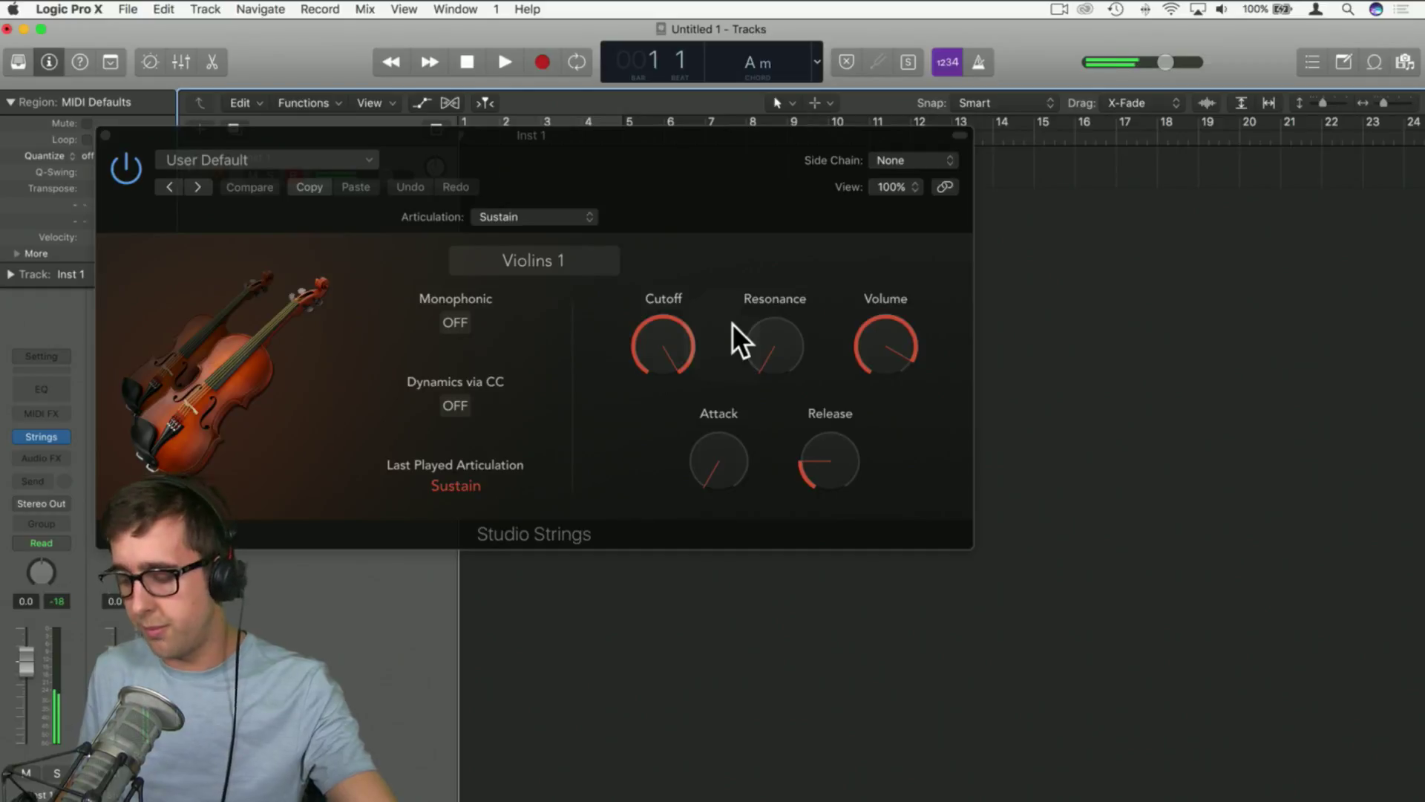
{"action": "key", "text": "XF86AudioLowerVolume"}
{"action": "key", "text": "XF86AudioRaiseVolume"}
{"action": "key", "text": "XF86AudioRaiseVolume"}
{"action": "key", "text": "XF86AudioRaiseVolume"}
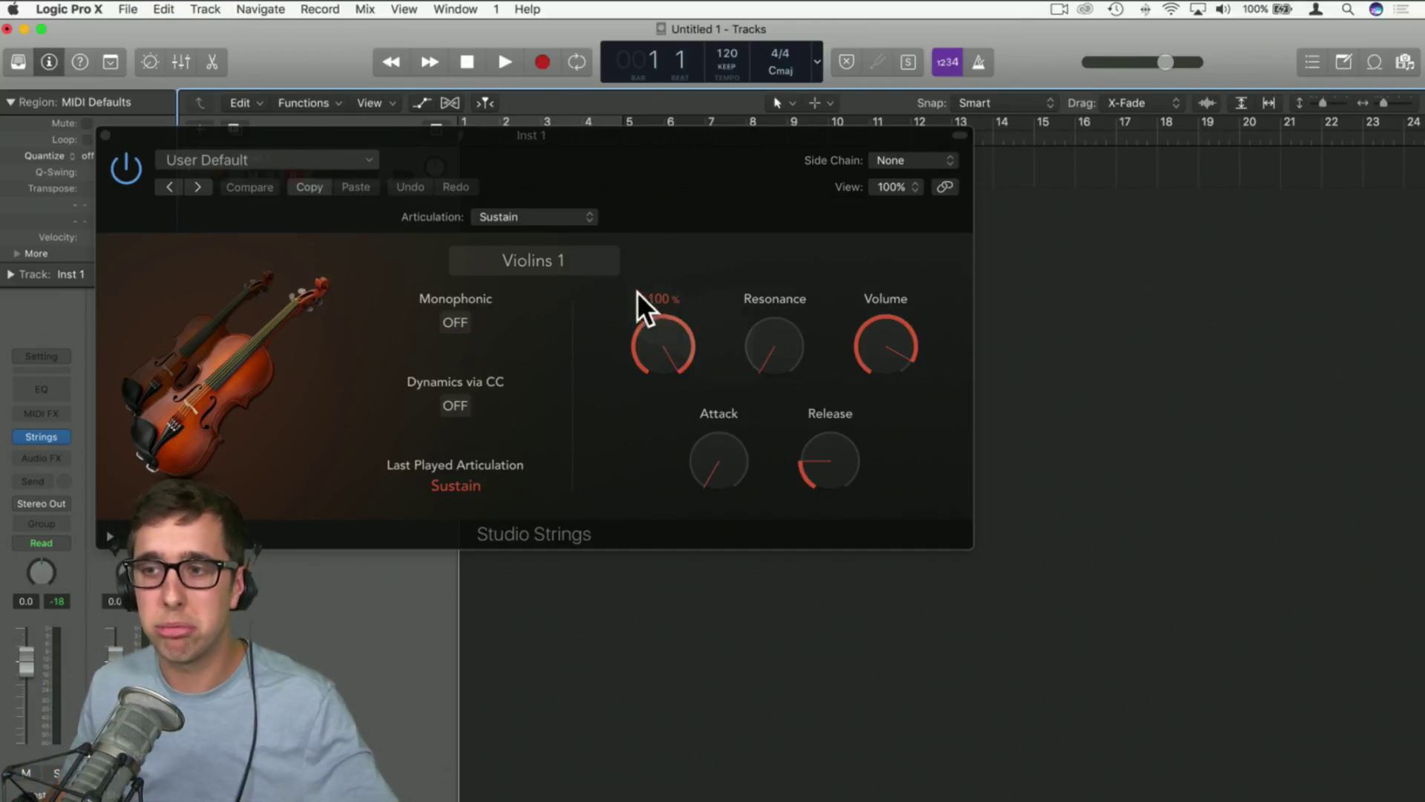
Switch the Studio Strings instrument to the String Ensemble section
{"action": "left_click", "coordinate": [542, 267]}
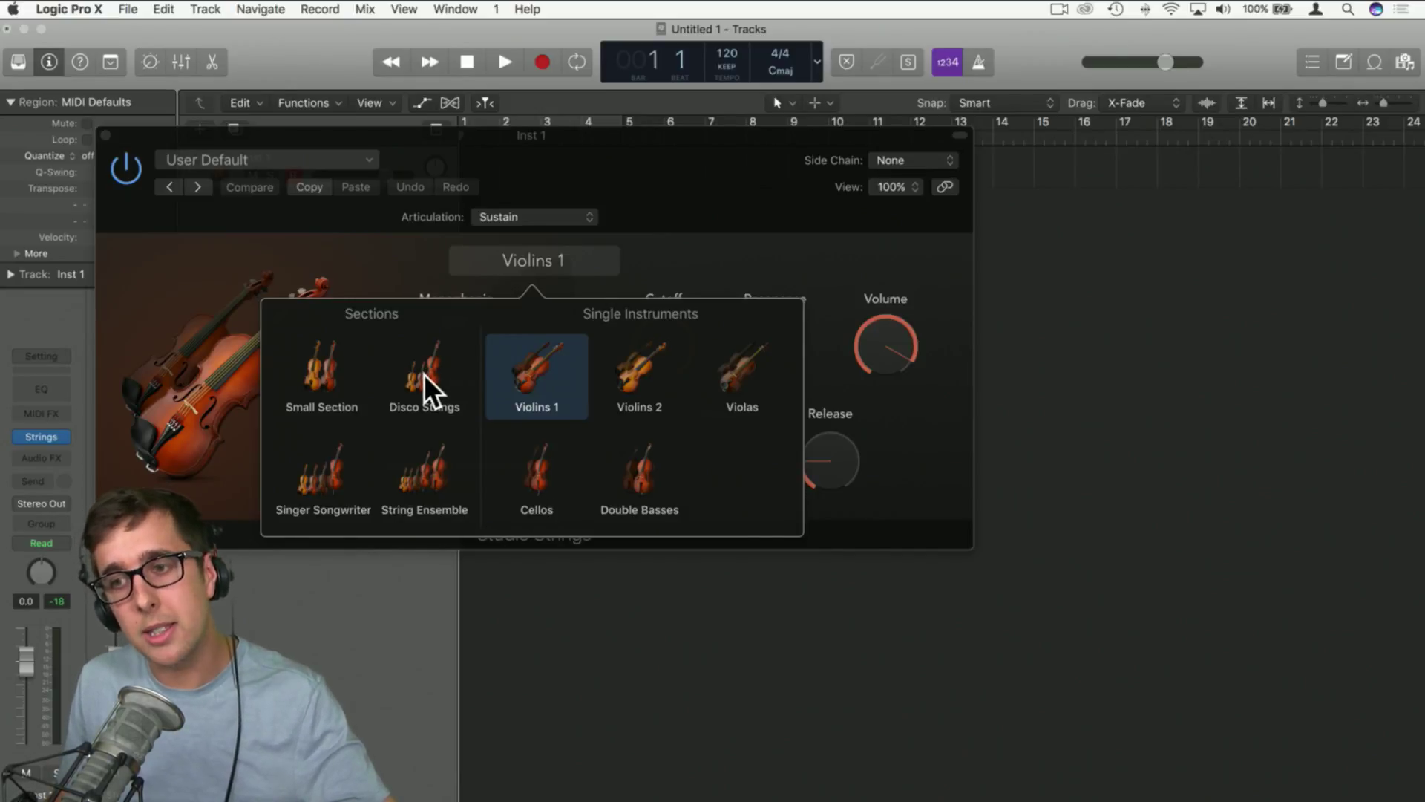
{"action": "left_click", "coordinate": [426, 478]}
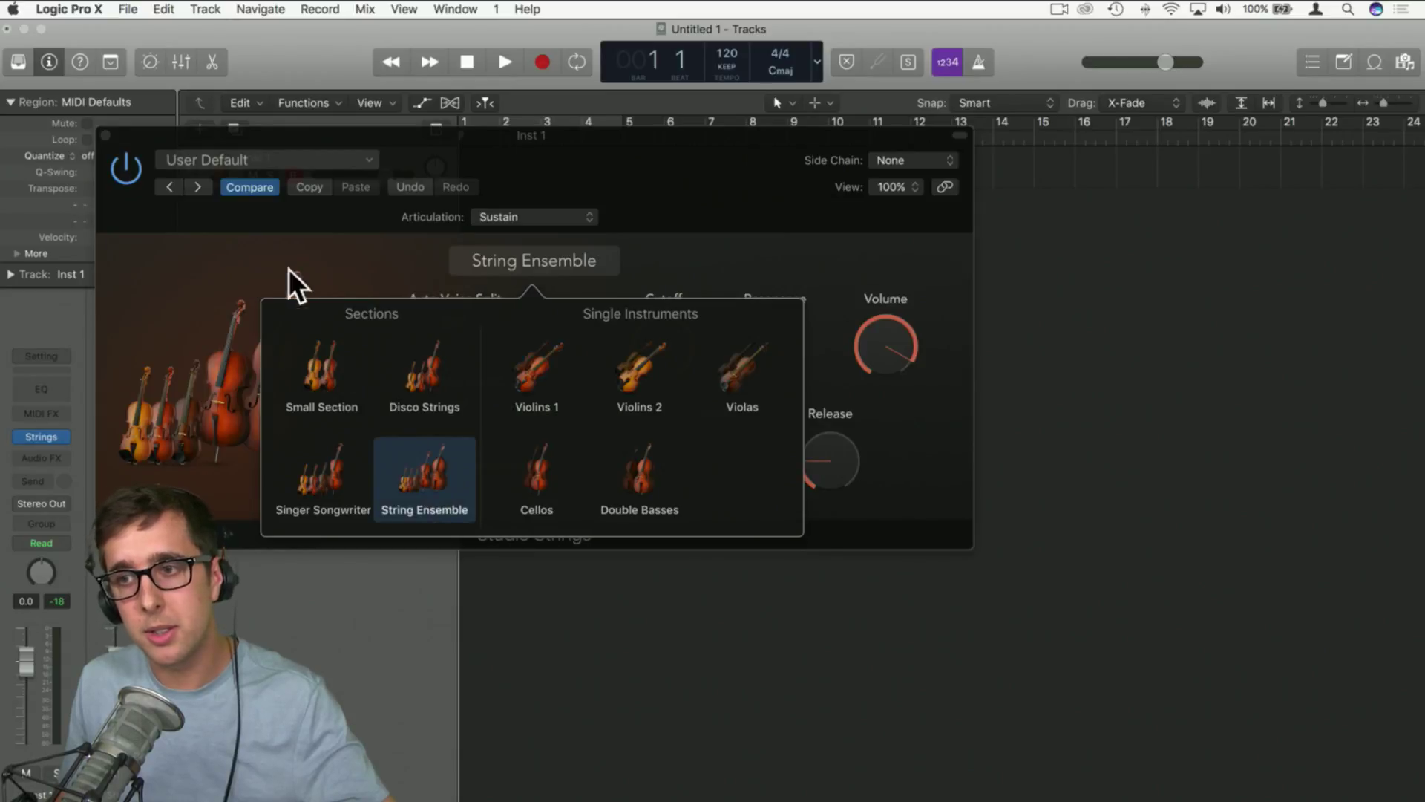
{"action": "left_click", "coordinate": [363, 256]}
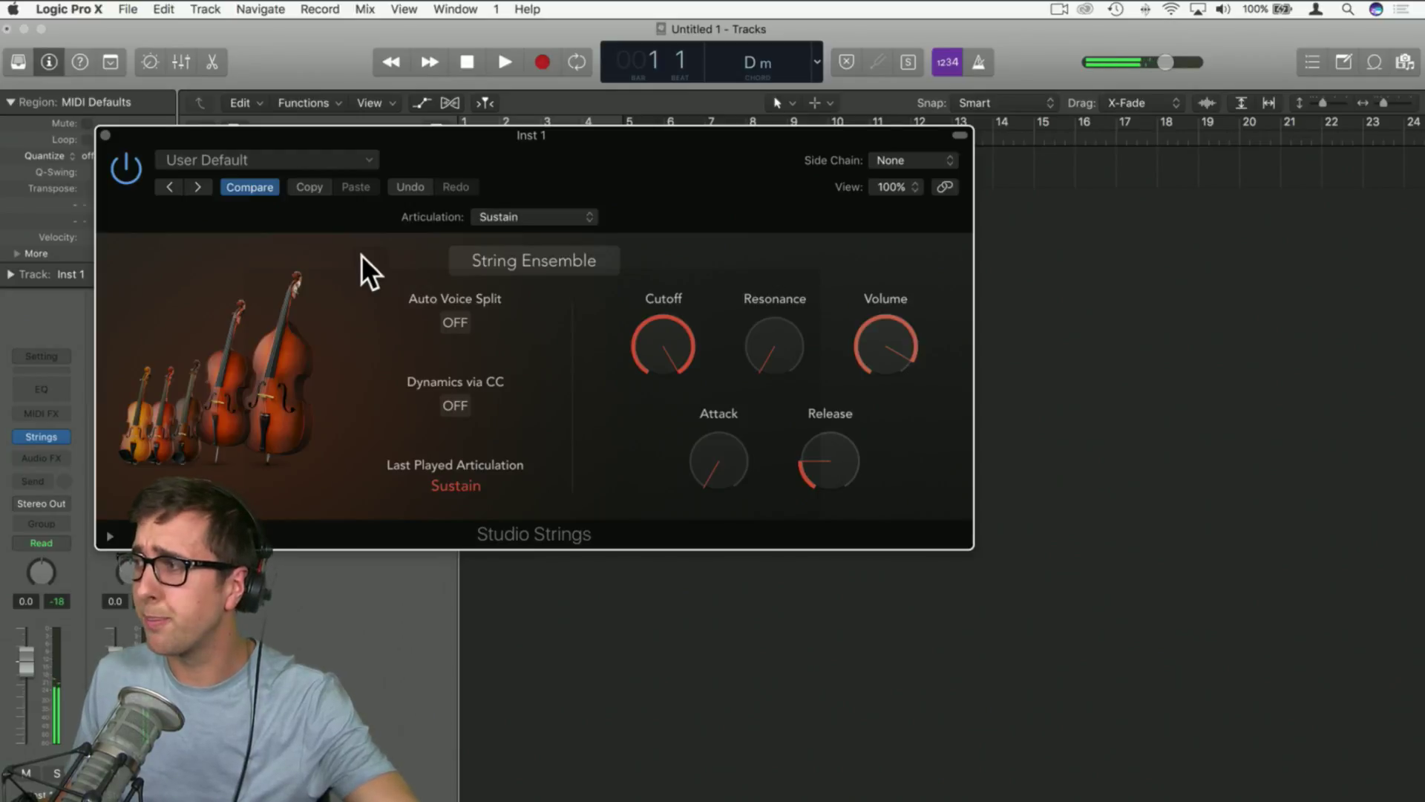
Audition the Staccato, Spiccato, Accented Sustain and Pizzicato articulations of the String Ensemble in turn
{"action": "left_click", "coordinate": [524, 217]}
{"action": "left_click", "coordinate": [515, 232]}
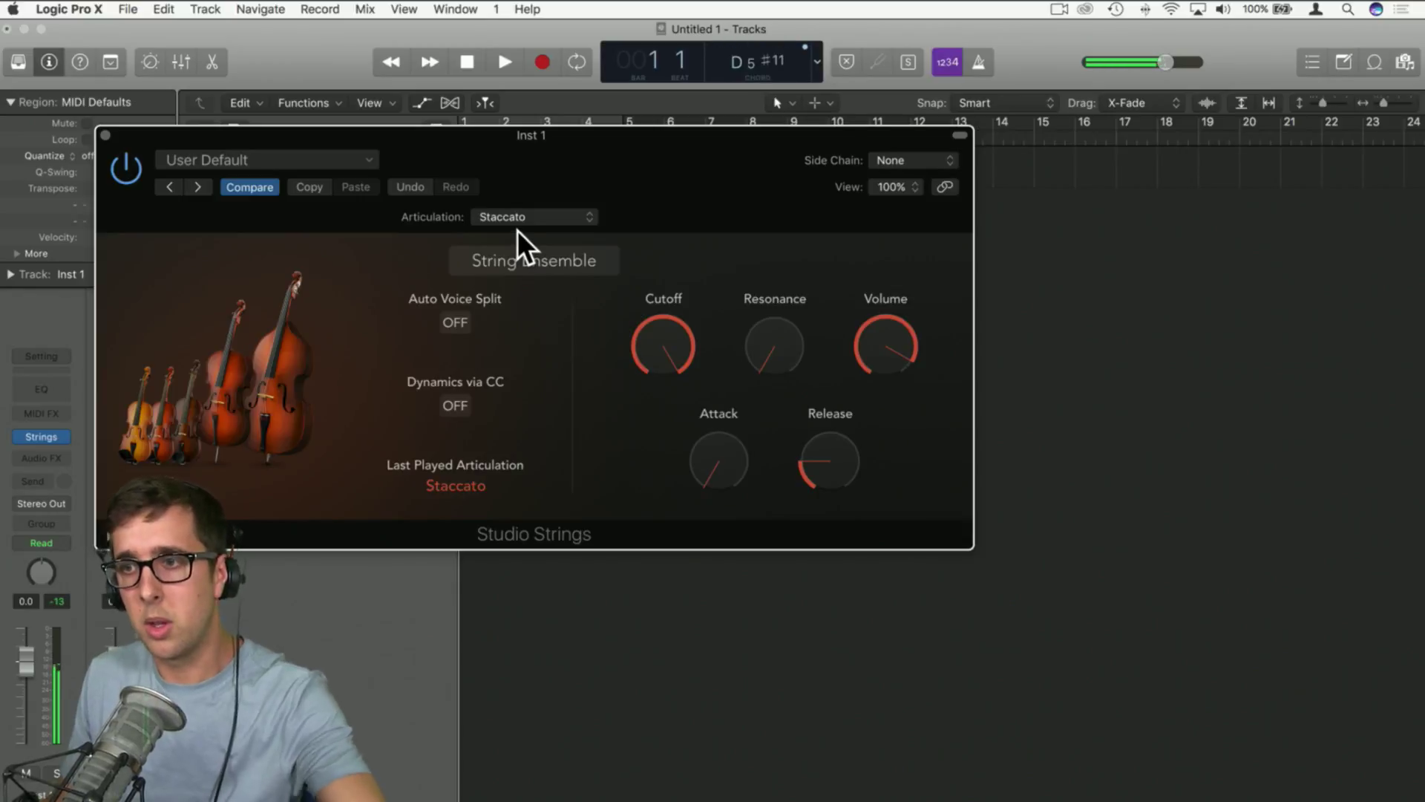
{"action": "left_click", "coordinate": [519, 212]}
{"action": "left_click", "coordinate": [514, 230]}
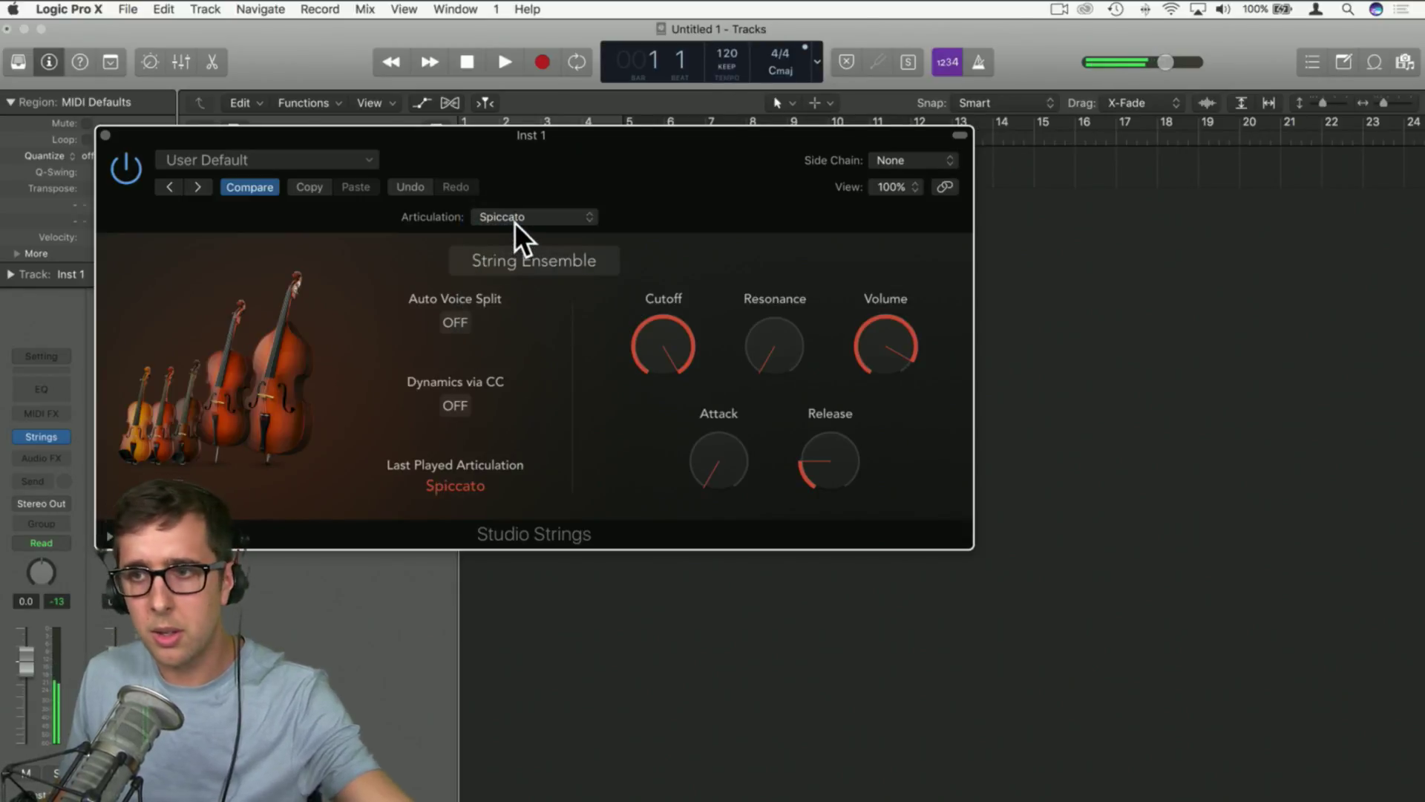
{"action": "left_click", "coordinate": [515, 221]}
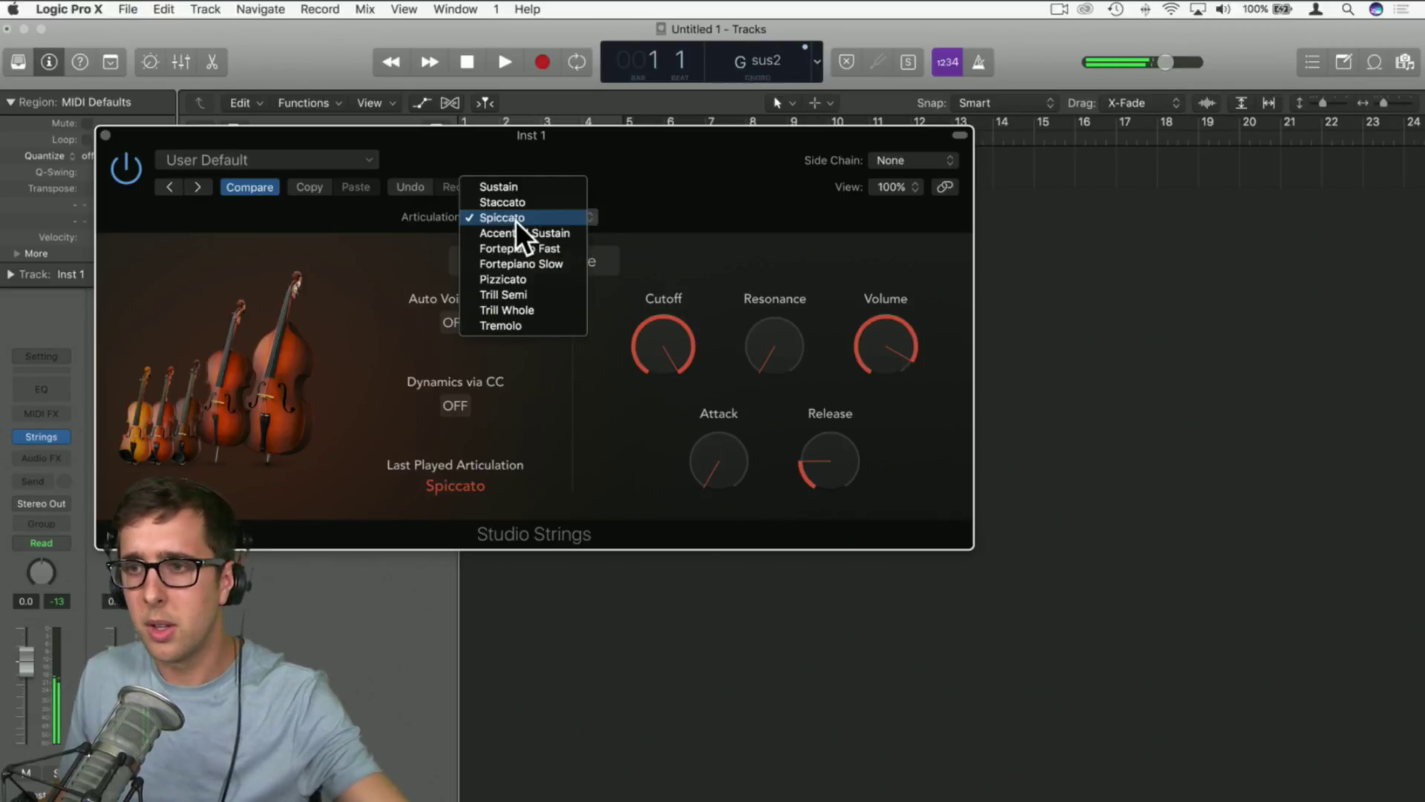
{"action": "left_click", "coordinate": [515, 234]}
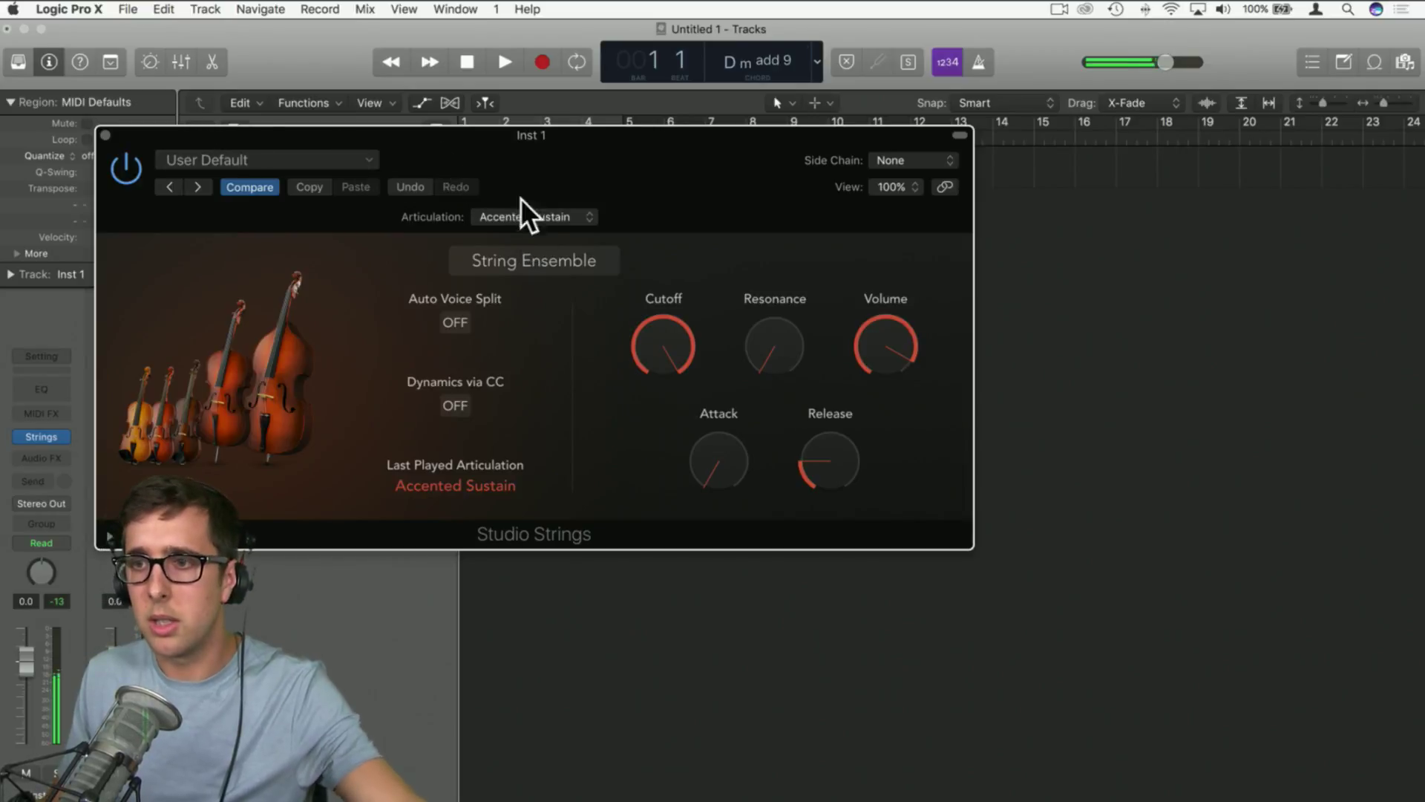
{"action": "left_click", "coordinate": [529, 216]}
{"action": "left_click", "coordinate": [565, 263]}
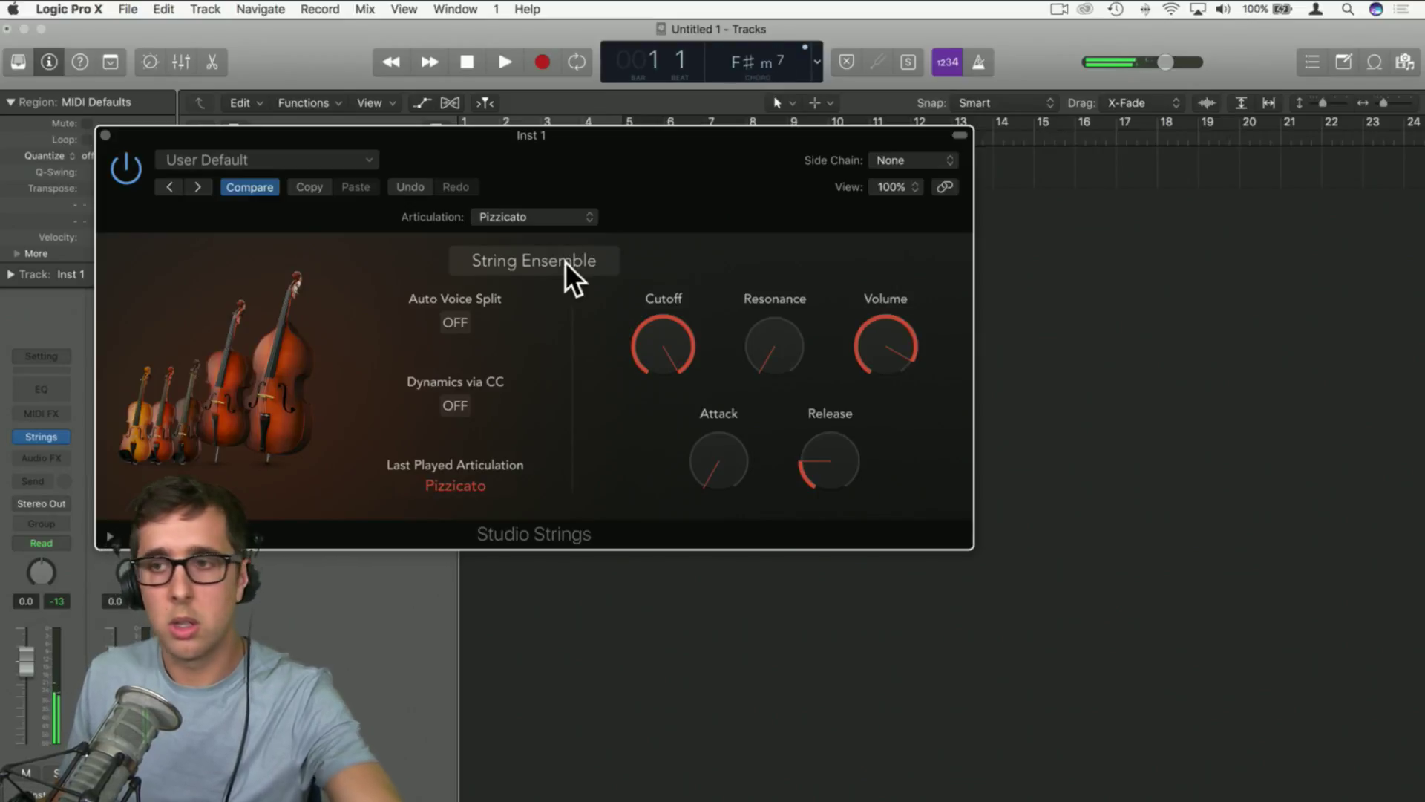
Set the String Ensemble's articulation to Accented Sustain and close the instrument window
{"action": "left_click", "coordinate": [548, 213]}
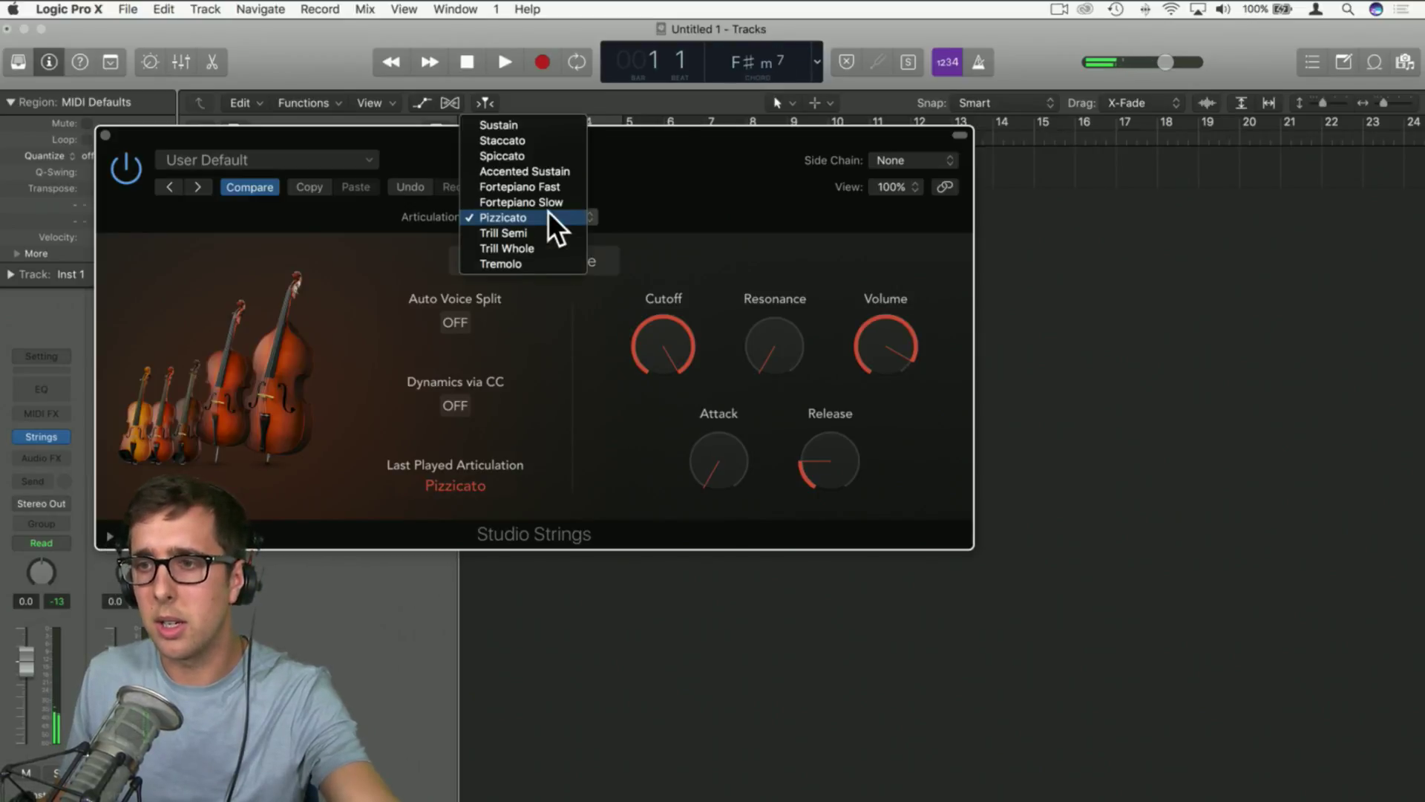
{"action": "left_click", "coordinate": [546, 172]}
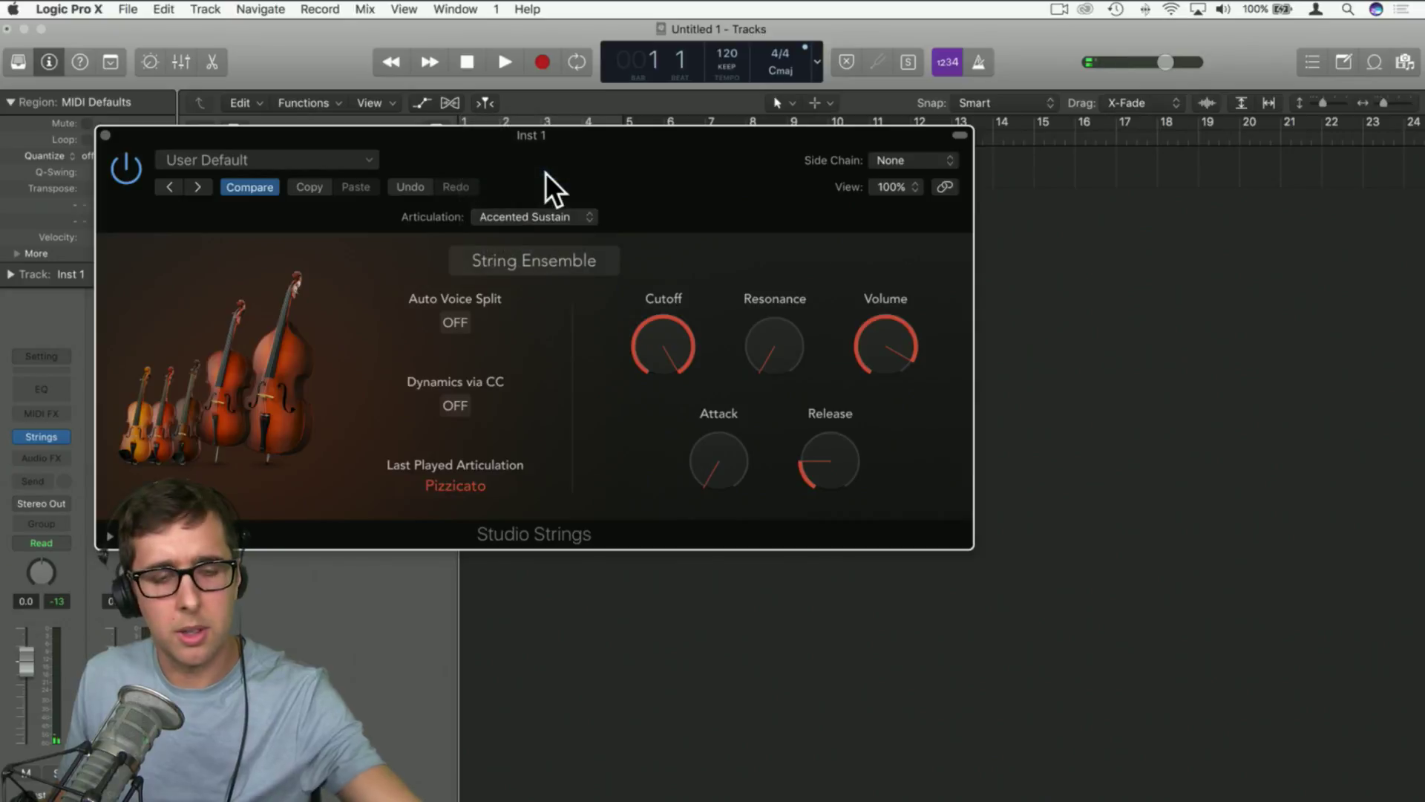
{"action": "left_click", "coordinate": [104, 136]}
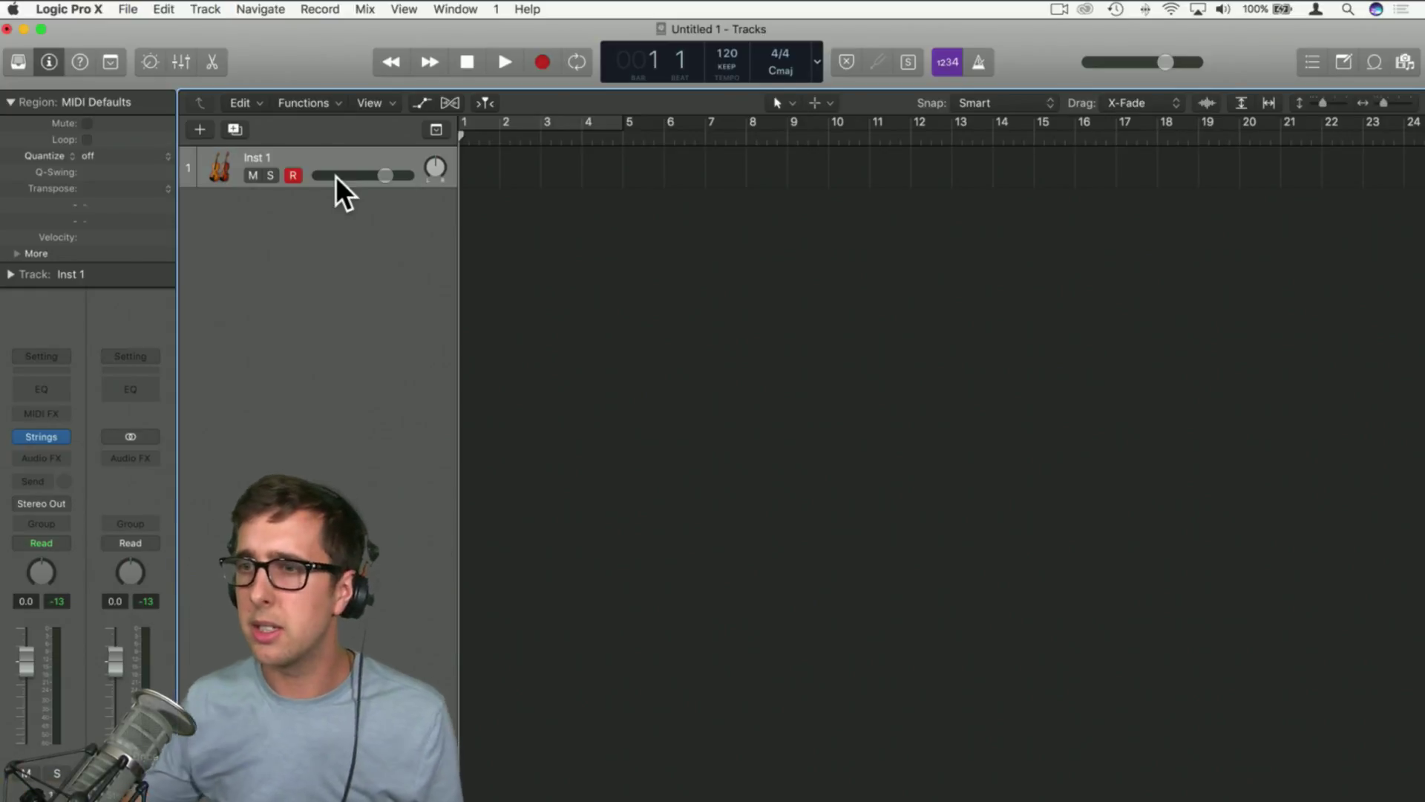
Loop bars 1 to 4 with the metronome to find the tempo, set it to 128, and stop with the metronome off
{"action": "left_click", "coordinate": [519, 122]}
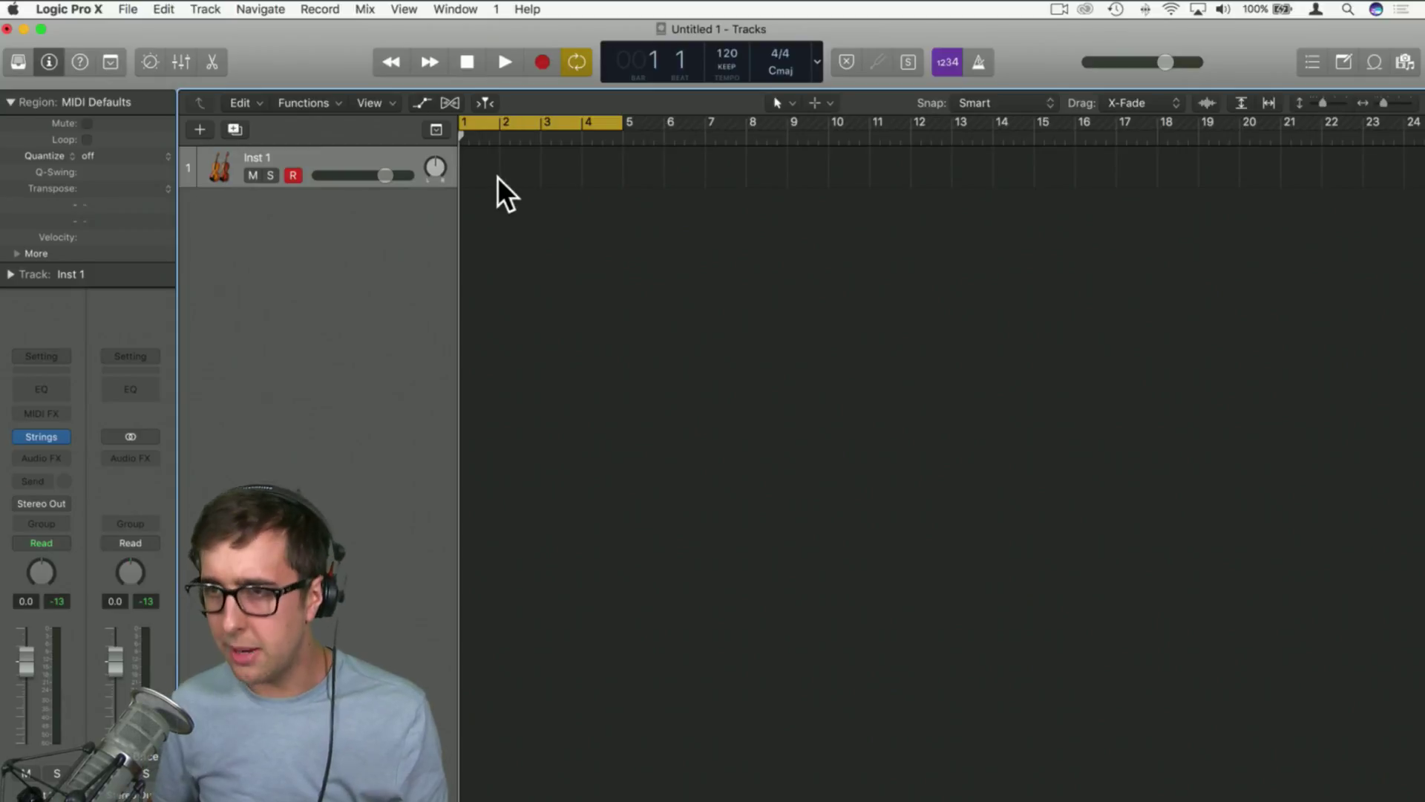
{"action": "key", "text": "space"}
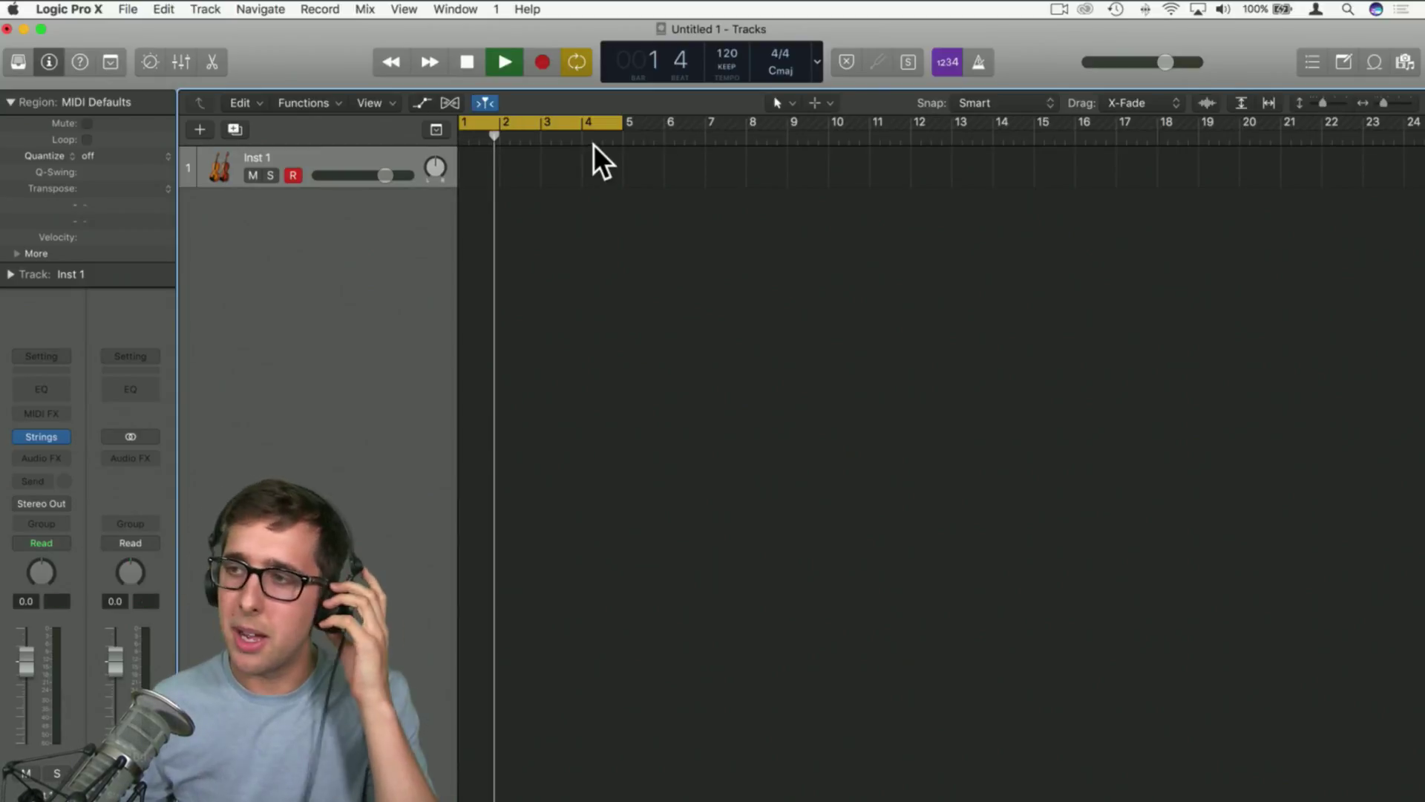
{"action": "left_click", "coordinate": [980, 61]}
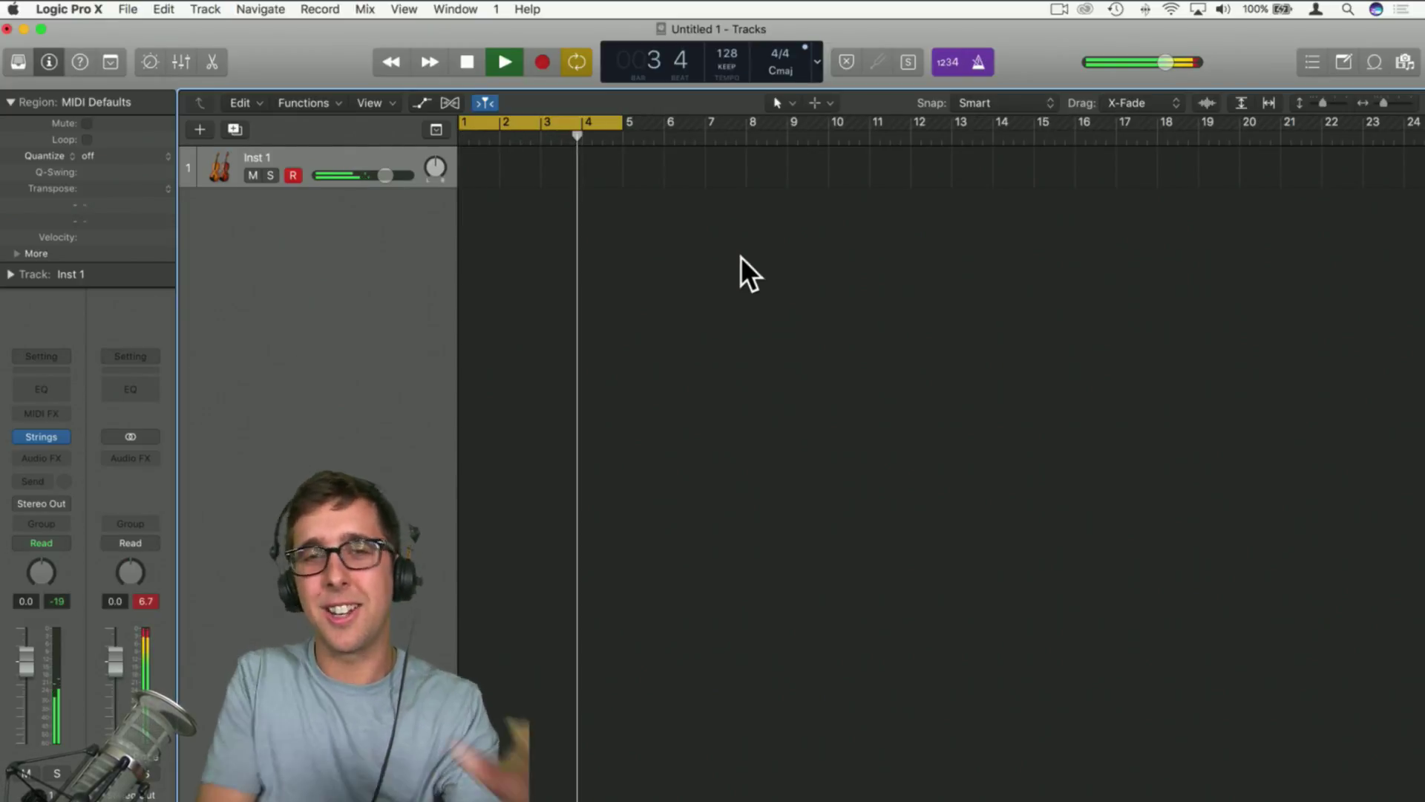
{"action": "key", "text": "space"}
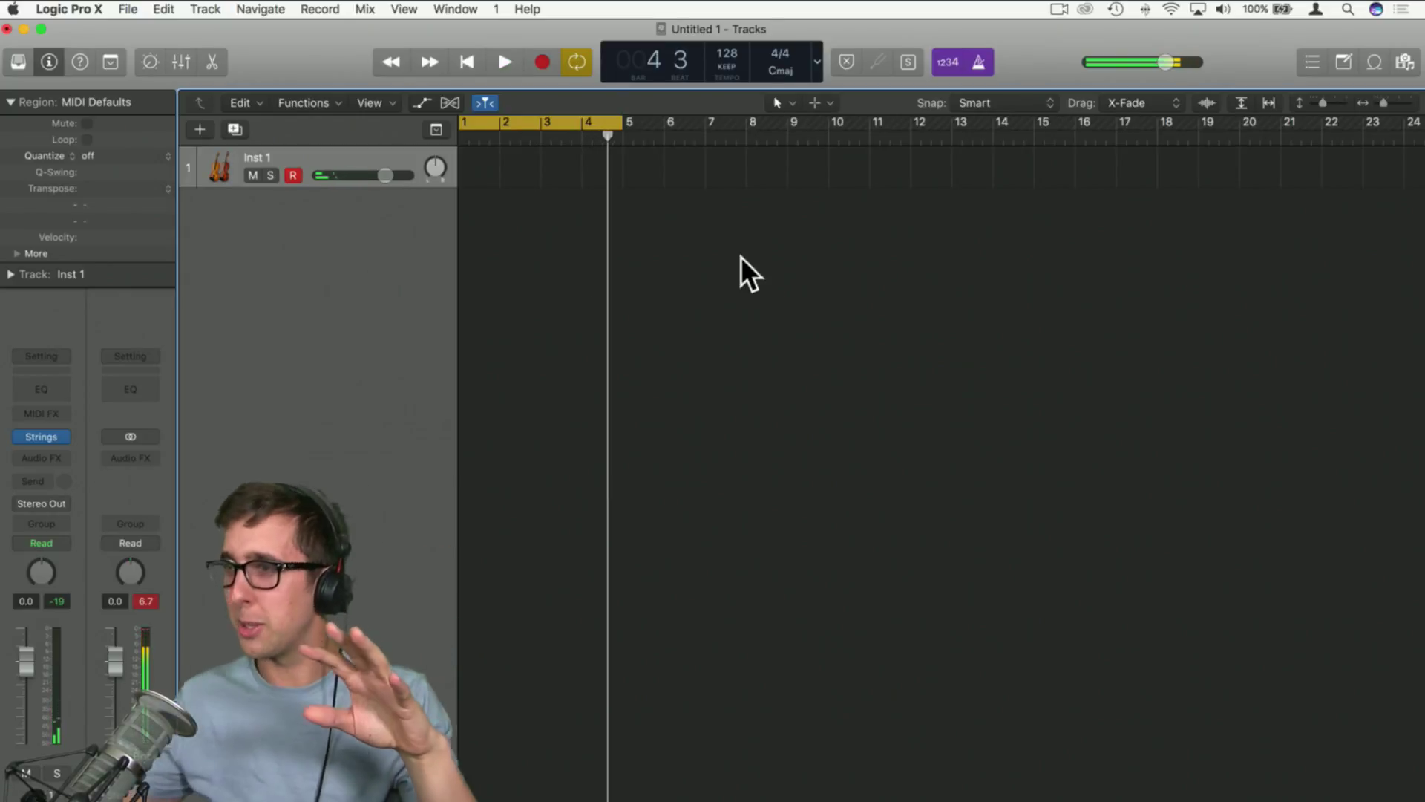
{"action": "left_click", "coordinate": [980, 72]}
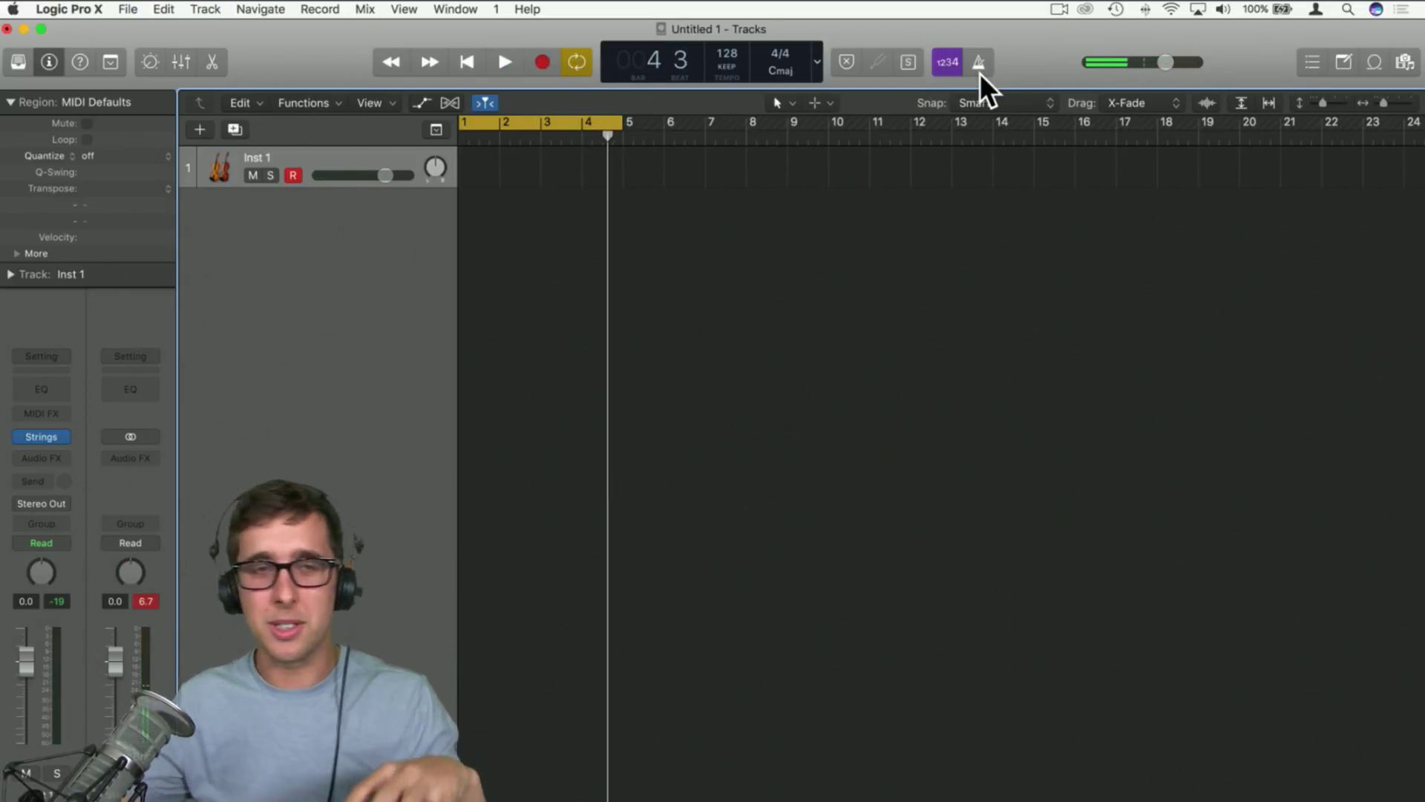
Turn off cycle mode and stop playback with the playhead at the start of bar 1
{"action": "key", "text": "space"}
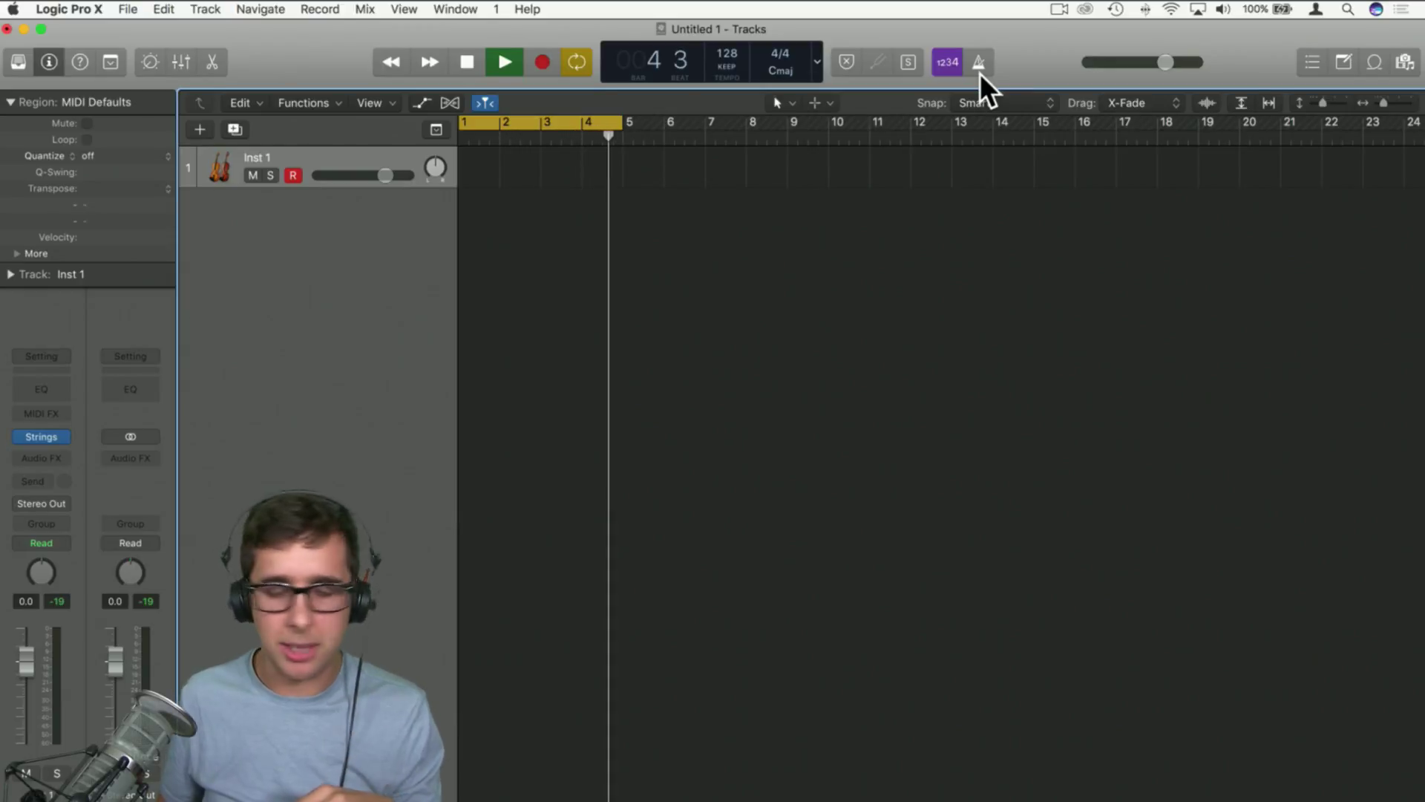
{"action": "left_click", "coordinate": [577, 123]}
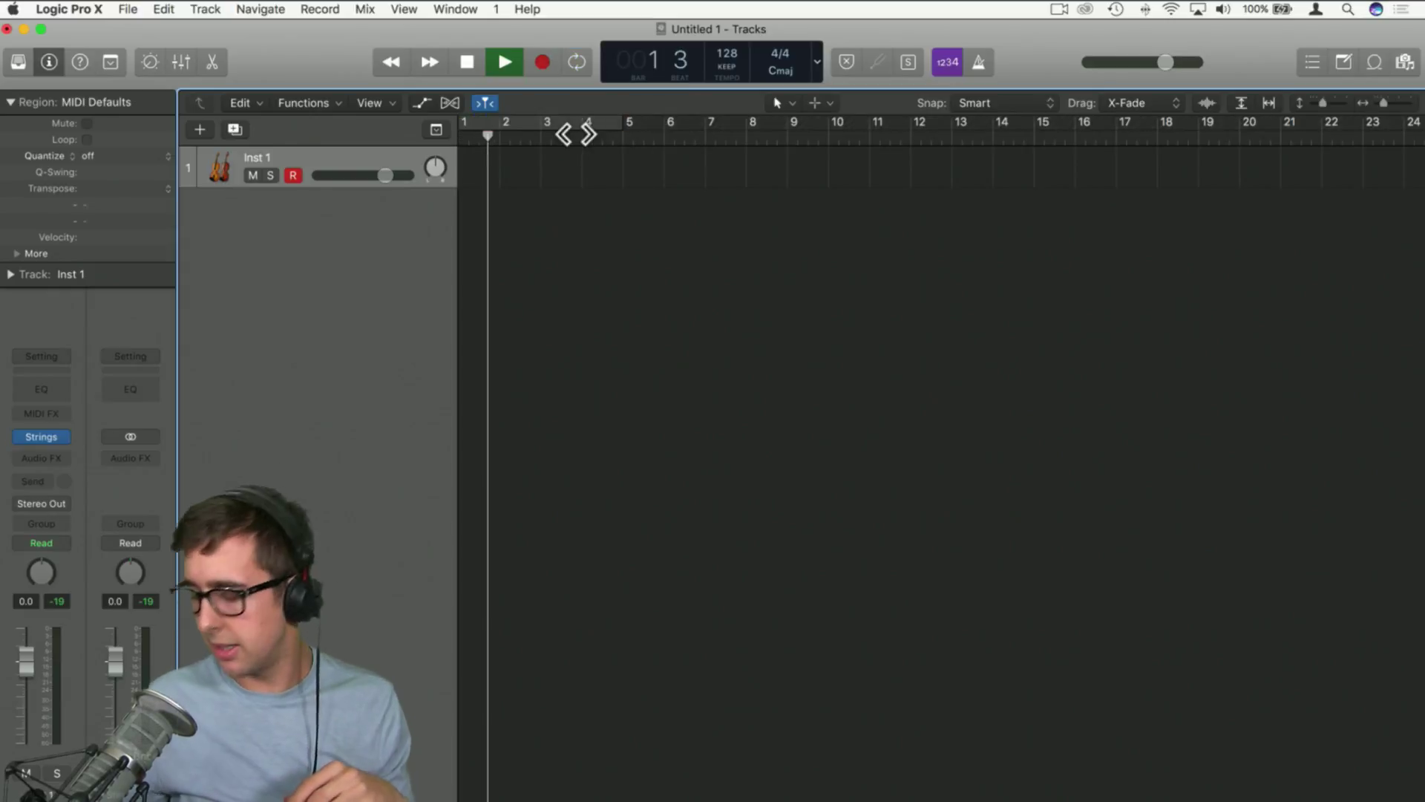
{"action": "key", "text": "space"}
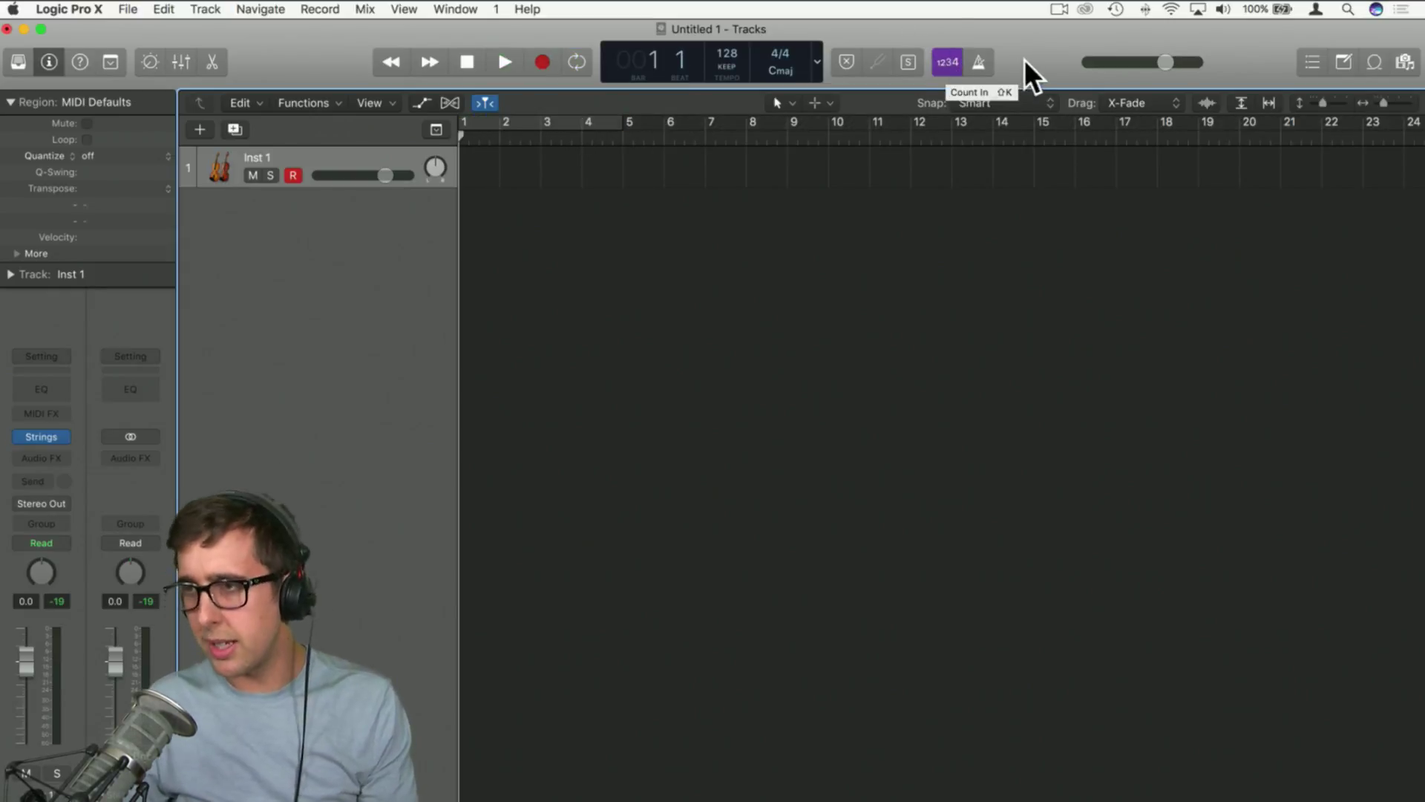
Record a string performance on the Inst 1 track from bar 1 to bar 33 and deselect the recorded region
{"action": "key", "text": "r"}
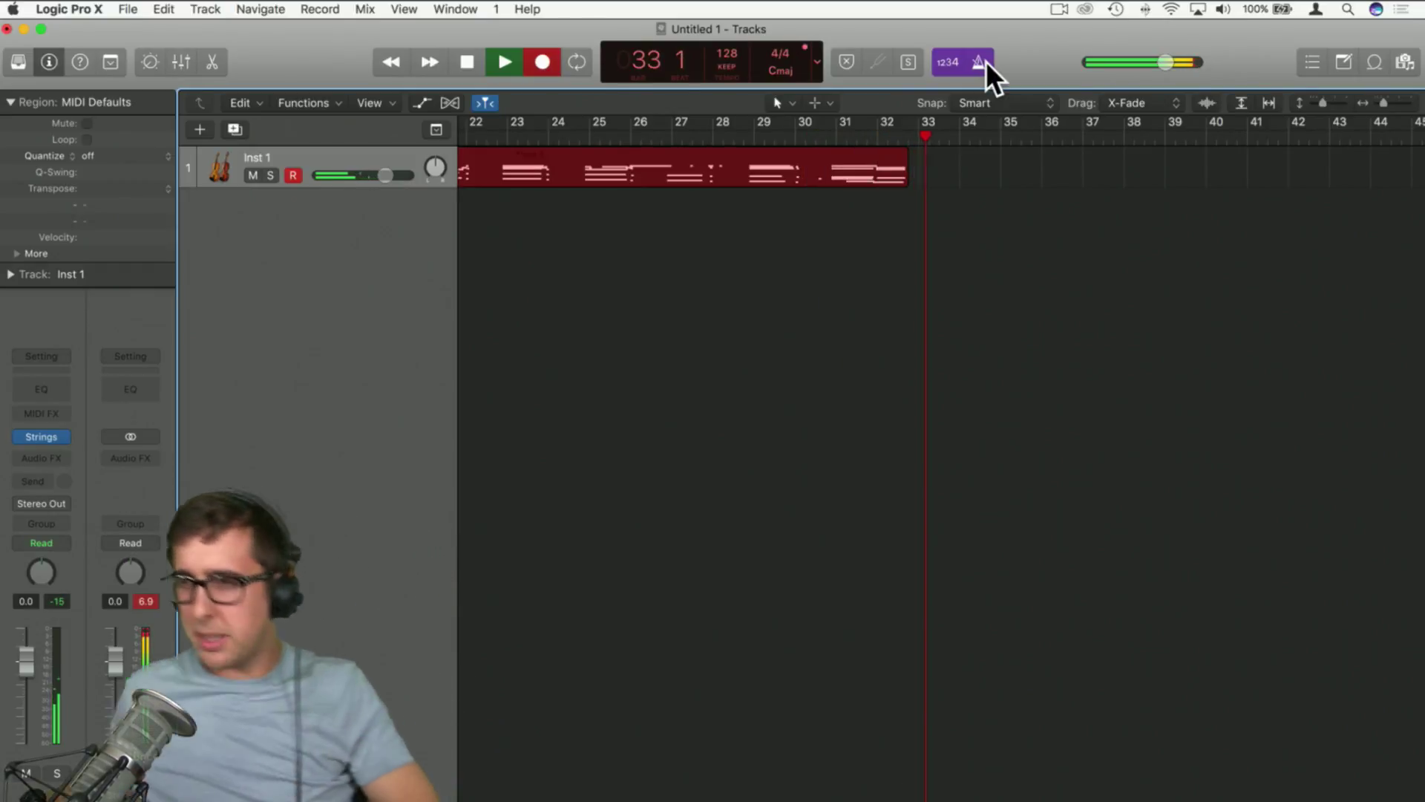
{"action": "key", "text": "space"}
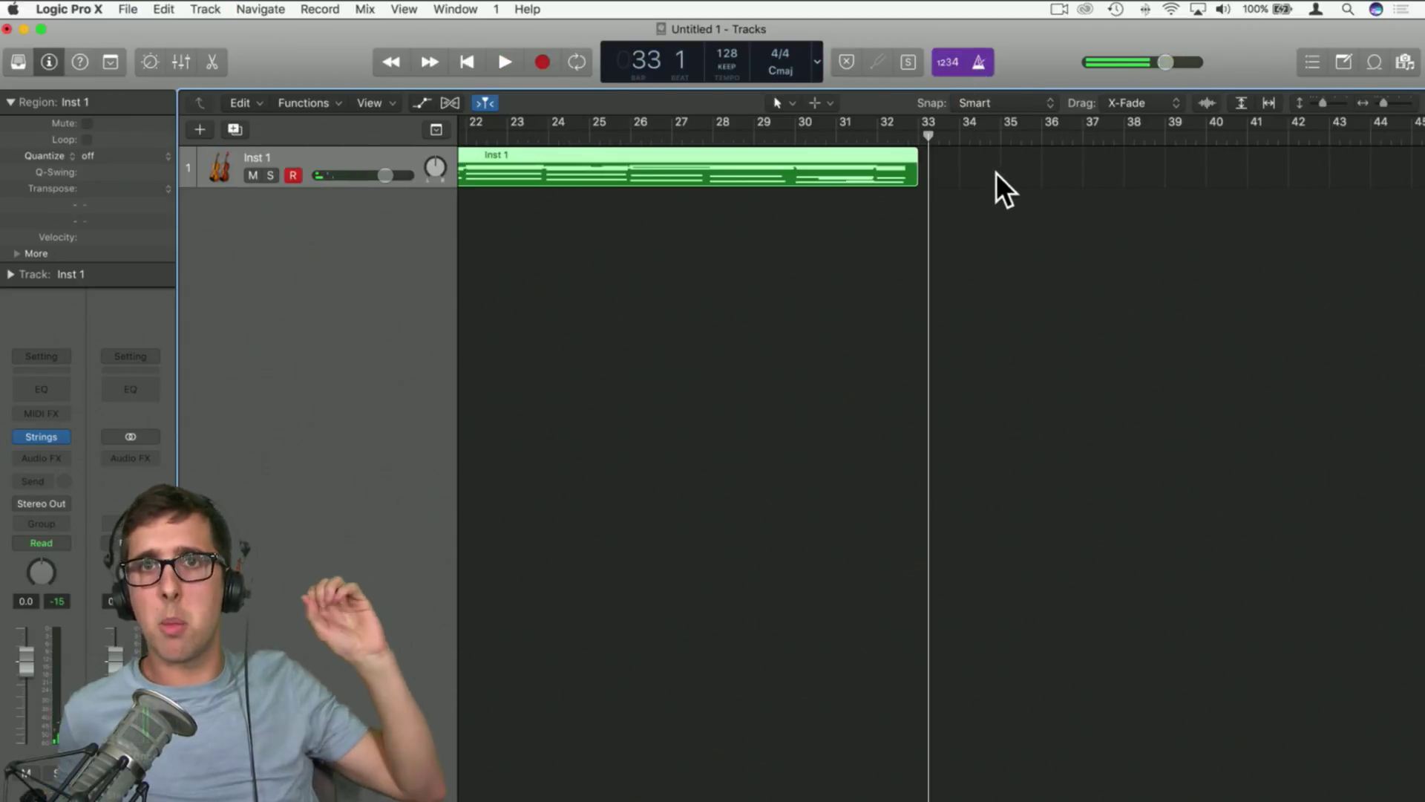
{"action": "left_click", "coordinate": [992, 243]}
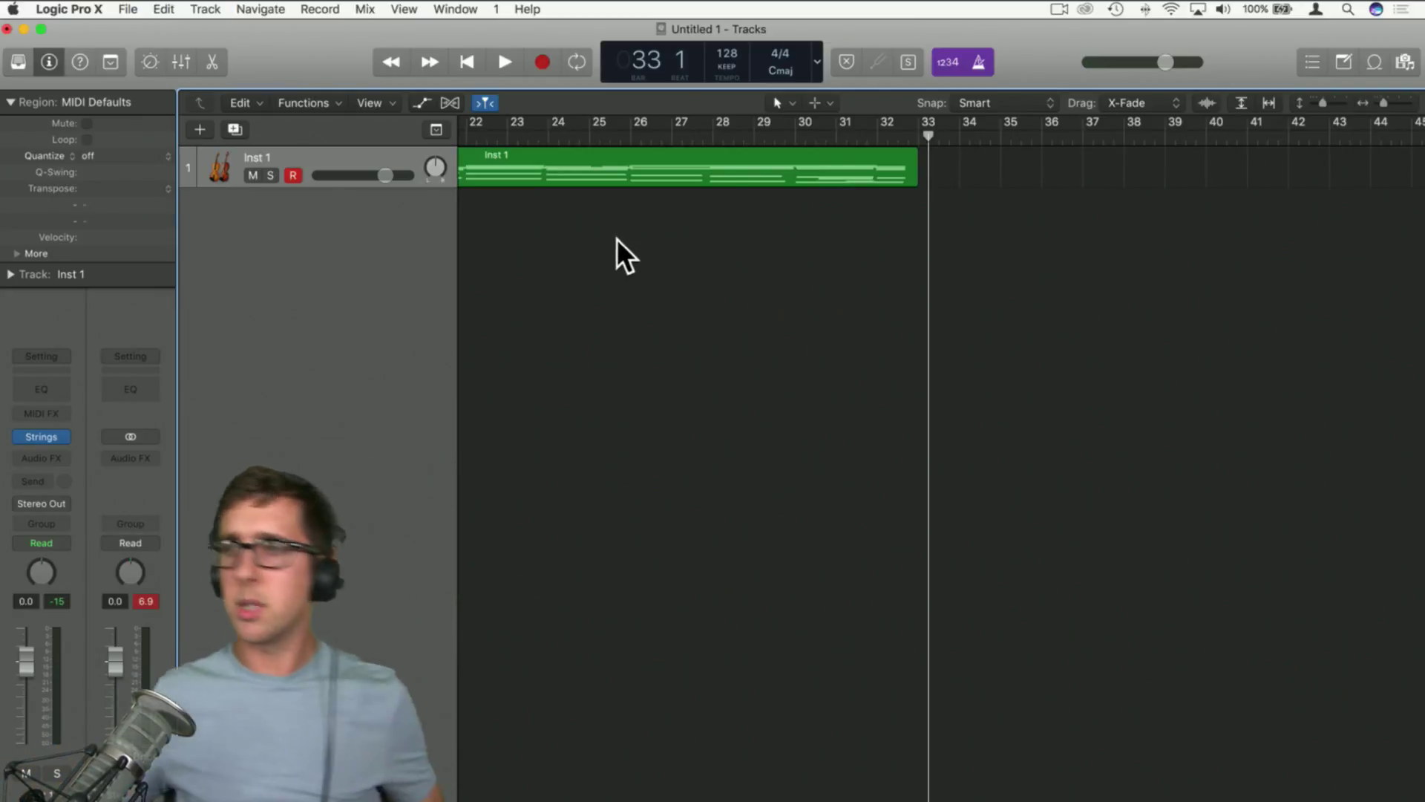
Open the recorded Inst 1 region in the Piano Roll, enlarge the editor and fit most of the performance from bar 1 in view
{"action": "scroll", "coordinate": [622, 249], "scroll_direction": "left", "scroll_amount": 2}
{"action": "scroll", "coordinate": [620, 249], "scroll_direction": "left", "scroll_amount": 10}
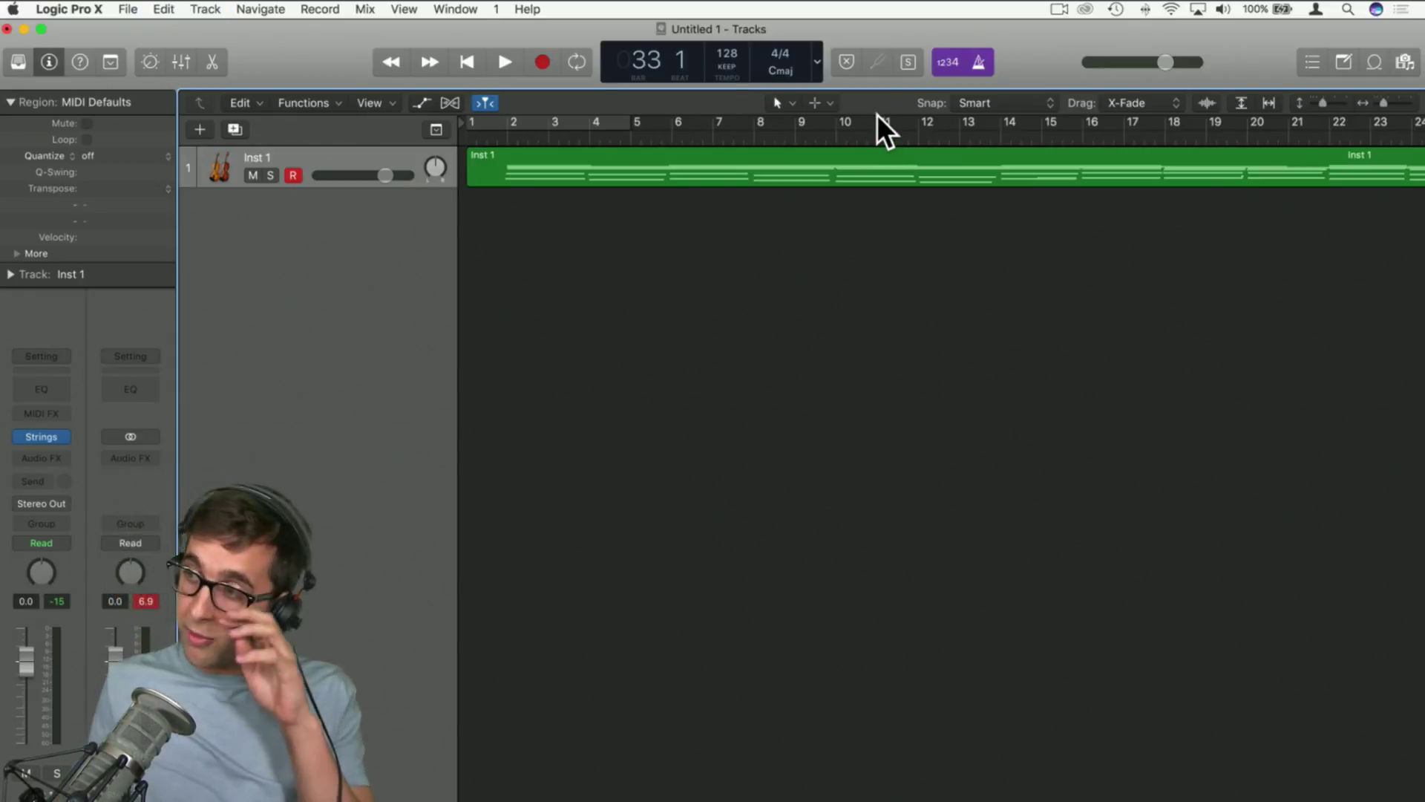
{"action": "double_click", "coordinate": [742, 166]}
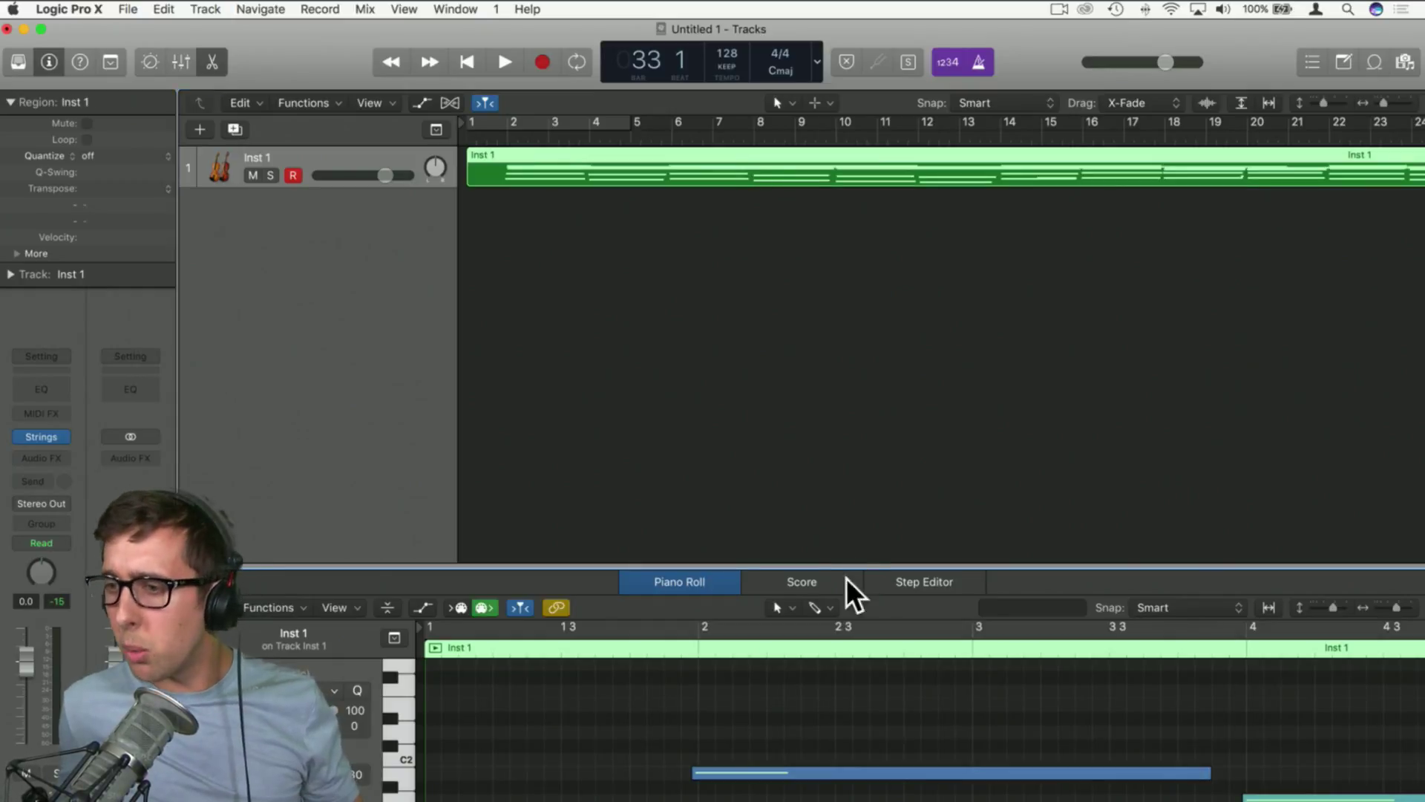
{"action": "left_click_drag", "start_coordinate": [837, 569], "coordinate": [808, 185]}
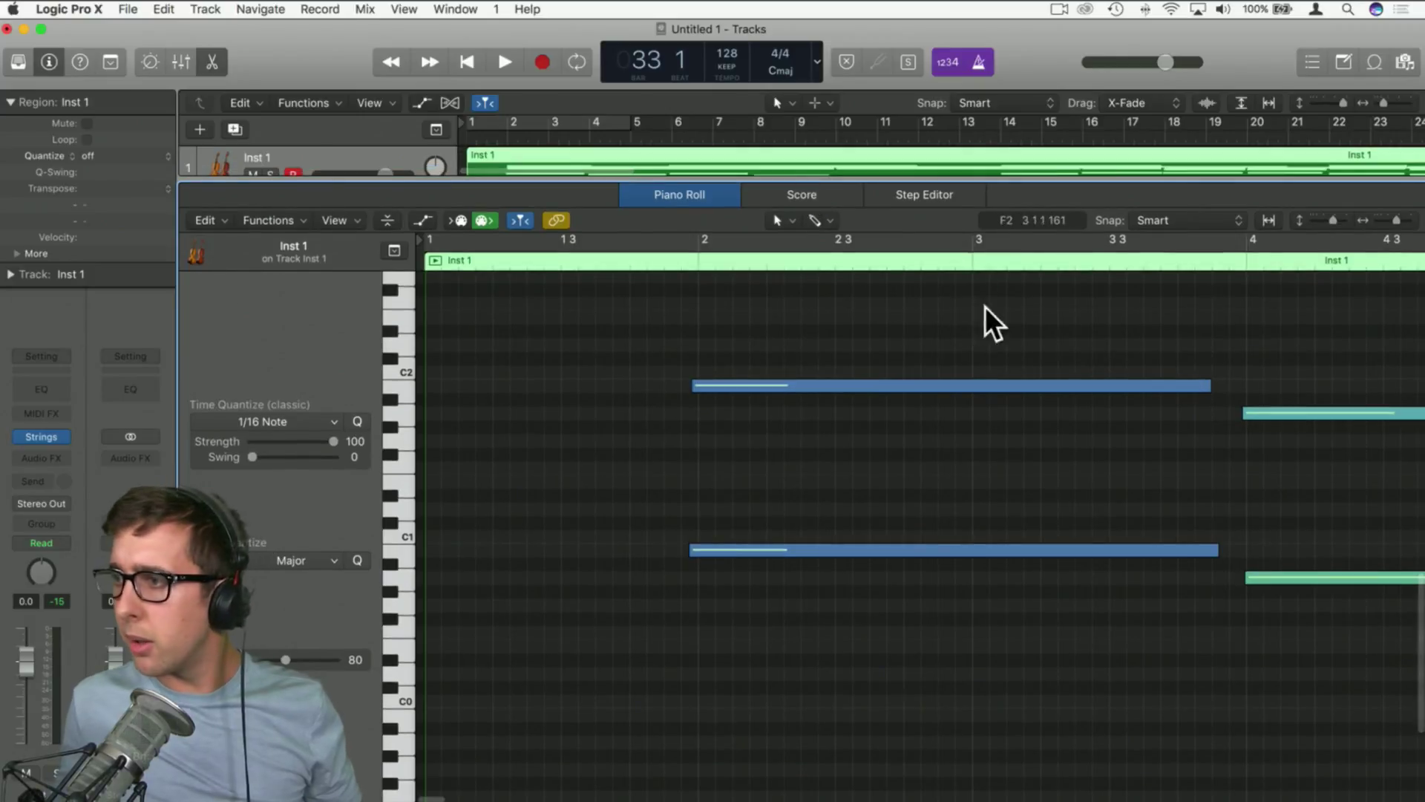
{"action": "left_click_drag", "start_coordinate": [1397, 221], "coordinate": [1371, 224]}
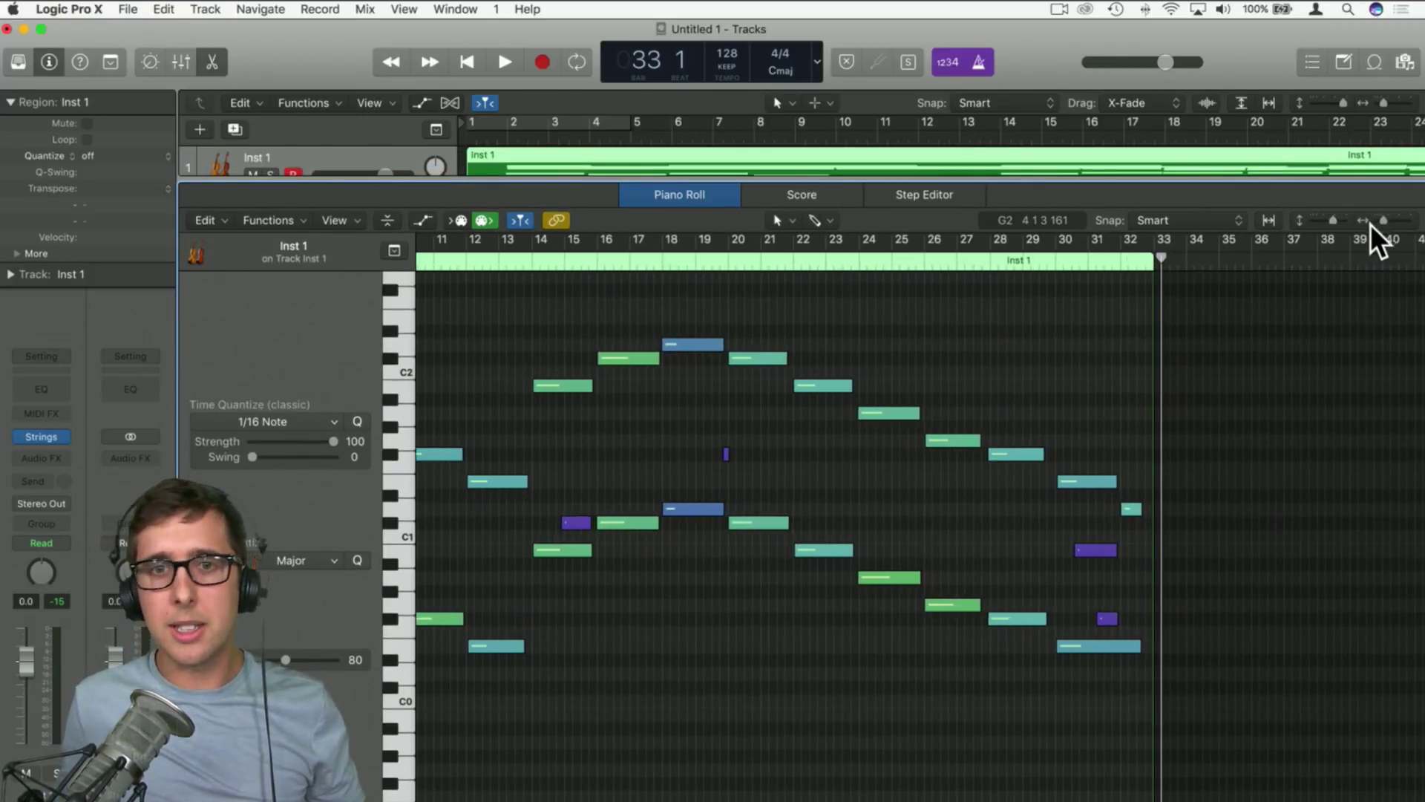
{"action": "scroll", "coordinate": [920, 516], "scroll_direction": "left", "scroll_amount": 6}
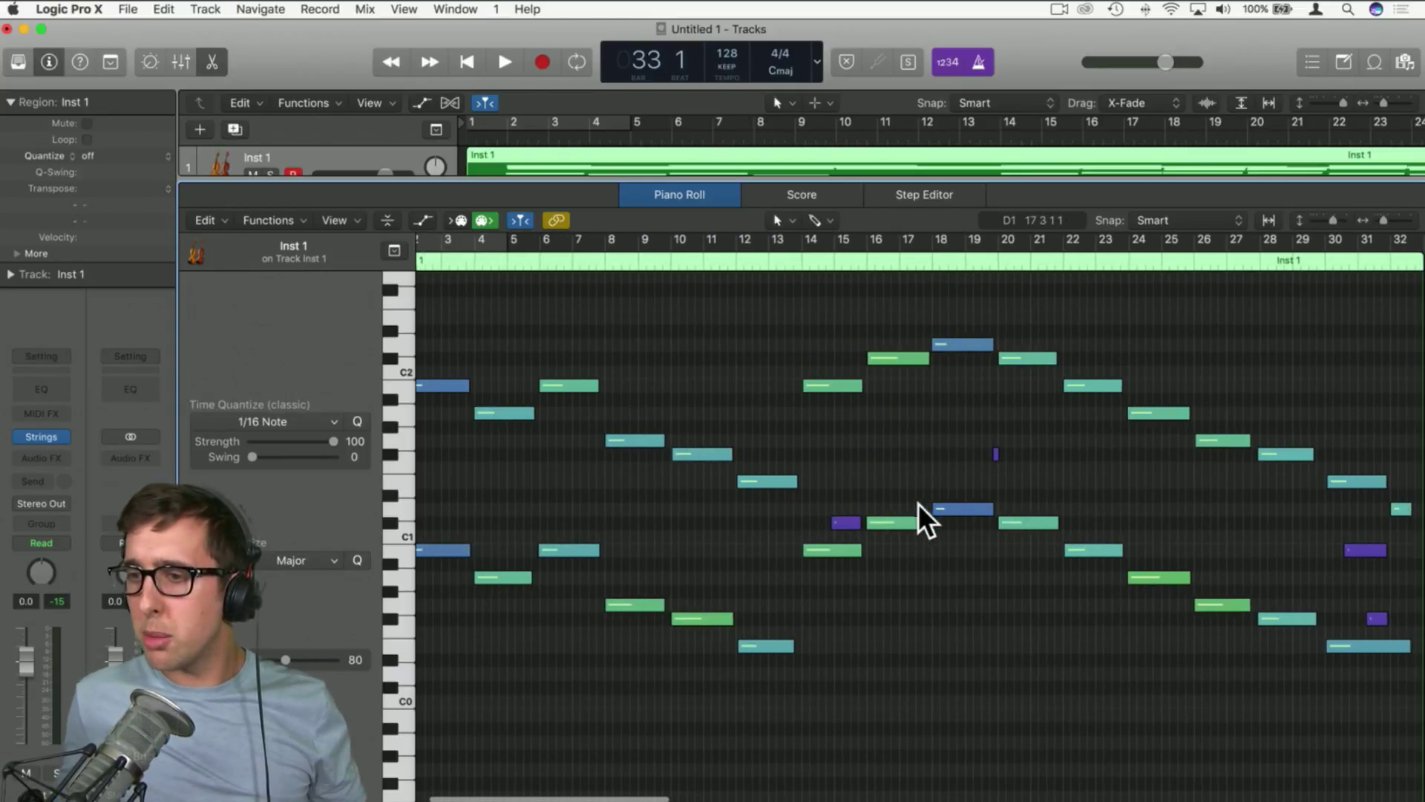
{"action": "scroll", "coordinate": [921, 516], "scroll_direction": "left", "scroll_amount": 2}
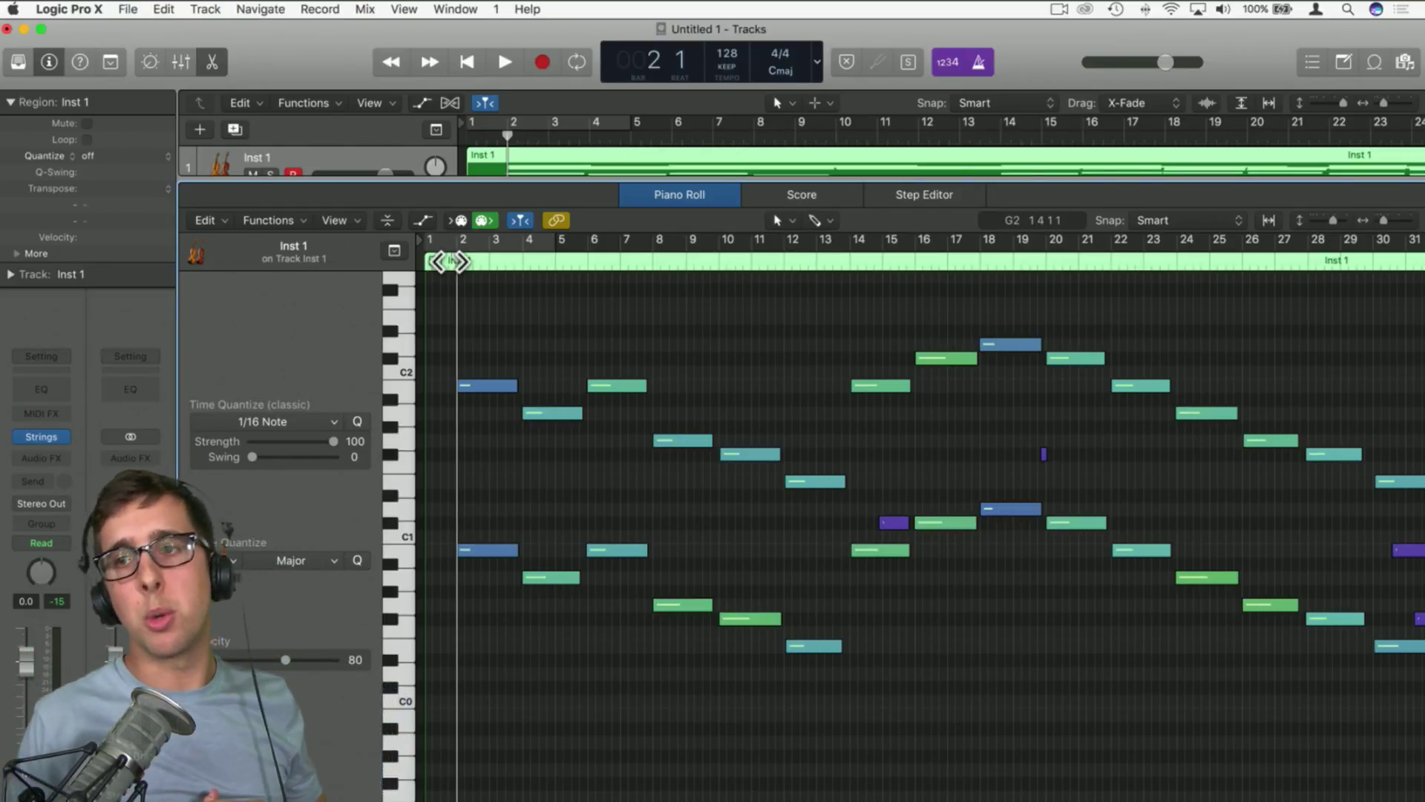
View the recorded part as score notation and return to the Piano Roll
{"action": "left_click", "coordinate": [815, 205]}
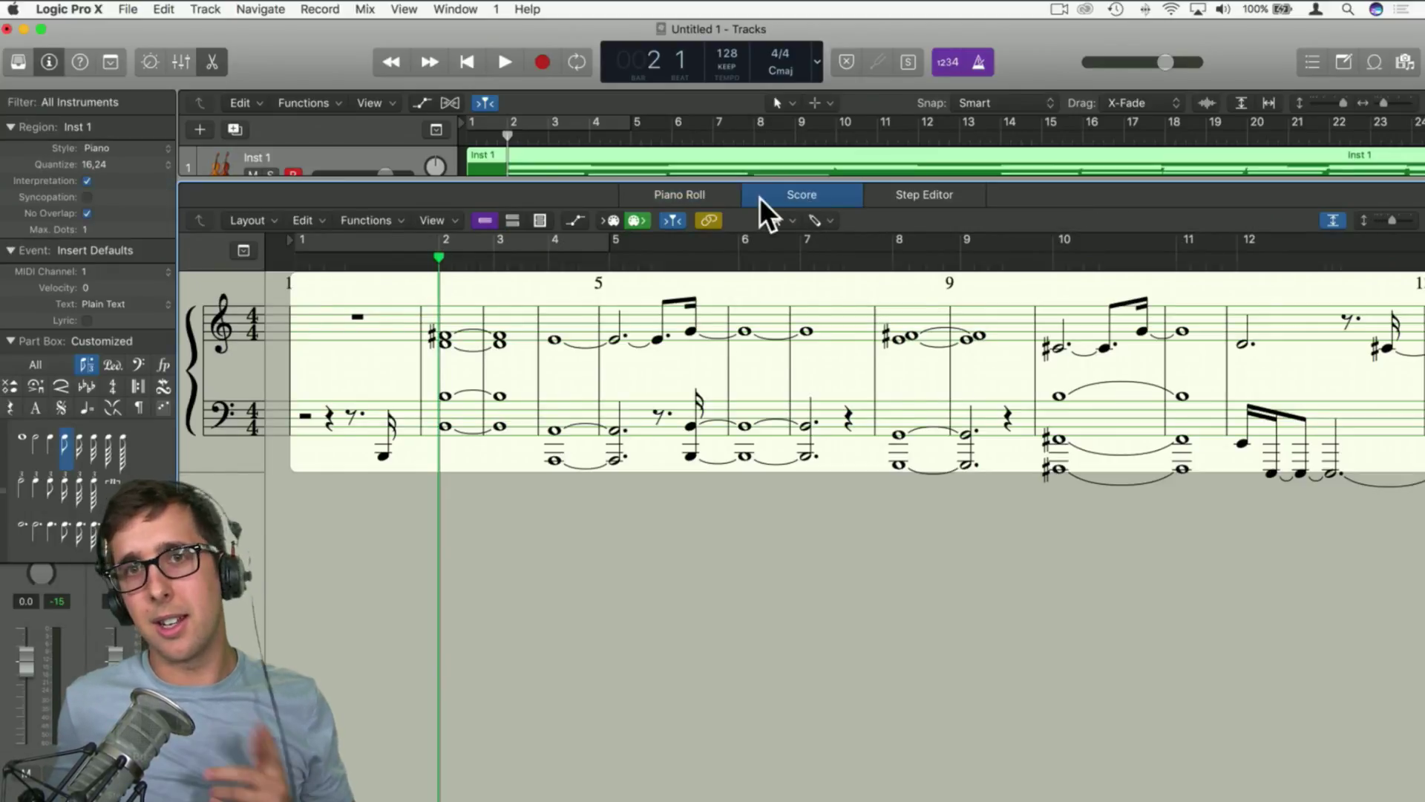
{"action": "left_click", "coordinate": [668, 198]}
Play back the recorded string part from around bar 2 in the Piano Roll
{"action": "key", "text": "space"}
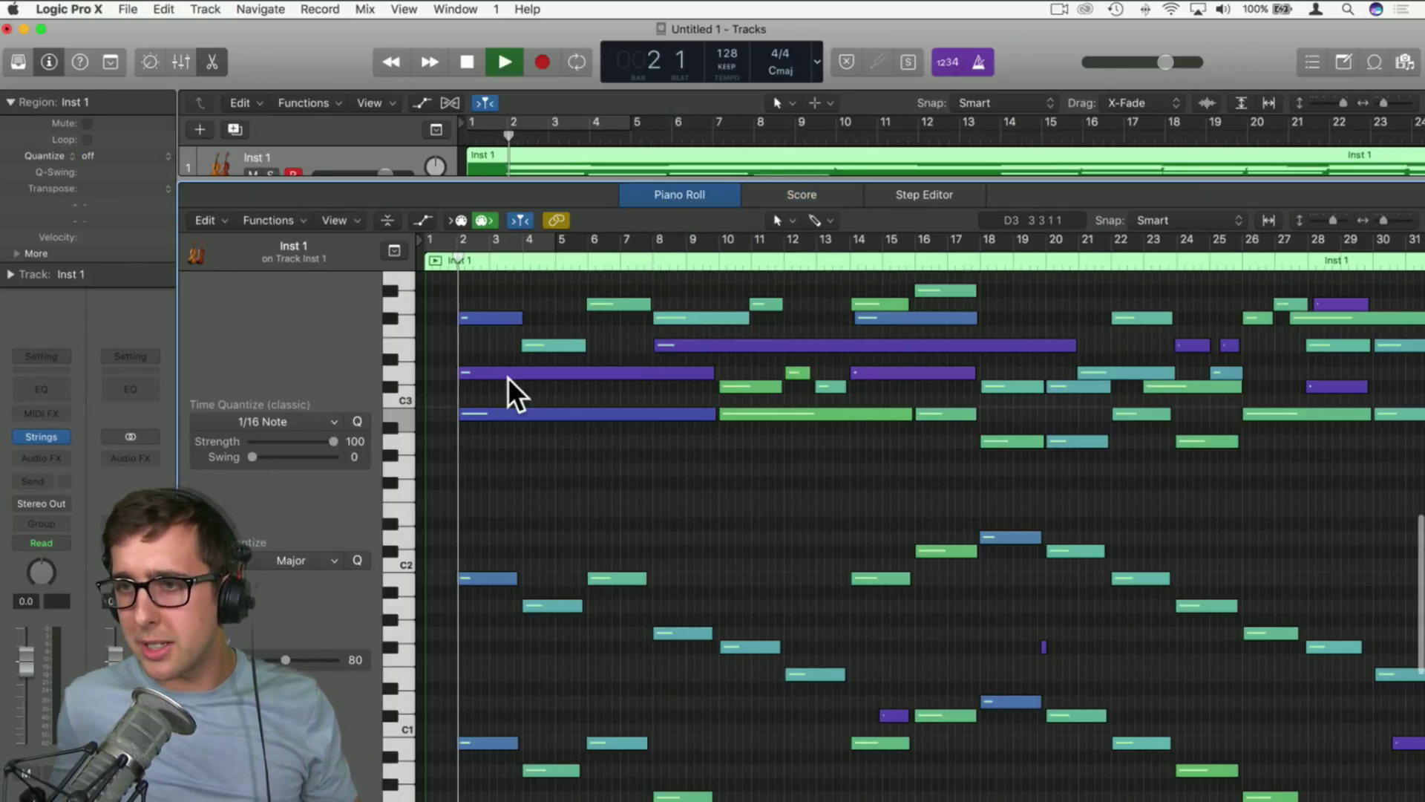
{"action": "key", "text": "space"}
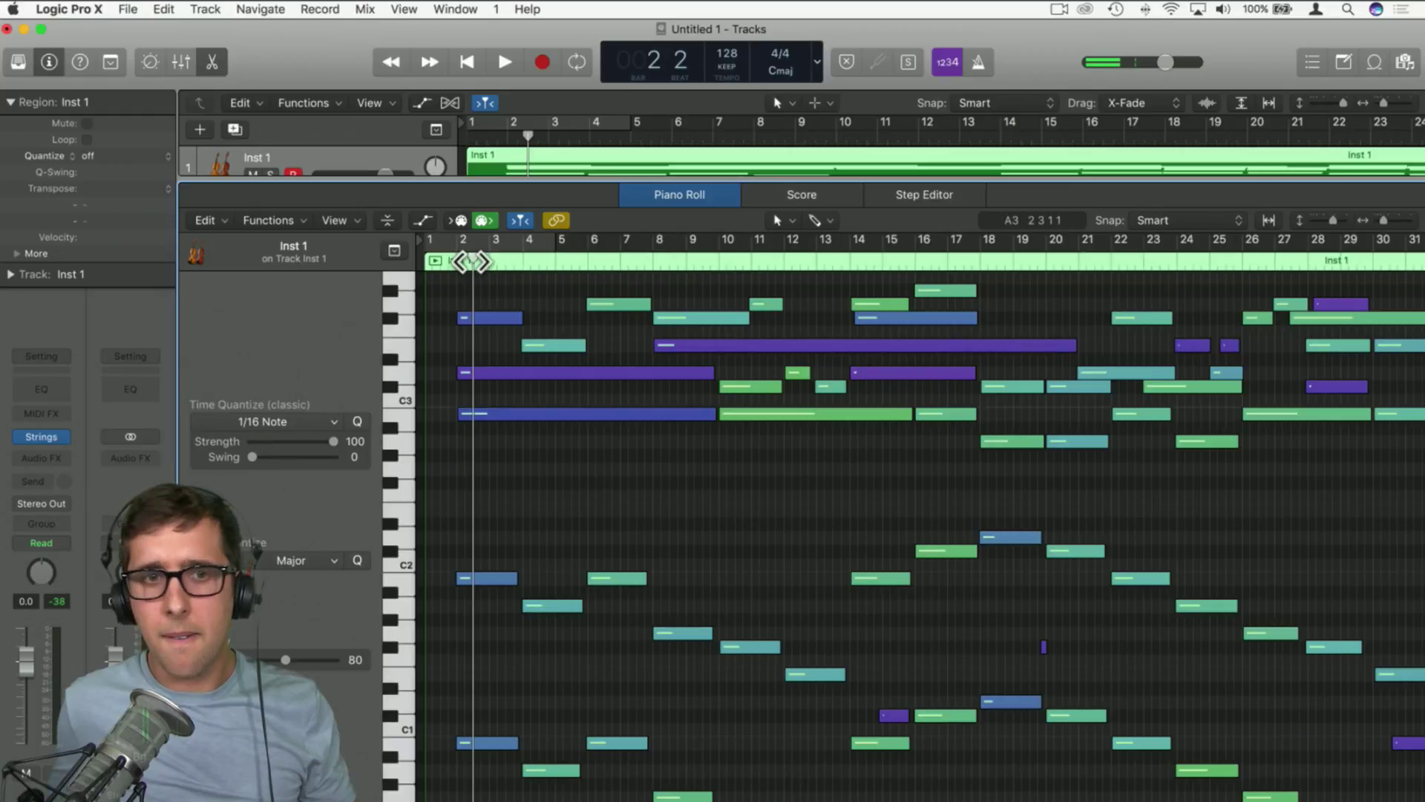
{"action": "left_click_drag", "start_coordinate": [472, 261], "coordinate": [445, 255]}
{"action": "key", "text": "space"}
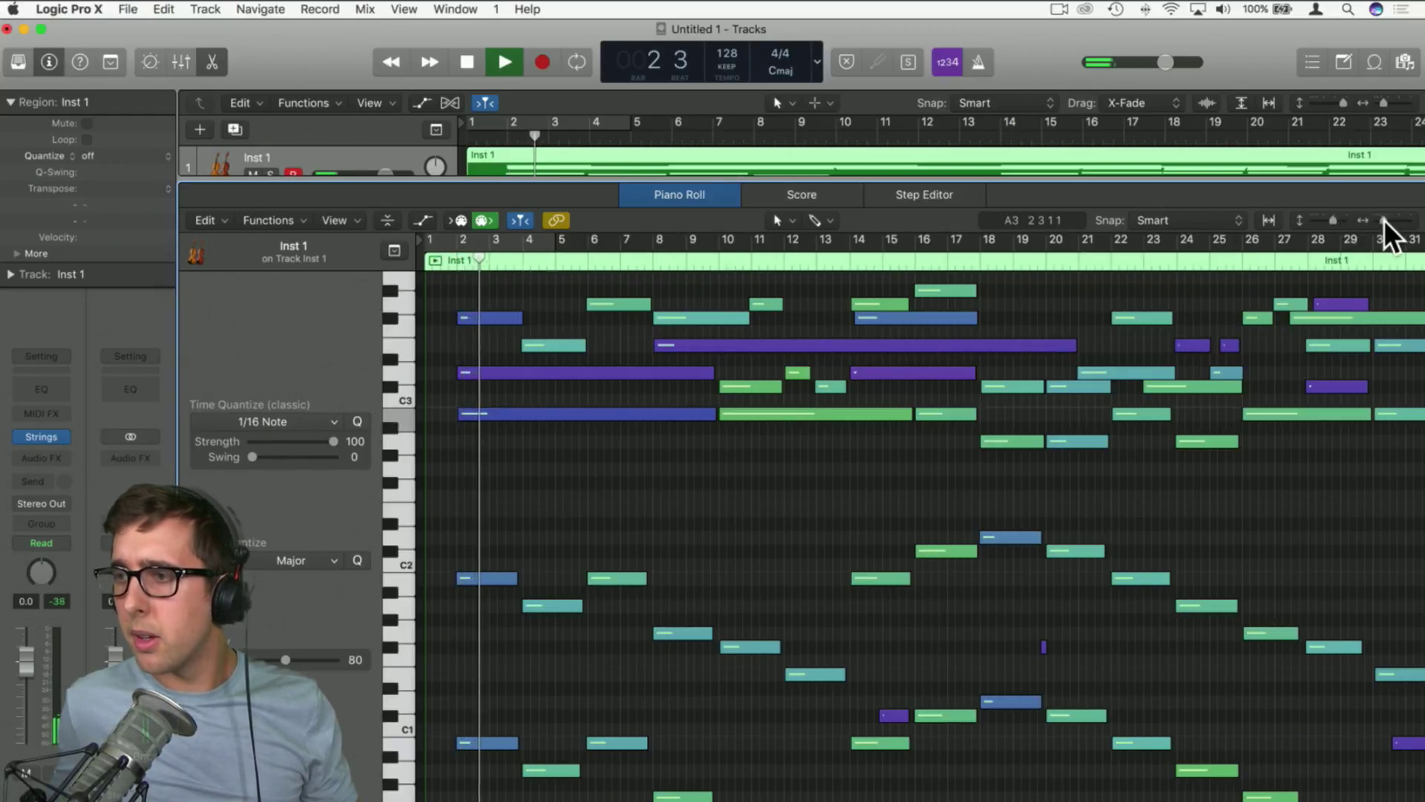
{"action": "left_click_drag", "start_coordinate": [1382, 221], "coordinate": [1385, 221]}
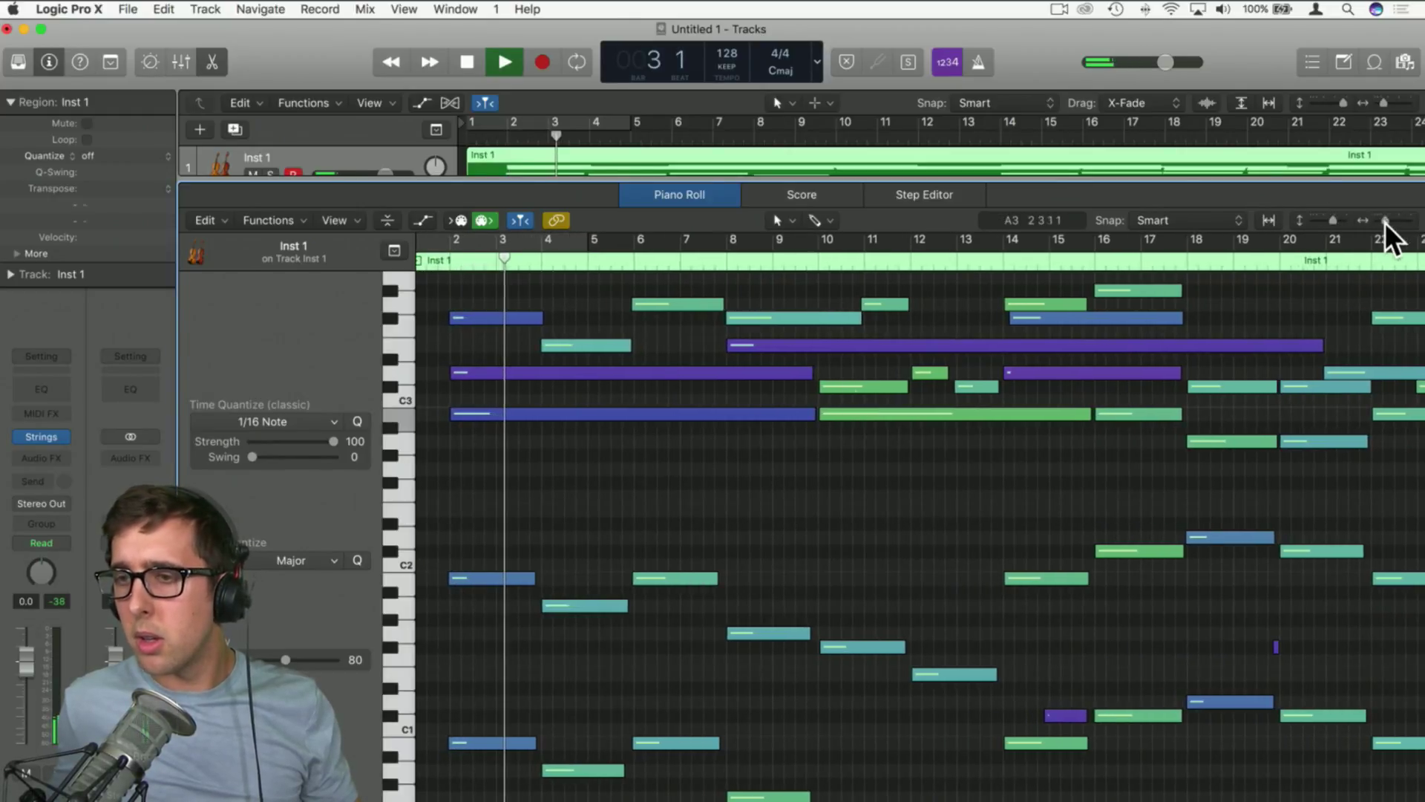
Audition the opening F#3, D3 and B2 notes at bar 2 individually
{"action": "left_click", "coordinate": [483, 319]}
{"action": "left_click", "coordinate": [483, 319]}
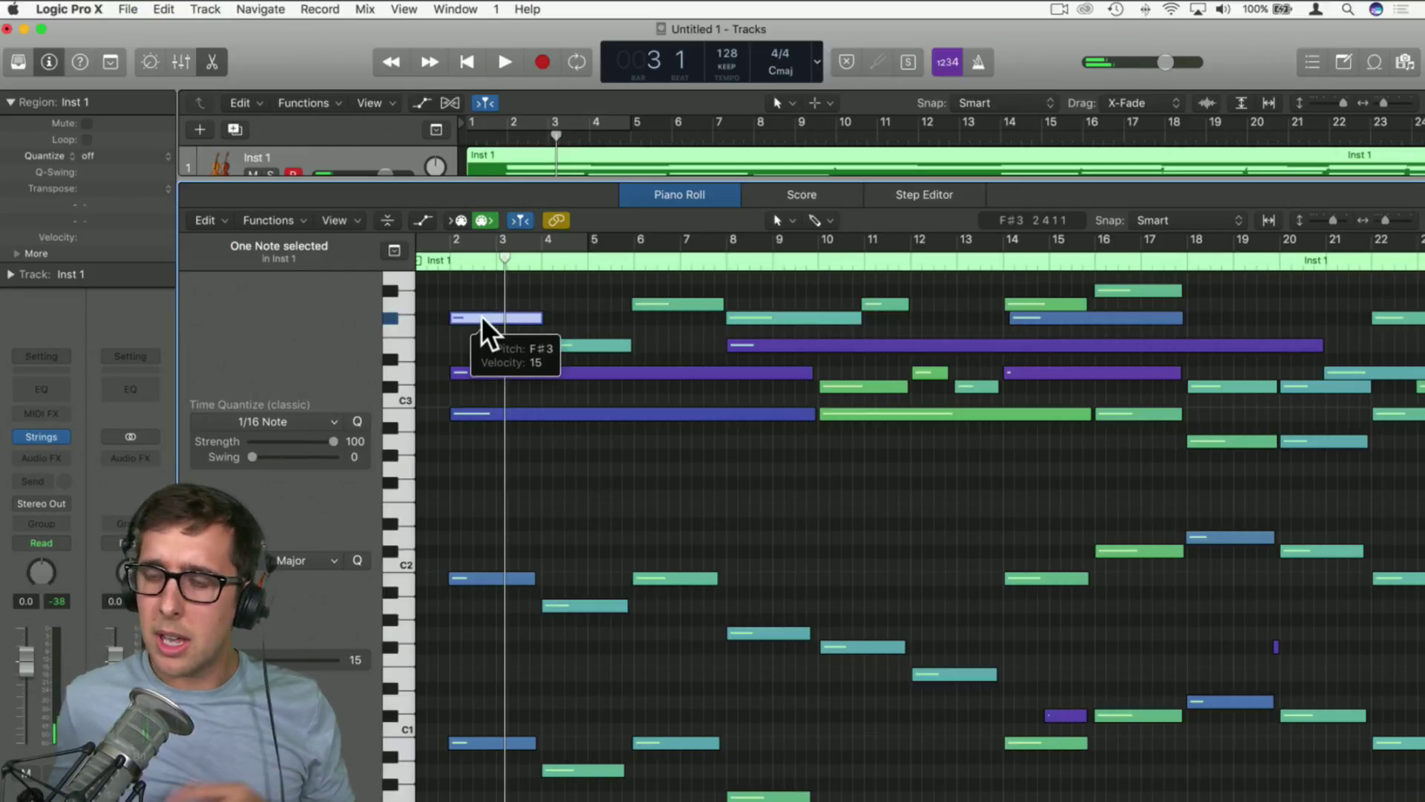
{"action": "key", "text": "space"}
{"action": "key", "text": "space"}
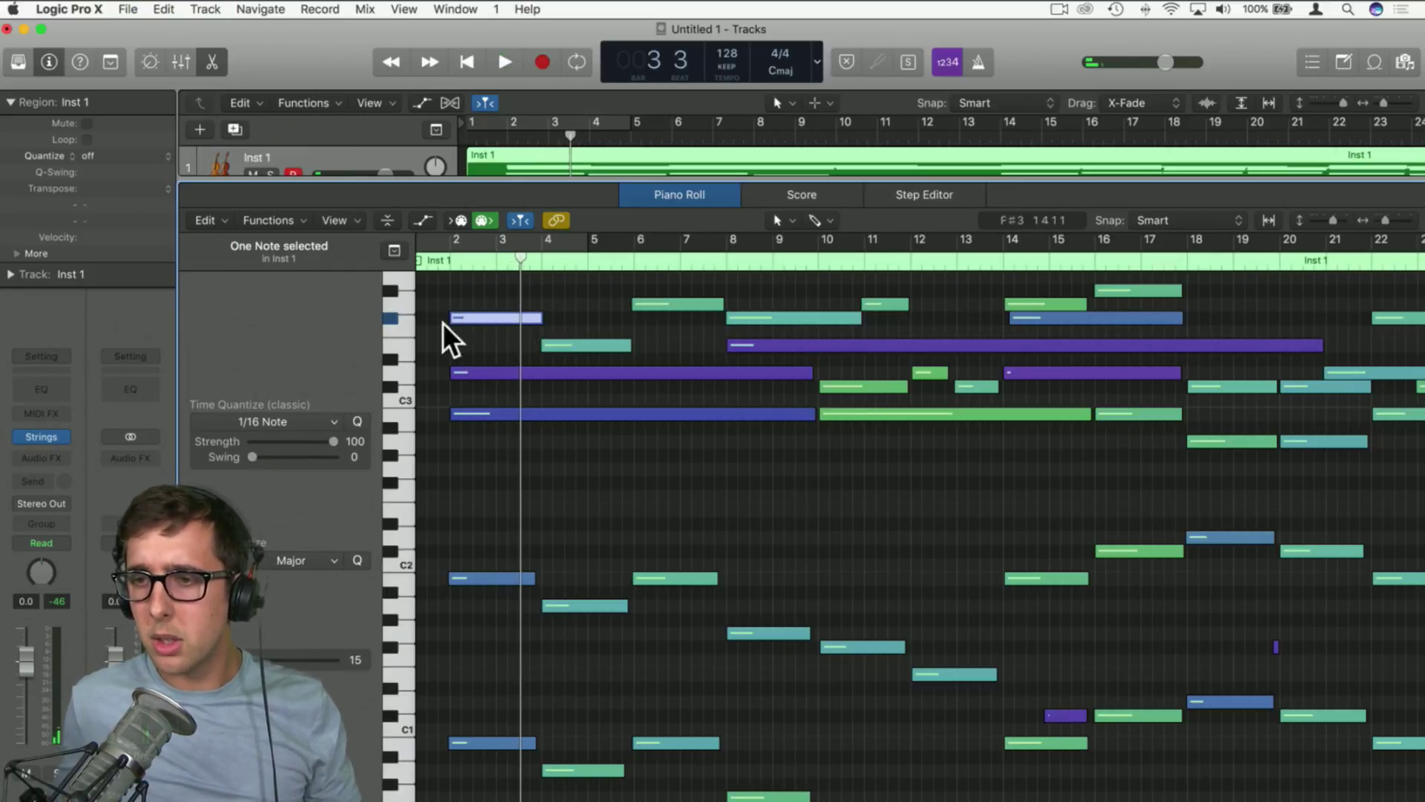
{"action": "left_click", "coordinate": [475, 368]}
{"action": "left_click", "coordinate": [459, 411]}
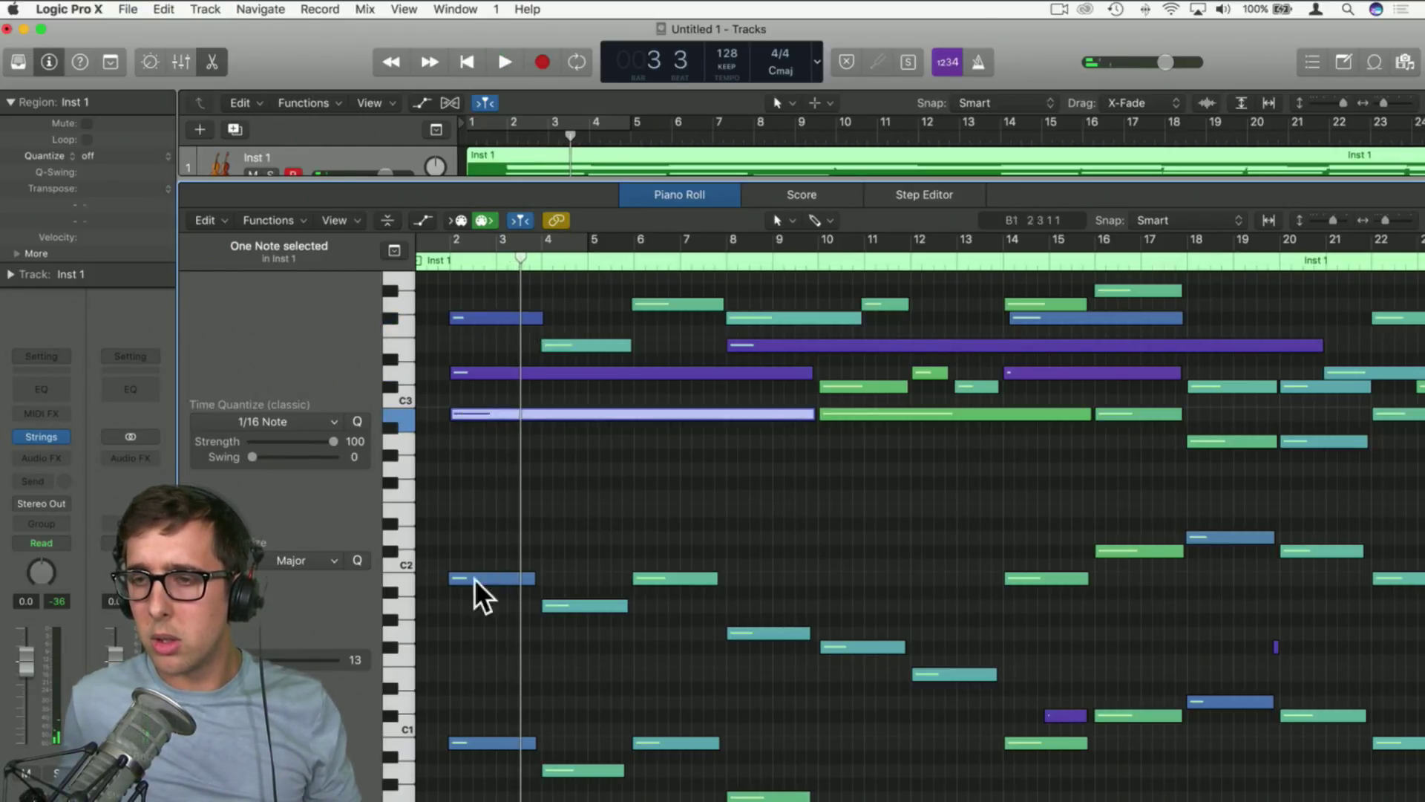
Play the opening chord from bar 2 and audition its B1 and B2 notes
{"action": "key", "text": "space"}
{"action": "left_click", "coordinate": [447, 263]}
{"action": "key", "text": "space"}
{"action": "key", "text": "space"}
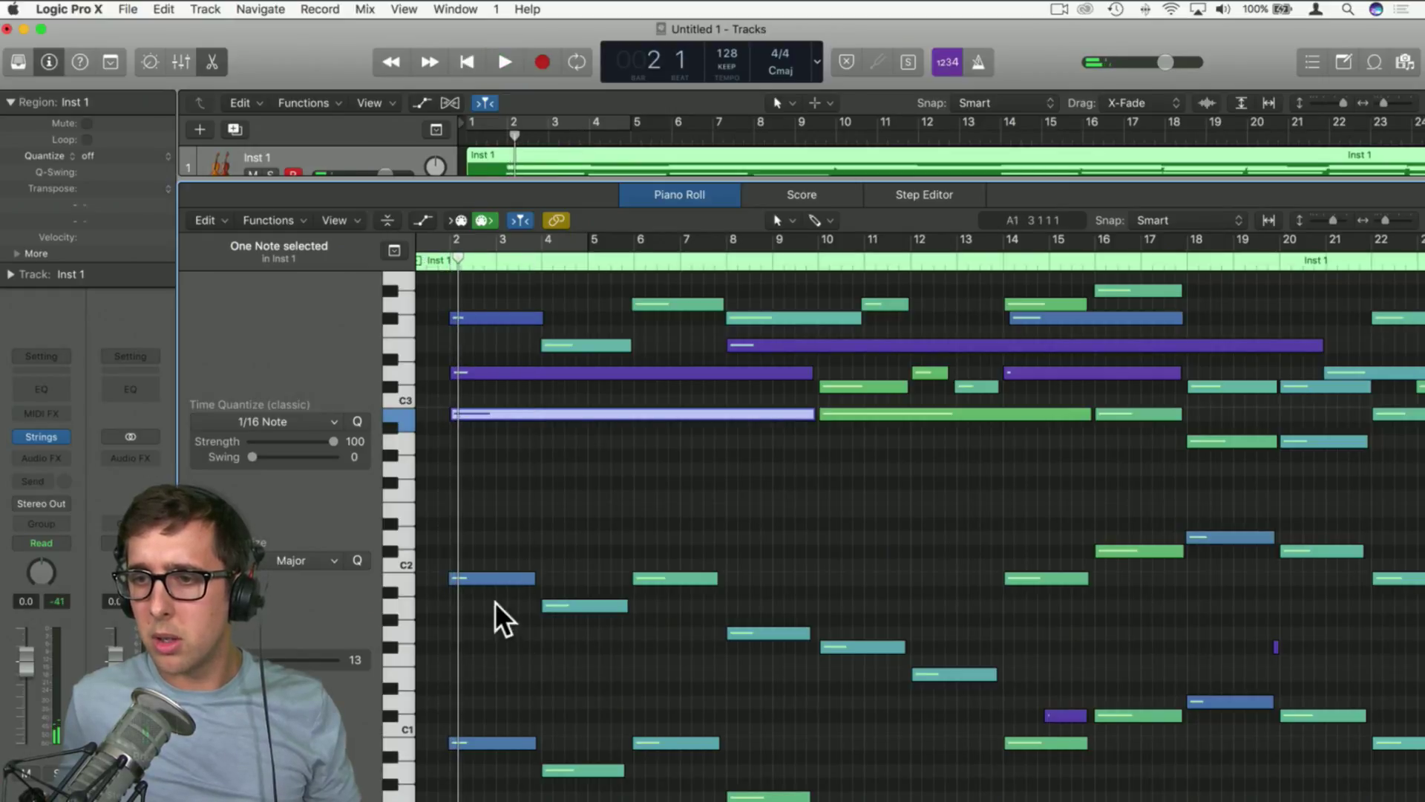
{"action": "left_click", "coordinate": [493, 582]}
{"action": "left_click", "coordinate": [488, 414]}
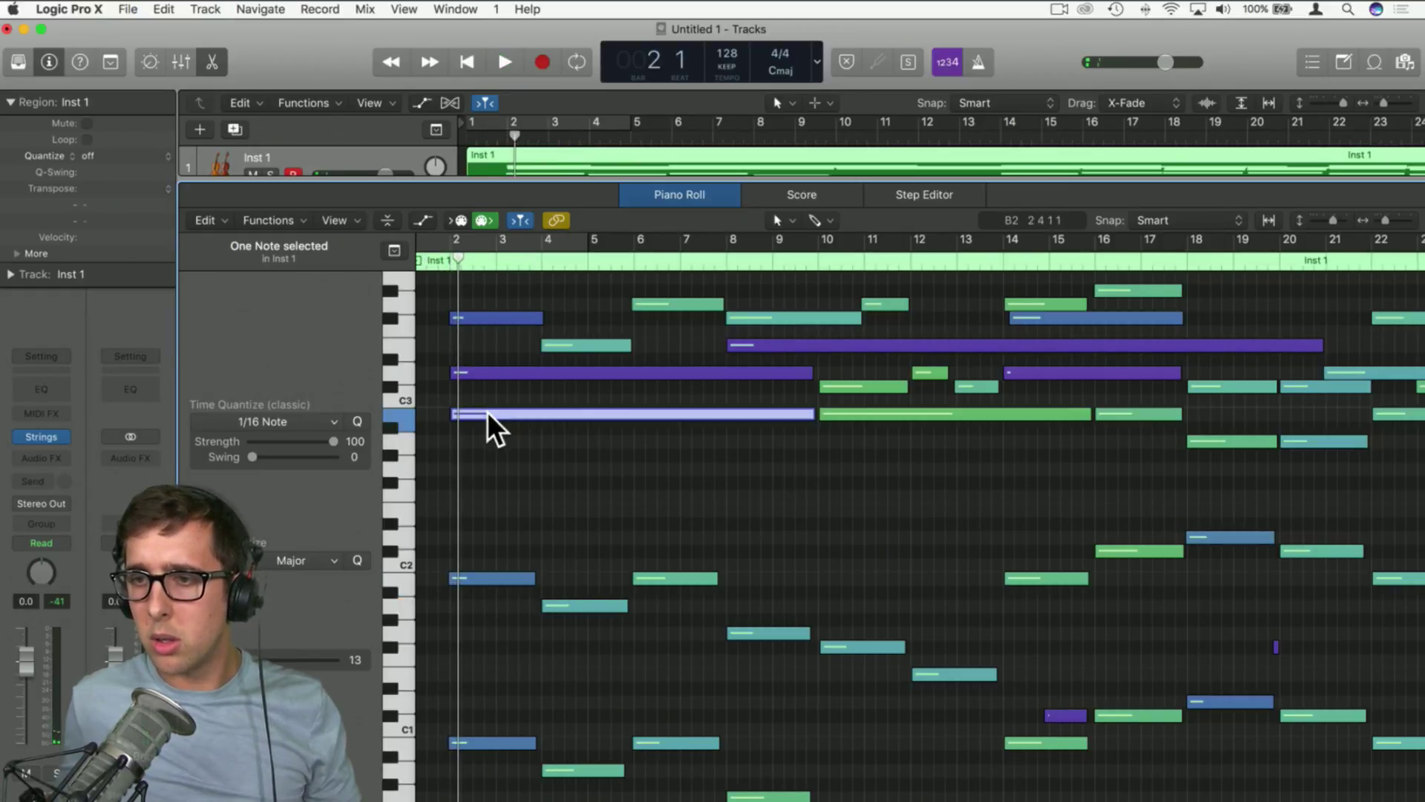
{"action": "key", "text": "space"}
{"action": "key", "text": "space"}
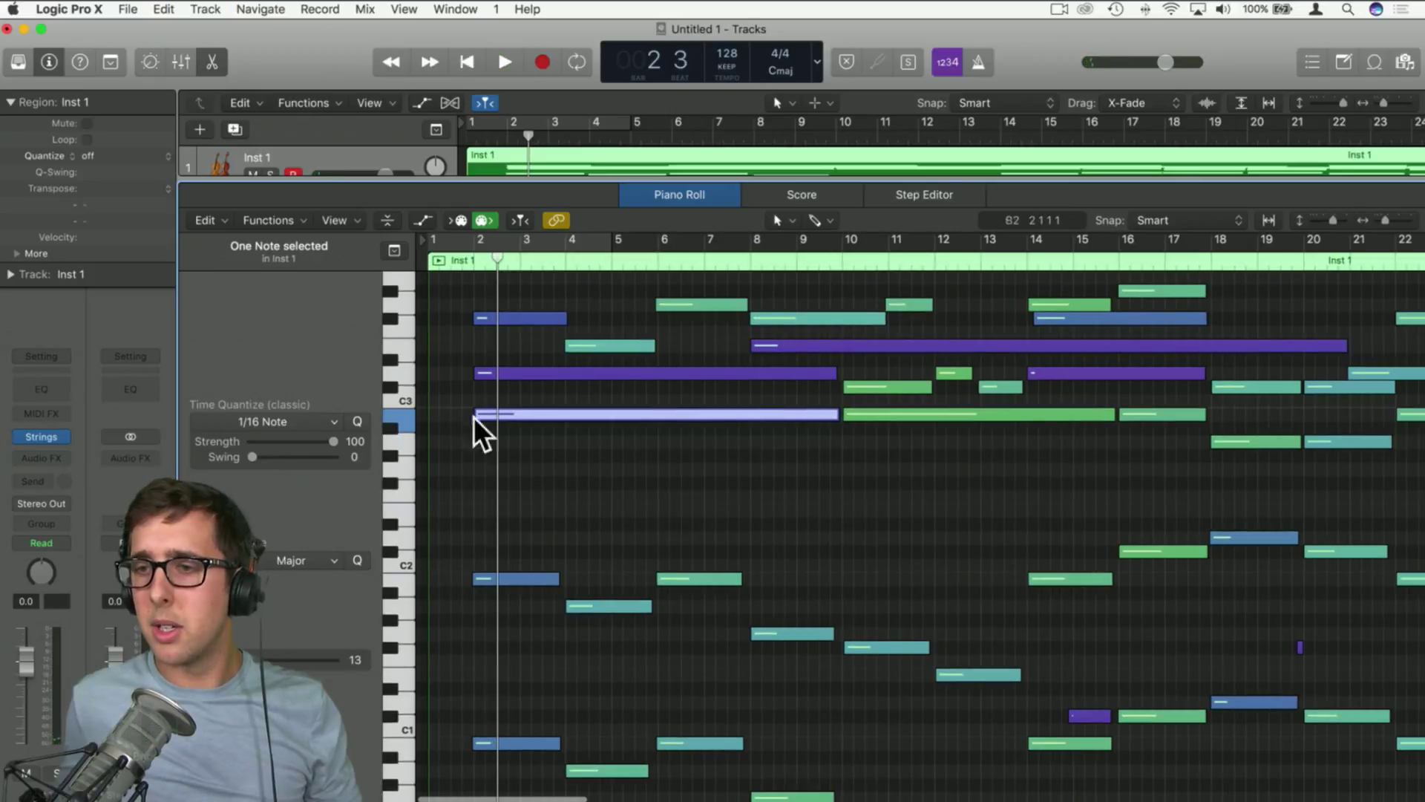
Shift the Inst 1 region five bars later, extend its start back to bar 1 and reopen it in the Piano Roll
{"action": "left_click", "coordinate": [213, 62]}
{"action": "left_click_drag", "start_coordinate": [533, 175], "coordinate": [445, 175]}
{"action": "double_click", "coordinate": [643, 171]}
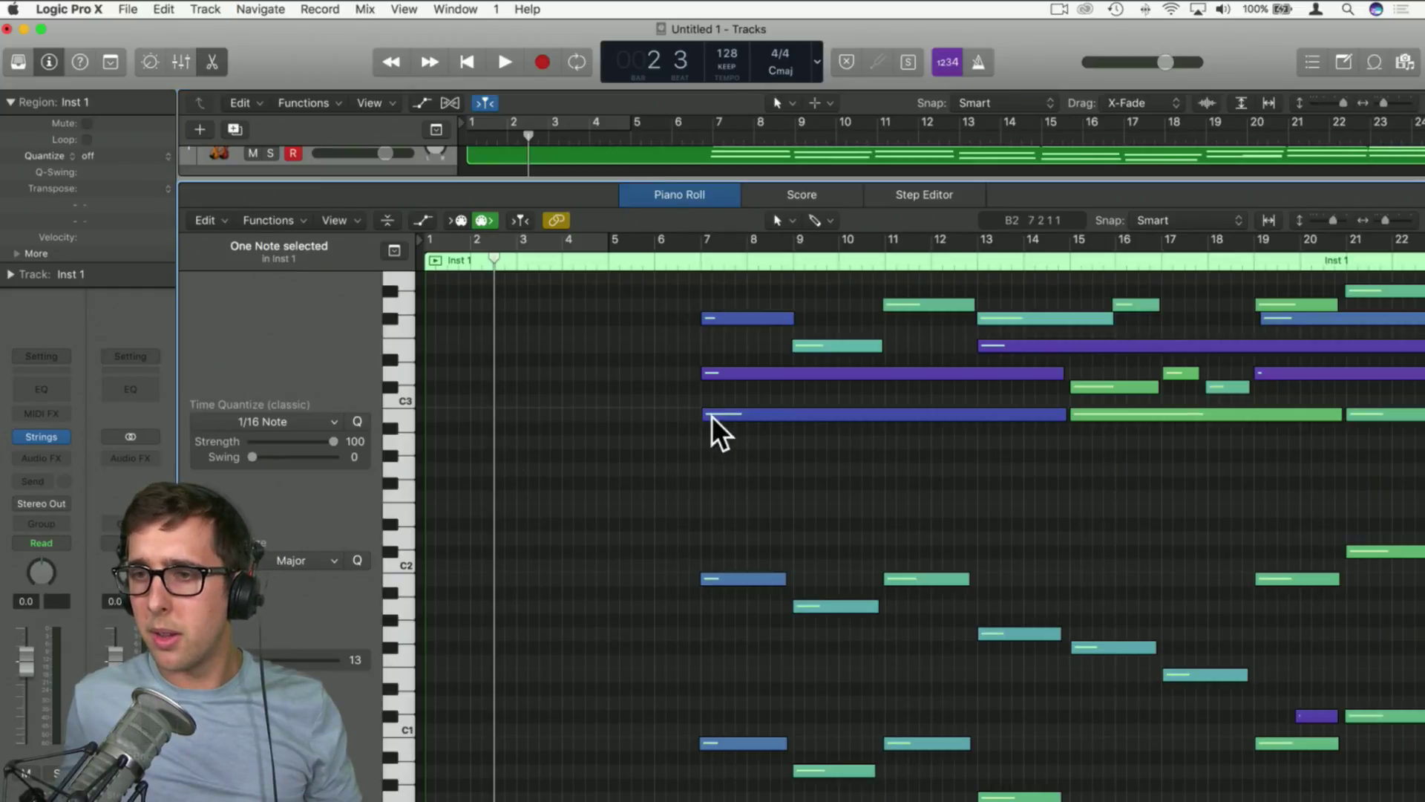
Extend the start of the first B2 note back from bar 7 to bar 1
{"action": "left_click_drag", "start_coordinate": [709, 416], "coordinate": [427, 429]}
{"action": "left_click", "coordinate": [578, 393]}
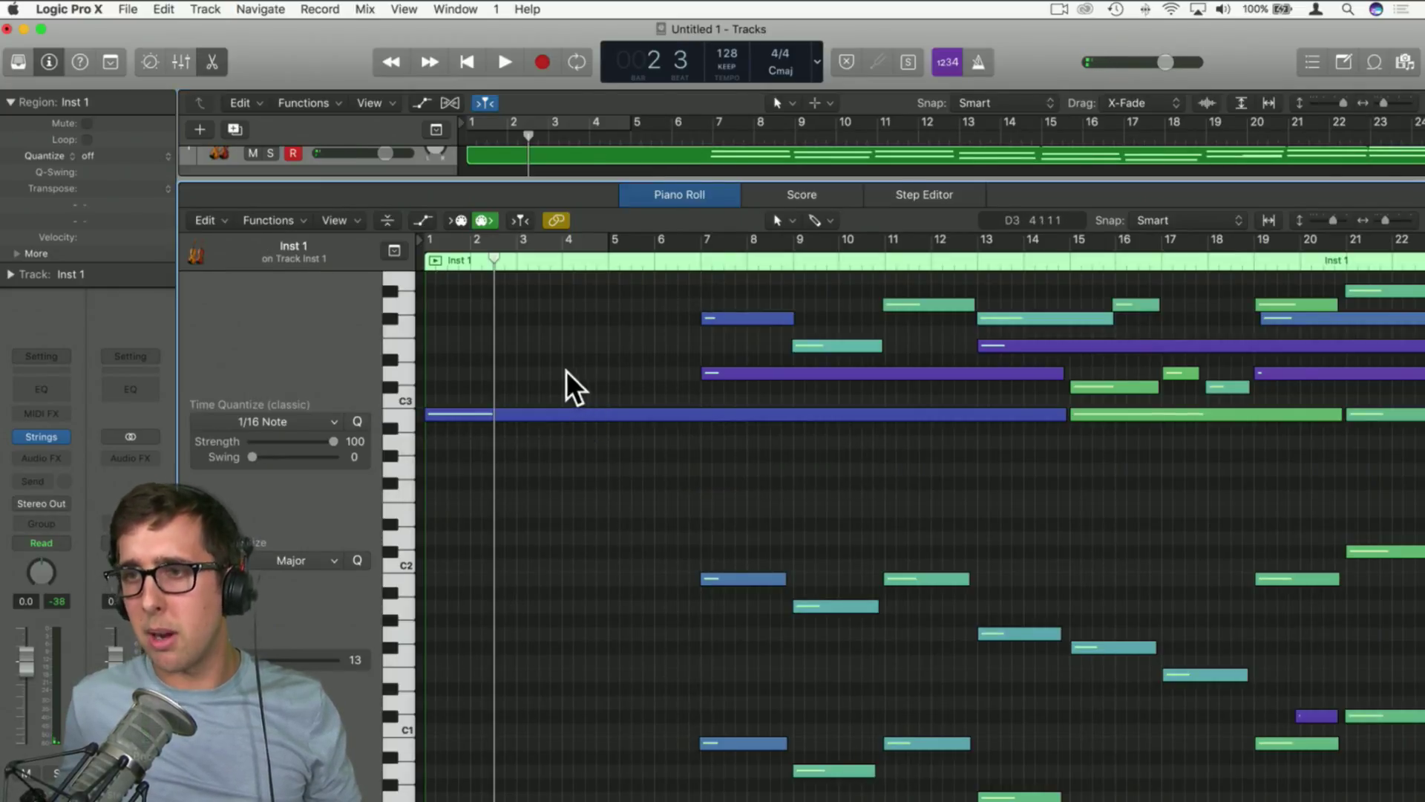
{"action": "scroll", "coordinate": [563, 368], "scroll_direction": "right", "scroll_amount": 3}
{"action": "scroll", "coordinate": [564, 365], "scroll_direction": "left", "scroll_amount": 3}
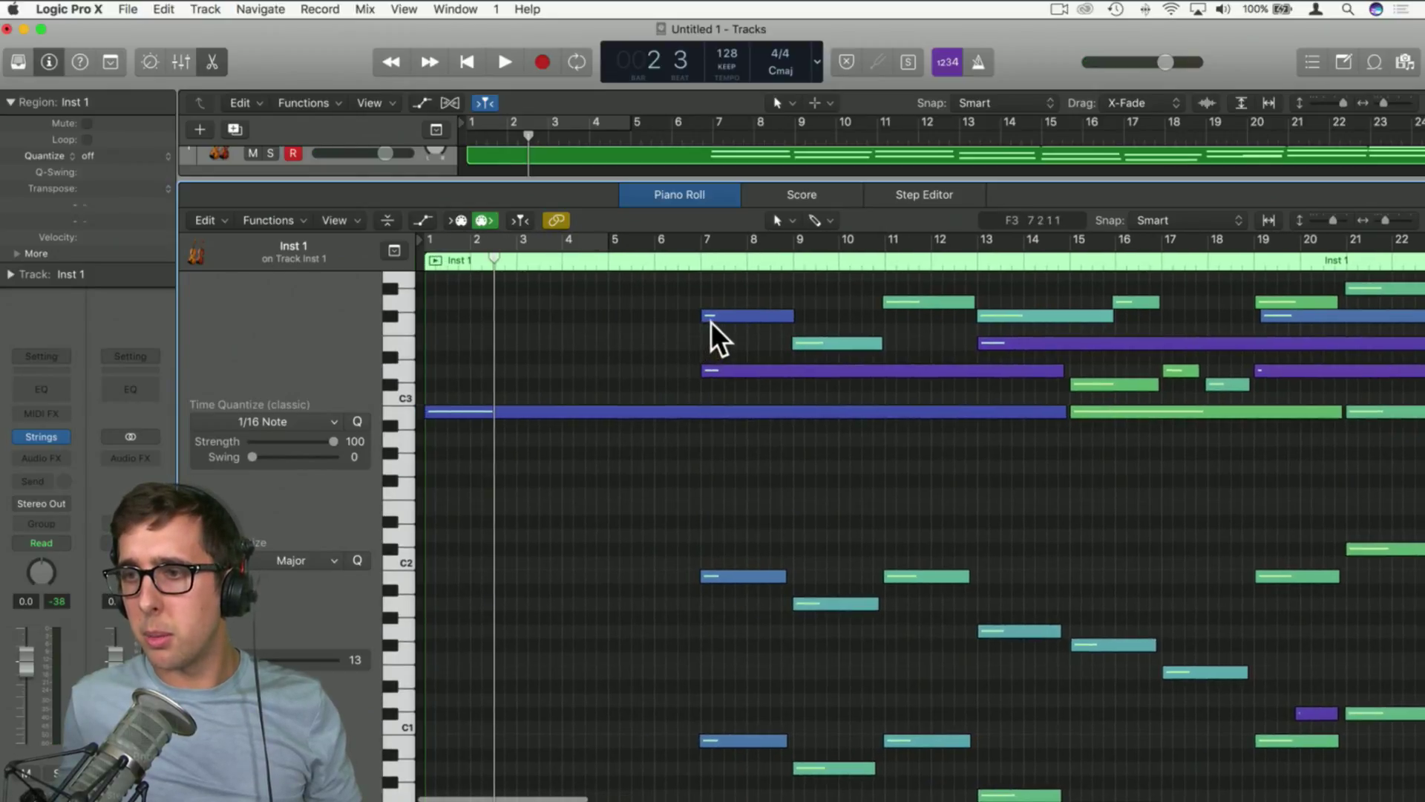
{"action": "scroll", "coordinate": [719, 382], "scroll_direction": "right", "scroll_amount": 1}
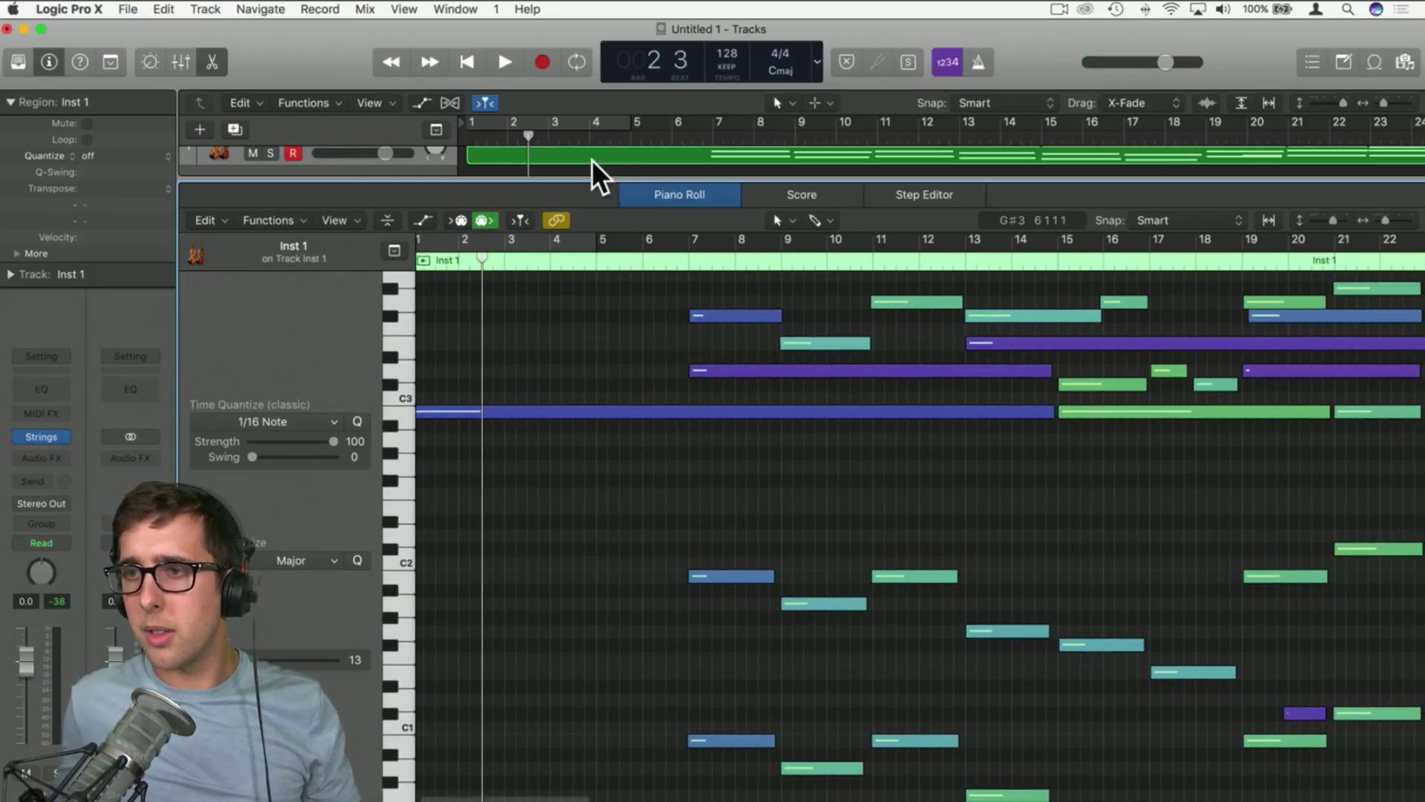
Move the Inst 1 region to start at bar 7, extend its start back to bar 1 and reopen it for note editing
{"action": "left_click_drag", "start_coordinate": [596, 180], "coordinate": [607, 687]}
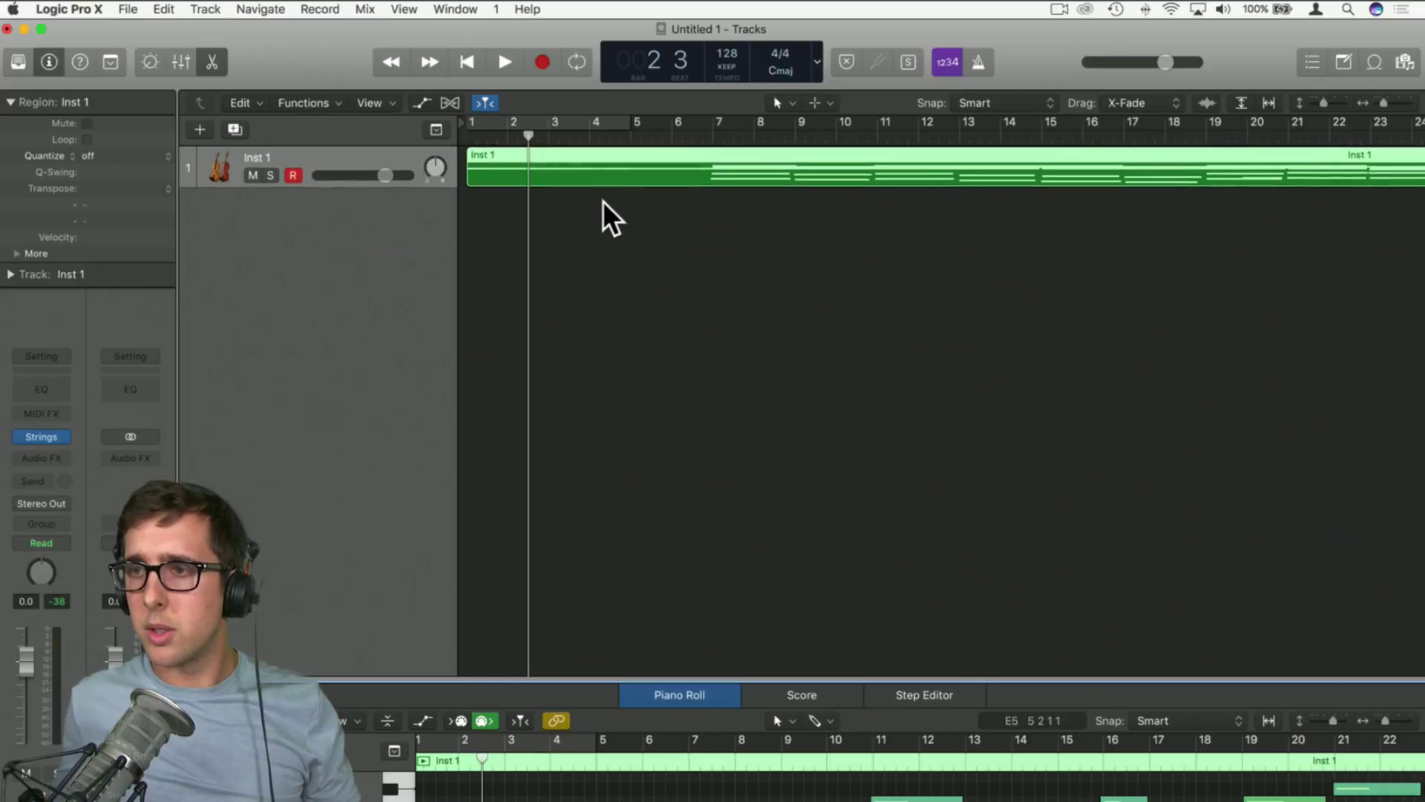
{"action": "left_click_drag", "start_coordinate": [599, 169], "coordinate": [839, 175]}
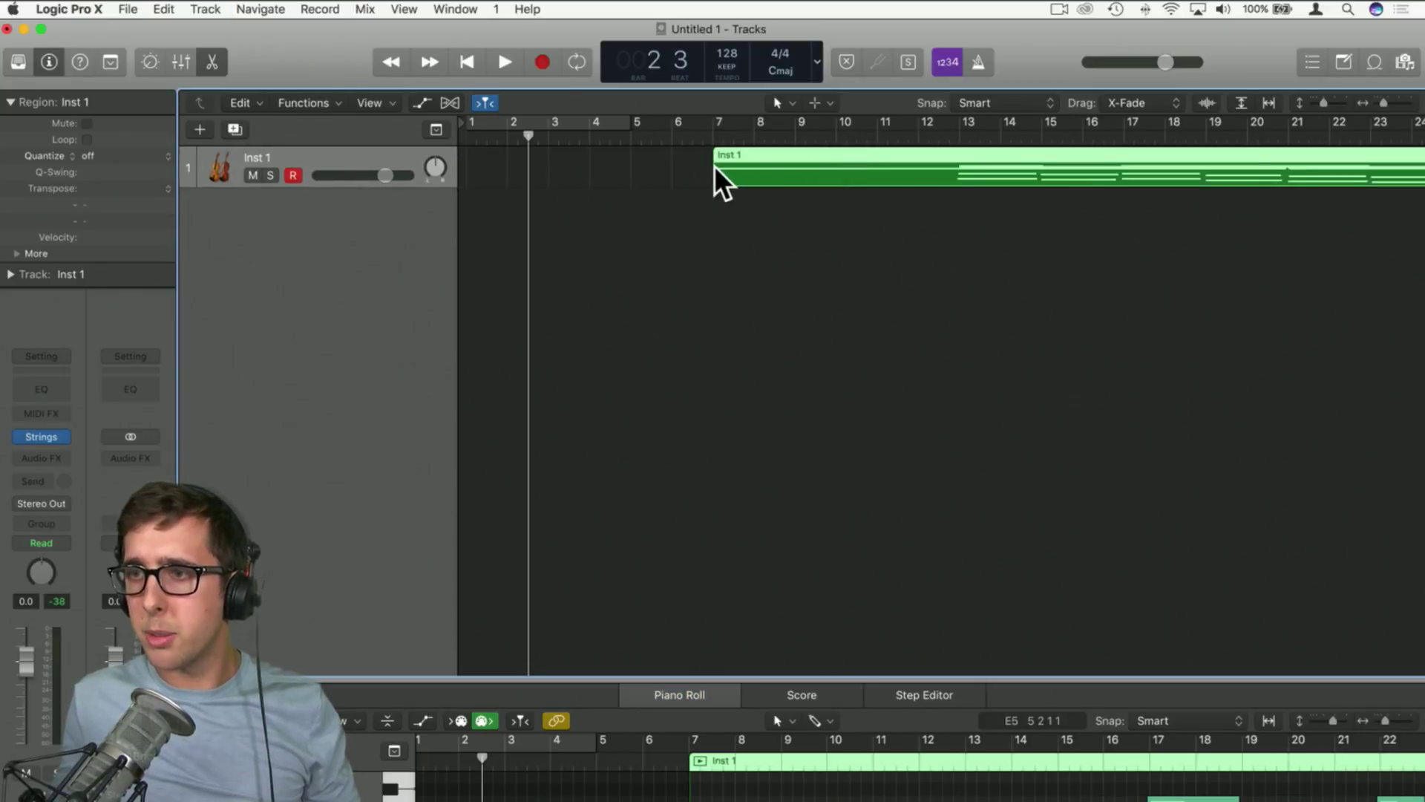
{"action": "left_click_drag", "start_coordinate": [716, 171], "coordinate": [471, 166]}
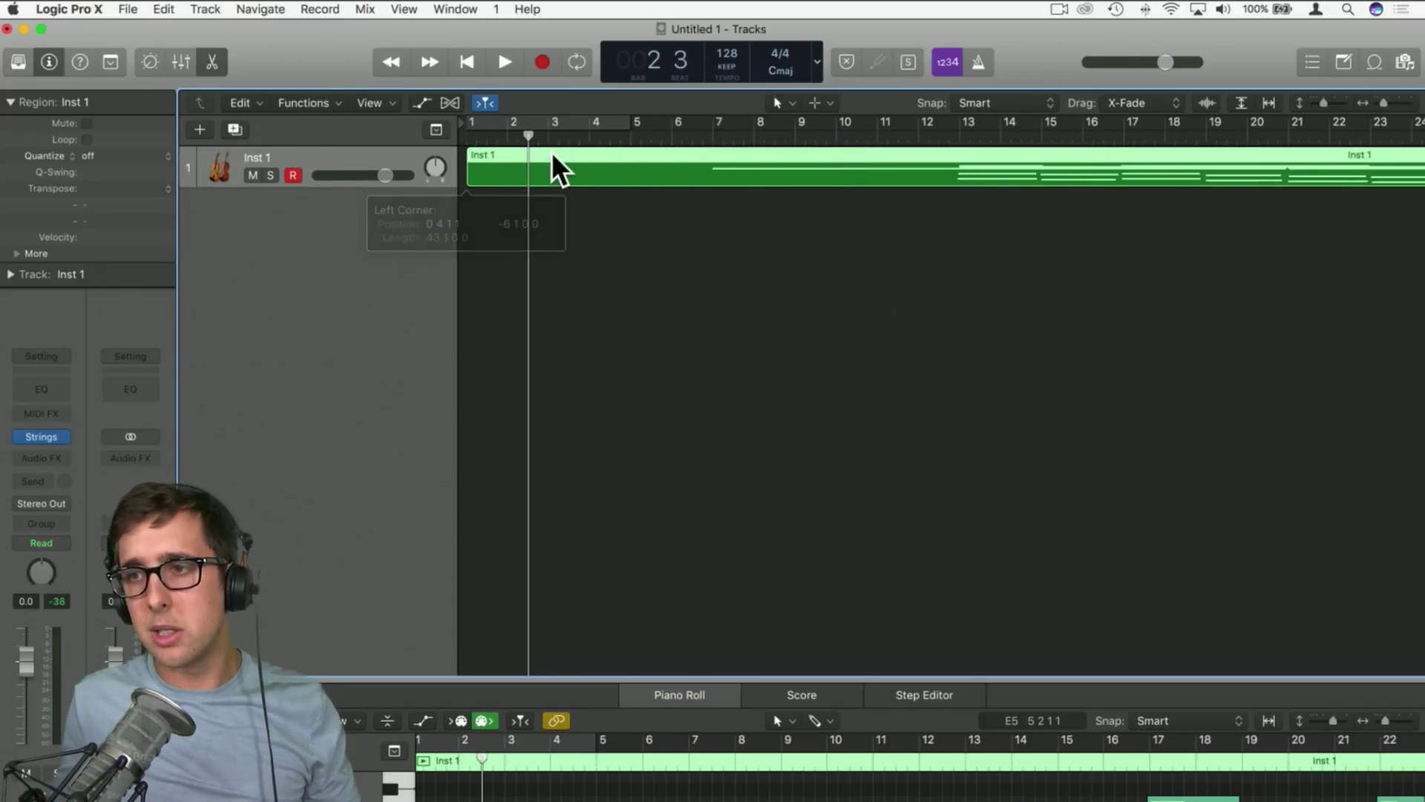
{"action": "key", "text": "e"}
{"action": "double_click", "coordinate": [679, 149]}
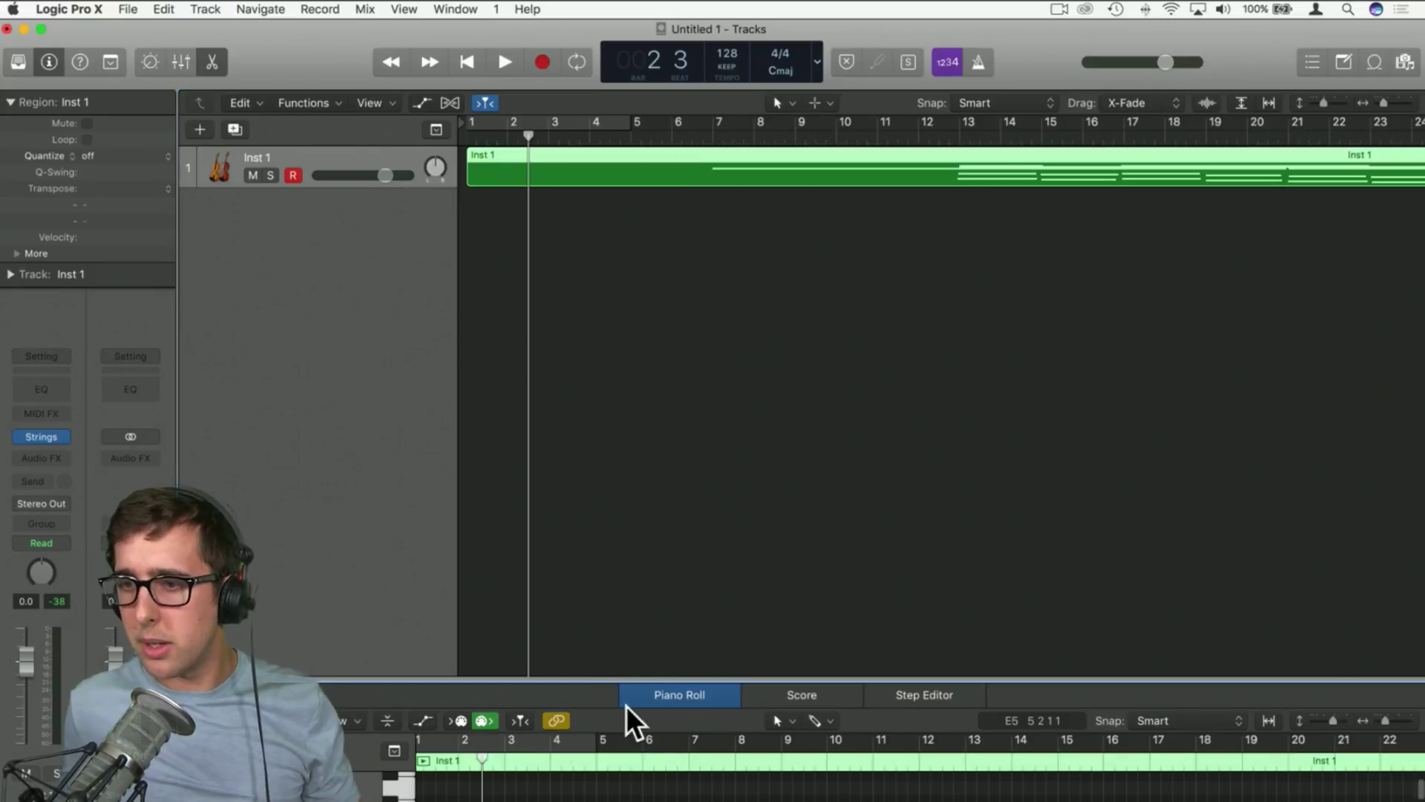
Enlarge the Piano Roll, extend the first B2 note's start back to bar 1 and play it from there
{"action": "left_click_drag", "start_coordinate": [605, 679], "coordinate": [603, 277]}
{"action": "scroll", "coordinate": [860, 514], "scroll_direction": "up", "scroll_amount": 7}
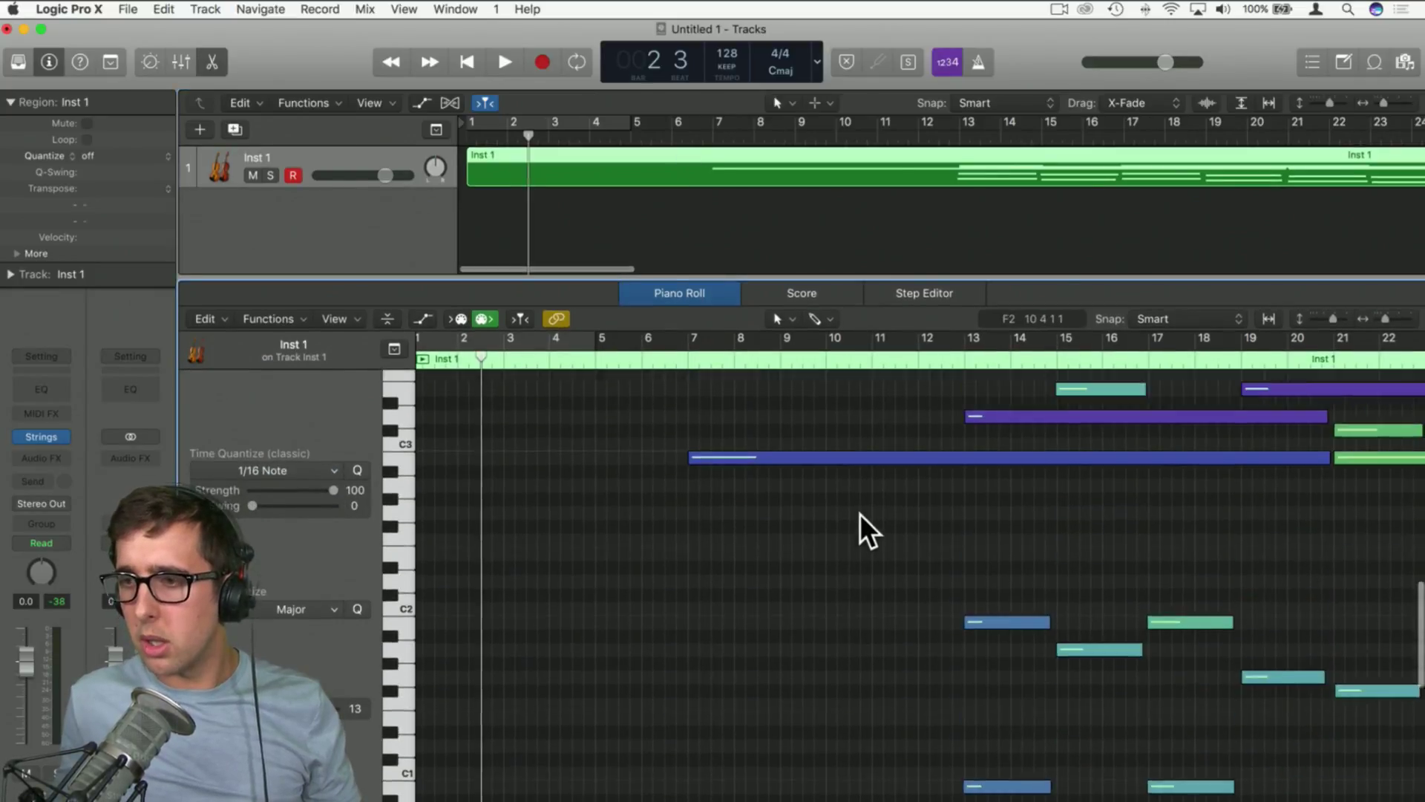
{"action": "left_click_drag", "start_coordinate": [698, 521], "coordinate": [430, 525]}
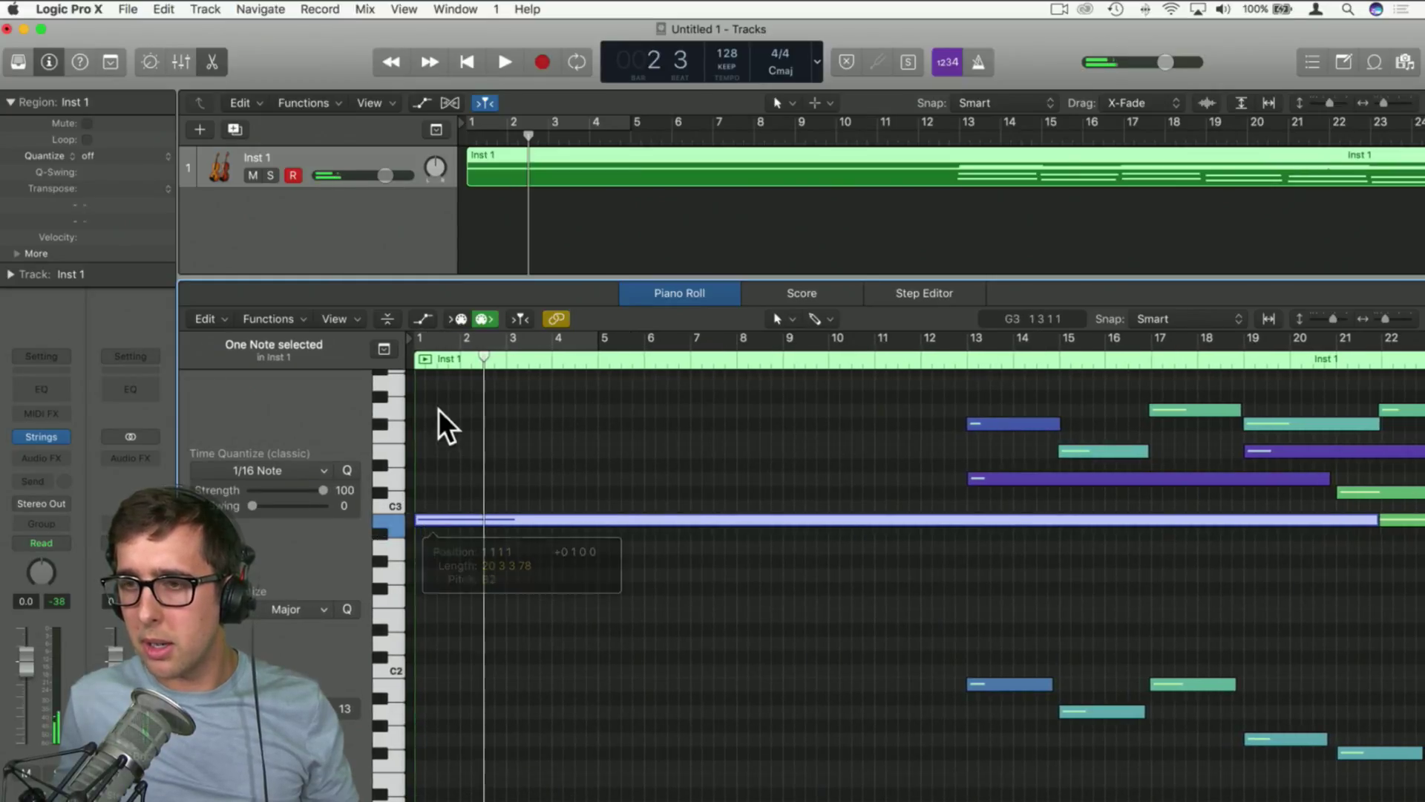
{"action": "key", "text": "space"}
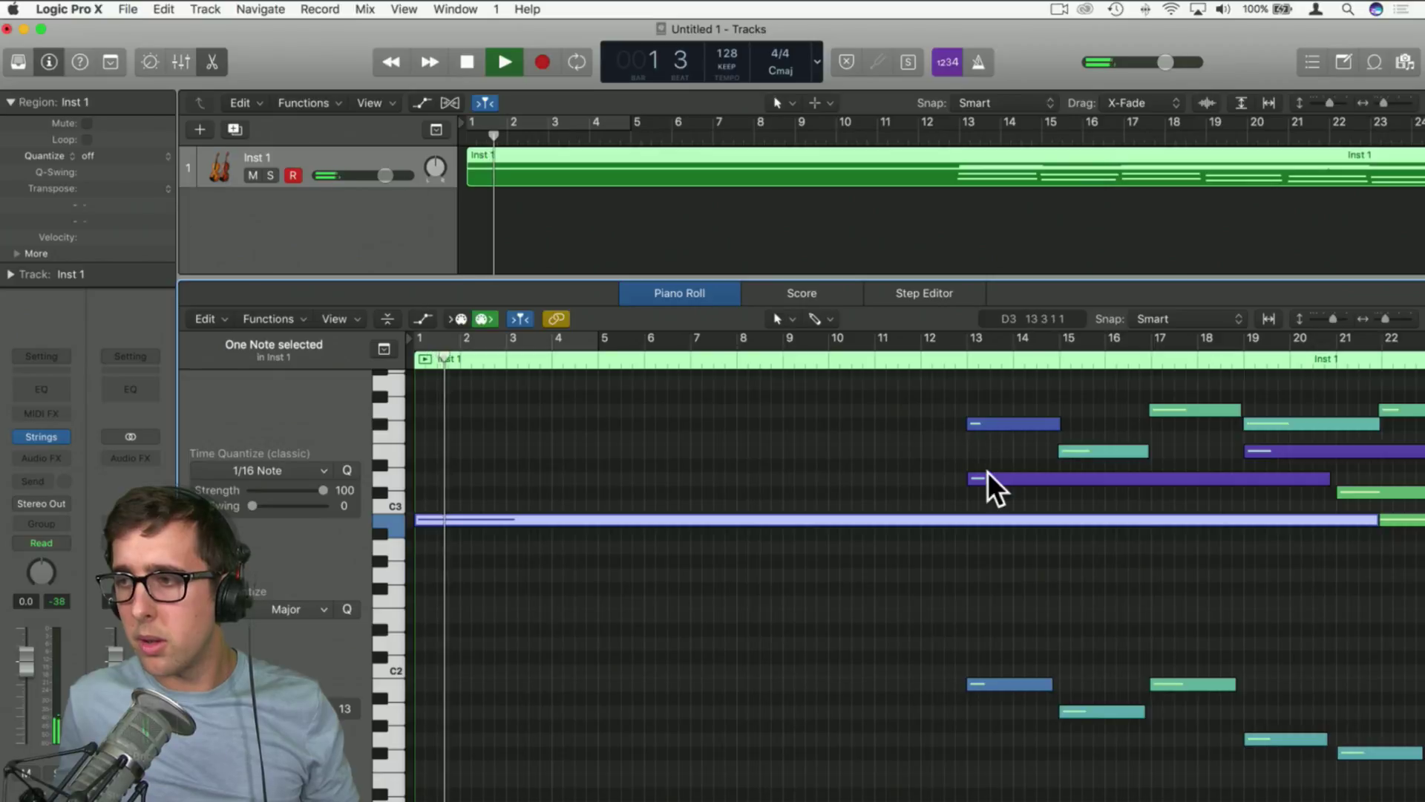
{"action": "key", "text": "space"}
Move the long D3 note from bar 13 to C#3 at bar 3 and play back from the beginning
{"action": "left_click_drag", "start_coordinate": [980, 481], "coordinate": [508, 493]}
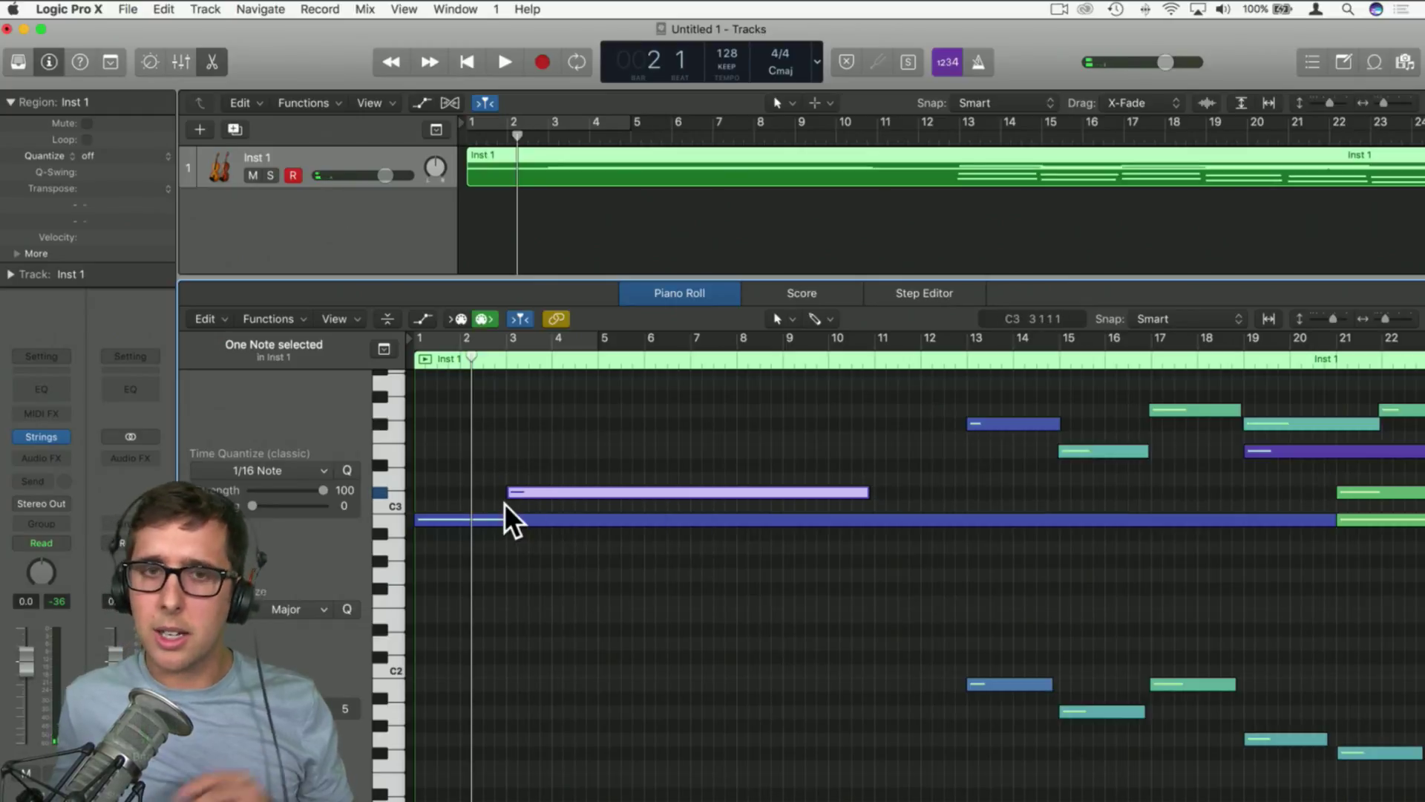
{"action": "key", "text": "Return"}
{"action": "key", "text": "space"}
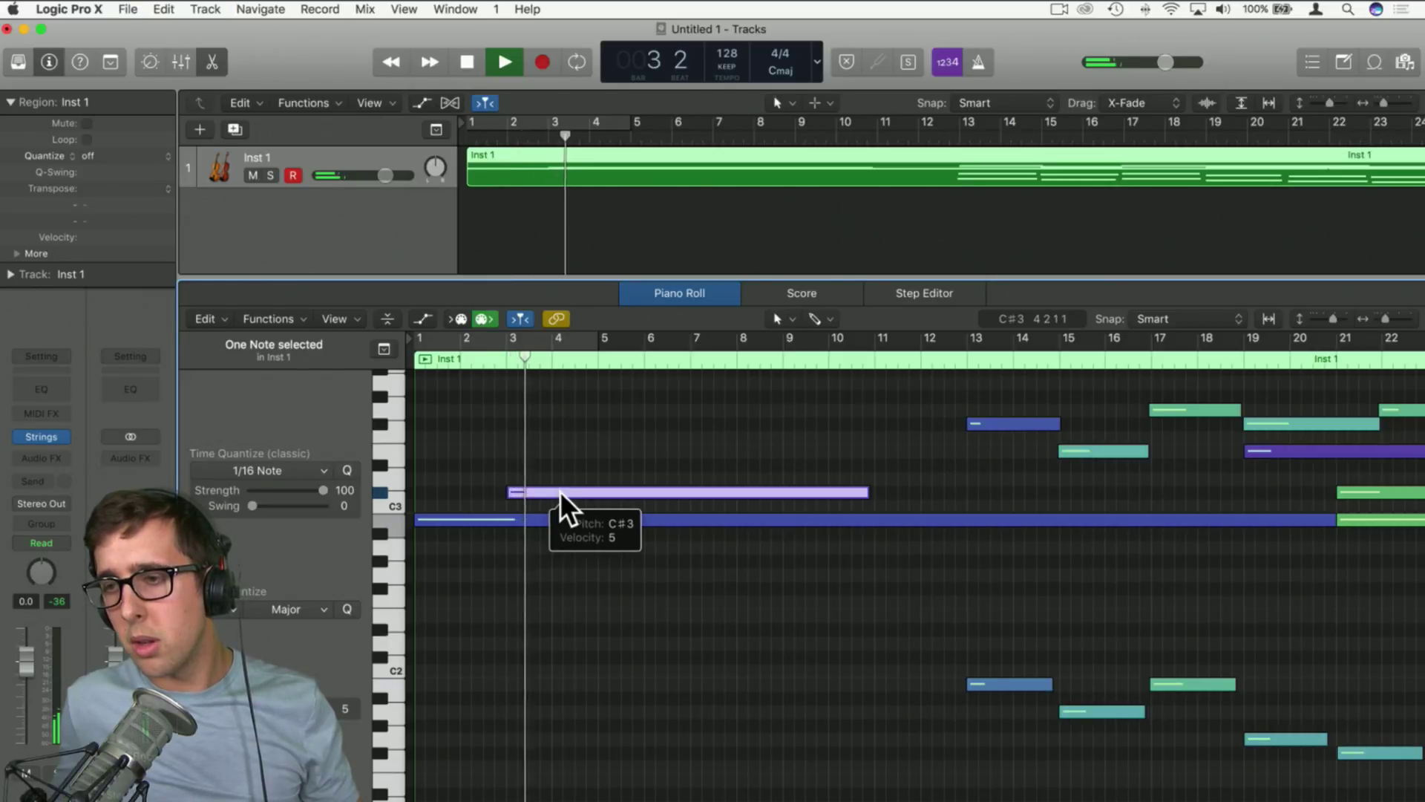
{"action": "key", "text": "space"}
Turn the F#3 note at bar 13 into two one-bar notes, G3 in bar 3 and F#3 at bar 4, and play from bar 1
{"action": "left_click", "coordinate": [1013, 425]}
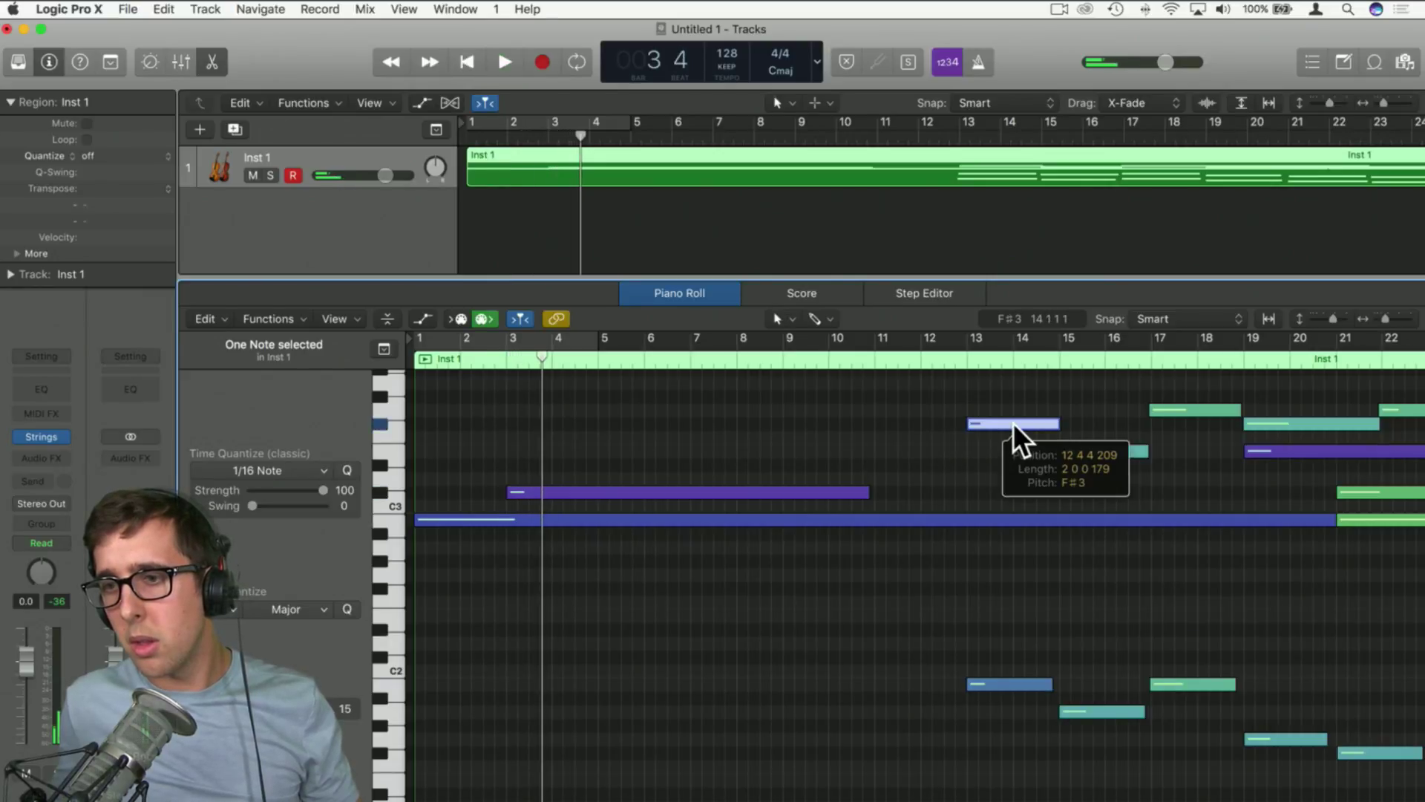
{"action": "left_click_drag", "start_coordinate": [1013, 425], "coordinate": [579, 416]}
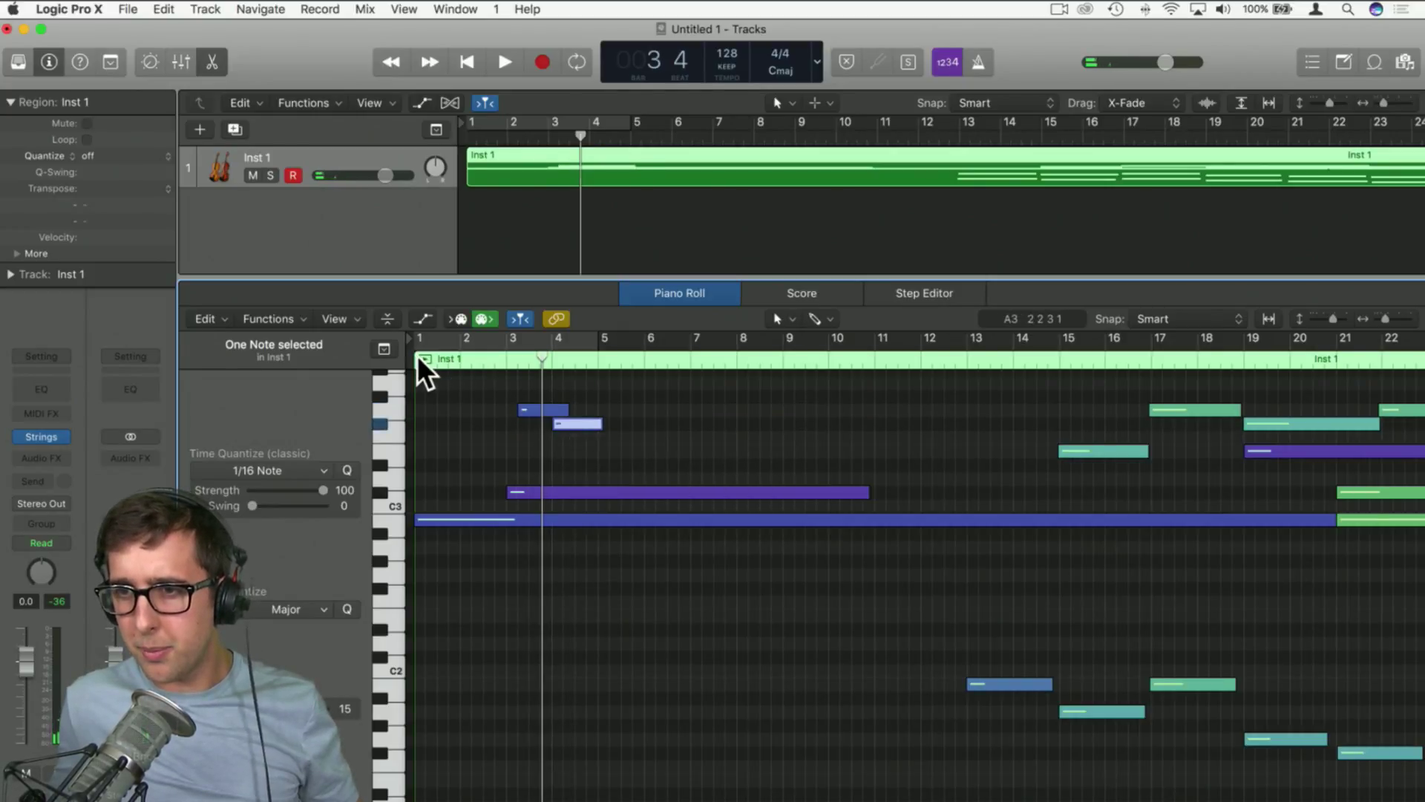
{"action": "left_click", "coordinate": [417, 357]}
{"action": "key", "text": "space"}
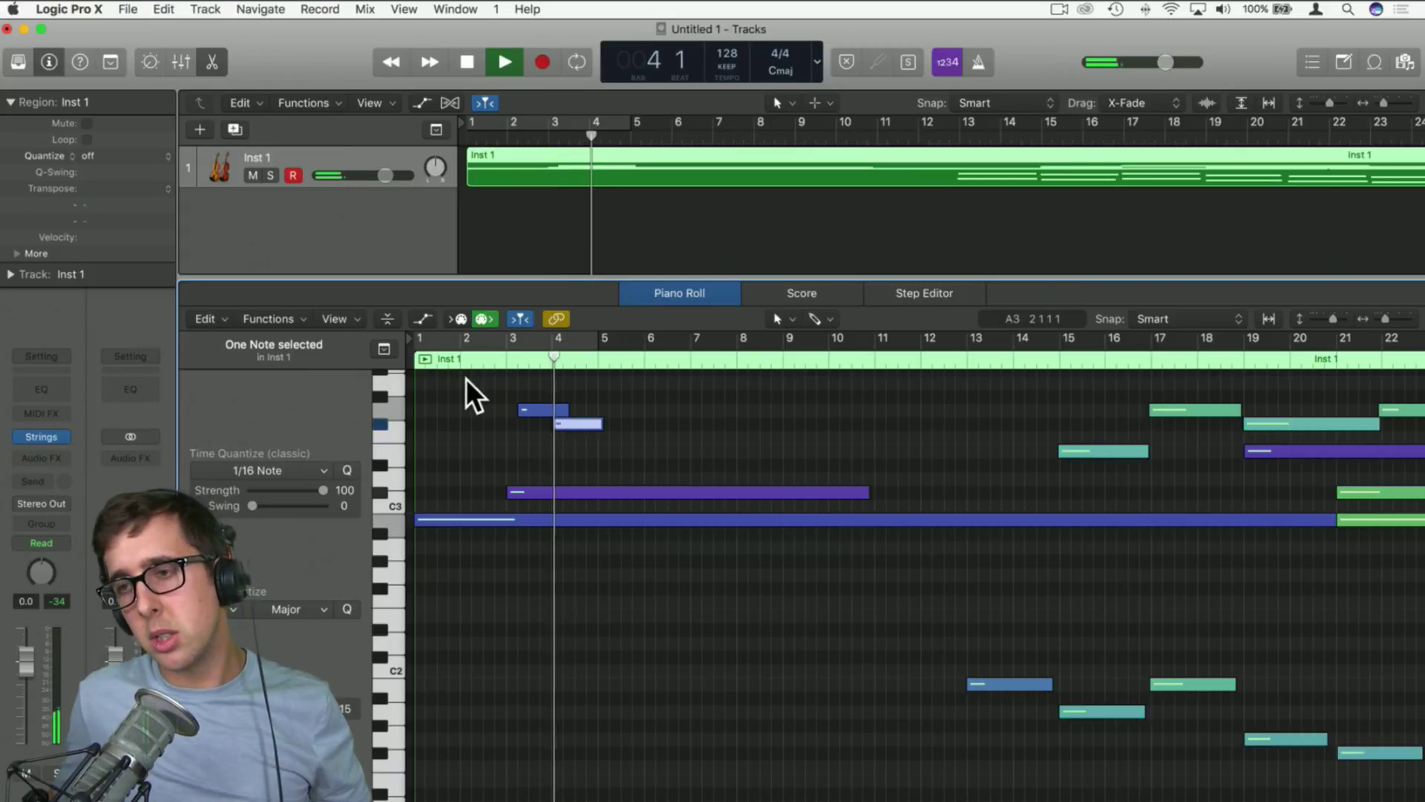
Lengthen the early G3 and F#3 notes to about the middle of bar 7 and play back from bar 1
{"action": "left_click_drag", "start_coordinate": [566, 409], "coordinate": [722, 411]}
{"action": "key", "text": "space"}
{"action": "left_click_drag", "start_coordinate": [601, 424], "coordinate": [724, 433]}
{"action": "left_click", "coordinate": [412, 360]}
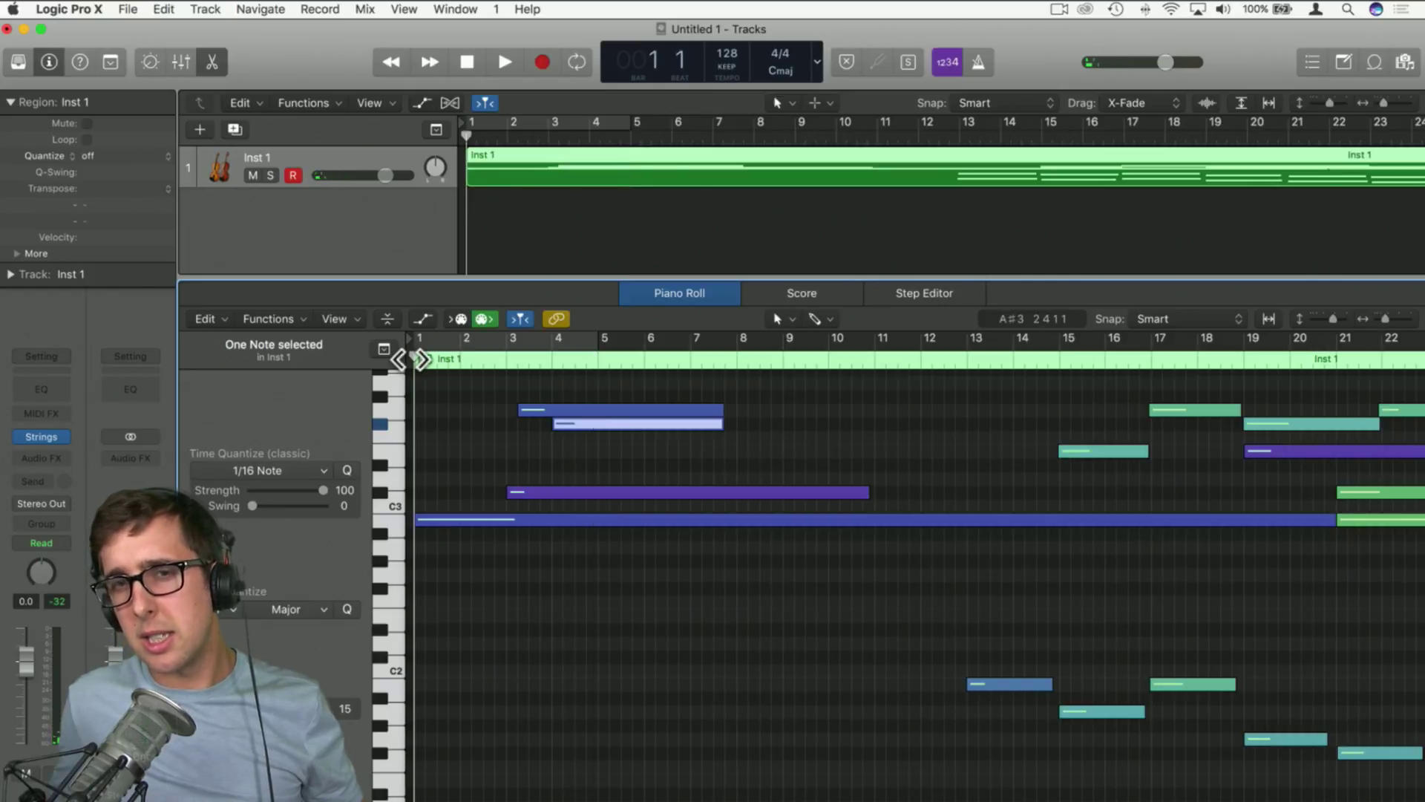
{"action": "key", "text": "space"}
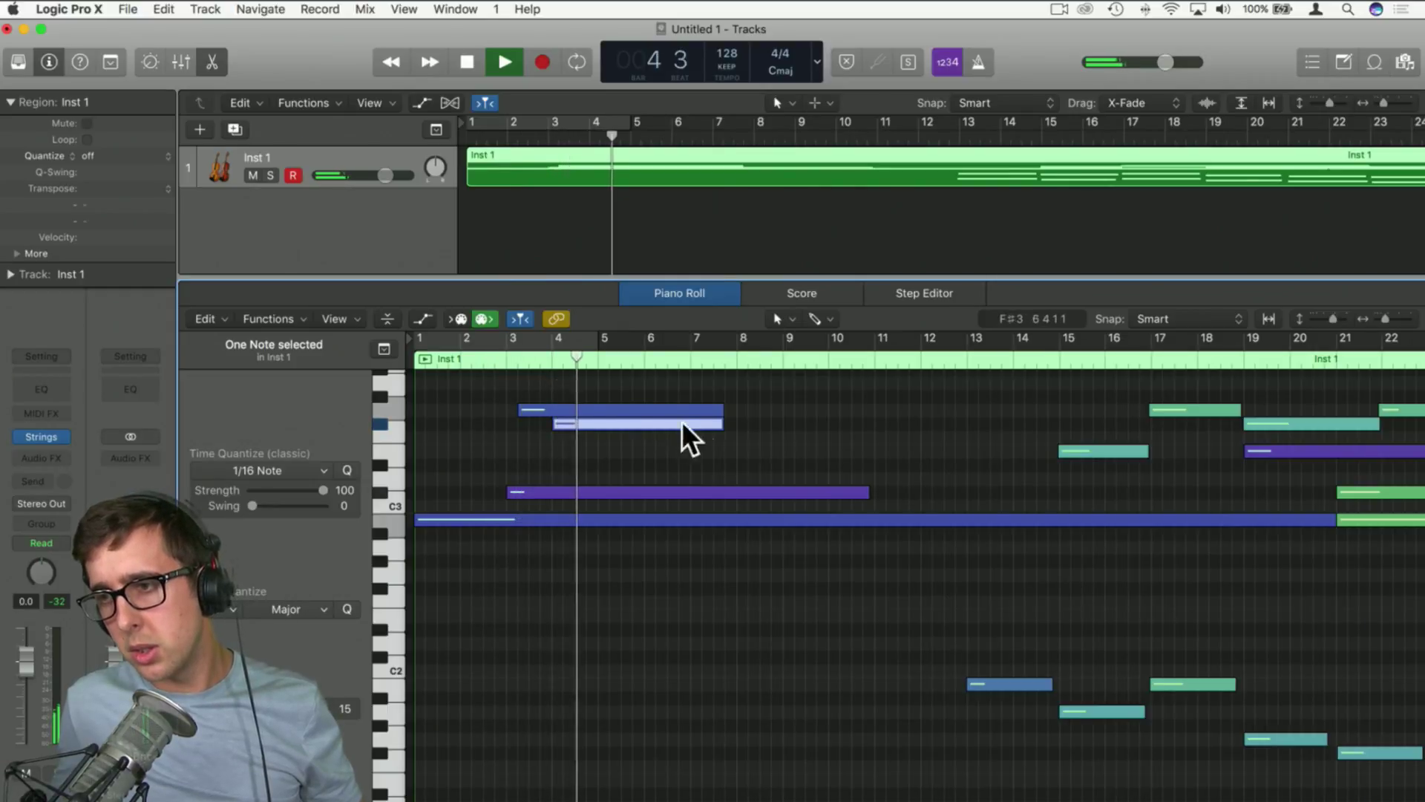
{"action": "key", "text": "space"}
{"action": "mouse_move", "coordinate": [718, 429]}
{"action": "left_mouse_down"}
{"action": "mouse_move", "coordinate": [623, 424]}
{"action": "mouse_move", "coordinate": [721, 423]}
{"action": "left_mouse_up"}
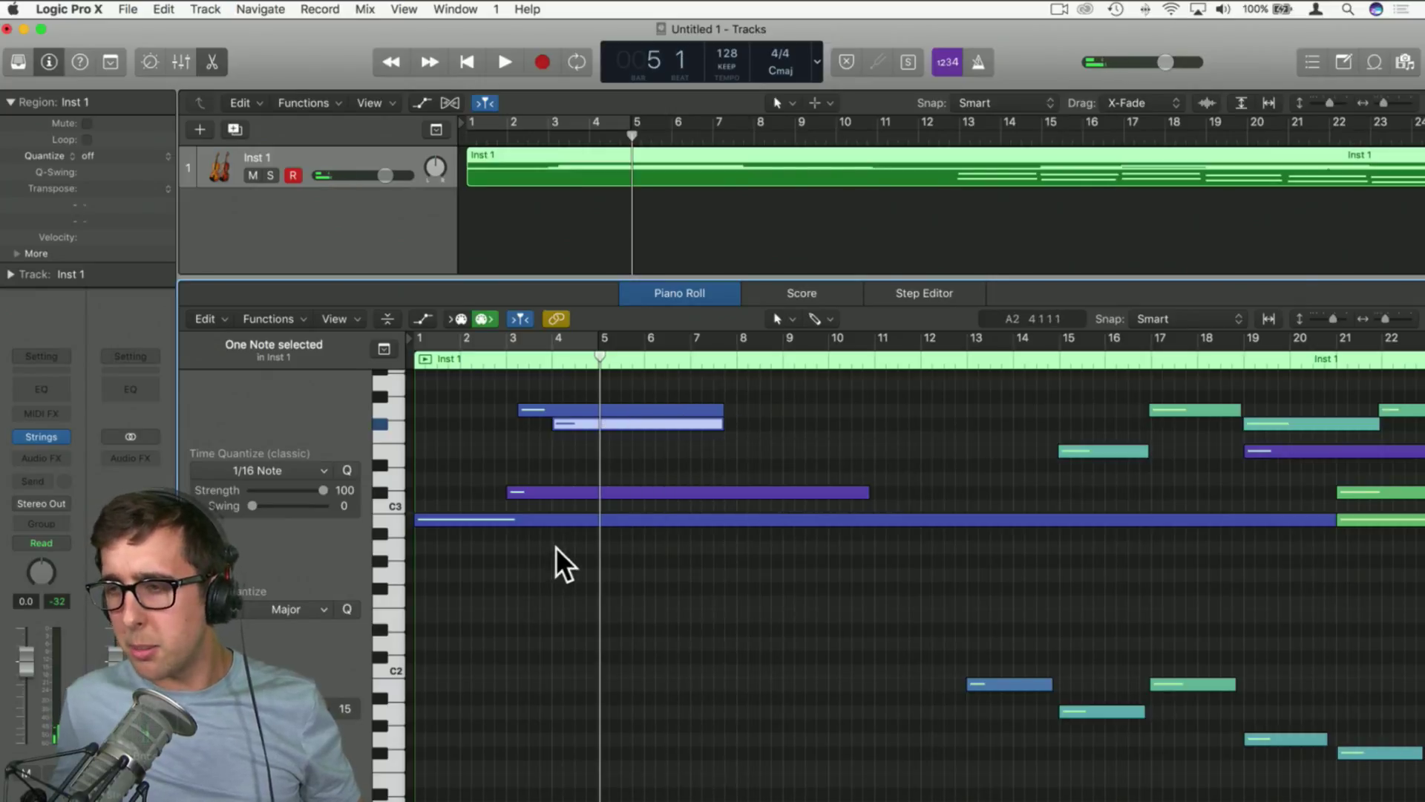
Move the B0 note from bar 13 to bar 4, stretch its end to about the middle of bar 9 and play it back
{"action": "scroll", "coordinate": [809, 602], "scroll_direction": "down", "scroll_amount": 5}
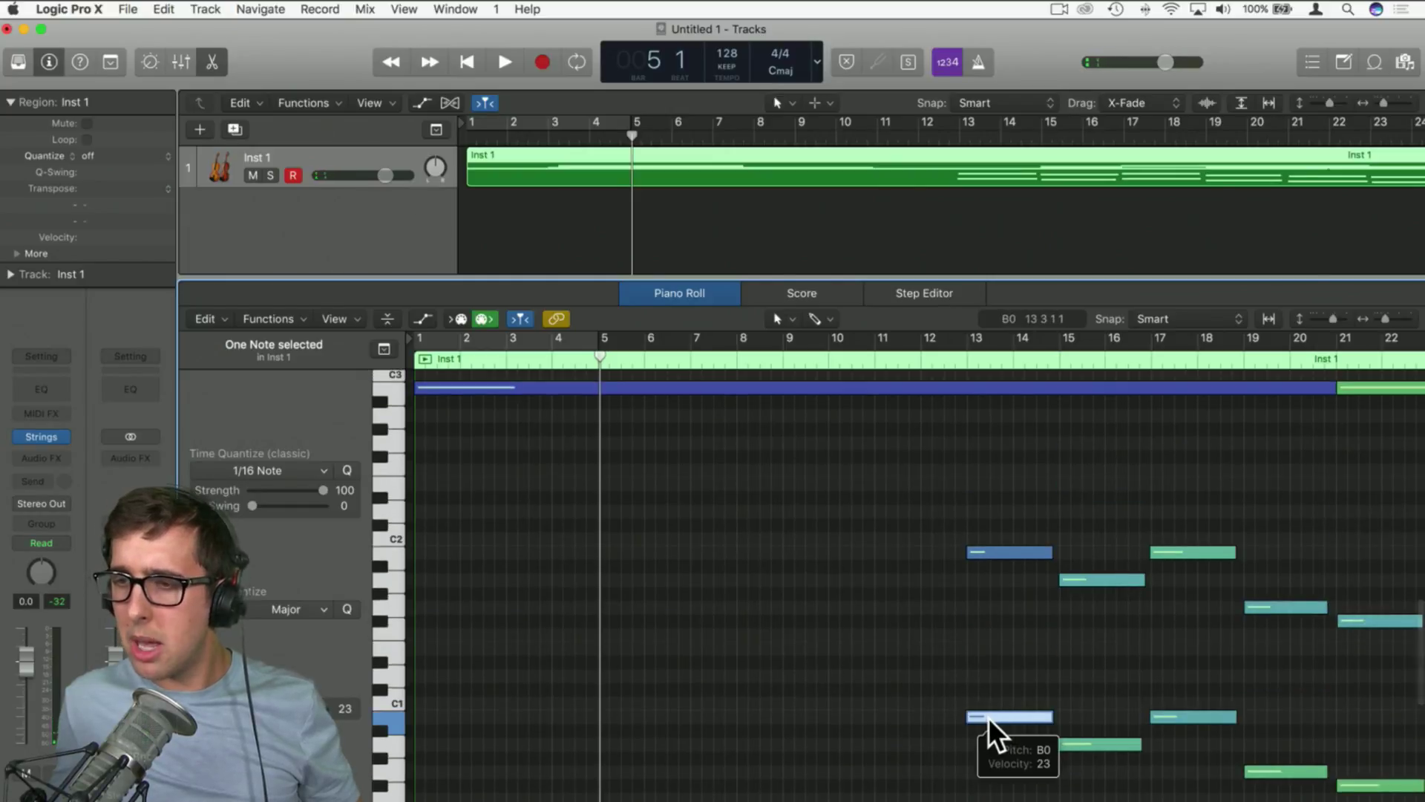
{"action": "left_click_drag", "start_coordinate": [990, 722], "coordinate": [815, 716]}
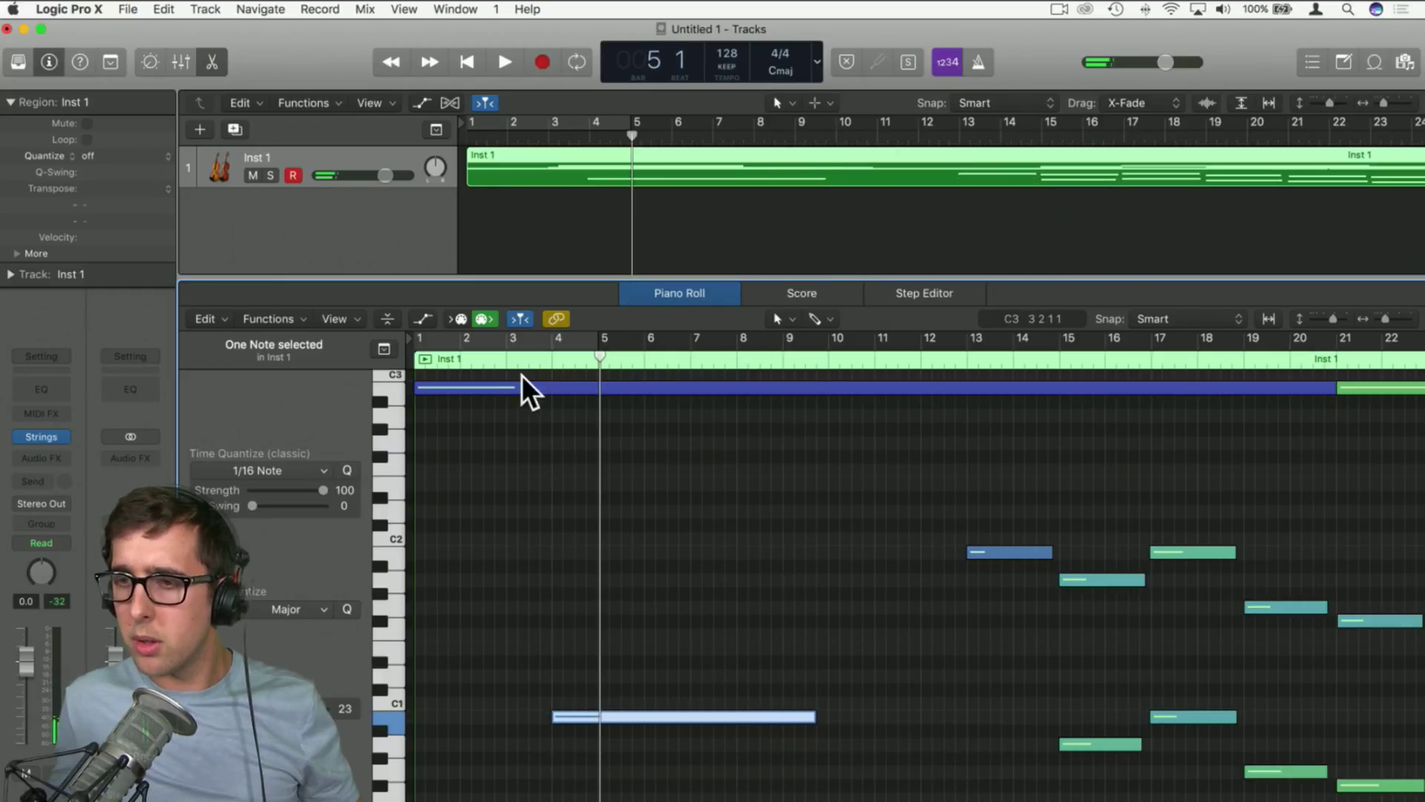
{"action": "key", "text": "space"}
{"action": "scroll", "coordinate": [547, 388], "scroll_direction": "up", "scroll_amount": 2}
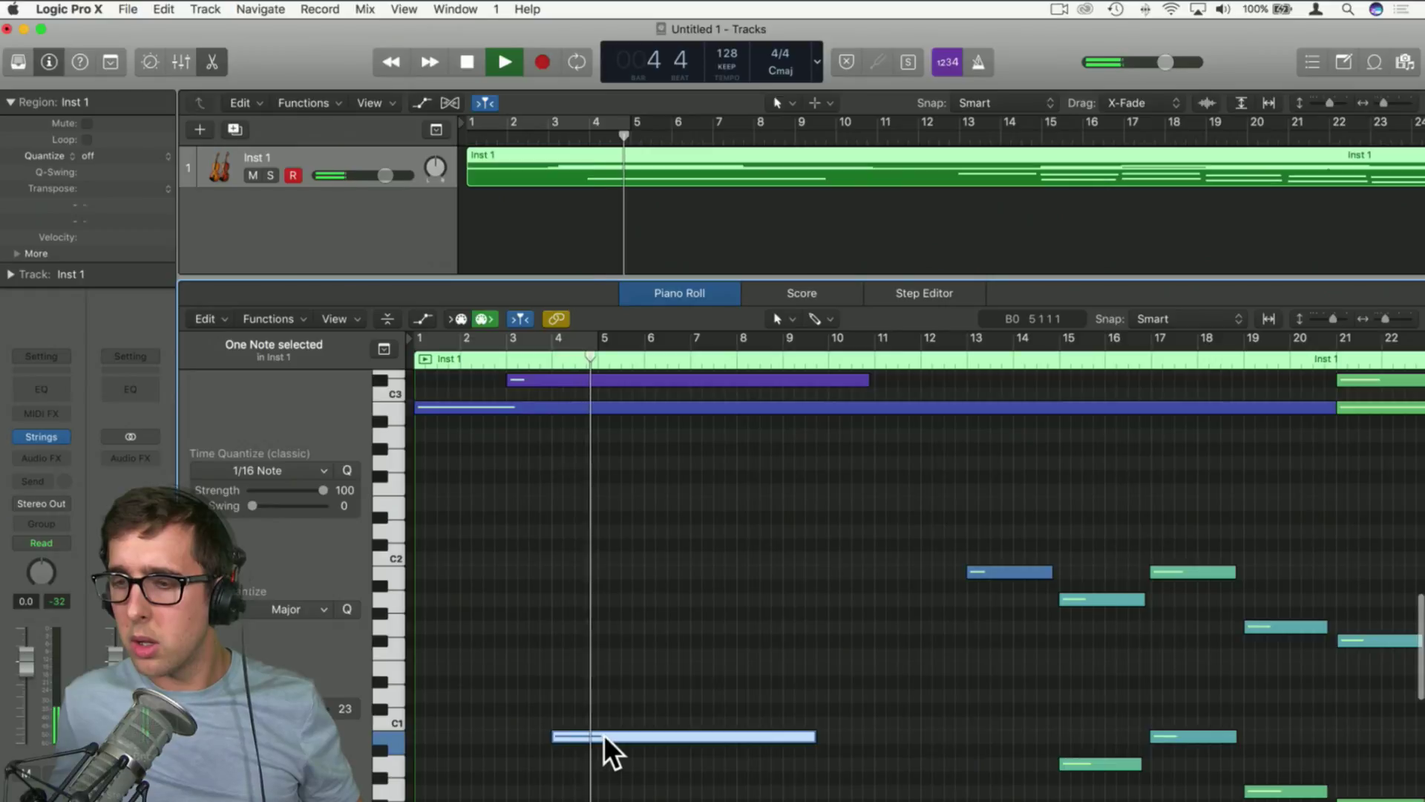
{"action": "key", "text": "space"}
Shorten the B0 note at bar 4 to two bars, add a two-bar A0 note at bar 6 and play from bar 3
{"action": "left_click_drag", "start_coordinate": [812, 737], "coordinate": [681, 764]}
{"action": "left_click", "coordinate": [509, 360]}
{"action": "key", "text": "space"}
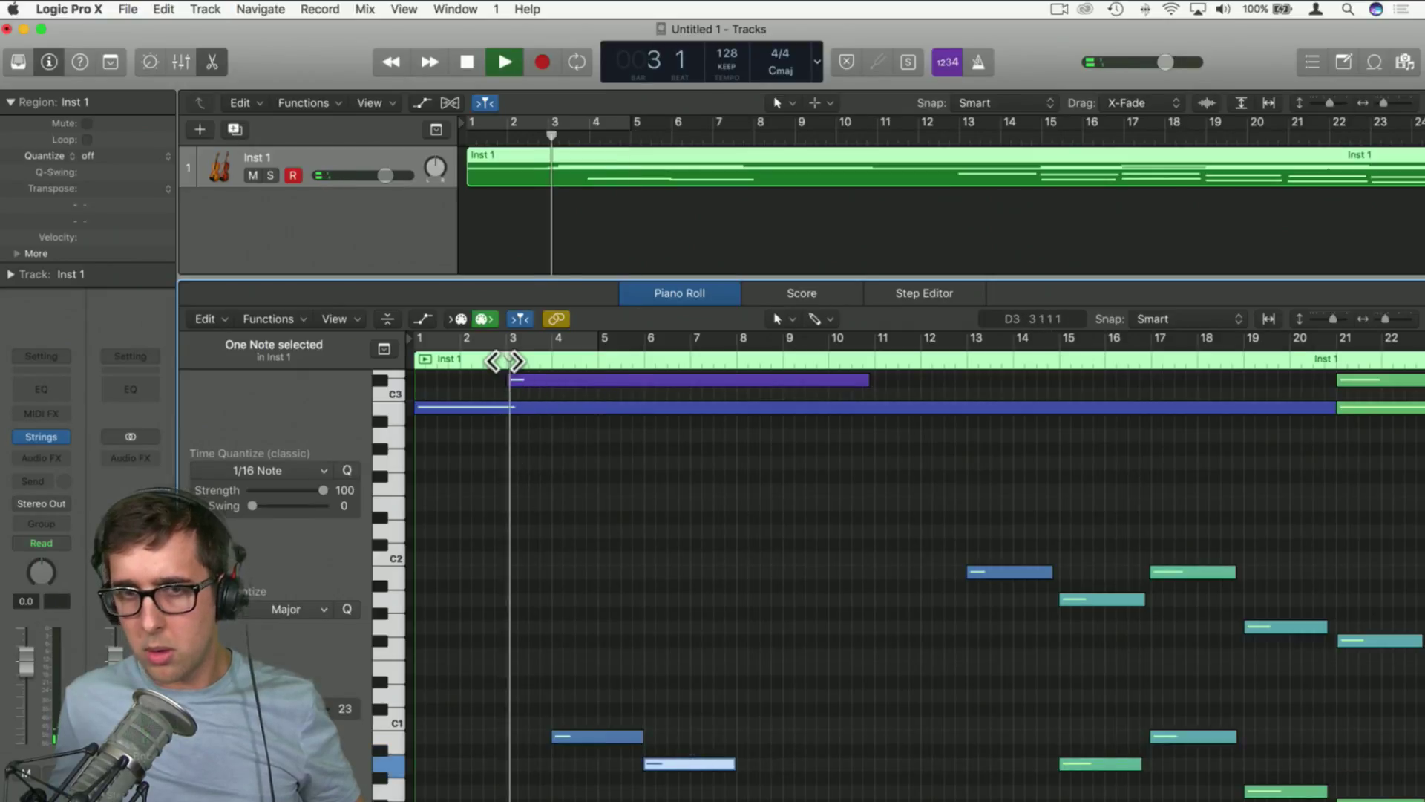
{"action": "scroll", "coordinate": [620, 483], "scroll_direction": "up", "scroll_amount": 3}
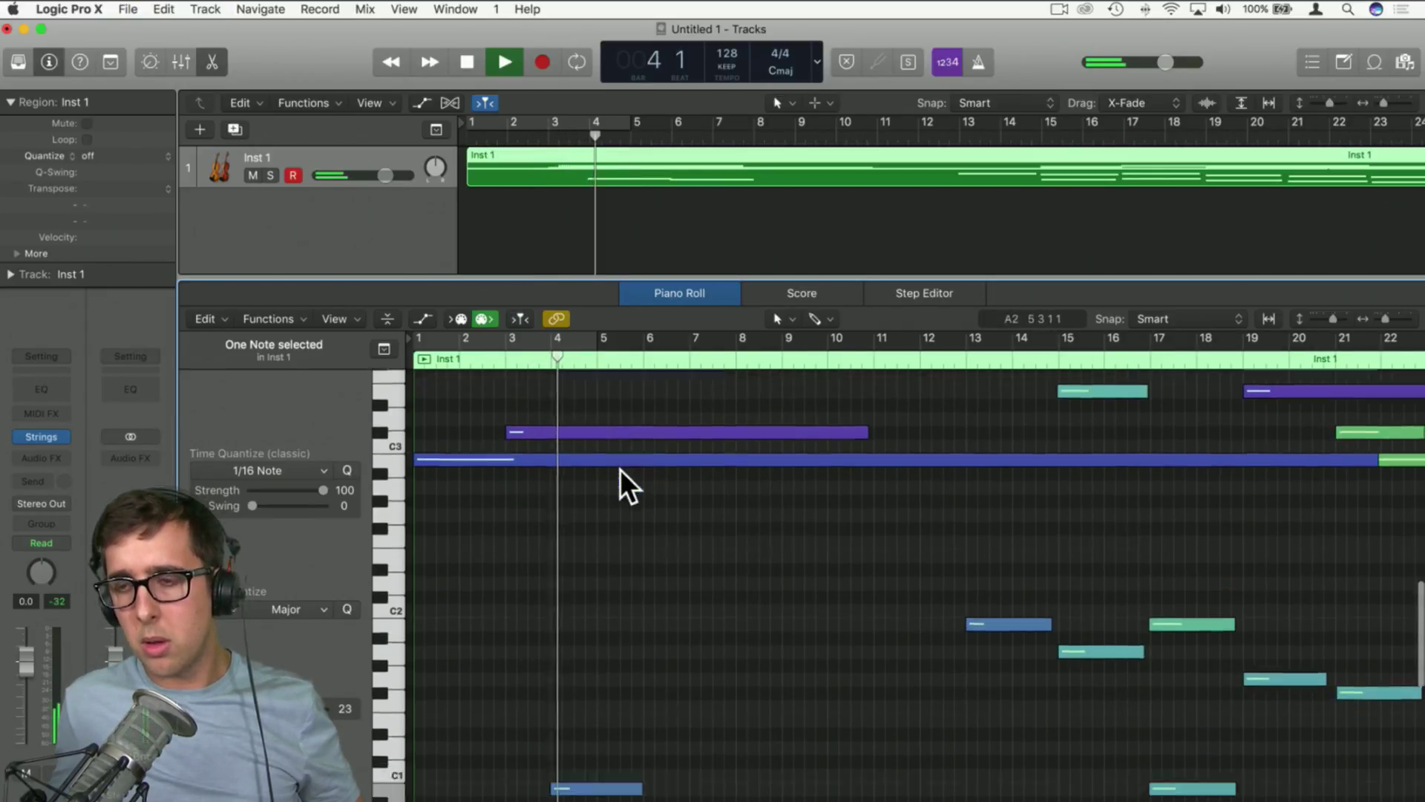
{"action": "scroll", "coordinate": [621, 483], "scroll_direction": "down", "scroll_amount": 7}
{"action": "key", "text": "space"}
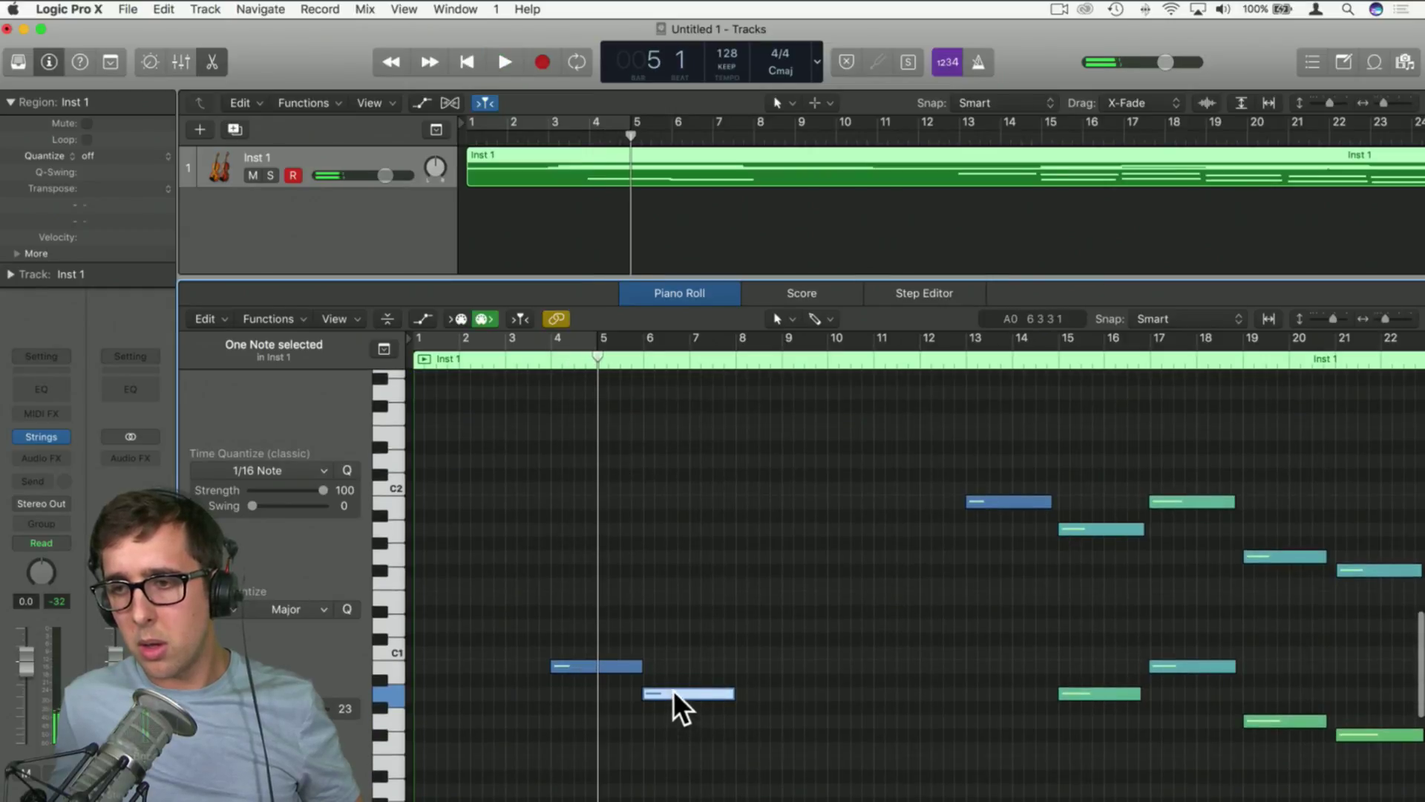
Move the A0 note to bar 5, play from bar 1 and shorten the B0 note at bar 4 to about one bar
{"action": "left_click_drag", "start_coordinate": [674, 694], "coordinate": [619, 665]}
{"action": "left_click", "coordinate": [422, 358]}
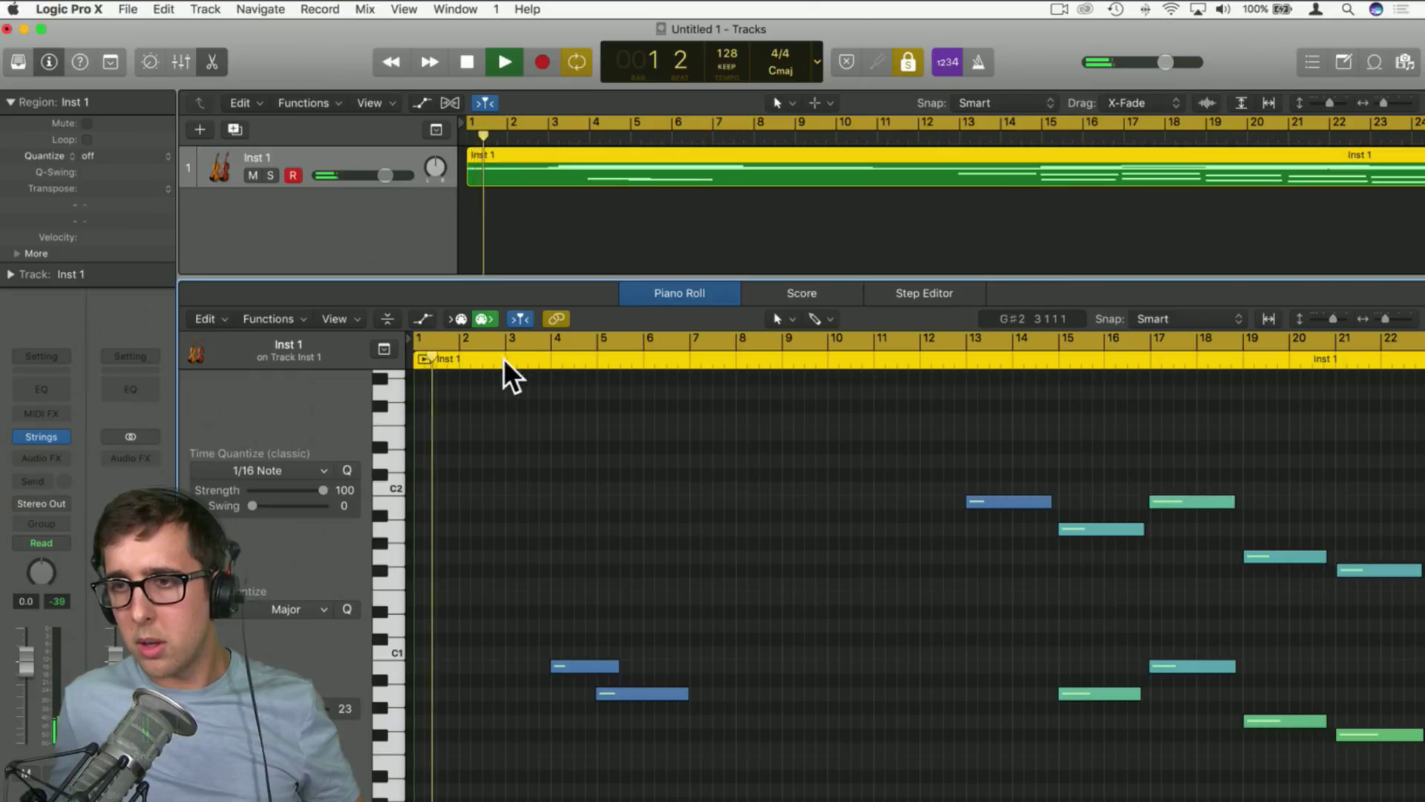
{"action": "left_click", "coordinate": [592, 120]}
{"action": "scroll", "coordinate": [535, 526], "scroll_direction": "up", "scroll_amount": 5}
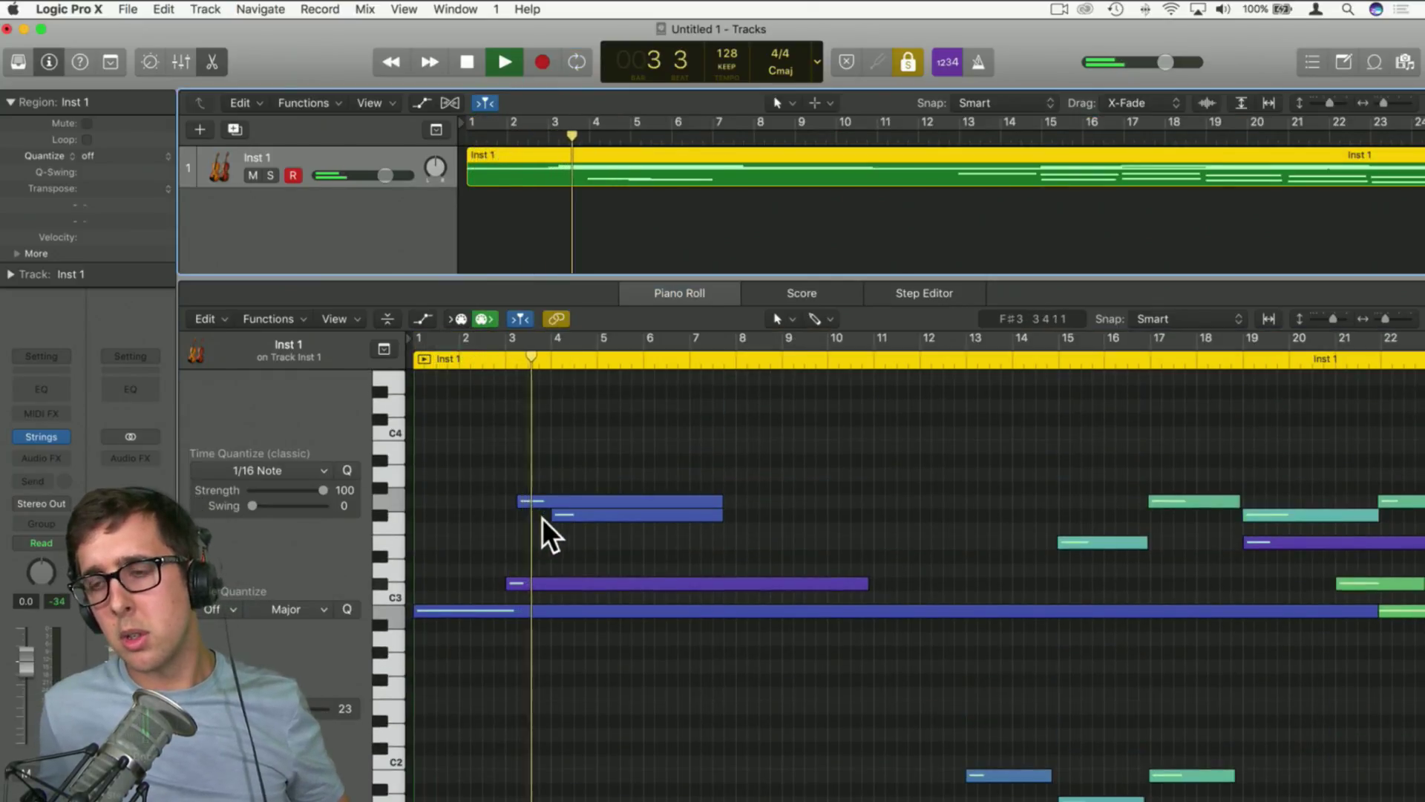
{"action": "scroll", "coordinate": [635, 551], "scroll_direction": "down", "scroll_amount": 5}
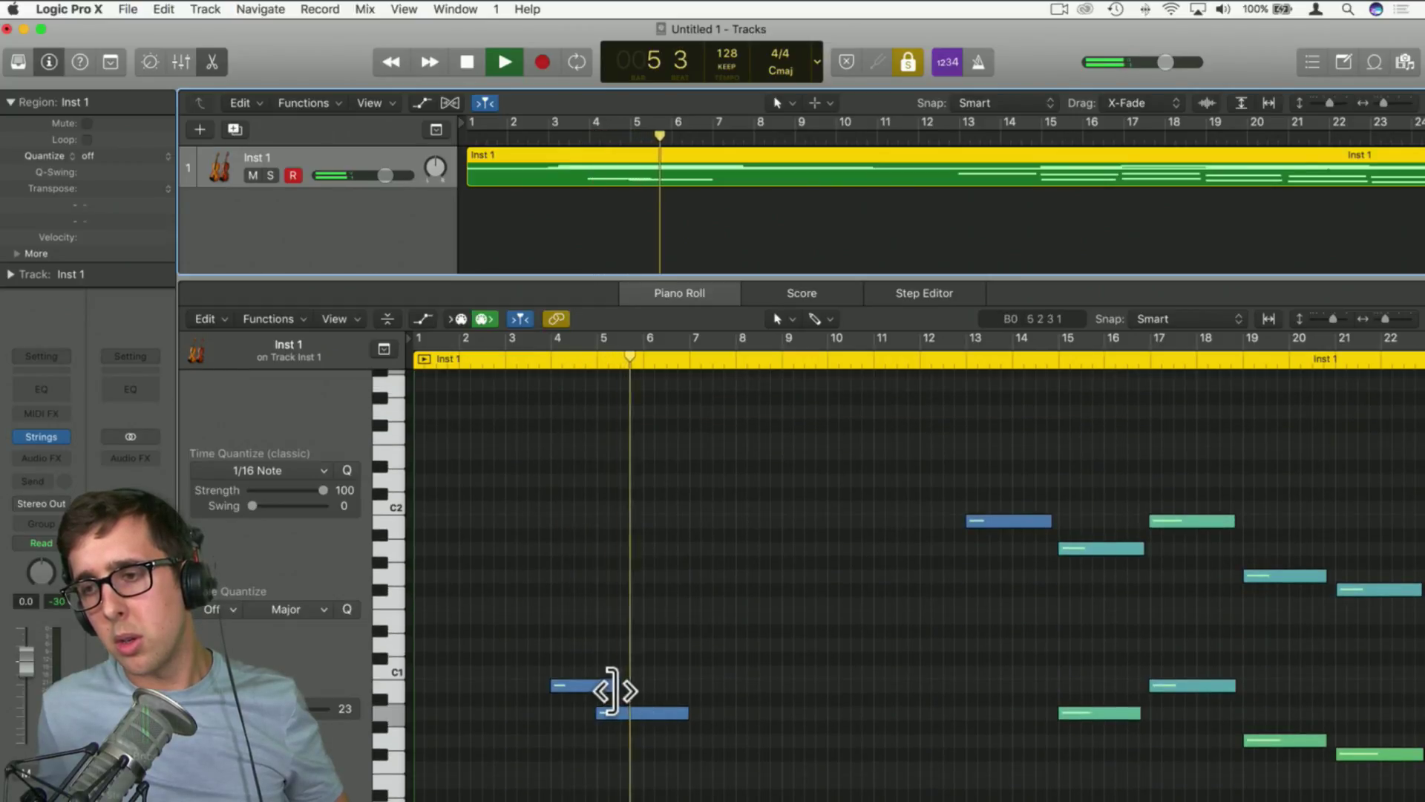
{"action": "mouse_move", "coordinate": [616, 686]}
{"action": "left_mouse_down"}
{"action": "mouse_move", "coordinate": [681, 685]}
{"action": "mouse_move", "coordinate": [590, 683]}
{"action": "left_mouse_up"}
{"action": "key", "text": "space"}
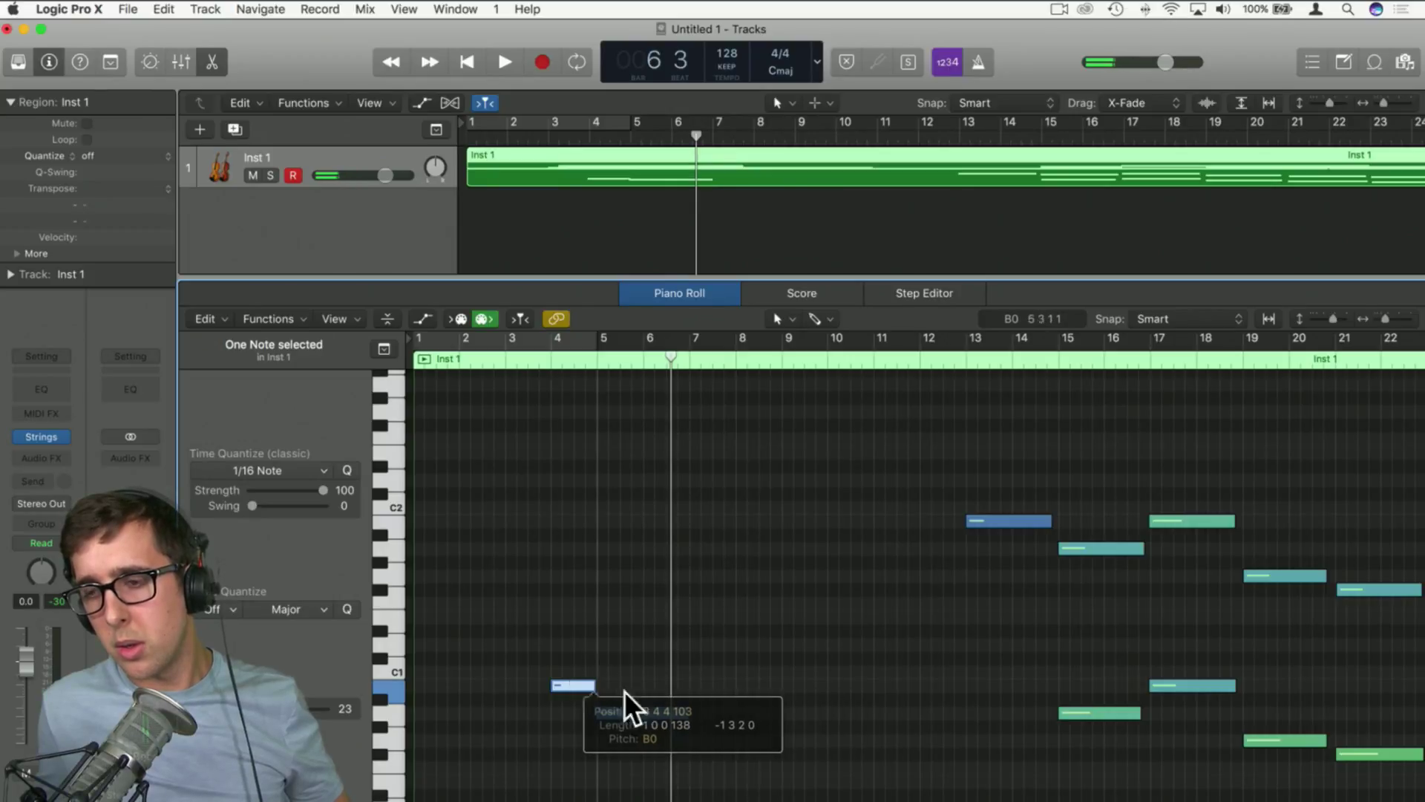
Duplicate the two-bar A0 note at bar 5 as a G0 note at bar 7 and a B0 note at bar 8
{"action": "left_click", "coordinate": [624, 712]}
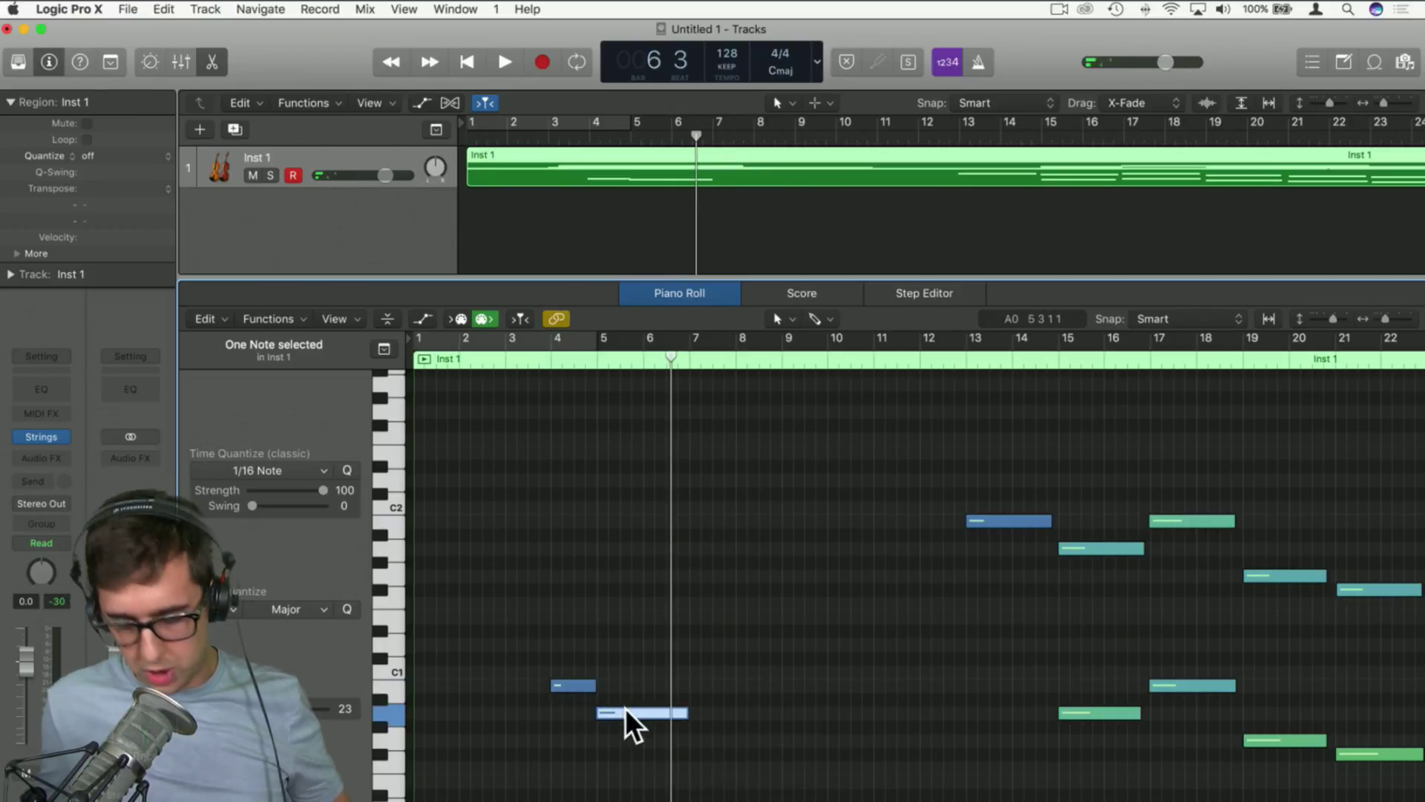
{"action": "left_click_drag", "start_coordinate": [625, 711], "coordinate": [761, 683]}
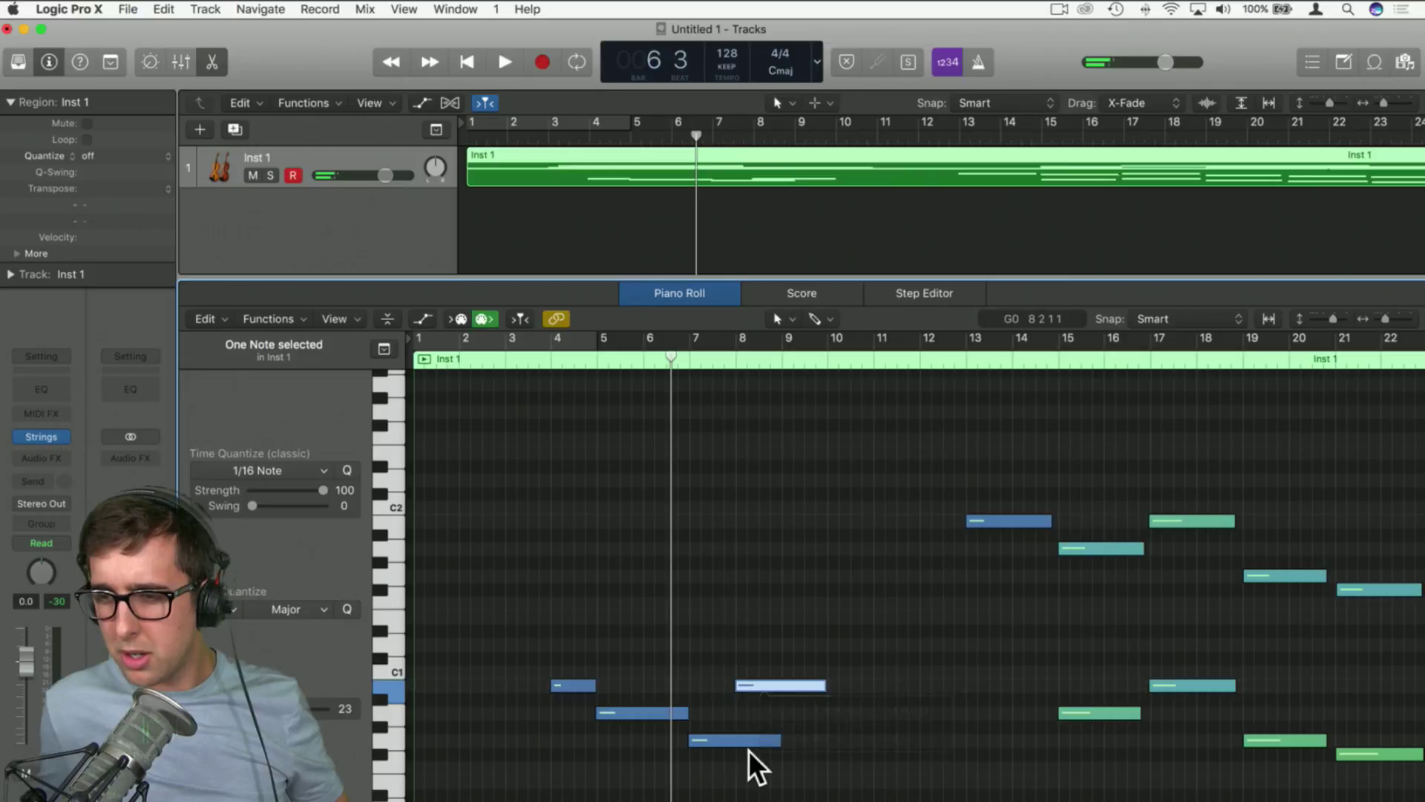
{"action": "left_click", "coordinate": [751, 686]}
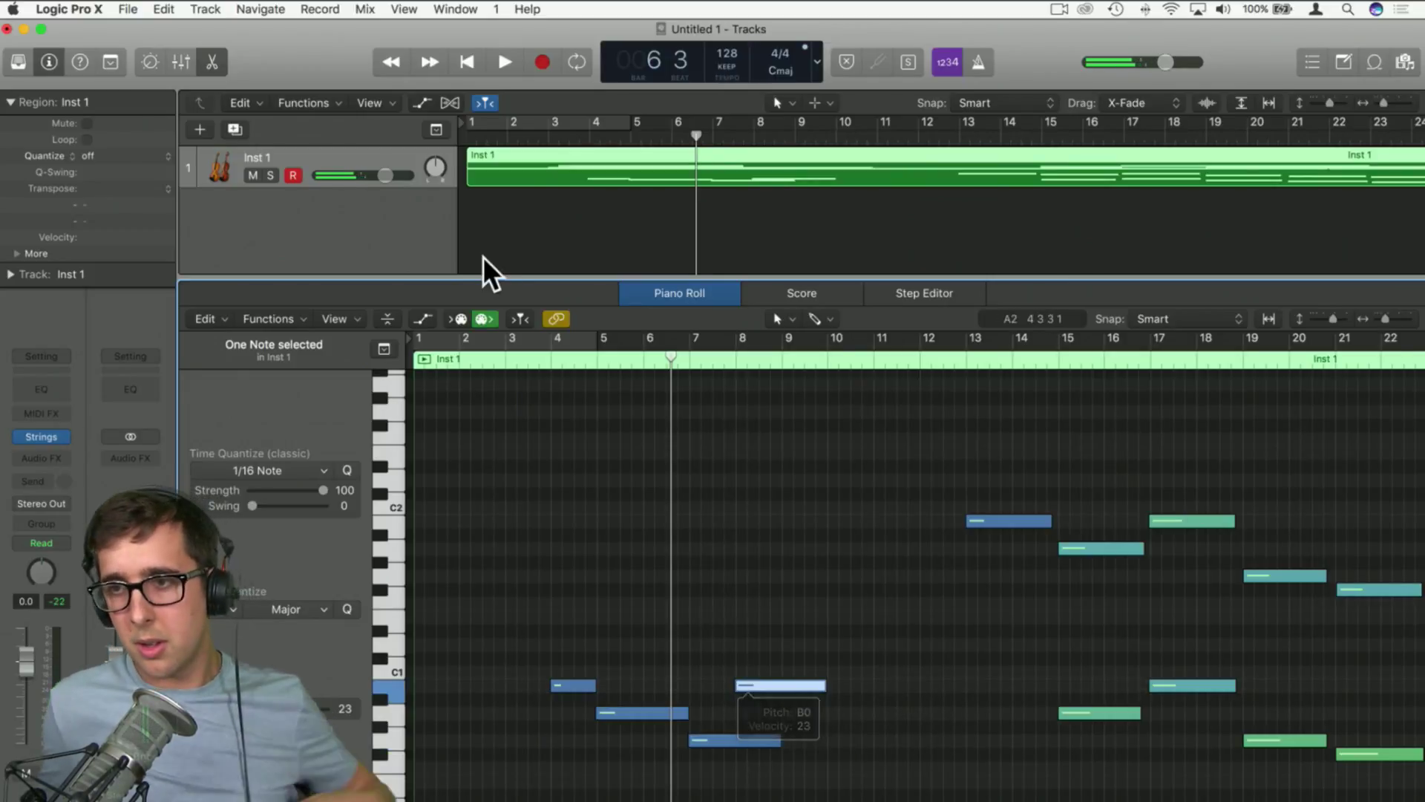
Play the string introduction back from bar 1 to about the middle of bar 5, following the notes down to the low register
{"action": "left_click", "coordinate": [499, 362]}
{"action": "scroll", "coordinate": [461, 366], "scroll_direction": "up", "scroll_amount": 10}
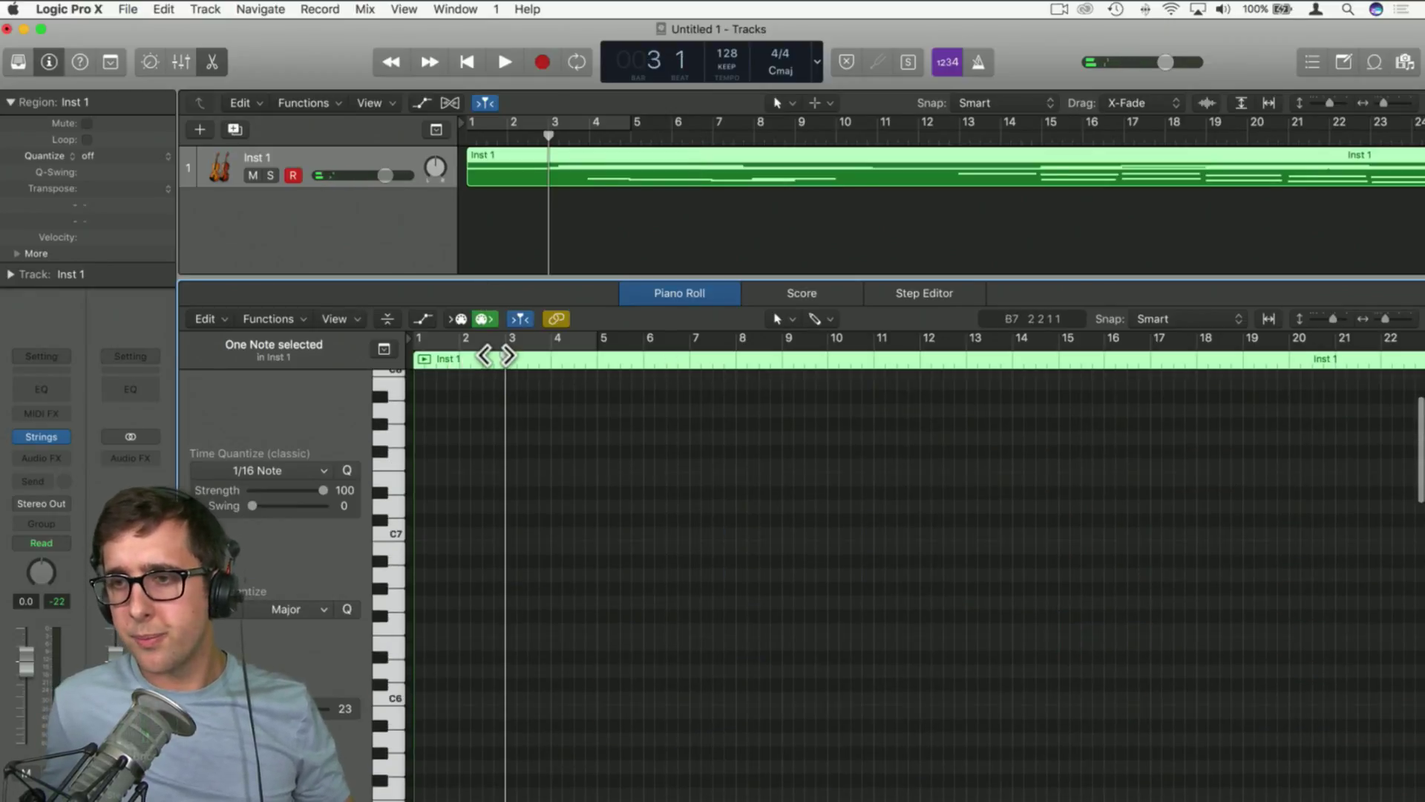
{"action": "left_click", "coordinate": [420, 353]}
{"action": "key", "text": "space"}
{"action": "scroll", "coordinate": [429, 369], "scroll_direction": "up", "scroll_amount": 1}
{"action": "scroll", "coordinate": [467, 383], "scroll_direction": "down", "scroll_amount": 15}
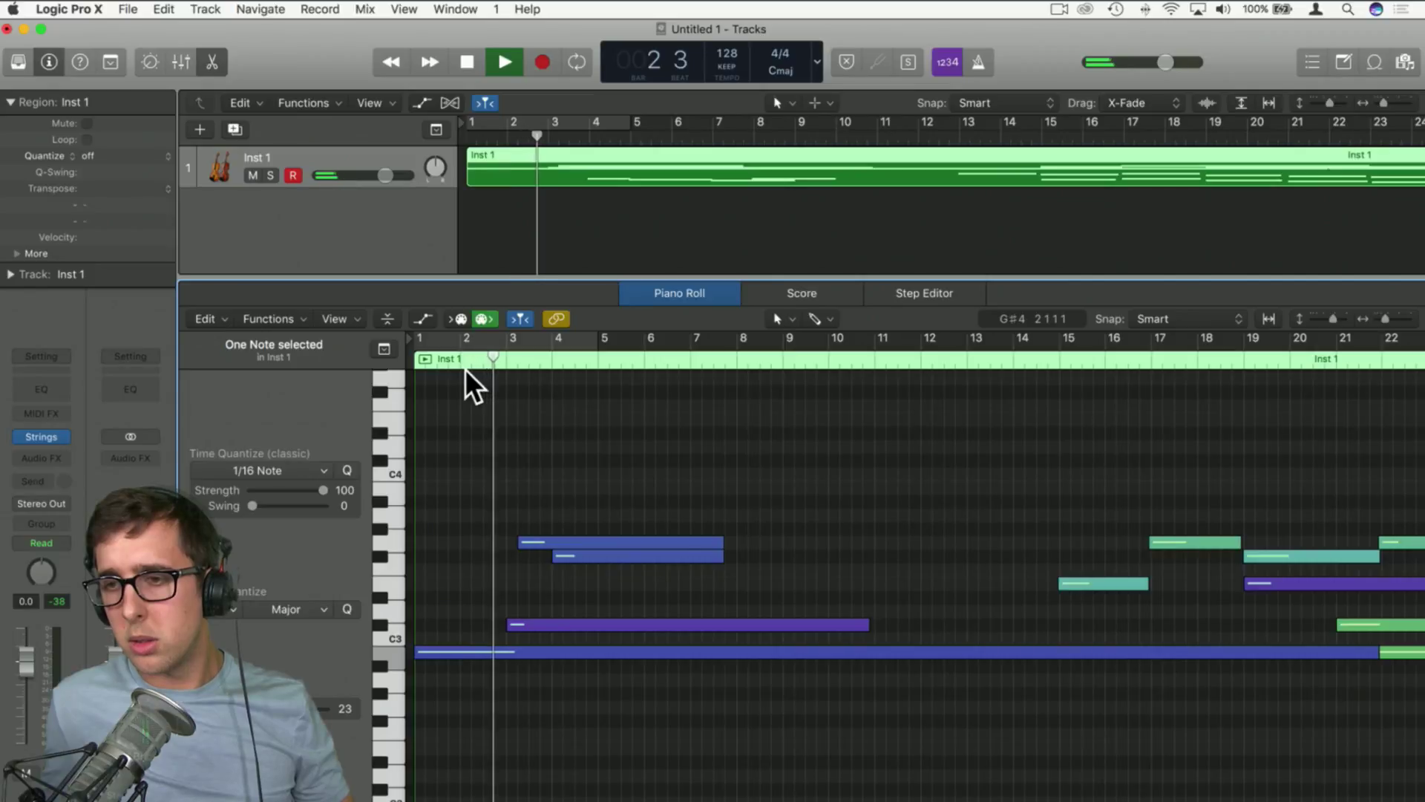
{"action": "scroll", "coordinate": [475, 388], "scroll_direction": "down", "scroll_amount": 3}
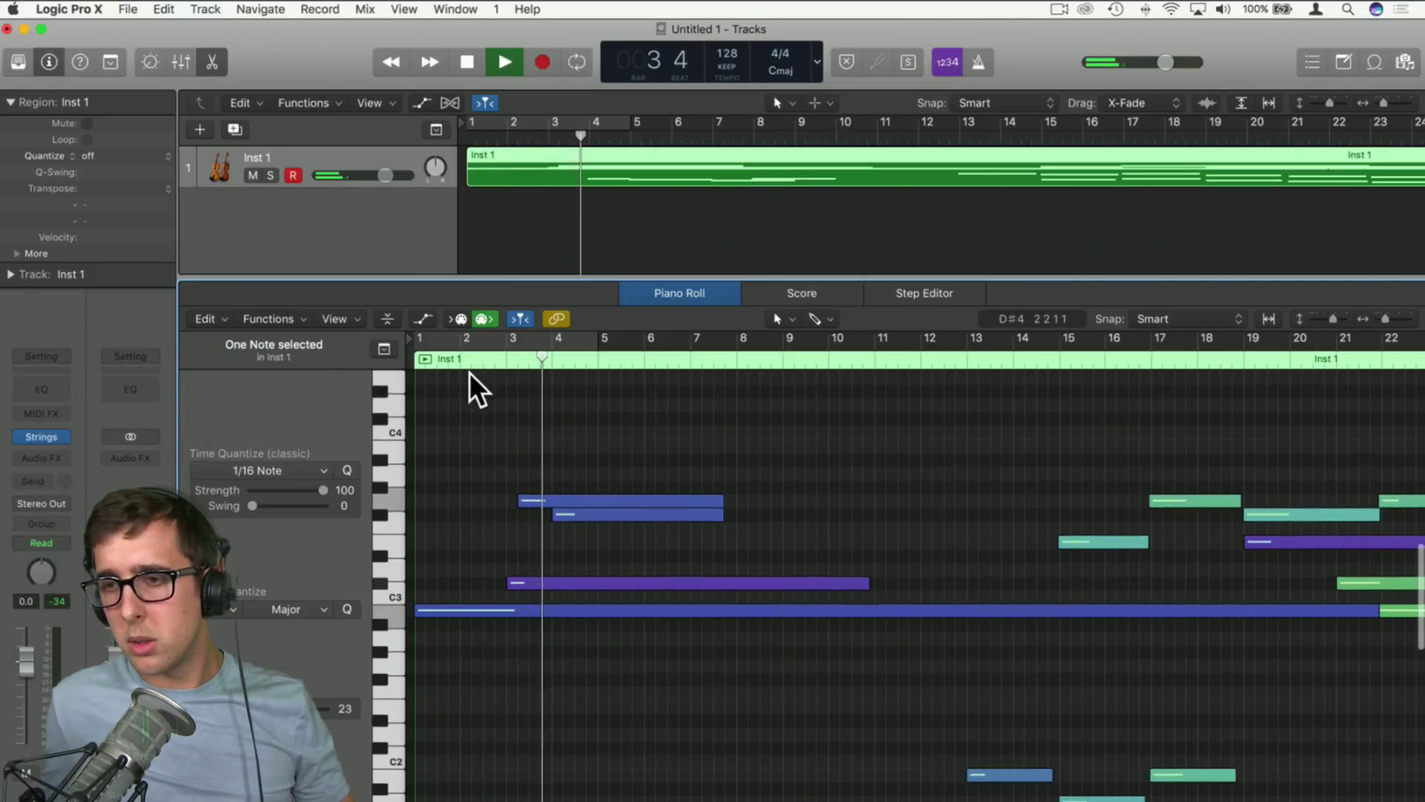
{"action": "scroll", "coordinate": [475, 387], "scroll_direction": "down", "scroll_amount": 8}
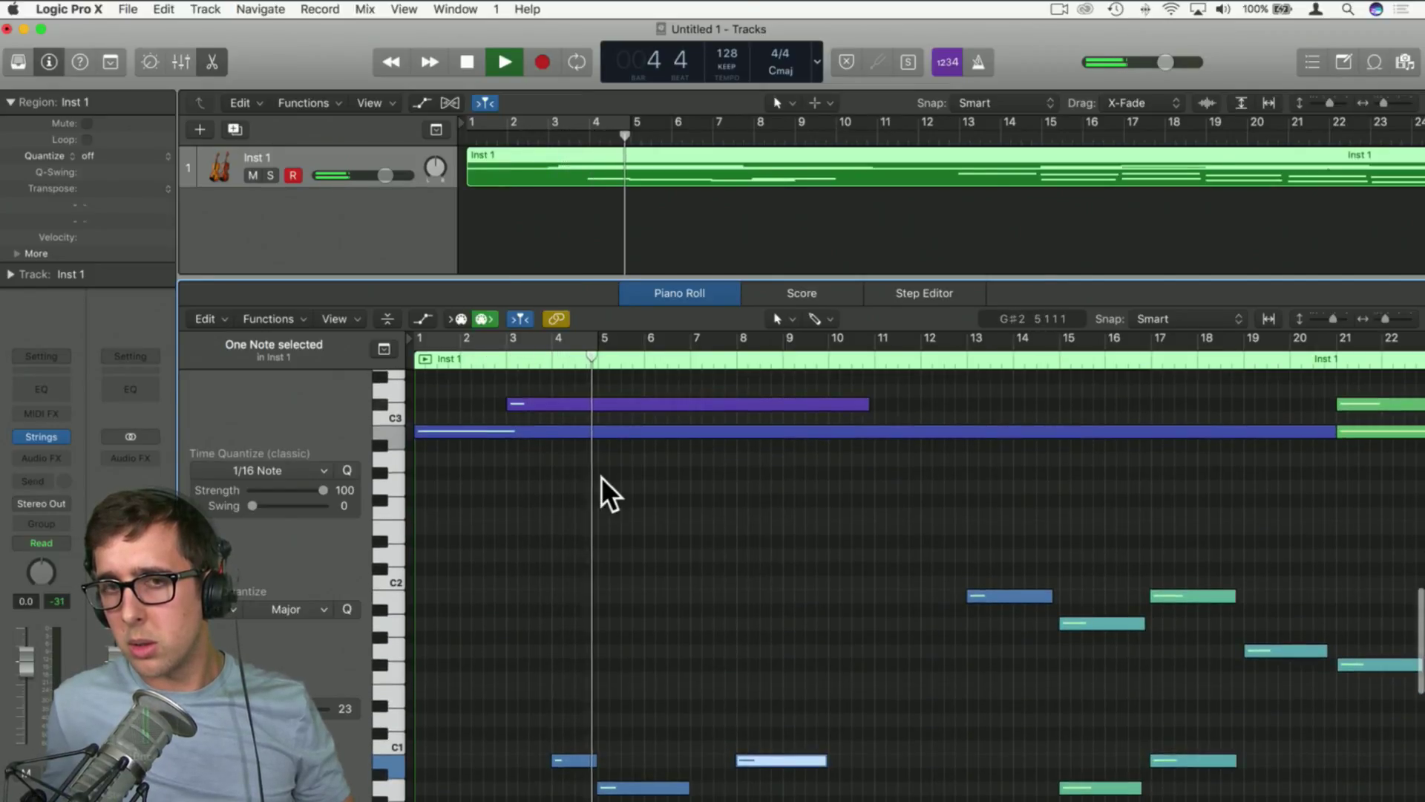
{"action": "scroll", "coordinate": [604, 493], "scroll_direction": "down", "scroll_amount": 7}
{"action": "key", "text": "space"}
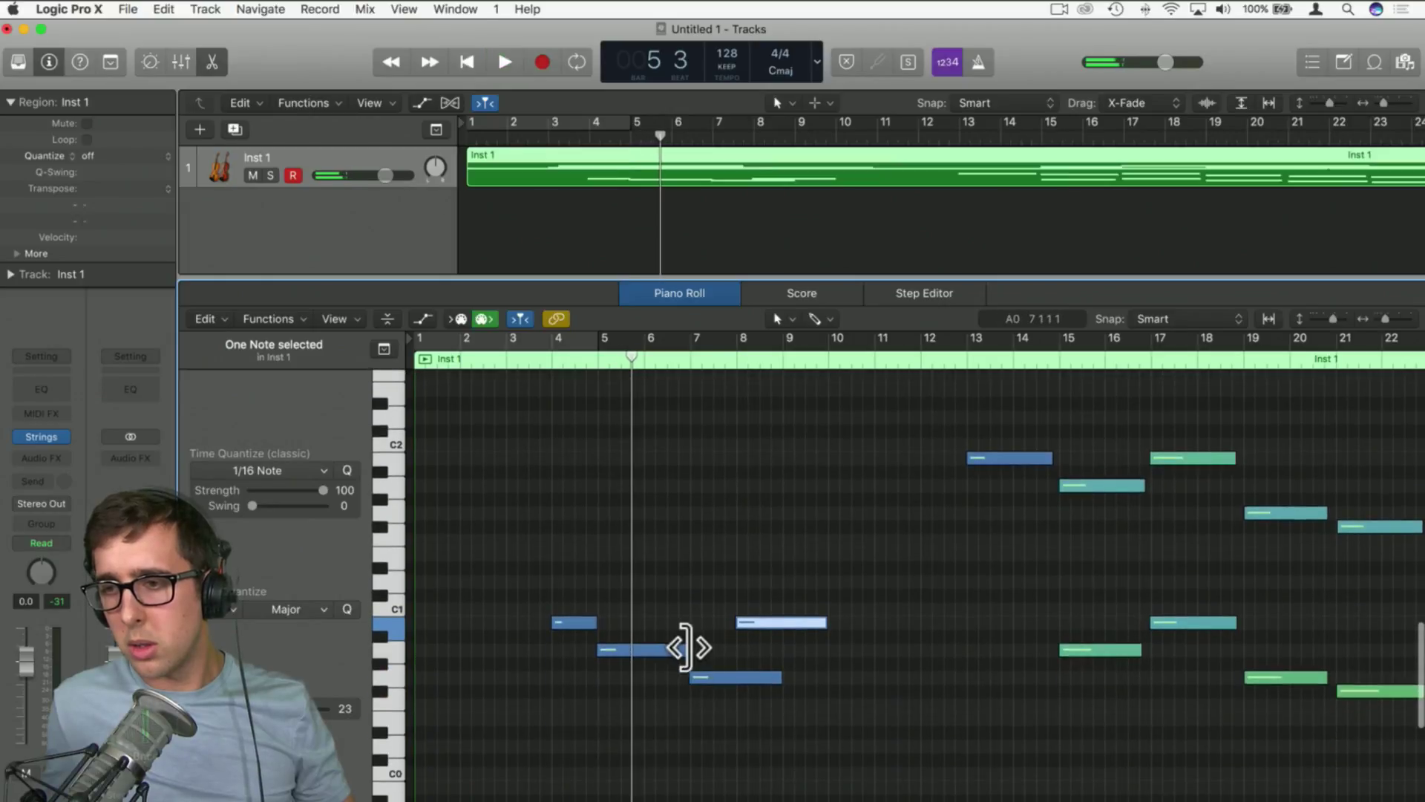
Shorten the A0 note to one bar, move the G0 note to the middle of bar 5 and play from bar 3
{"action": "left_click_drag", "start_coordinate": [684, 647], "coordinate": [655, 681]}
{"action": "left_click", "coordinate": [633, 649]}
{"action": "double_click", "coordinate": [509, 360]}
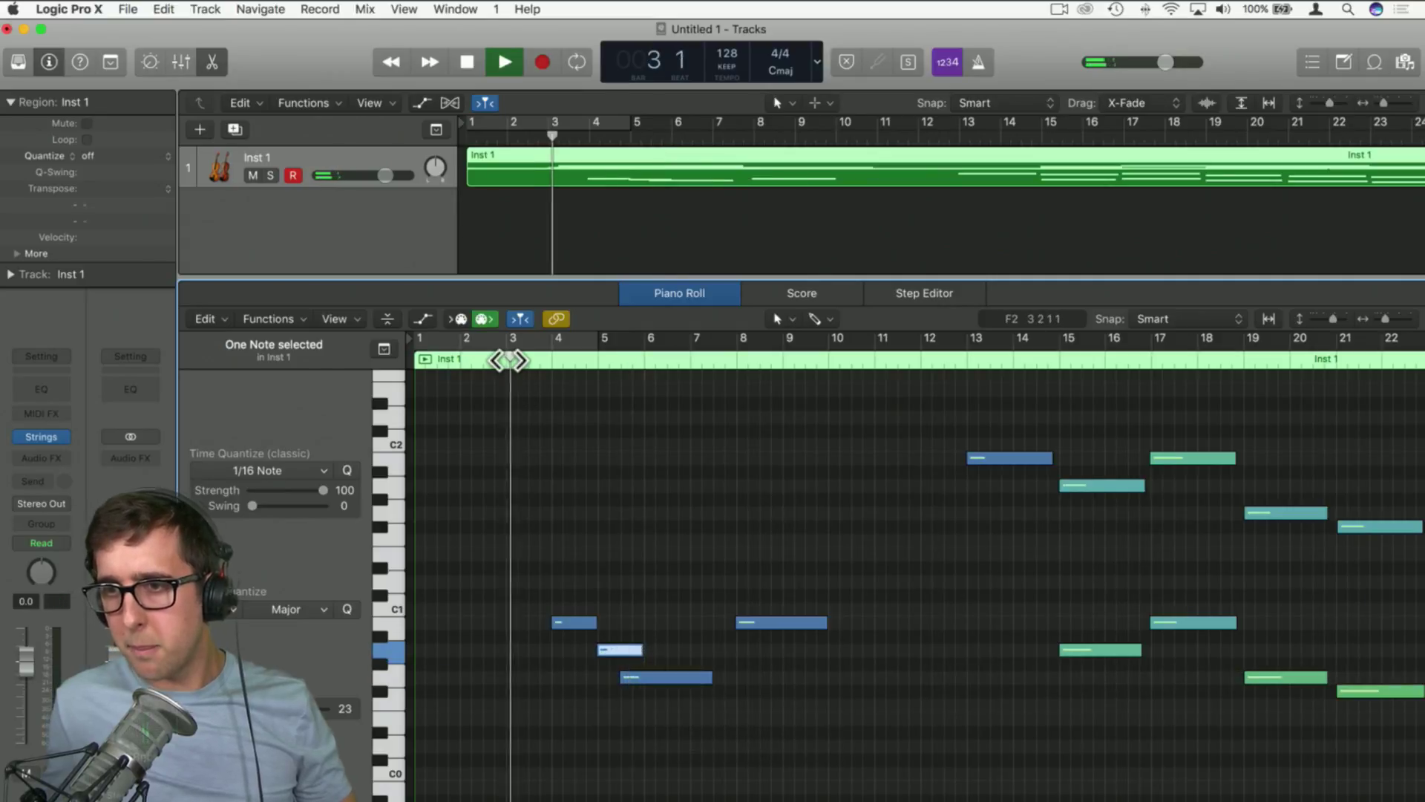
{"action": "scroll", "coordinate": [524, 401], "scroll_direction": "up", "scroll_amount": 2}
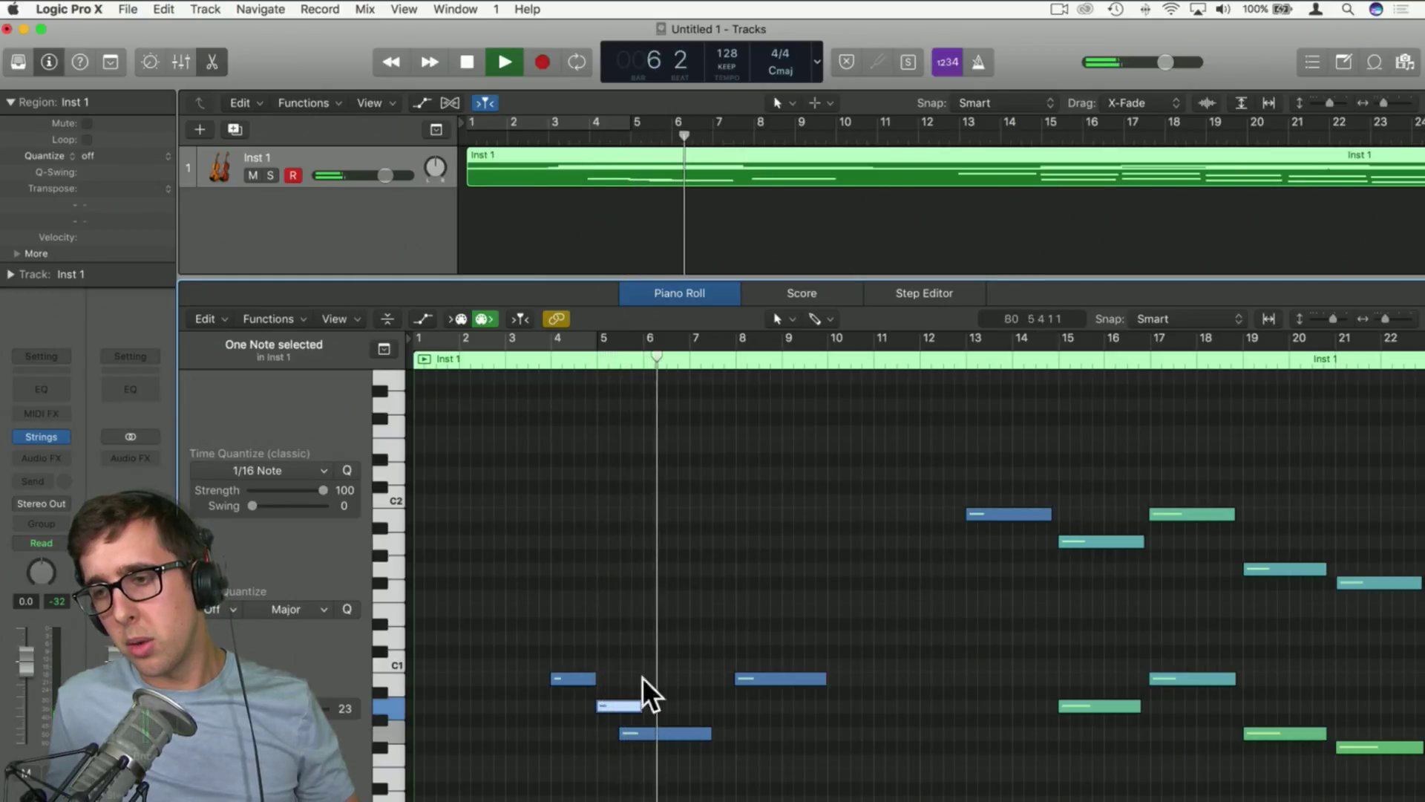
{"action": "key", "text": "space"}
Lengthen the A0 note to the middle of bar 7, matching the G0 note's end, and play back from bar 1
{"action": "left_click_drag", "start_coordinate": [642, 705], "coordinate": [711, 703]}
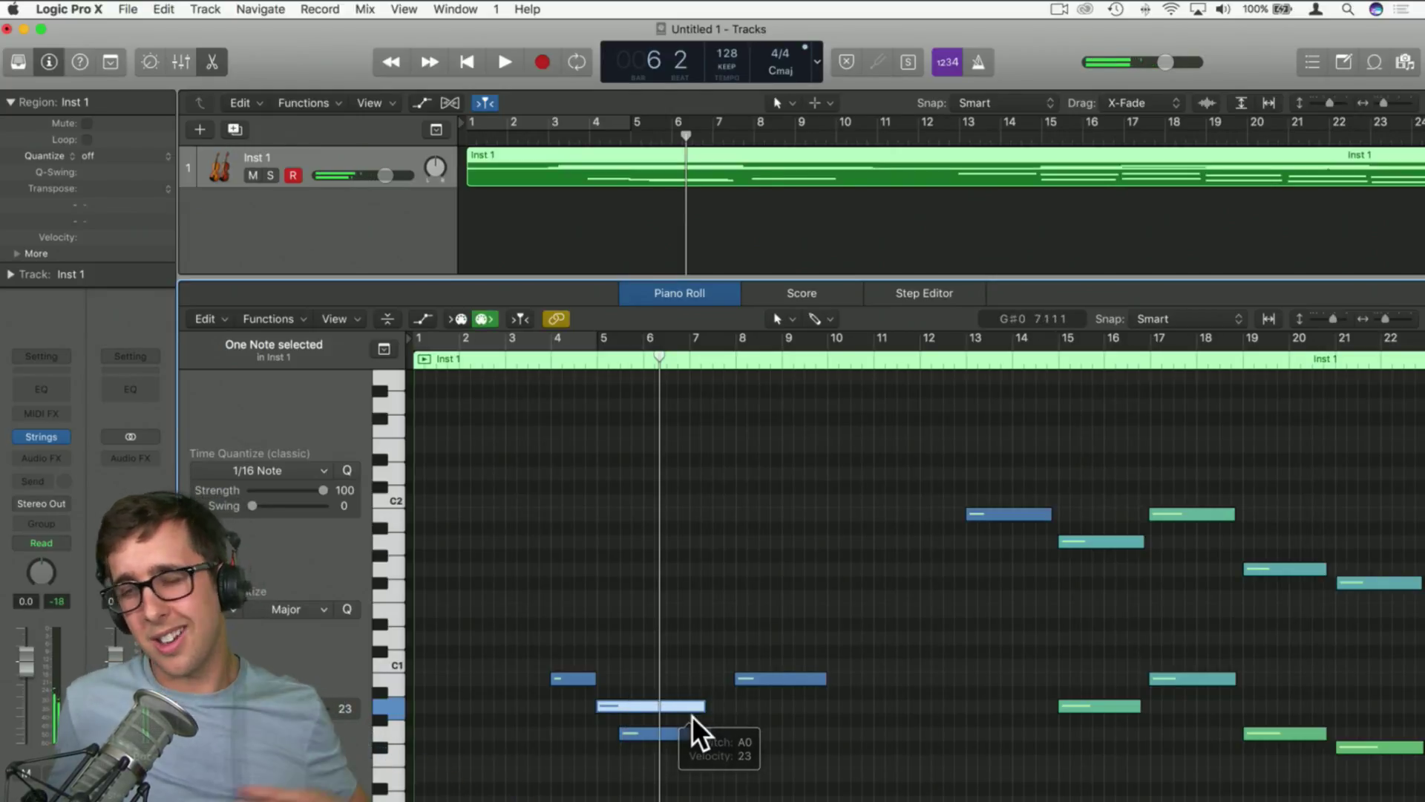
{"action": "left_click_drag", "start_coordinate": [704, 709], "coordinate": [711, 708]}
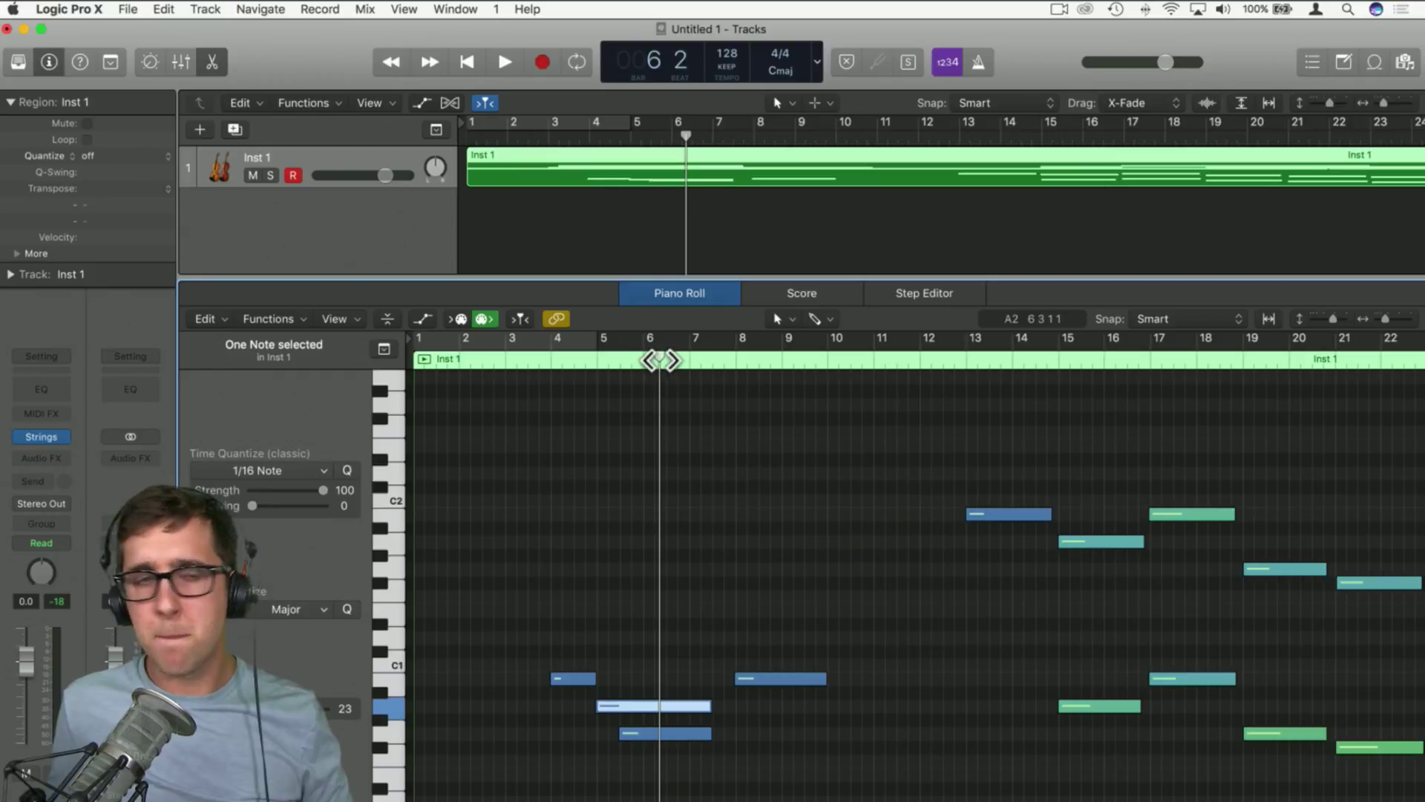
{"action": "left_click_drag", "start_coordinate": [660, 359], "coordinate": [384, 348]}
{"action": "key", "text": "space"}
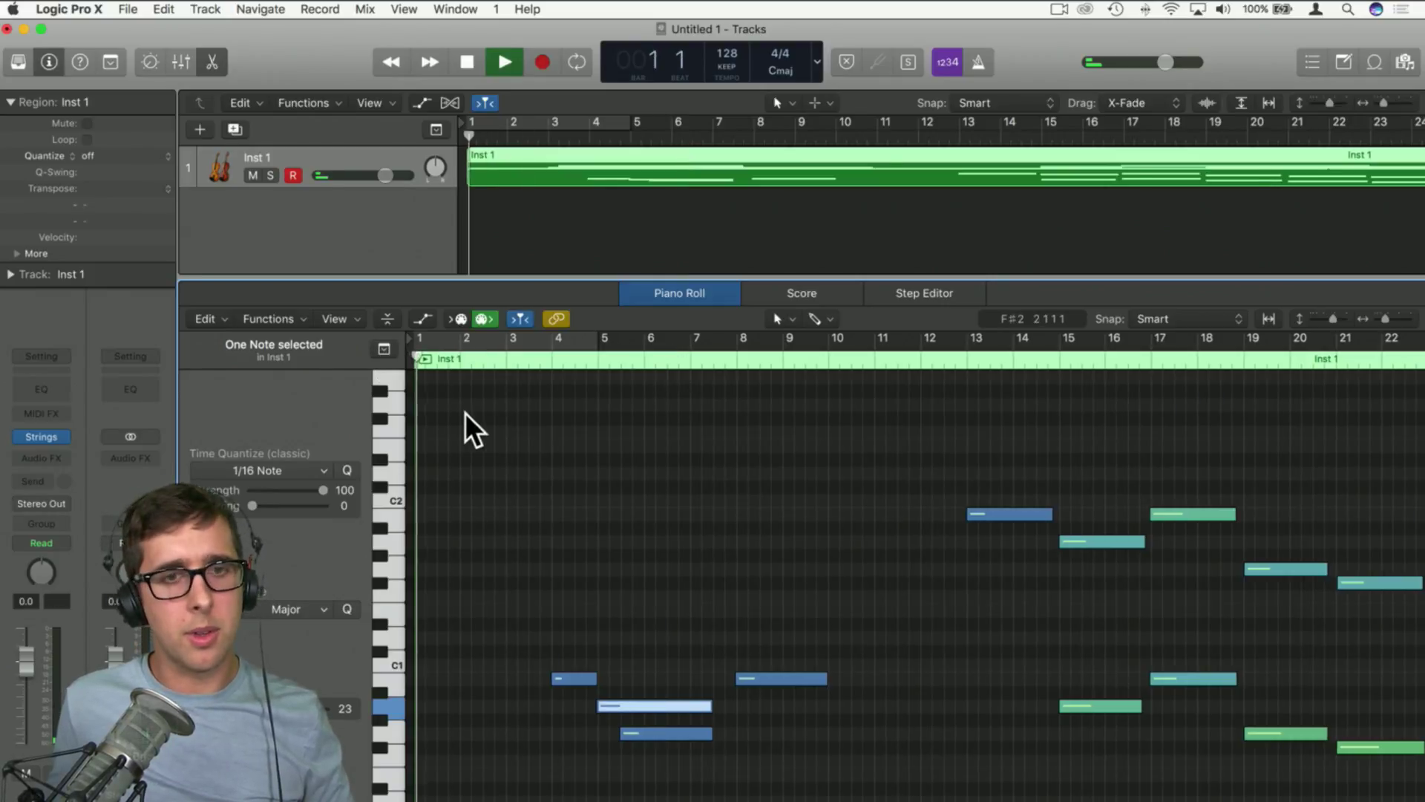
{"action": "scroll", "coordinate": [522, 478], "scroll_direction": "up", "scroll_amount": 5}
{"action": "scroll", "coordinate": [523, 478], "scroll_direction": "up", "scroll_amount": 2}
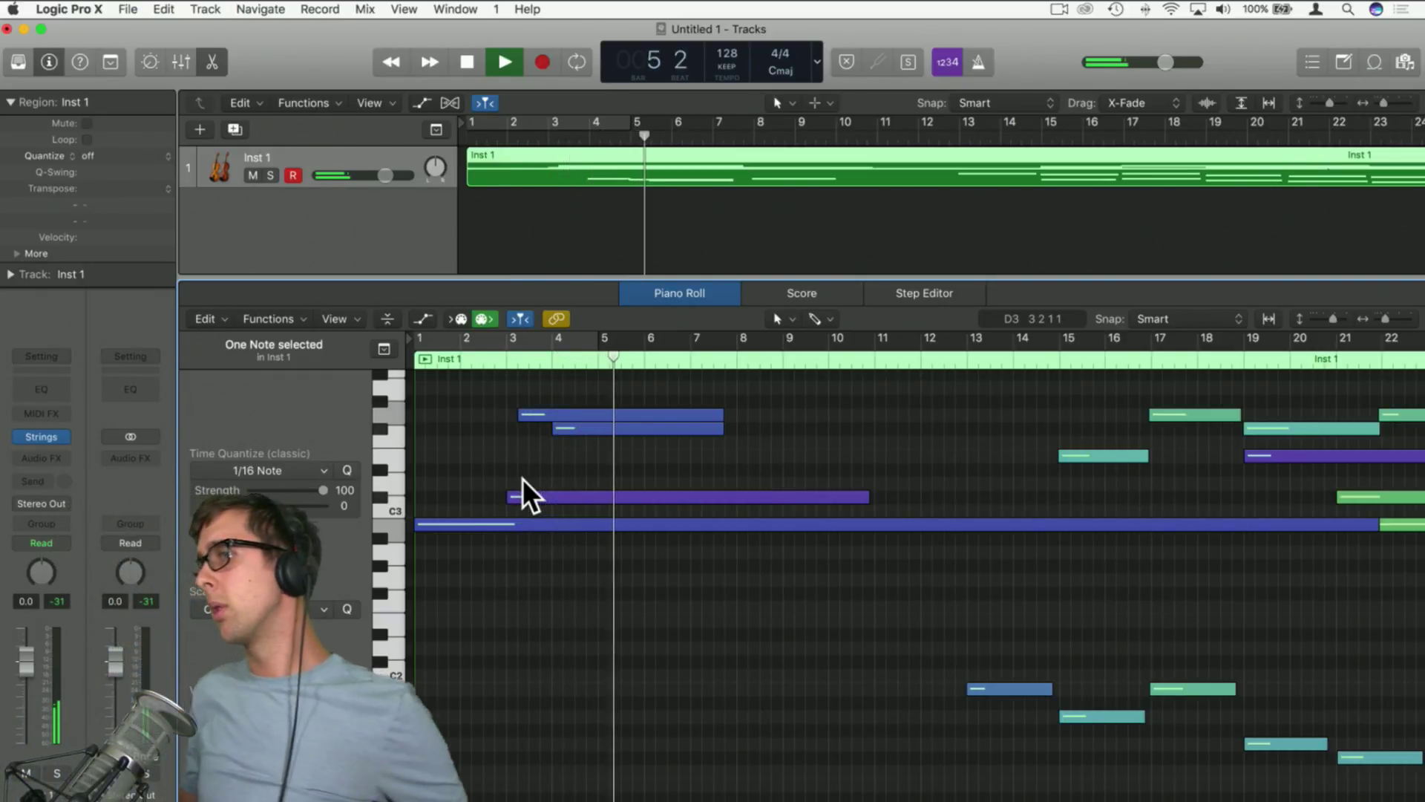
{"action": "scroll", "coordinate": [523, 480], "scroll_direction": "down", "scroll_amount": 5}
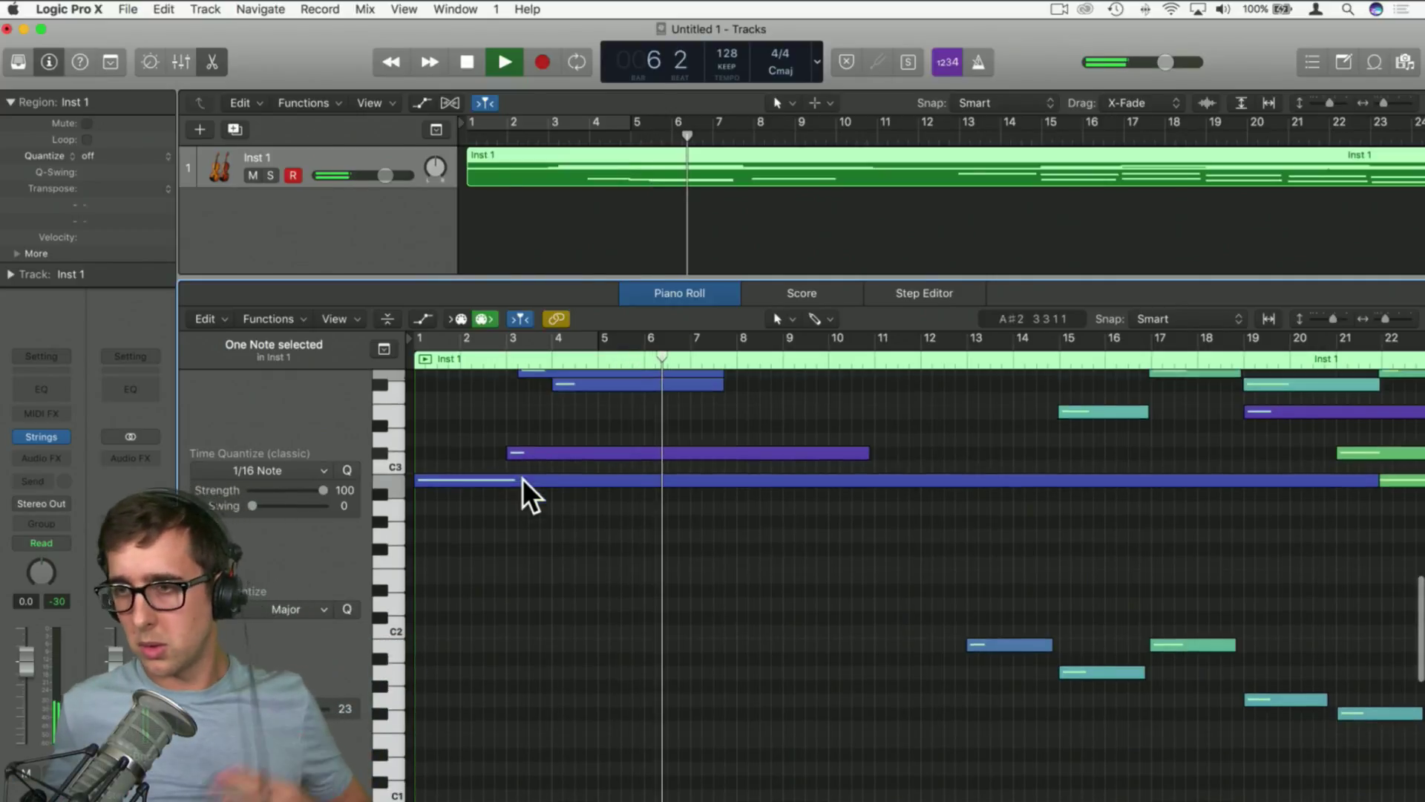
{"action": "key", "text": "space"}
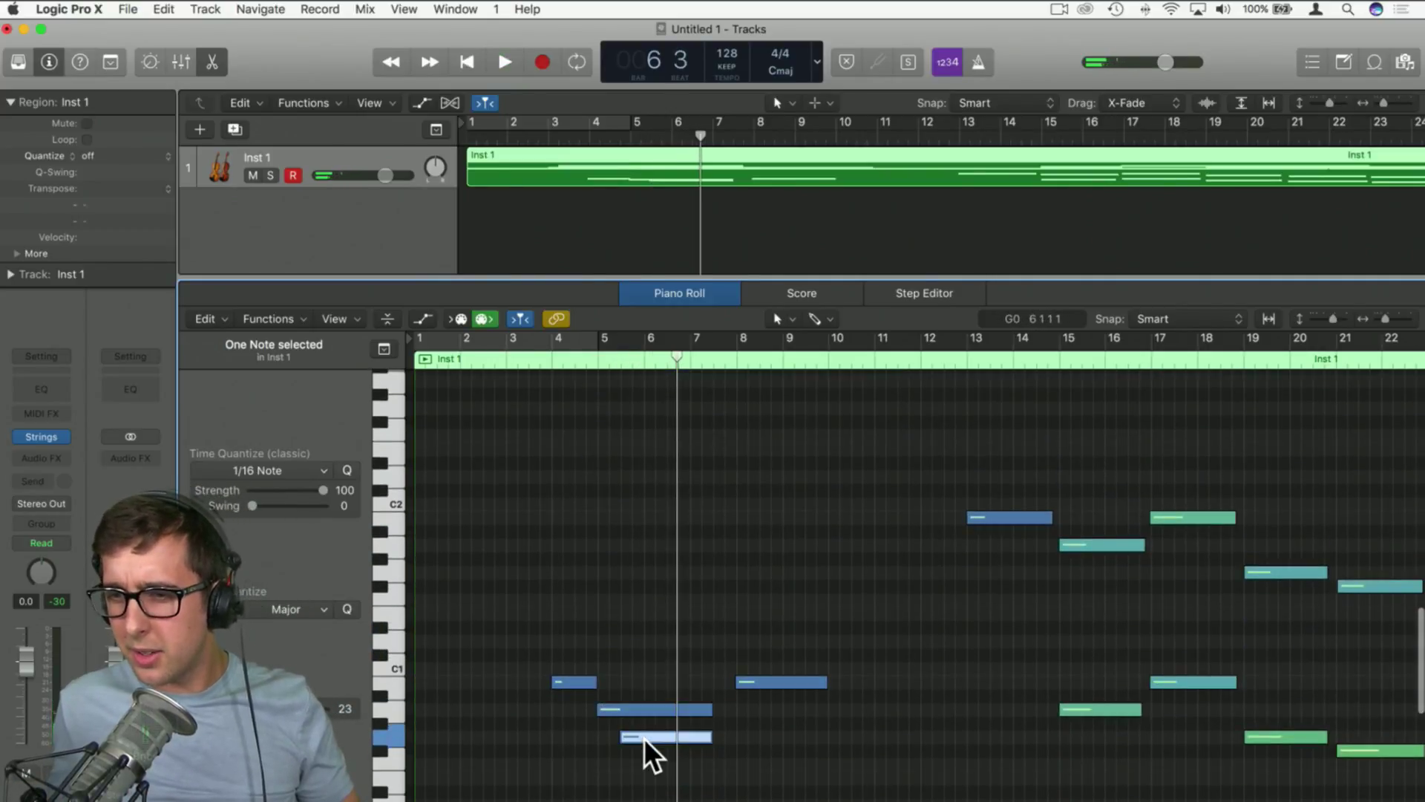
Try shortening the F#3 note to about the middle of bar 6 and adding an F3 copy at bar 6, ending with the G3 note
{"action": "scroll", "coordinate": [641, 738], "scroll_direction": "up", "scroll_amount": 5}
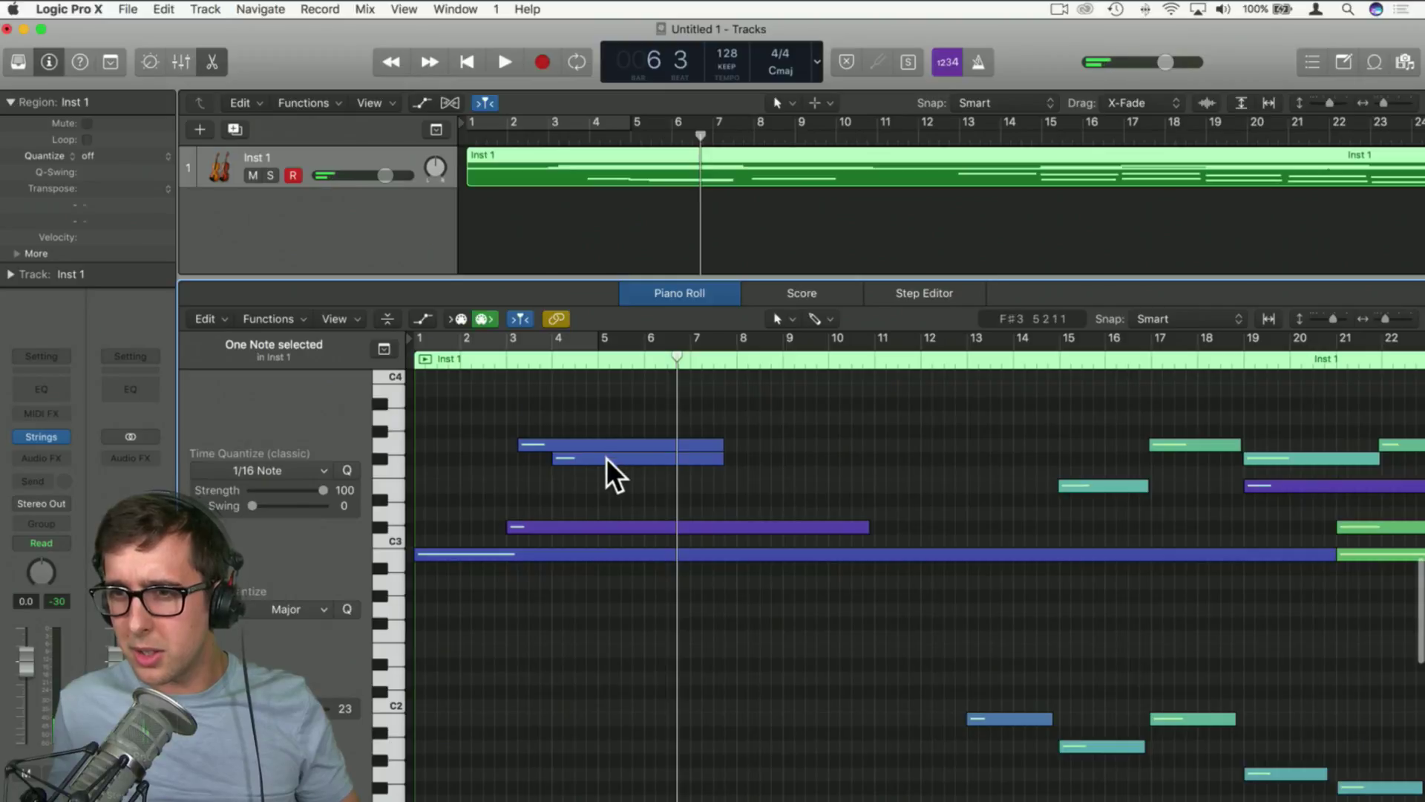
{"action": "left_click", "coordinate": [605, 457]}
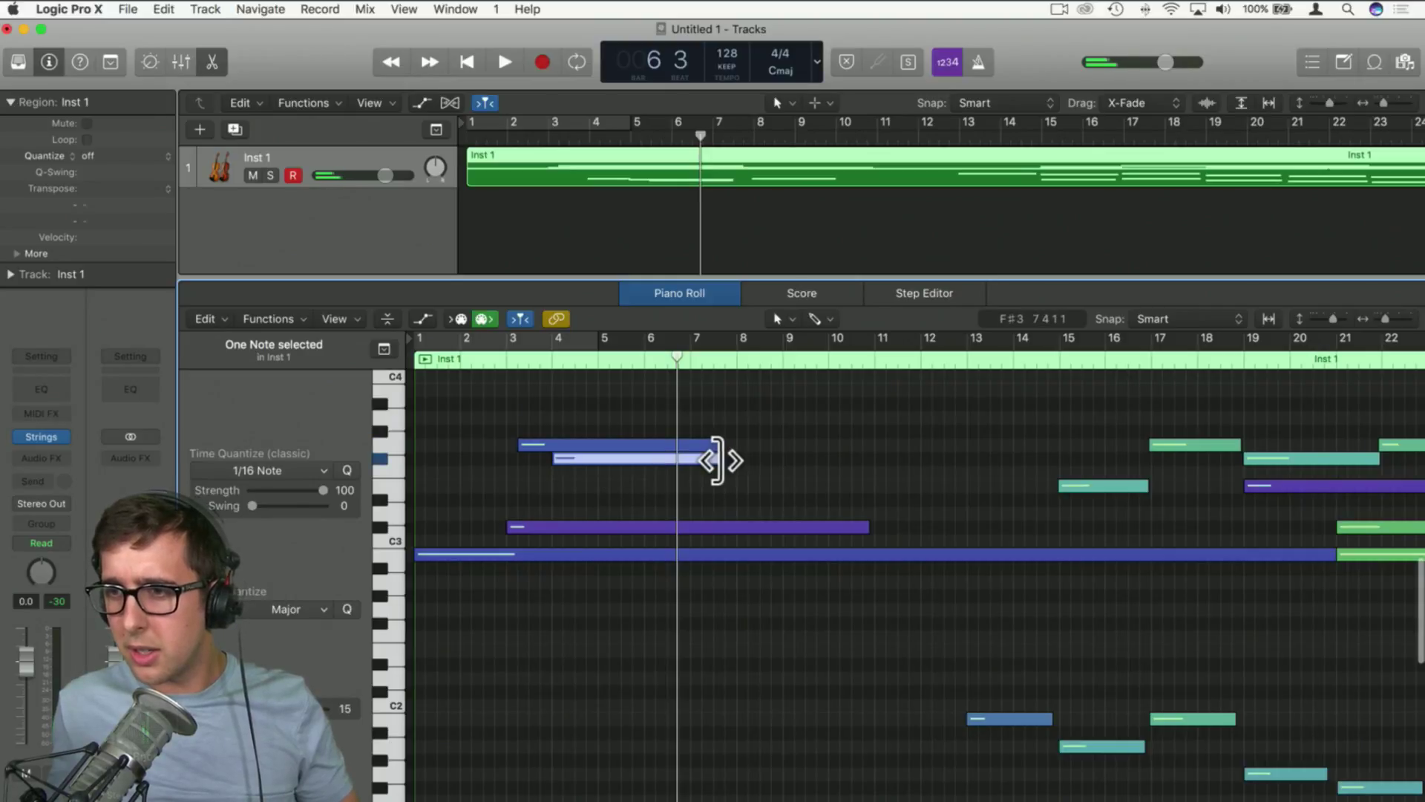
{"action": "left_click_drag", "start_coordinate": [717, 460], "coordinate": [683, 466]}
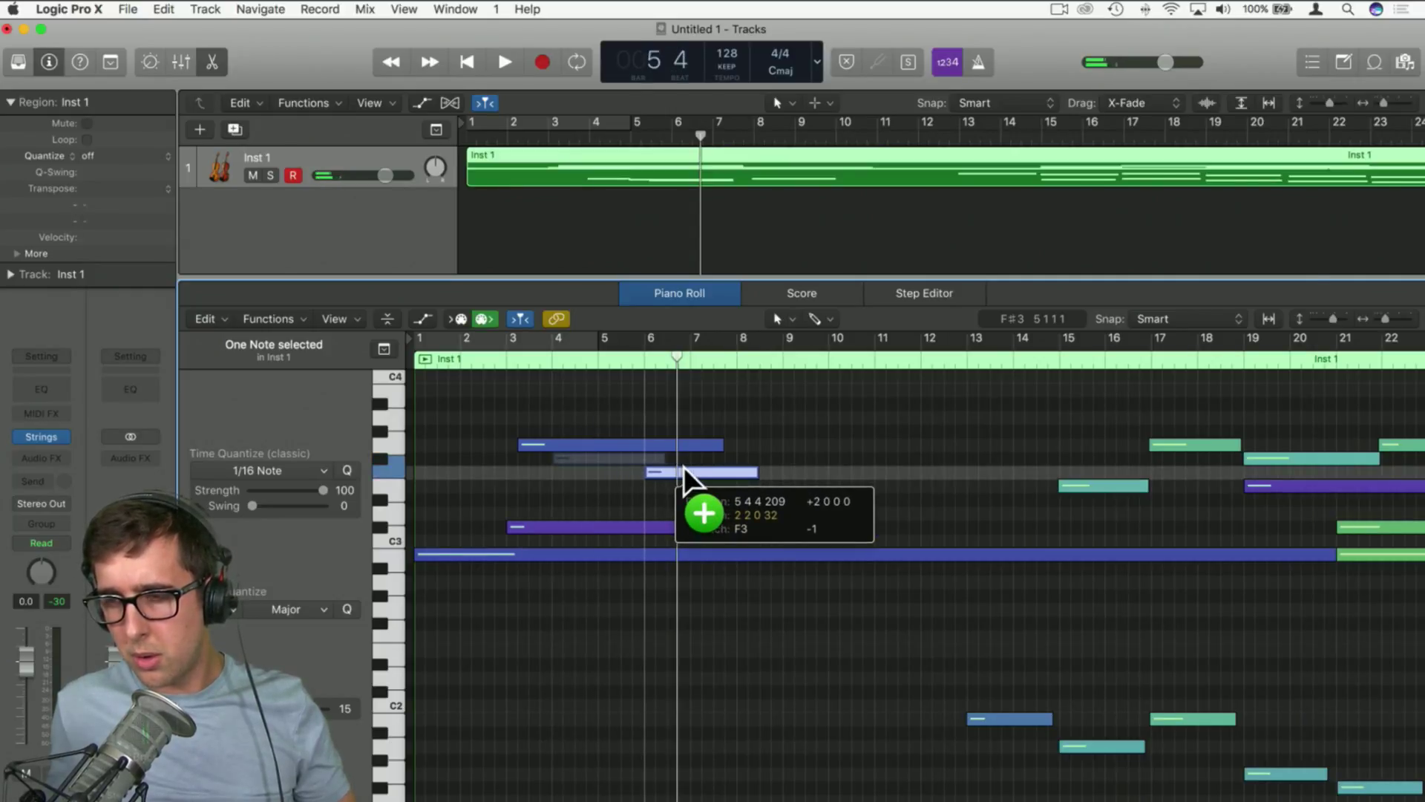
{"action": "left_click_drag", "start_coordinate": [683, 466], "coordinate": [723, 471]}
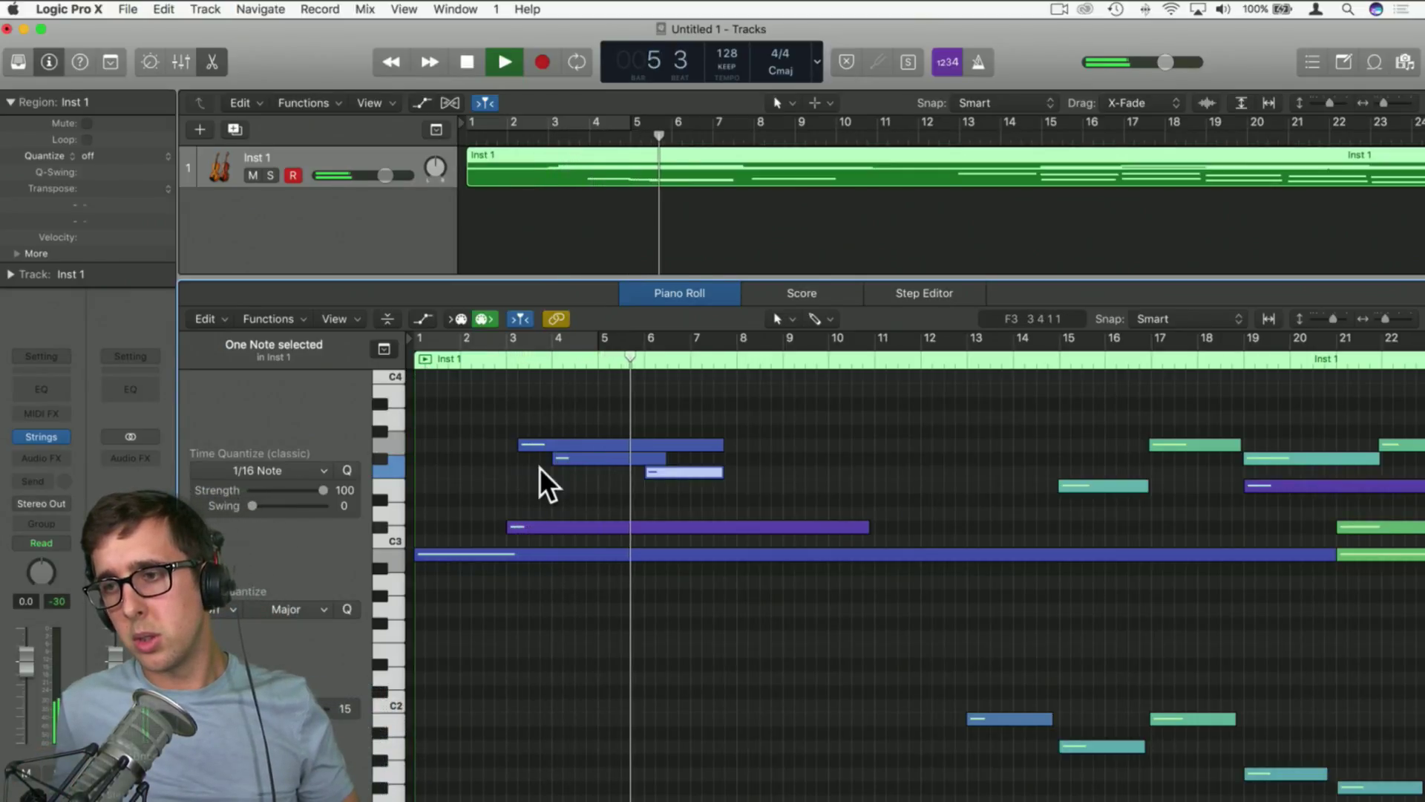
{"action": "scroll", "coordinate": [540, 467], "scroll_direction": "right", "scroll_amount": 2}
{"action": "key", "text": "space"}
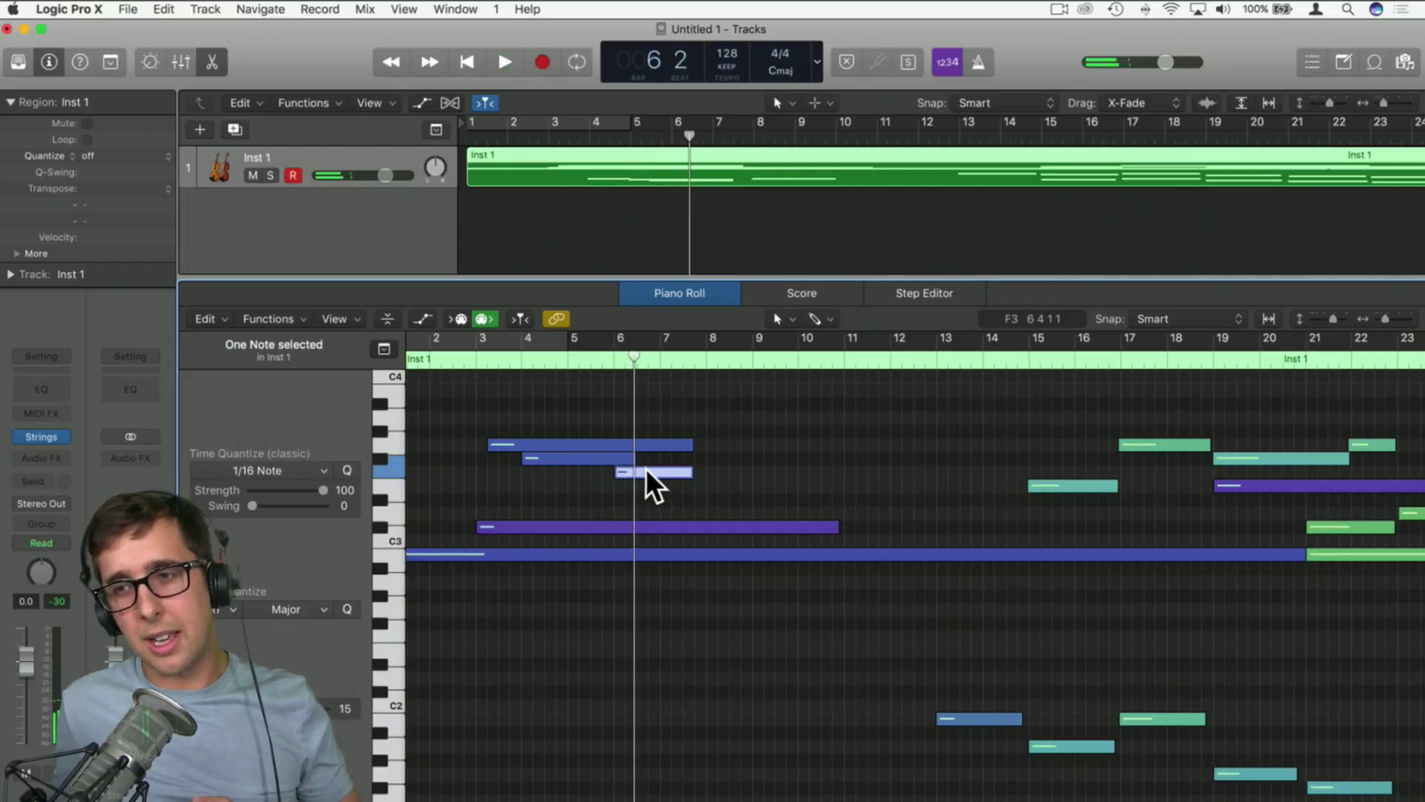
Try the F3 note at bar 6 as D3, play from bar 4 and delete it
{"action": "left_click_drag", "start_coordinate": [646, 469], "coordinate": [648, 513]}
{"action": "left_click", "coordinate": [533, 359]}
{"action": "key", "text": "space"}
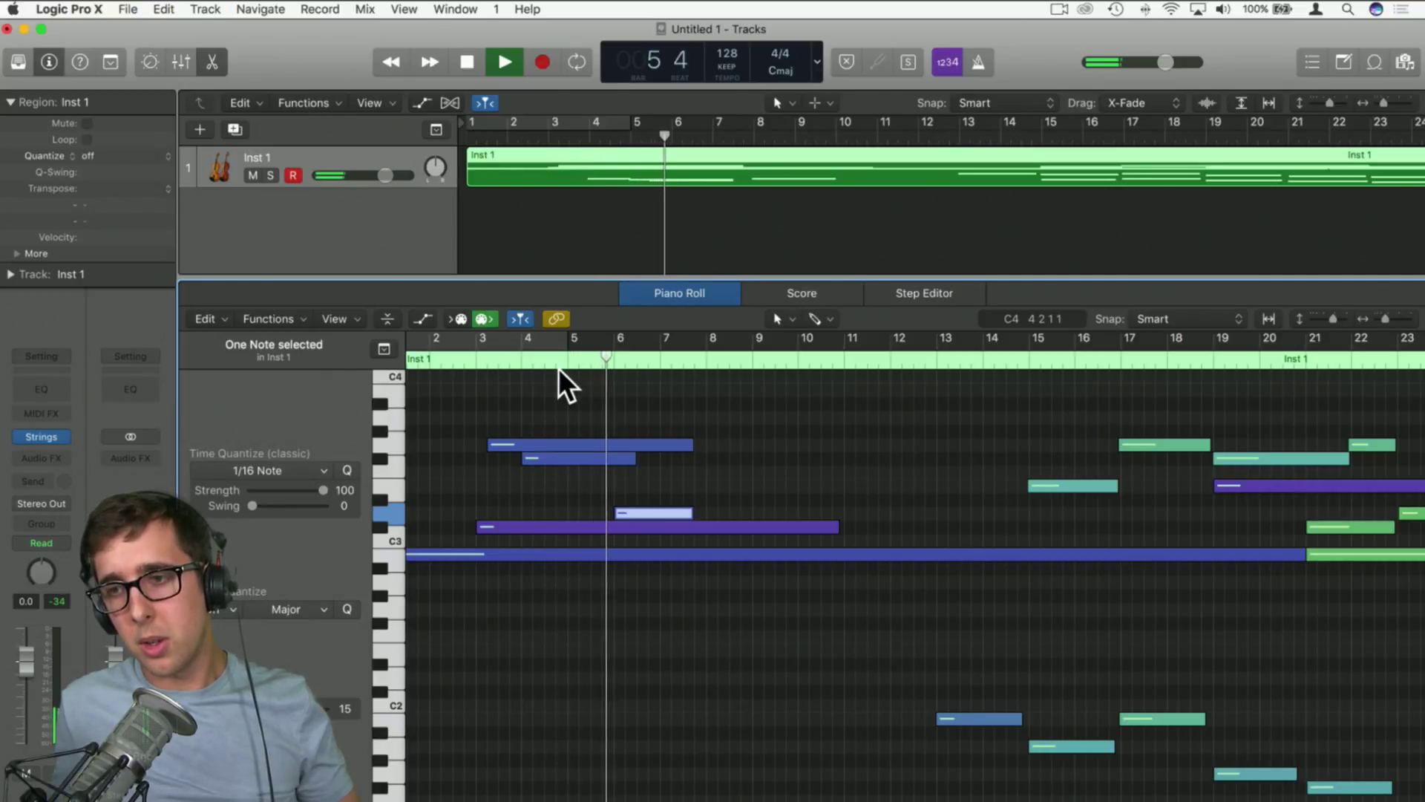
{"action": "key", "text": "space"}
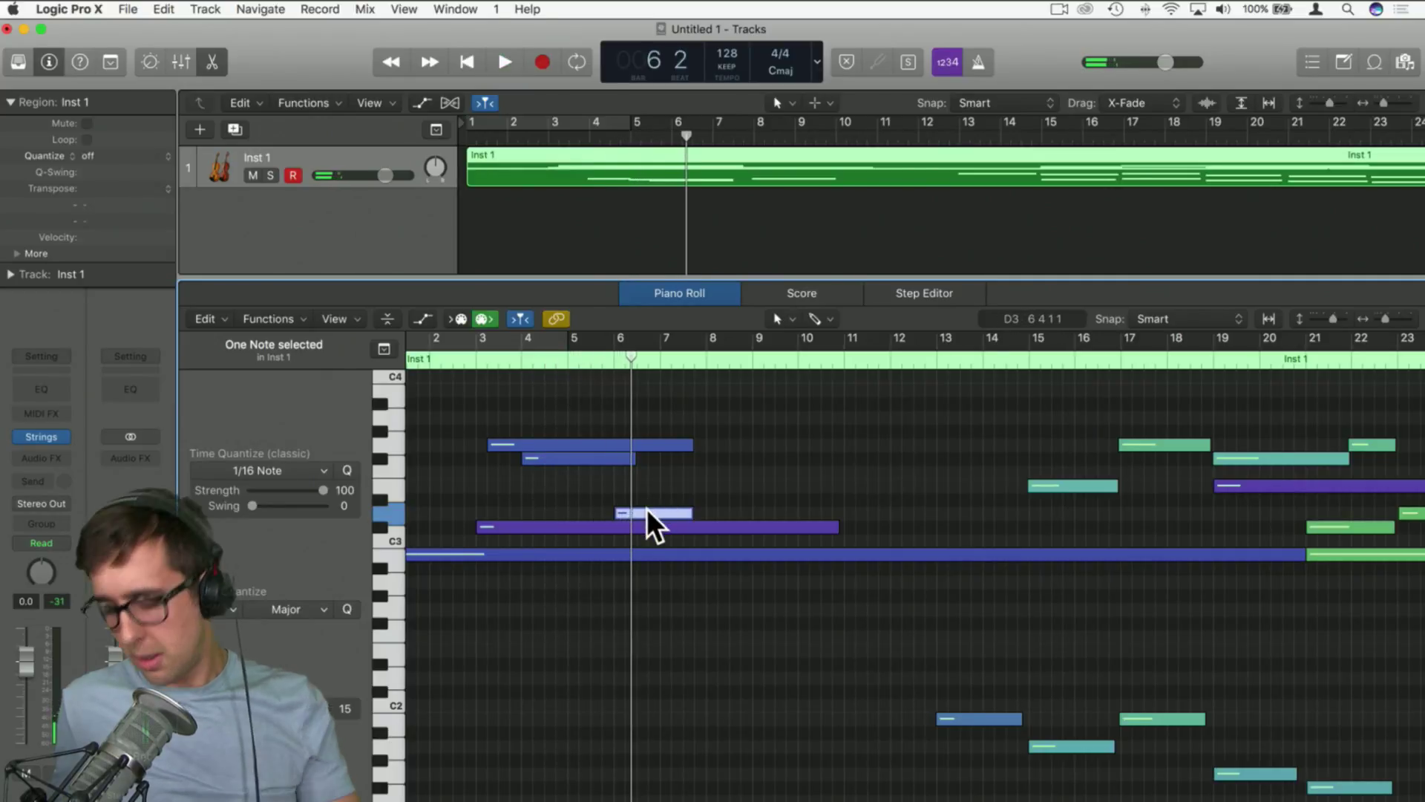
{"action": "key", "text": "Delete"}
Extend the F#3 note to about the middle of bar 7, shorten the G3 note to about the middle of bar 6 and play from bar 1
{"action": "mouse_move", "coordinate": [633, 458]}
{"action": "left_mouse_down"}
{"action": "mouse_move", "coordinate": [693, 458]}
{"action": "mouse_move", "coordinate": [610, 450]}
{"action": "left_mouse_up"}
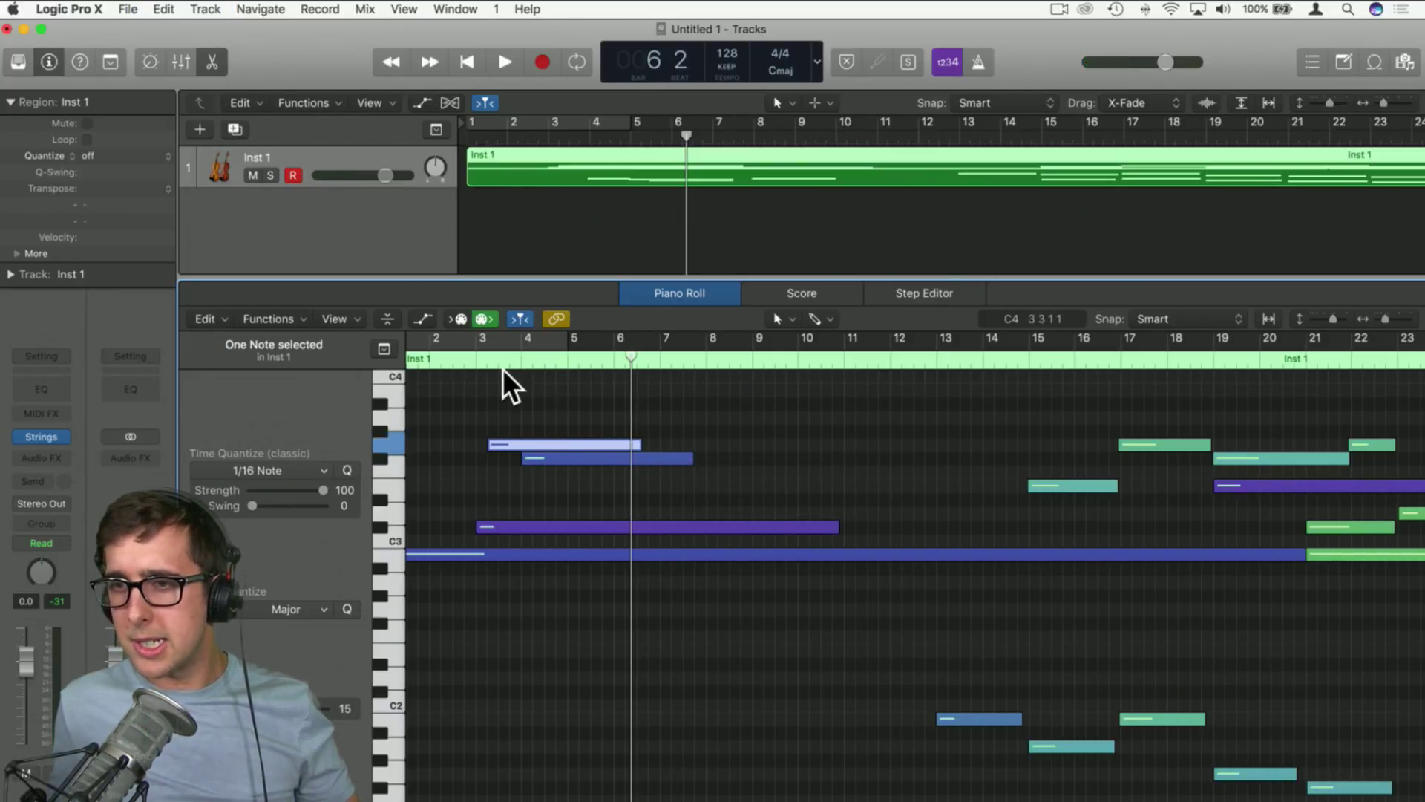
{"action": "key", "text": "Return"}
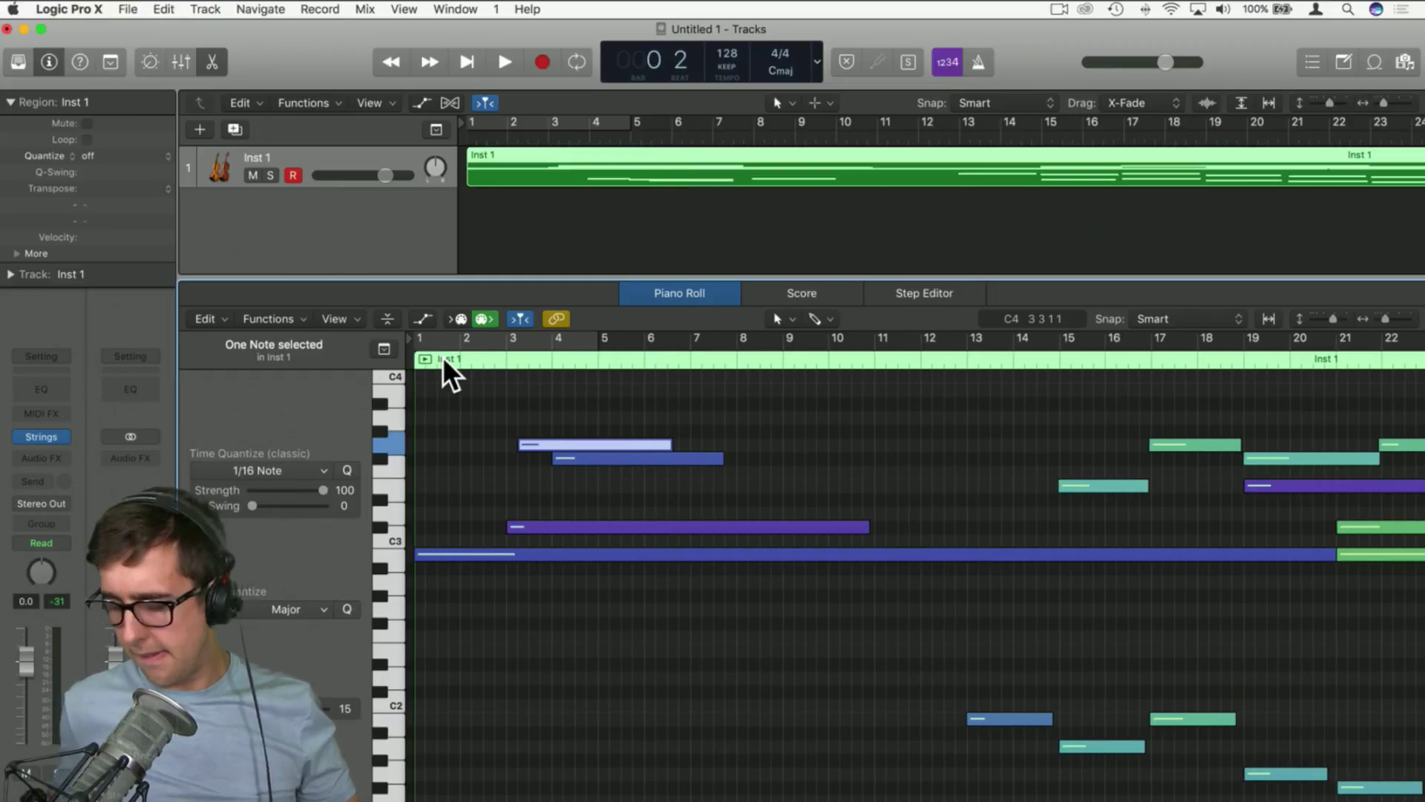
{"action": "key", "text": "space"}
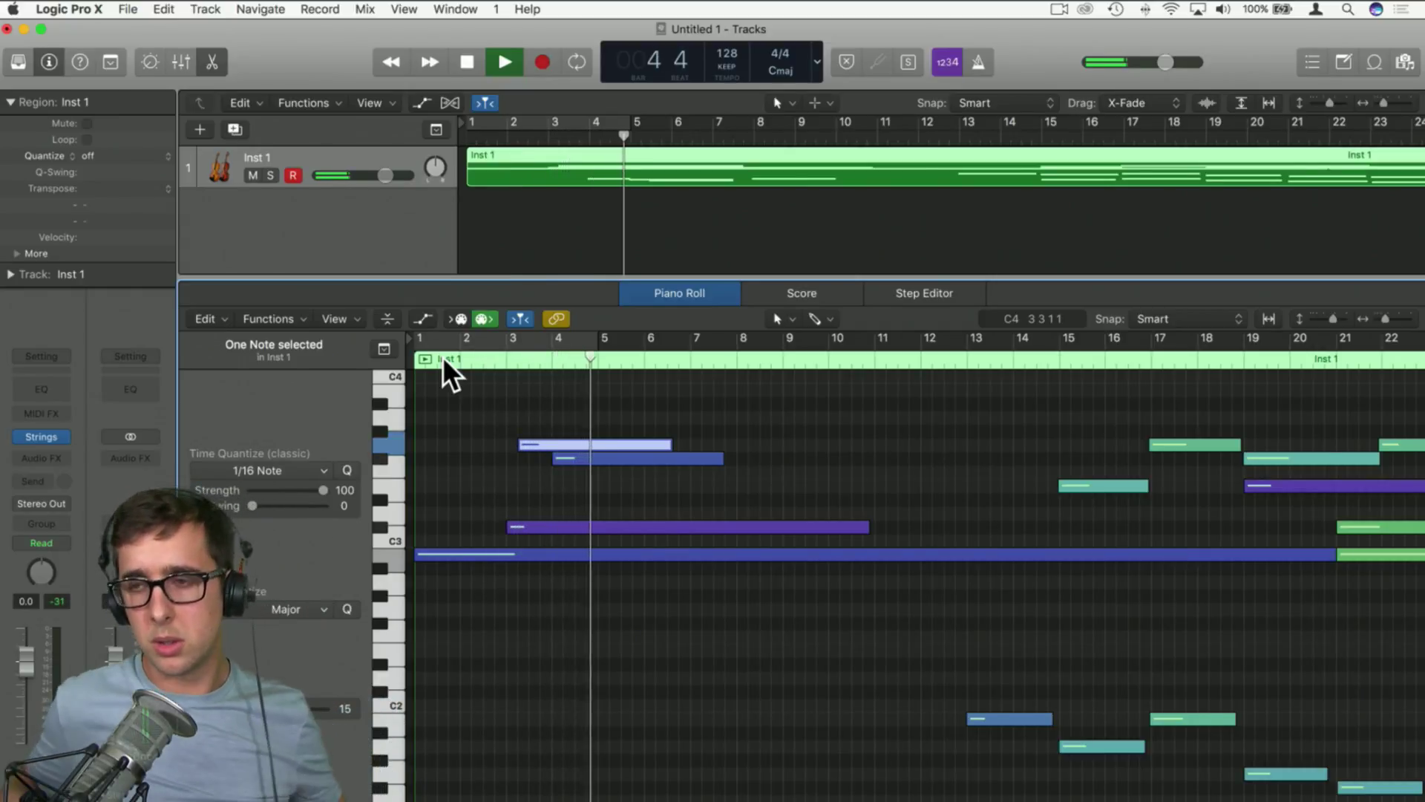
{"action": "scroll", "coordinate": [514, 414], "scroll_direction": "down", "scroll_amount": 5}
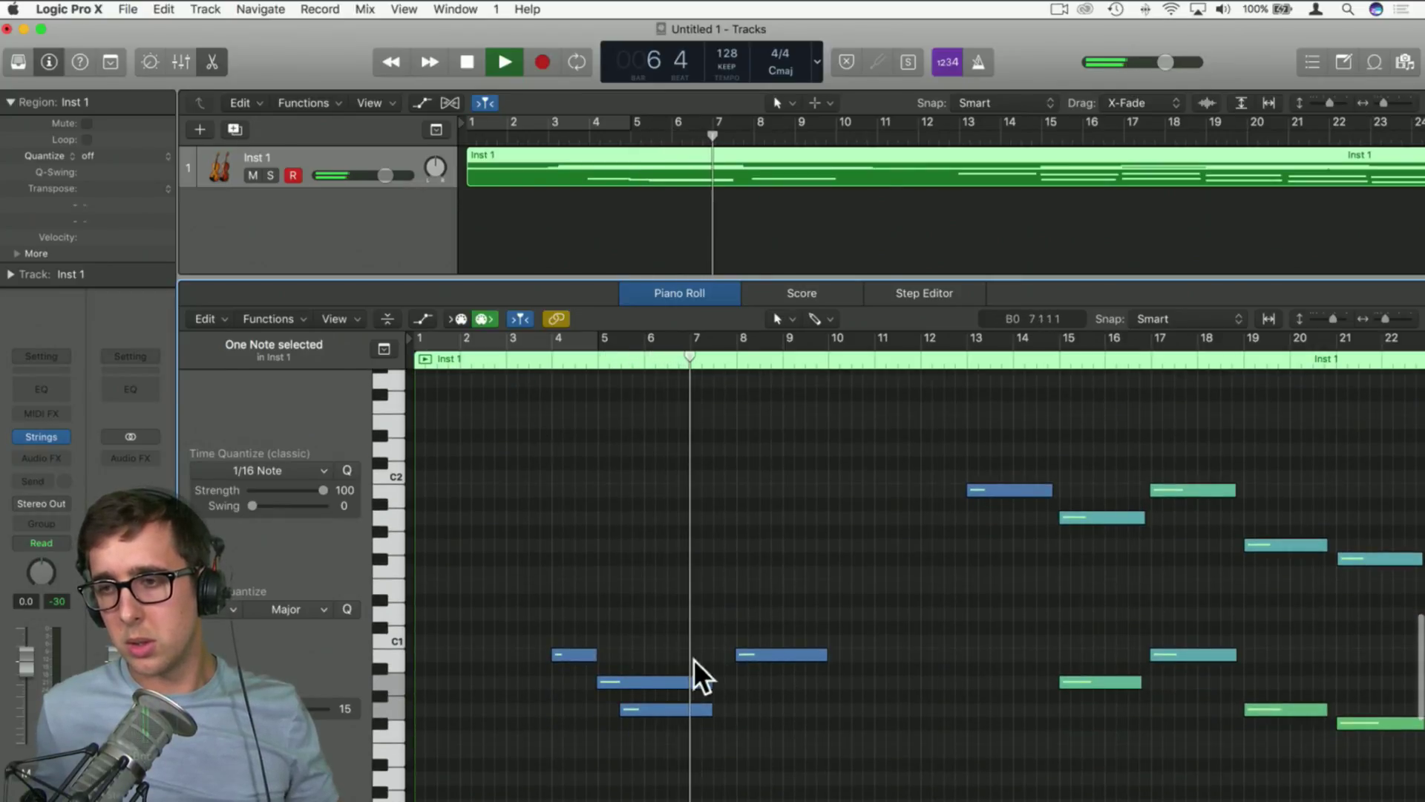
{"action": "scroll", "coordinate": [693, 644], "scroll_direction": "up", "scroll_amount": 3}
{"action": "key", "text": "space"}
Lengthen the G3 note to just past bar 8 and the A0 and G0 notes to the end of the B0 note in bar 9
{"action": "scroll", "coordinate": [693, 629], "scroll_direction": "up", "scroll_amount": 4}
{"action": "left_click_drag", "start_coordinate": [665, 501], "coordinate": [742, 500]}
{"action": "scroll", "coordinate": [737, 541], "scroll_direction": "down", "scroll_amount": 9}
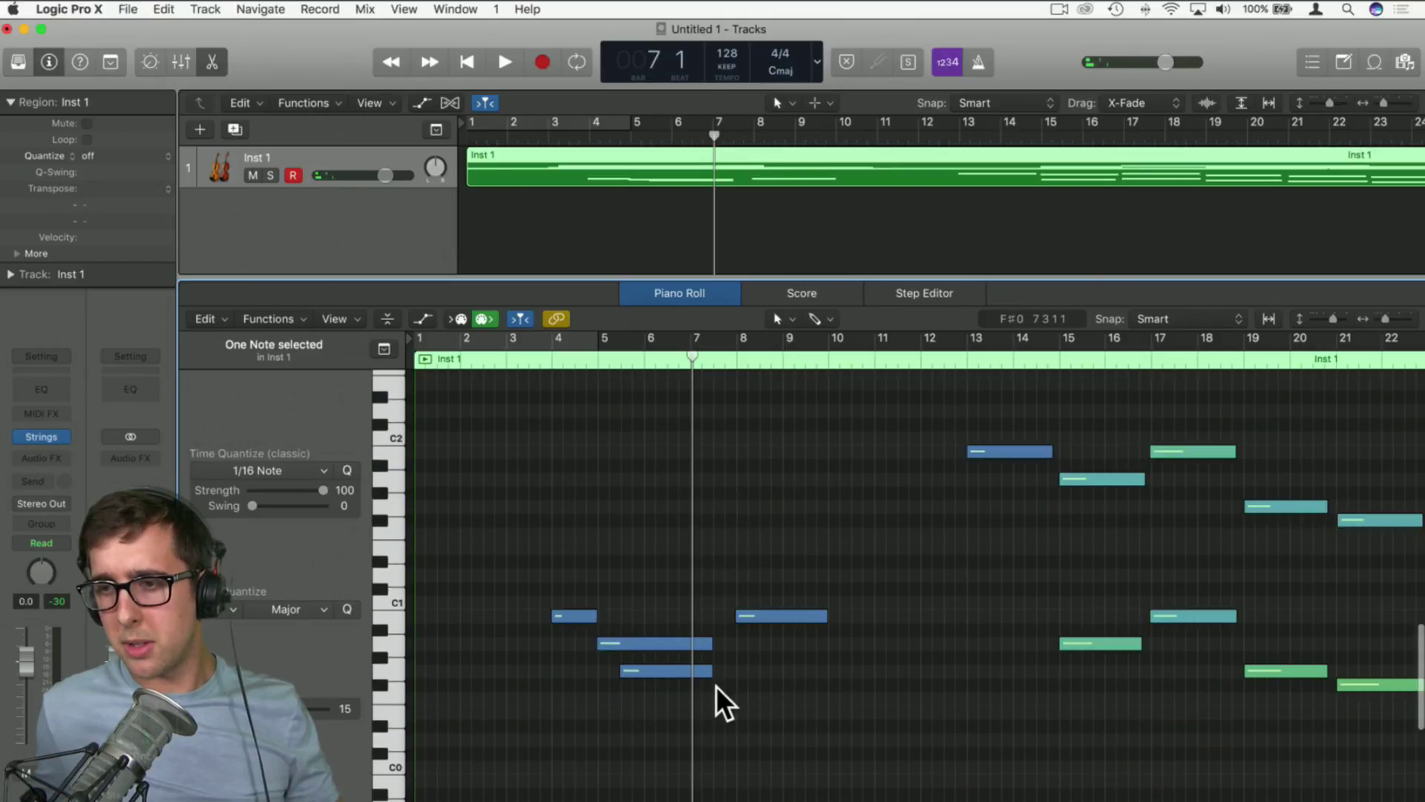
{"action": "left_click_drag", "start_coordinate": [715, 684], "coordinate": [827, 643]}
Audition the overlapping B0, A0 and G0 notes around bar 8 one by one to compare their pitches
{"action": "left_click", "coordinate": [769, 613]}
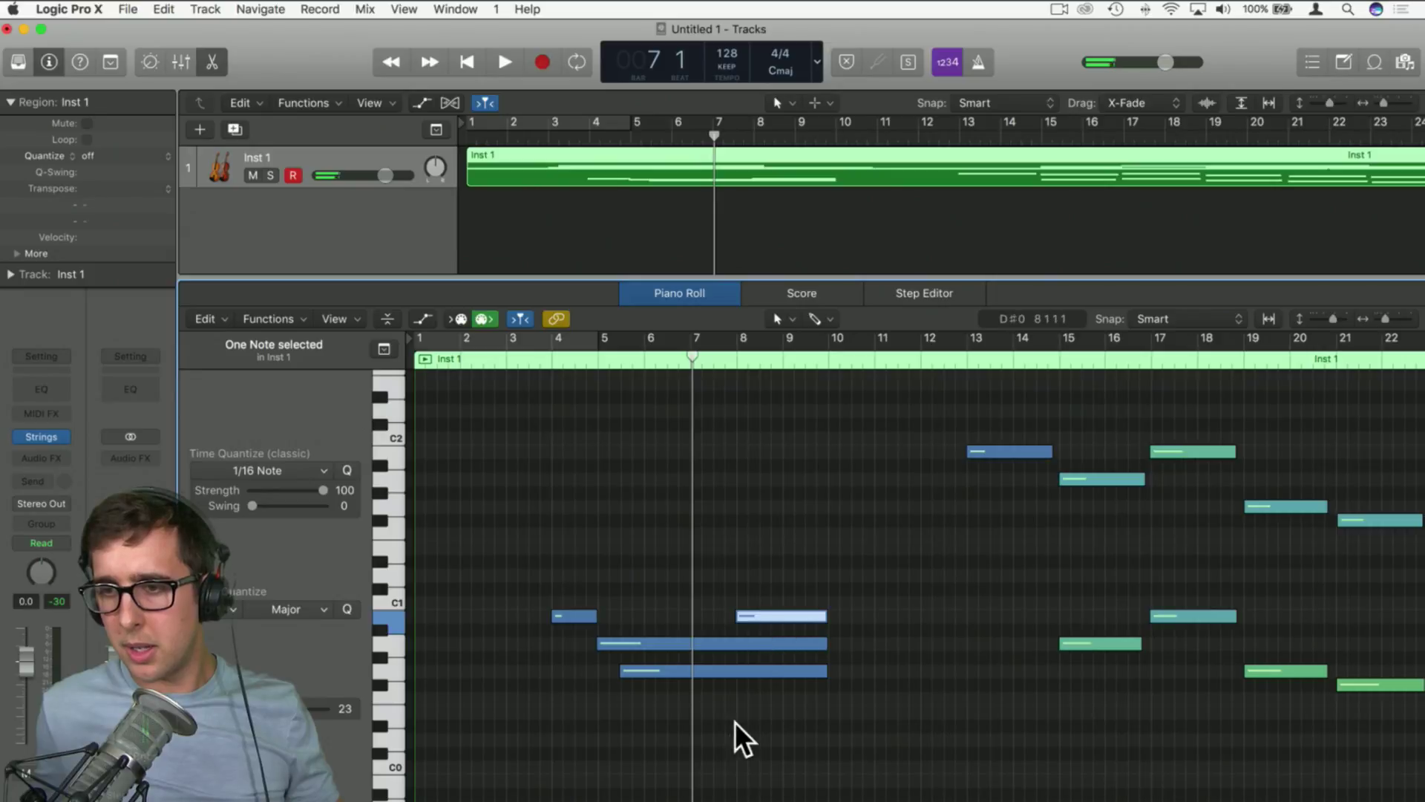
{"action": "left_click", "coordinate": [738, 673]}
{"action": "left_click", "coordinate": [742, 641]}
{"action": "left_click", "coordinate": [743, 635]}
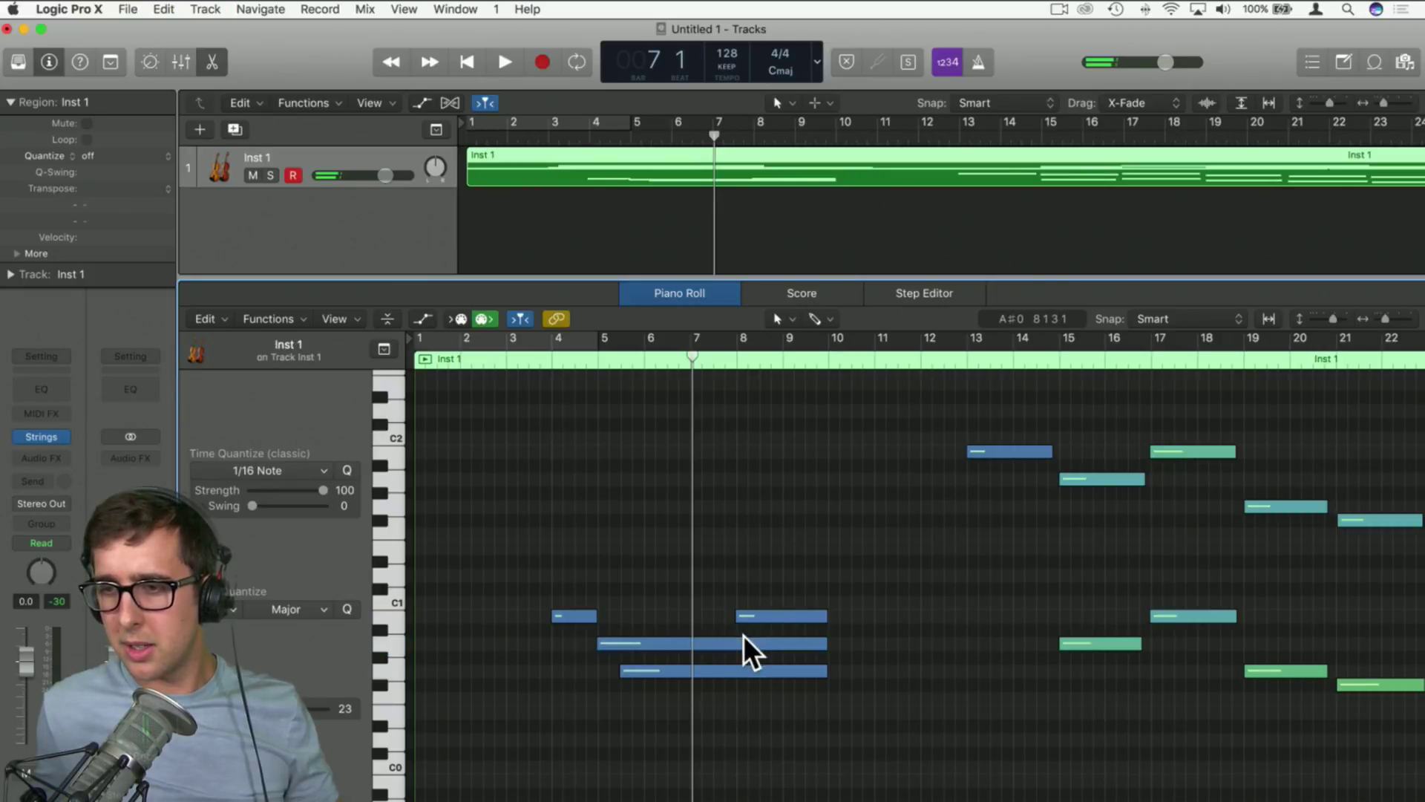
{"action": "left_click", "coordinate": [731, 668]}
{"action": "left_click", "coordinate": [741, 643]}
{"action": "left_click", "coordinate": [732, 673]}
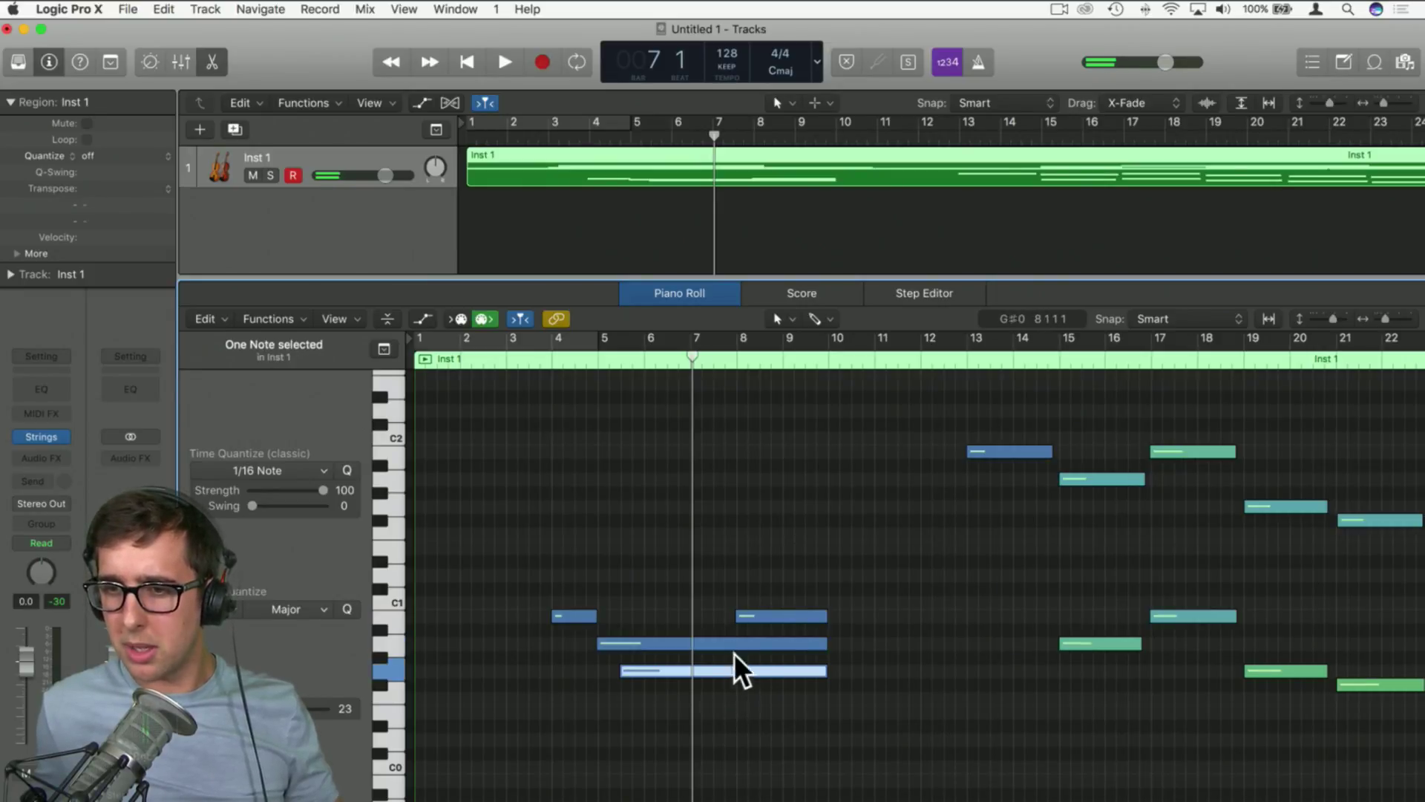
{"action": "left_click", "coordinate": [739, 644]}
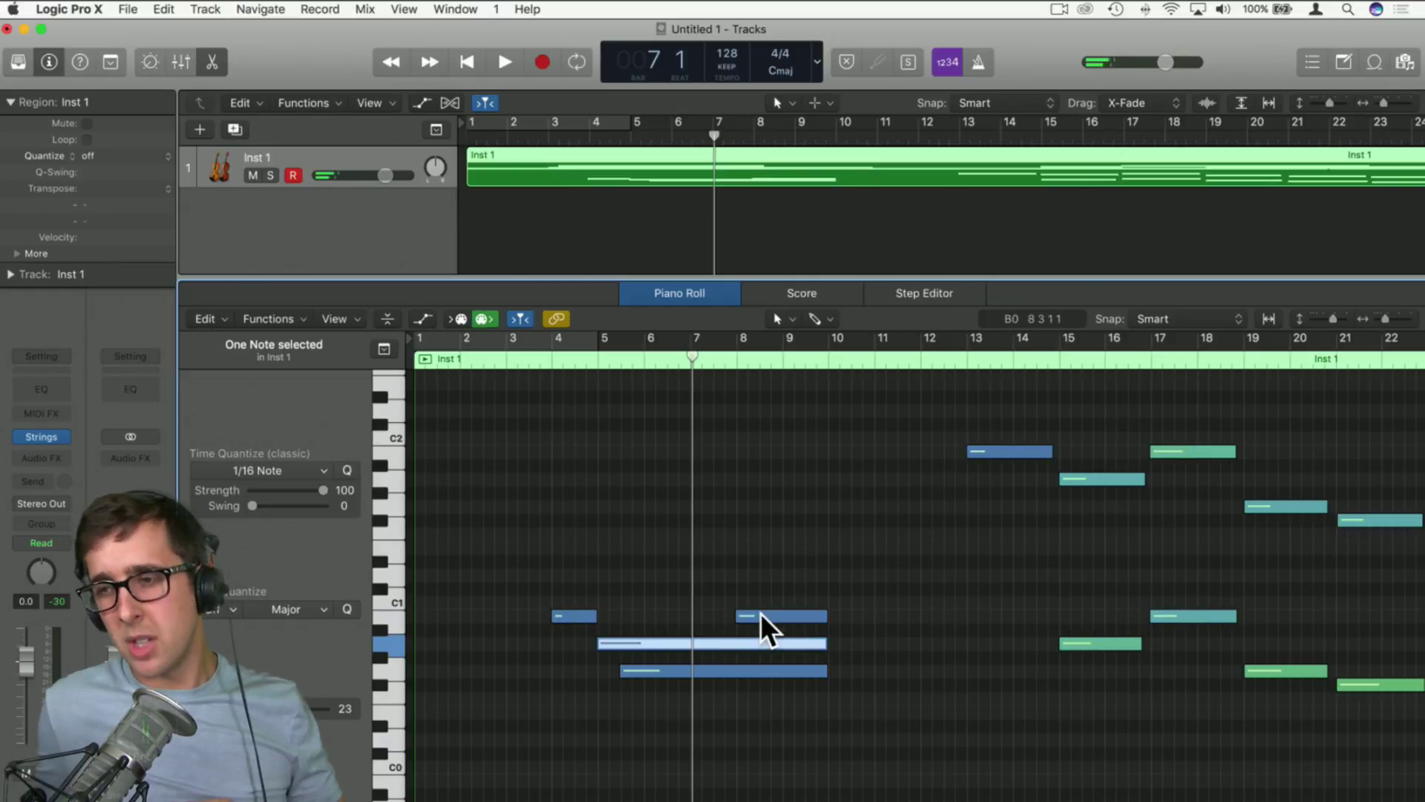
Audition the overlapping B2, C#3, F#3 and G3 notes around bars 5 and 6 one by one
{"action": "mouse_move", "coordinate": [761, 613]}
{"action": "scroll", "coordinate": [761, 613], "scroll_direction": "up", "scroll_amount": 10}
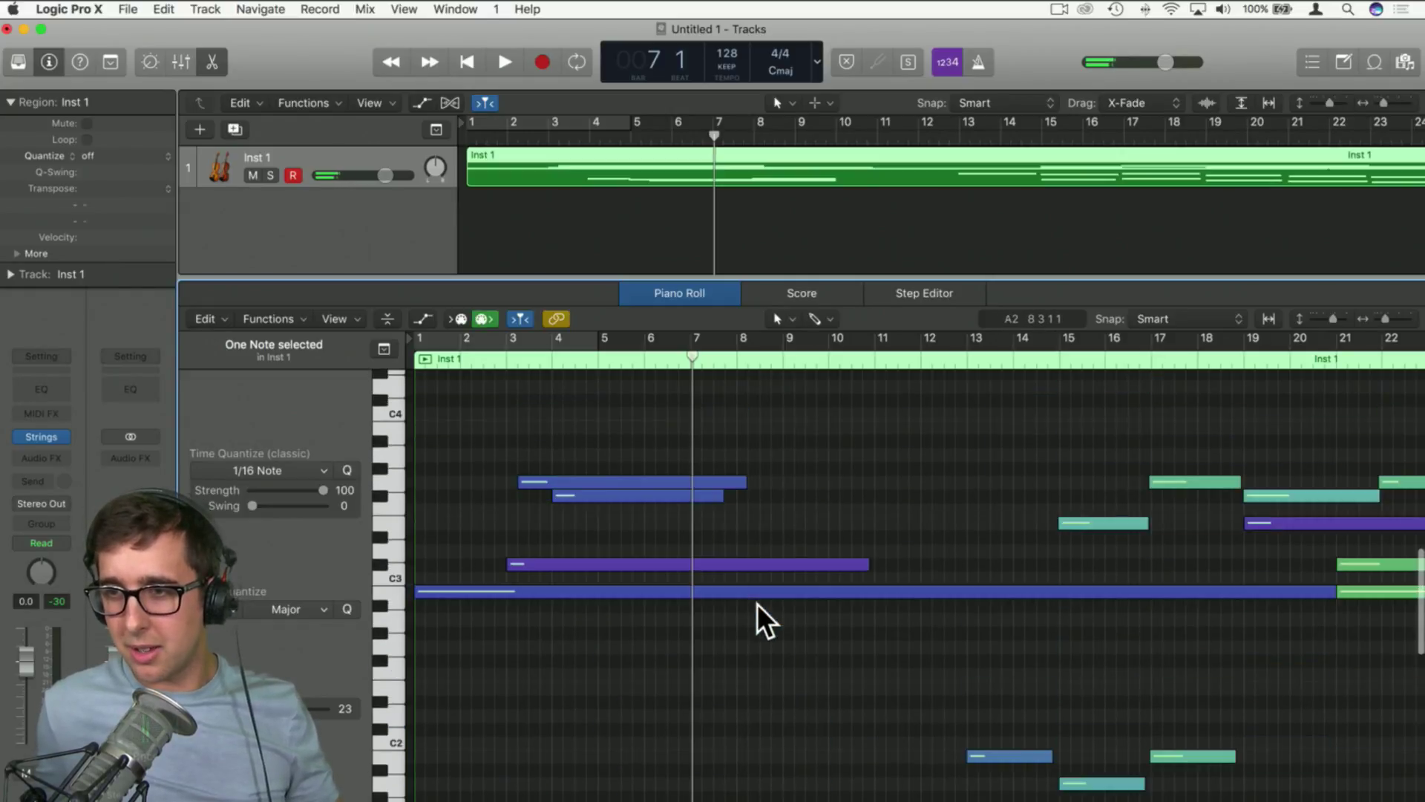
{"action": "left_click", "coordinate": [639, 590]}
{"action": "left_click", "coordinate": [639, 564]}
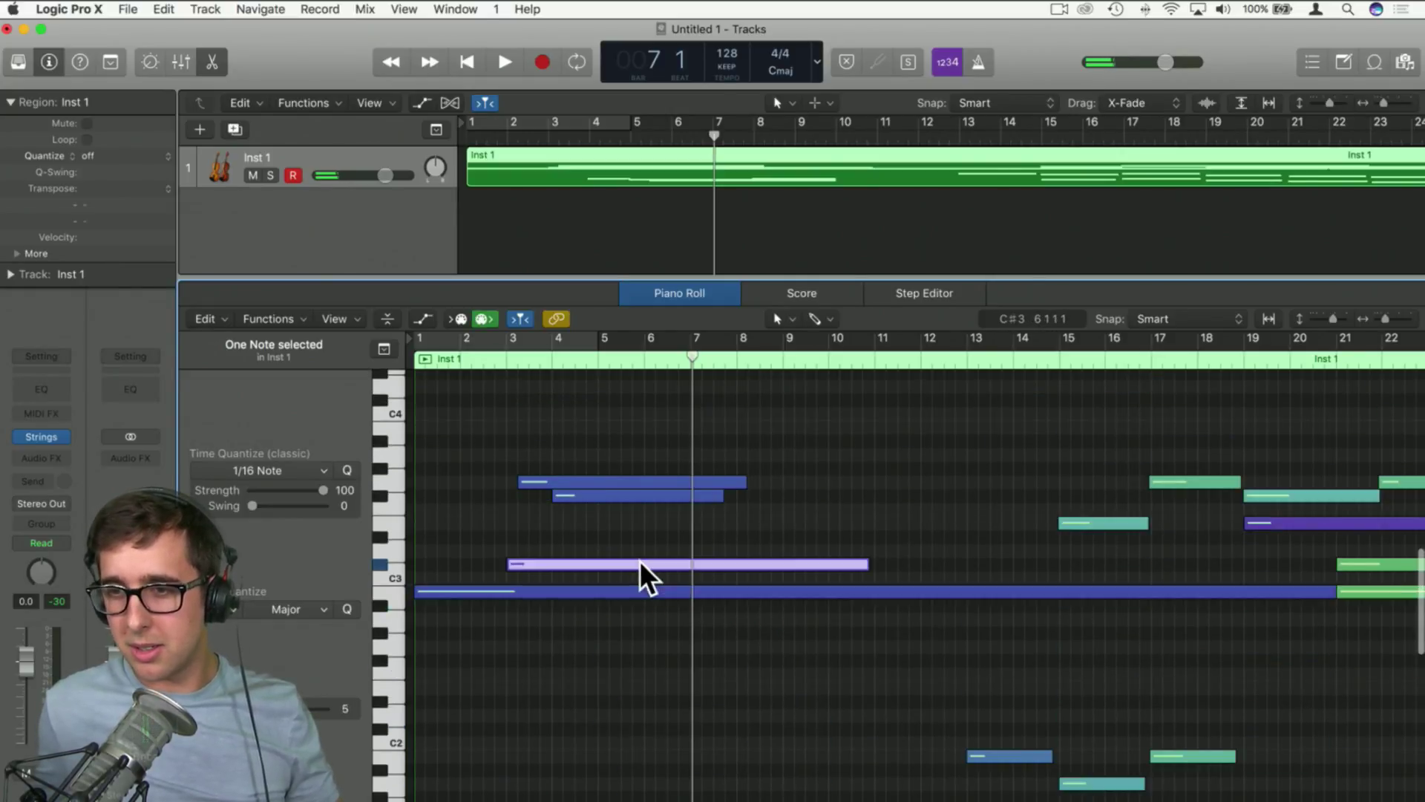
{"action": "left_click", "coordinate": [631, 496]}
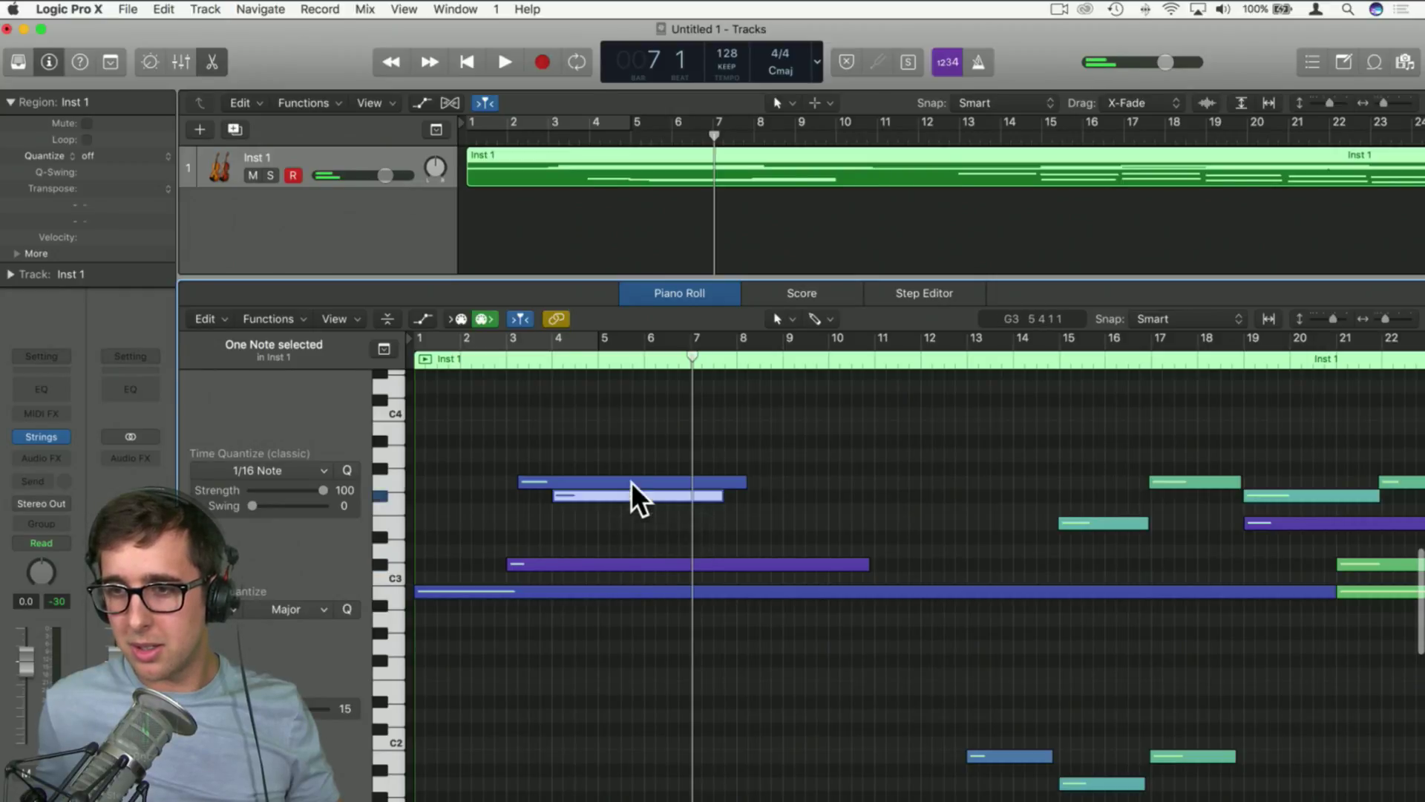
{"action": "left_click", "coordinate": [631, 483]}
{"action": "left_click", "coordinate": [638, 537]}
{"action": "left_click", "coordinate": [625, 495]}
{"action": "left_click", "coordinate": [632, 528]}
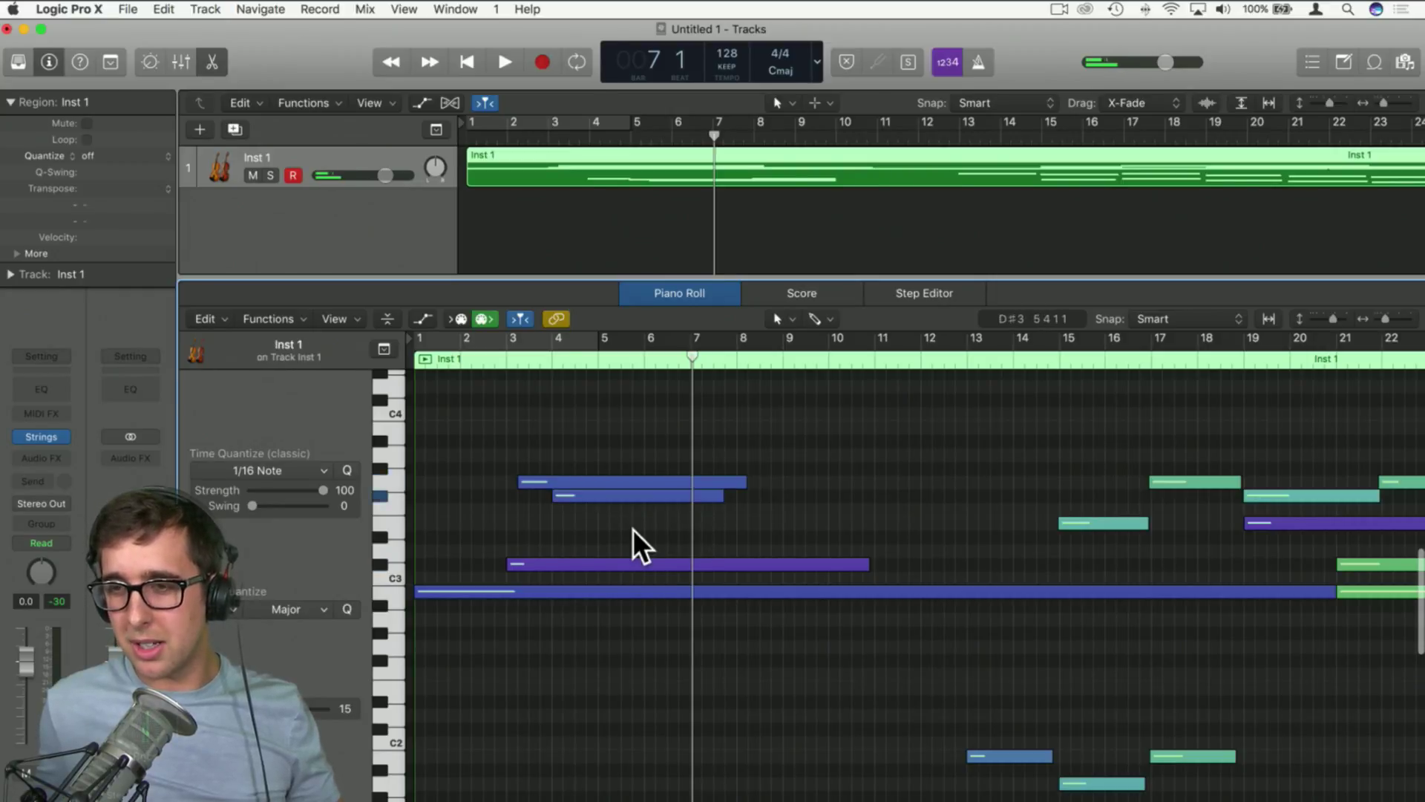
{"action": "left_click", "coordinate": [584, 564]}
{"action": "mouse_move", "coordinate": [582, 561]}
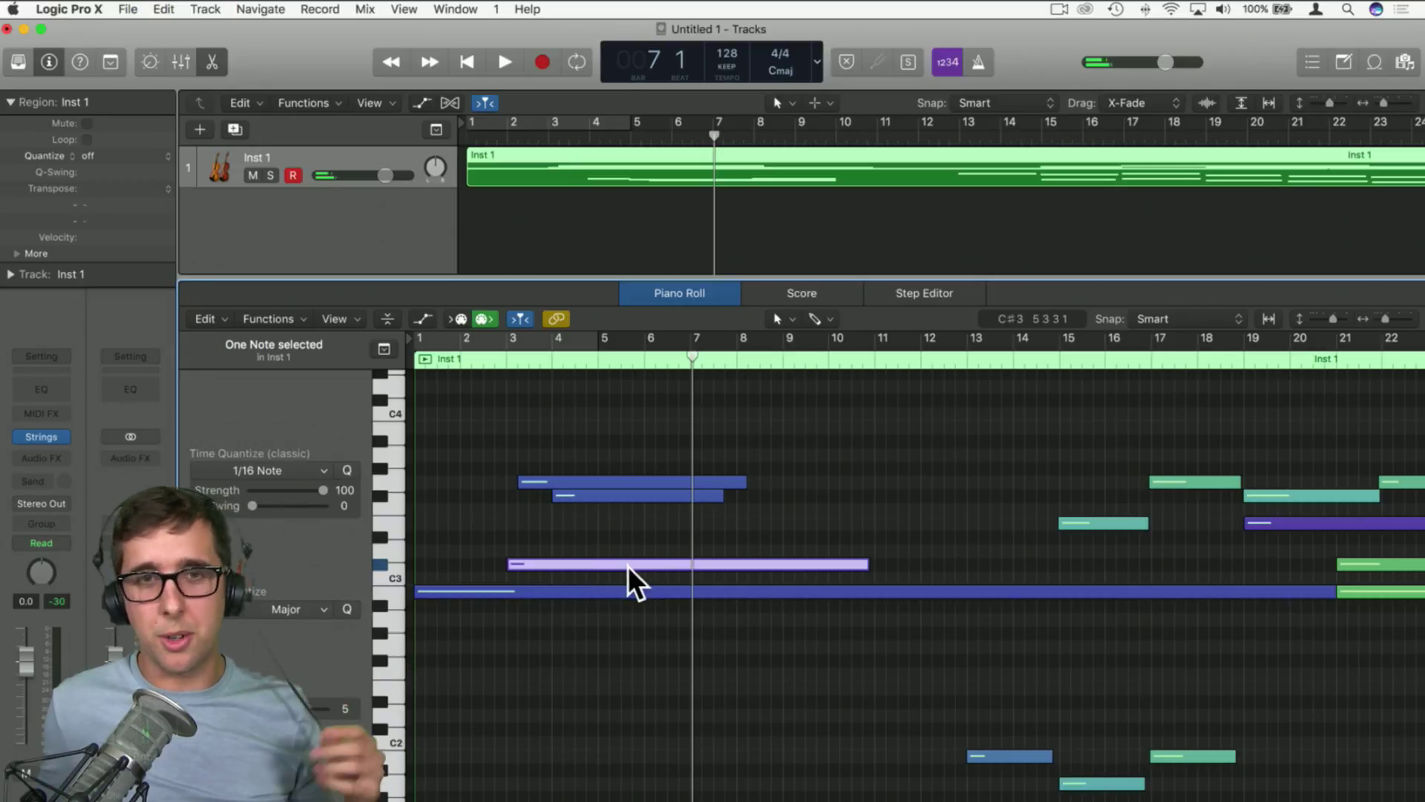
{"action": "left_click", "coordinate": [665, 648]}
Play the part from bar 1 into bar 6 with the whole region fitted in the Piano Roll, then stop
{"action": "scroll", "coordinate": [665, 647], "scroll_direction": "down", "scroll_amount": 5}
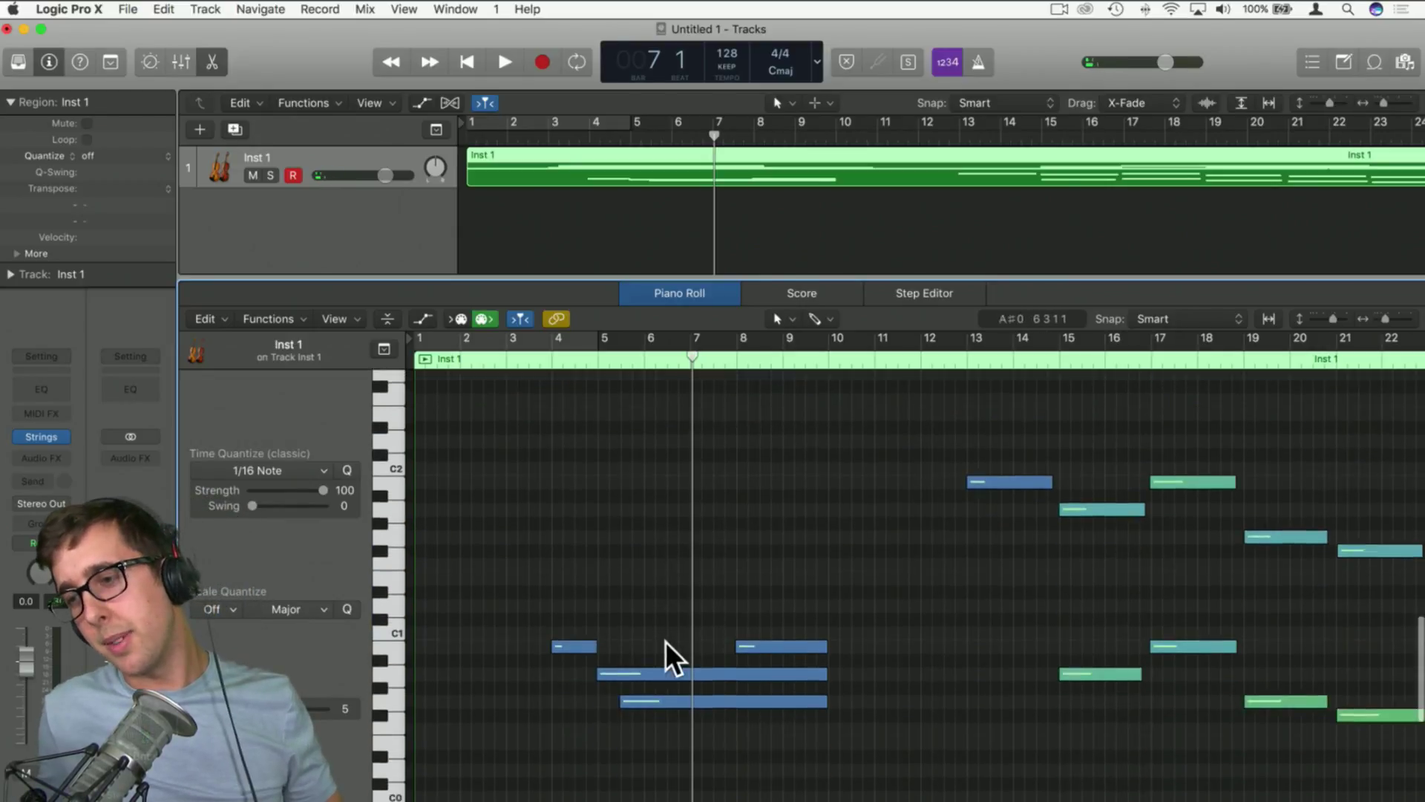
{"action": "scroll", "coordinate": [665, 639], "scroll_direction": "up", "scroll_amount": 3}
{"action": "left_click_drag", "start_coordinate": [701, 356], "coordinate": [390, 357]}
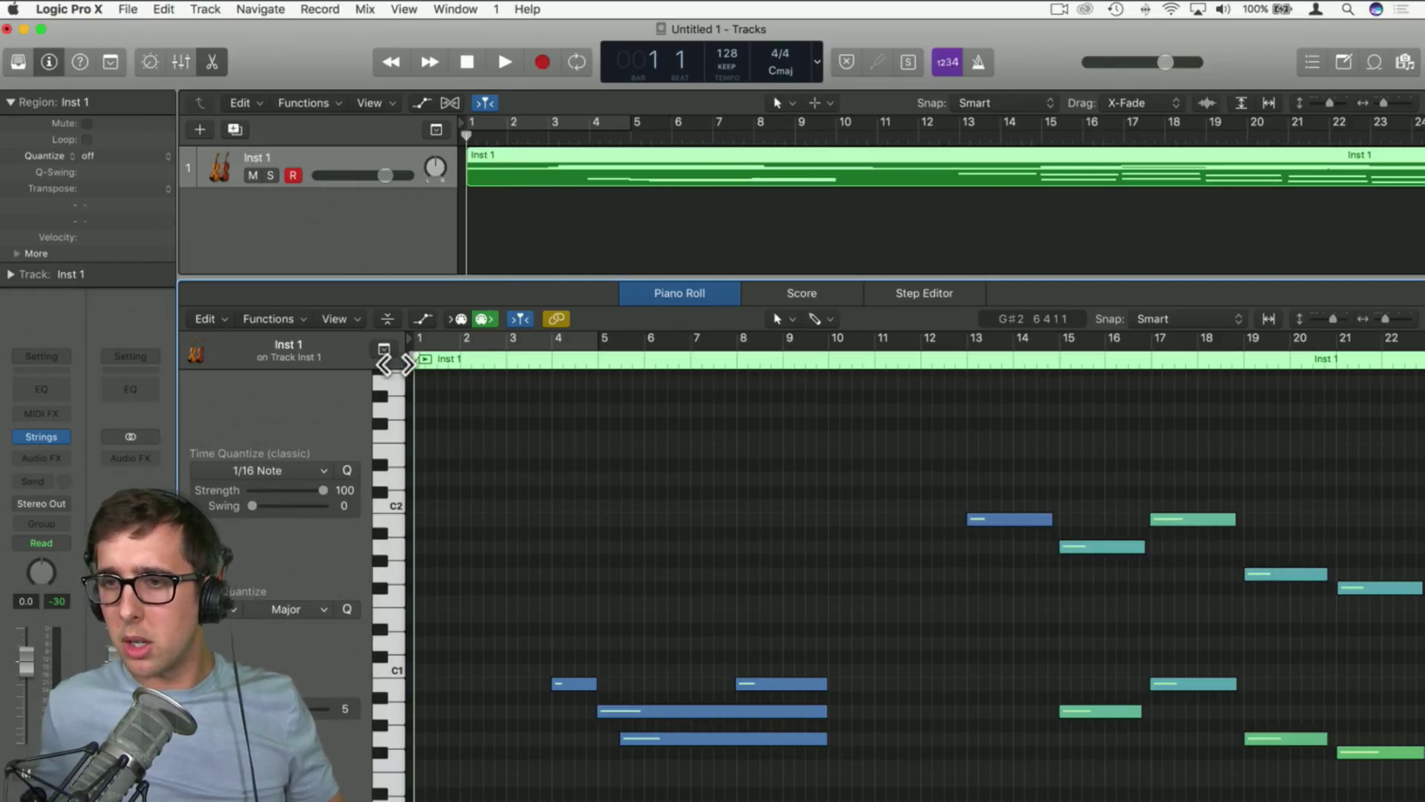
{"action": "key", "text": "space"}
{"action": "scroll", "coordinate": [710, 435], "scroll_direction": "up", "scroll_amount": 10}
{"action": "scroll", "coordinate": [710, 434], "scroll_direction": "down", "scroll_amount": 4}
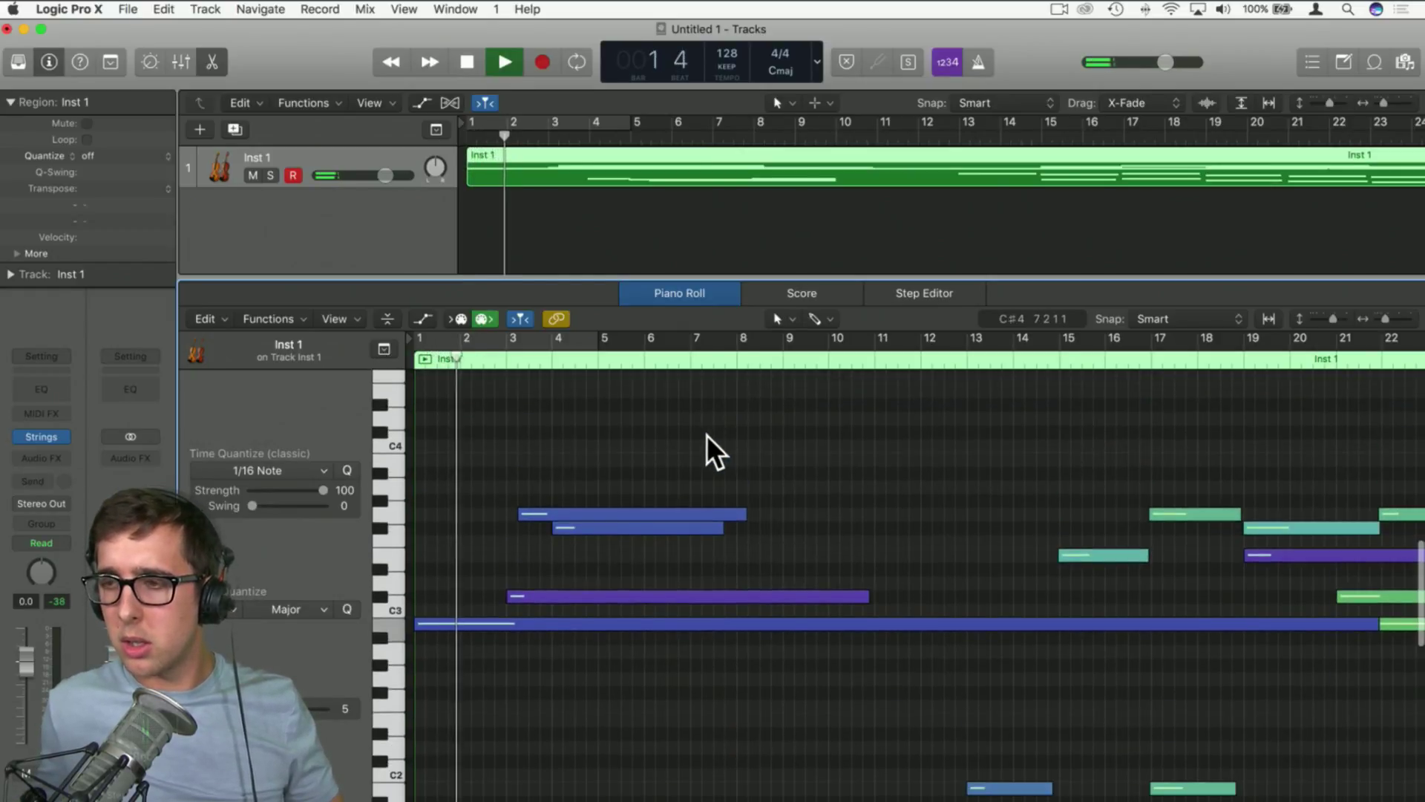
{"action": "left_click_drag", "start_coordinate": [1388, 320], "coordinate": [1381, 319]}
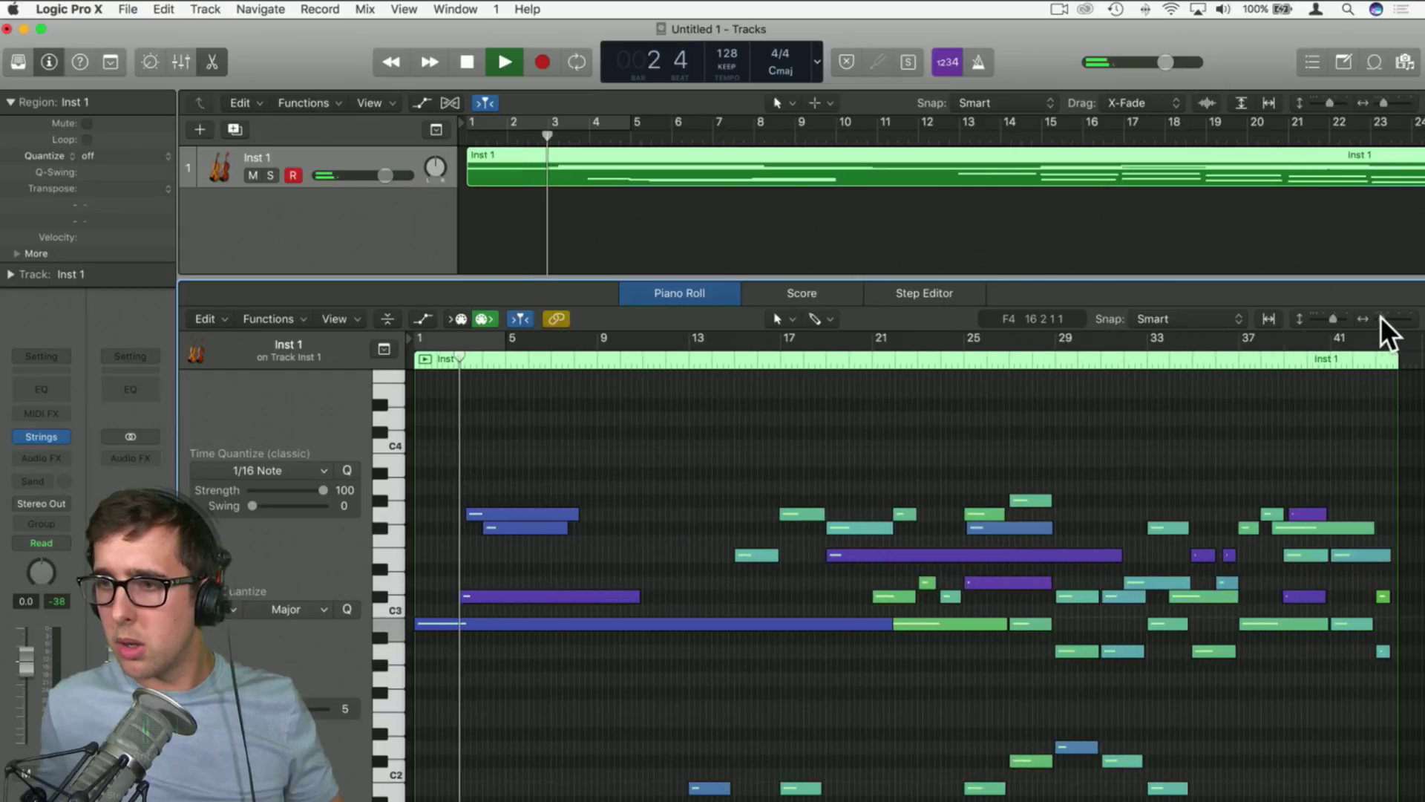
{"action": "scroll", "coordinate": [579, 490], "scroll_direction": "down", "scroll_amount": 15}
{"action": "scroll", "coordinate": [573, 487], "scroll_direction": "down", "scroll_amount": 5}
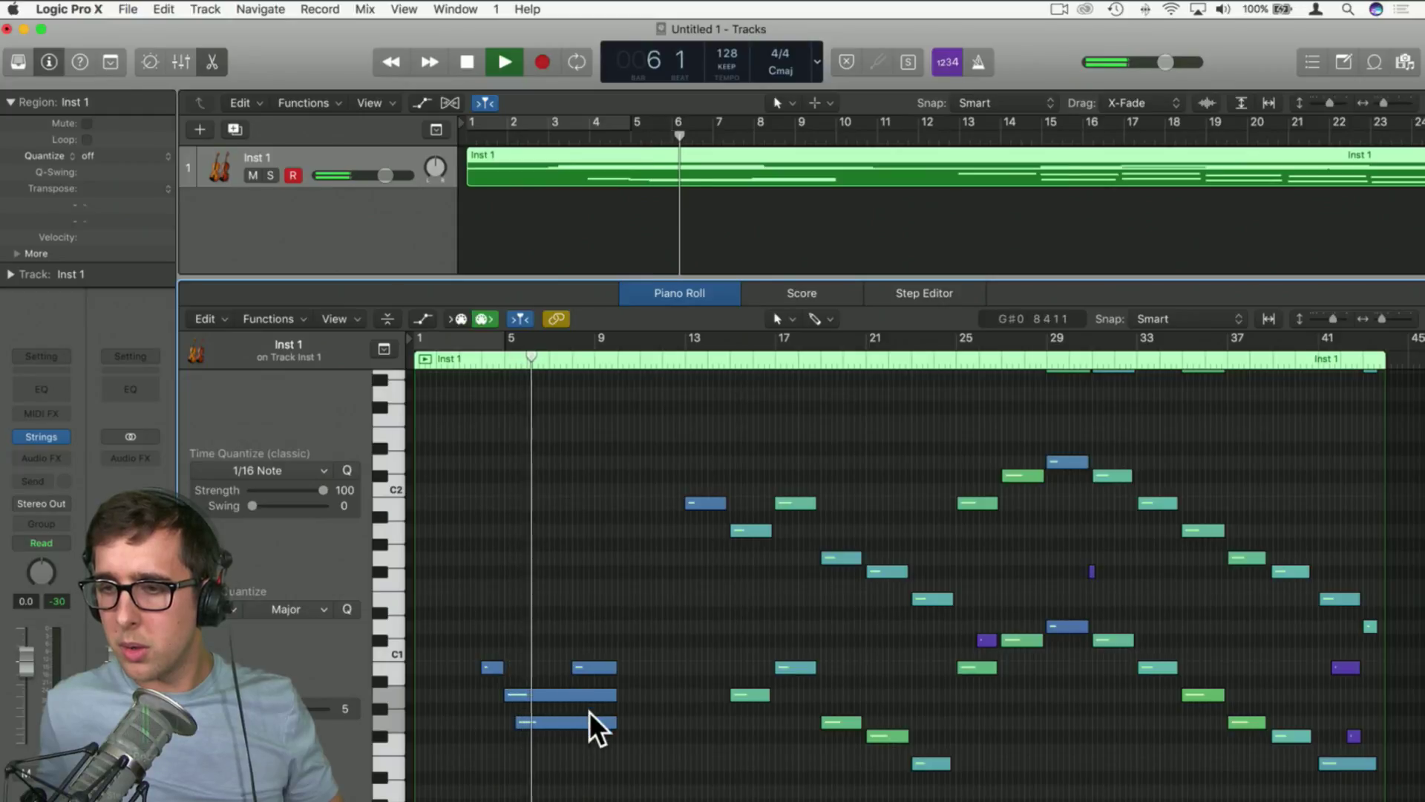
{"action": "key", "text": "space"}
Shorten the G0 note to a length of 1 2 0 138 and extend the second B0 note's start back to 6 2 4 103
{"action": "left_click_drag", "start_coordinate": [616, 723], "coordinate": [548, 724]}
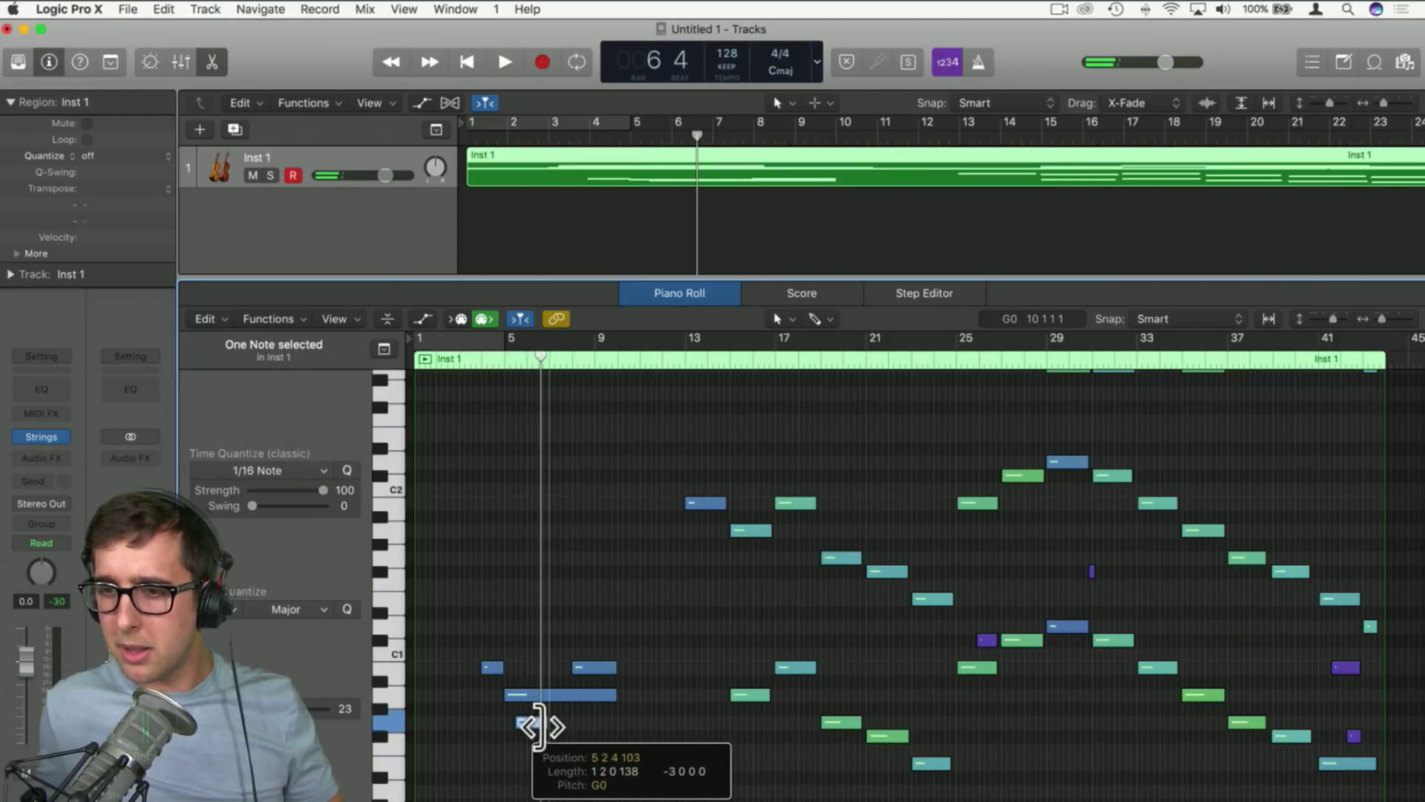
{"action": "mouse_move", "coordinate": [599, 667]}
{"action": "left_mouse_down"}
{"action": "mouse_move", "coordinate": [561, 668]}
{"action": "mouse_move", "coordinate": [620, 665]}
{"action": "left_mouse_up"}
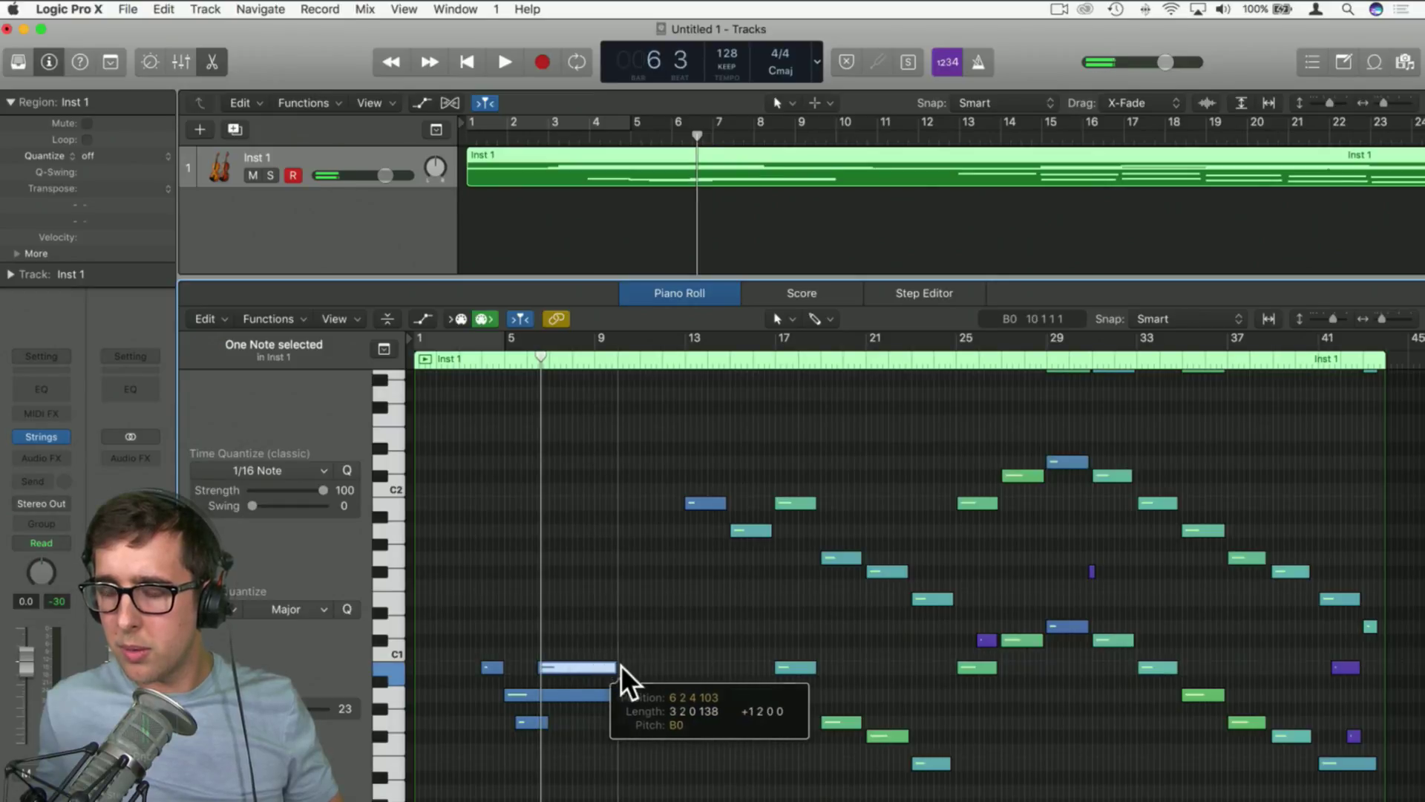
Play the introduction from bar 1 into bar 17, following the notes where the recorded part enters, and stop
{"action": "scroll", "coordinate": [621, 665], "scroll_direction": "up", "scroll_amount": 8}
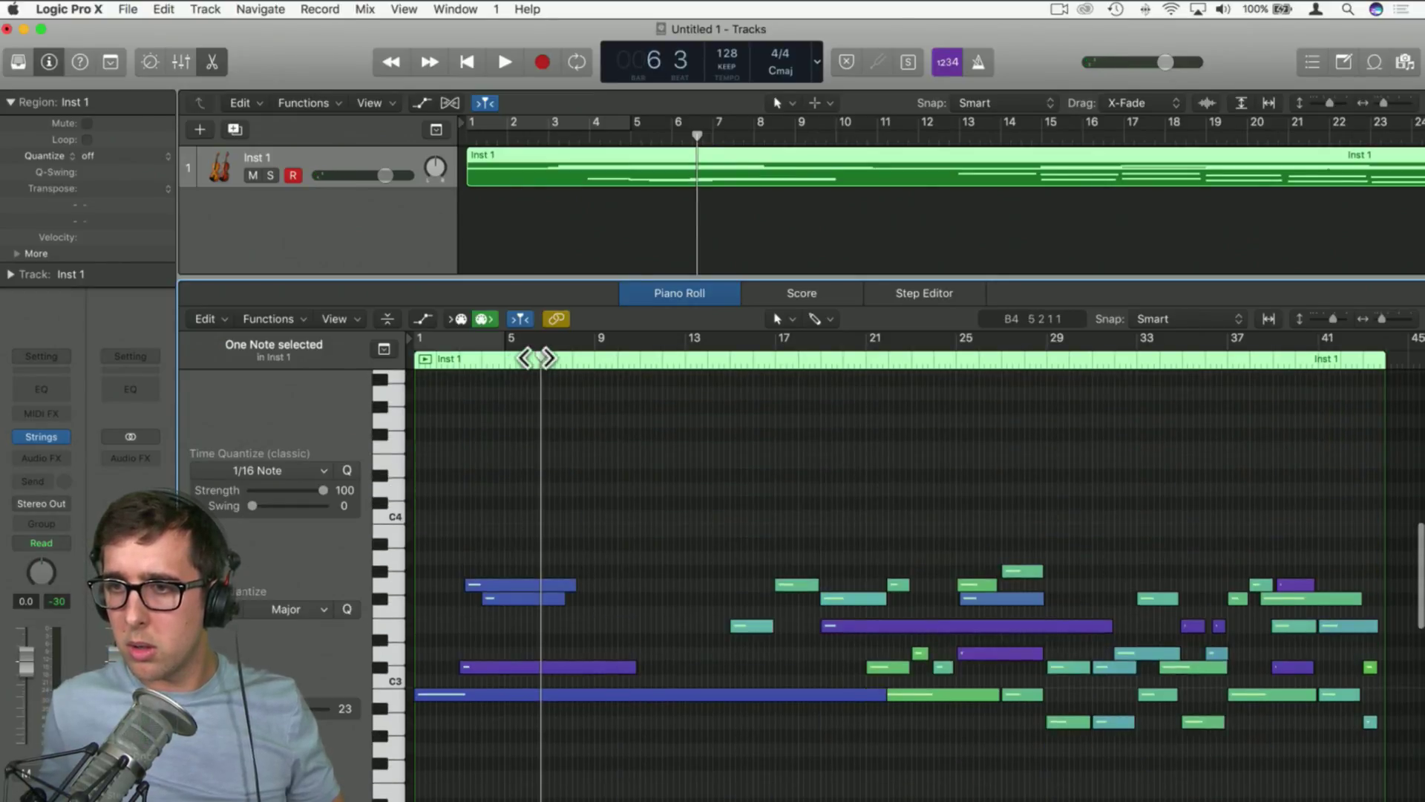
{"action": "left_click_drag", "start_coordinate": [536, 359], "coordinate": [527, 358]}
{"action": "left_click", "coordinate": [425, 354]}
{"action": "key", "text": "Return"}
{"action": "key", "text": "space"}
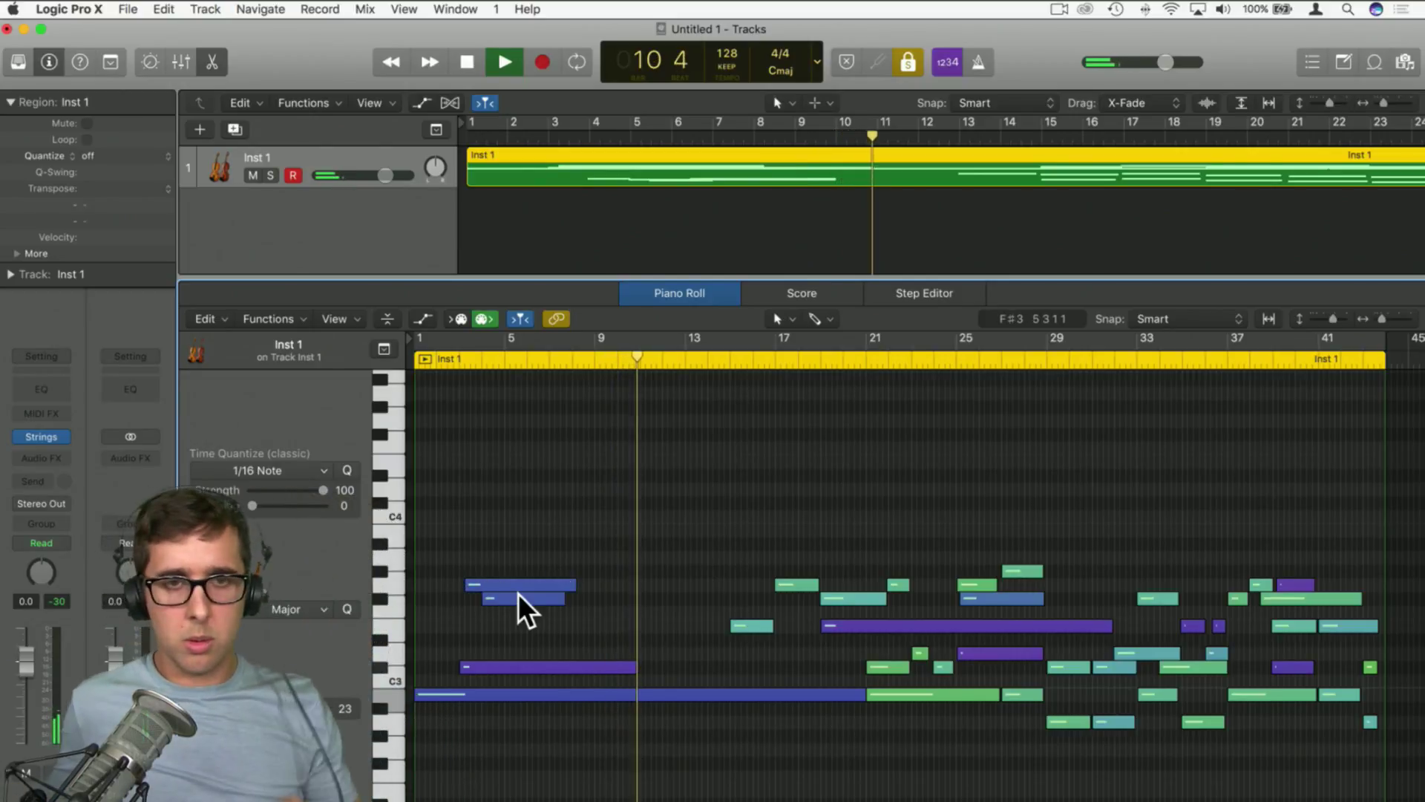
{"action": "mouse_move", "coordinate": [518, 593]}
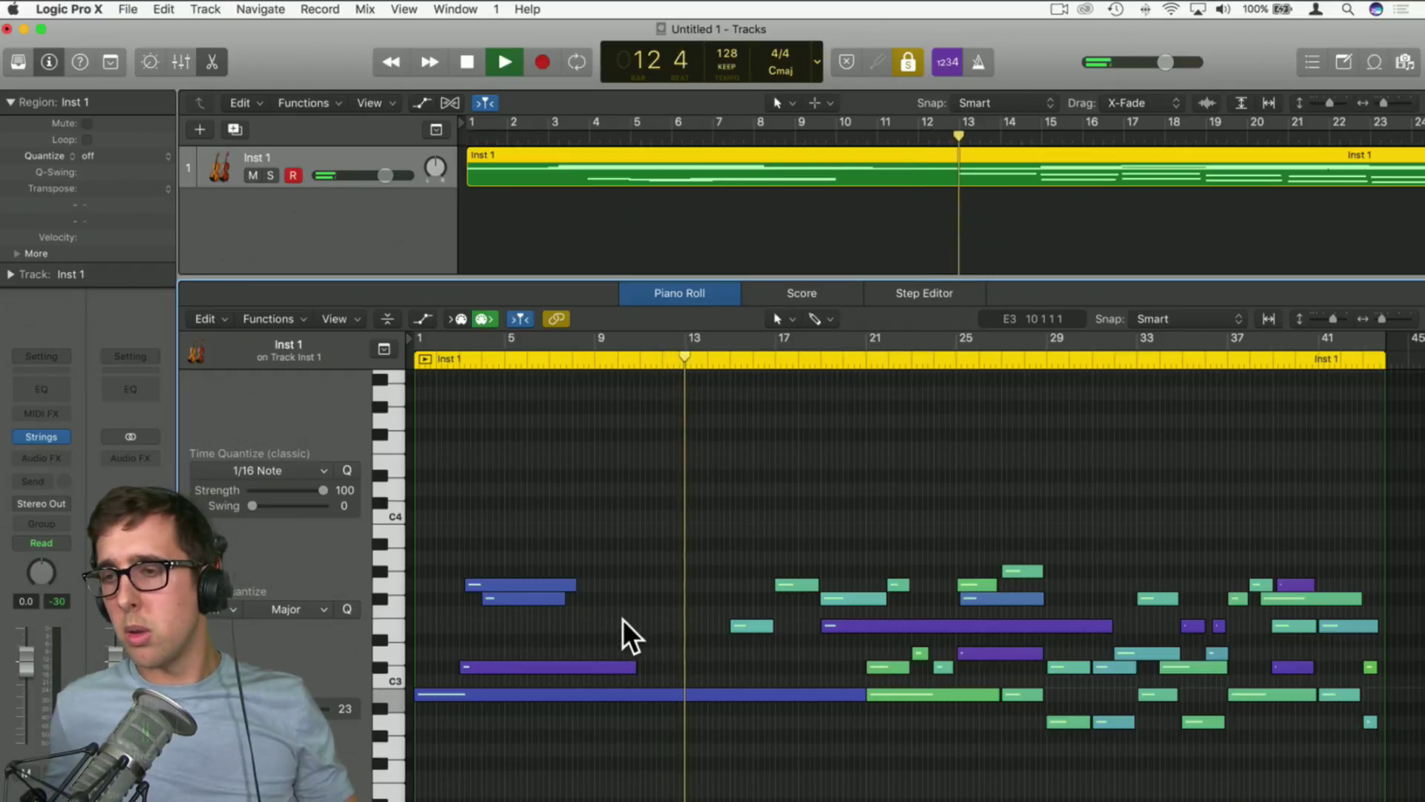
{"action": "scroll", "coordinate": [680, 622], "scroll_direction": "up", "scroll_amount": 3}
{"action": "scroll", "coordinate": [680, 622], "scroll_direction": "down", "scroll_amount": 8}
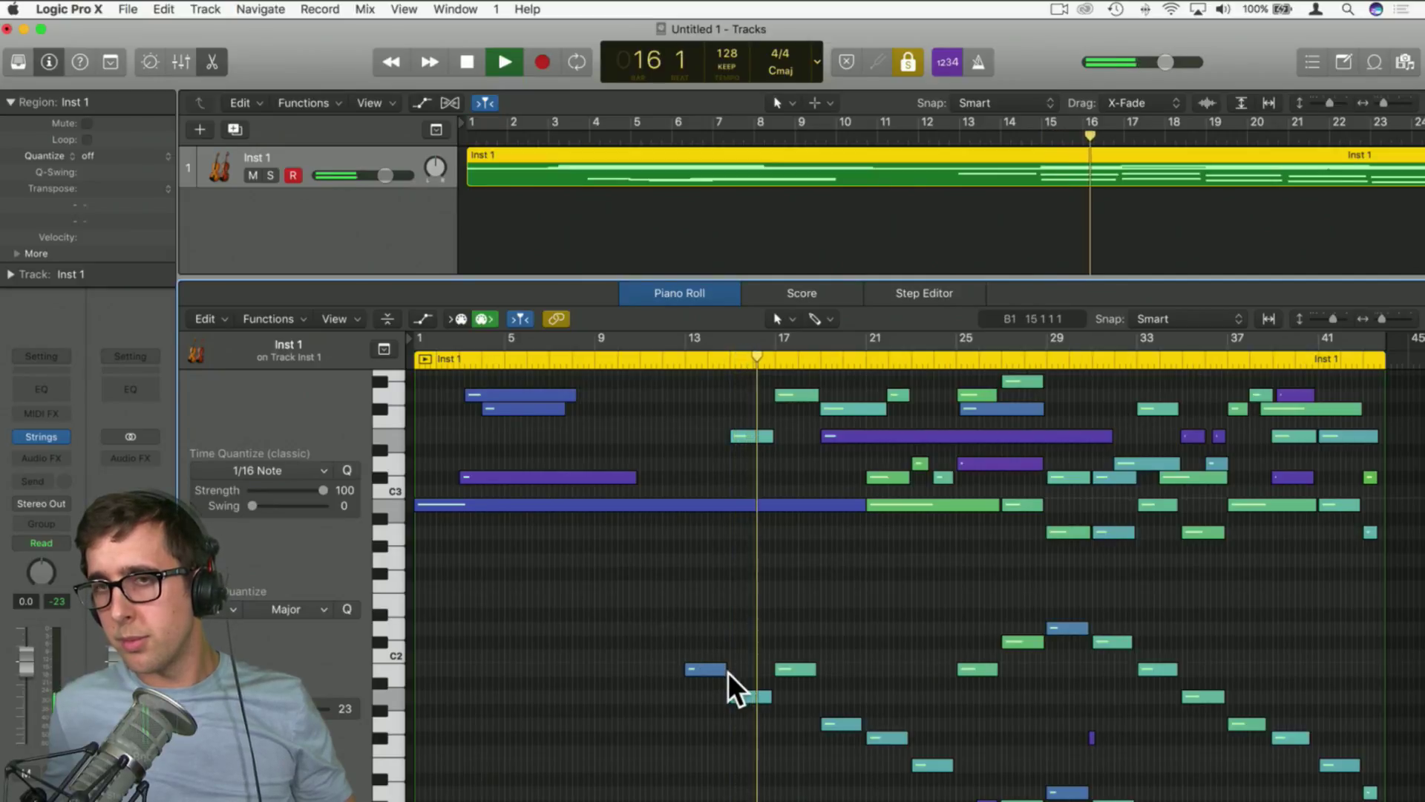
{"action": "scroll", "coordinate": [726, 668], "scroll_direction": "right", "scroll_amount": 2}
{"action": "scroll", "coordinate": [724, 665], "scroll_direction": "right", "scroll_amount": 3}
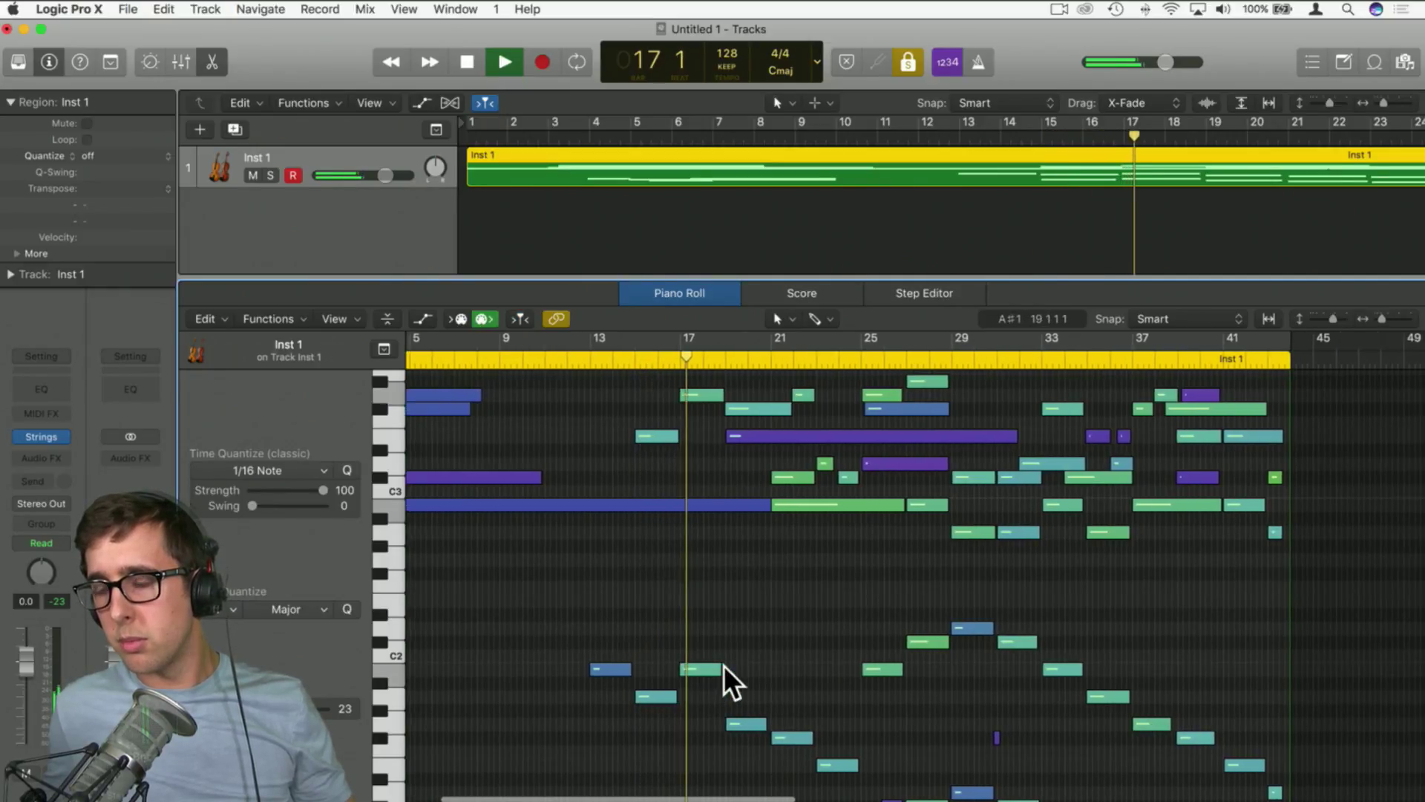
{"action": "key", "text": "space"}
Audition the E3 note at bar 15 and the B1 note at bar 13
{"action": "scroll", "coordinate": [710, 515], "scroll_direction": "up", "scroll_amount": 3}
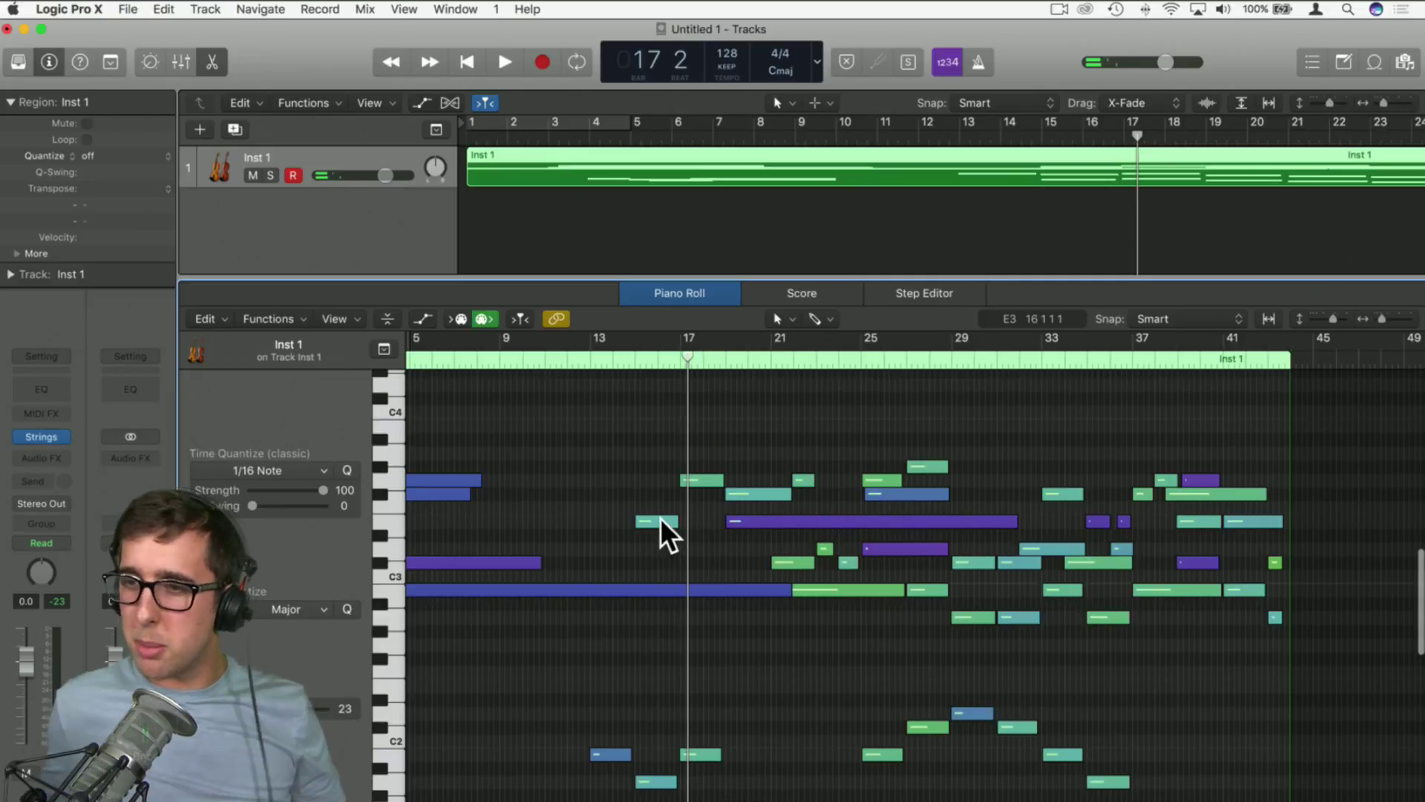
{"action": "left_click", "coordinate": [657, 520]}
{"action": "scroll", "coordinate": [647, 524], "scroll_direction": "down", "scroll_amount": 8}
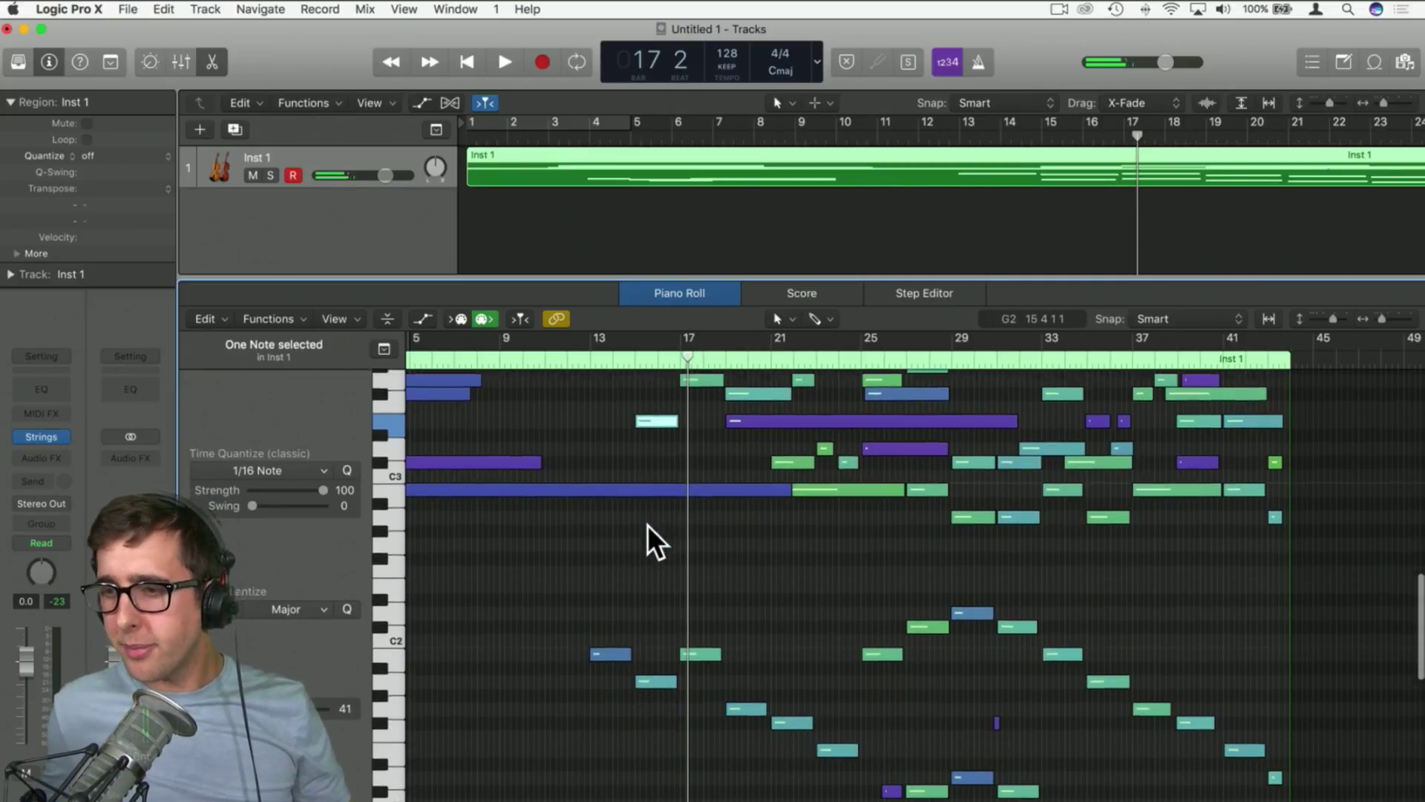
{"action": "scroll", "coordinate": [610, 513], "scroll_direction": "up", "scroll_amount": 3}
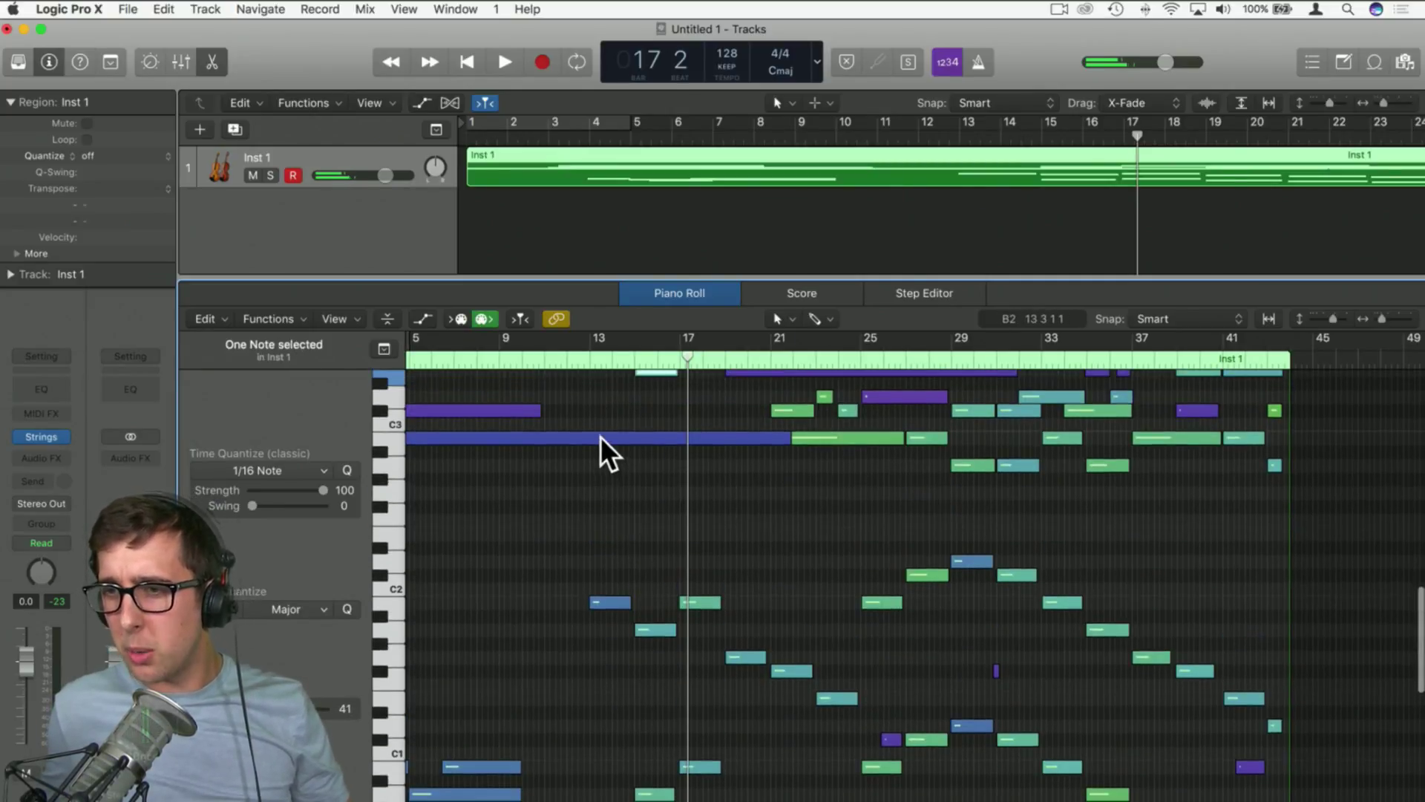
{"action": "left_click", "coordinate": [607, 601]}
{"action": "scroll", "coordinate": [607, 590], "scroll_direction": "up", "scroll_amount": 2}
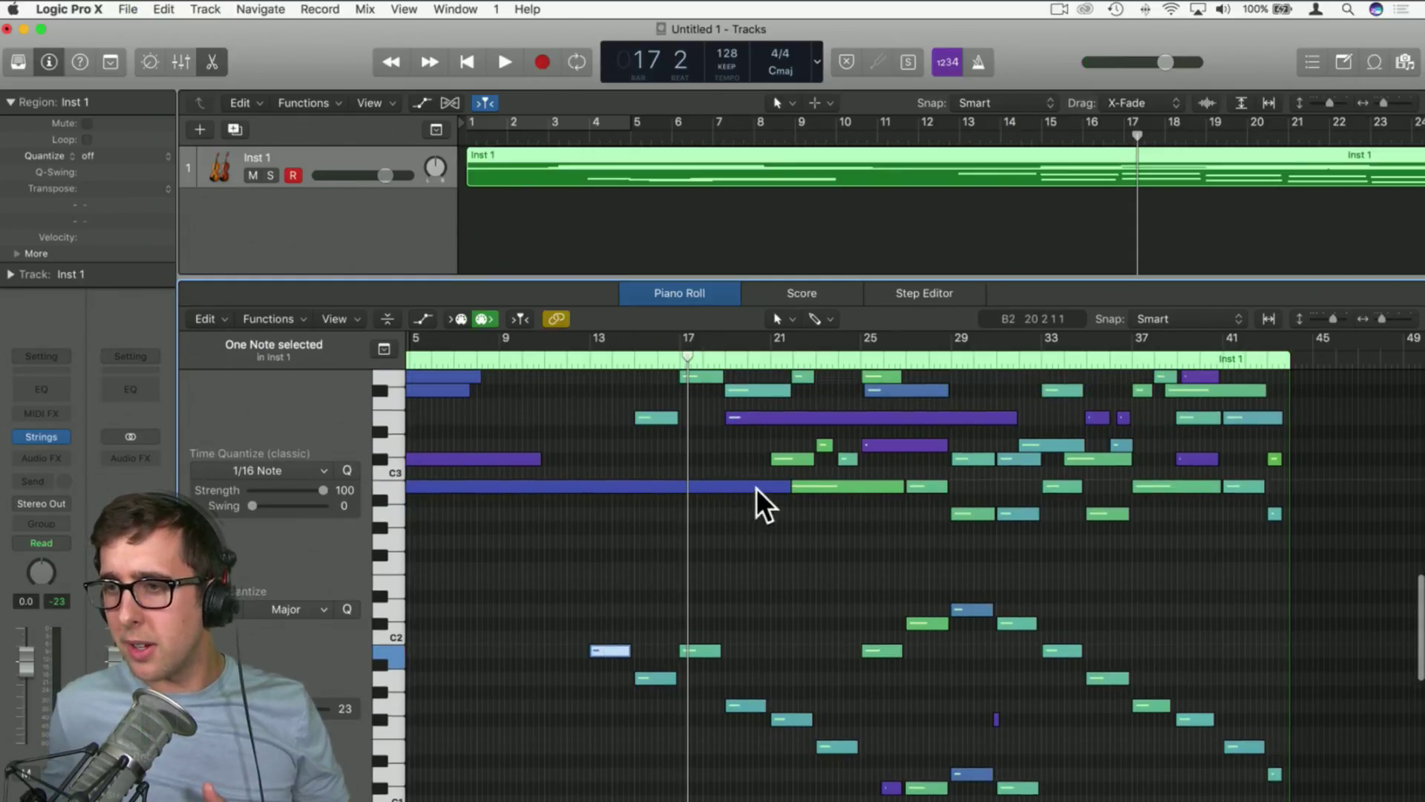
Shorten the long B2 note to about the end of the B1 note in bar 14
{"action": "left_click", "coordinate": [776, 487]}
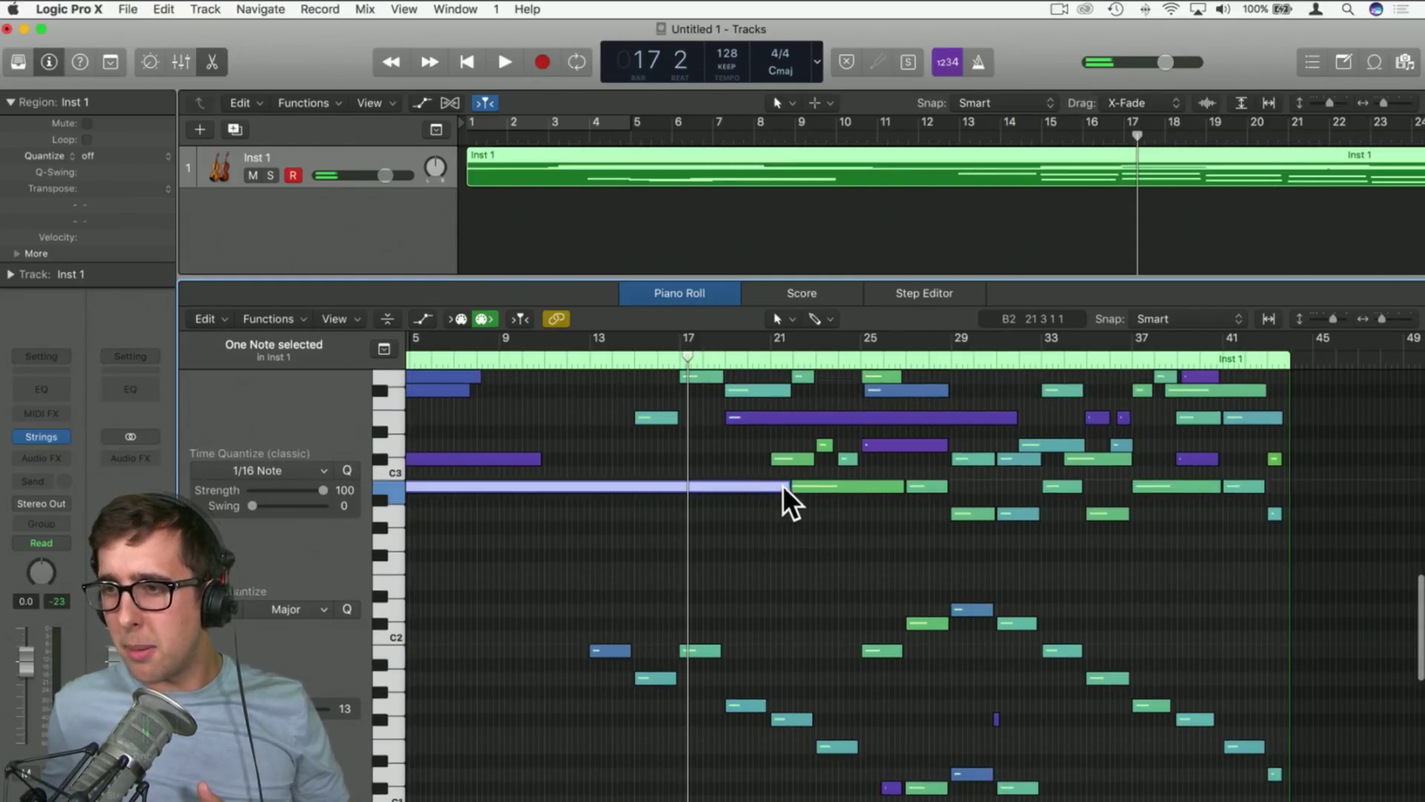
{"action": "left_click_drag", "start_coordinate": [783, 485], "coordinate": [630, 496]}
{"action": "left_click", "coordinate": [643, 567]}
Select all notes from bar 15 onward and move them 16 bars later, placing the first A0 note at 31 1 4 219
{"action": "scroll", "coordinate": [643, 590], "scroll_direction": "down", "scroll_amount": 5}
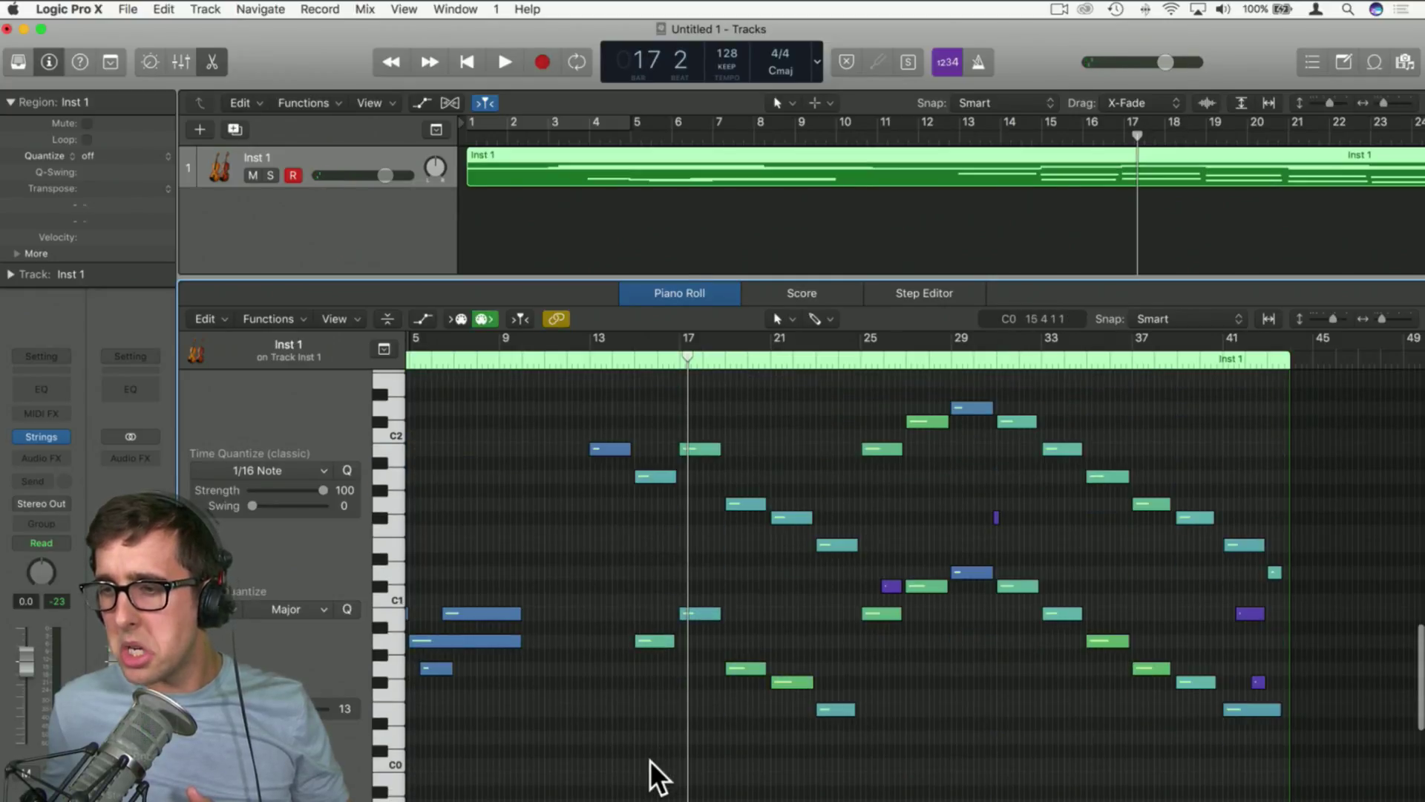
{"action": "left_click_drag", "start_coordinate": [649, 760], "coordinate": [1345, 351]}
{"action": "scroll", "coordinate": [683, 725], "scroll_direction": "down", "scroll_amount": 5}
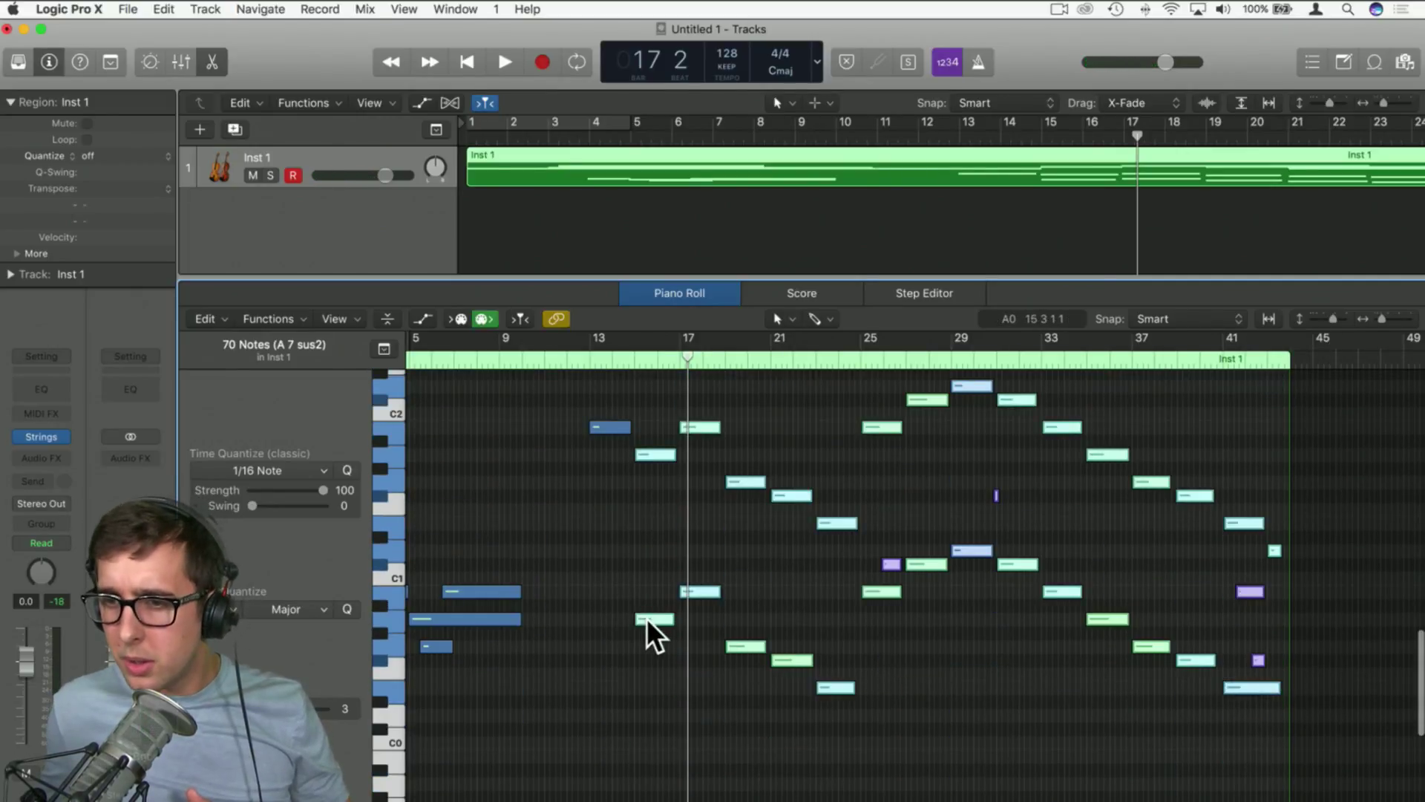
{"action": "left_click_drag", "start_coordinate": [647, 617], "coordinate": [1016, 615]}
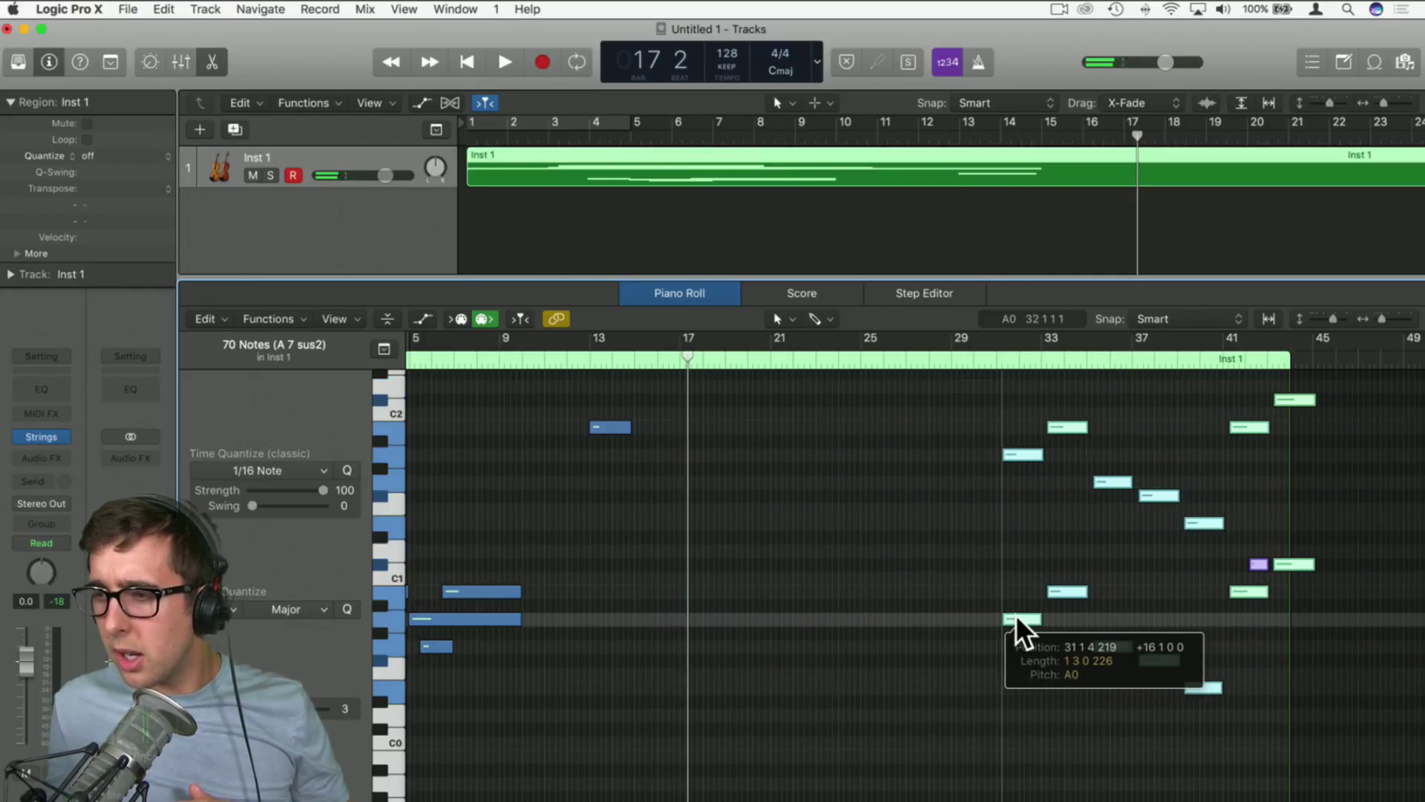
{"action": "left_click", "coordinate": [959, 649]}
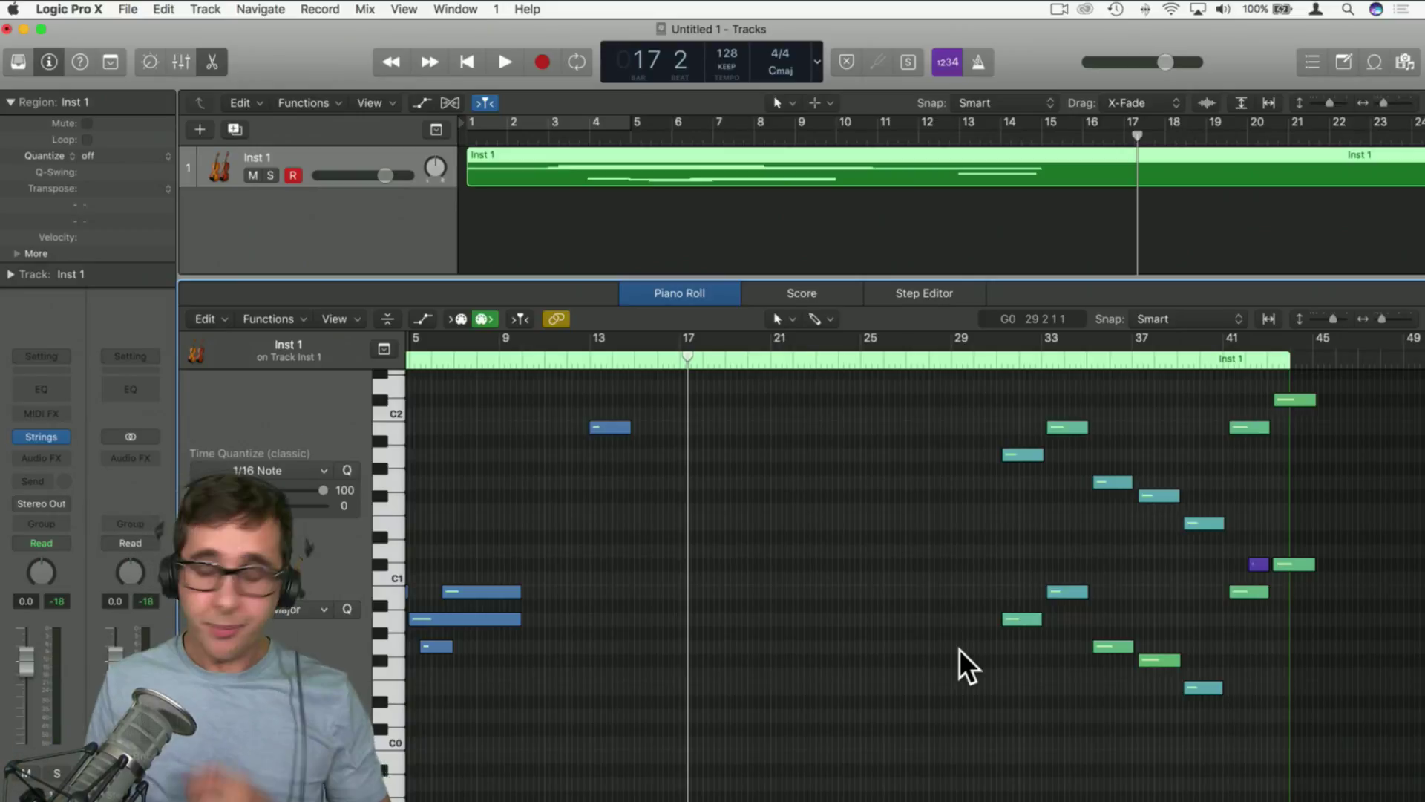
Extend the long B2 note and the B1 note at bar 13 to about the middle of bar 30
{"action": "scroll", "coordinate": [538, 474], "scroll_direction": "up", "scroll_amount": 8}
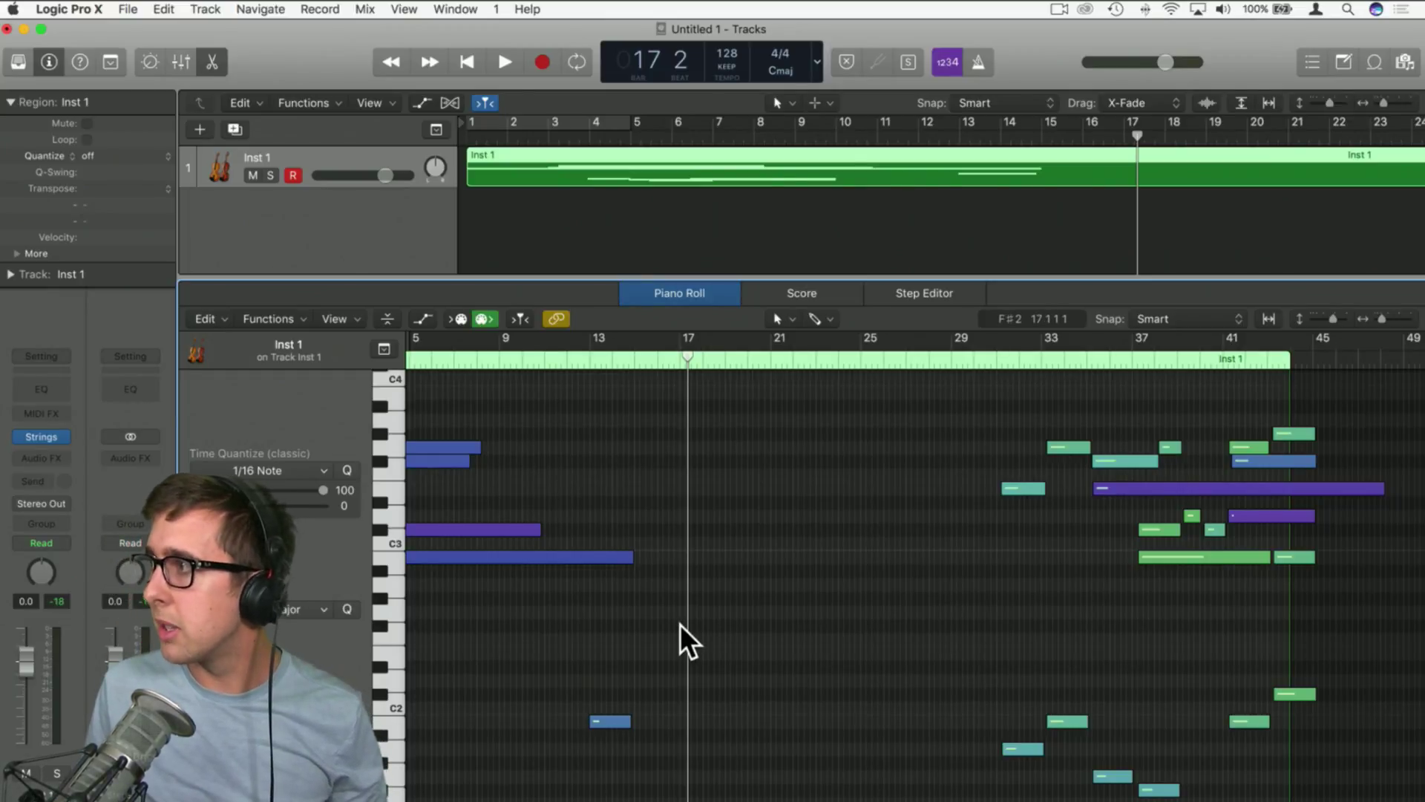
{"action": "scroll", "coordinate": [680, 625], "scroll_direction": "down", "scroll_amount": 5}
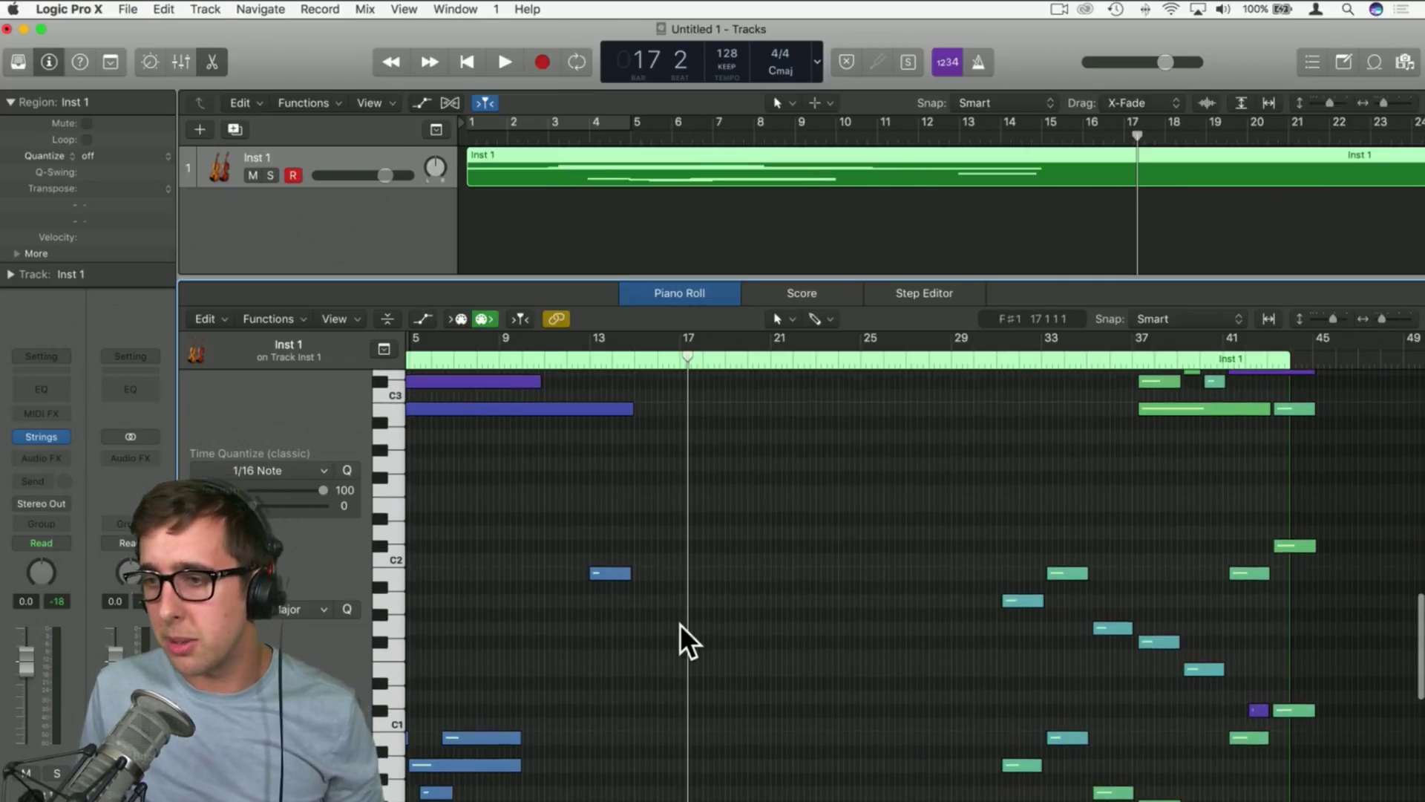
{"action": "scroll", "coordinate": [680, 625], "scroll_direction": "up", "scroll_amount": 4}
{"action": "scroll", "coordinate": [680, 623], "scroll_direction": "down", "scroll_amount": 3}
{"action": "scroll", "coordinate": [646, 639], "scroll_direction": "up", "scroll_amount": 1}
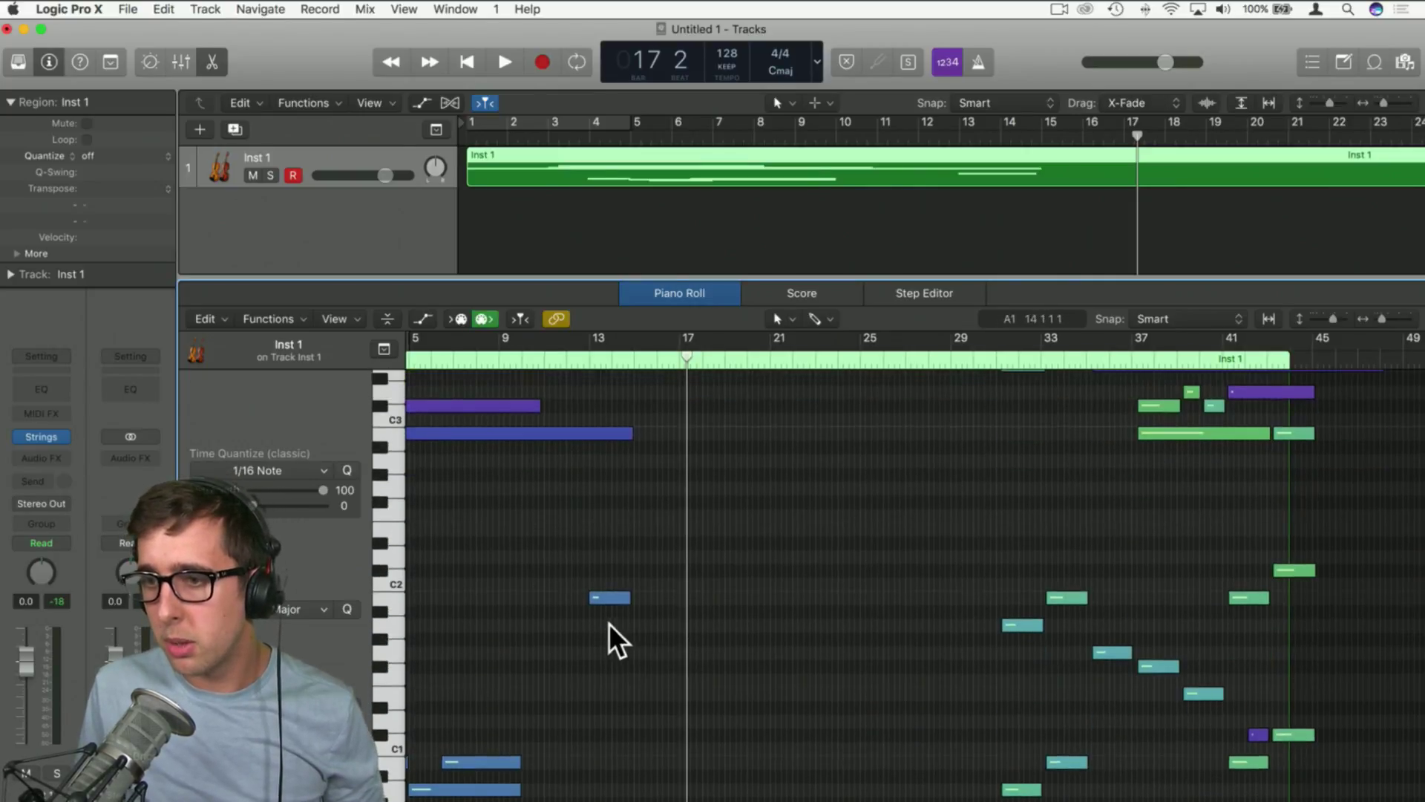
{"action": "left_click_drag", "start_coordinate": [609, 622], "coordinate": [989, 461]}
{"action": "left_click", "coordinate": [853, 530]}
{"action": "scroll", "coordinate": [851, 518], "scroll_direction": "up", "scroll_amount": 3}
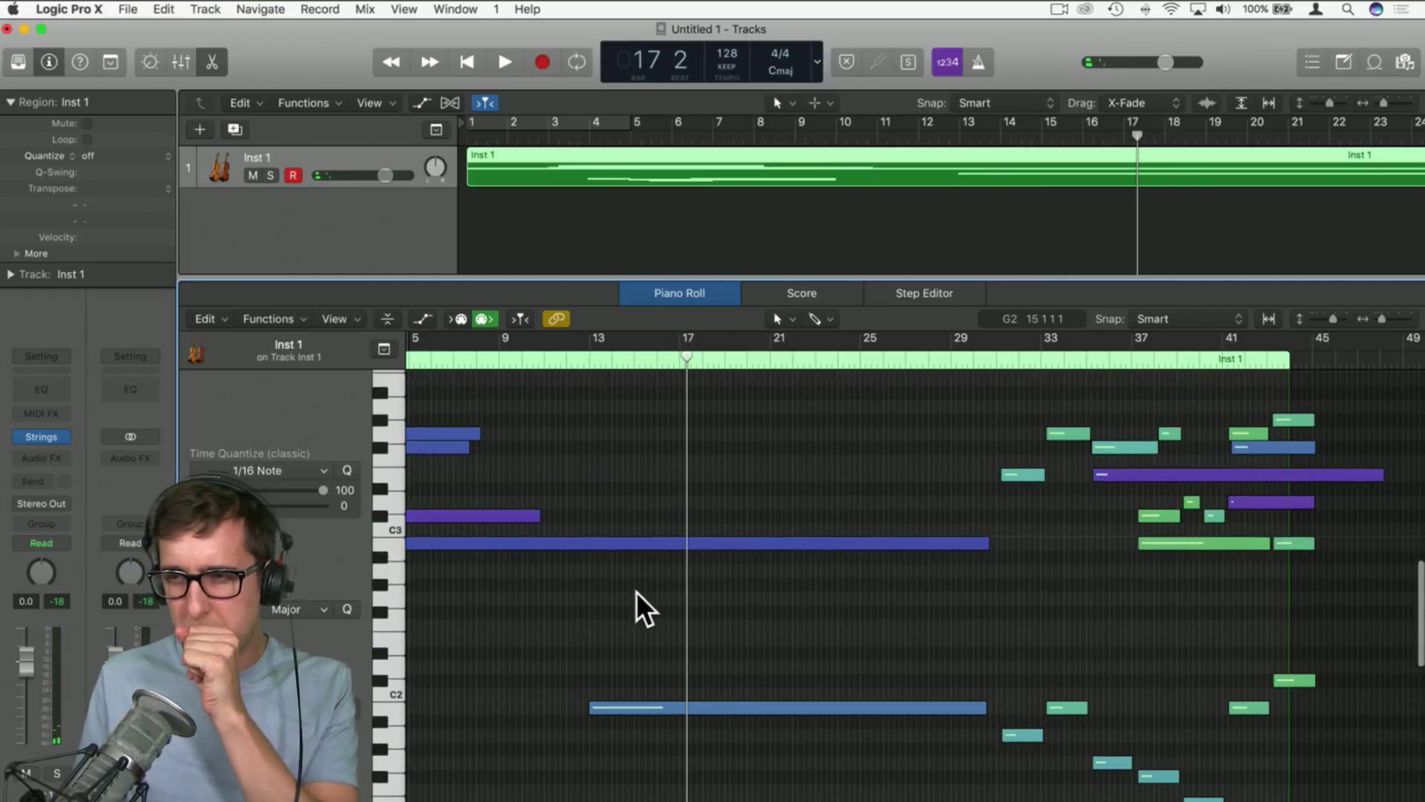
{"action": "scroll", "coordinate": [636, 591], "scroll_direction": "up", "scroll_amount": 2}
{"action": "scroll", "coordinate": [638, 594], "scroll_direction": "up", "scroll_amount": 1}
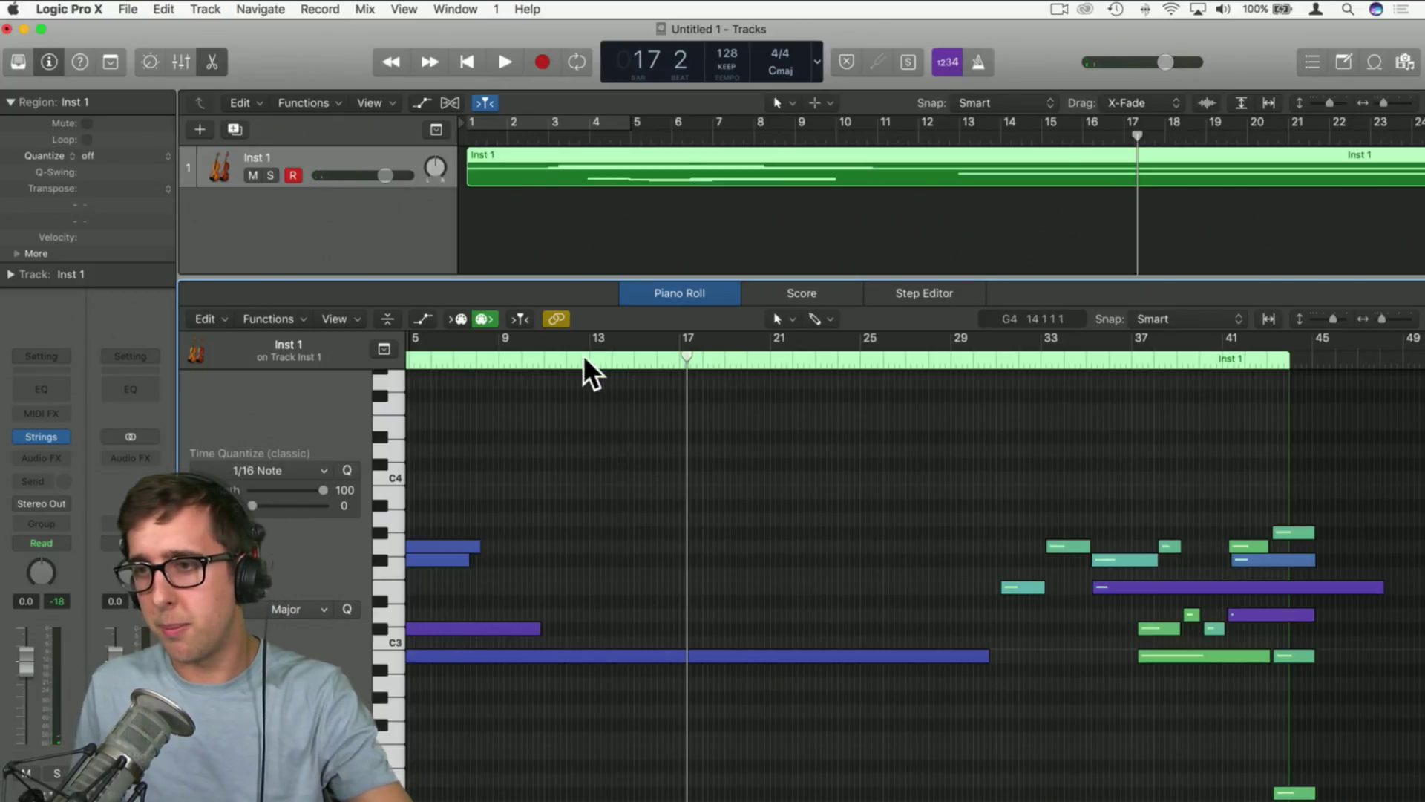
Try recording a new take on the Inst 1 track from about bar 51, and delete the recorded region
{"action": "left_click_drag", "start_coordinate": [1388, 105], "coordinate": [1358, 105]}
{"action": "left_click", "coordinate": [1126, 139]}
{"action": "key", "text": "r"}
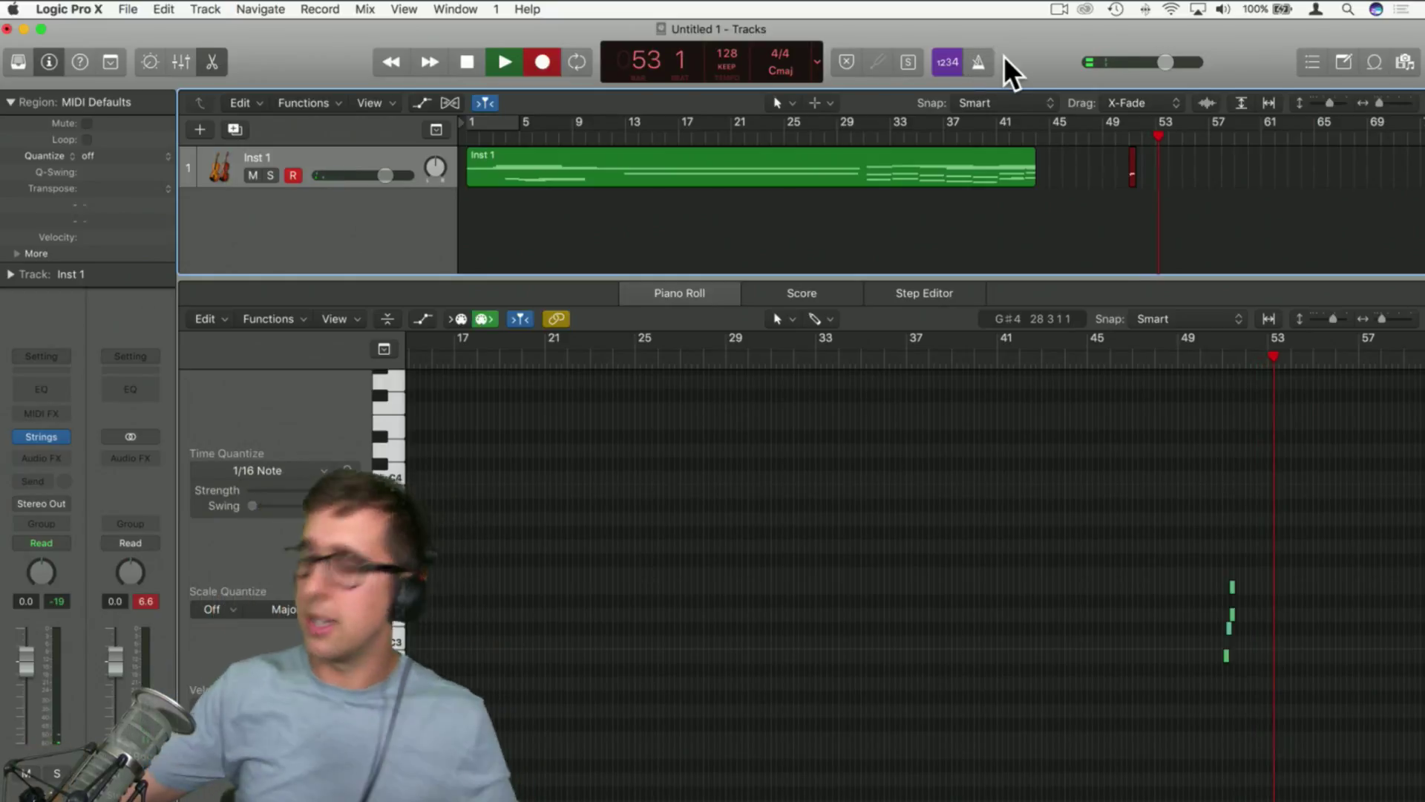
{"action": "key", "text": "space"}
{"action": "left_click", "coordinate": [1135, 169]}
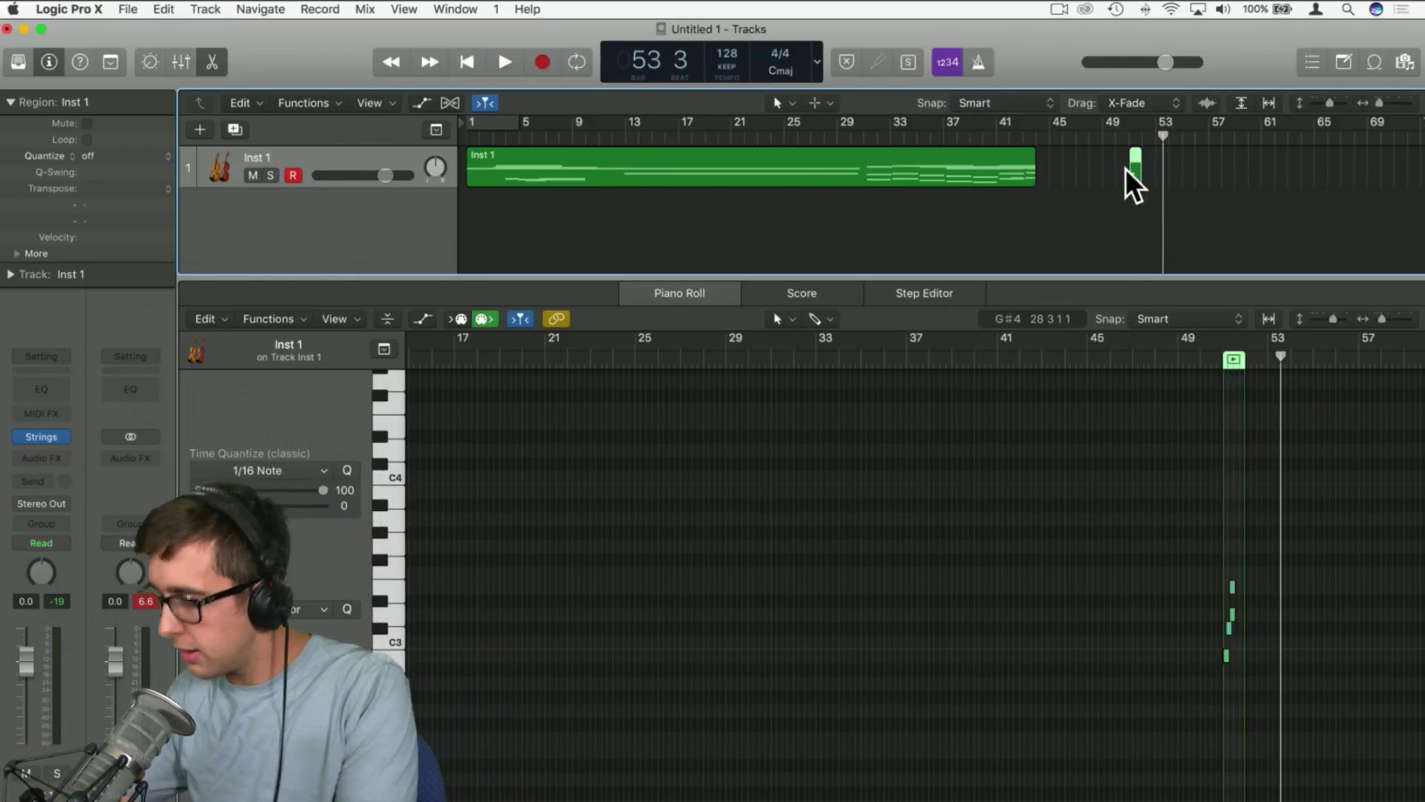
{"action": "key", "text": "Delete"}
Turn on the metronome and record a new take on the Inst 1 track from bar 50 to about bar 57
{"action": "left_click", "coordinate": [978, 61]}
{"action": "left_click", "coordinate": [1111, 140]}
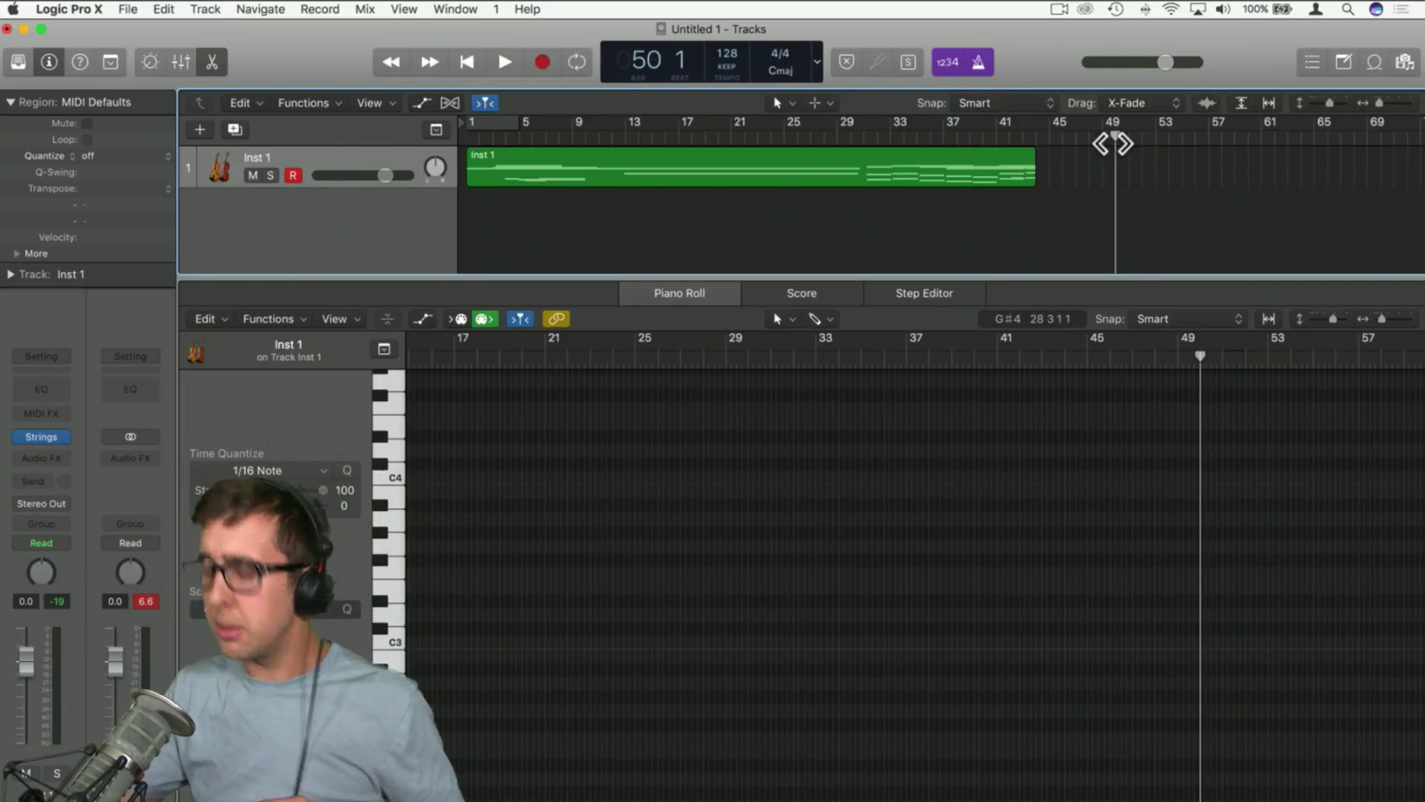
{"action": "key", "text": "r"}
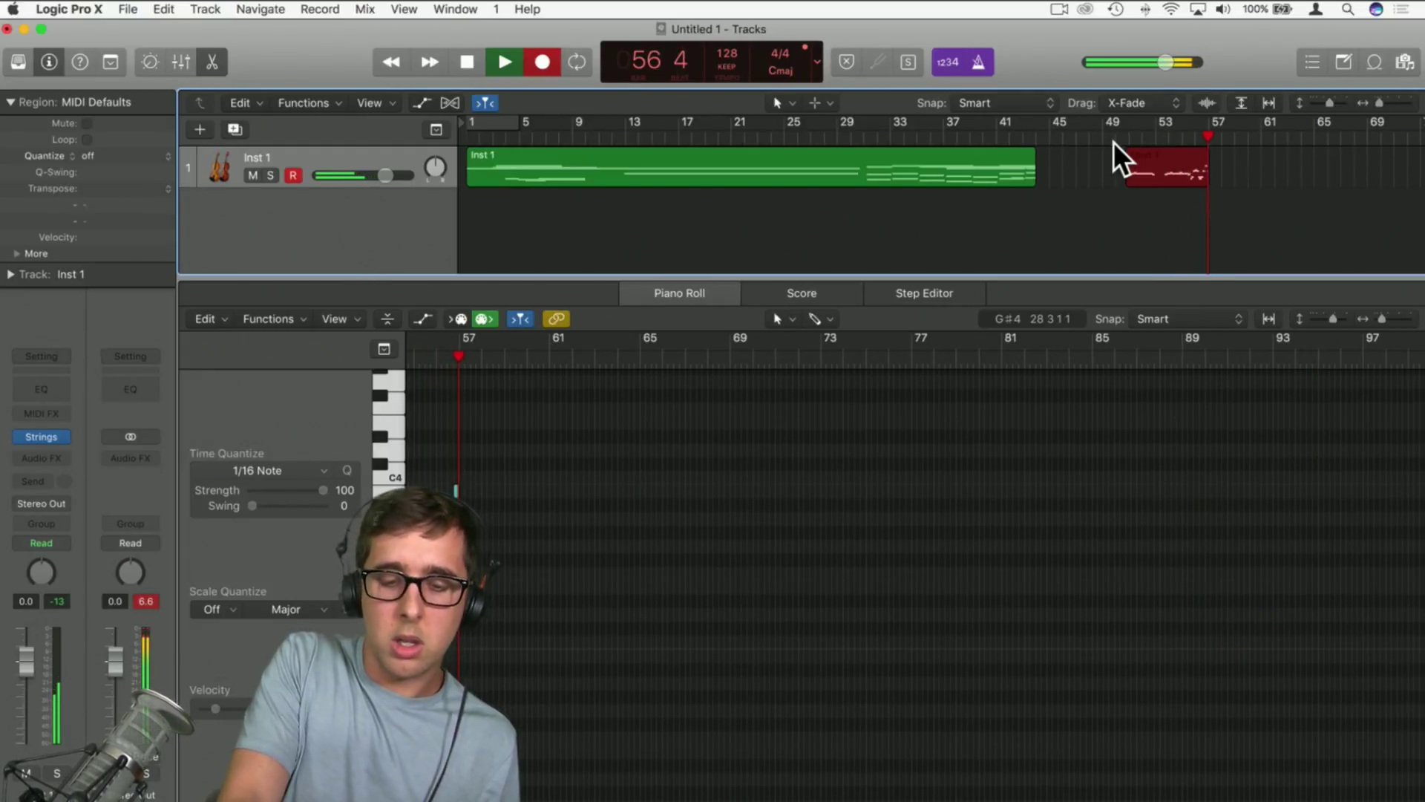
{"action": "key", "text": "space"}
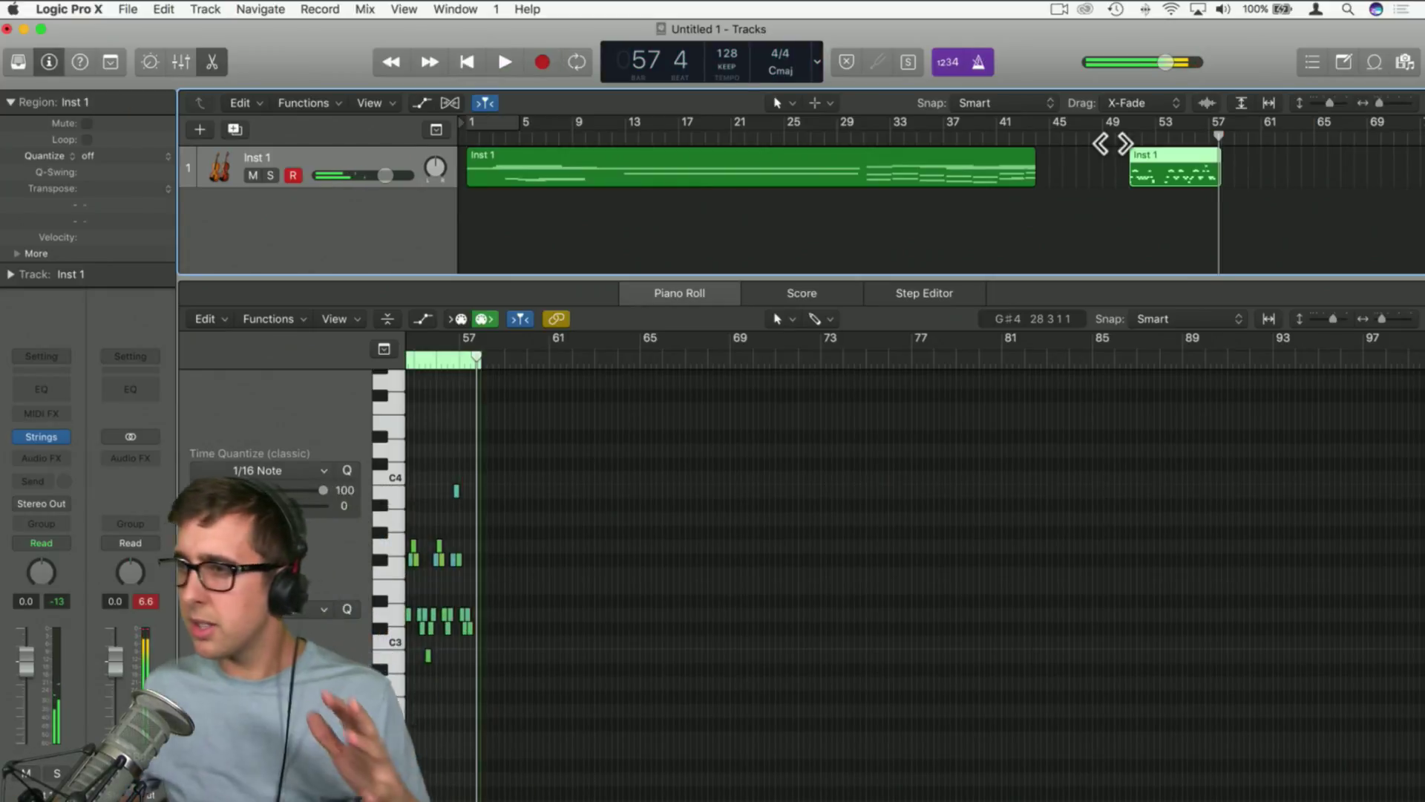
Open the newly recorded take in the Piano Roll and extend its region's start back to bar 50
{"action": "double_click", "coordinate": [1160, 157]}
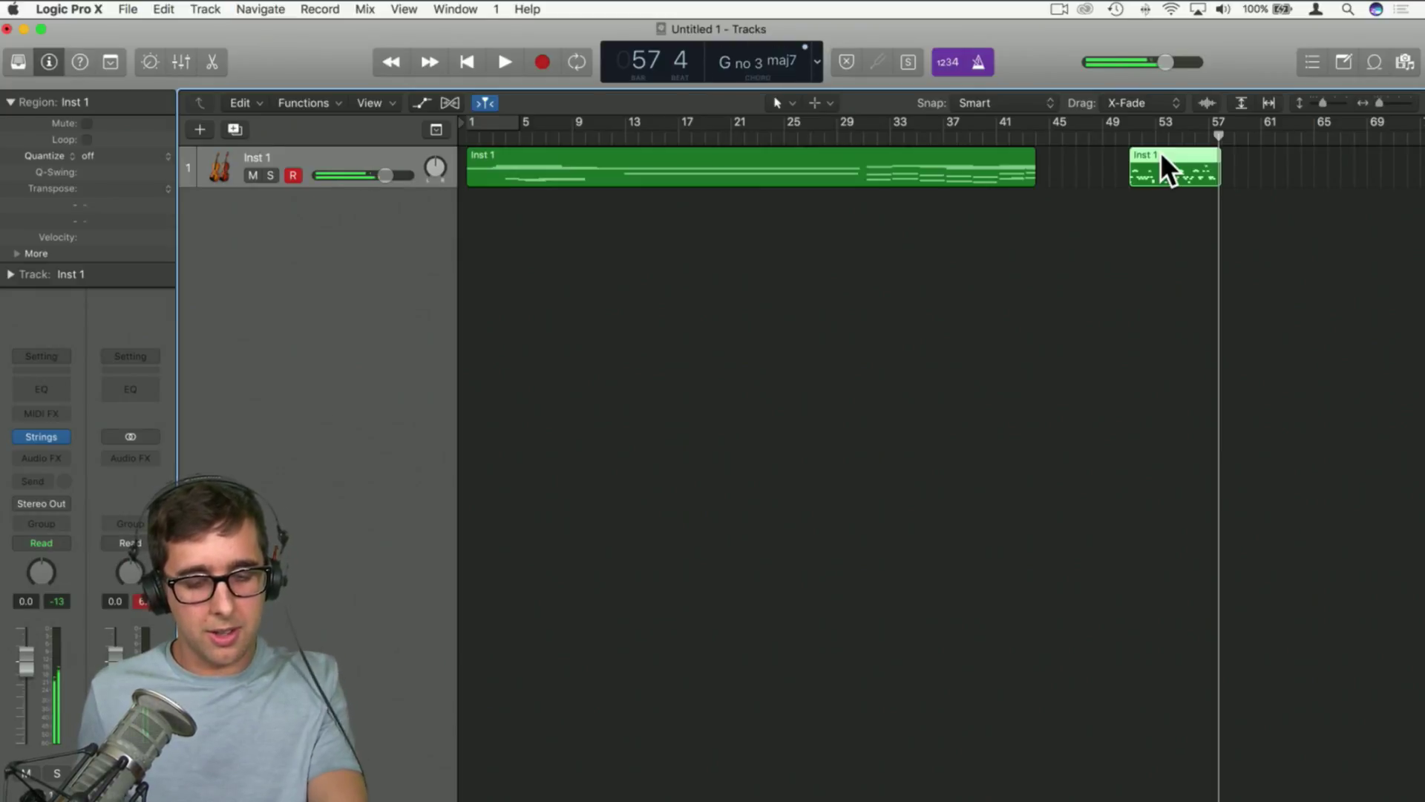
{"action": "double_click", "coordinate": [1163, 160]}
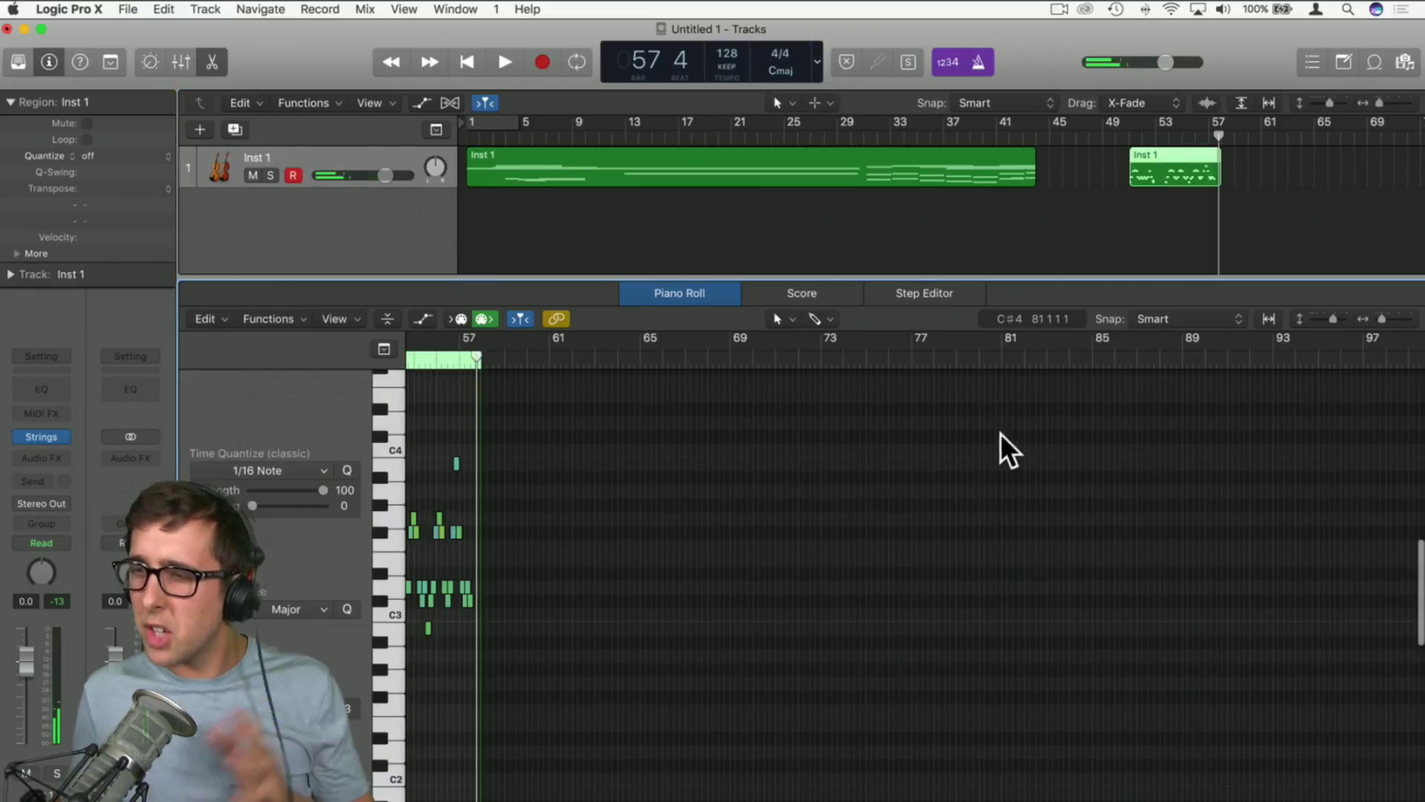
{"action": "scroll", "coordinate": [535, 532], "scroll_direction": "left", "scroll_amount": 5}
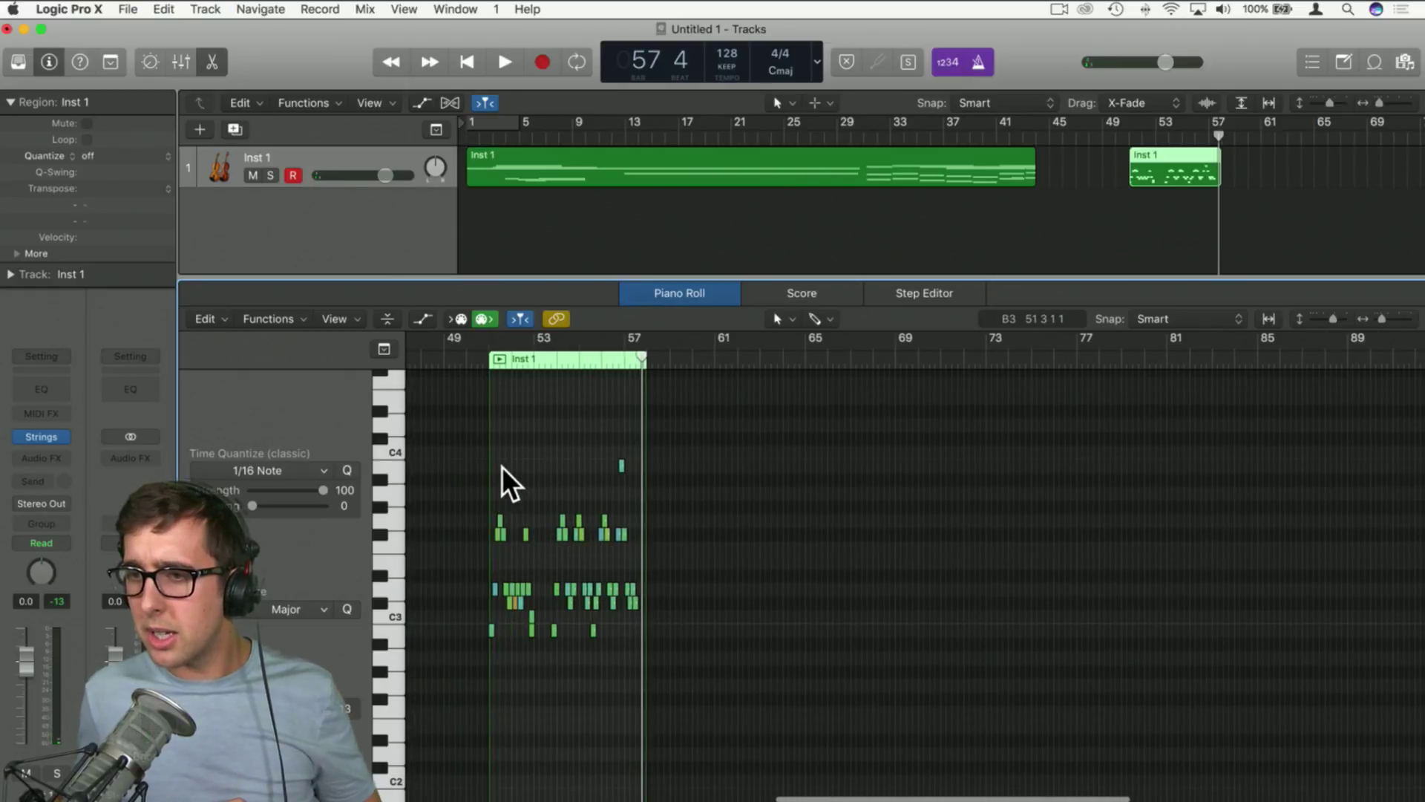
{"action": "left_click_drag", "start_coordinate": [508, 461], "coordinate": [475, 526]}
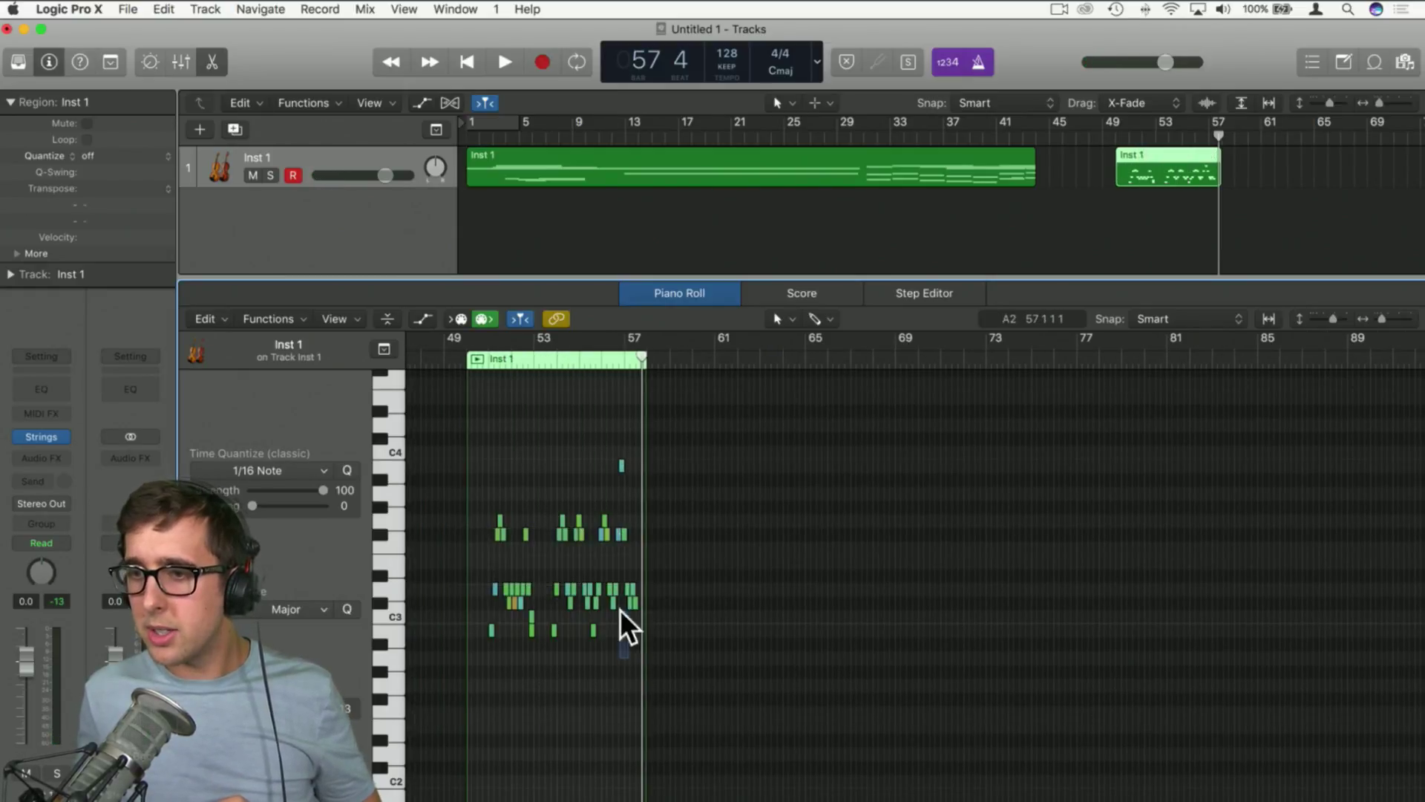
{"action": "left_click_drag", "start_coordinate": [629, 658], "coordinate": [494, 372]}
{"action": "left_click_drag", "start_coordinate": [482, 426], "coordinate": [661, 705]}
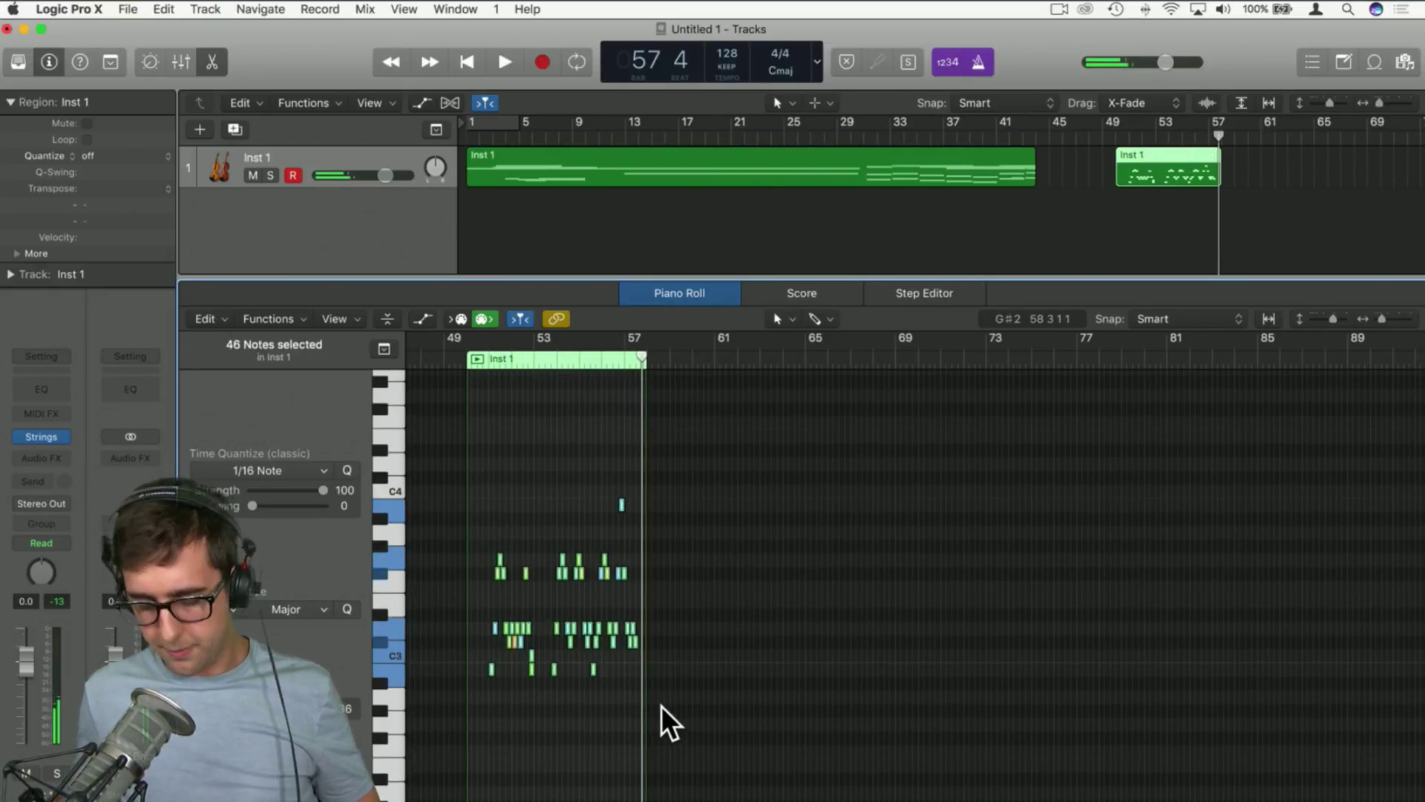
{"action": "key", "text": "super+q"}
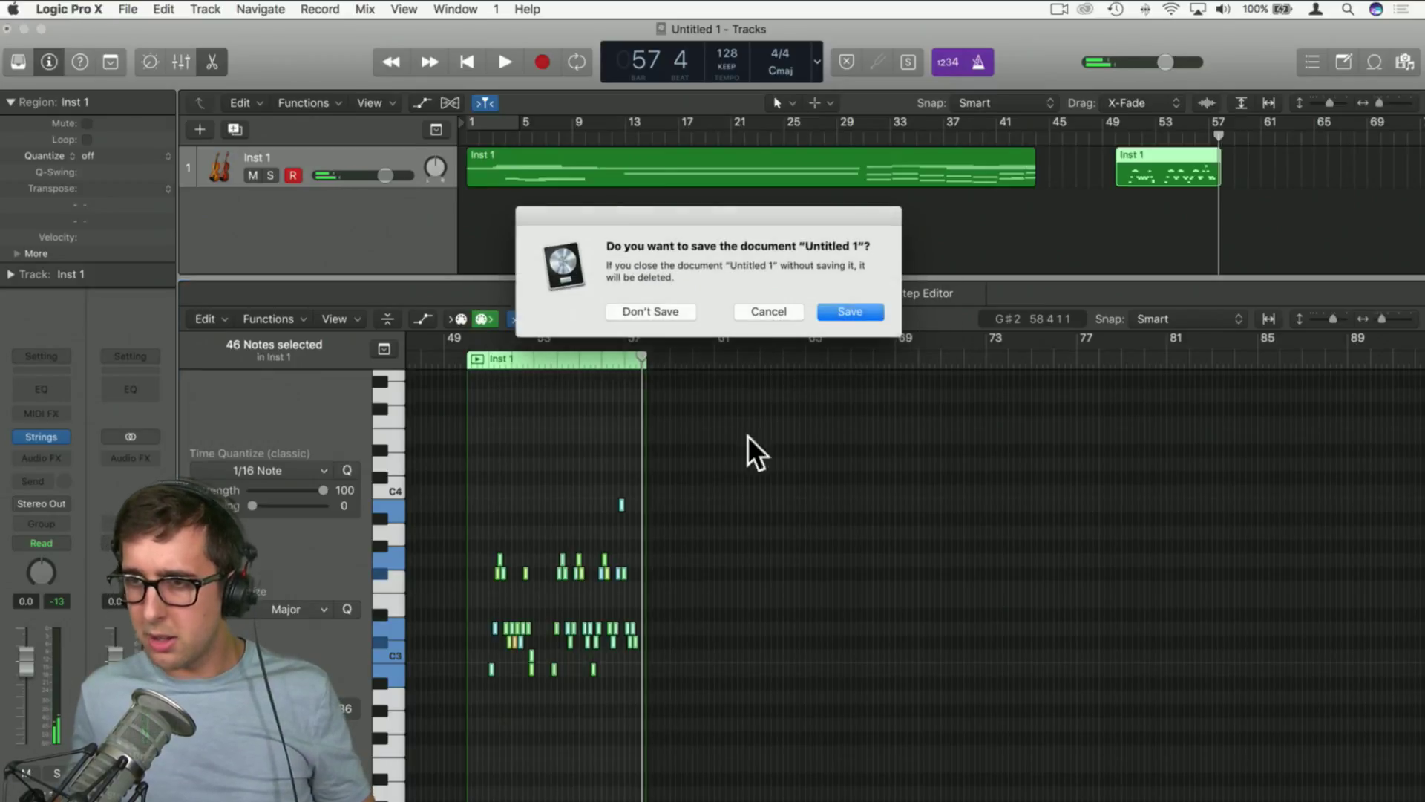
{"action": "left_click", "coordinate": [767, 311]}
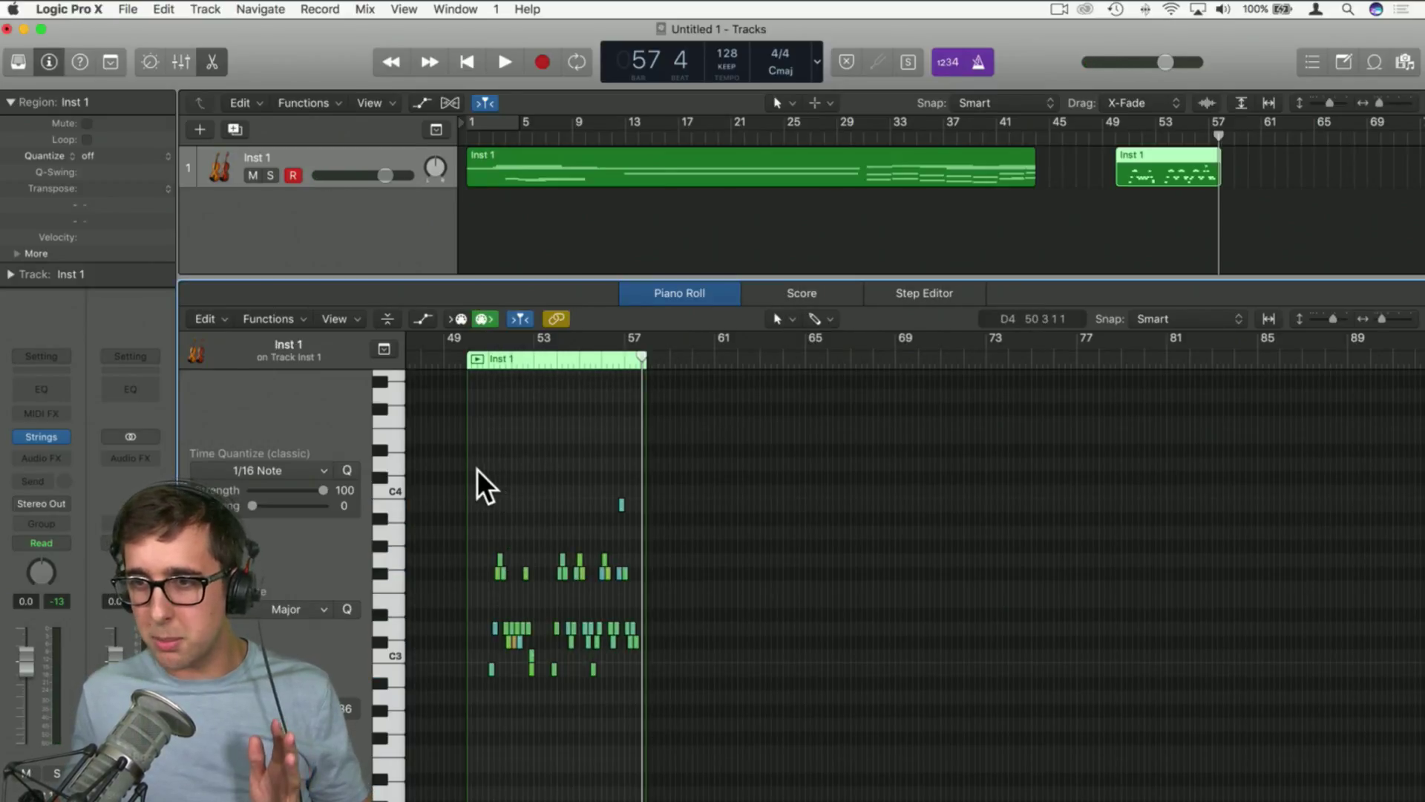
Save the song in the Music Theory folder under the name Project
{"action": "left_click_drag", "start_coordinate": [476, 469], "coordinate": [646, 702]}
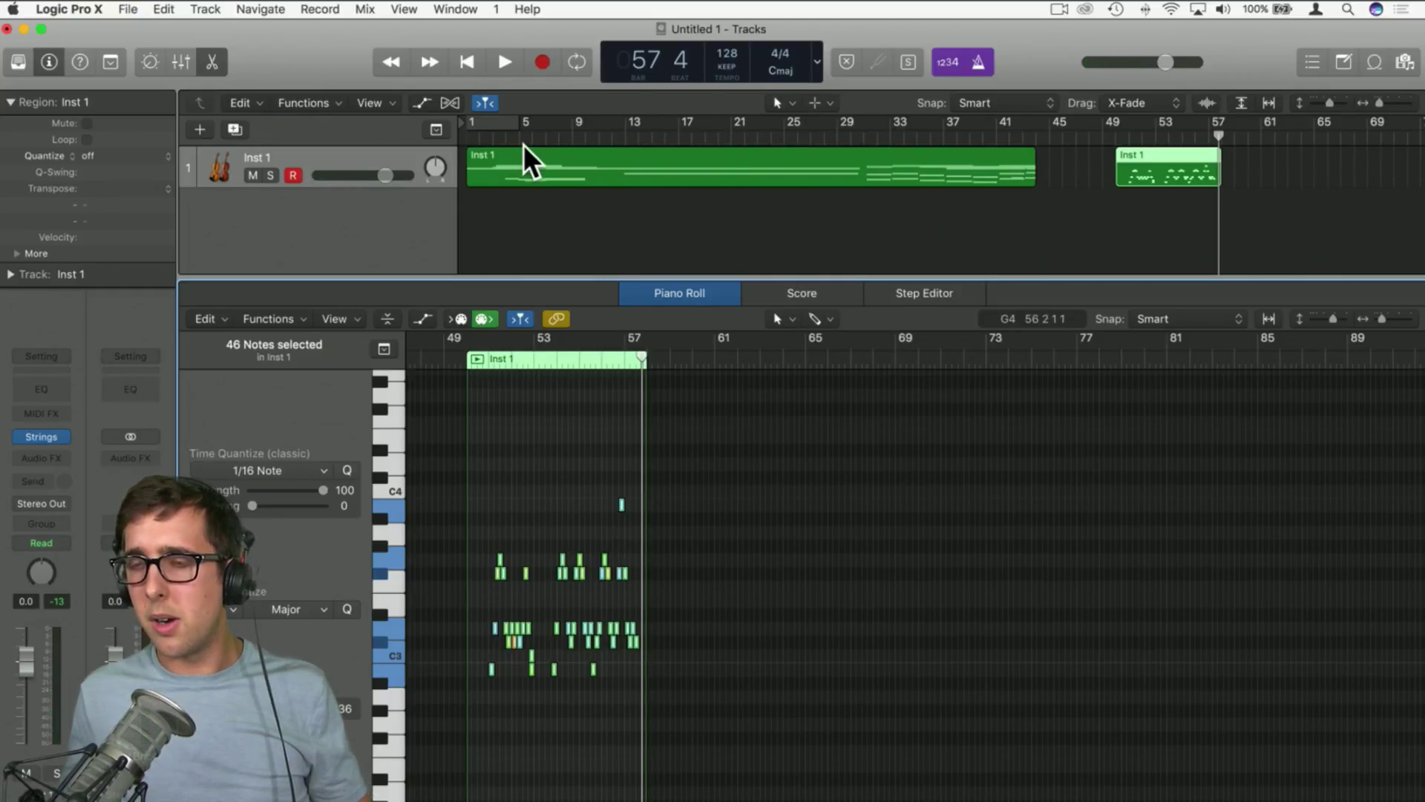
{"action": "key", "text": "super+s"}
{"action": "left_click_drag", "start_coordinate": [492, 30], "coordinate": [573, 687]}
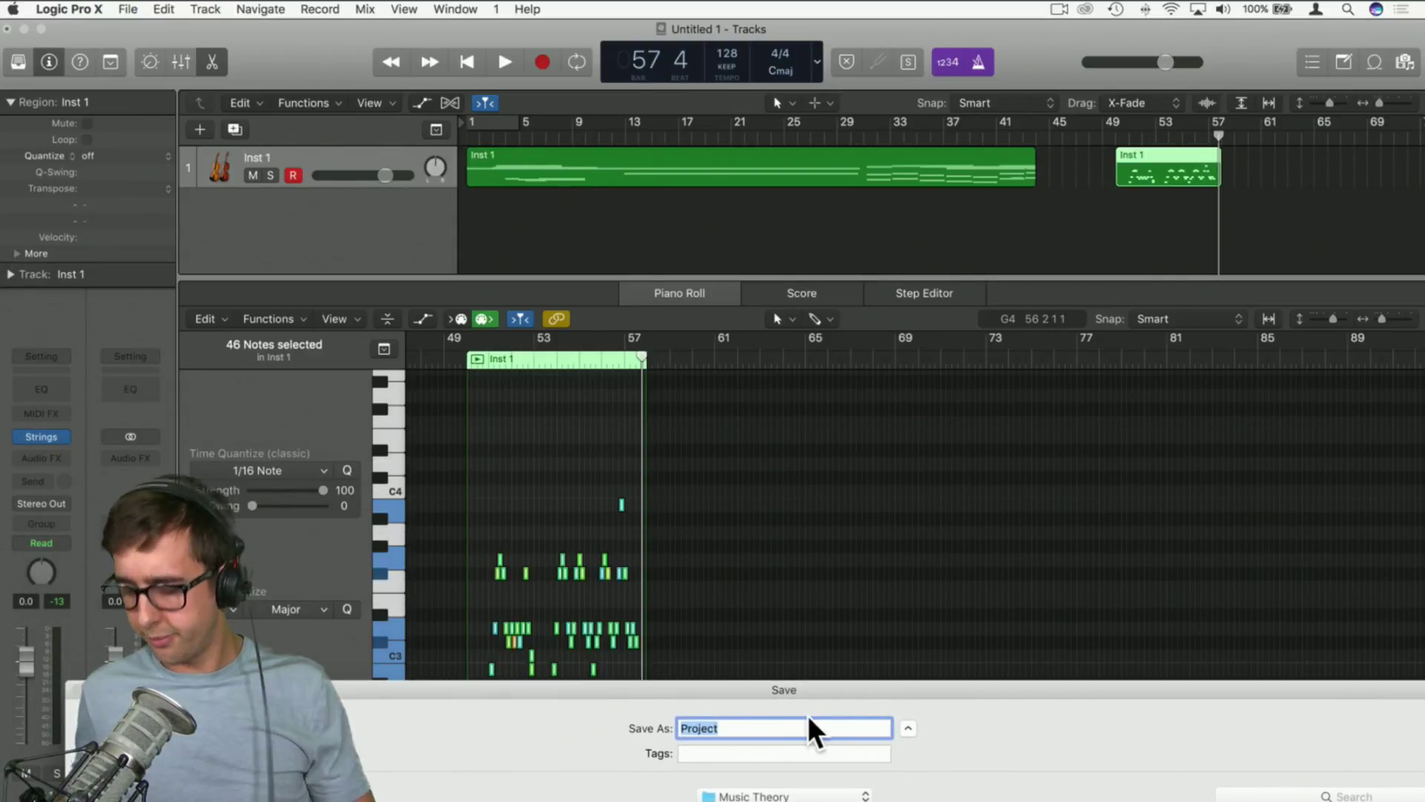
{"action": "key", "text": "Return"}
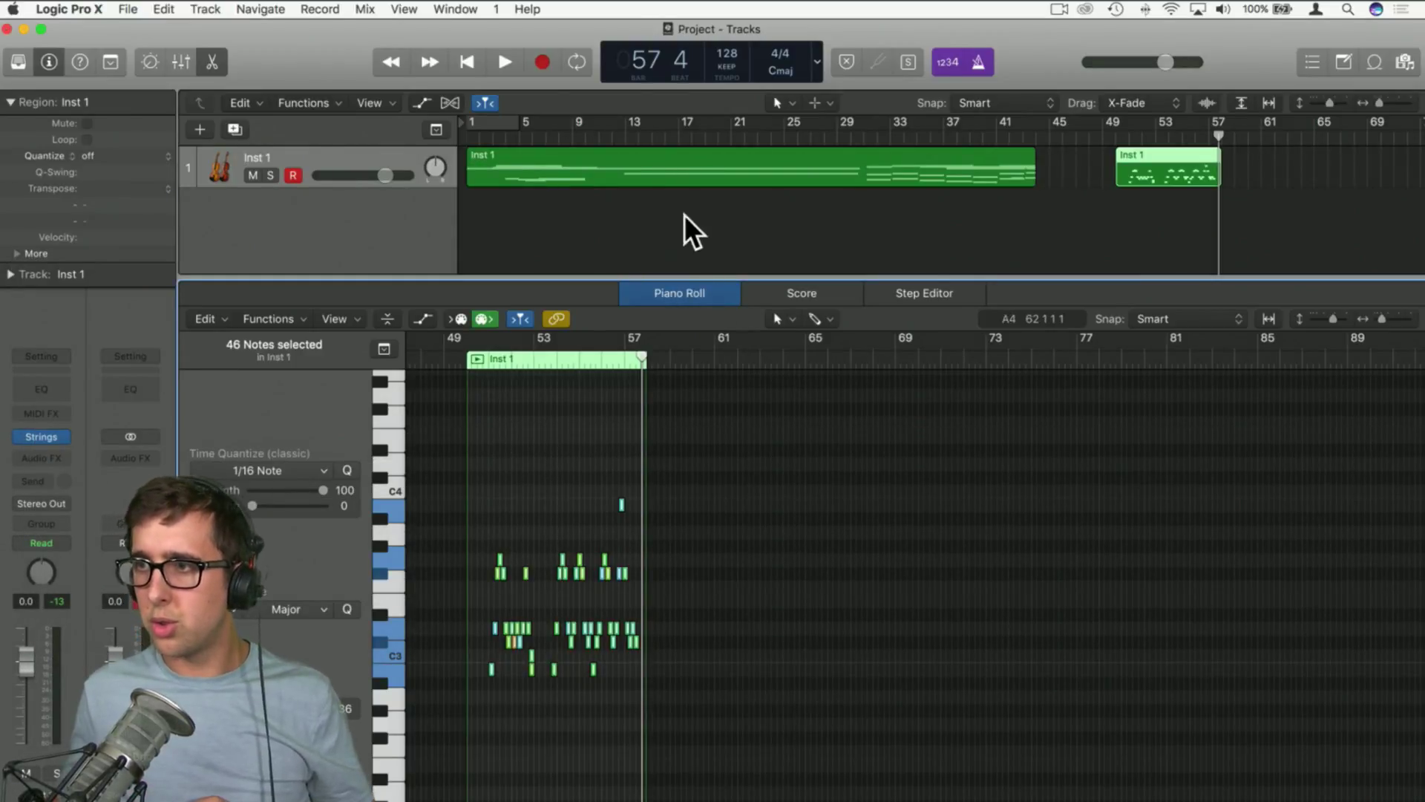
Select all notes of the new take and set their articulation to Pizzicato
{"action": "left_click", "coordinate": [923, 241]}
{"action": "left_click", "coordinate": [1199, 182]}
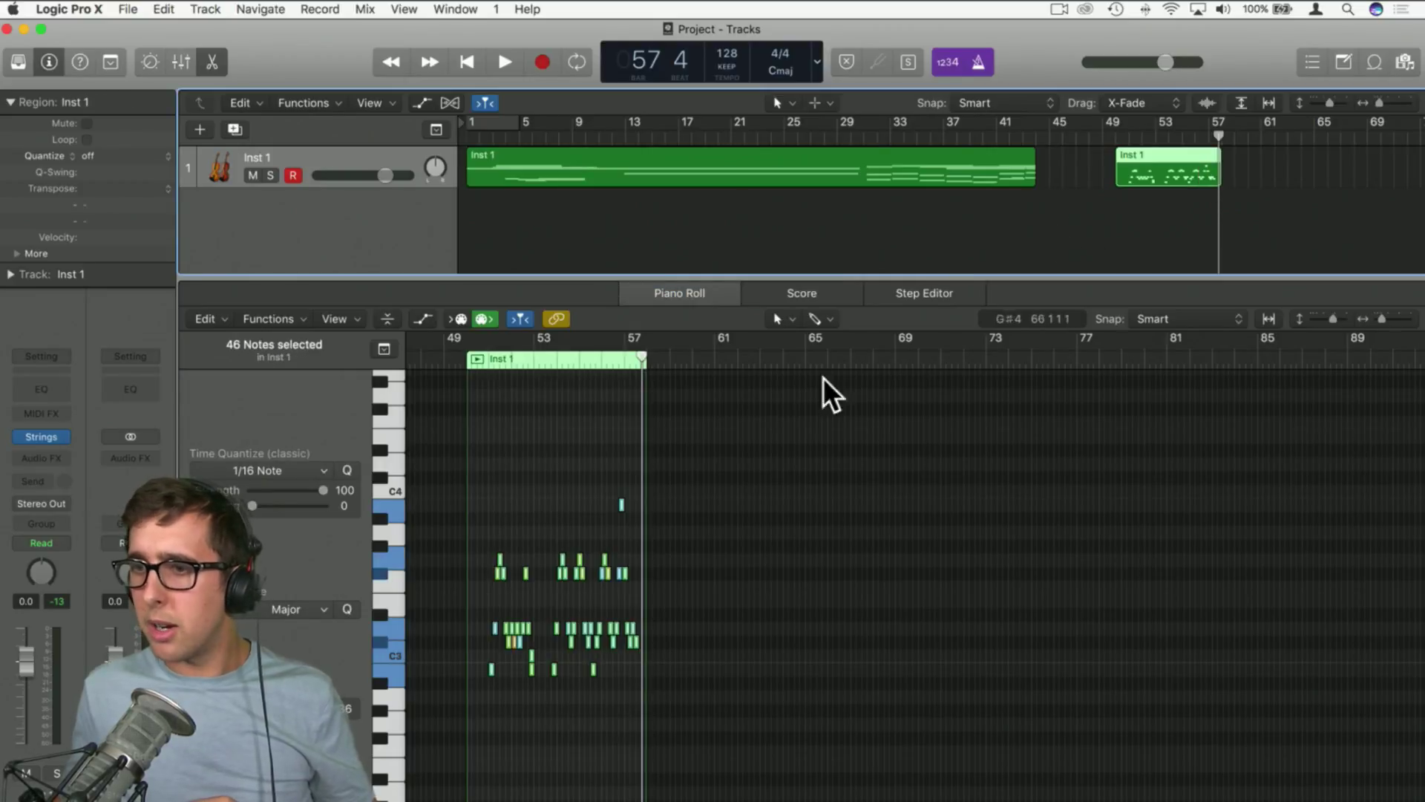
{"action": "left_click_drag", "start_coordinate": [483, 501], "coordinate": [655, 742]}
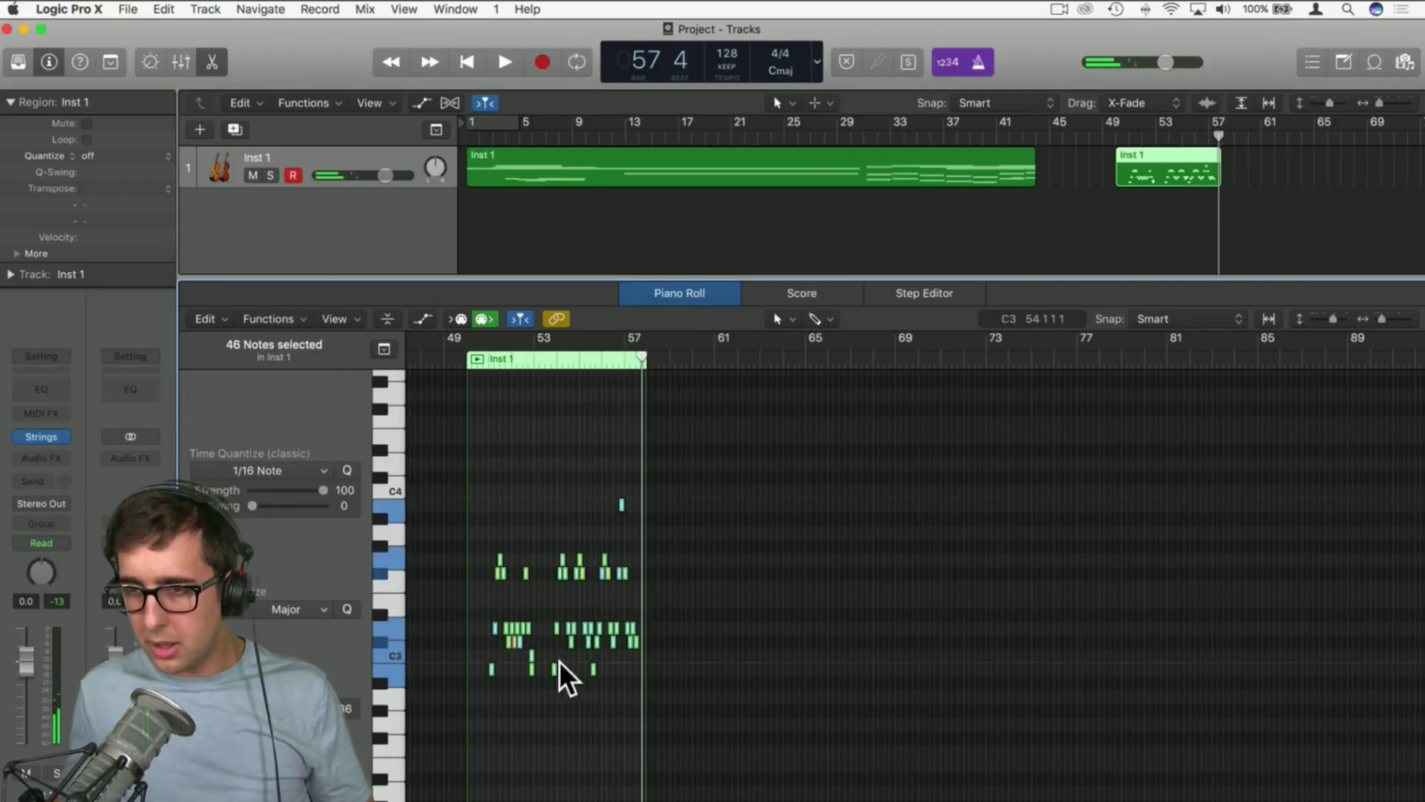
{"action": "right_click", "coordinate": [564, 572]}
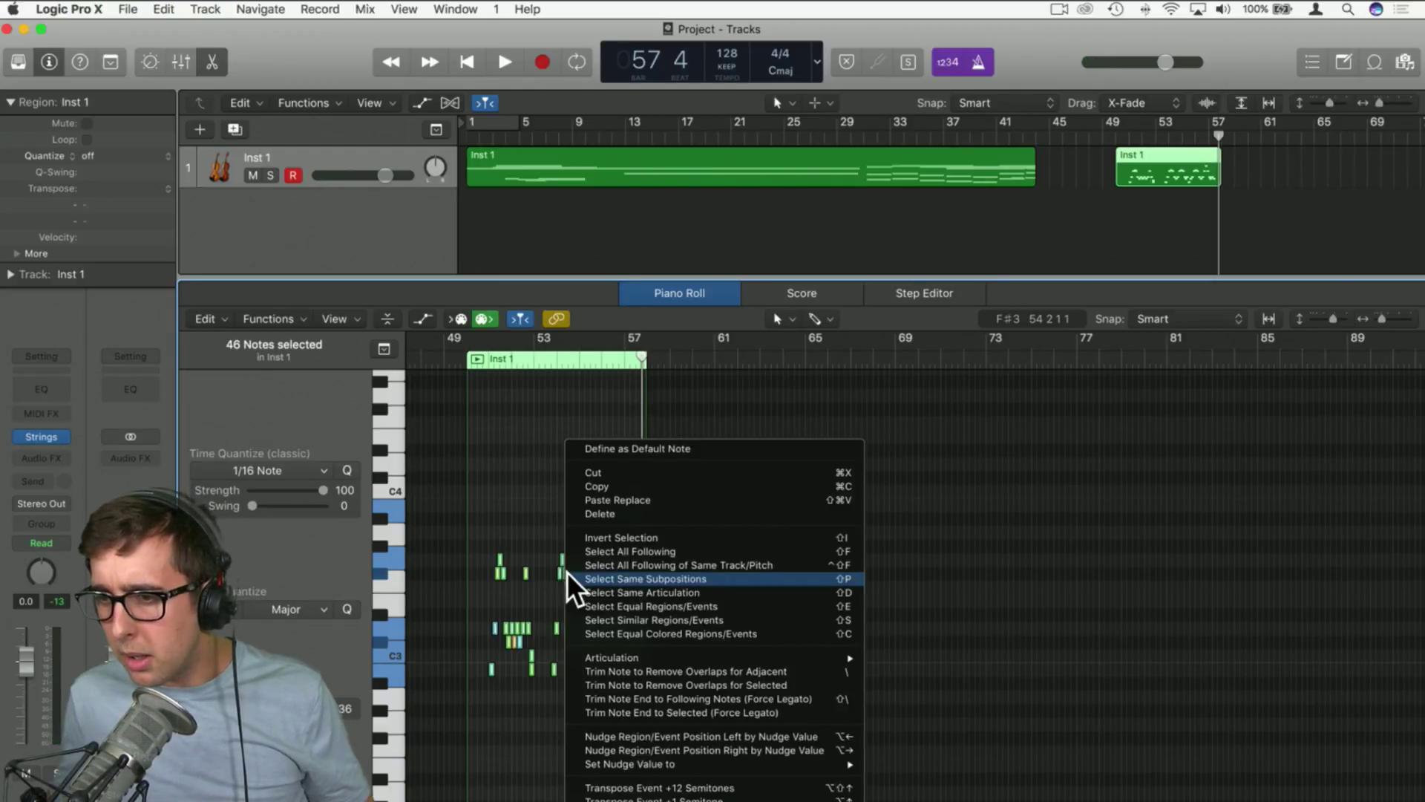
{"action": "mouse_move", "coordinate": [626, 658]}
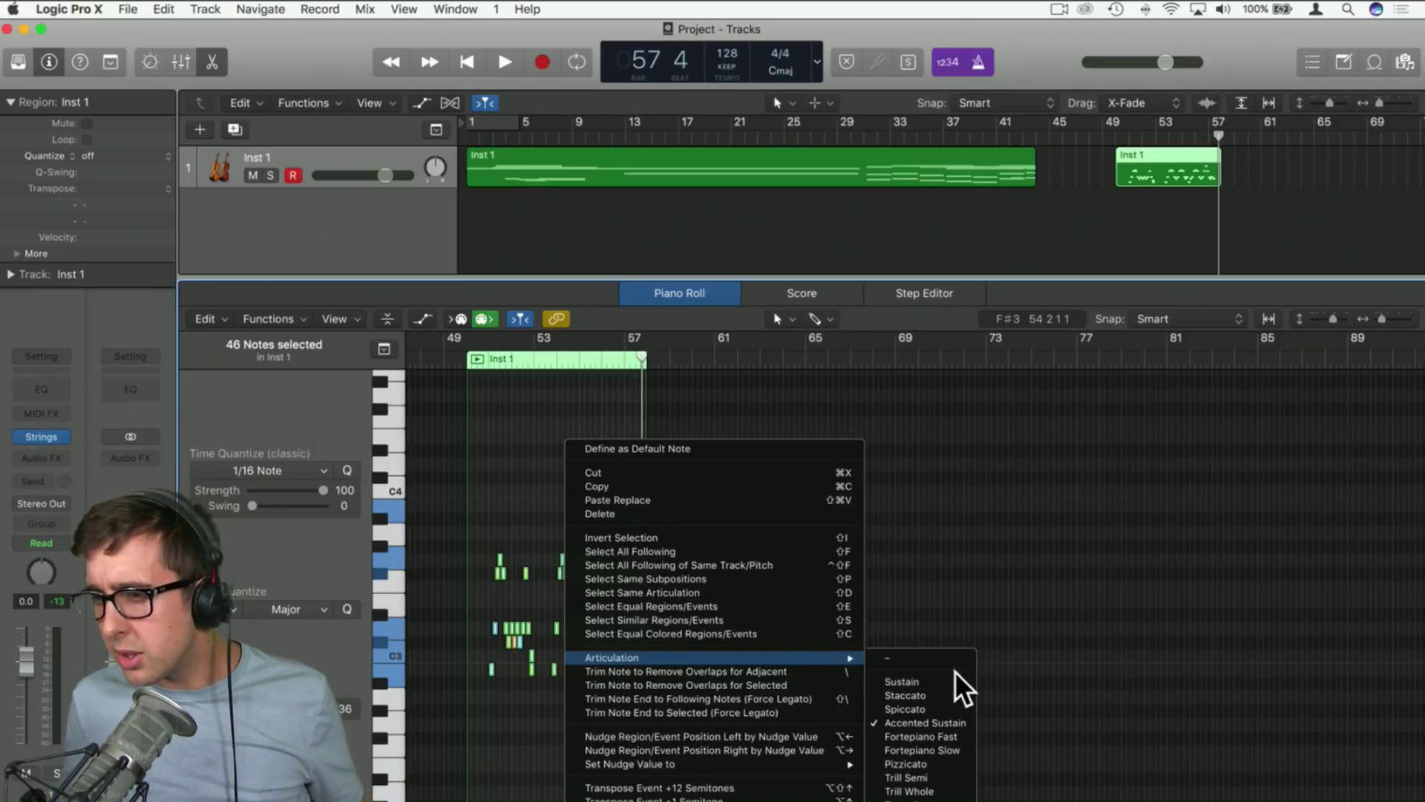
{"action": "left_click", "coordinate": [934, 764]}
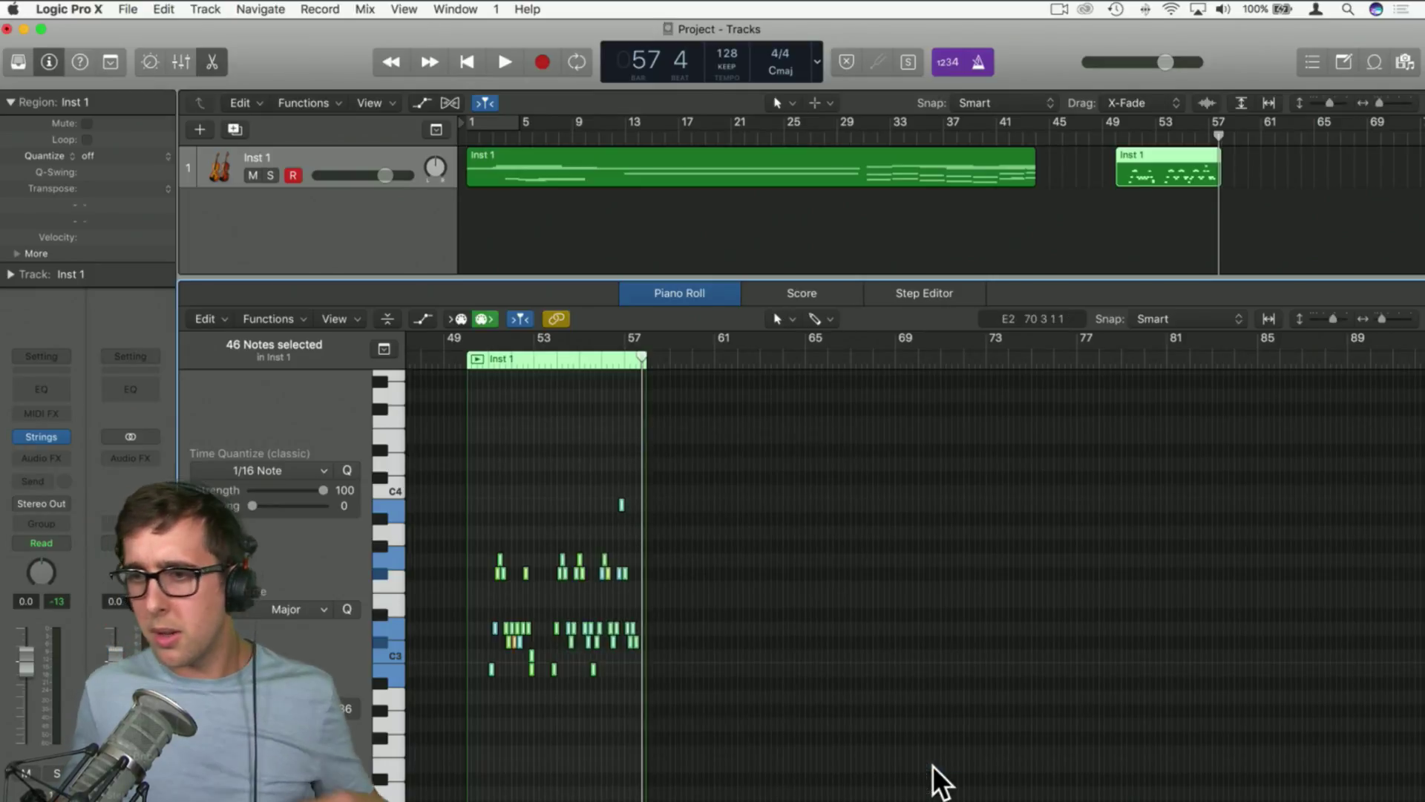
Cut all notes from the new take and delete its emptied region
{"action": "left_click", "coordinate": [536, 718]}
{"action": "left_click_drag", "start_coordinate": [482, 718], "coordinate": [640, 399]}
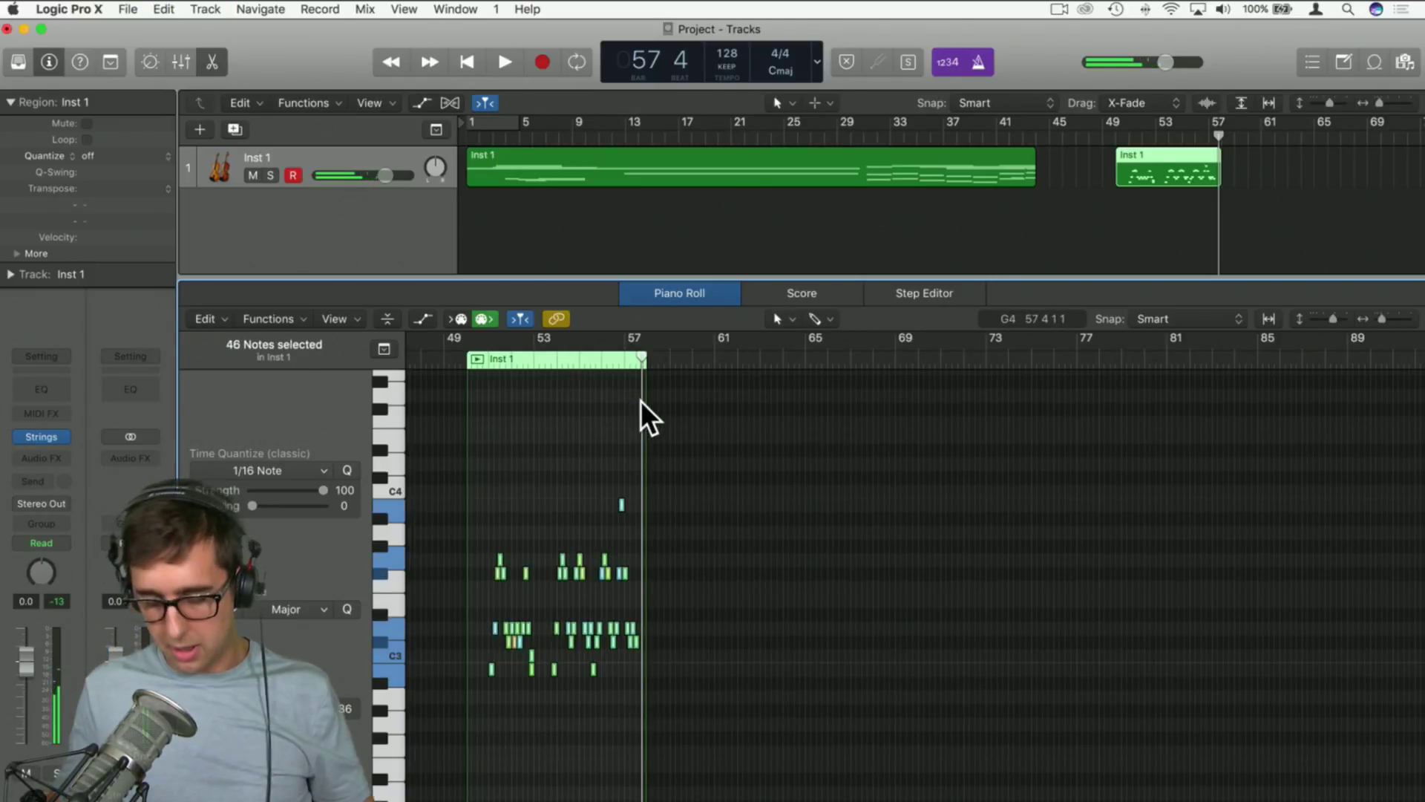
{"action": "key", "text": "Delete"}
{"action": "left_click", "coordinate": [1191, 172]}
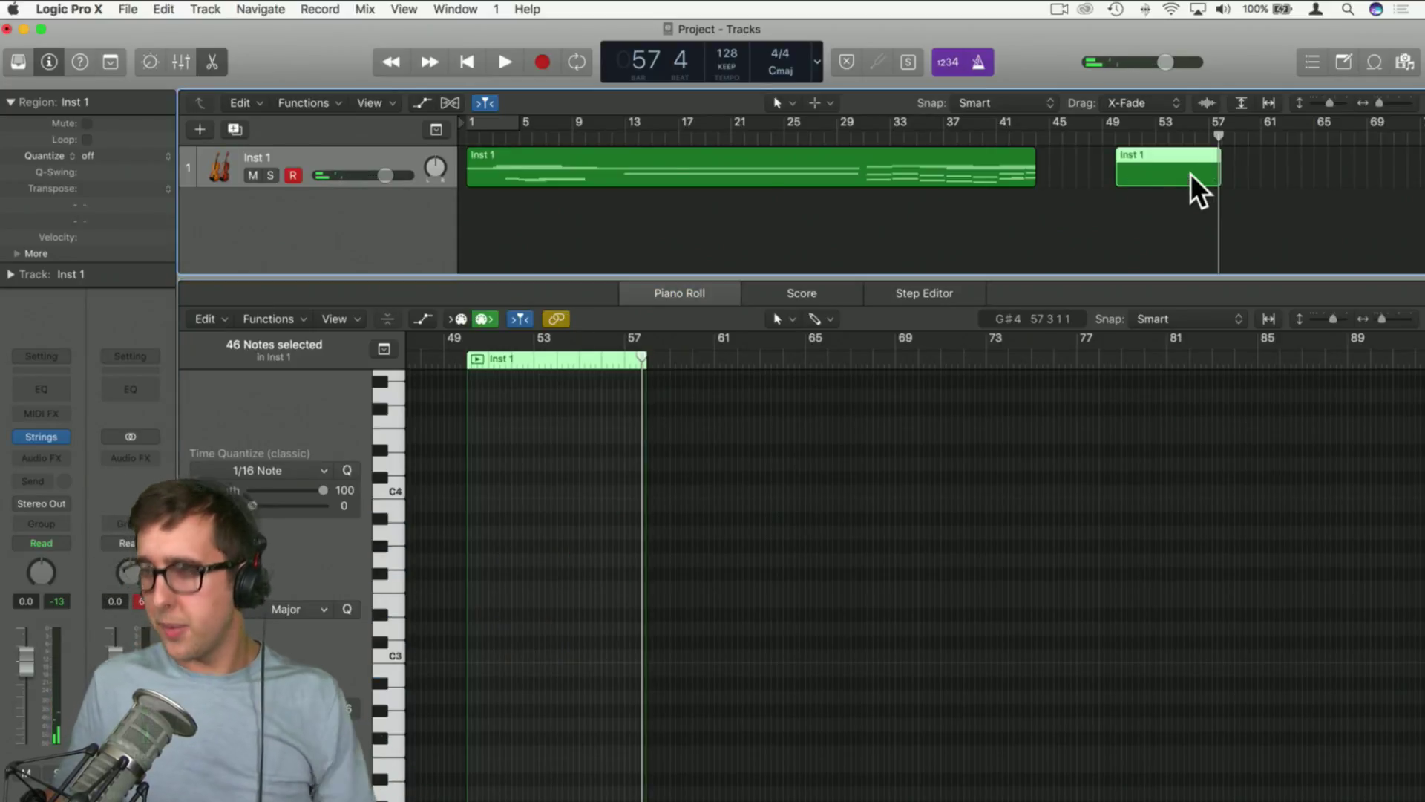
{"action": "key", "text": "Delete"}
Paste the cut pizzicato notes into the main Inst 1 region, starting at bar 13
{"action": "left_click", "coordinate": [588, 168]}
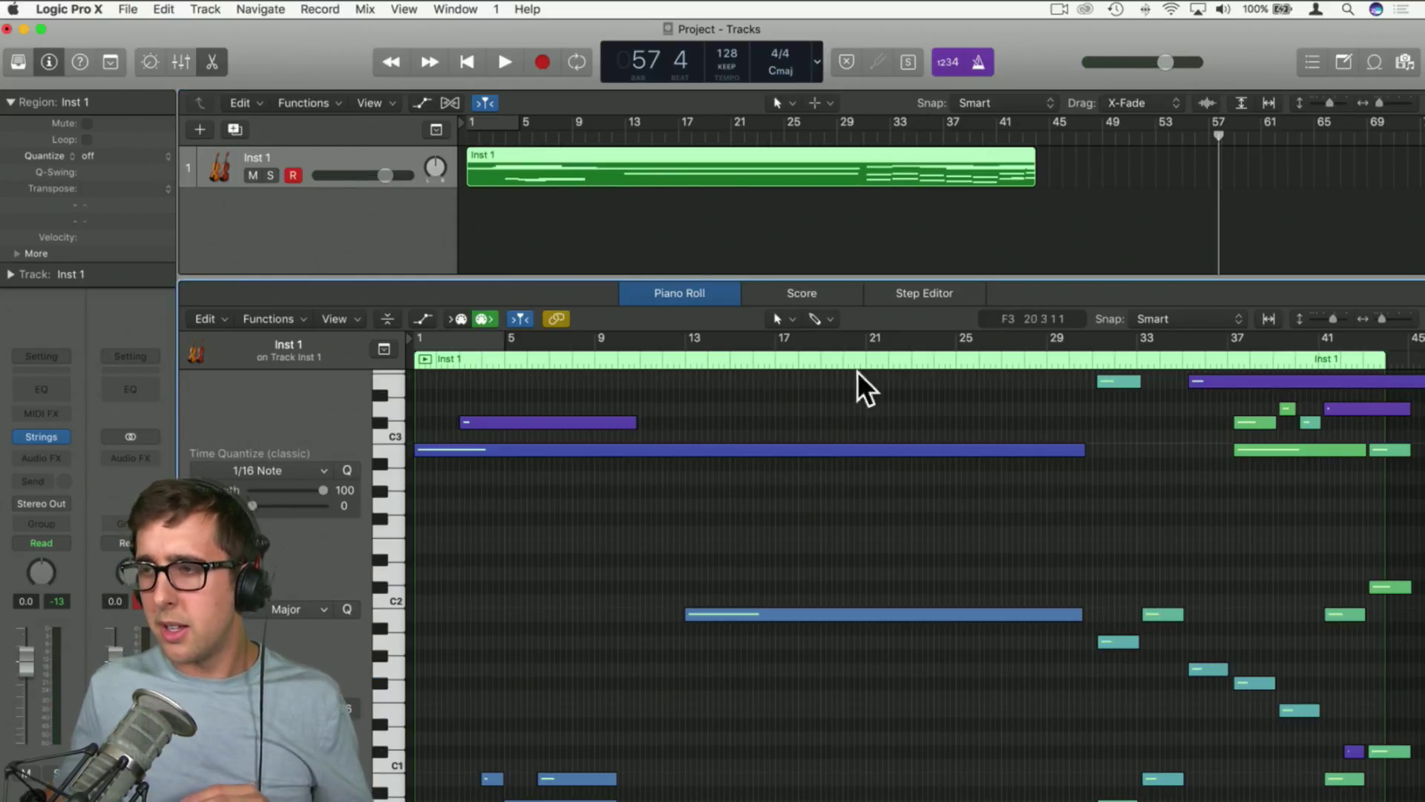
{"action": "scroll", "coordinate": [933, 434], "scroll_direction": "right", "scroll_amount": 3}
{"action": "scroll", "coordinate": [933, 434], "scroll_direction": "left", "scroll_amount": 3}
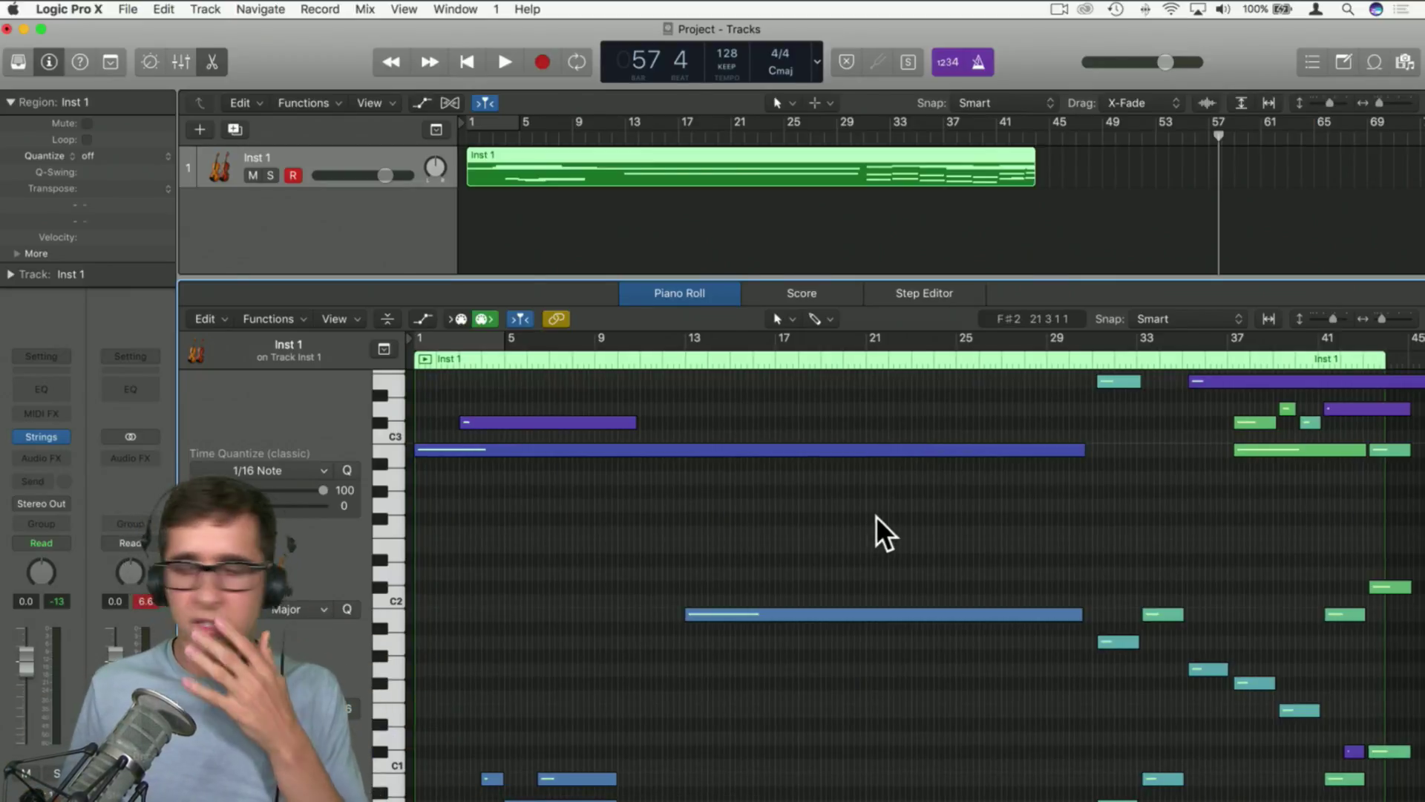
{"action": "scroll", "coordinate": [743, 643], "scroll_direction": "right", "scroll_amount": 5}
{"action": "scroll", "coordinate": [742, 643], "scroll_direction": "up", "scroll_amount": 3}
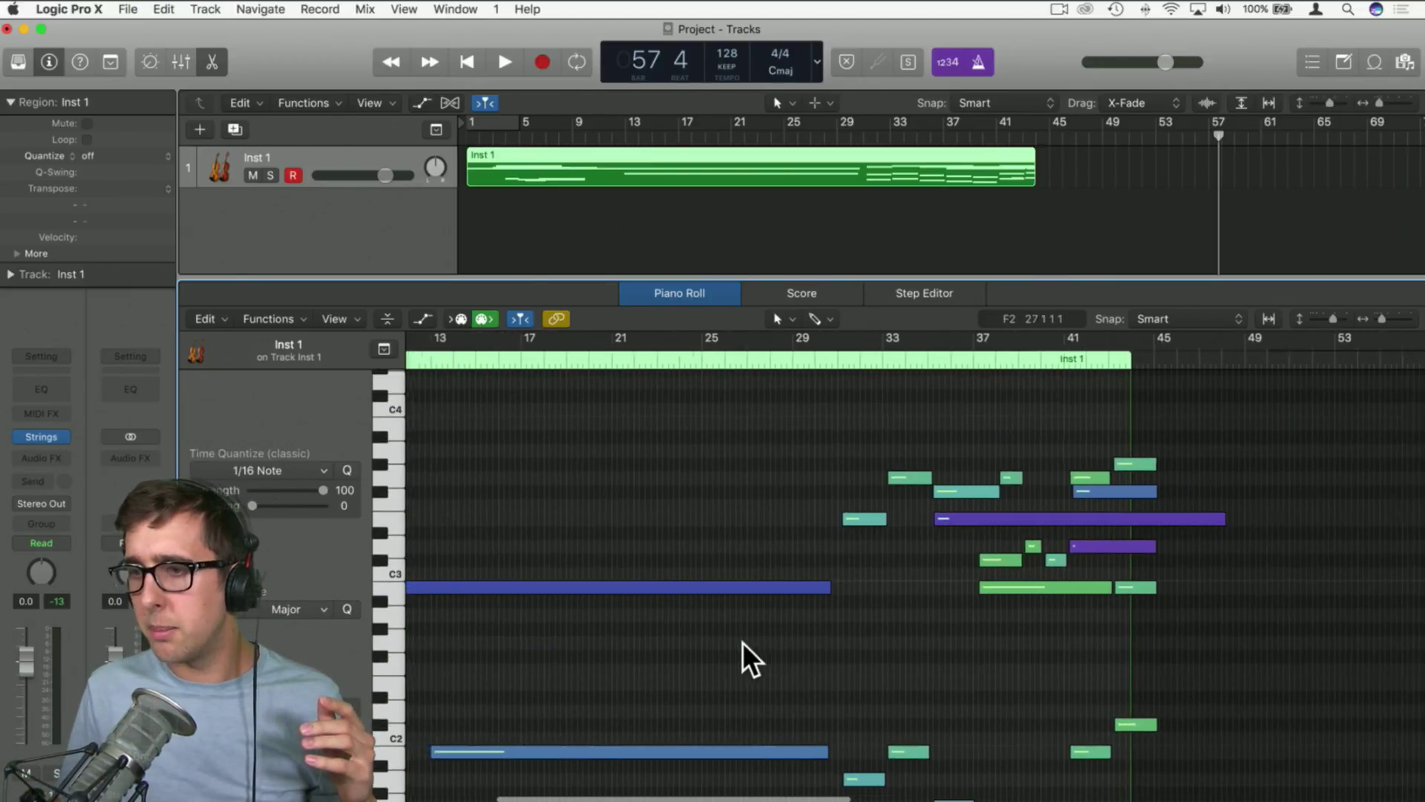
{"action": "scroll", "coordinate": [743, 643], "scroll_direction": "left", "scroll_amount": 5}
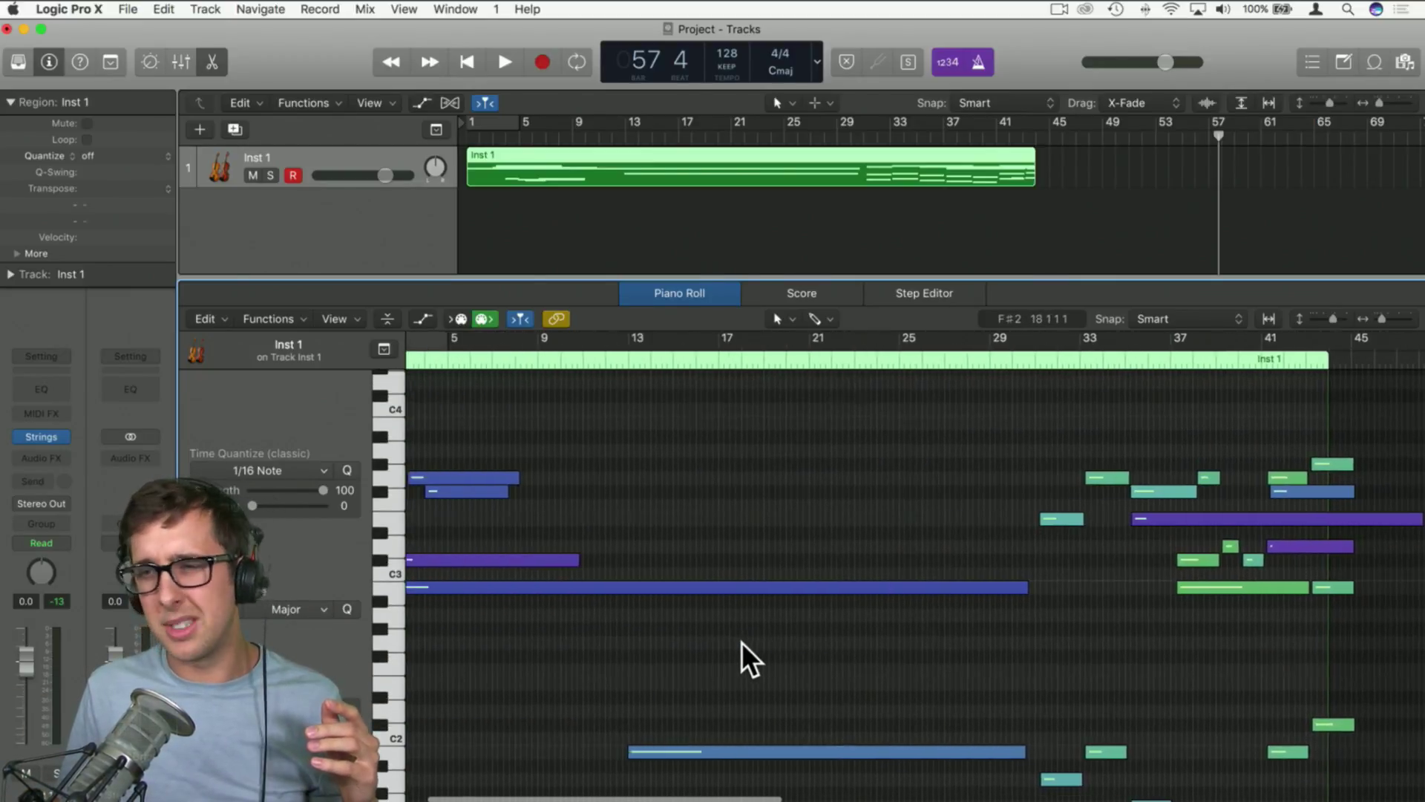
{"action": "left_click", "coordinate": [636, 355]}
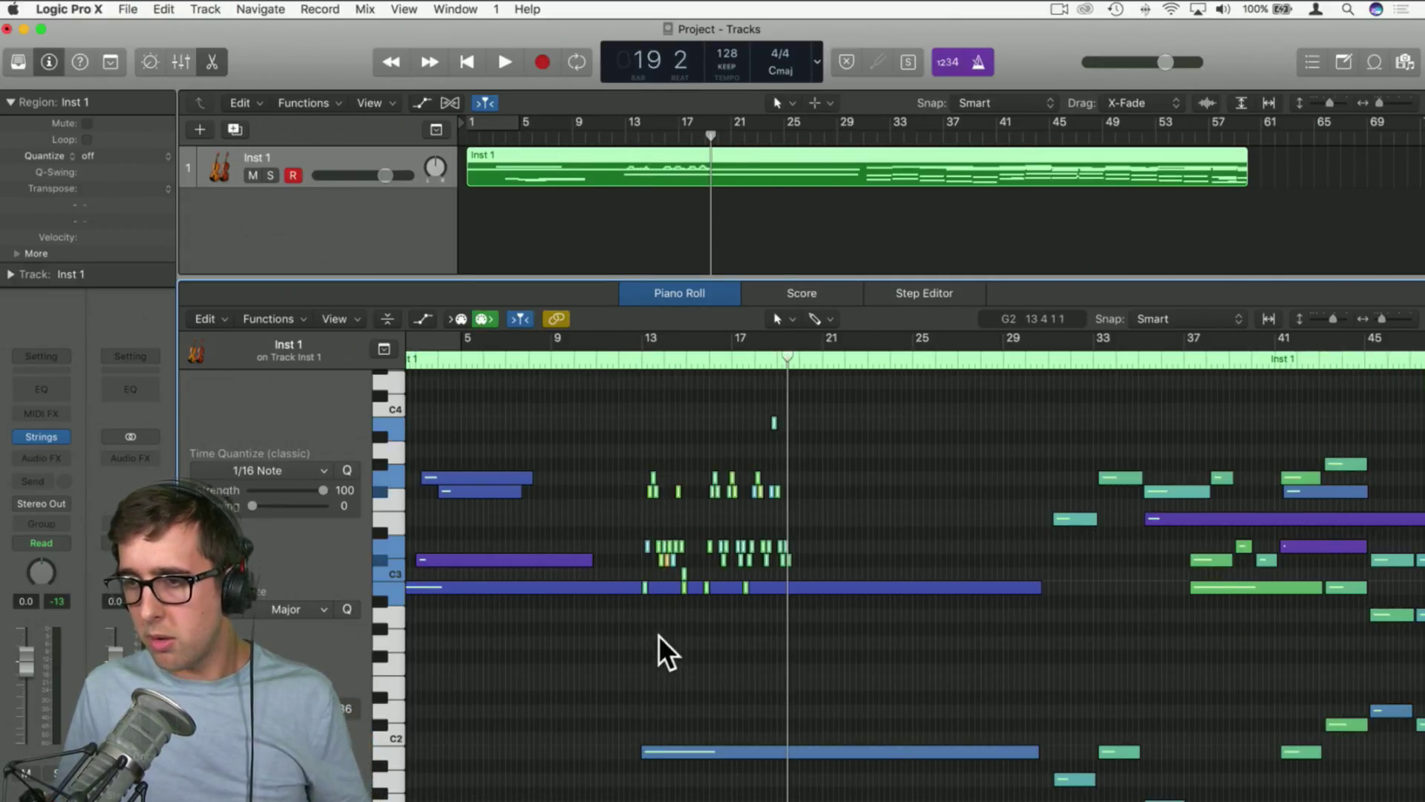
Move the pasted pizzicato notes up one octave, placing the first note on B3
{"action": "left_click", "coordinate": [645, 587]}
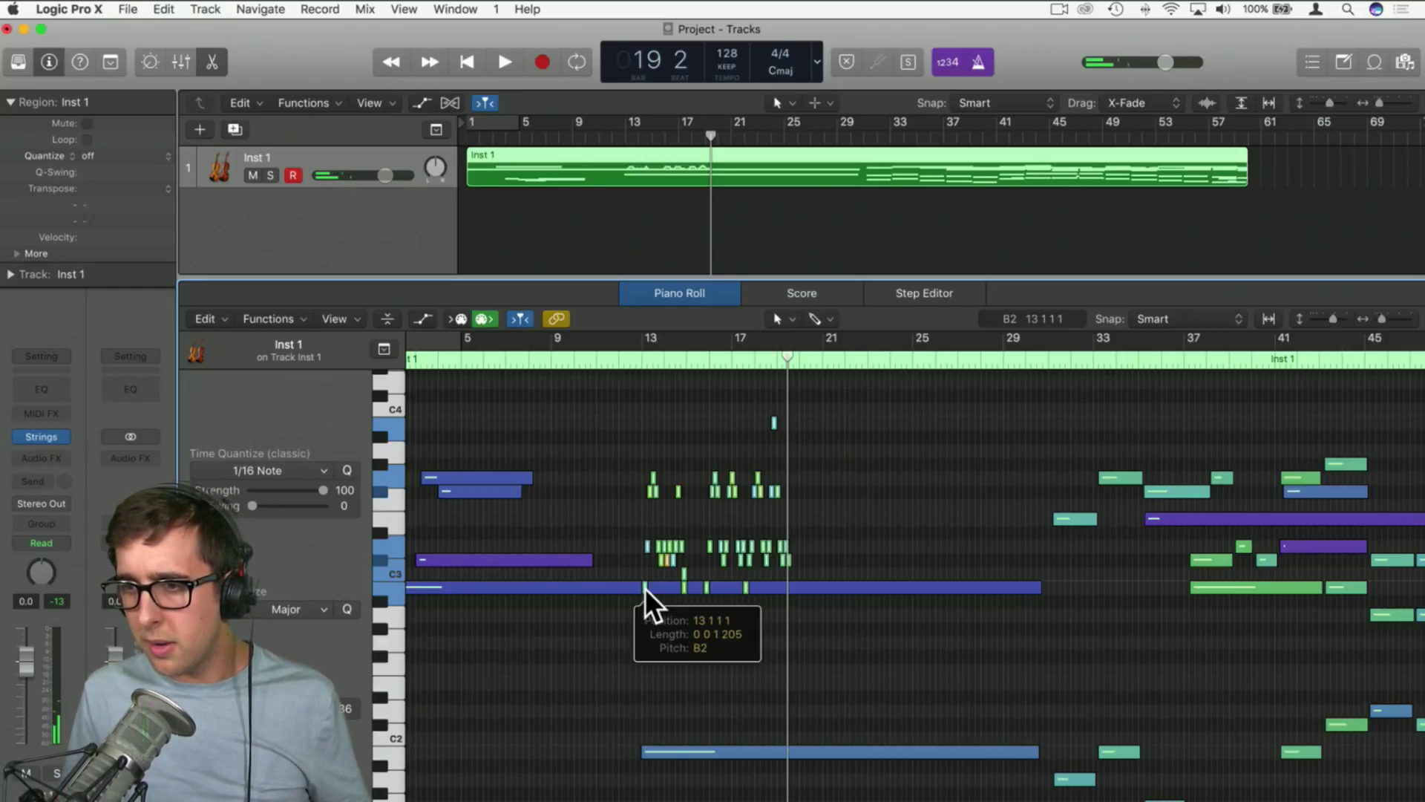
{"action": "left_click_drag", "start_coordinate": [644, 588], "coordinate": [640, 426]}
{"action": "left_click", "coordinate": [640, 493]}
Turn off the metronome and play back the arrangement from bar 12 through the start of the pizzicato part
{"action": "scroll", "coordinate": [640, 482], "scroll_direction": "left", "scroll_amount": 3}
{"action": "left_click", "coordinate": [663, 360]}
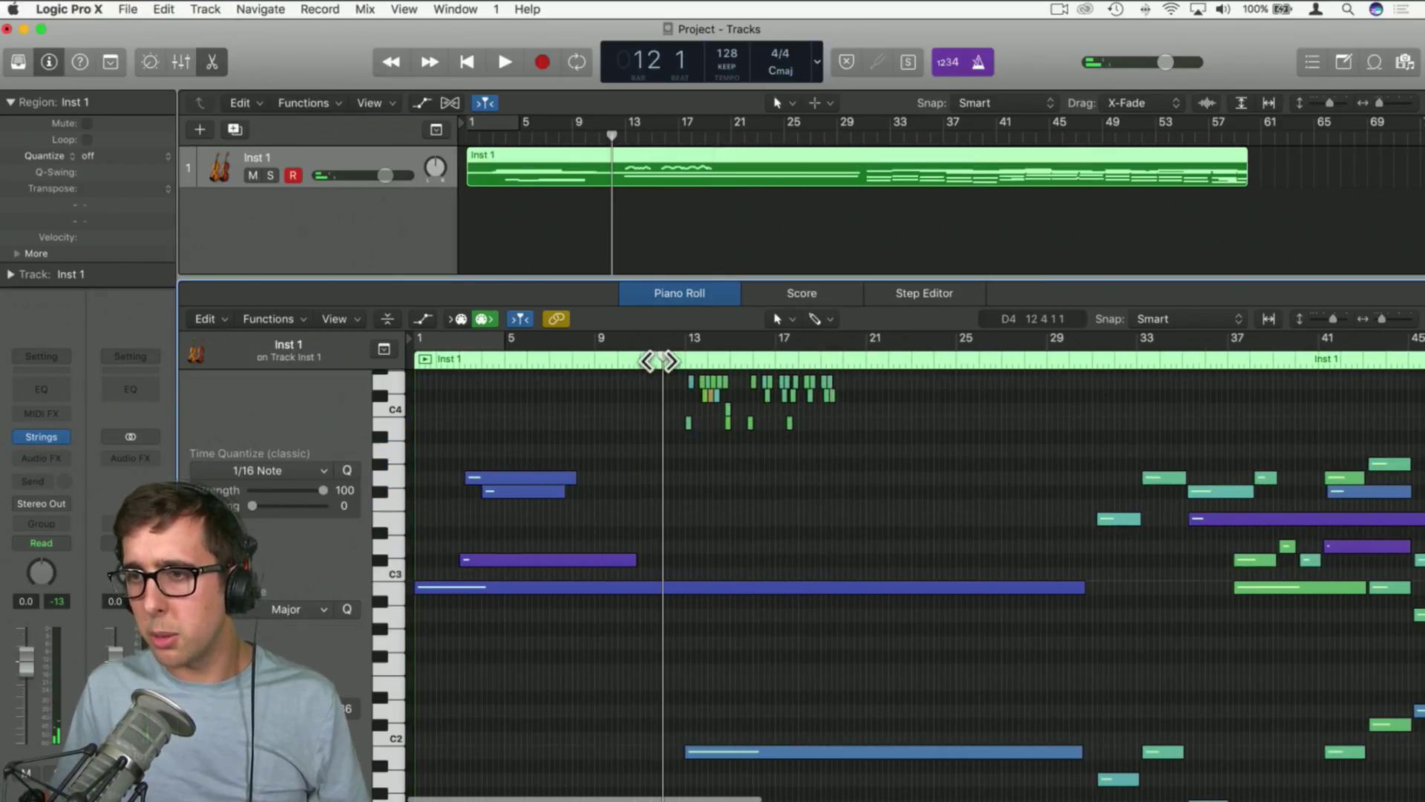
{"action": "key", "text": "space"}
{"action": "left_click", "coordinate": [980, 61]}
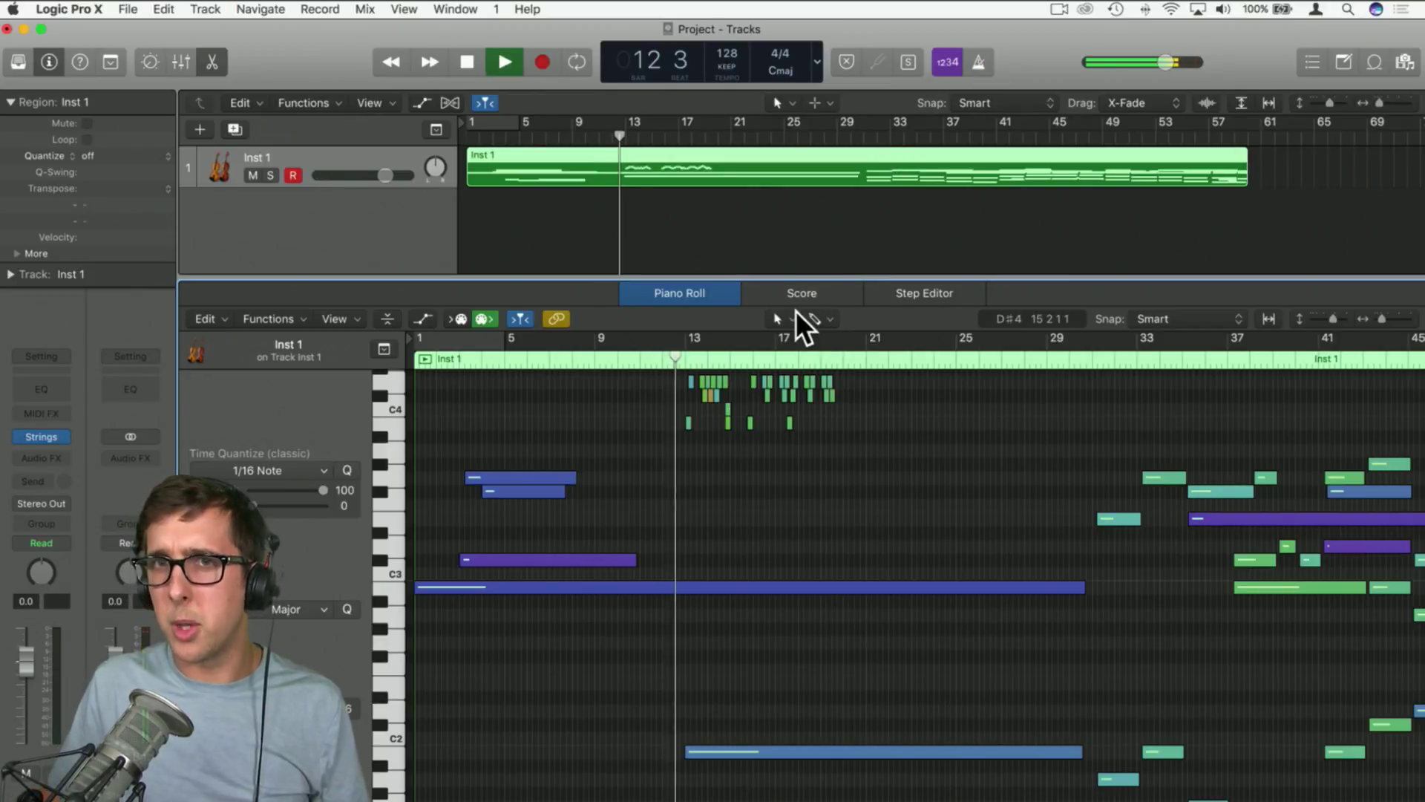
{"action": "scroll", "coordinate": [702, 468], "scroll_direction": "up", "scroll_amount": 4}
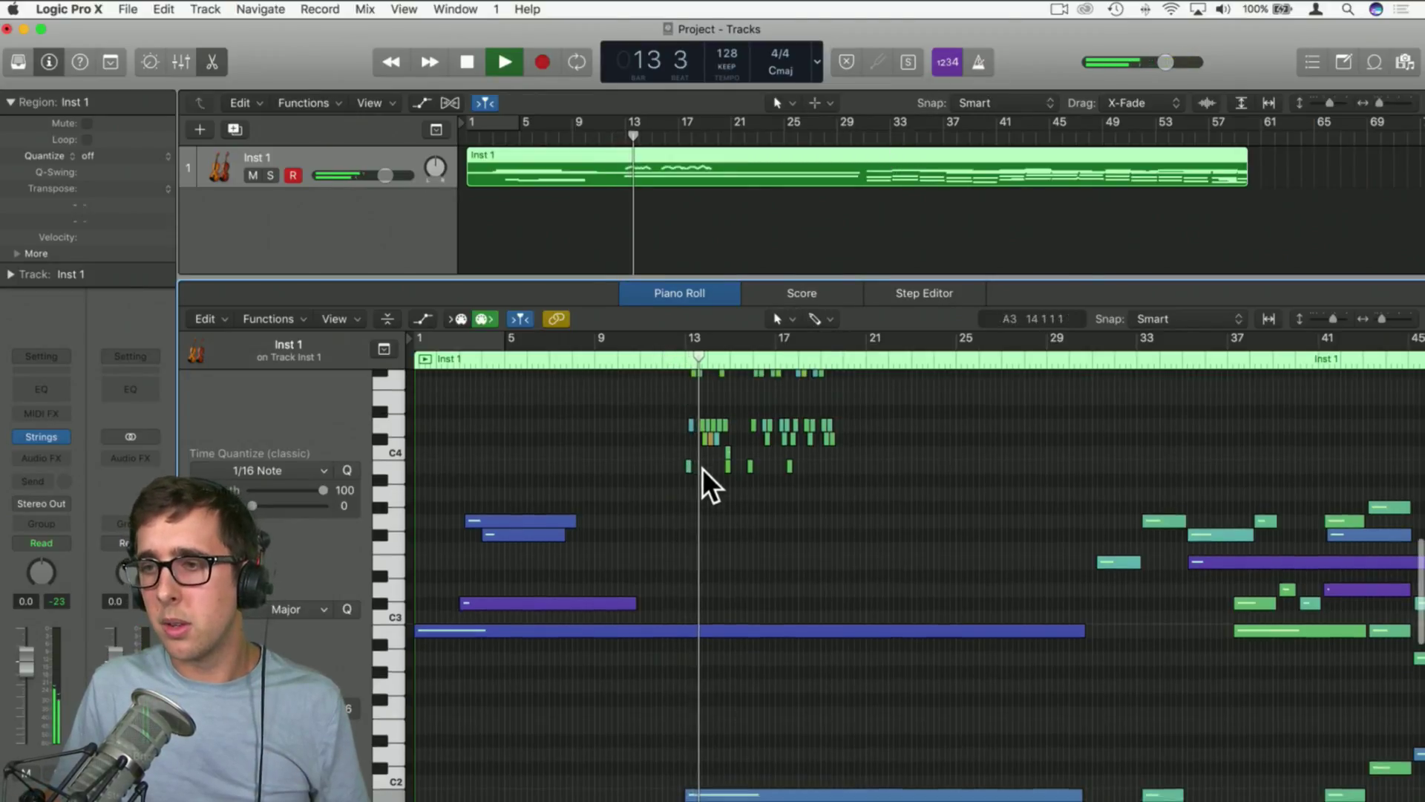
{"action": "scroll", "coordinate": [703, 468], "scroll_direction": "up", "scroll_amount": 1}
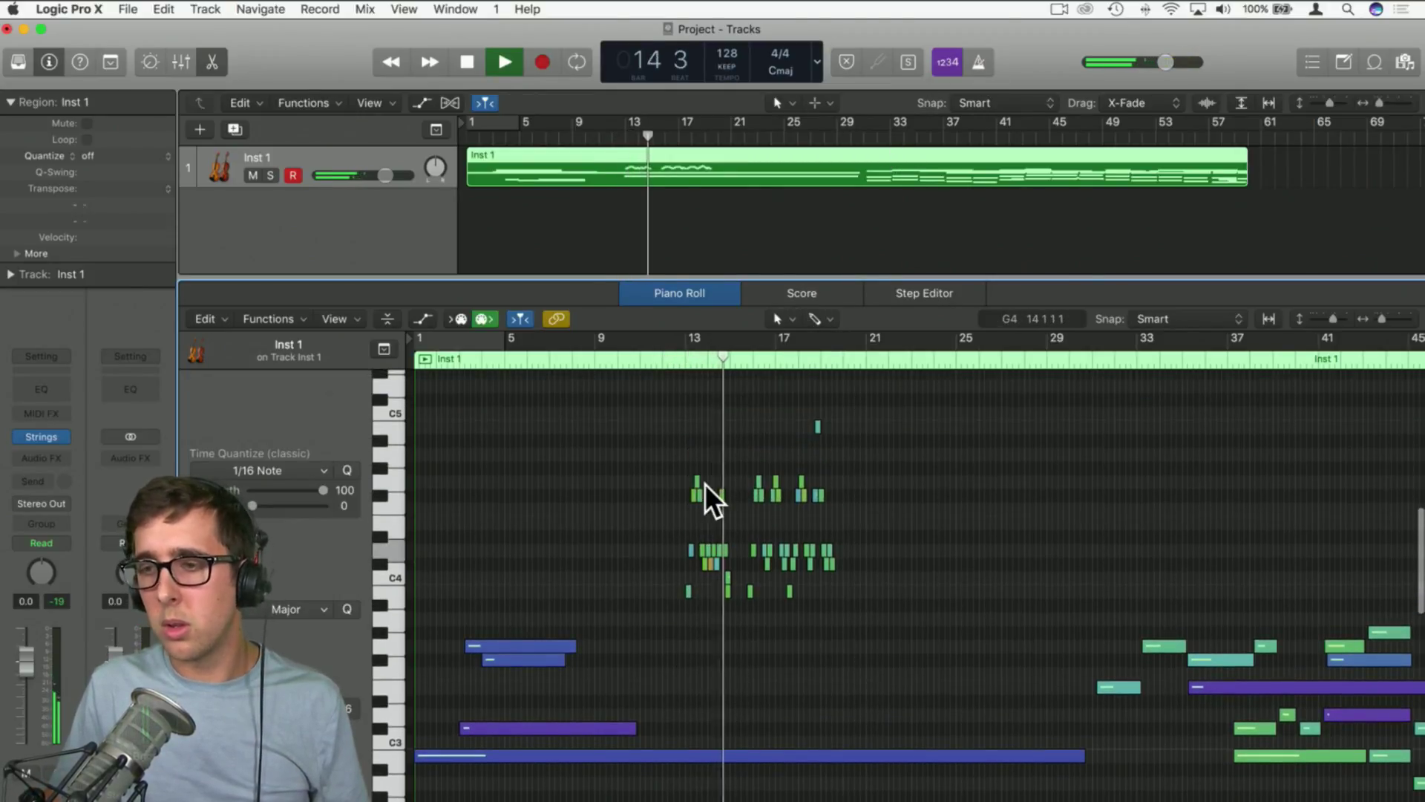
{"action": "key", "text": "space"}
Raise the C#4 pizzicato note at the start of bar 14 to F#4 and play the passage from about bar 13
{"action": "left_click_drag", "start_coordinate": [1383, 318], "coordinate": [1403, 325]}
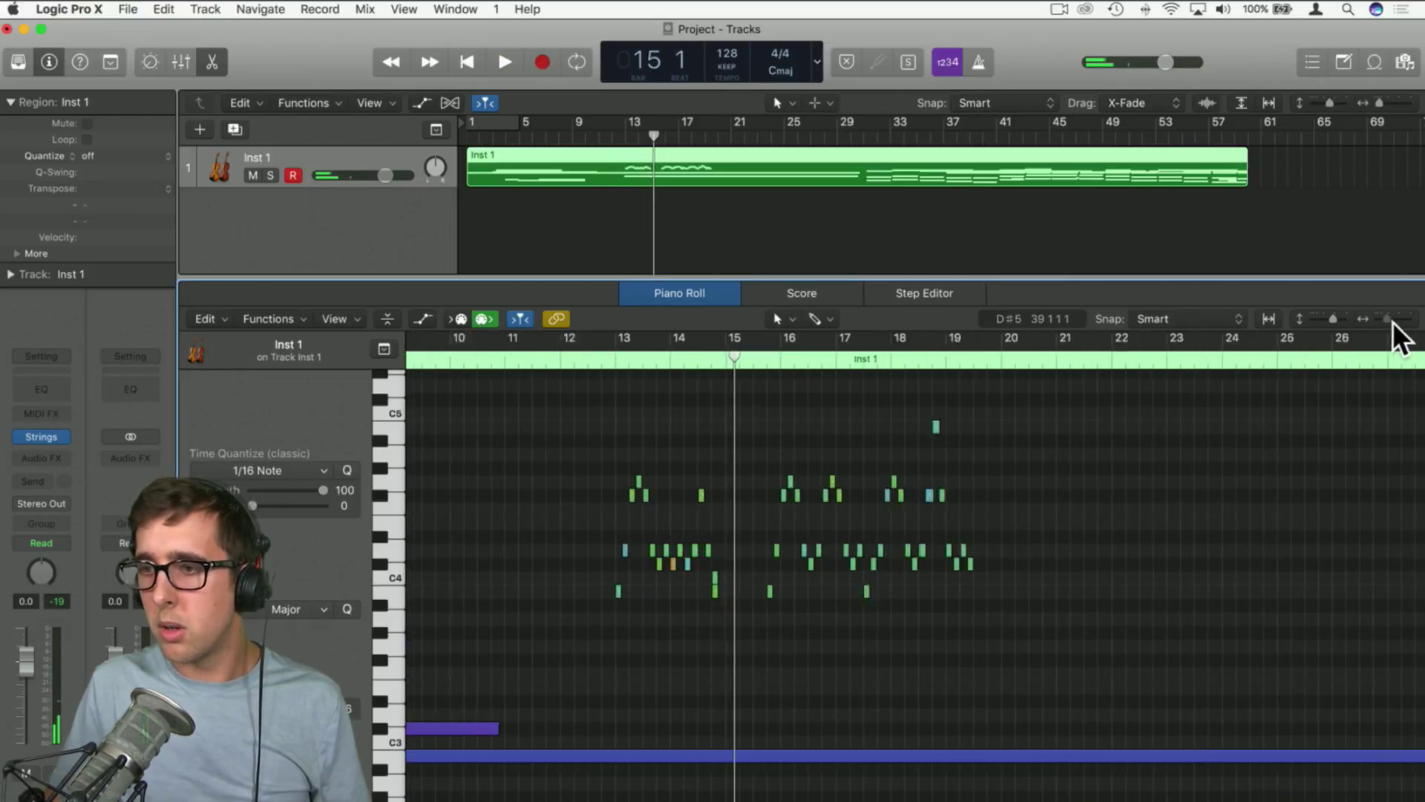
{"action": "scroll", "coordinate": [871, 618], "scroll_direction": "left", "scroll_amount": 4}
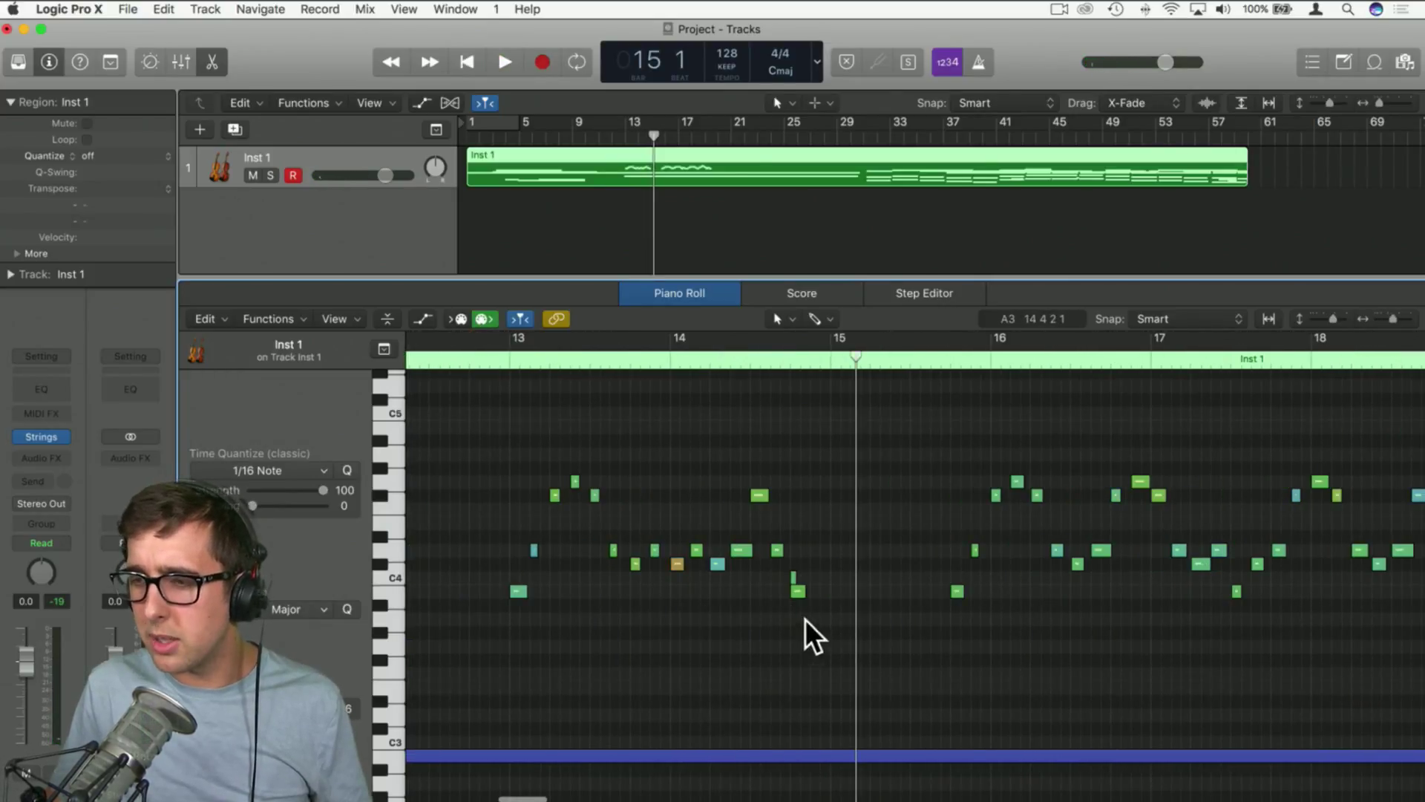
{"action": "left_click_drag", "start_coordinate": [855, 357], "coordinate": [510, 358]}
{"action": "key", "text": "space"}
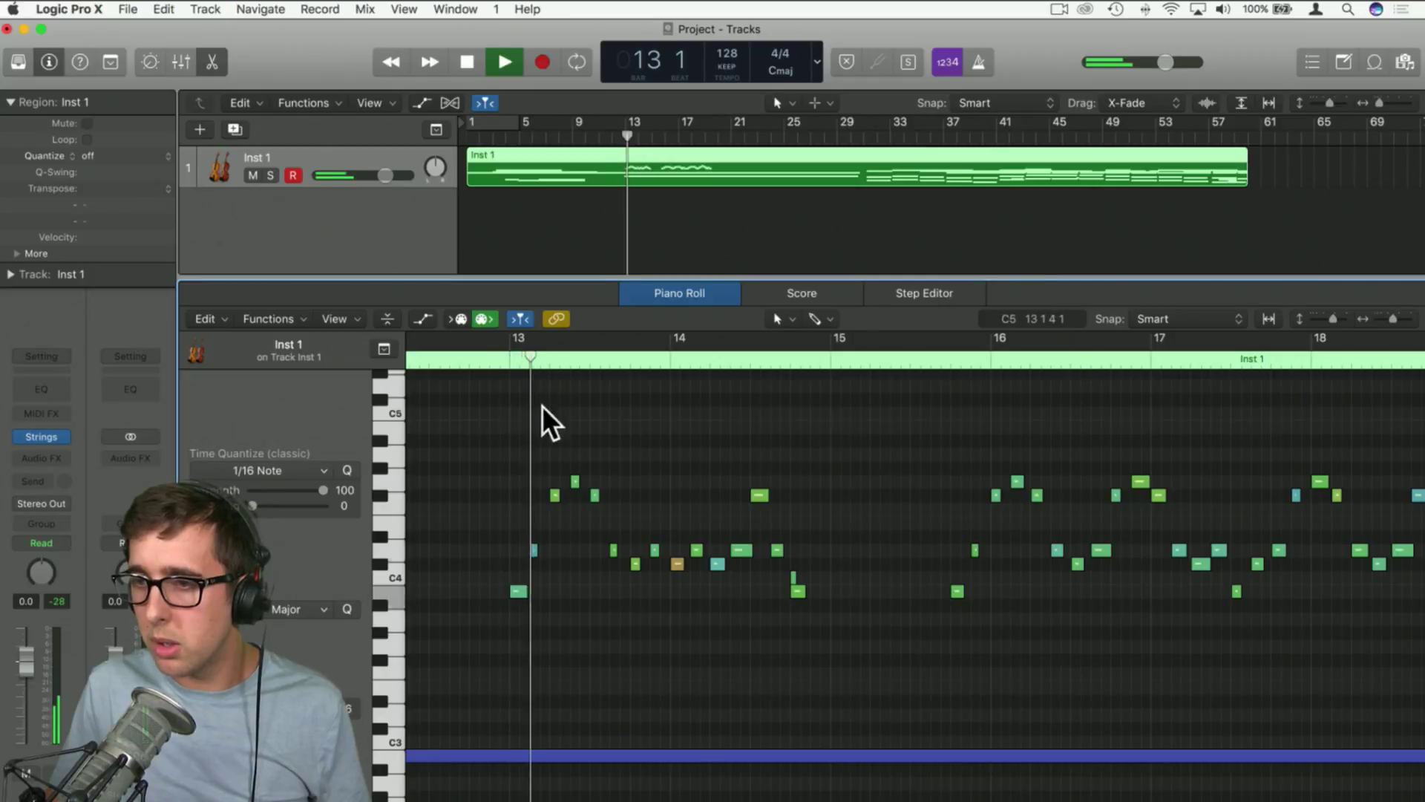
{"action": "key", "text": "space"}
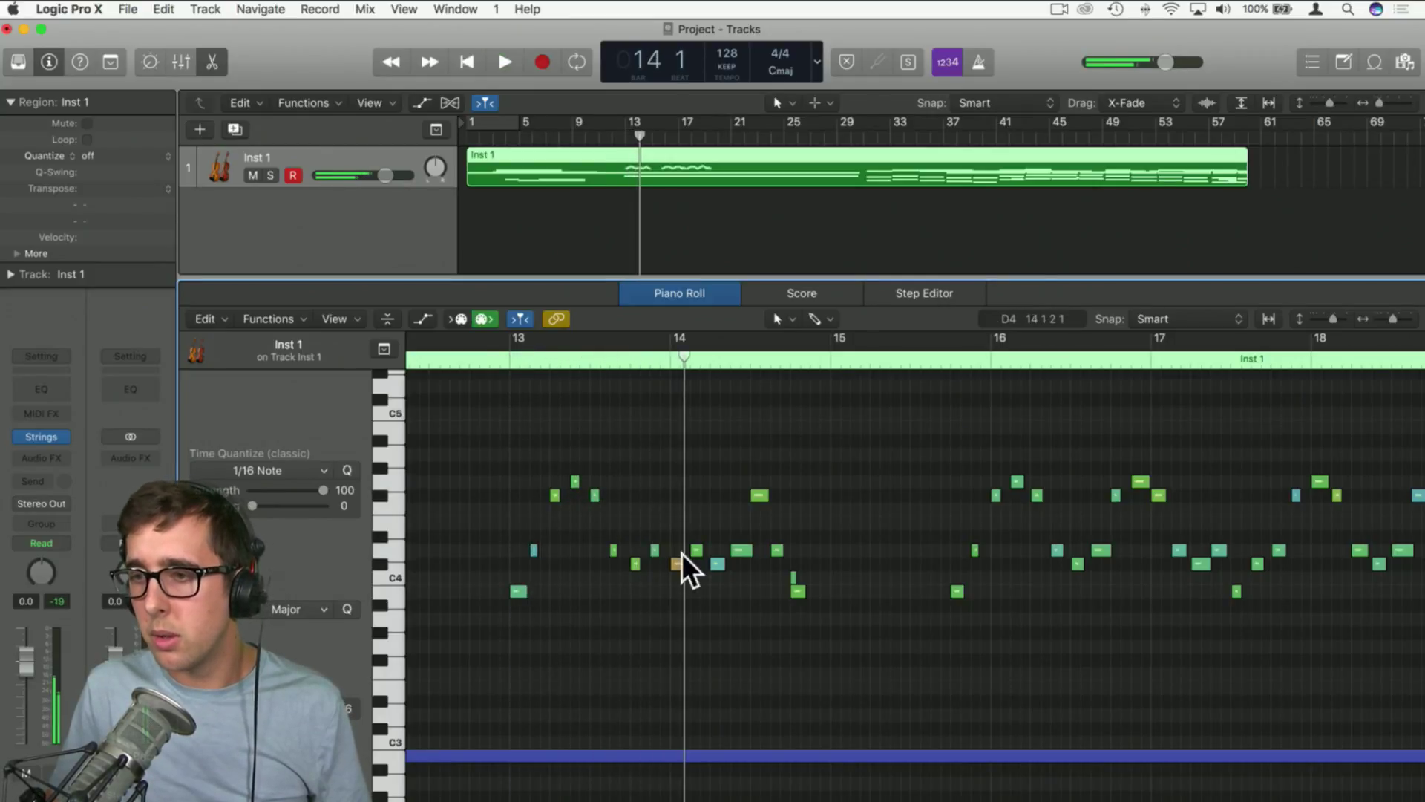
{"action": "left_click_drag", "start_coordinate": [678, 568], "coordinate": [676, 496]}
{"action": "left_click", "coordinate": [482, 355]}
{"action": "key", "text": "space"}
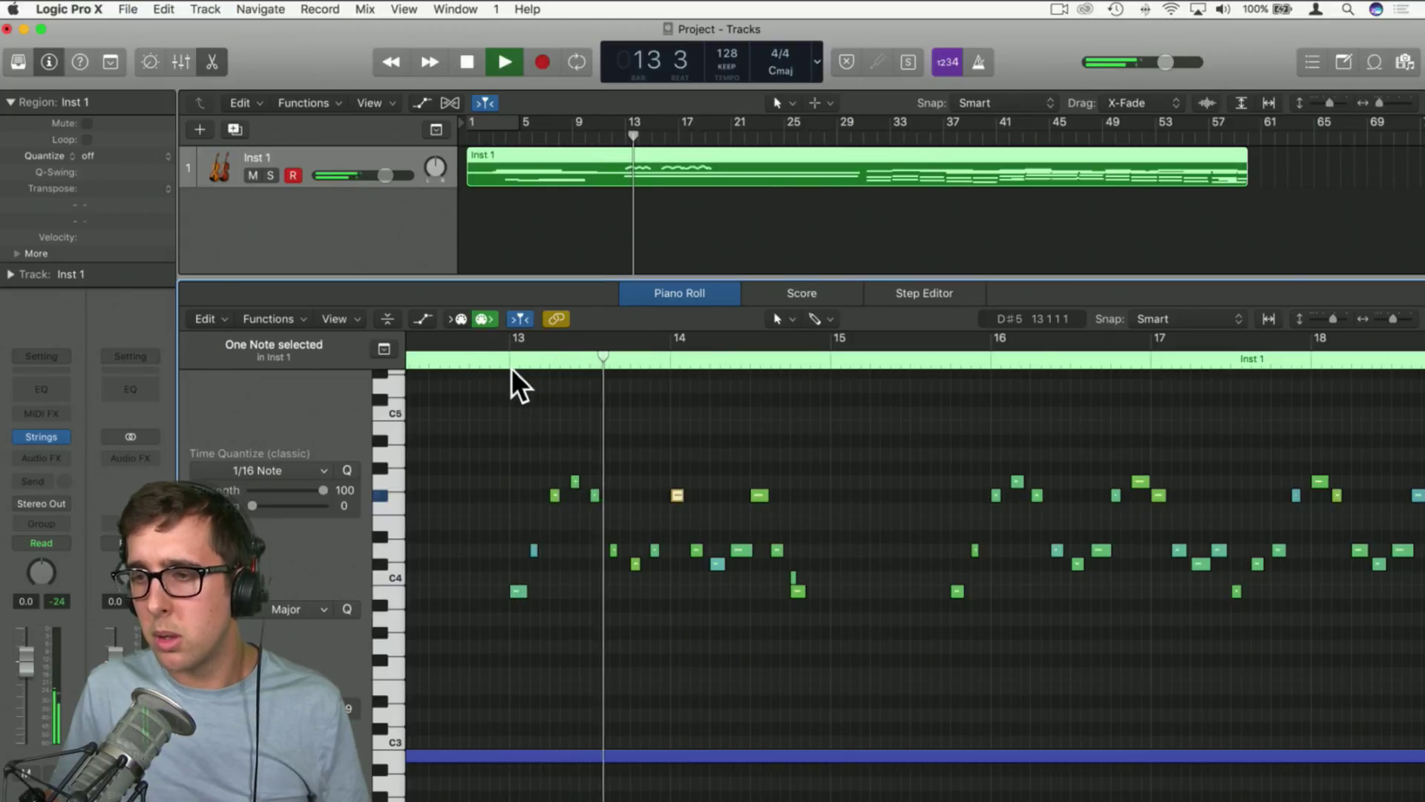
Lower the F#4 pizzicato note at beat 3 of bar 14 to B3 and play back from just before bar 13
{"action": "key", "text": "space"}
{"action": "left_click", "coordinate": [736, 546]}
{"action": "left_click", "coordinate": [760, 492]}
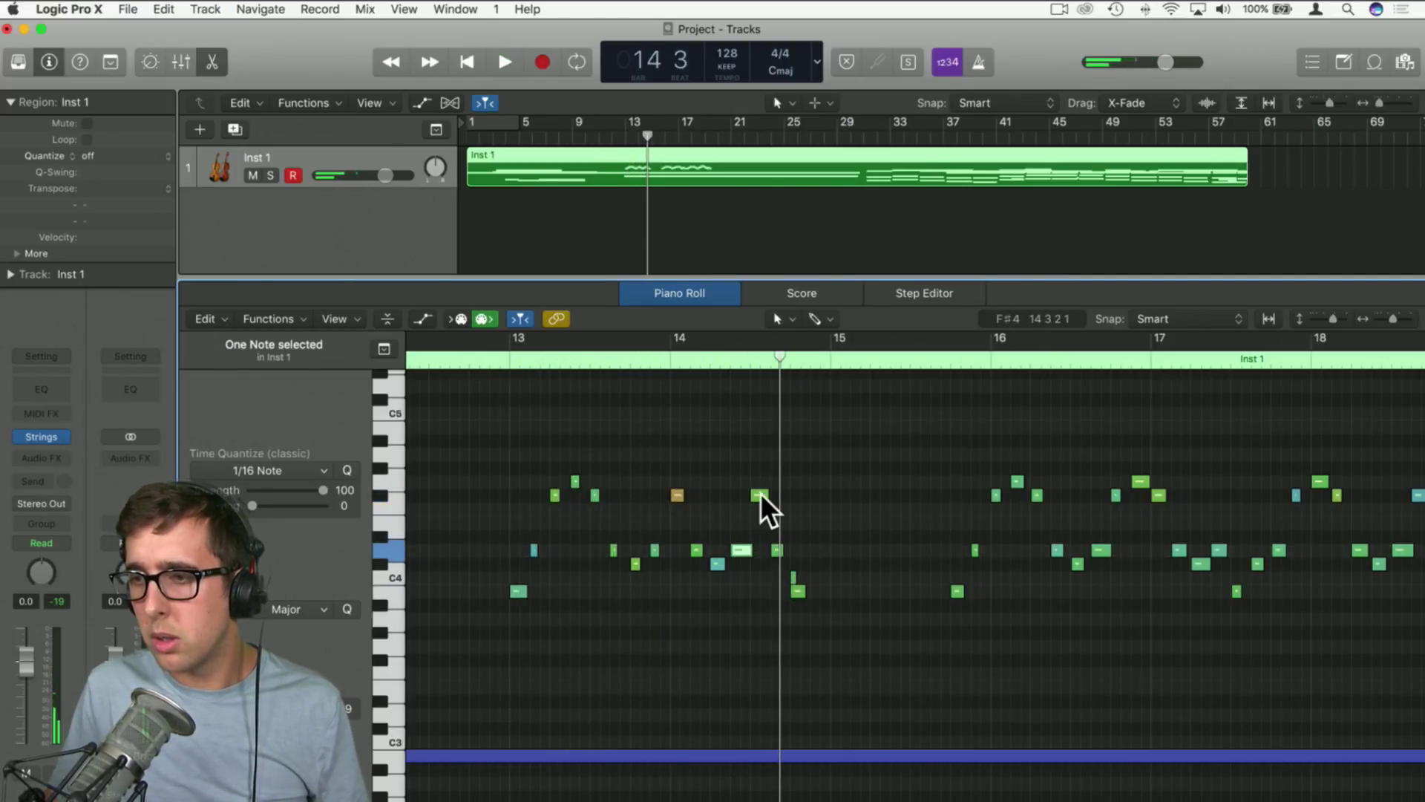
{"action": "left_click_drag", "start_coordinate": [758, 496], "coordinate": [759, 591]}
{"action": "left_click", "coordinate": [488, 358]}
{"action": "key", "text": "space"}
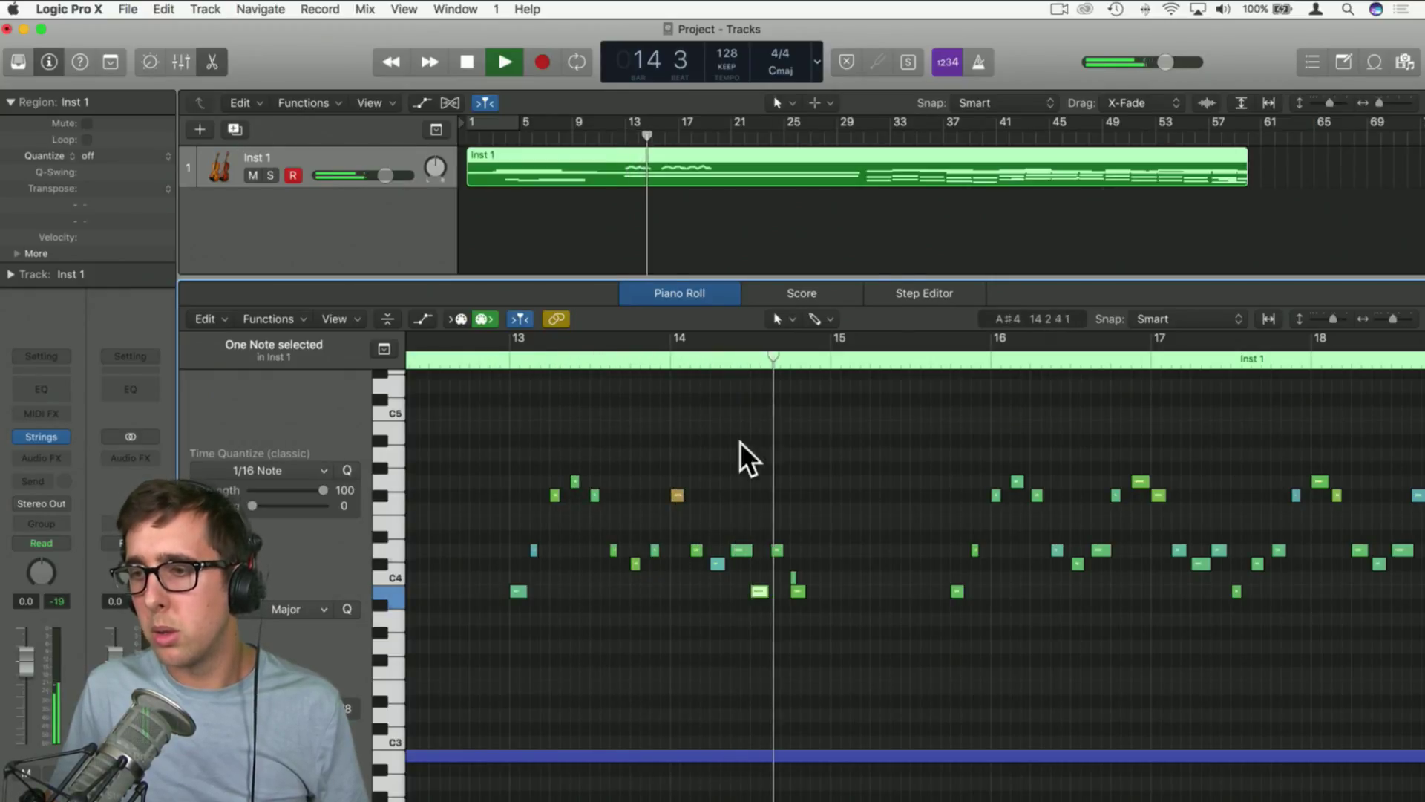
Stop playback and delete the five pizzicato notes in the second half of bar 14
{"action": "key", "text": "space"}
{"action": "left_click_drag", "start_coordinate": [810, 622], "coordinate": [751, 545]}
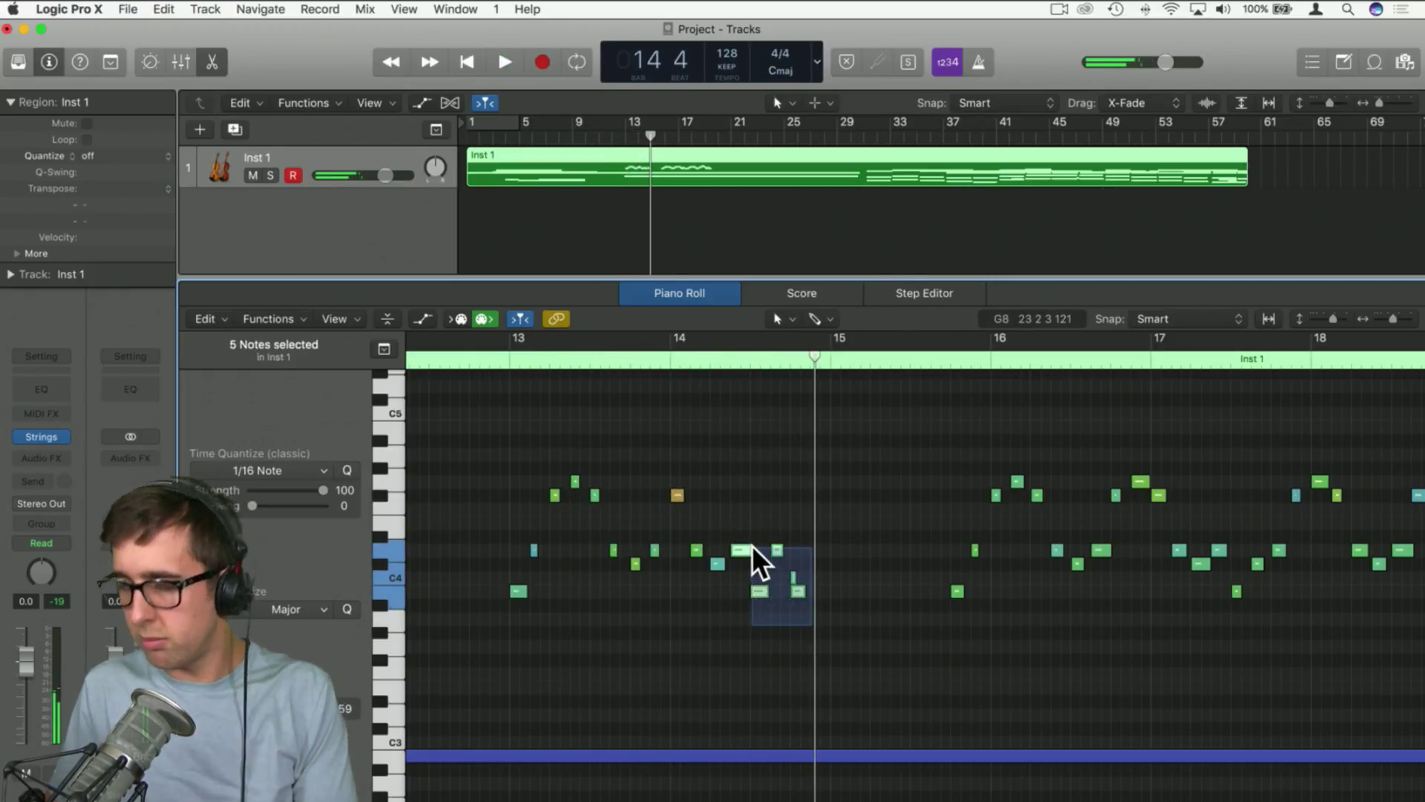
{"action": "key", "text": "Delete"}
Move the 30 remaining pizzicato notes earlier to close the gap, placing their first B3 note just before beat 3 of bar 14
{"action": "left_click_drag", "start_coordinate": [925, 453], "coordinate": [1415, 604]}
{"action": "scroll", "coordinate": [1368, 604], "scroll_direction": "right", "scroll_amount": 6}
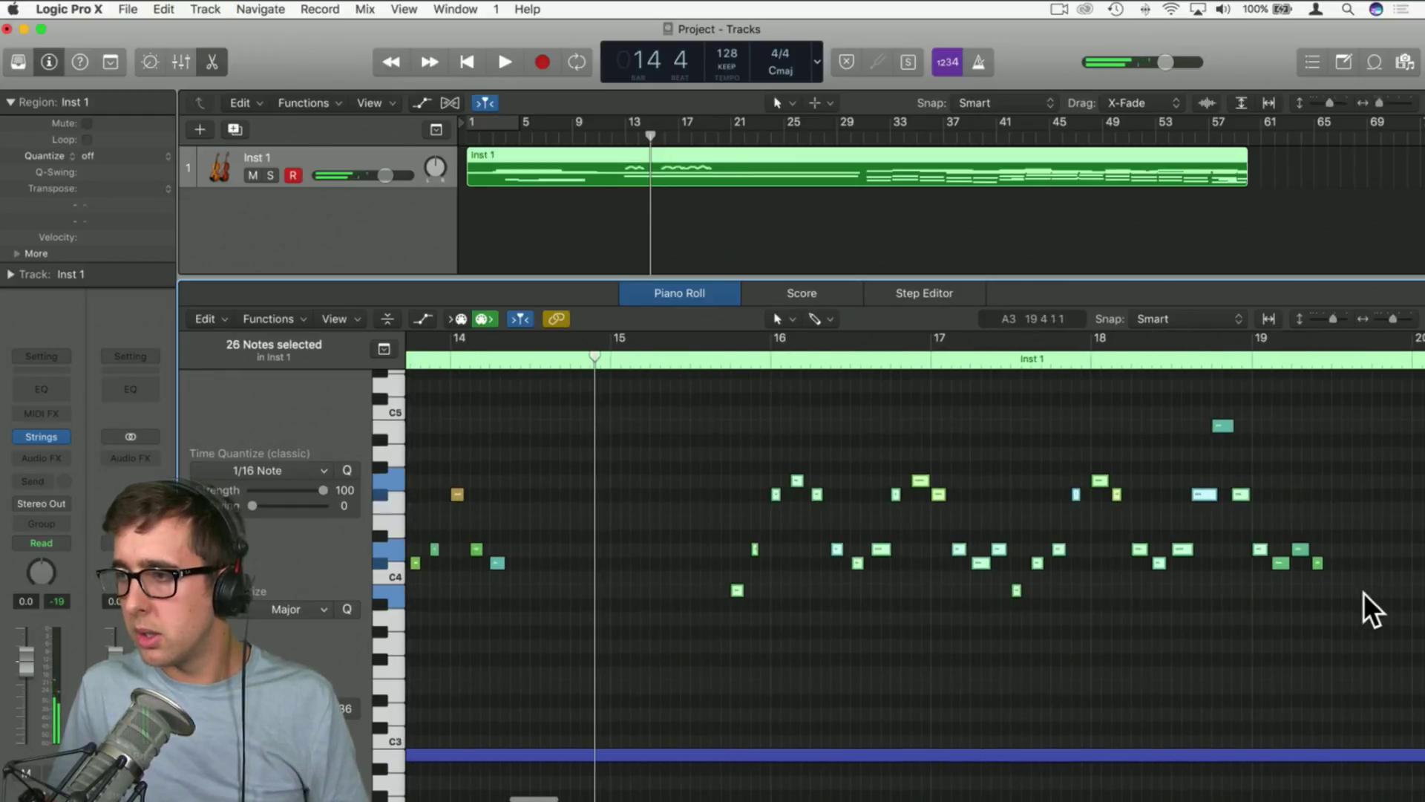
{"action": "left_click_drag", "start_coordinate": [1318, 600], "coordinate": [649, 412]}
{"action": "scroll", "coordinate": [881, 581], "scroll_direction": "left", "scroll_amount": 4}
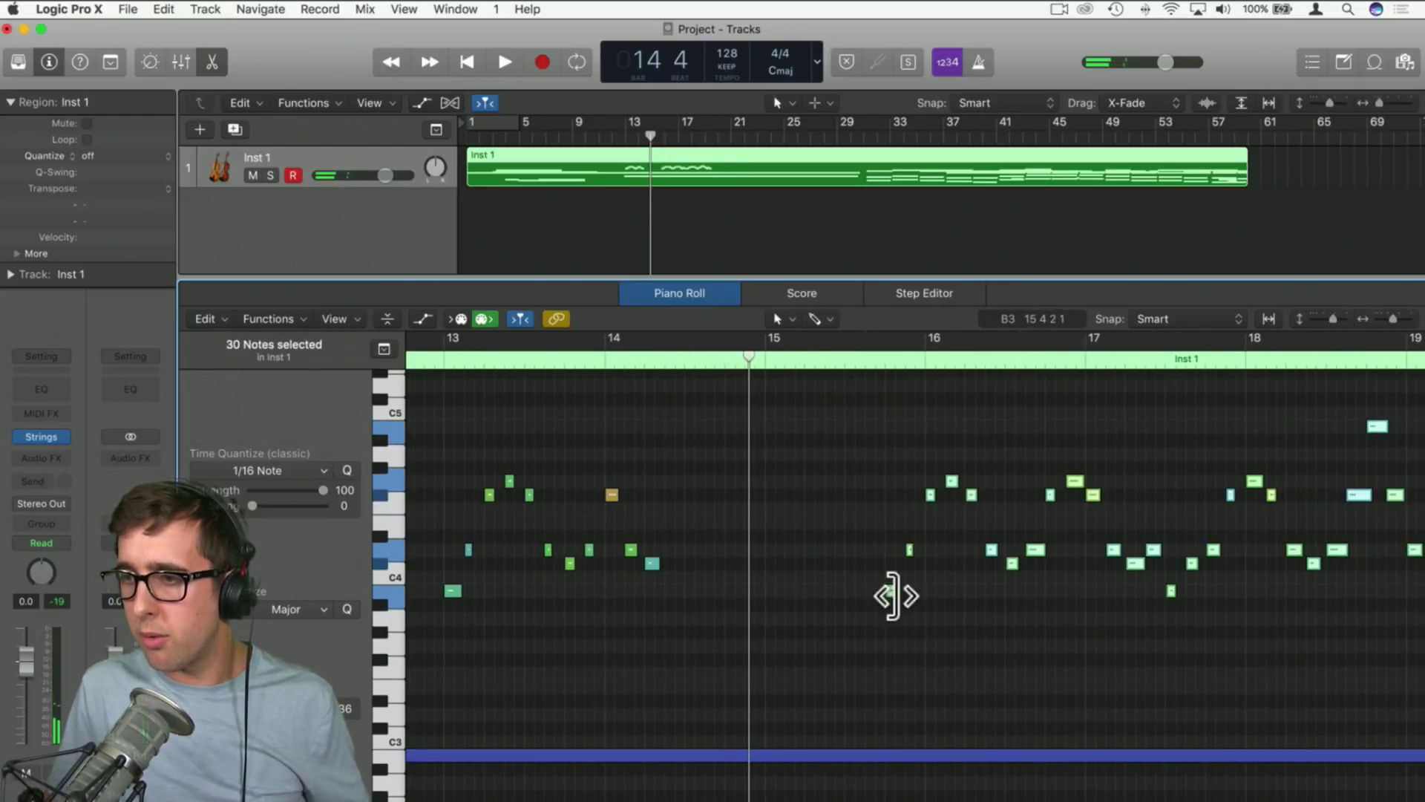
{"action": "left_click_drag", "start_coordinate": [893, 593], "coordinate": [680, 590]}
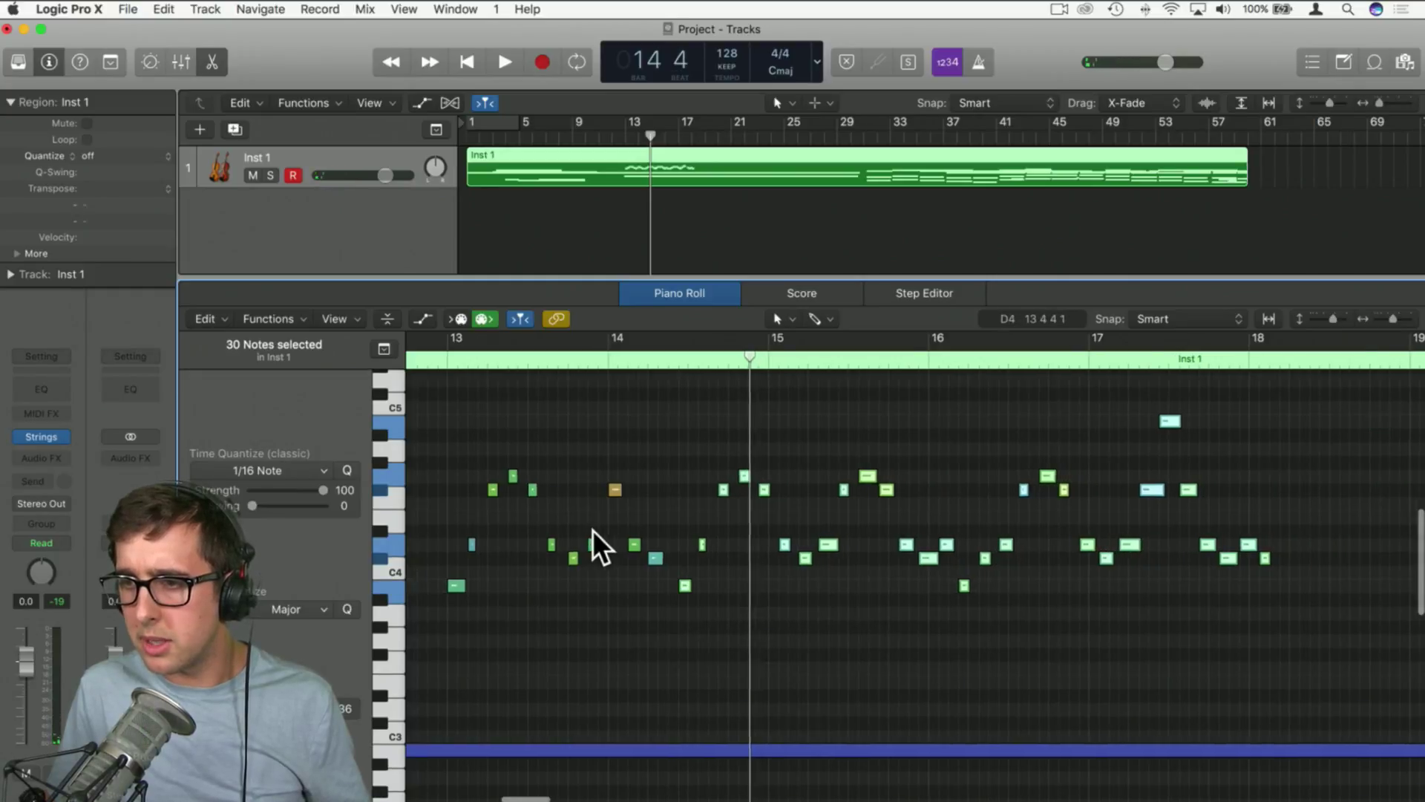
{"action": "scroll", "coordinate": [593, 528], "scroll_direction": "left", "scroll_amount": 1}
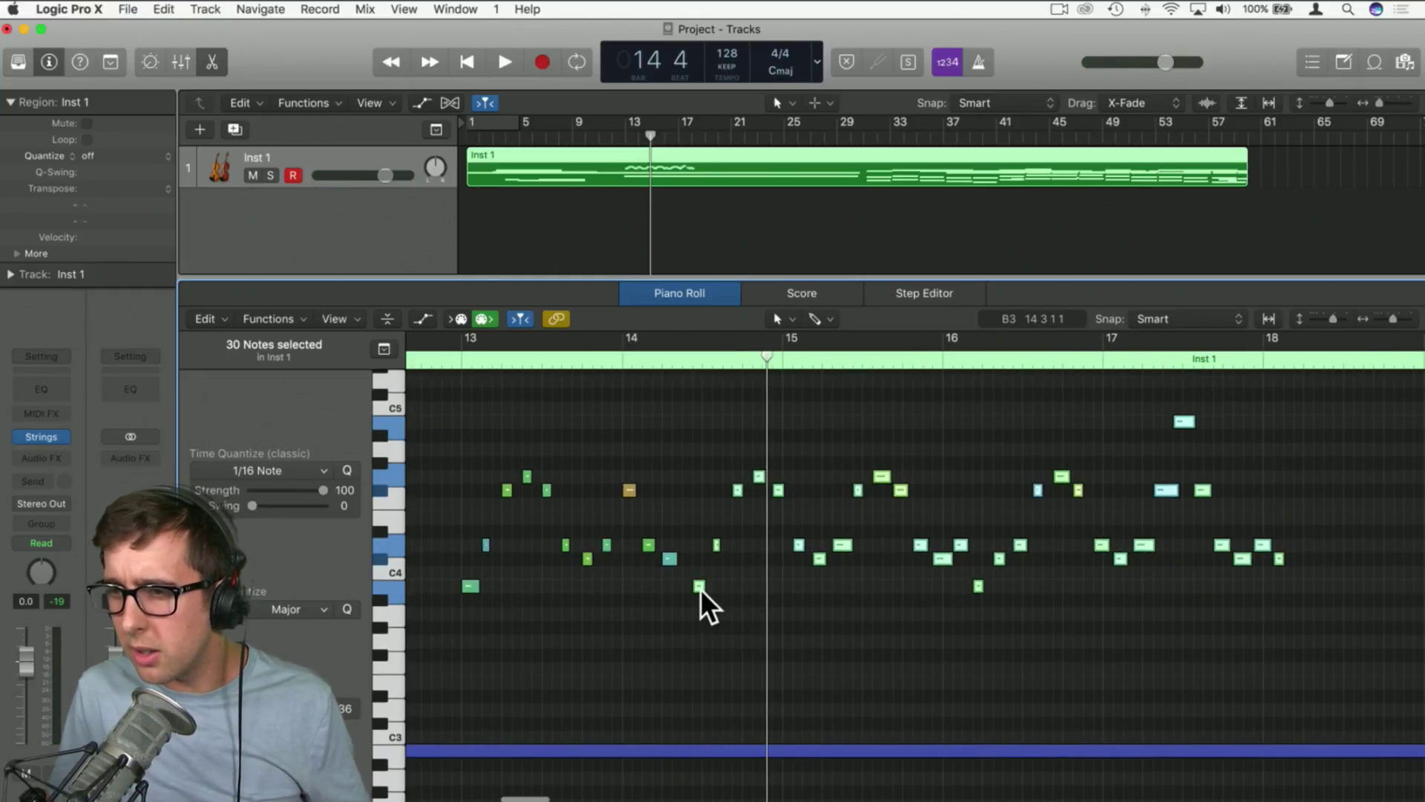
{"action": "left_click_drag", "start_coordinate": [700, 590], "coordinate": [692, 588]}
{"action": "left_click", "coordinate": [656, 435]}
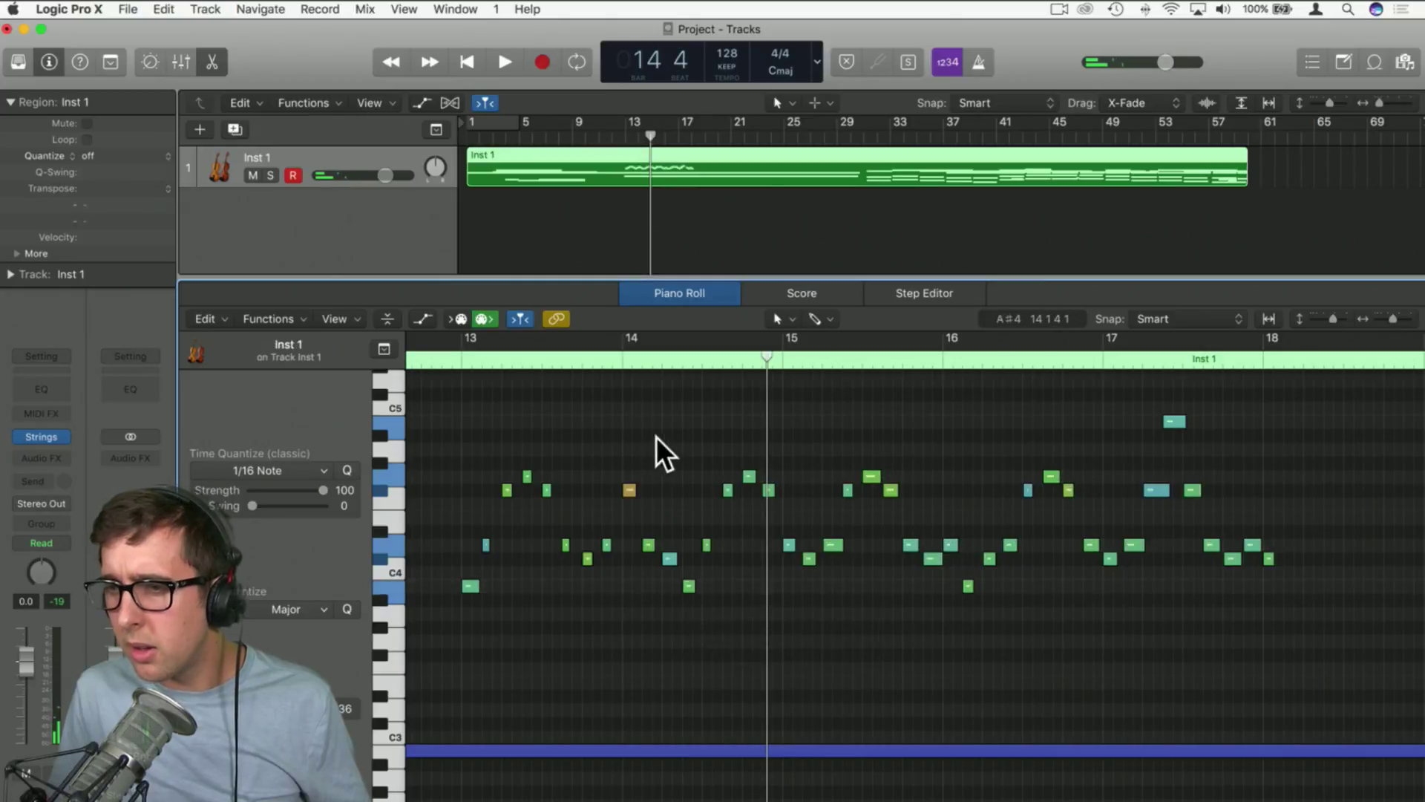
Play the pizzicato line from just before bar 13 to bar 18 and delete its final C#4 note at the start of bar 18
{"action": "left_click", "coordinate": [433, 362]}
{"action": "key", "text": "space"}
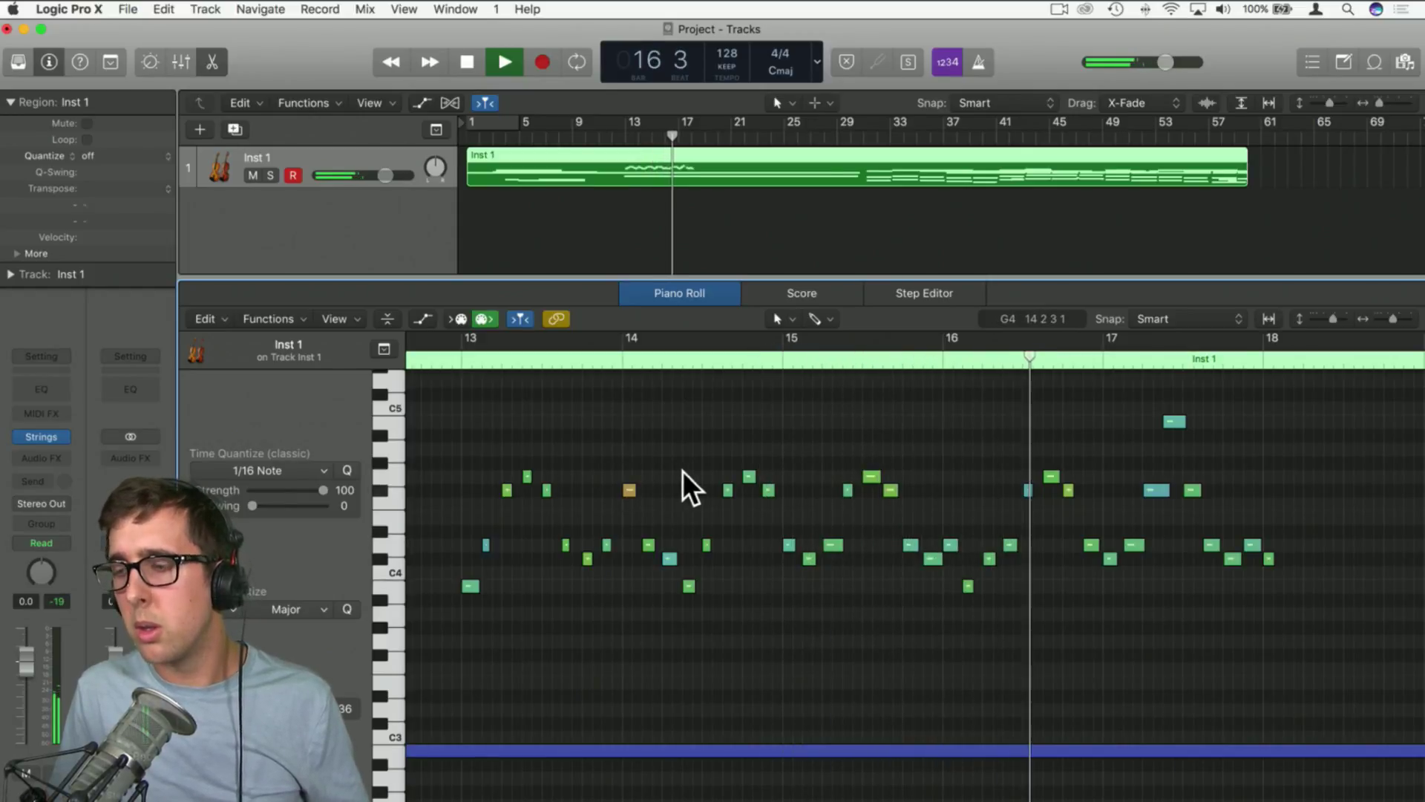
{"action": "scroll", "coordinate": [744, 475], "scroll_direction": "right", "scroll_amount": 2}
{"action": "scroll", "coordinate": [744, 472], "scroll_direction": "right", "scroll_amount": 2}
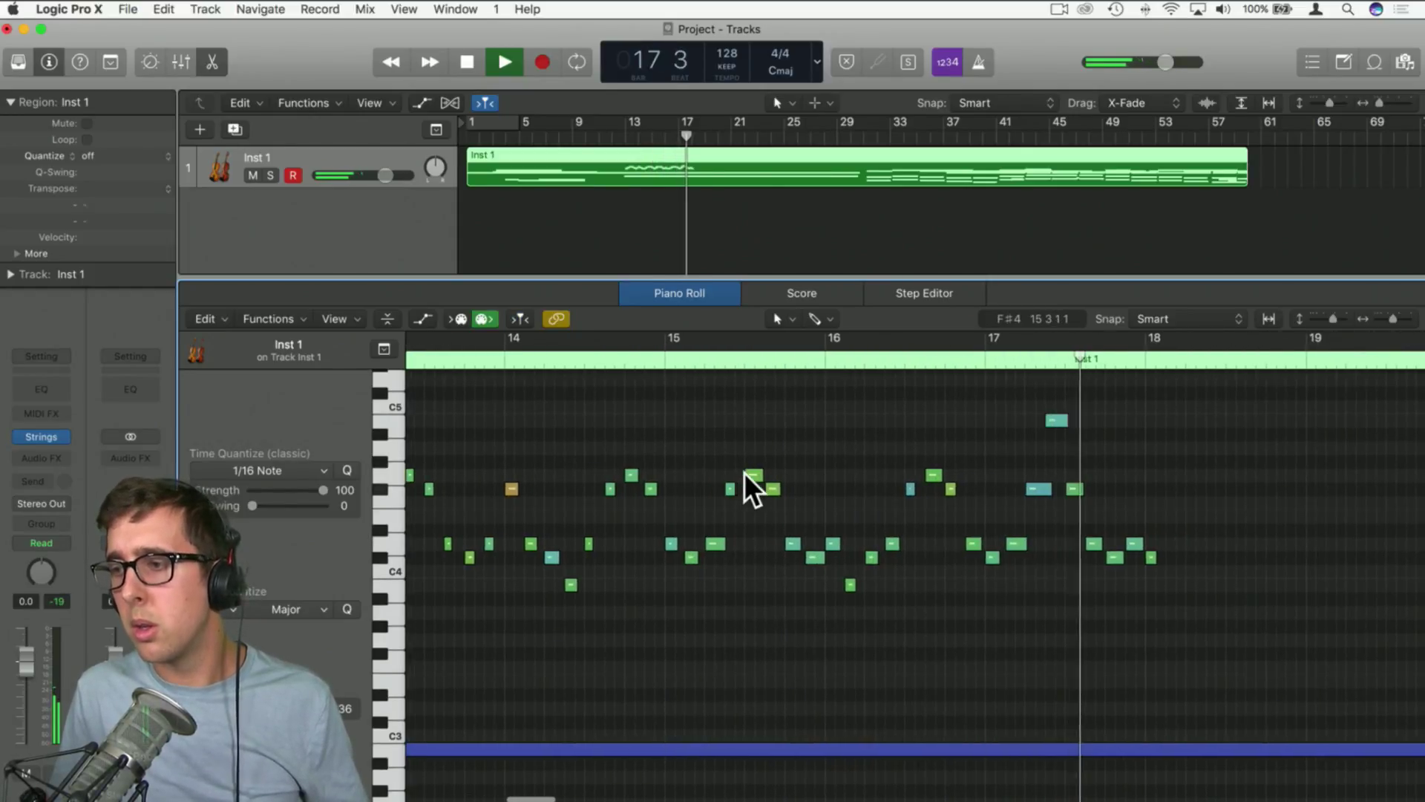
{"action": "key", "text": "space"}
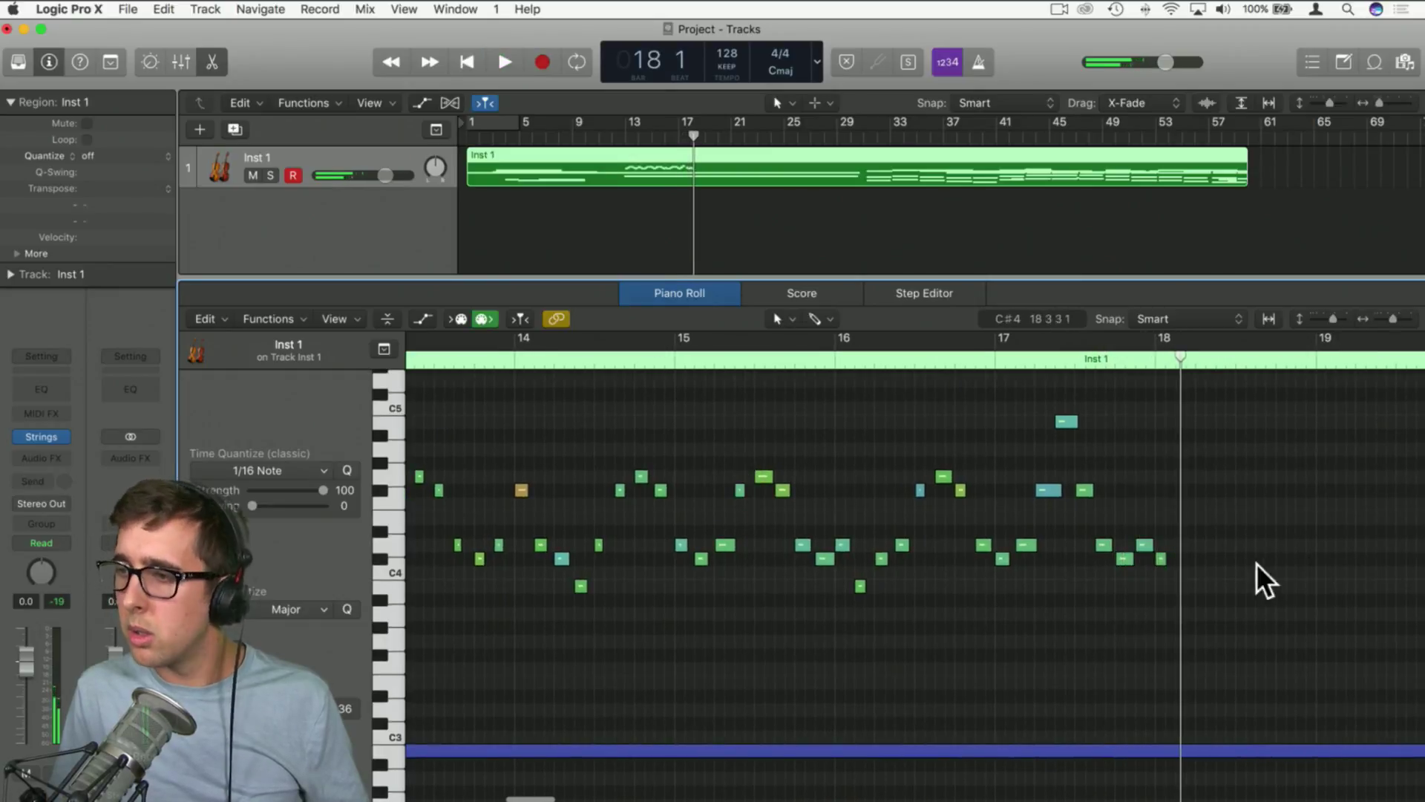
{"action": "left_click", "coordinate": [1161, 558]}
{"action": "left_click", "coordinate": [1388, 316]}
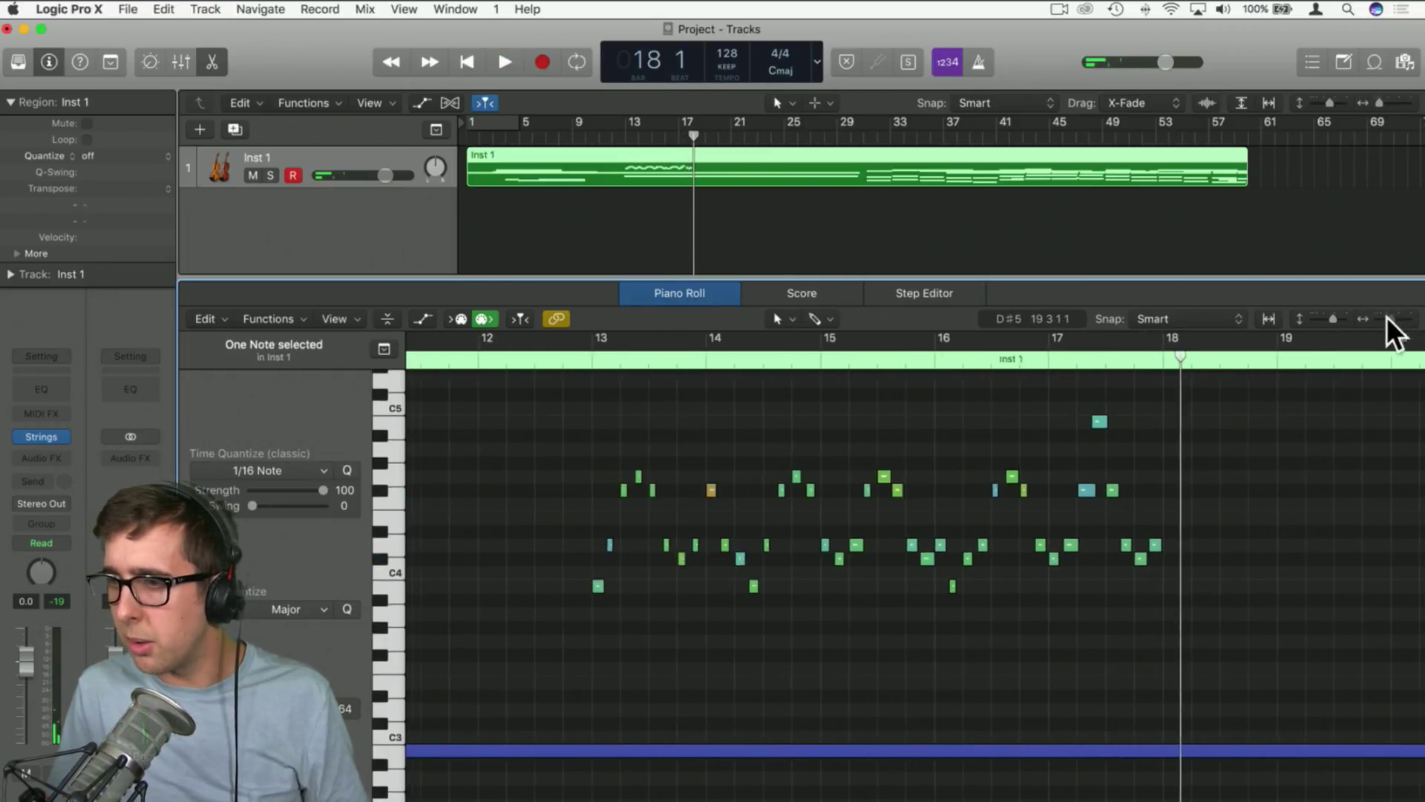
Play back the pizzicato line twice from just before bar 13 to check the notes in bars 14 and 15
{"action": "left_click", "coordinate": [653, 357]}
{"action": "key", "text": "space"}
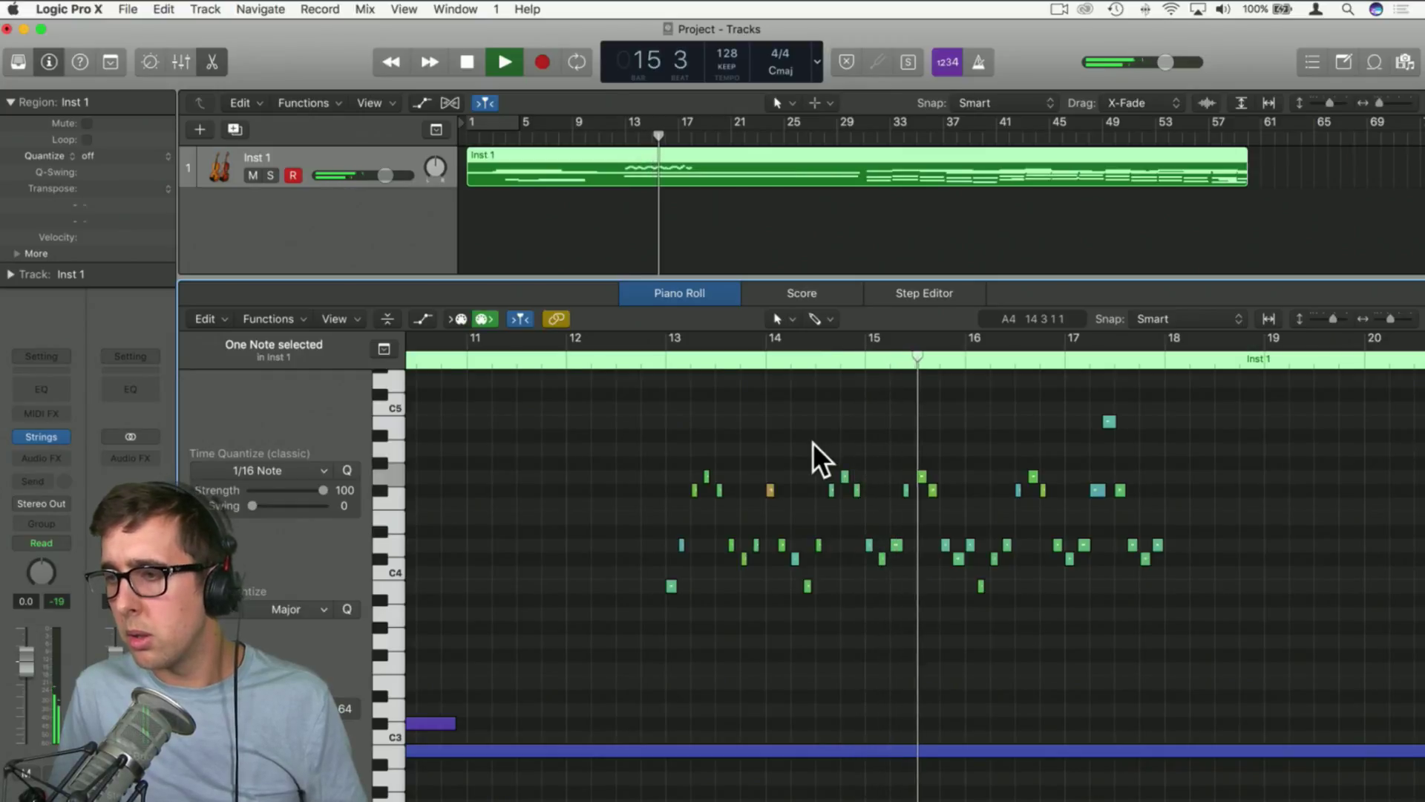
{"action": "left_click", "coordinate": [654, 362]}
{"action": "key", "text": "space"}
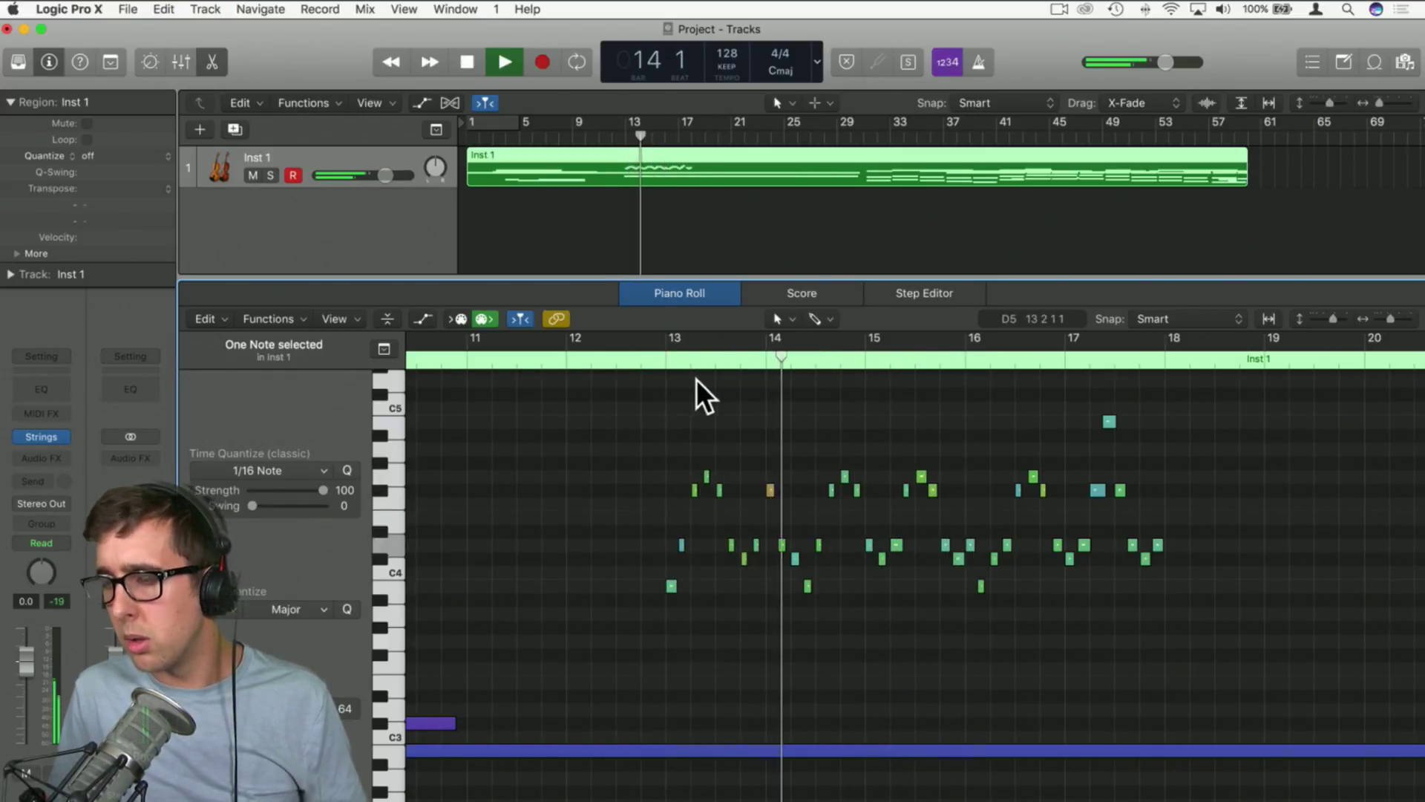
Stop playback and delete the six pizzicato notes between beat 3 of bar 14 and the early part of bar 15
{"action": "key", "text": "space"}
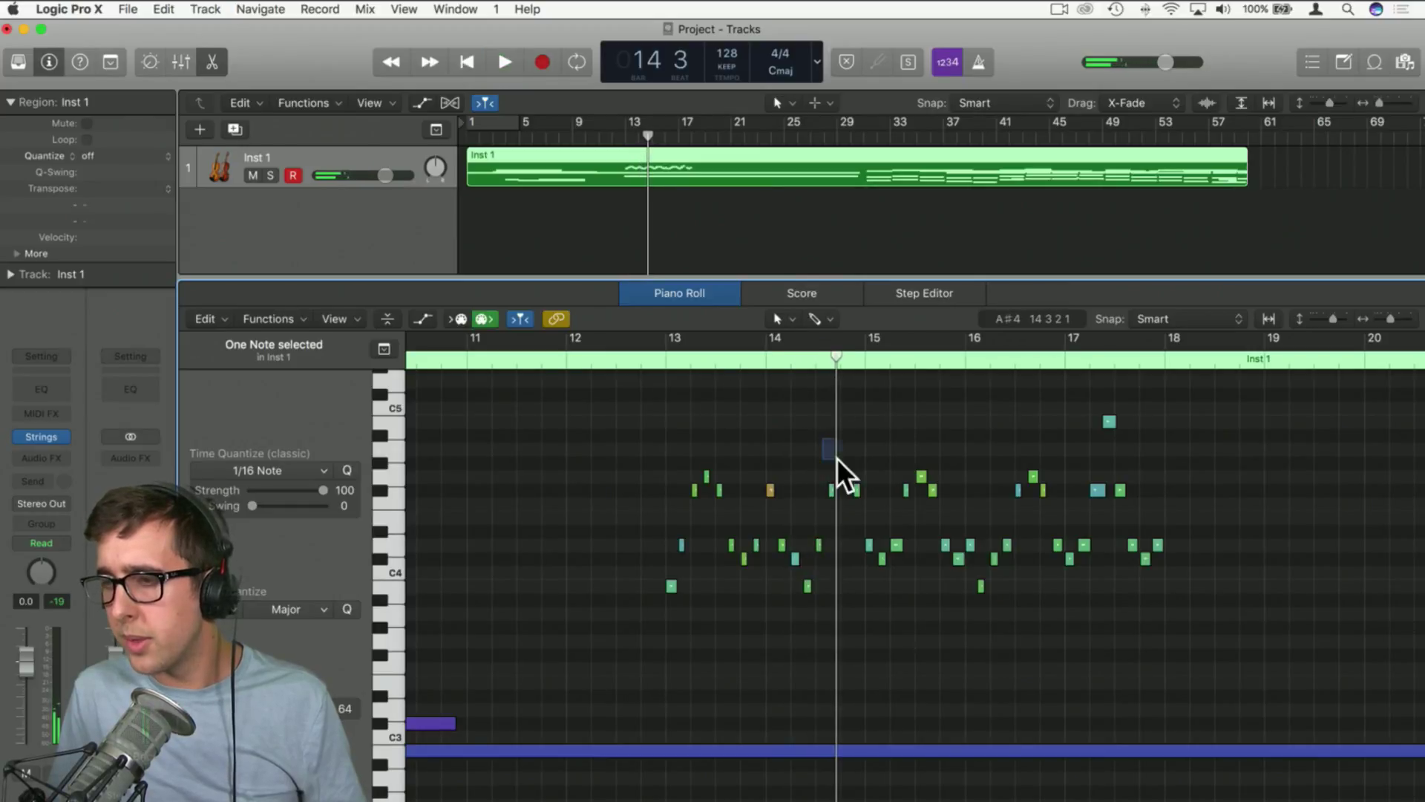
{"action": "left_click_drag", "start_coordinate": [837, 475], "coordinate": [901, 591]}
{"action": "key", "text": "Delete"}
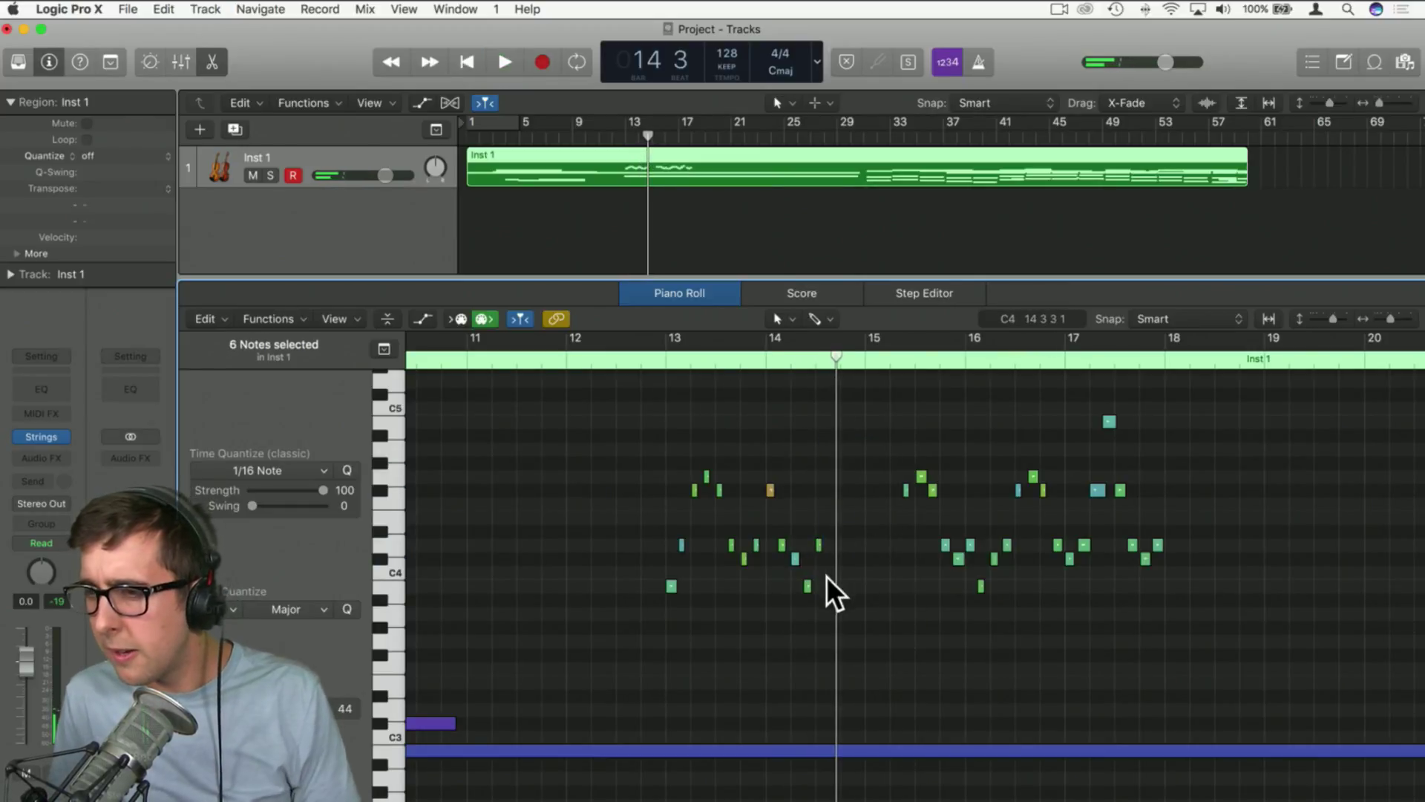
{"action": "left_click", "coordinate": [820, 542]}
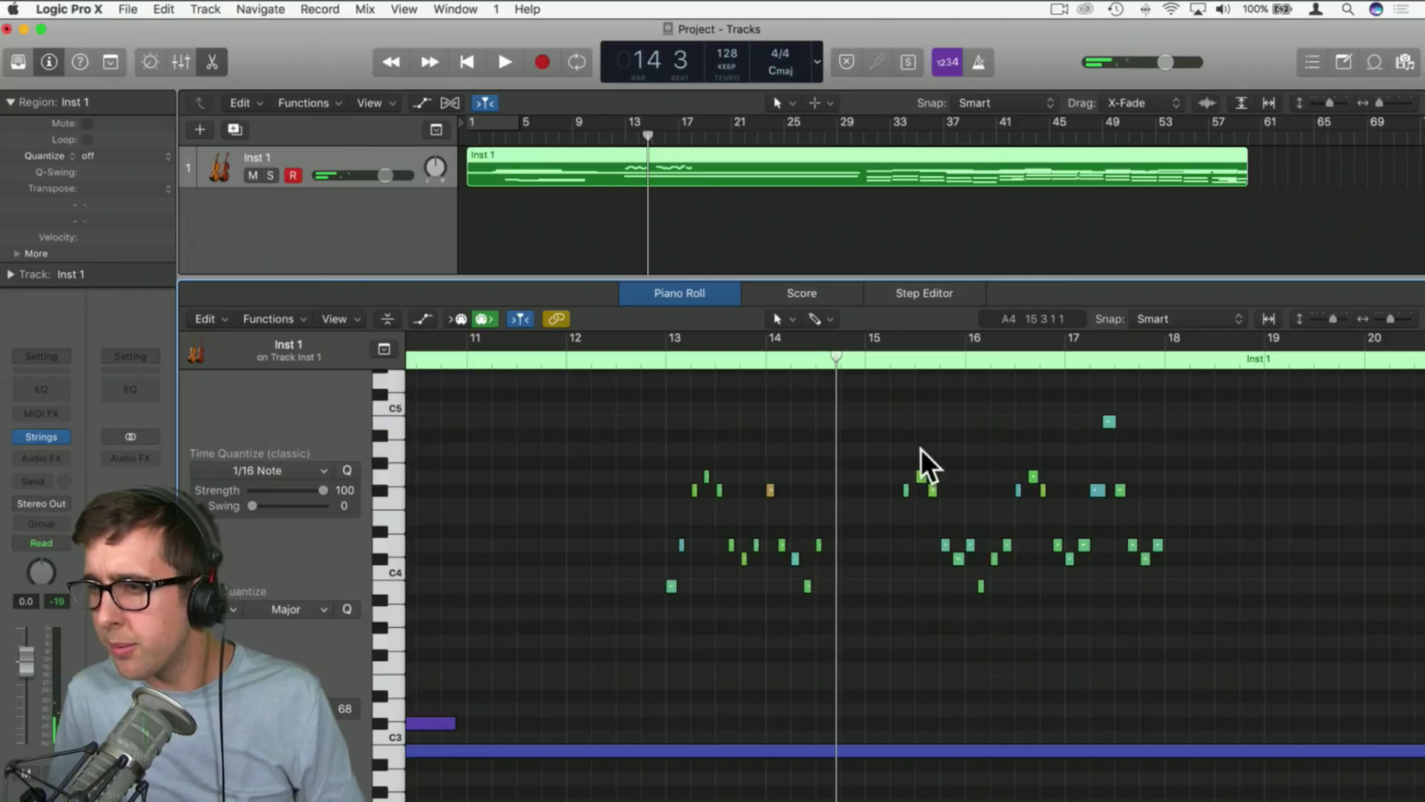
Move the first five notes remaining in bar 15, starting with the F#4, one bar earlier into bar 14
{"action": "left_click_drag", "start_coordinate": [917, 533], "coordinate": [965, 595]}
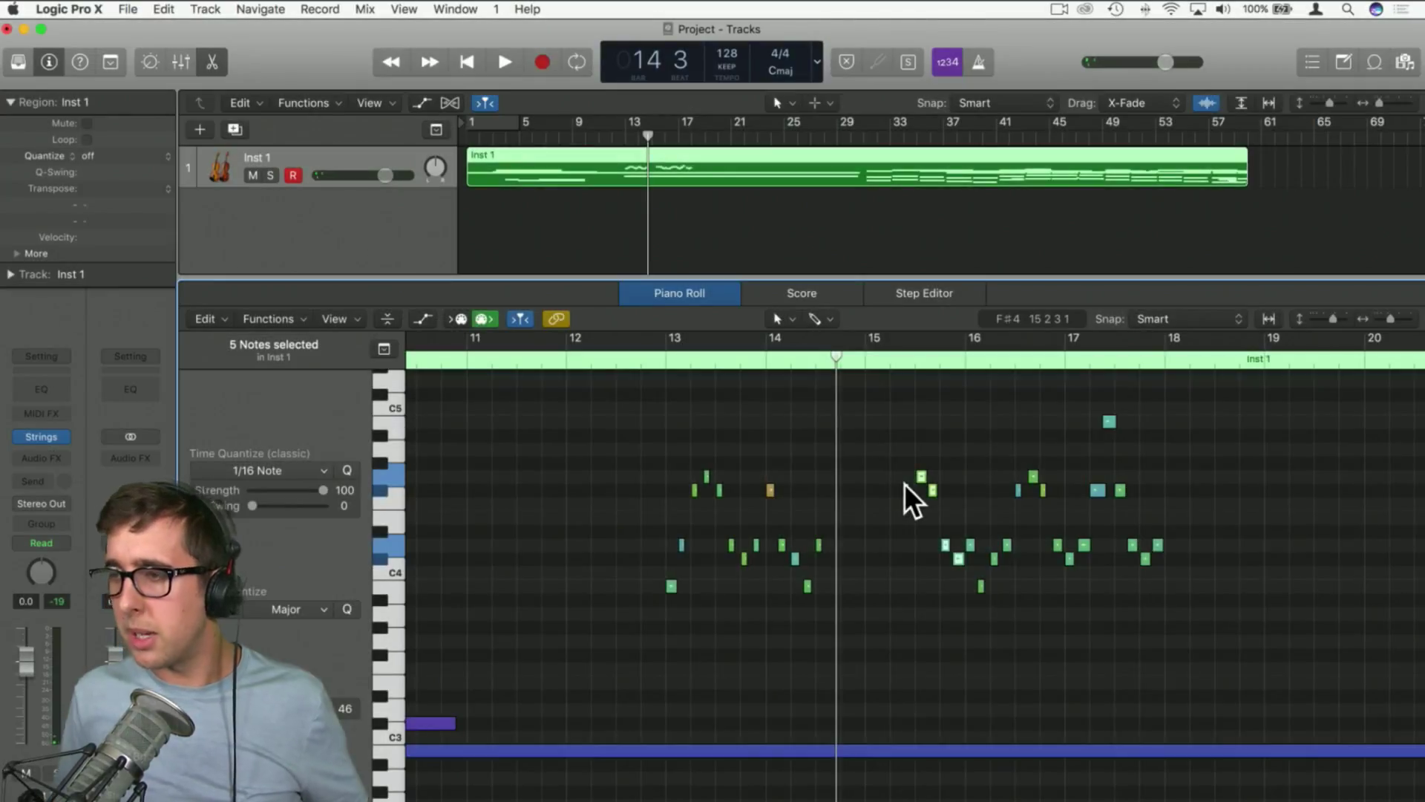
{"action": "left_click_drag", "start_coordinate": [1388, 334], "coordinate": [1403, 331]}
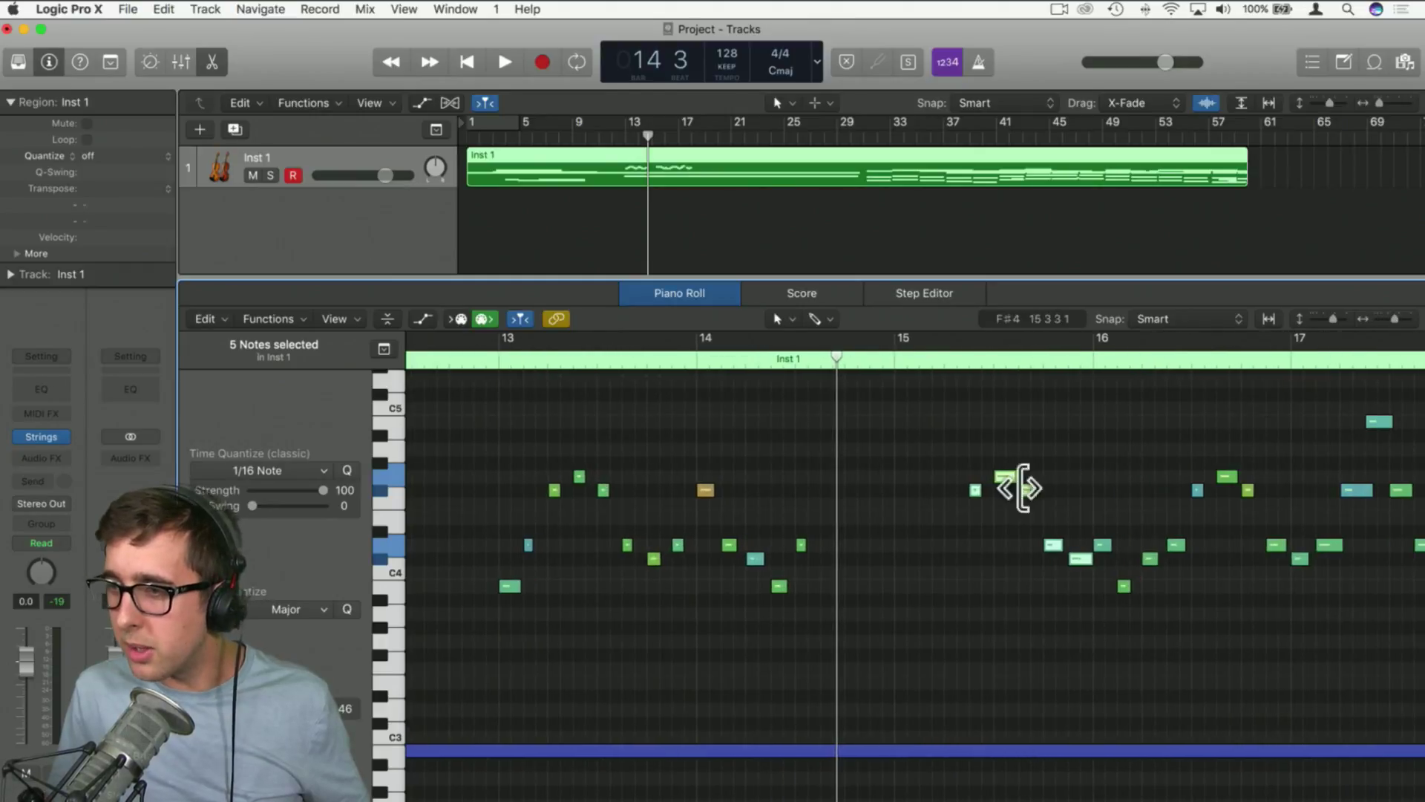
{"action": "left_click_drag", "start_coordinate": [976, 494], "coordinate": [780, 491]}
{"action": "left_click", "coordinate": [767, 536]}
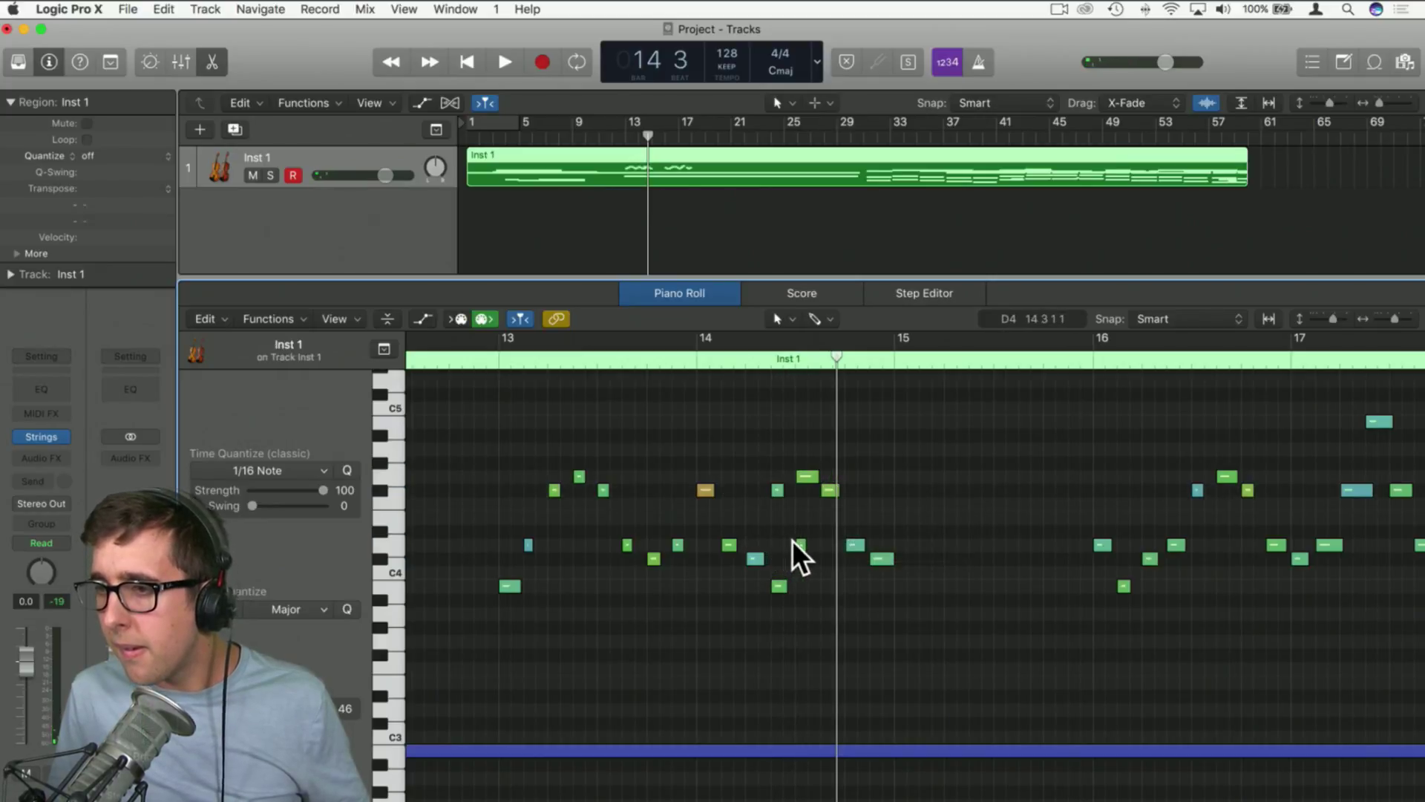
Play the phrase from just before bar 13 to bar 15 and delete the short D4 note at beat 3 of bar 14
{"action": "left_click", "coordinate": [495, 359]}
{"action": "key", "text": "space"}
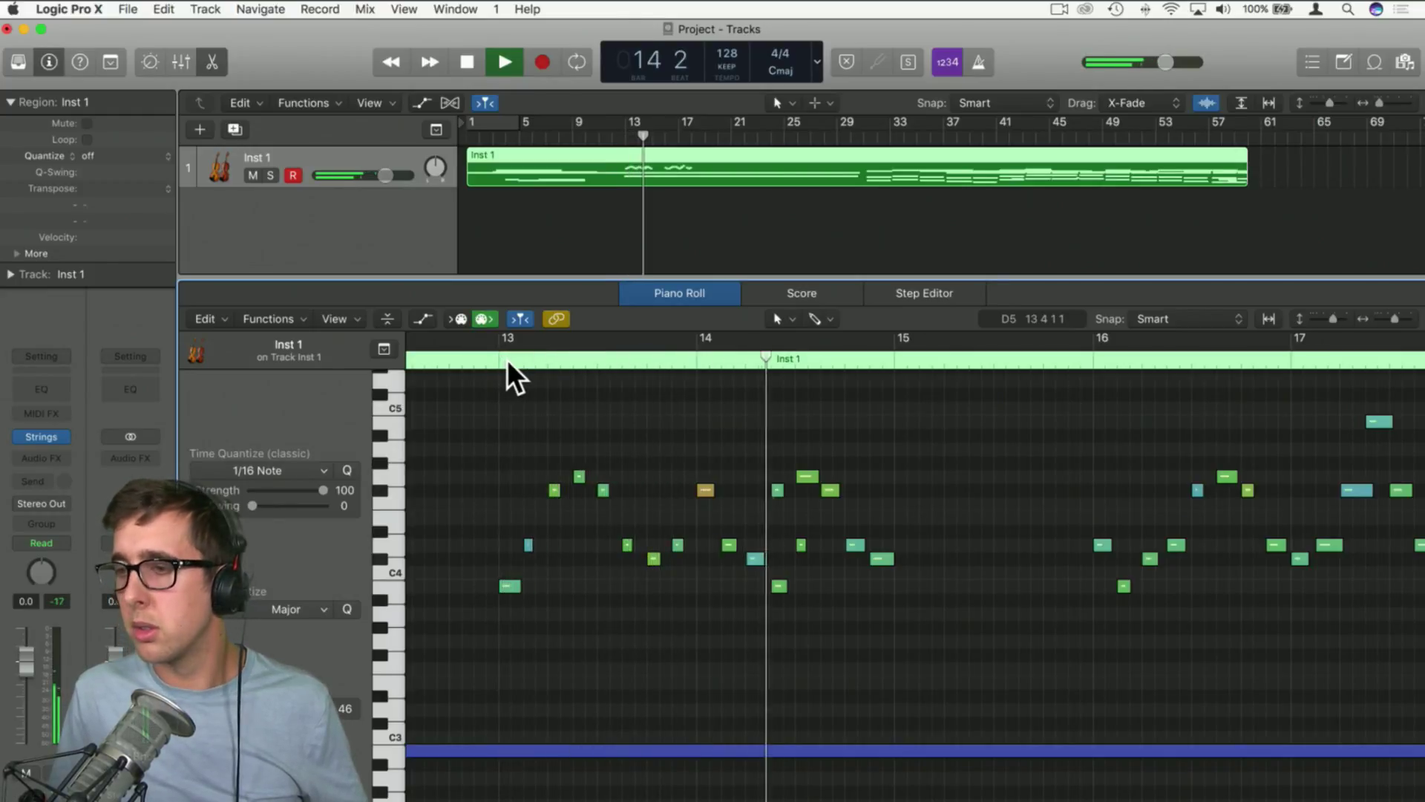
{"action": "key", "text": "space"}
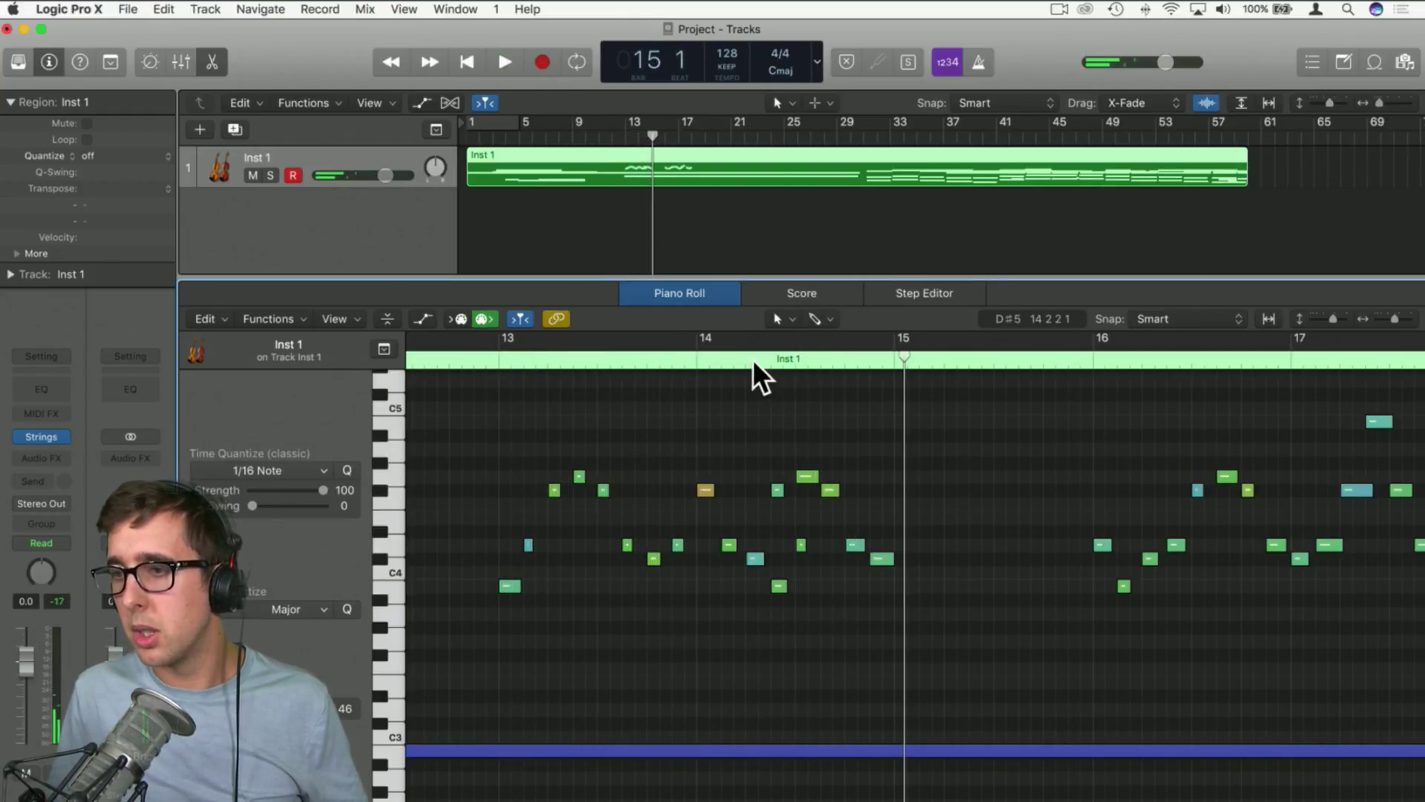
{"action": "left_click", "coordinate": [799, 544]}
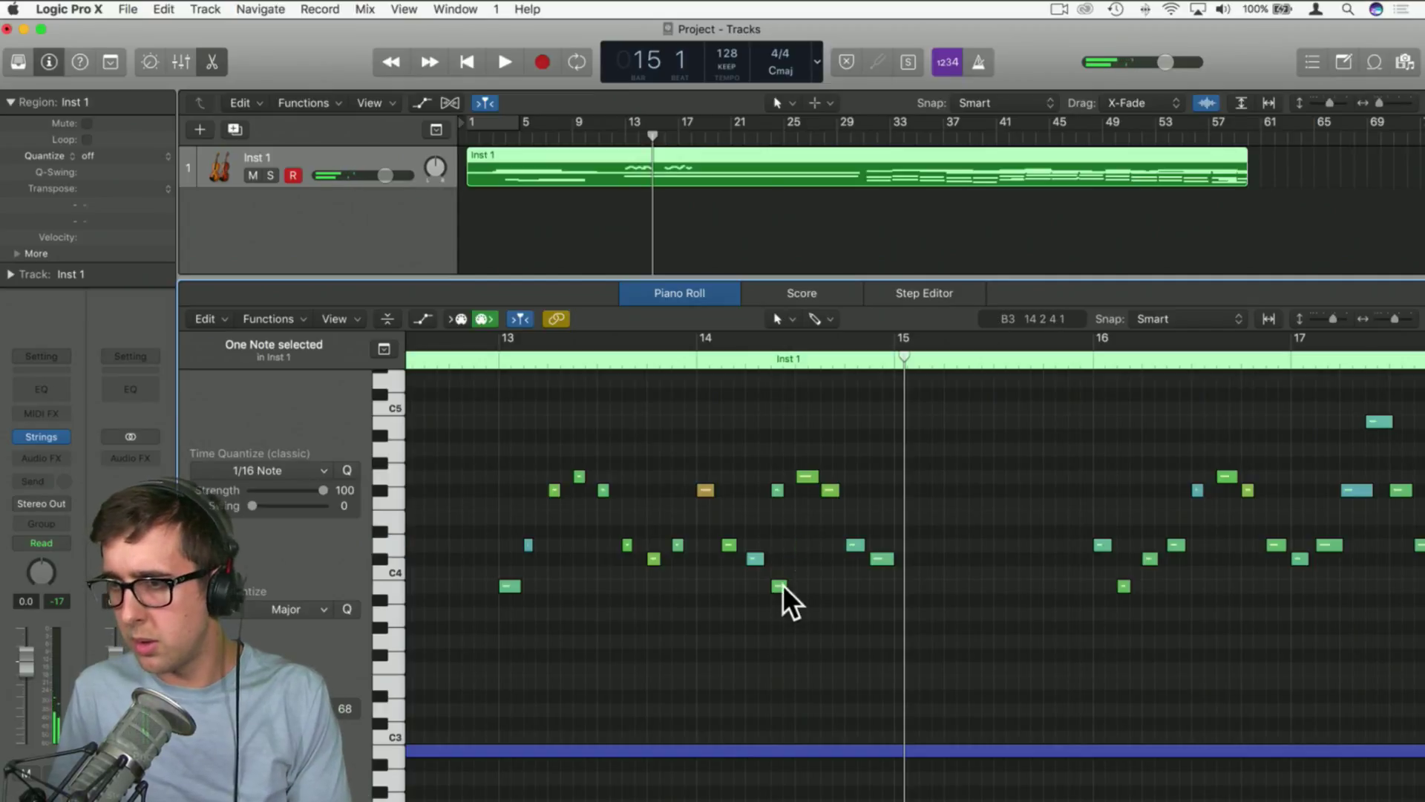
Replay the phrase from just before bar 13 and delete the B3 note just before beat 3 of bar 14
{"action": "key", "text": "space"}
{"action": "left_click", "coordinate": [493, 356]}
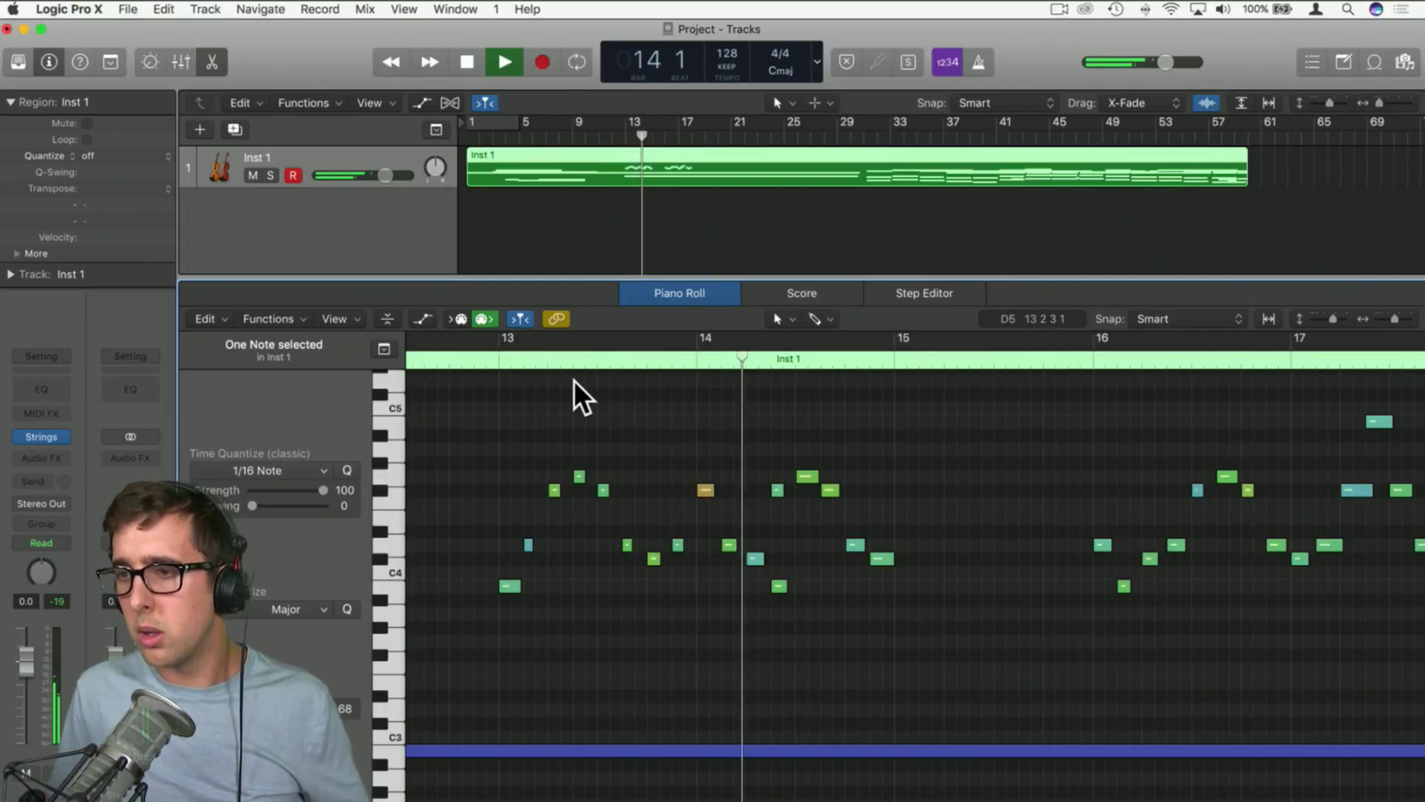
{"action": "key", "text": "space"}
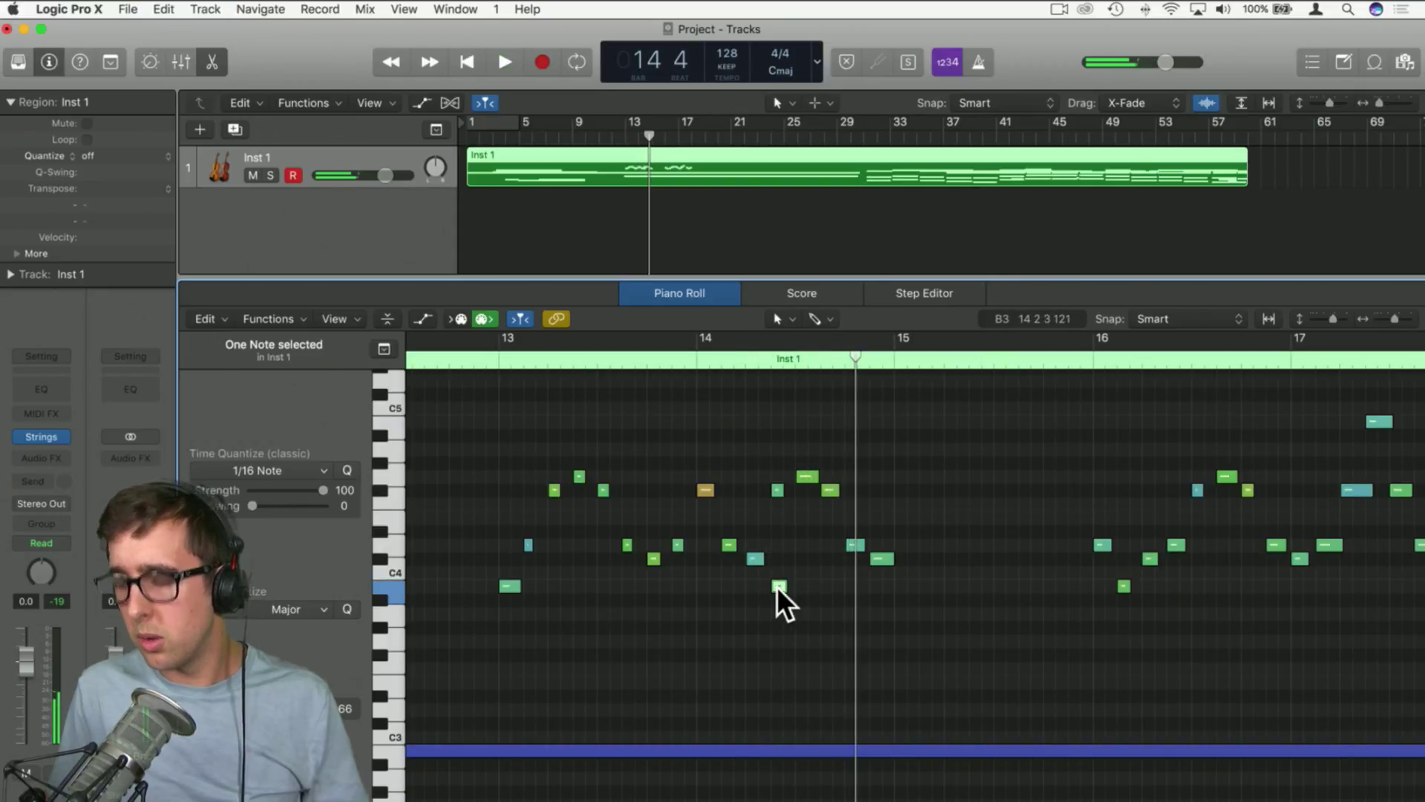
{"action": "key", "text": "Delete"}
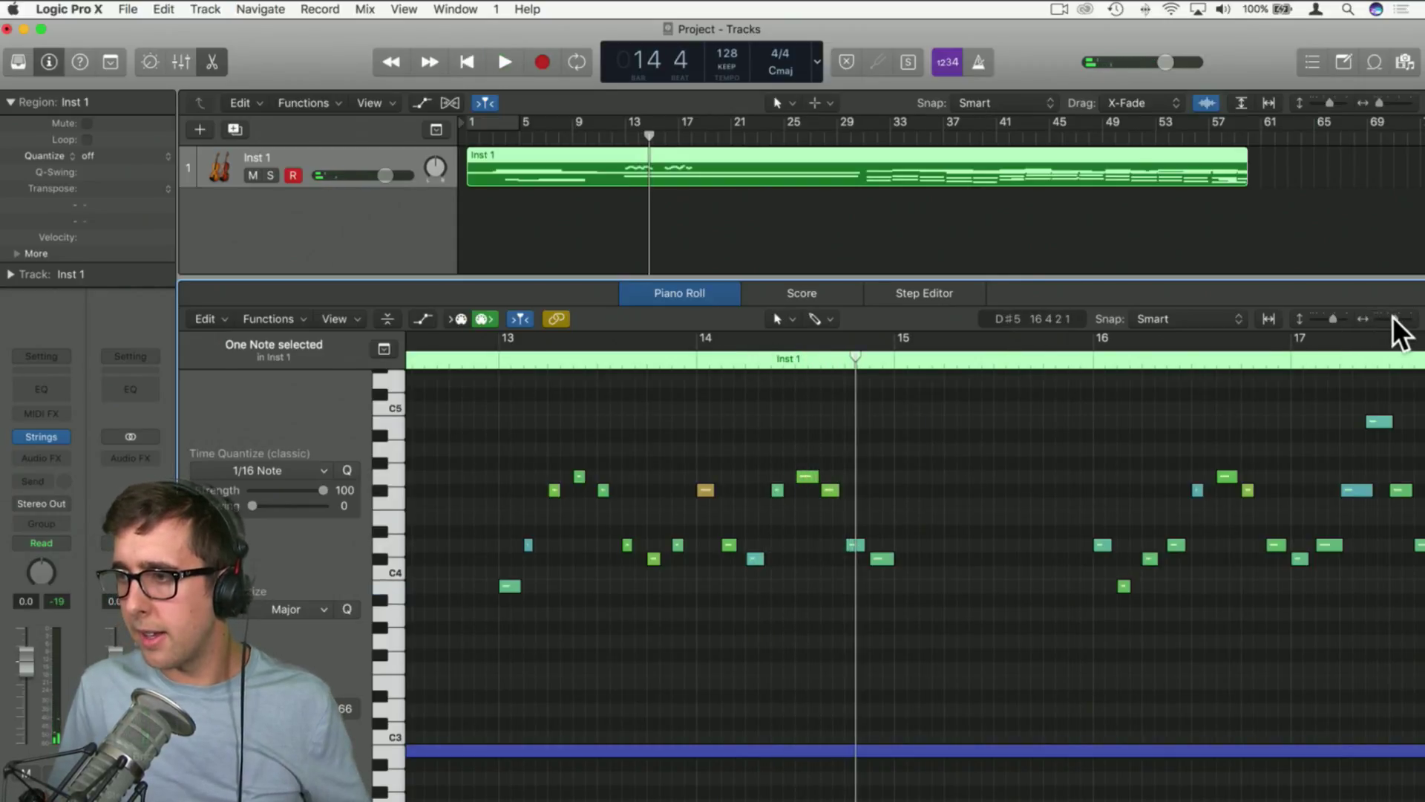
Delete the eight pizzicato notes in bar 16
{"action": "left_click_drag", "start_coordinate": [1393, 317], "coordinate": [1388, 317]}
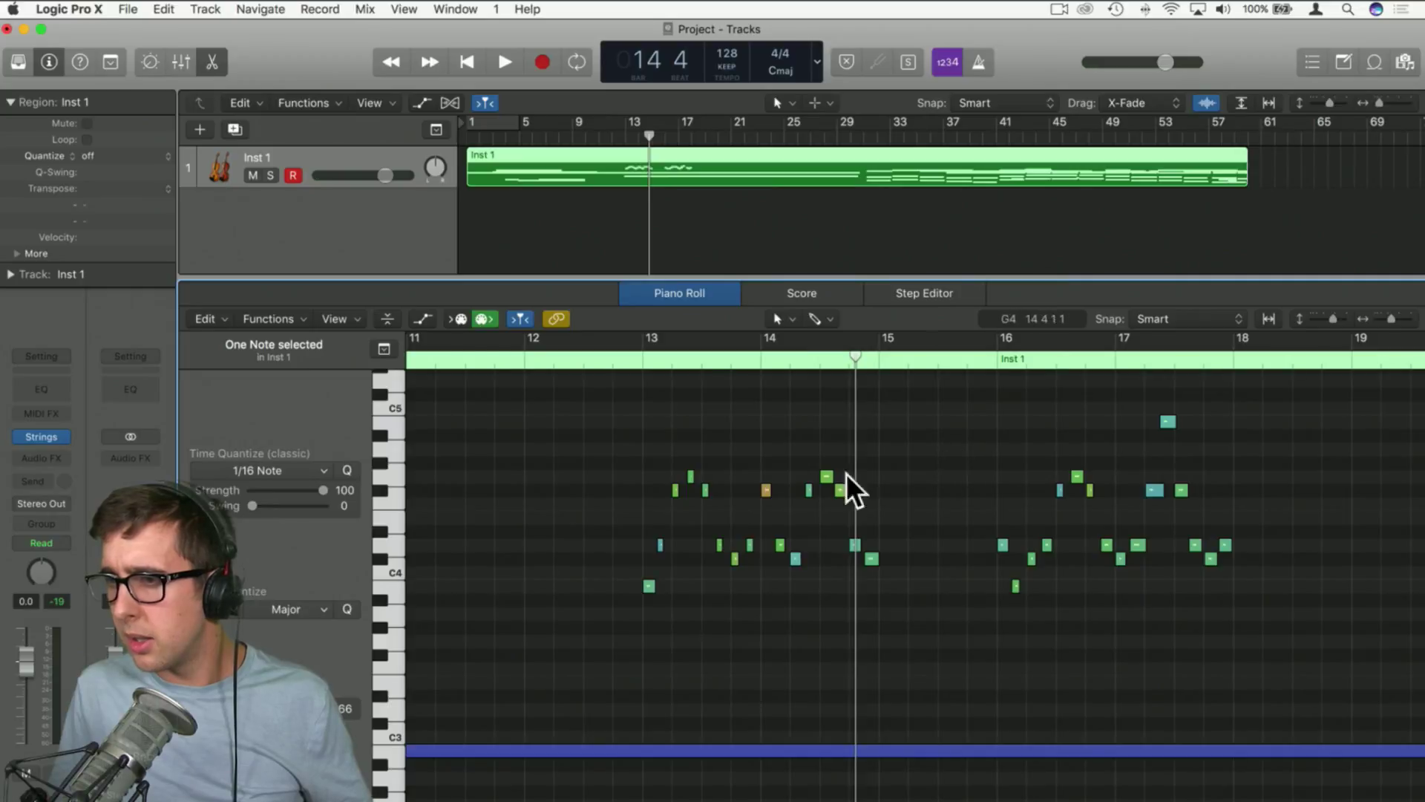
{"action": "left_click_drag", "start_coordinate": [1001, 502], "coordinate": [1107, 614]}
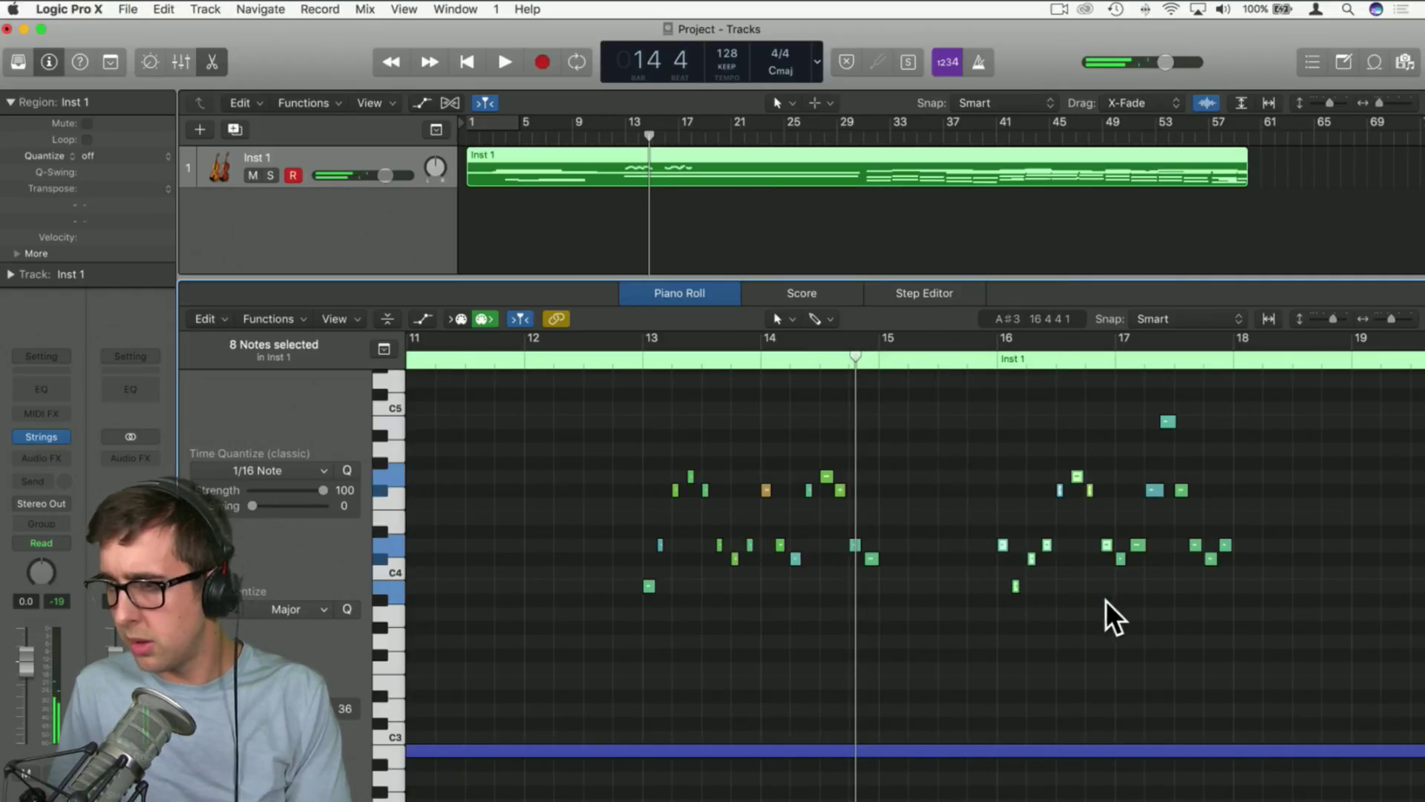
{"action": "key", "text": "Delete"}
Copy the 16-note pizzicato phrase from bars 13 and 14 two bars ahead, starting on B3 at bar 15
{"action": "left_click_drag", "start_coordinate": [924, 626], "coordinate": [611, 448]}
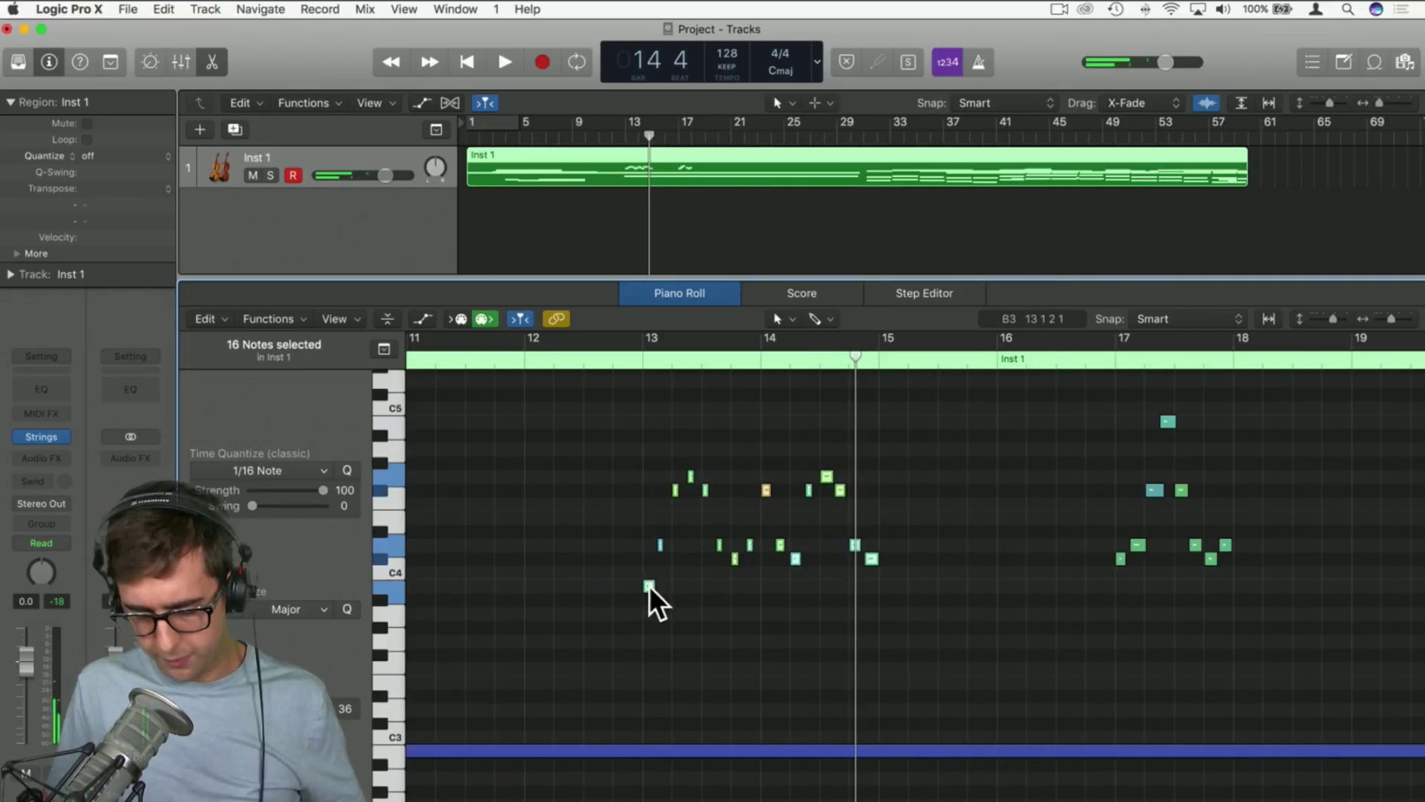
{"action": "left_click_drag", "start_coordinate": [649, 586], "coordinate": [884, 591]}
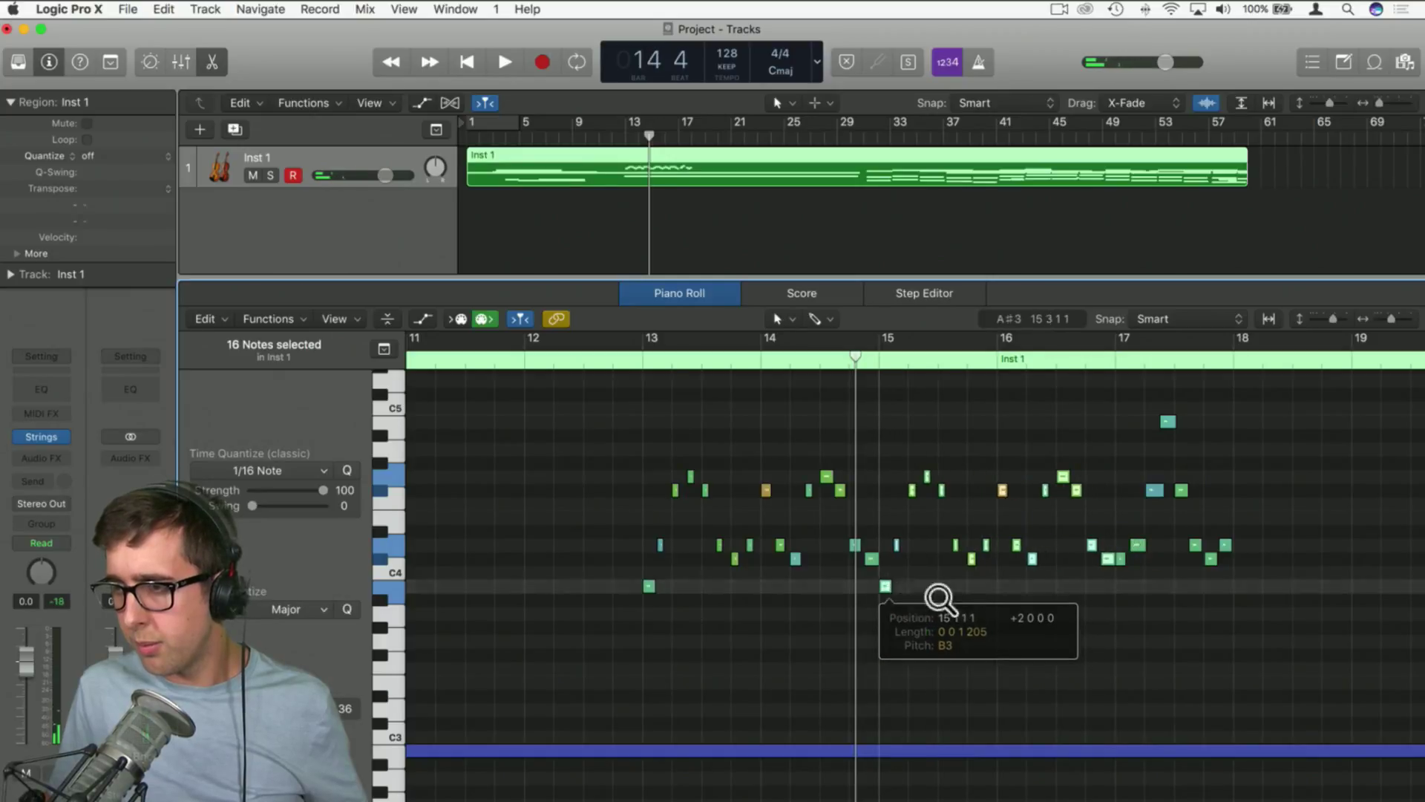
{"action": "left_click", "coordinate": [1124, 581]}
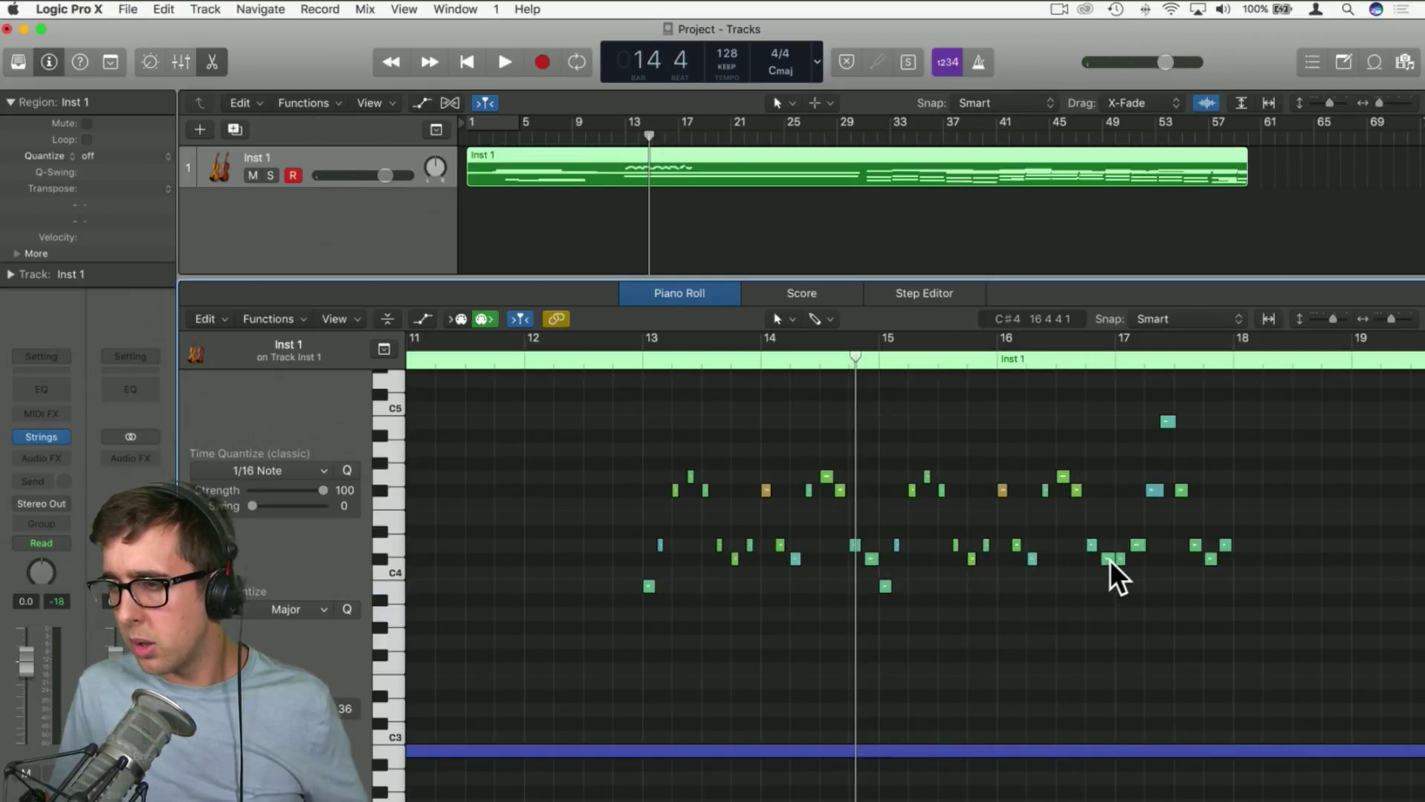
Raise the last copied C#4 note near the end of bar 16 to F#4 and play the line from bar 13 into bar 17
{"action": "left_click_drag", "start_coordinate": [1112, 562], "coordinate": [1103, 507]}
{"action": "left_click", "coordinate": [609, 356]}
{"action": "key", "text": "space"}
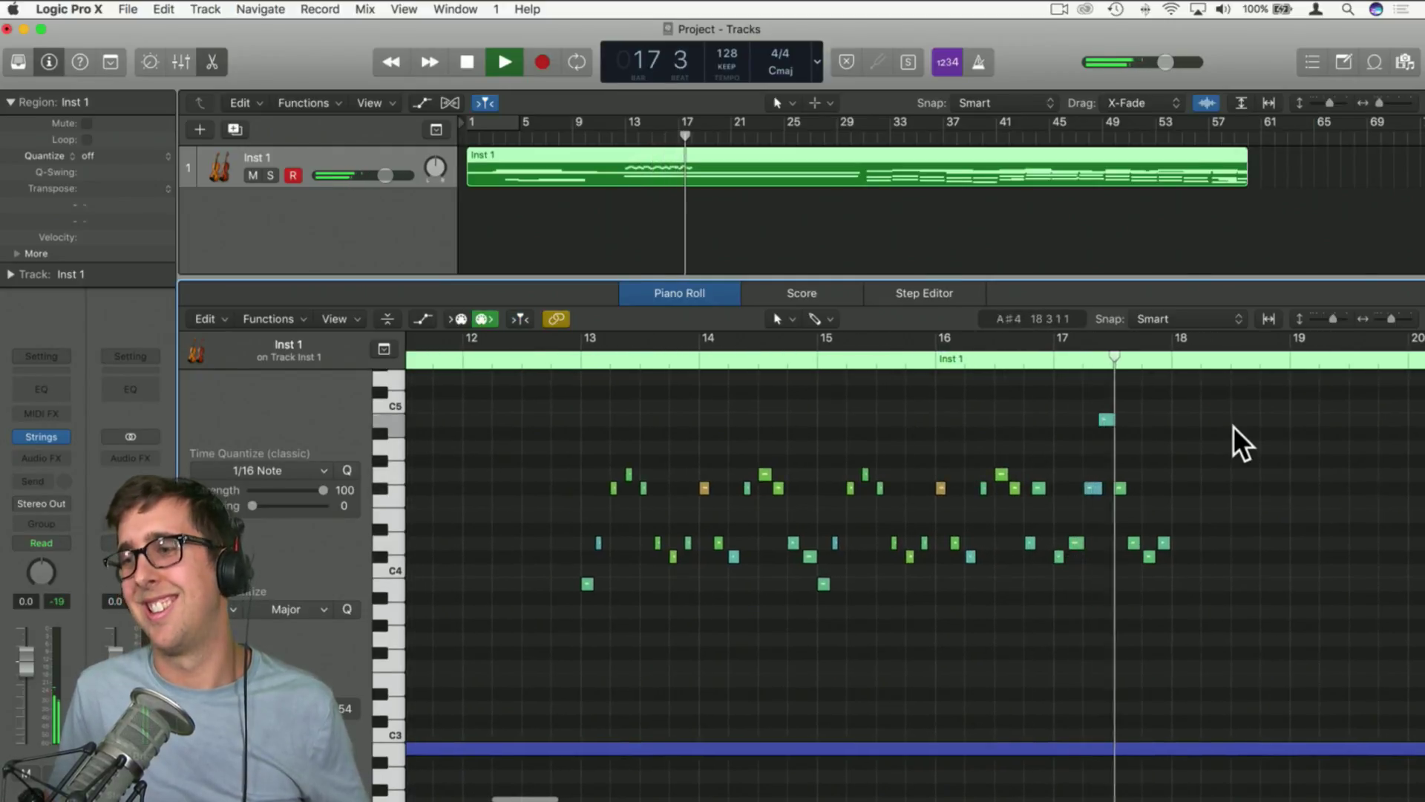
{"action": "key", "text": "space"}
Play back the end of the pizzicato line from just before bar 16 to the start of bar 17
{"action": "left_click_drag", "start_coordinate": [1391, 318], "coordinate": [1393, 319]}
{"action": "scroll", "coordinate": [894, 505], "scroll_direction": "left", "scroll_amount": 1}
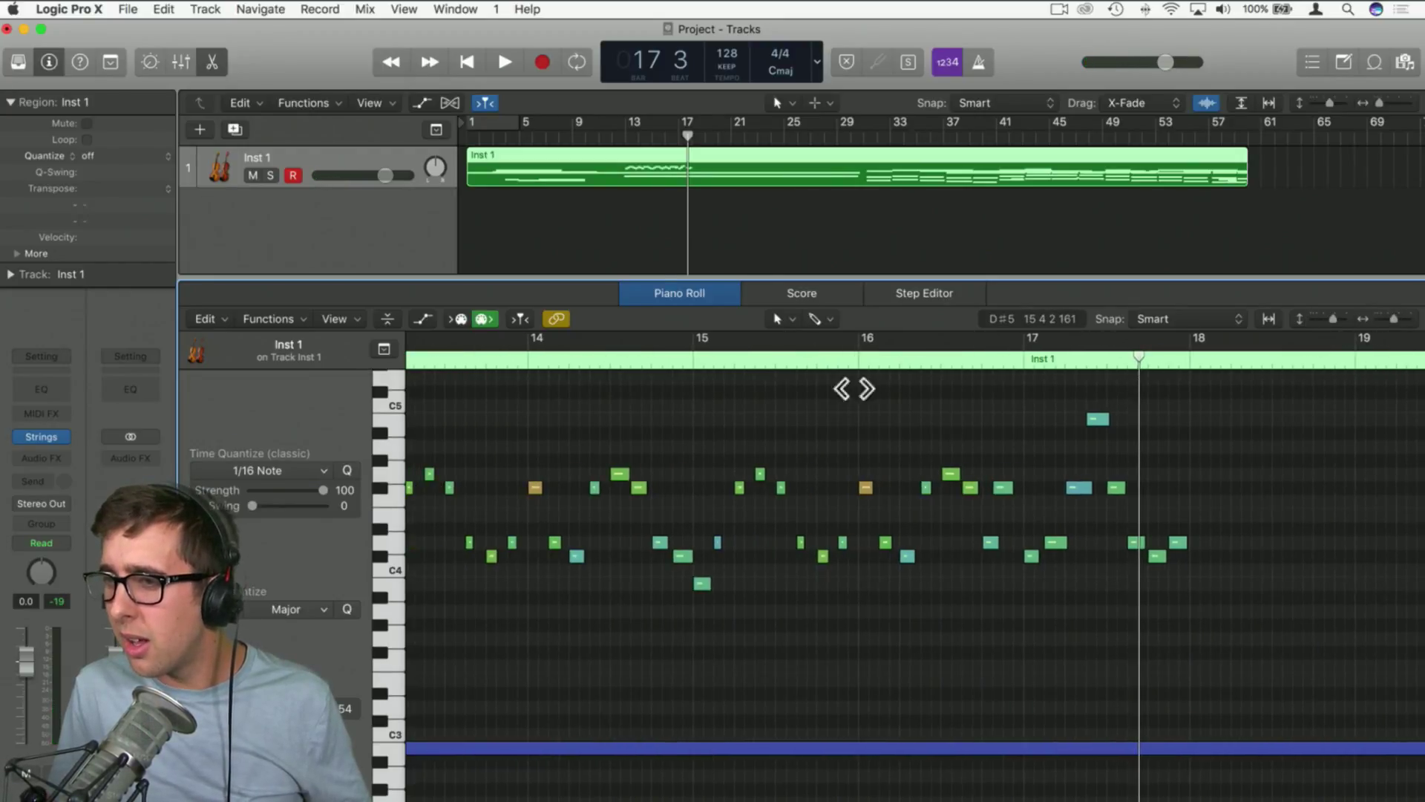
{"action": "double_click", "coordinate": [840, 359]}
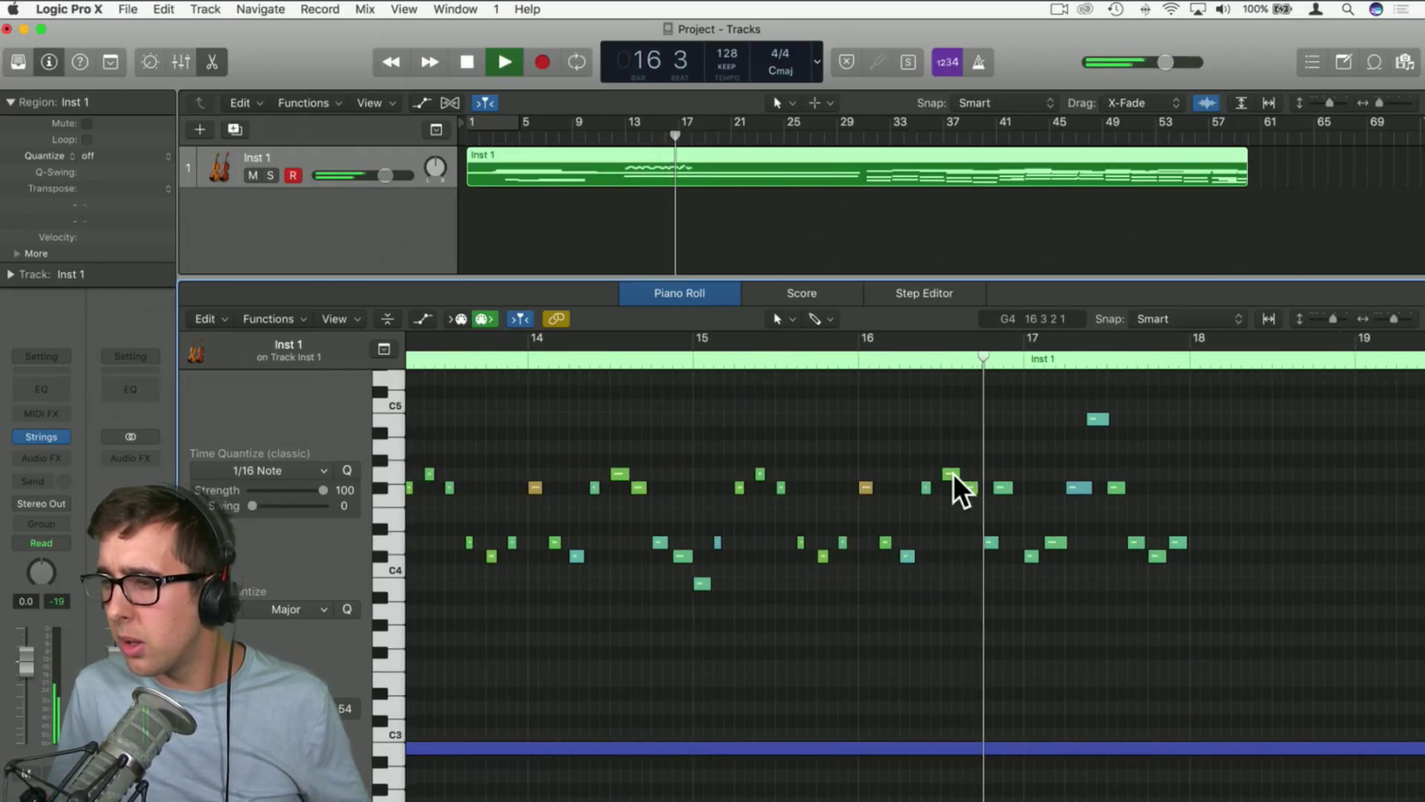
{"action": "key", "text": "space"}
{"action": "scroll", "coordinate": [928, 560], "scroll_direction": "up", "scroll_amount": 3}
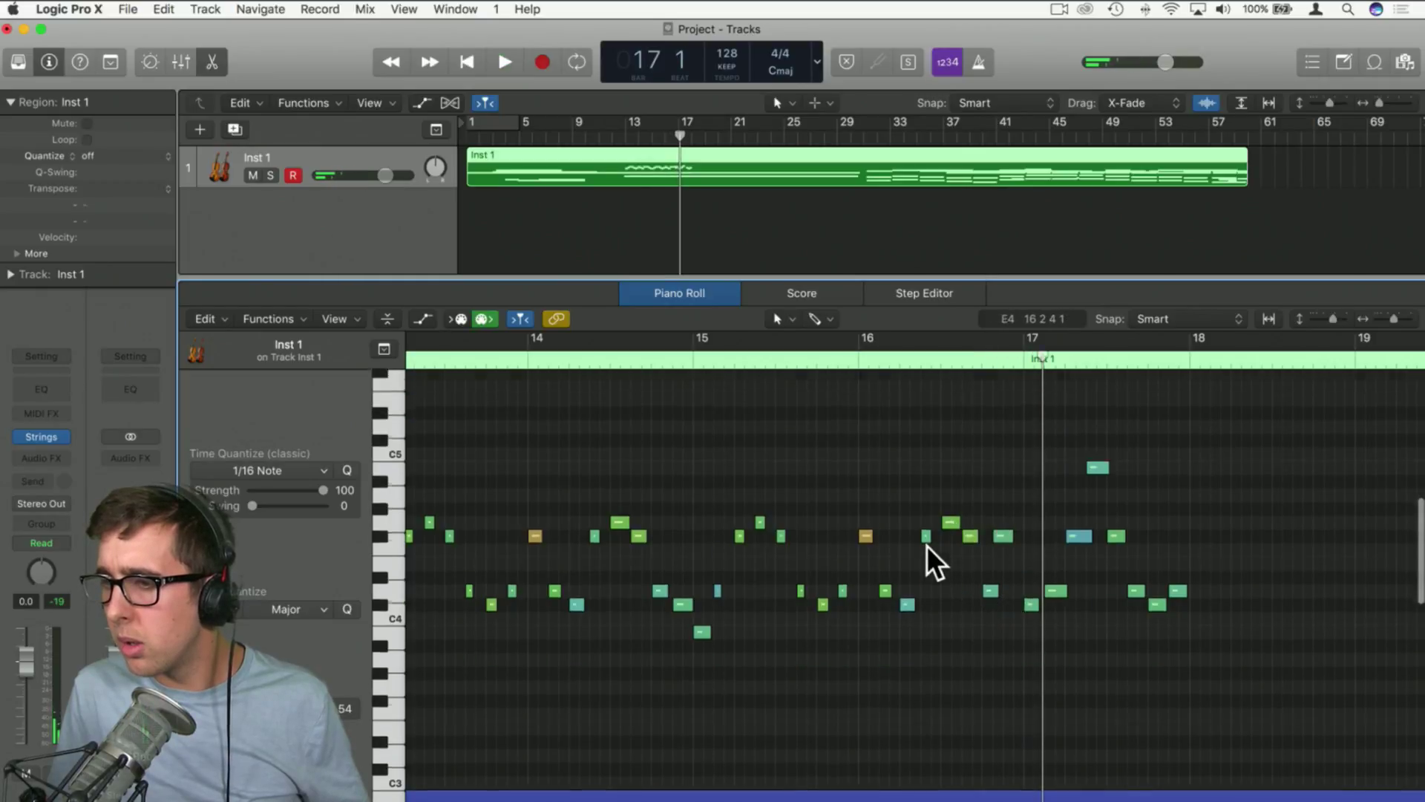
Replace the pizzicato notes in bar 16 with a copy of the eight notes from bar 14
{"action": "left_click_drag", "start_coordinate": [854, 456], "coordinate": [1018, 599]}
{"action": "key", "text": "Delete"}
{"action": "left_click_drag", "start_coordinate": [1394, 319], "coordinate": [1390, 317]}
{"action": "left_click_drag", "start_coordinate": [591, 559], "coordinate": [726, 447]}
{"action": "scroll", "coordinate": [726, 449], "scroll_direction": "left", "scroll_amount": 3}
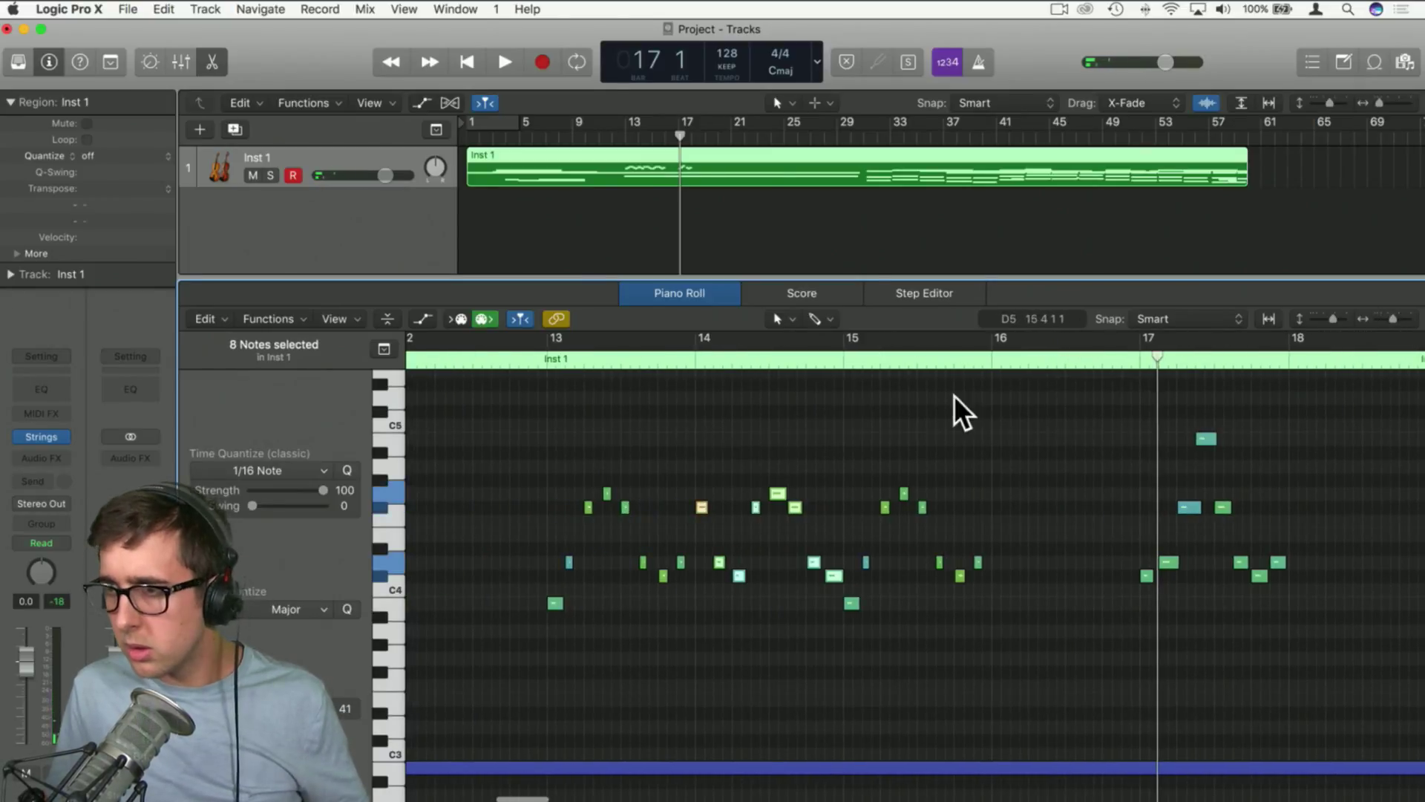
{"action": "left_click", "coordinate": [995, 360]}
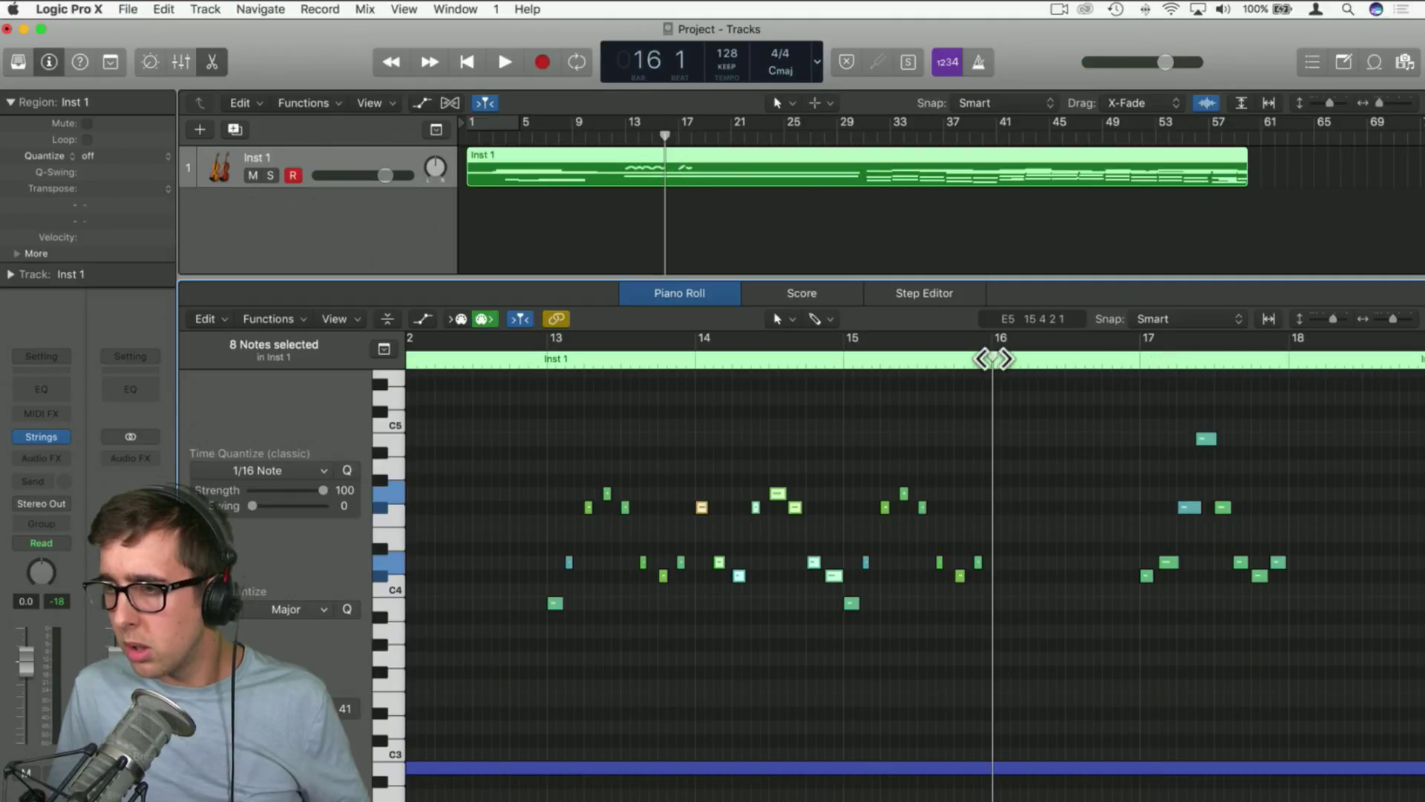
{"action": "key", "text": "super+v"}
Remove the copied C#4 note at the end of bar 16 and play the line from just before bar 13
{"action": "left_click", "coordinate": [671, 466]}
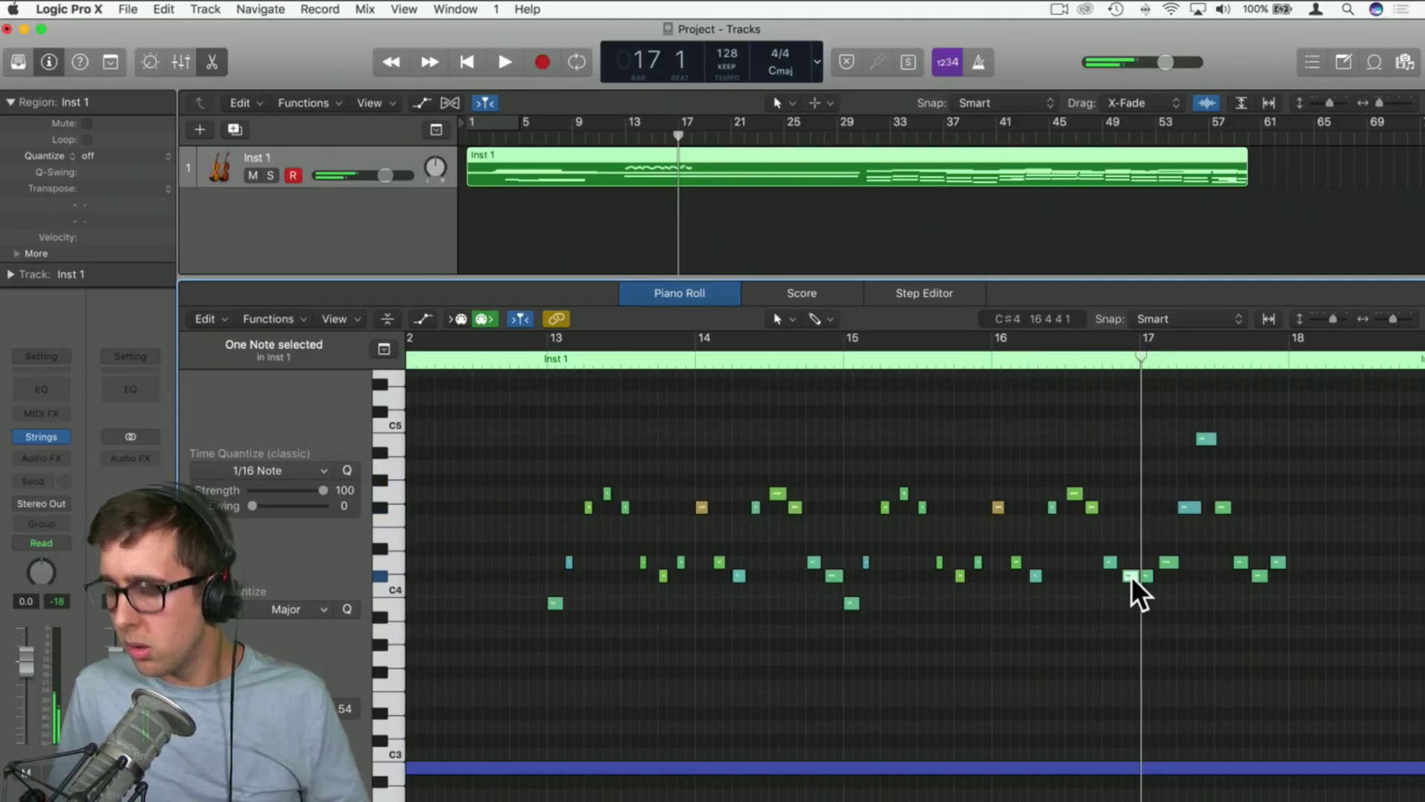
{"action": "left_click", "coordinate": [512, 359]}
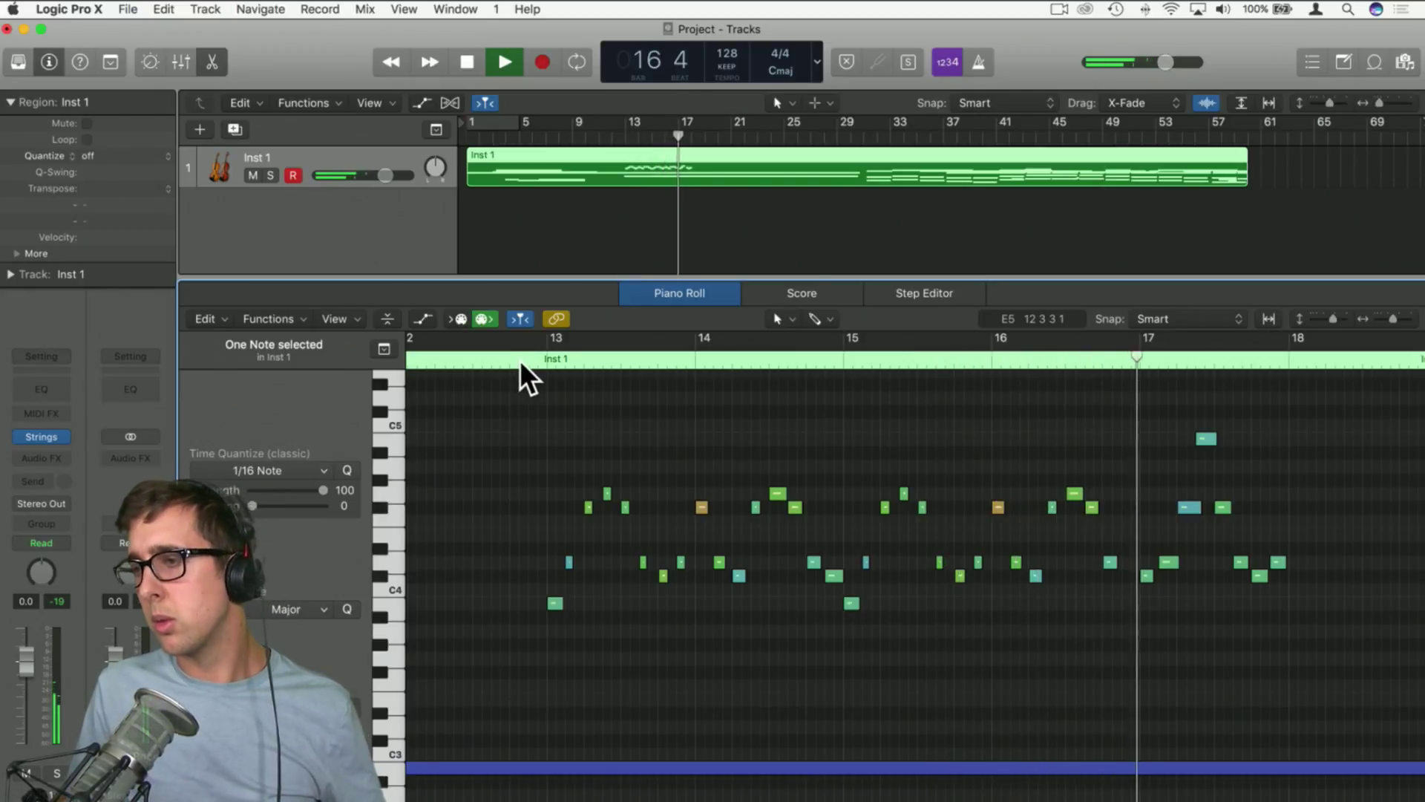
{"action": "key", "text": "space"}
Replace all pizzicato notes from bar 15 onward with a copy of the 16-note phrase from bars 13 and 14, starting at bar 15
{"action": "left_click_drag", "start_coordinate": [1396, 318], "coordinate": [1393, 319]}
{"action": "left_click_drag", "start_coordinate": [1281, 631], "coordinate": [884, 390]}
{"action": "key", "text": "Delete"}
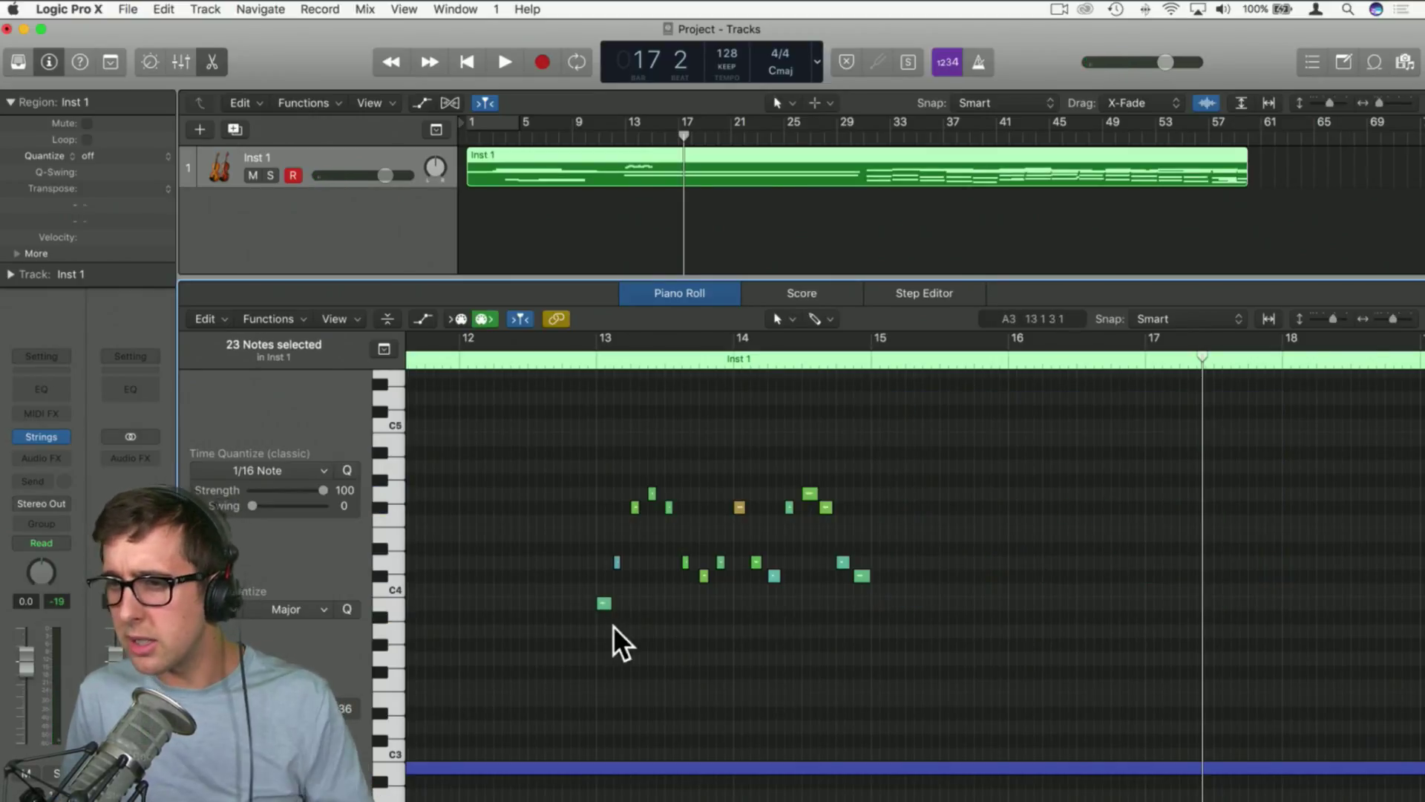
{"action": "left_click_drag", "start_coordinate": [572, 644], "coordinate": [913, 428]}
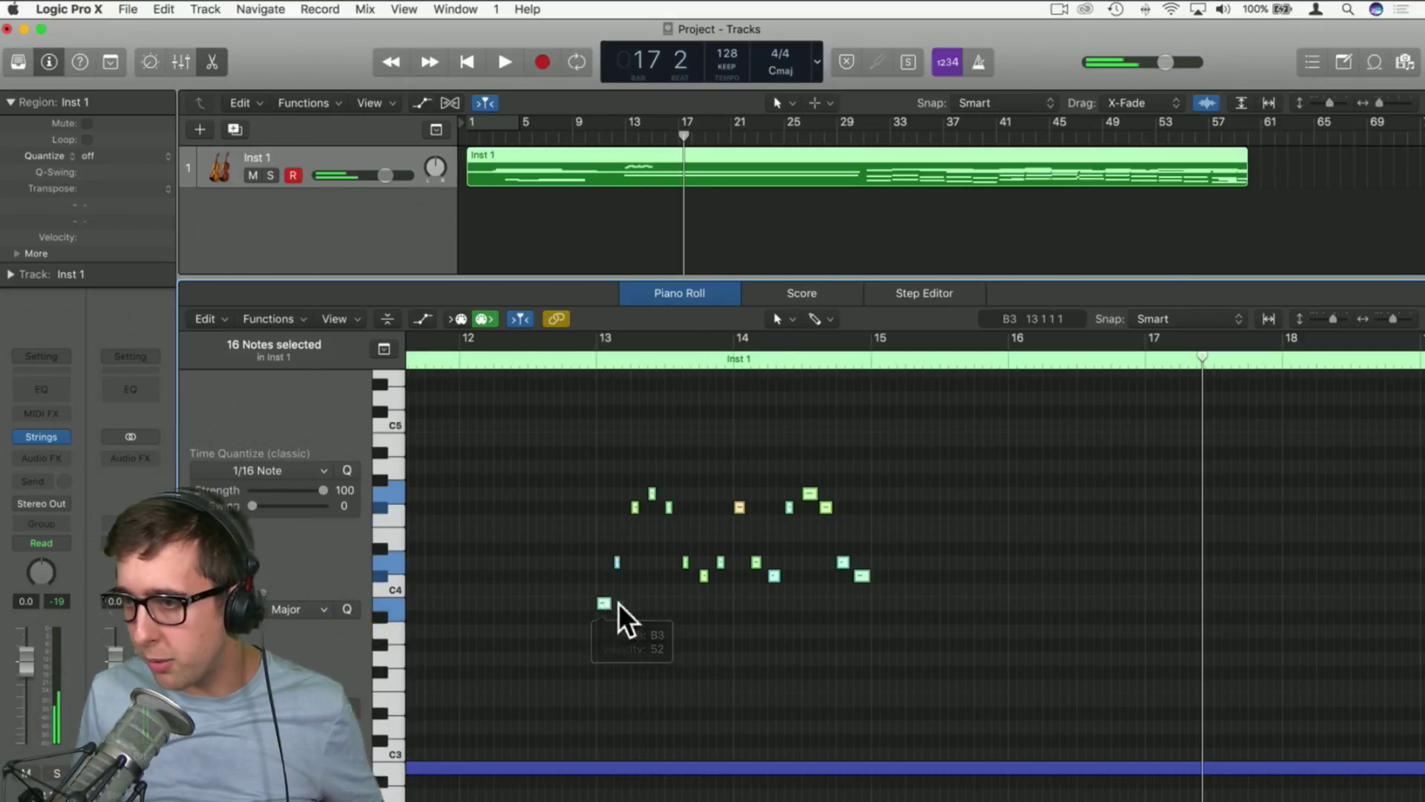
{"action": "left_click_drag", "start_coordinate": [603, 605], "coordinate": [883, 626]}
{"action": "left_click", "coordinate": [910, 643]}
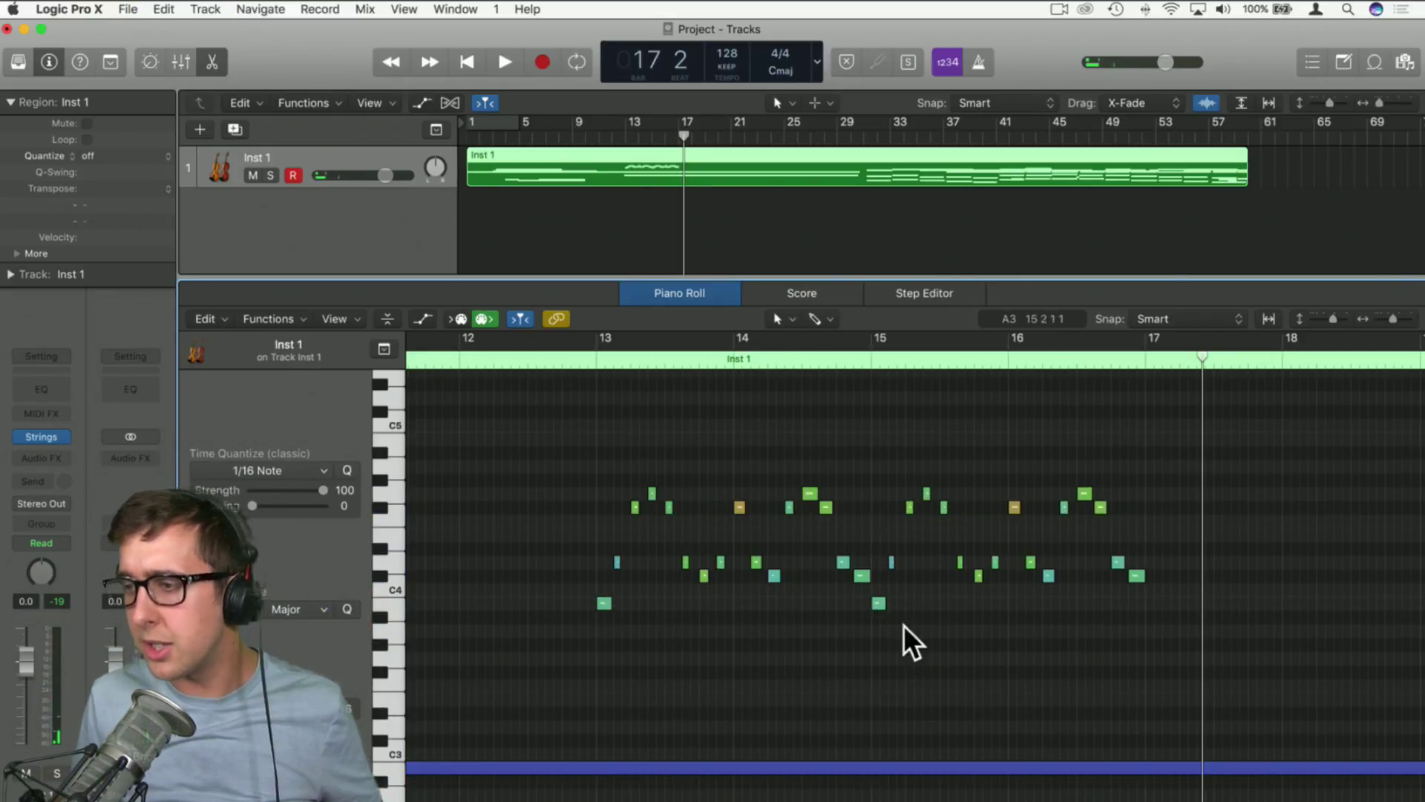
Enlarge the Piano Roll area and review the introduction's notes from bar 1 through bar 17
{"action": "left_click_drag", "start_coordinate": [1391, 317], "coordinate": [1386, 317]}
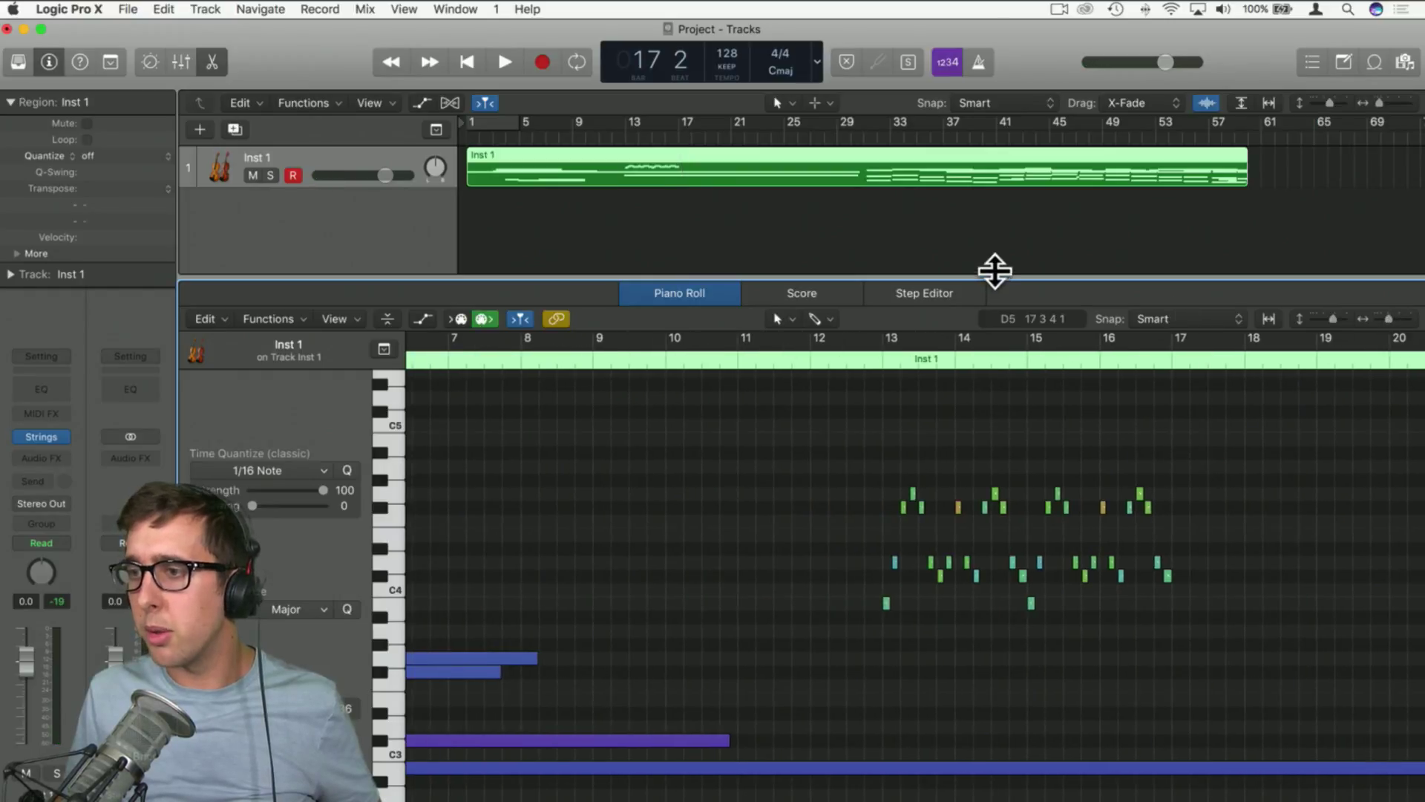
{"action": "left_click_drag", "start_coordinate": [995, 271], "coordinate": [995, 167]}
{"action": "scroll", "coordinate": [874, 509], "scroll_direction": "left", "scroll_amount": 10}
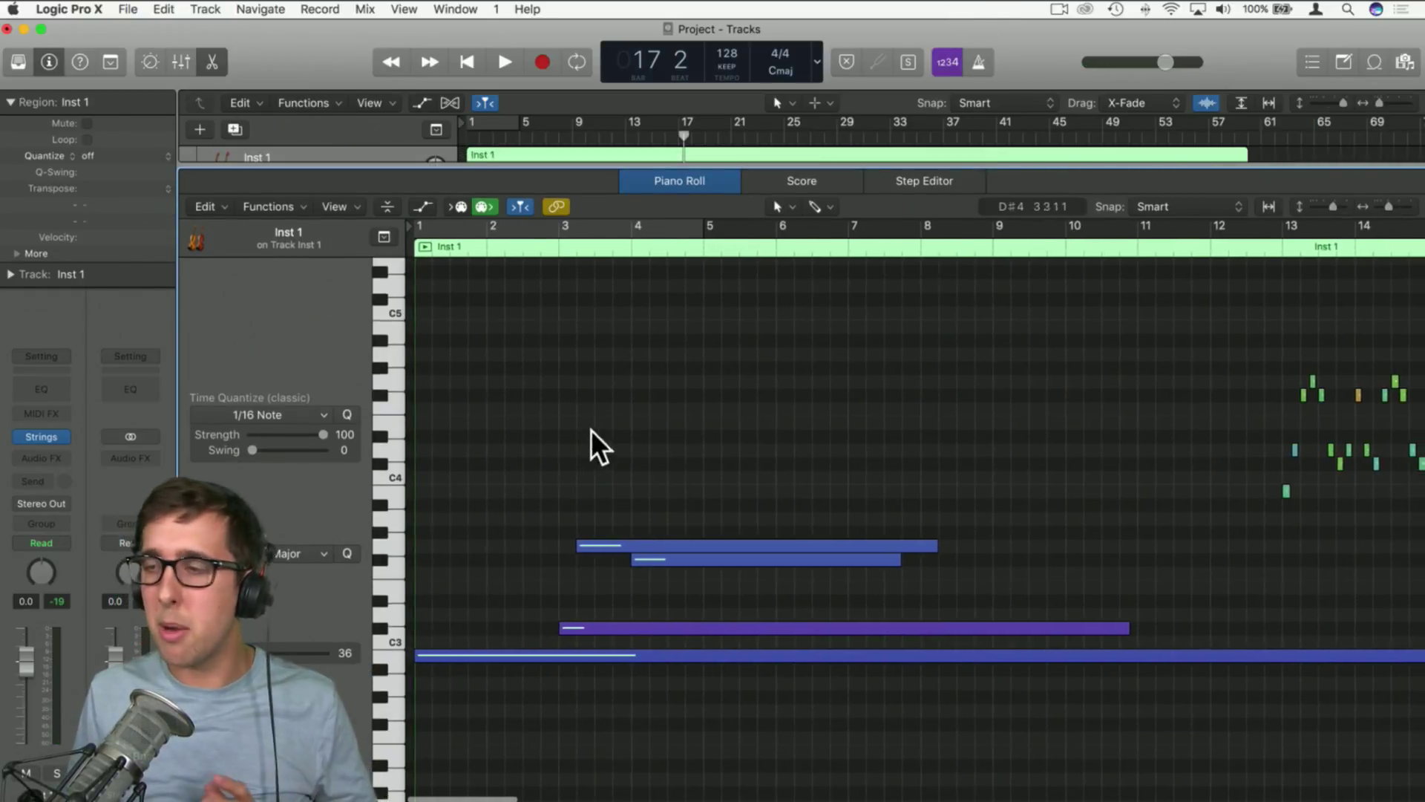
{"action": "mouse_move", "coordinate": [1390, 206]}
{"action": "left_mouse_down"}
{"action": "mouse_move", "coordinate": [1375, 208]}
{"action": "mouse_move", "coordinate": [1392, 208]}
{"action": "left_mouse_up"}
{"action": "scroll", "coordinate": [586, 364], "scroll_direction": "left", "scroll_amount": 15}
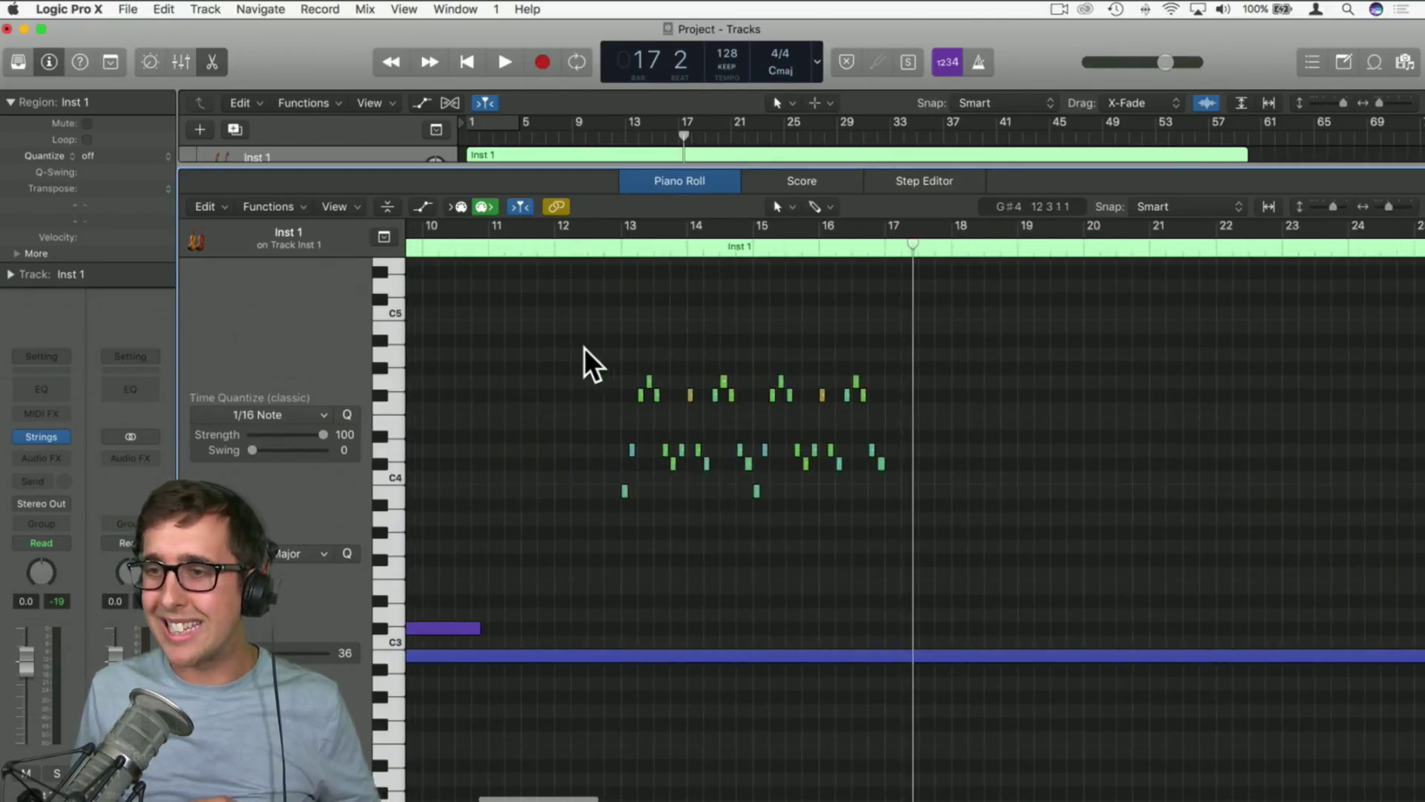
Play the introduction from bar 1 while examining the low bass notes between bars 4 and 9
{"action": "key", "text": "Return"}
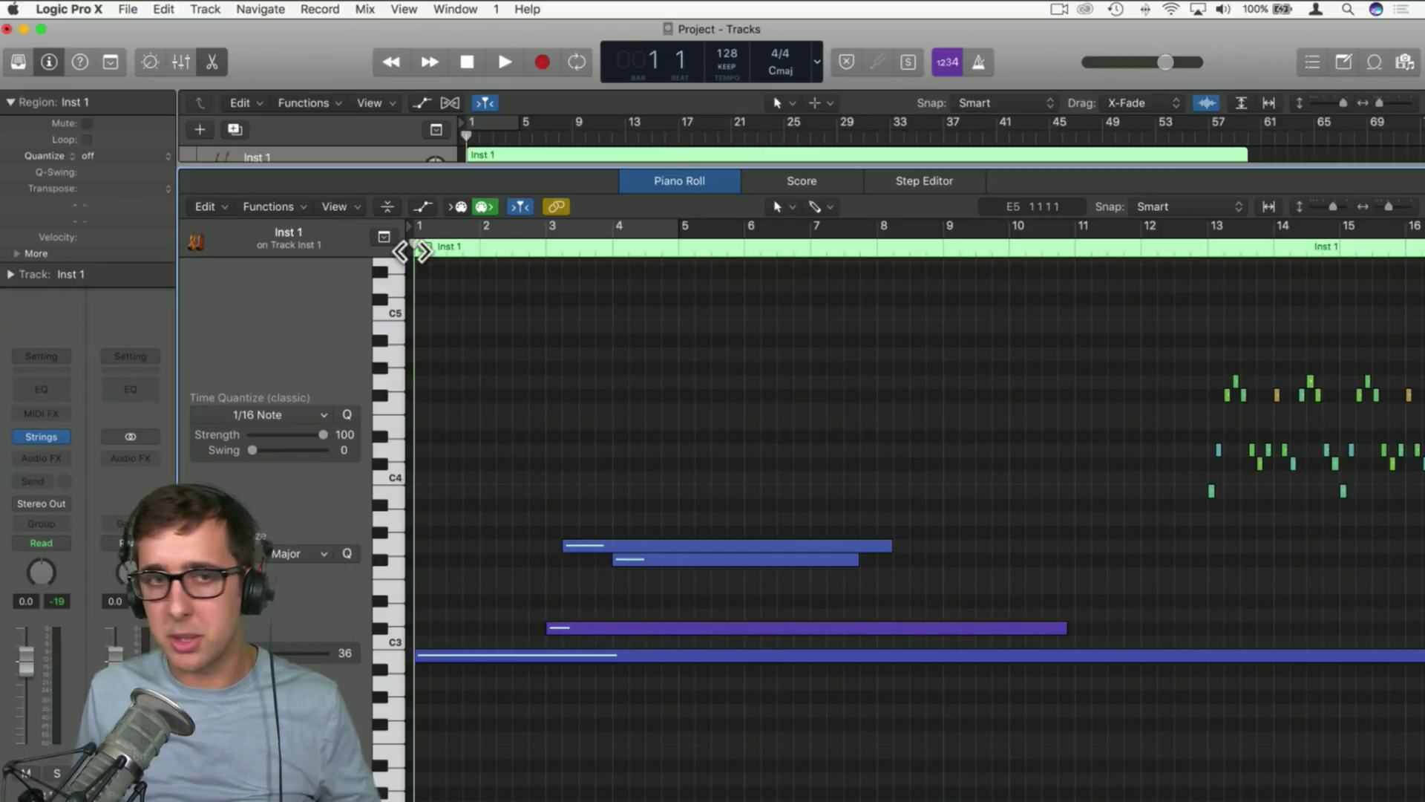
{"action": "key", "text": "space"}
{"action": "left_click_drag", "start_coordinate": [1402, 202], "coordinate": [1385, 207]}
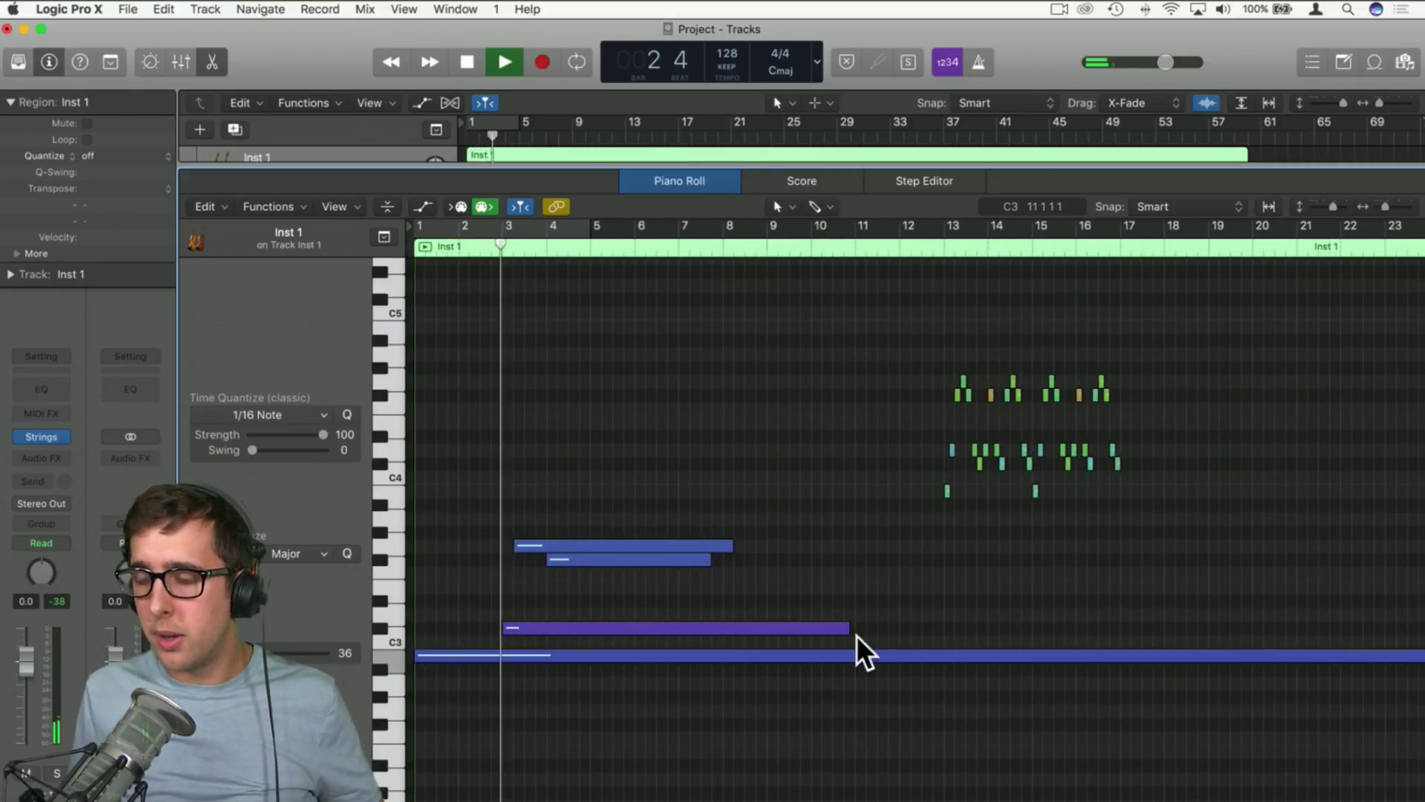
{"action": "scroll", "coordinate": [854, 639], "scroll_direction": "down", "scroll_amount": 8}
{"action": "scroll", "coordinate": [854, 638], "scroll_direction": "up", "scroll_amount": 5}
{"action": "scroll", "coordinate": [852, 635], "scroll_direction": "down", "scroll_amount": 8}
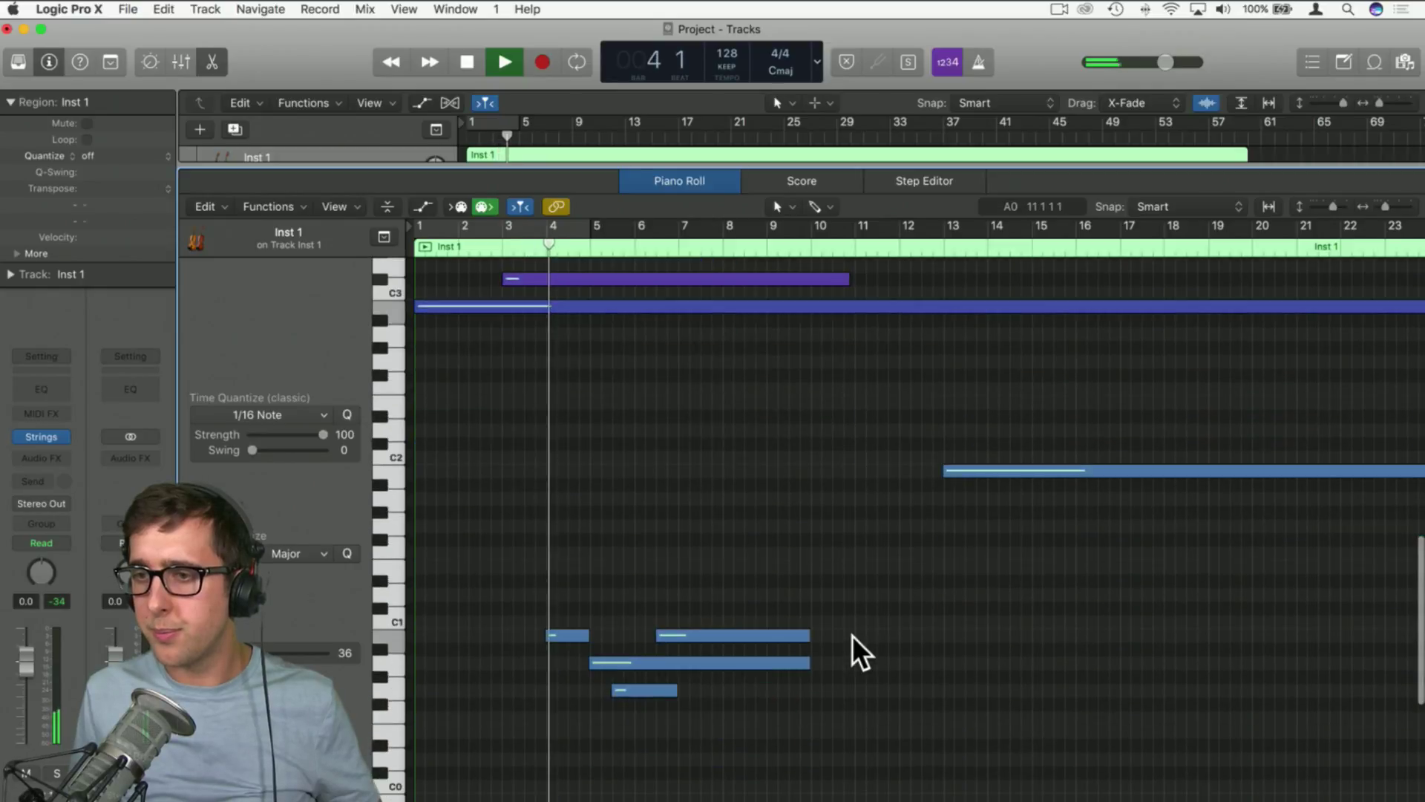
{"action": "scroll", "coordinate": [852, 635], "scroll_direction": "up", "scroll_amount": 6}
{"action": "scroll", "coordinate": [852, 635], "scroll_direction": "down", "scroll_amount": 5}
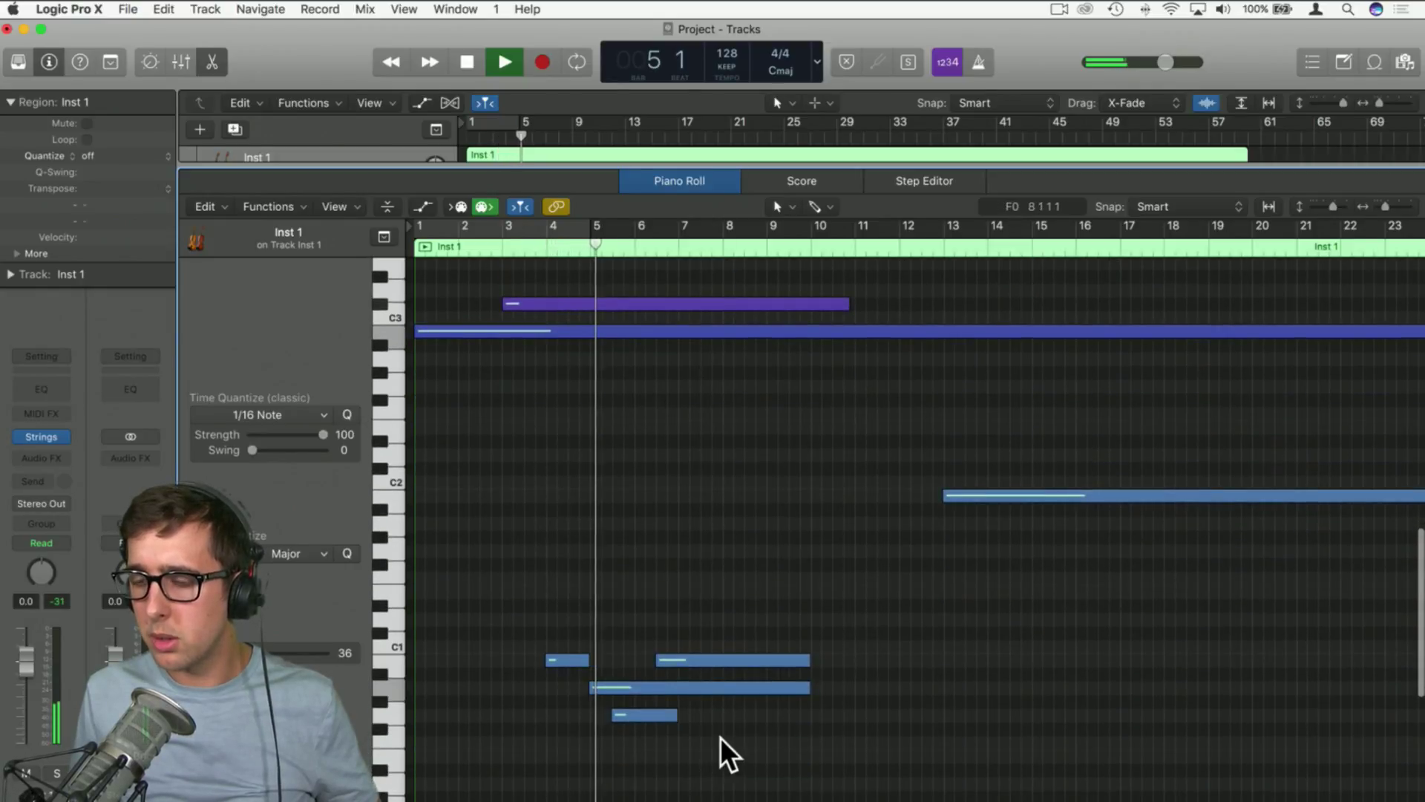
Stop playback and copy the four low bass notes that begin at bar 4 so the copy starts at bar 15
{"action": "left_click_drag", "start_coordinate": [721, 734], "coordinate": [586, 644]}
{"action": "left_click", "coordinate": [588, 716]}
{"action": "key", "text": "space"}
{"action": "left_click_drag", "start_coordinate": [802, 766], "coordinate": [1039, 671]}
{"action": "left_click", "coordinate": [1026, 689]}
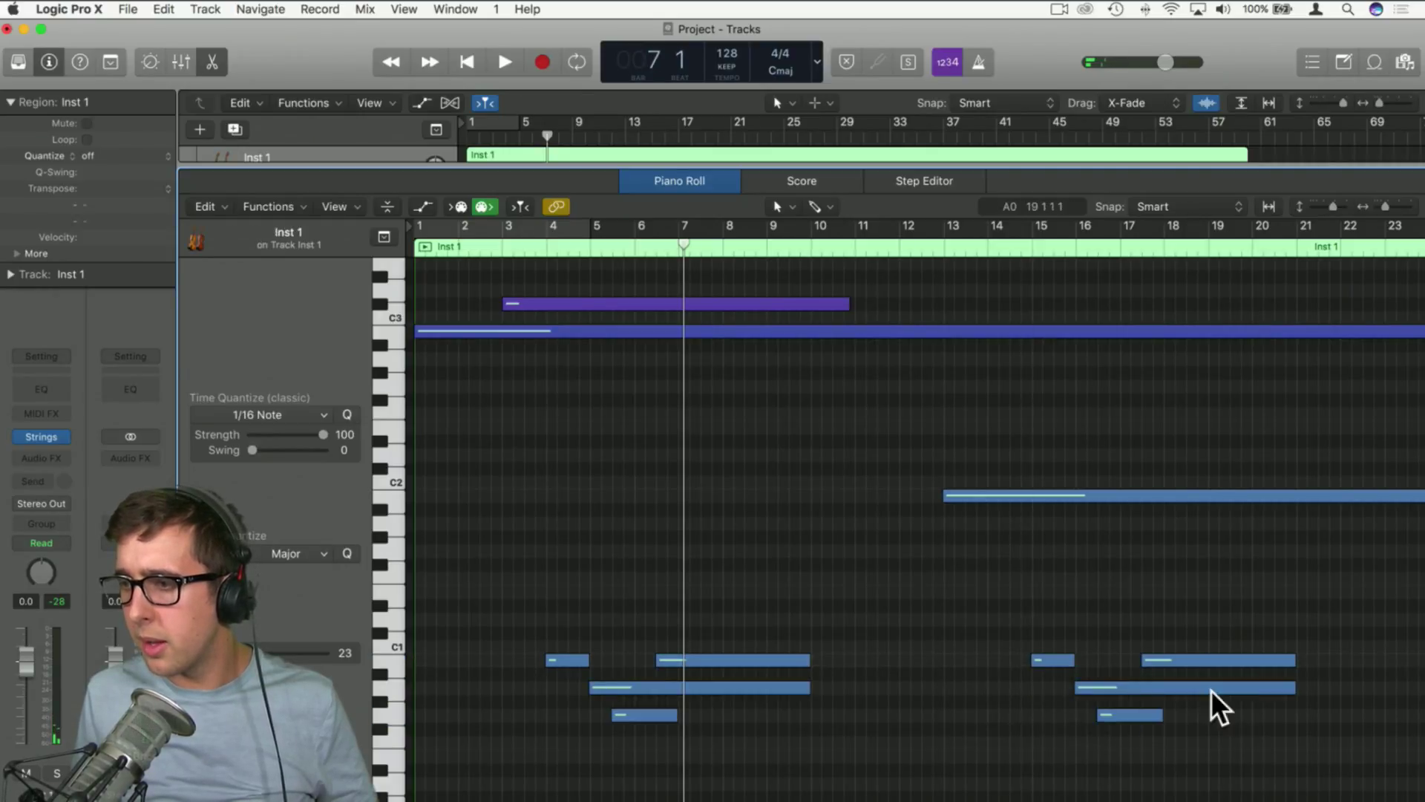
Shorten the copied A0 note at bar 16 to about half a bar and the following G0 note to about one bar
{"action": "left_click_drag", "start_coordinate": [1292, 688], "coordinate": [1140, 716]}
{"action": "left_click", "coordinate": [1144, 718]}
{"action": "scroll", "coordinate": [1106, 716], "scroll_direction": "right", "scroll_amount": 3}
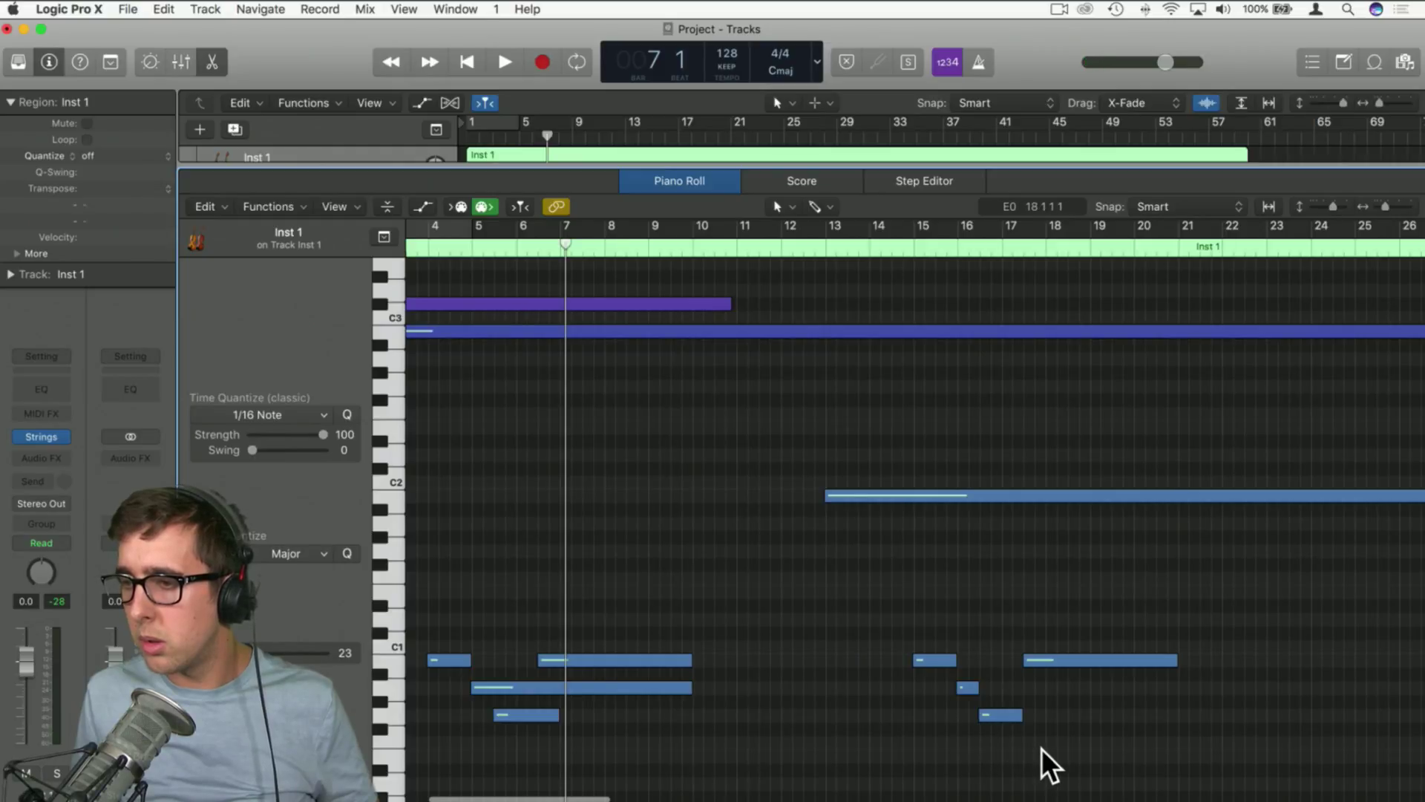
{"action": "scroll", "coordinate": [1045, 765], "scroll_direction": "left", "scroll_amount": 3}
Try the Trill Semi articulation on the four copied bass notes and play them from bar 13
{"action": "left_click_drag", "start_coordinate": [1209, 754], "coordinate": [1027, 659]}
{"action": "right_click", "coordinate": [1193, 672]}
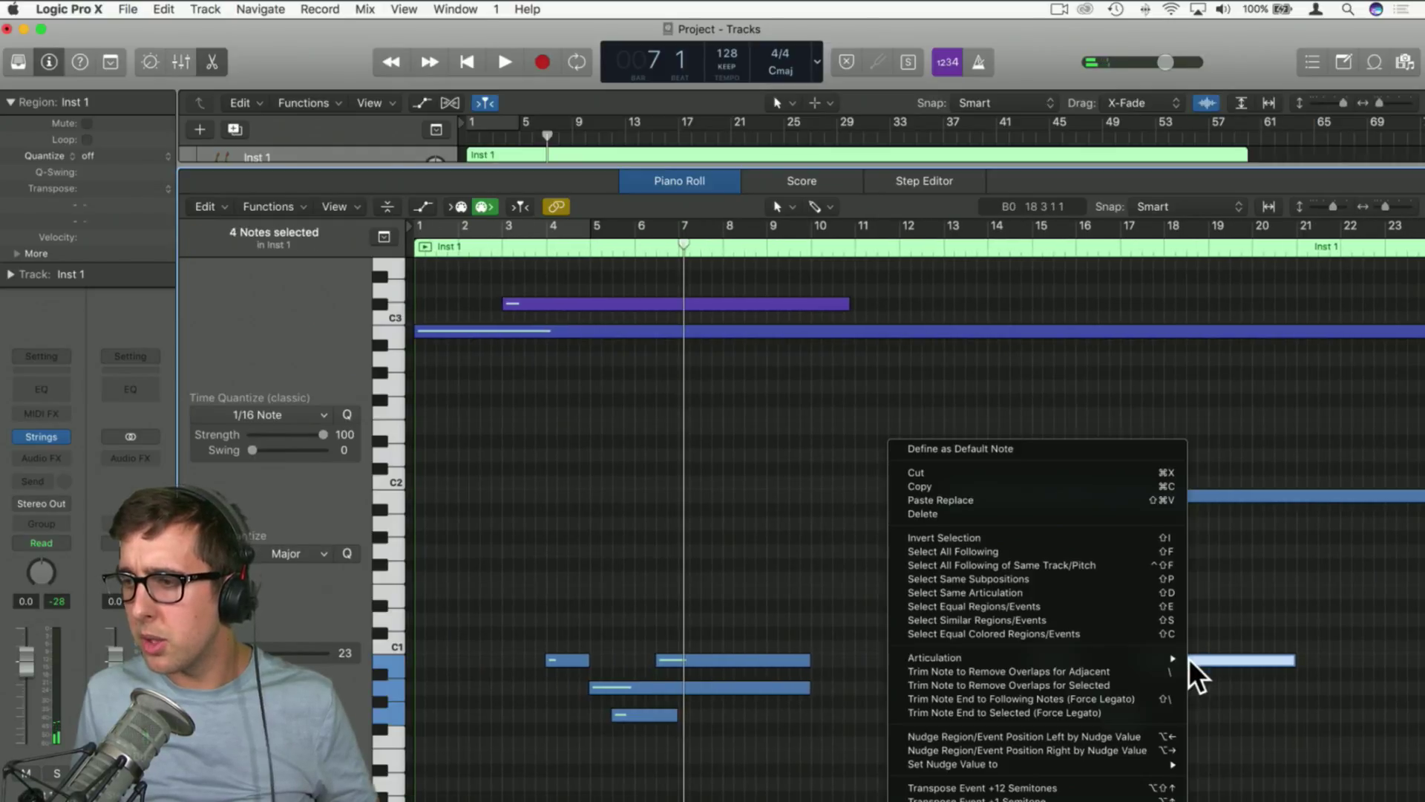
{"action": "mouse_move", "coordinate": [1184, 658]}
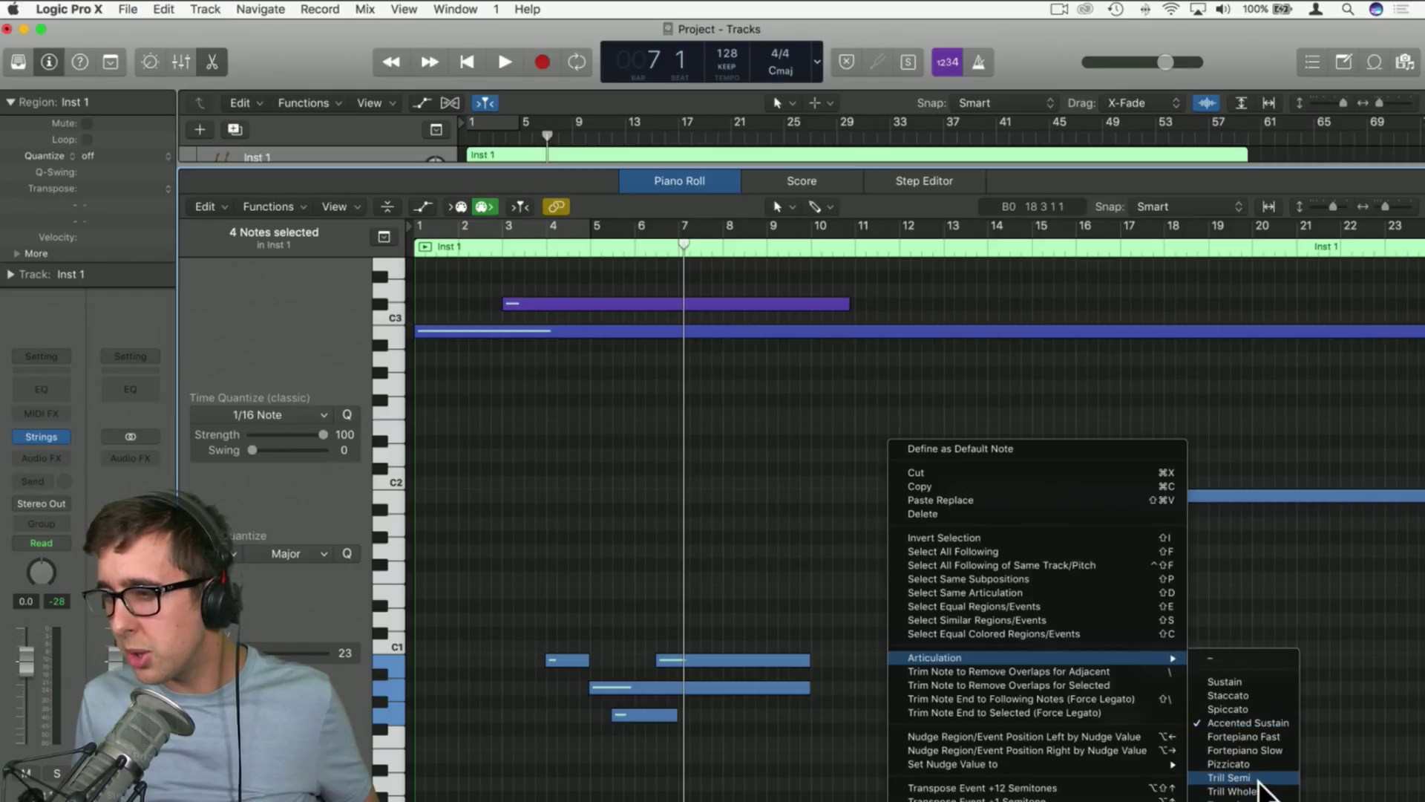
{"action": "left_click", "coordinate": [1262, 778]}
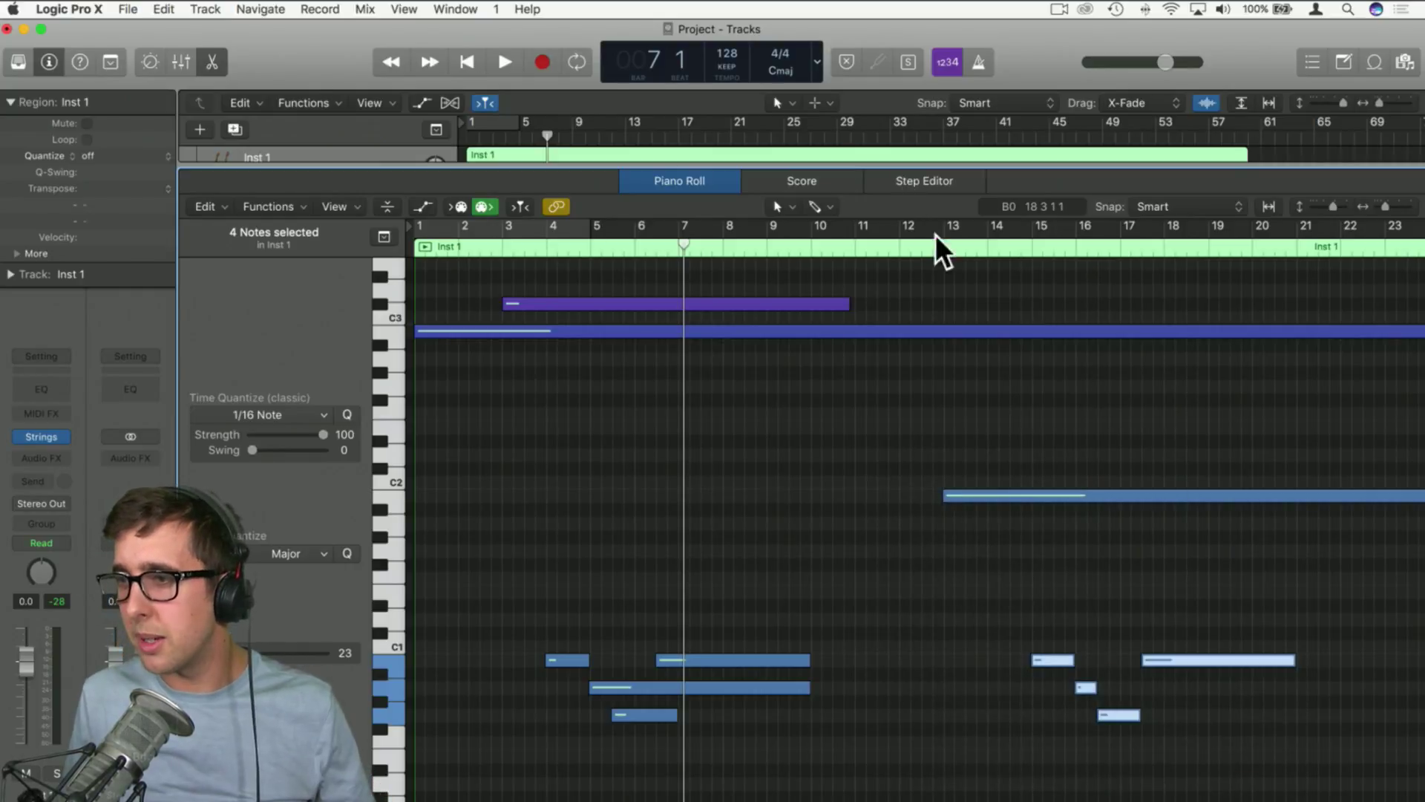
{"action": "left_click", "coordinate": [965, 247]}
{"action": "key", "text": "space"}
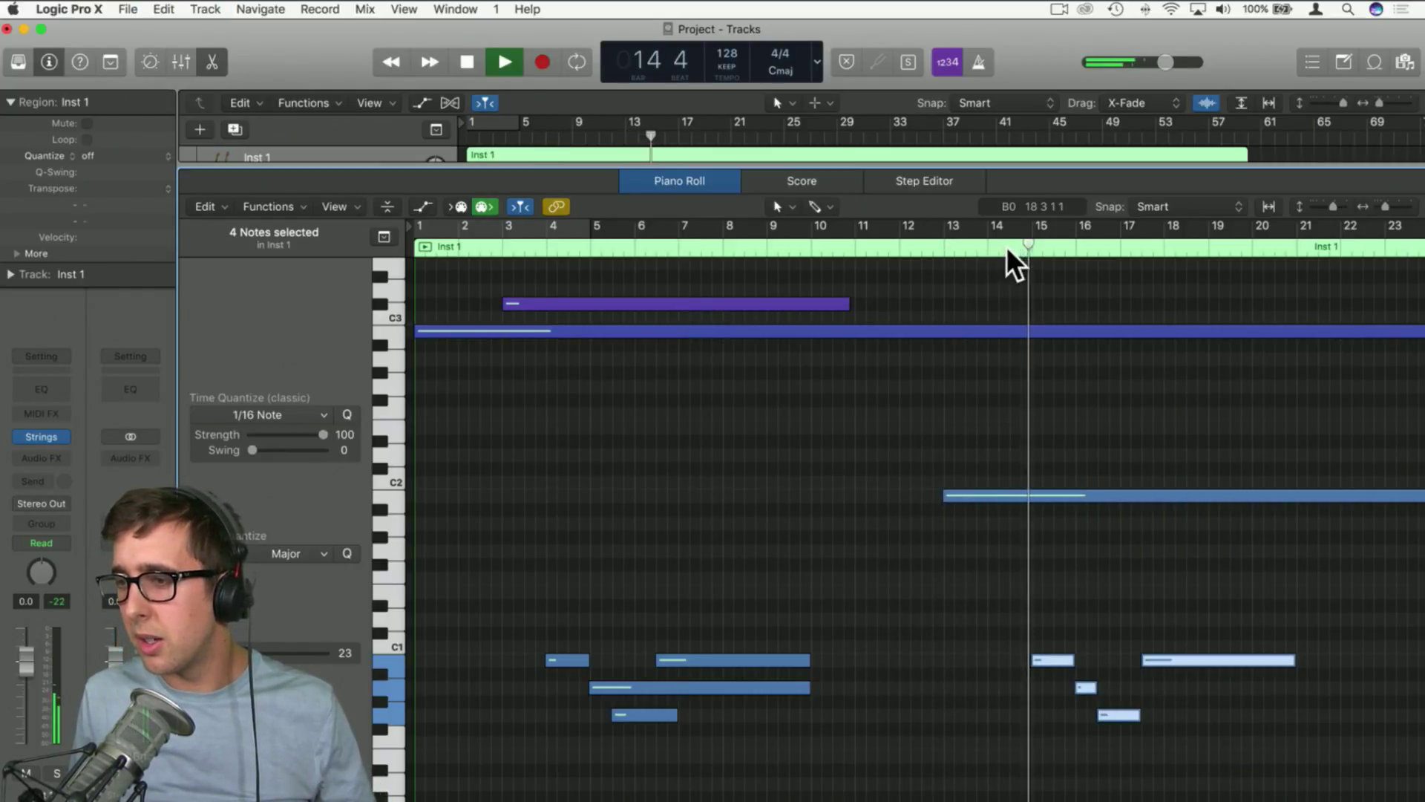
{"action": "key", "text": "space"}
Try the Trill Whole articulation on the four copied bass notes and play them from bar 14
{"action": "right_click", "coordinate": [1171, 668]}
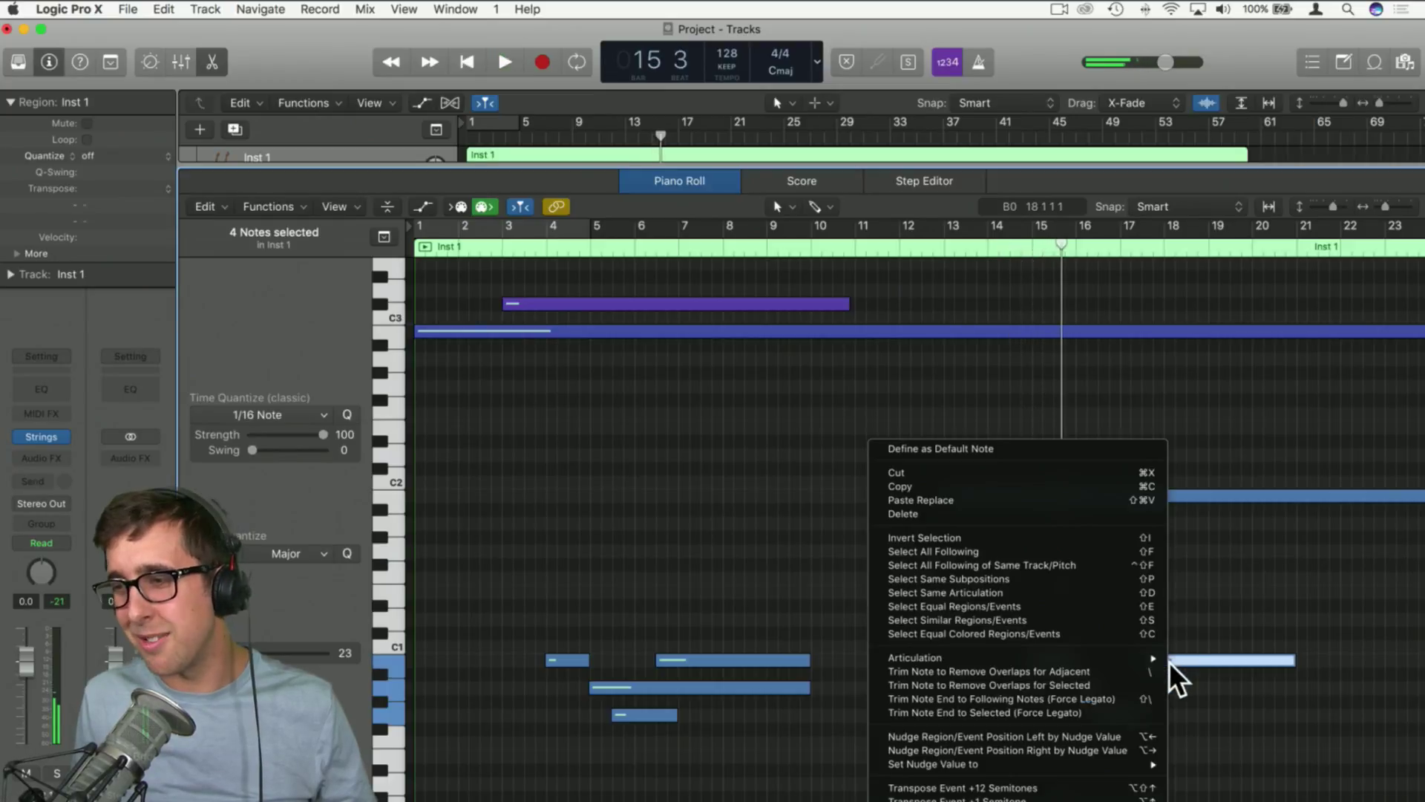
{"action": "left_click", "coordinate": [1202, 640]}
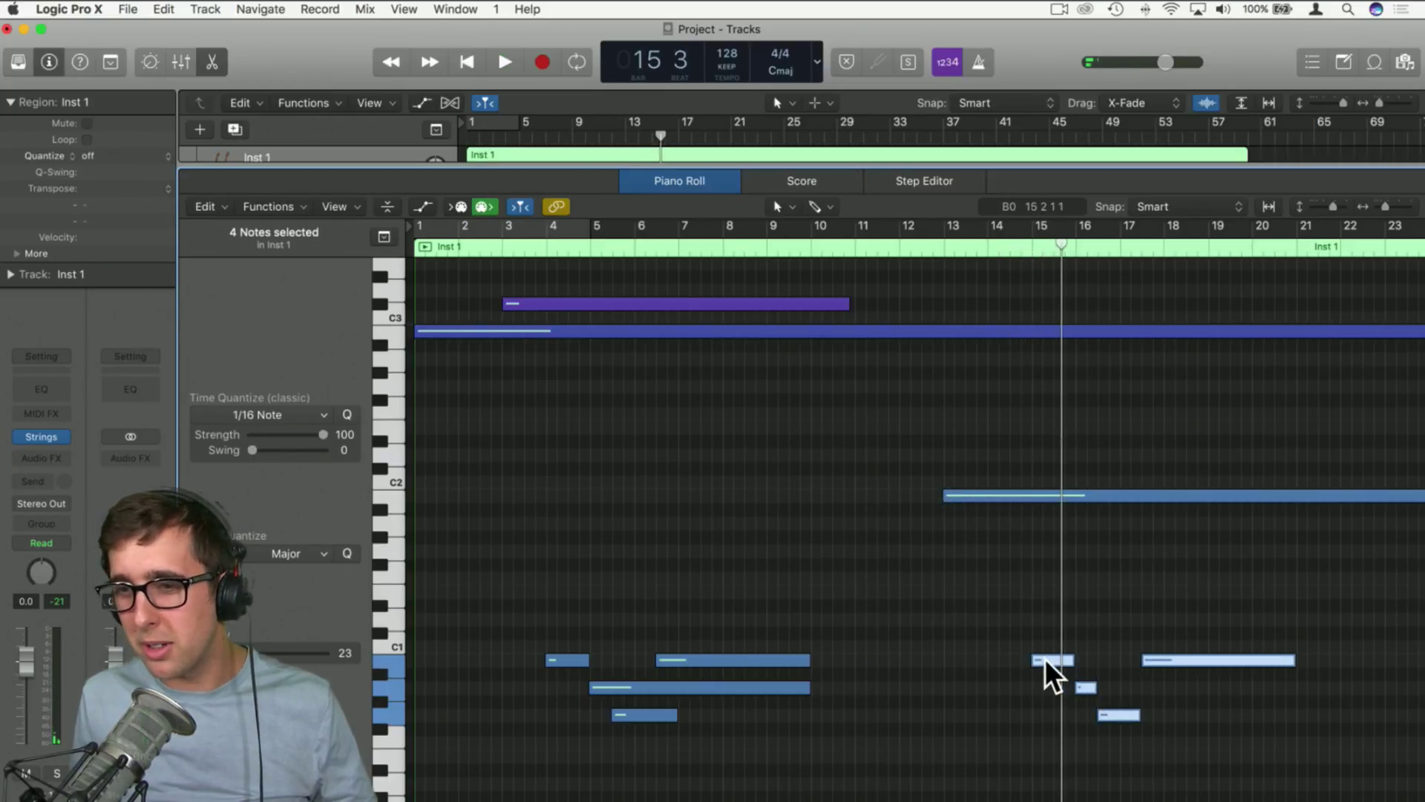
{"action": "left_click", "coordinate": [1046, 661]}
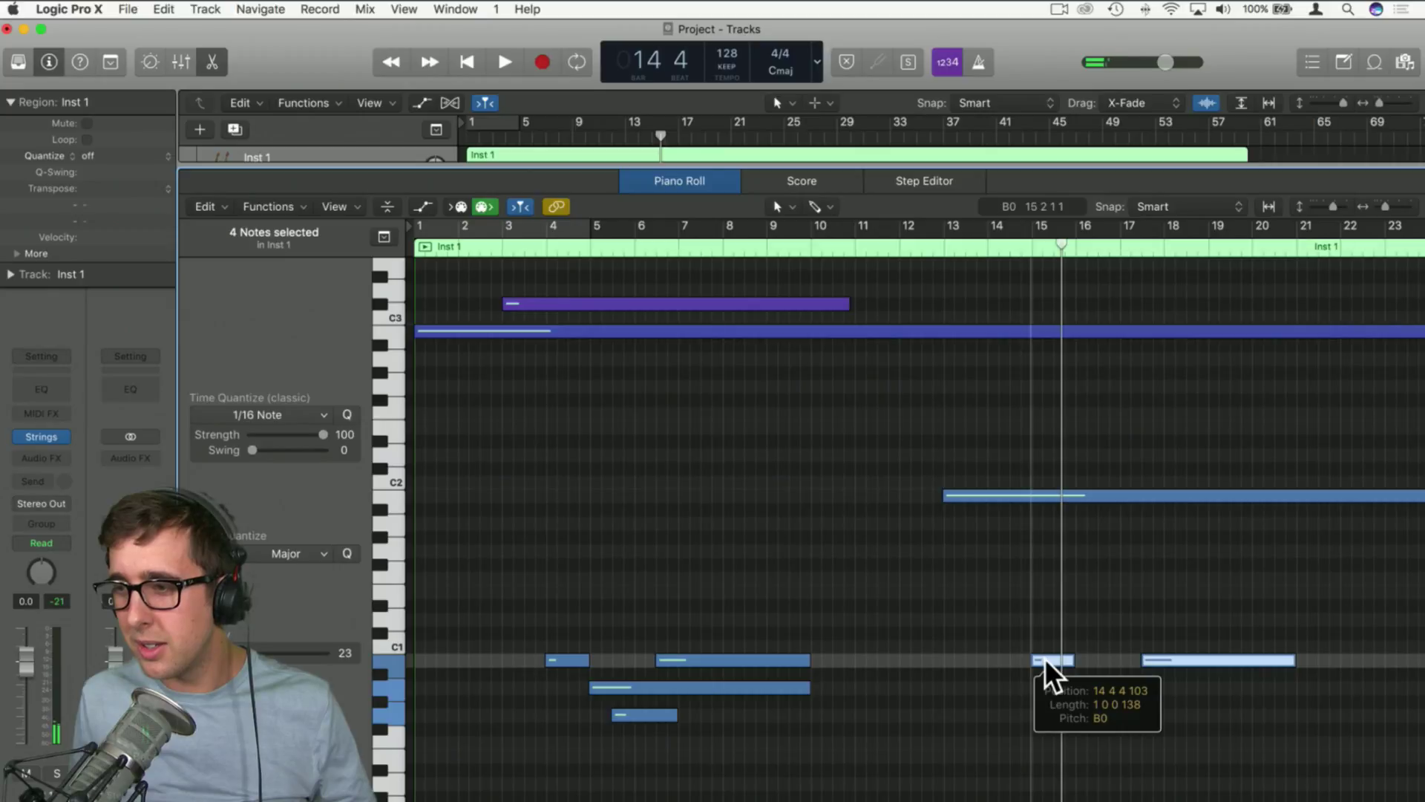
{"action": "mouse_move", "coordinate": [1045, 660]}
{"action": "left_mouse_down"}
{"action": "mouse_move", "coordinate": [1046, 503]}
{"action": "mouse_move", "coordinate": [1053, 656]}
{"action": "left_mouse_up"}
{"action": "right_click", "coordinate": [1053, 655]}
{"action": "mouse_move", "coordinate": [1170, 658]}
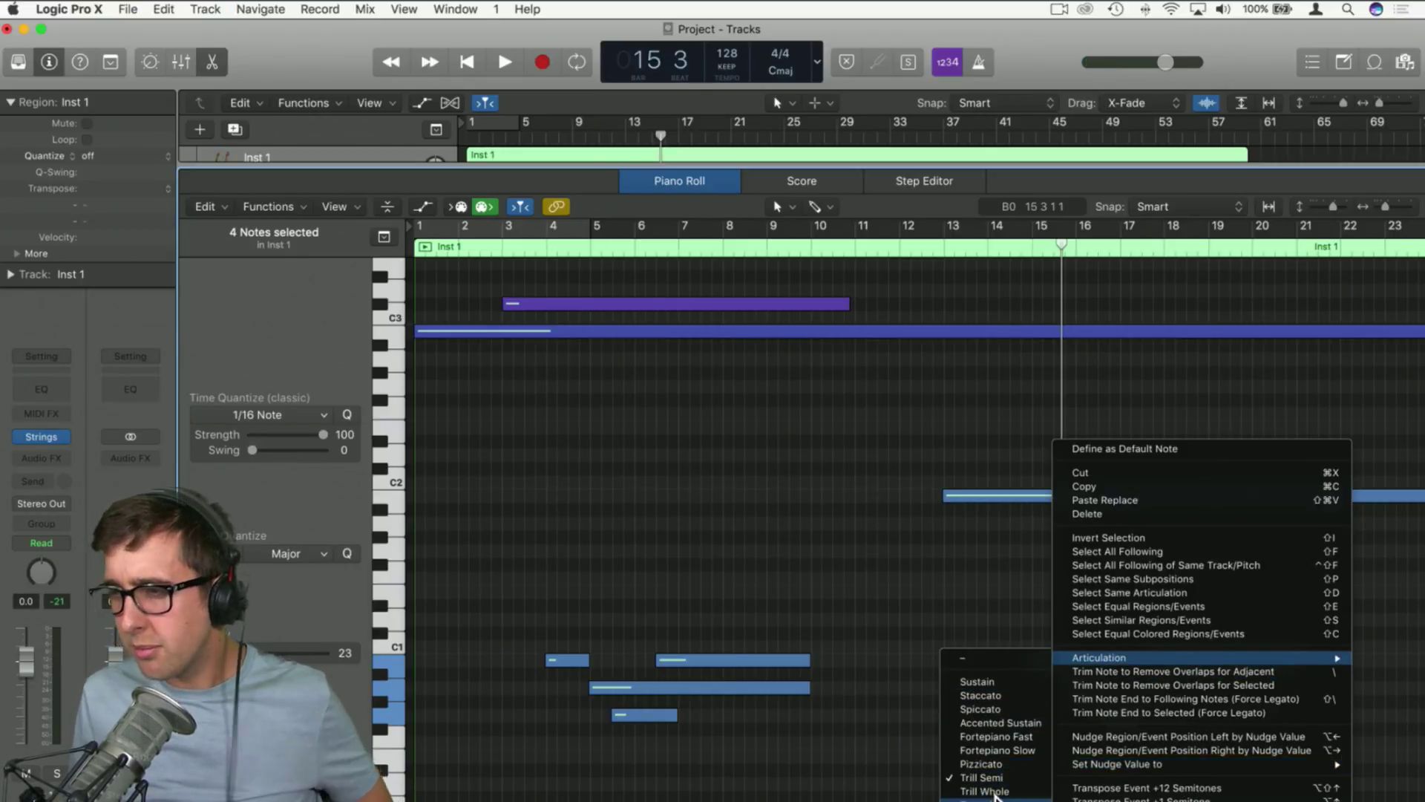
{"action": "left_click", "coordinate": [992, 791]}
{"action": "left_click", "coordinate": [1016, 246]}
{"action": "key", "text": "space"}
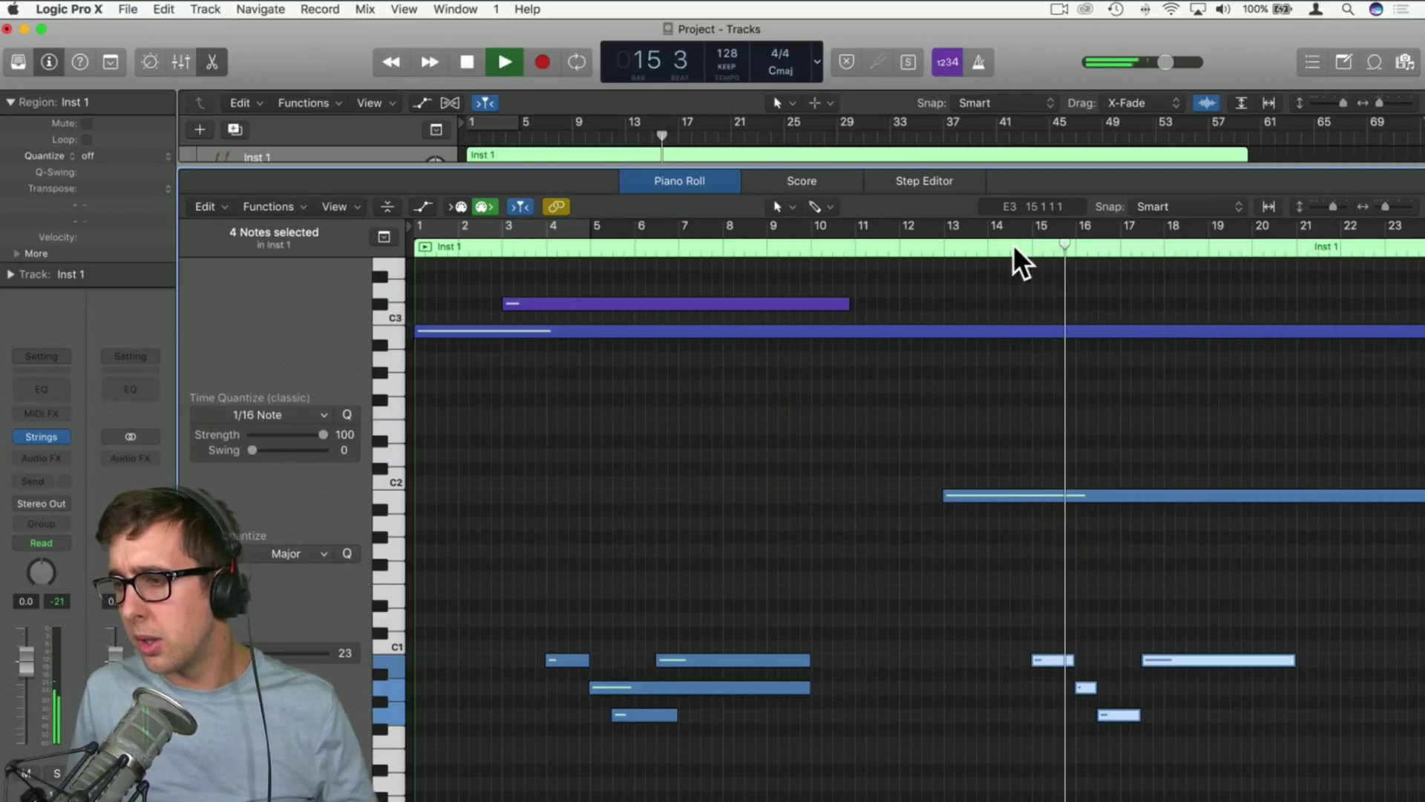
{"action": "key", "text": "space"}
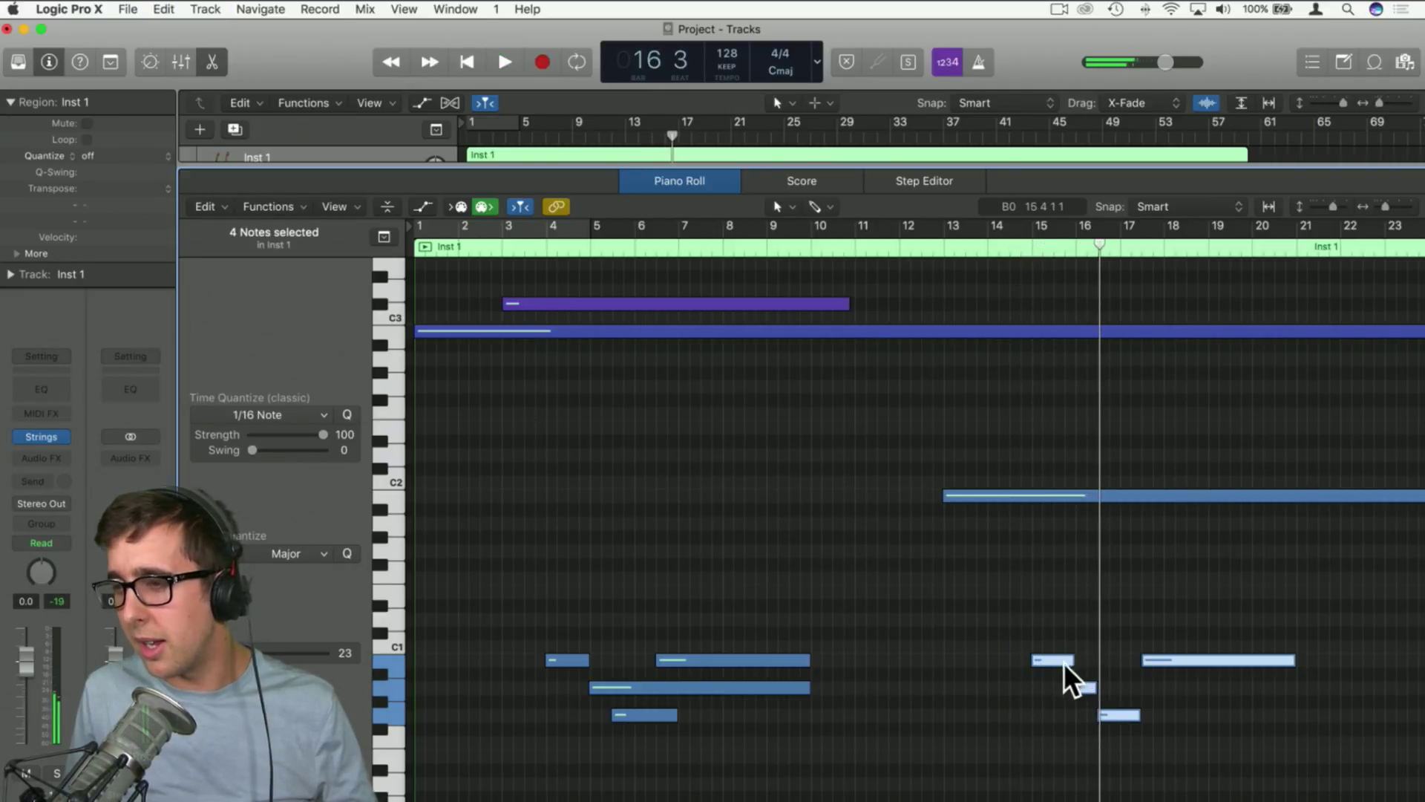
Set the articulation of the four copied bass notes to Accented Sustain and deselect them
{"action": "right_click", "coordinate": [1059, 657]}
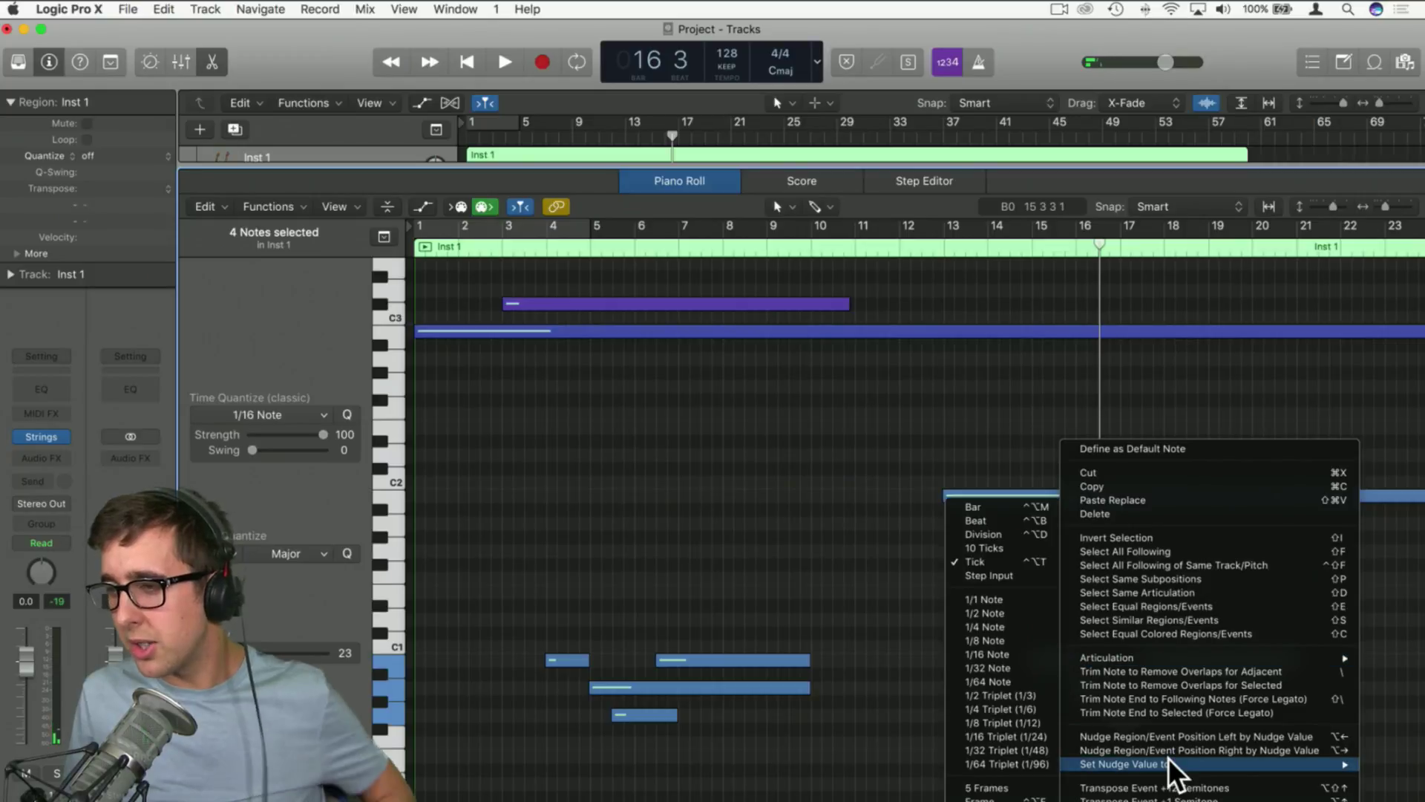
{"action": "mouse_move", "coordinate": [1160, 654]}
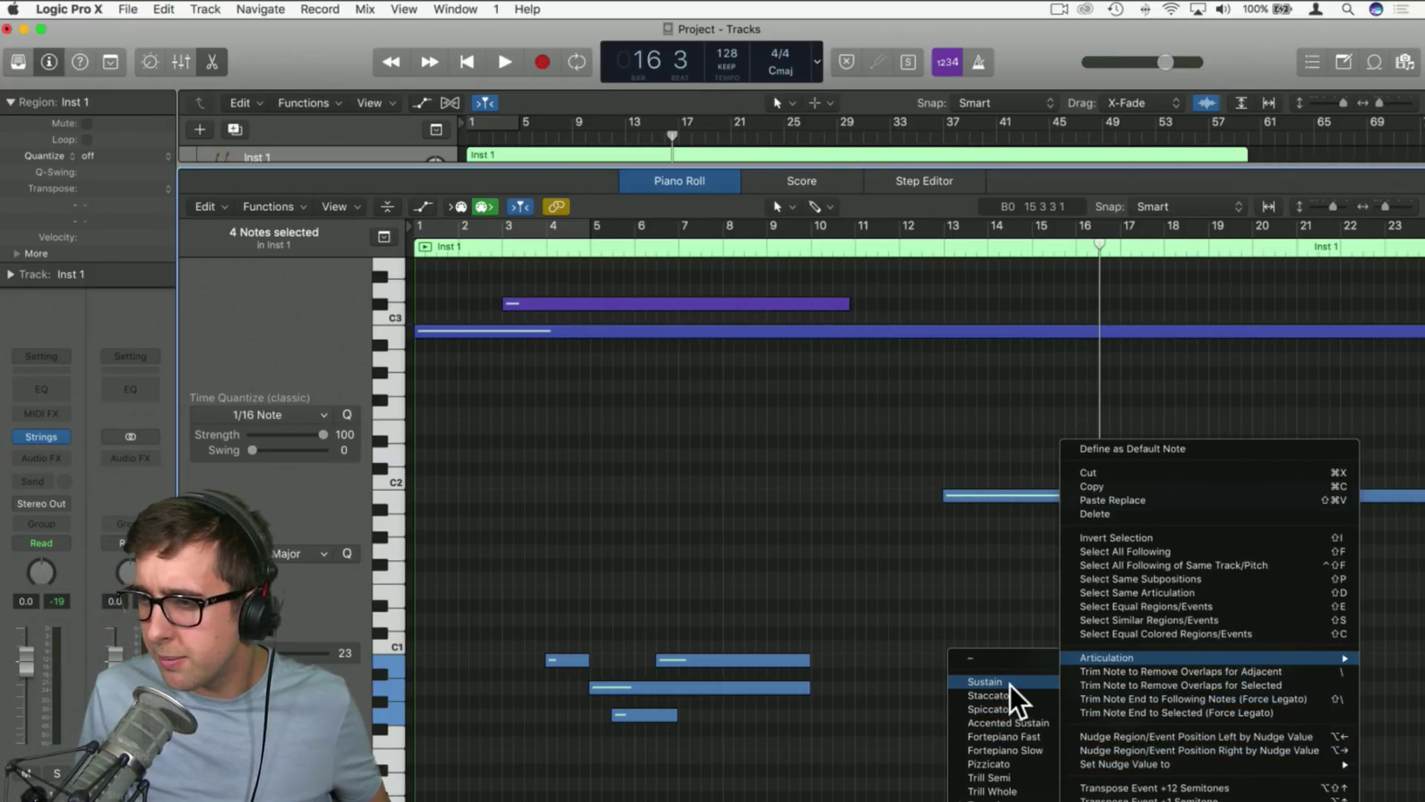
{"action": "left_click", "coordinate": [1036, 718]}
{"action": "left_click", "coordinate": [935, 717]}
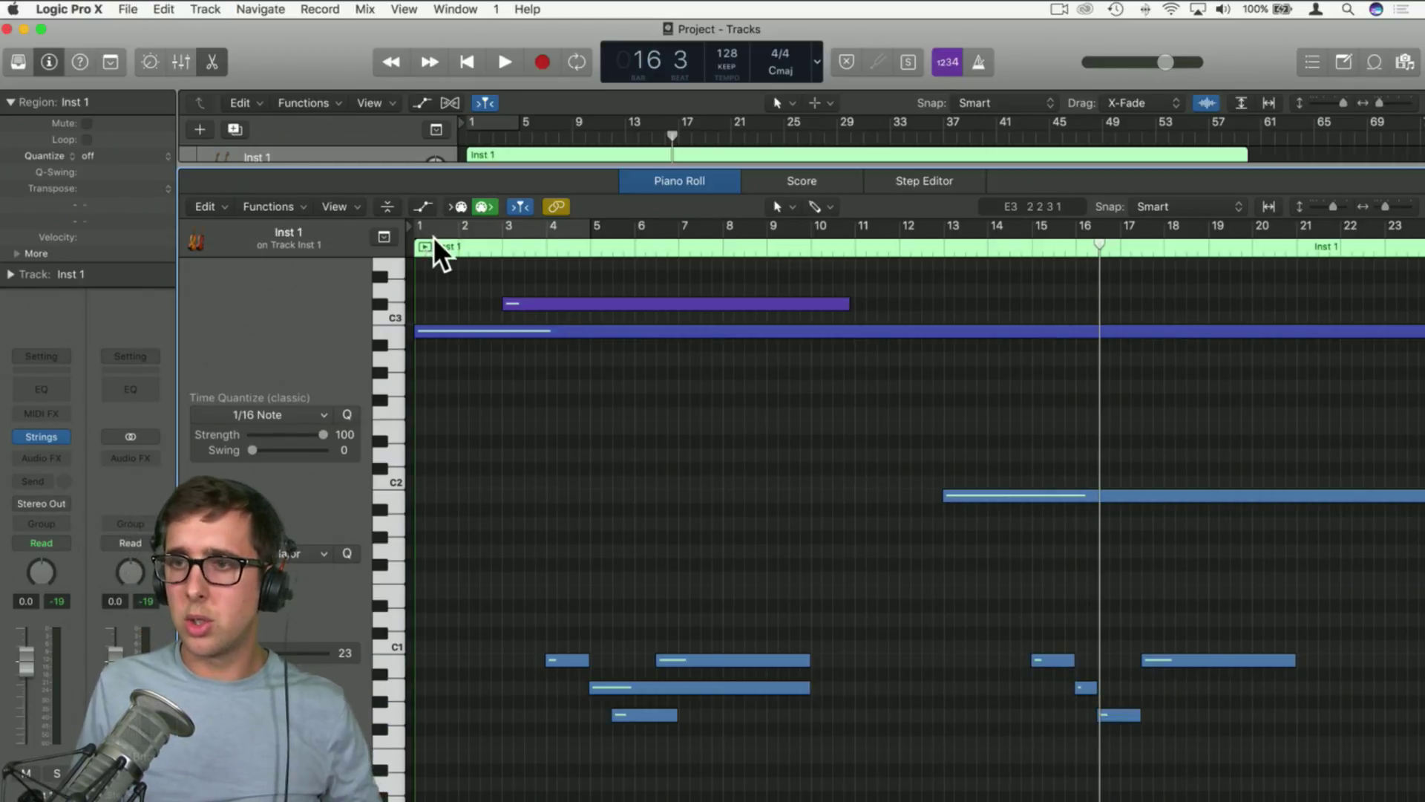
Play the introduction from bar 1 past bar 17, following the bass and pizzicato notes up to the gap before the ensemble part
{"action": "left_click_drag", "start_coordinate": [434, 235], "coordinate": [384, 230]}
{"action": "left_click", "coordinate": [482, 224]}
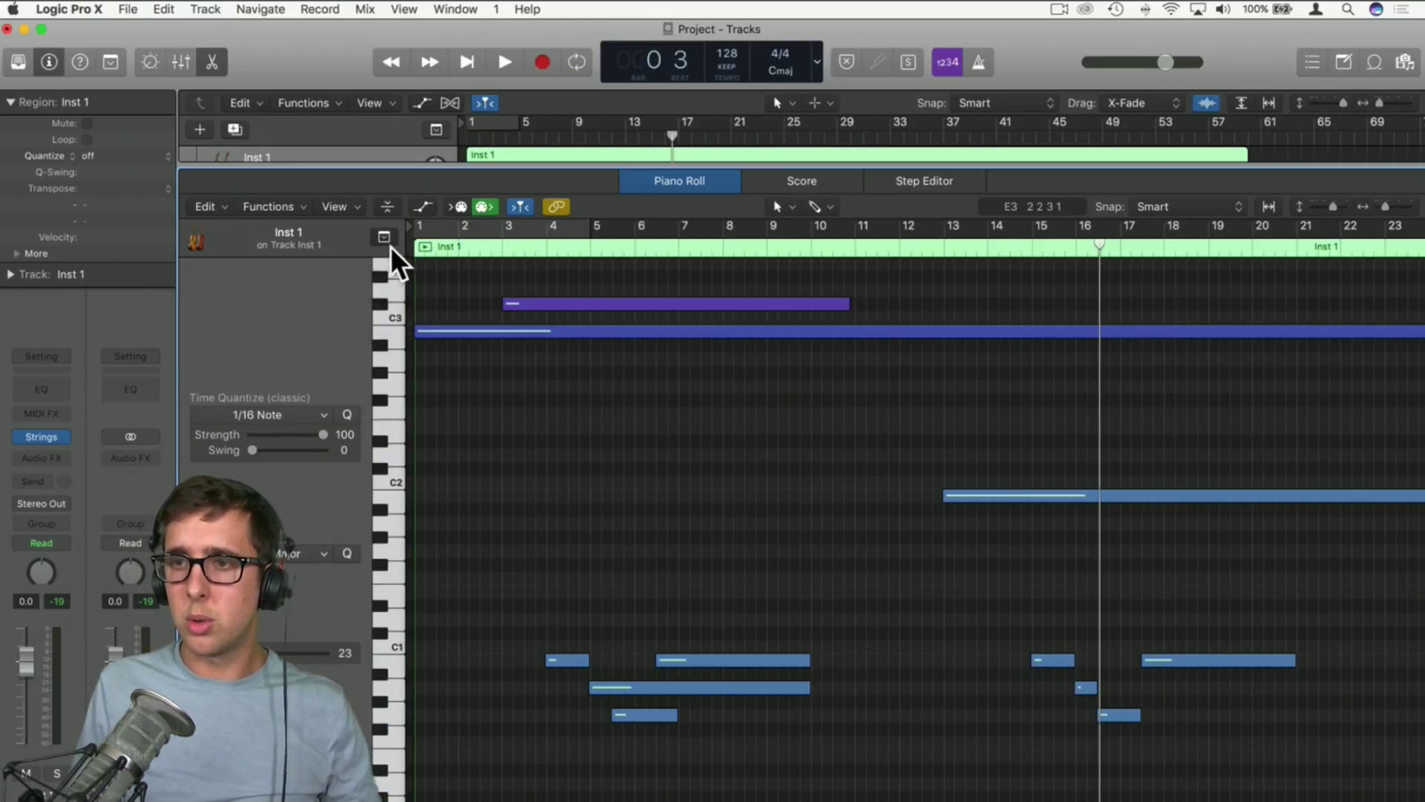
{"action": "left_click", "coordinate": [425, 247]}
{"action": "left_click", "coordinate": [456, 226]}
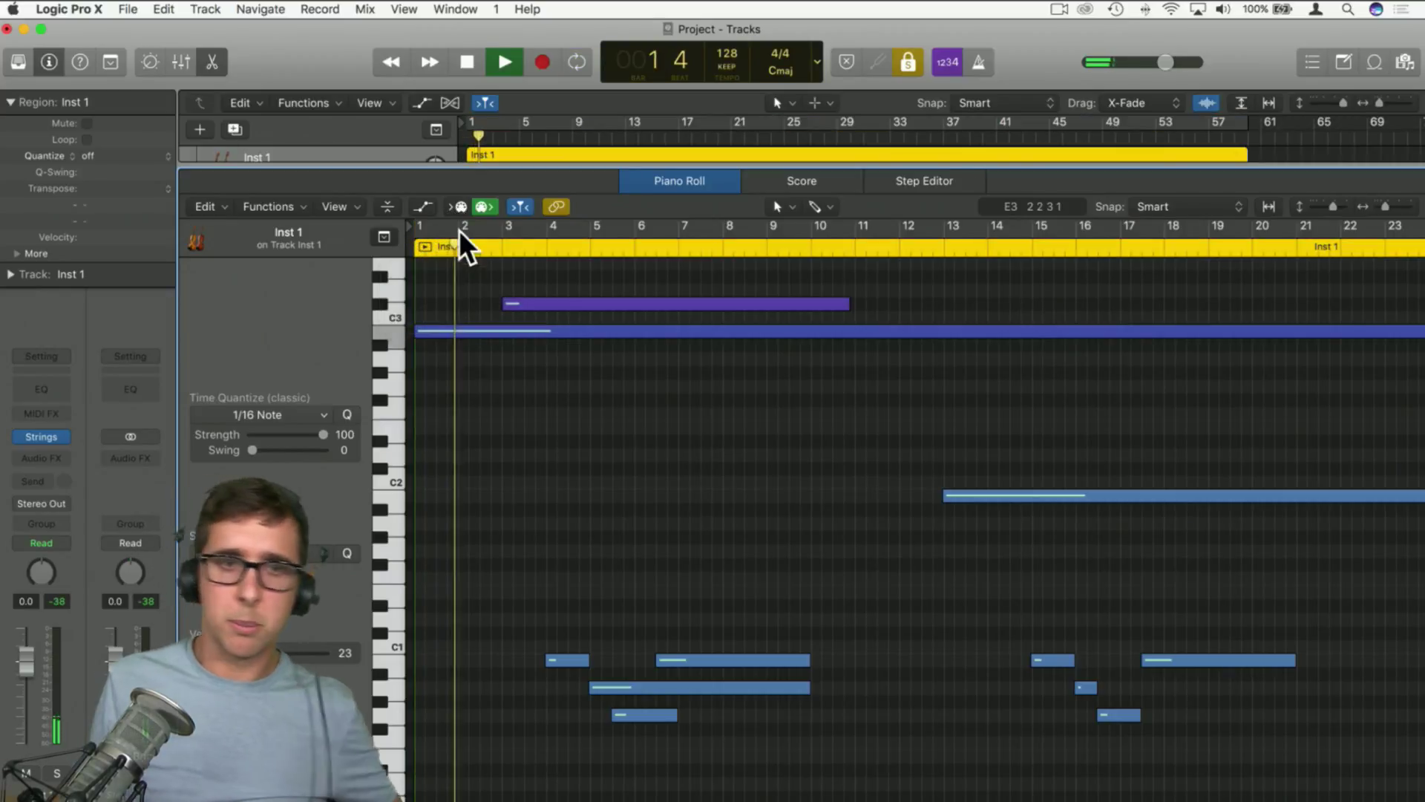
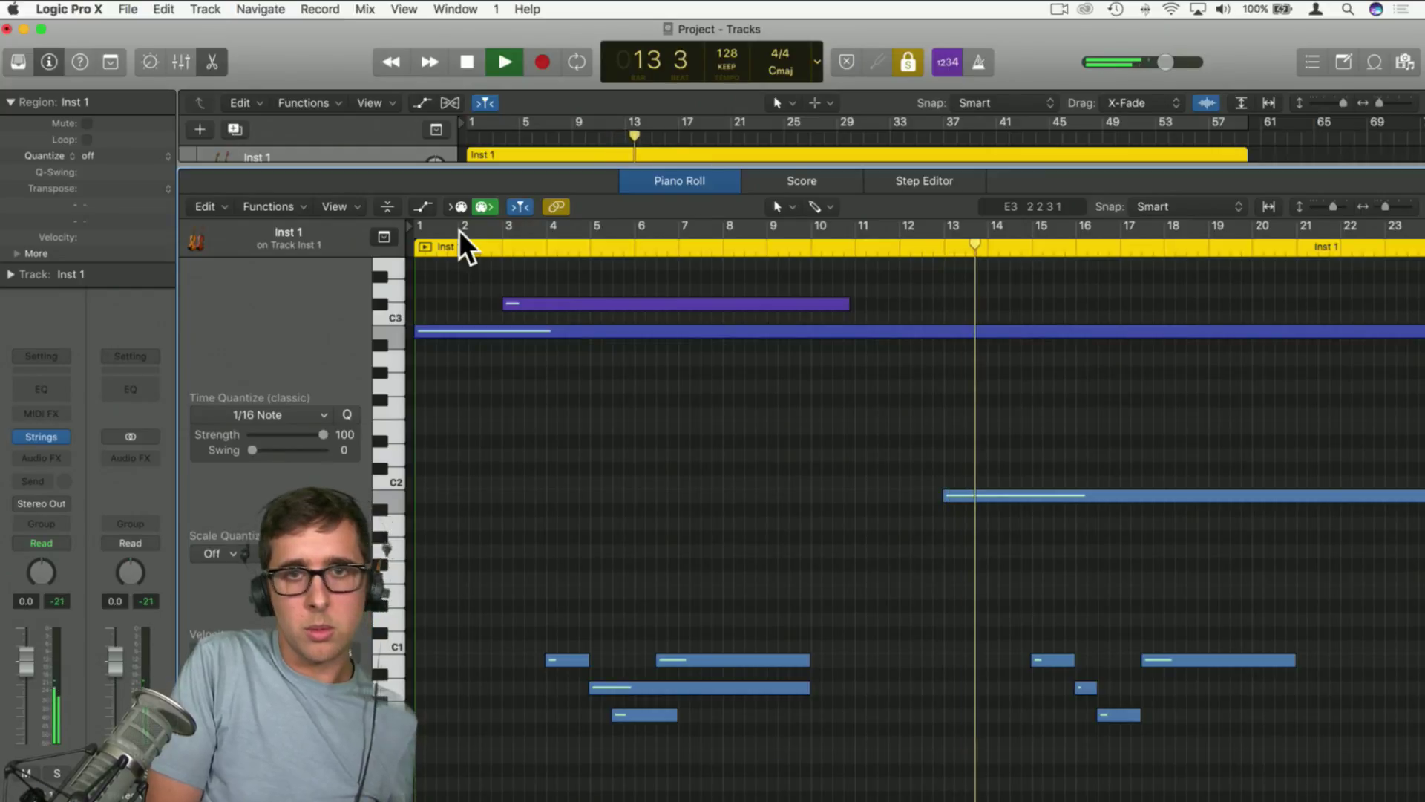
{"action": "scroll", "coordinate": [670, 460], "scroll_direction": "right", "scroll_amount": 5}
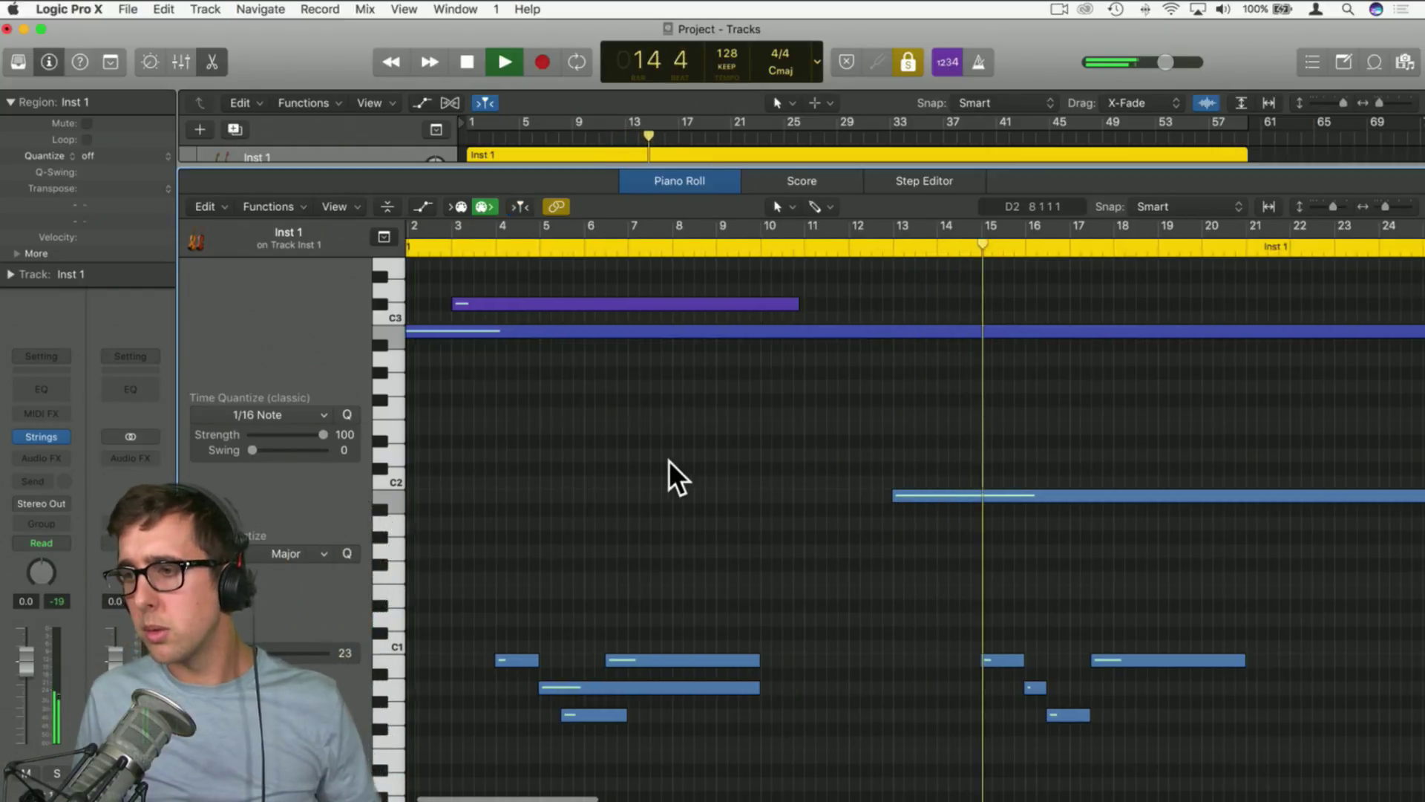
{"action": "scroll", "coordinate": [670, 459], "scroll_direction": "right", "scroll_amount": 5}
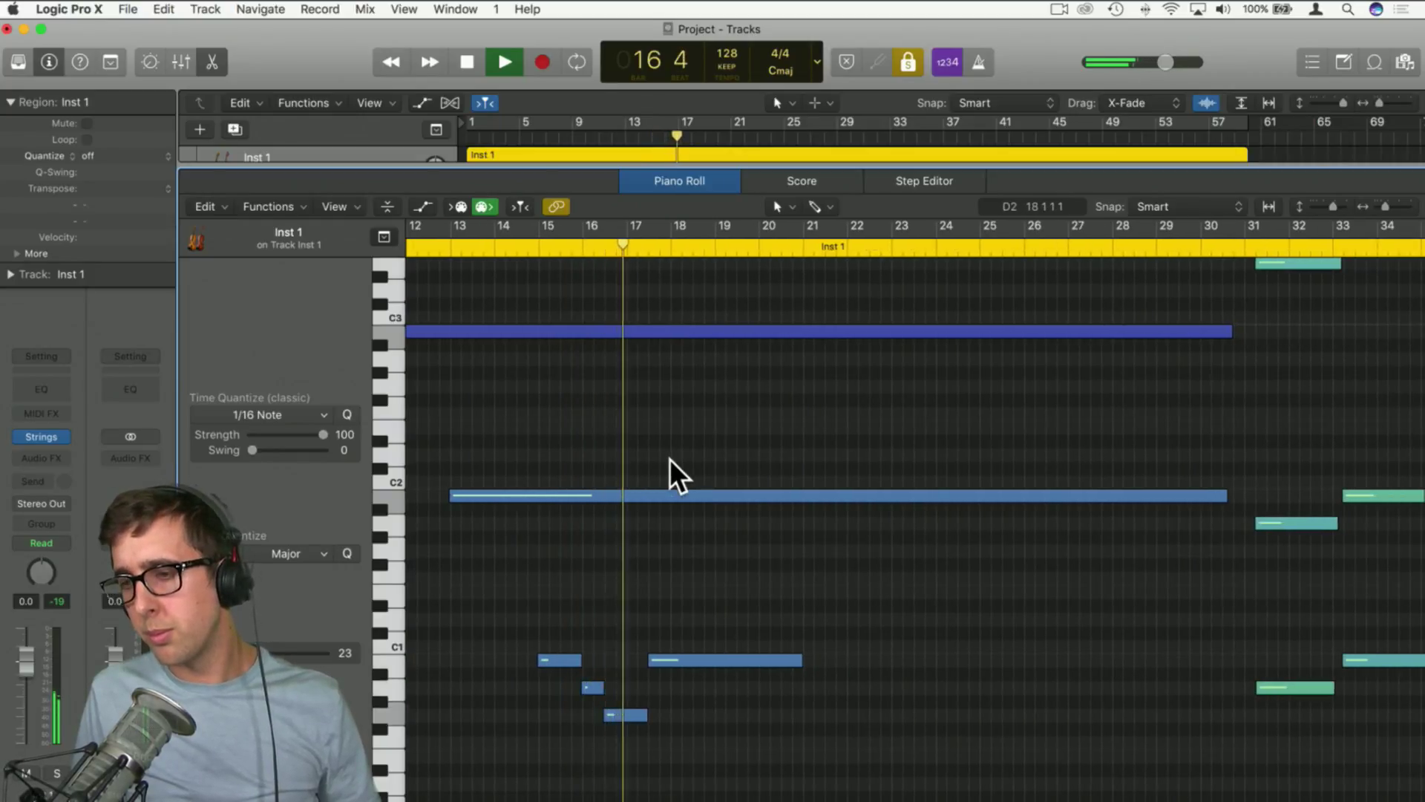
{"action": "scroll", "coordinate": [683, 472], "scroll_direction": "up", "scroll_amount": 4}
{"action": "scroll", "coordinate": [683, 472], "scroll_direction": "up", "scroll_amount": 5}
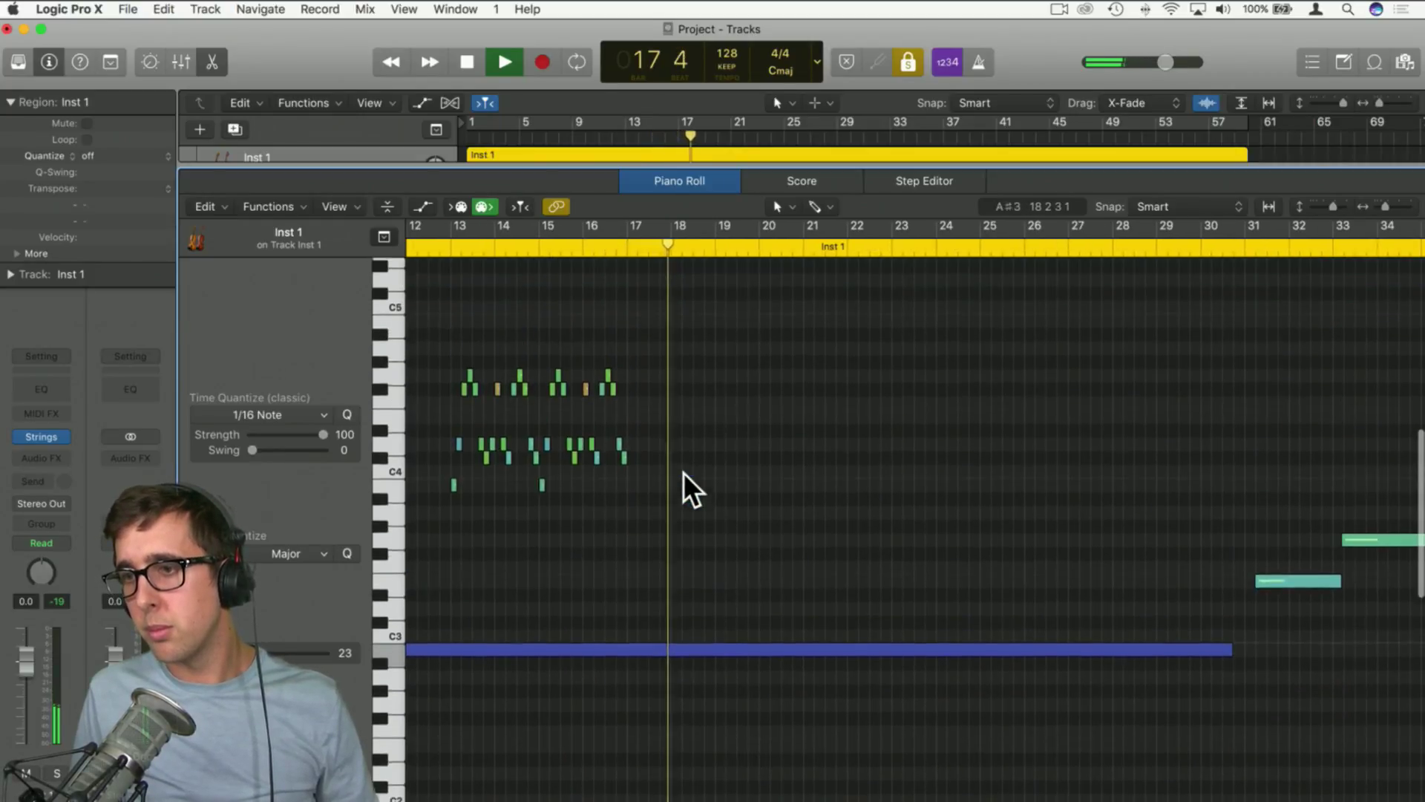
Stop playback and duplicate the whole pizzicato phrase of bars 13 to 16 so the copy starts at bar 17
{"action": "key", "text": "space"}
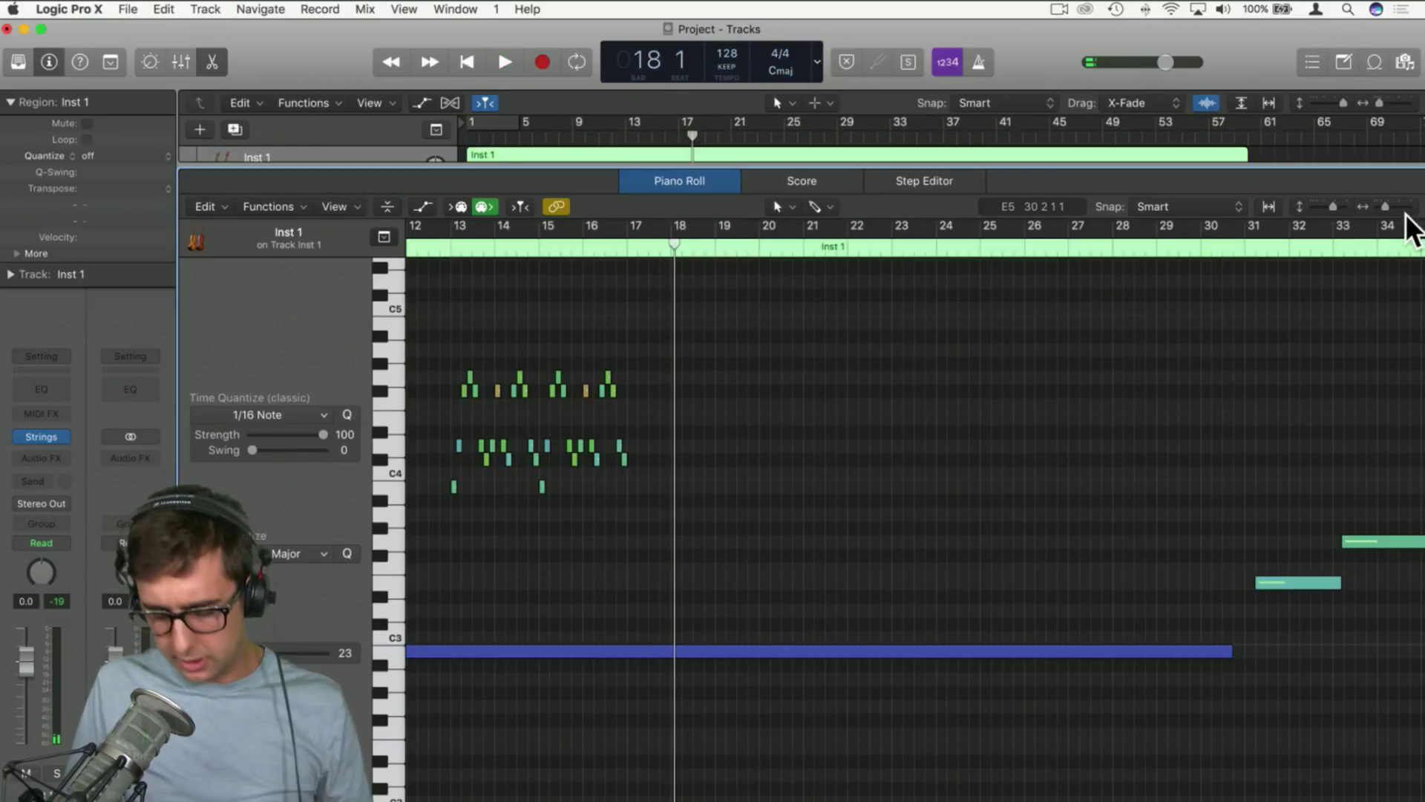
{"action": "left_click_drag", "start_coordinate": [1385, 208], "coordinate": [1393, 208]}
{"action": "scroll", "coordinate": [962, 540], "scroll_direction": "left", "scroll_amount": 5}
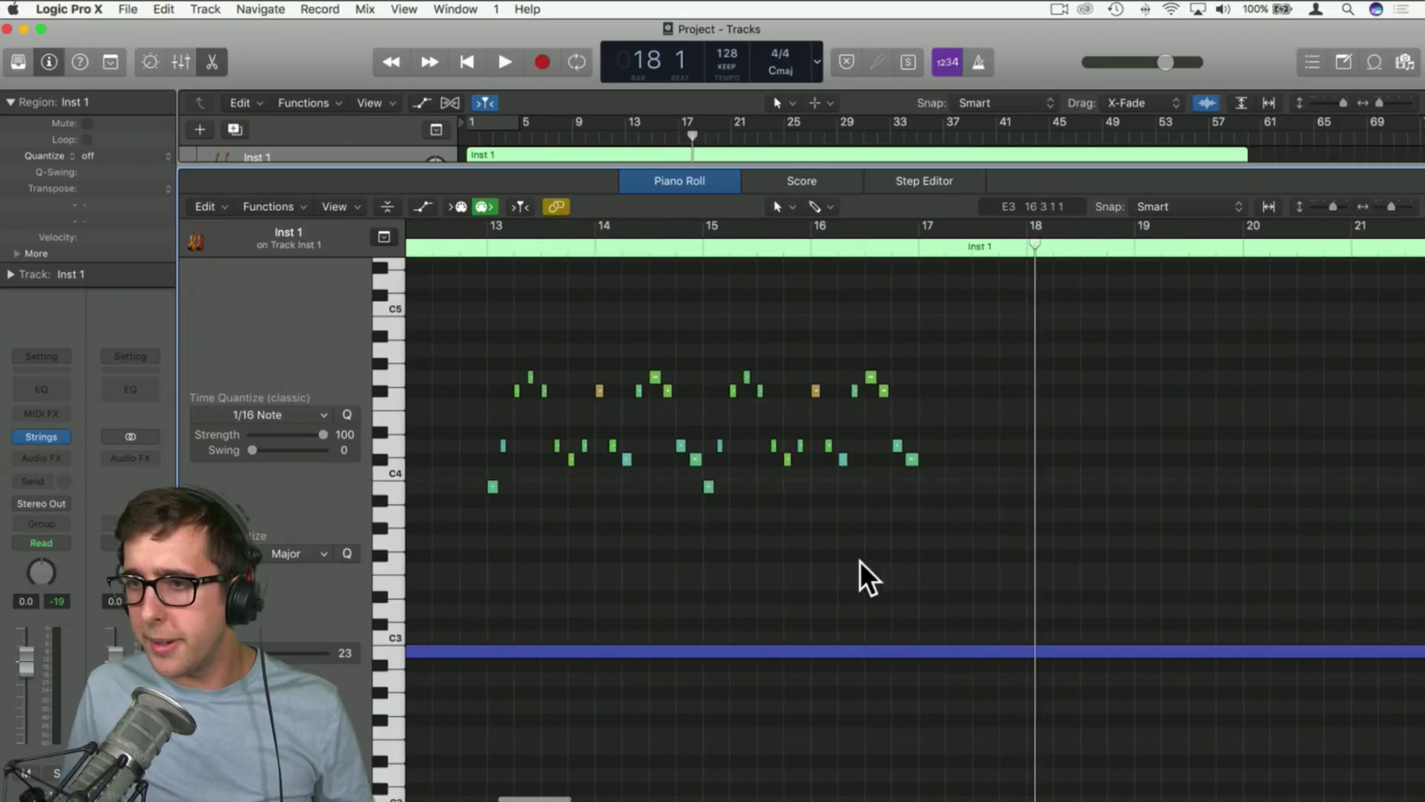
{"action": "left_click_drag", "start_coordinate": [919, 544], "coordinate": [971, 579]}
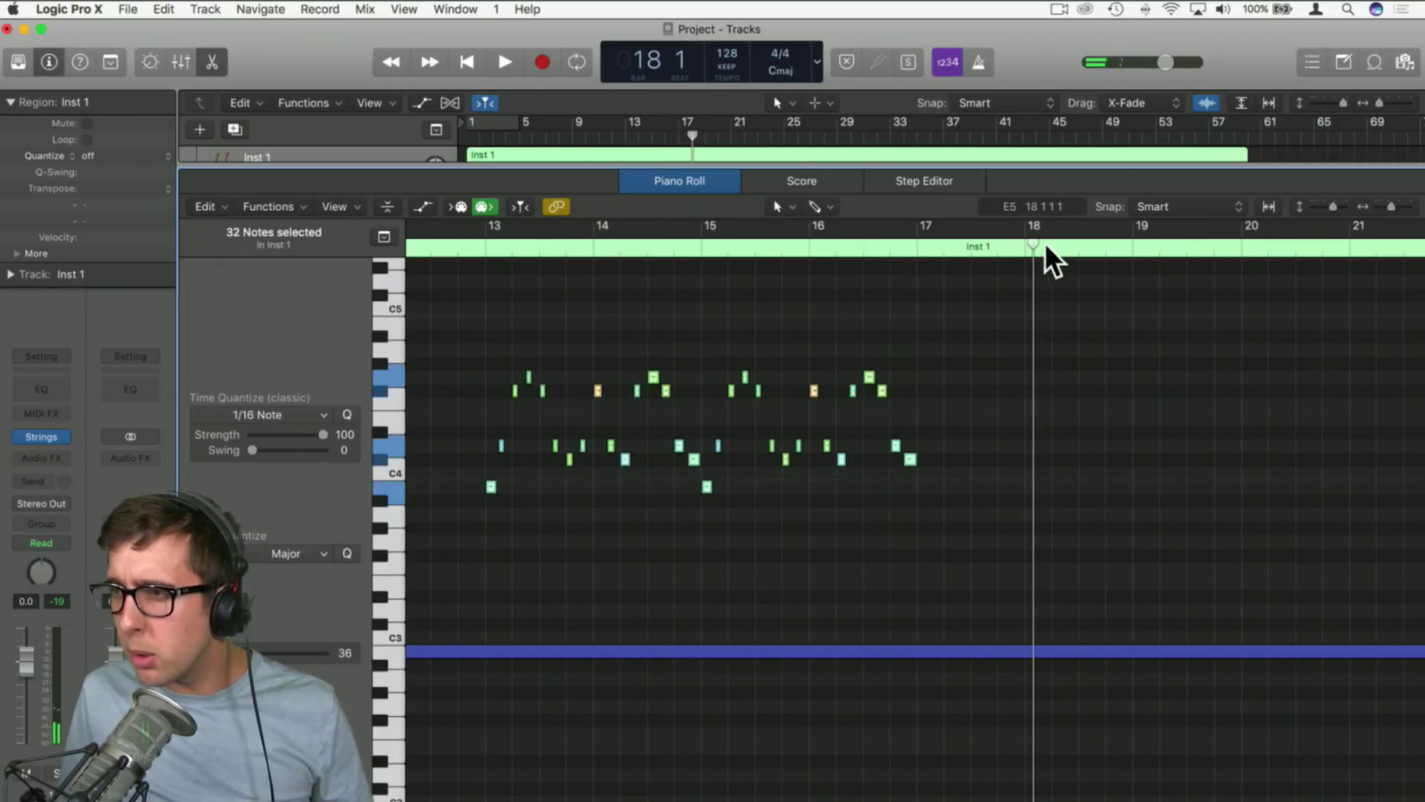
{"action": "left_click", "coordinate": [919, 250]}
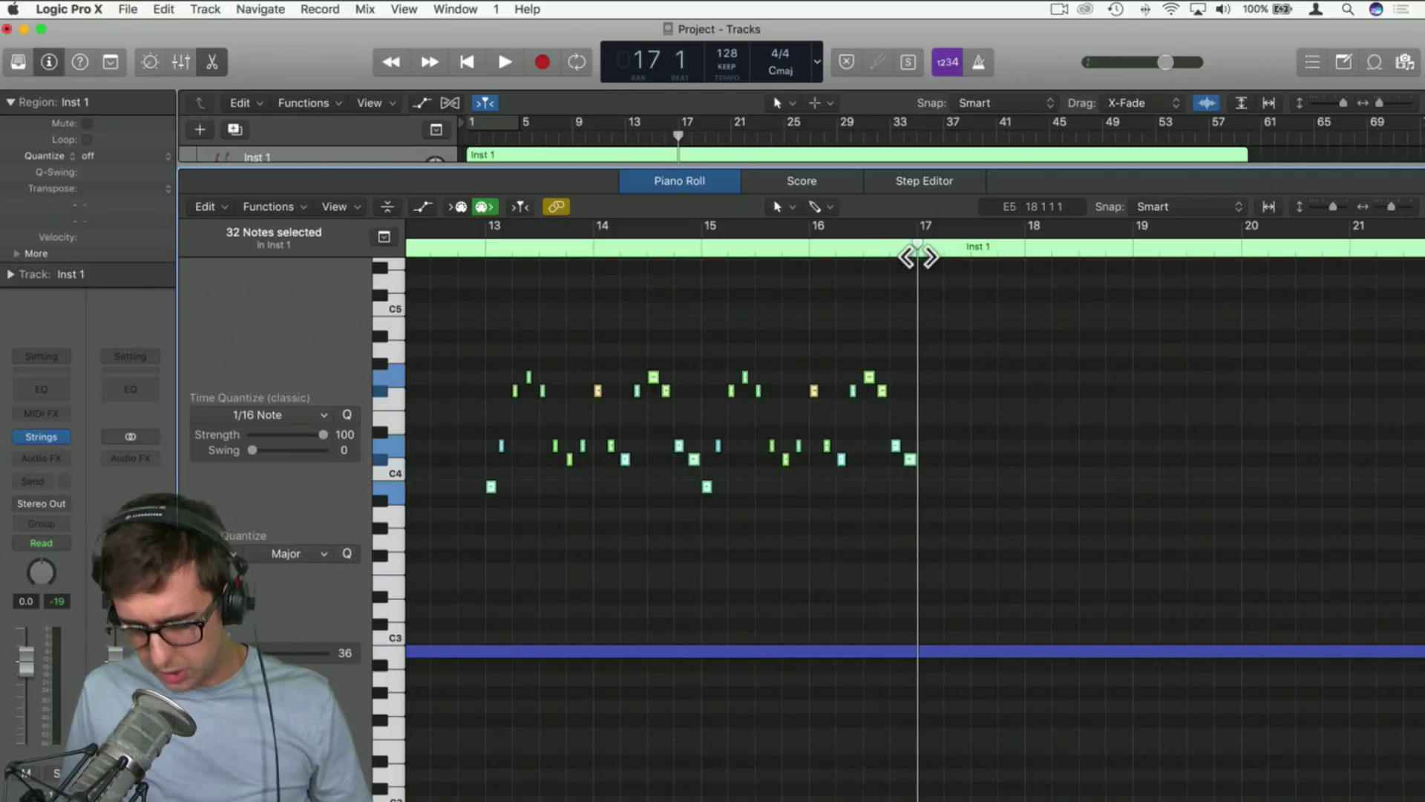
{"action": "key", "text": "super+v"}
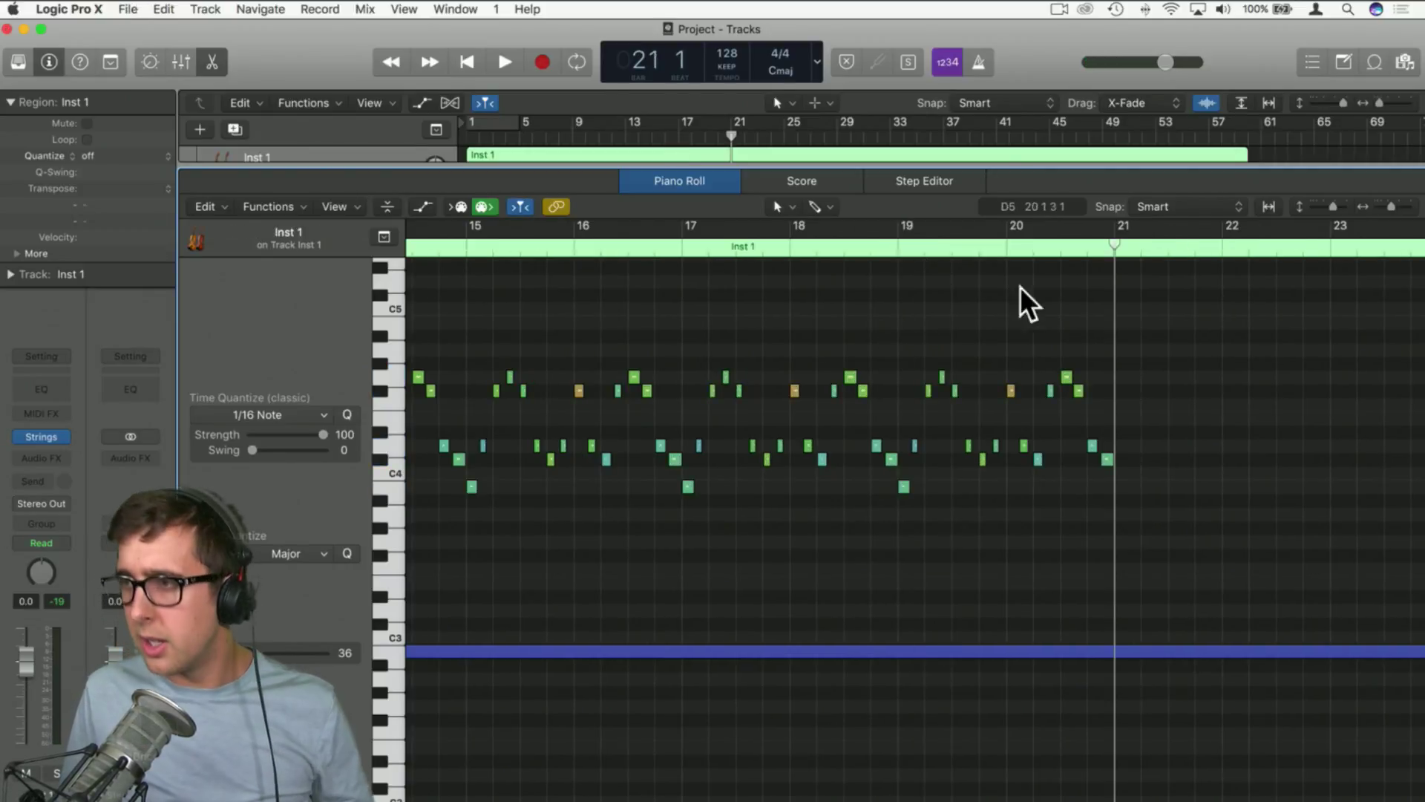
{"action": "left_click_drag", "start_coordinate": [1393, 207], "coordinate": [1381, 208]}
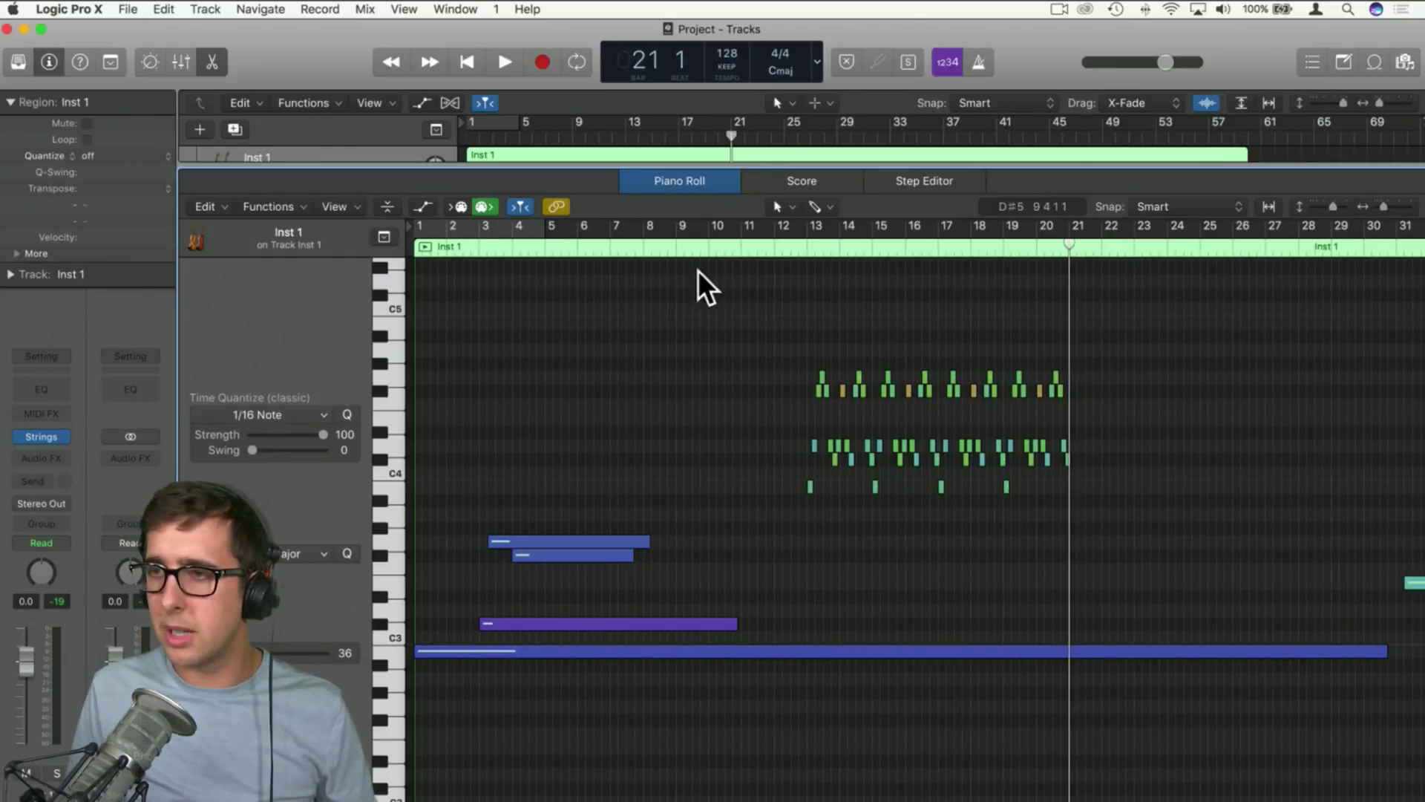
Play the part from around bar 13 past bar 17, following the repeated pizzicato phrase and the low bass notes
{"action": "left_click", "coordinate": [785, 245]}
{"action": "key", "text": "space"}
{"action": "left_click_drag", "start_coordinate": [1384, 207], "coordinate": [1395, 211]}
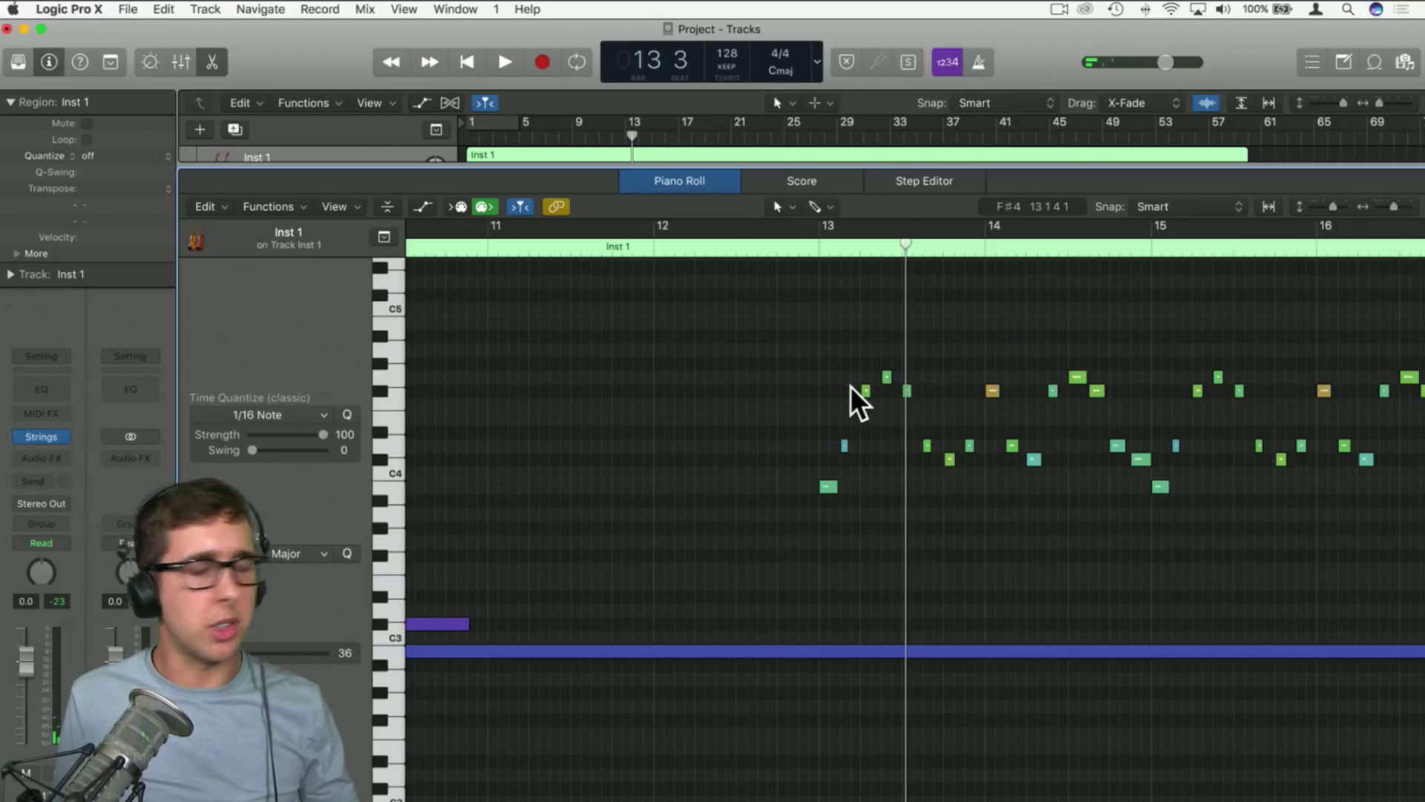
{"action": "scroll", "coordinate": [846, 391], "scroll_direction": "right", "scroll_amount": 3}
{"action": "scroll", "coordinate": [847, 389], "scroll_direction": "right", "scroll_amount": 3}
{"action": "key", "text": "space"}
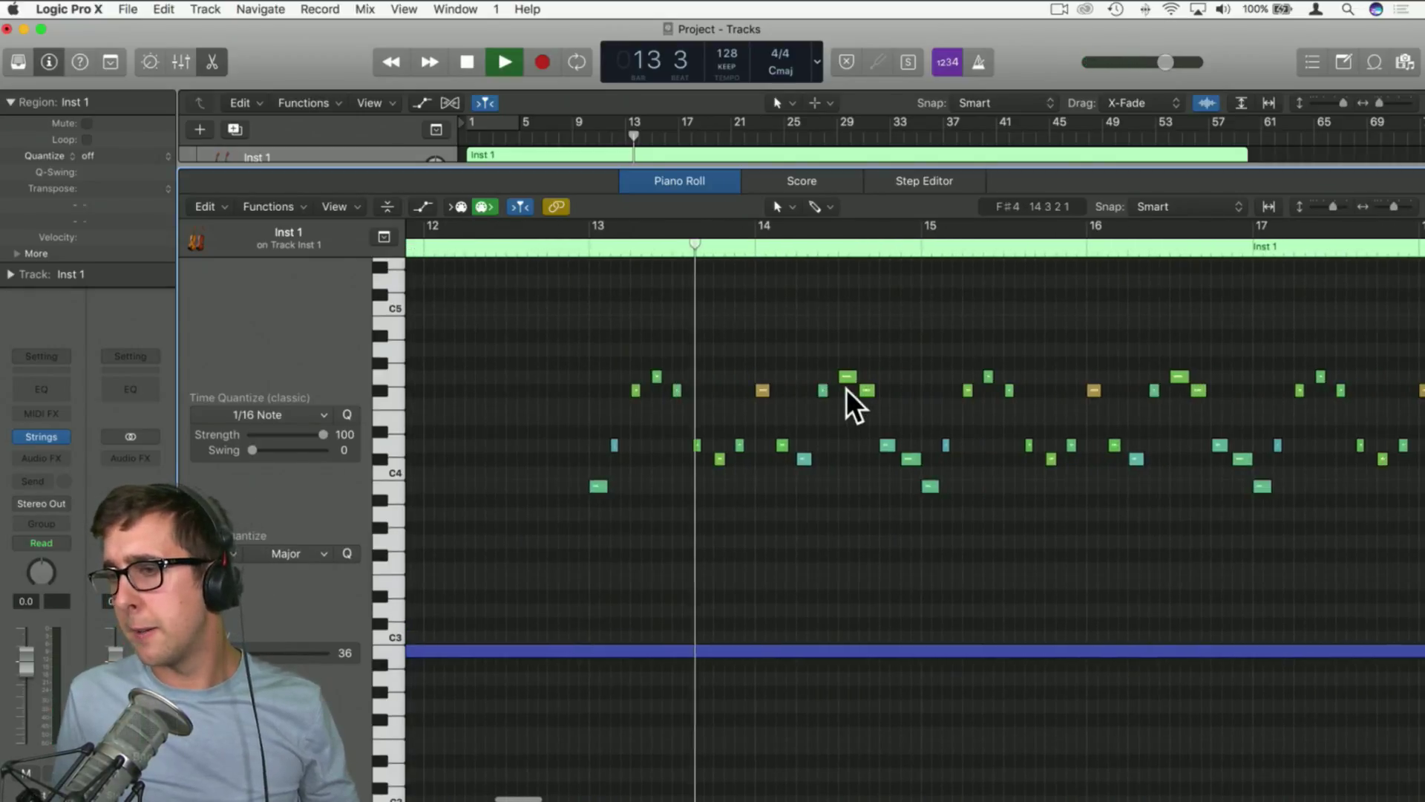
{"action": "scroll", "coordinate": [847, 389], "scroll_direction": "right", "scroll_amount": 5}
{"action": "scroll", "coordinate": [926, 423], "scroll_direction": "down", "scroll_amount": 5}
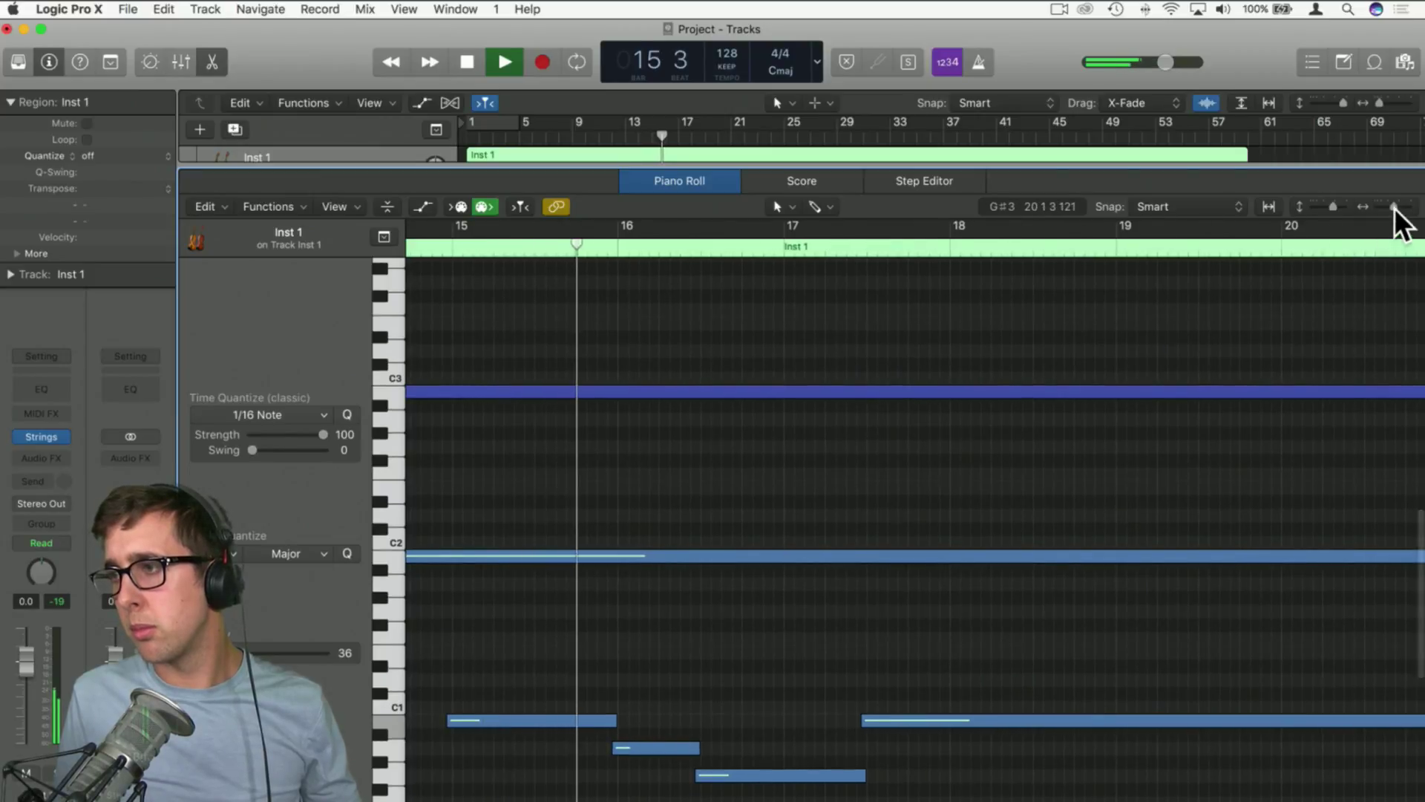
{"action": "left_click_drag", "start_coordinate": [1393, 207], "coordinate": [1384, 208]}
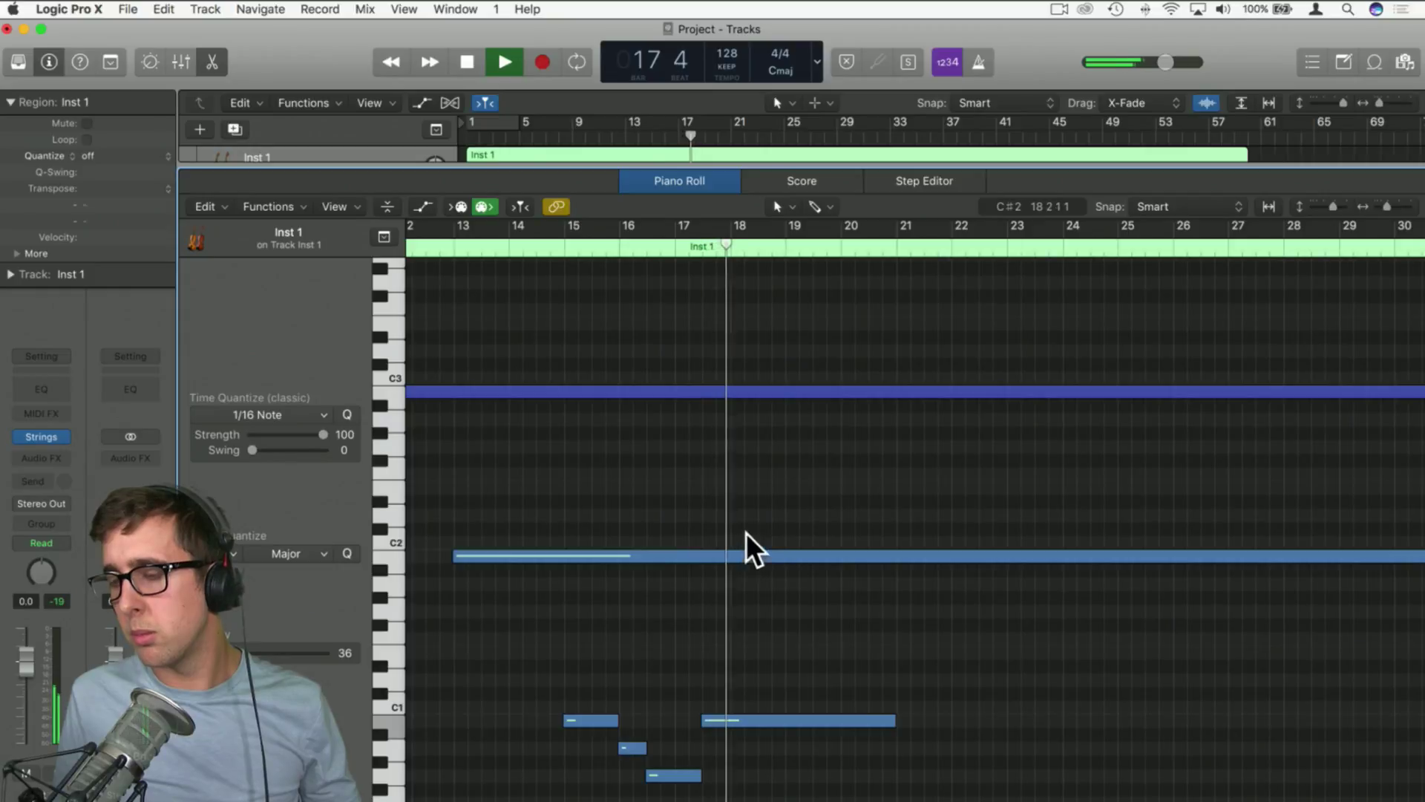
{"action": "key", "text": "space"}
Shorten the last low B0 note to end at bar 18 beat 2 and copy it up to D1 directly after that end
{"action": "left_click_drag", "start_coordinate": [894, 722], "coordinate": [755, 726]}
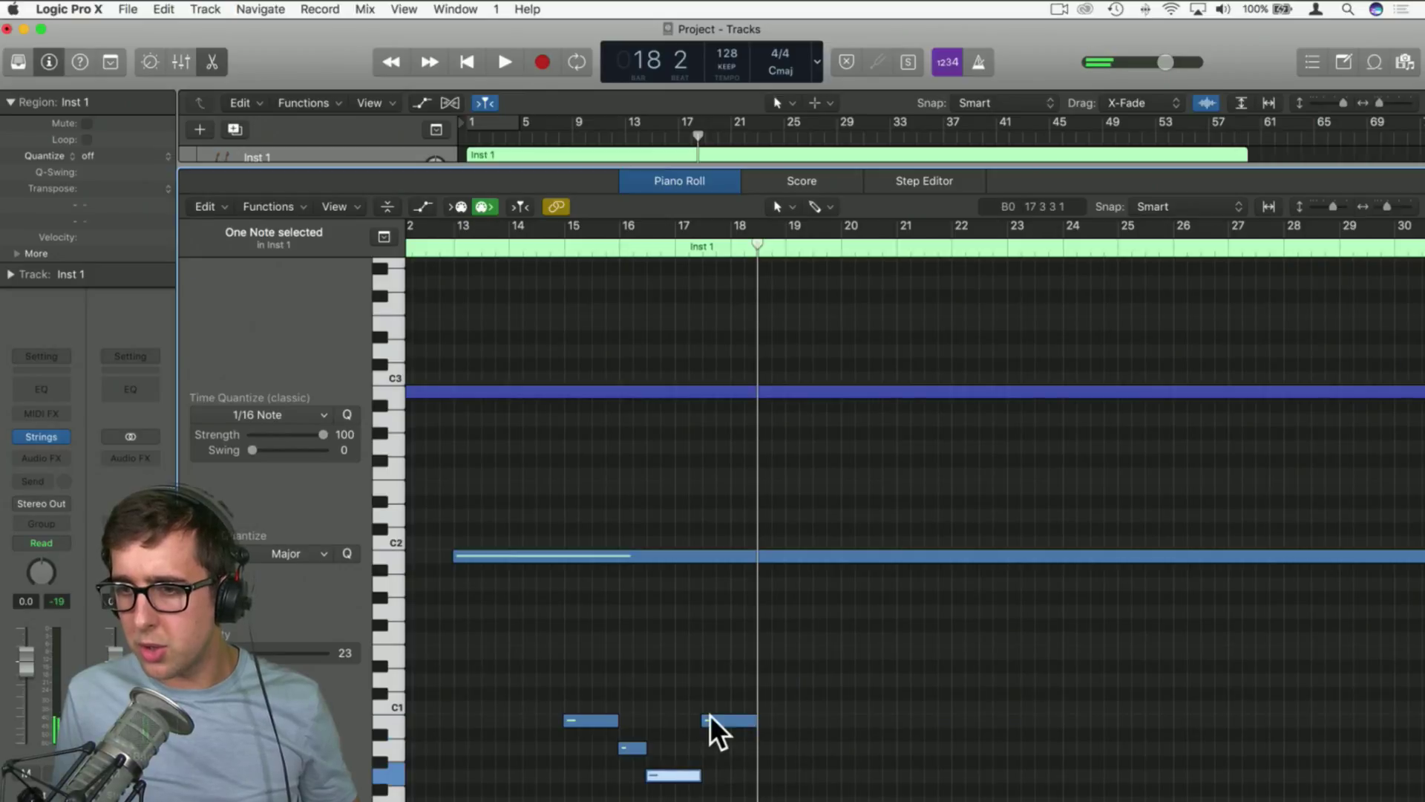
{"action": "left_click", "coordinate": [711, 719]}
{"action": "left_click_drag", "start_coordinate": [726, 724], "coordinate": [779, 680]}
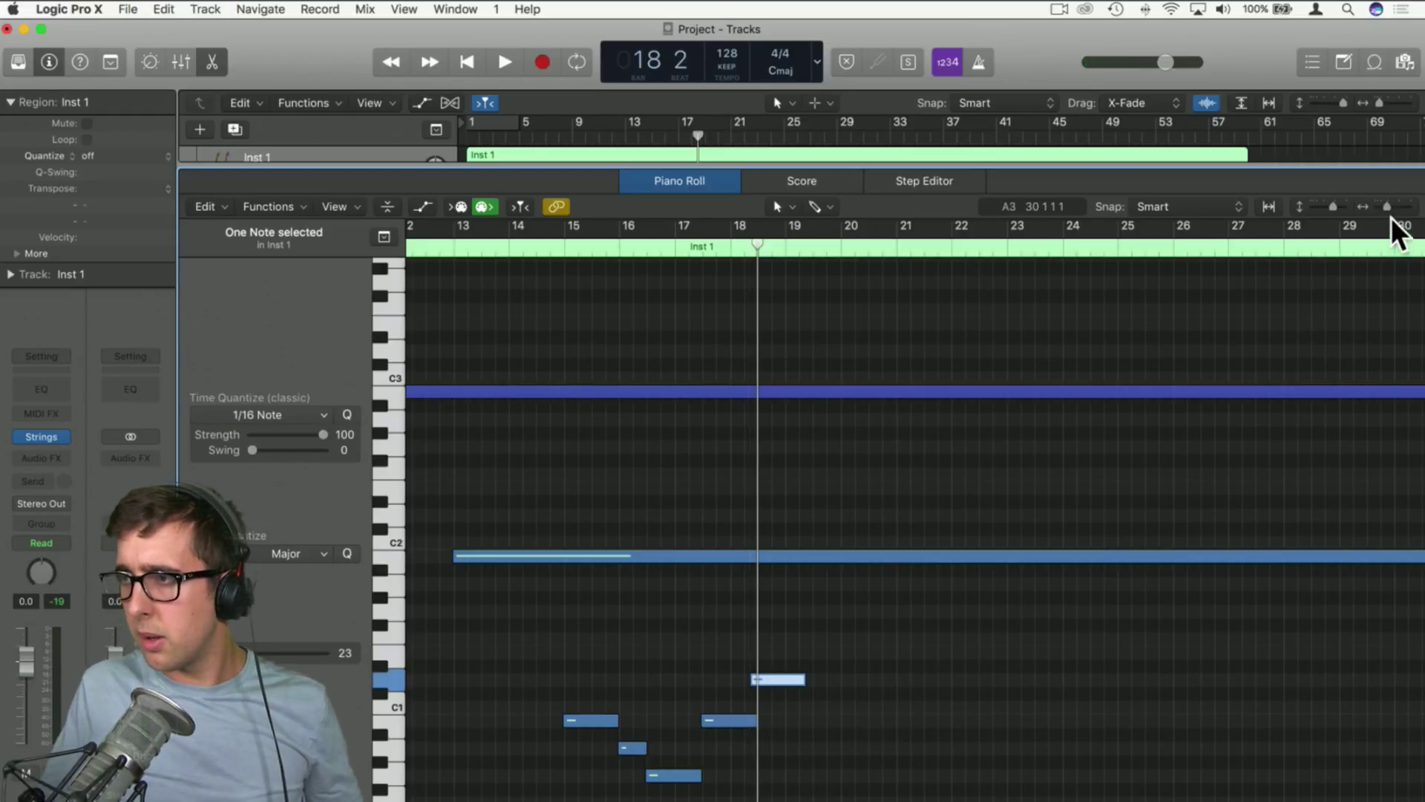
{"action": "left_click_drag", "start_coordinate": [1387, 208], "coordinate": [1394, 208]}
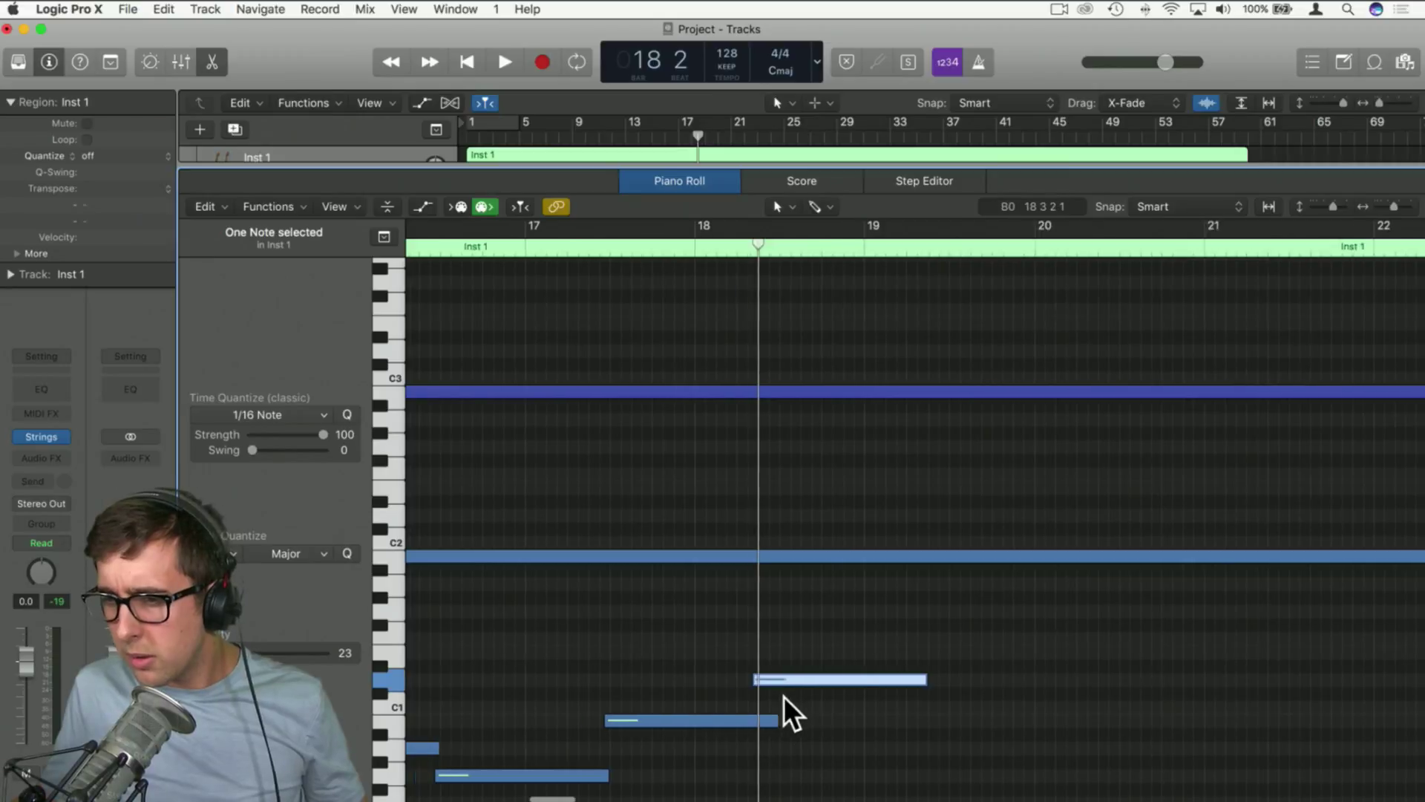
{"action": "scroll", "coordinate": [788, 711], "scroll_direction": "left", "scroll_amount": 5}
{"action": "left_click_drag", "start_coordinate": [980, 690], "coordinate": [1006, 688]}
Copy the low G0 bass note from bar 16 so that it sounds together with the D1 note in bar 18
{"action": "left_click_drag", "start_coordinate": [578, 751], "coordinate": [584, 752]}
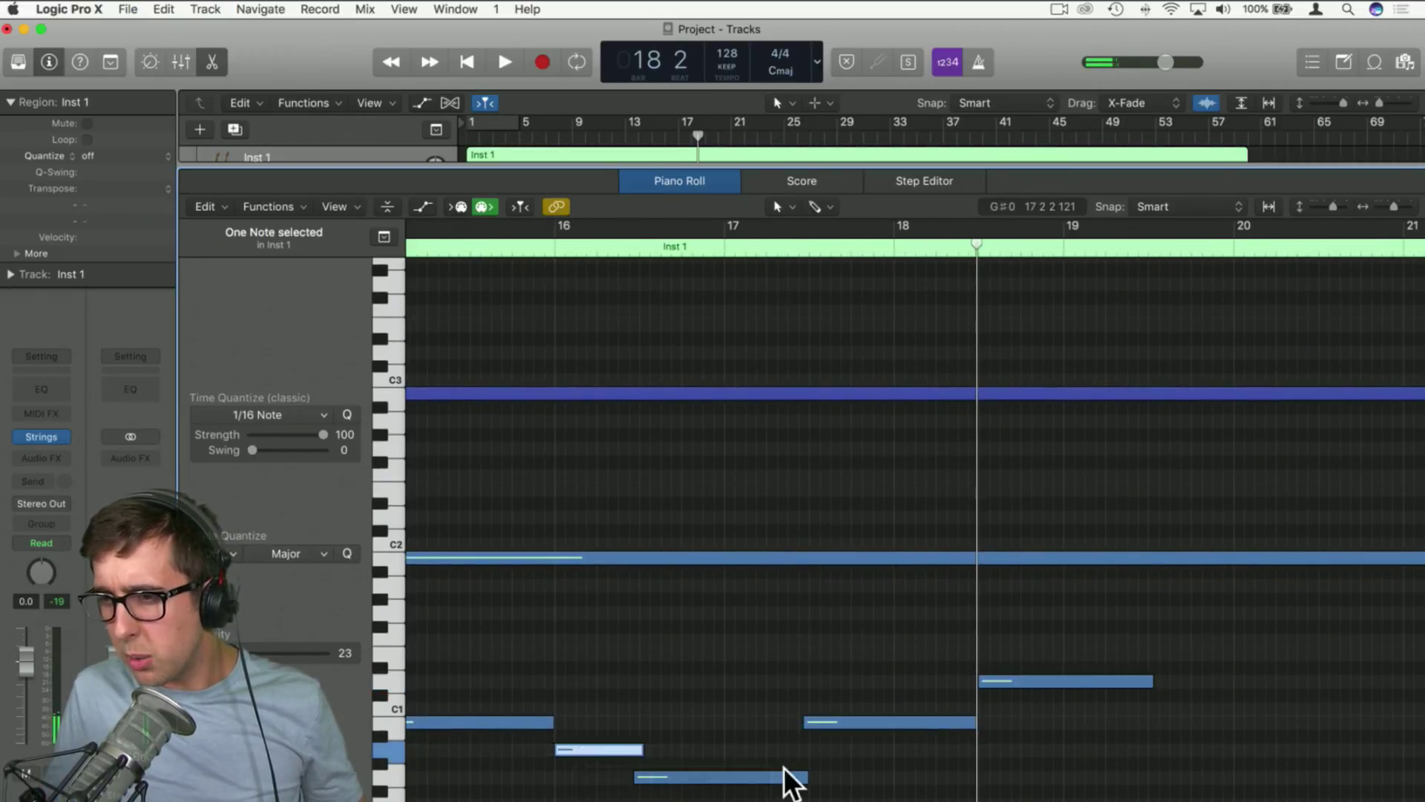
{"action": "key", "text": "super+z"}
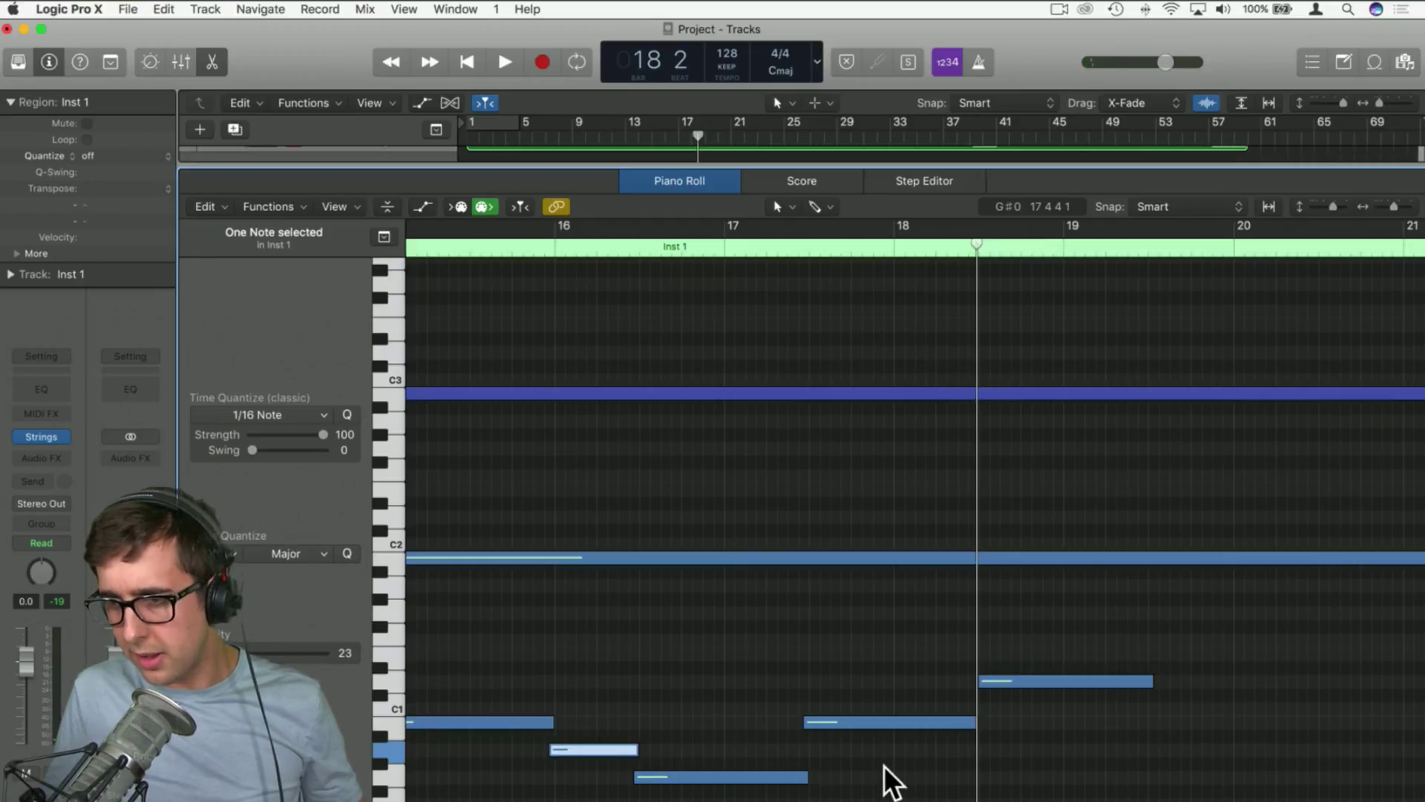
{"action": "left_click", "coordinate": [723, 777]}
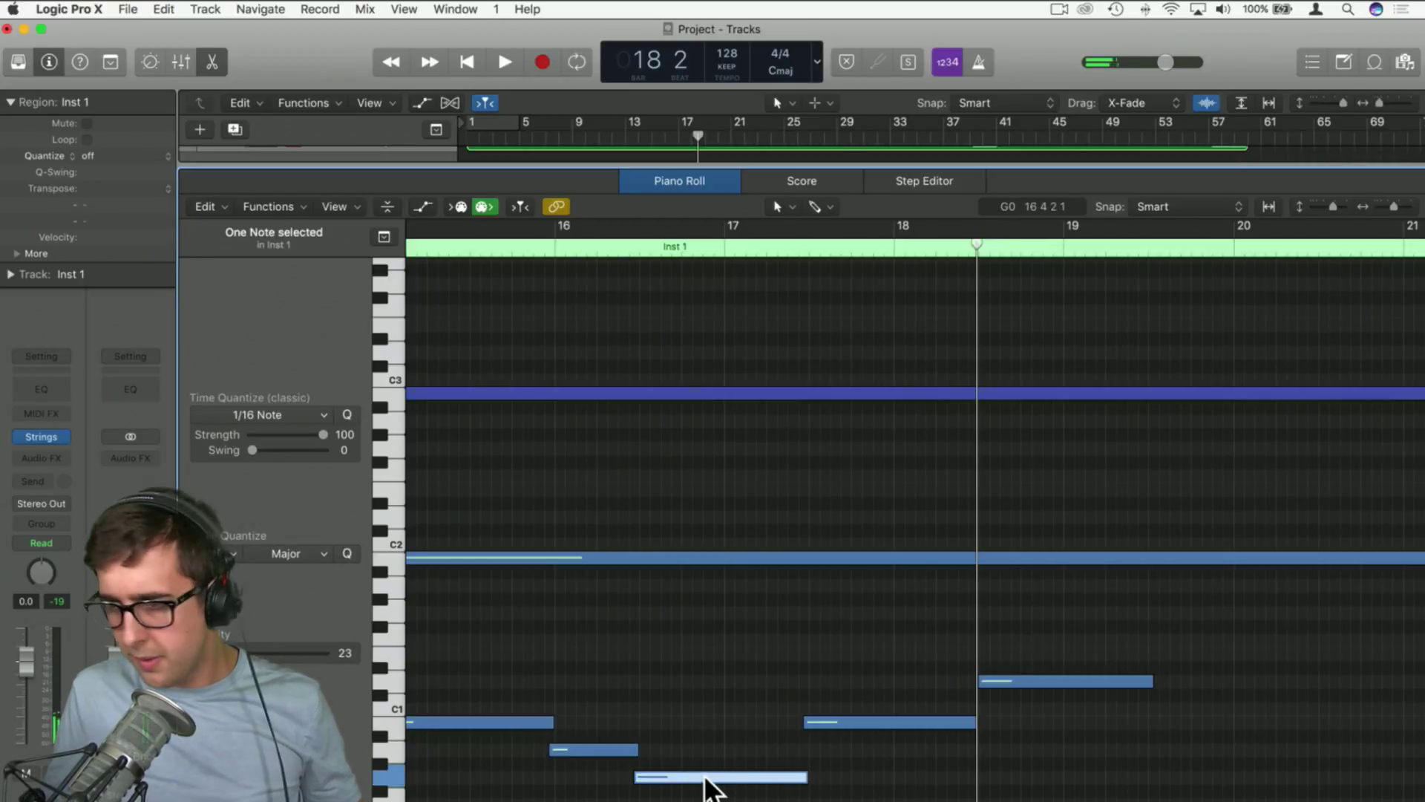
{"action": "left_click_drag", "start_coordinate": [705, 787], "coordinate": [1050, 789]}
{"action": "left_click", "coordinate": [1078, 751]}
{"action": "left_click_drag", "start_coordinate": [1399, 209], "coordinate": [1377, 210]}
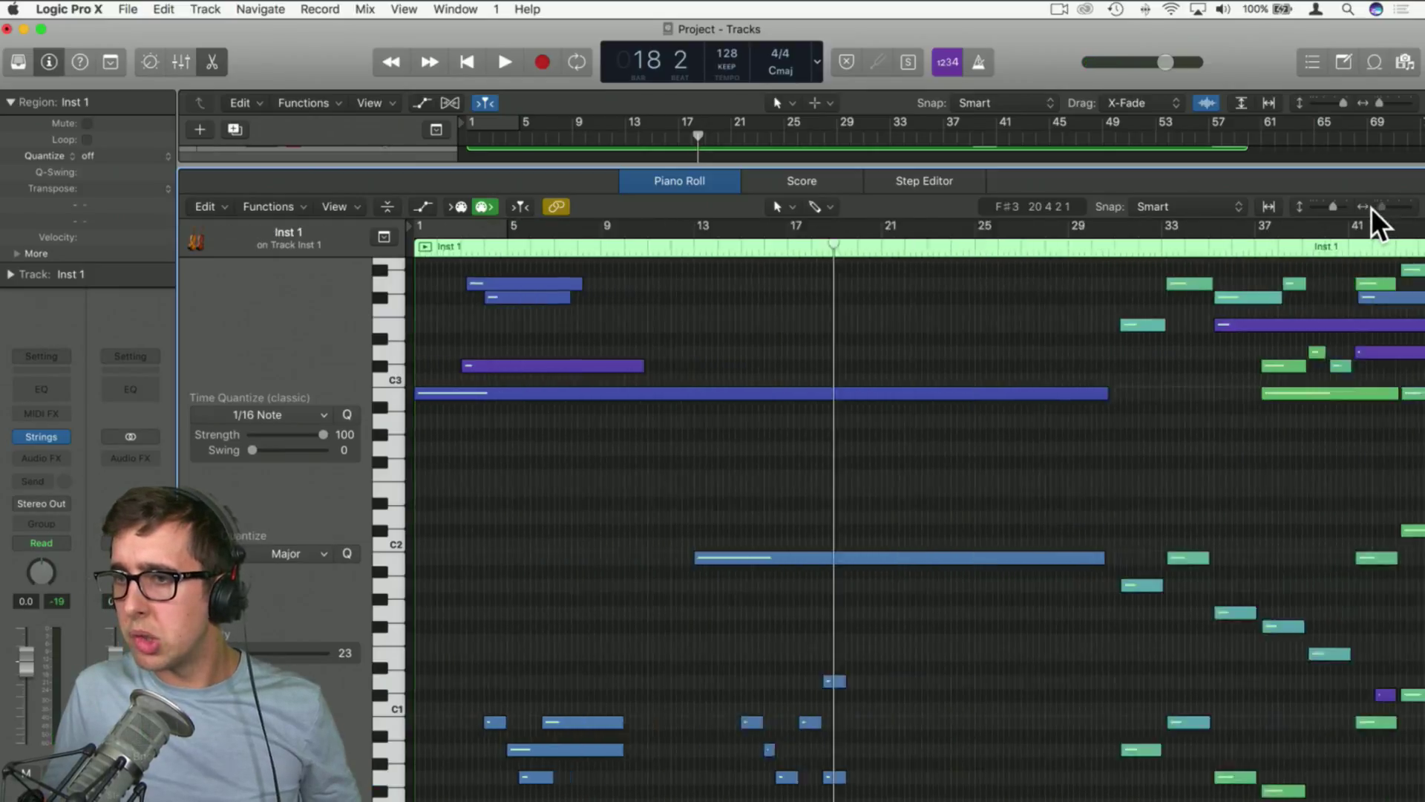
Play the introduction from bar 1 to about bar 12, checking the held notes, pizzicato and bass for gaps
{"action": "left_click", "coordinate": [441, 225]}
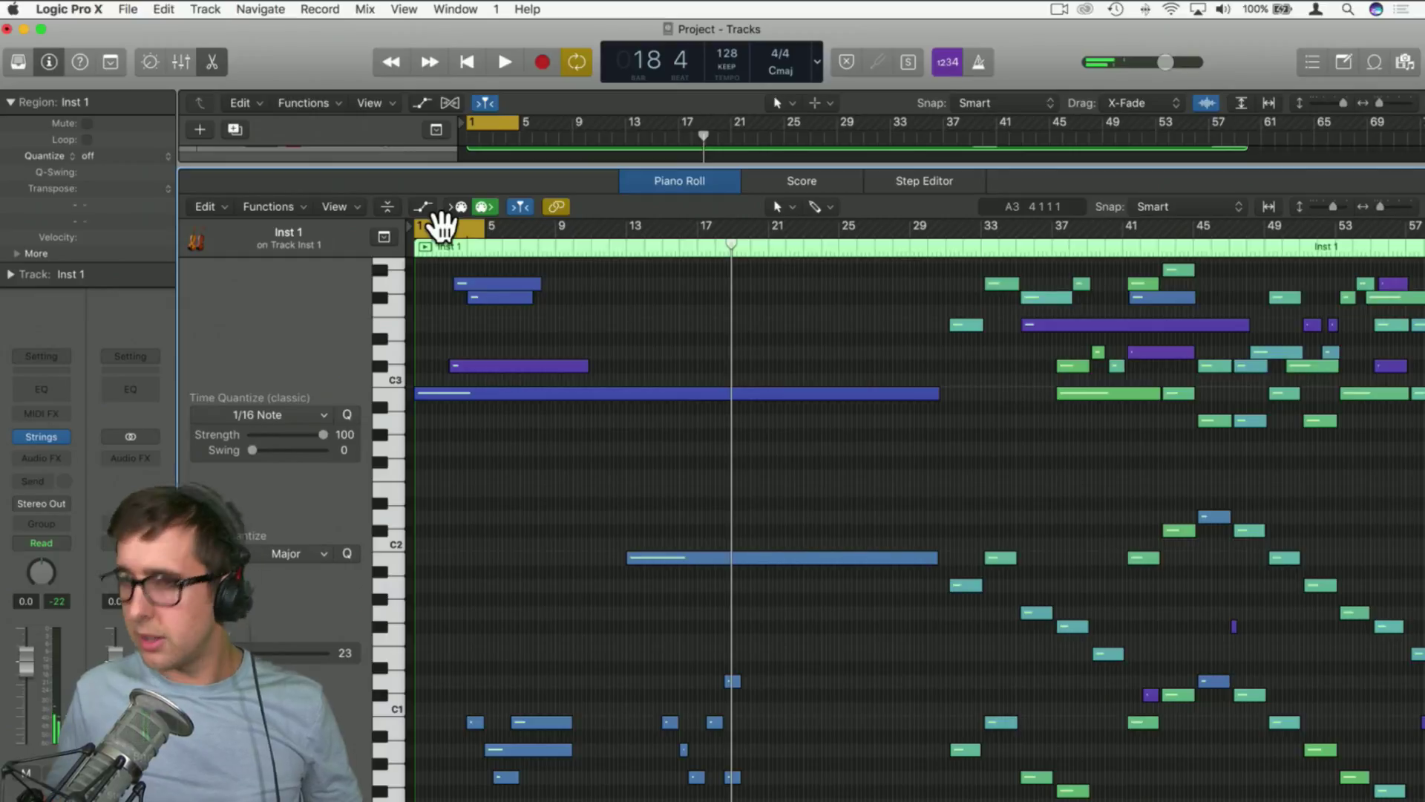
{"action": "key", "text": "Return"}
{"action": "key", "text": "space"}
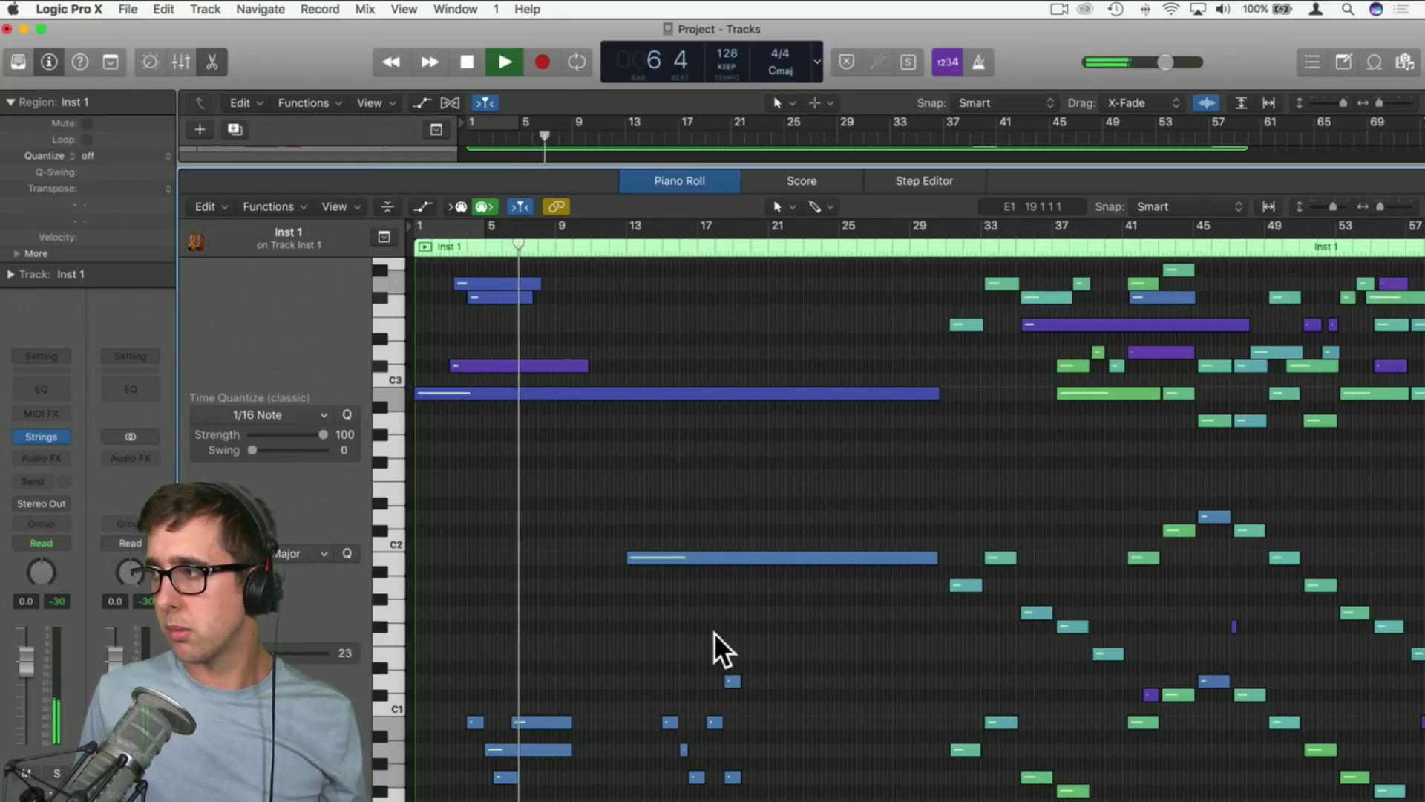
{"action": "scroll", "coordinate": [665, 525], "scroll_direction": "up", "scroll_amount": 6}
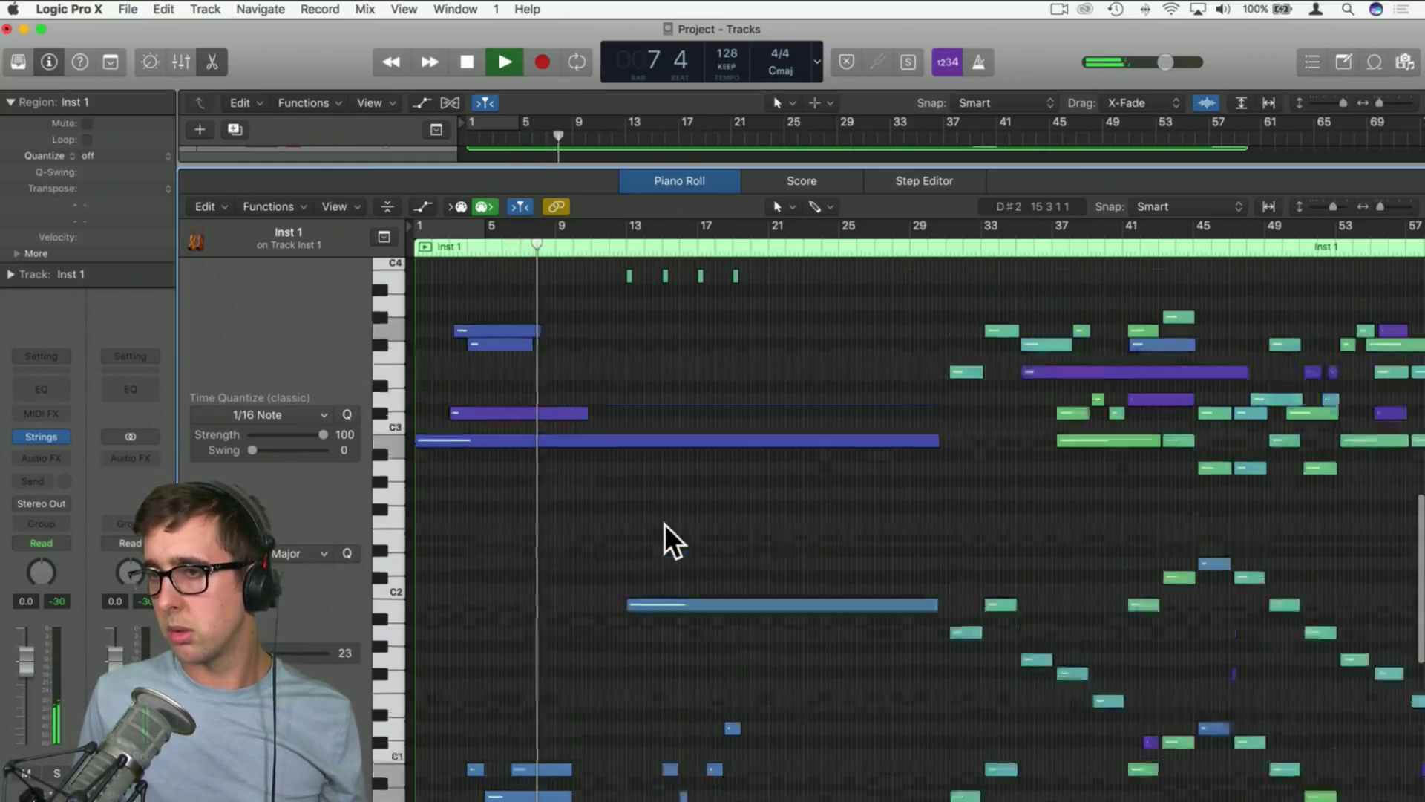
{"action": "scroll", "coordinate": [664, 524], "scroll_direction": "down", "scroll_amount": 3}
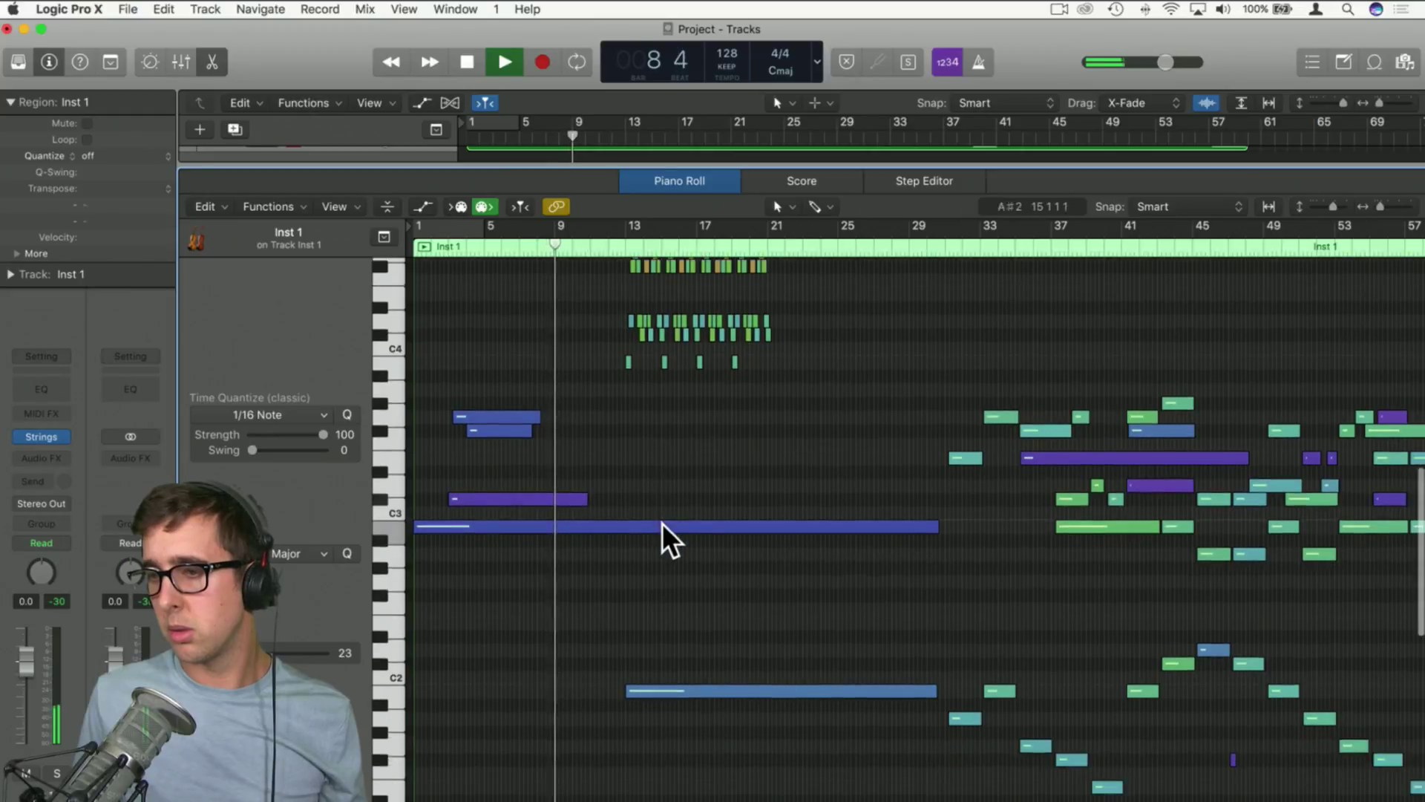
{"action": "scroll", "coordinate": [662, 523], "scroll_direction": "up", "scroll_amount": 2}
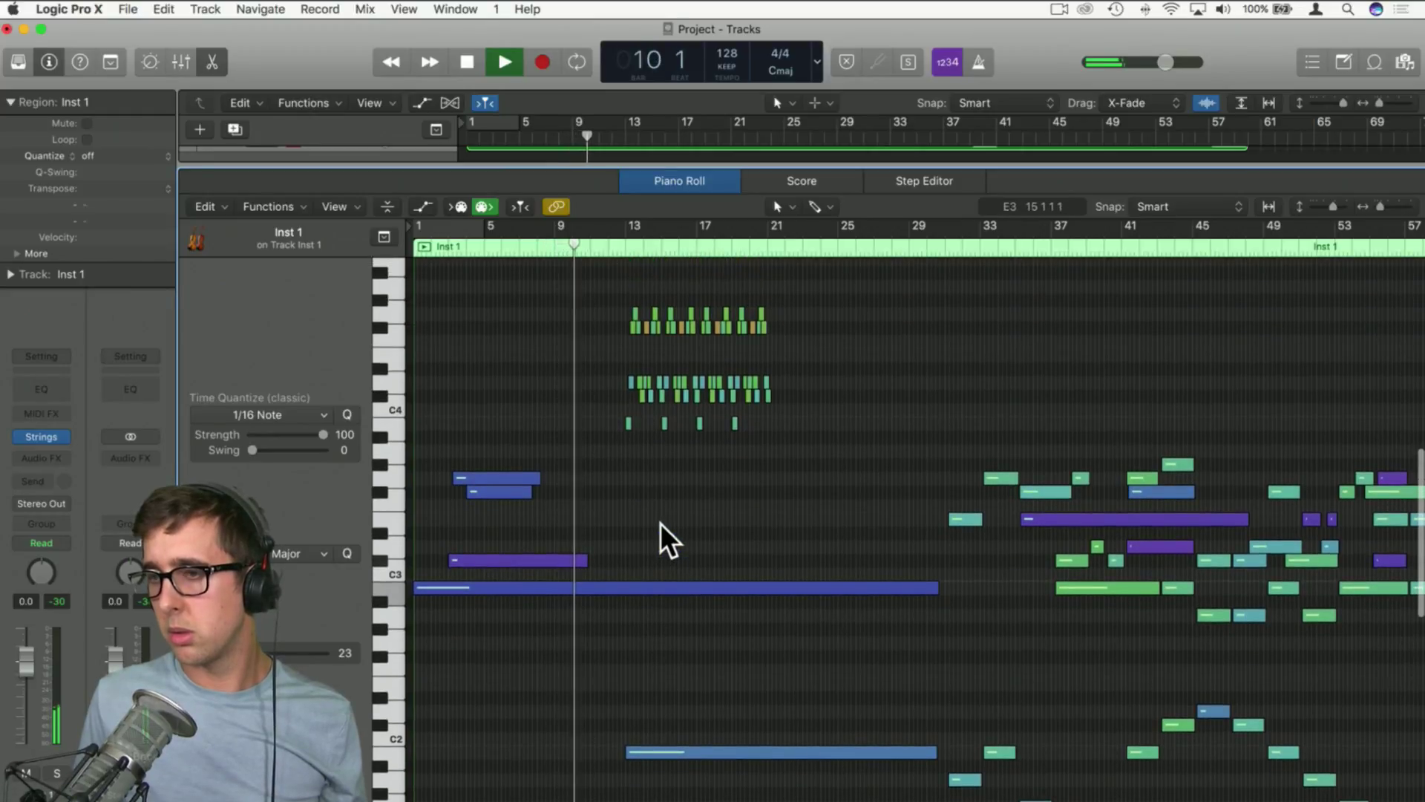
{"action": "scroll", "coordinate": [643, 470], "scroll_direction": "down", "scroll_amount": 11}
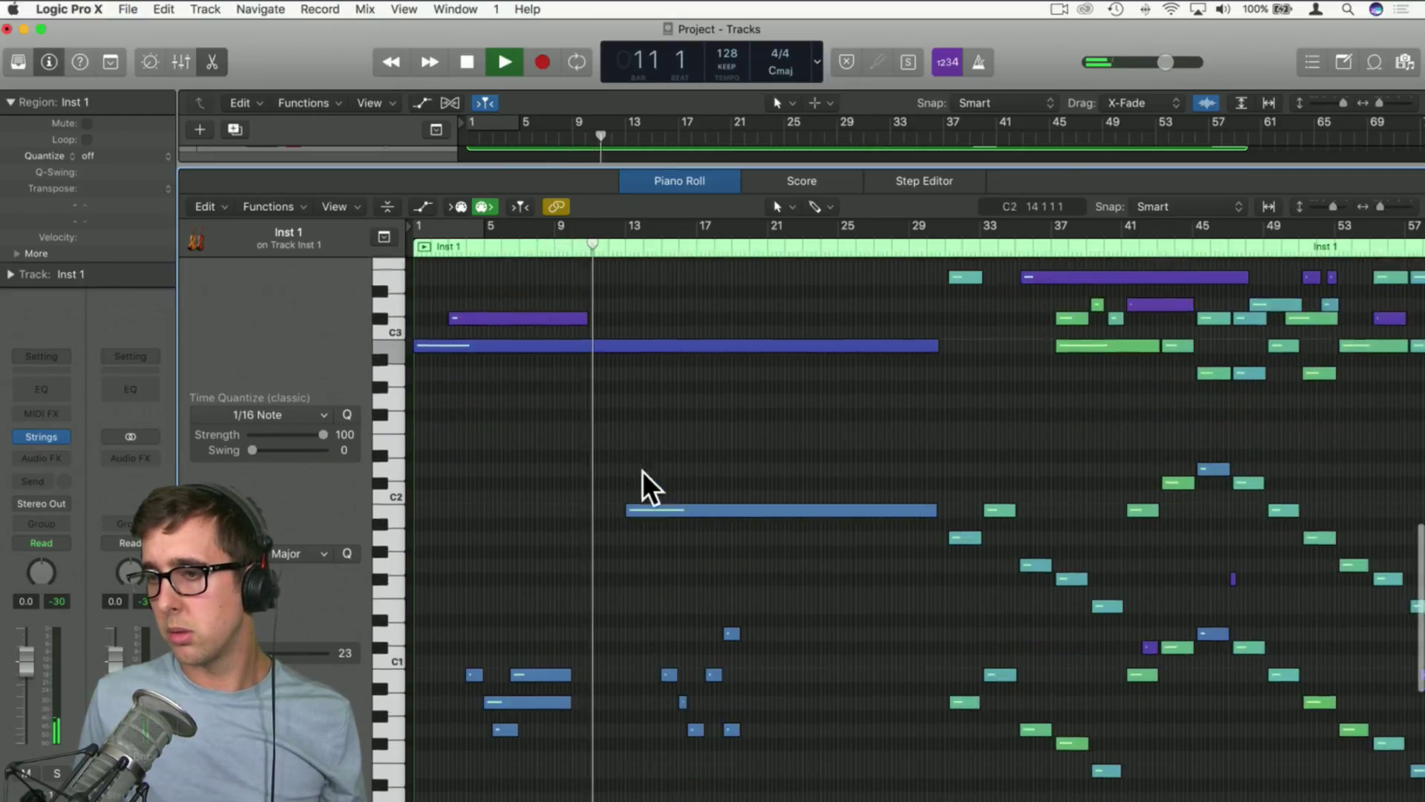
{"action": "scroll", "coordinate": [643, 470], "scroll_direction": "down", "scroll_amount": 2}
{"action": "scroll", "coordinate": [643, 471], "scroll_direction": "up", "scroll_amount": 9}
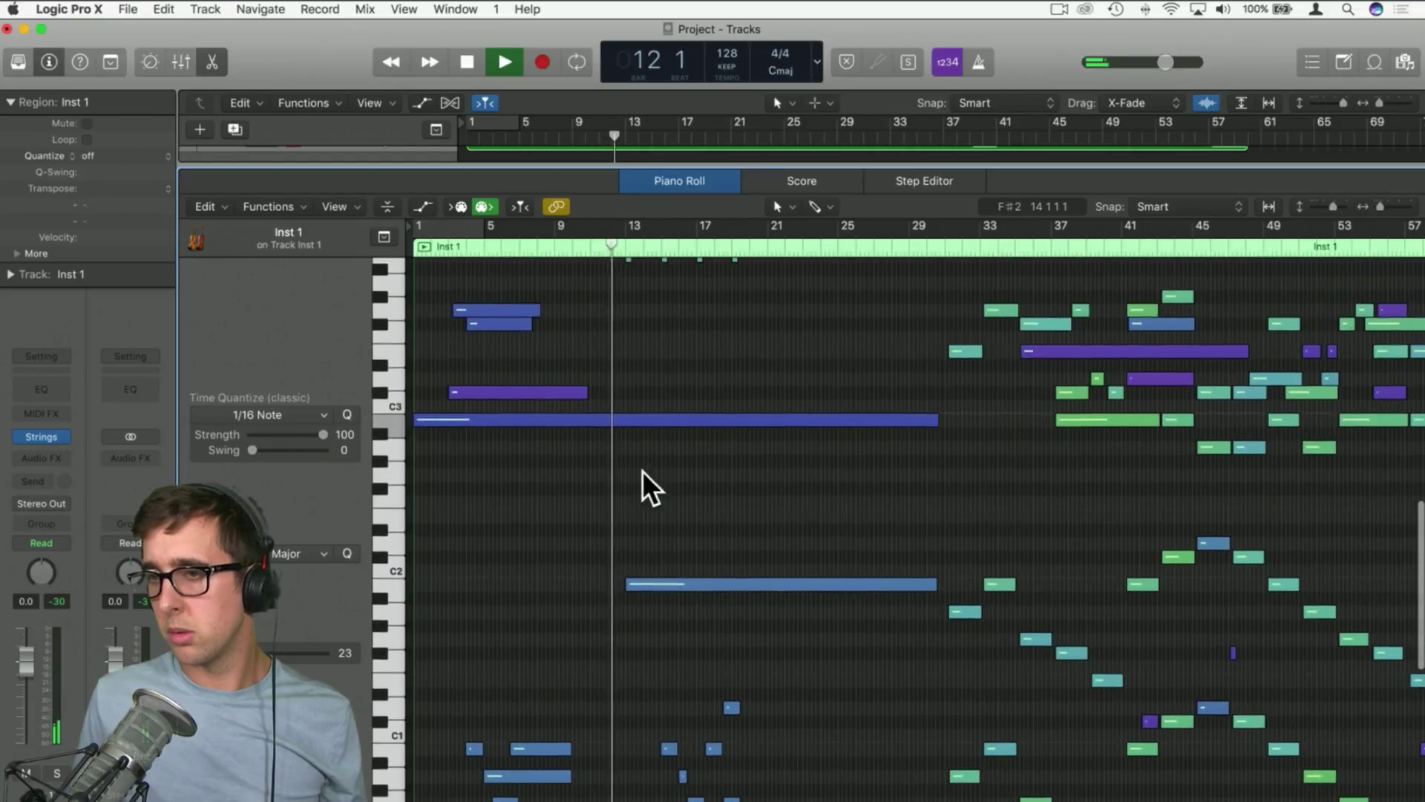
Lengthen the held C#3 and F#3 notes to about bar 13 and G3 to bar 9, and copy them to about bars 16, 18 and 19
{"action": "left_click_drag", "start_coordinate": [585, 402], "coordinate": [624, 402]}
{"action": "left_click_drag", "start_coordinate": [530, 332], "coordinate": [562, 318]}
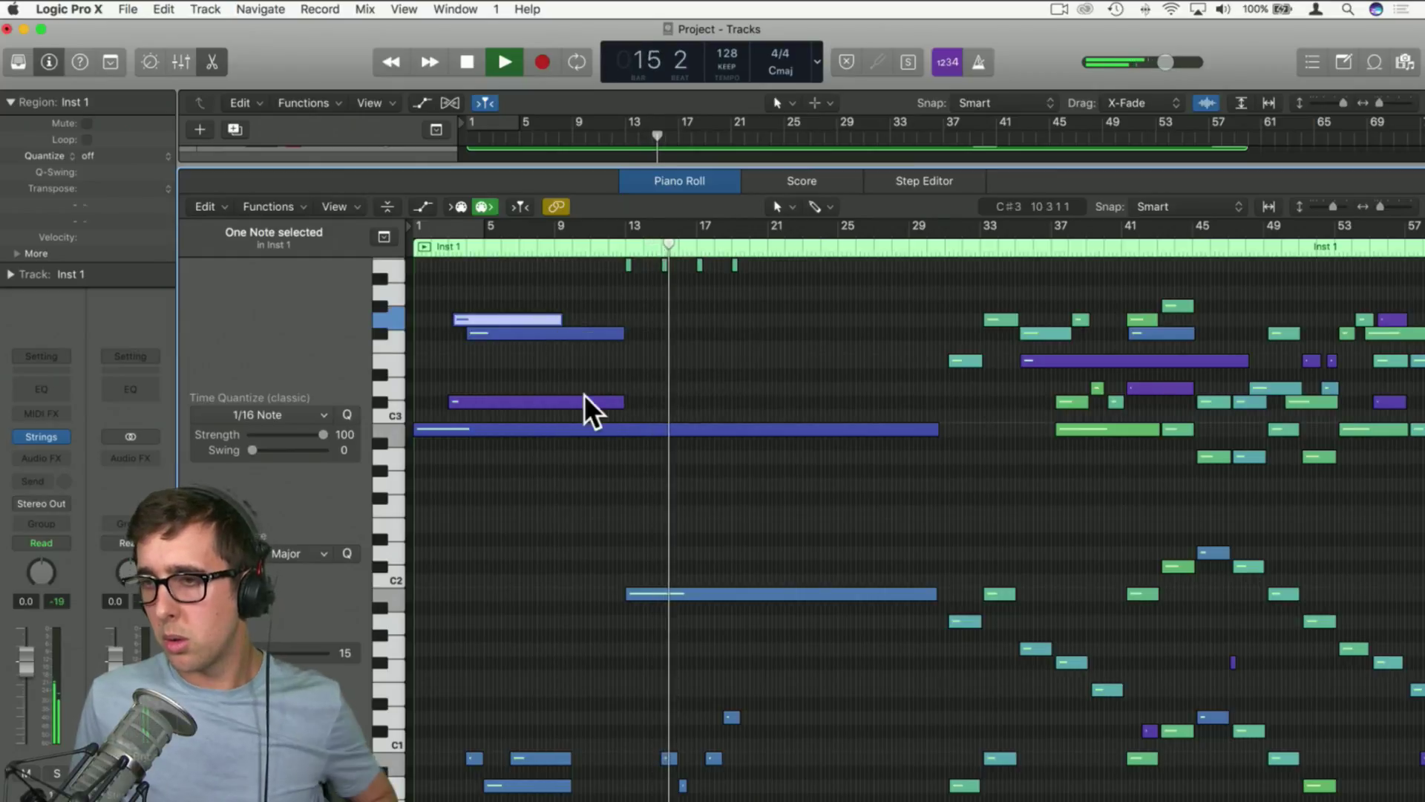
{"action": "left_click", "coordinate": [531, 401]}
{"action": "left_click_drag", "start_coordinate": [519, 405], "coordinate": [760, 407]}
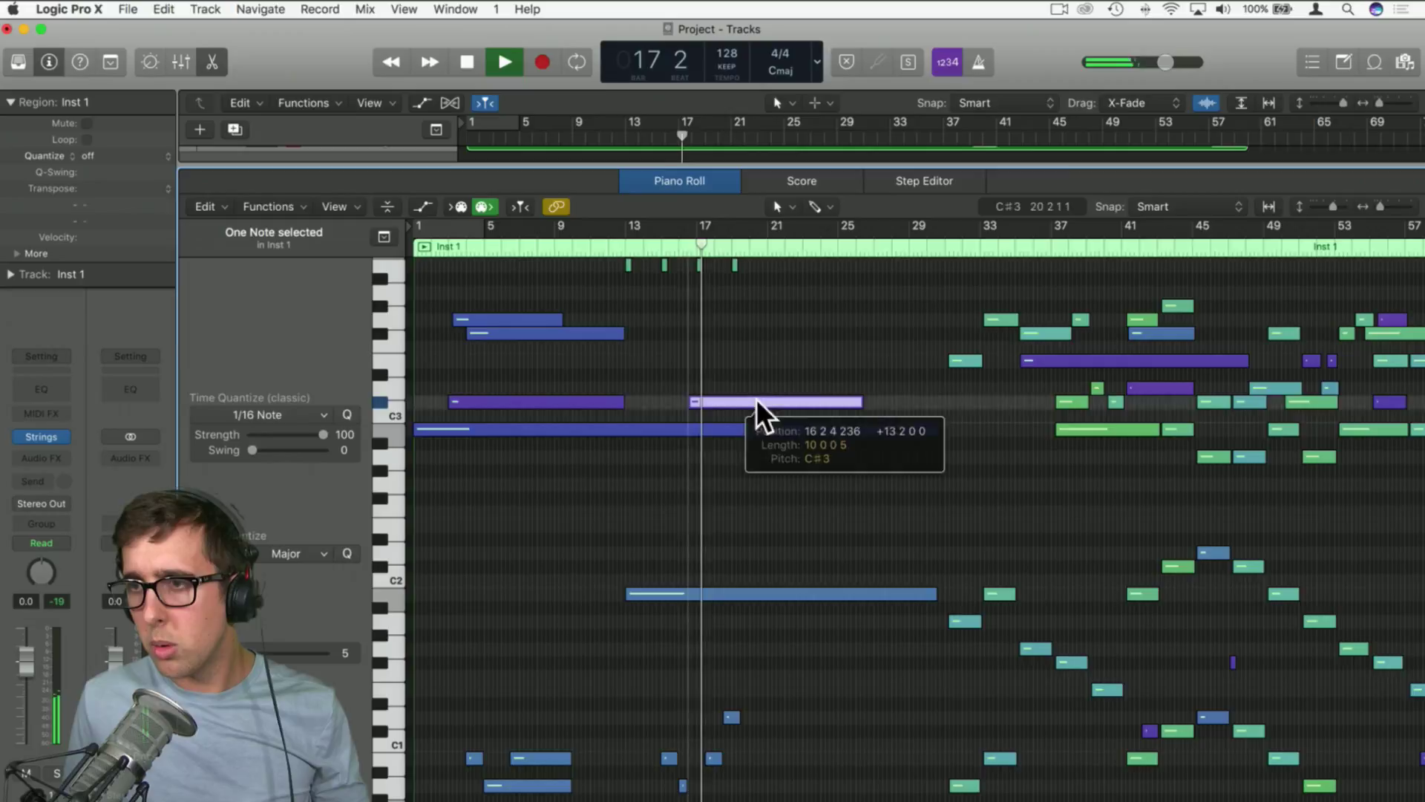
{"action": "left_click", "coordinate": [507, 334]}
{"action": "left_click_drag", "start_coordinate": [507, 334], "coordinate": [750, 334]}
{"action": "left_click", "coordinate": [521, 320]}
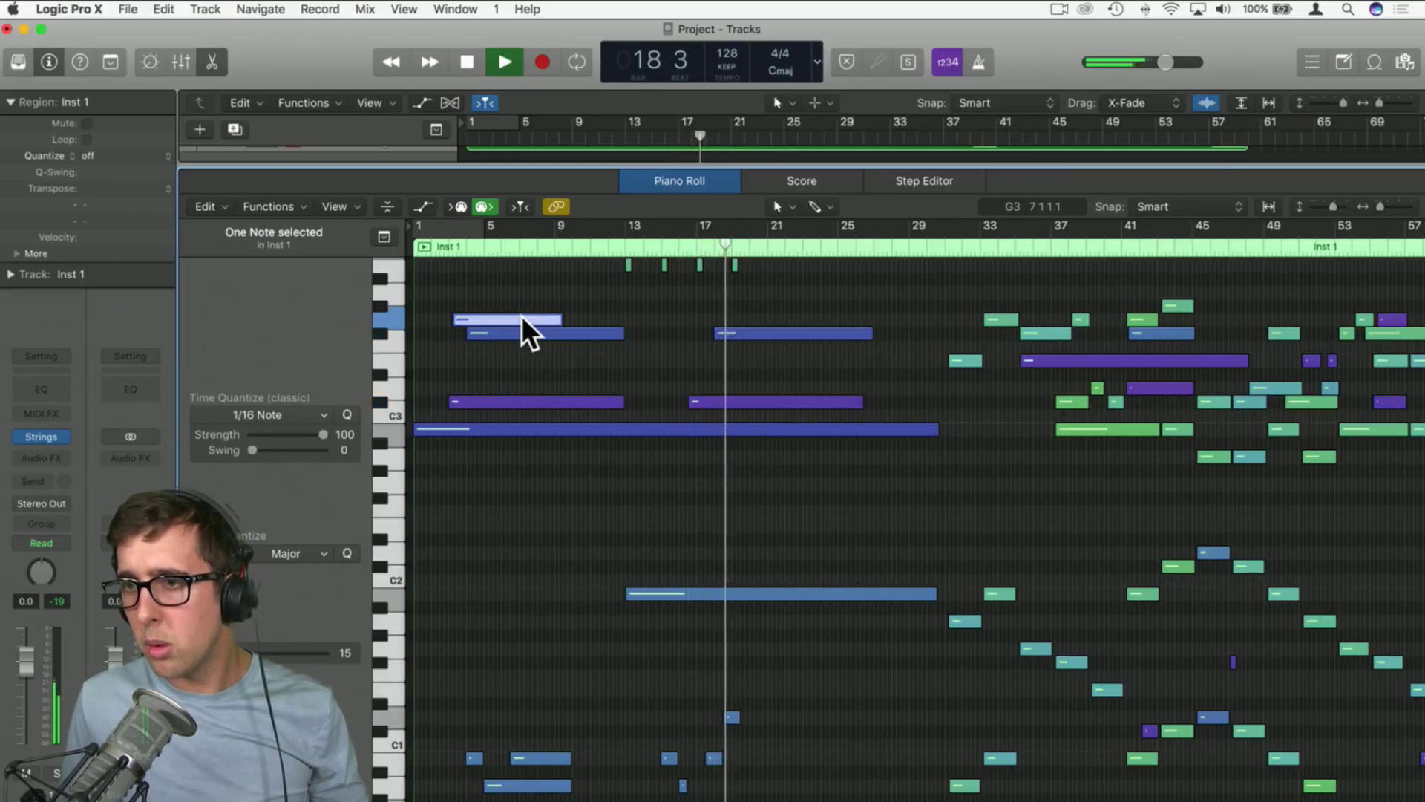
{"action": "left_click_drag", "start_coordinate": [522, 320], "coordinate": [772, 325]}
{"action": "scroll", "coordinate": [746, 364], "scroll_direction": "up", "scroll_amount": 5}
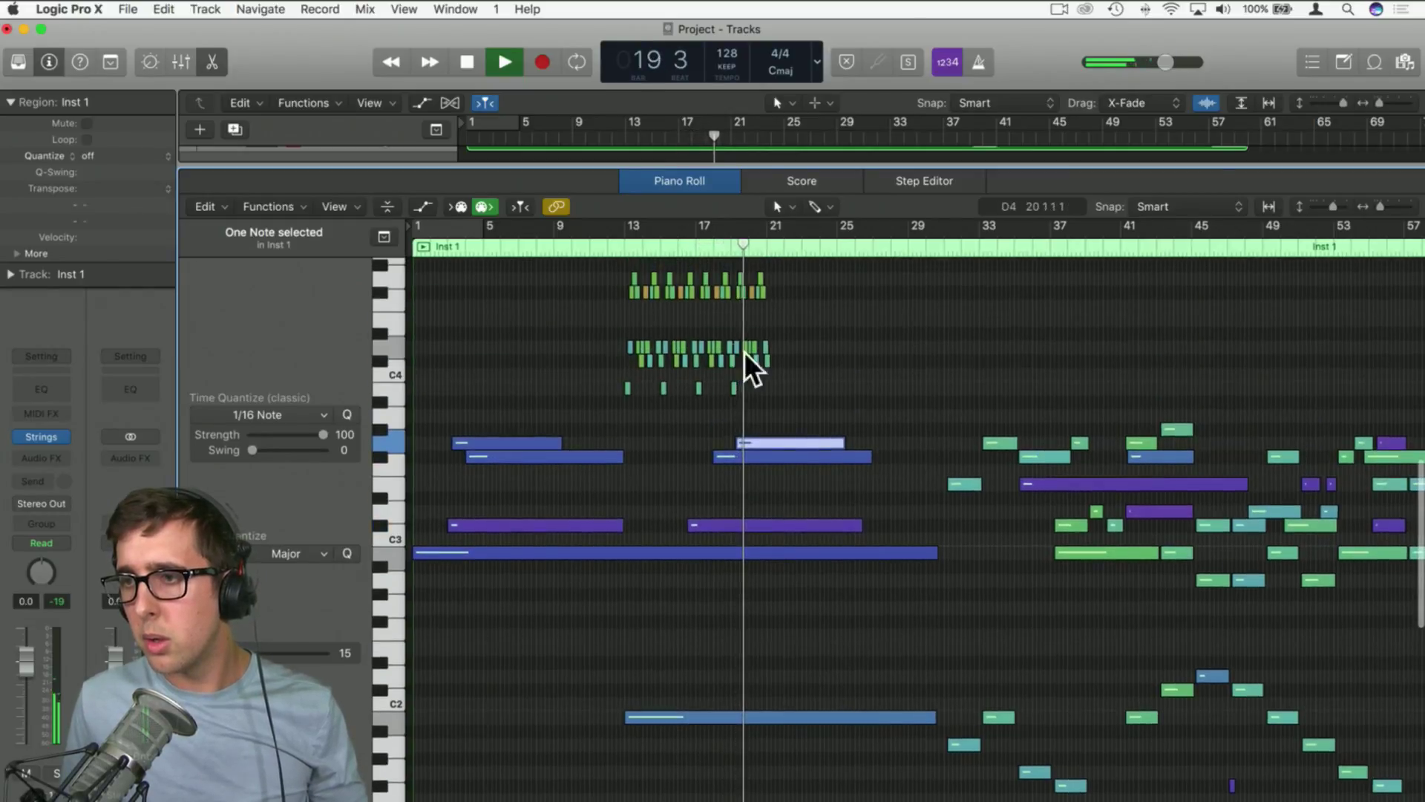
{"action": "key", "text": "space"}
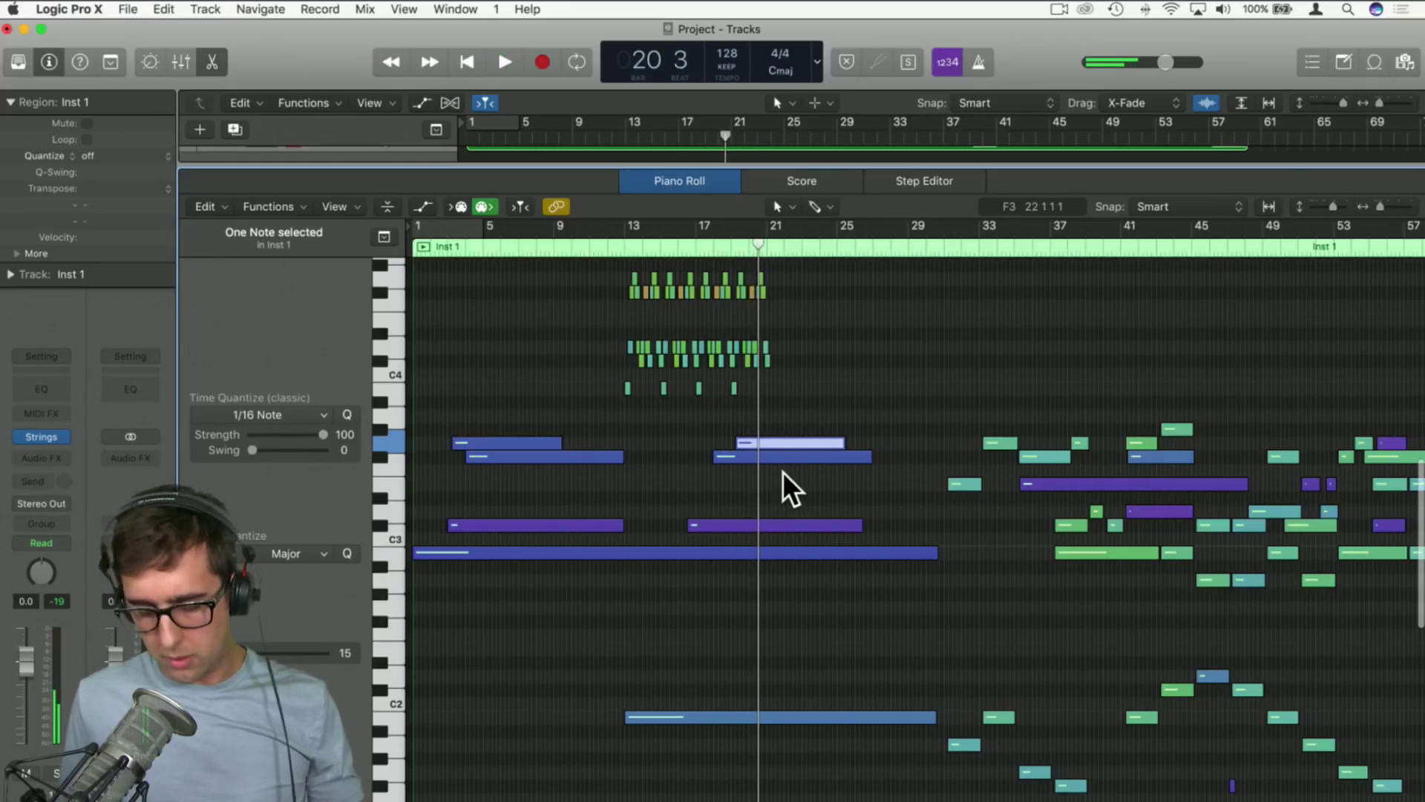
{"action": "scroll", "coordinate": [816, 467], "scroll_direction": "up", "scroll_amount": 3}
{"action": "left_click_drag", "start_coordinate": [776, 457], "coordinate": [587, 323]}
{"action": "left_click", "coordinate": [577, 315]}
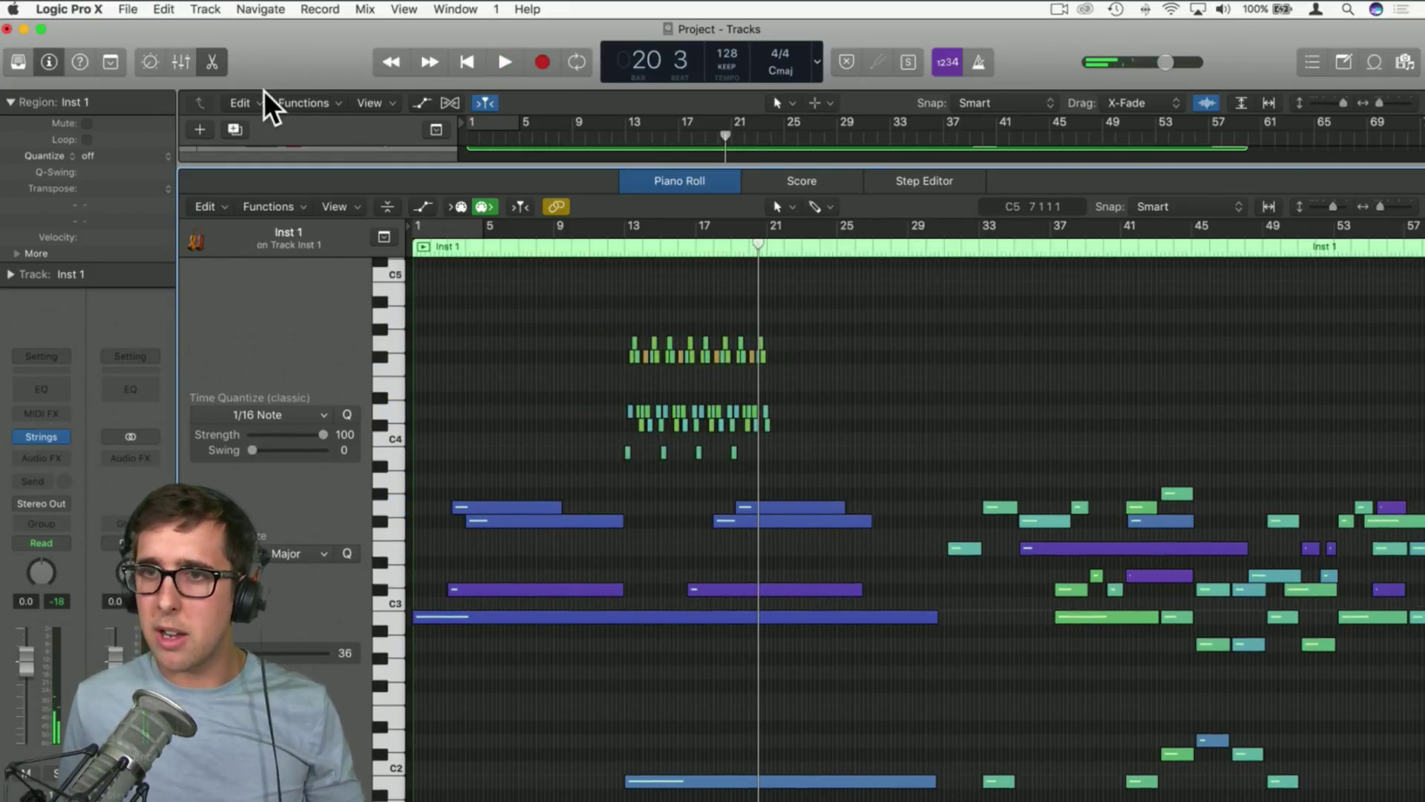
Close the note editor and create one new software instrument track using Sculpture (Modeling Synth)
{"action": "left_click", "coordinate": [214, 64]}
{"action": "left_click", "coordinate": [754, 434]}
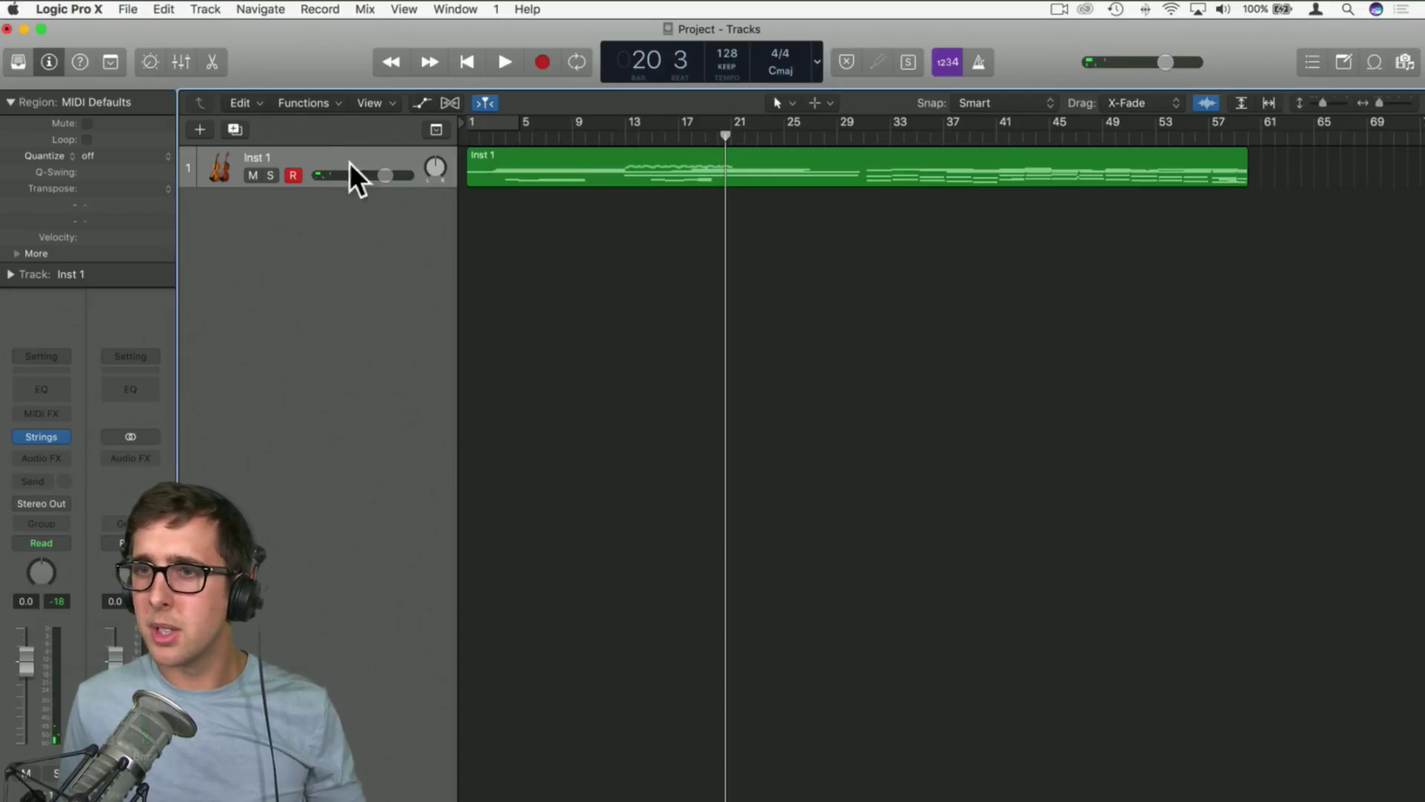
{"action": "left_click", "coordinate": [201, 129]}
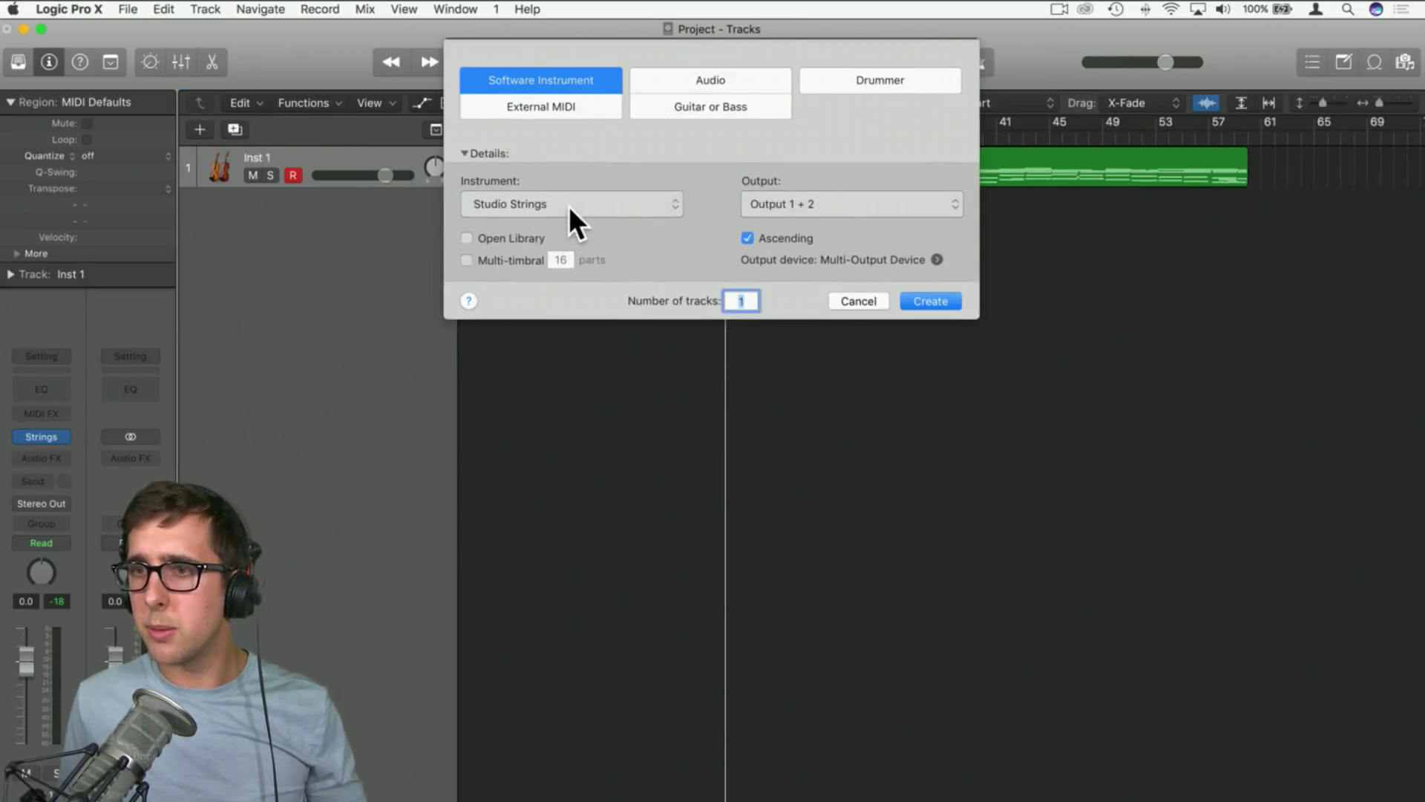
{"action": "left_click", "coordinate": [569, 207]}
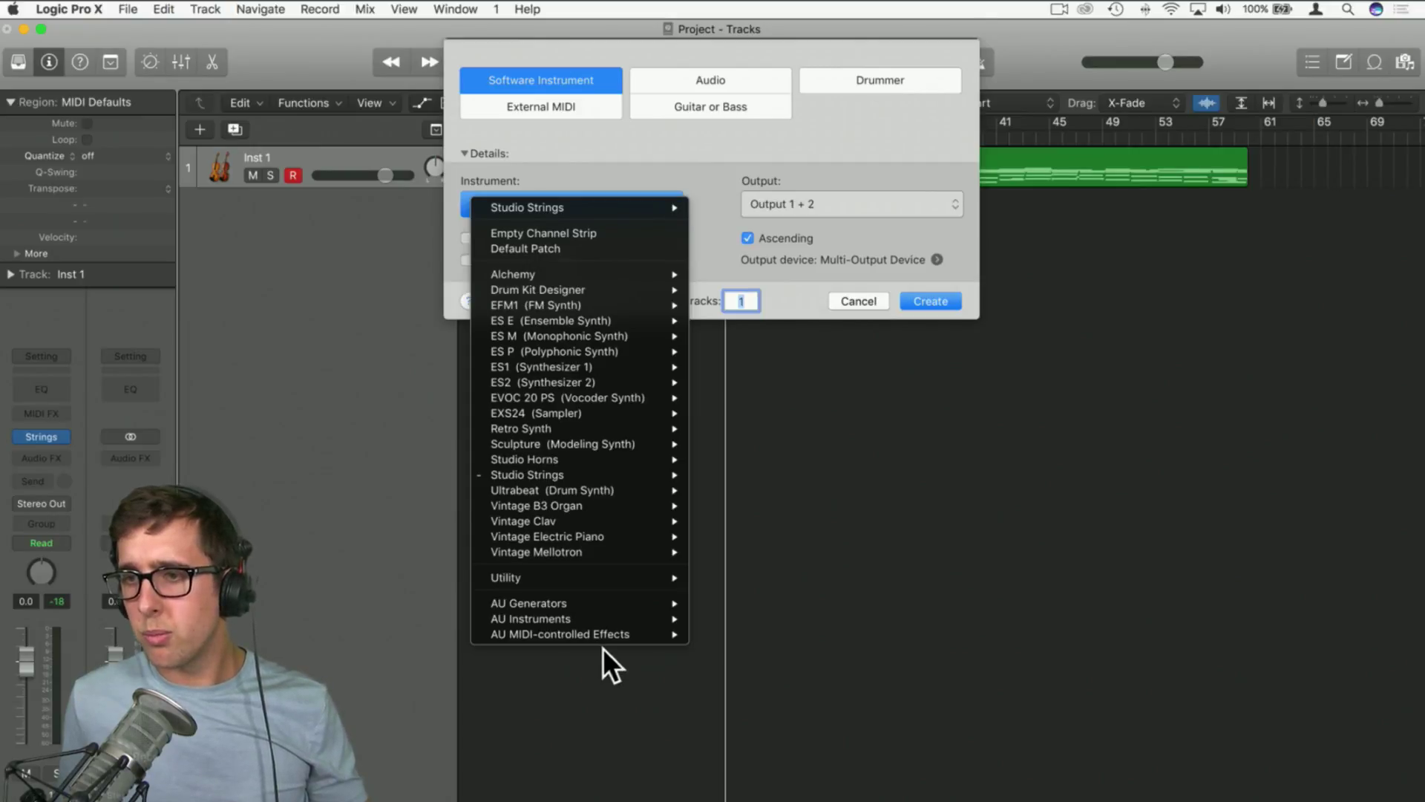
{"action": "mouse_move", "coordinate": [622, 442]}
{"action": "left_click", "coordinate": [715, 443]}
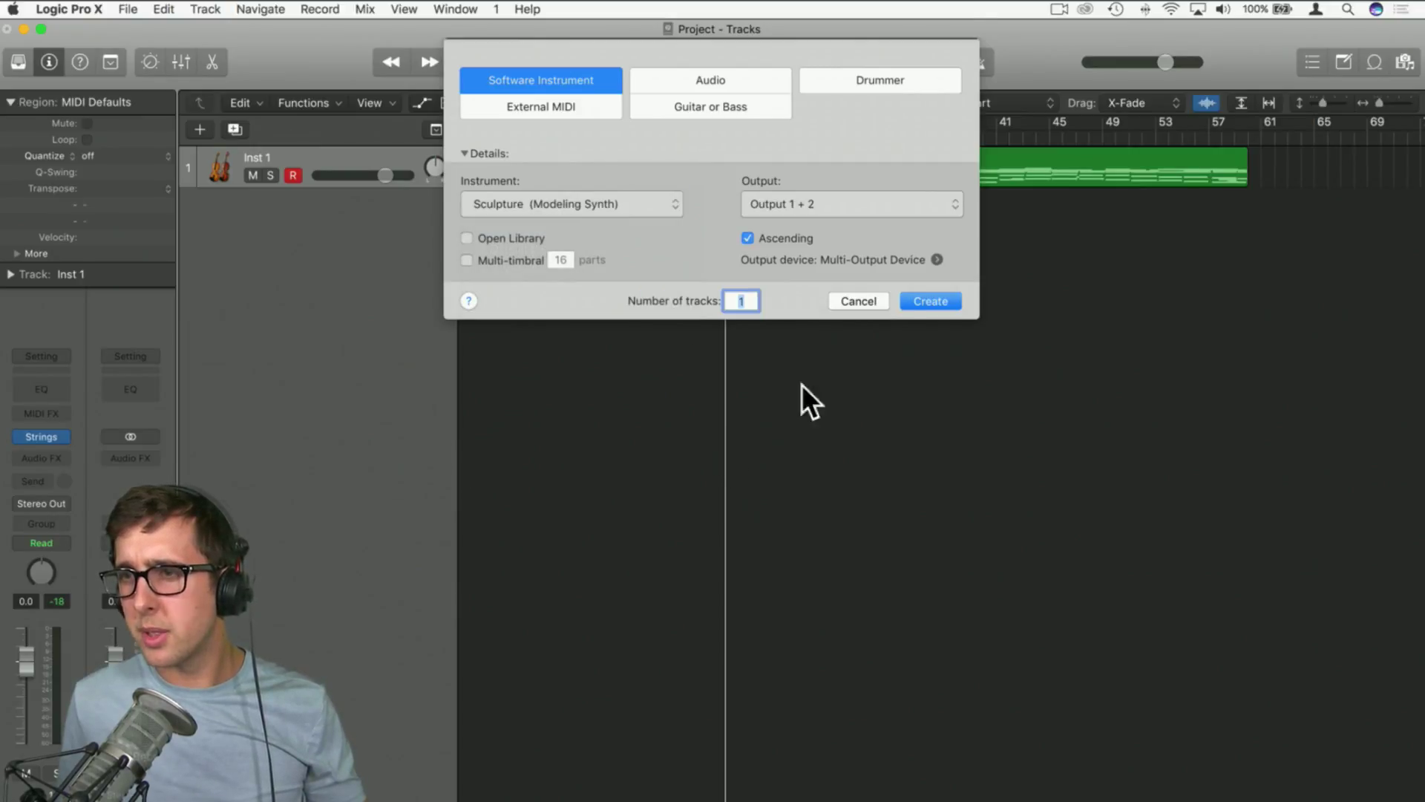
{"action": "left_click", "coordinate": [927, 301]}
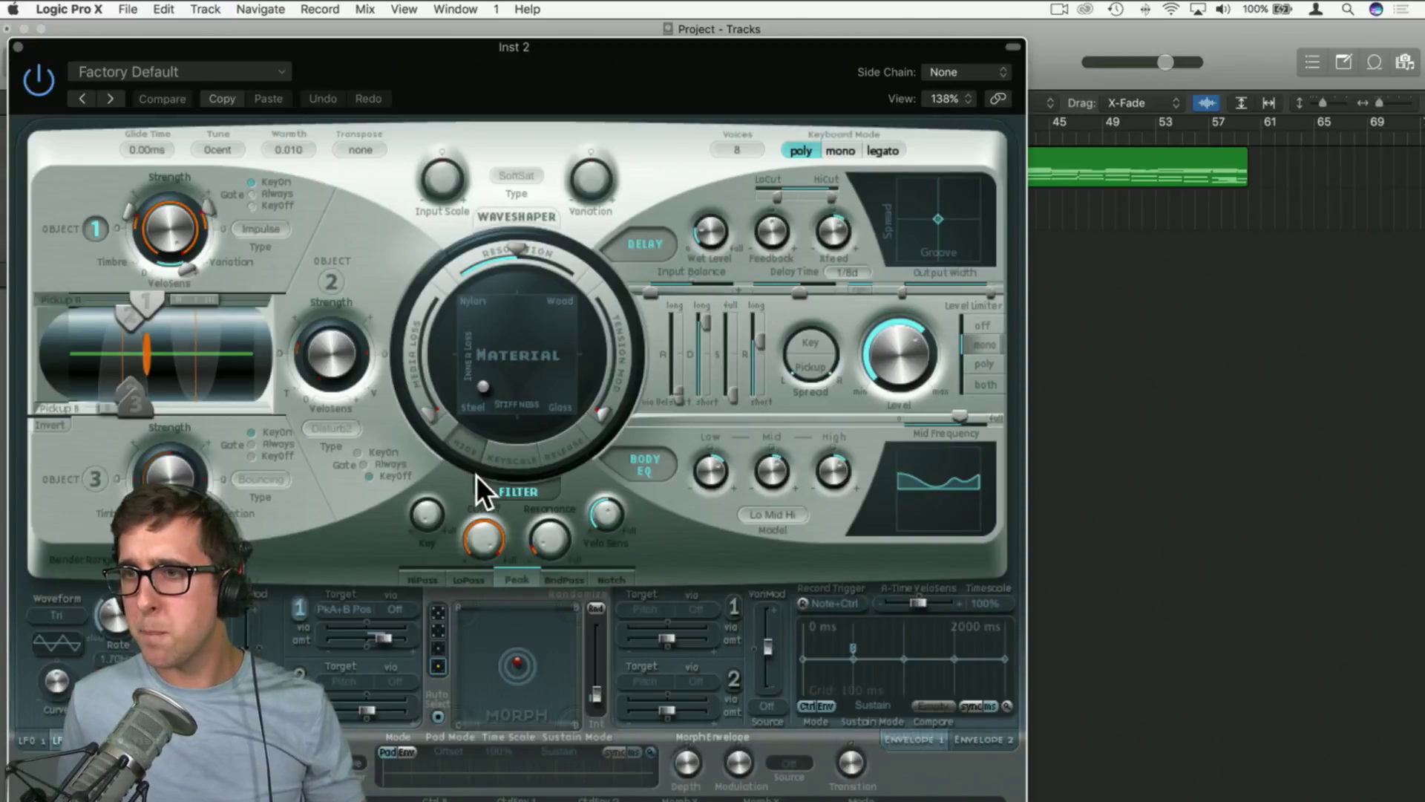
Close the Inst 2 synth window, paste the copied MIDI region onto Inst 2 at bar 13, and play it
{"action": "left_click_drag", "start_coordinate": [612, 70], "coordinate": [703, 20]}
{"action": "left_click", "coordinate": [111, 32]}
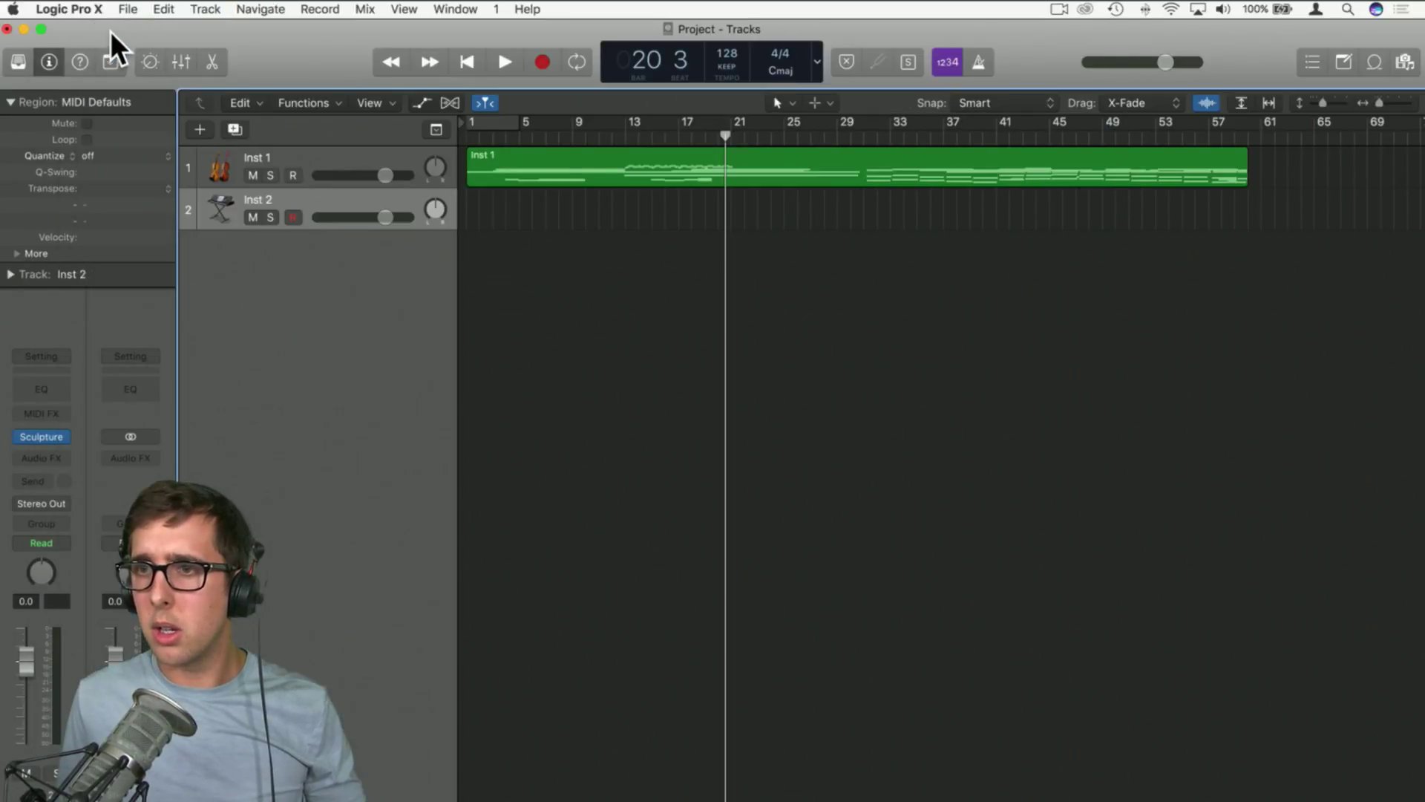
{"action": "left_click_drag", "start_coordinate": [735, 138], "coordinate": [623, 139]}
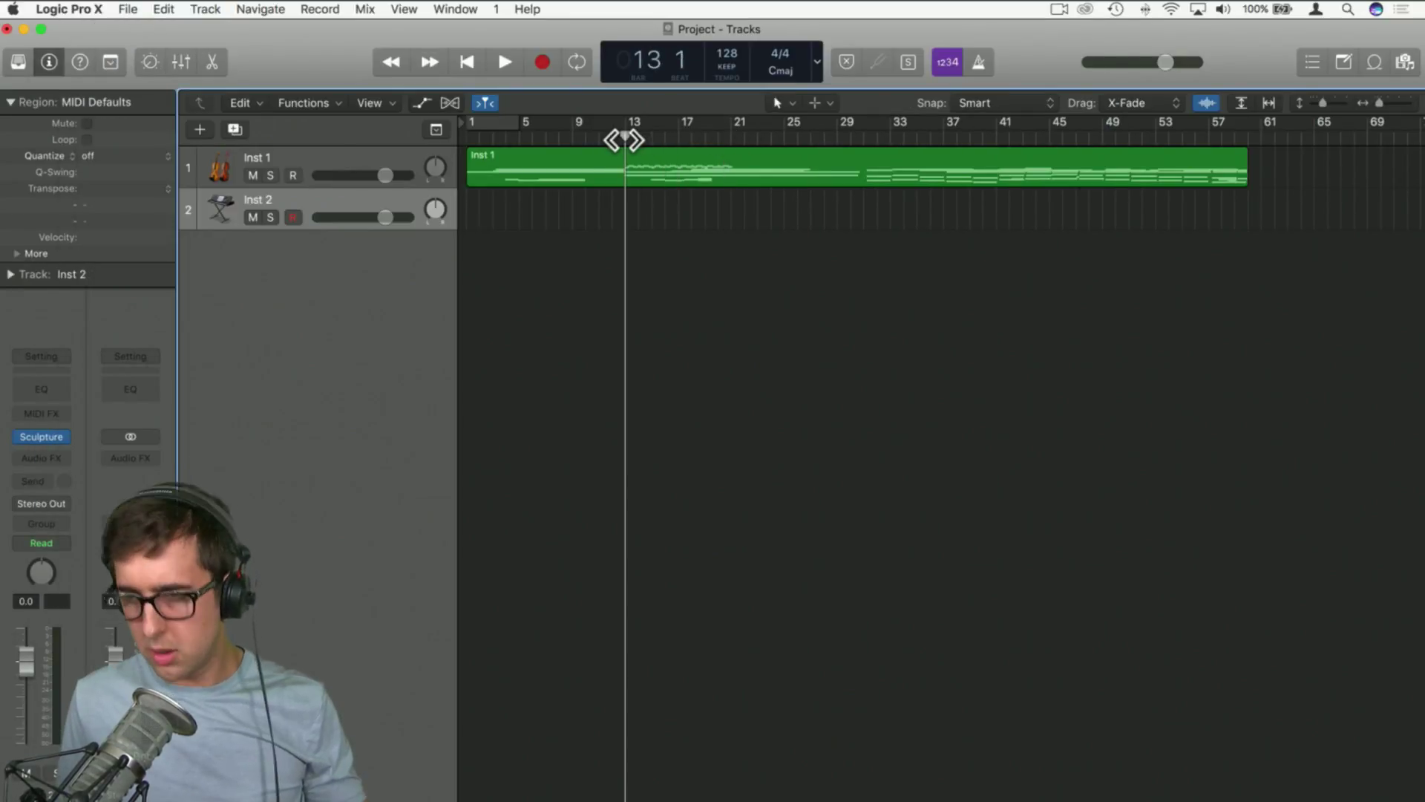
{"action": "key", "text": "super+v"}
{"action": "left_click", "coordinate": [627, 136]}
{"action": "key", "text": "space"}
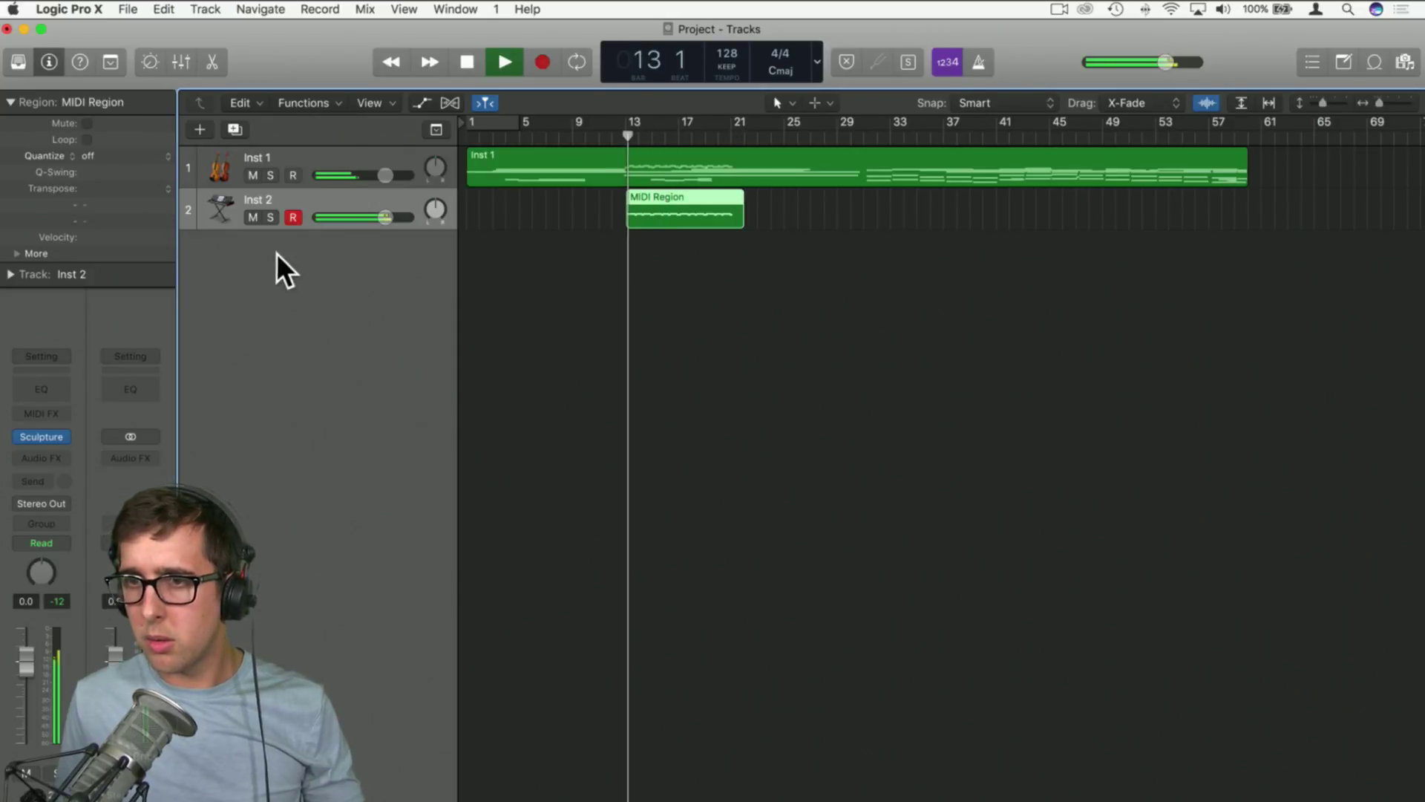
Stop playback, solo the Inst 2 track, and lower its volume to about -14.6 dB
{"action": "key", "text": "space"}
{"action": "left_click_drag", "start_coordinate": [375, 217], "coordinate": [363, 217]}
{"action": "left_click", "coordinate": [270, 217]}
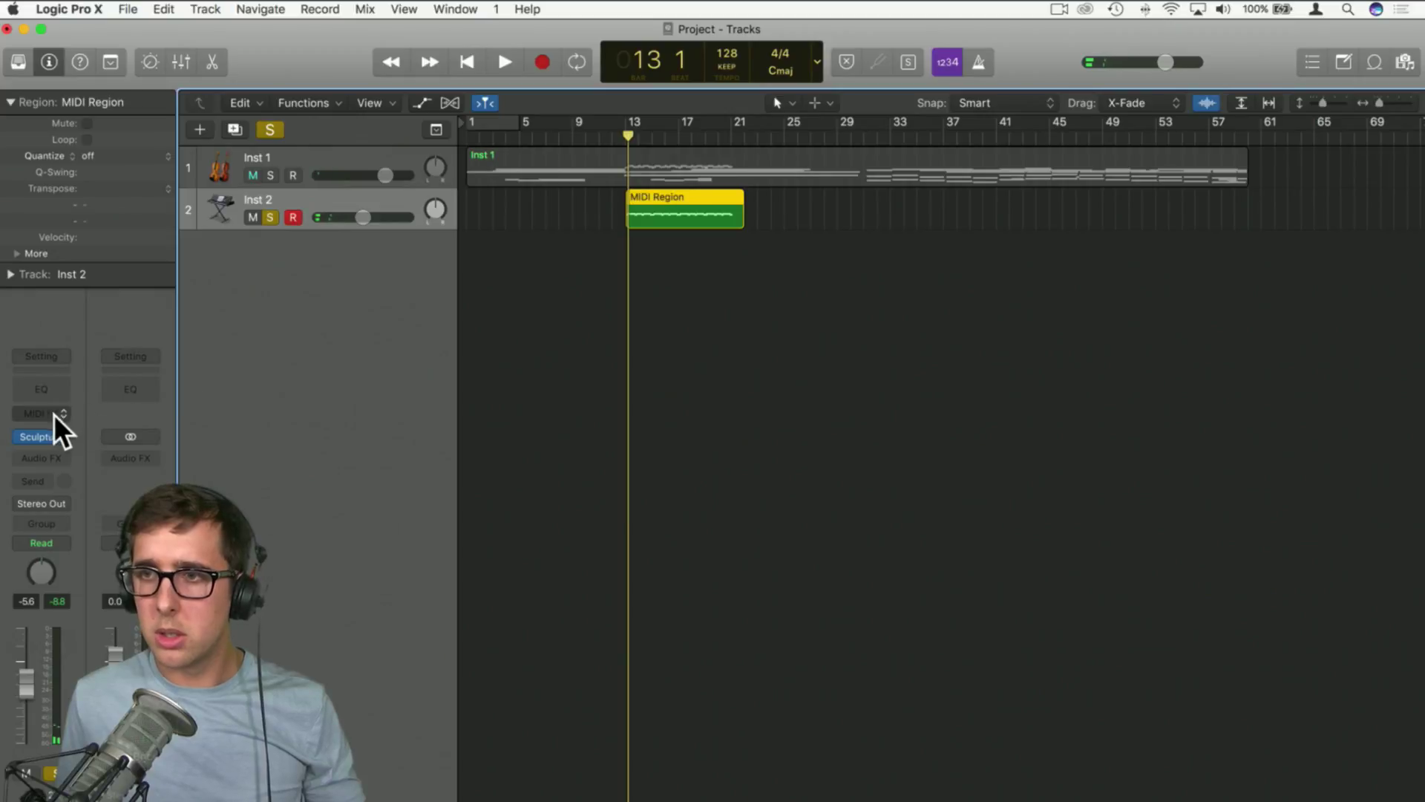
{"action": "left_click_drag", "start_coordinate": [345, 217], "coordinate": [343, 217]}
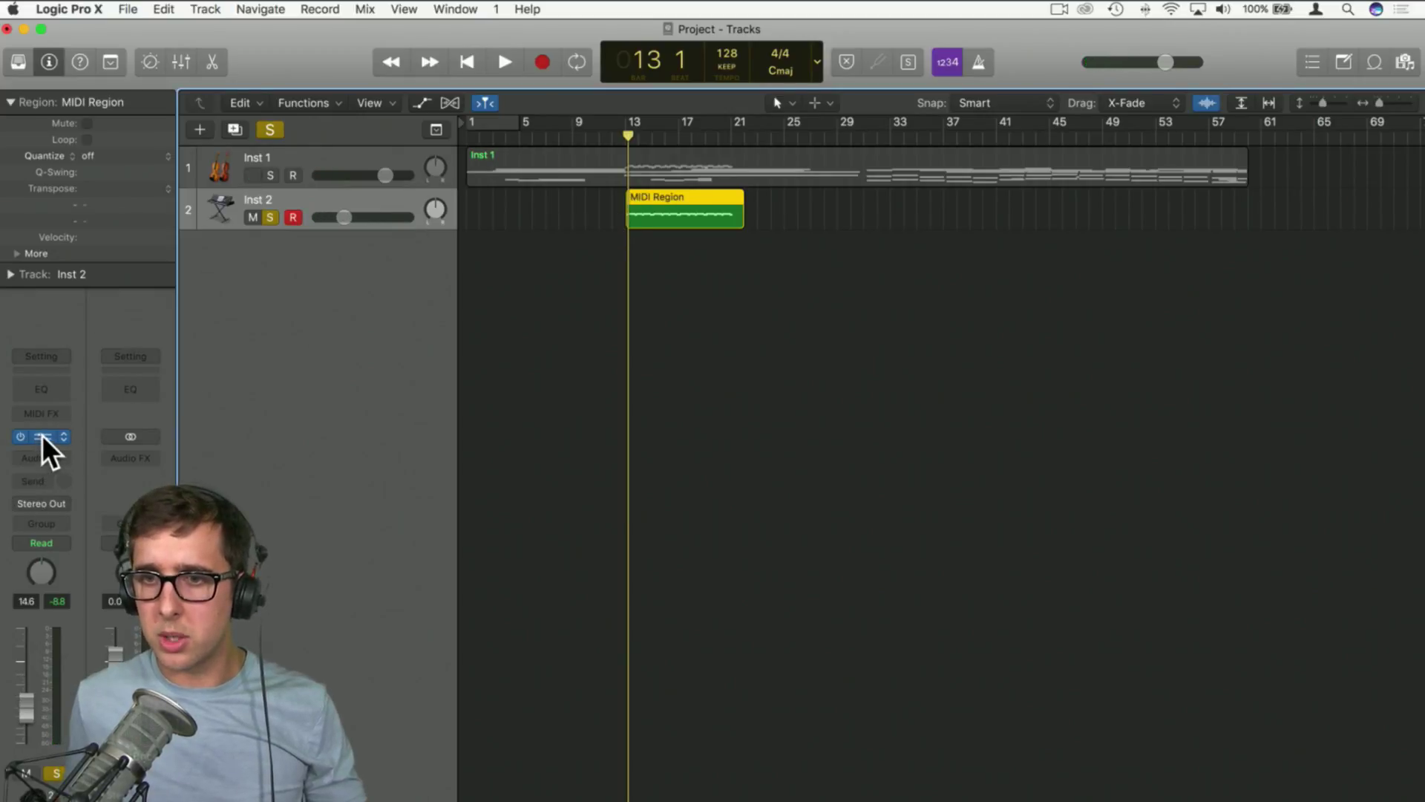
Audition Sculpture's bass presets on the Inst 2 track and load Resonant Bass
{"action": "left_click", "coordinate": [42, 436]}
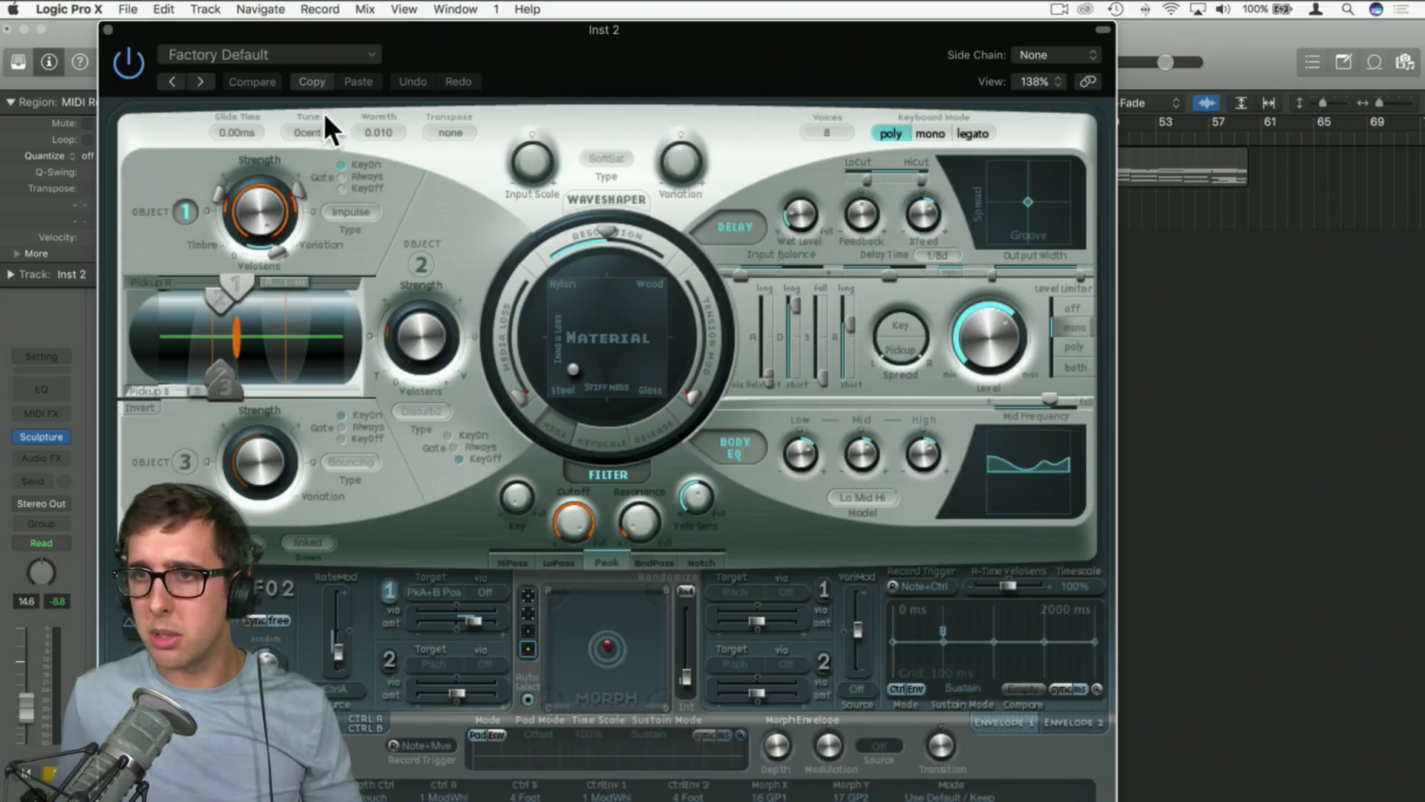
{"action": "left_click", "coordinate": [204, 79]}
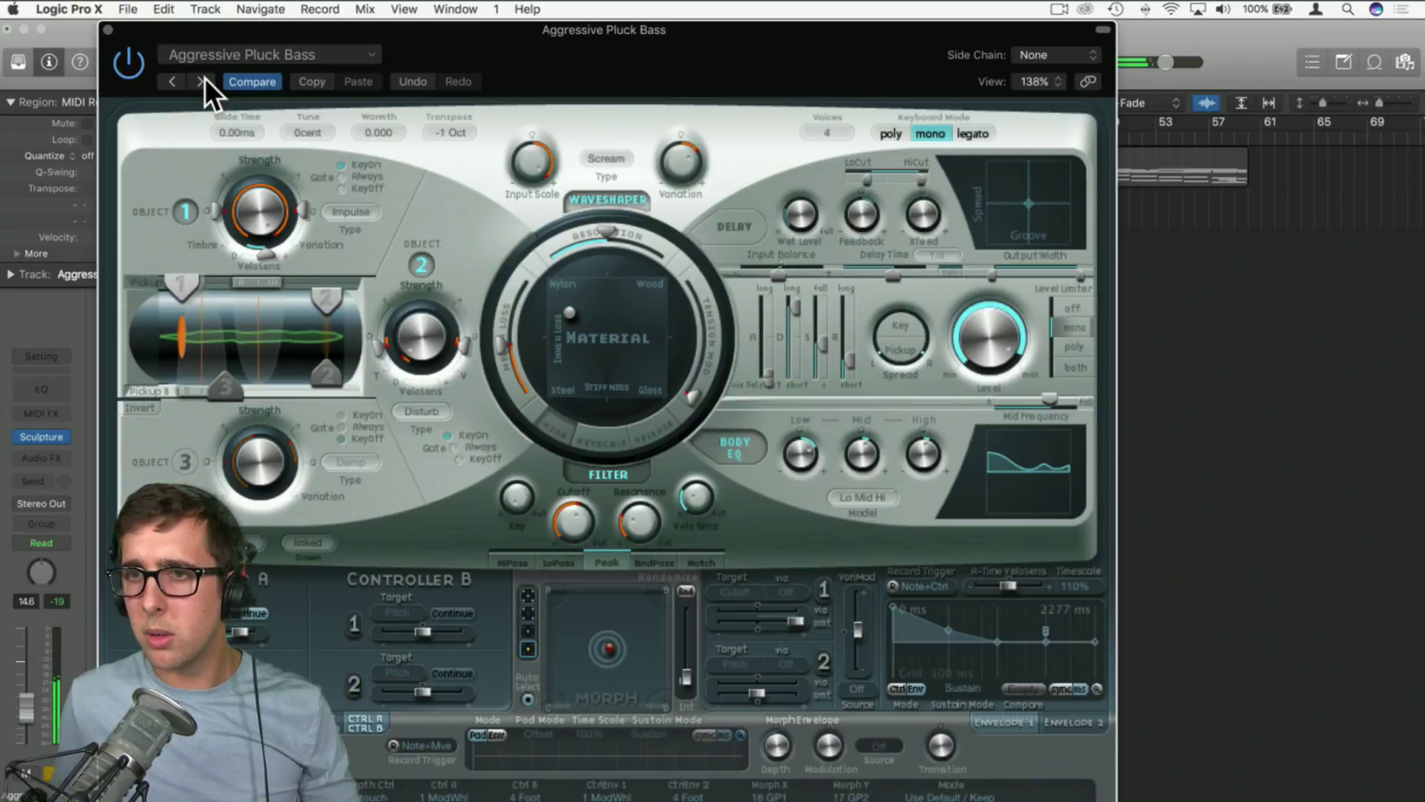
{"action": "left_click", "coordinate": [204, 78]}
{"action": "left_click", "coordinate": [203, 79]}
{"action": "left_click", "coordinate": [204, 78]}
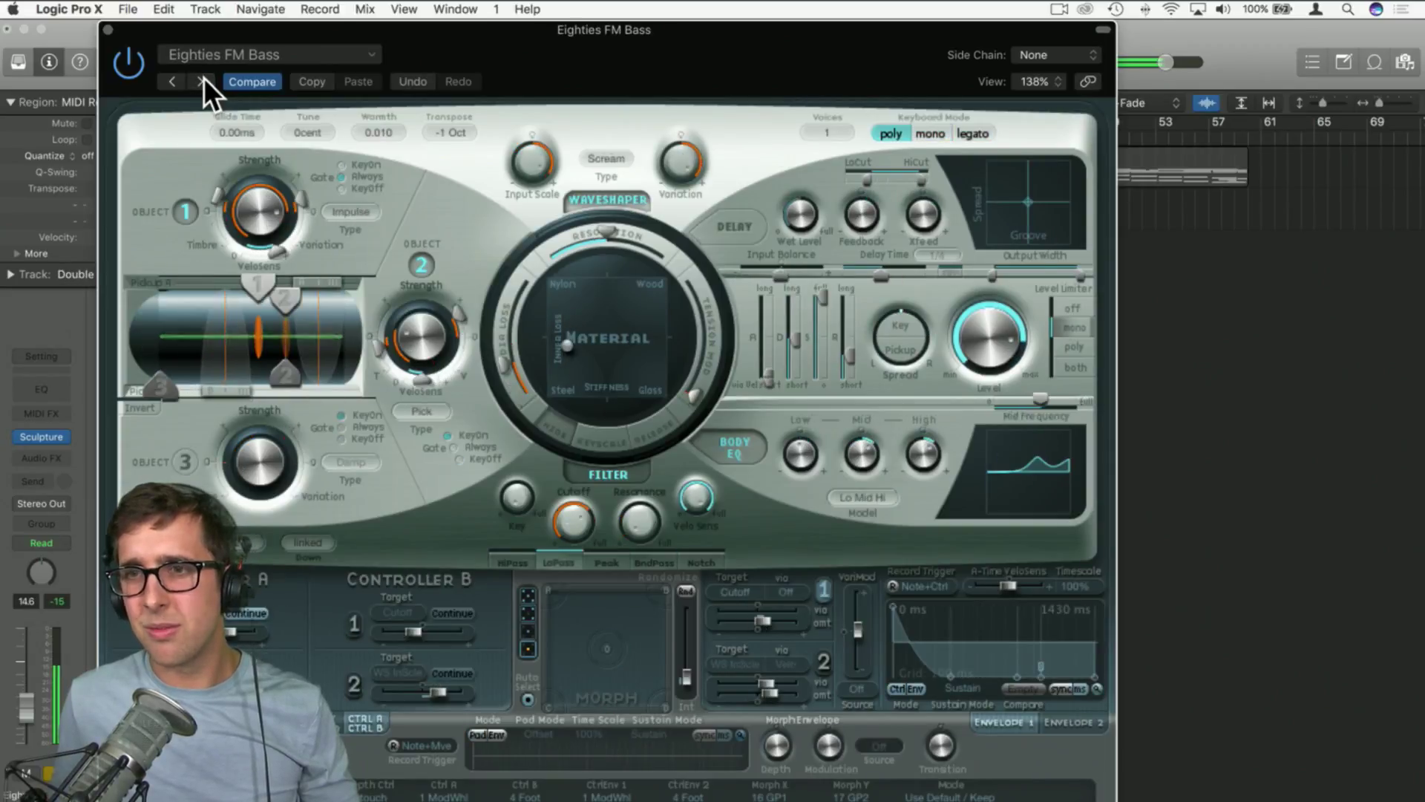
{"action": "left_click", "coordinate": [203, 78]}
{"action": "left_click", "coordinate": [203, 79]}
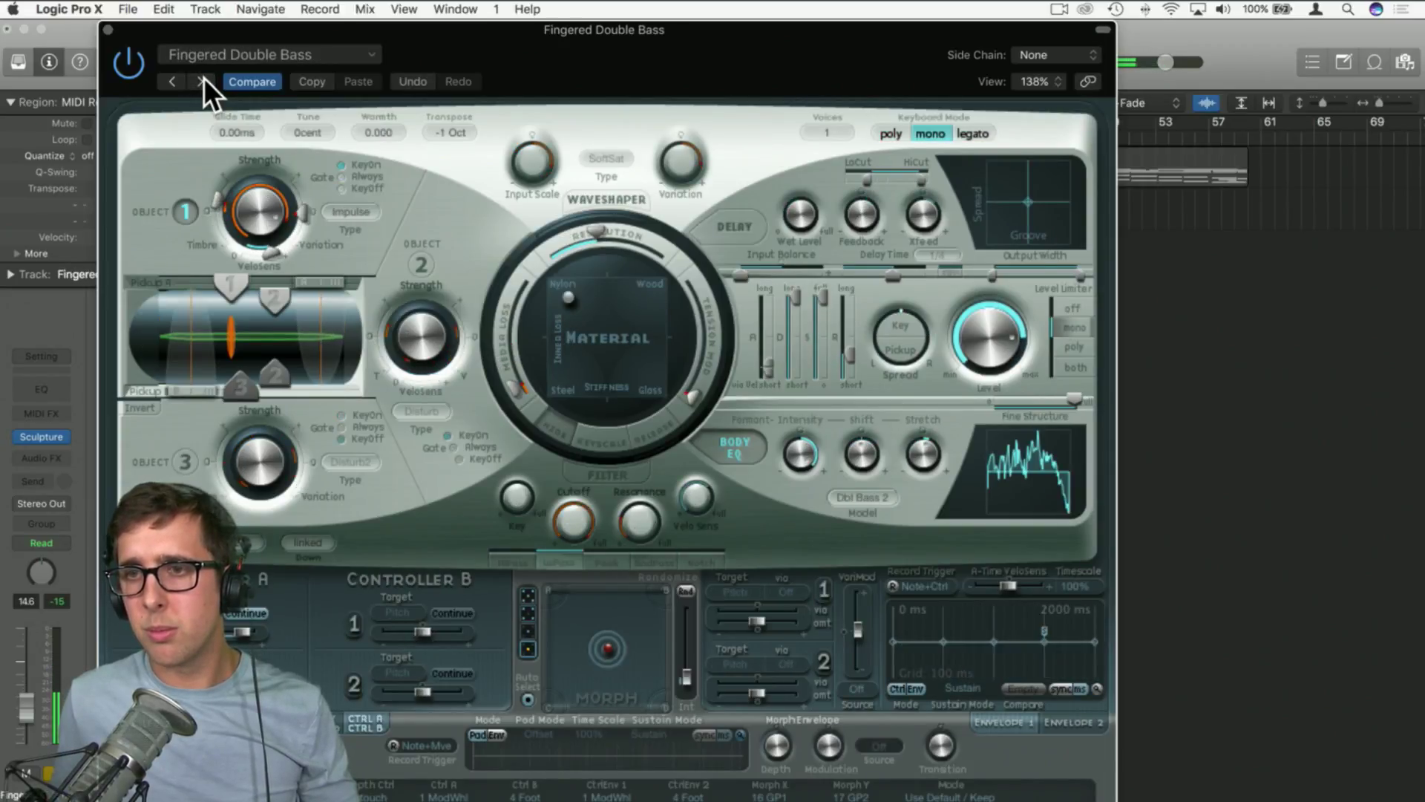
{"action": "left_click", "coordinate": [204, 79]}
{"action": "left_click", "coordinate": [203, 78]}
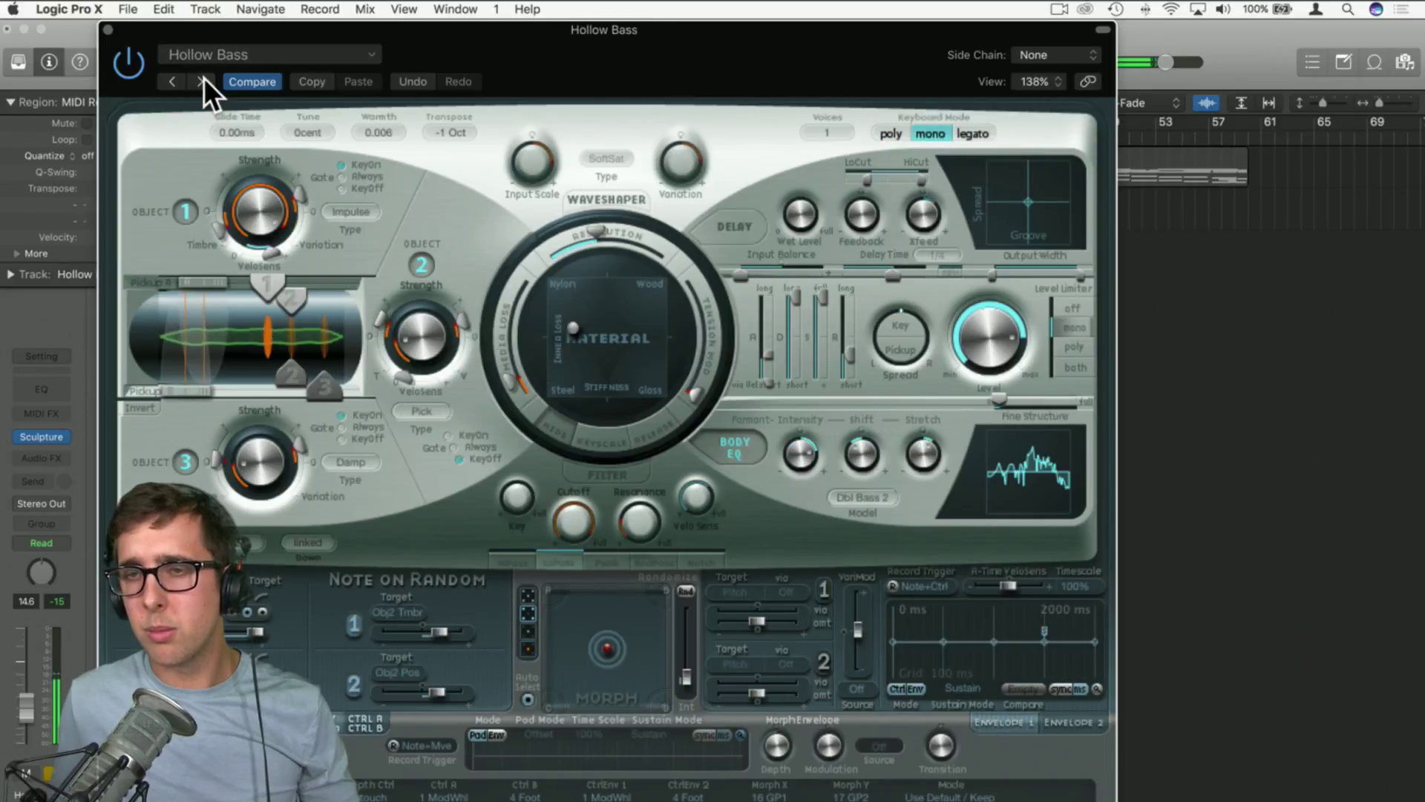
{"action": "left_click", "coordinate": [203, 78]}
{"action": "left_click", "coordinate": [204, 78]}
{"action": "left_click", "coordinate": [203, 78]}
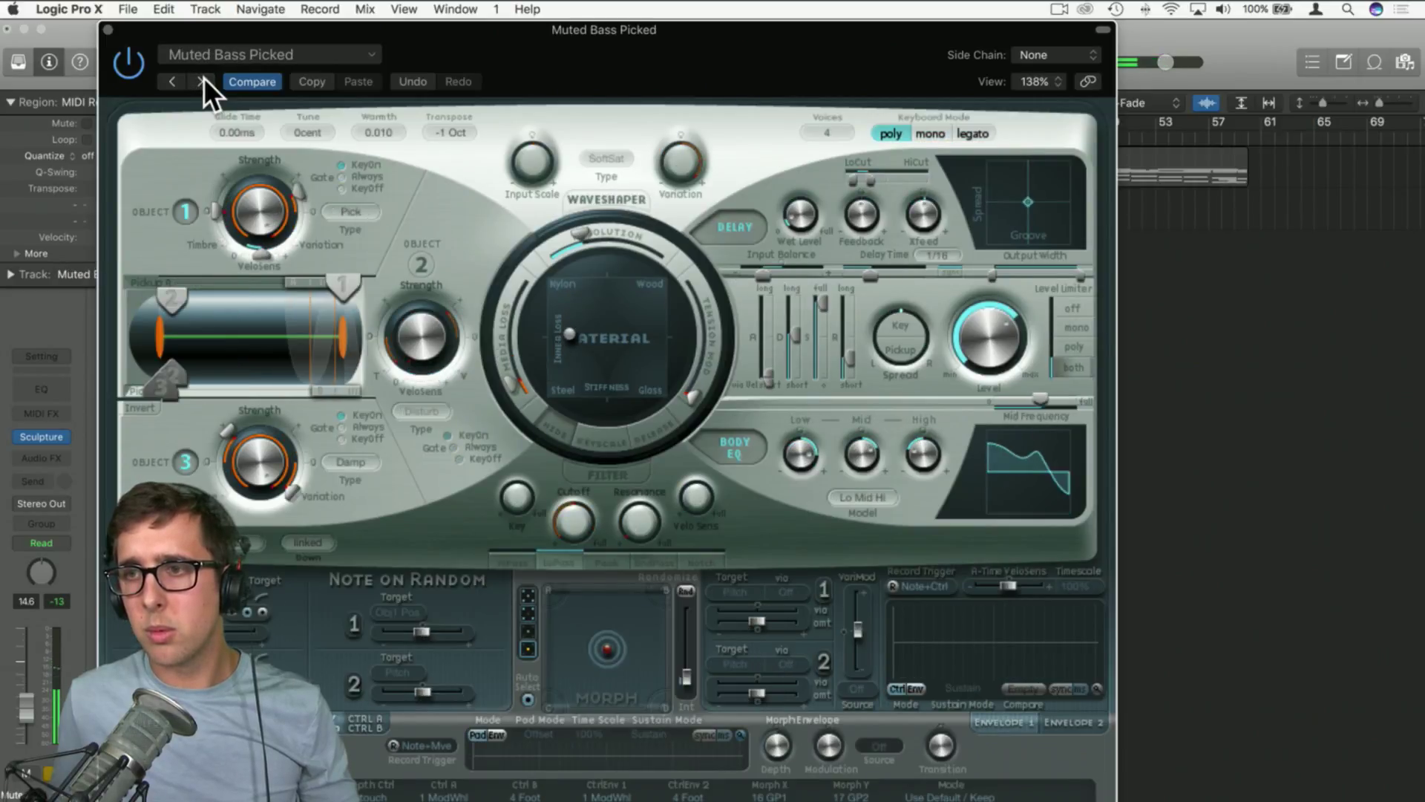
{"action": "left_click", "coordinate": [203, 78]}
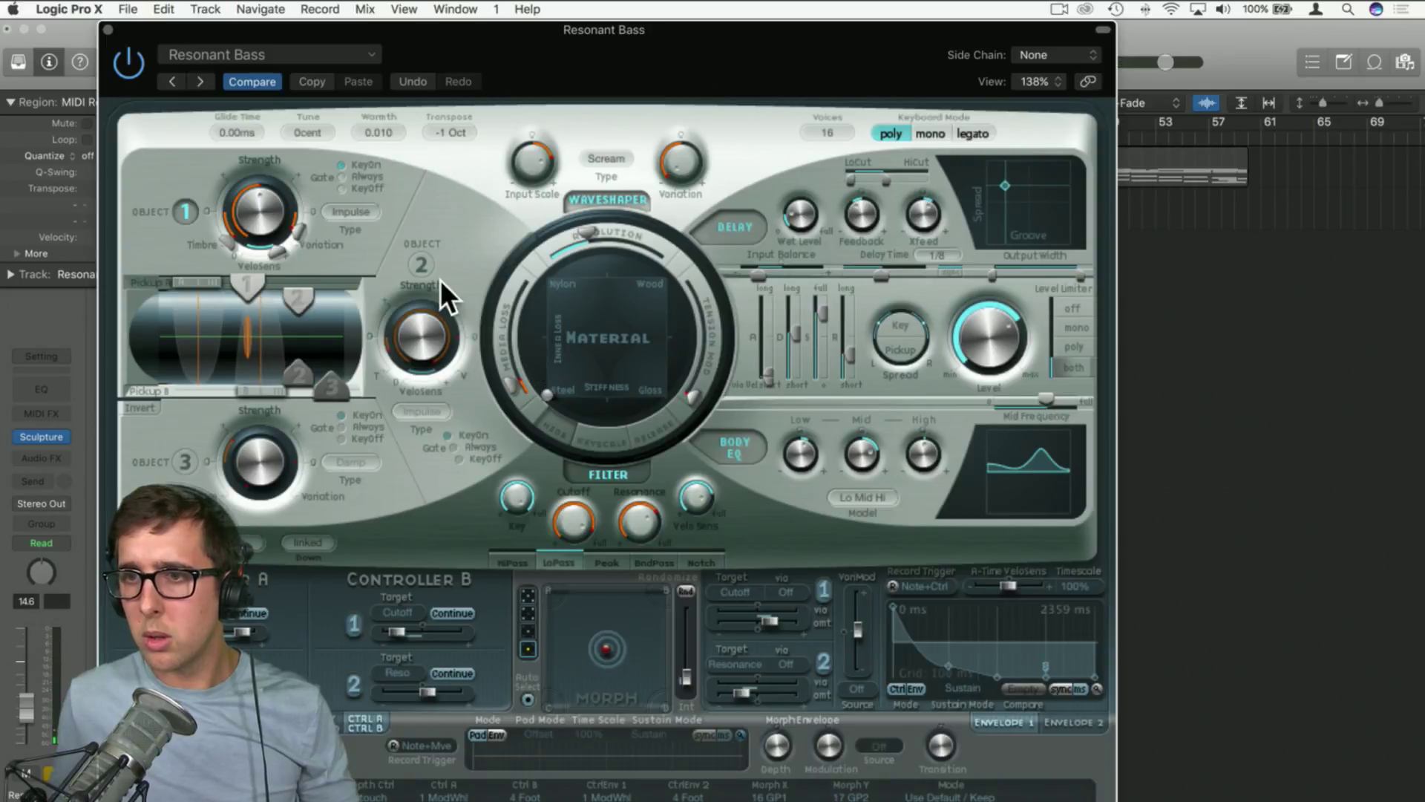
Set a cycle range from bar 14 to bar 21 so the bass region loops during playback
{"action": "left_click_drag", "start_coordinate": [443, 46], "coordinate": [507, 338]}
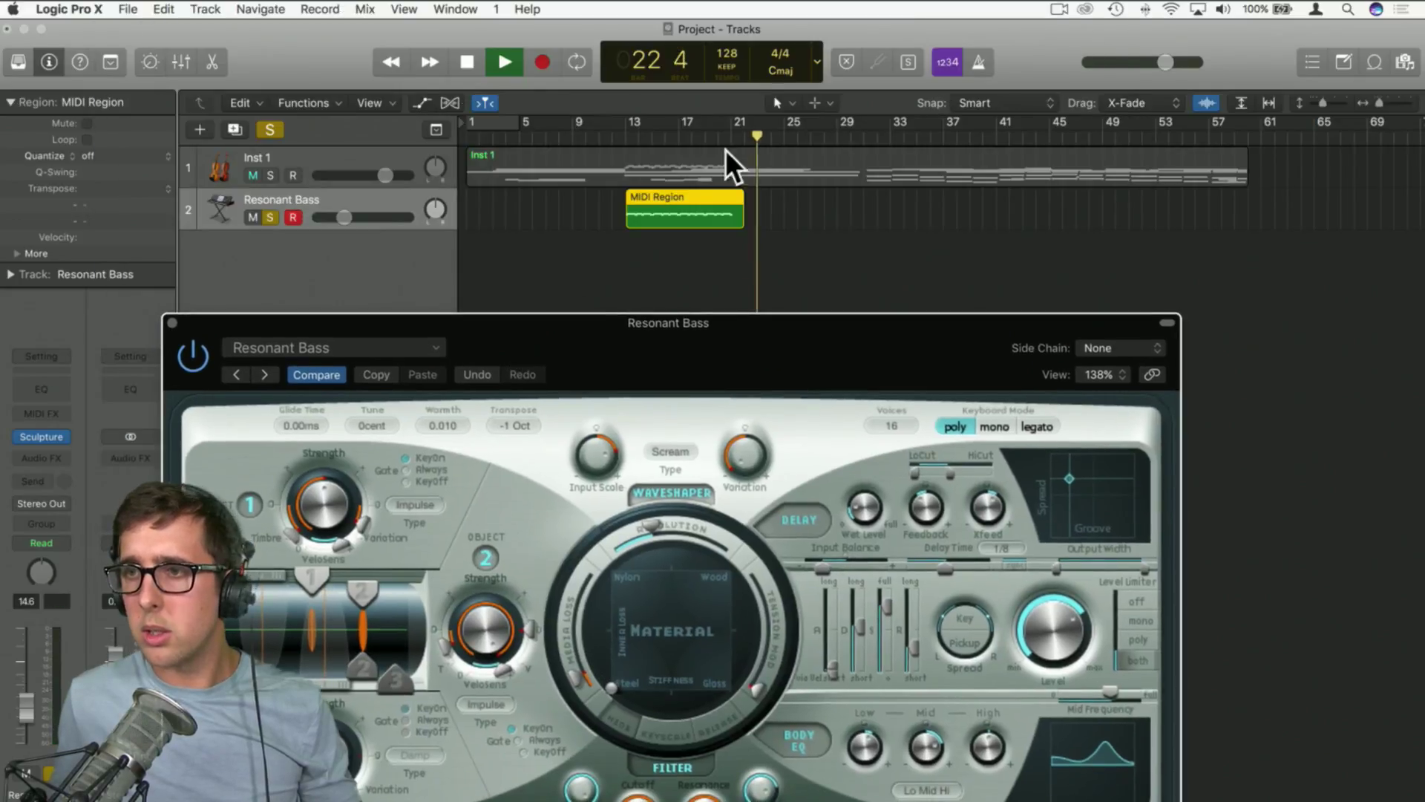
{"action": "left_click_drag", "start_coordinate": [633, 118], "coordinate": [729, 121]}
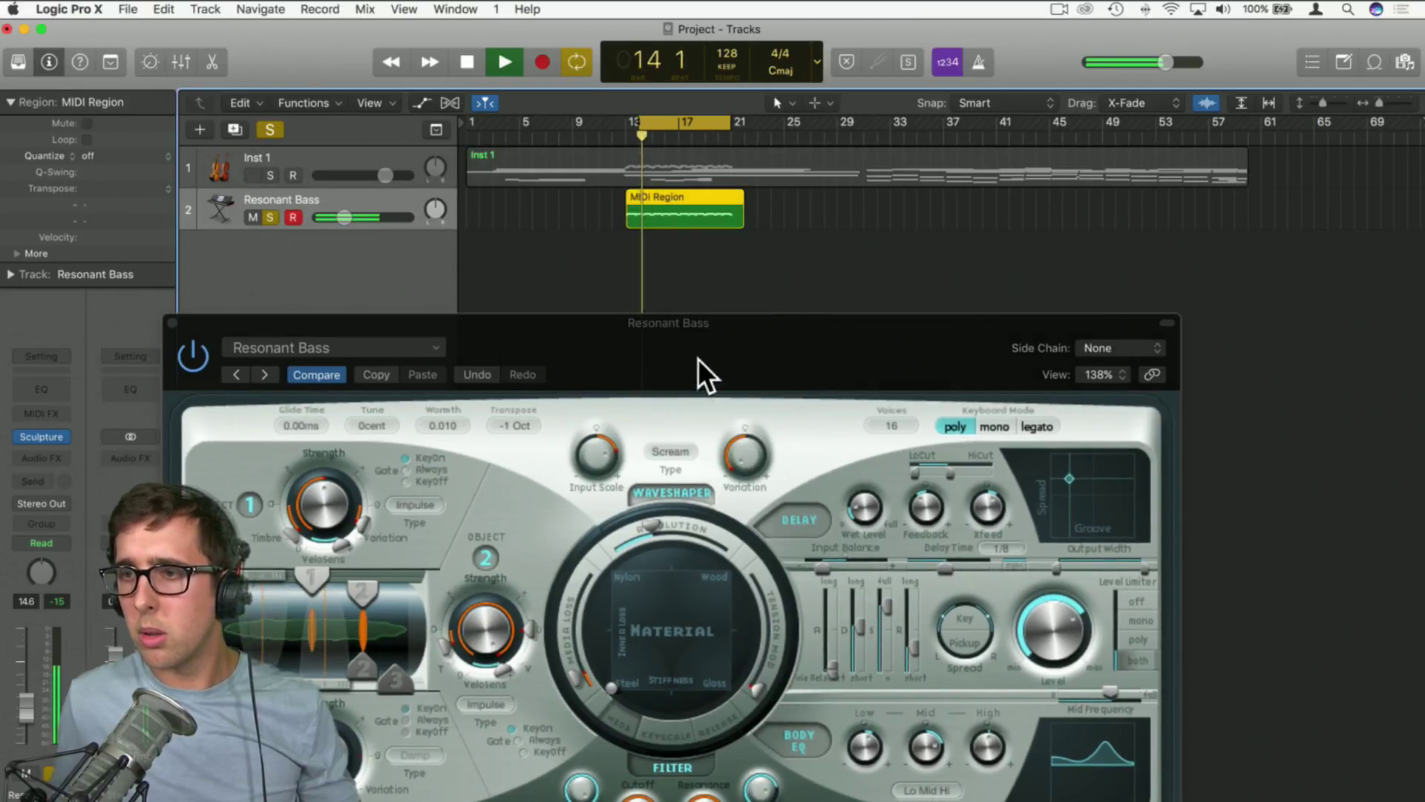
{"action": "left_click_drag", "start_coordinate": [698, 359], "coordinate": [719, 59]}
Lower the delay's HiCut and try out Object 2 and the filter cutoff in the Resonant Bass sound, then close Sculpture
{"action": "mouse_move", "coordinate": [504, 346]}
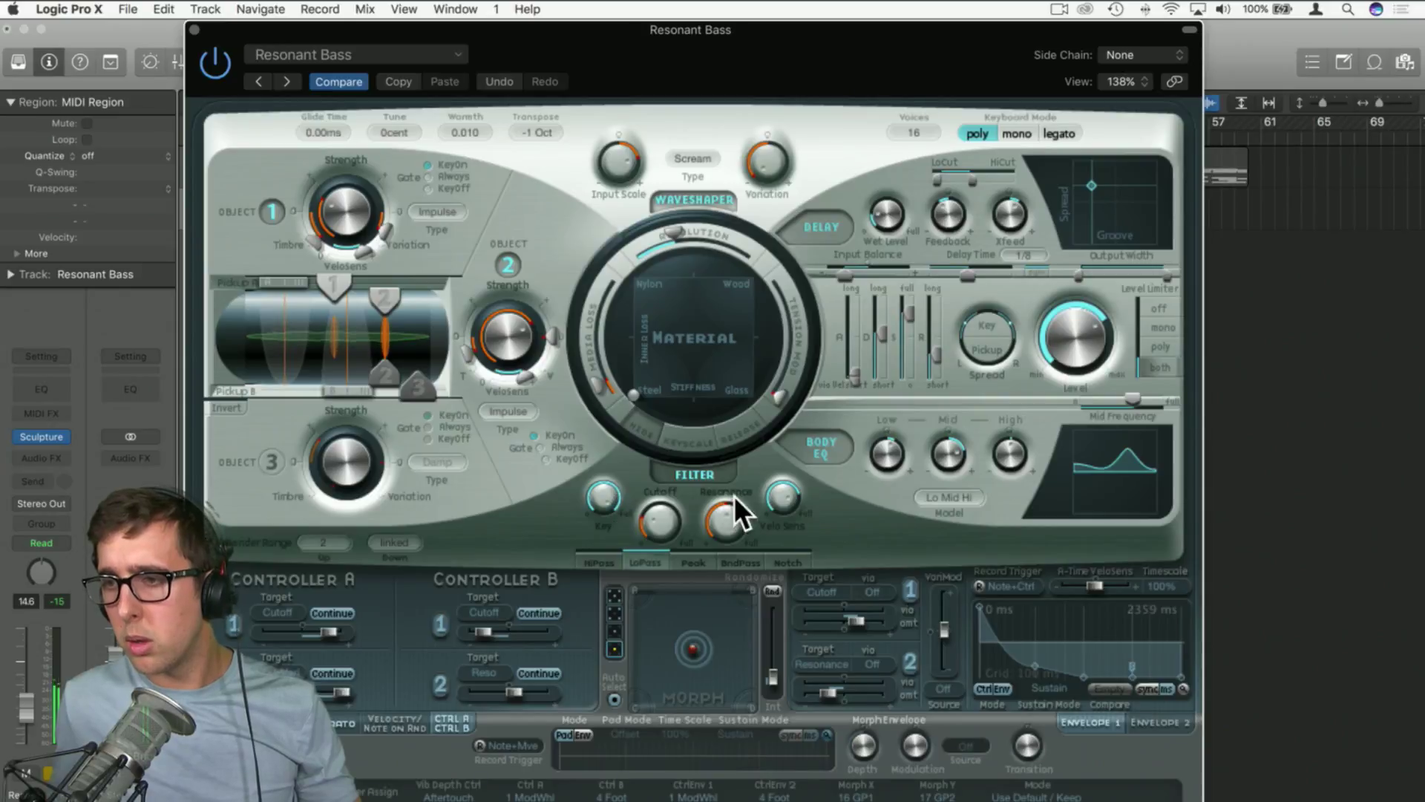
{"action": "mouse_move", "coordinate": [660, 510]}
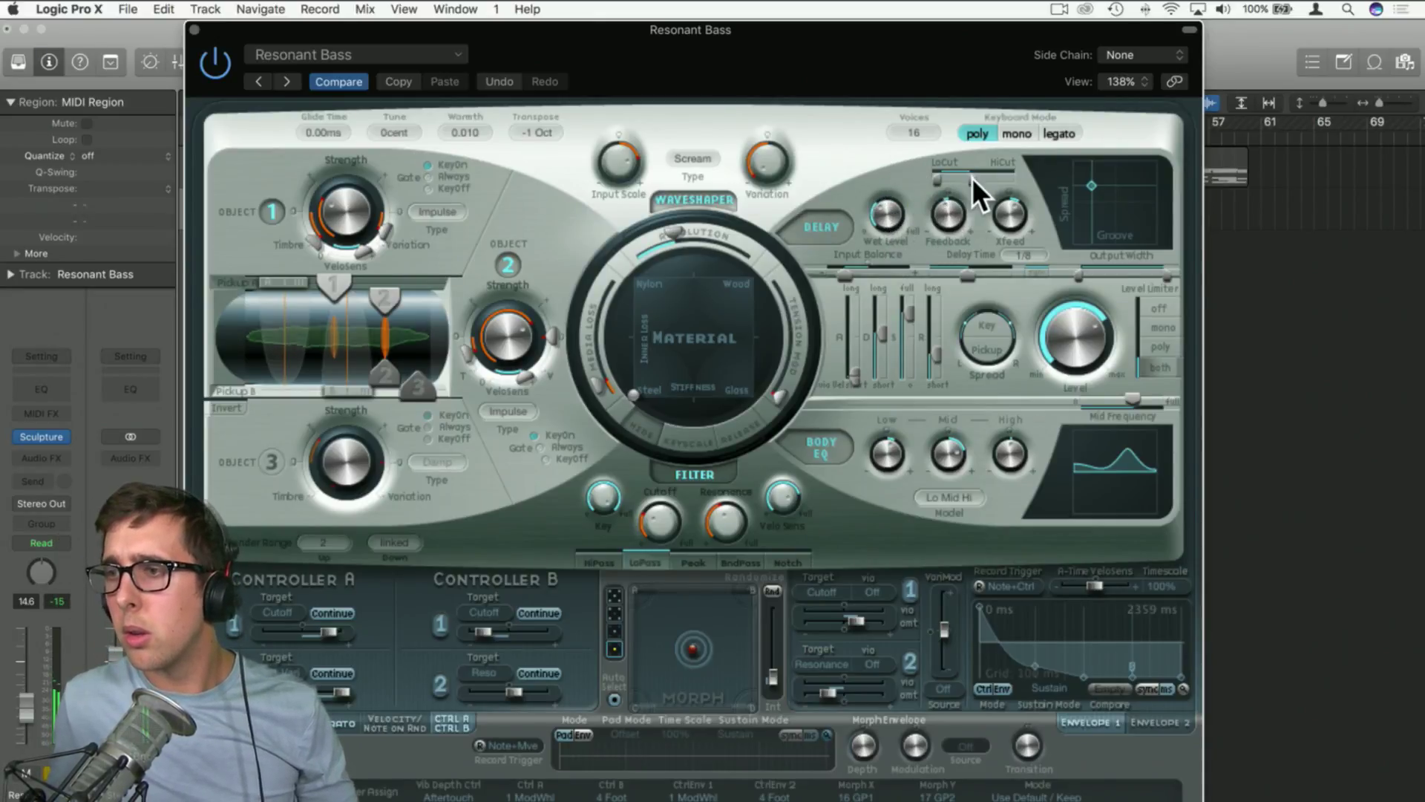
{"action": "left_click_drag", "start_coordinate": [973, 179], "coordinate": [959, 179]}
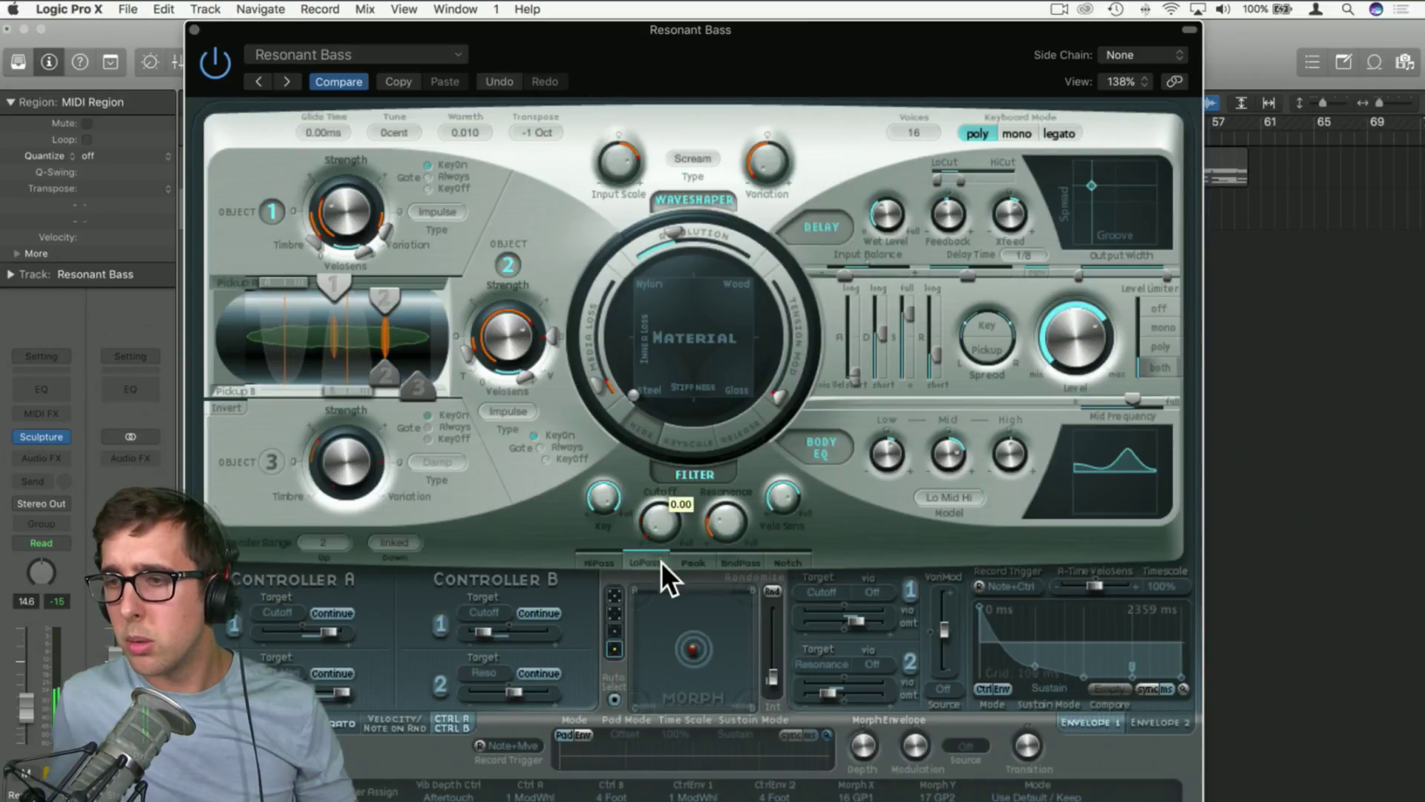
{"action": "left_click", "coordinate": [509, 265]}
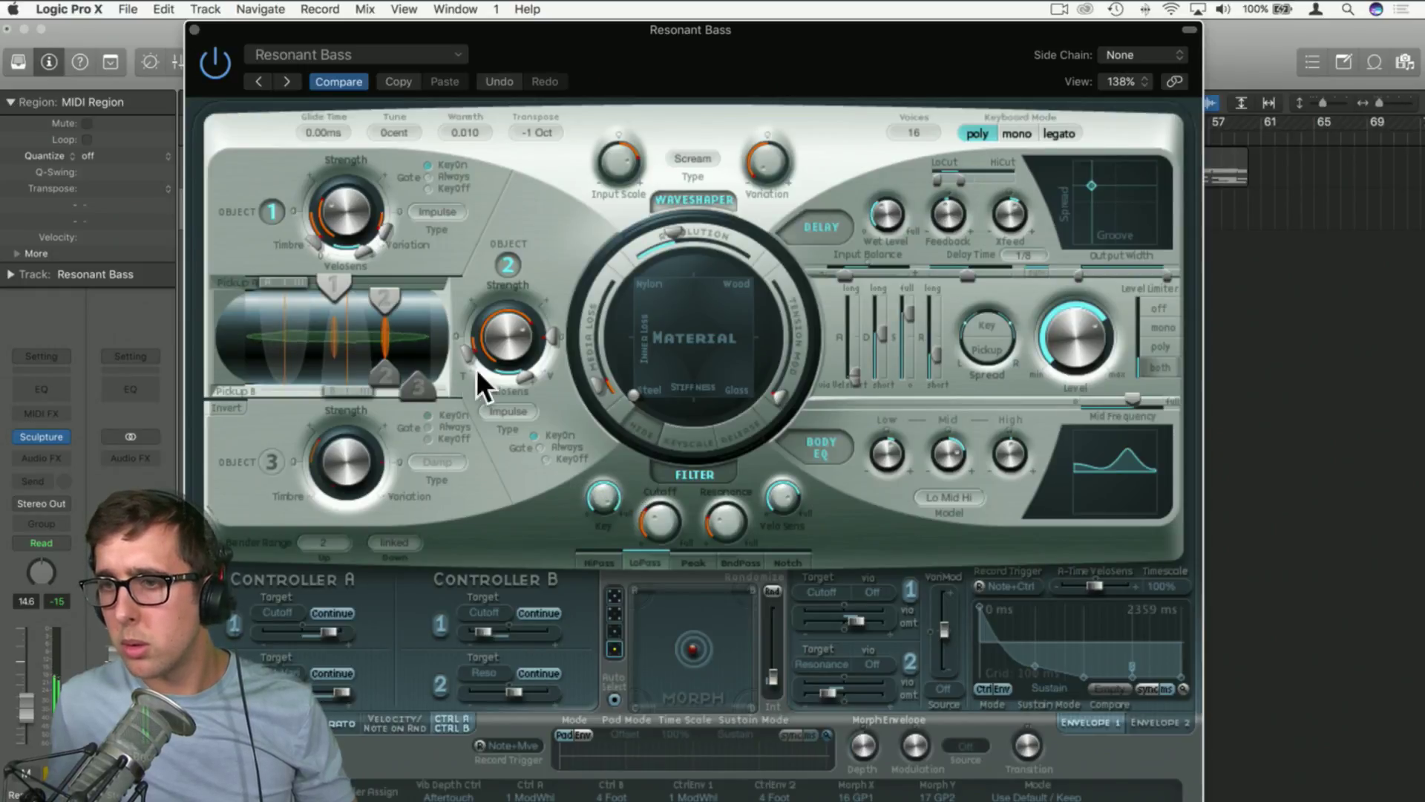
{"action": "mouse_move", "coordinate": [496, 349]}
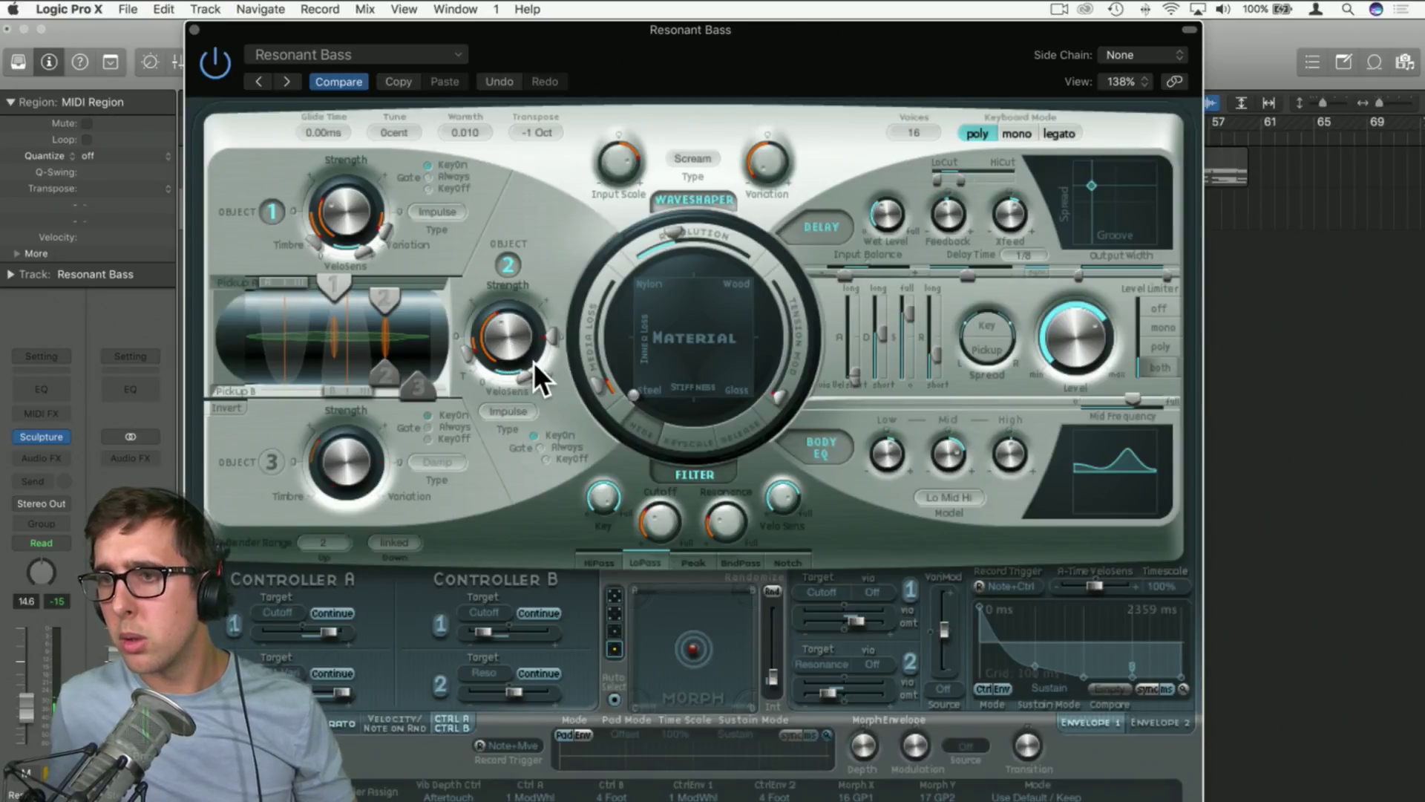
{"action": "left_click", "coordinate": [196, 29]}
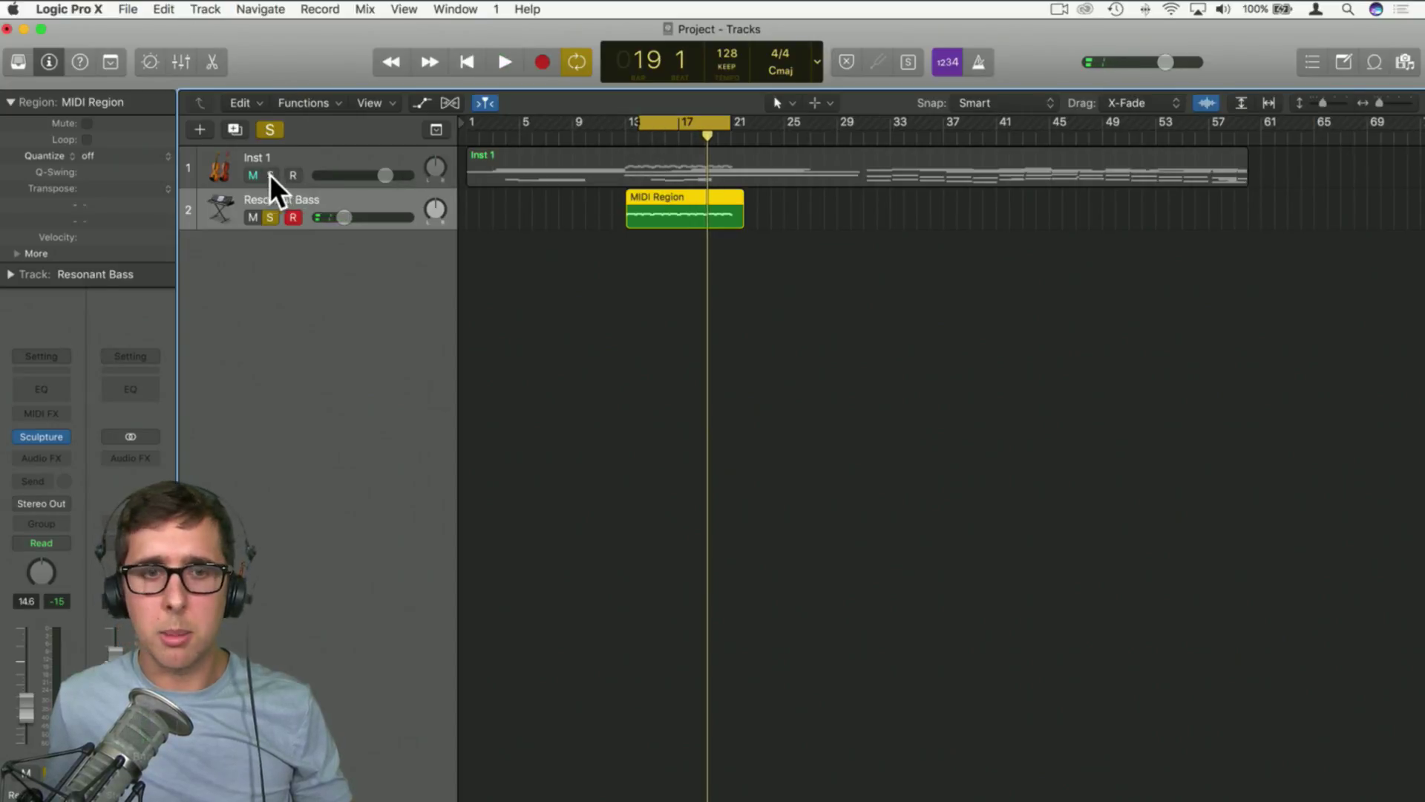
Unsolo the Resonant Bass track, play it together with Inst 1 with cycling off, and return the playhead to bar 1
{"action": "left_click", "coordinate": [270, 216]}
{"action": "key", "text": "space"}
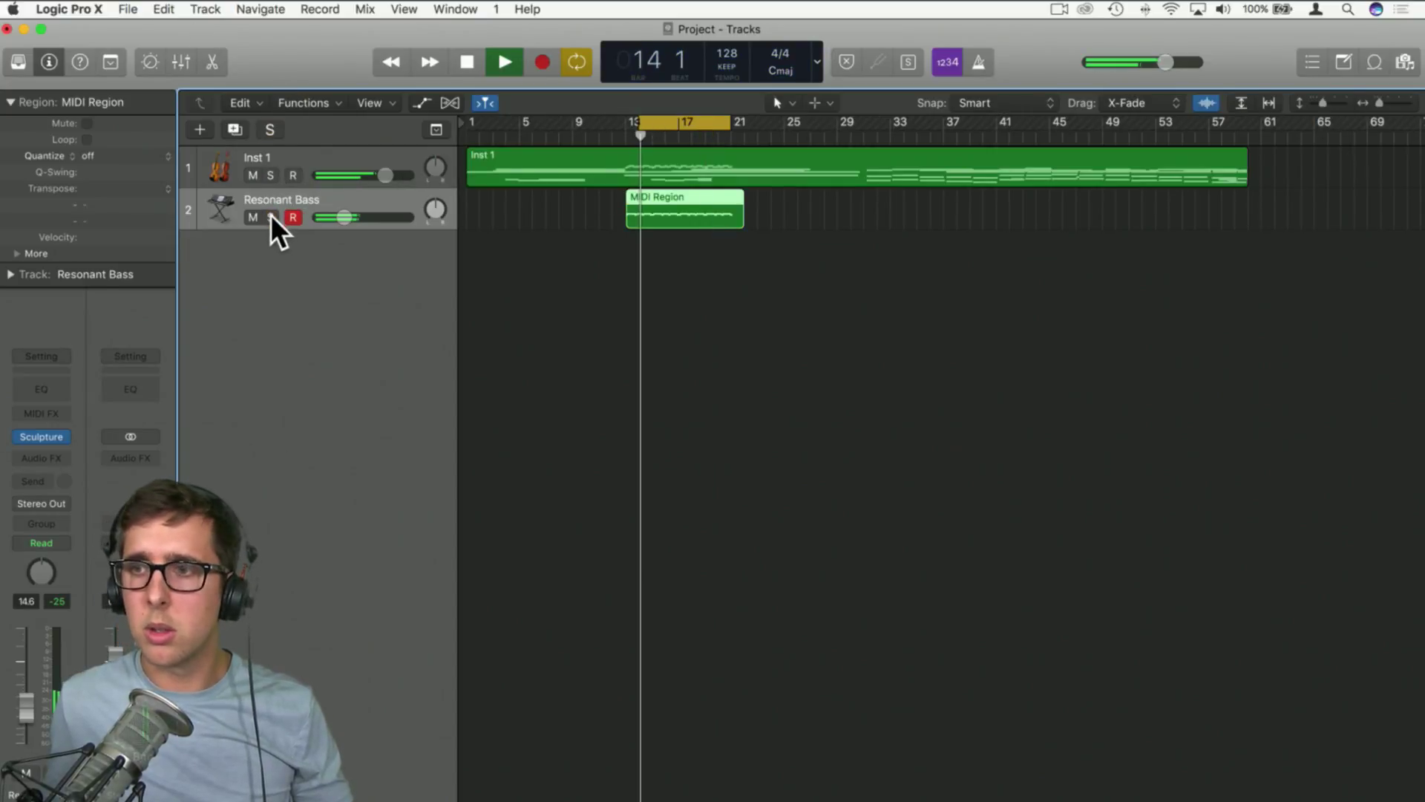
{"action": "left_click", "coordinate": [669, 123]}
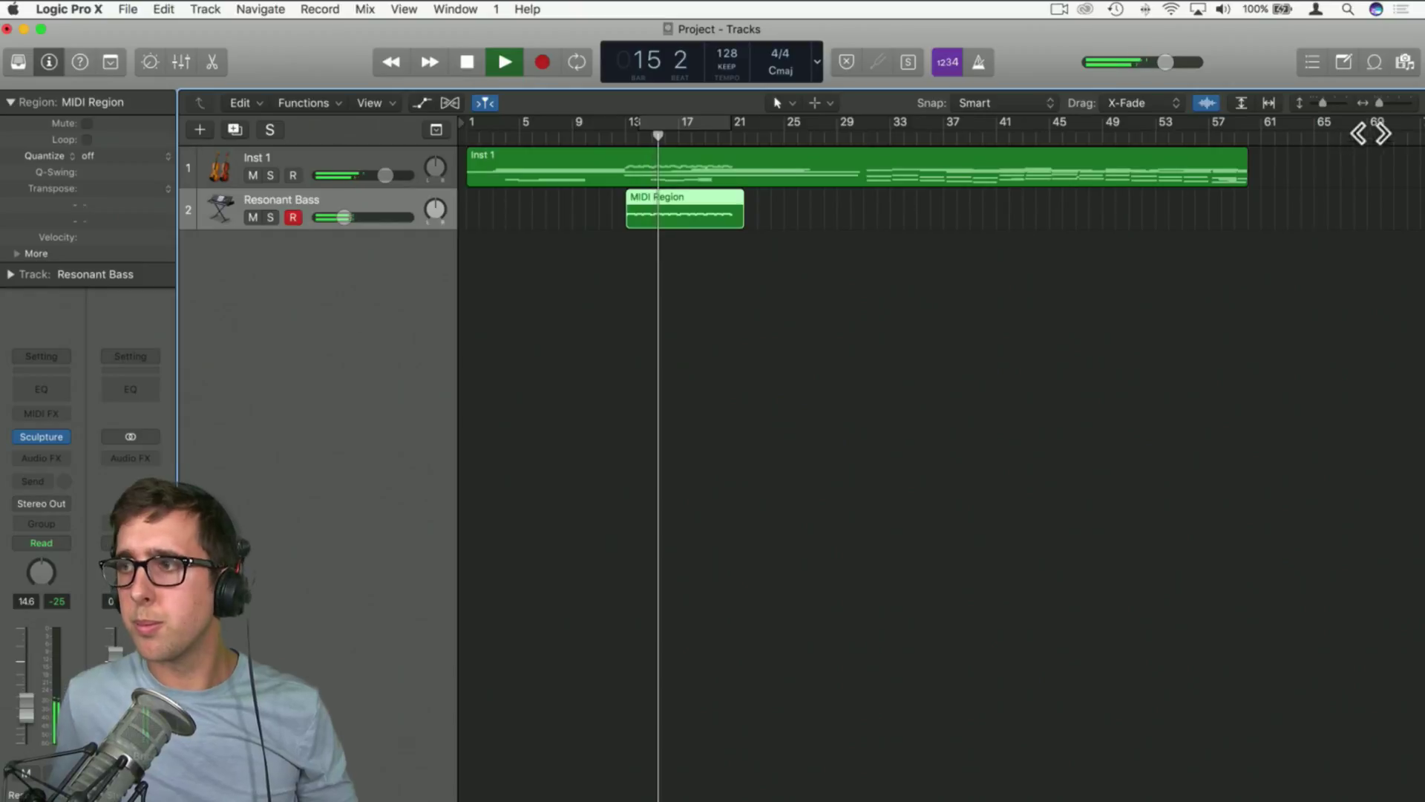
{"action": "left_click", "coordinate": [863, 270]}
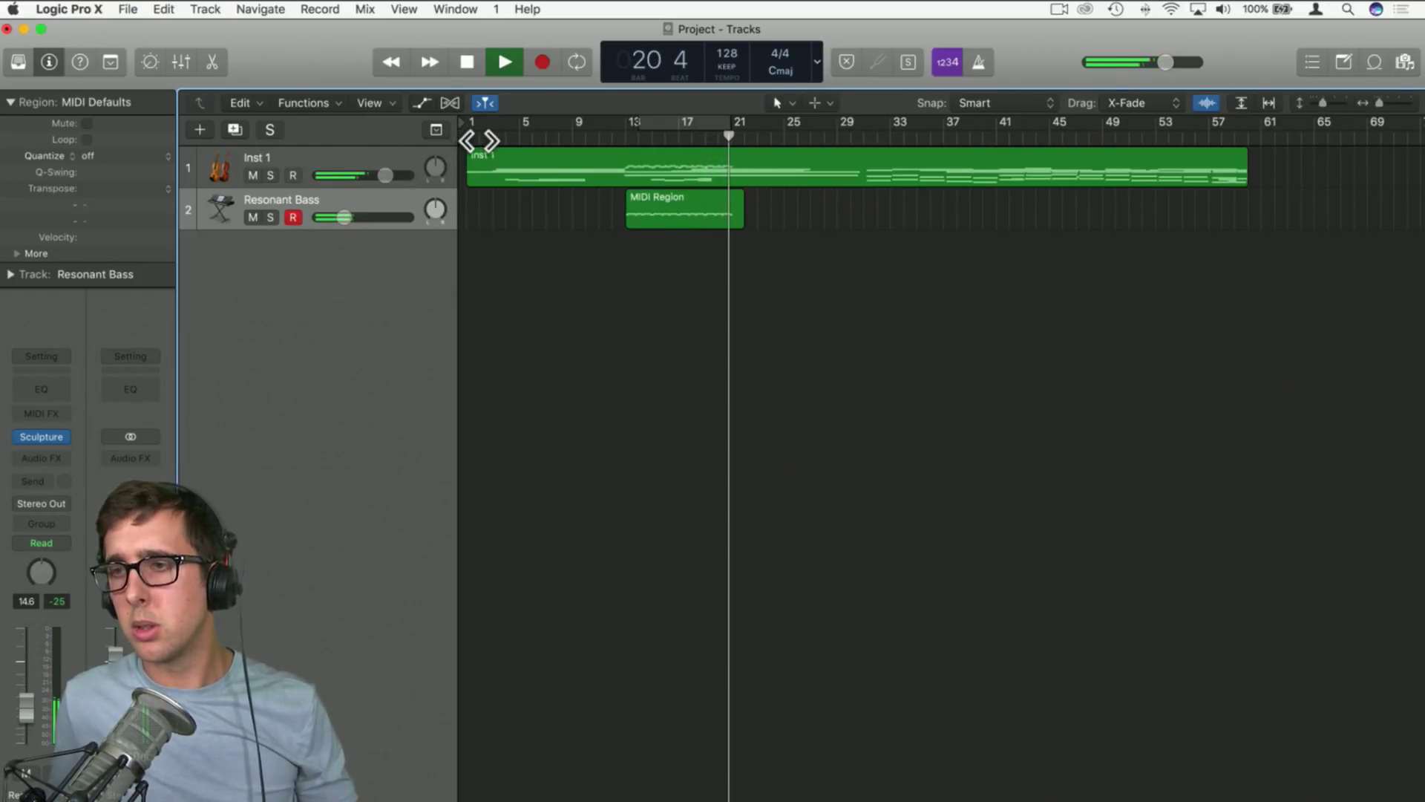
{"action": "key", "text": "space"}
{"action": "left_click_drag", "start_coordinate": [737, 133], "coordinate": [468, 149]}
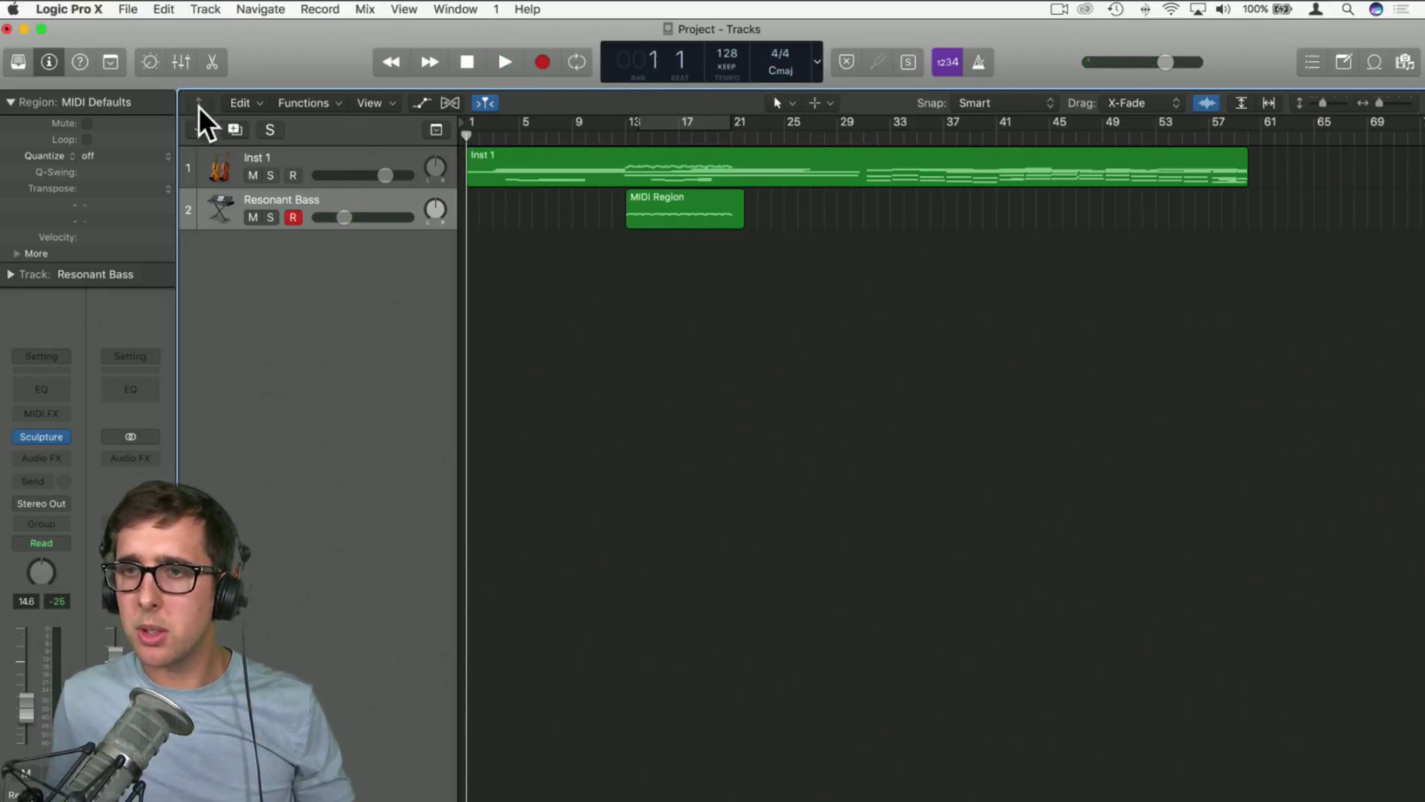
Create one new software instrument track using Sculpture and close its plug-in window
{"action": "left_click", "coordinate": [199, 129]}
{"action": "left_click", "coordinate": [594, 206]}
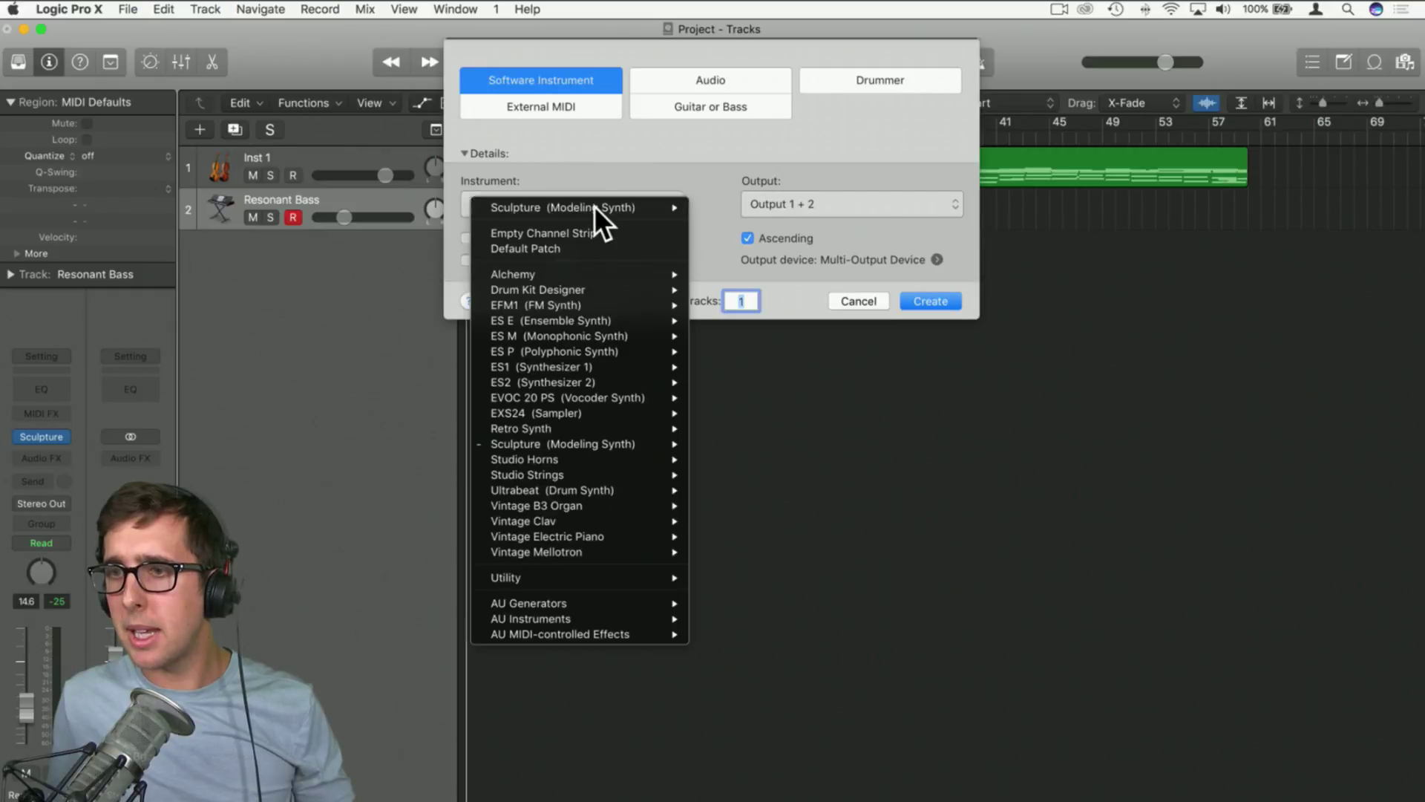
{"action": "left_click", "coordinate": [638, 170]}
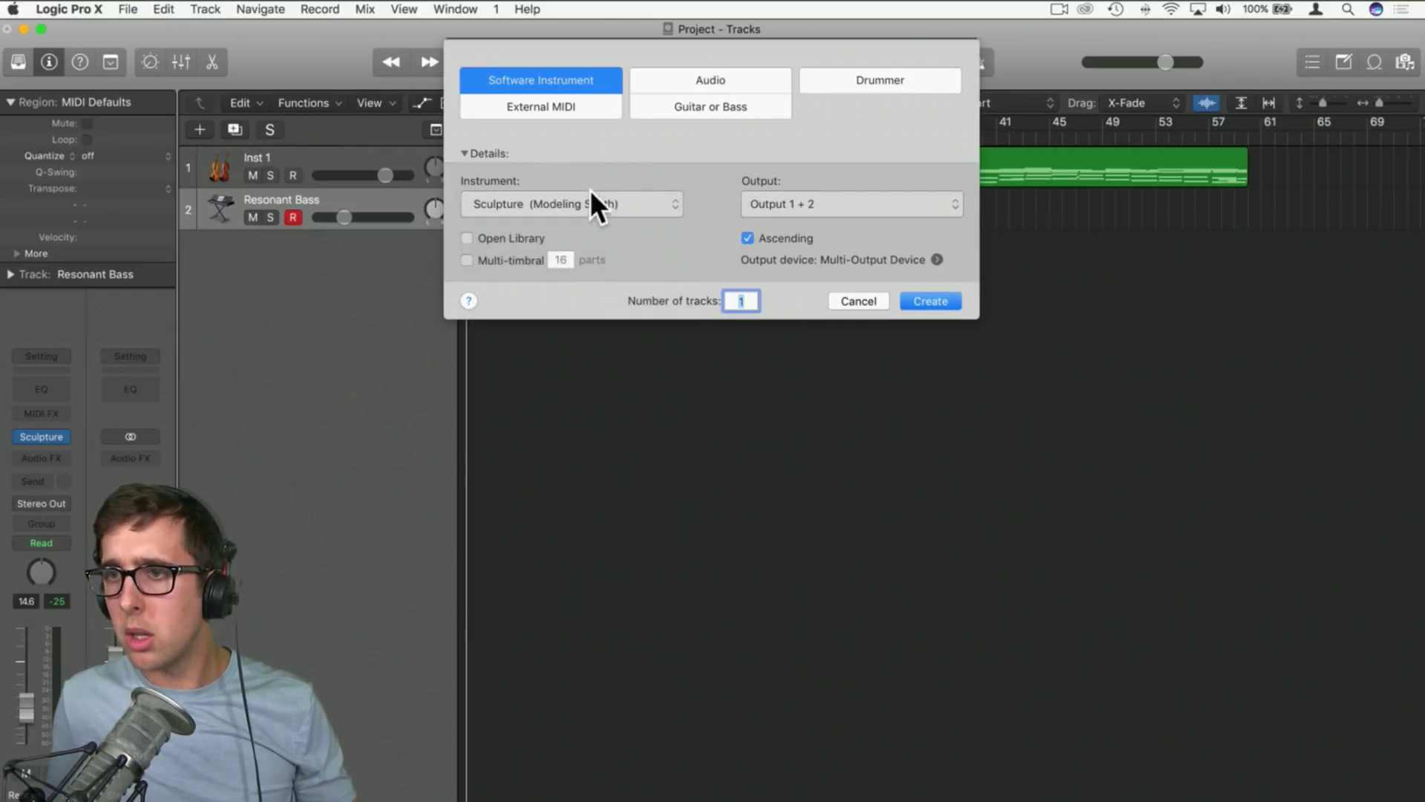
{"action": "left_click", "coordinate": [957, 301]}
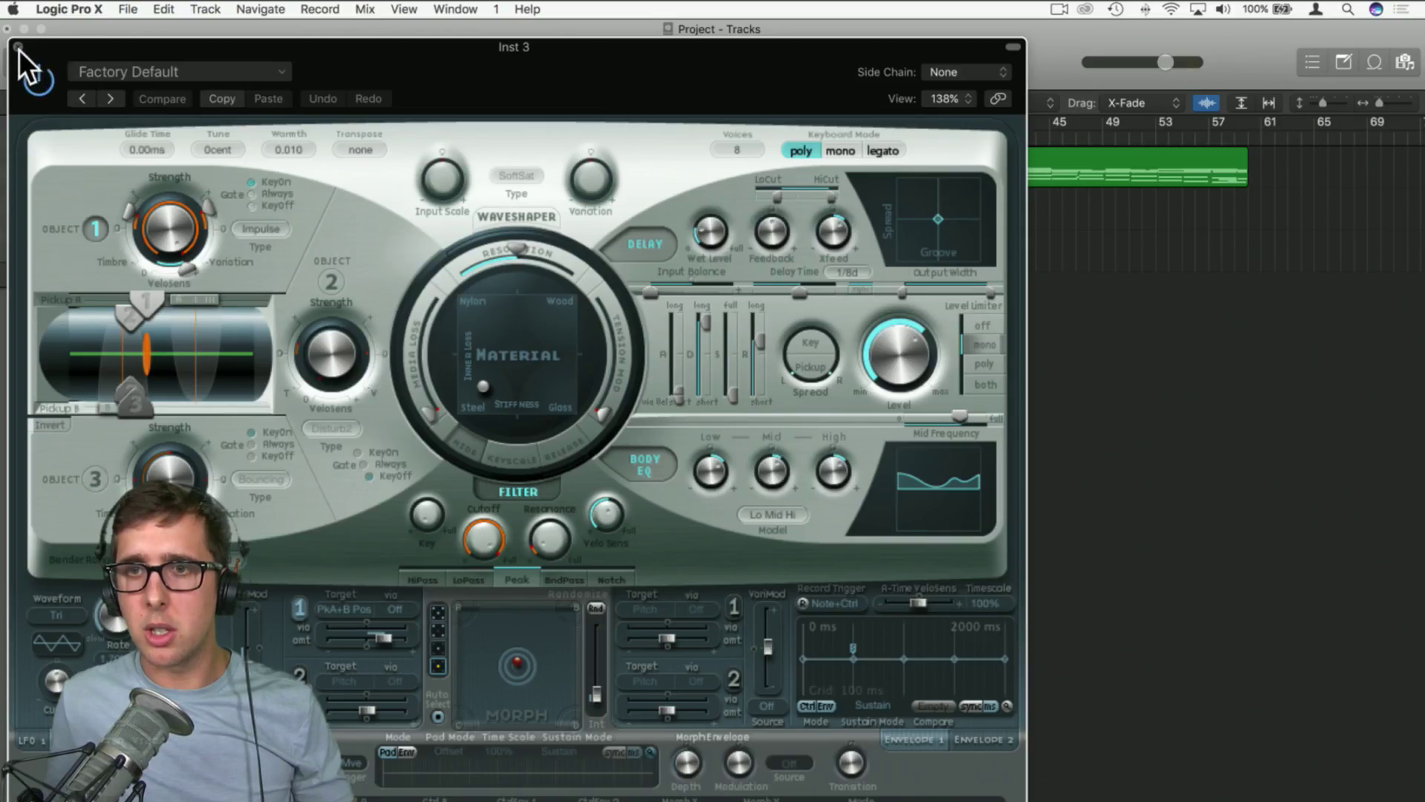
{"action": "left_click", "coordinate": [18, 48]}
Load the Steinway Grand Piano patch from the library's Piano category onto the new track and hide the library
{"action": "left_click", "coordinate": [17, 59]}
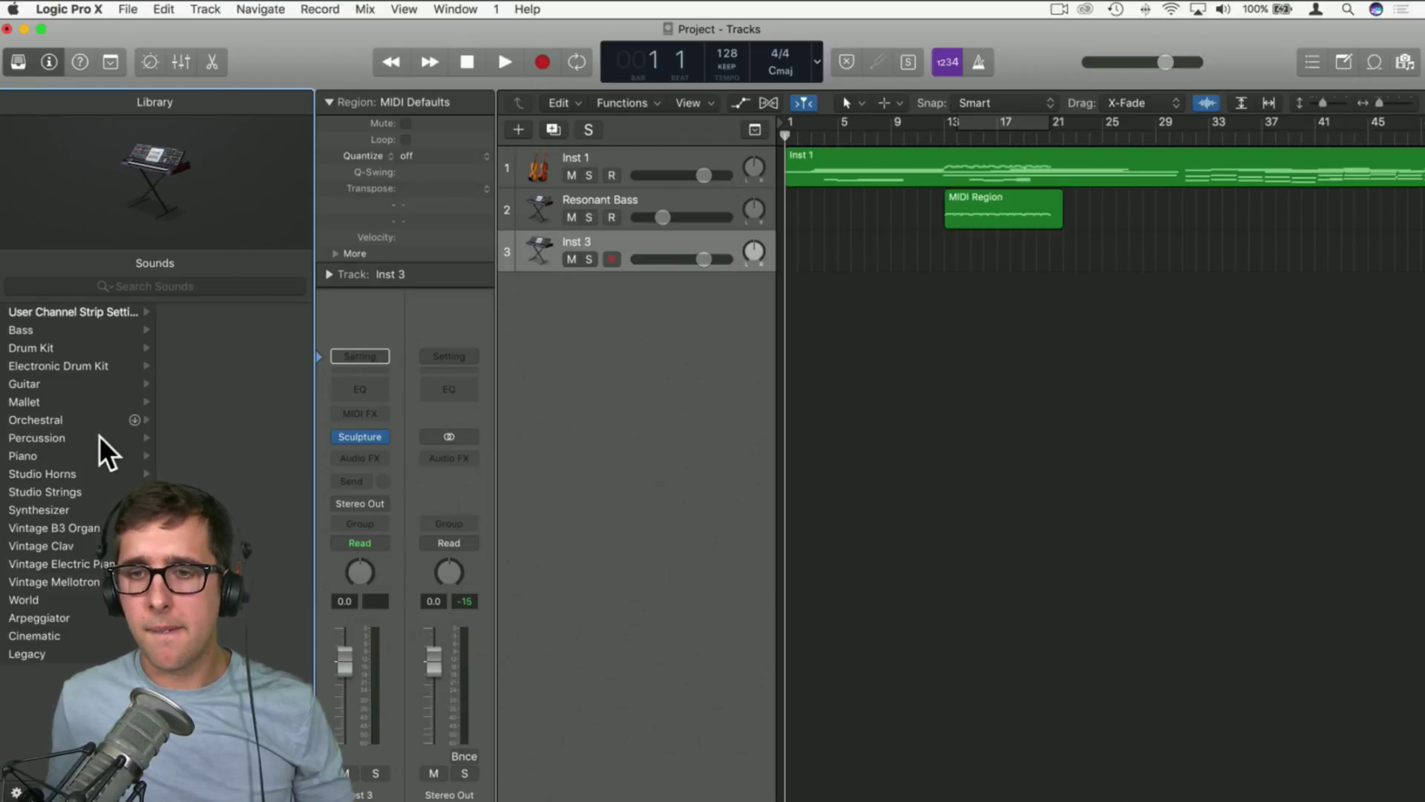
{"action": "left_click", "coordinate": [19, 455]}
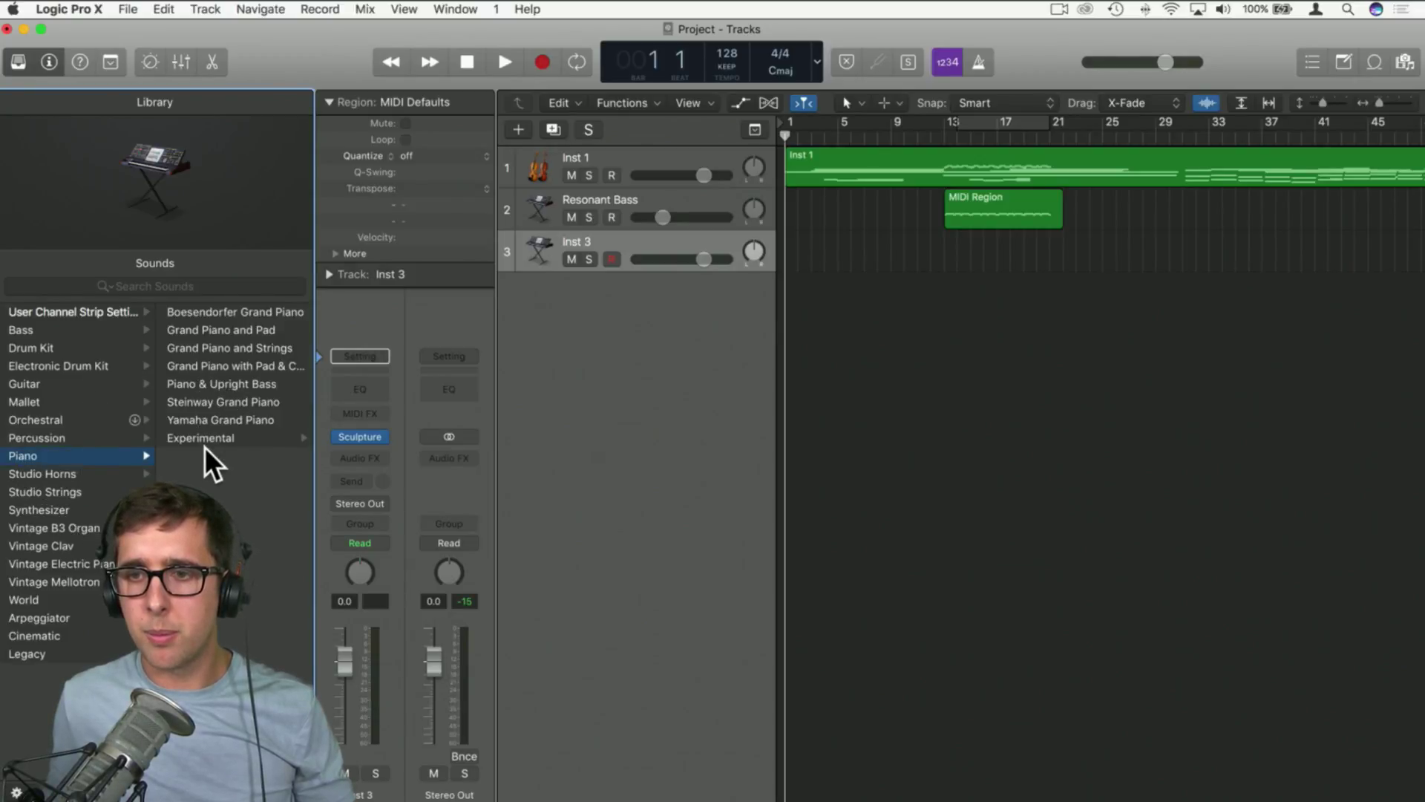
{"action": "left_click", "coordinate": [215, 421]}
{"action": "left_click", "coordinate": [221, 402]}
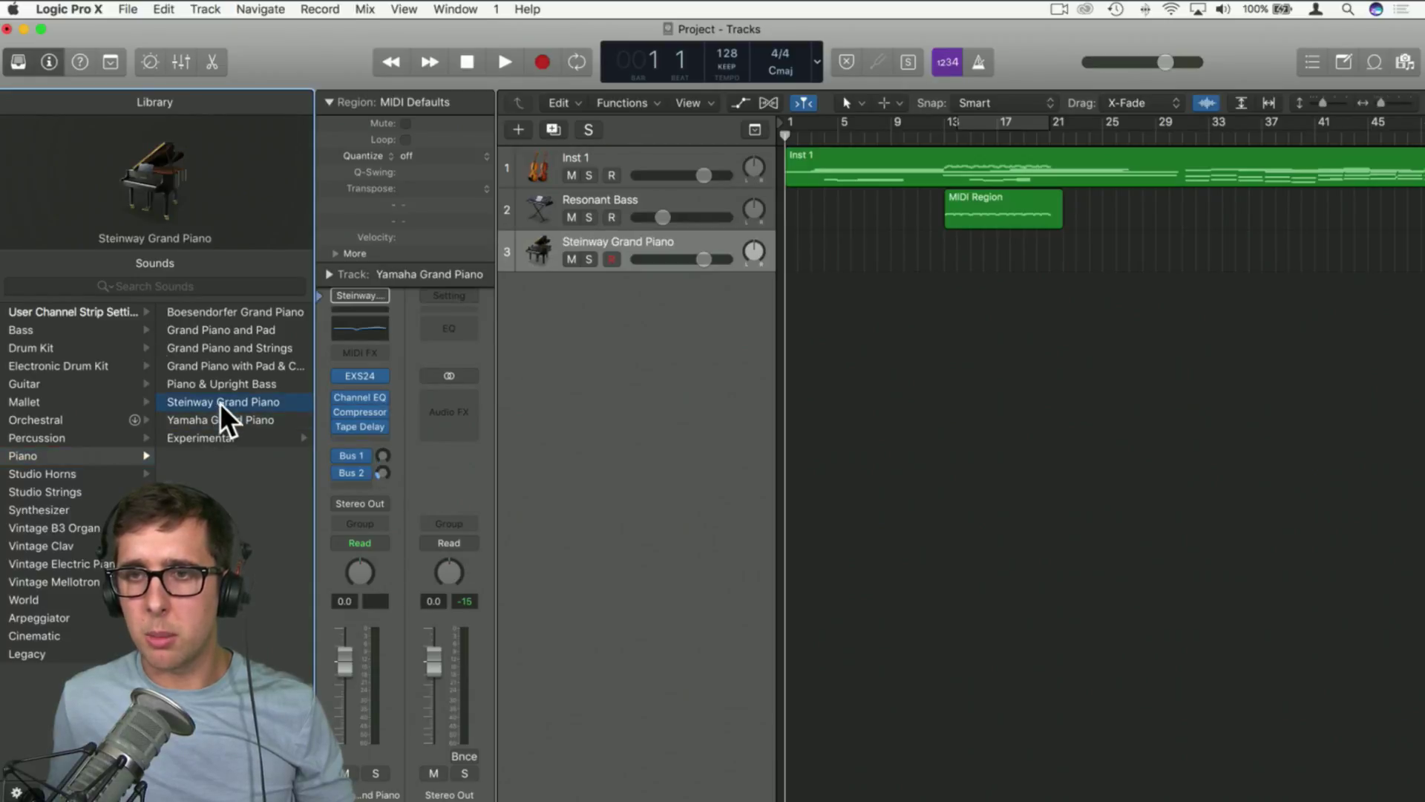
{"action": "left_click", "coordinate": [25, 66]}
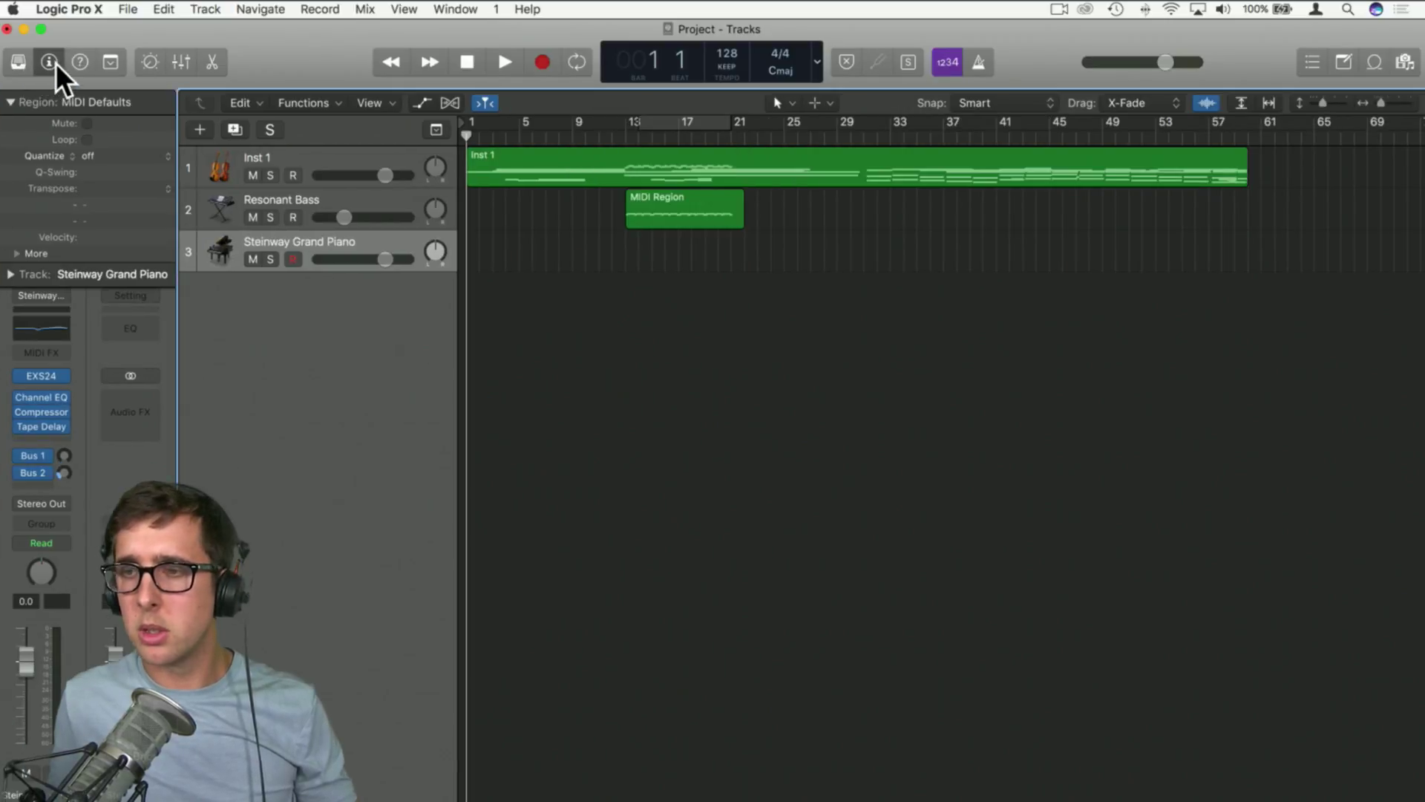
Enable the low-cut band in the Steinway Grand Piano track's Channel EQ and raise its cutoff frequency
{"action": "left_click", "coordinate": [19, 322]}
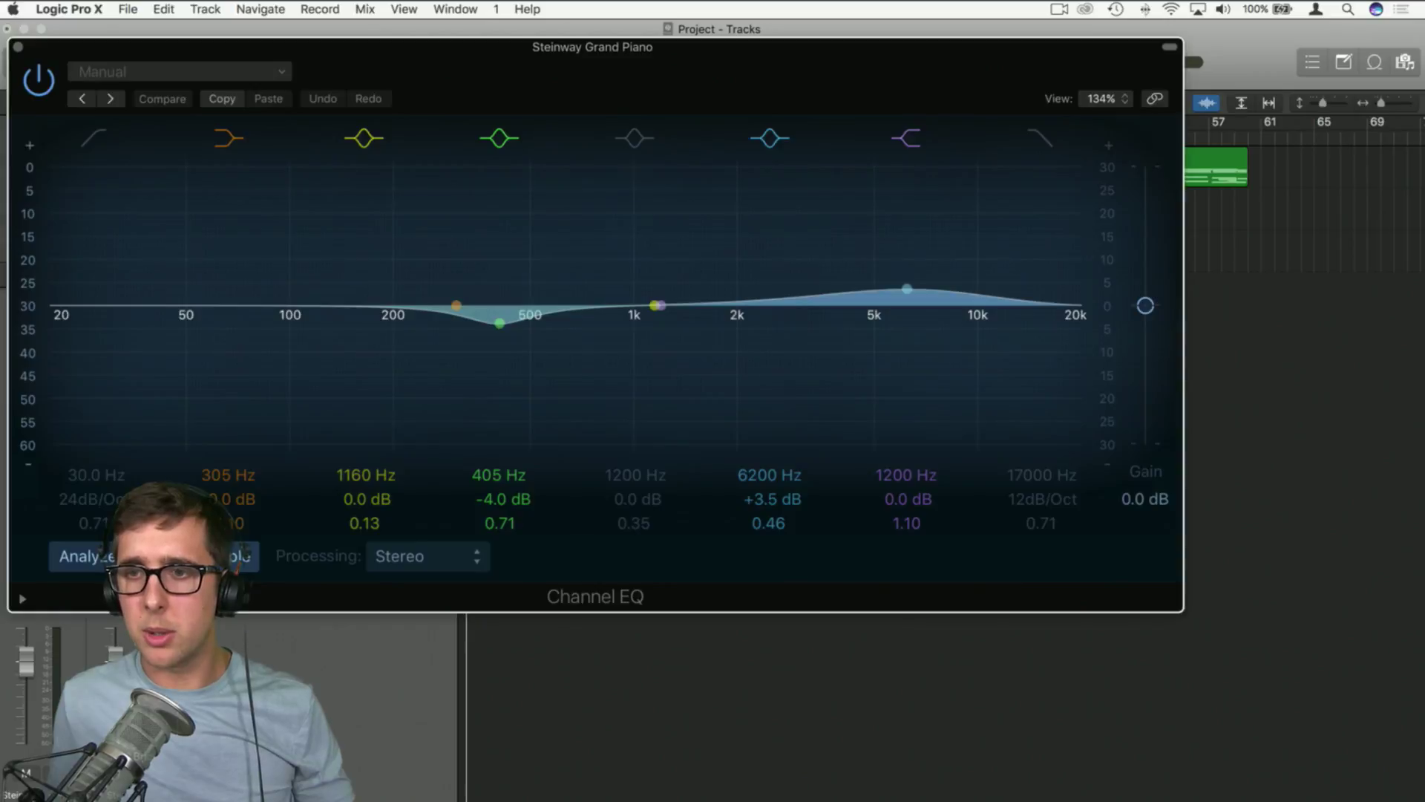
{"action": "left_click", "coordinate": [86, 137]}
{"action": "left_click_drag", "start_coordinate": [96, 320], "coordinate": [157, 322]}
{"action": "left_click", "coordinate": [18, 47]}
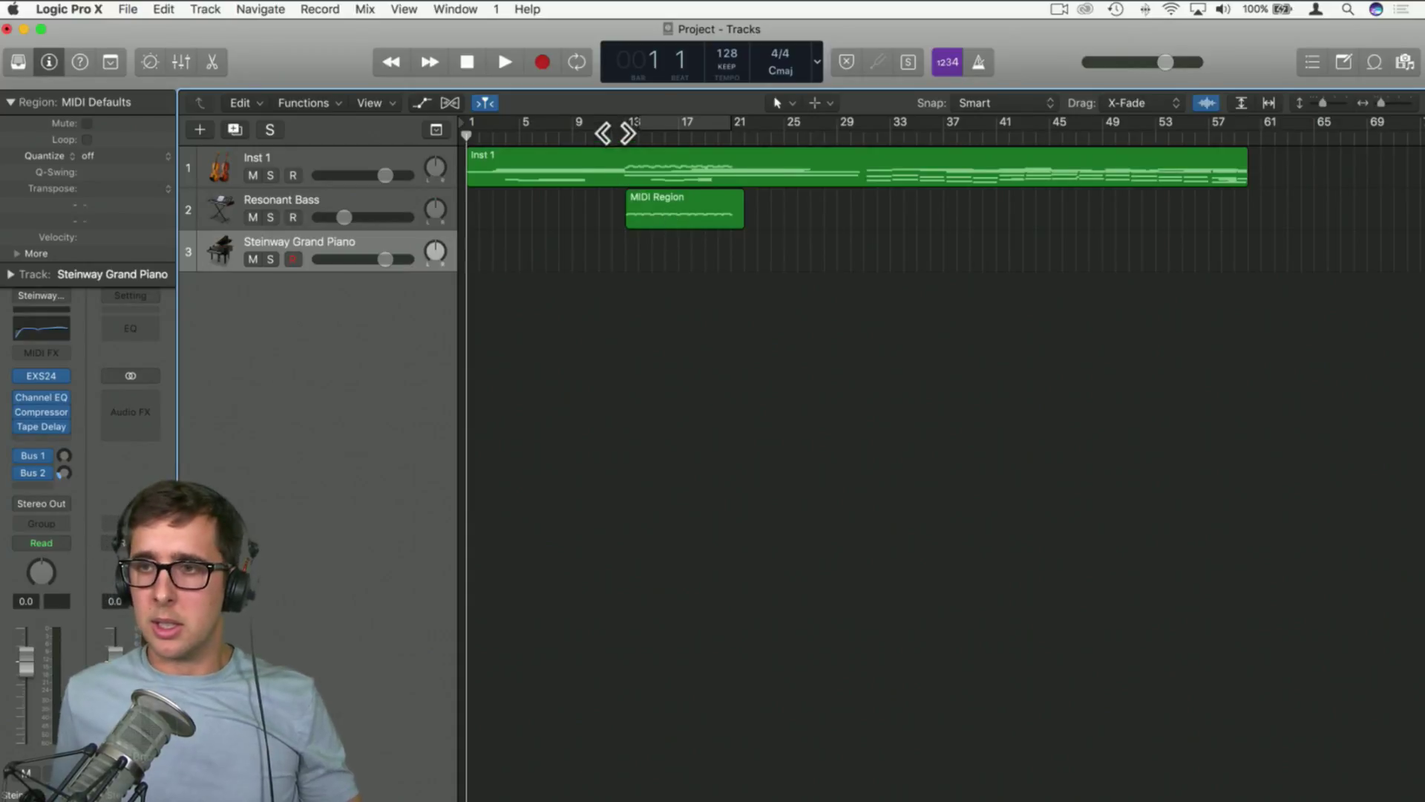
Turn cycling on with the range starting at bar 13, and copy the Inst 1 region onto the Steinway Grand Piano track
{"action": "left_click", "coordinate": [645, 121]}
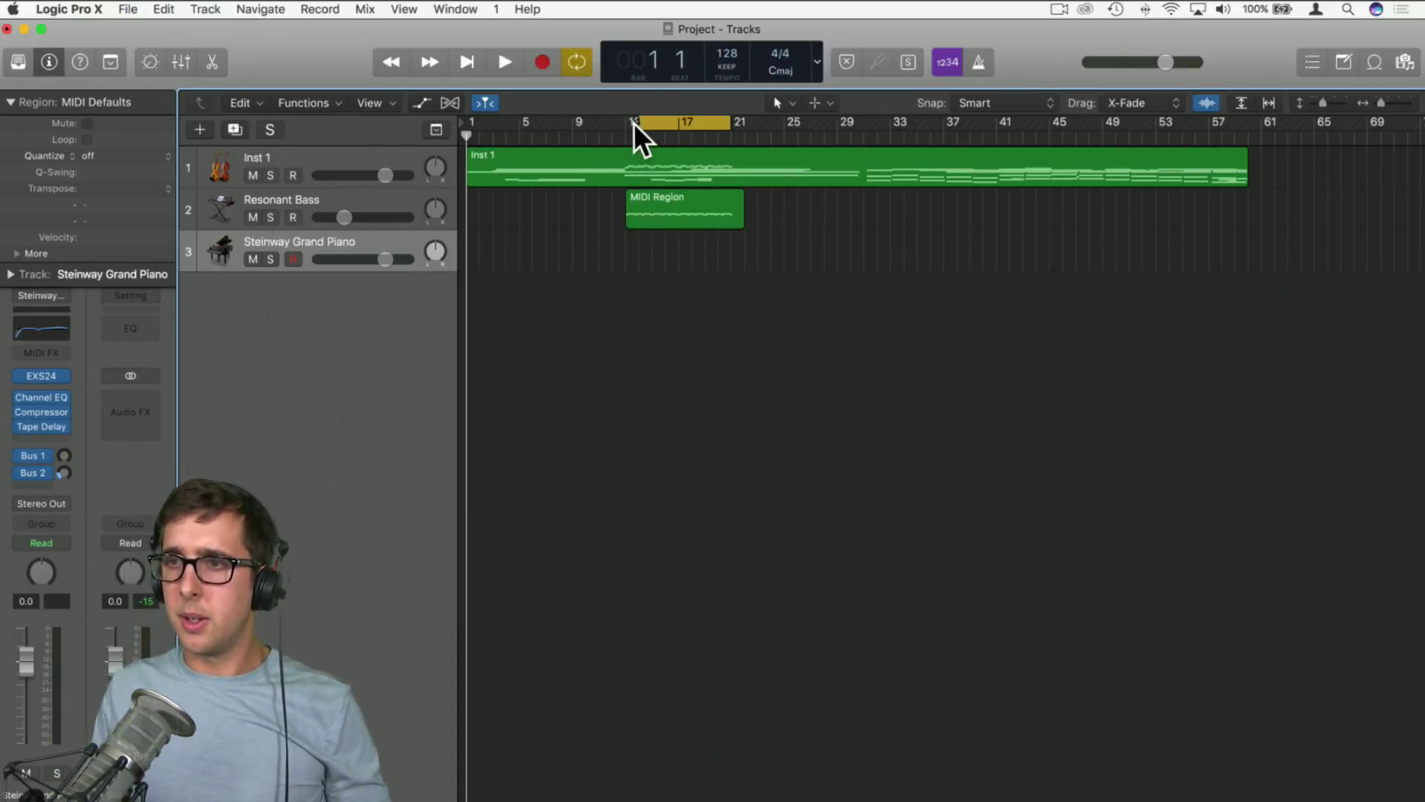
{"action": "left_click_drag", "start_coordinate": [634, 122], "coordinate": [598, 238]}
{"action": "left_click", "coordinate": [639, 175]}
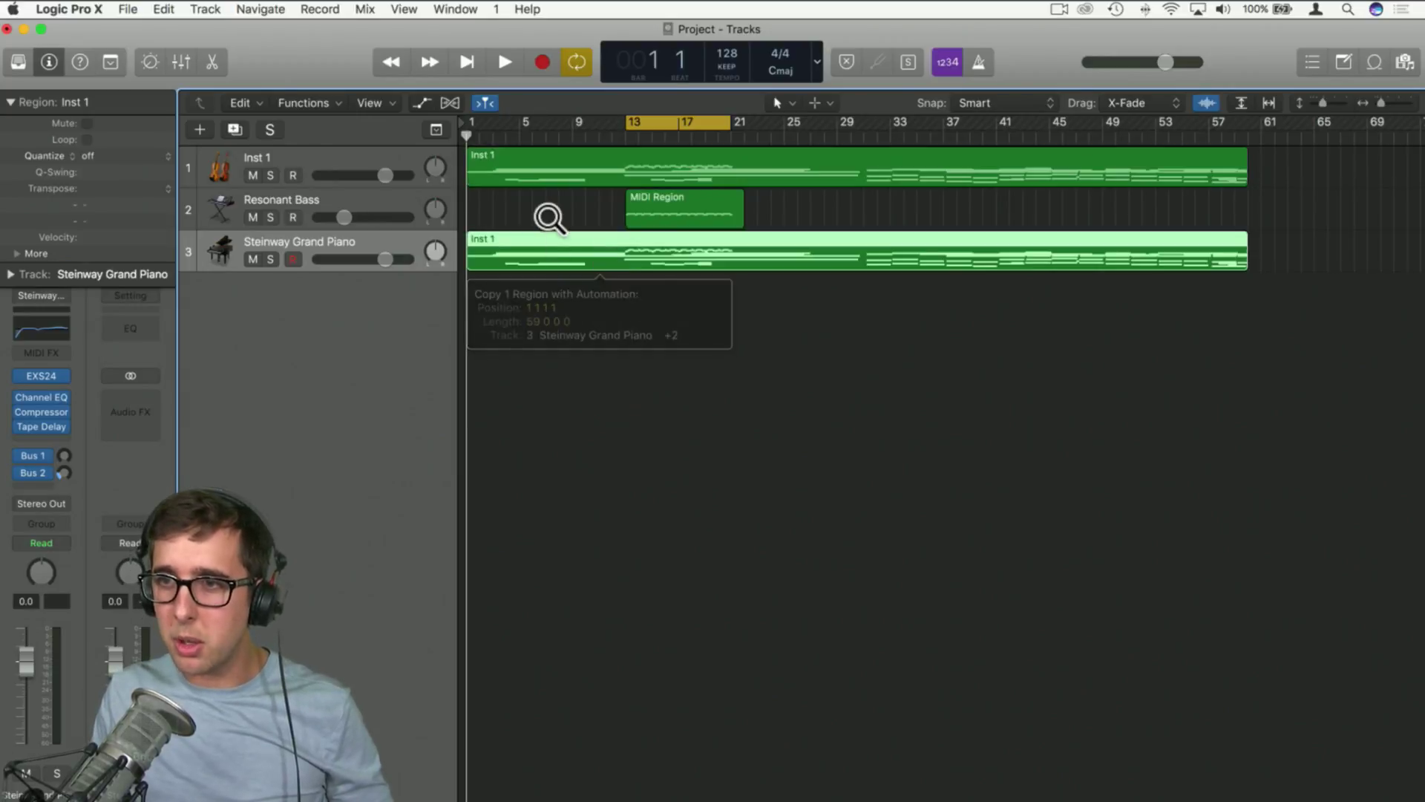
Turn cycling off, solo the Steinway Grand Piano track during playback from the start, and raise its volume to 2.1
{"action": "left_click", "coordinate": [684, 125]}
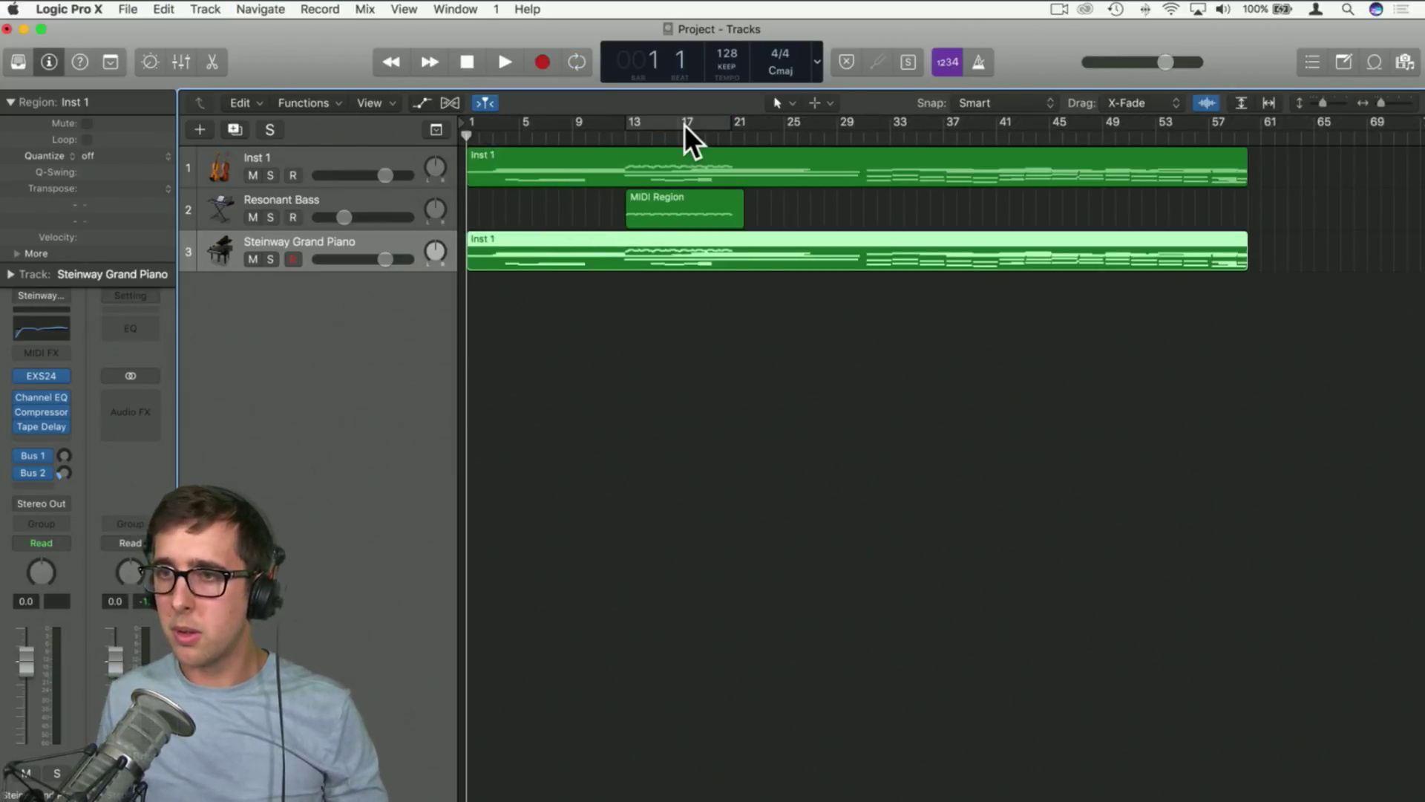
{"action": "key", "text": "space"}
{"action": "left_click", "coordinate": [269, 259]}
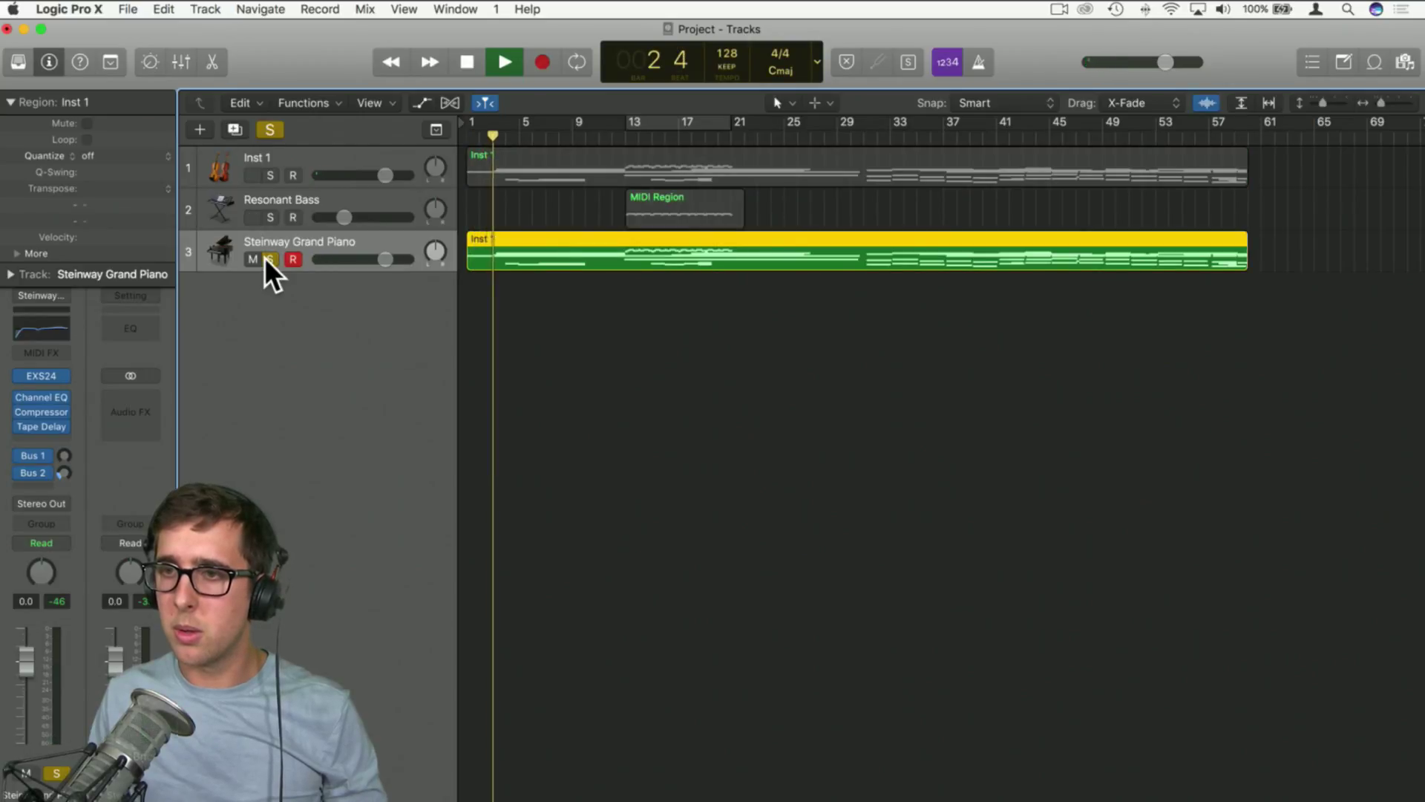
{"action": "left_click_drag", "start_coordinate": [359, 259], "coordinate": [368, 259]}
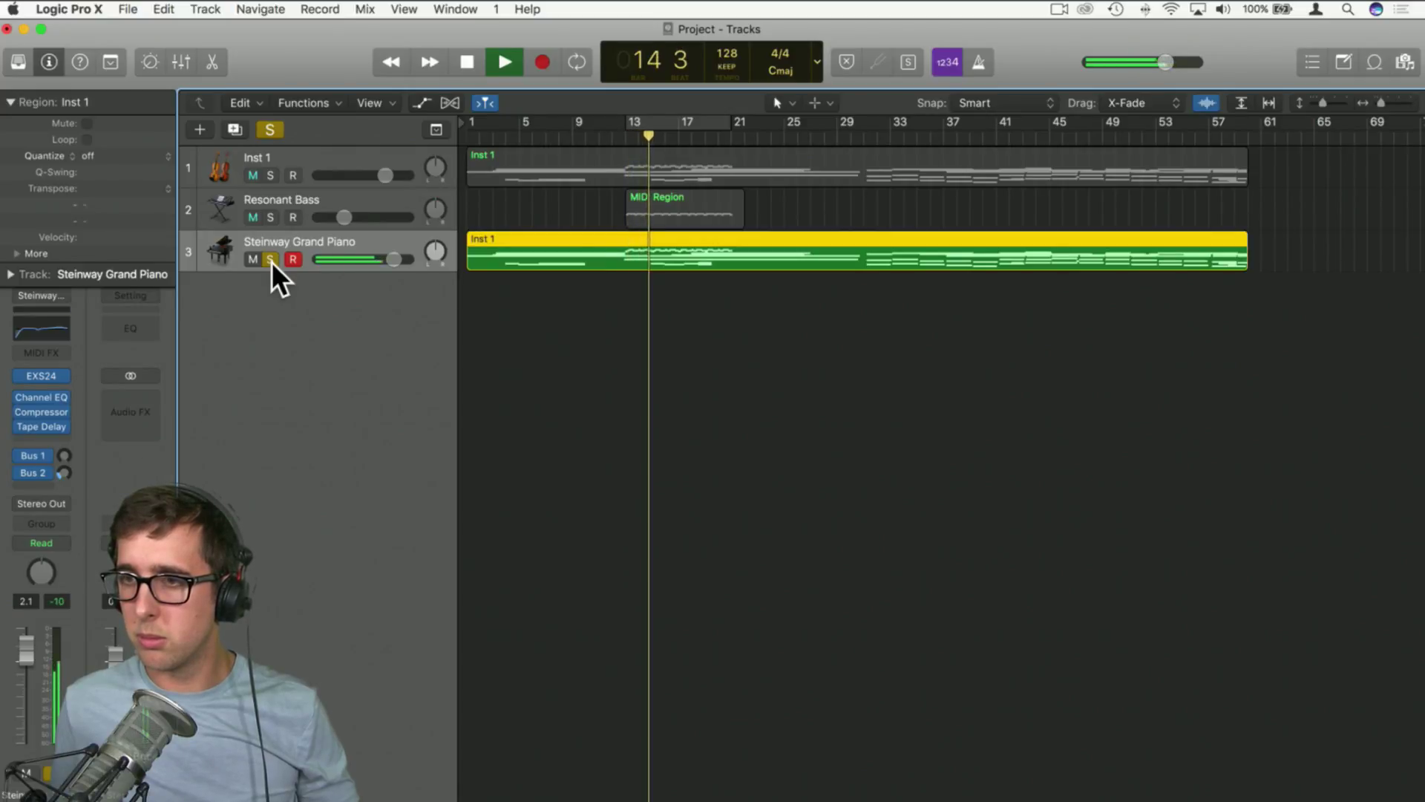
Lower the velocity of the arpeggio notes in bars 13 to 21 of the Steinway Grand Piano region to 4, and close the editor
{"action": "double_click", "coordinate": [680, 256]}
{"action": "scroll", "coordinate": [668, 520], "scroll_direction": "up", "scroll_amount": 3}
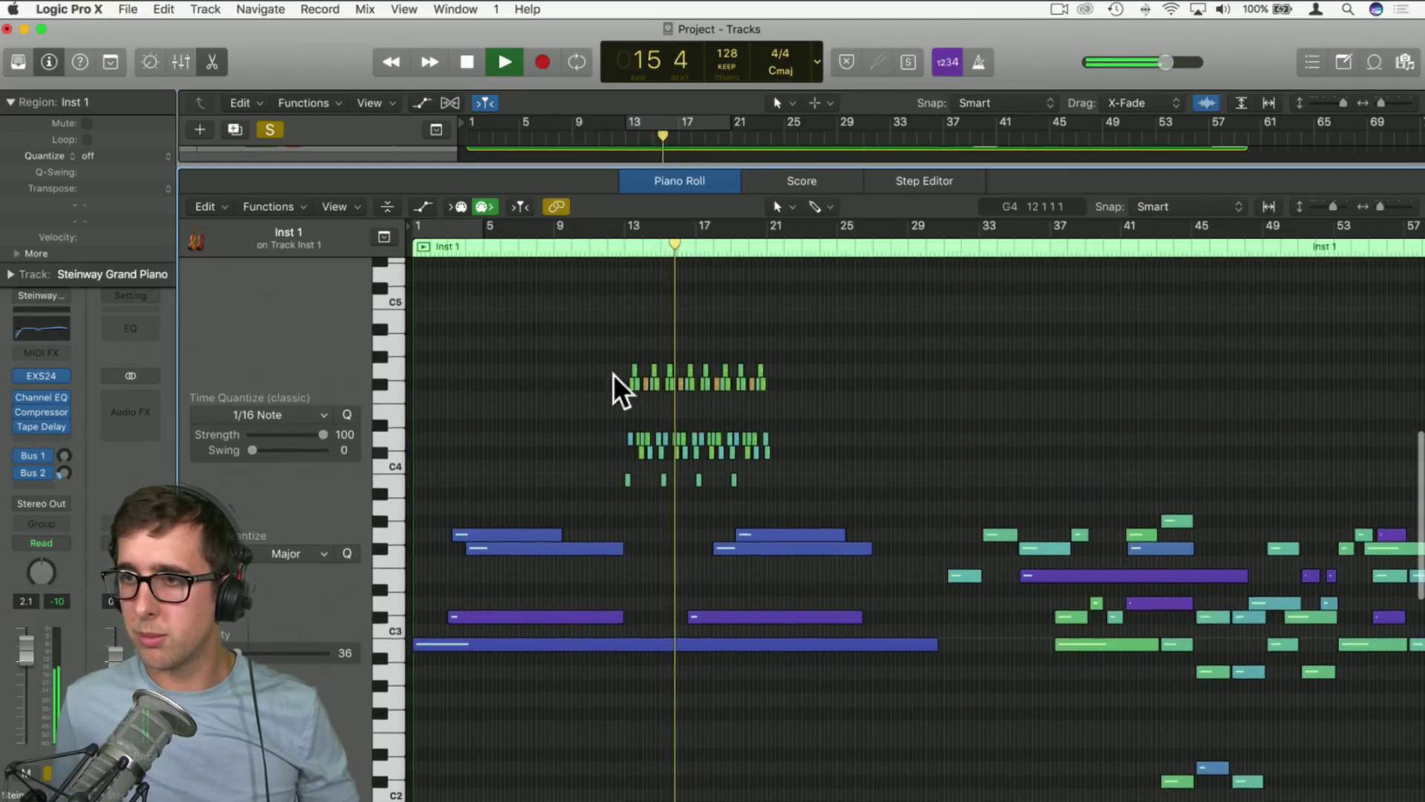
{"action": "left_click_drag", "start_coordinate": [622, 371], "coordinate": [787, 490]}
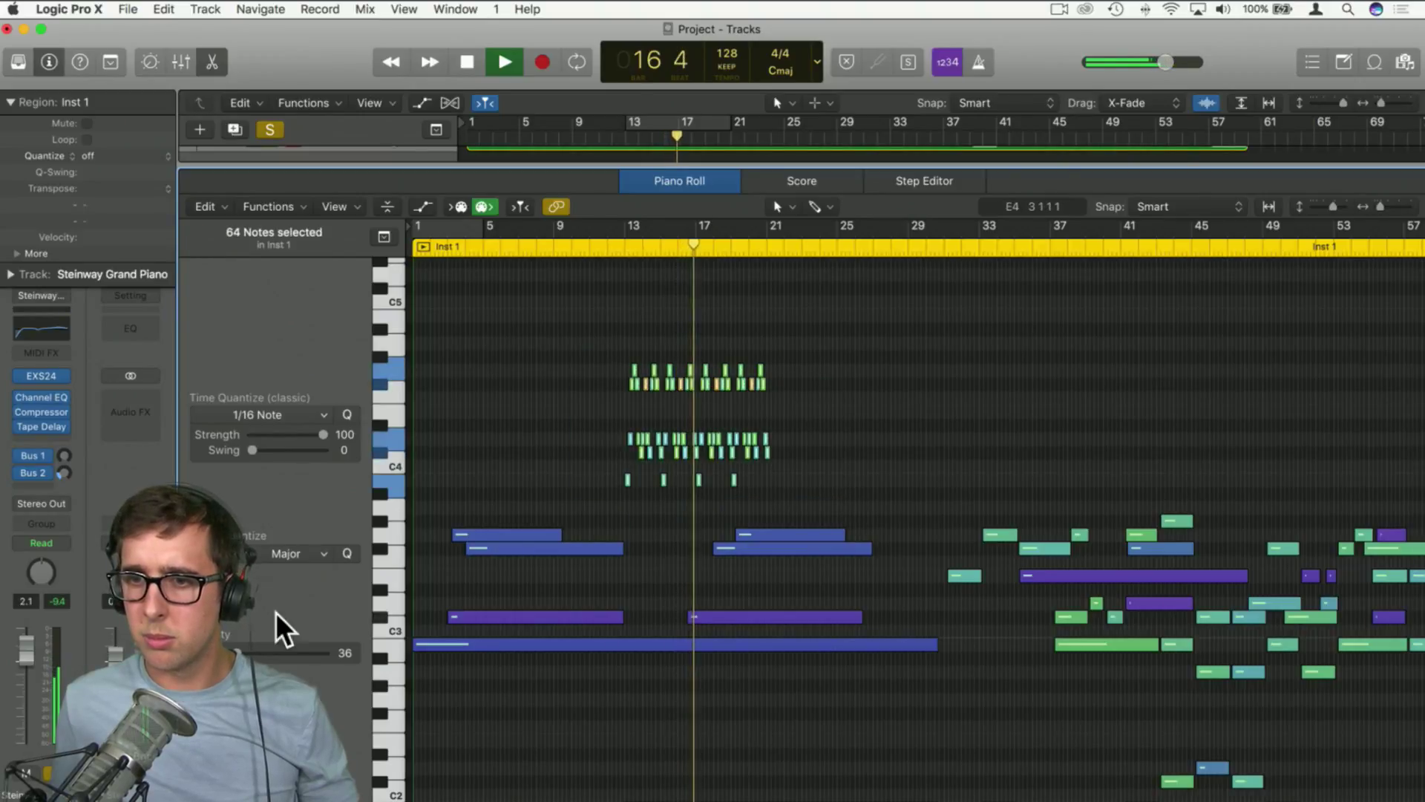
{"action": "left_click_drag", "start_coordinate": [235, 653], "coordinate": [202, 653]}
{"action": "key", "text": "space"}
{"action": "key", "text": "space"}
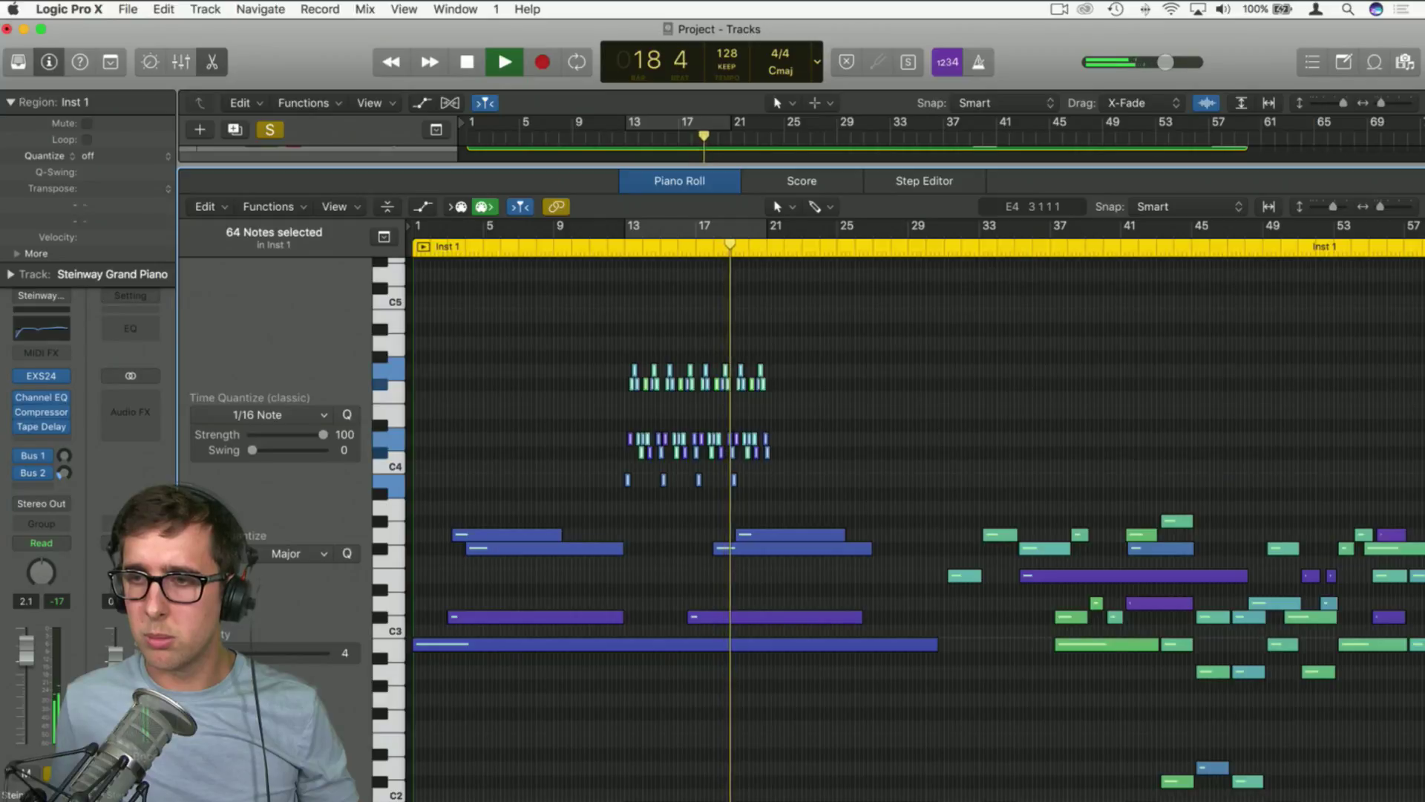
{"action": "left_click", "coordinate": [210, 63]}
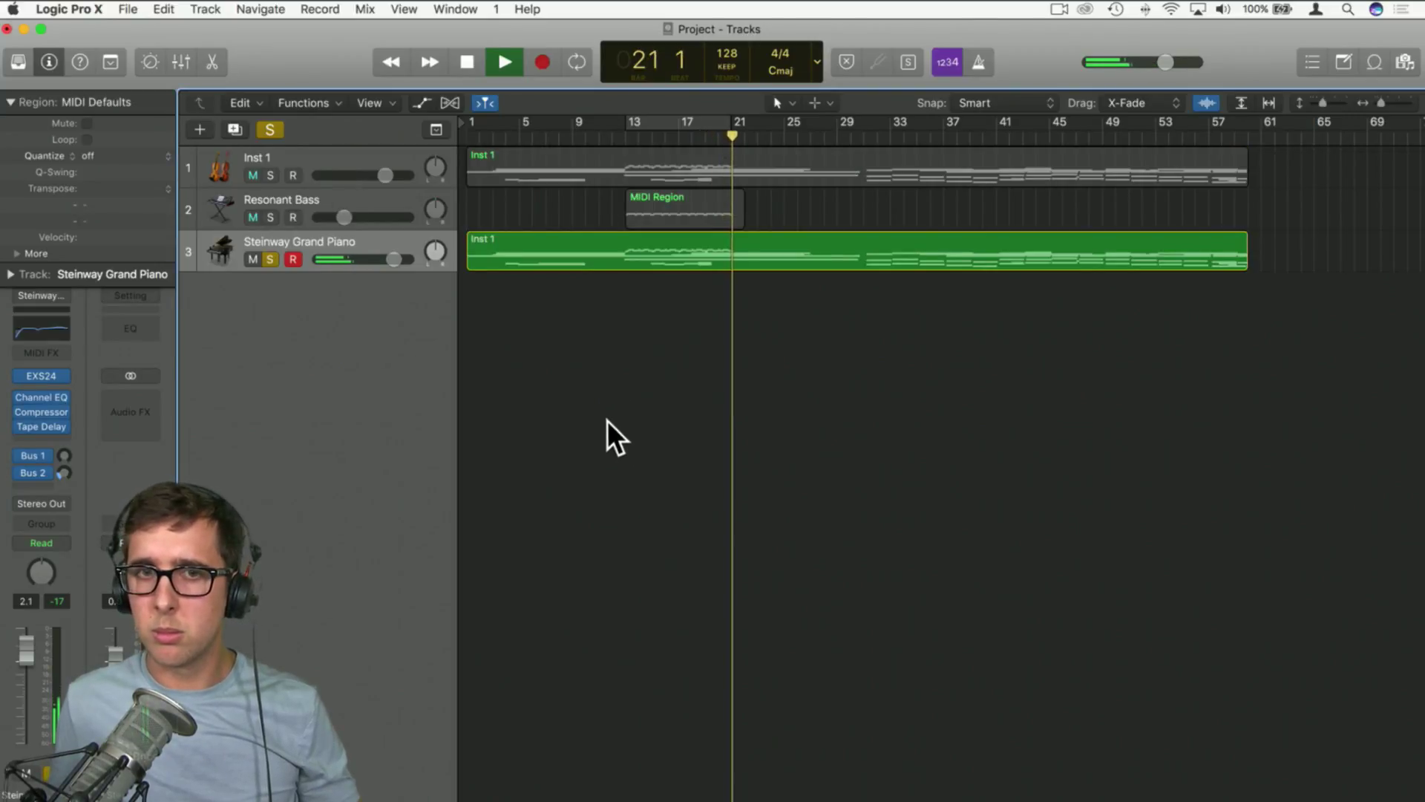
Unsolo the Steinway Grand Piano track, mute the Resonant Bass track, and play the arrangement from bar 1
{"action": "key", "text": "space"}
{"action": "left_click", "coordinate": [269, 259]}
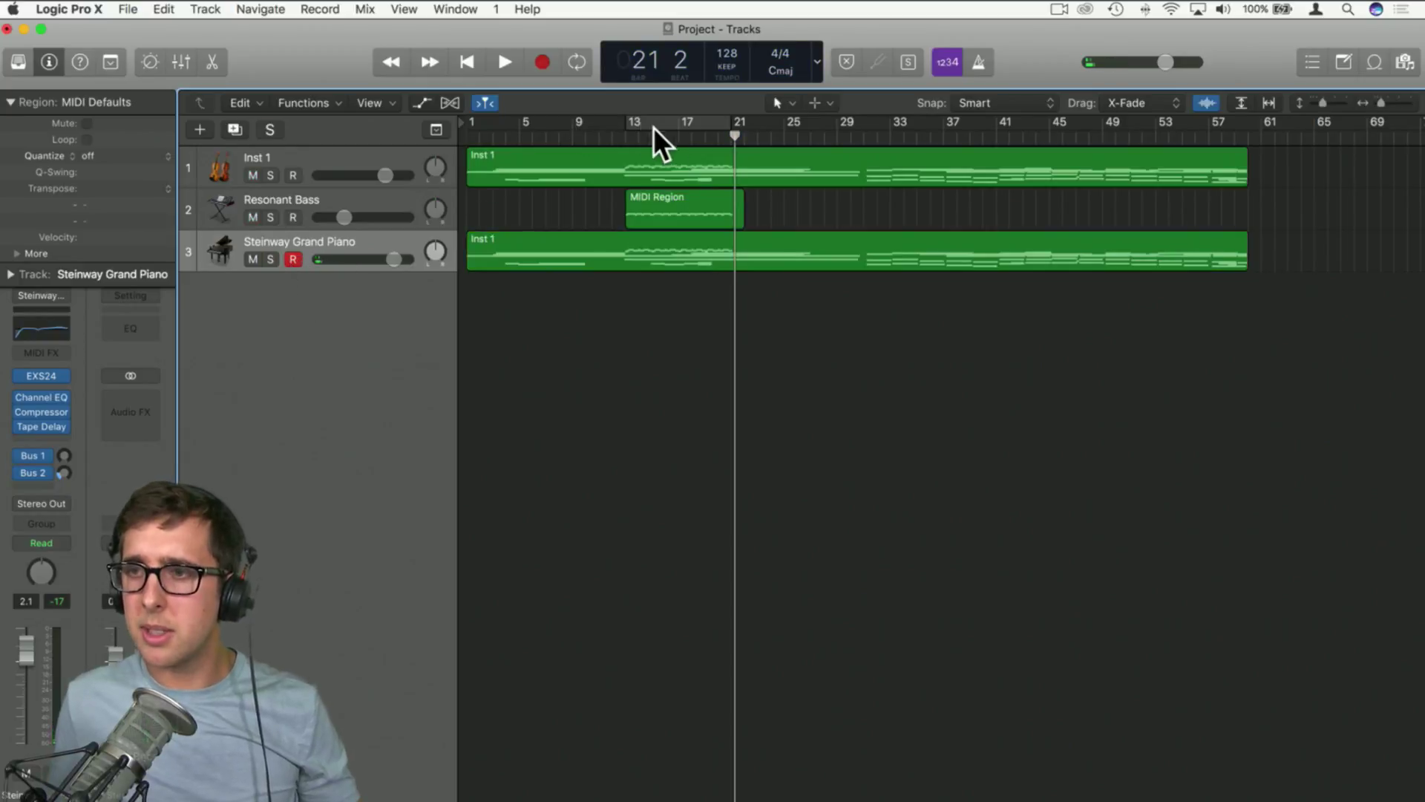
{"action": "key", "text": "Return"}
{"action": "left_click", "coordinate": [315, 195]}
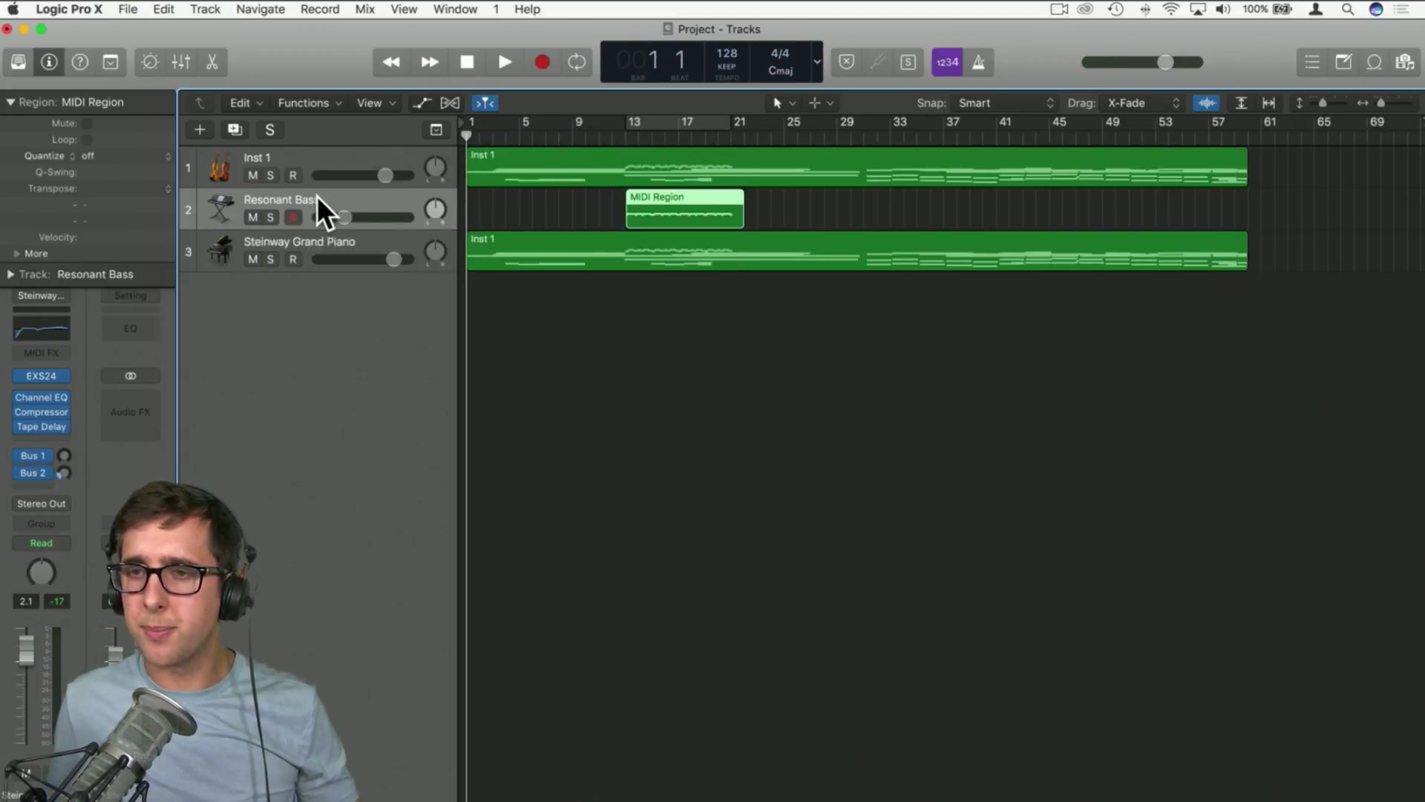
{"action": "left_click", "coordinate": [252, 217]}
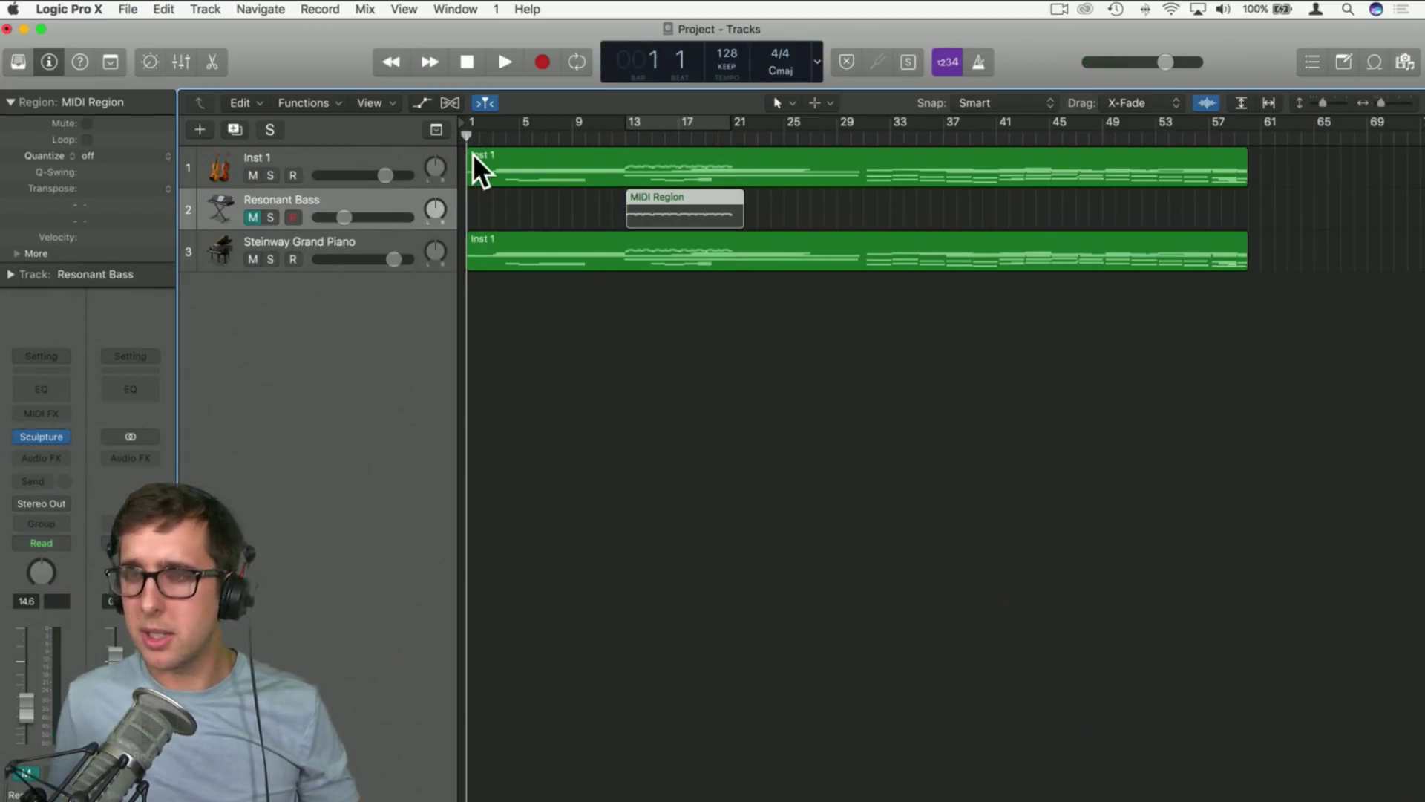
{"action": "key", "text": "space"}
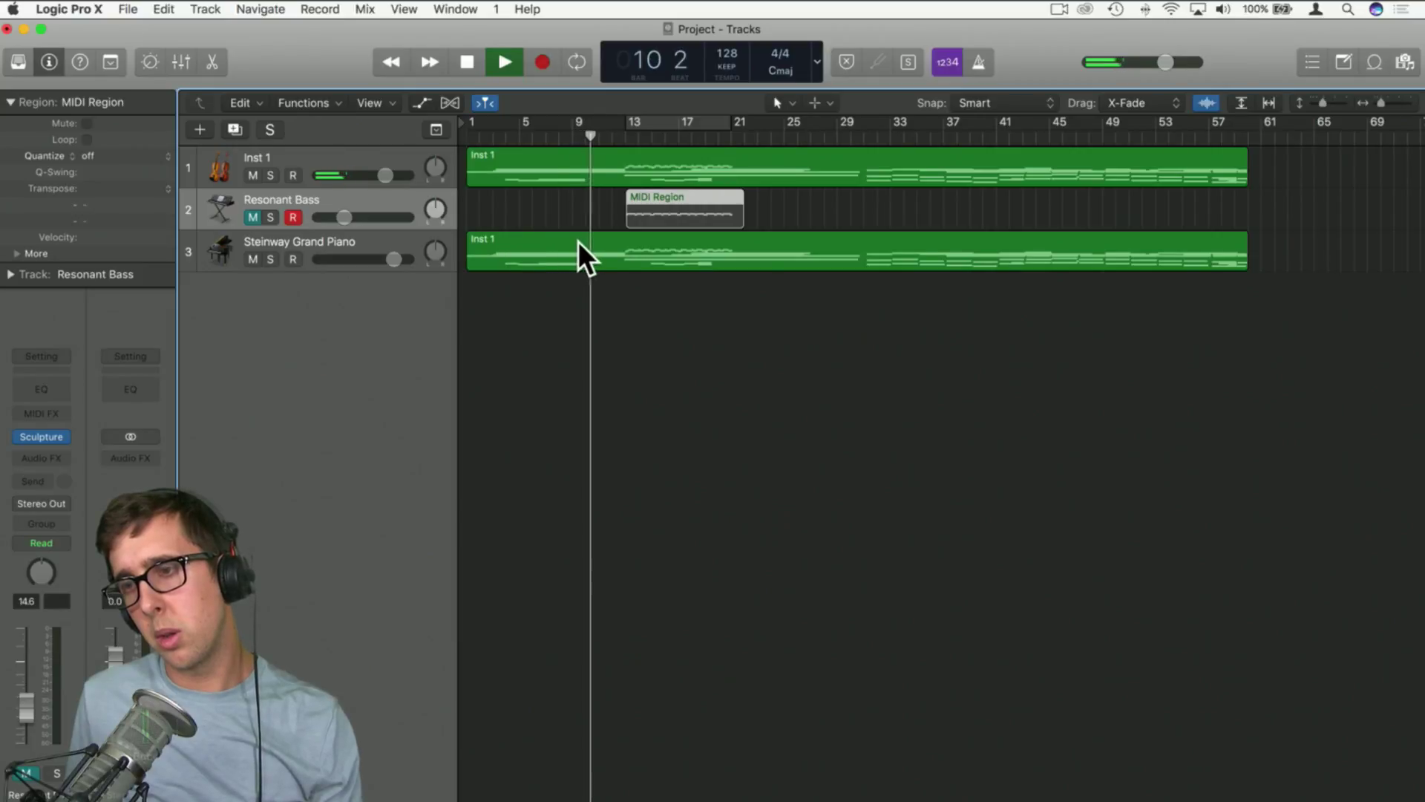
Stop playback around the middle of bar 11 and delete the Inst 1 region from the Steinway Grand Piano track
{"action": "key", "text": "space"}
{"action": "left_click", "coordinate": [617, 239]}
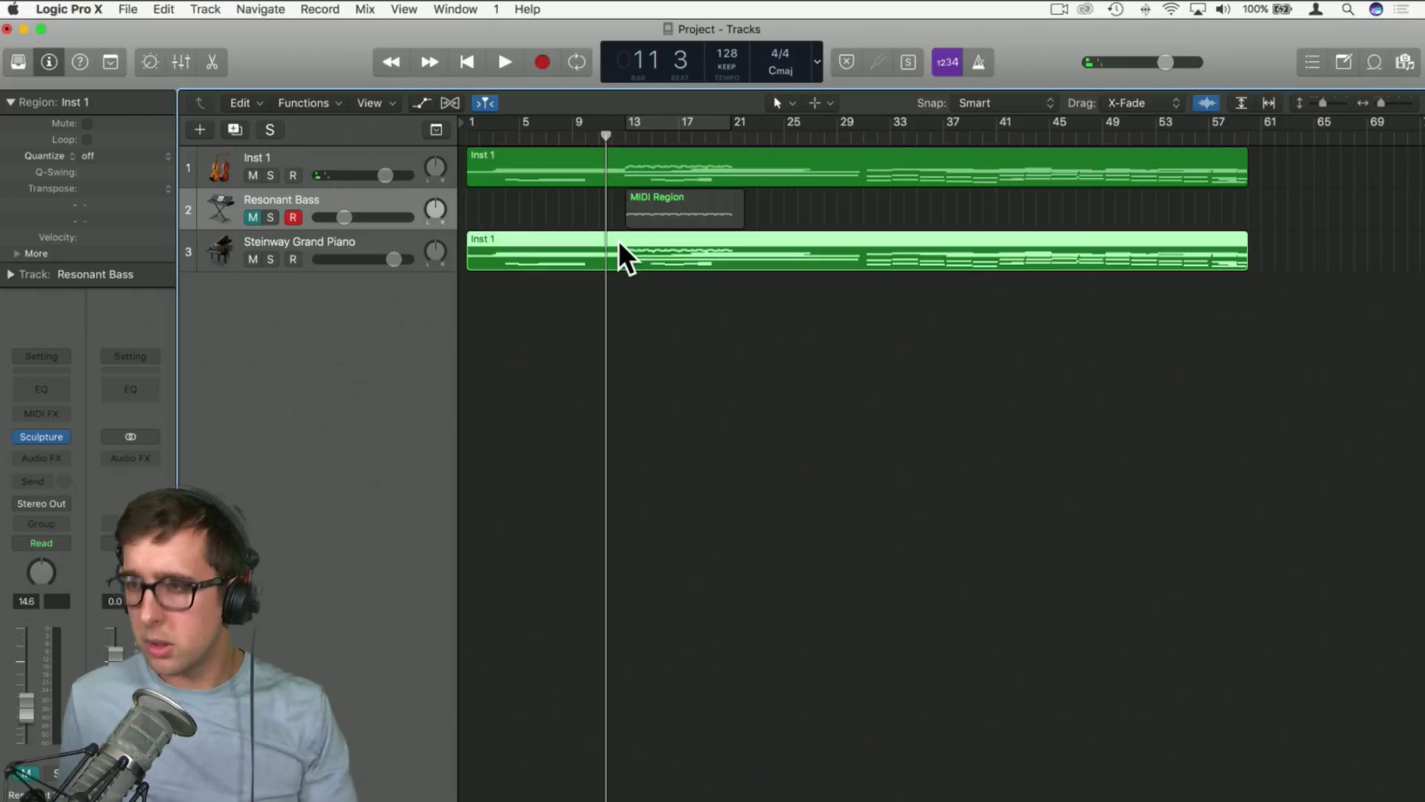
{"action": "key", "text": "Delete"}
Open the Inst 1 track's region in the Piano Roll and select the short arpeggio notes in bars 13 to 21
{"action": "double_click", "coordinate": [587, 152]}
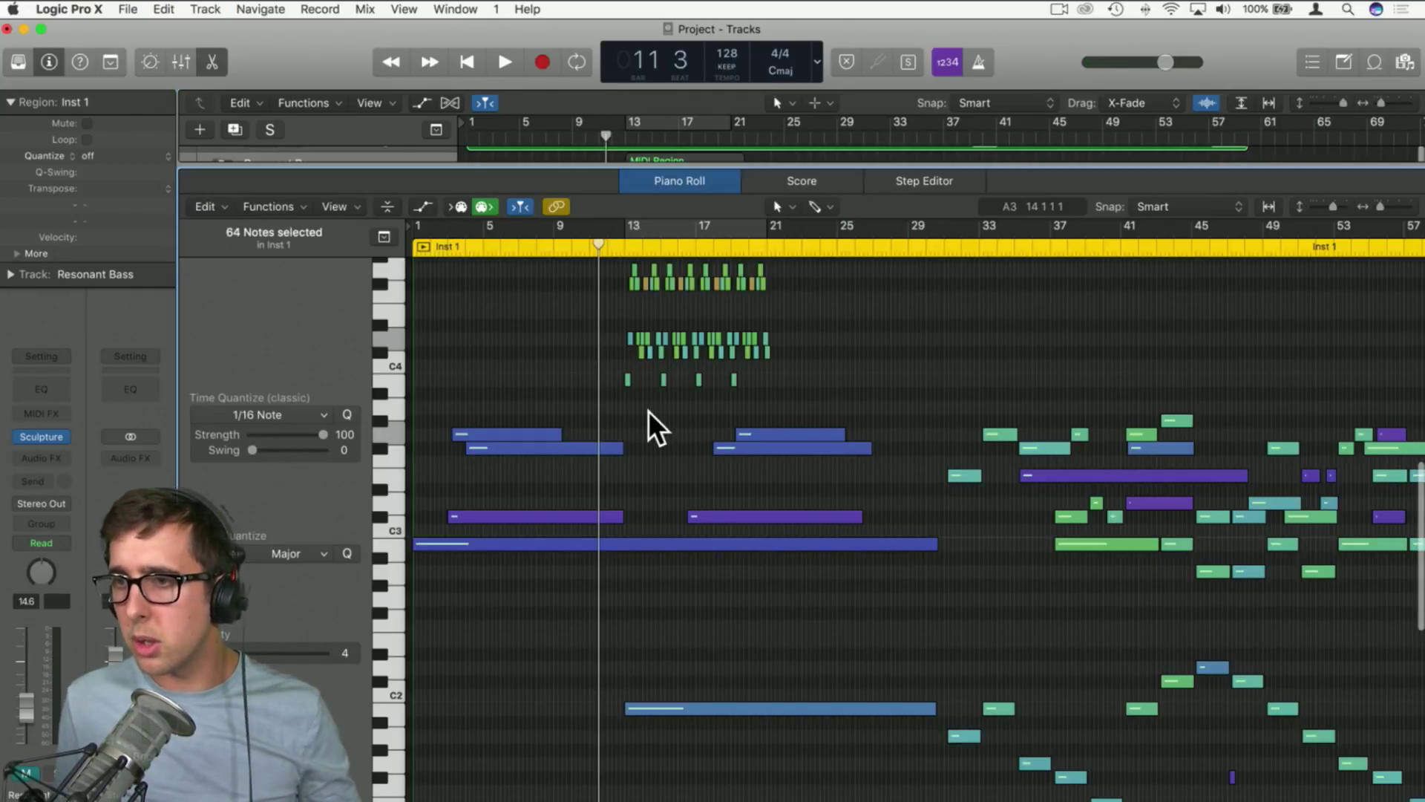
{"action": "scroll", "coordinate": [653, 424], "scroll_direction": "up", "scroll_amount": 2}
{"action": "left_click_drag", "start_coordinate": [772, 445], "coordinate": [607, 309]}
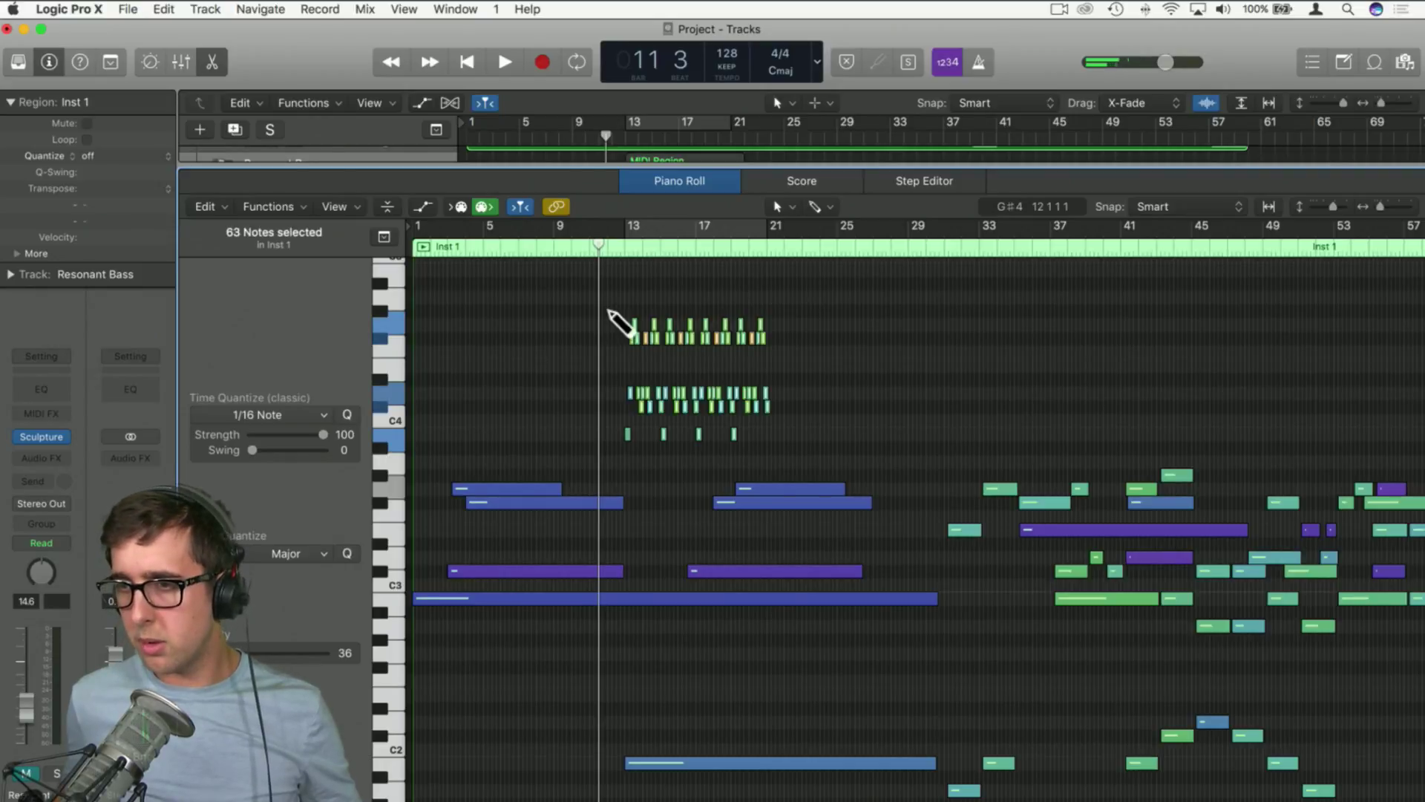
{"action": "key", "text": "super+Right"}
{"action": "key", "text": "super+Right"}
{"action": "key", "text": "super+Right"}
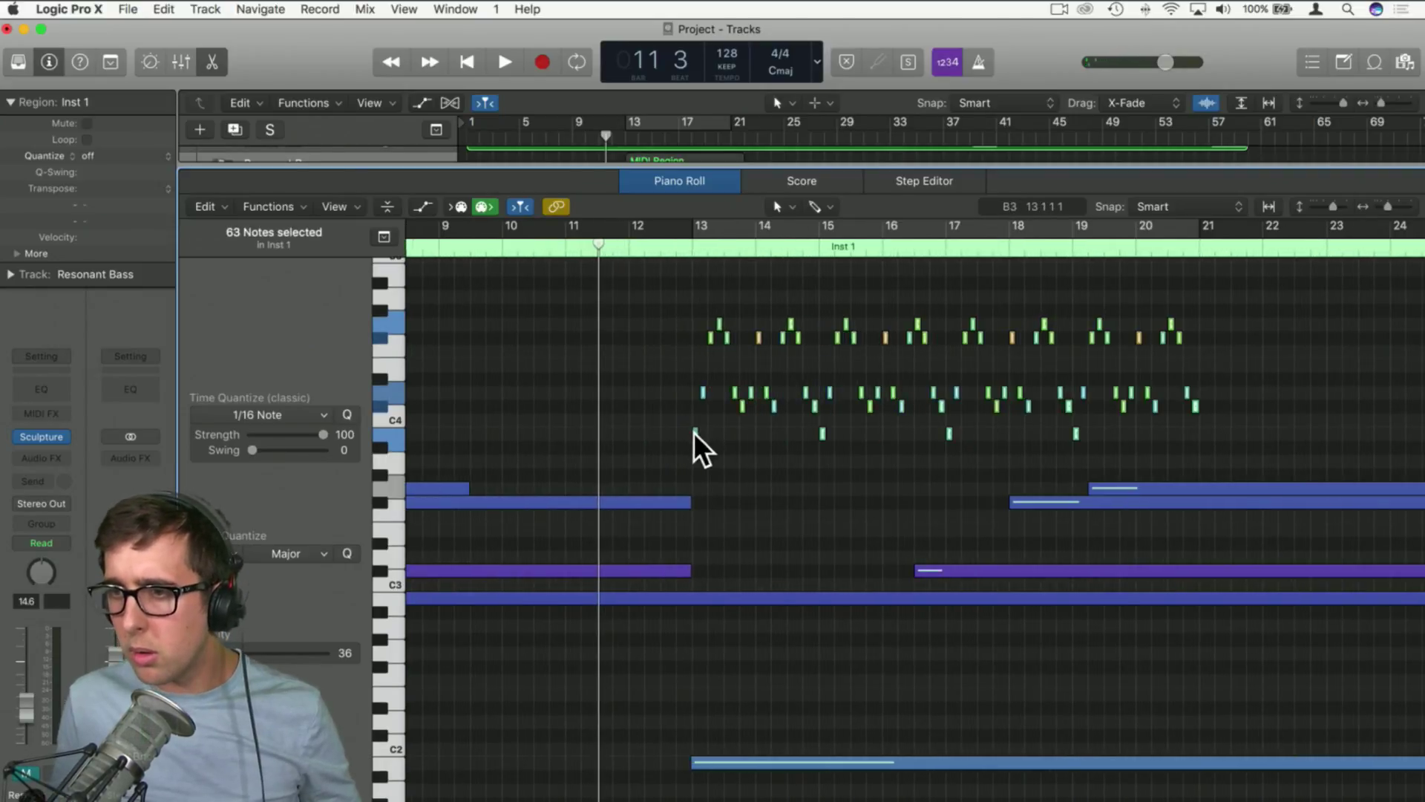
Move all 64 arpeggio notes earlier so the first one starts at the playhead in bar 11, and close the editor
{"action": "left_click_drag", "start_coordinate": [696, 434], "coordinate": [598, 445]}
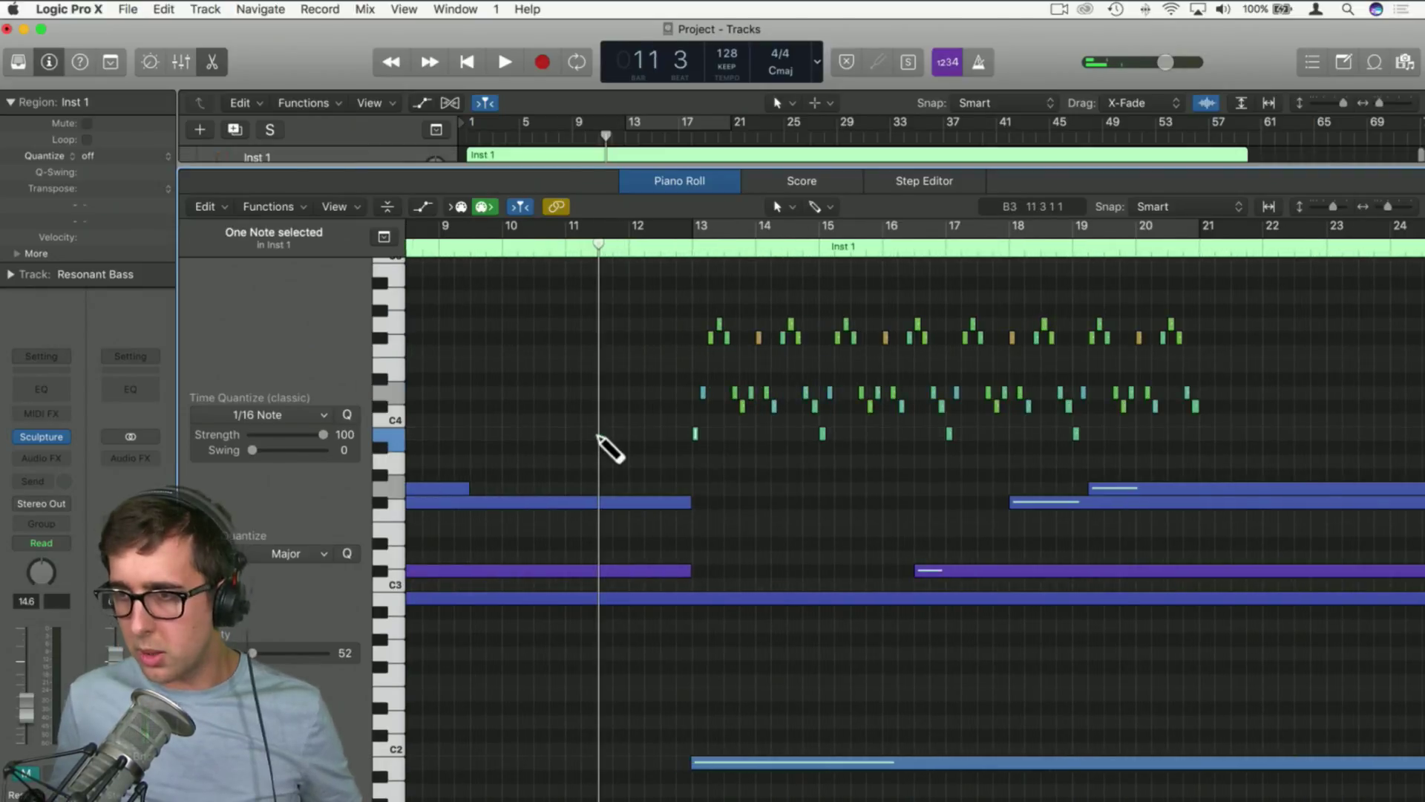
{"action": "left_click_drag", "start_coordinate": [1238, 444], "coordinate": [585, 293]}
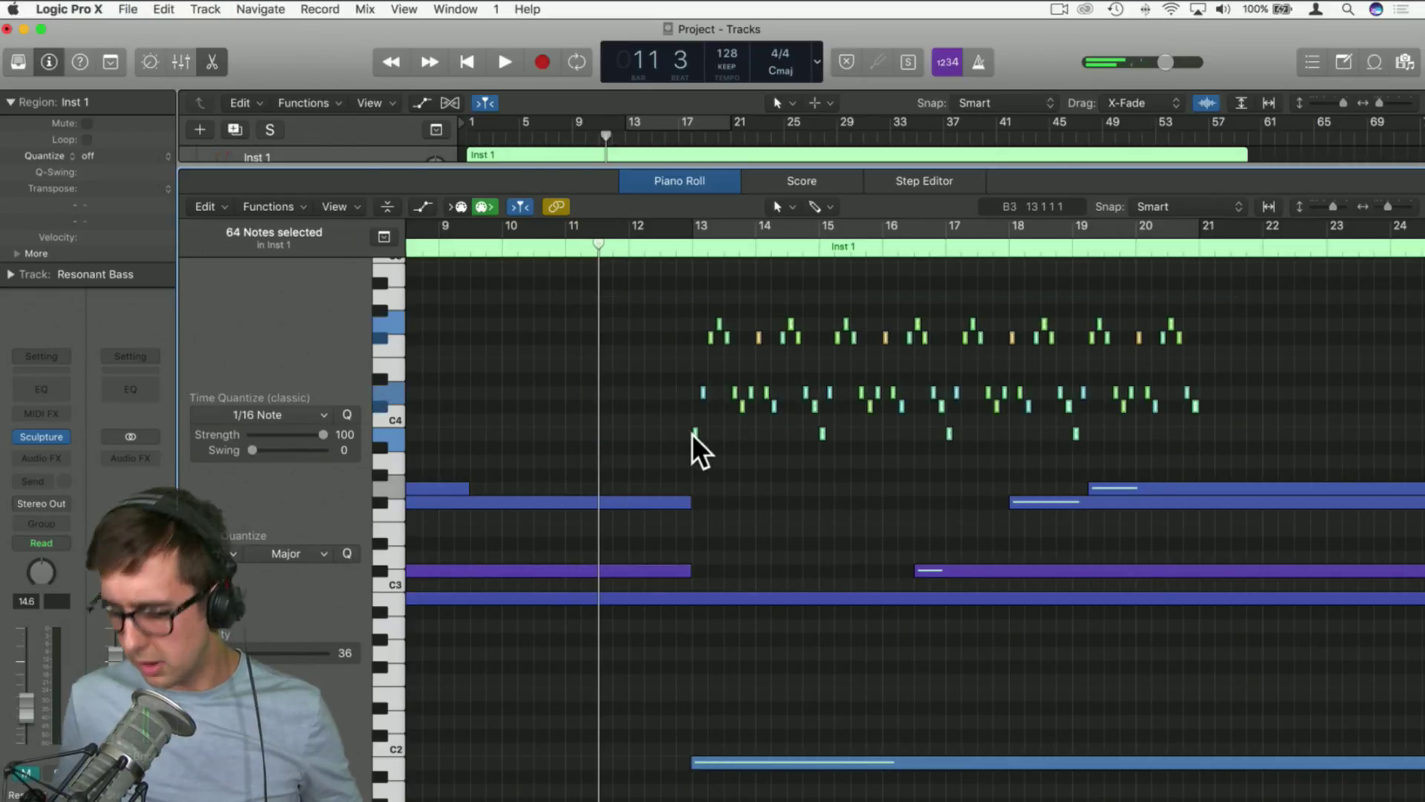
{"action": "key", "text": "super+Right"}
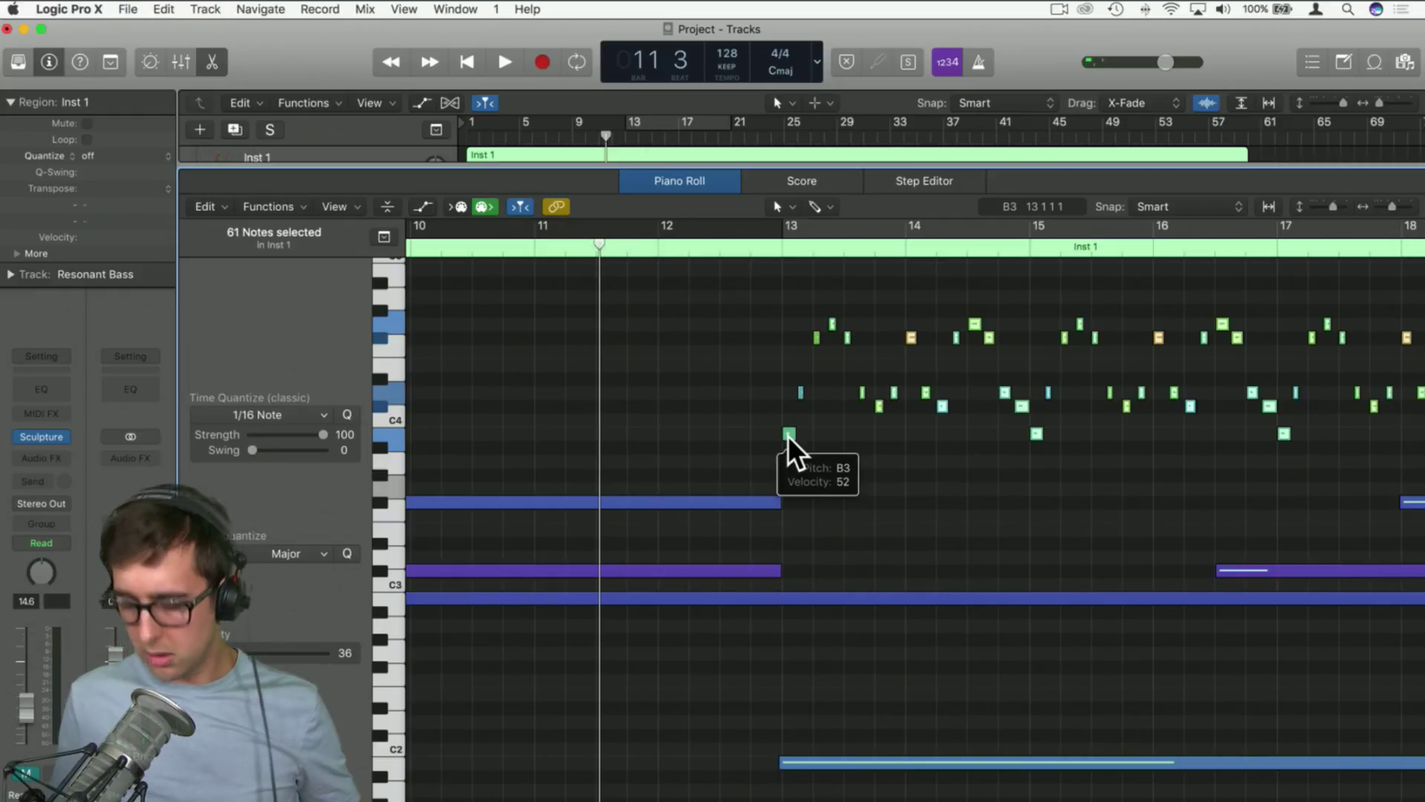
{"action": "key", "text": "super+Left"}
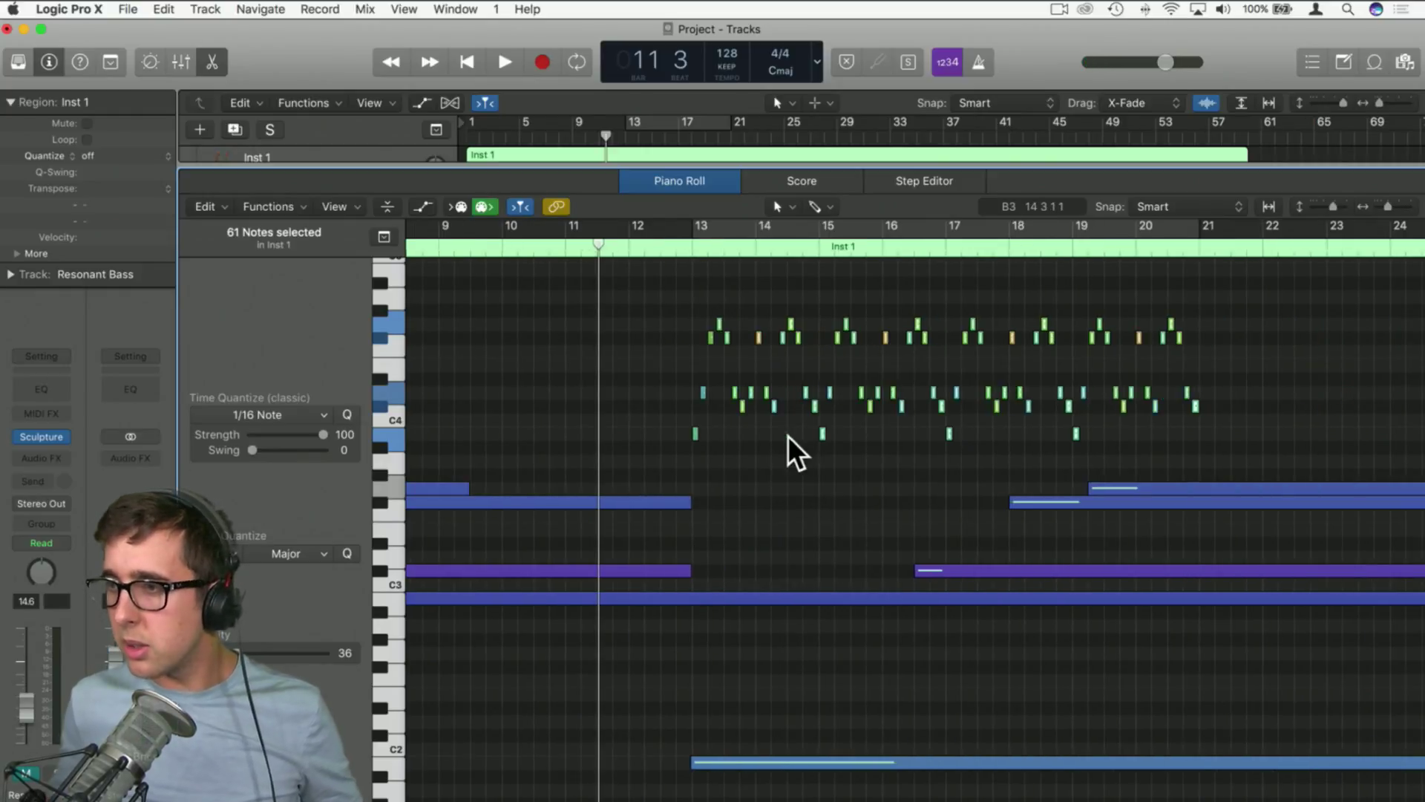
{"action": "left_click_drag", "start_coordinate": [1202, 446], "coordinate": [556, 306]}
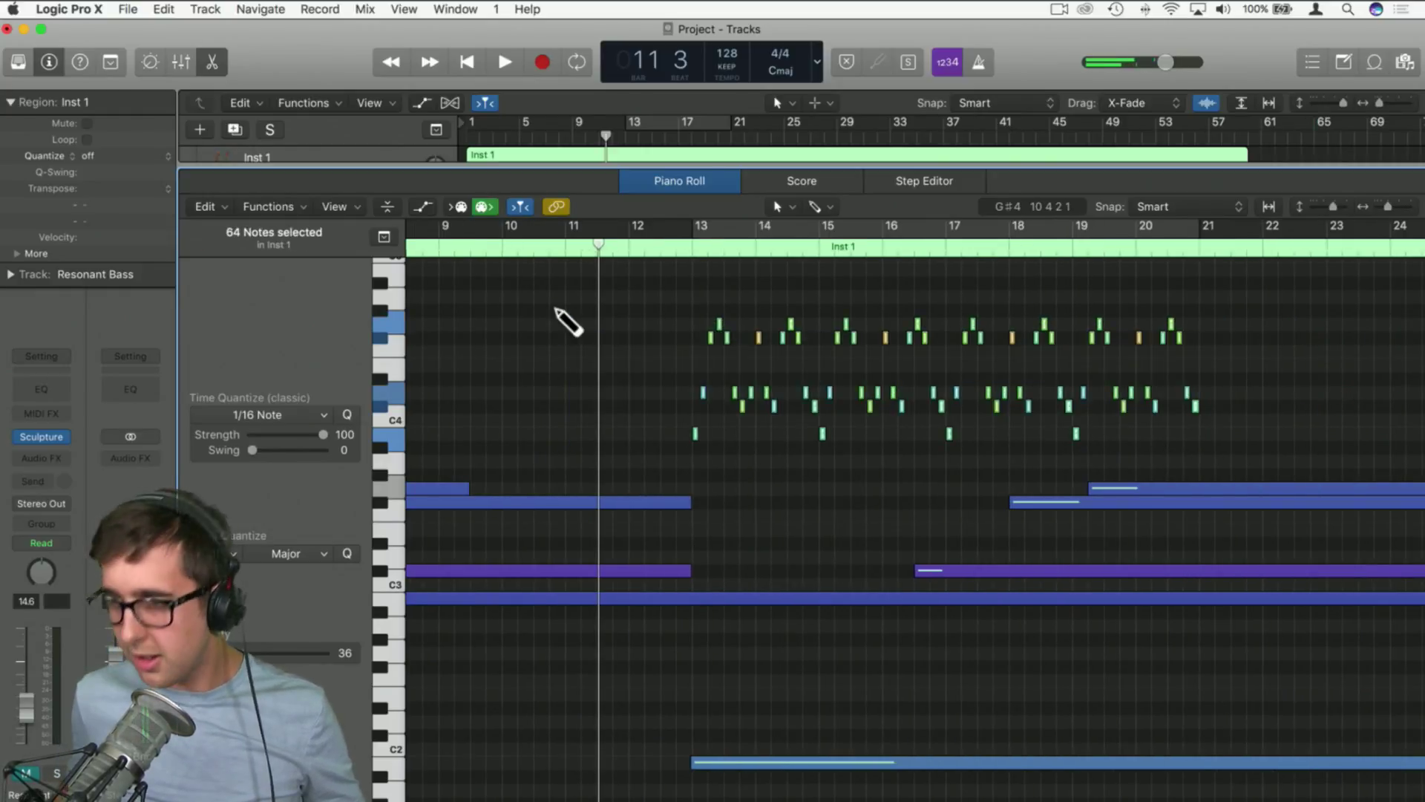
{"action": "key", "text": "super+Right"}
{"action": "left_click_drag", "start_coordinate": [869, 436], "coordinate": [611, 436]}
{"action": "left_click", "coordinate": [569, 415]}
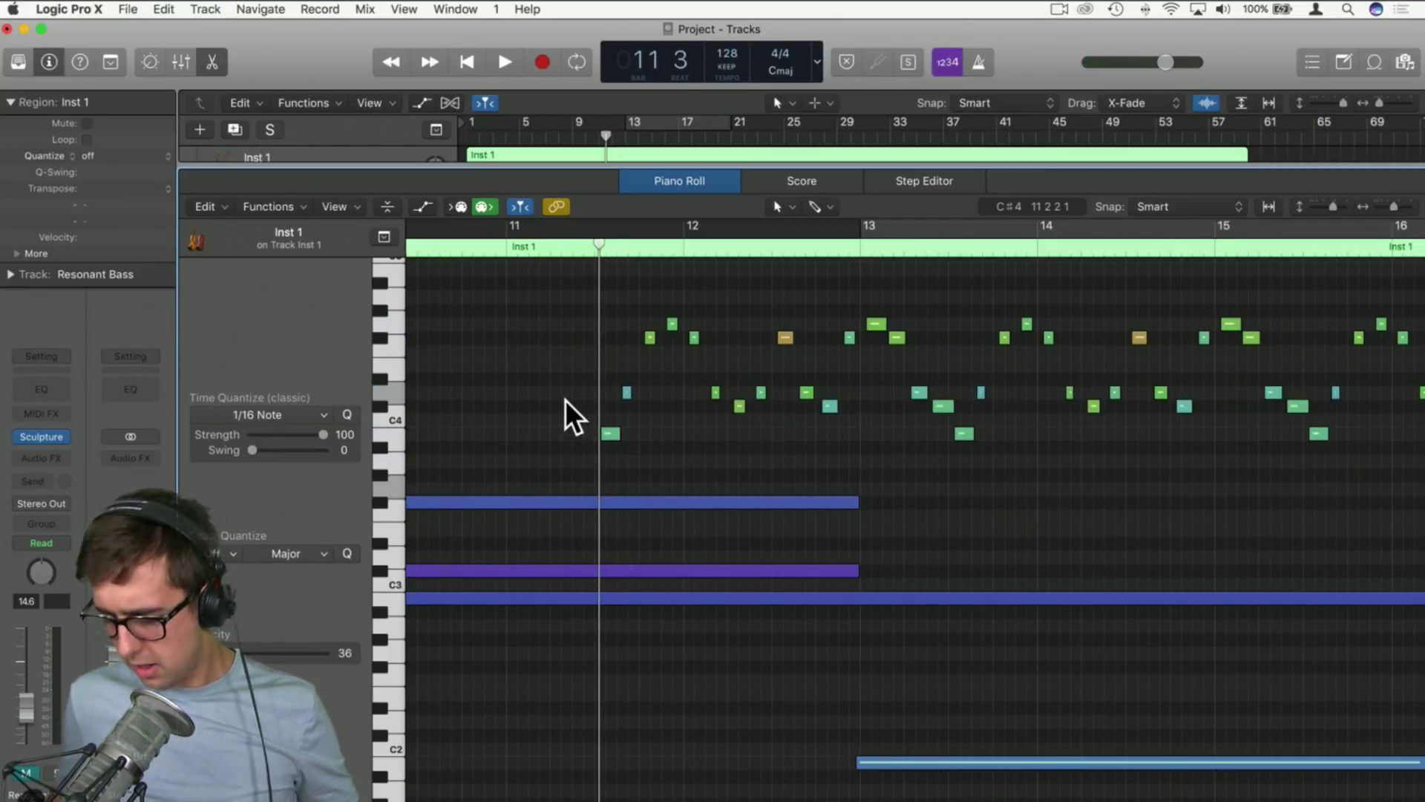
{"action": "key", "text": "super+Left"}
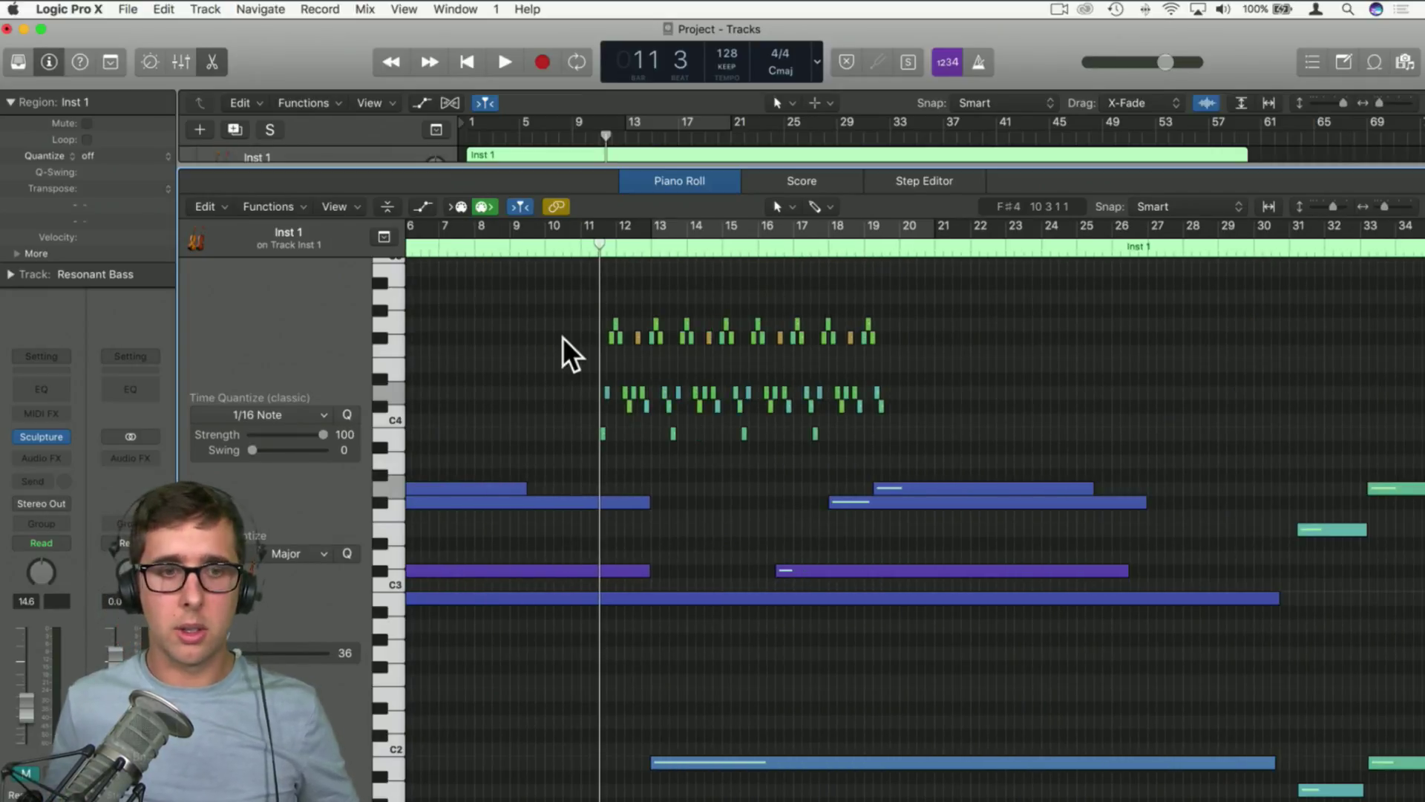
{"action": "left_click", "coordinate": [213, 66]}
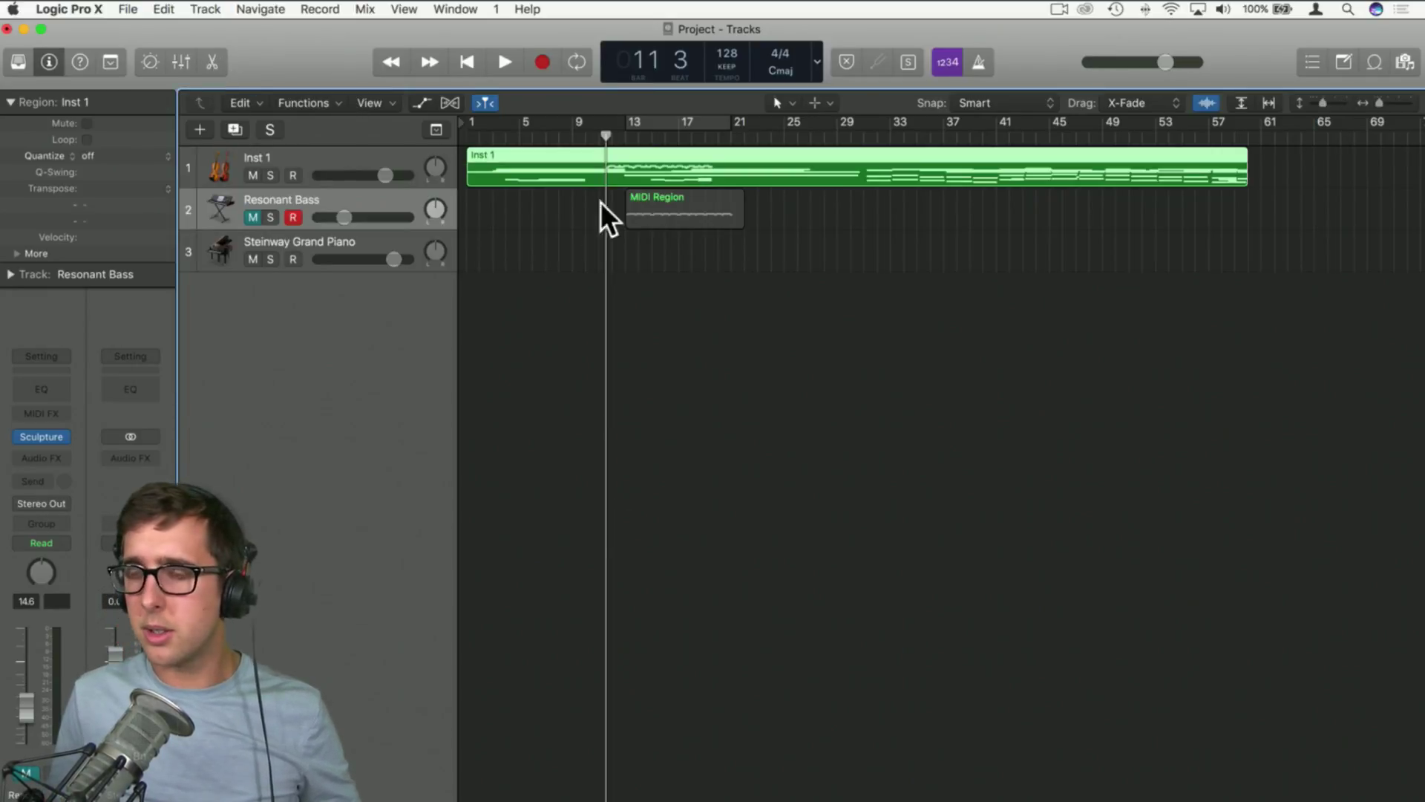
Play briefly, return to bar 1, and copy the Inst 1 region onto the Steinway Grand Piano track
{"action": "key", "text": "space"}
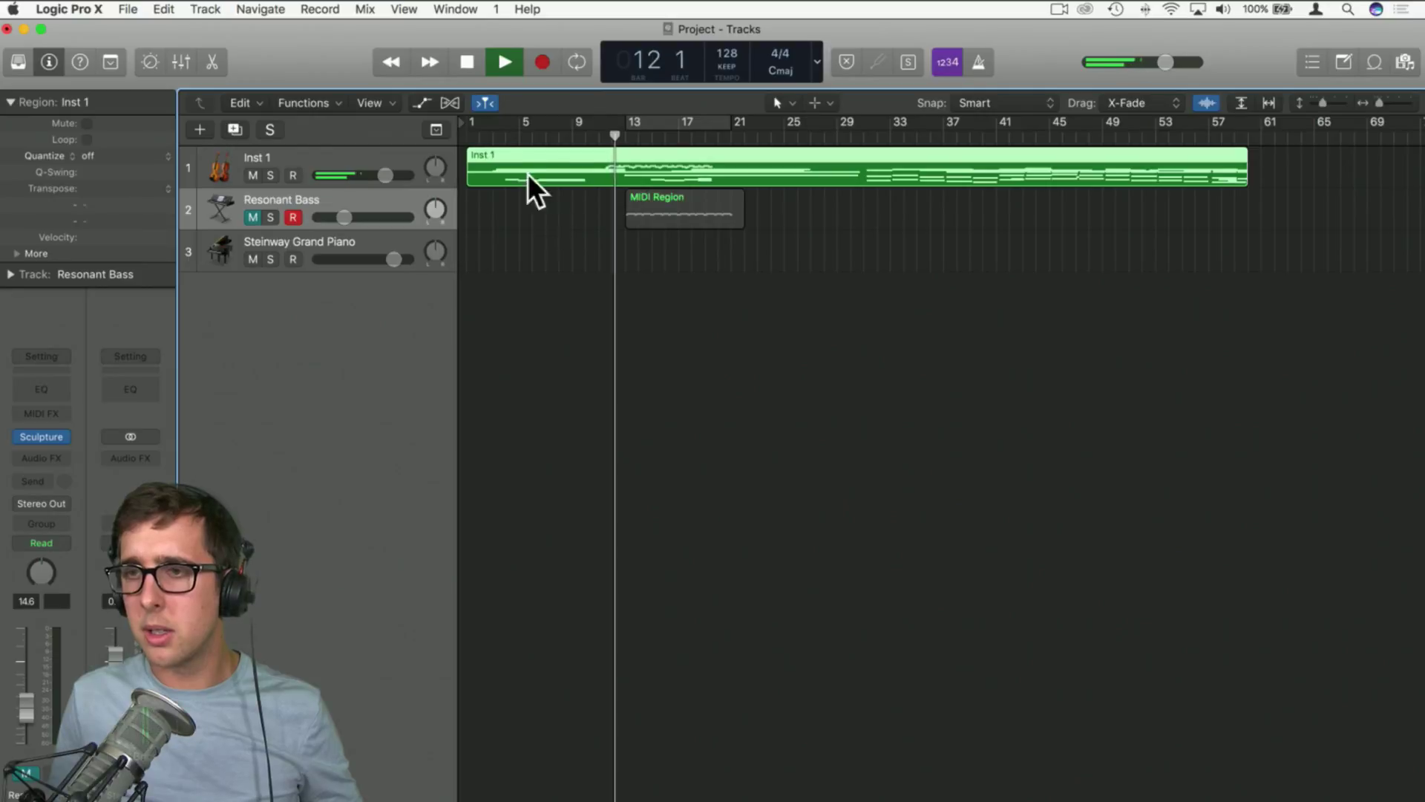
{"action": "key", "text": "space"}
{"action": "key", "text": "Return"}
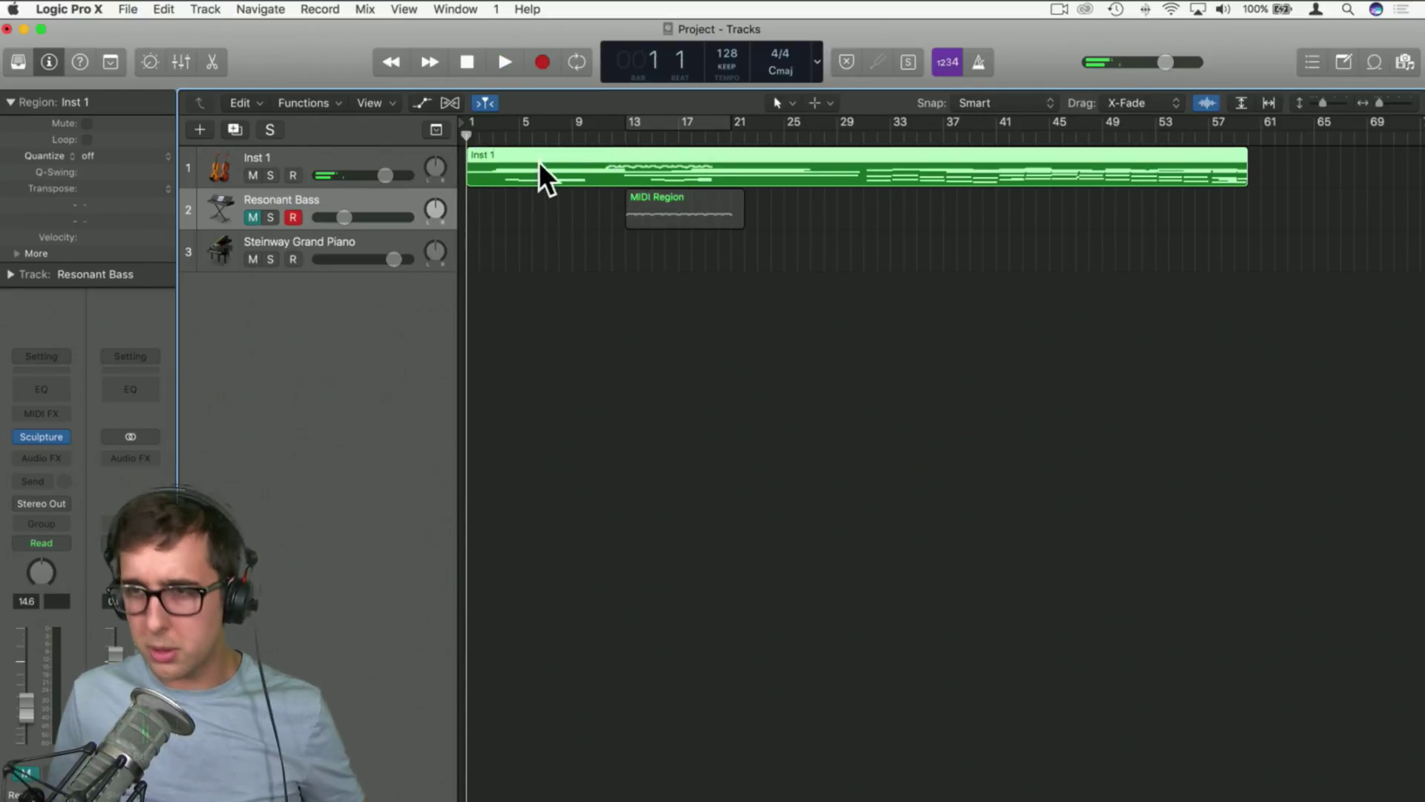
{"action": "left_click_drag", "start_coordinate": [538, 164], "coordinate": [536, 255]}
Lower the velocity of the 64 arpeggio notes in the Steinway Grand Piano region to 1, and close the editor
{"action": "double_click", "coordinate": [586, 251]}
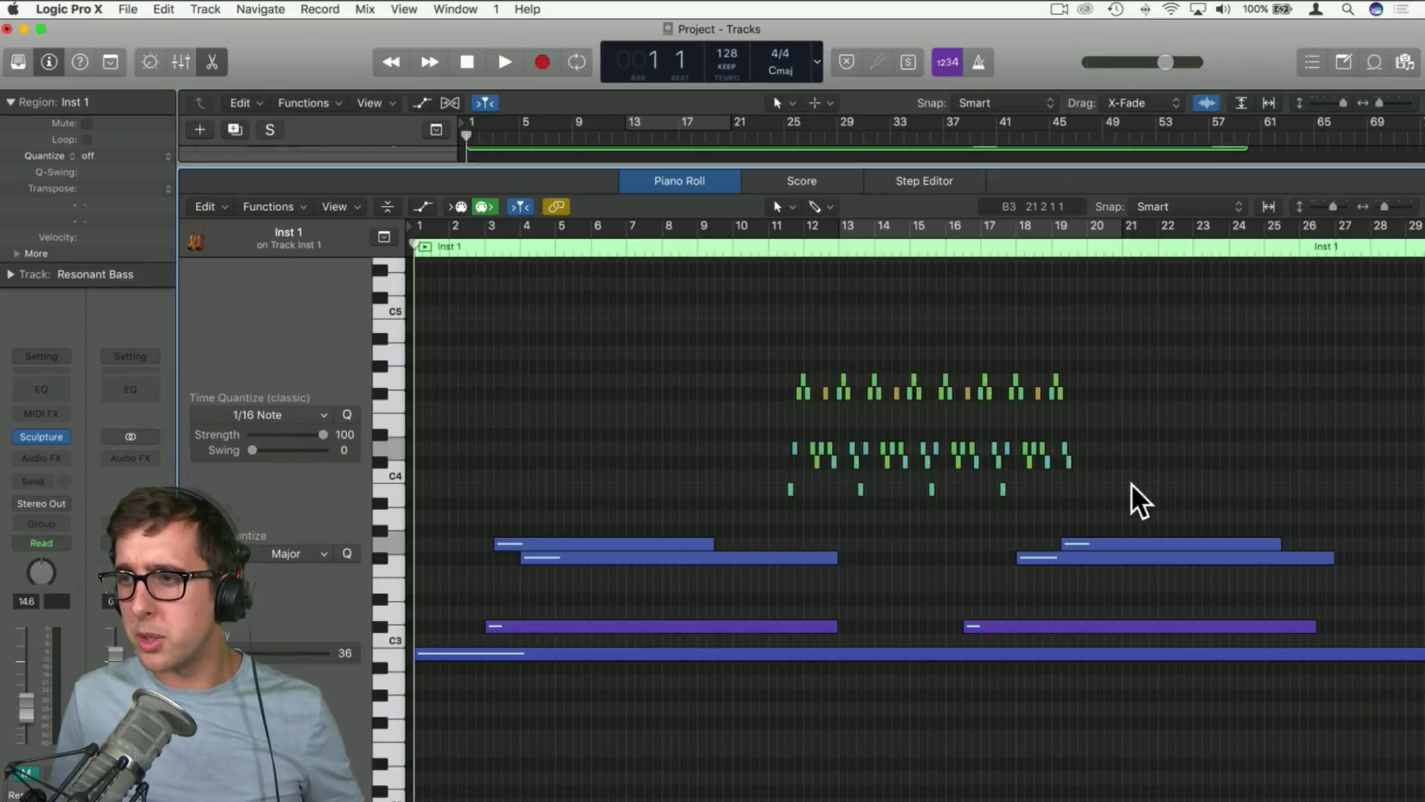
{"action": "left_click_drag", "start_coordinate": [1128, 496], "coordinate": [792, 369]}
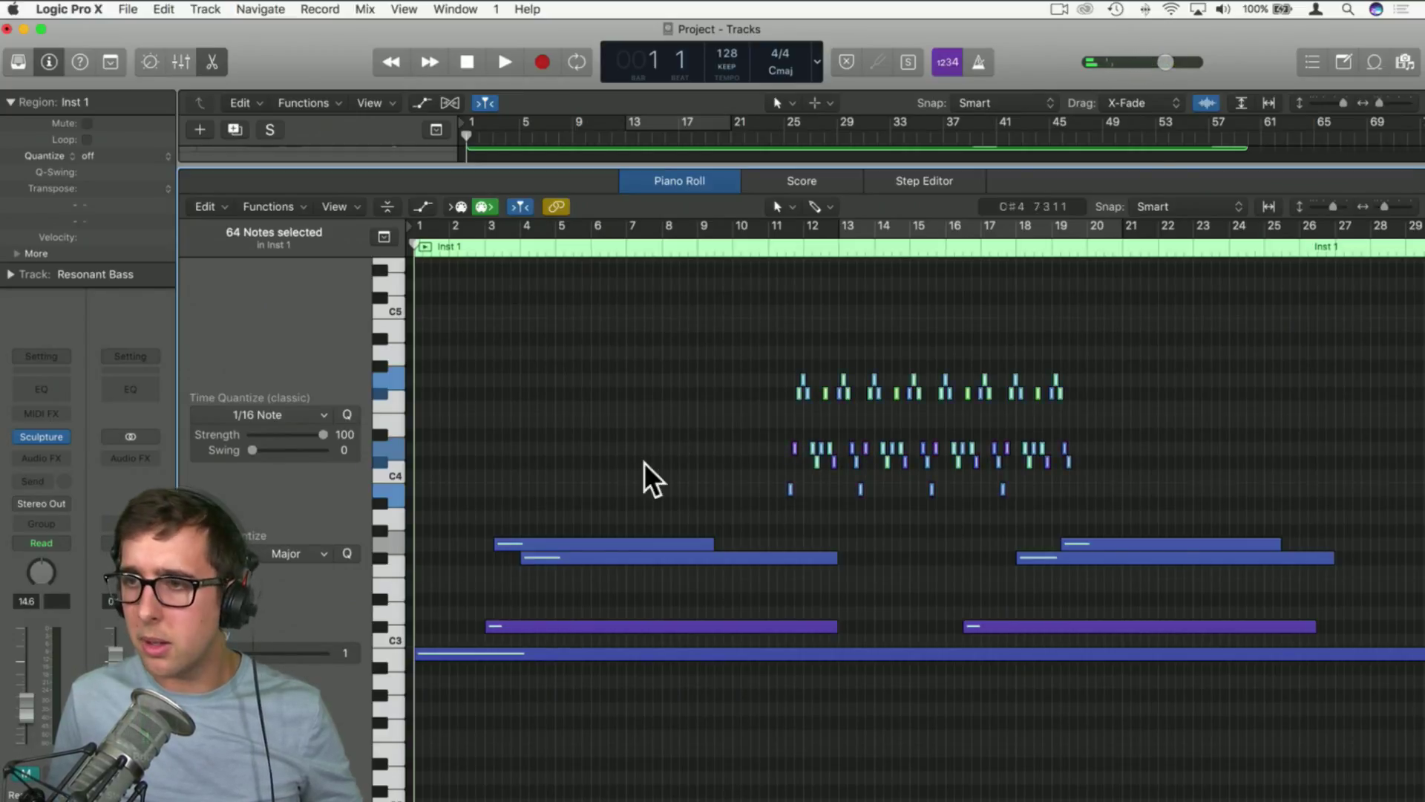
{"action": "left_click", "coordinate": [689, 346]}
{"action": "left_click", "coordinate": [213, 63]}
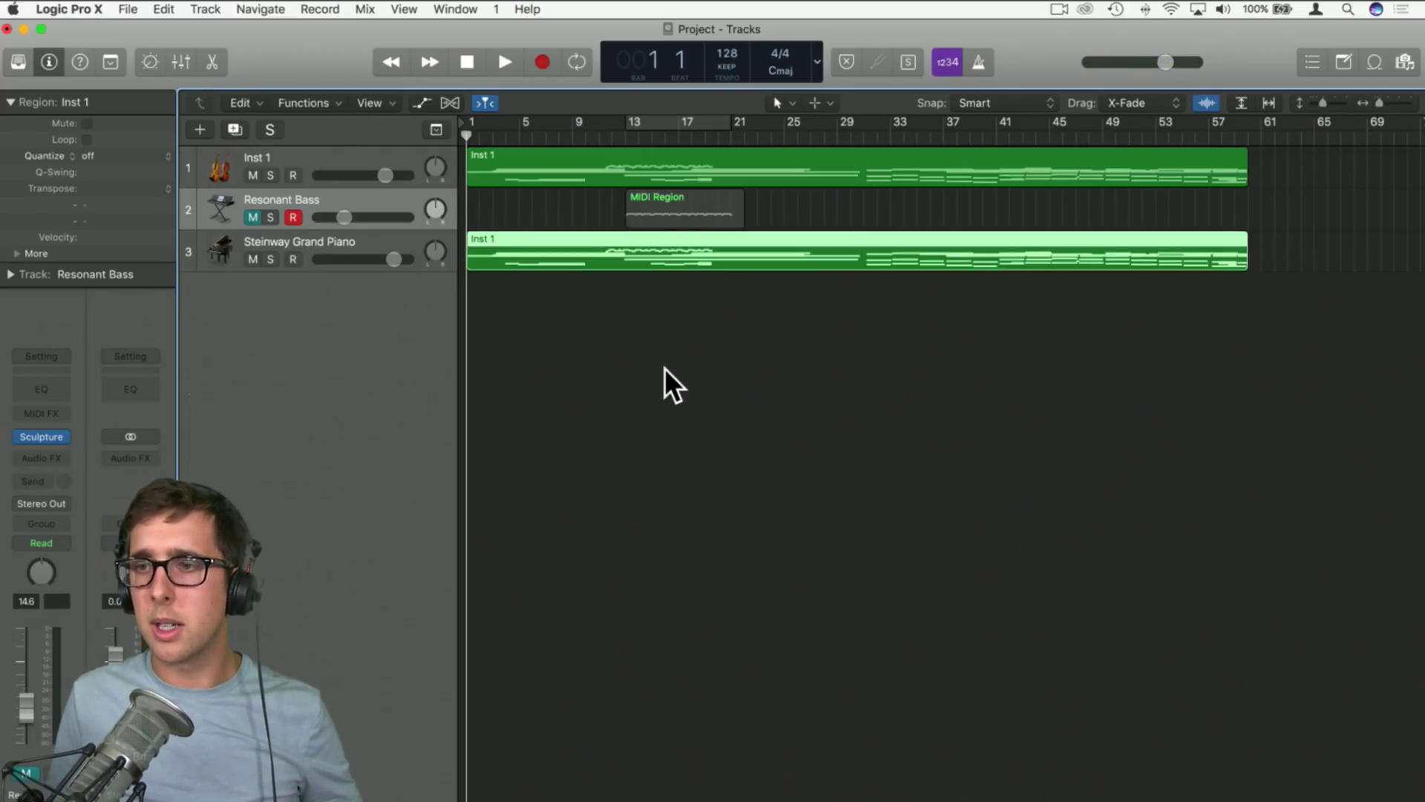
Play the arrangement from the start and briefly mute the Inst 1 track during the arpeggio to compare the layers
{"action": "left_click", "coordinate": [665, 369]}
{"action": "key", "text": "space"}
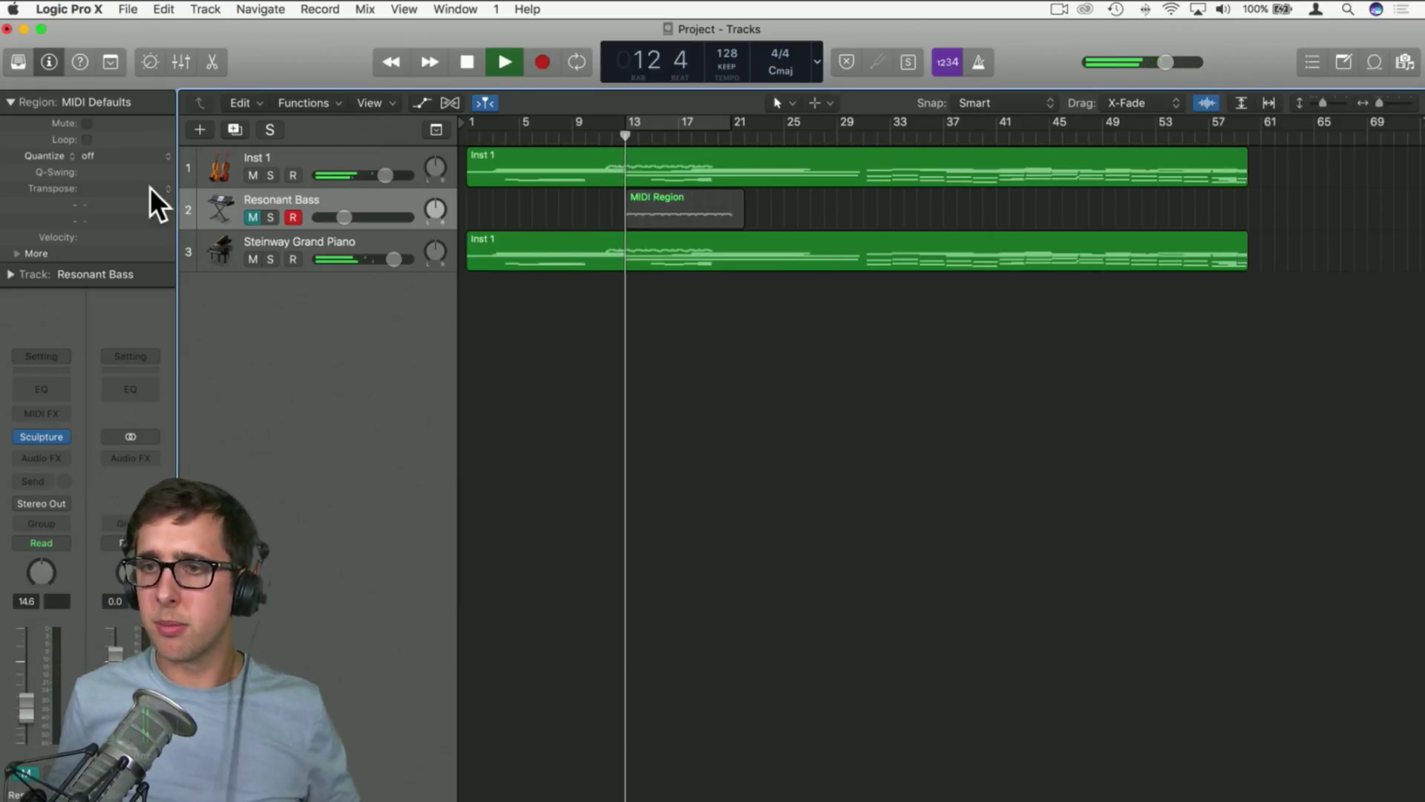
{"action": "left_click", "coordinate": [252, 175]}
{"action": "left_click", "coordinate": [252, 175]}
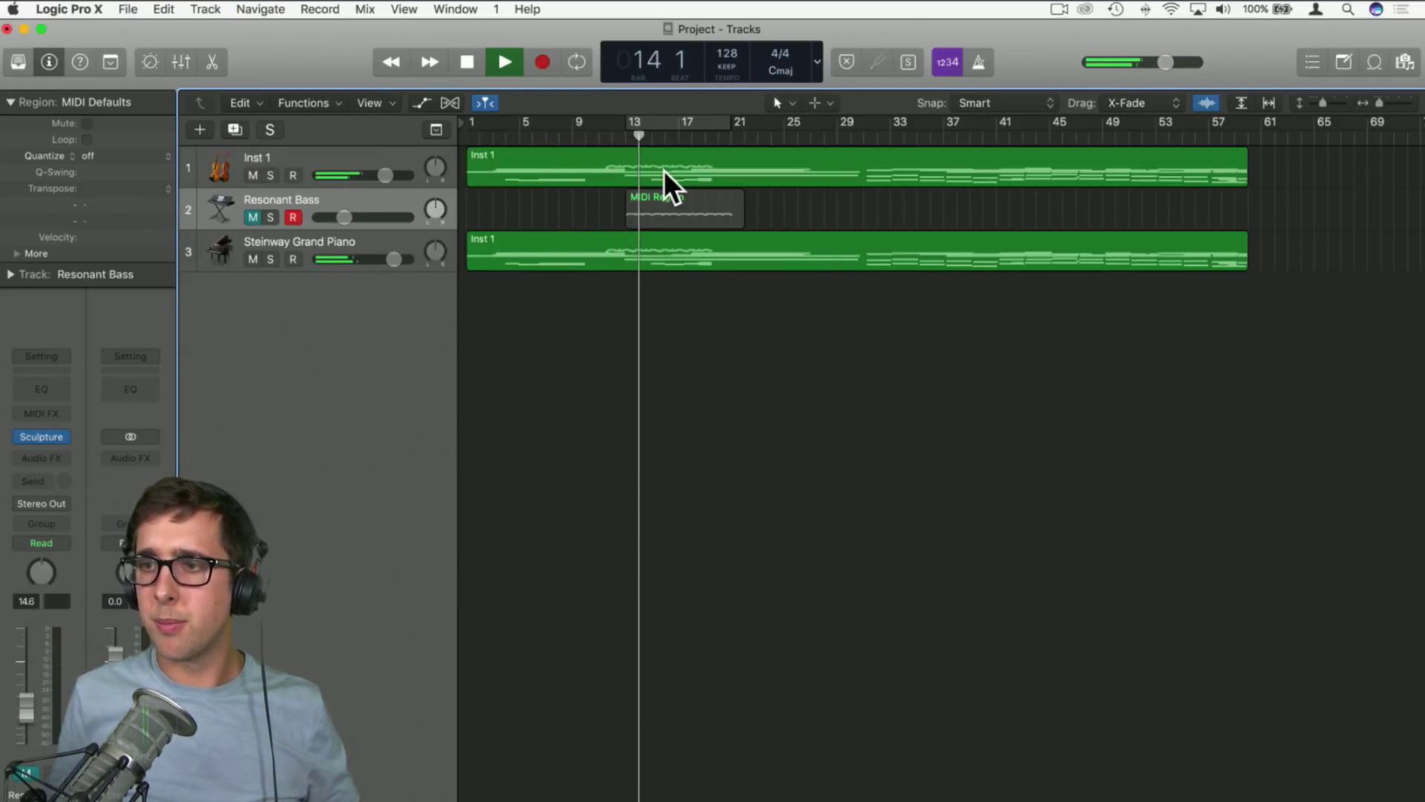
Mute the 64 arpeggio notes in the Inst 1 track's region with the Mute Tool, stopping playback
{"action": "double_click", "coordinate": [664, 172]}
{"action": "left_click_drag", "start_coordinate": [1100, 495], "coordinate": [720, 378]}
{"action": "left_click", "coordinate": [831, 206]}
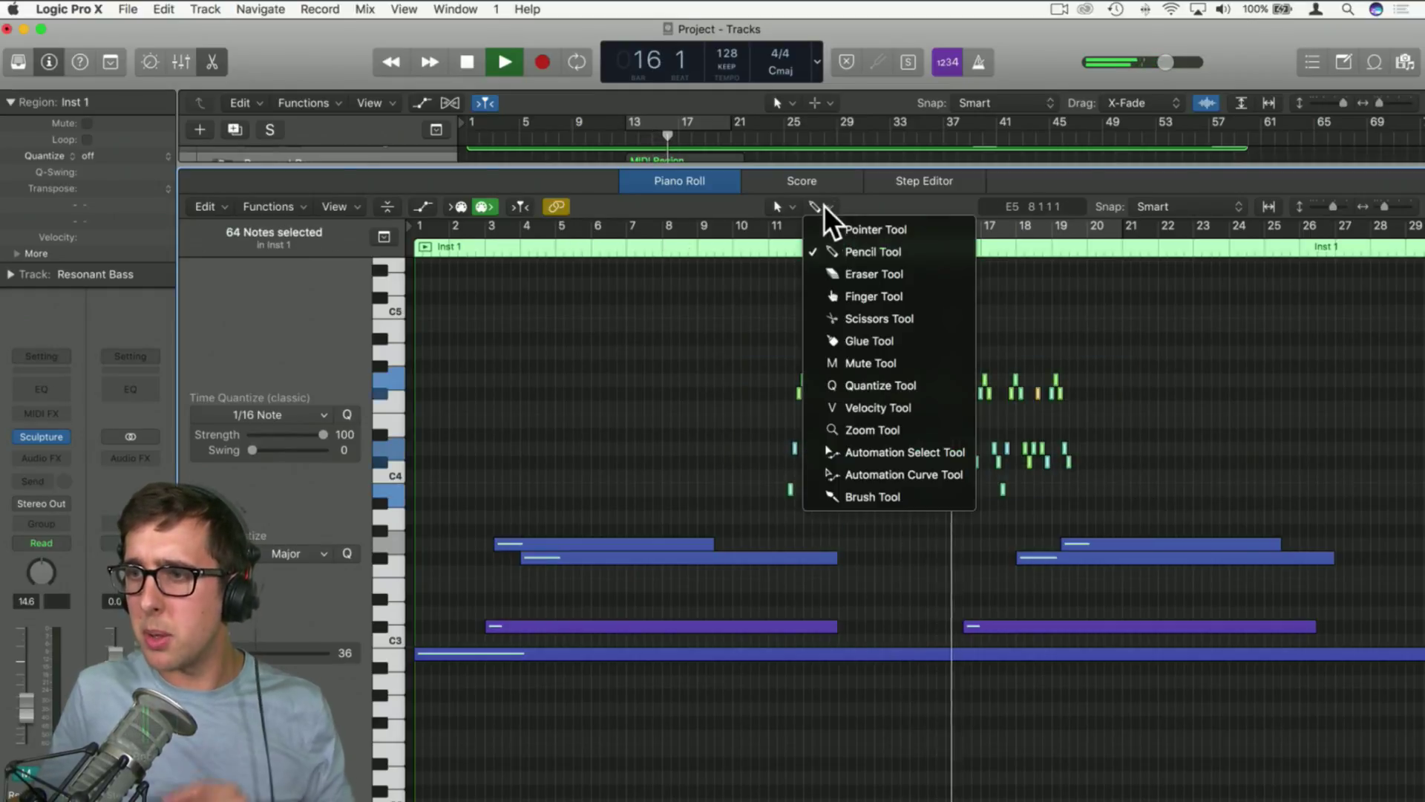
{"action": "left_click", "coordinate": [895, 368]}
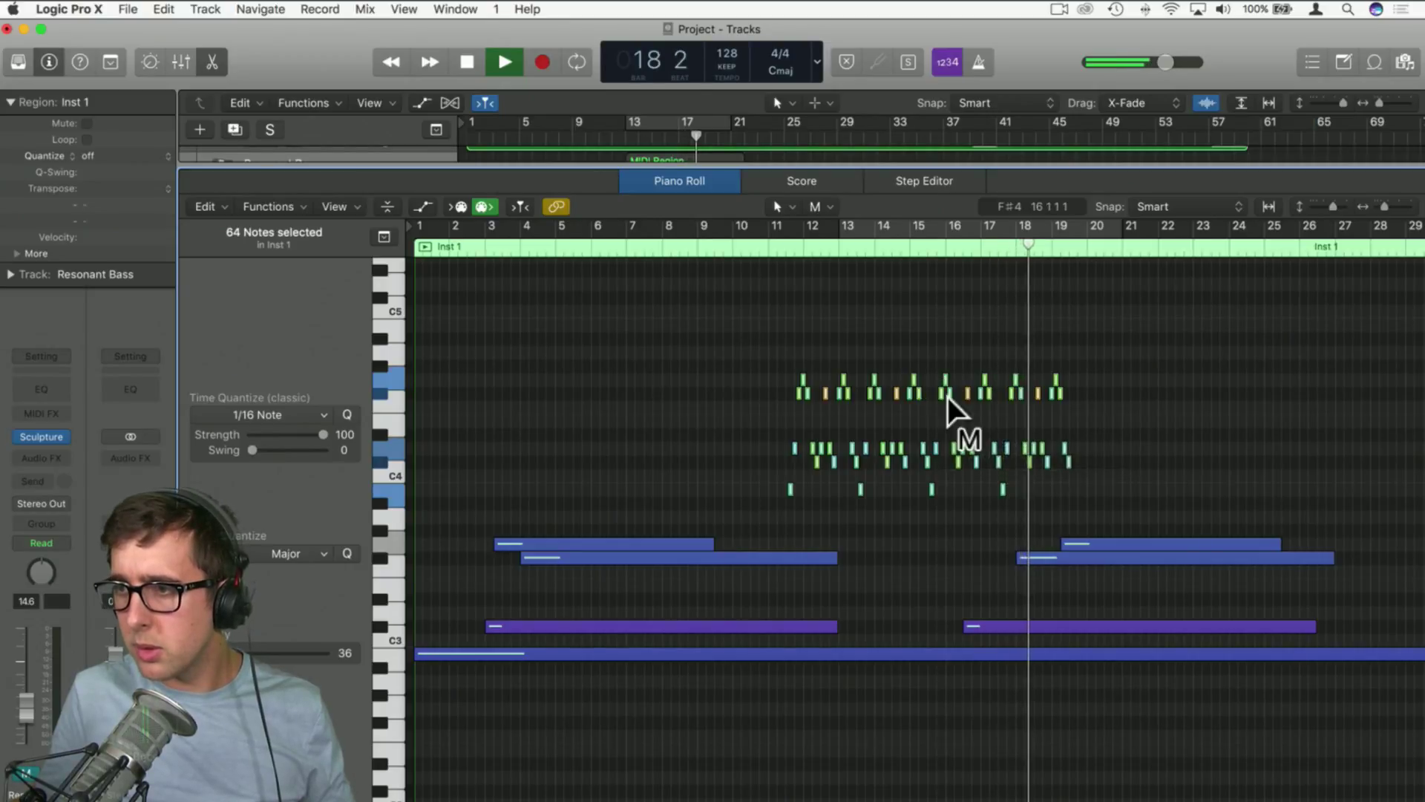
{"action": "key", "text": "space"}
{"action": "left_click_drag", "start_coordinate": [1104, 491], "coordinate": [763, 350]}
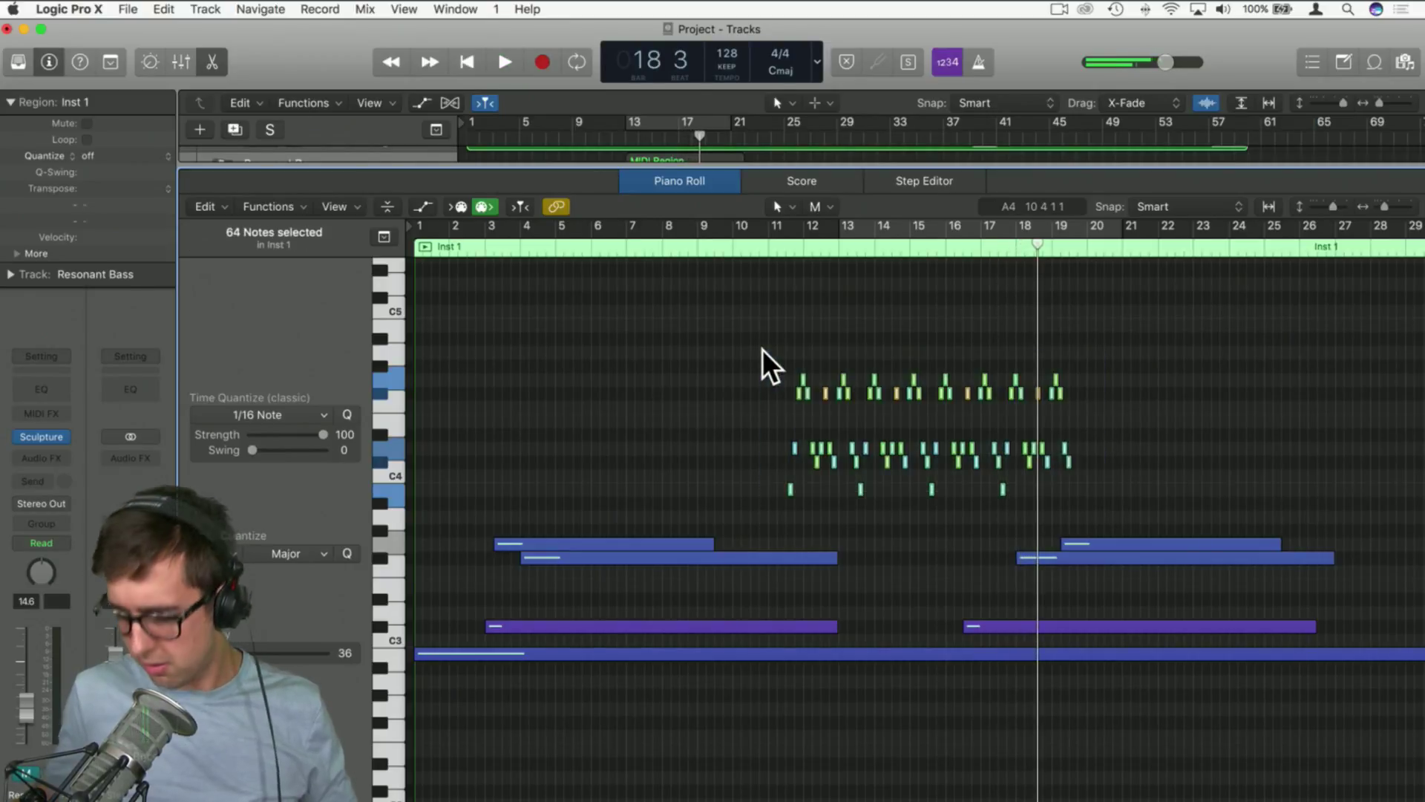
{"action": "key", "text": "super+Right"}
{"action": "key", "text": "super+Right"}
{"action": "key", "text": "super+Right"}
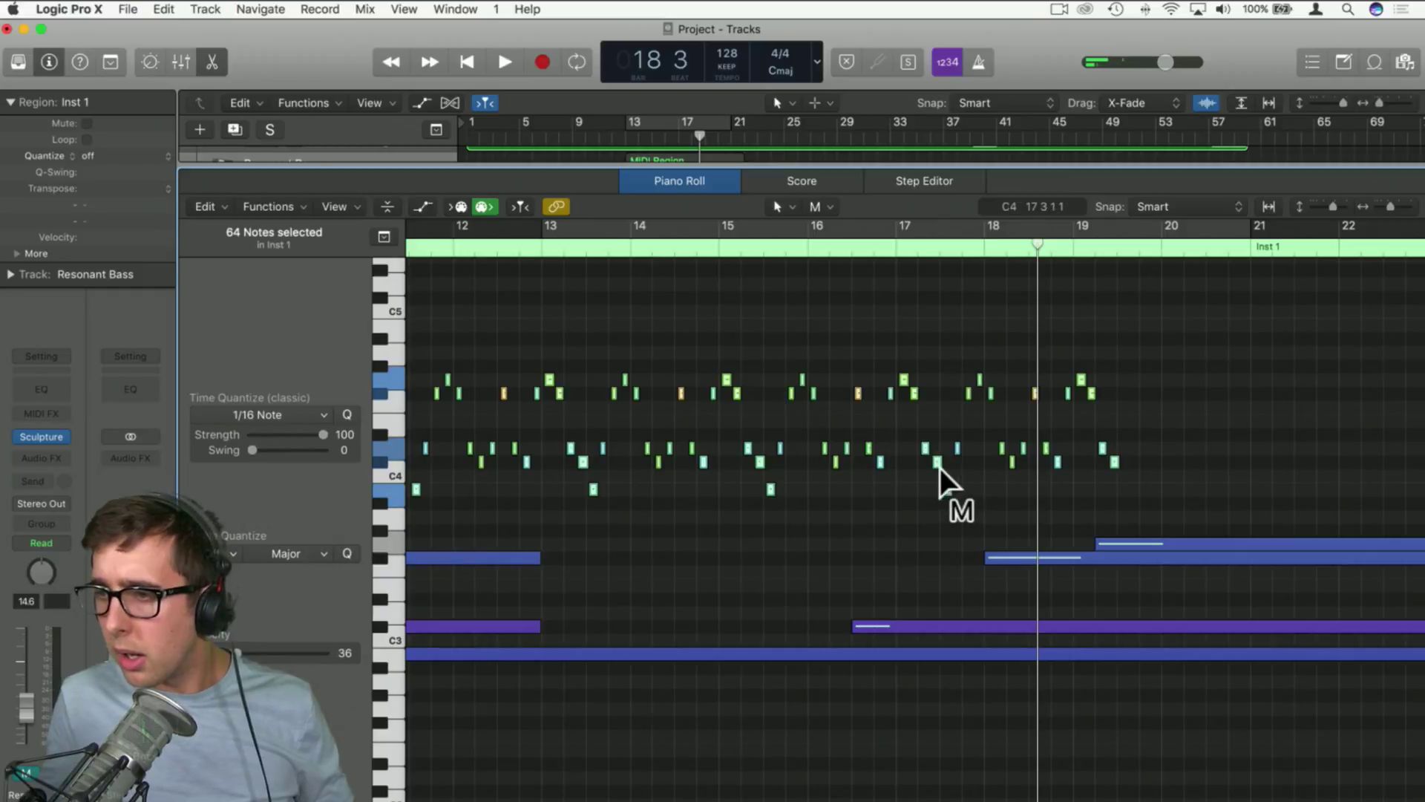
{"action": "left_click", "coordinate": [868, 487]}
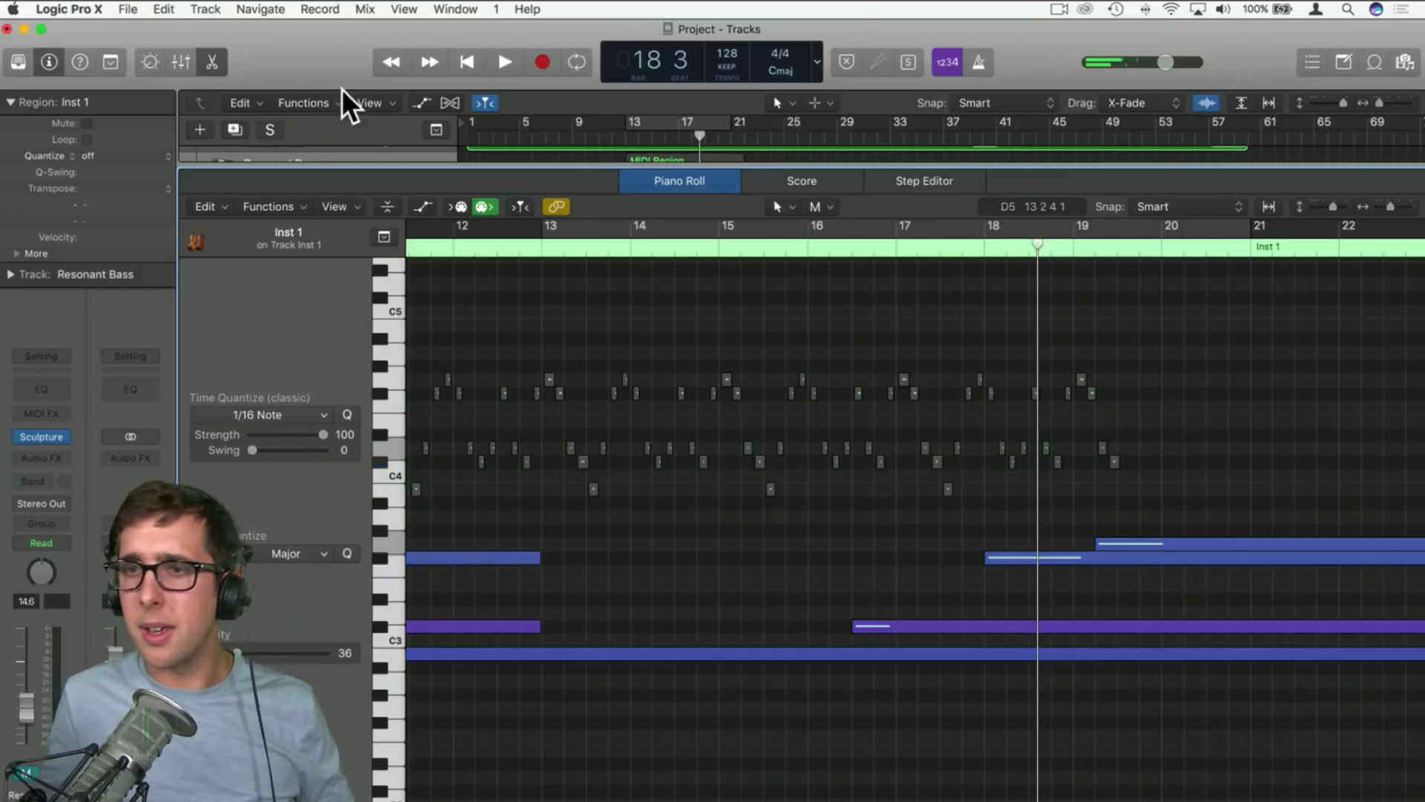
Close the Piano Roll and start playback from near the beginning of the arrangement
{"action": "left_click", "coordinate": [213, 66]}
{"action": "left_click_drag", "start_coordinate": [599, 136], "coordinate": [428, 131]}
{"action": "key", "text": "space"}
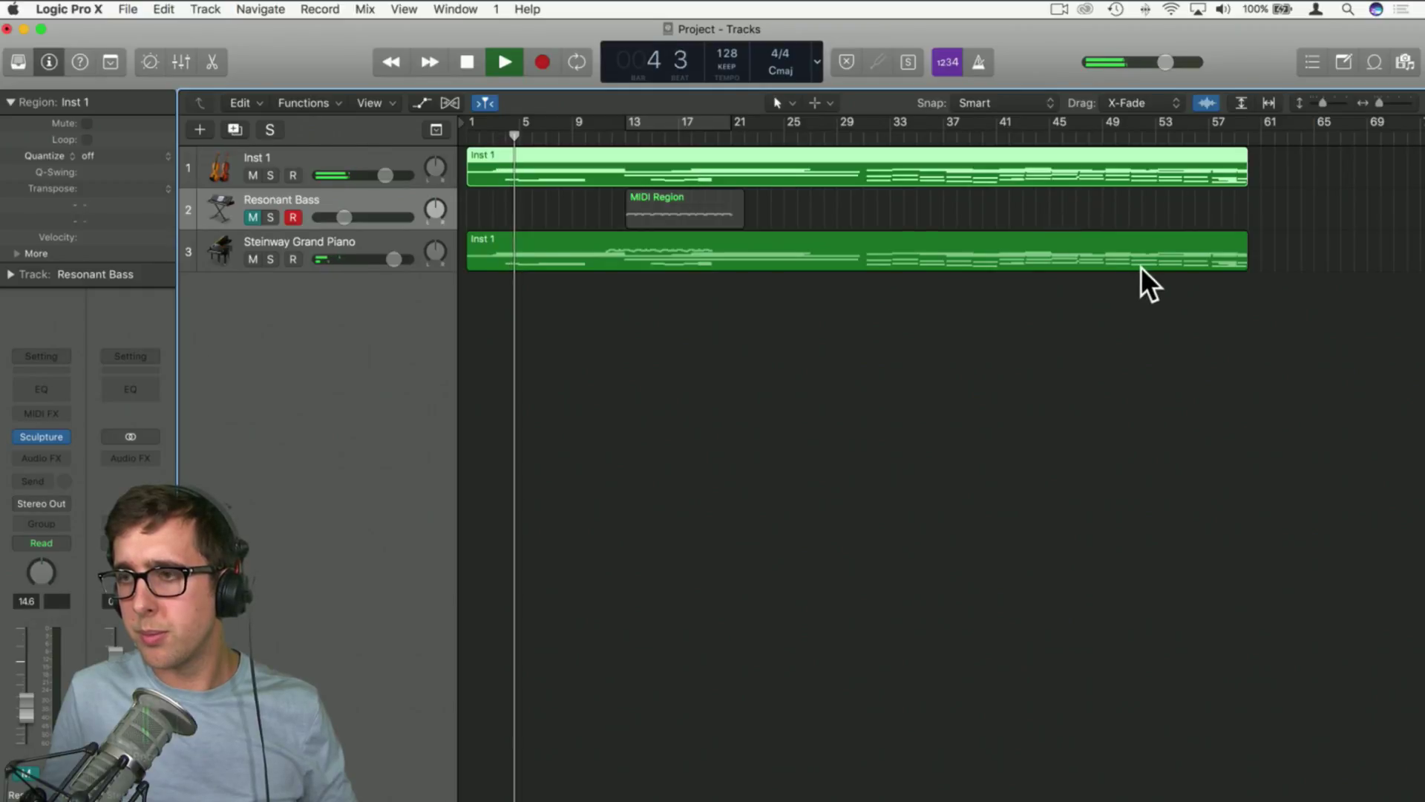
Split the Inst 1 and Steinway Grand Piano track regions at bar 31 with the Scissors Tool
{"action": "left_click", "coordinate": [822, 103]}
{"action": "left_click", "coordinate": [911, 214]}
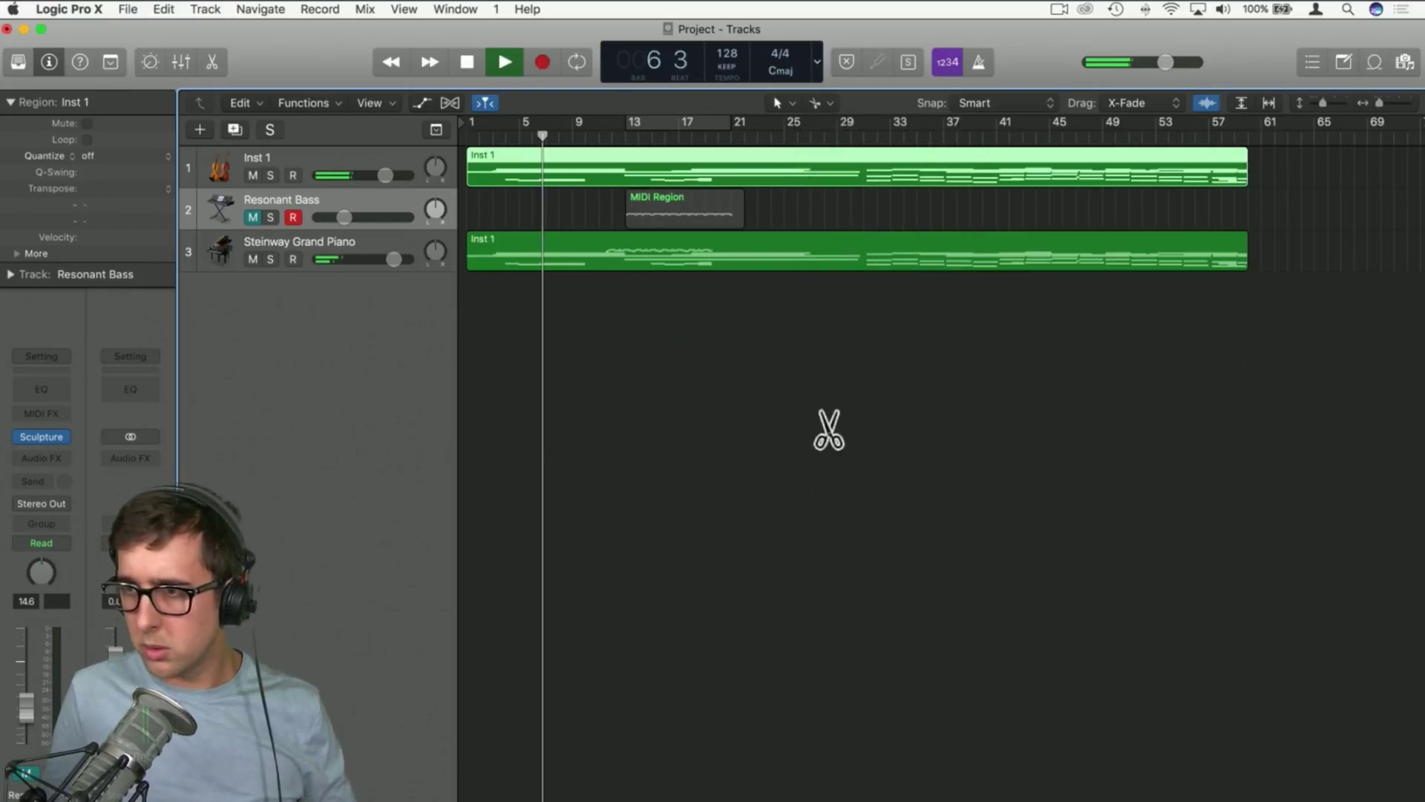
{"action": "left_click", "coordinate": [863, 256]}
{"action": "left_click", "coordinate": [864, 171], "text": "super"}
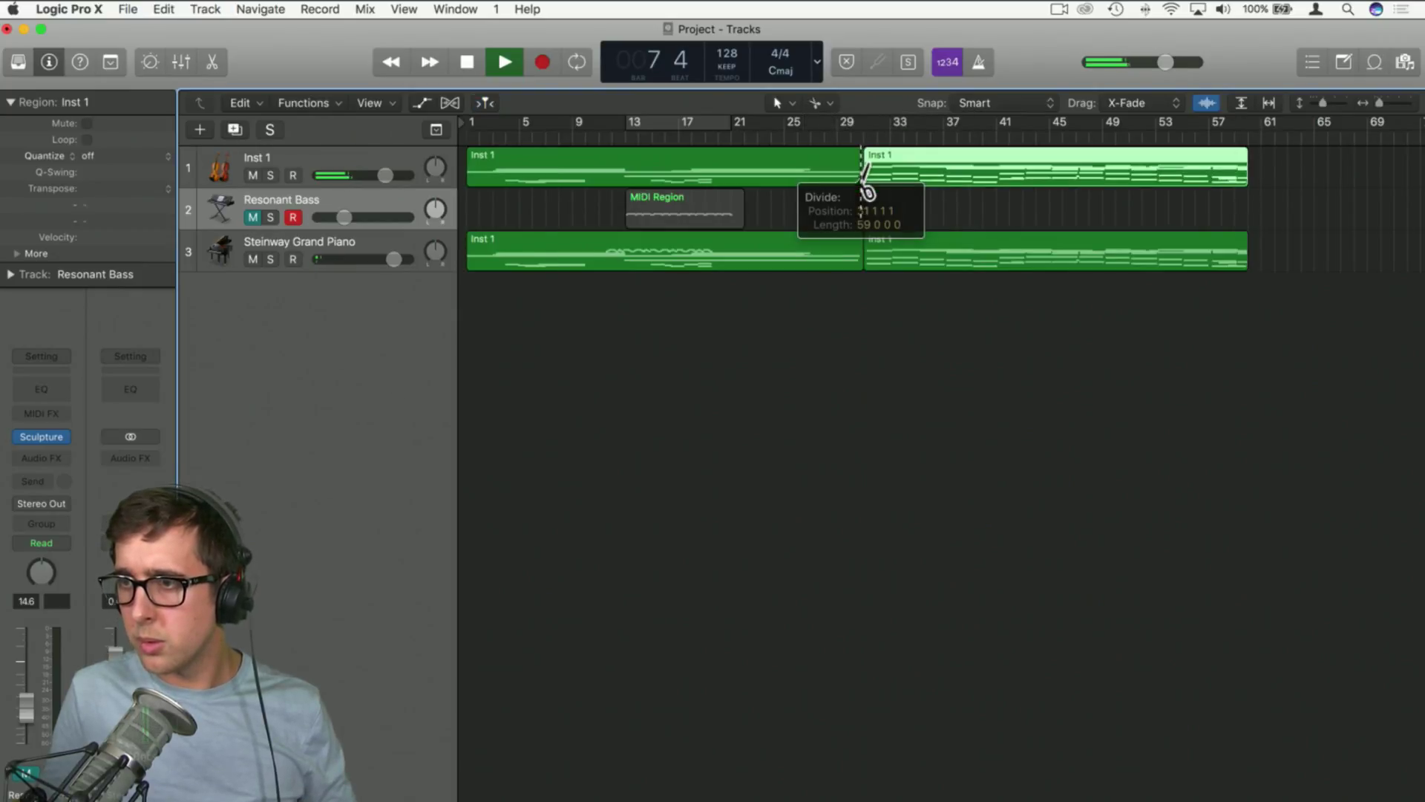
Move the second halves of both split regions together to about bar 108
{"action": "left_click_drag", "start_coordinate": [970, 158], "coordinate": [1186, 216]}
{"action": "scroll", "coordinate": [1087, 223], "scroll_direction": "right", "scroll_amount": 2}
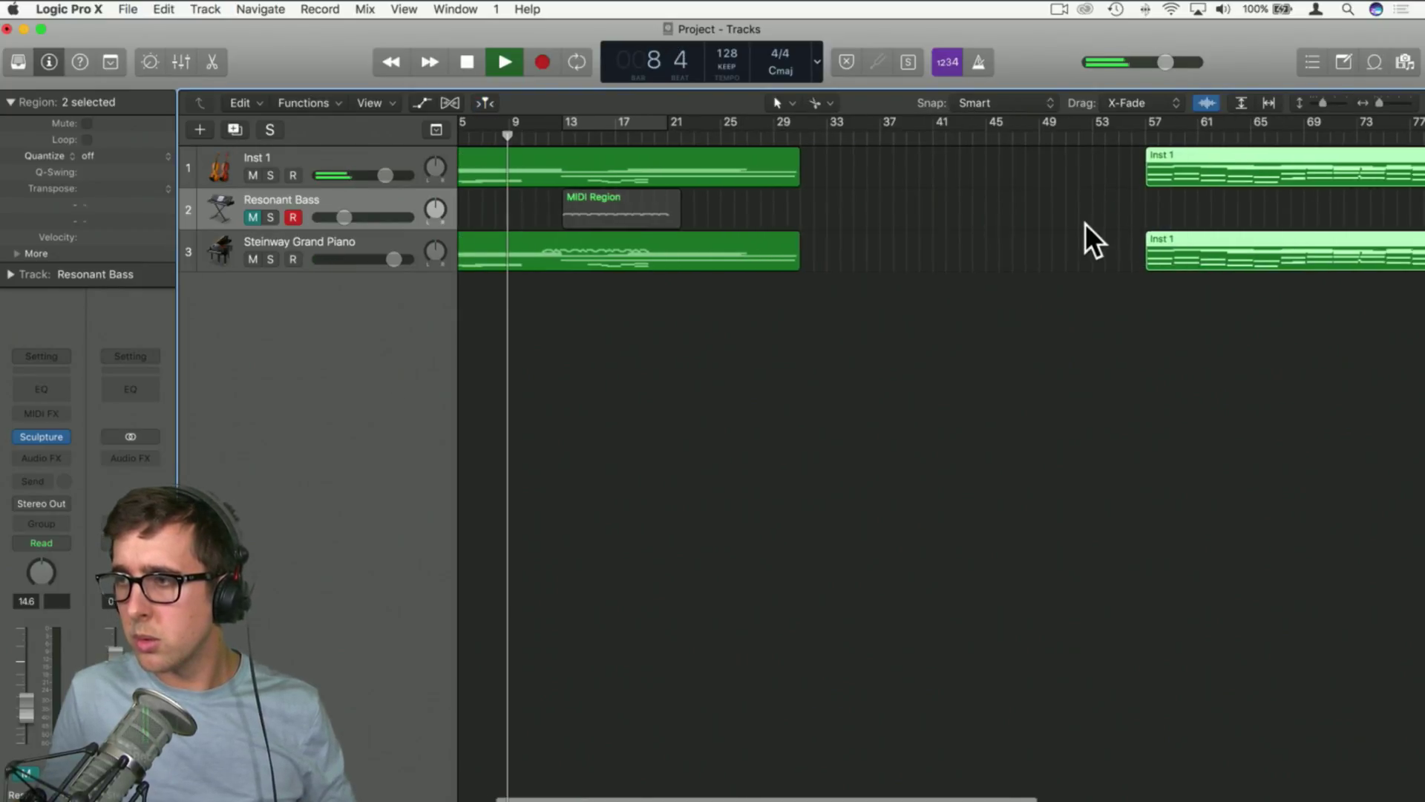
{"action": "left_click_drag", "start_coordinate": [1377, 102], "coordinate": [1372, 103]}
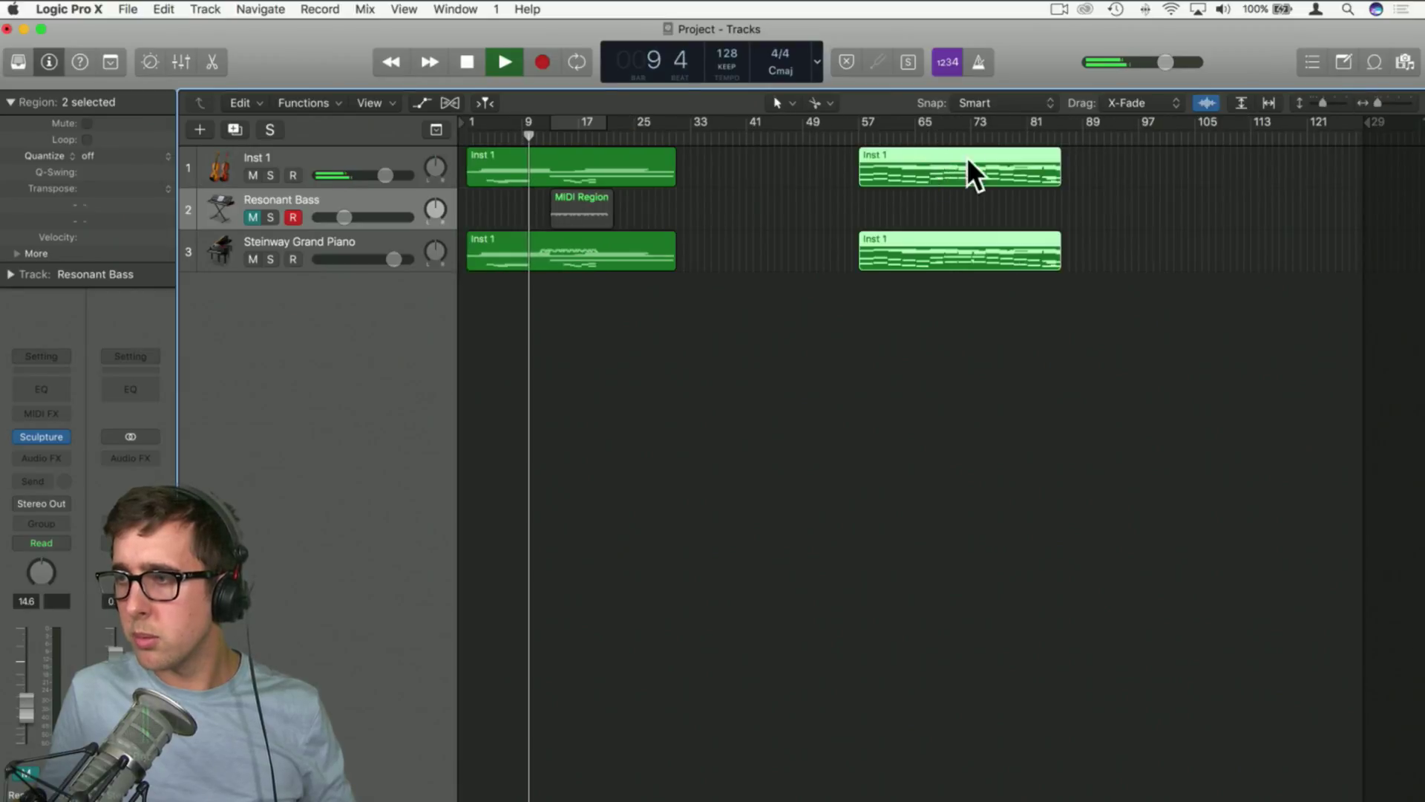
{"action": "left_click_drag", "start_coordinate": [967, 157], "coordinate": [1266, 170]}
{"action": "left_click", "coordinate": [683, 159]}
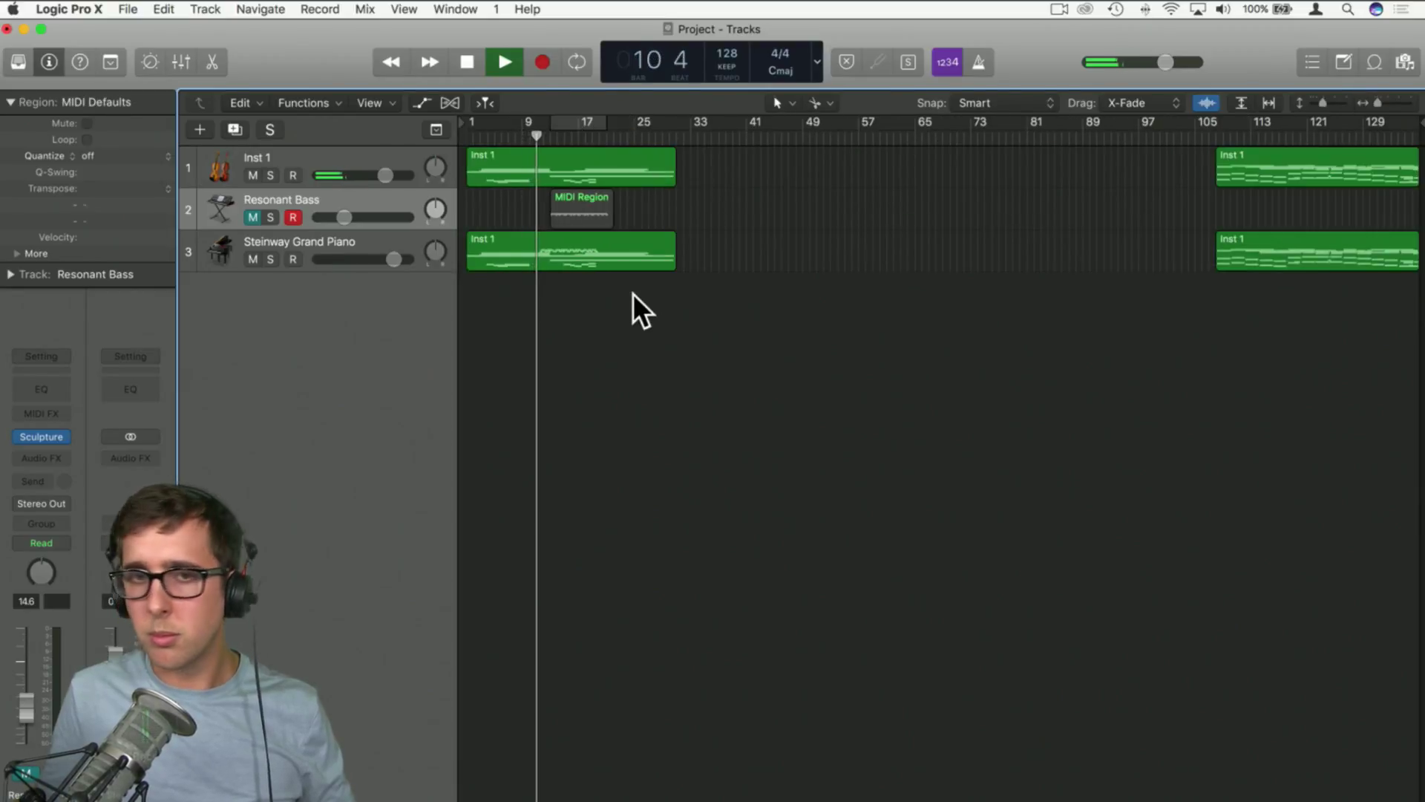
Duplicate the Steinway Grand Piano track and record a piano performance on it from about bar 26 to bar 109
{"action": "left_click", "coordinate": [367, 238]}
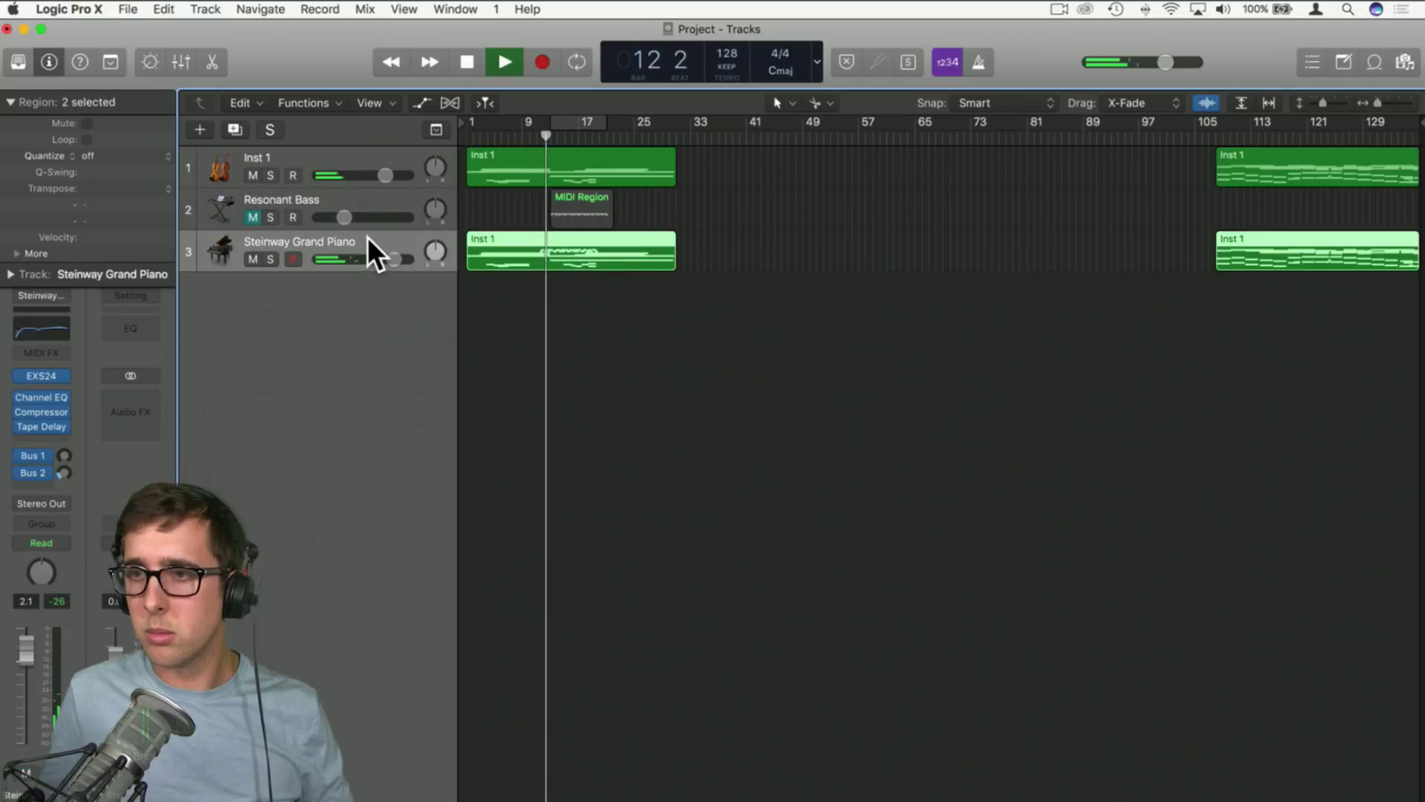
{"action": "left_click", "coordinate": [233, 130]}
{"action": "left_click", "coordinate": [542, 62]}
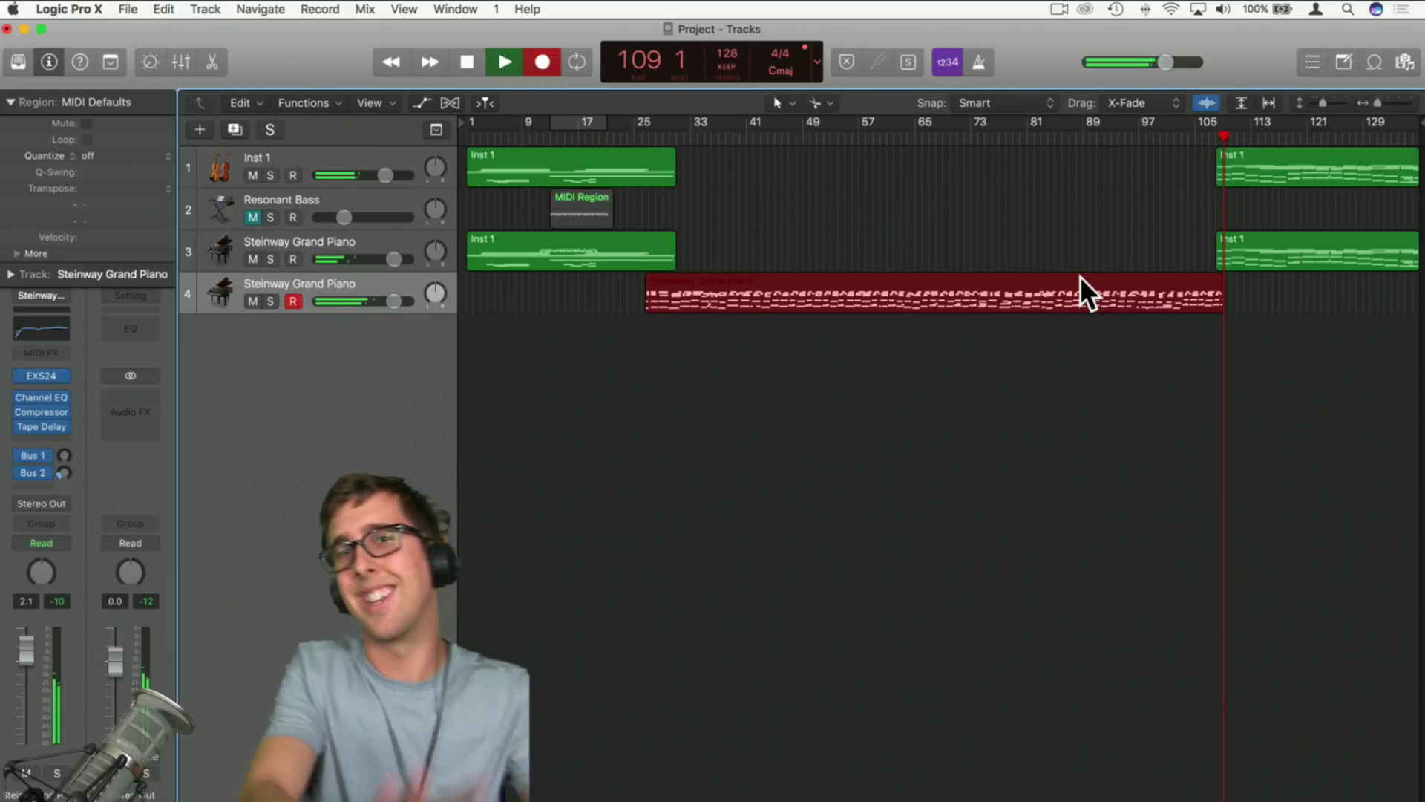
{"action": "key", "text": "space"}
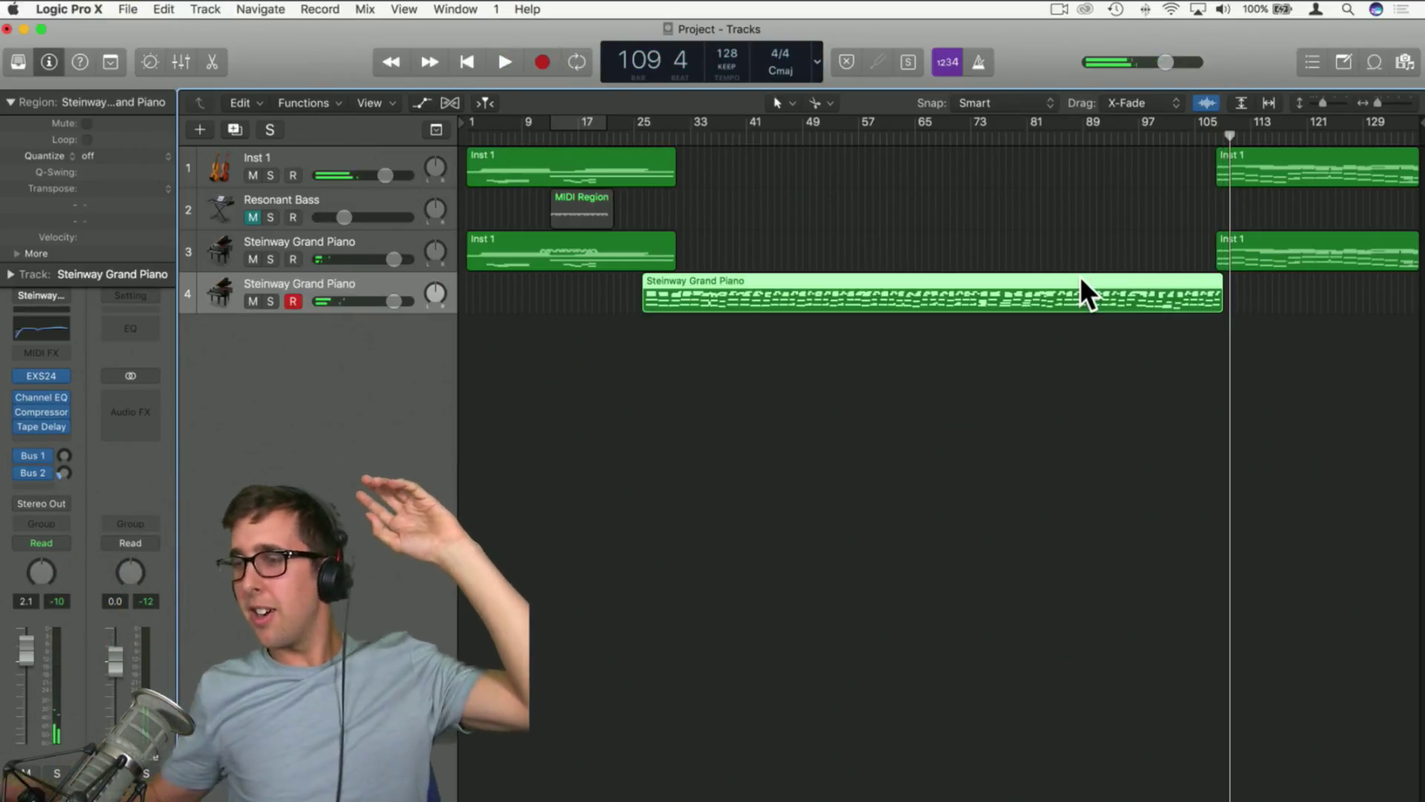
{"action": "left_click", "coordinate": [1058, 341]}
Move the two late Inst 1 regions further back to about bar 135, past the recorded piano region
{"action": "scroll", "coordinate": [1160, 318], "scroll_direction": "right", "scroll_amount": 1}
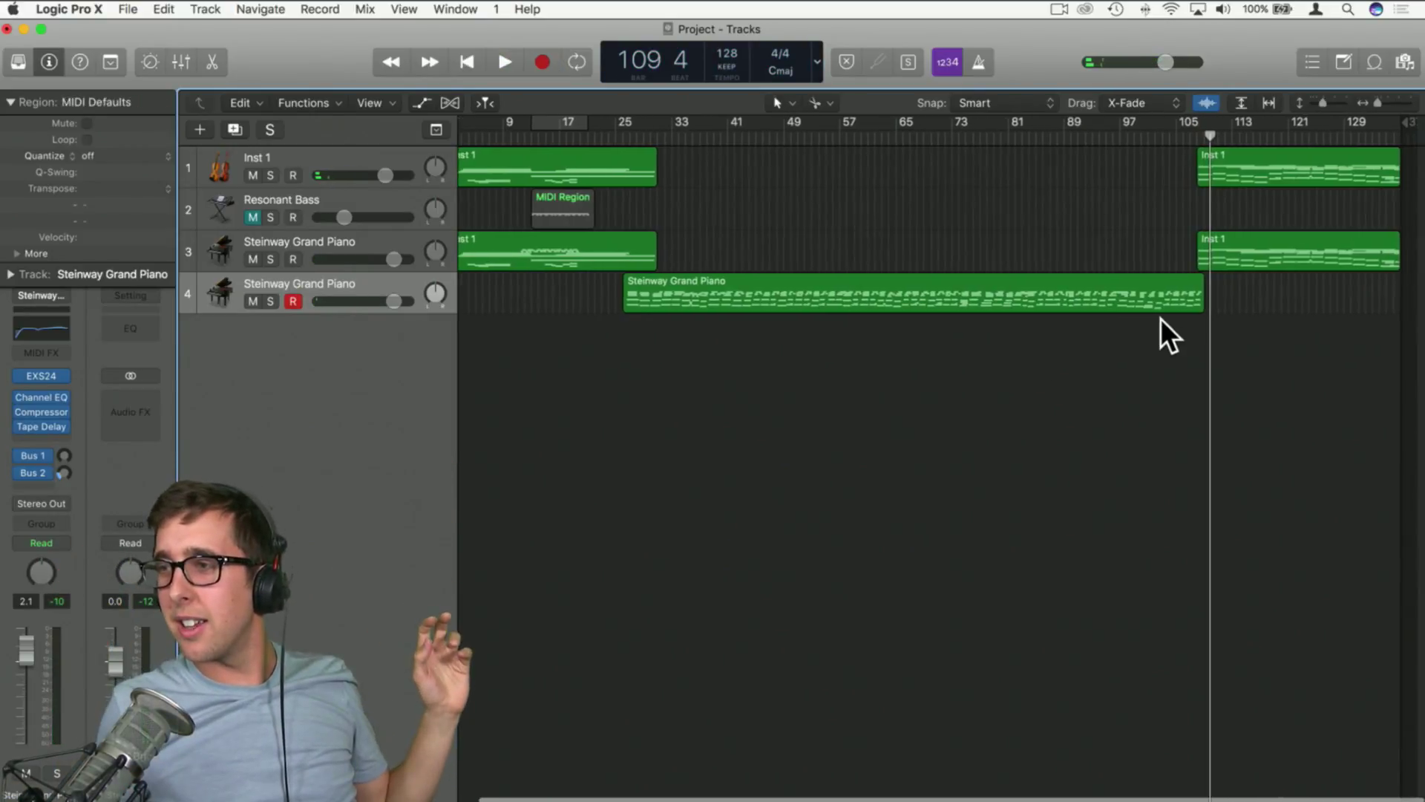
{"action": "left_click_drag", "start_coordinate": [1361, 291], "coordinate": [1371, 104]}
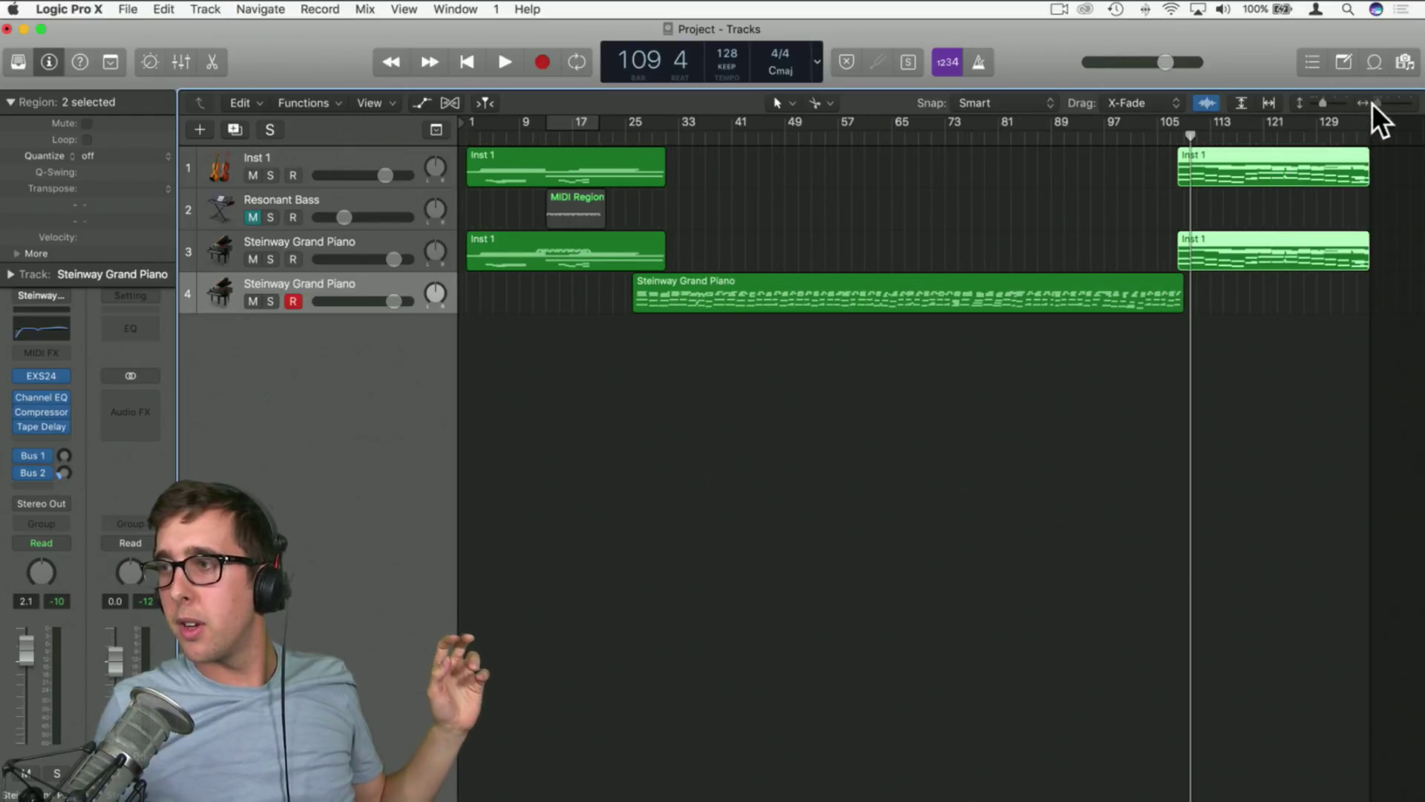
{"action": "left_click_drag", "start_coordinate": [1235, 172], "coordinate": [1416, 174]}
{"action": "left_click", "coordinate": [1244, 202]}
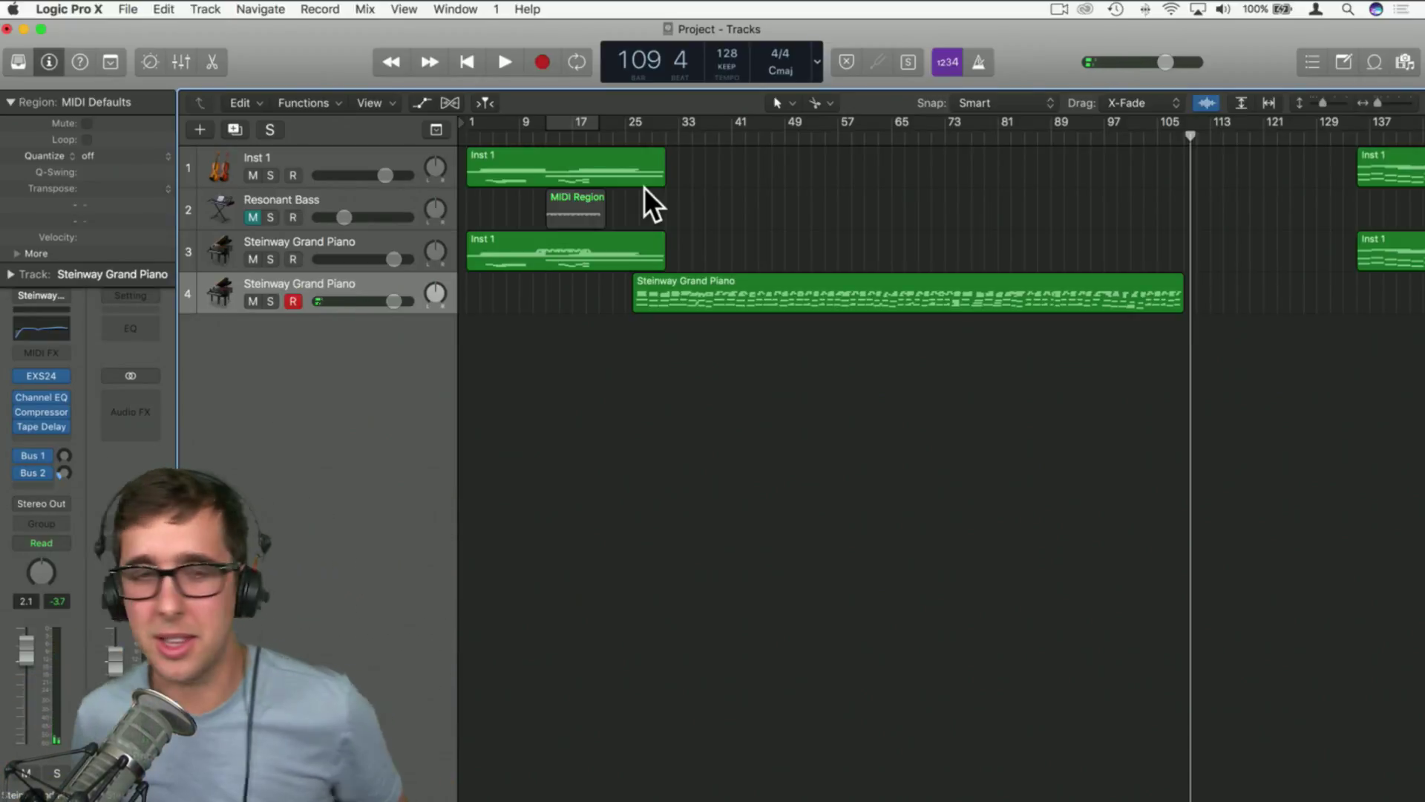
Open the recorded Steinway Grand Piano region in the Piano Roll and play its opening, switching cycle mode off
{"action": "double_click", "coordinate": [925, 295]}
{"action": "scroll", "coordinate": [619, 356], "scroll_direction": "left", "scroll_amount": 3}
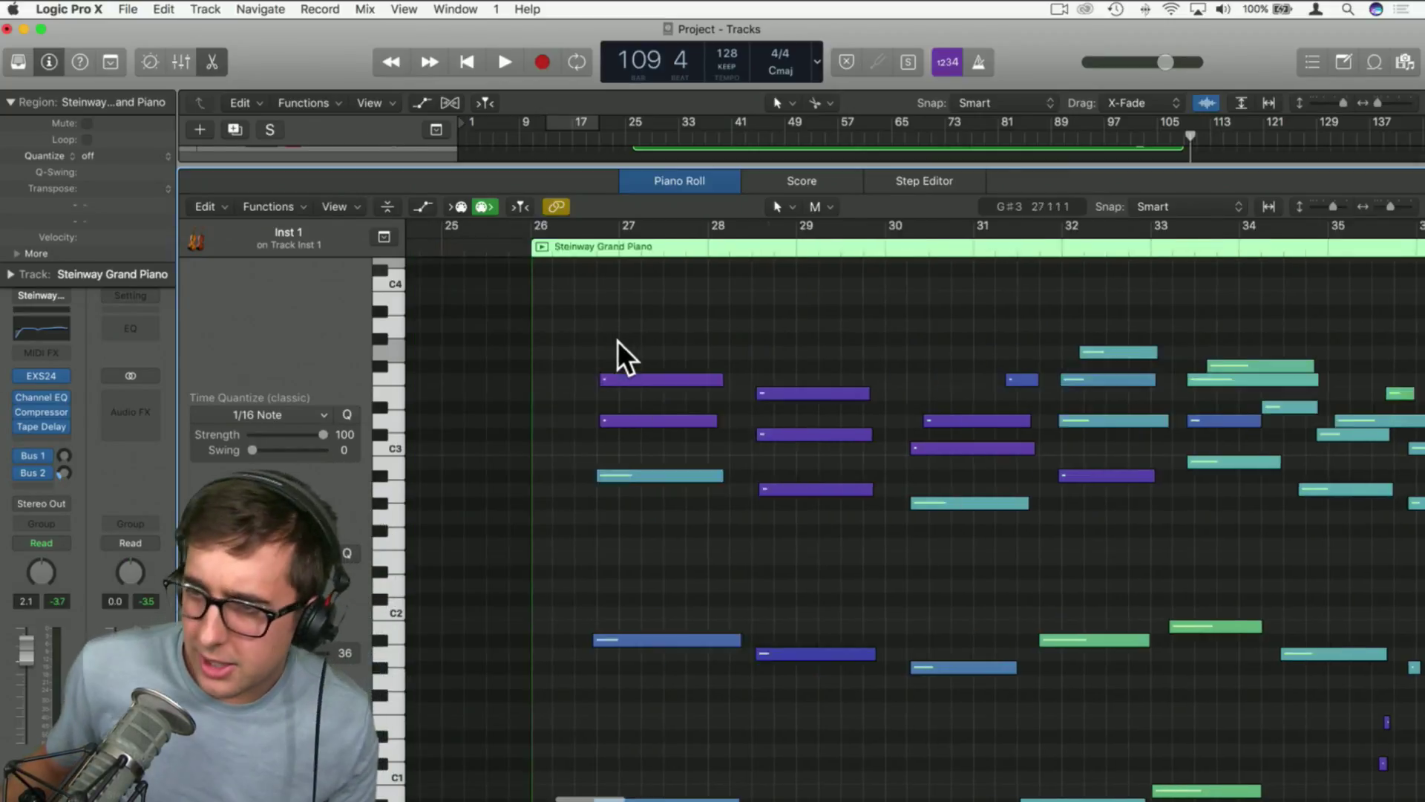
{"action": "left_click", "coordinate": [512, 248]}
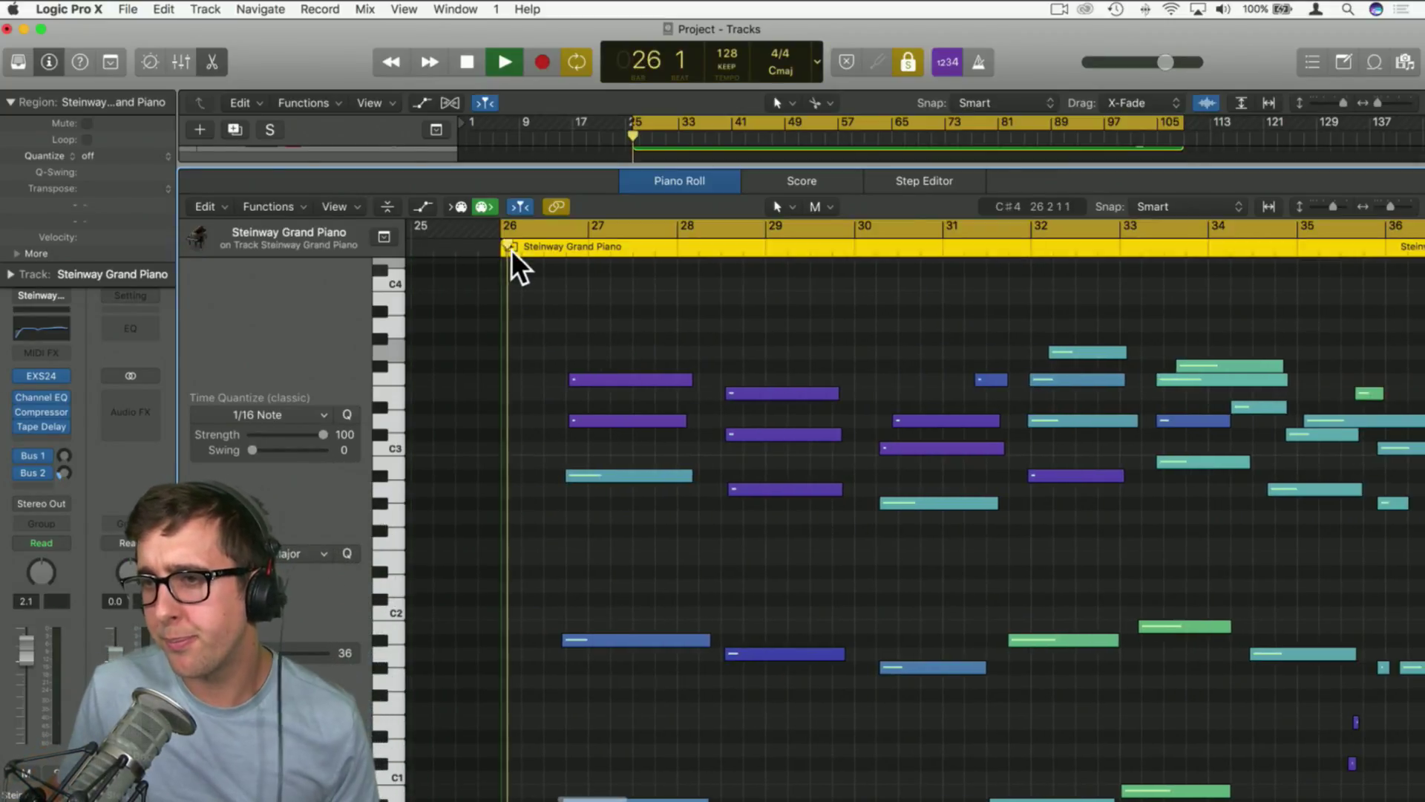
{"action": "left_click", "coordinate": [628, 230]}
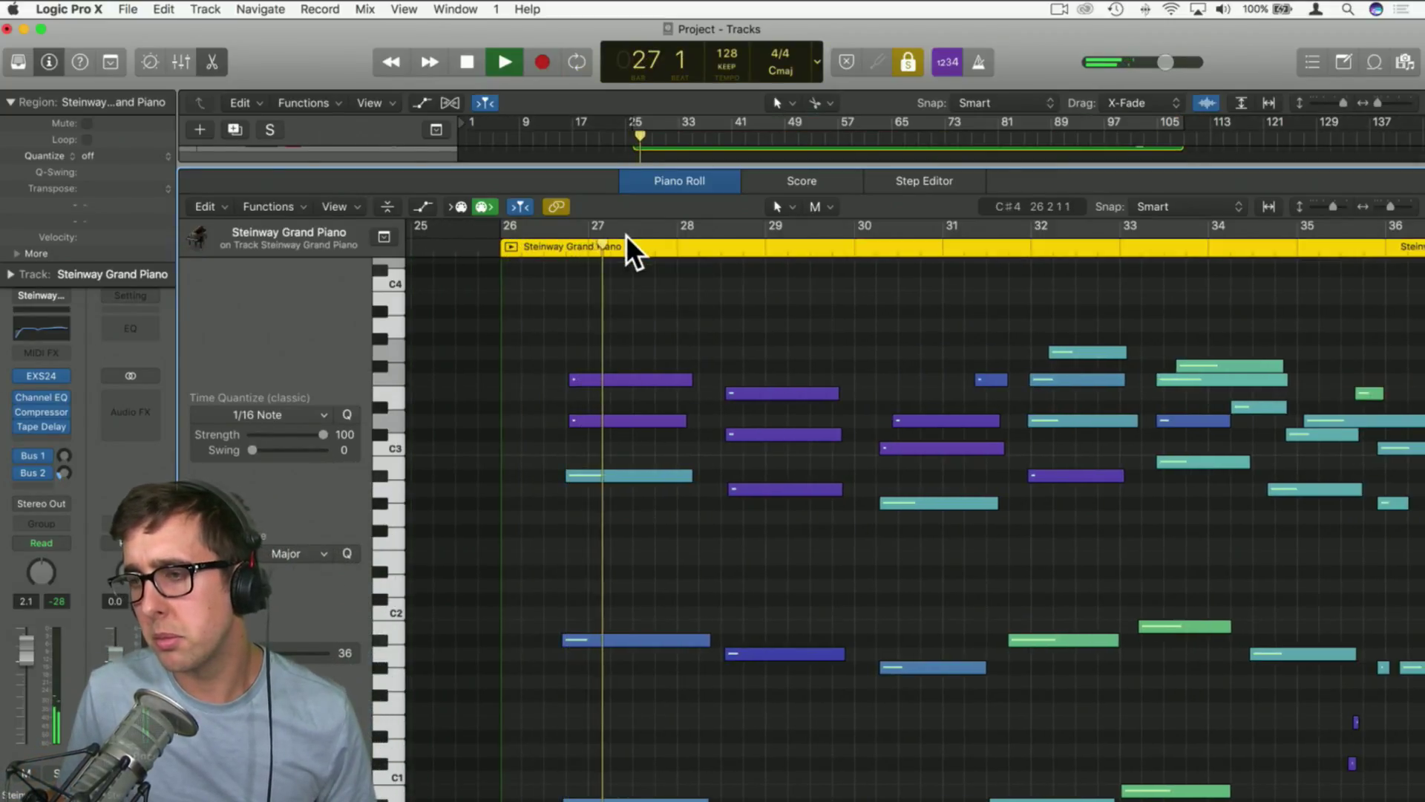
{"action": "key", "text": "space"}
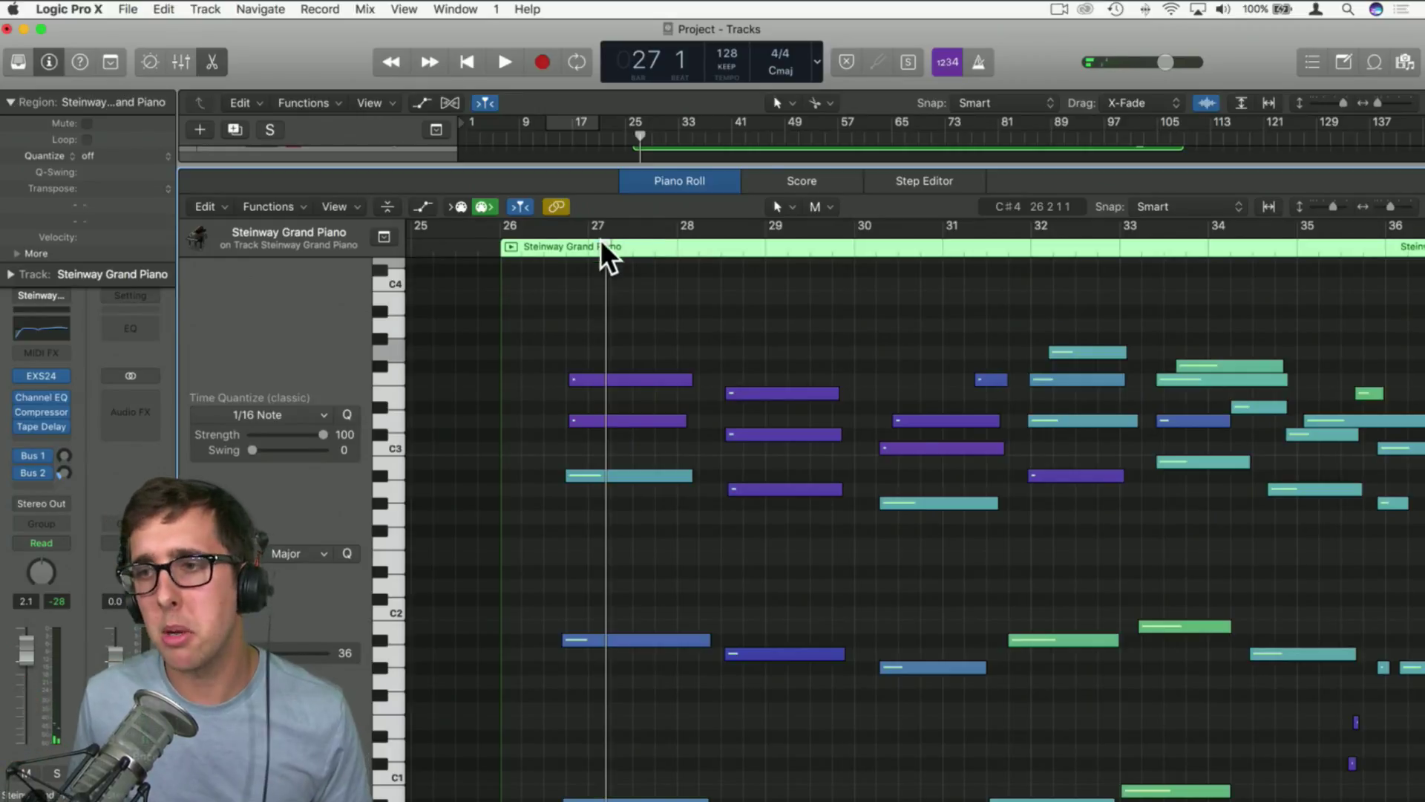
Play the recorded piano part from bar 26 to bar 29 to review its opening chords
{"action": "left_click", "coordinate": [555, 249]}
{"action": "scroll", "coordinate": [579, 330], "scroll_direction": "right", "scroll_amount": 5}
{"action": "scroll", "coordinate": [584, 342], "scroll_direction": "left", "scroll_amount": 5}
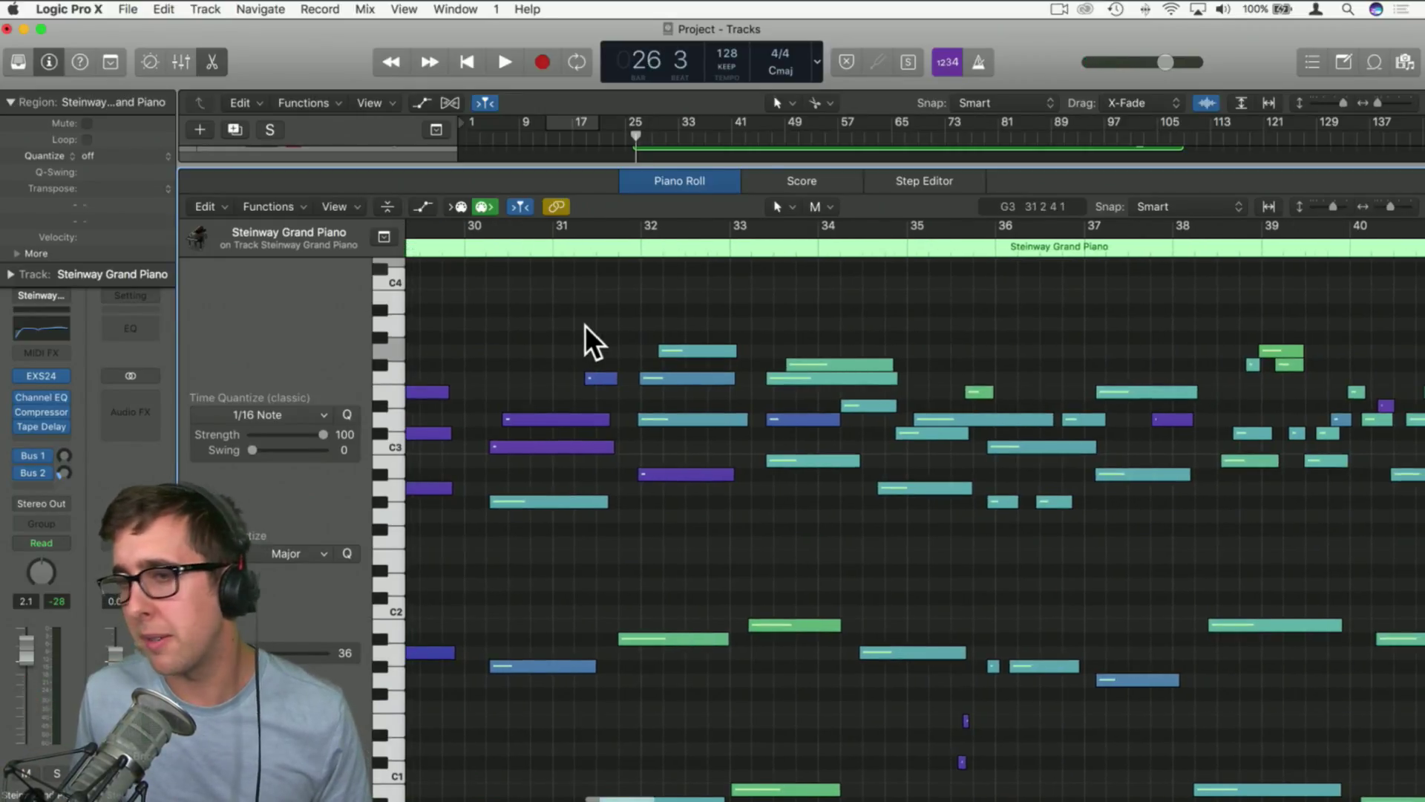
{"action": "key", "text": "space"}
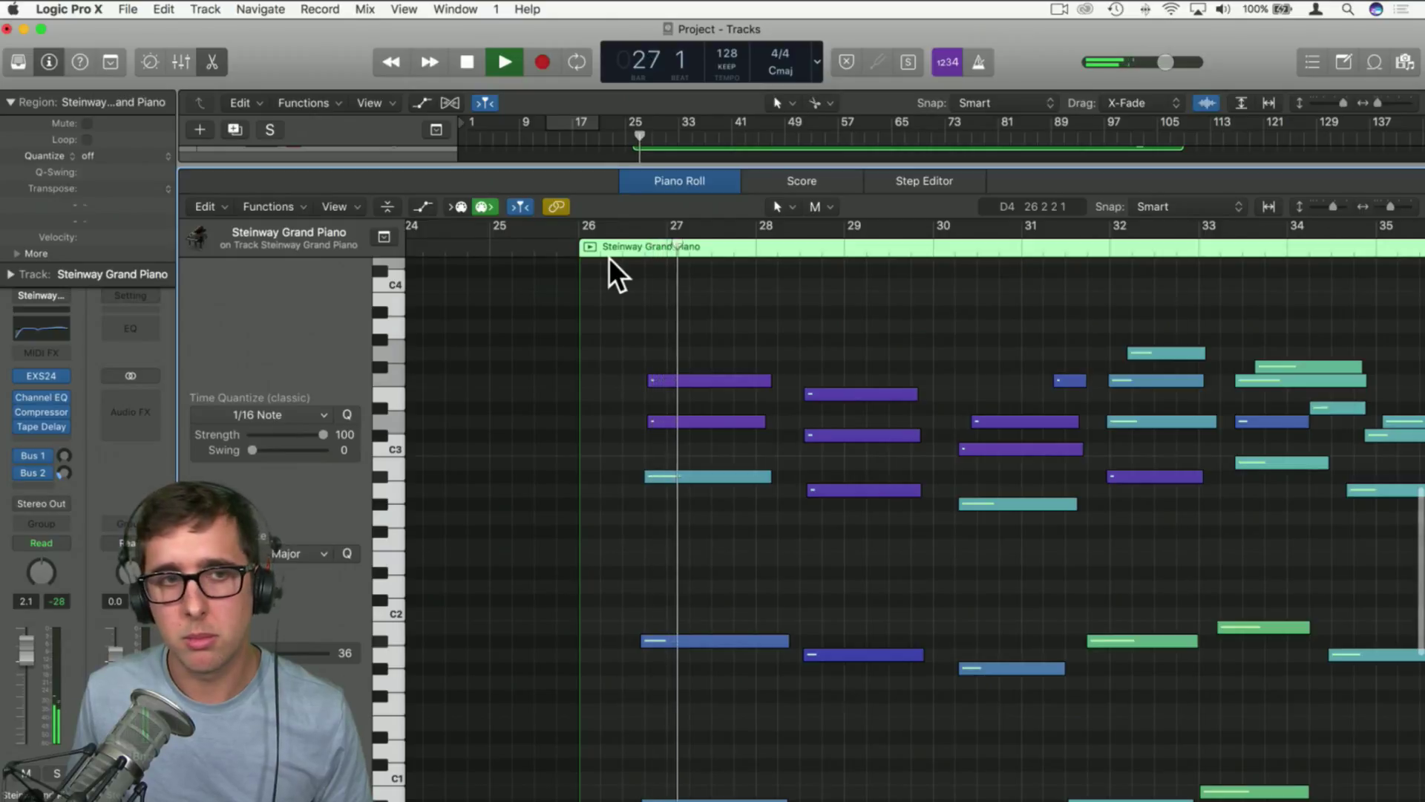
{"action": "scroll", "coordinate": [563, 432], "scroll_direction": "right", "scroll_amount": 3}
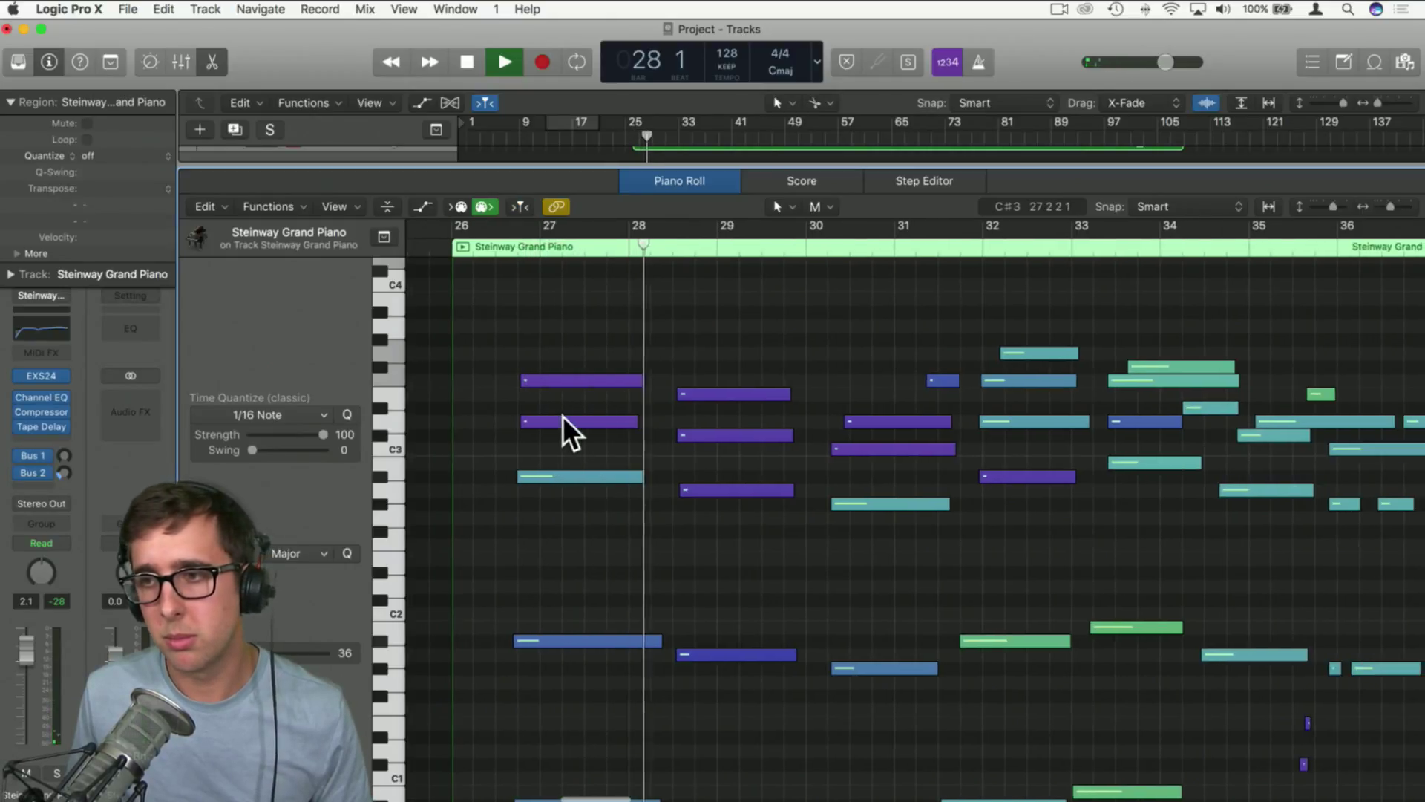
{"action": "key", "text": "space"}
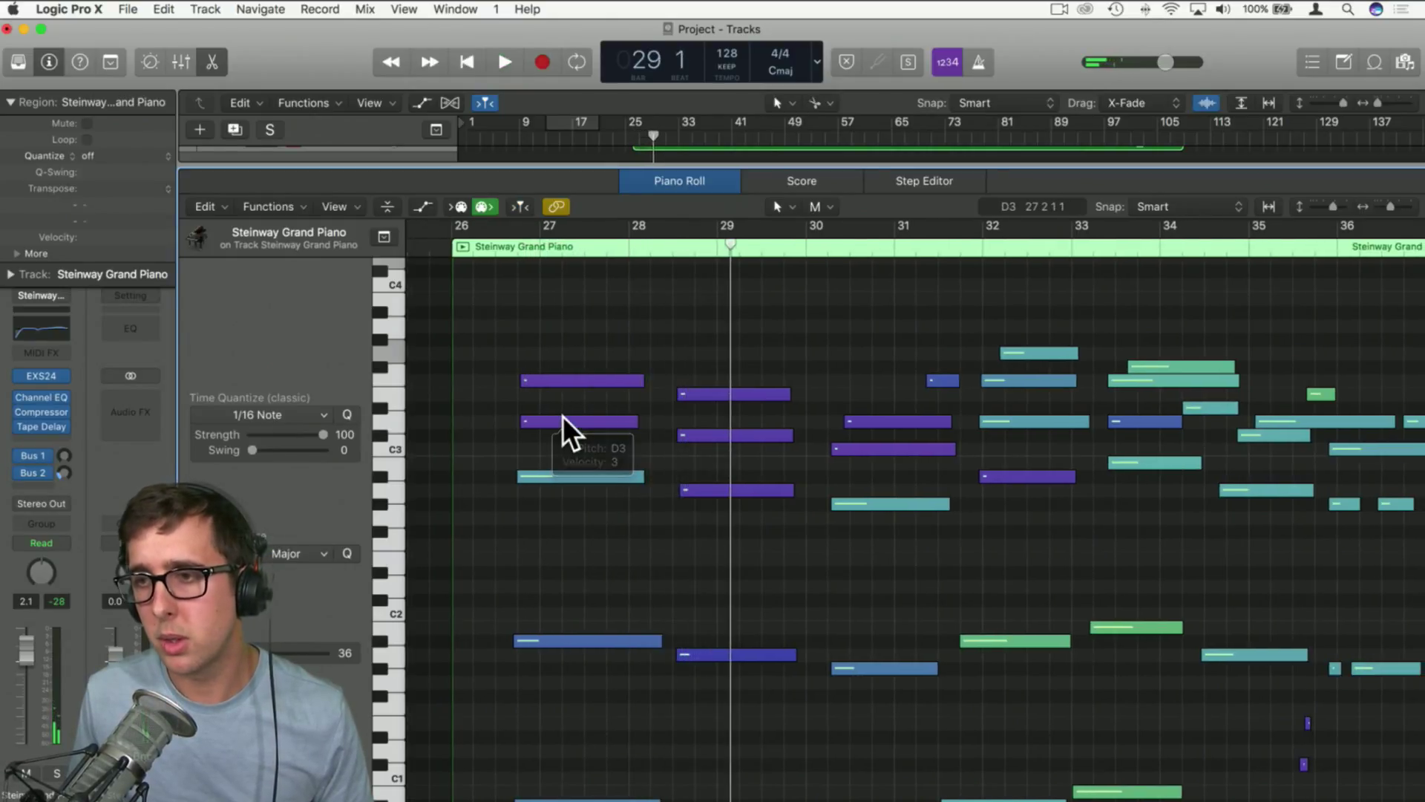
Copy the A1 note up to A#2 at bar 29 and set the copy's velocity to 29
{"action": "left_click", "coordinate": [755, 397]}
{"action": "left_click", "coordinate": [724, 562]}
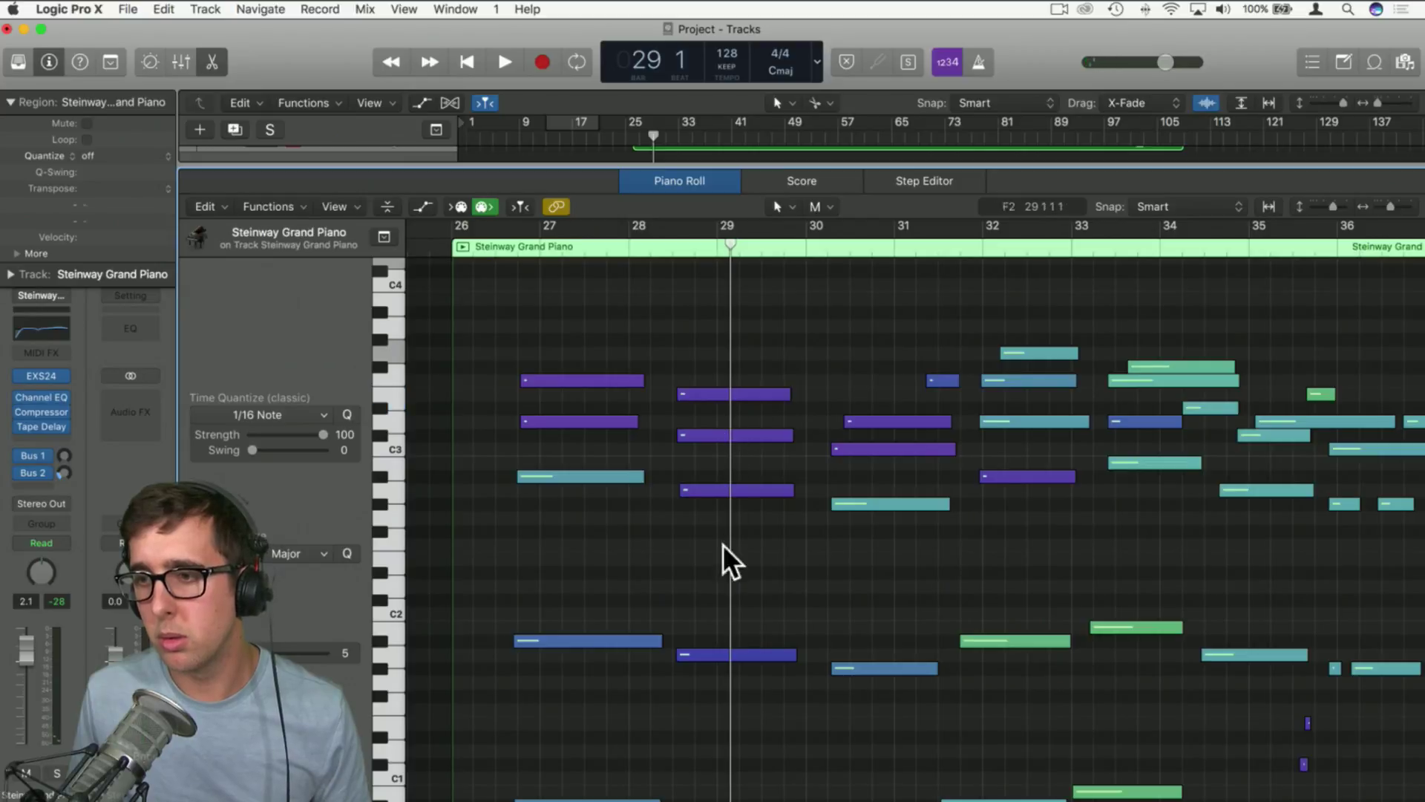
{"action": "left_click", "coordinate": [744, 658]}
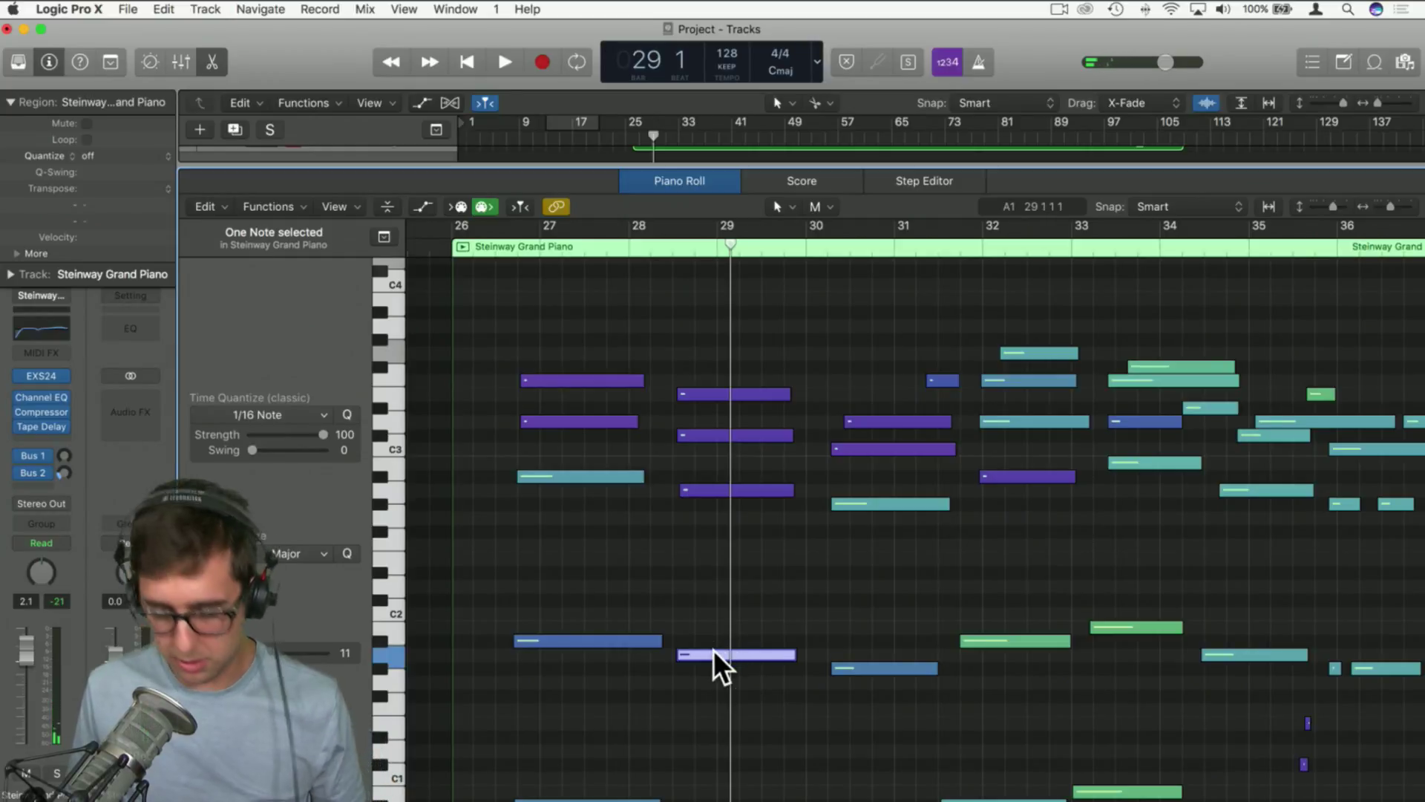
{"action": "left_click_drag", "start_coordinate": [715, 643], "coordinate": [798, 477]}
{"action": "mouse_move", "coordinate": [259, 654]}
{"action": "left_mouse_down"}
{"action": "mouse_move", "coordinate": [282, 654]}
{"action": "mouse_move", "coordinate": [269, 654]}
{"action": "left_mouse_up"}
{"action": "left_click", "coordinate": [614, 517]}
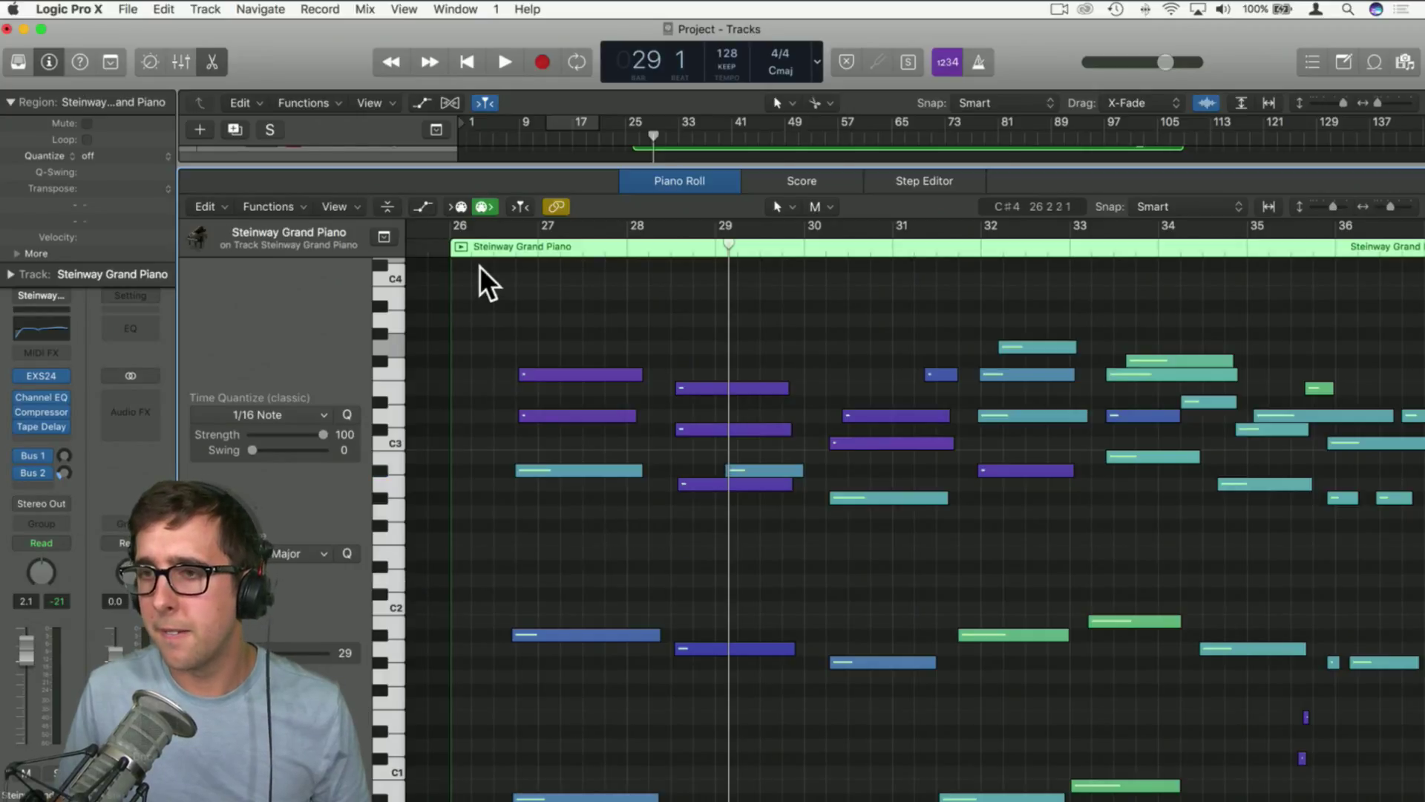
Move the A2 note back into bar 27, copy it to F#2 at 28 3, and raise the copy's velocity to 29
{"action": "double_click", "coordinate": [497, 246]}
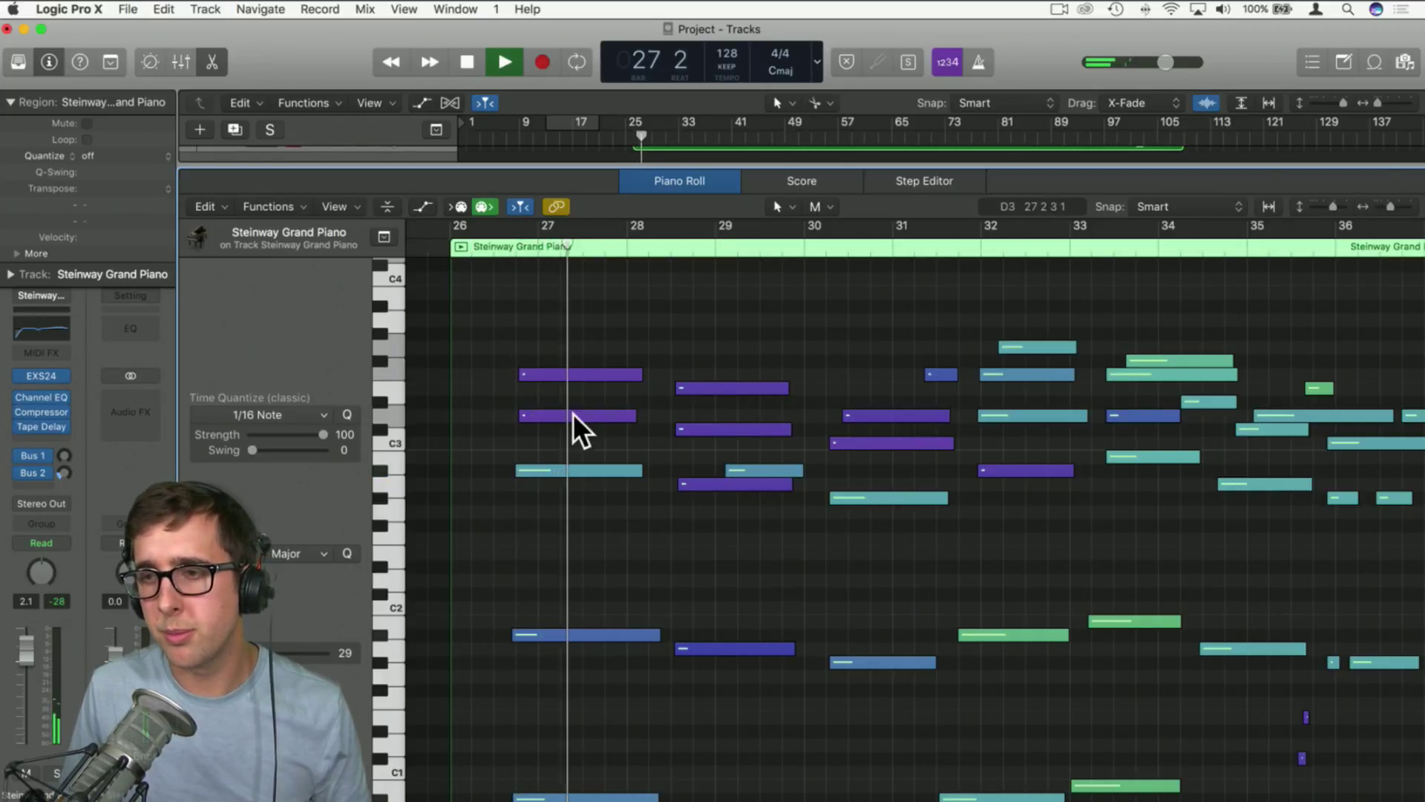
{"action": "key", "text": "space"}
{"action": "left_click", "coordinate": [713, 484]}
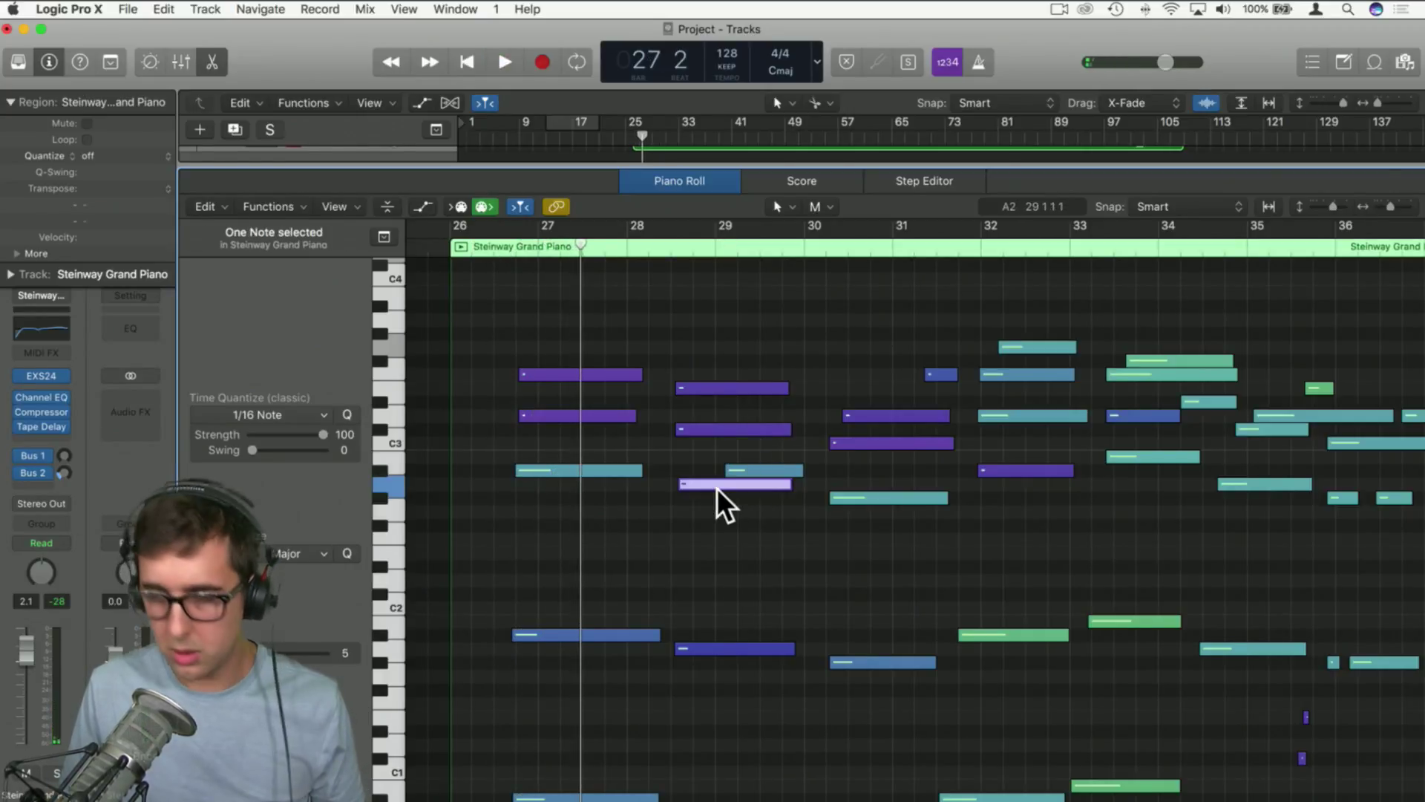
{"action": "left_click_drag", "start_coordinate": [713, 484], "coordinate": [710, 526]}
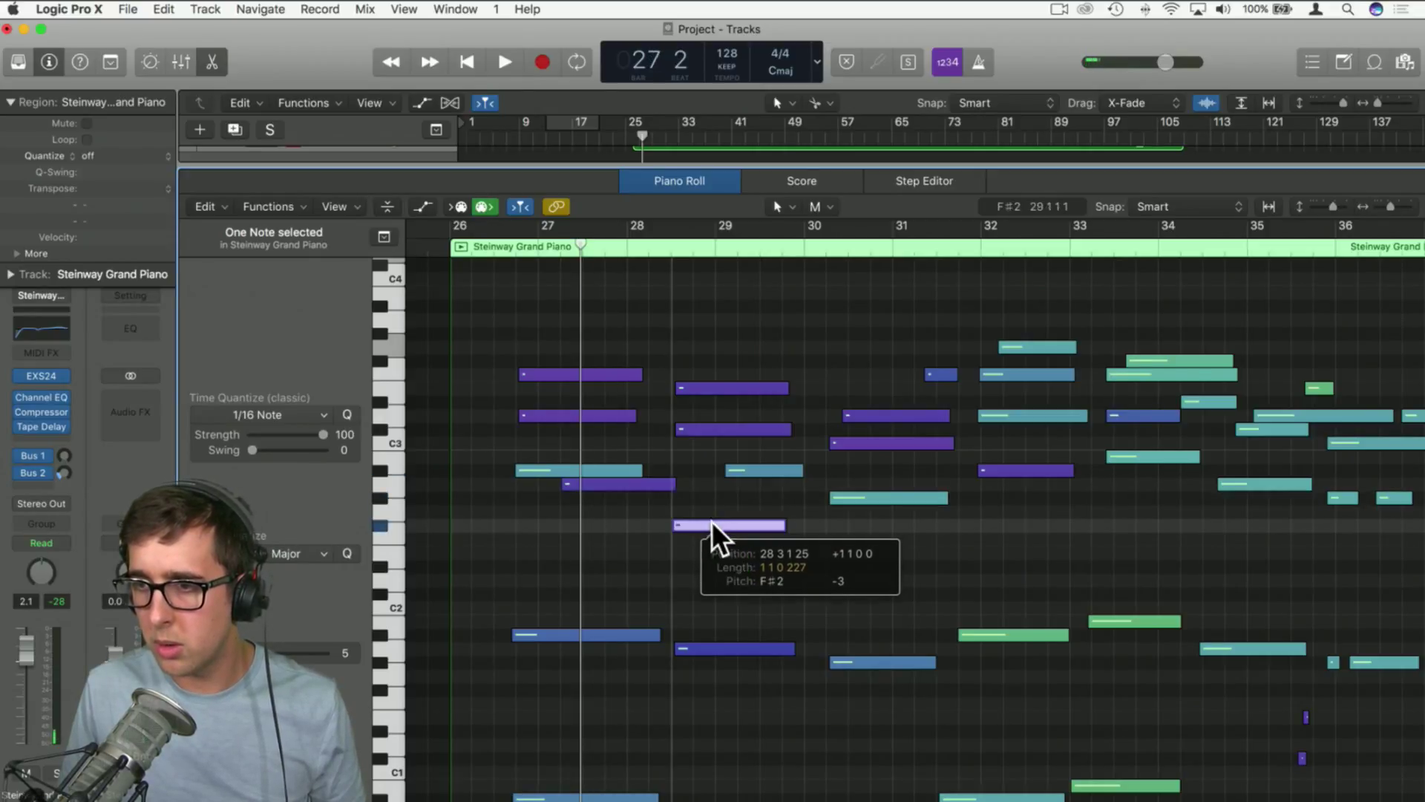
{"action": "left_click_drag", "start_coordinate": [262, 652], "coordinate": [276, 653]}
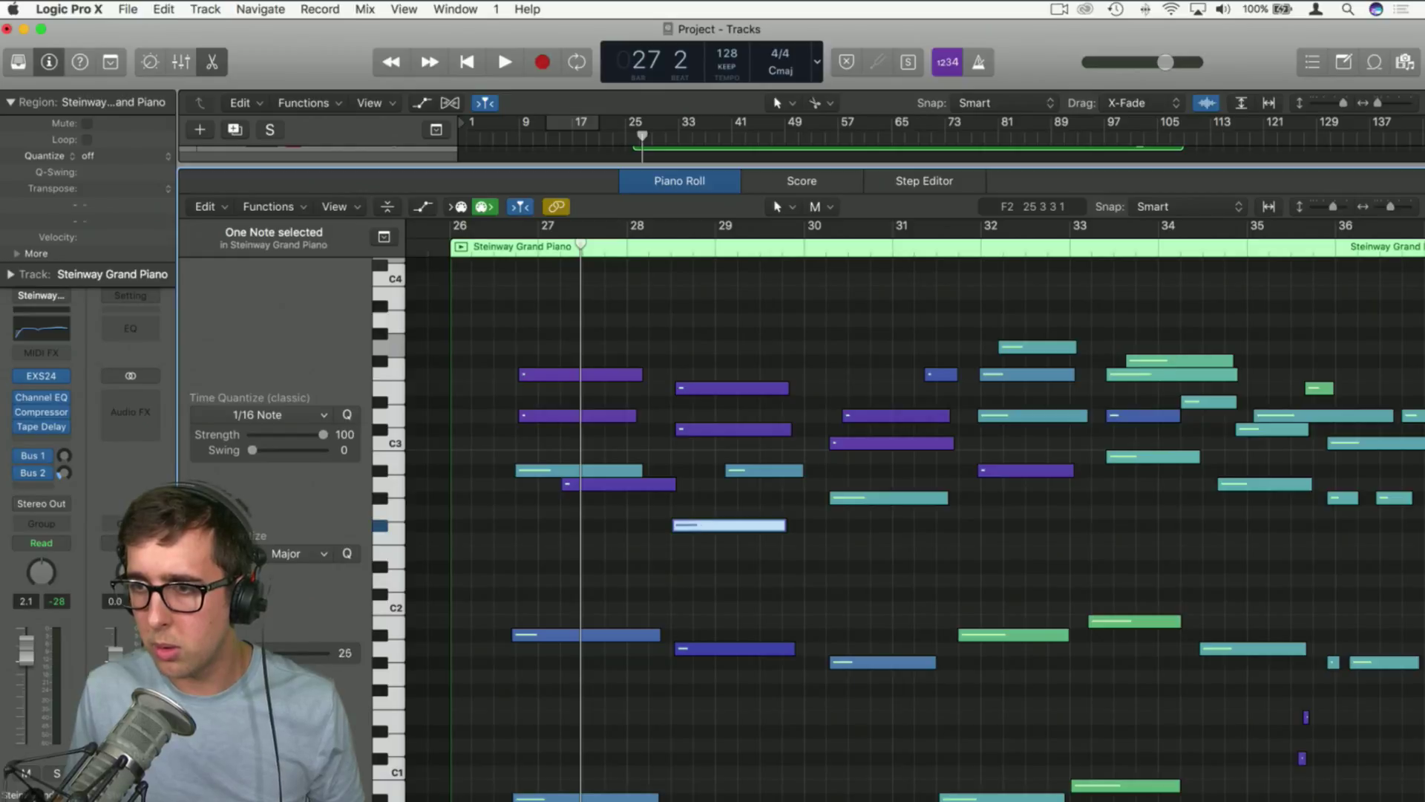
Play from bar 26 to check the added notes, and lower the A#2 note at bar 29 to G2
{"action": "left_click", "coordinate": [513, 251]}
{"action": "key", "text": "space"}
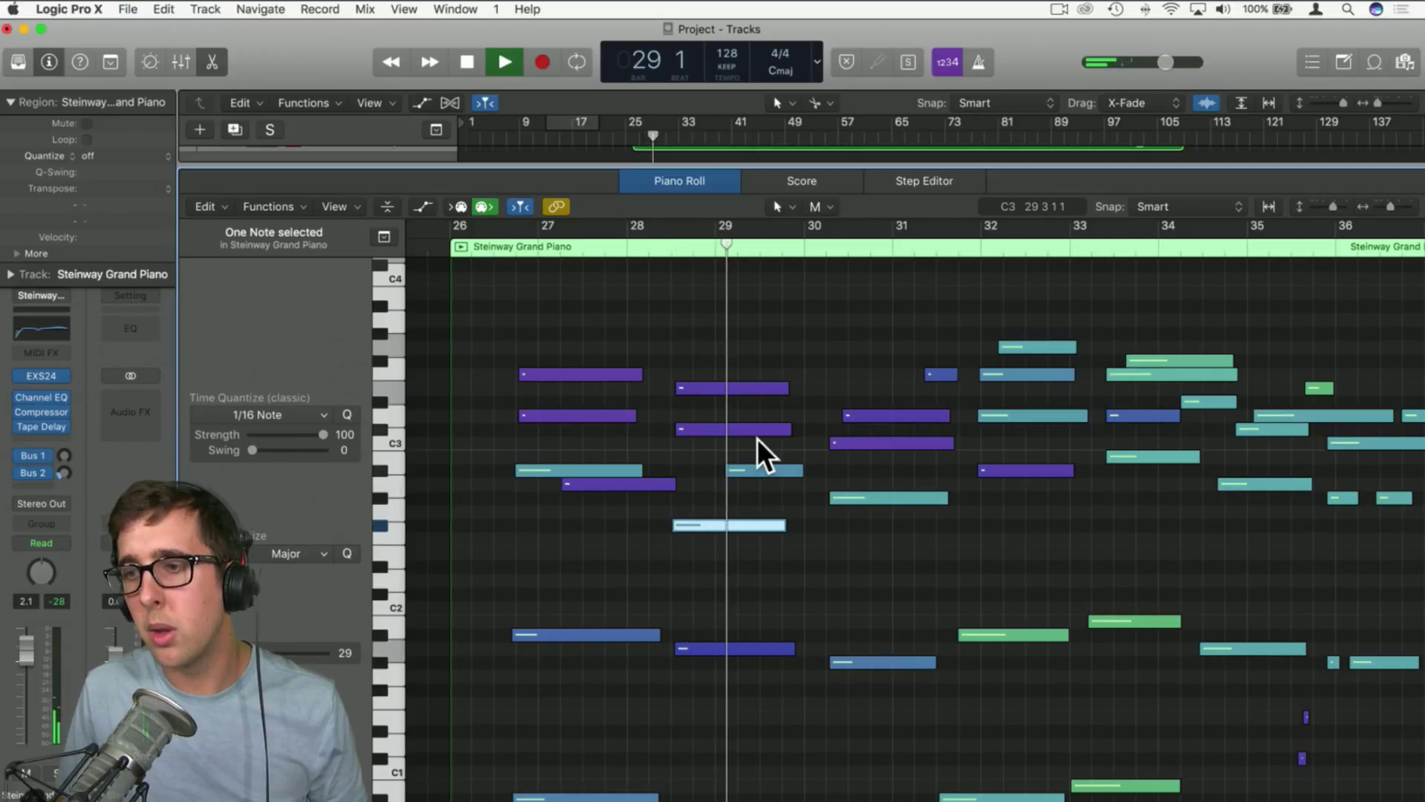
{"action": "key", "text": "space"}
{"action": "left_click", "coordinate": [751, 469]}
{"action": "left_click_drag", "start_coordinate": [752, 469], "coordinate": [751, 512]}
Play from bar 26 again and raise the velocity of the A2 note in bar 27 to 28
{"action": "left_click", "coordinate": [499, 253]}
{"action": "key", "text": "space"}
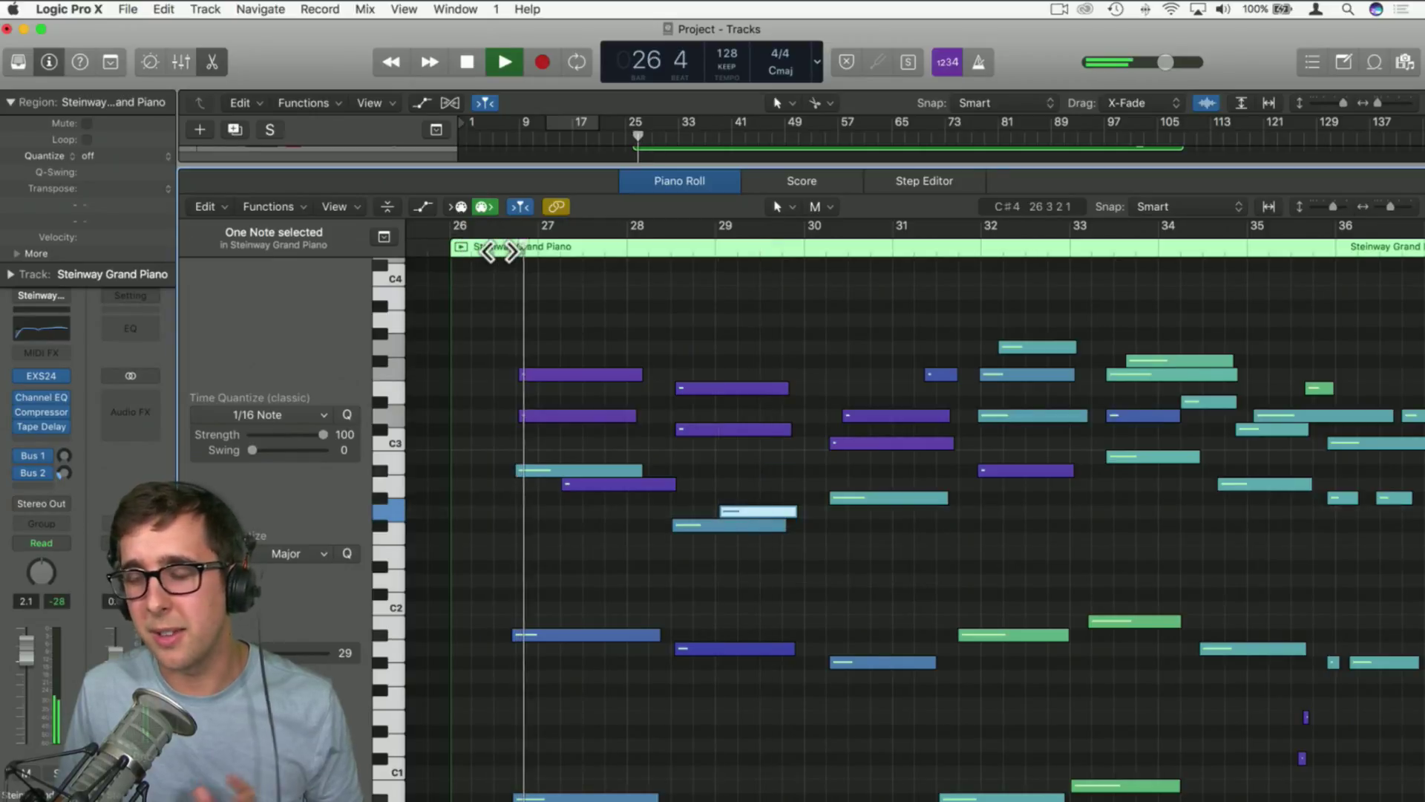
{"action": "left_click", "coordinate": [608, 484]}
{"action": "key", "text": "space"}
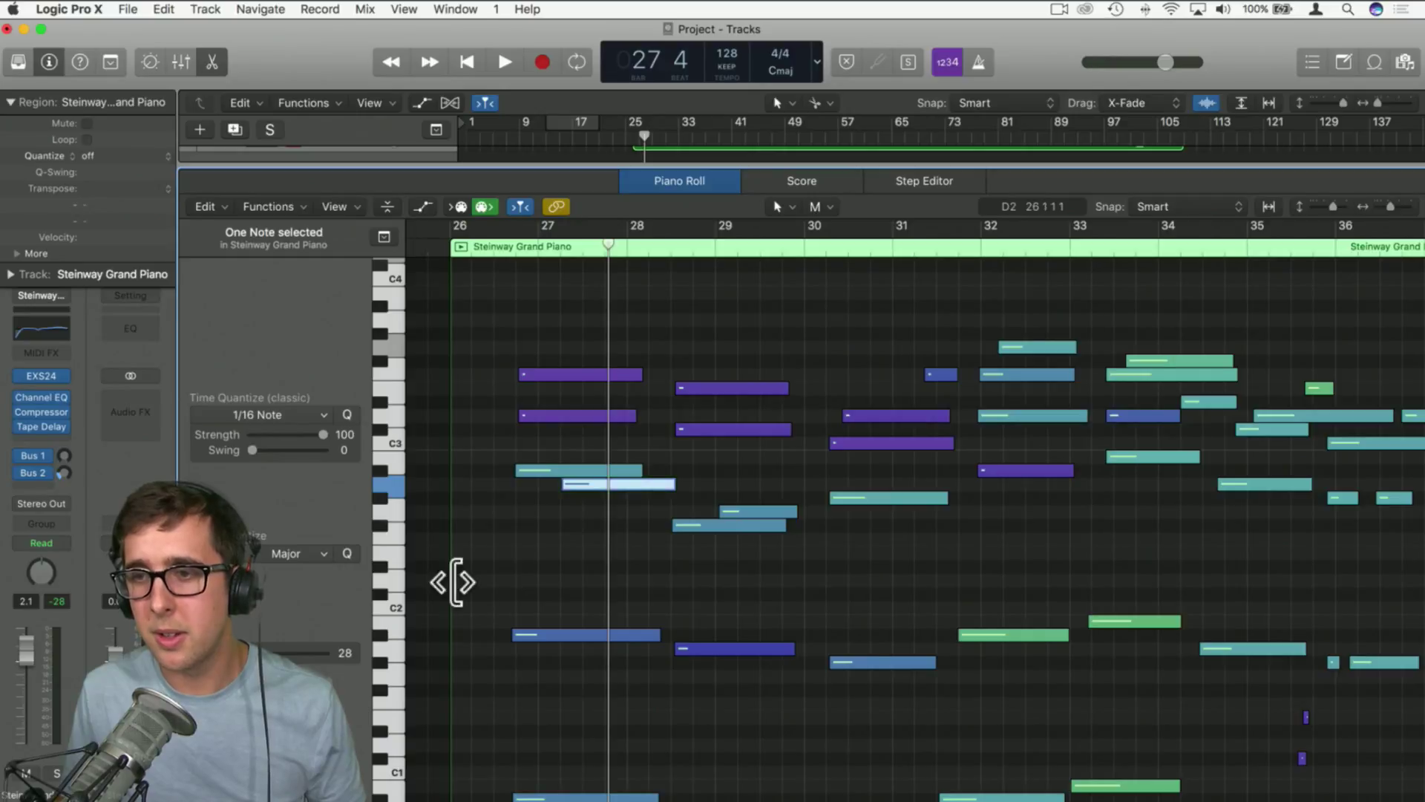
Play the edited passage from bar 26 into bar 30, pausing to check the G2 note
{"action": "left_click", "coordinate": [454, 582]}
{"action": "left_click", "coordinate": [508, 226]}
{"action": "key", "text": "space"}
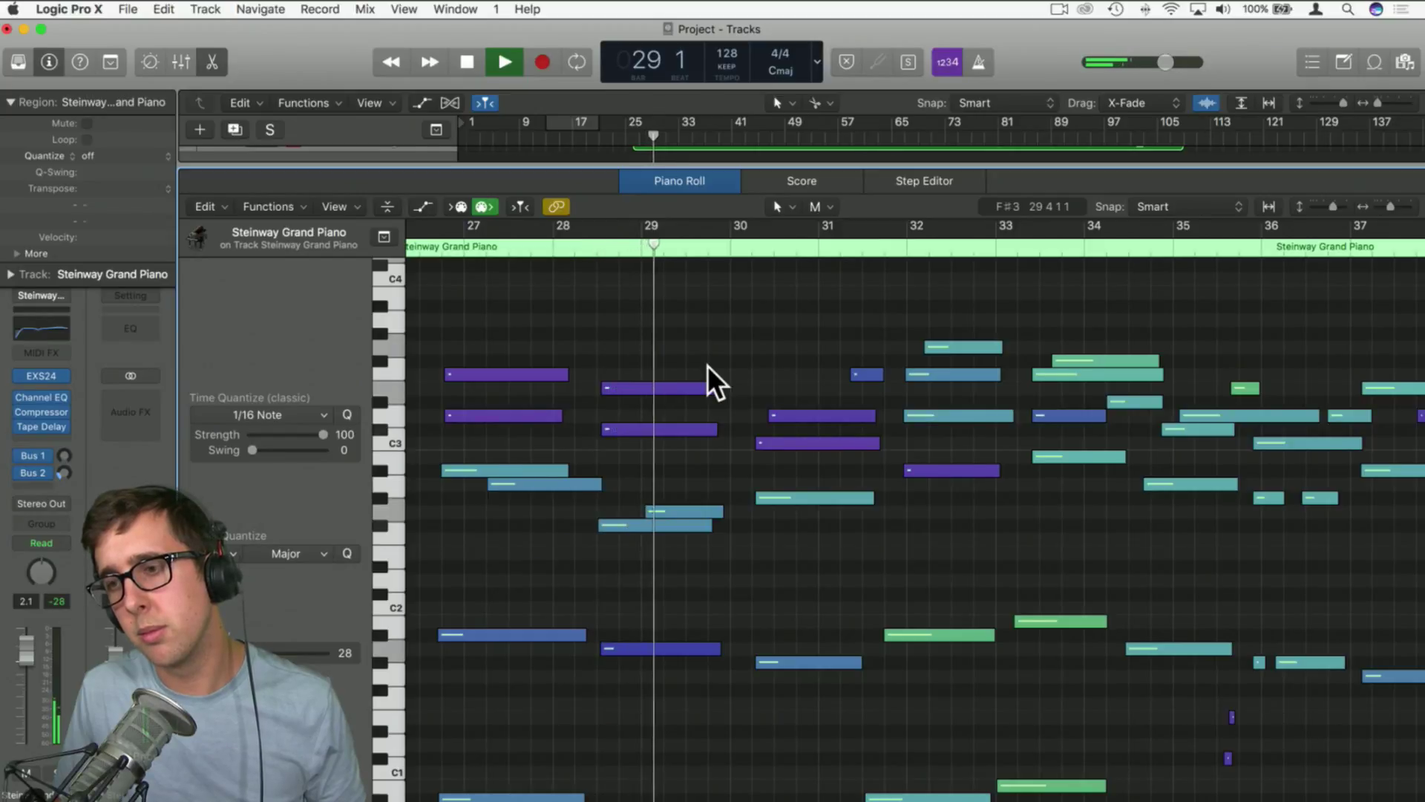
{"action": "key", "text": "space"}
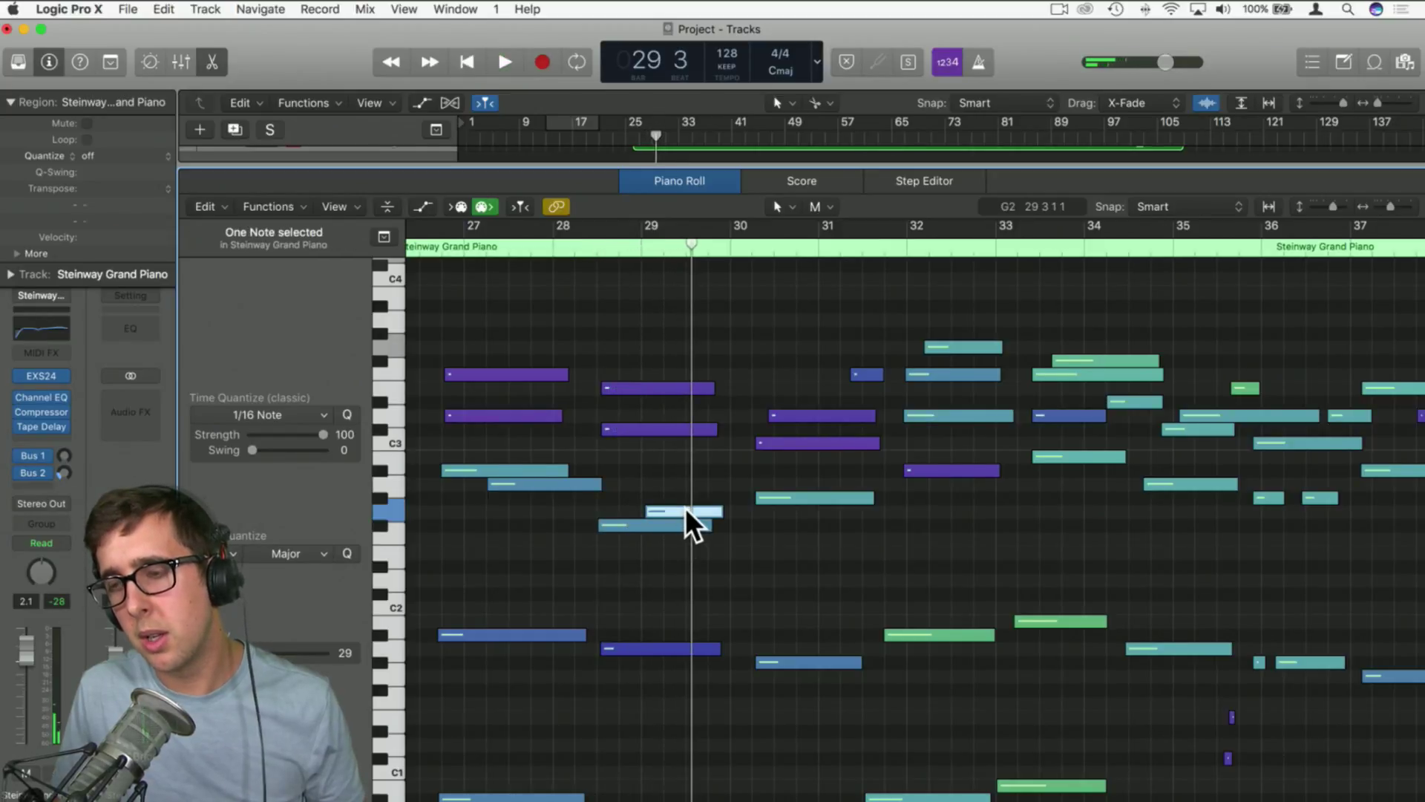
{"action": "key", "text": "space"}
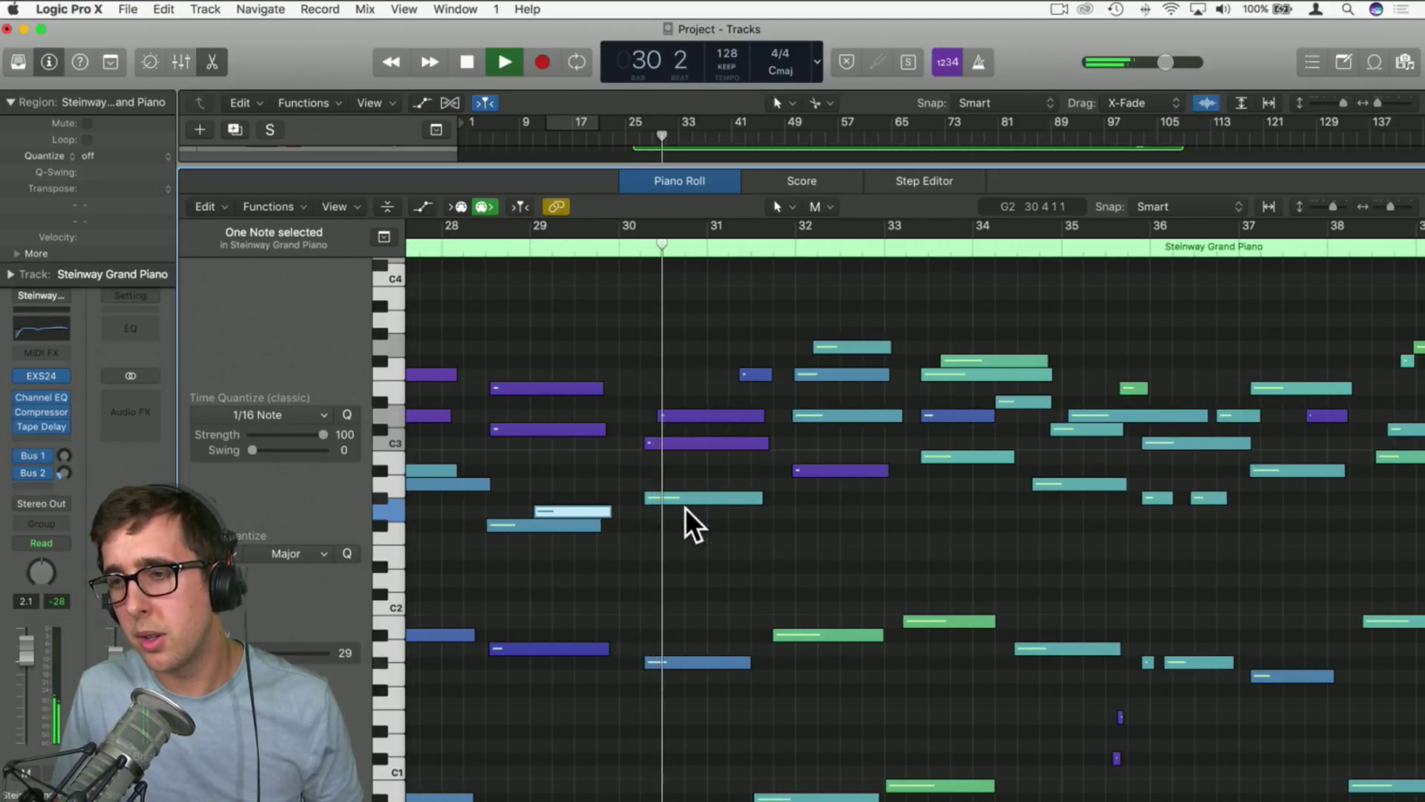
{"action": "key", "text": "space"}
Delete the stray very short bass note just before bar 30
{"action": "scroll", "coordinate": [684, 508], "scroll_direction": "down", "scroll_amount": 5}
{"action": "left_click_drag", "start_coordinate": [619, 711], "coordinate": [617, 668]}
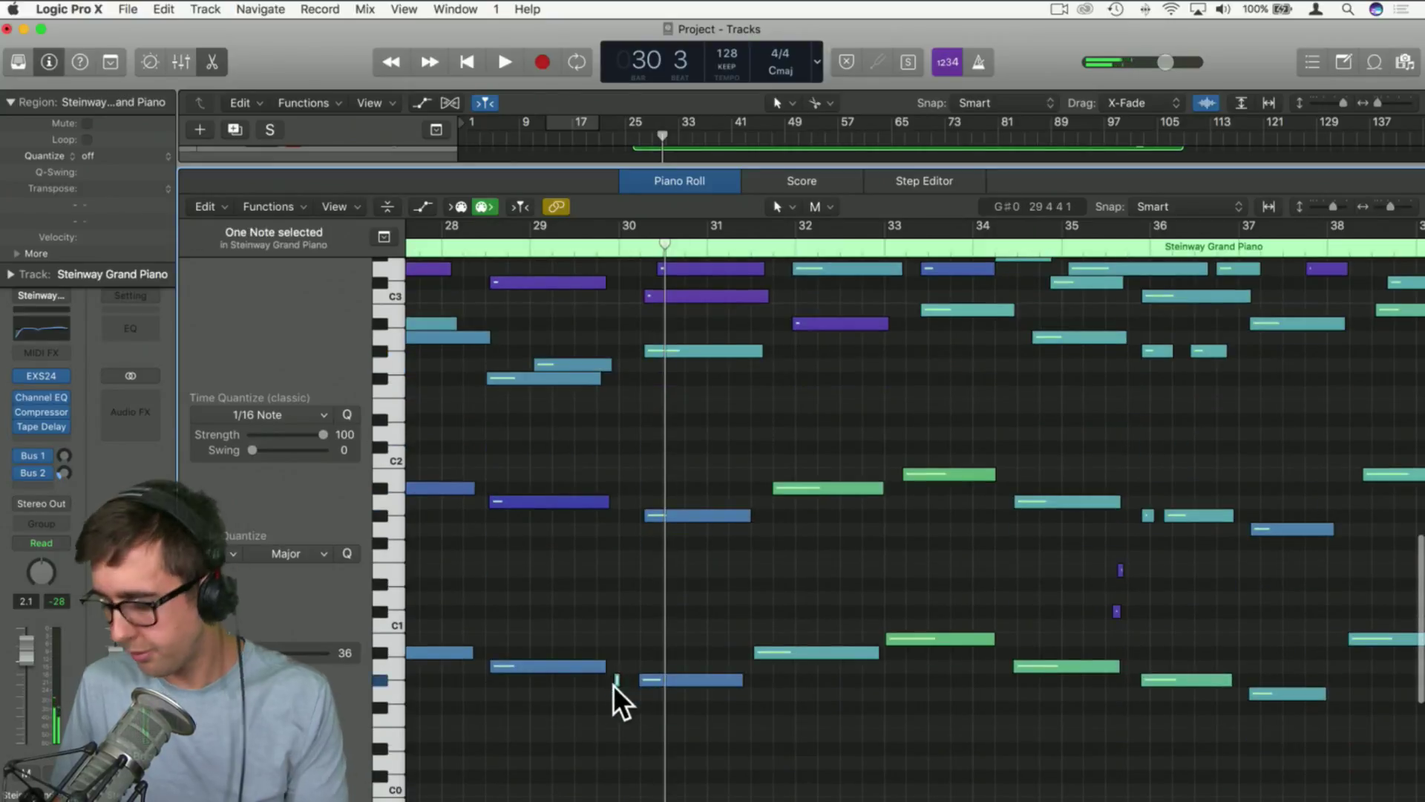
{"action": "key", "text": "Delete"}
{"action": "scroll", "coordinate": [514, 260], "scroll_direction": "left", "scroll_amount": 3}
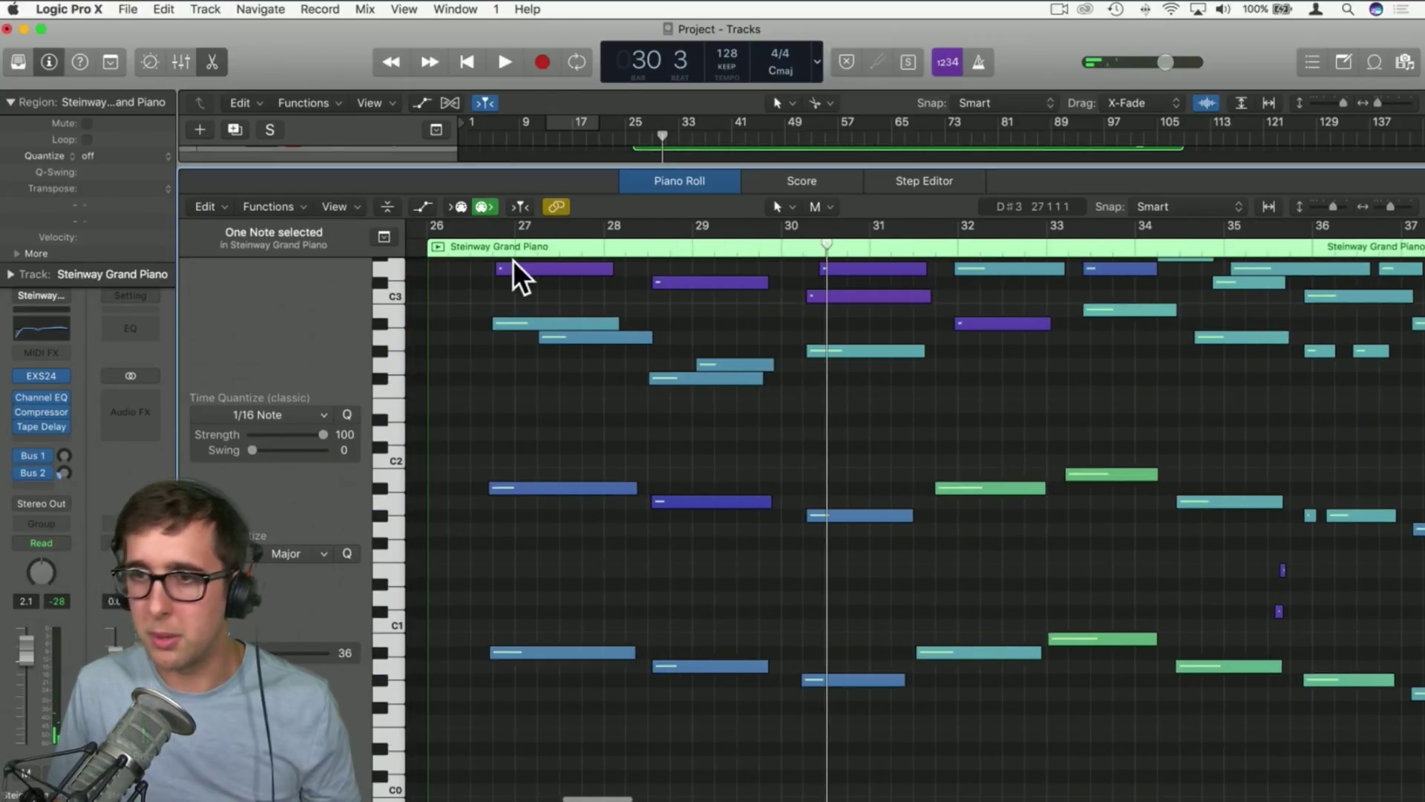
Play the grand piano passage from bar 26 to bar 31
{"action": "left_click", "coordinate": [459, 241]}
{"action": "key", "text": "space"}
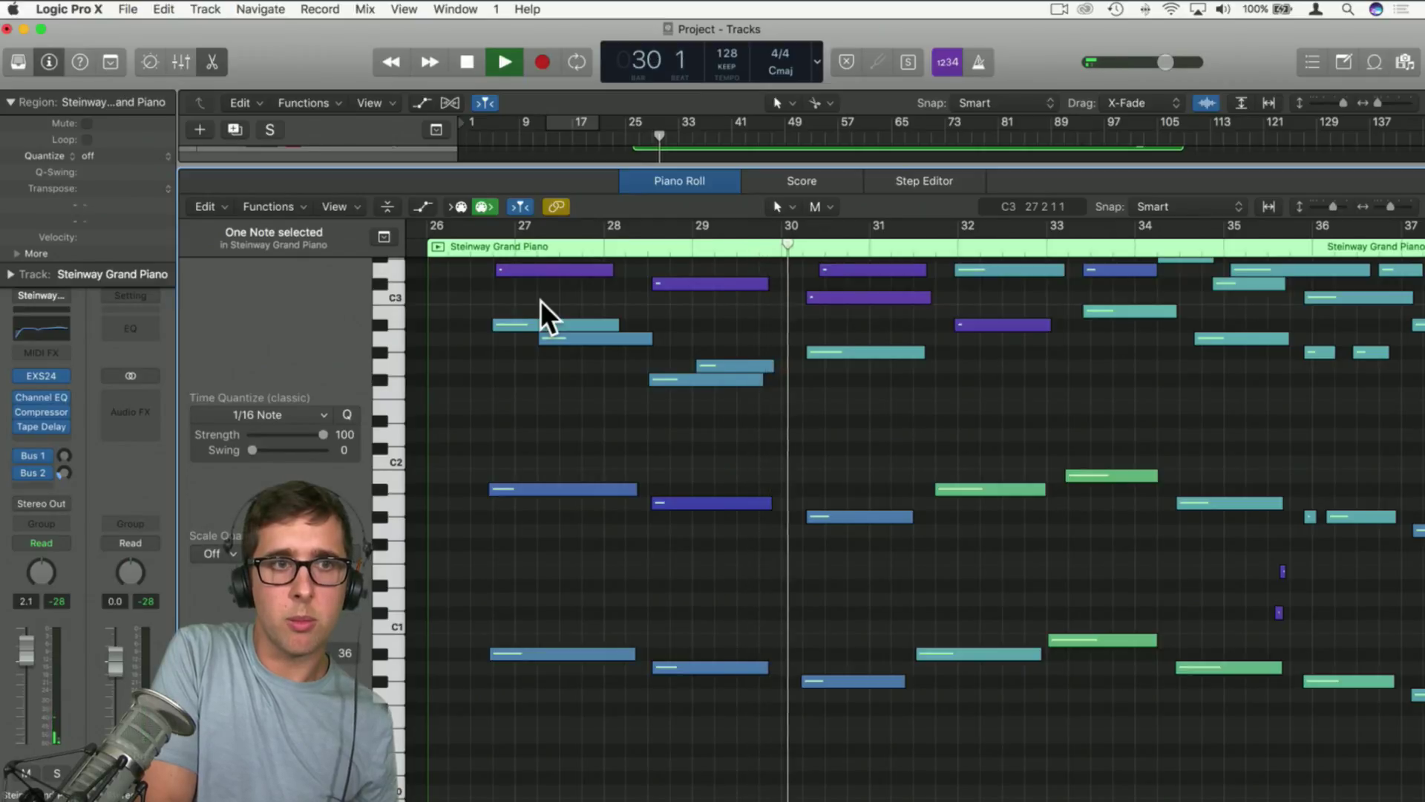
{"action": "scroll", "coordinate": [736, 407], "scroll_direction": "up", "scroll_amount": 3}
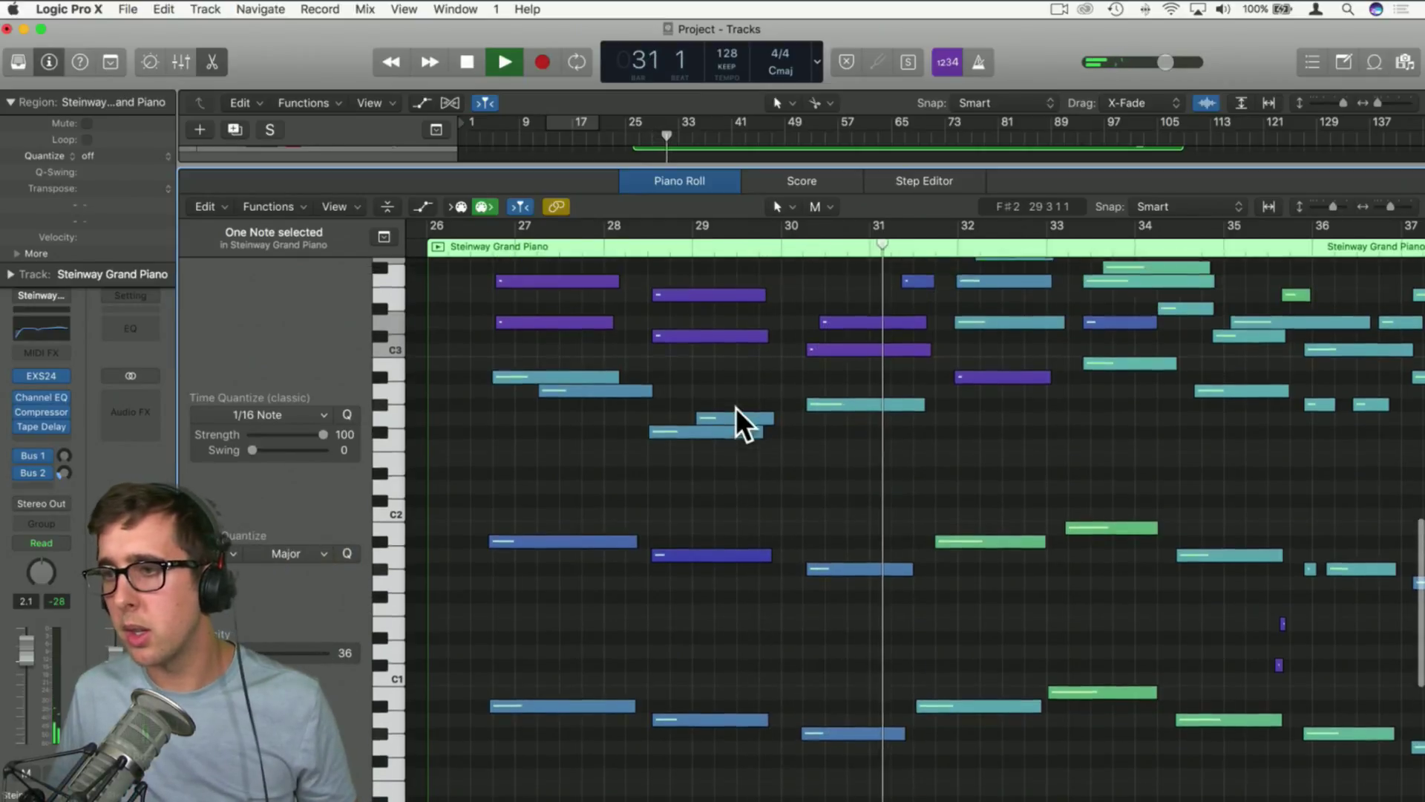
{"action": "key", "text": "space"}
Shorten the D3 note to end at about bar 31 and add a C#3 note after it with velocity 36
{"action": "scroll", "coordinate": [742, 404], "scroll_direction": "up", "scroll_amount": 2}
{"action": "left_click", "coordinate": [916, 322]}
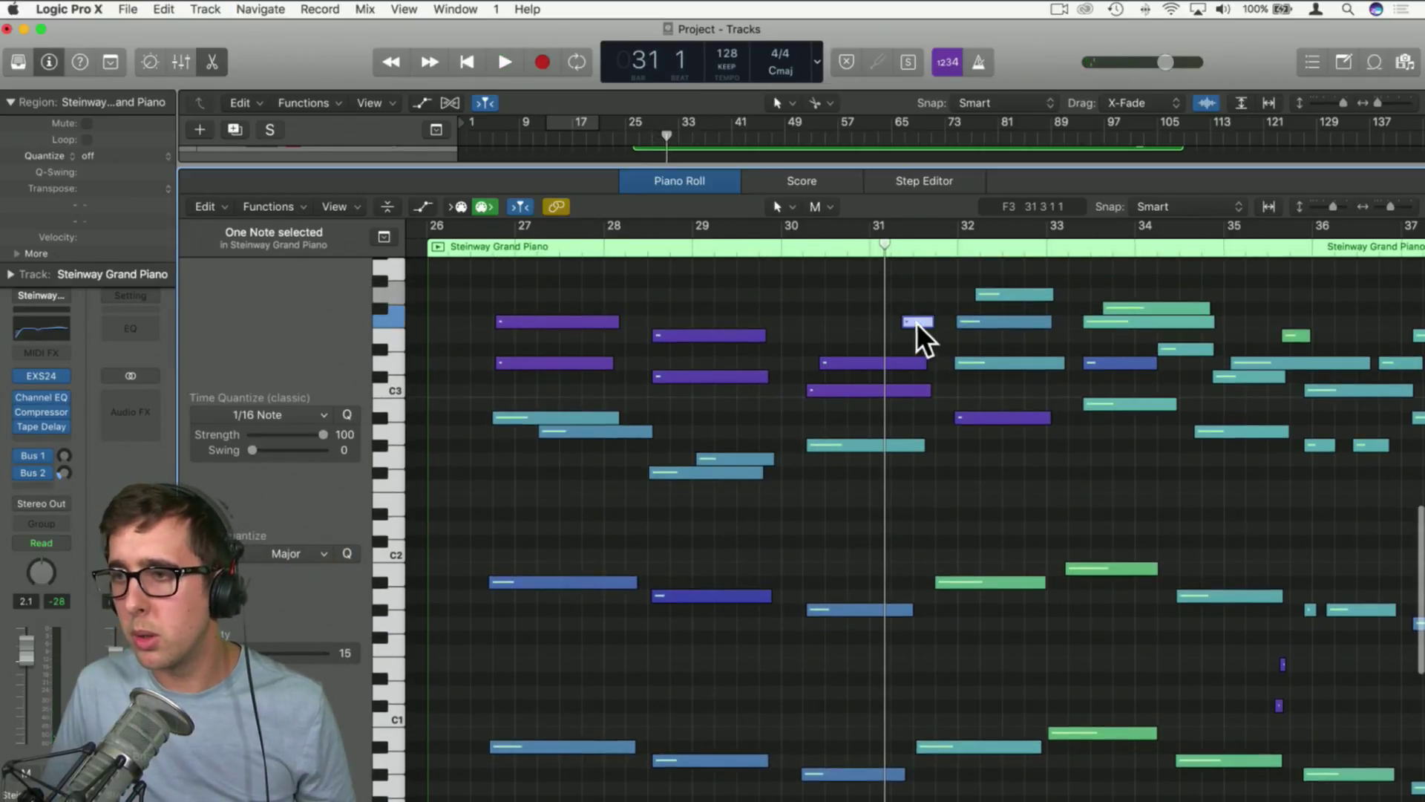
{"action": "left_click", "coordinate": [701, 333]}
{"action": "left_click", "coordinate": [688, 376]}
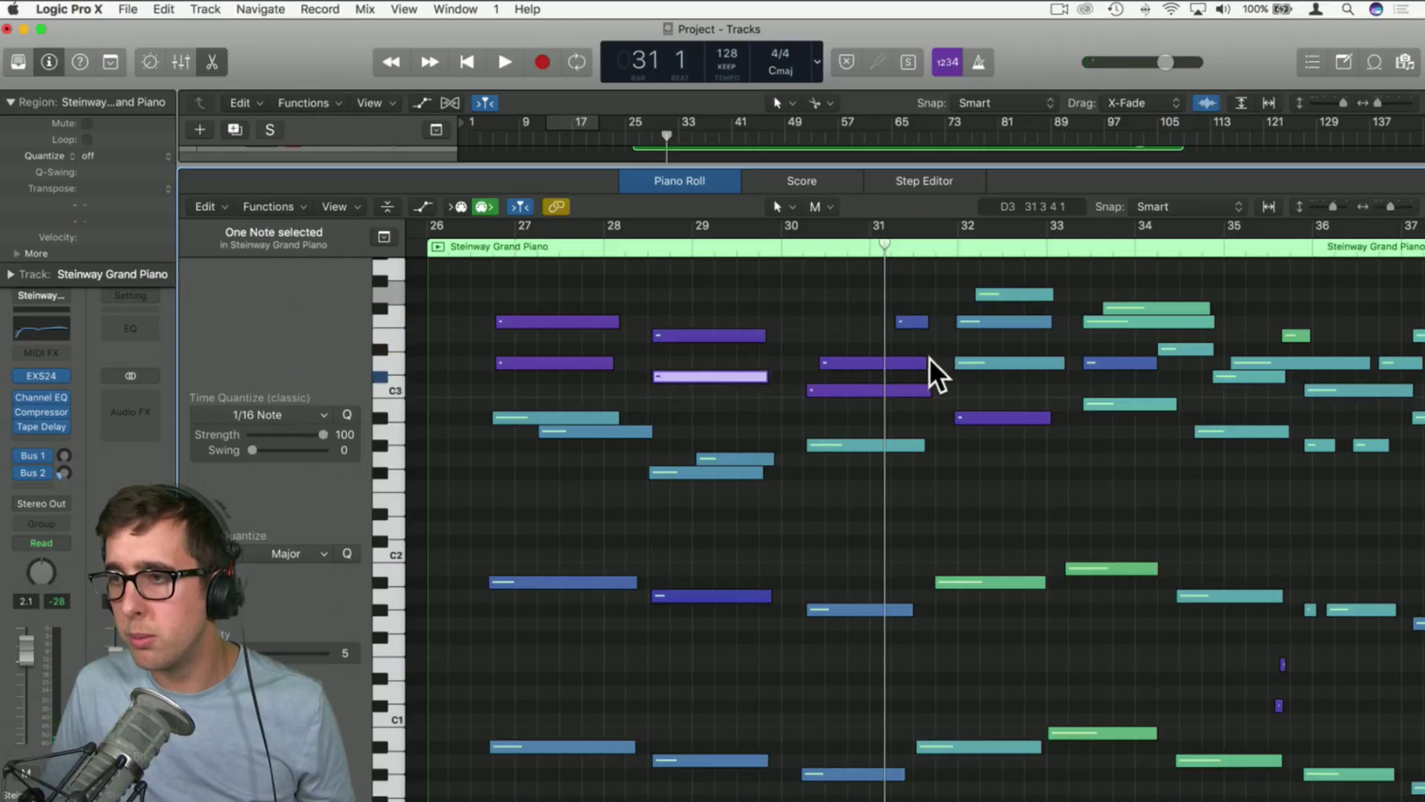
{"action": "mouse_move", "coordinate": [929, 361]}
{"action": "left_mouse_down"}
{"action": "mouse_move", "coordinate": [845, 367]}
{"action": "mouse_move", "coordinate": [906, 372]}
{"action": "left_mouse_up"}
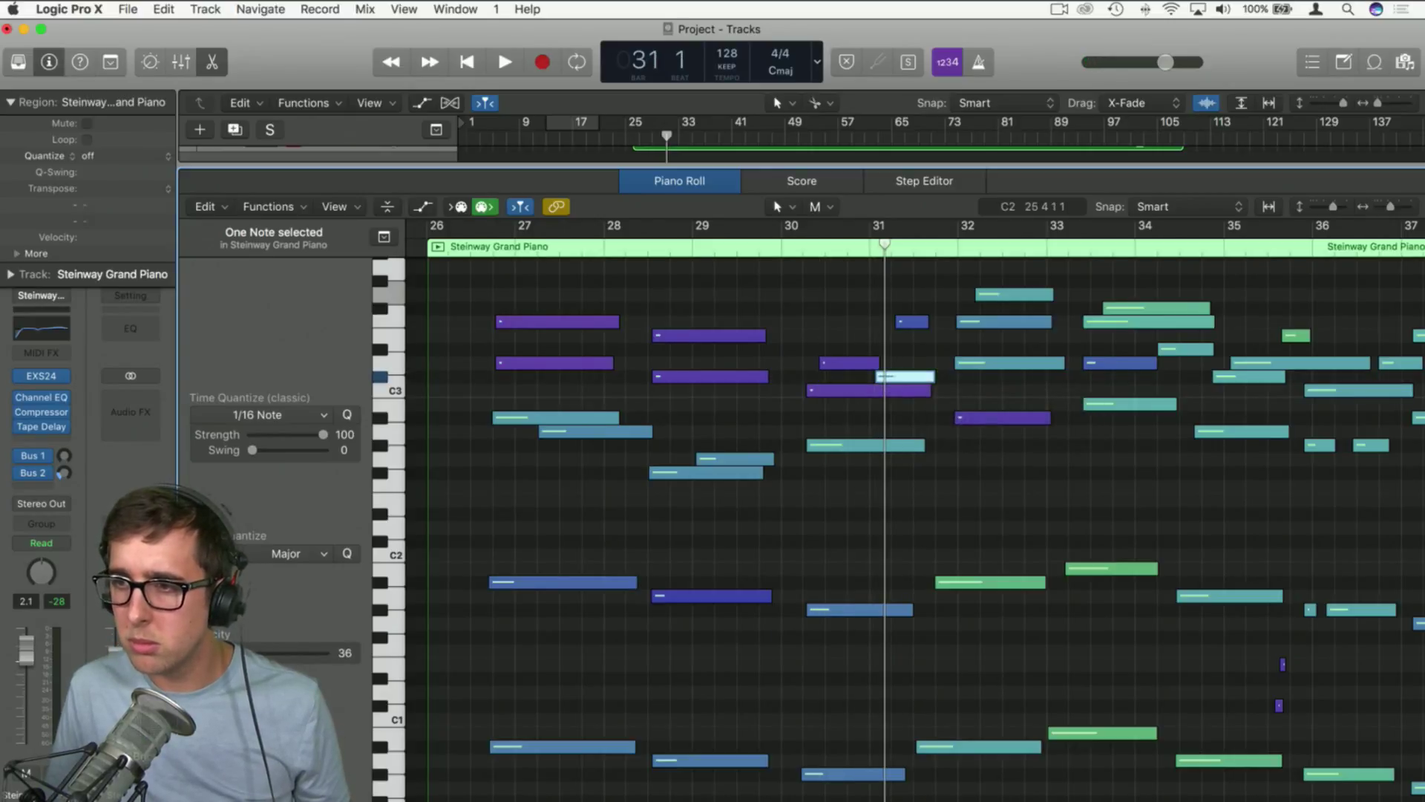
Replay the passage from bar 26 between pitch changes, trying the G2 note at bar 29 on A2 and settling it on G#2
{"action": "left_click", "coordinate": [448, 251]}
{"action": "key", "text": "space"}
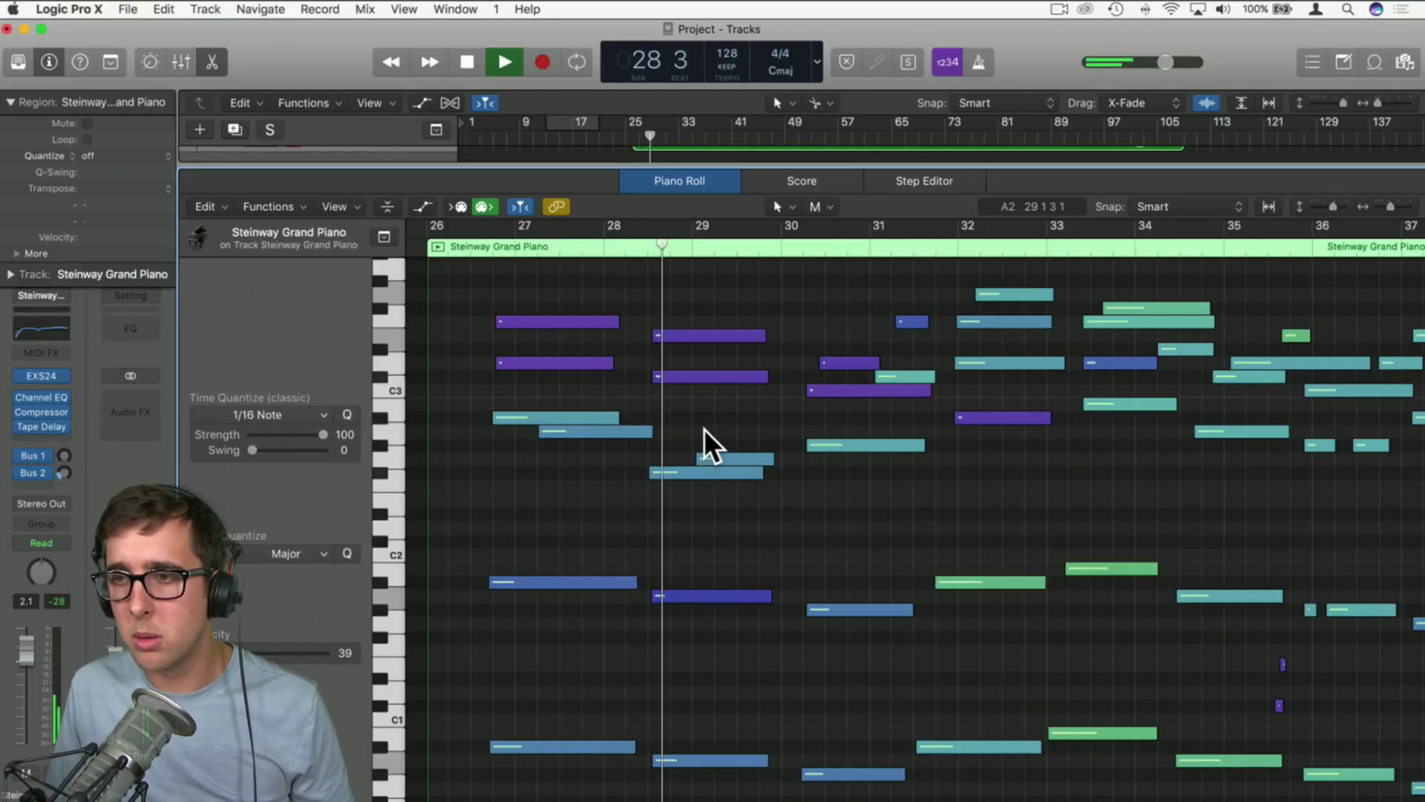
{"action": "key", "text": "space"}
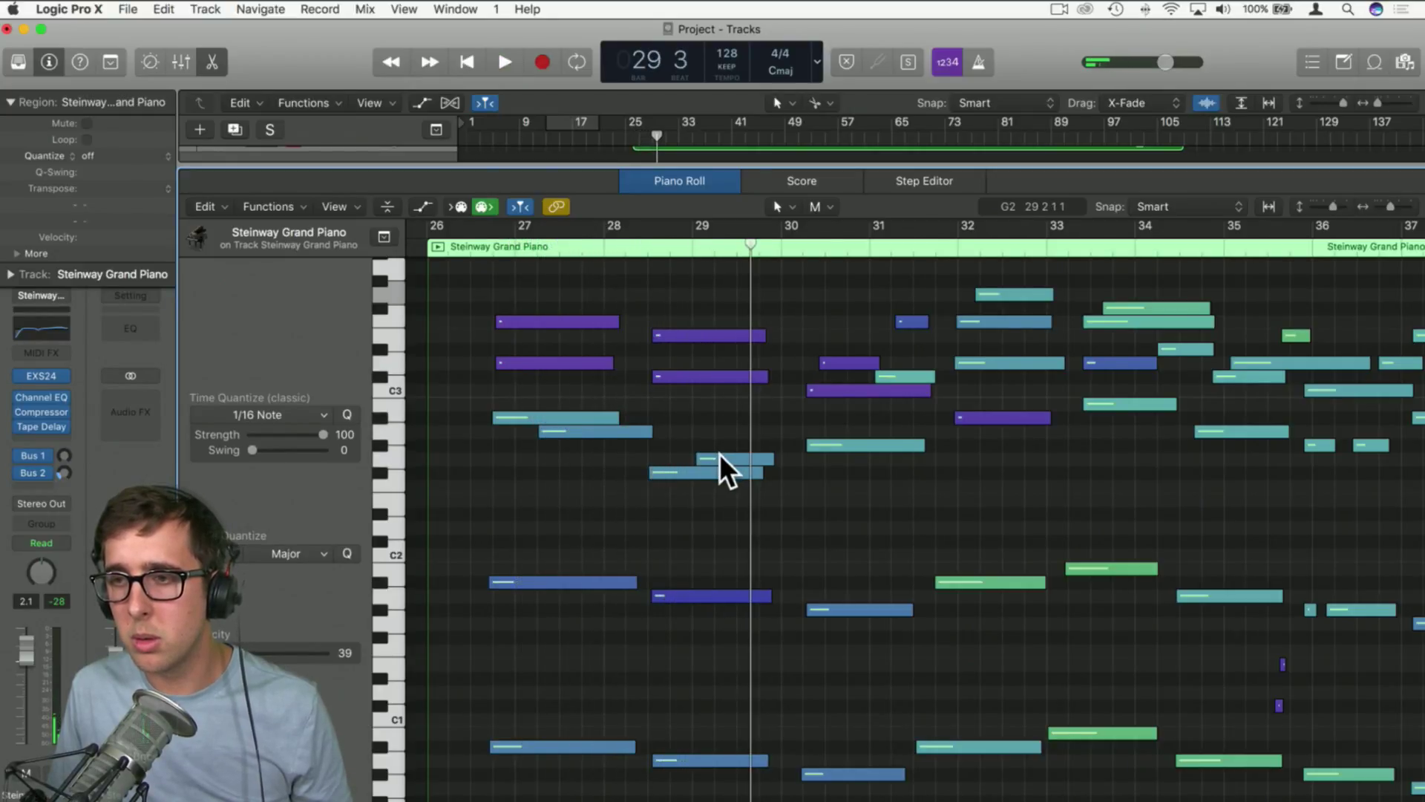
{"action": "left_click_drag", "start_coordinate": [720, 455], "coordinate": [720, 429]}
{"action": "double_click", "coordinate": [551, 243]}
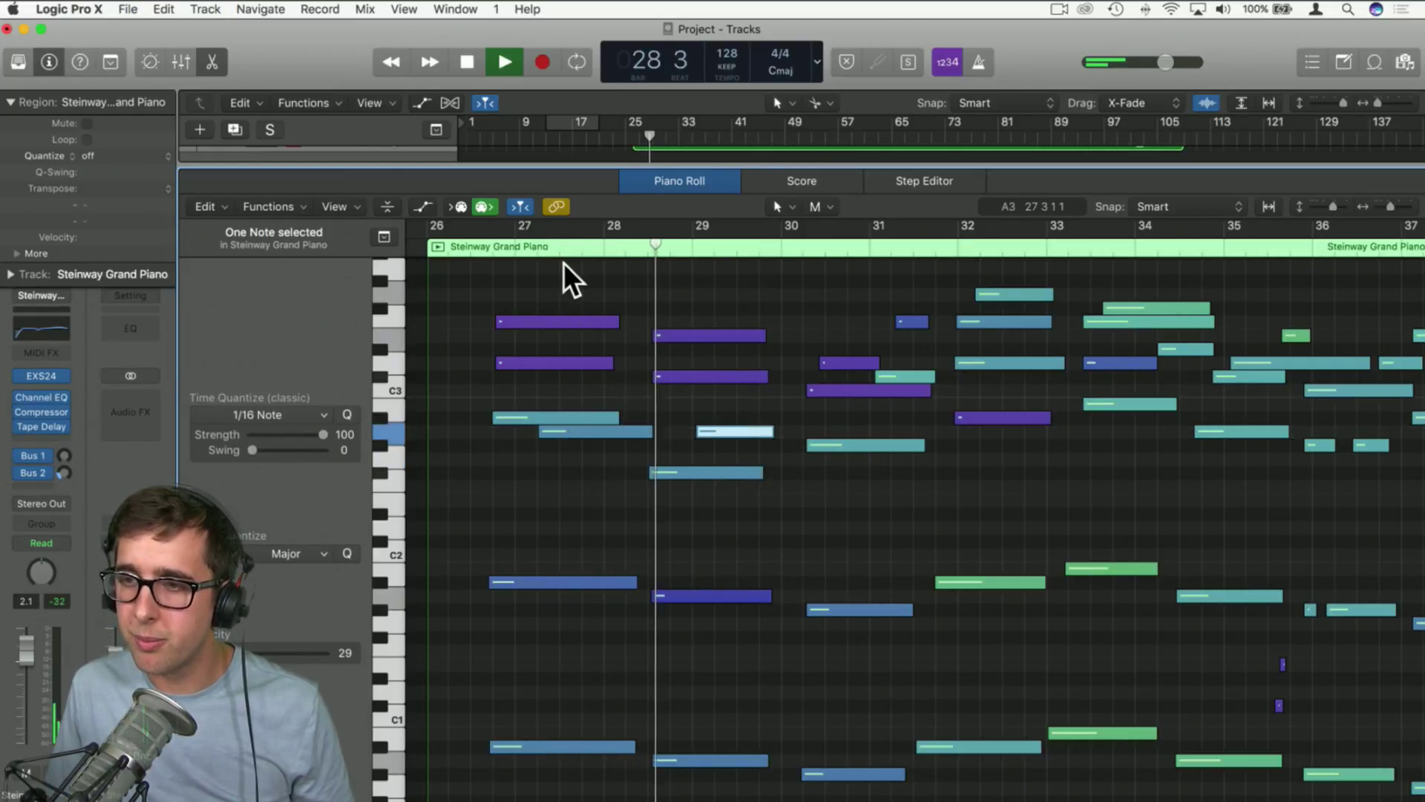
{"action": "key", "text": "space"}
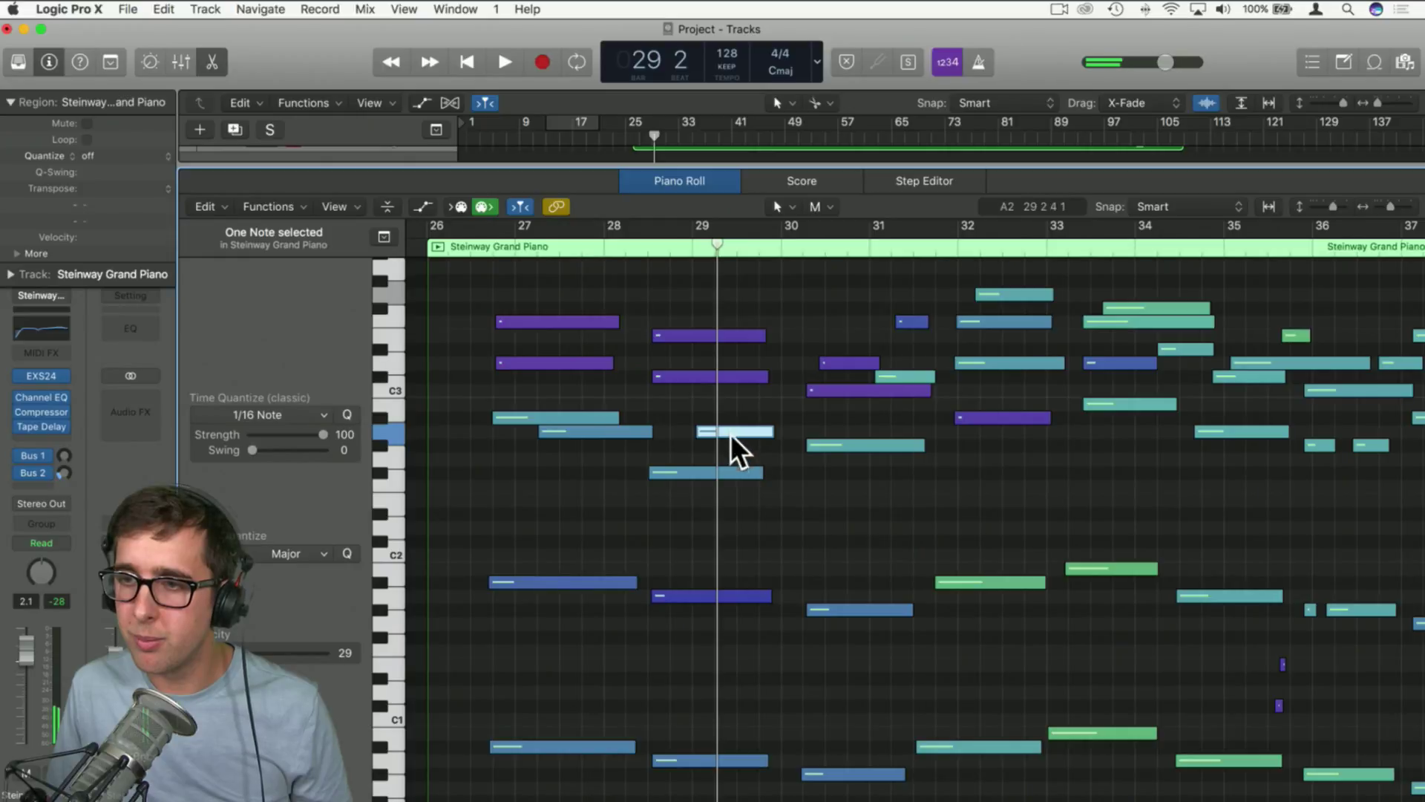
{"action": "left_click_drag", "start_coordinate": [730, 434], "coordinate": [730, 448]}
Play from around bar 28 to bar 31 and delete the short F3 note in bar 31
{"action": "double_click", "coordinate": [639, 248]}
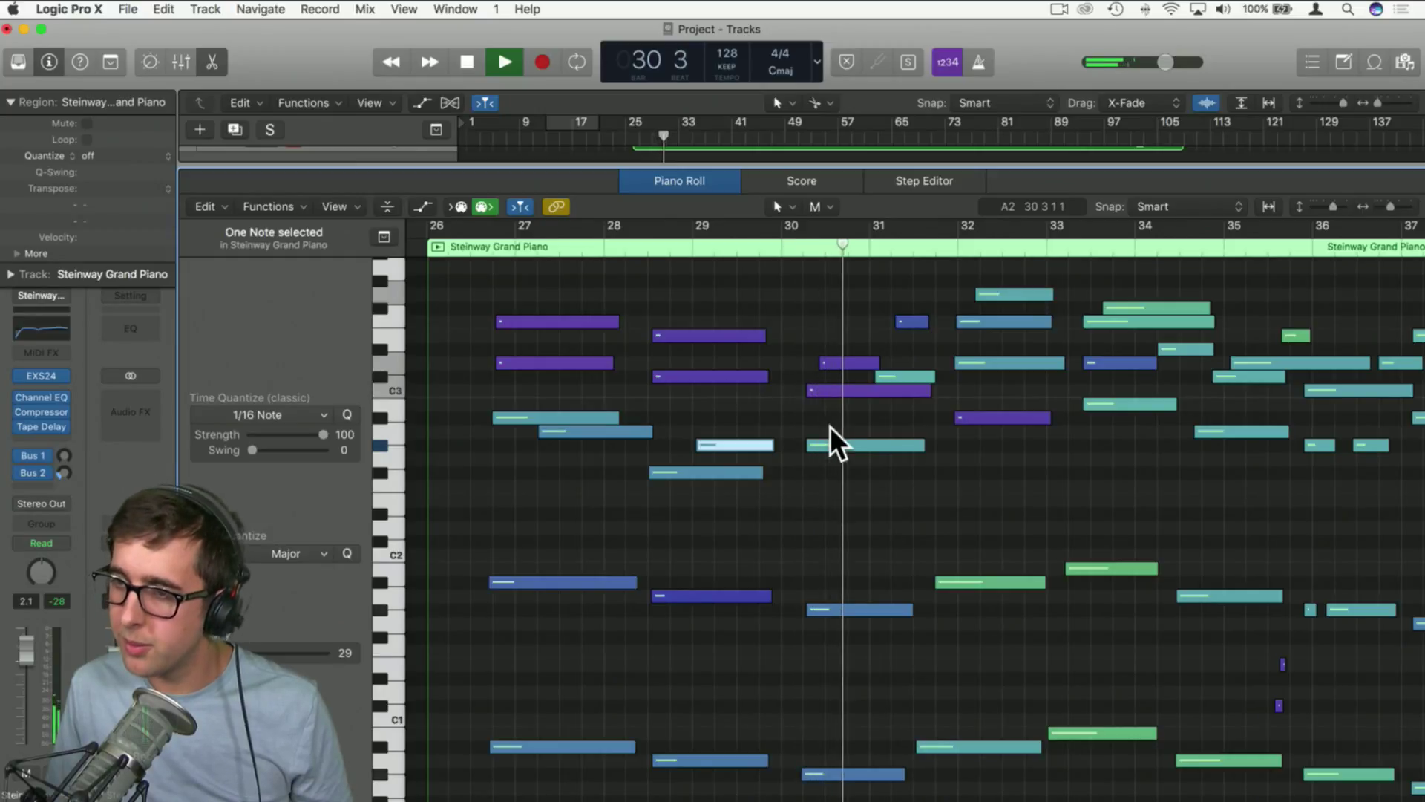
{"action": "key", "text": "space"}
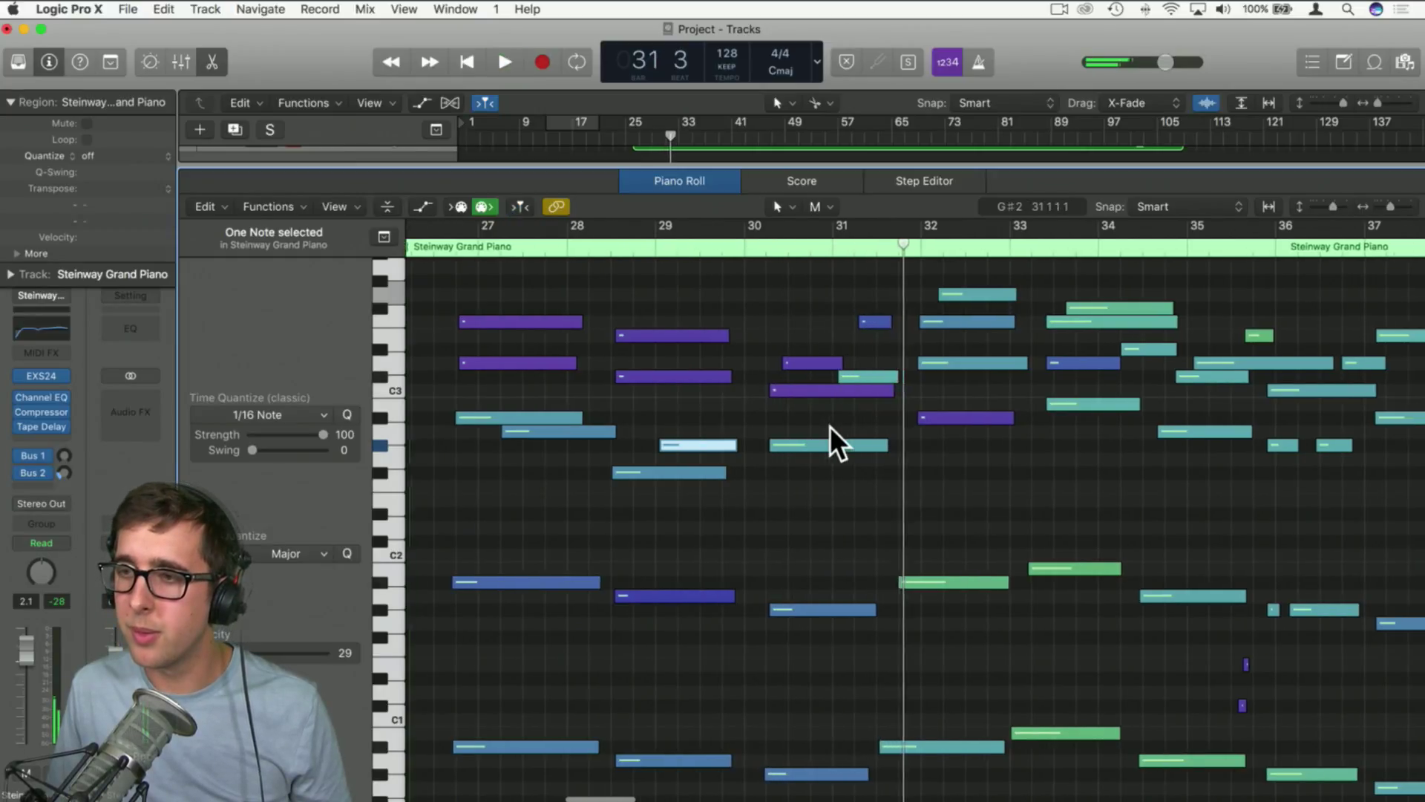
{"action": "left_click", "coordinate": [858, 322]}
{"action": "key", "text": "Delete"}
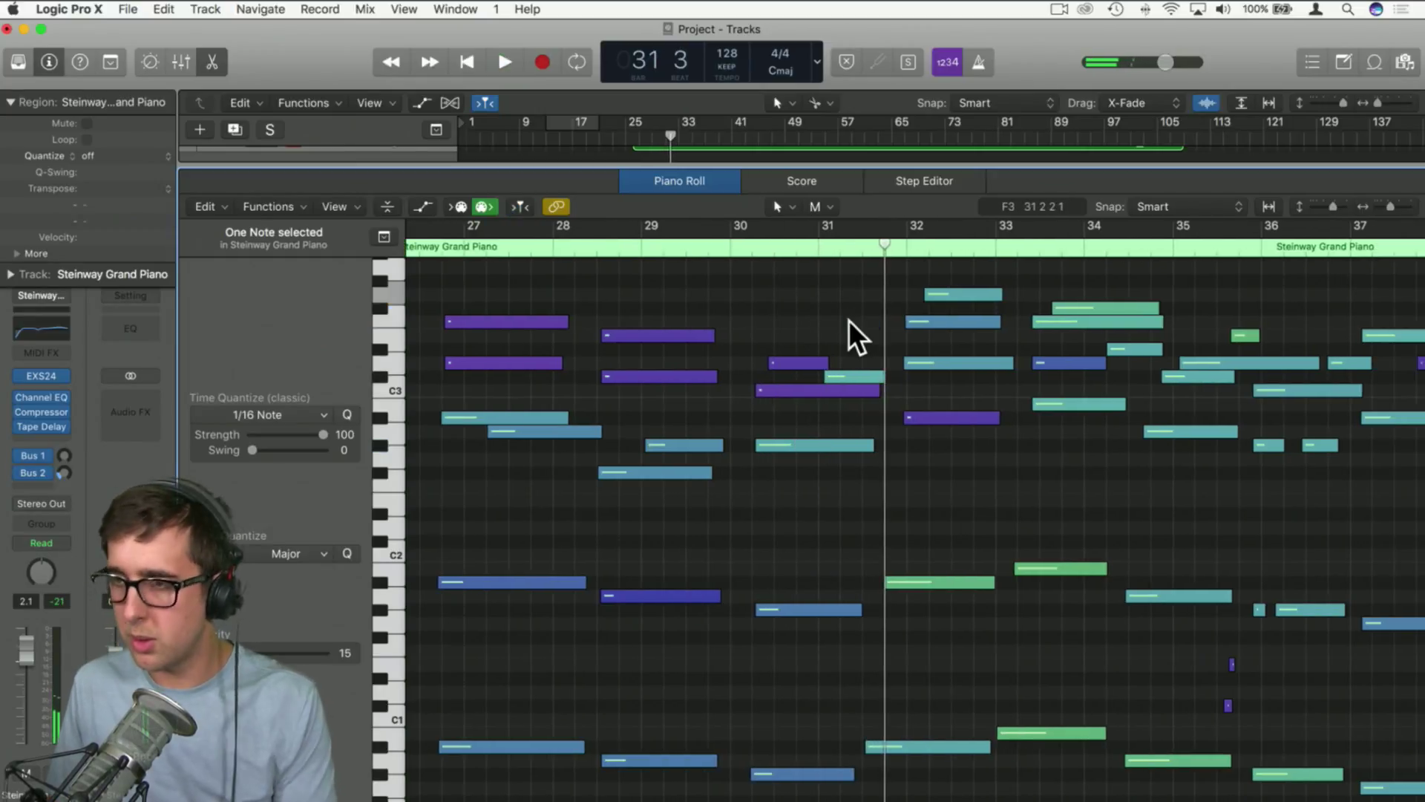
Check the notes around bar 32 and lower its F3 and G3 notes by an octave to F2 and G2
{"action": "left_click", "coordinate": [849, 373]}
{"action": "left_click", "coordinate": [937, 363]}
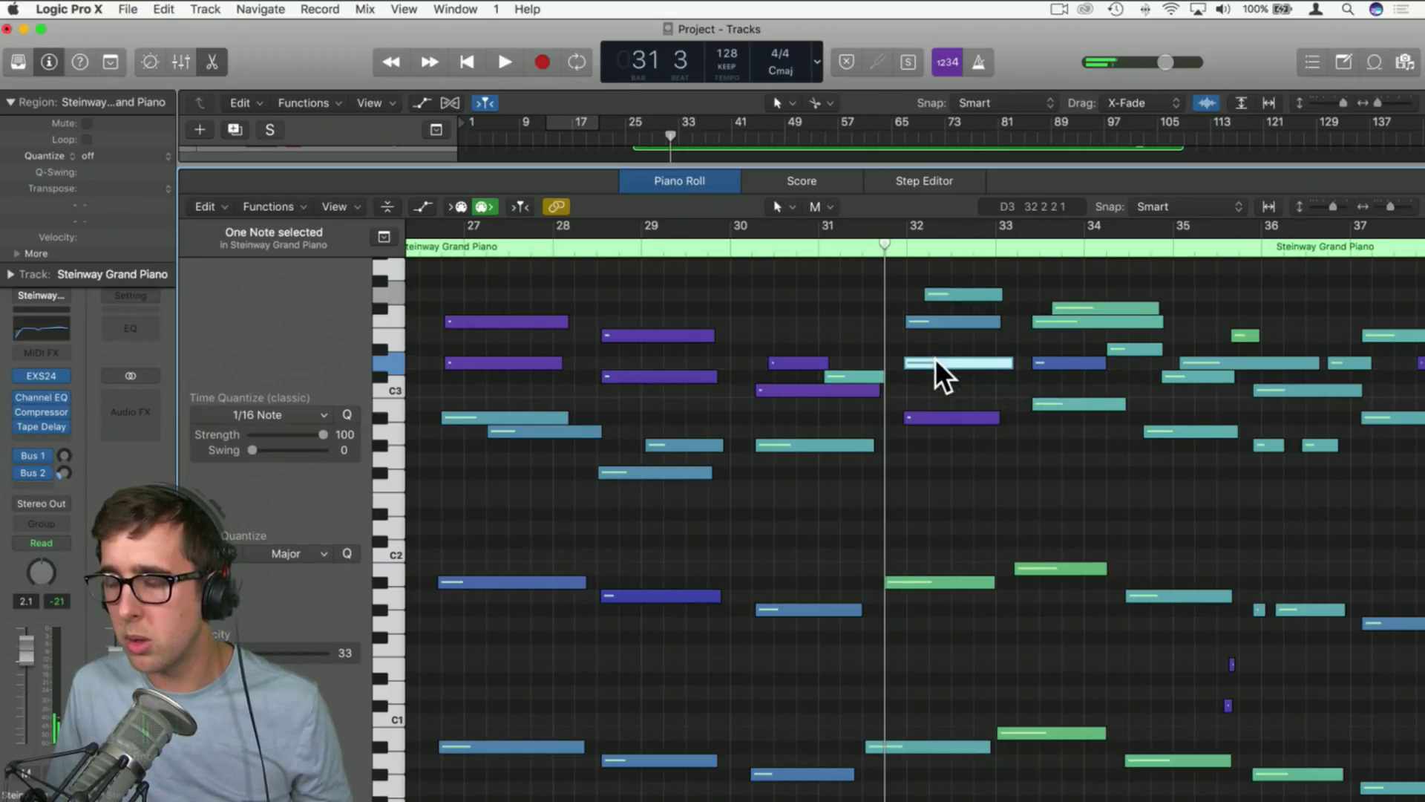
{"action": "scroll", "coordinate": [933, 358], "scroll_direction": "right", "scroll_amount": 3}
{"action": "left_click", "coordinate": [833, 322]}
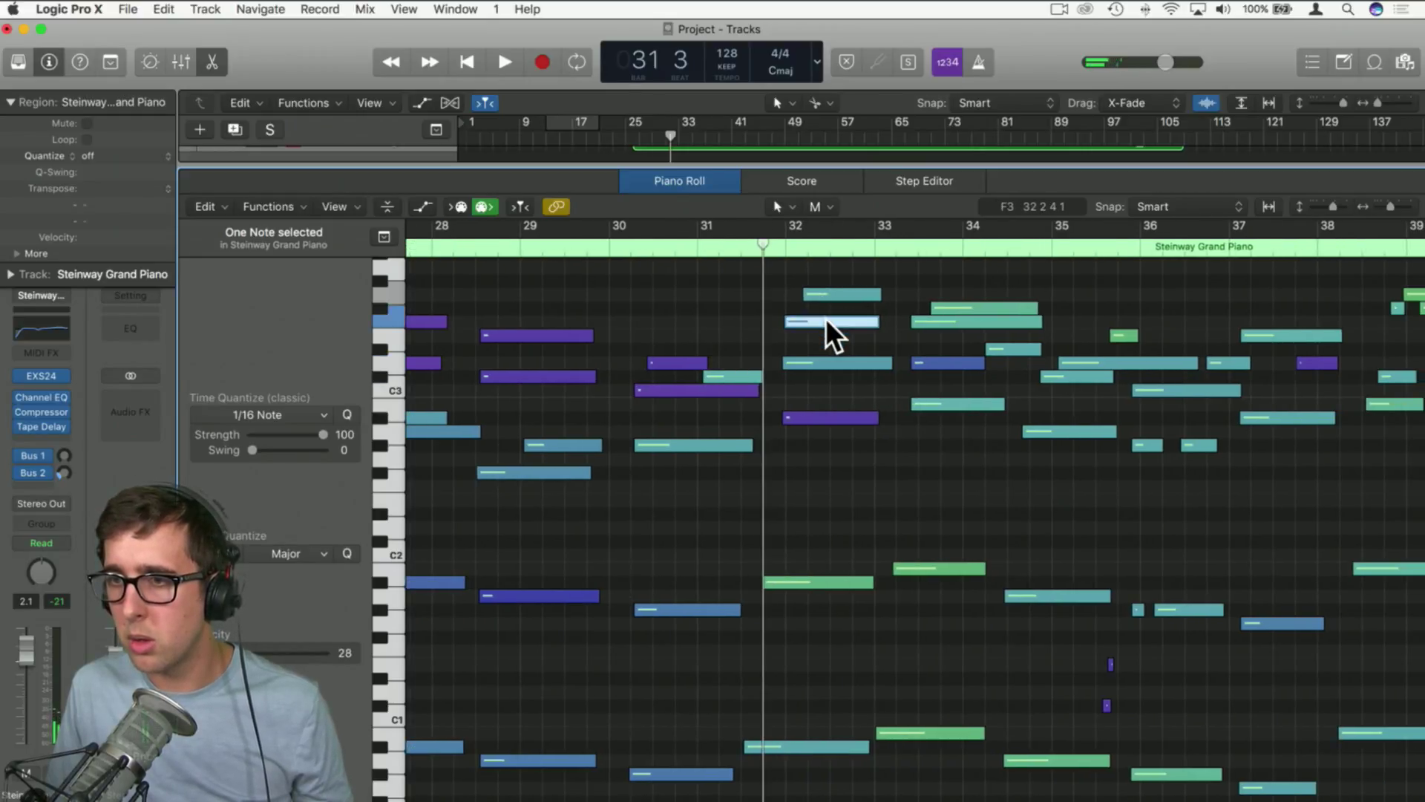
{"action": "left_click_drag", "start_coordinate": [826, 318], "coordinate": [831, 461]}
{"action": "left_click", "coordinate": [808, 440]}
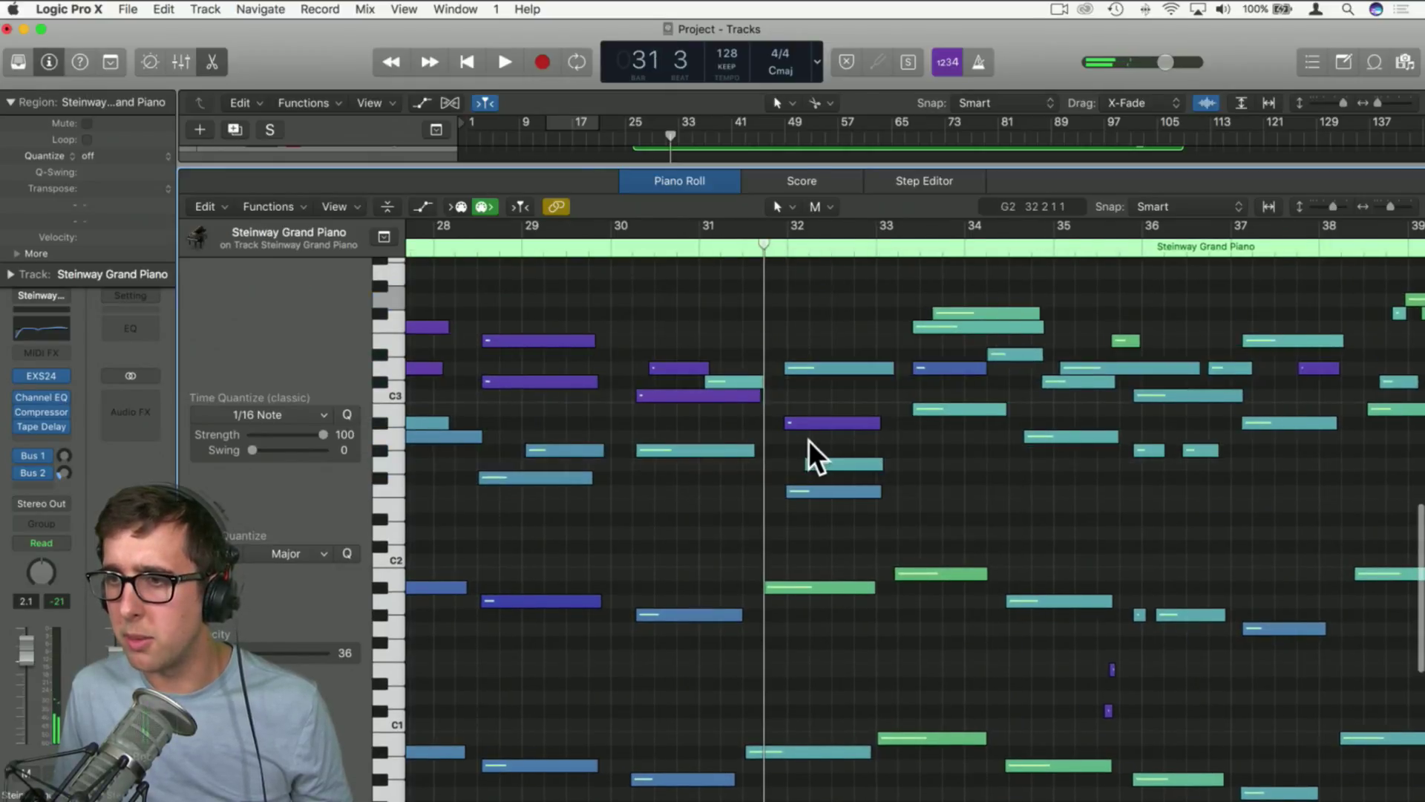
Play the edited passage from bar 26 to bar 30
{"action": "scroll", "coordinate": [809, 440], "scroll_direction": "left", "scroll_amount": 5}
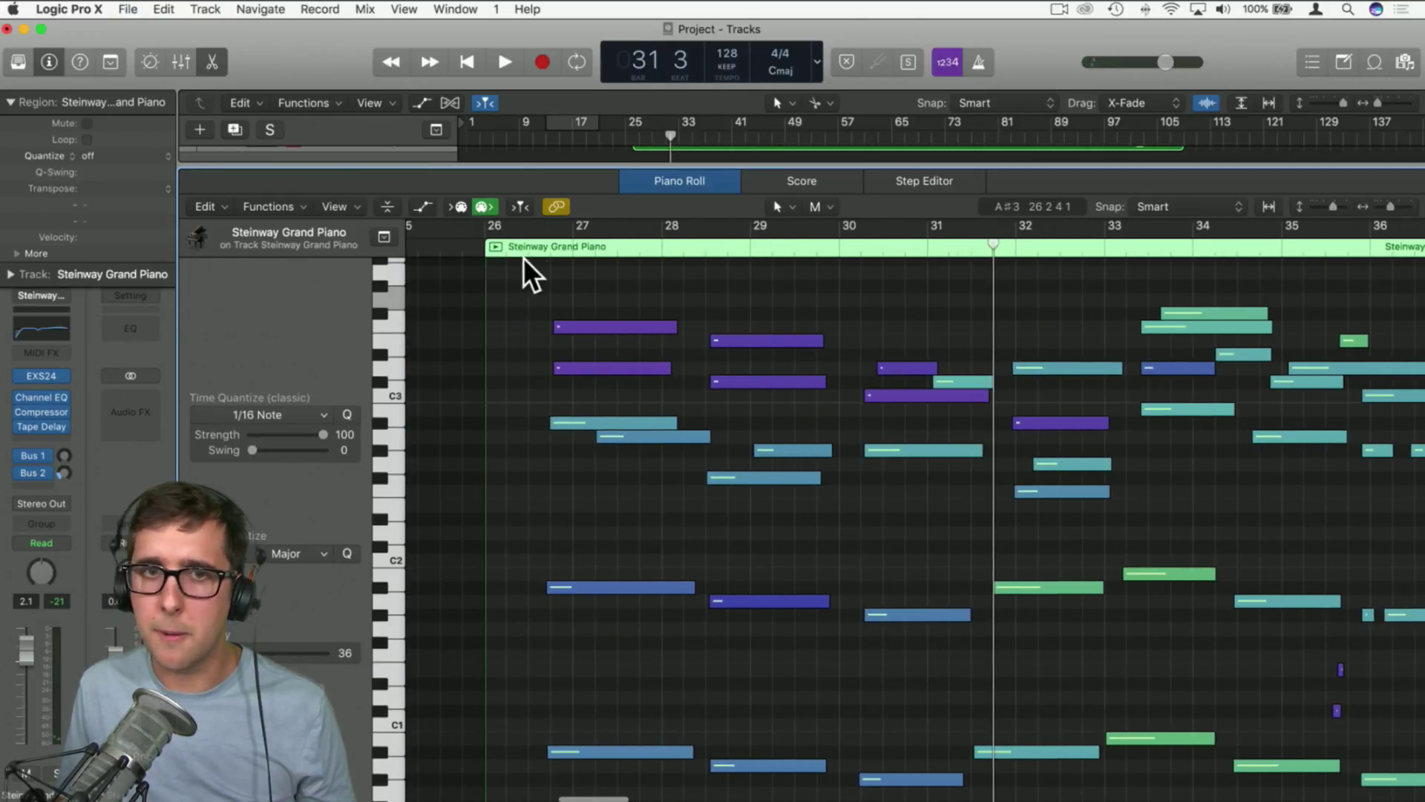
{"action": "left_click", "coordinate": [524, 245]}
{"action": "key", "text": "space"}
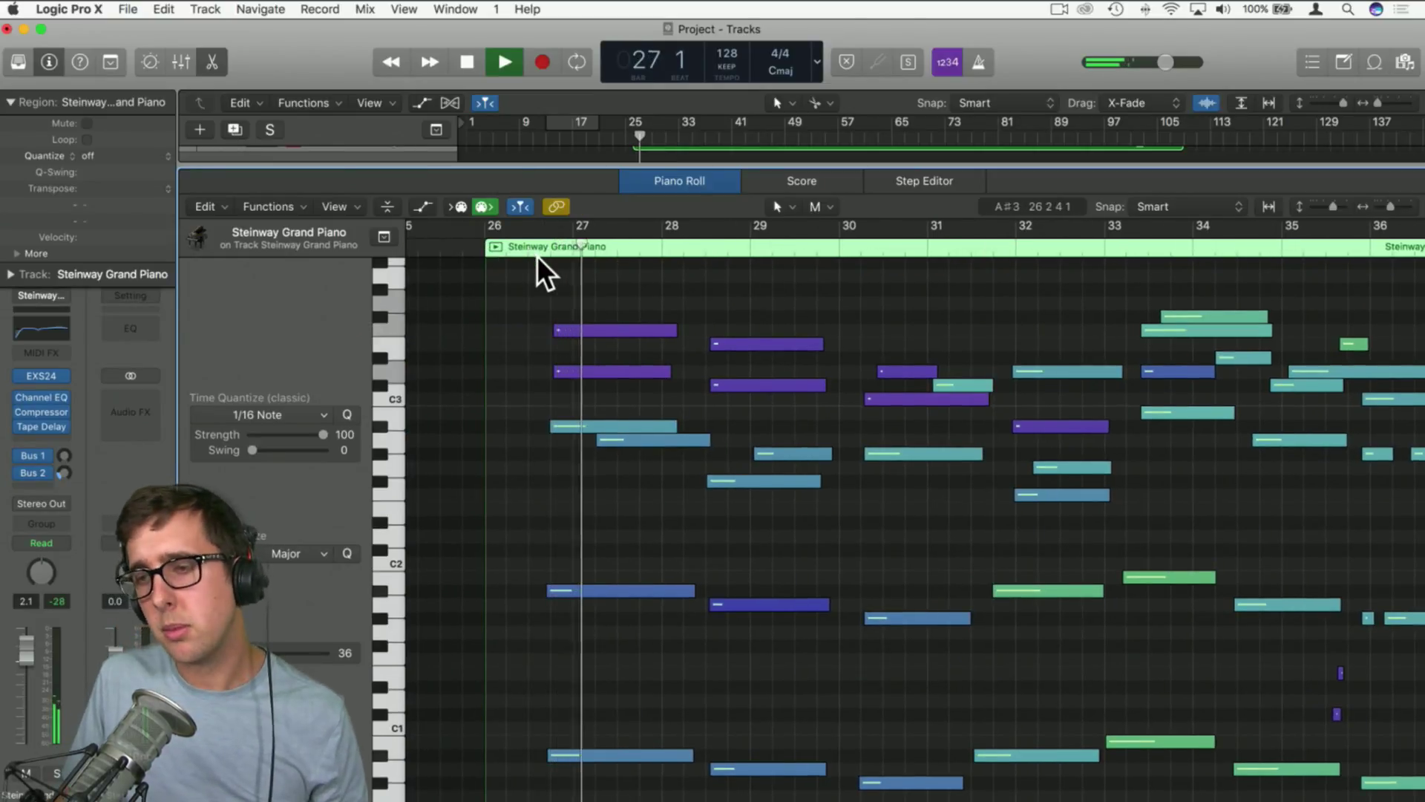
{"action": "scroll", "coordinate": [537, 255], "scroll_direction": "right", "scroll_amount": 2}
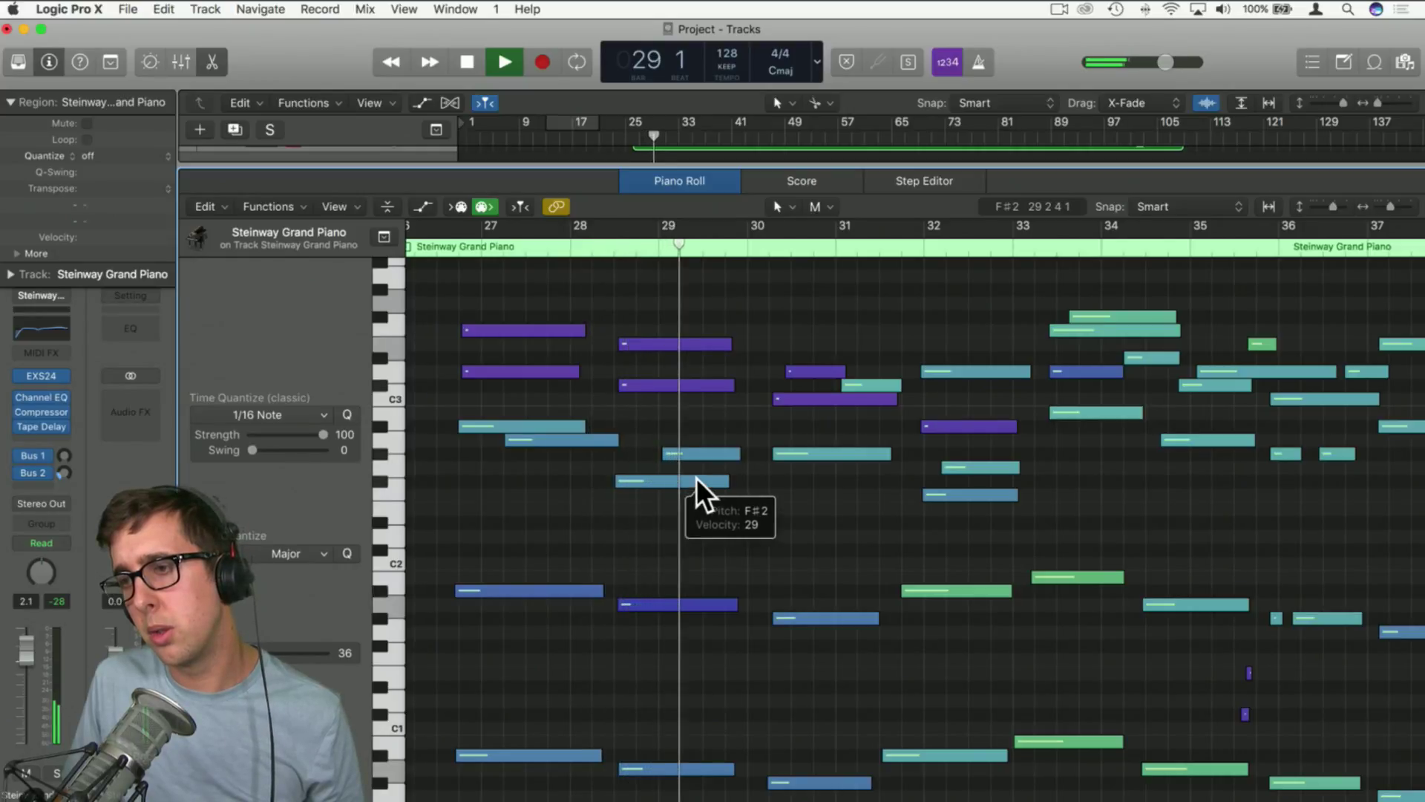
{"action": "key", "text": "space"}
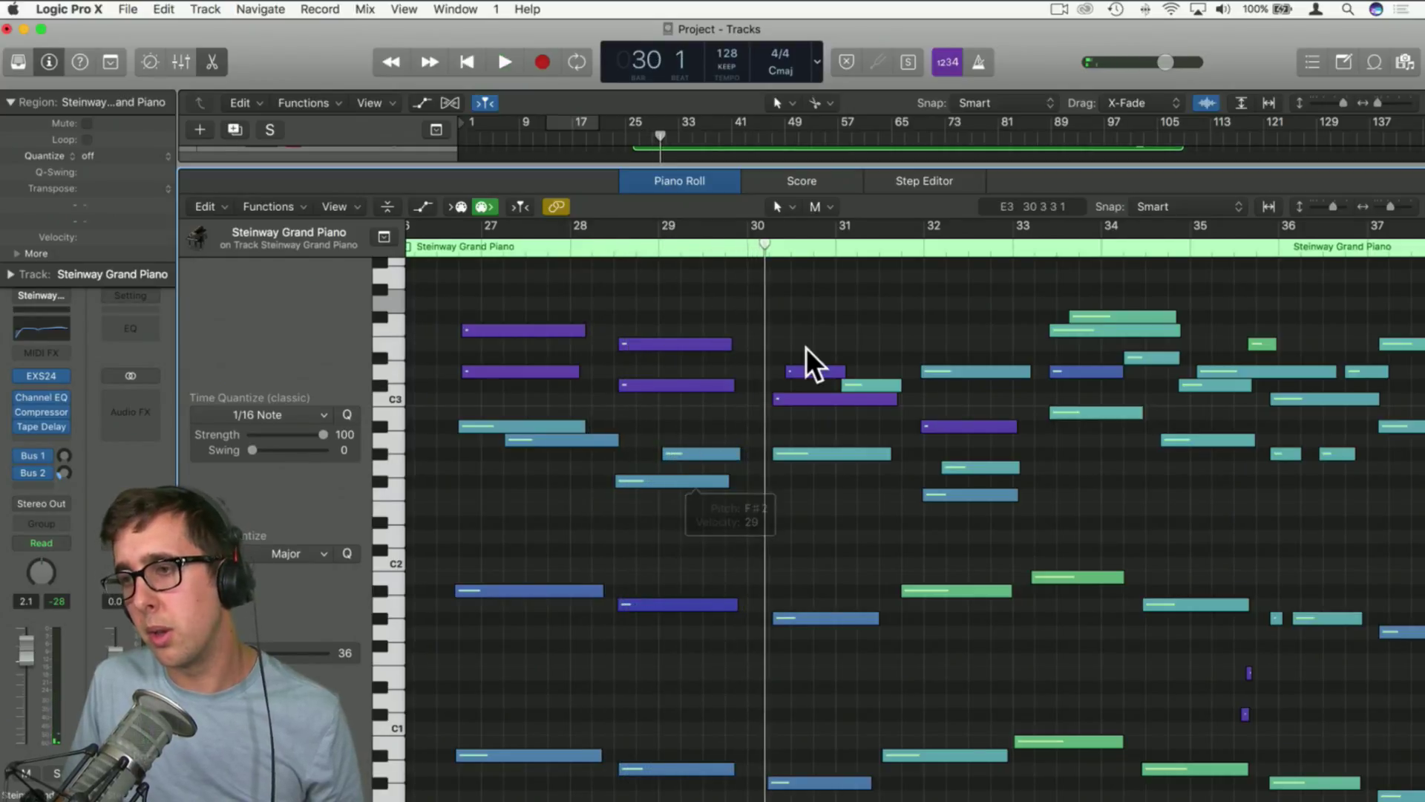
Select the six notes of the chord just after bar 30 and move them slightly earlier to about bar 30
{"action": "scroll", "coordinate": [781, 337], "scroll_direction": "down", "scroll_amount": 2}
{"action": "left_click_drag", "start_coordinate": [756, 305], "coordinate": [847, 764]}
{"action": "scroll", "coordinate": [830, 723], "scroll_direction": "down", "scroll_amount": 6}
{"action": "scroll", "coordinate": [828, 723], "scroll_direction": "up", "scroll_amount": 2}
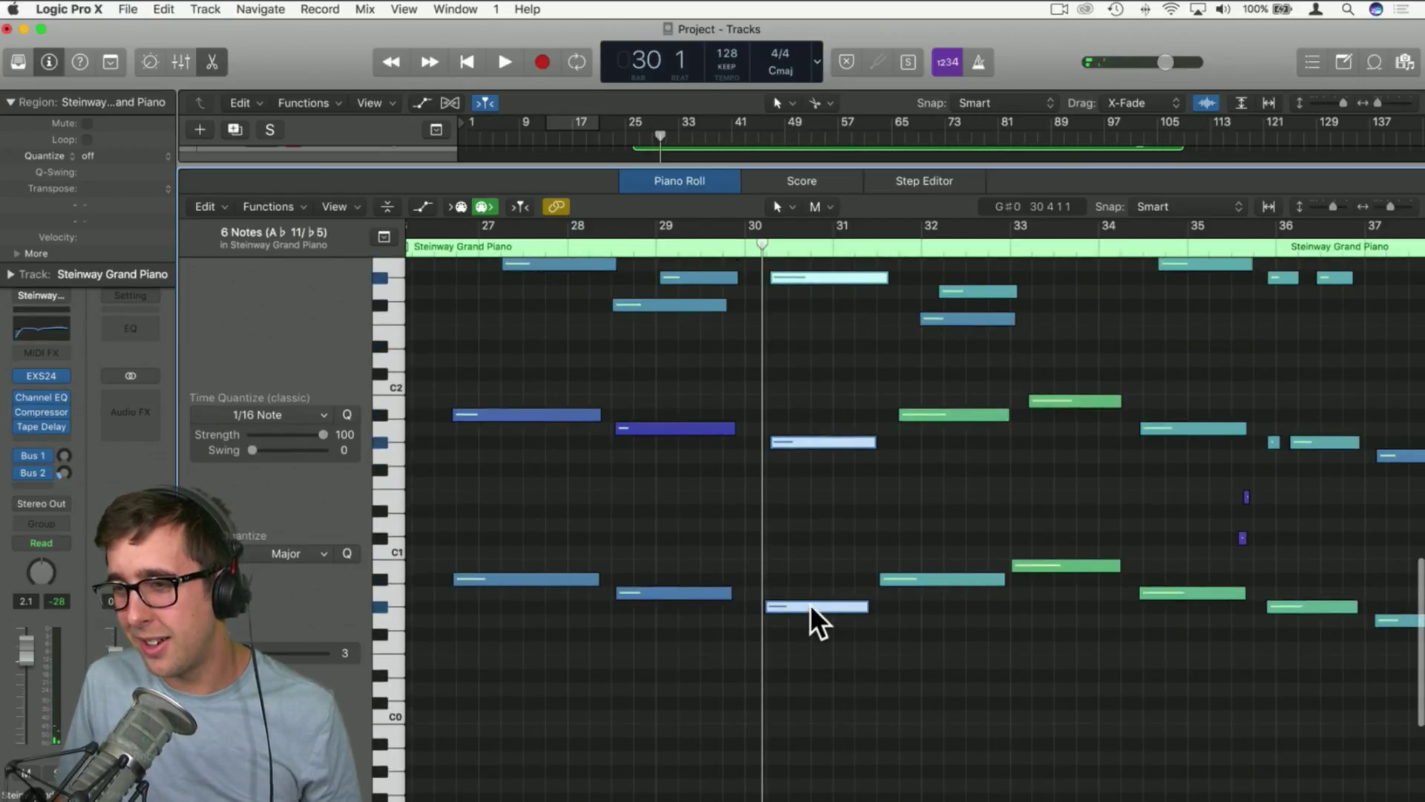
{"action": "left_click_drag", "start_coordinate": [809, 604], "coordinate": [785, 603]}
{"action": "left_click", "coordinate": [691, 511]}
Select all notes in the piano region and shift them earlier so the first chord starts at bar 26
{"action": "scroll", "coordinate": [669, 498], "scroll_direction": "left", "scroll_amount": 3}
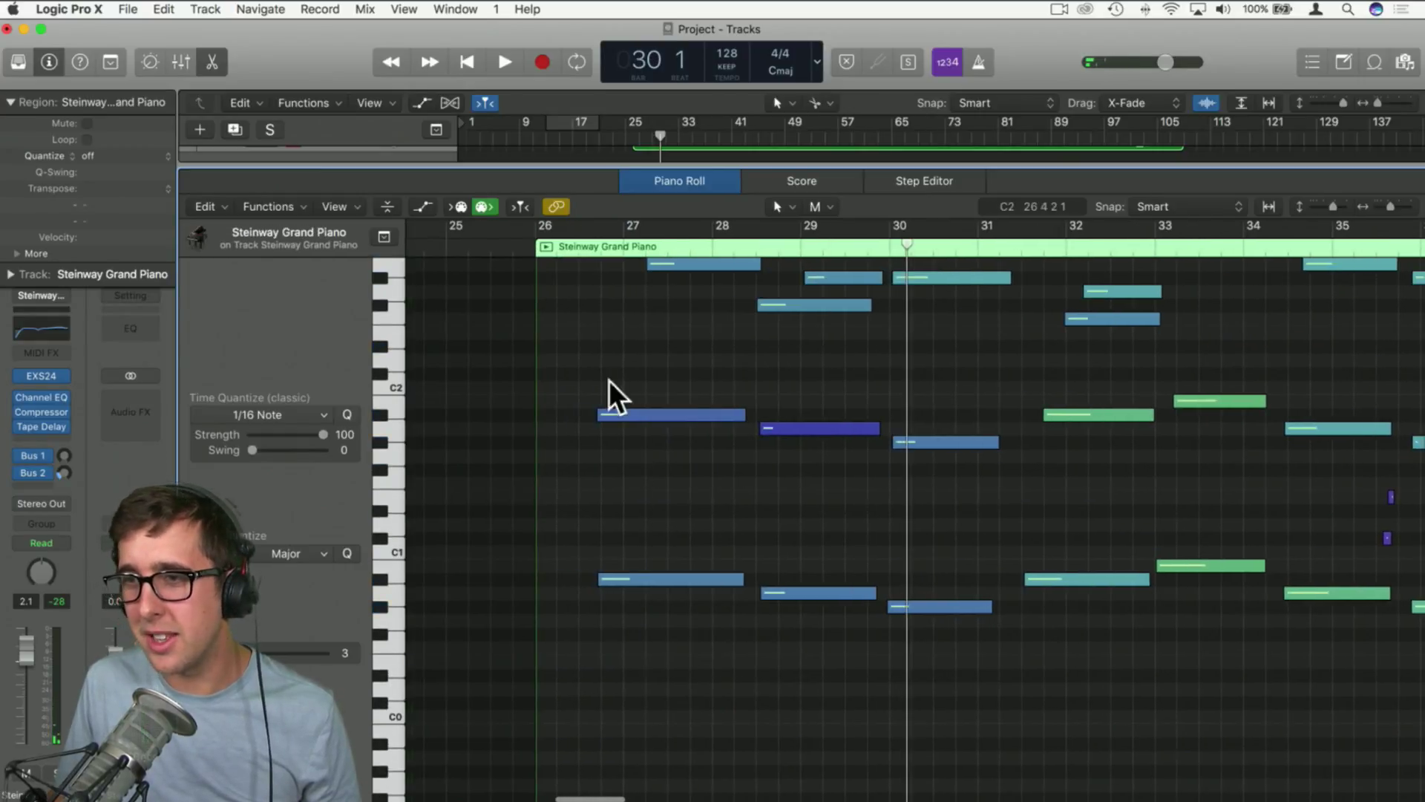
{"action": "scroll", "coordinate": [598, 348], "scroll_direction": "up", "scroll_amount": 3}
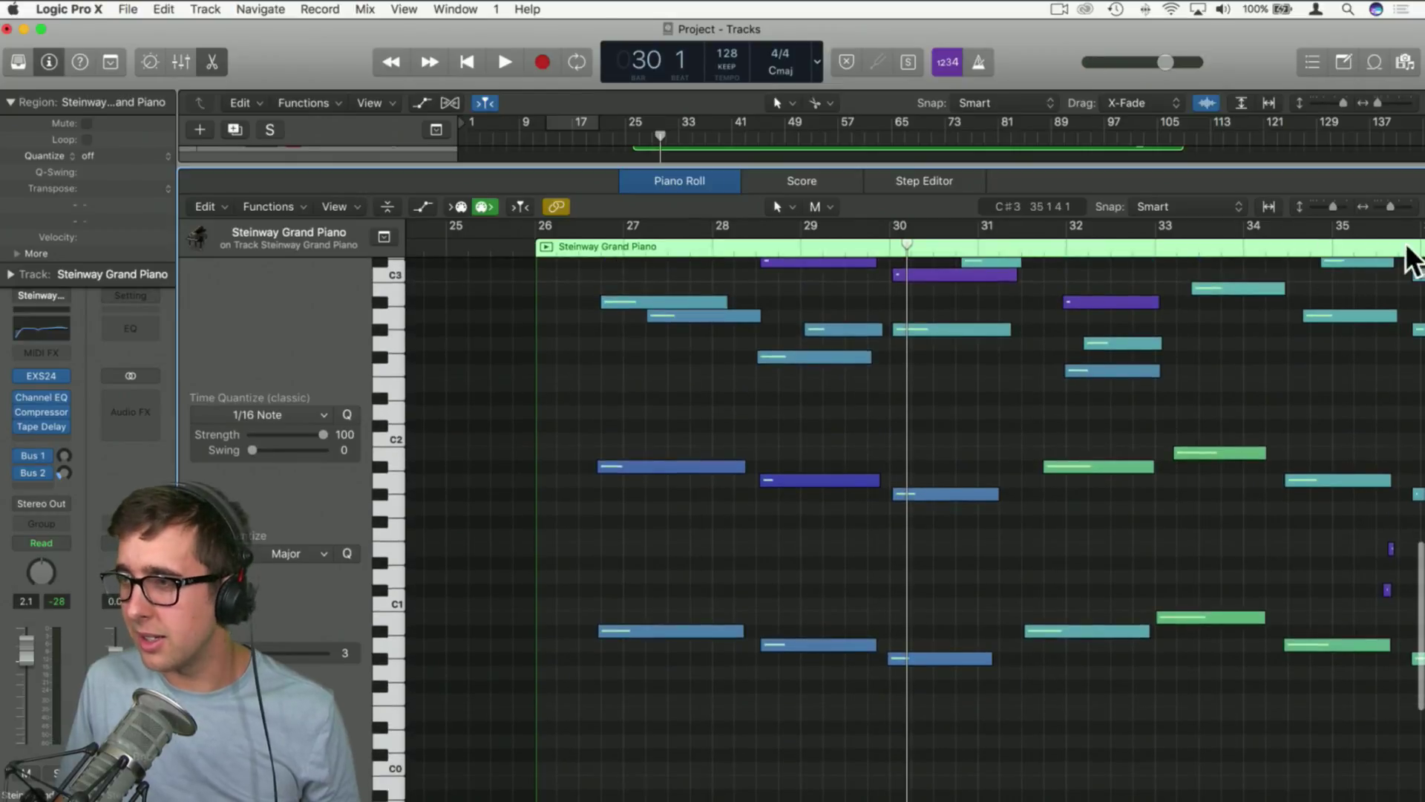
{"action": "mouse_move", "coordinate": [1387, 201]}
{"action": "left_mouse_down"}
{"action": "mouse_move", "coordinate": [1366, 207]}
{"action": "mouse_move", "coordinate": [1394, 212]}
{"action": "left_mouse_up"}
{"action": "key", "text": "super+a"}
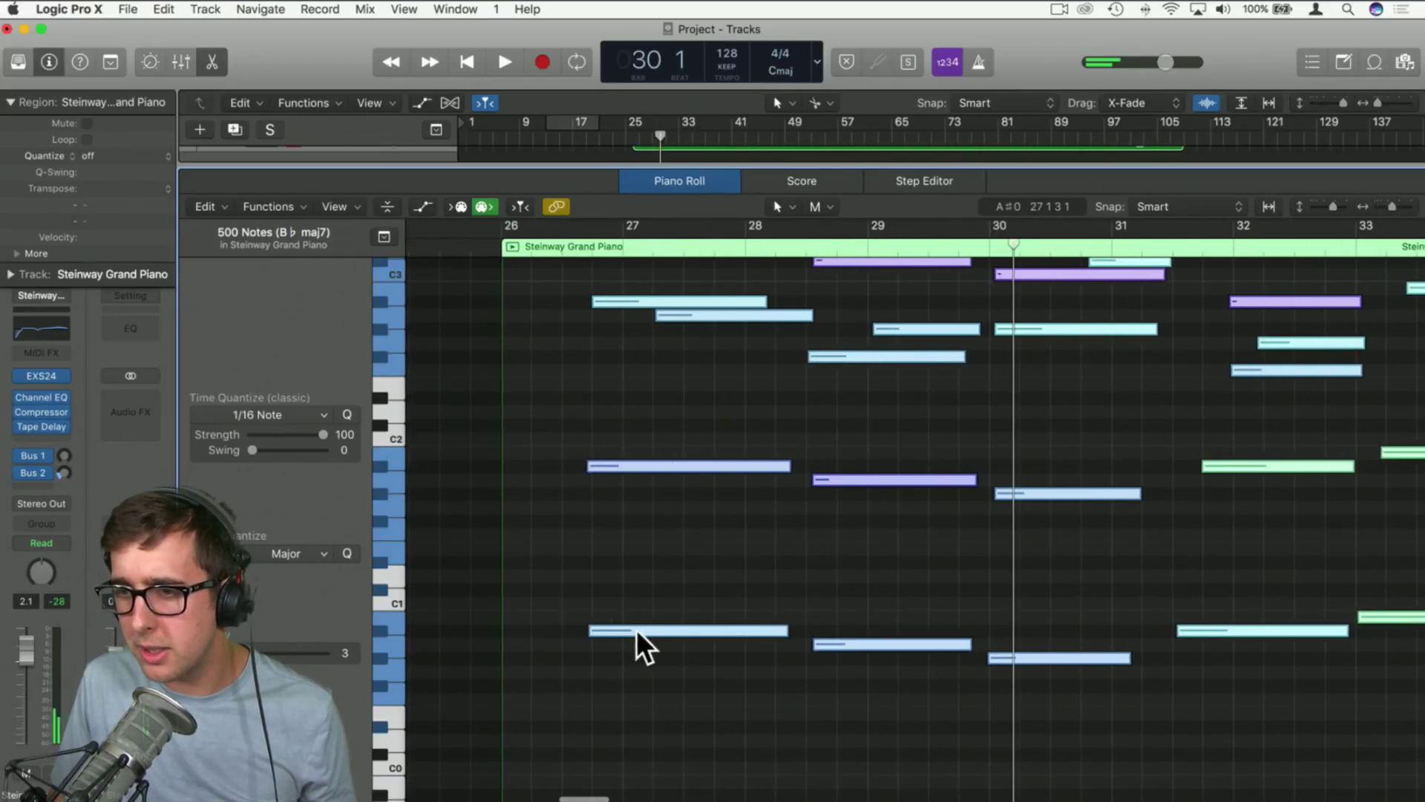
{"action": "left_click_drag", "start_coordinate": [636, 630], "coordinate": [559, 630]}
{"action": "left_click", "coordinate": [600, 567]}
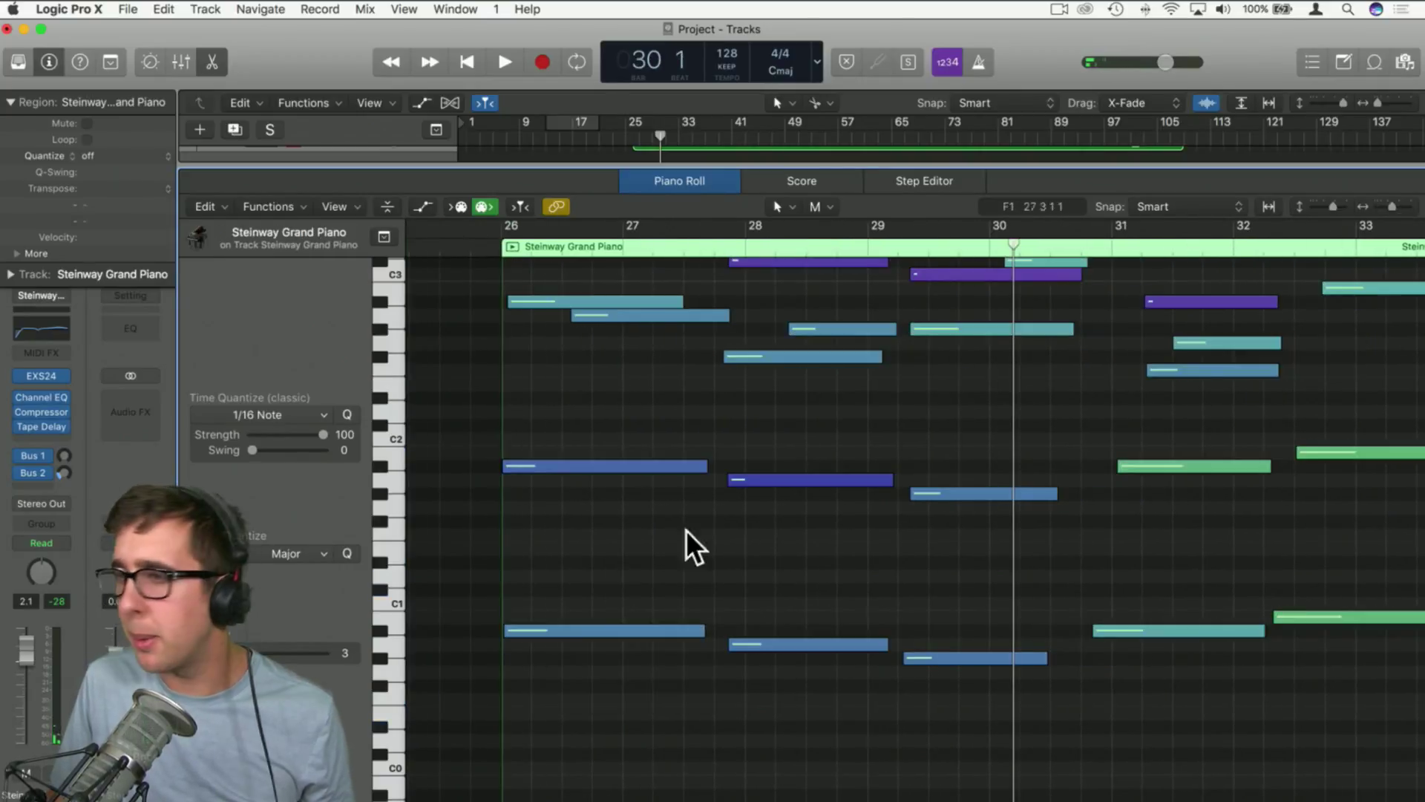
Play the shifted notes from bar 26 into bar 30
{"action": "left_click_drag", "start_coordinate": [1388, 205], "coordinate": [1382, 205]}
{"action": "scroll", "coordinate": [706, 288], "scroll_direction": "up", "scroll_amount": 5}
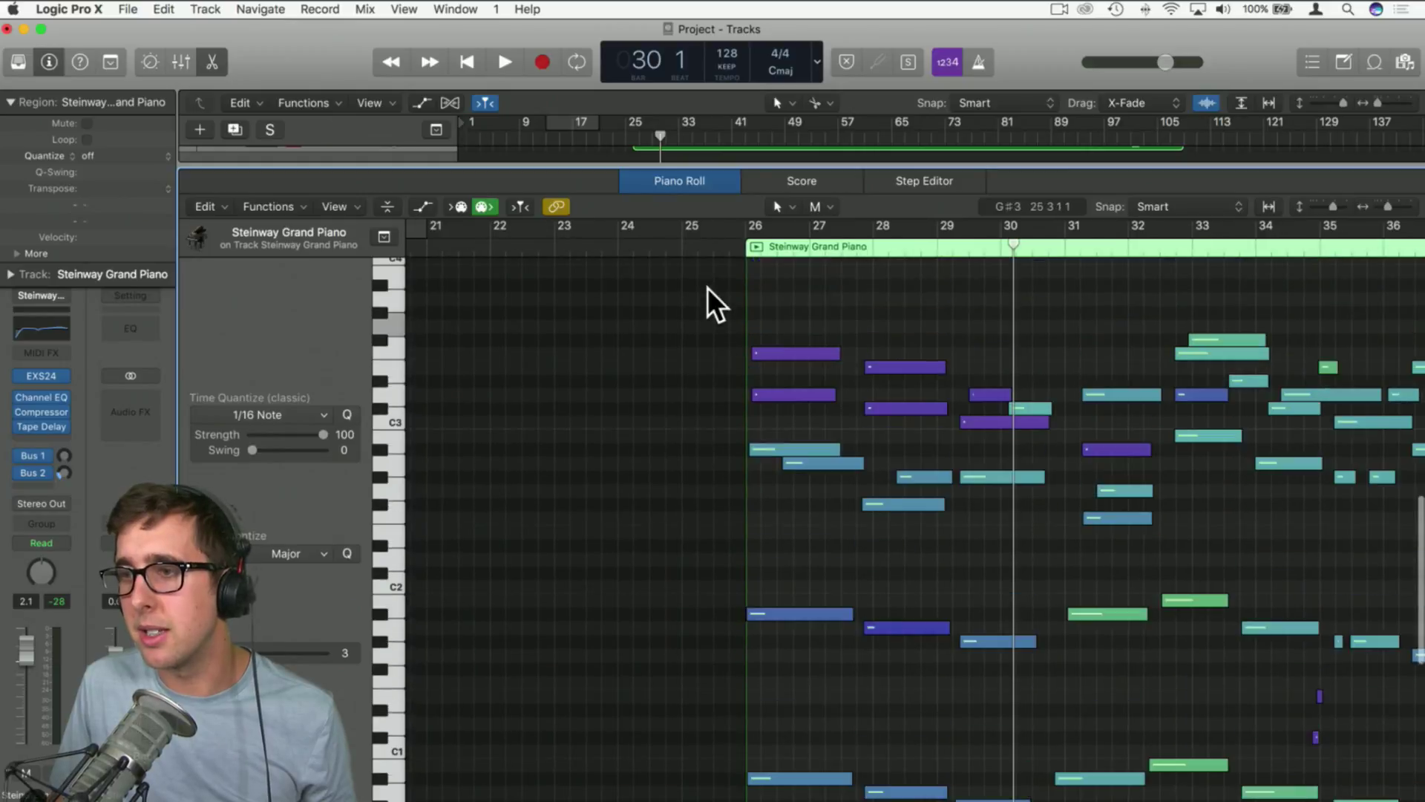
{"action": "left_click", "coordinate": [741, 246]}
{"action": "key", "text": "space"}
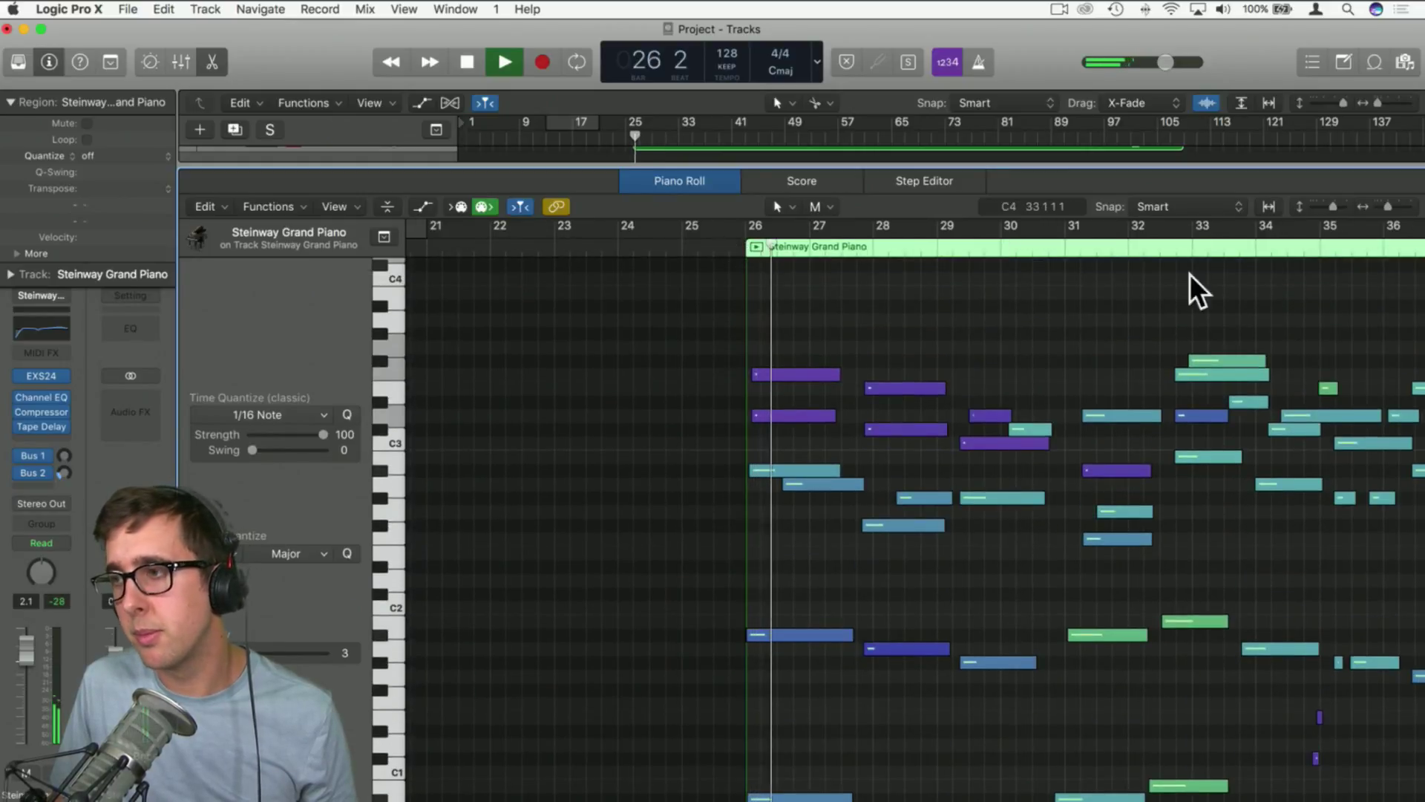
{"action": "left_click_drag", "start_coordinate": [1387, 205], "coordinate": [1392, 207]}
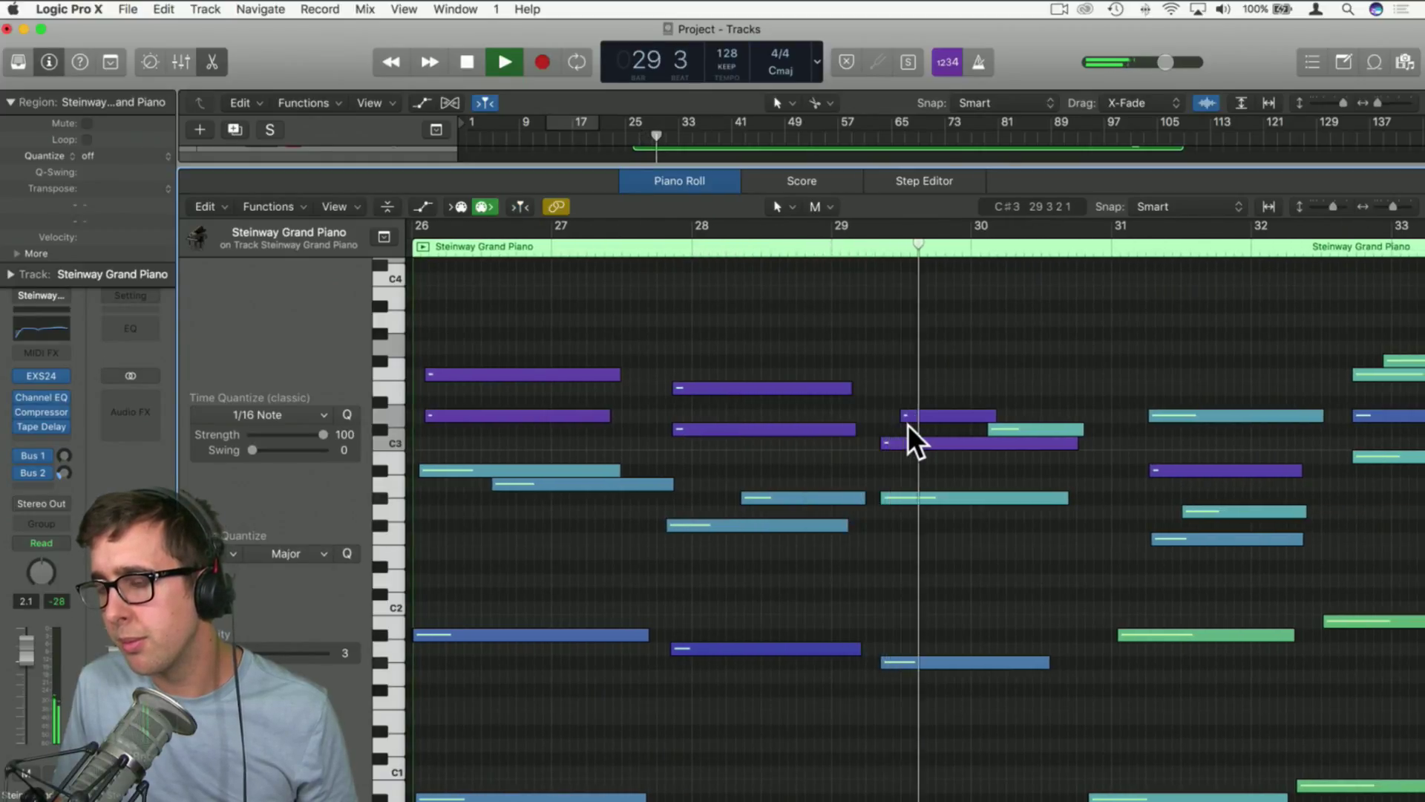
{"action": "left_click", "coordinate": [892, 429]}
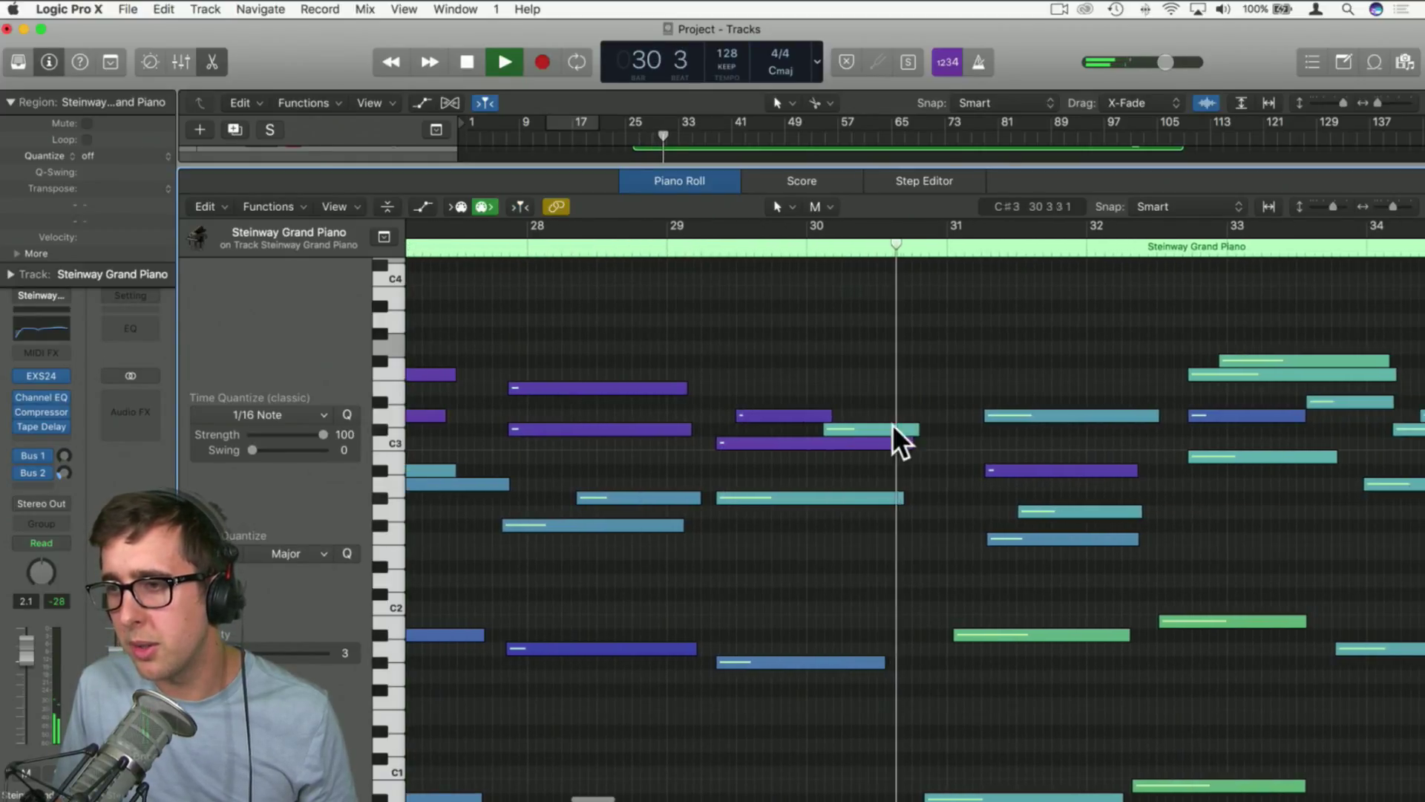
{"action": "key", "text": "space"}
Lower the C#3 note at bar 30 to A#2 and replay the passage from bar 26 into bar 29
{"action": "left_click_drag", "start_coordinate": [857, 424], "coordinate": [854, 466]}
{"action": "left_click", "coordinate": [785, 448]}
{"action": "scroll", "coordinate": [788, 452], "scroll_direction": "left", "scroll_amount": 3}
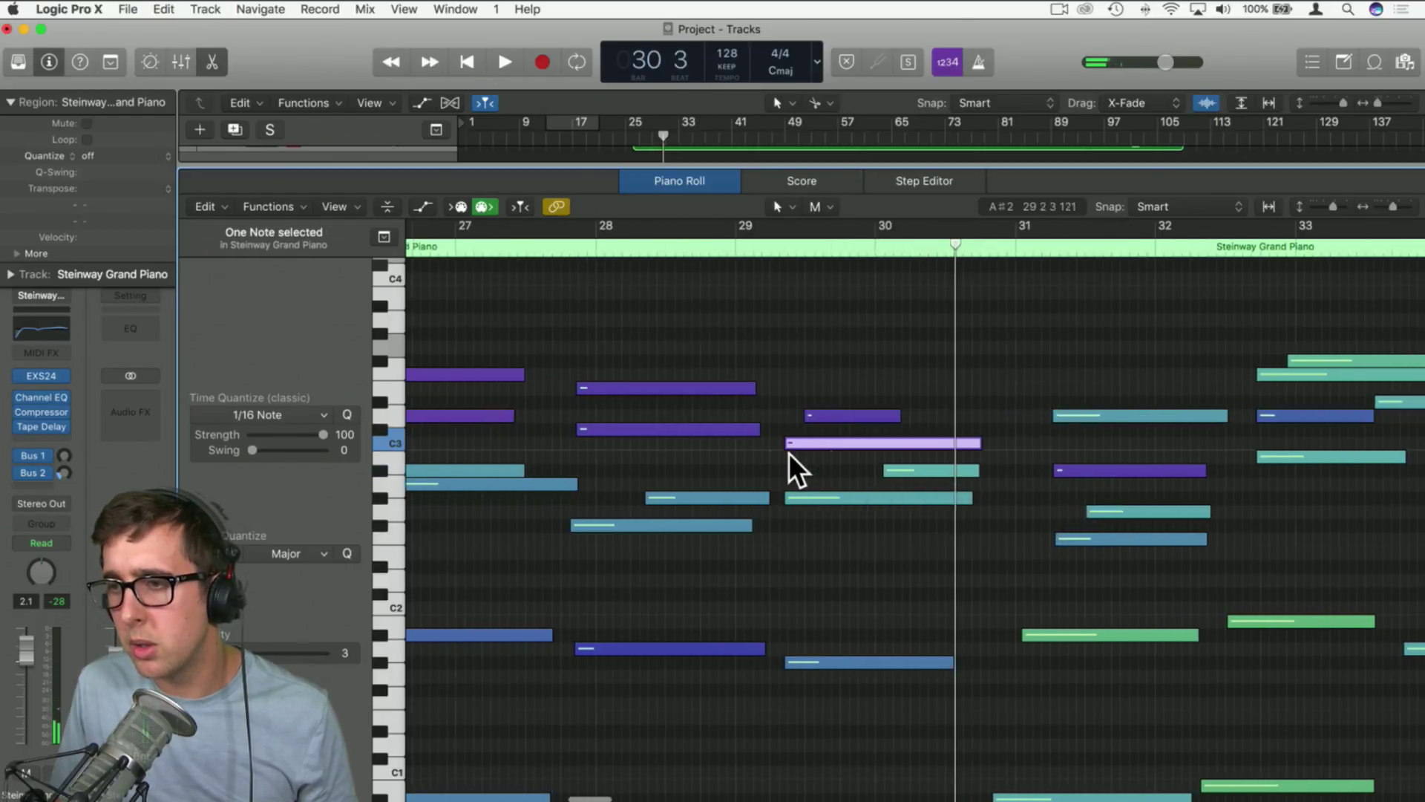
{"action": "left_click", "coordinate": [805, 461]}
{"action": "scroll", "coordinate": [805, 461], "scroll_direction": "left", "scroll_amount": 3}
{"action": "double_click", "coordinate": [446, 250]}
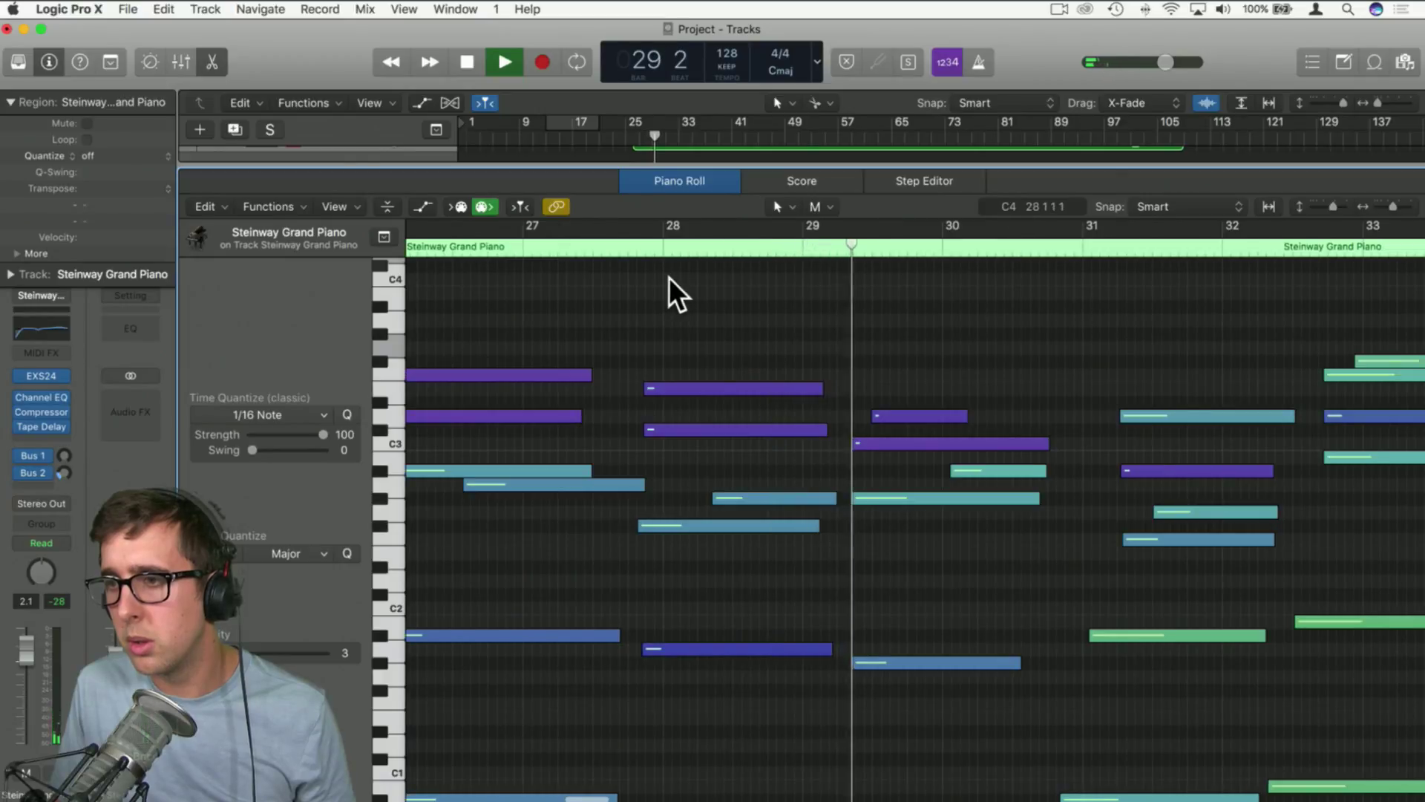
{"action": "key", "text": "space"}
Move the second chord, together with its G#2 note, slightly later so it starts at about bar 28
{"action": "scroll", "coordinate": [742, 368], "scroll_direction": "left", "scroll_amount": 2}
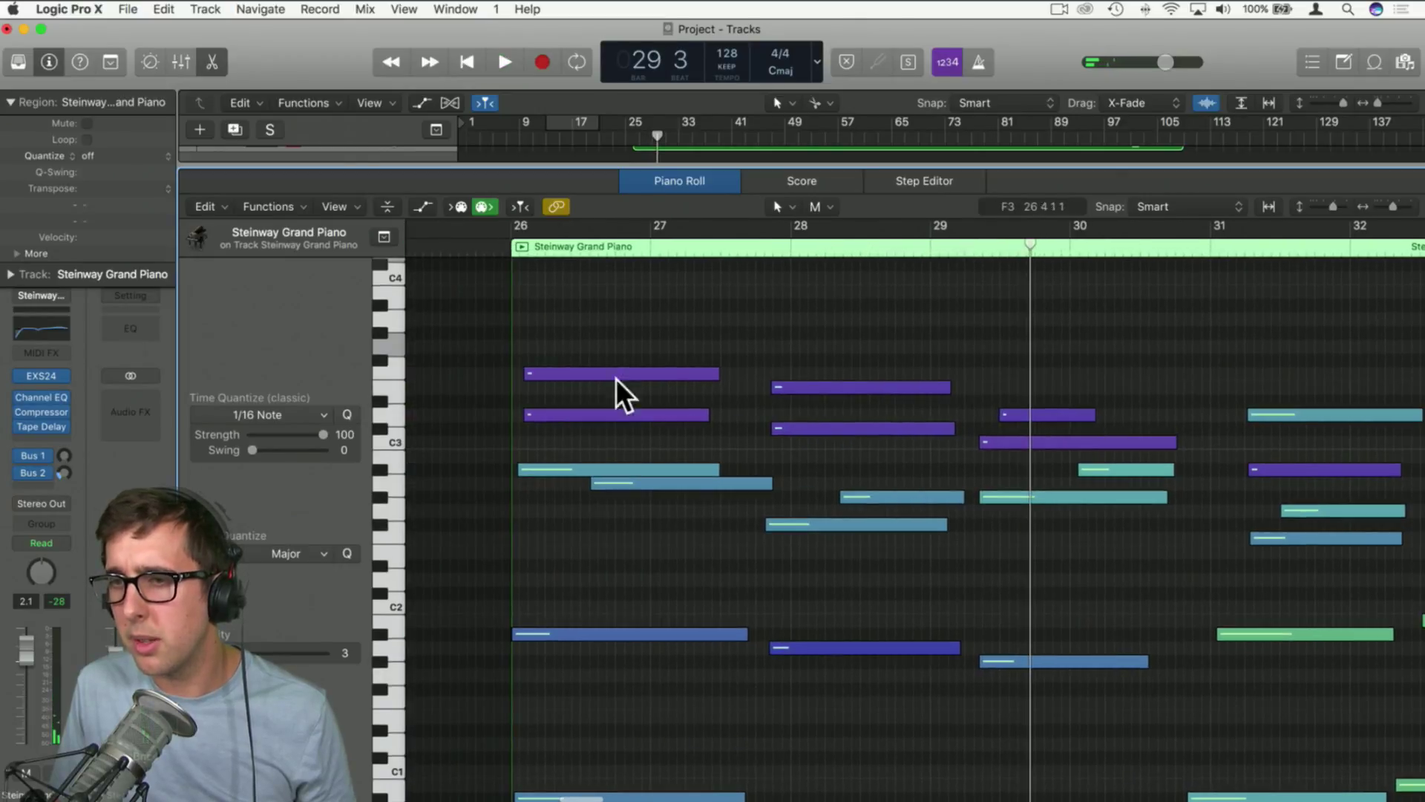
{"action": "left_click_drag", "start_coordinate": [598, 339], "coordinate": [637, 742]}
{"action": "left_click_drag", "start_coordinate": [585, 594], "coordinate": [583, 593]}
{"action": "left_click", "coordinate": [733, 540]}
{"action": "left_click_drag", "start_coordinate": [881, 652], "coordinate": [836, 755]}
{"action": "left_click", "coordinate": [817, 674]}
Play the retimed chords from bar 26 into bar 28 and set the project tempo to 115
{"action": "scroll", "coordinate": [824, 675], "scroll_direction": "right", "scroll_amount": 3}
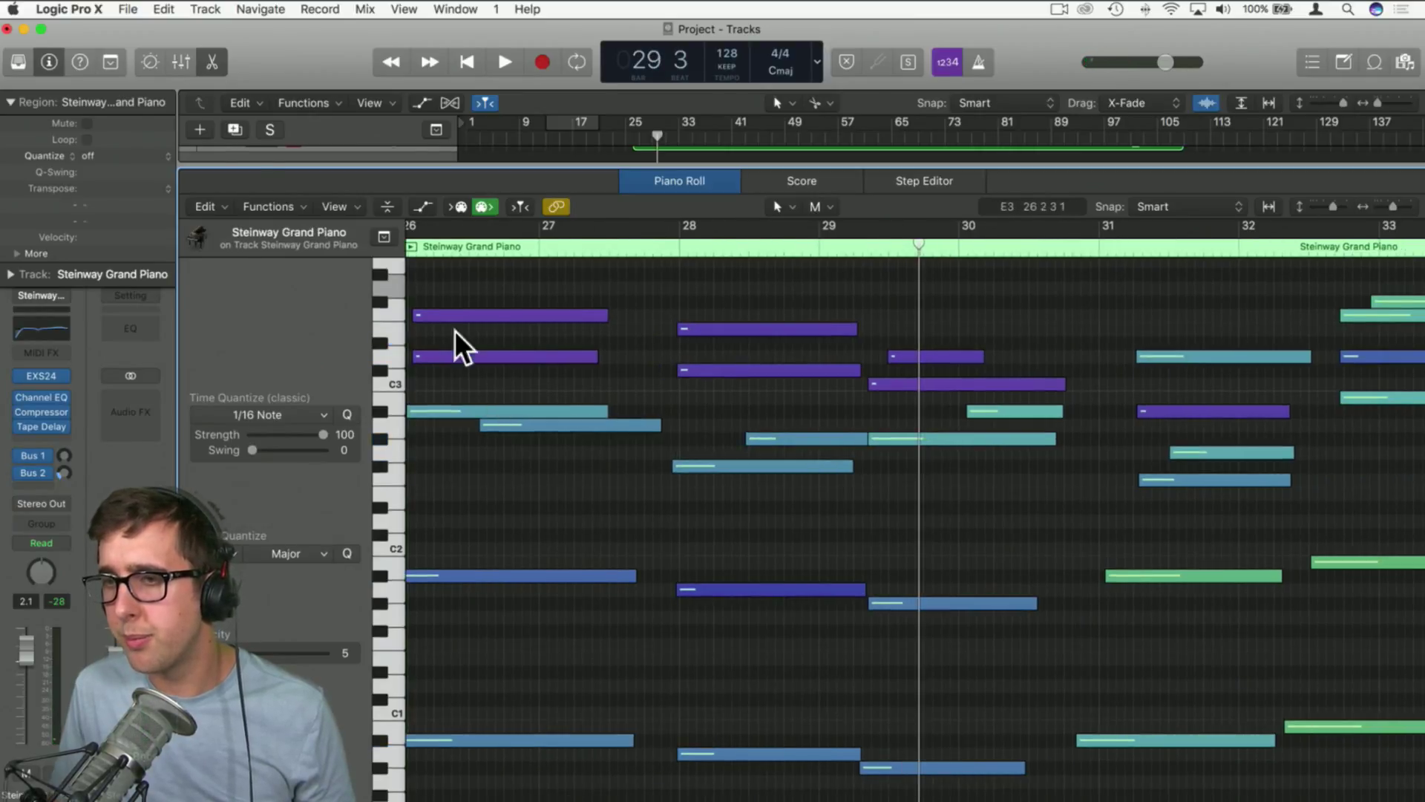
{"action": "scroll", "coordinate": [467, 297], "scroll_direction": "left", "scroll_amount": 4}
{"action": "left_click", "coordinate": [526, 244]}
{"action": "key", "text": "space"}
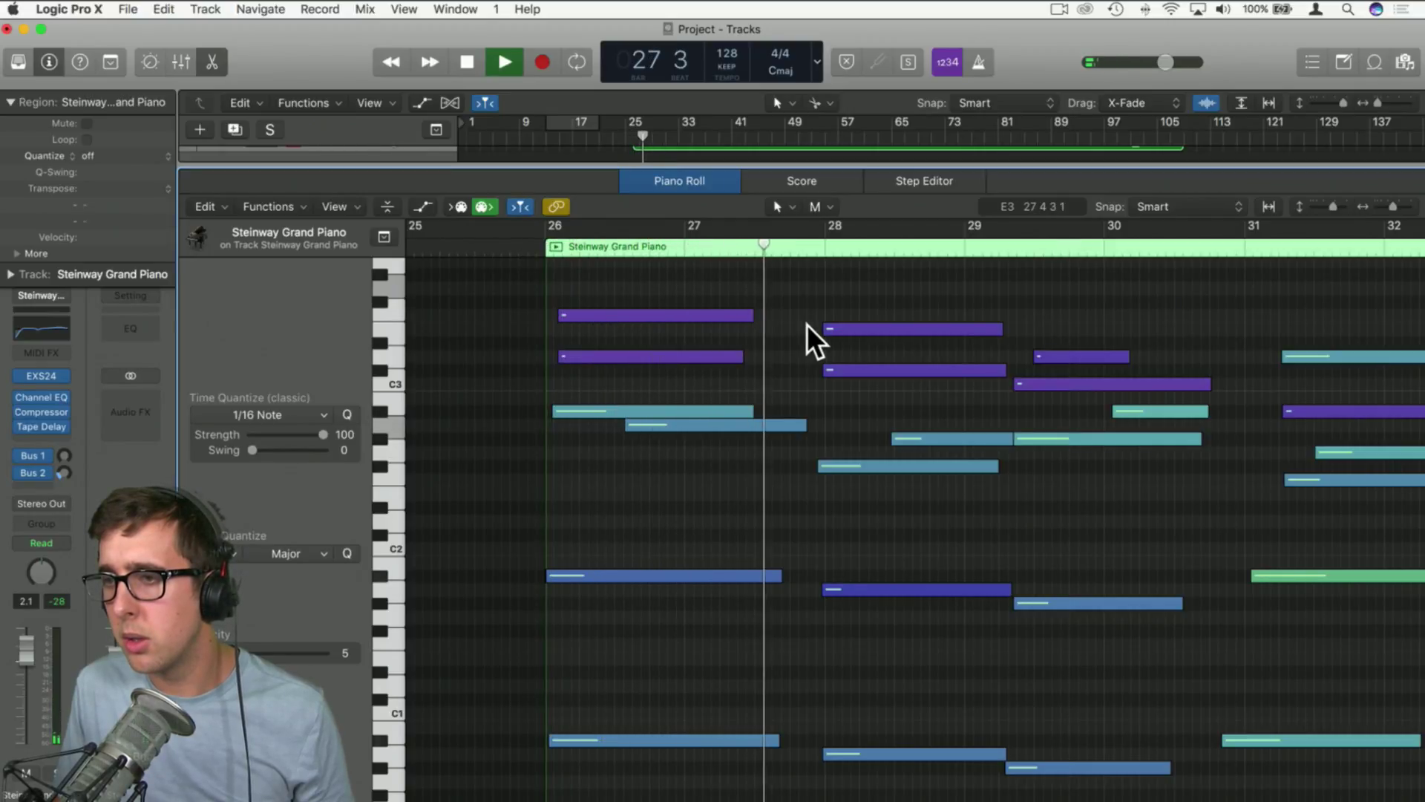
{"action": "key", "text": "space"}
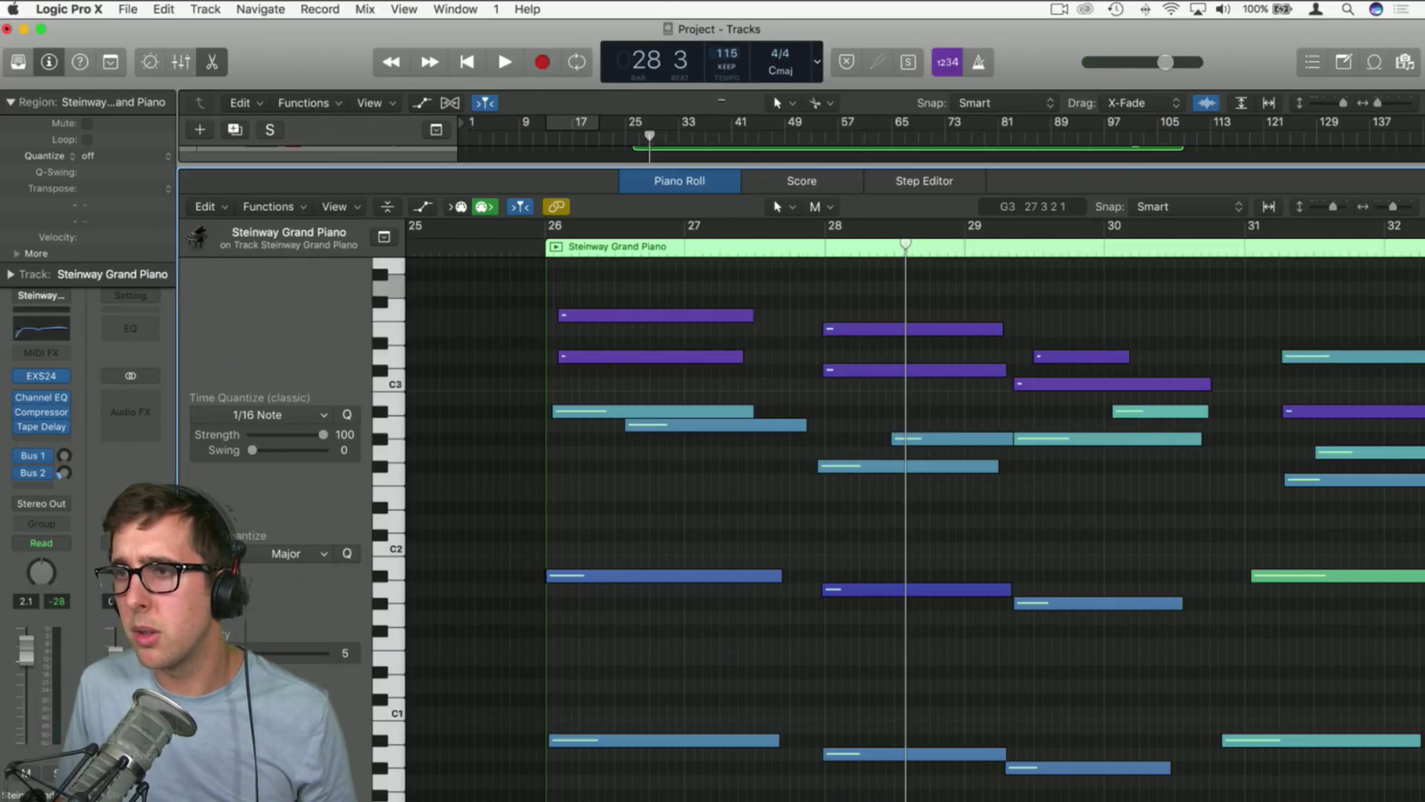
Select the four notes of the chord at bar 28 and play from bar 26 into bar 30
{"action": "left_click_drag", "start_coordinate": [894, 783], "coordinate": [861, 380]}
{"action": "double_click", "coordinate": [521, 227]}
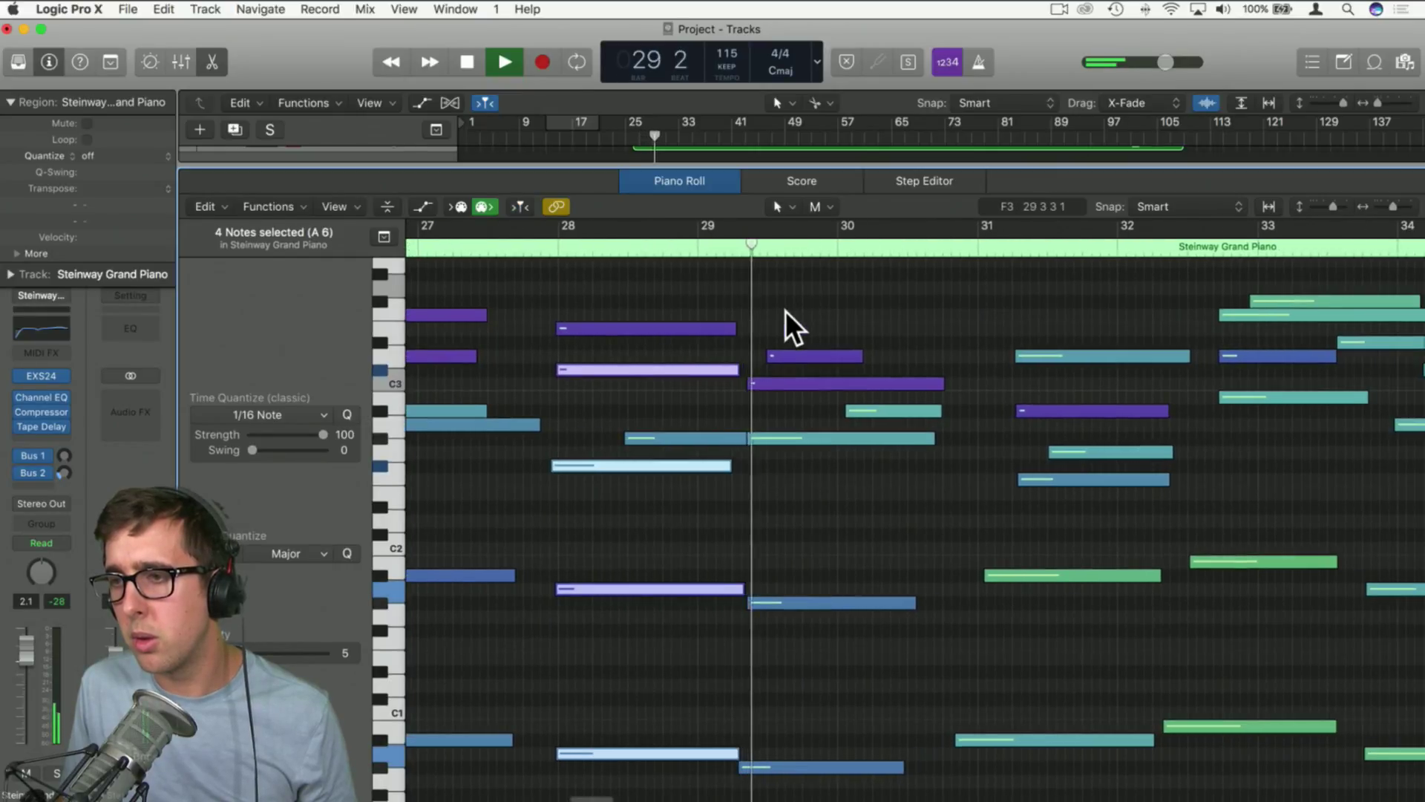
{"action": "key", "text": "space"}
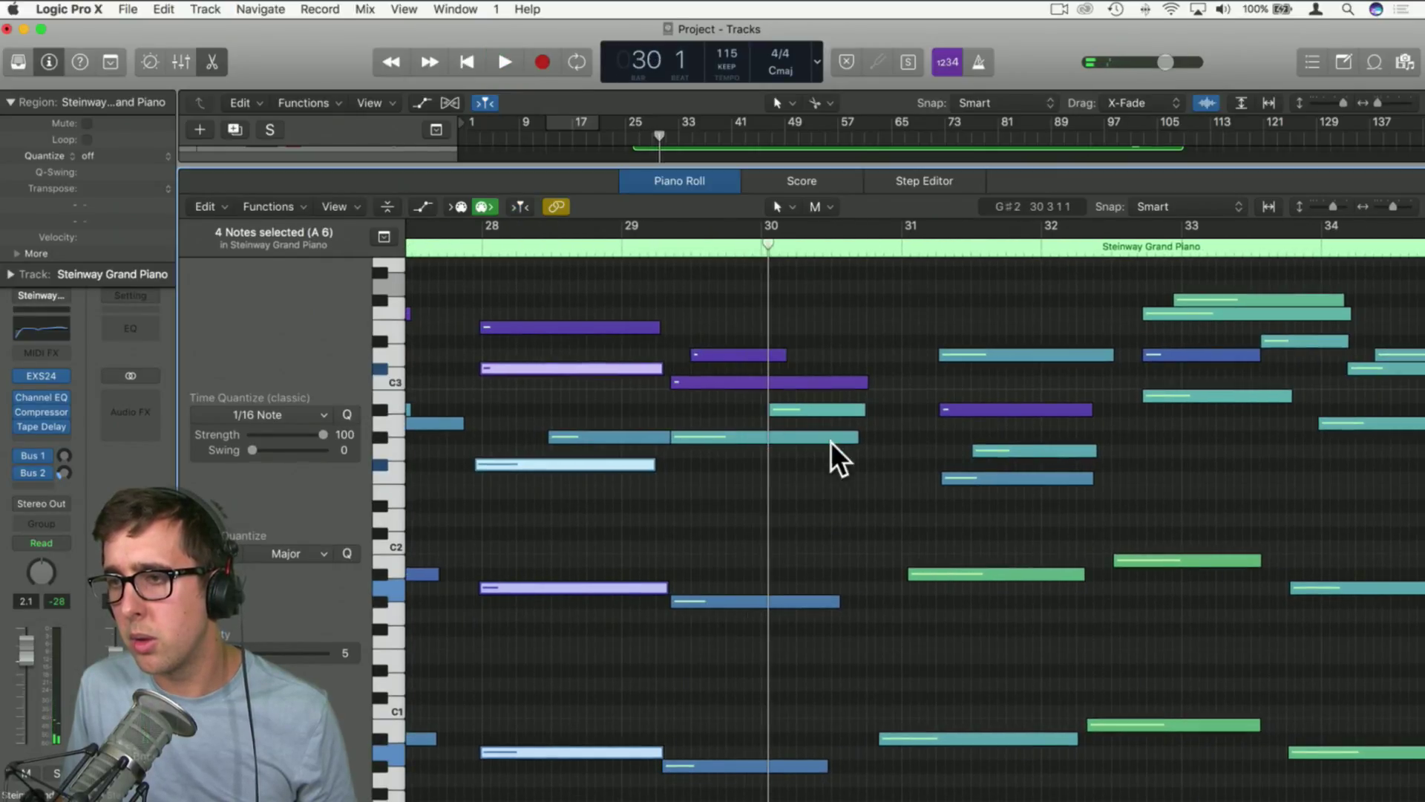
Add a low G0 note at bar 30 after the G#0 bass note and extend the G#1 note to bar 31
{"action": "scroll", "coordinate": [811, 473], "scroll_direction": "down", "scroll_amount": 2}
{"action": "left_click", "coordinate": [739, 712]}
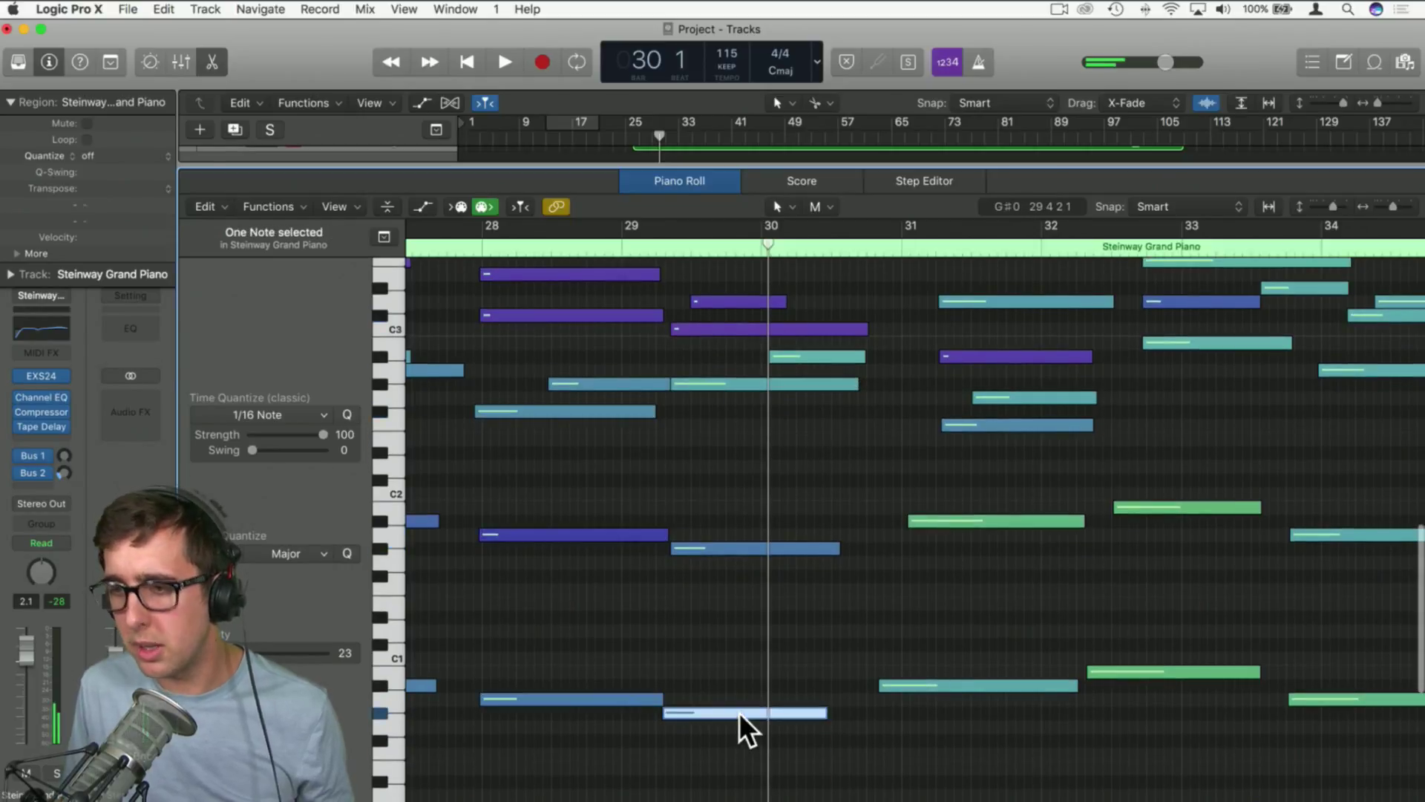
{"action": "left_click_drag", "start_coordinate": [738, 712], "coordinate": [777, 713]}
{"action": "scroll", "coordinate": [776, 608], "scroll_direction": "up", "scroll_amount": 2}
{"action": "left_click_drag", "start_coordinate": [841, 606], "coordinate": [901, 605]}
{"action": "left_click", "coordinate": [792, 544]}
Copy the G#2 note down to G2 at bar 30 and make the chord's sustained notes end at bar 31
{"action": "scroll", "coordinate": [772, 530], "scroll_direction": "up", "scroll_amount": 3}
{"action": "left_click_drag", "start_coordinate": [738, 516], "coordinate": [840, 529]}
{"action": "left_click", "coordinate": [959, 531]}
{"action": "left_click_drag", "start_coordinate": [953, 532], "coordinate": [897, 463]}
{"action": "scroll", "coordinate": [768, 435], "scroll_direction": "down", "scroll_amount": 1}
{"action": "left_click", "coordinate": [803, 408]}
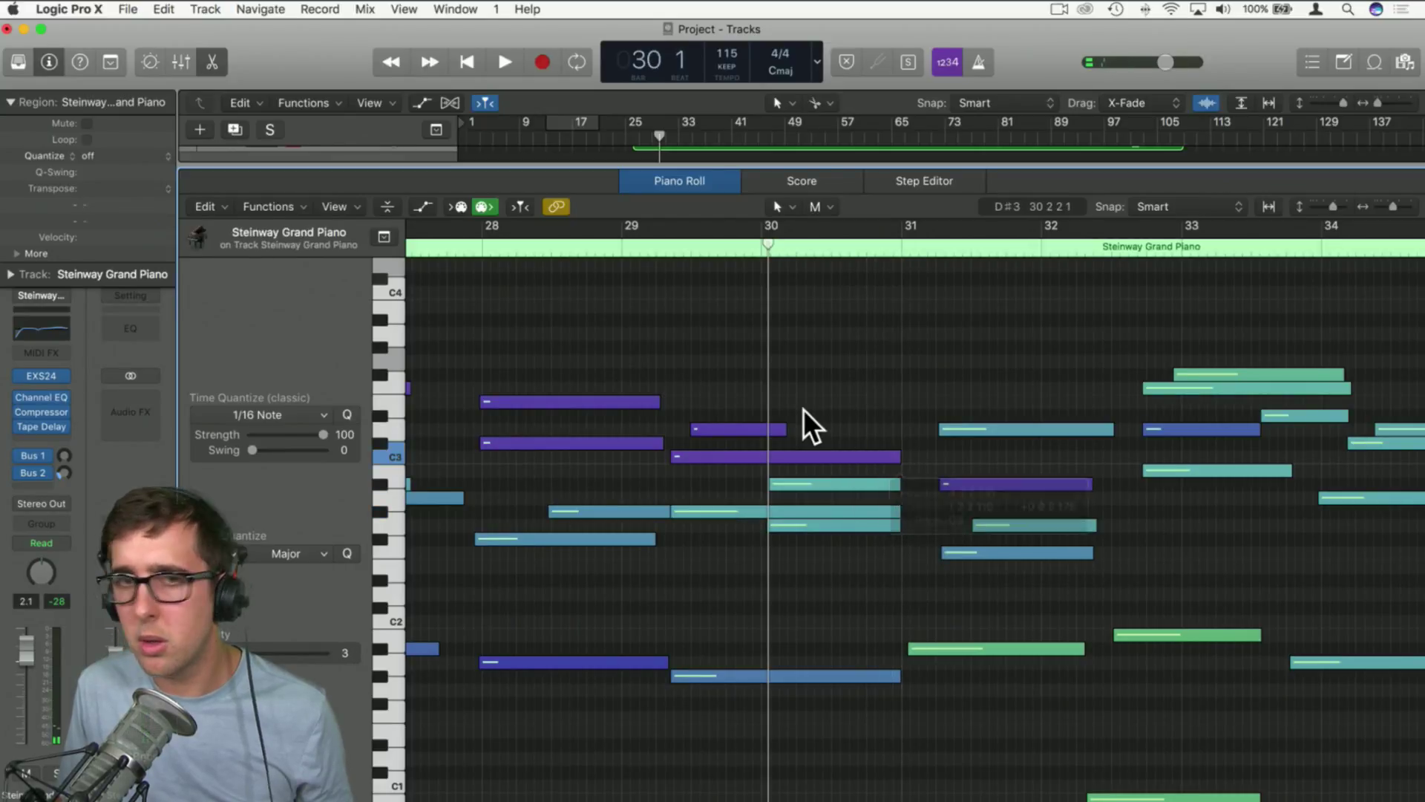
Play the grand piano section from bar 26 to bar 40, following the notes along the way
{"action": "scroll", "coordinate": [803, 408], "scroll_direction": "left", "scroll_amount": 3}
{"action": "scroll", "coordinate": [490, 260], "scroll_direction": "left", "scroll_amount": 5}
{"action": "scroll", "coordinate": [515, 277], "scroll_direction": "left", "scroll_amount": 1}
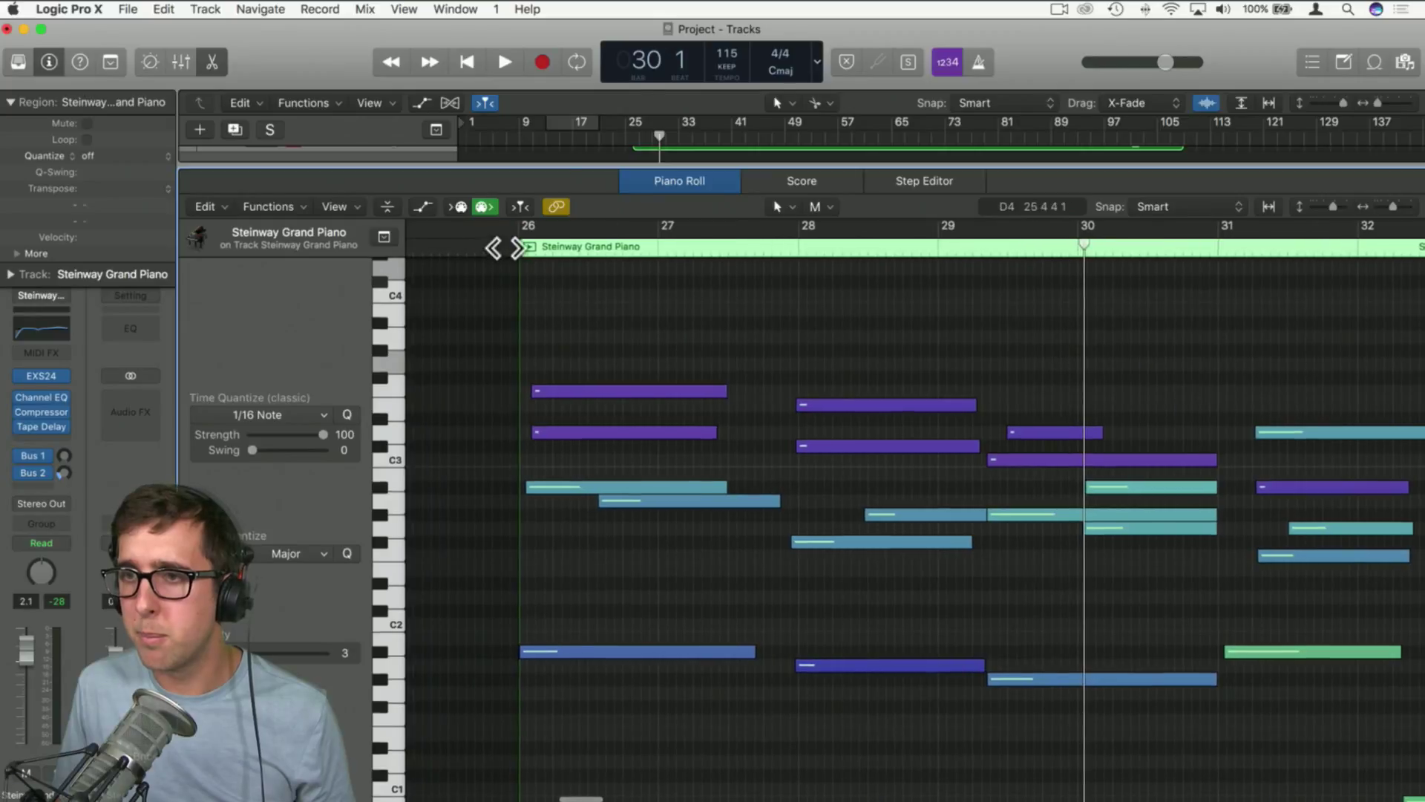
{"action": "double_click", "coordinate": [506, 245]}
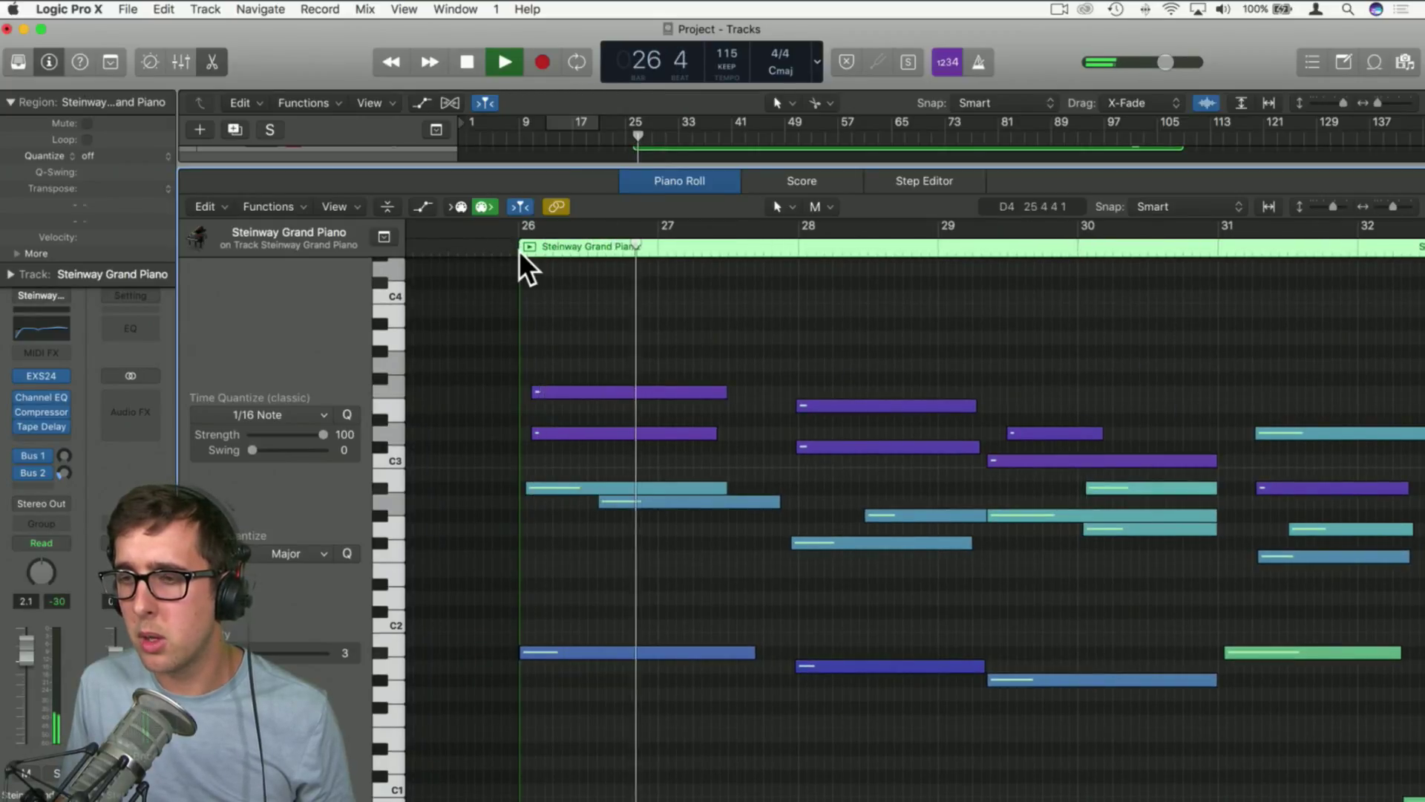
{"action": "scroll", "coordinate": [519, 251], "scroll_direction": "right", "scroll_amount": 2}
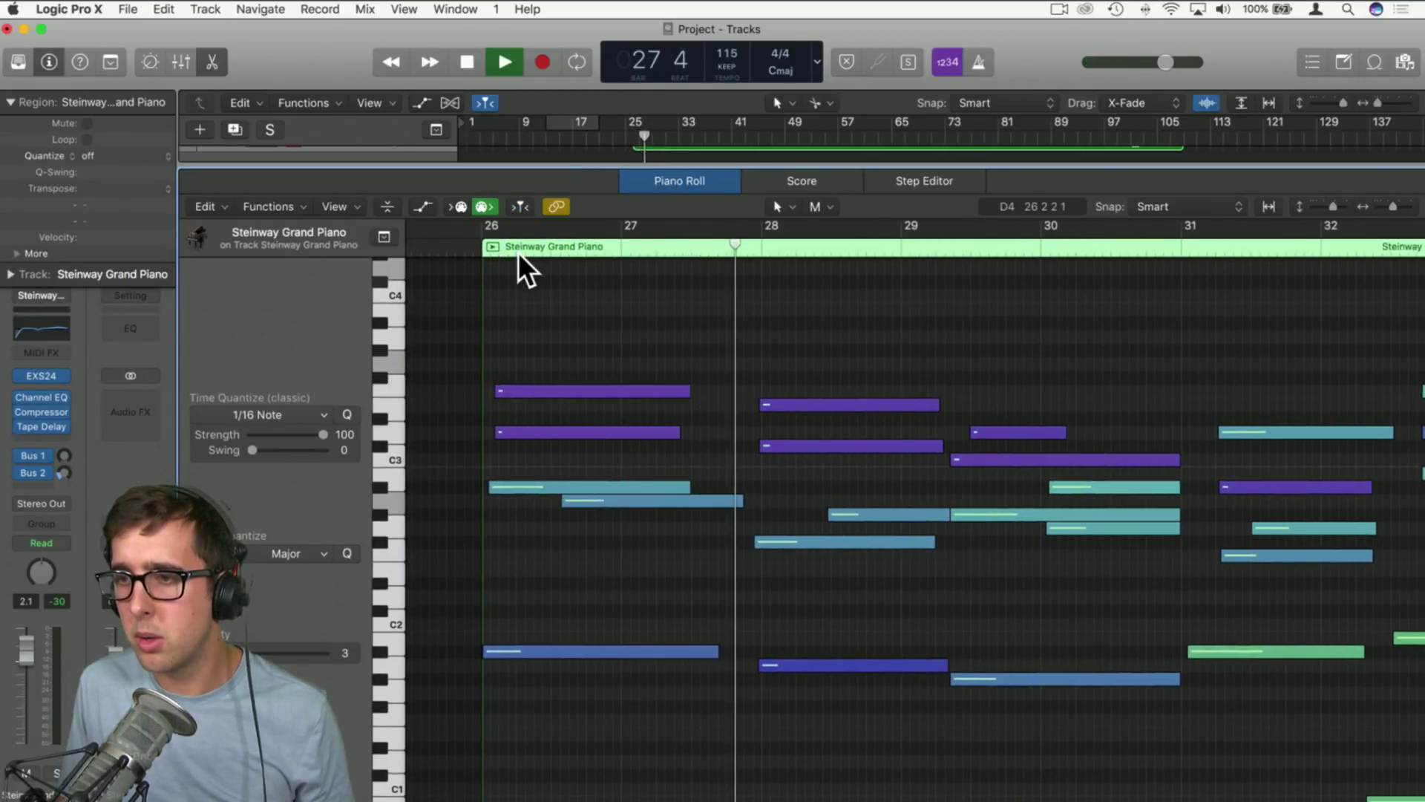
{"action": "scroll", "coordinate": [519, 251], "scroll_direction": "right", "scroll_amount": 2}
{"action": "scroll", "coordinate": [519, 251], "scroll_direction": "right", "scroll_amount": 5}
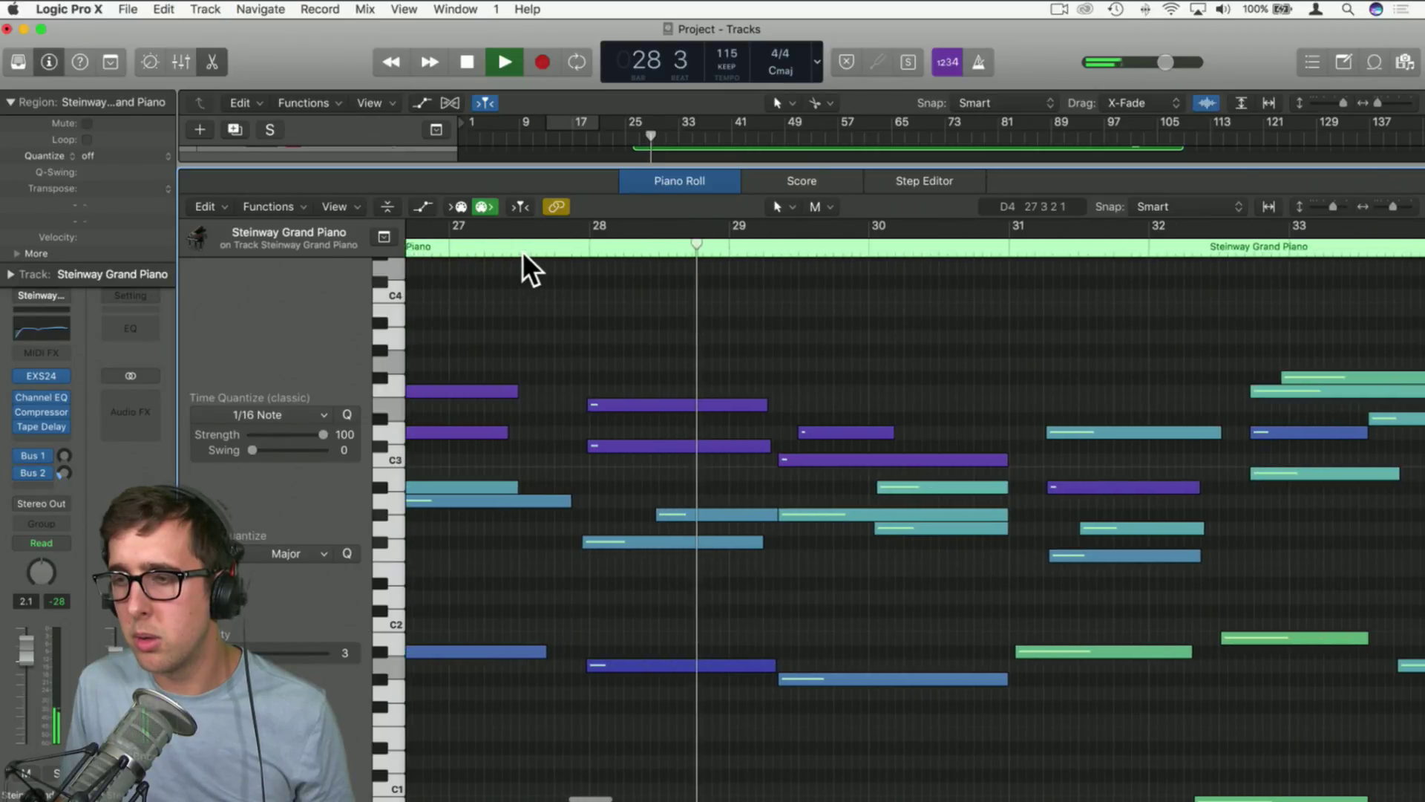
{"action": "scroll", "coordinate": [524, 251], "scroll_direction": "right", "scroll_amount": 3}
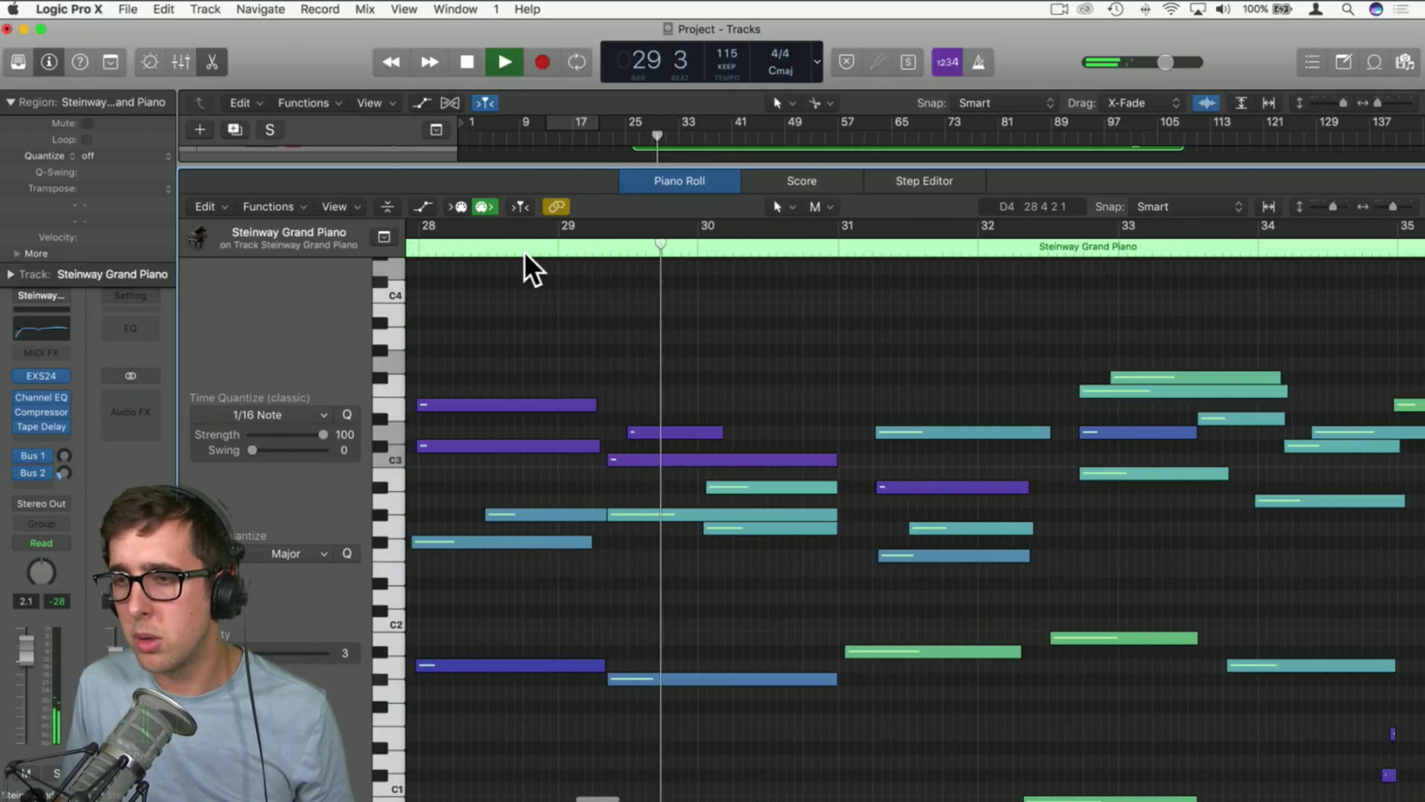
{"action": "scroll", "coordinate": [524, 251], "scroll_direction": "right", "scroll_amount": 6}
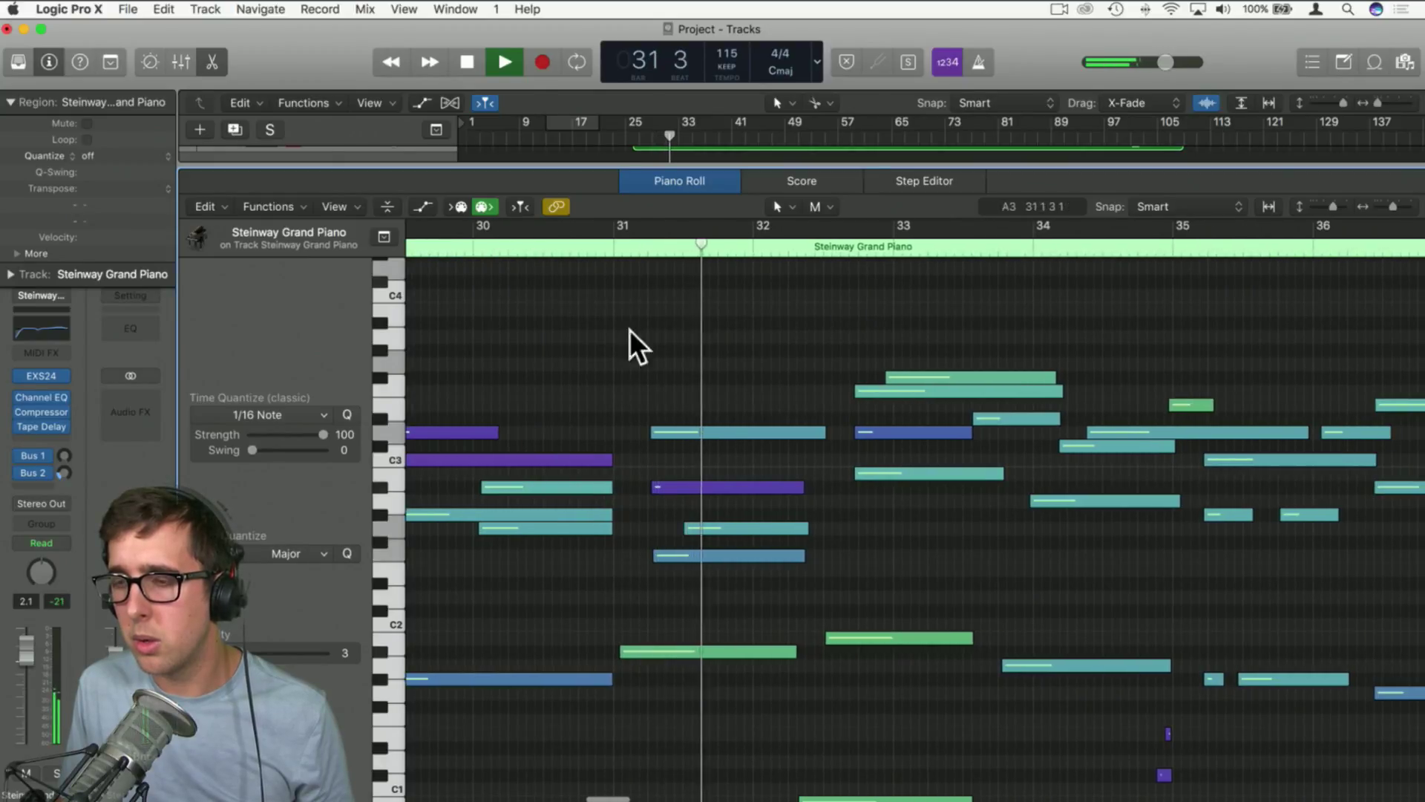
{"action": "scroll", "coordinate": [650, 353], "scroll_direction": "right", "scroll_amount": 3}
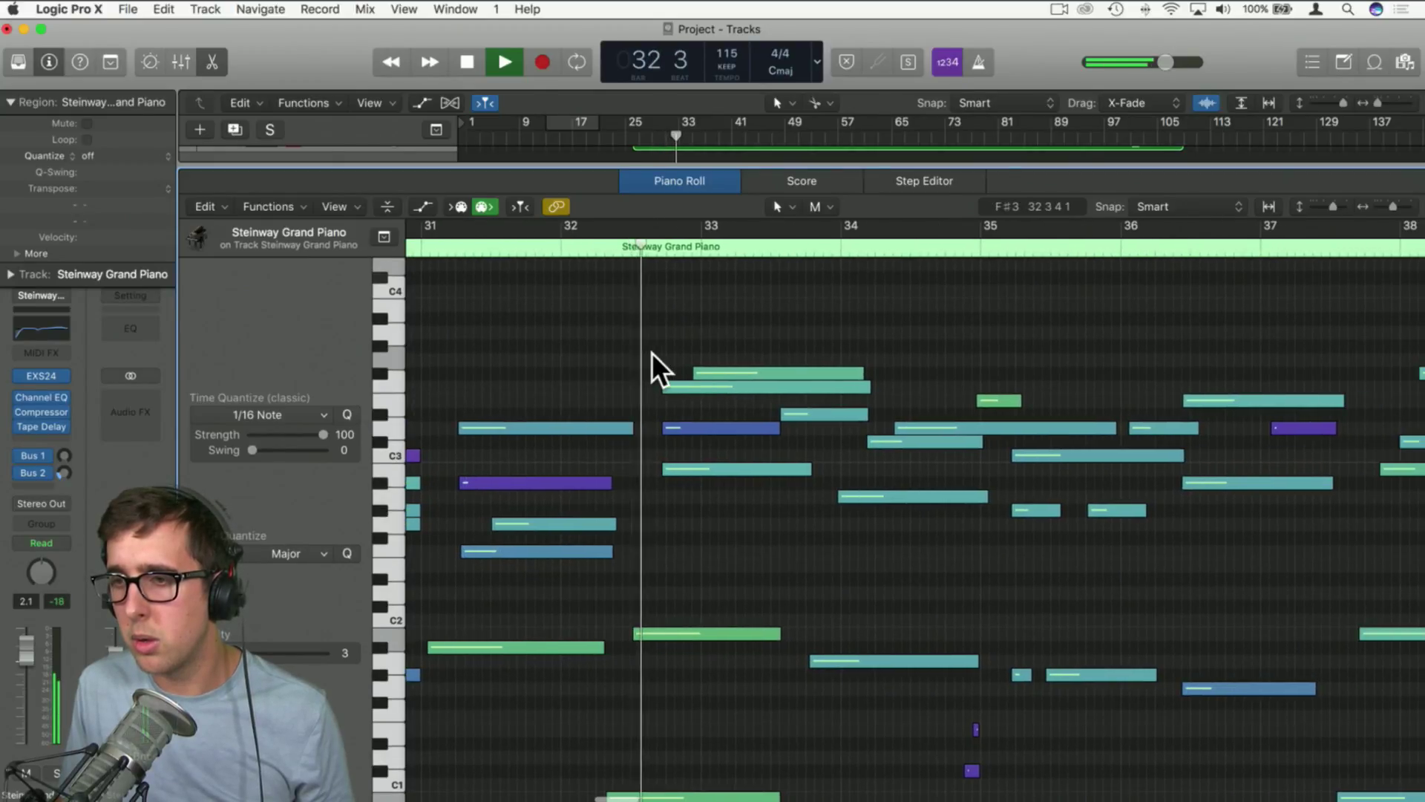
{"action": "scroll", "coordinate": [652, 353], "scroll_direction": "left", "scroll_amount": 2}
{"action": "scroll", "coordinate": [651, 352], "scroll_direction": "right", "scroll_amount": 8}
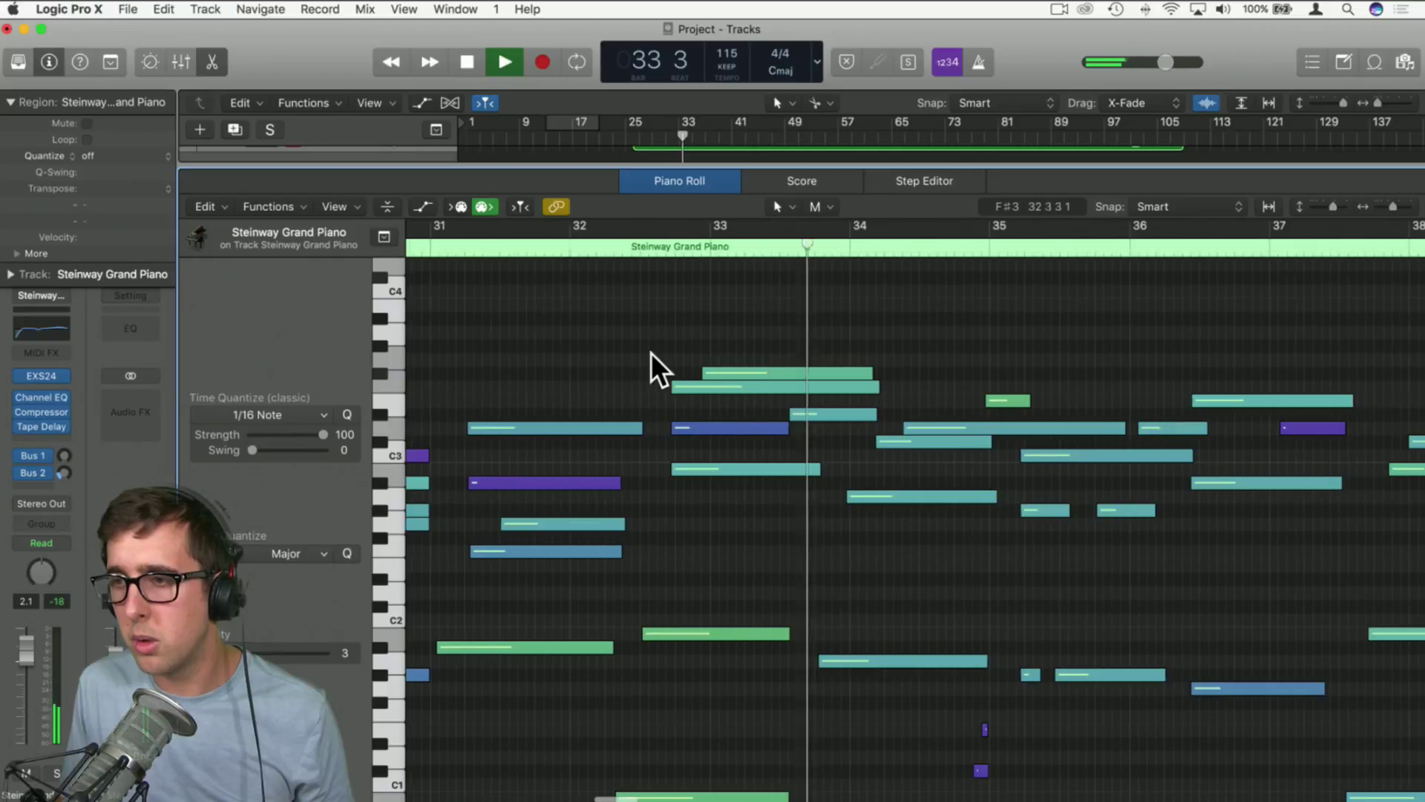
{"action": "scroll", "coordinate": [650, 352], "scroll_direction": "right", "scroll_amount": 2}
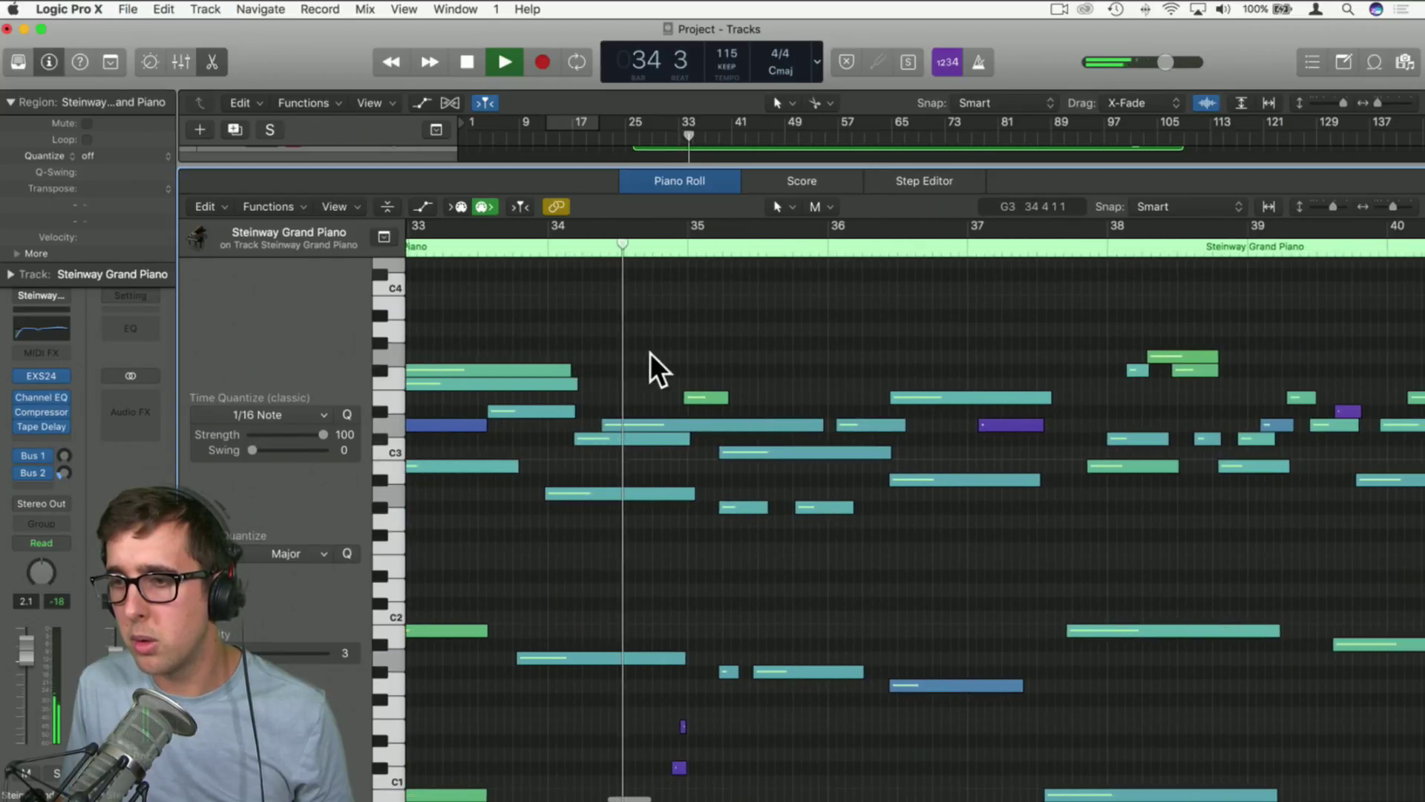
{"action": "scroll", "coordinate": [649, 352], "scroll_direction": "right", "scroll_amount": 2}
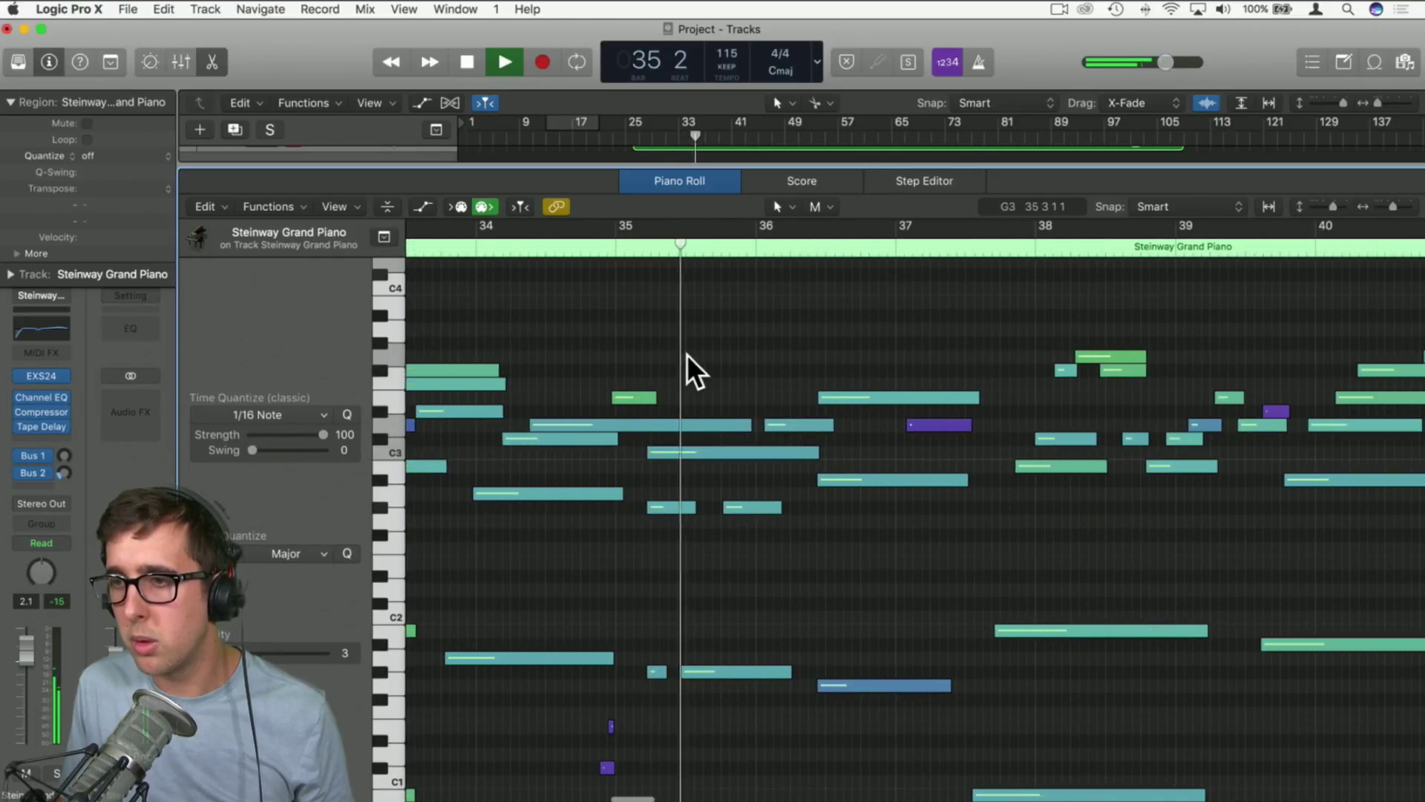
{"action": "scroll", "coordinate": [688, 354], "scroll_direction": "right", "scroll_amount": 3}
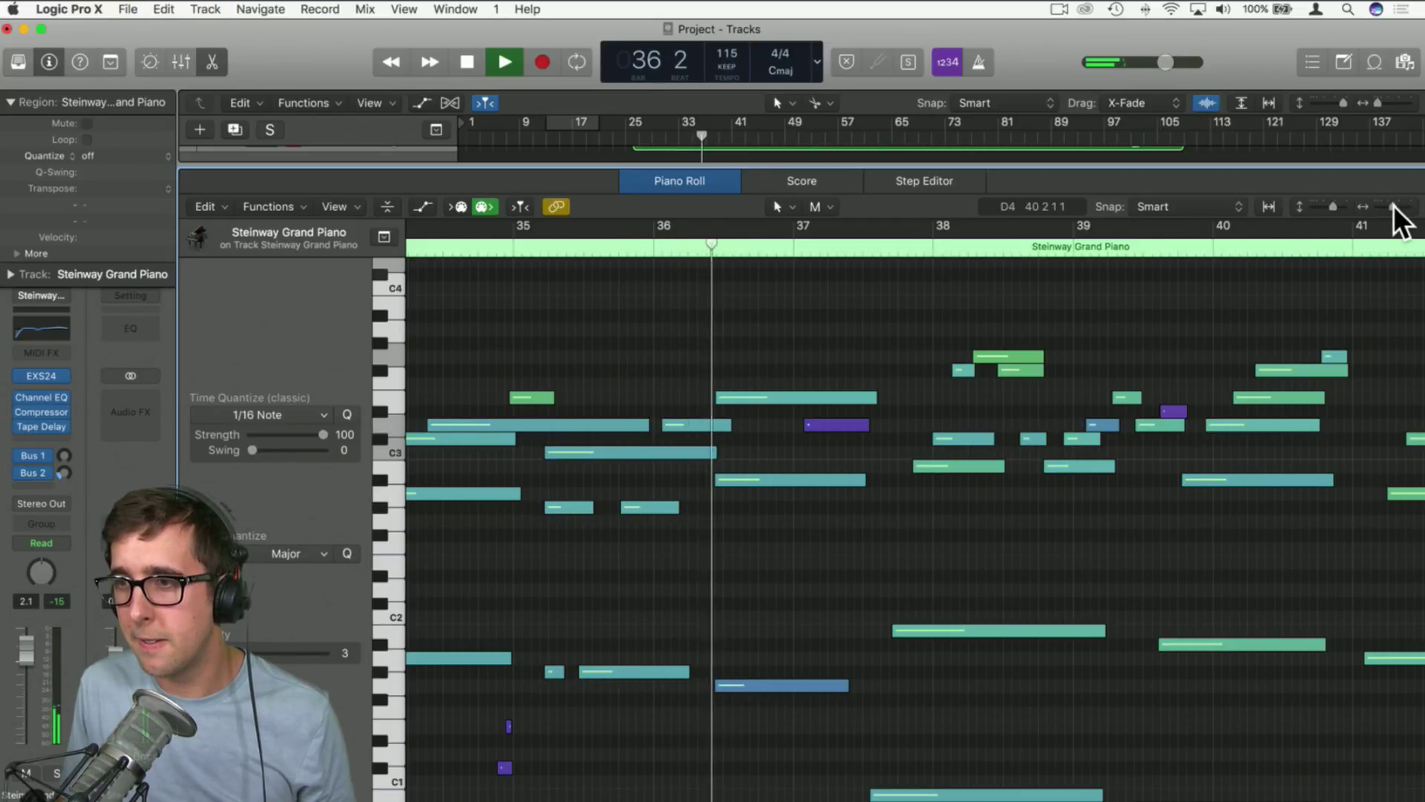
{"action": "left_click_drag", "start_coordinate": [1393, 205], "coordinate": [1384, 204]}
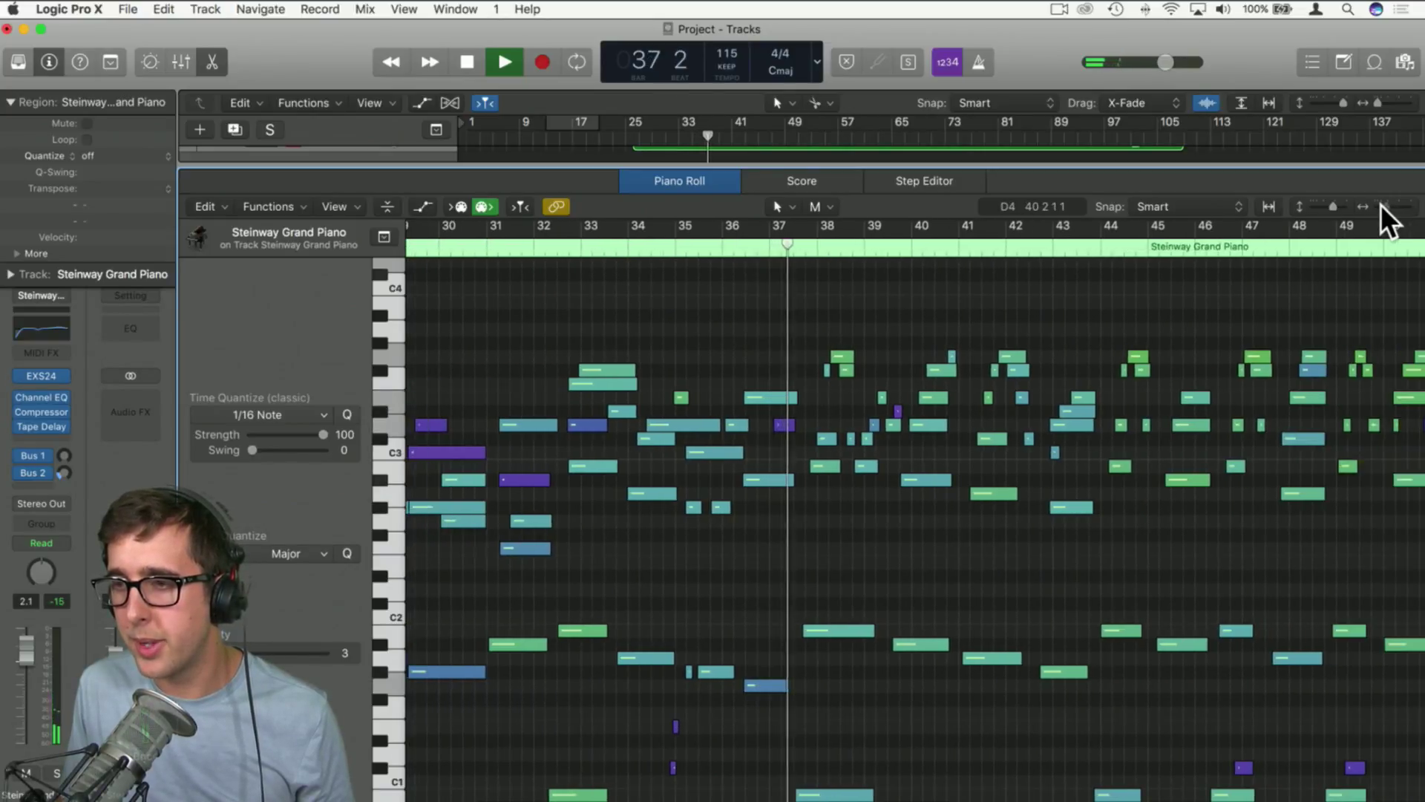
{"action": "left_click_drag", "start_coordinate": [1380, 204], "coordinate": [1386, 209]}
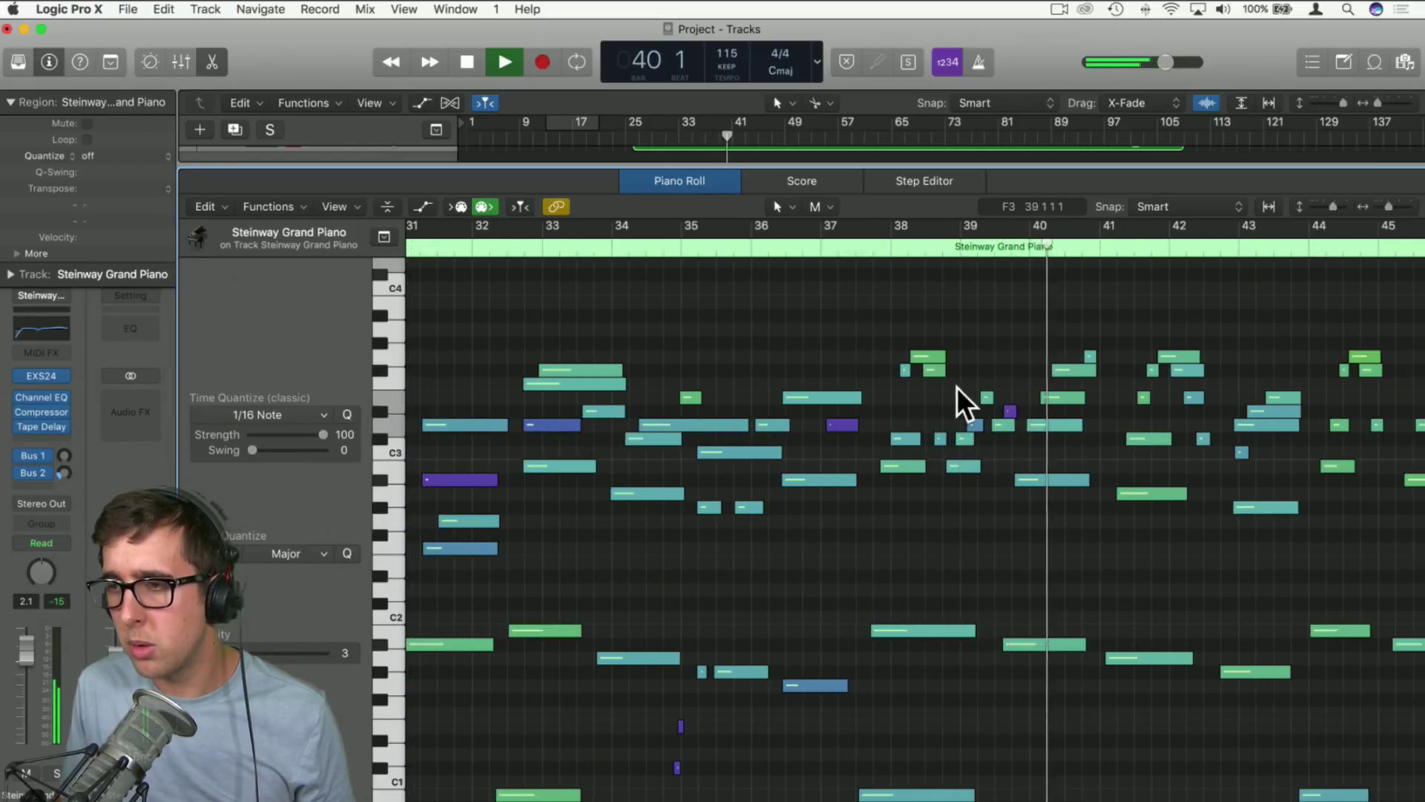
{"action": "key", "text": "space"}
Play the opening chords again from bar 26 into bar 30
{"action": "scroll", "coordinate": [889, 420], "scroll_direction": "left", "scroll_amount": 10}
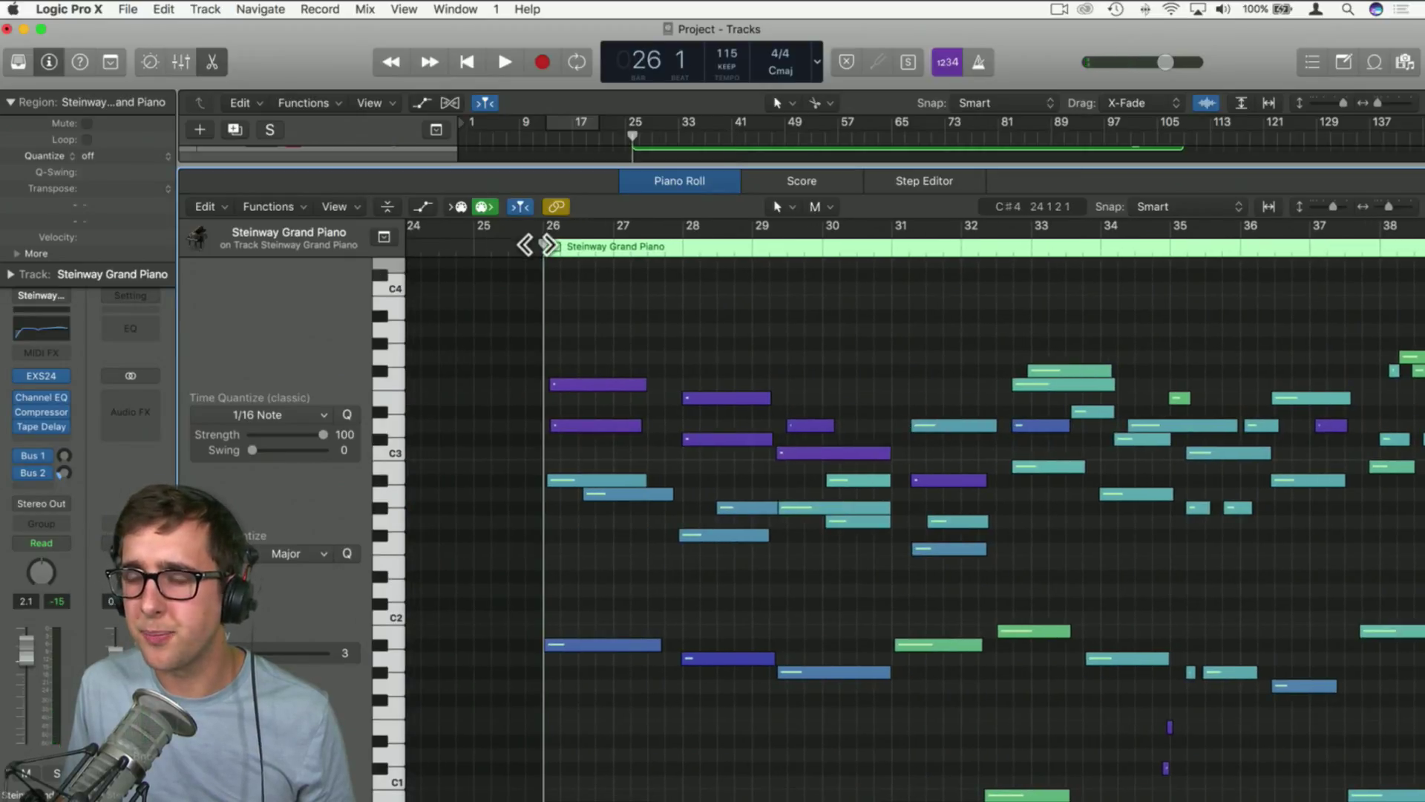
{"action": "key", "text": "space"}
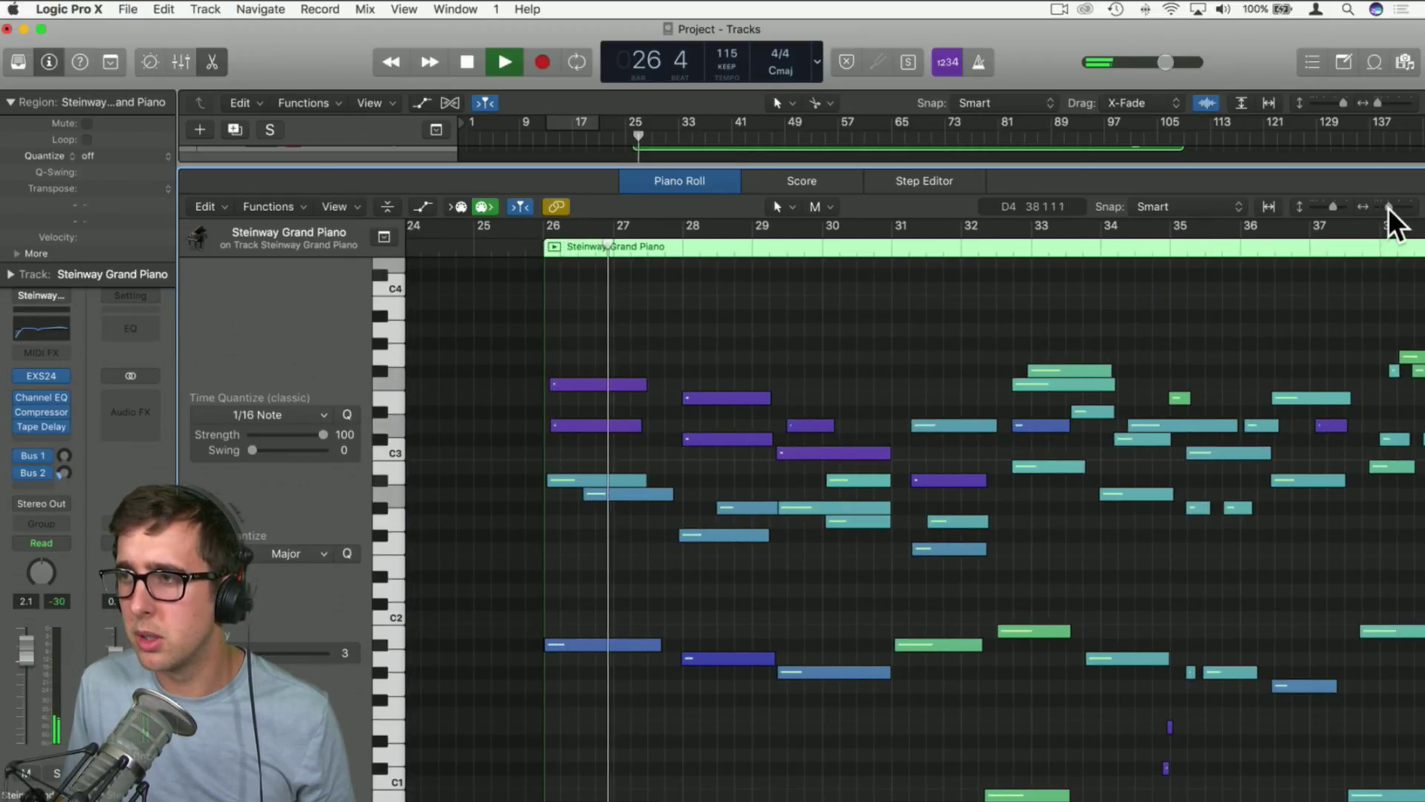
{"action": "left_click_drag", "start_coordinate": [1388, 207], "coordinate": [1392, 209]}
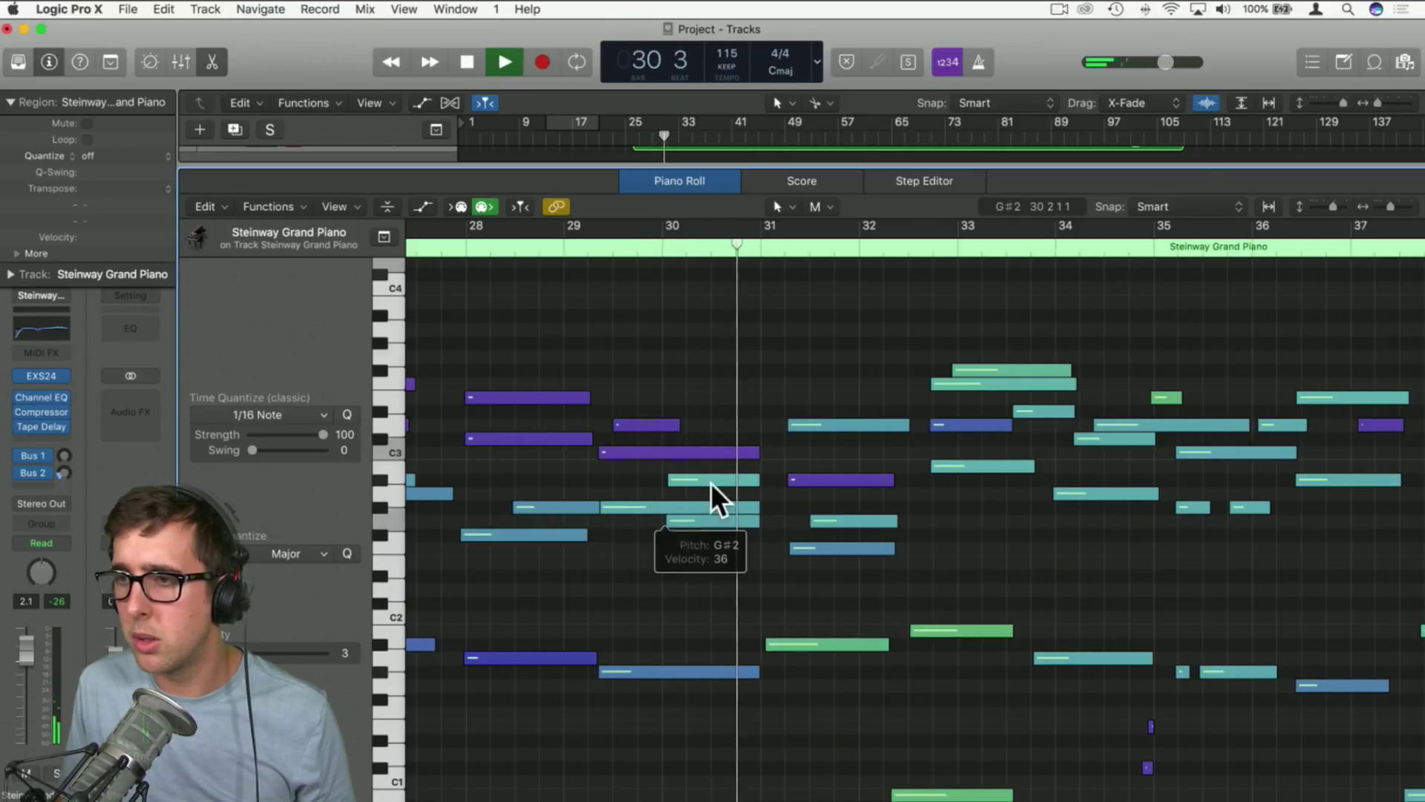
{"action": "key", "text": "space"}
Move the chord after bar 31 slightly earlier, together with its A#1 note, so it starts at about bar 31, and play it
{"action": "left_click_drag", "start_coordinate": [805, 384], "coordinate": [760, 640]}
{"action": "left_click", "coordinate": [692, 325]}
{"action": "left_click", "coordinate": [703, 234]}
{"action": "key", "text": "space"}
Set the velocity of the A#1 note at bar 31 to 21
{"action": "left_click", "coordinate": [795, 636]}
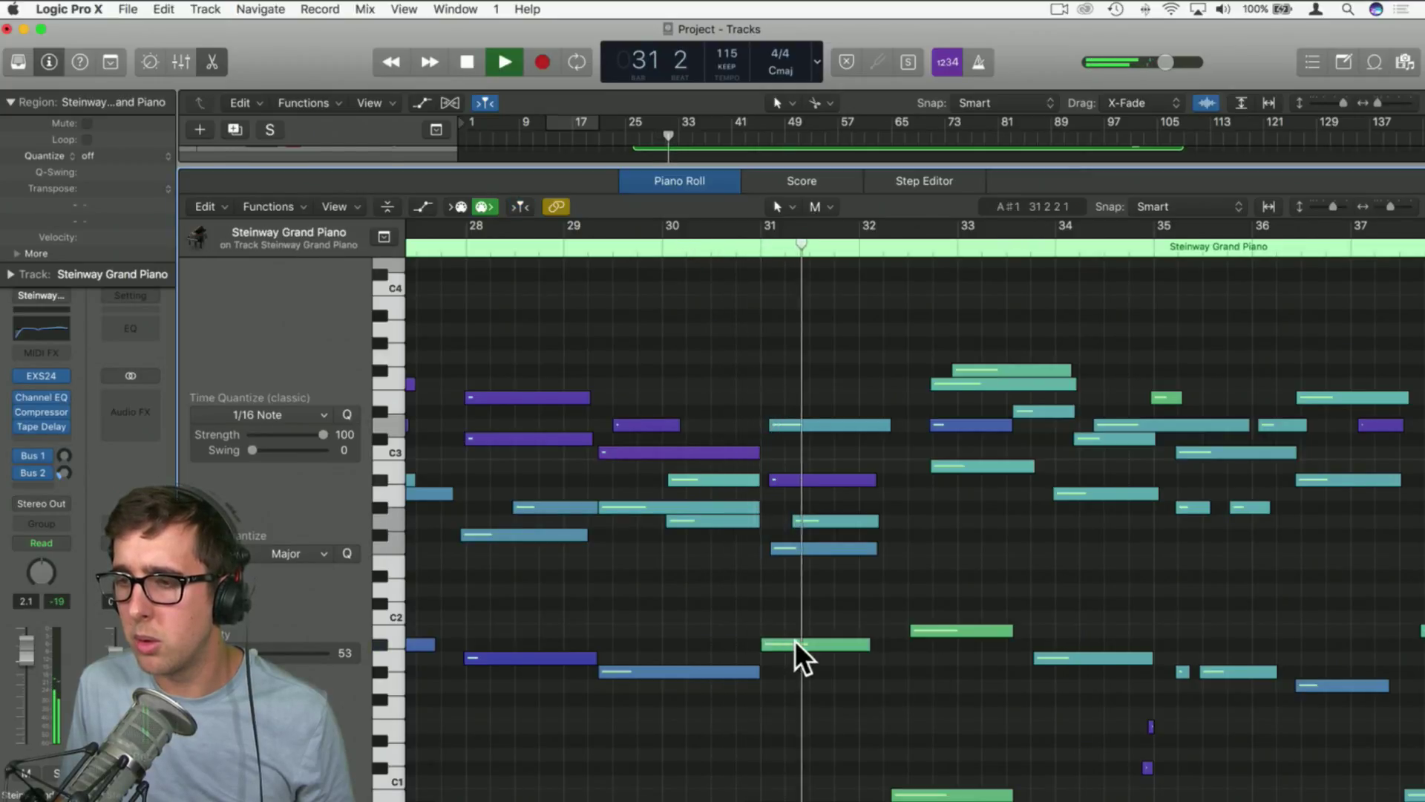
{"action": "left_click", "coordinate": [795, 640]}
{"action": "left_click_drag", "start_coordinate": [255, 653], "coordinate": [223, 653]}
{"action": "left_click", "coordinate": [479, 462]}
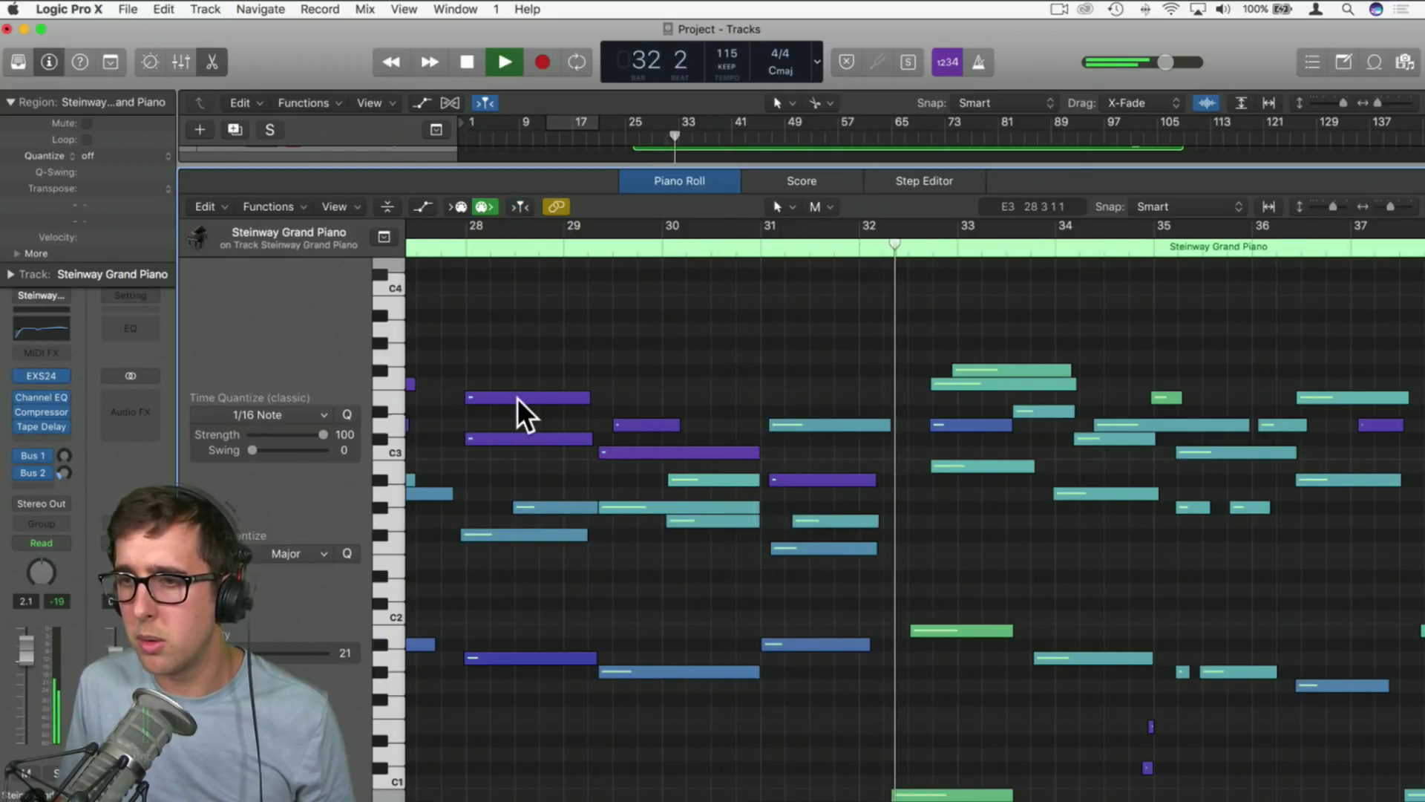
Replay the edited passage from about bar 26 into bar 30
{"action": "scroll", "coordinate": [519, 398], "scroll_direction": "left", "scroll_amount": 5}
{"action": "left_click", "coordinate": [426, 246]}
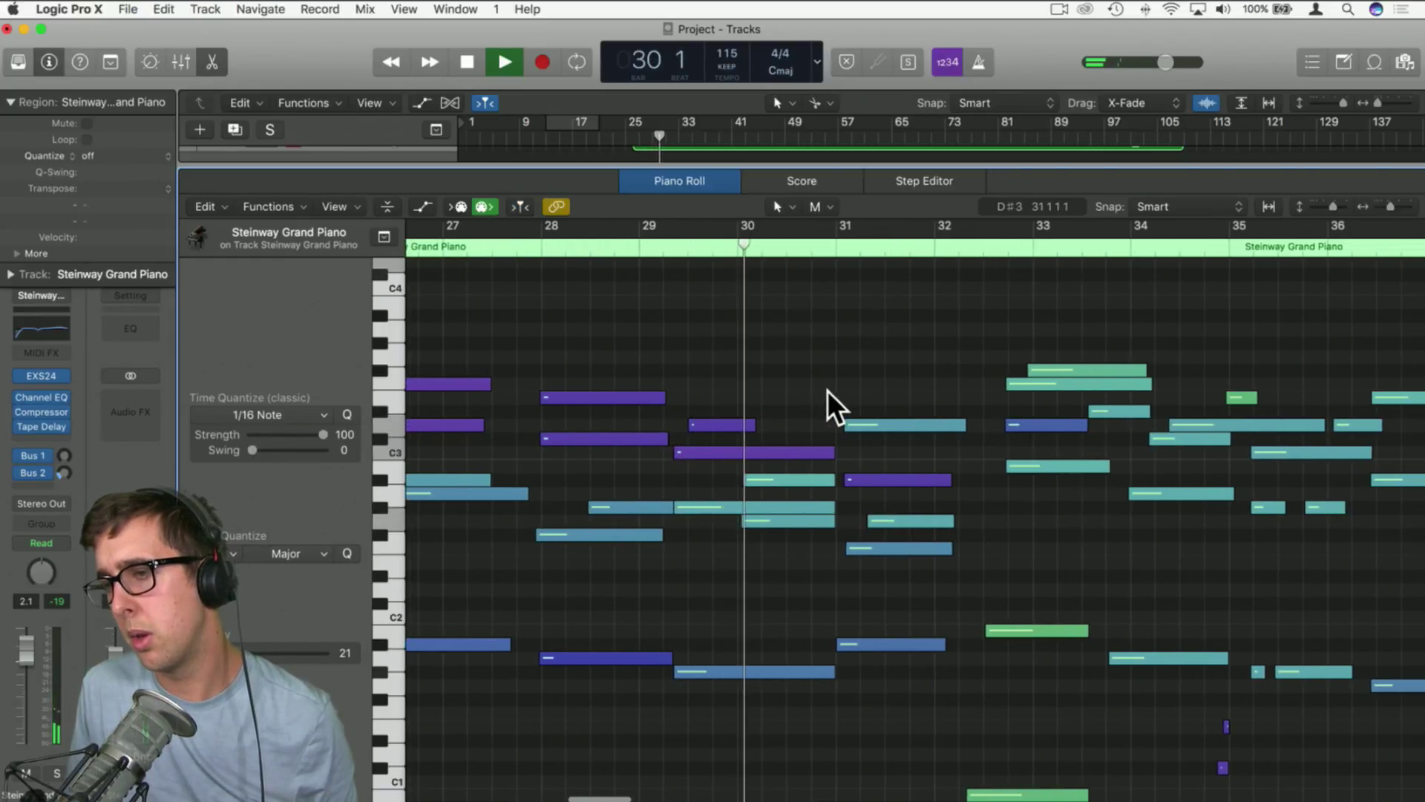
{"action": "key", "text": "space"}
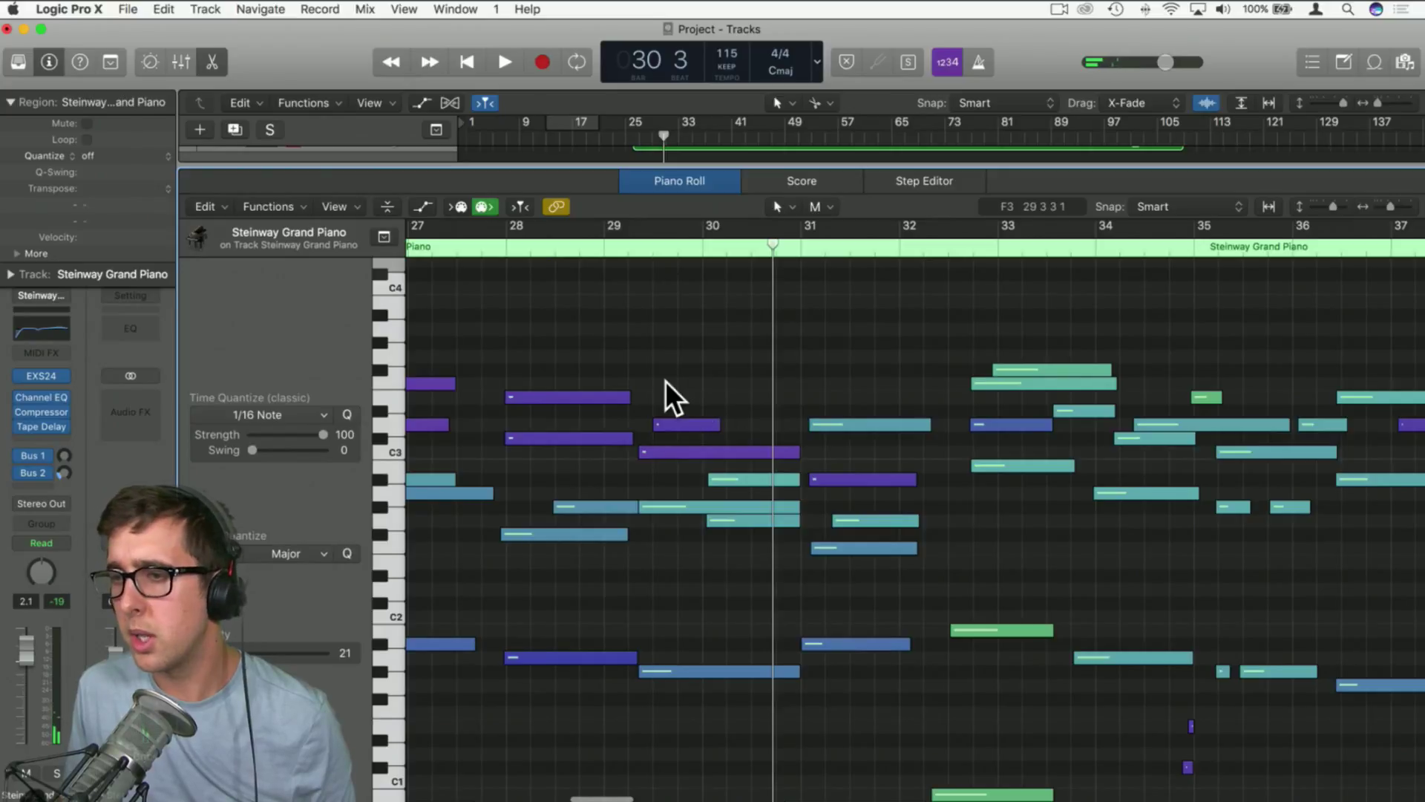
Select all notes from the third chord, in bar 29, through to the end of the grand piano region
{"action": "scroll", "coordinate": [813, 350], "scroll_direction": "left", "scroll_amount": 3}
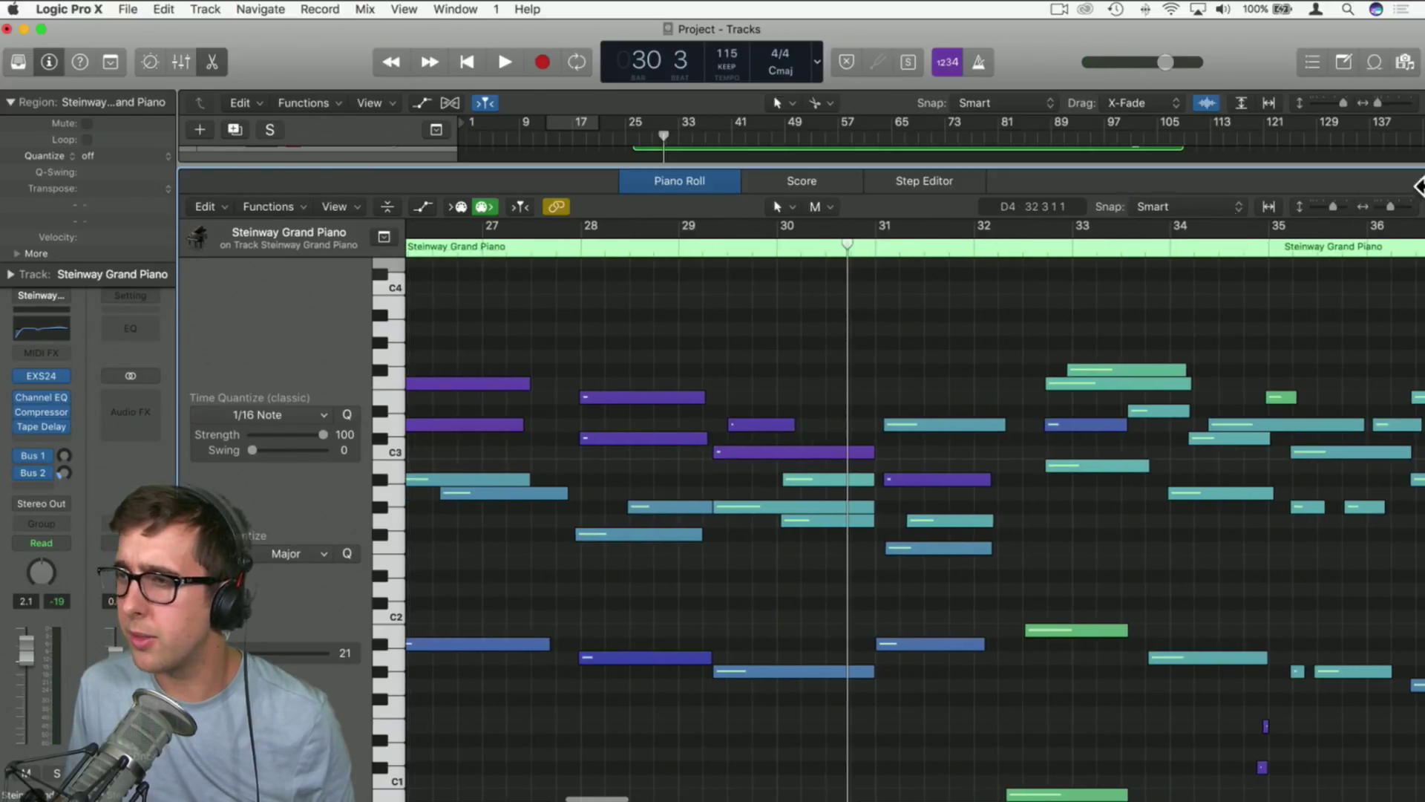
{"action": "left_click_drag", "start_coordinate": [1387, 207], "coordinate": [1364, 202]}
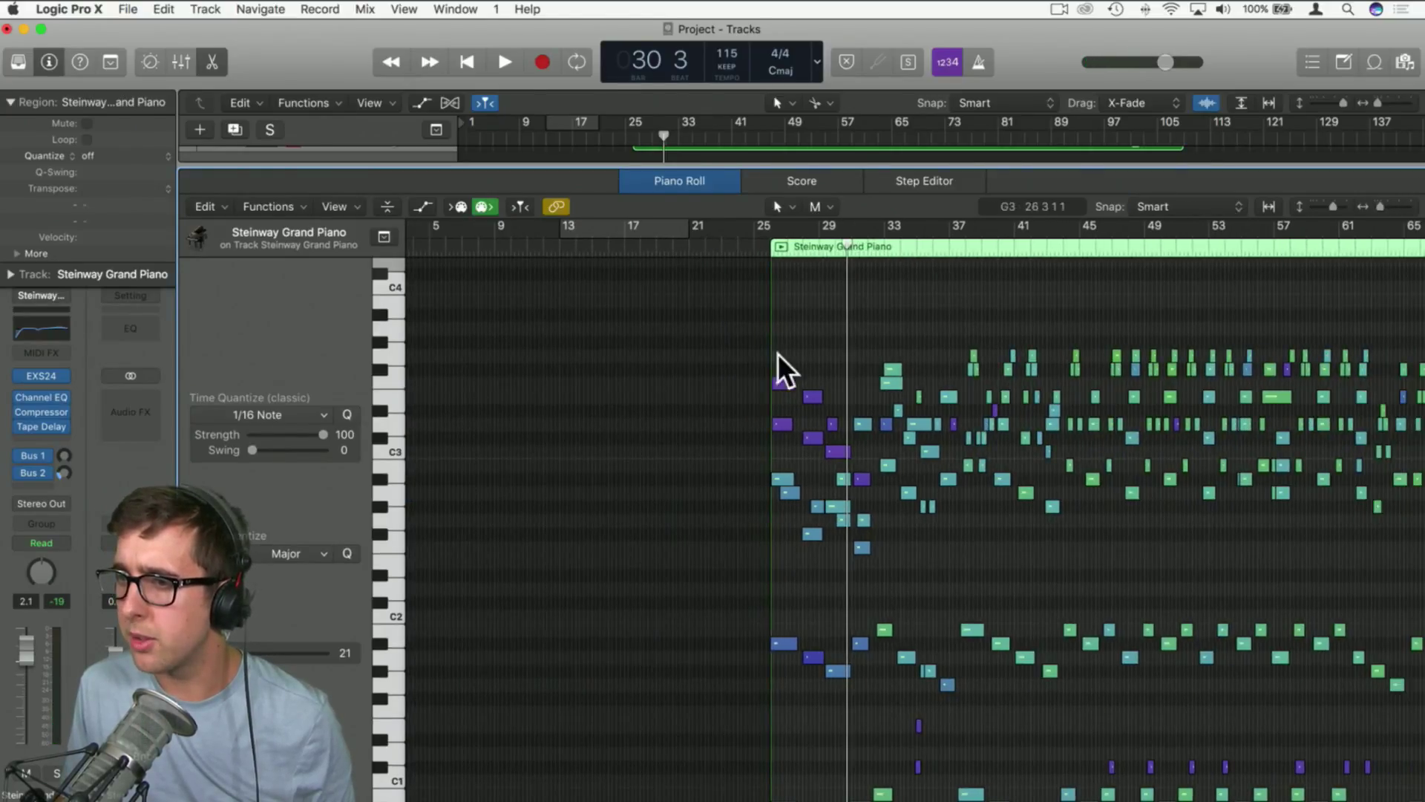
{"action": "left_click_drag", "start_coordinate": [831, 319], "coordinate": [1411, 774]}
{"action": "scroll", "coordinate": [1049, 684], "scroll_direction": "left", "scroll_amount": 3}
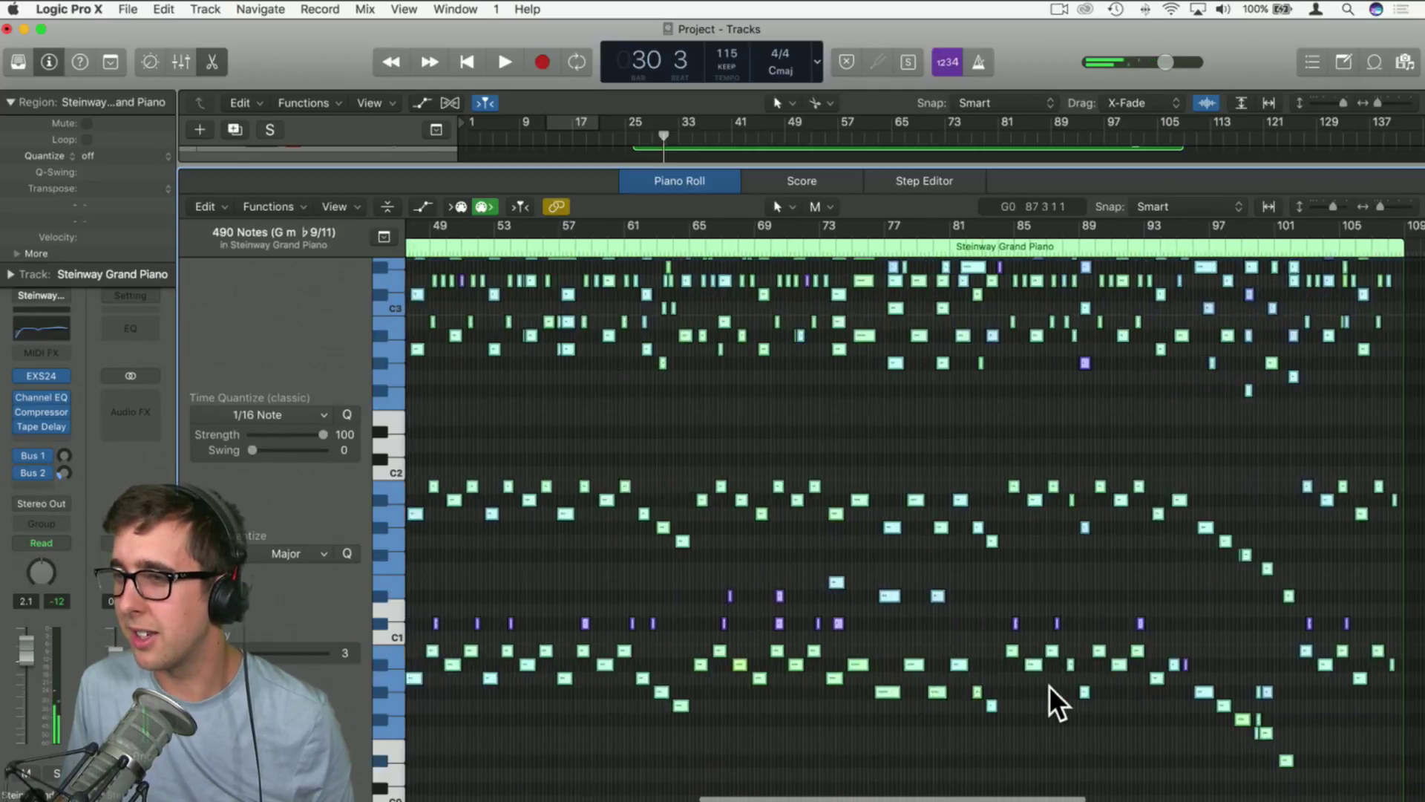
{"action": "scroll", "coordinate": [1050, 684], "scroll_direction": "up", "scroll_amount": 4}
{"action": "scroll", "coordinate": [1050, 685], "scroll_direction": "left", "scroll_amount": 5}
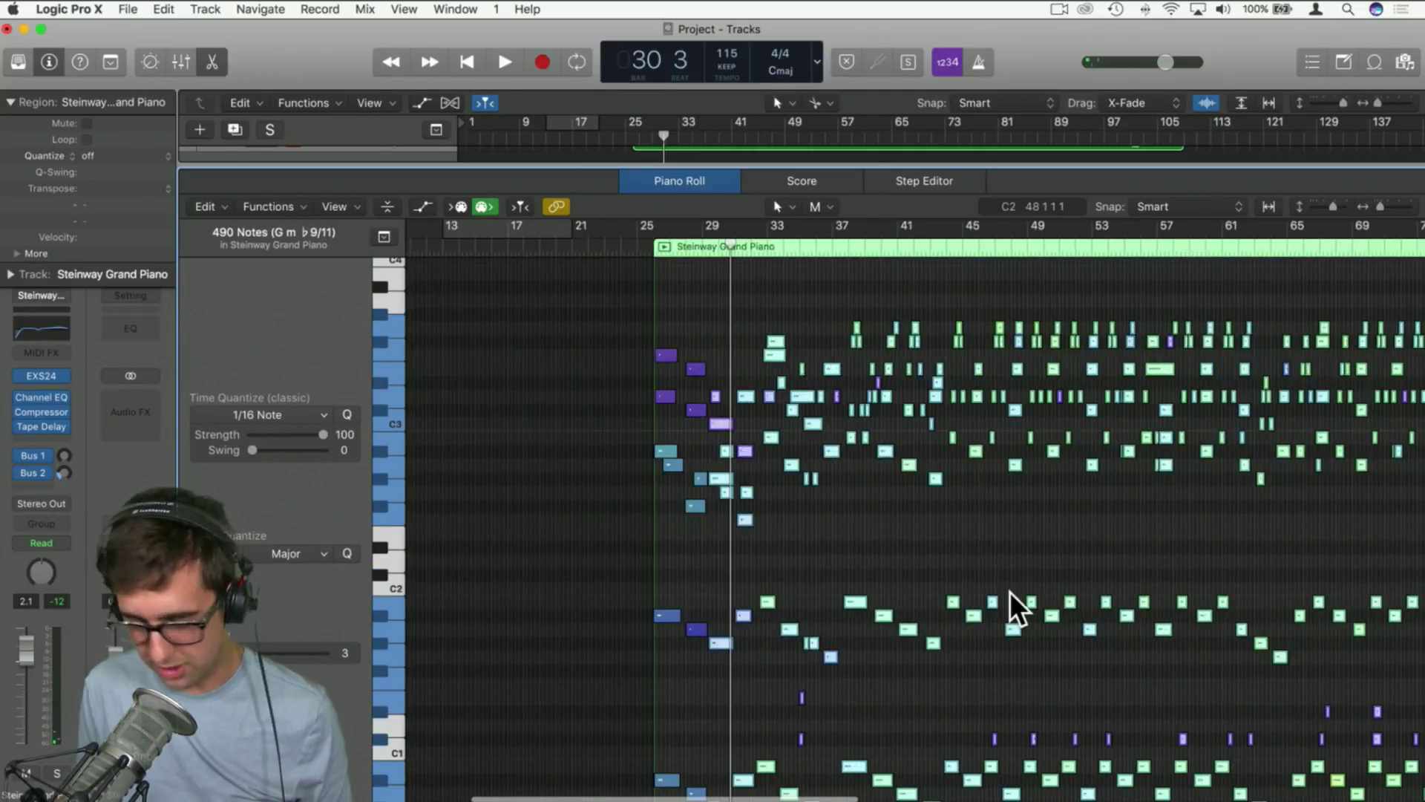
Move the selected notes later by 3 2 2 0 so the third chord starts at about bar 33
{"action": "key", "text": "super+Right"}
{"action": "key", "text": "super+Right"}
{"action": "key", "text": "super+Right"}
{"action": "key", "text": "super+Right"}
{"action": "key", "text": "super+Right"}
{"action": "key", "text": "super+Right"}
{"action": "key", "text": "super+Right"}
{"action": "key", "text": "super+Right"}
{"action": "key", "text": "super+Right"}
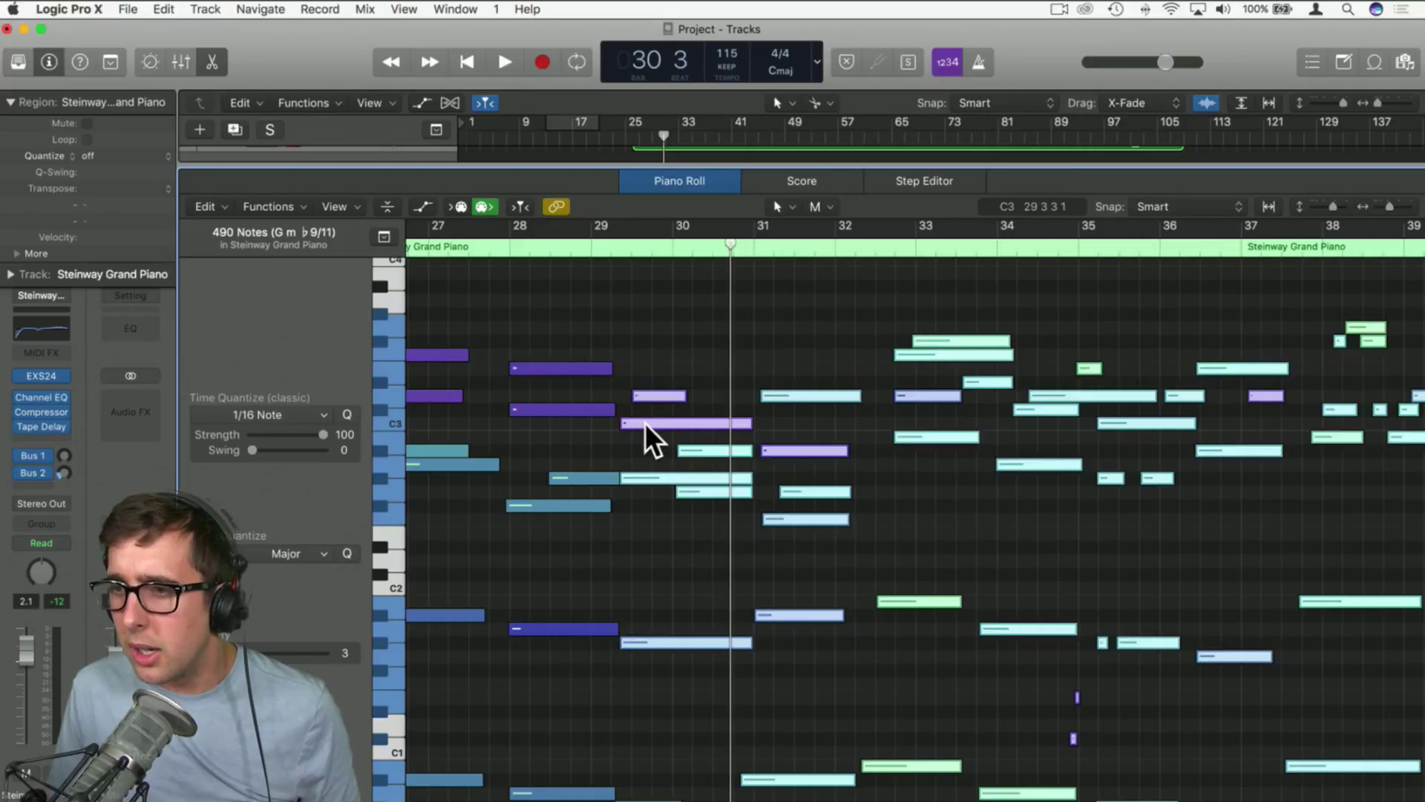
{"action": "left_click_drag", "start_coordinate": [666, 422], "coordinate": [944, 425]}
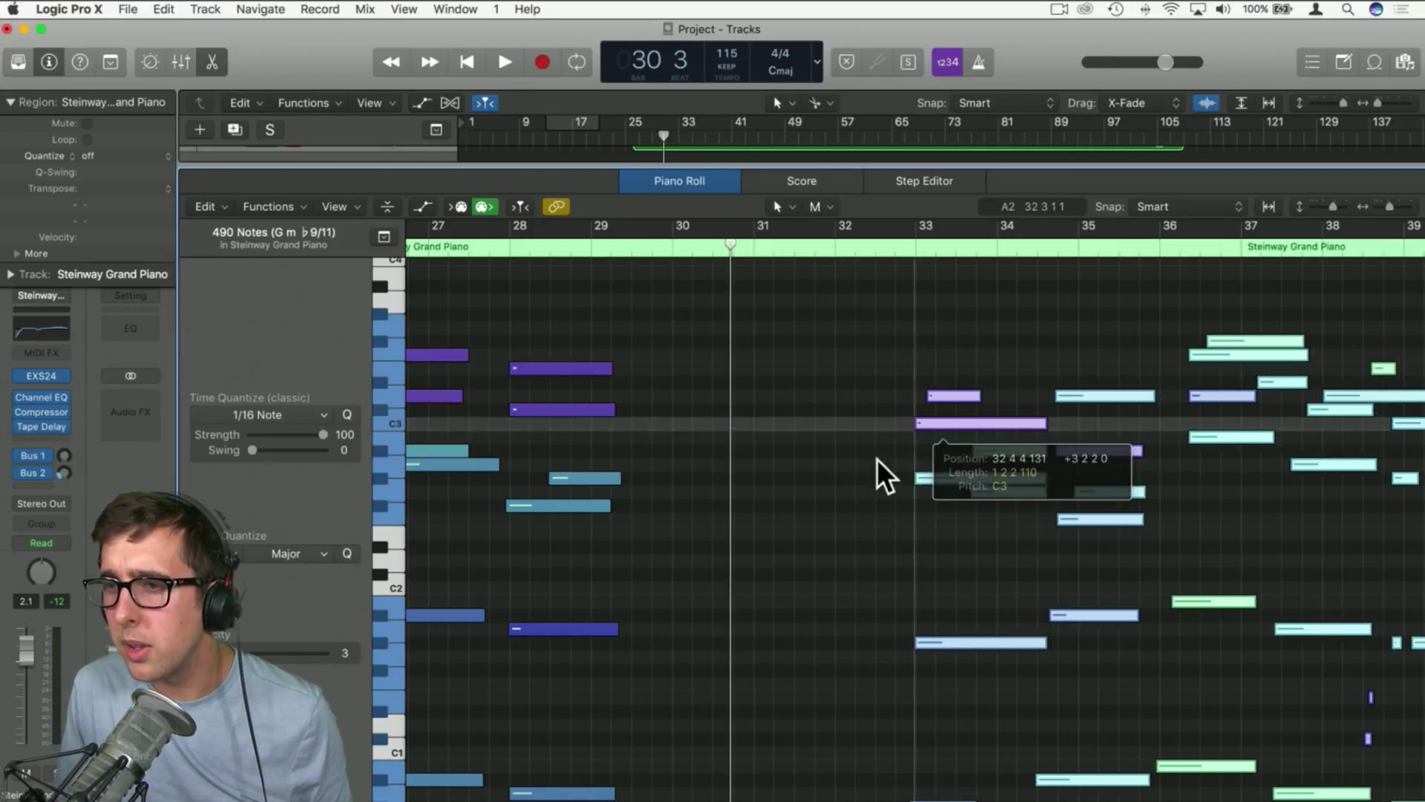
{"action": "left_click", "coordinate": [783, 484]}
Copy the twelve notes of the first two chords so the copy starts at about bar 29
{"action": "scroll", "coordinate": [784, 484], "scroll_direction": "left", "scroll_amount": 3}
{"action": "scroll", "coordinate": [783, 484], "scroll_direction": "left", "scroll_amount": 2}
{"action": "left_click_drag", "start_coordinate": [495, 316], "coordinate": [729, 622]}
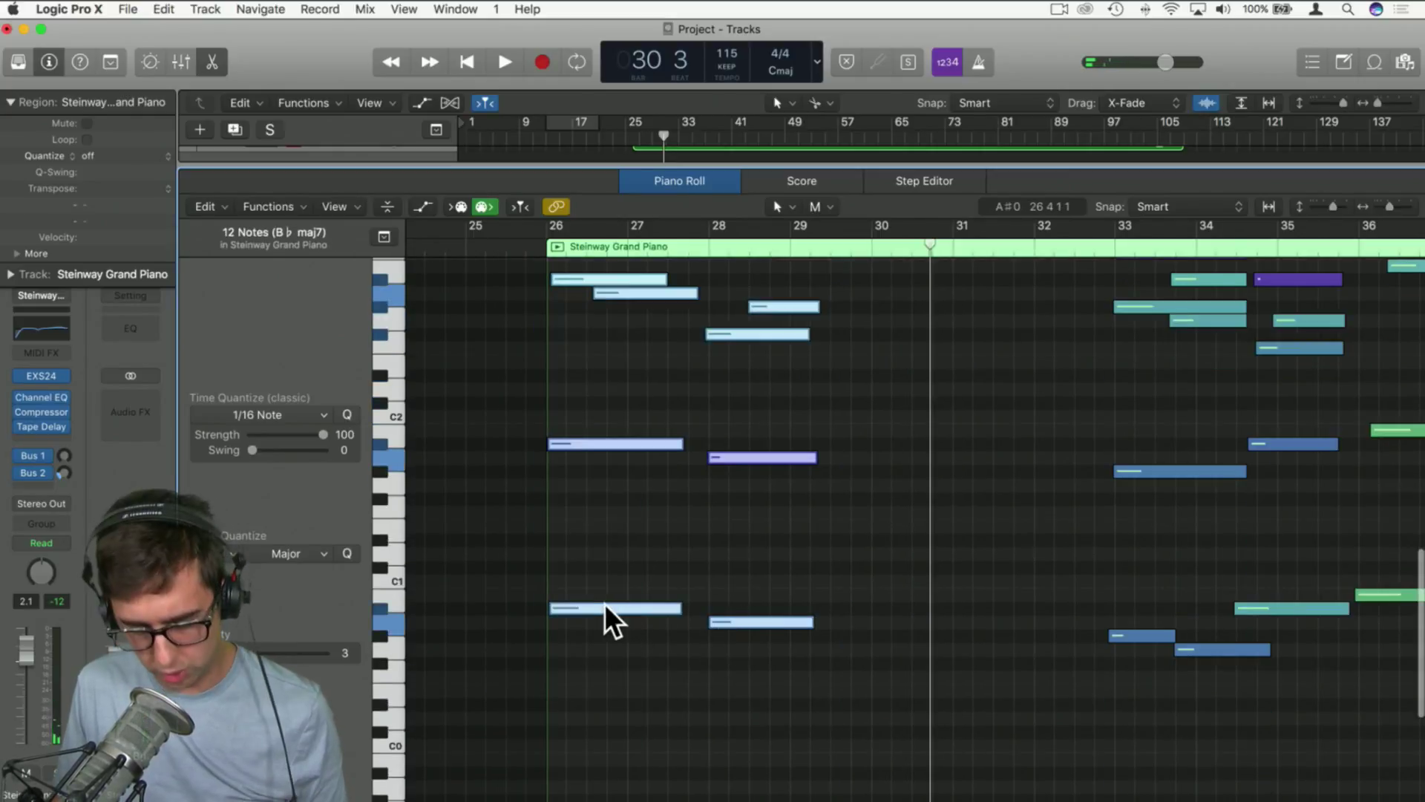
{"action": "left_click_drag", "start_coordinate": [604, 603], "coordinate": [839, 604]}
{"action": "scroll", "coordinate": [786, 562], "scroll_direction": "up", "scroll_amount": 4}
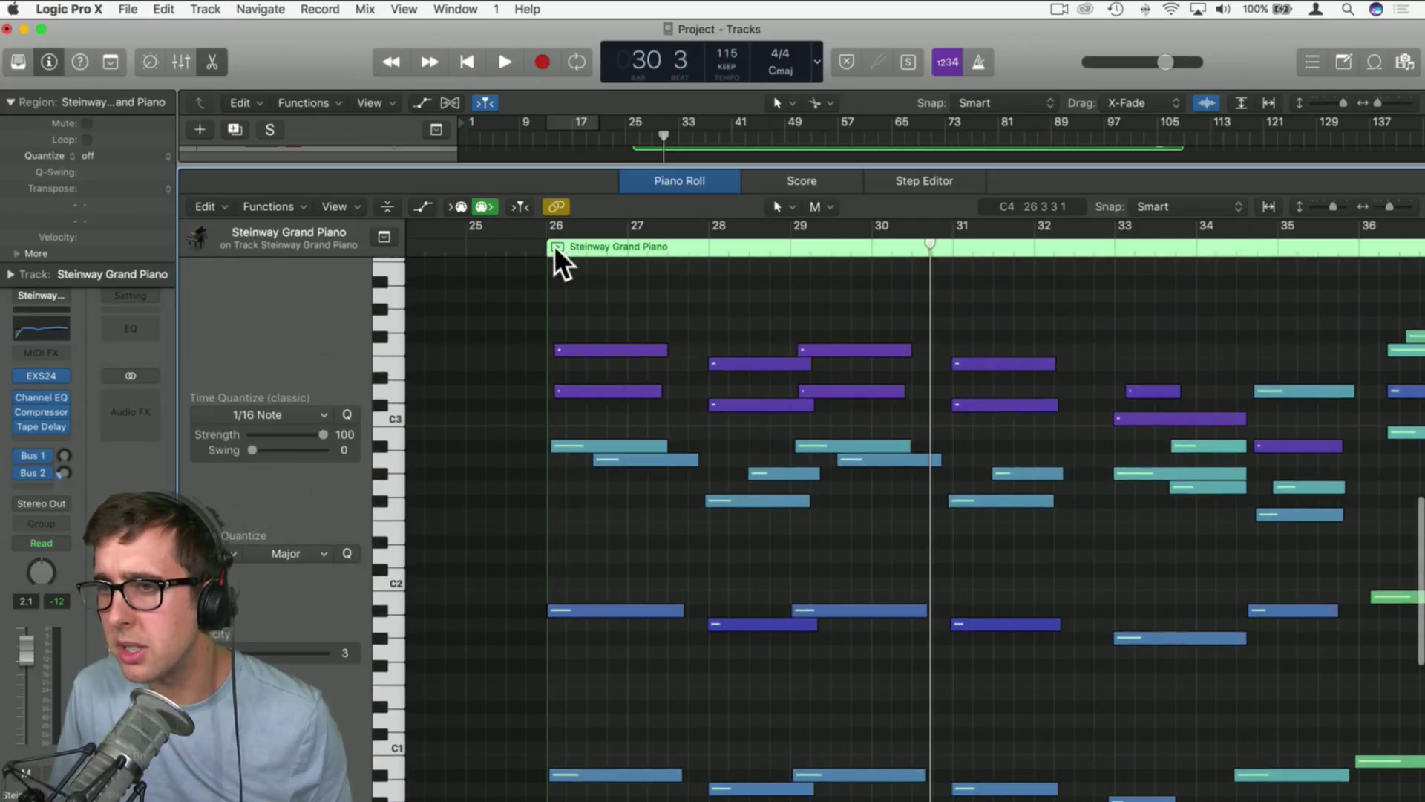
Play from bar 26 into bar 29 to check the transition into the copied chords
{"action": "left_click", "coordinate": [527, 246]}
{"action": "key", "text": "space"}
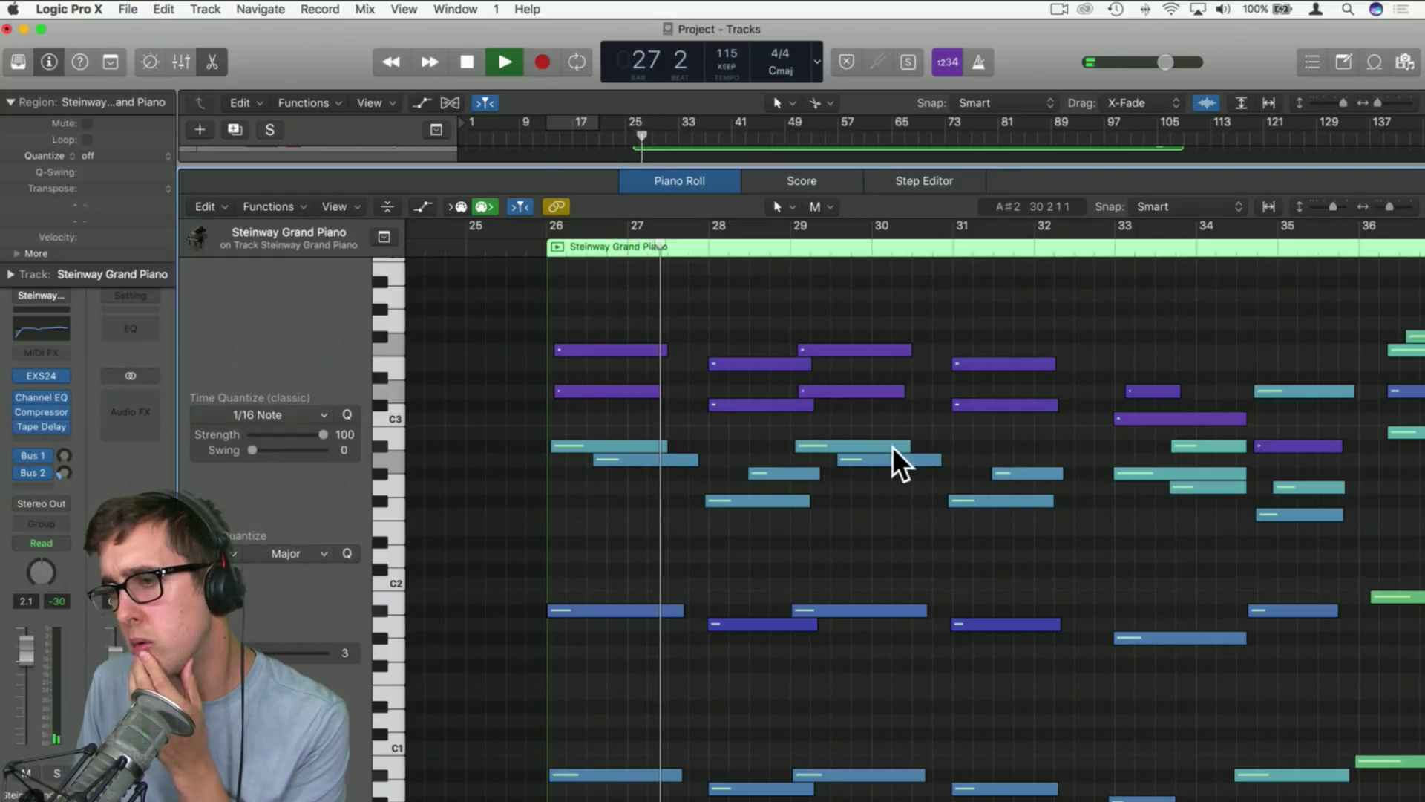
{"action": "mouse_move", "coordinate": [866, 456]}
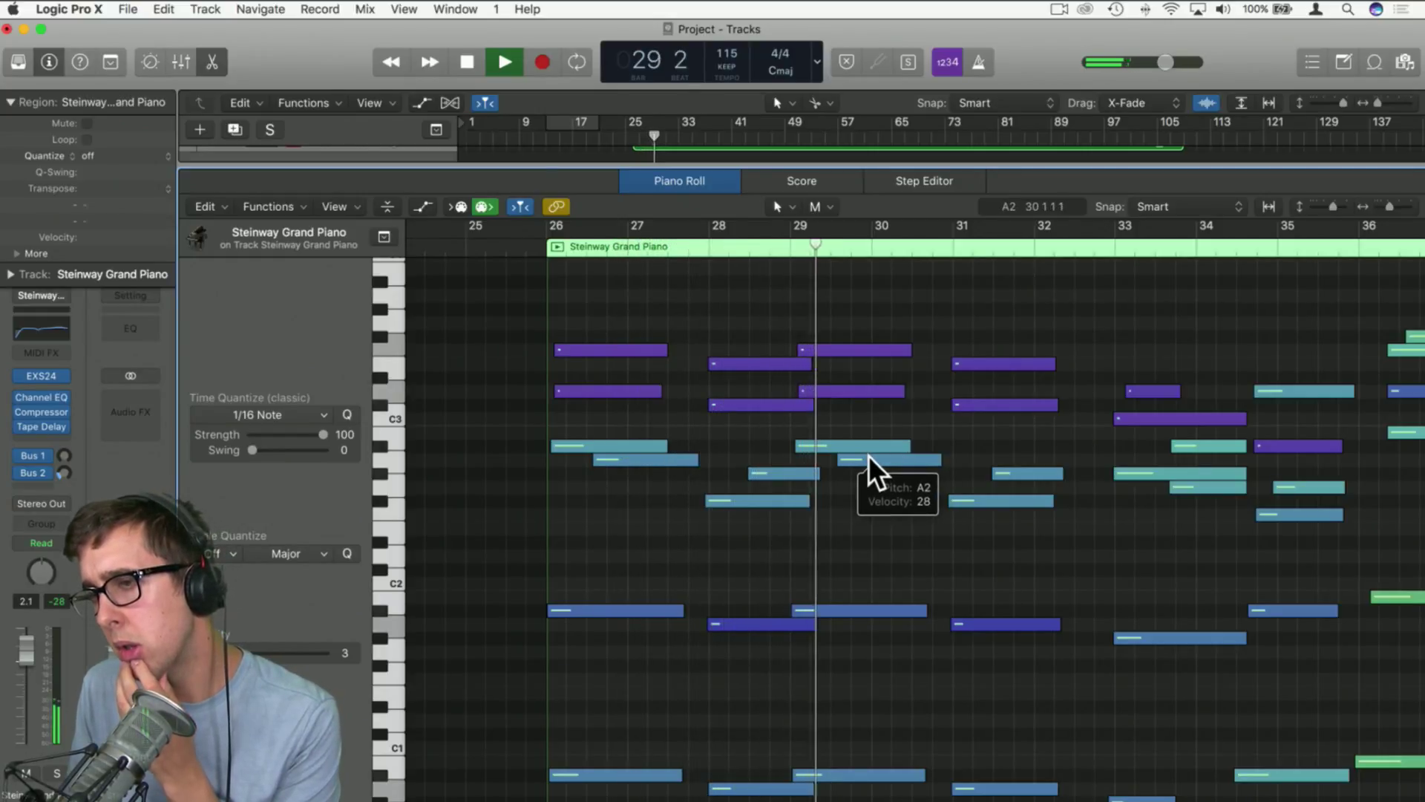
{"action": "key", "text": "space"}
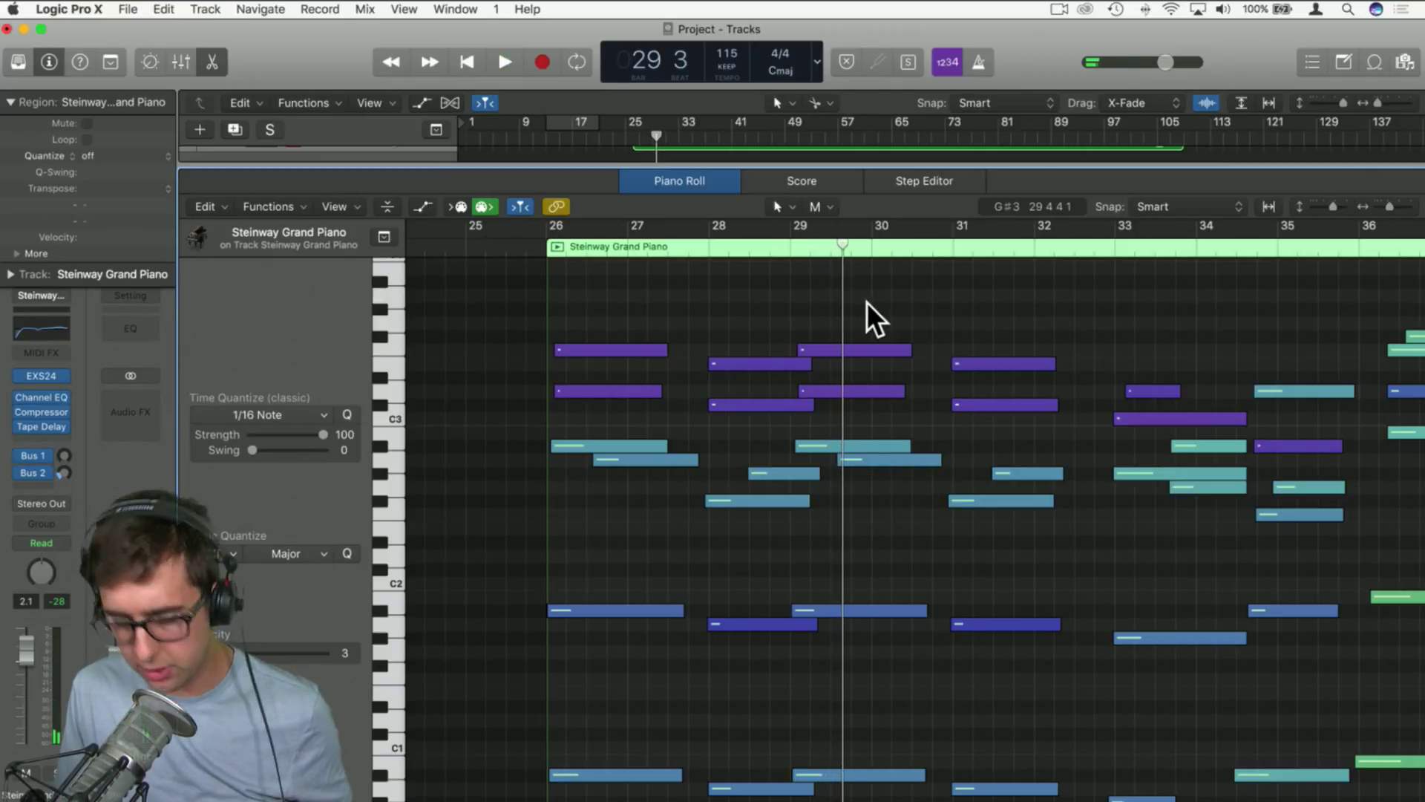
Move the twelve notes of the two copied chords later by 0 2 0 0
{"action": "left_click_drag", "start_coordinate": [866, 301], "coordinate": [1054, 800]}
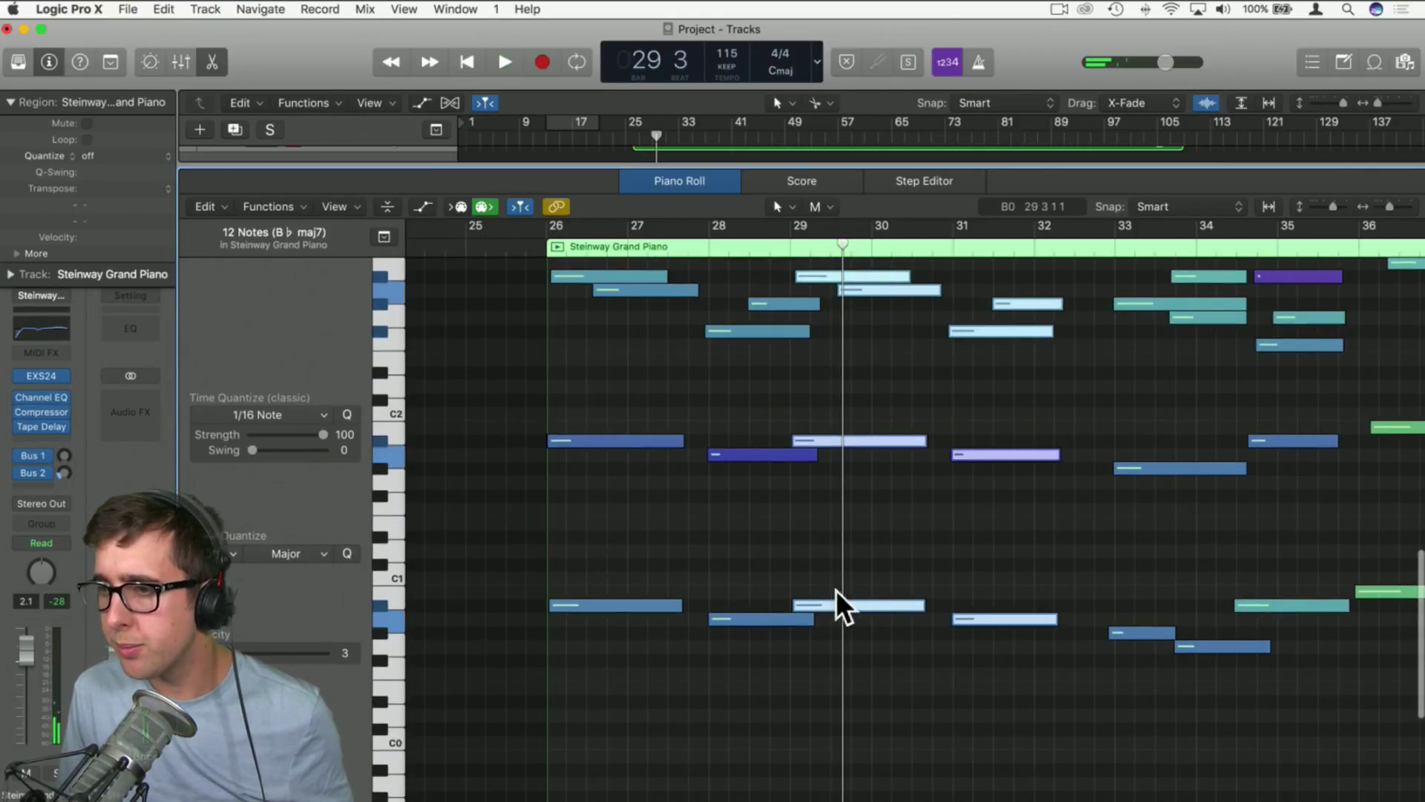
{"action": "left_click_drag", "start_coordinate": [832, 603], "coordinate": [871, 604]}
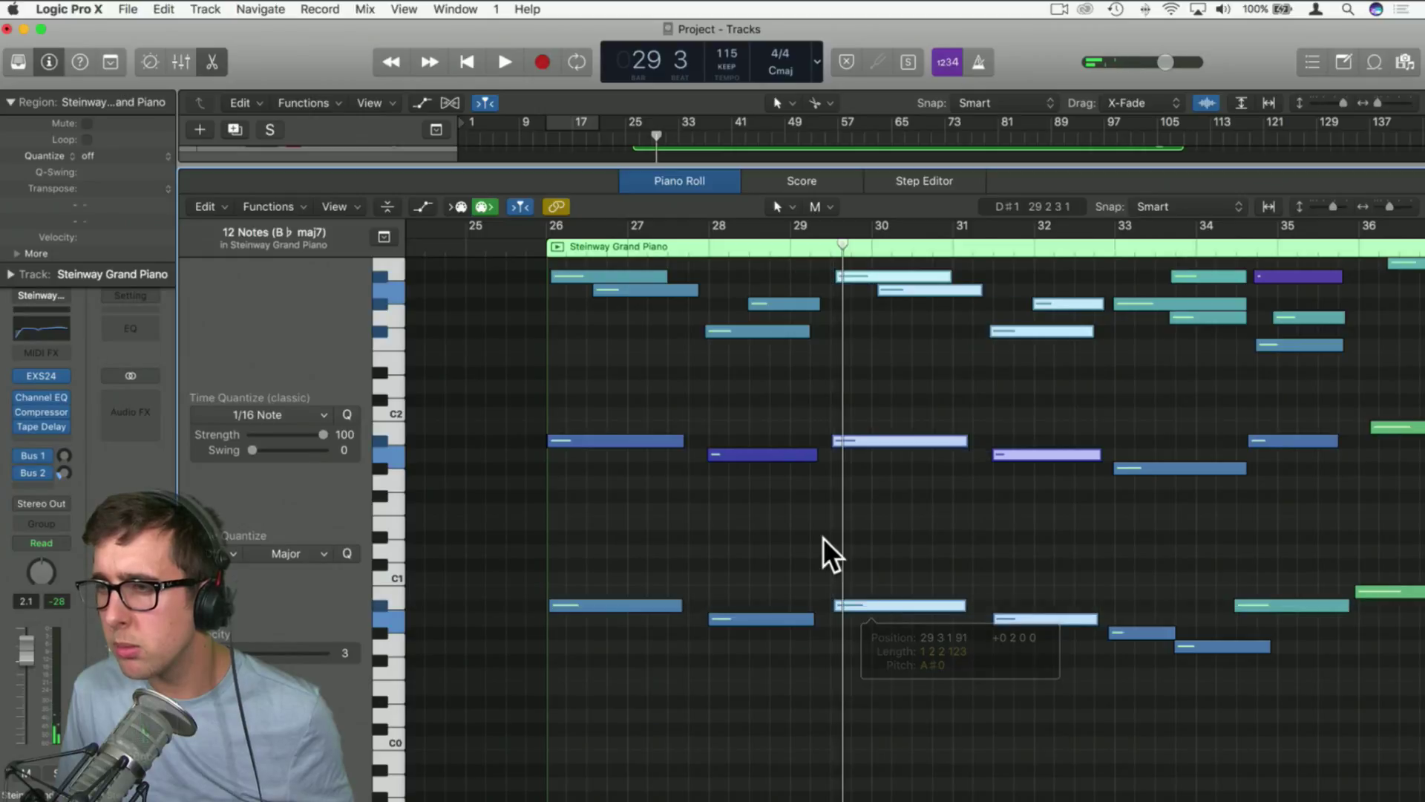
{"action": "left_click", "coordinate": [822, 538]}
Play the opening chords through bar 29 to check the timing of the shifted copy
{"action": "scroll", "coordinate": [822, 538], "scroll_direction": "up", "scroll_amount": 5}
{"action": "key", "text": "space"}
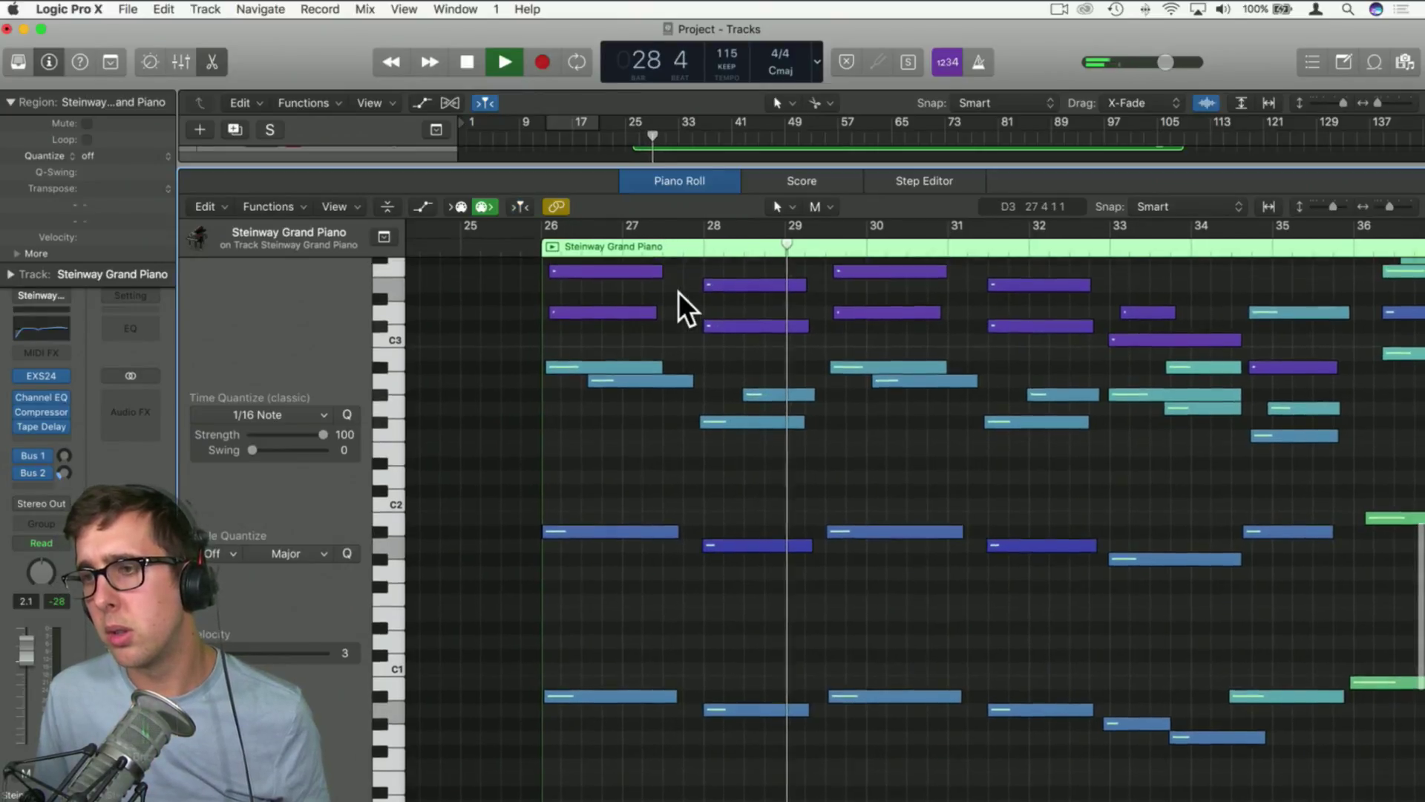
{"action": "scroll", "coordinate": [678, 291], "scroll_direction": "up", "scroll_amount": 3}
{"action": "scroll", "coordinate": [678, 291], "scroll_direction": "right", "scroll_amount": 1}
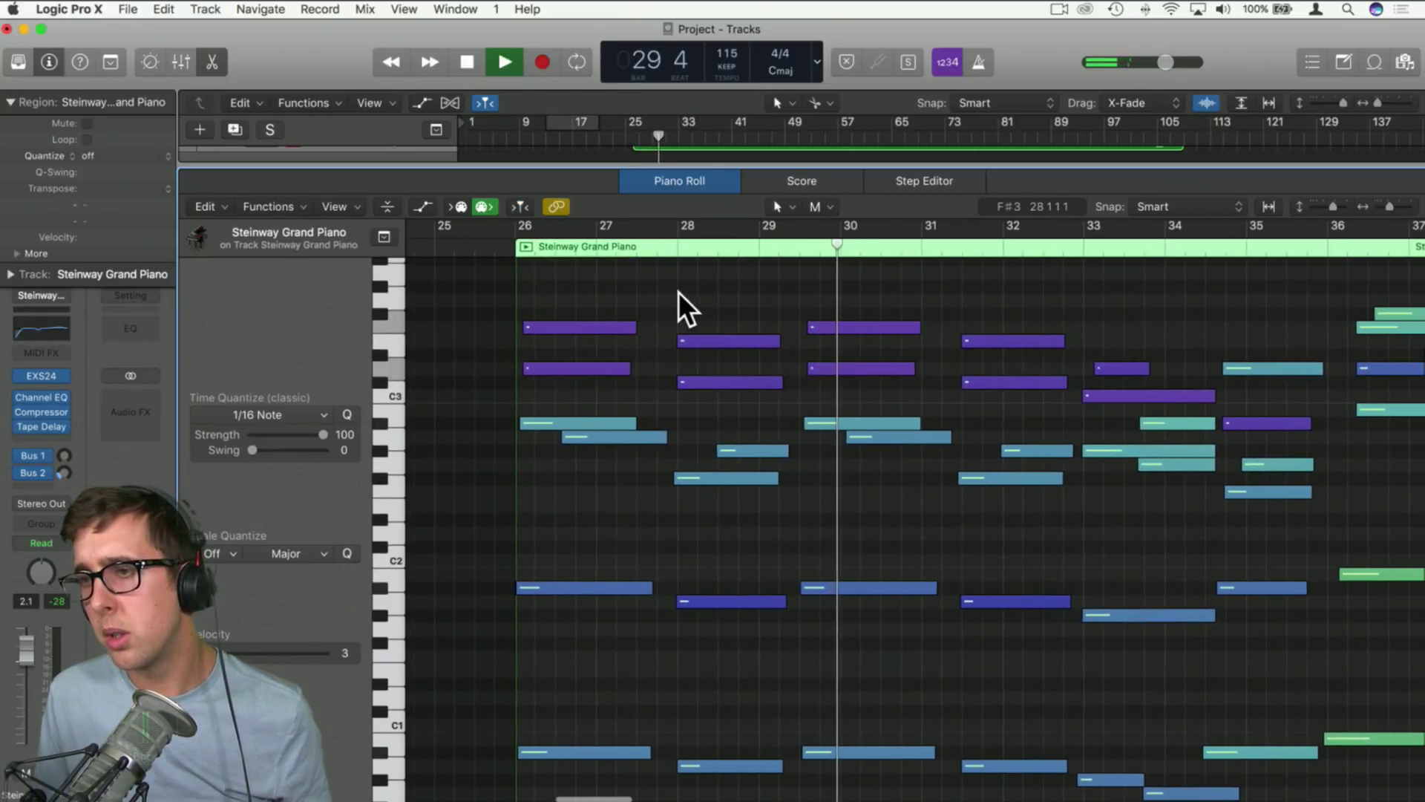
{"action": "key", "text": "space"}
Move the original second chord, in bar 28, earlier so it starts at about bar 27 beat 3
{"action": "left_click_drag", "start_coordinate": [834, 246], "coordinate": [636, 257]}
{"action": "scroll", "coordinate": [702, 315], "scroll_direction": "down", "scroll_amount": 1}
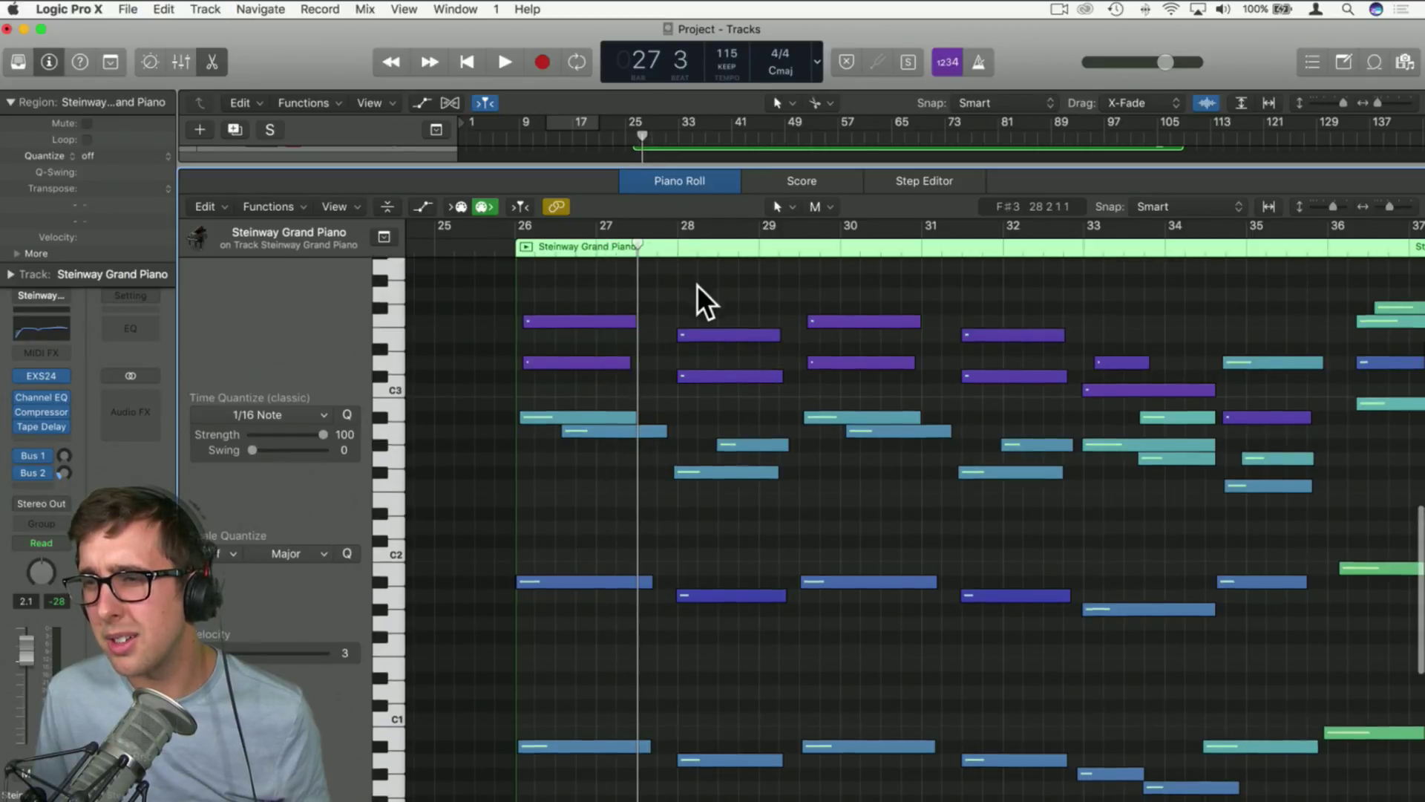
{"action": "left_click_drag", "start_coordinate": [715, 283], "coordinate": [692, 754]}
{"action": "left_click", "coordinate": [733, 719]}
Move the copied first chord earlier to about bar 29 and the copied second chord to about bar 30 beat 3
{"action": "left_click_drag", "start_coordinate": [858, 779], "coordinate": [864, 247]}
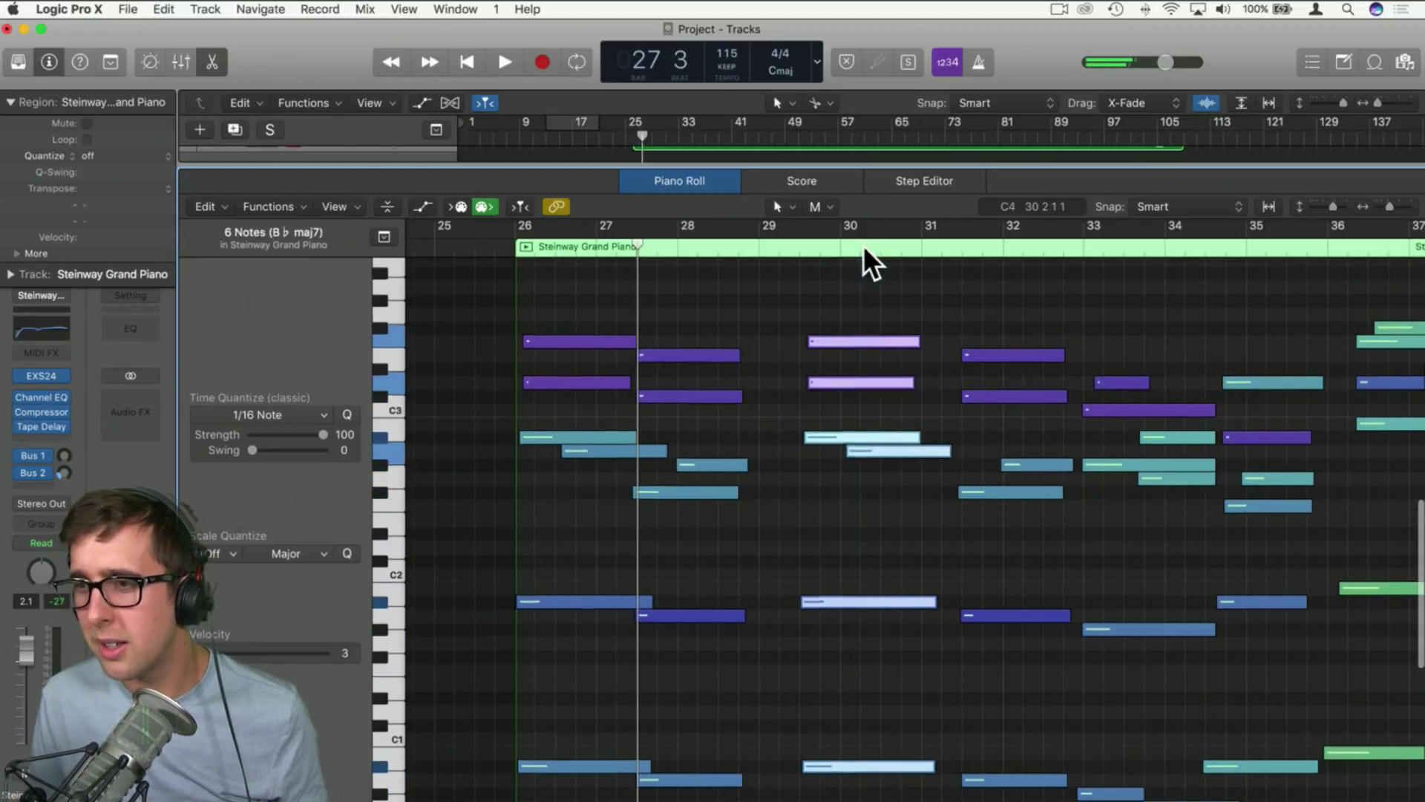
{"action": "left_click_drag", "start_coordinate": [851, 339], "coordinate": [805, 340]}
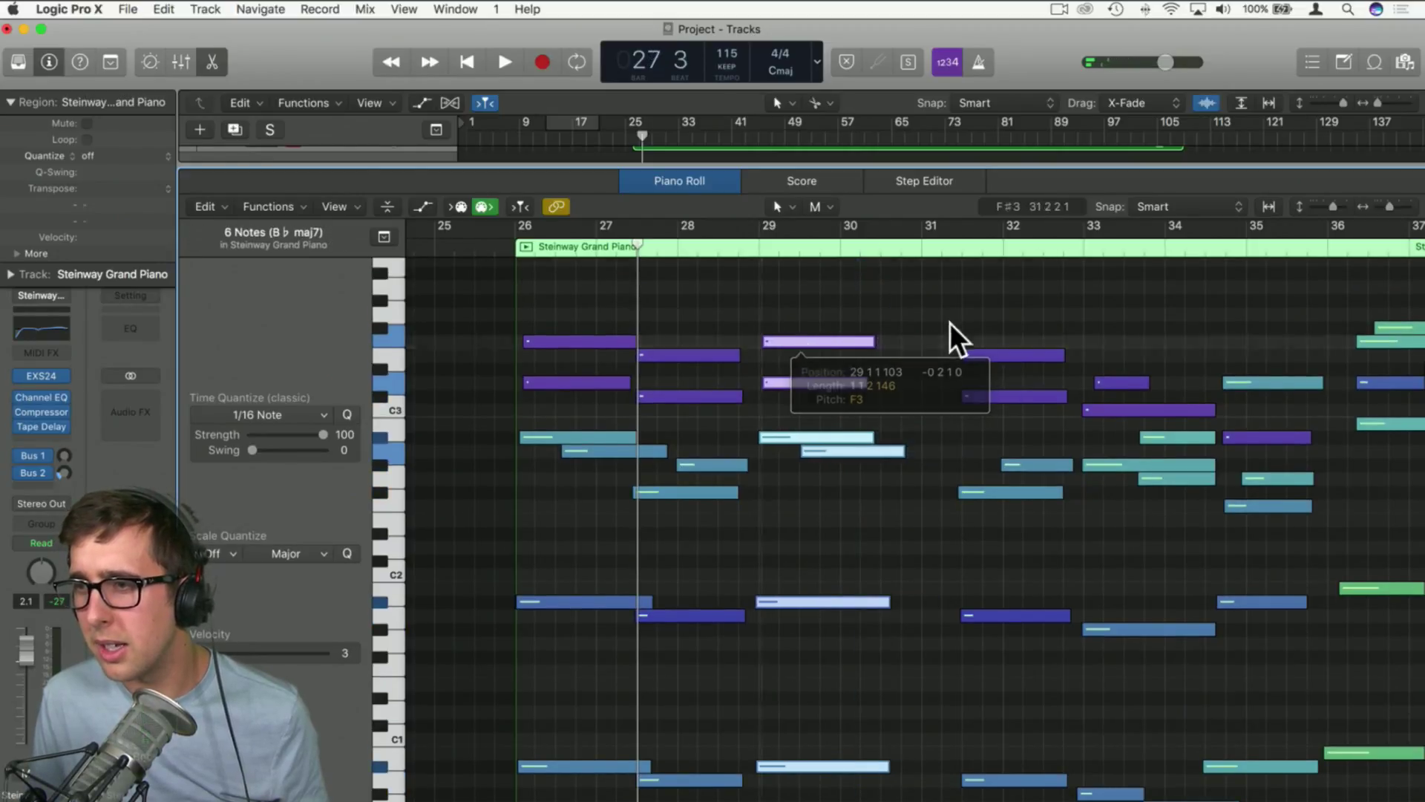
{"action": "left_click_drag", "start_coordinate": [949, 306], "coordinate": [933, 777]}
{"action": "left_click", "coordinate": [550, 323]}
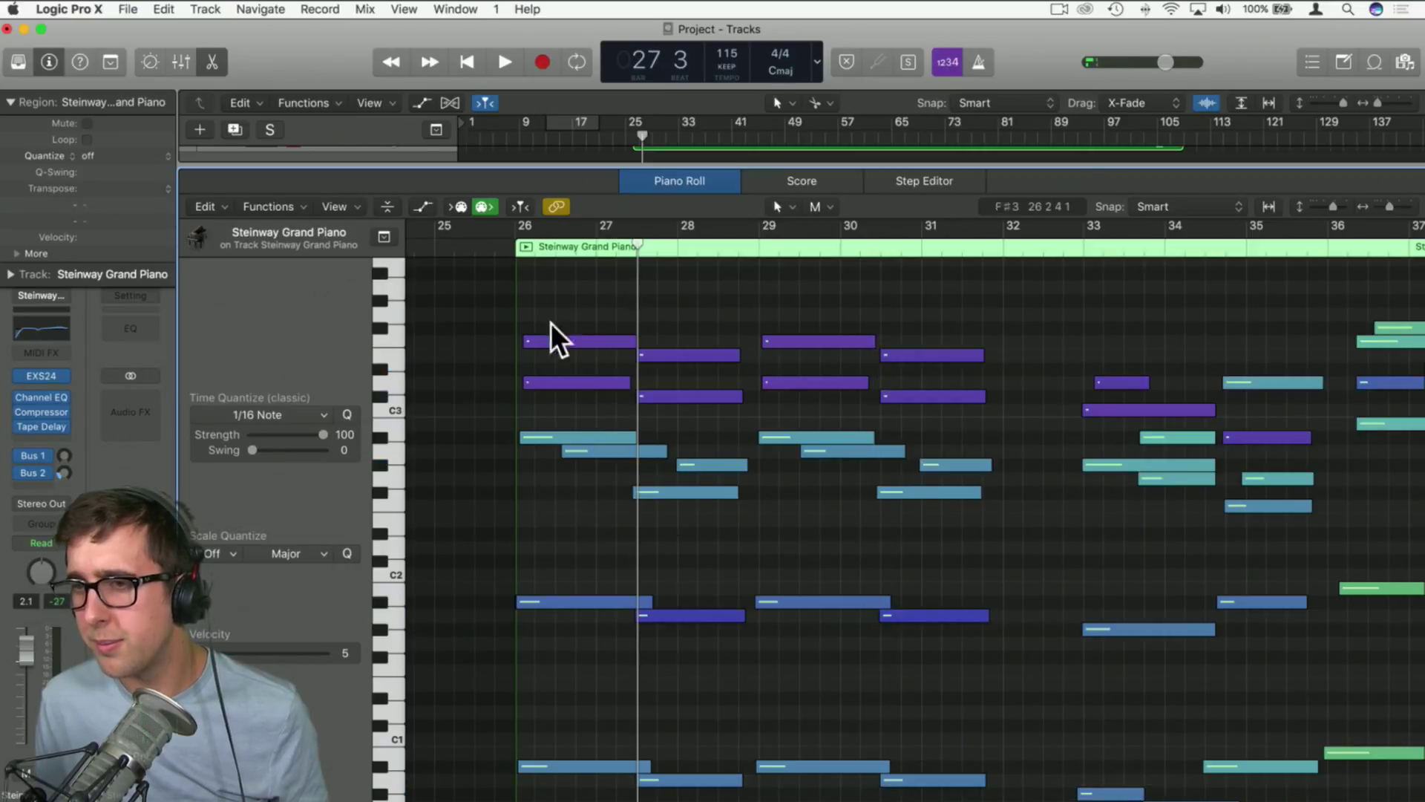
Audition the transition into bar 29, and move the twelve copied notes later to start at about bar 29 beat 3
{"action": "key", "text": "space"}
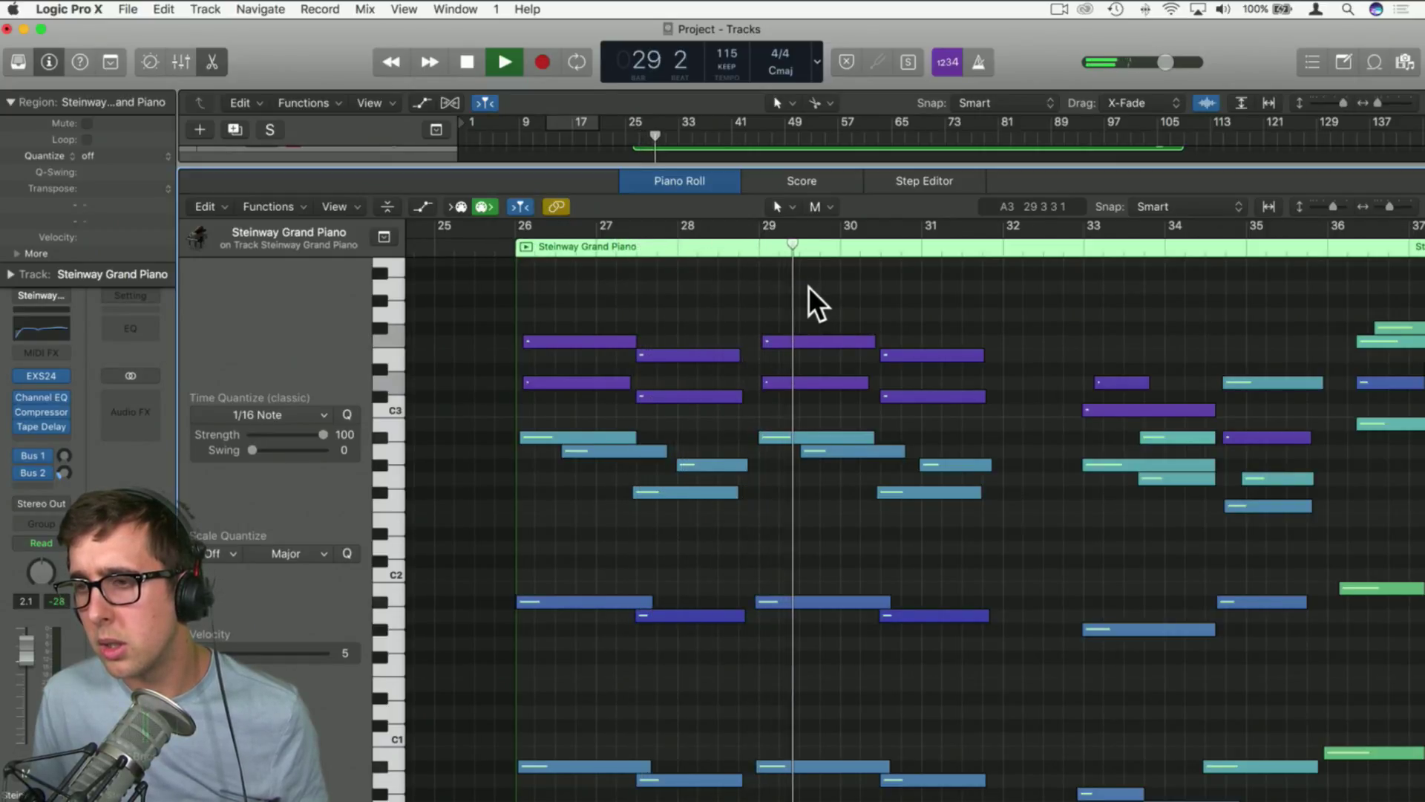
{"action": "key", "text": "space"}
{"action": "left_click_drag", "start_coordinate": [779, 293], "coordinate": [1020, 787]}
{"action": "left_click_drag", "start_coordinate": [826, 765], "coordinate": [866, 765]}
{"action": "left_click", "coordinate": [848, 715]}
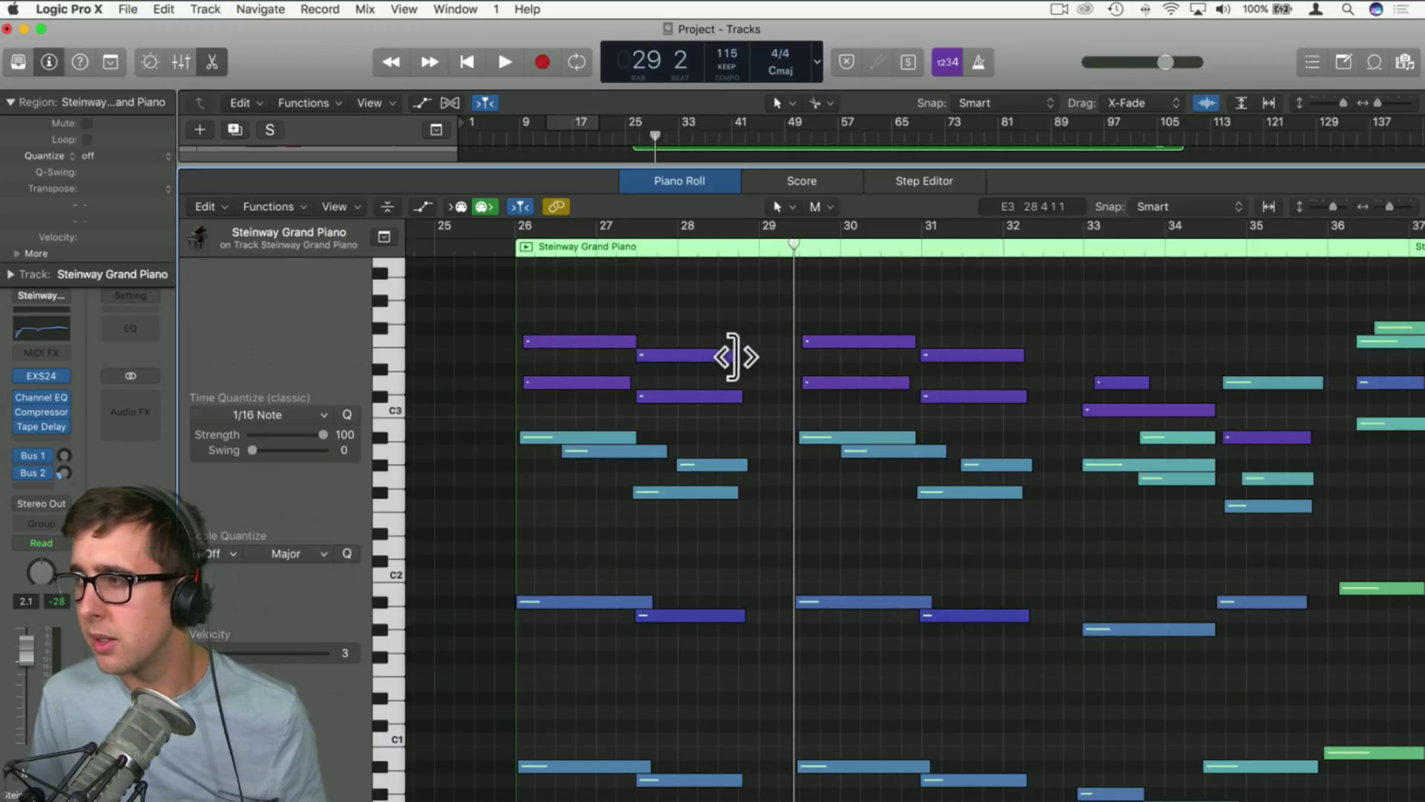
Play both chord pairs through to bar 32 to judge the longer gap before the copy
{"action": "key", "text": "shift+space"}
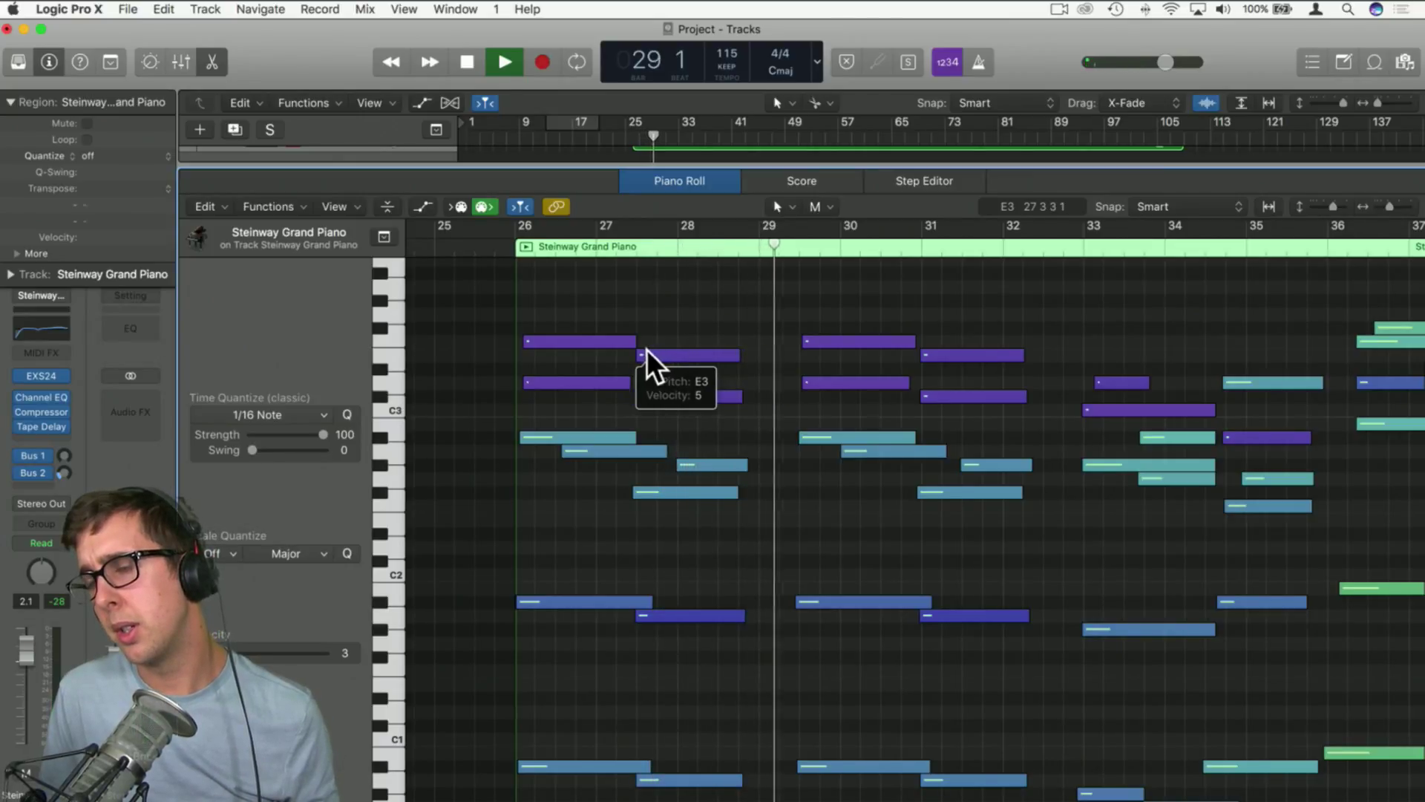
{"action": "scroll", "coordinate": [687, 349], "scroll_direction": "right", "scroll_amount": 2}
{"action": "scroll", "coordinate": [688, 350], "scroll_direction": "right", "scroll_amount": 4}
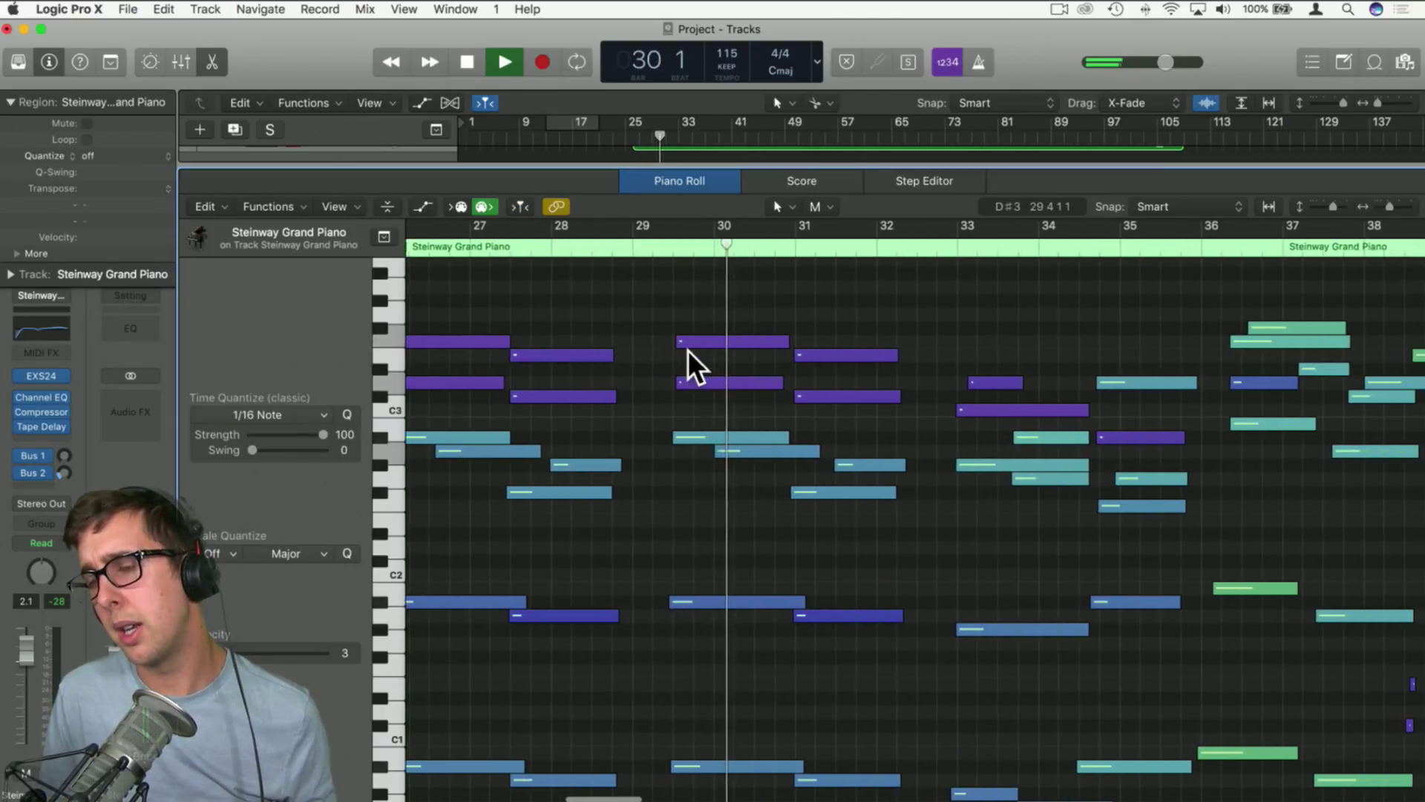
{"action": "scroll", "coordinate": [687, 350], "scroll_direction": "right", "scroll_amount": 1}
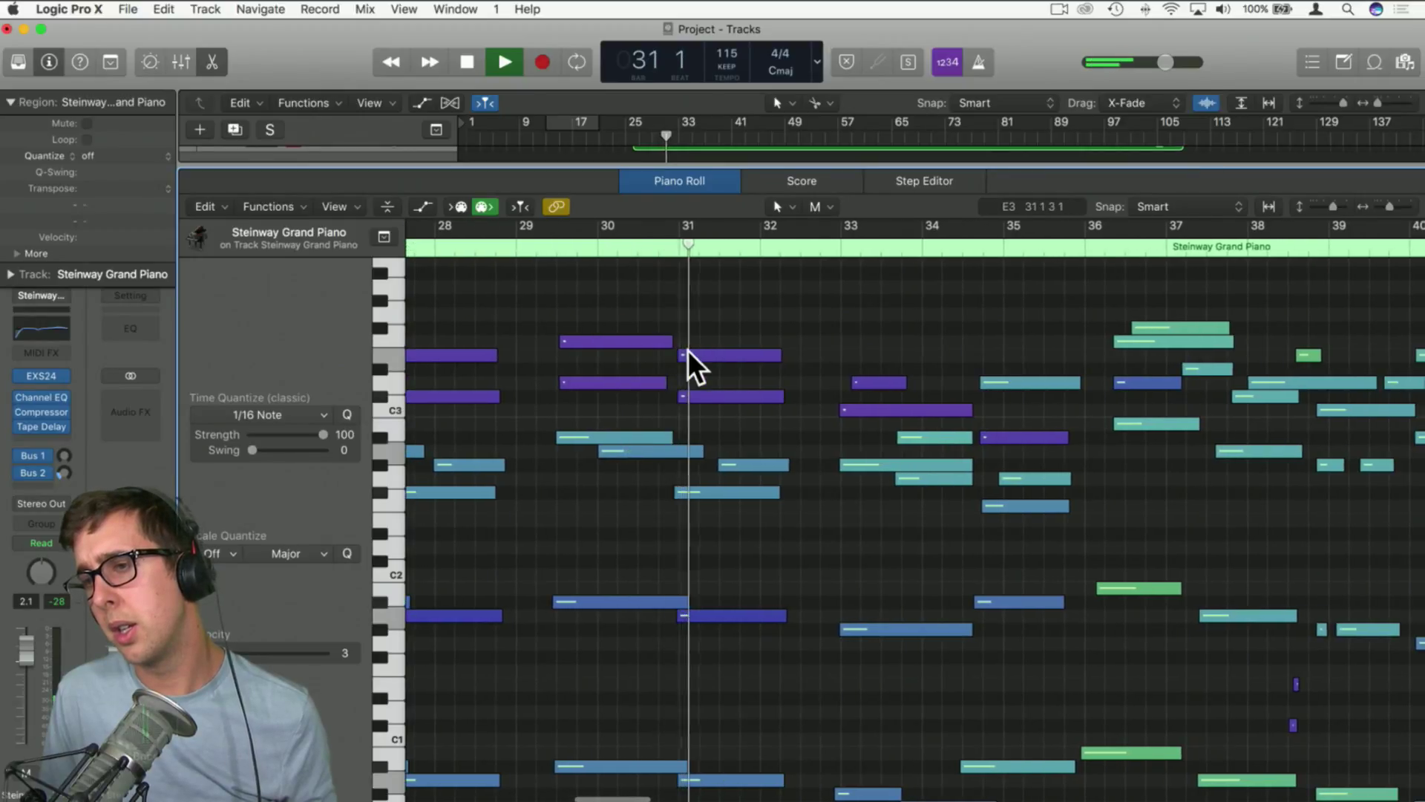
{"action": "scroll", "coordinate": [688, 350], "scroll_direction": "right", "scroll_amount": 1}
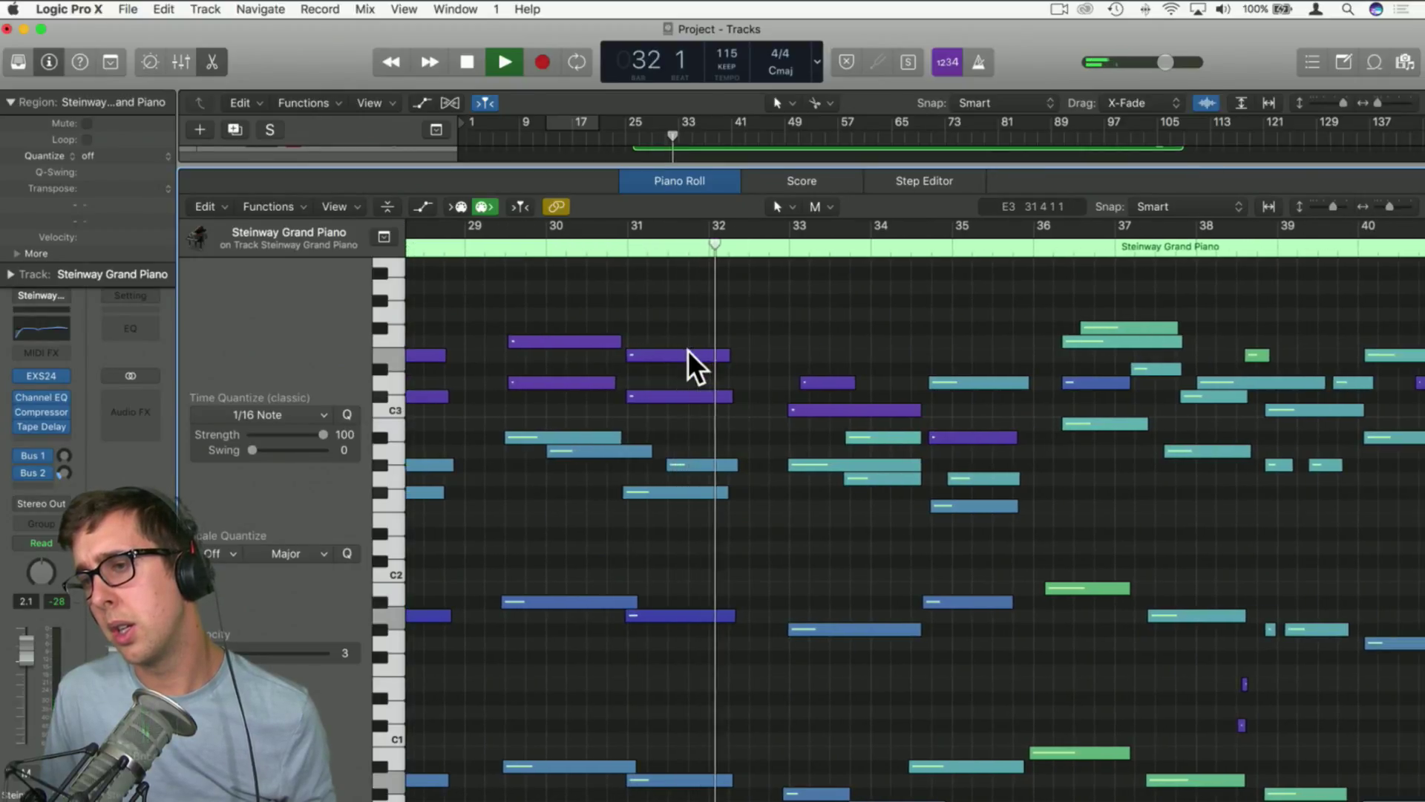
{"action": "key", "text": "space"}
Move the twelve notes of the copied chords back earlier so the copy starts at about bar 29
{"action": "scroll", "coordinate": [688, 349], "scroll_direction": "left", "scroll_amount": 3}
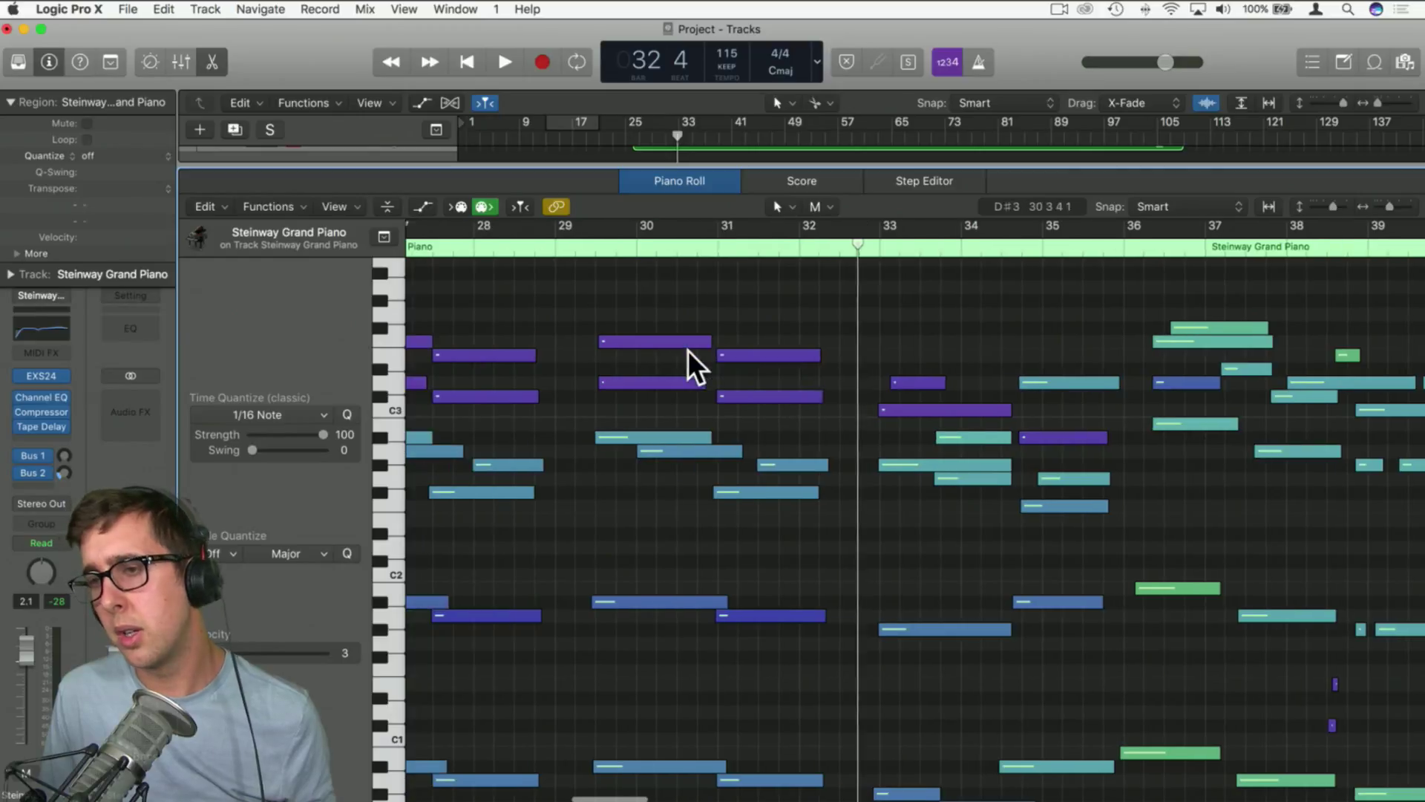
{"action": "left_click_drag", "start_coordinate": [638, 307], "coordinate": [795, 801]}
{"action": "scroll", "coordinate": [769, 711], "scroll_direction": "left", "scroll_amount": 3}
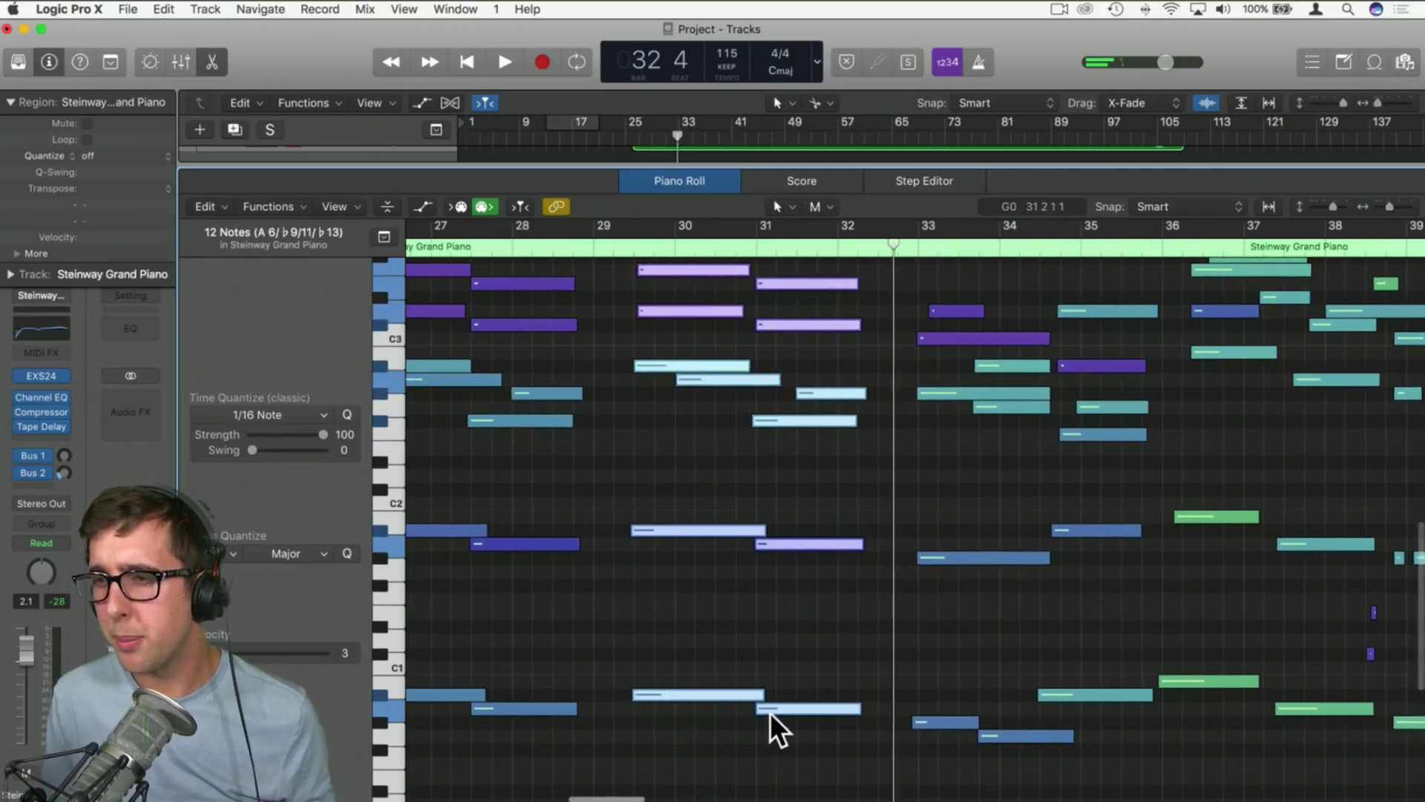
{"action": "left_click_drag", "start_coordinate": [749, 696], "coordinate": [712, 693]}
{"action": "left_click", "coordinate": [663, 644]}
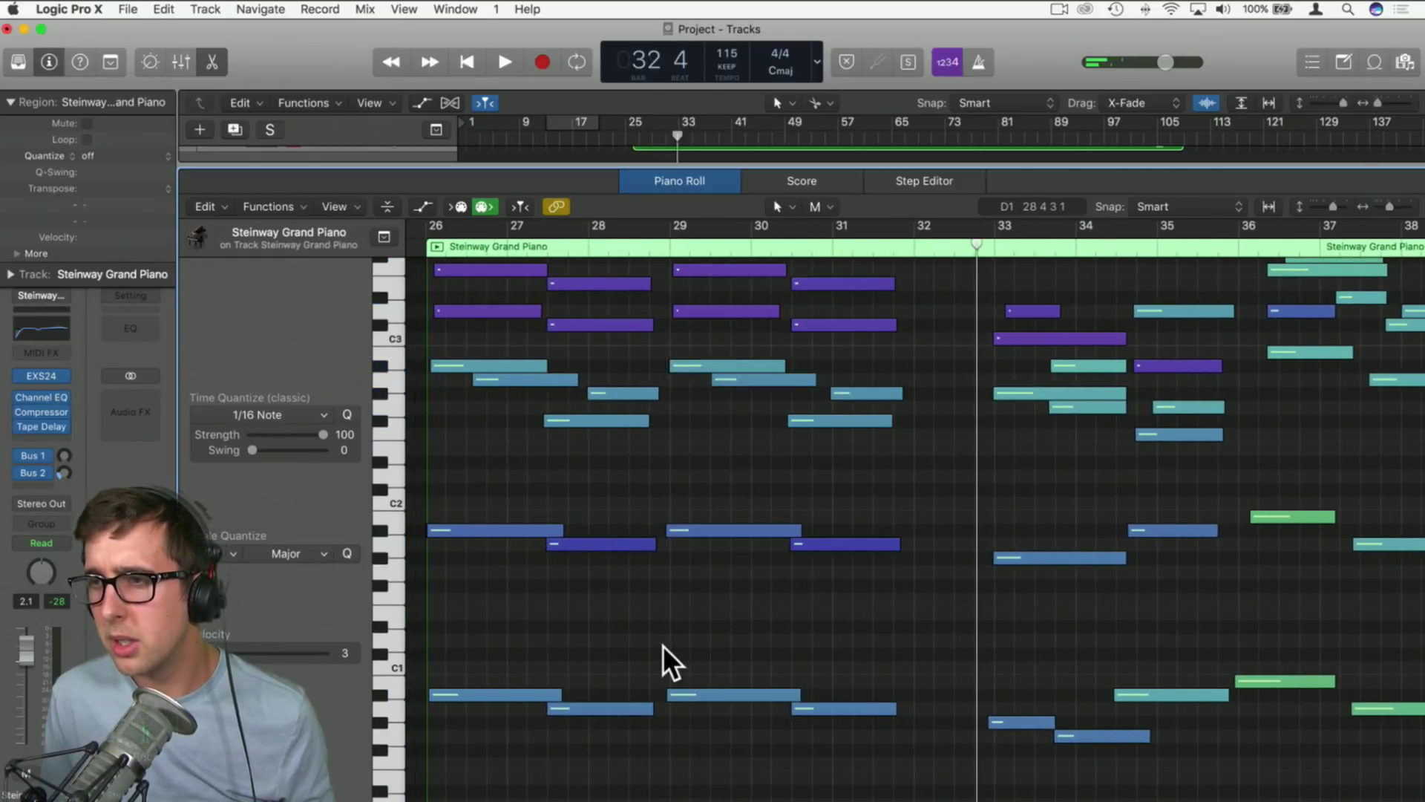
Play from bar 26 into bar 31 to check the rhythm of the two chord pairs
{"action": "scroll", "coordinate": [662, 644], "scroll_direction": "left", "scroll_amount": 3}
{"action": "left_click", "coordinate": [495, 242]}
{"action": "key", "text": "space"}
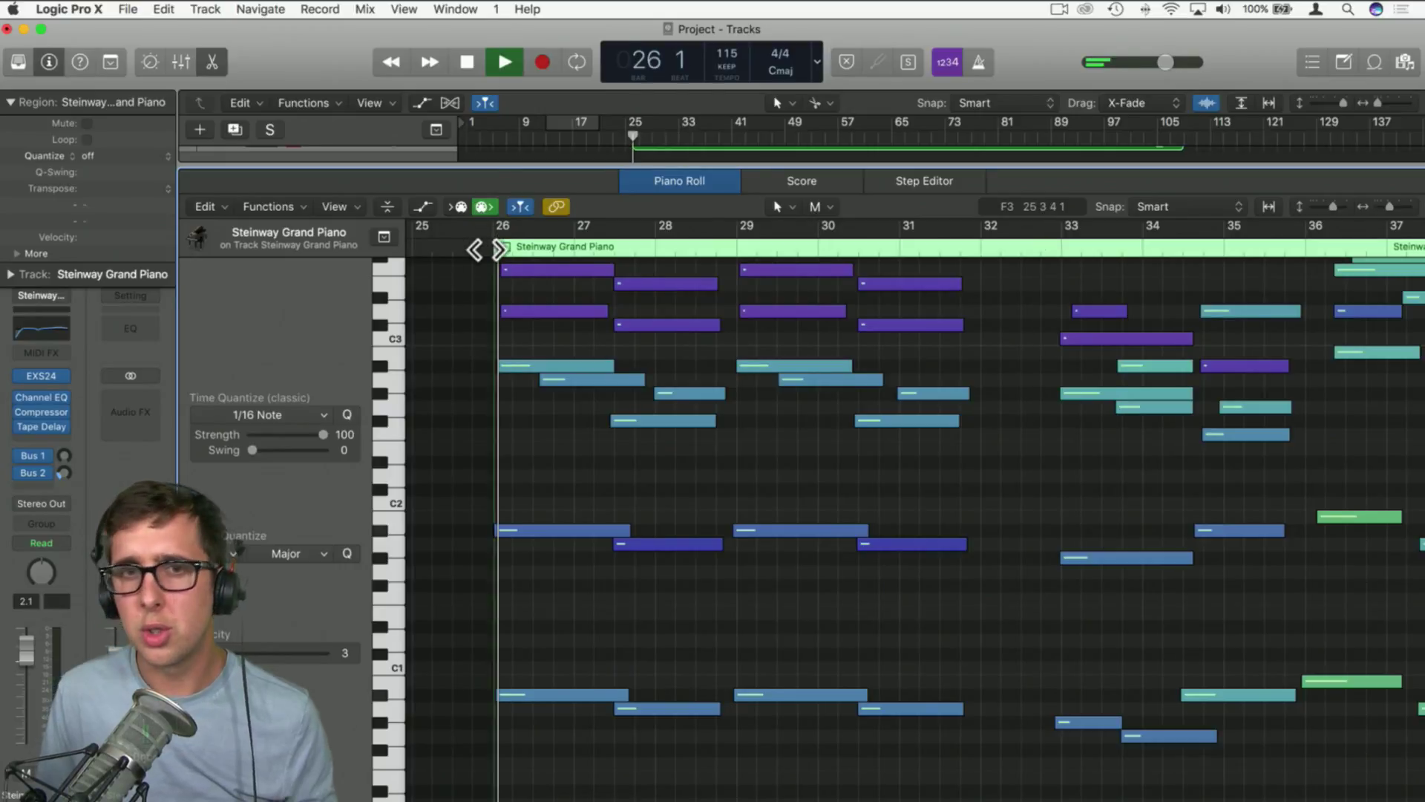
{"action": "scroll", "coordinate": [590, 350], "scroll_direction": "up", "scroll_amount": 3}
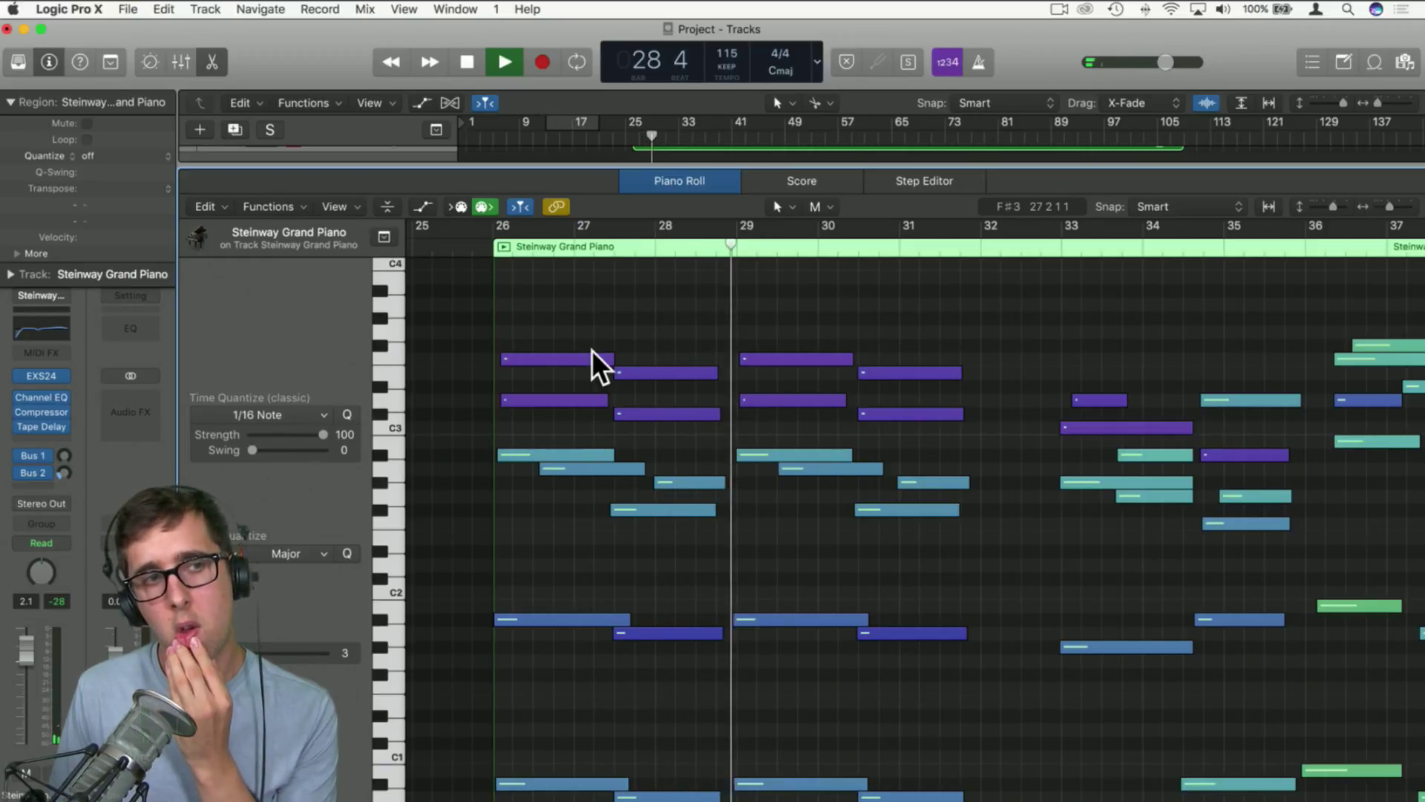
{"action": "scroll", "coordinate": [591, 349], "scroll_direction": "right", "scroll_amount": 2}
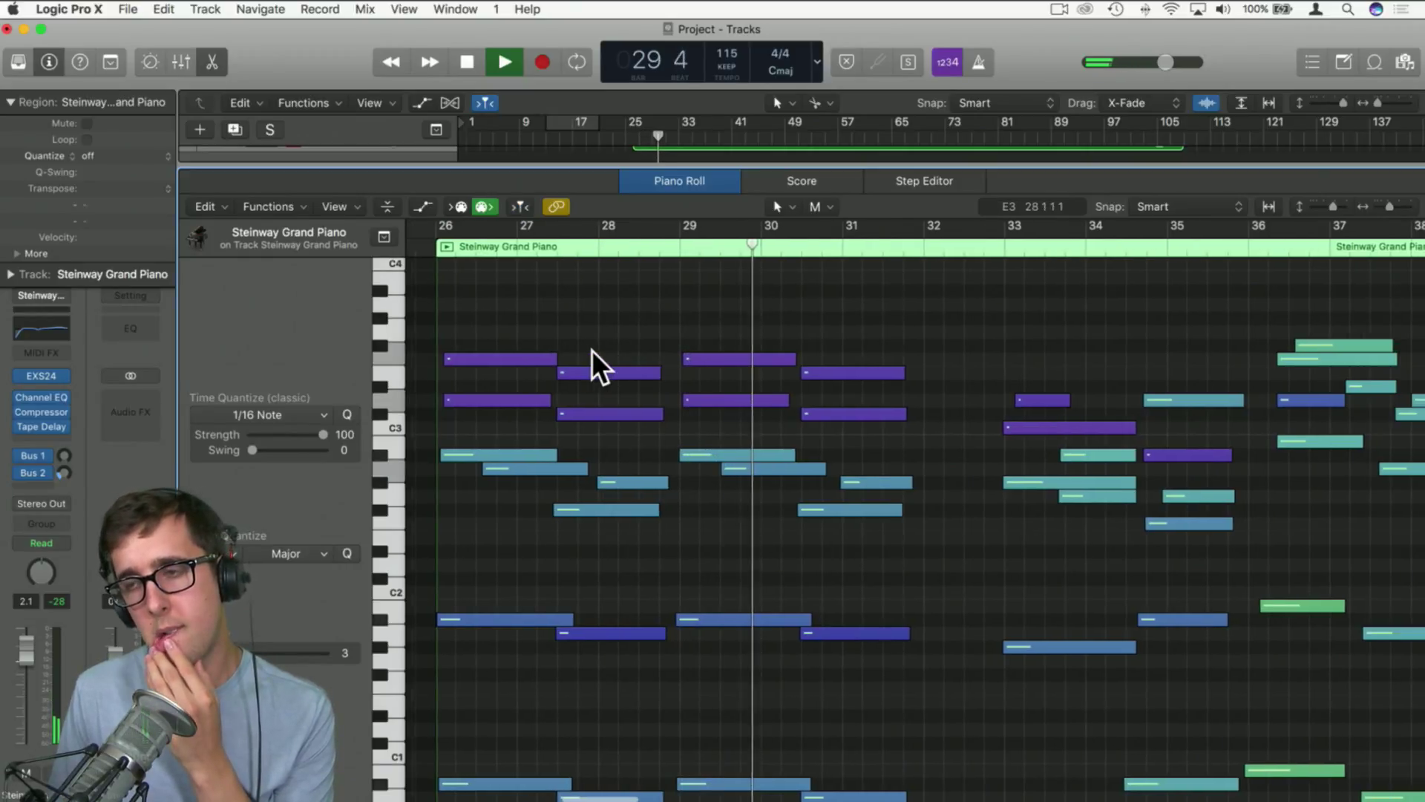
{"action": "scroll", "coordinate": [591, 350], "scroll_direction": "right", "scroll_amount": 3}
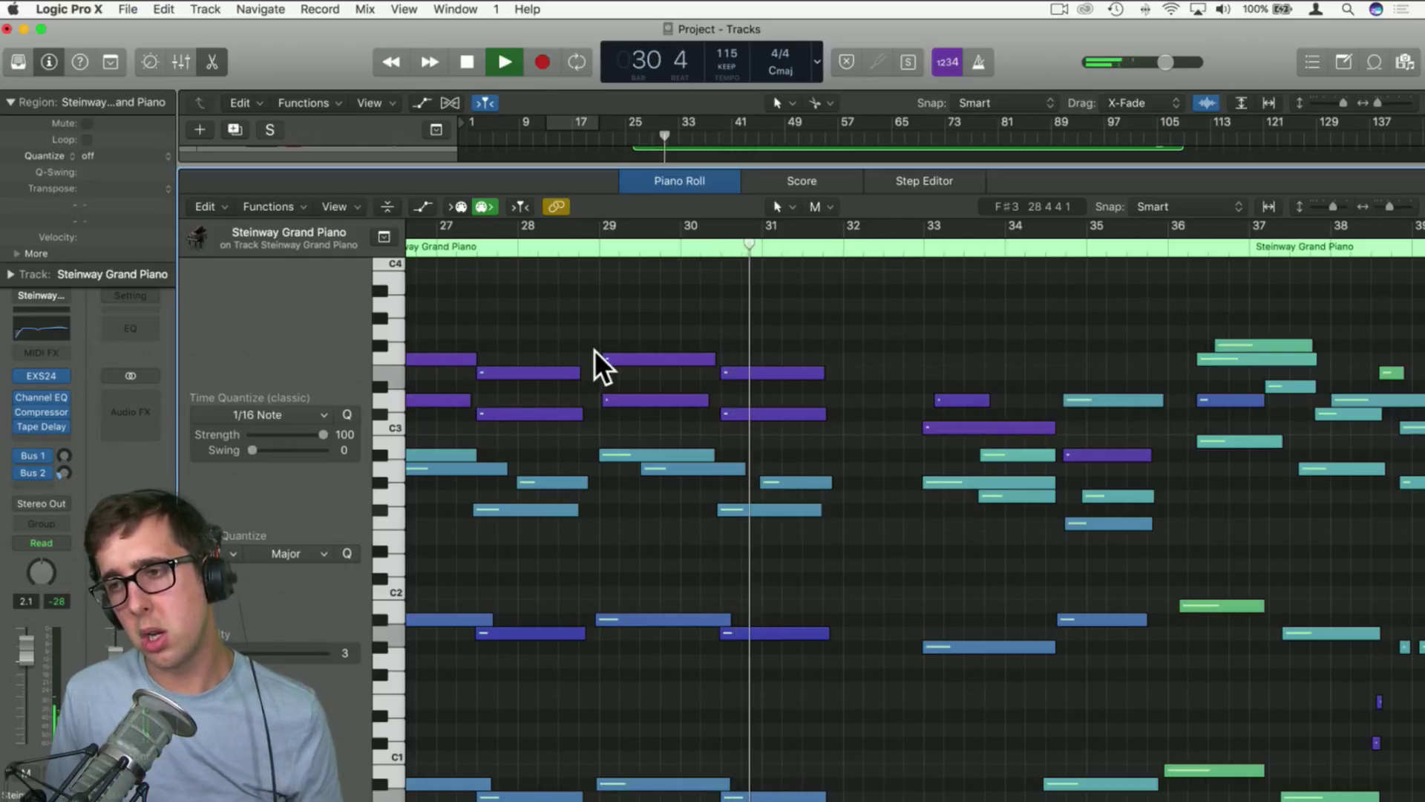
{"action": "key", "text": "space"}
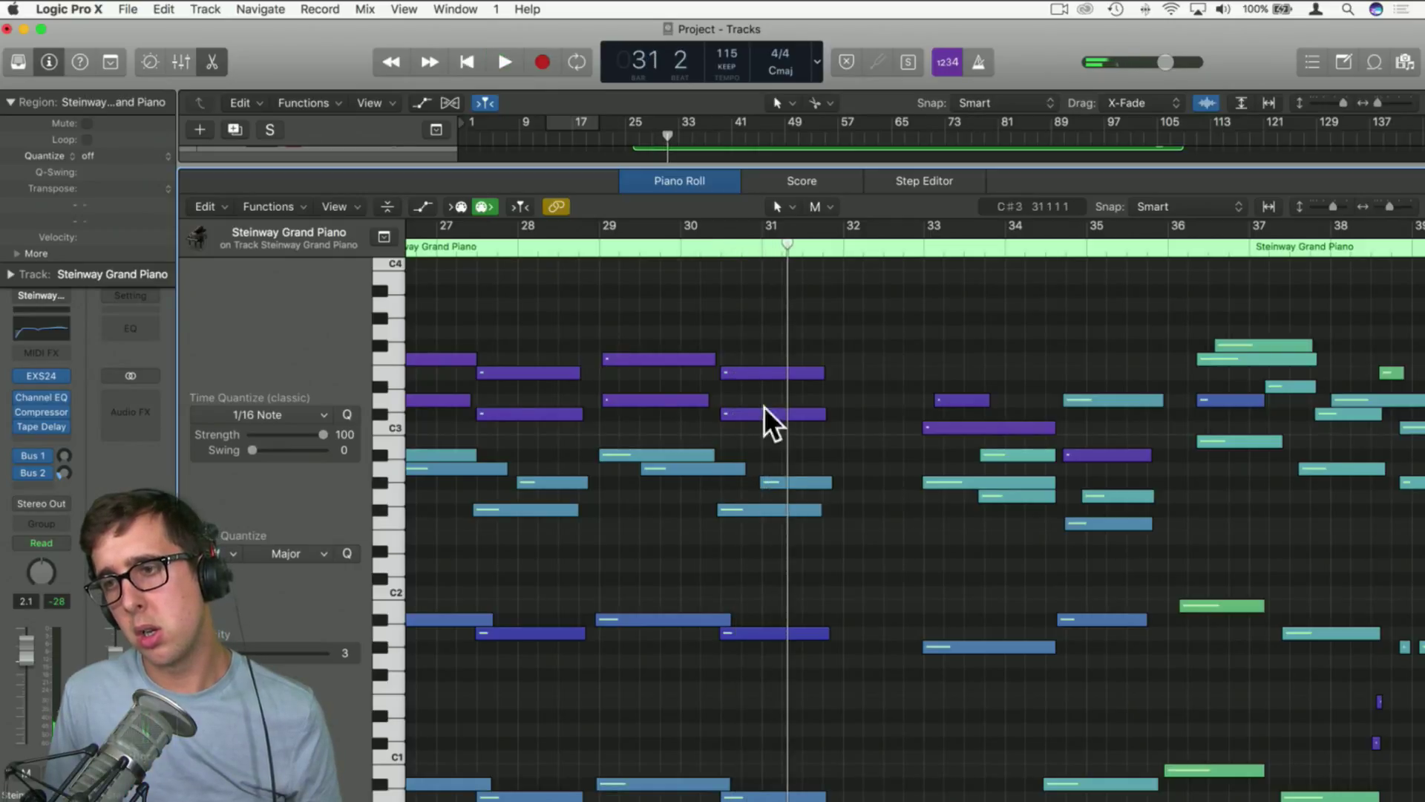
Try raising the short inner note of the copied second chord, near bar 31, to A2 and audition it
{"action": "left_click", "coordinate": [786, 482]}
{"action": "left_click_drag", "start_coordinate": [786, 478], "coordinate": [786, 472]}
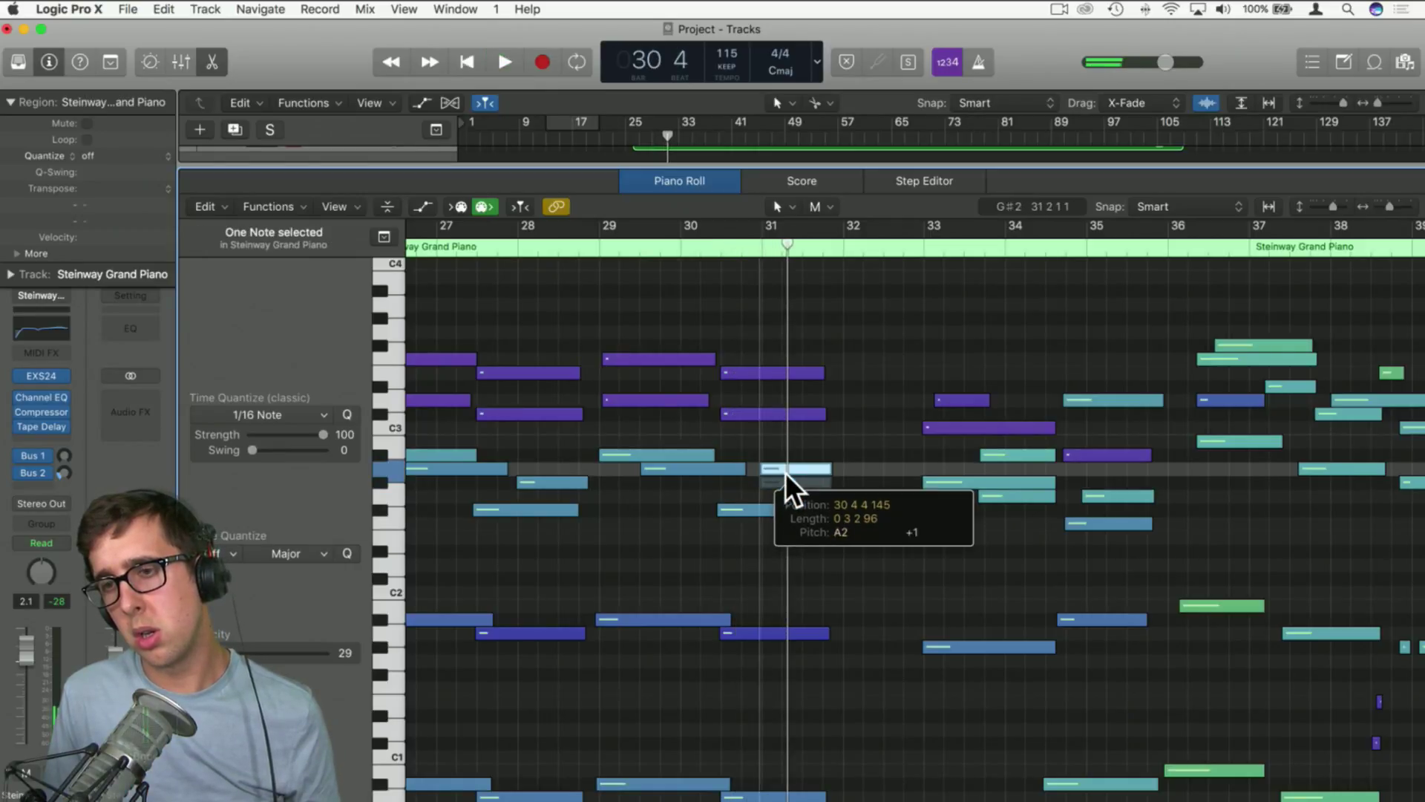
{"action": "left_click", "coordinate": [679, 240]}
{"action": "key", "text": "space"}
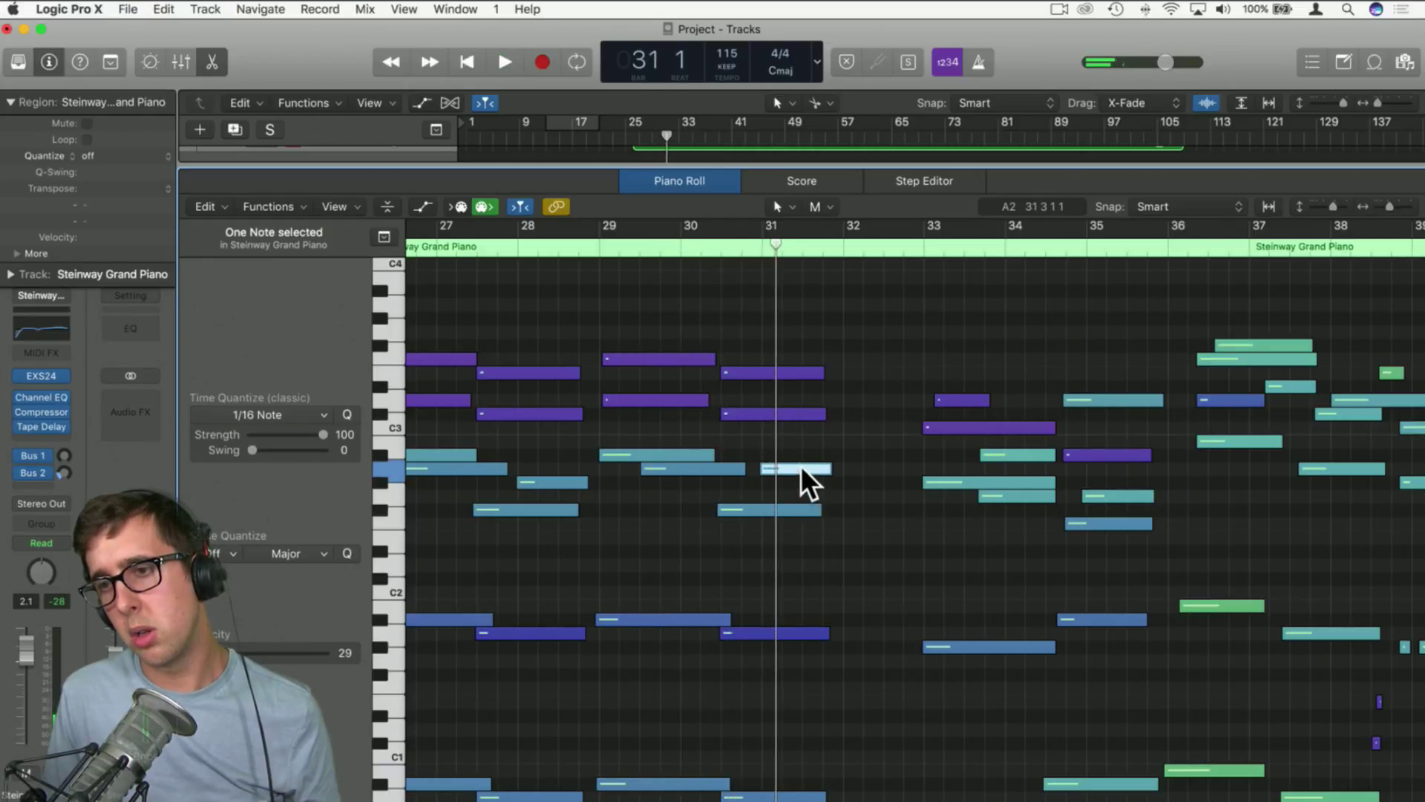
{"action": "key", "text": "space"}
Raise the short inner note near bar 31 to B2 and play the chord from about bar 30
{"action": "left_click_drag", "start_coordinate": [801, 466], "coordinate": [797, 441]}
{"action": "left_click", "coordinate": [677, 244]}
{"action": "key", "text": "space"}
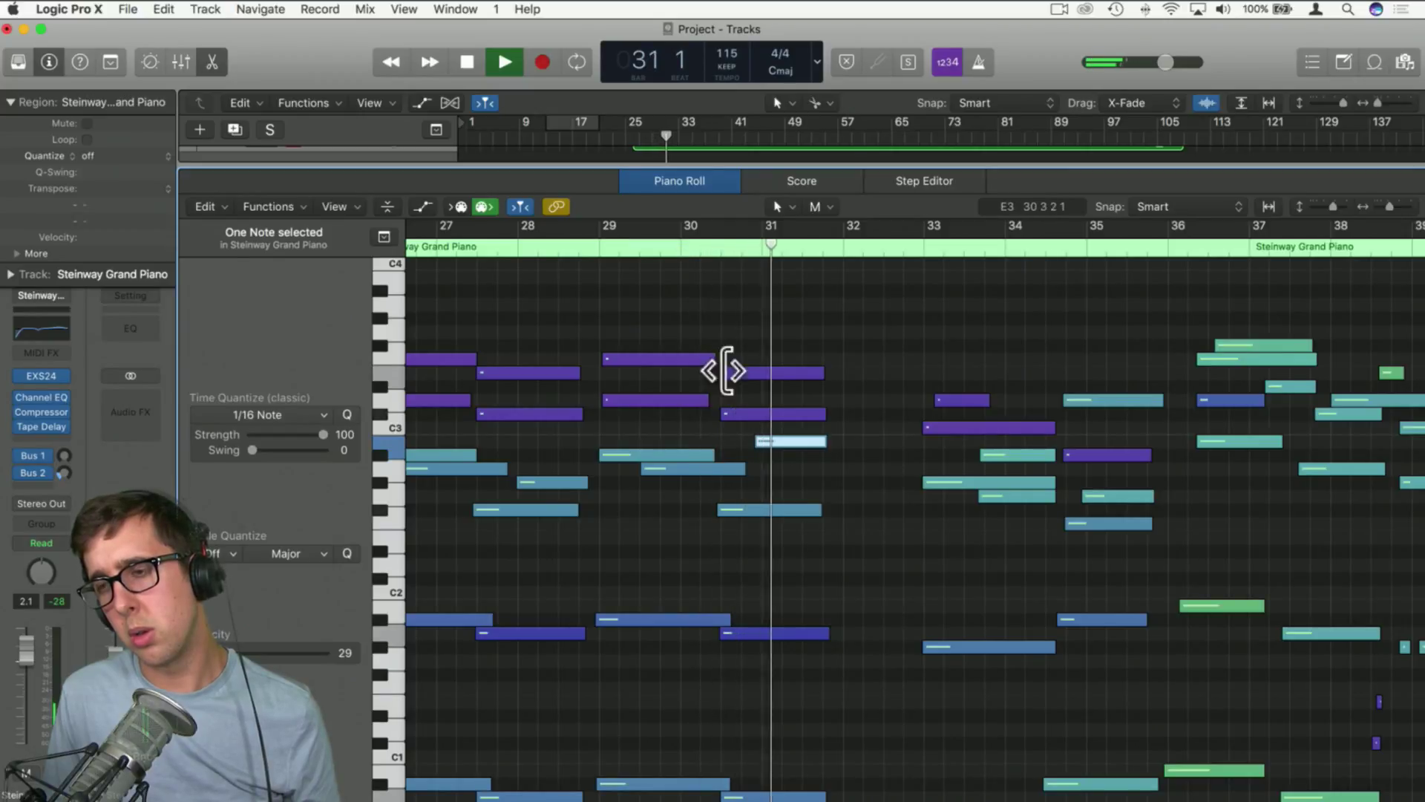
{"action": "key", "text": "space"}
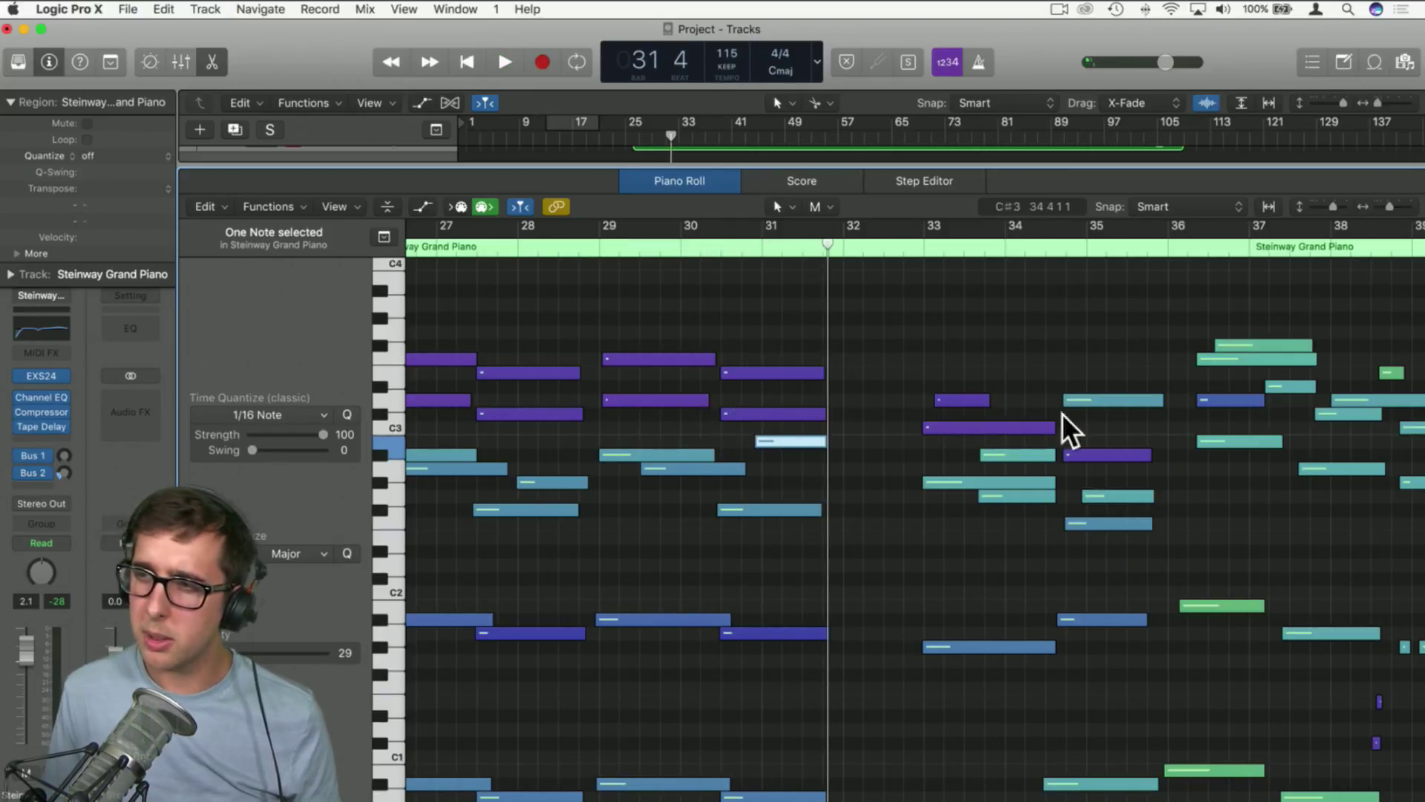
Play the remaining chords from bar 33 to bar 37
{"action": "left_click_drag", "start_coordinate": [1392, 206], "coordinate": [1387, 205]}
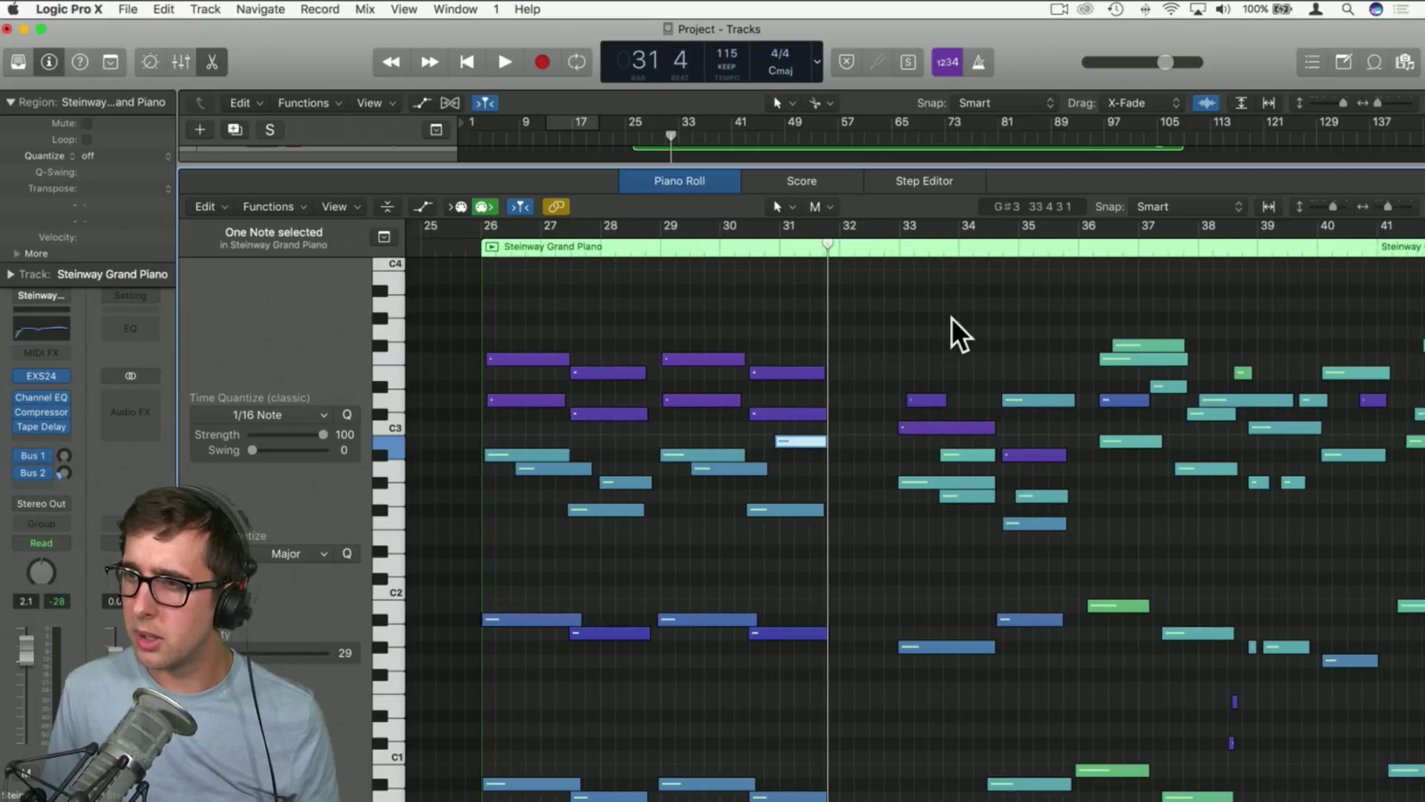
{"action": "left_click", "coordinate": [901, 247]}
{"action": "key", "text": "space"}
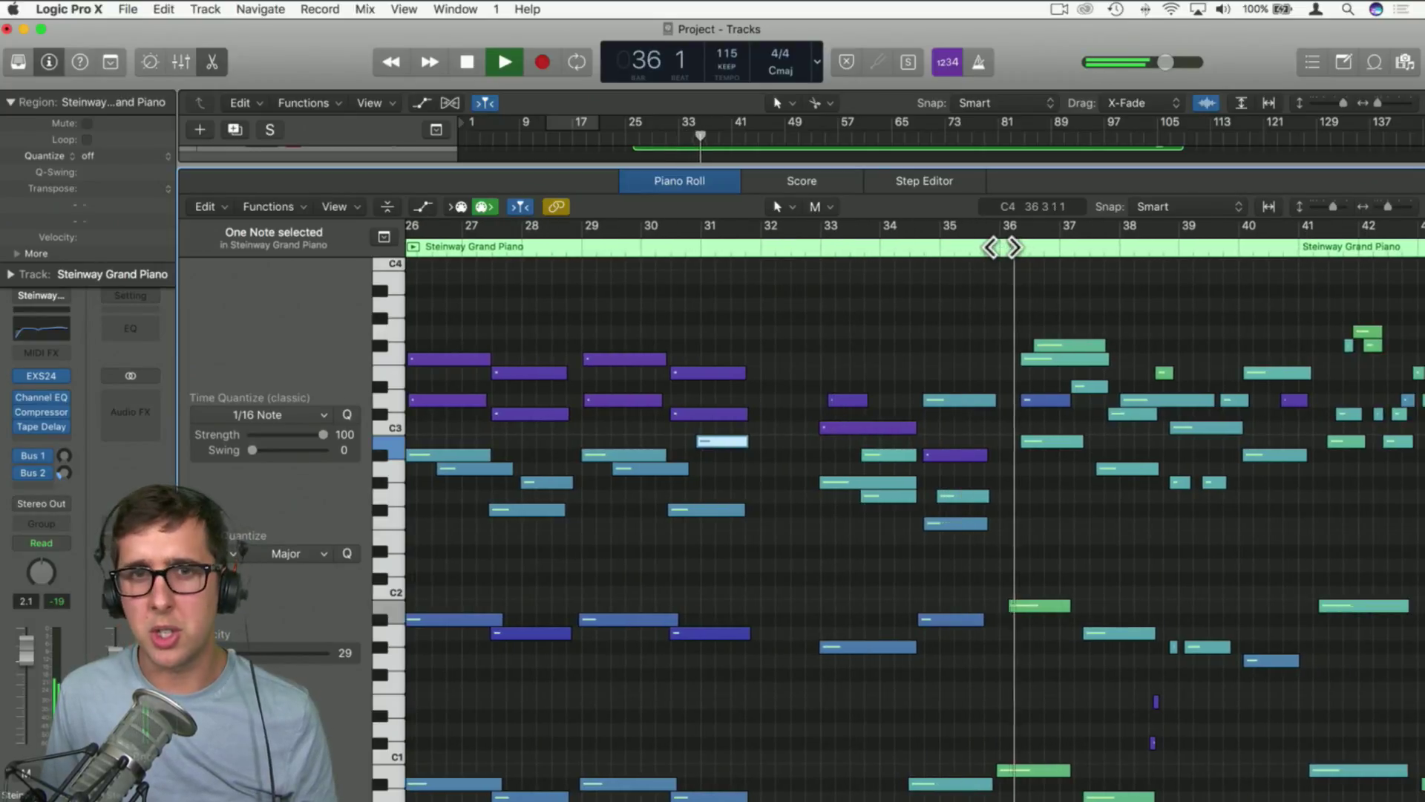
{"action": "key", "text": "space"}
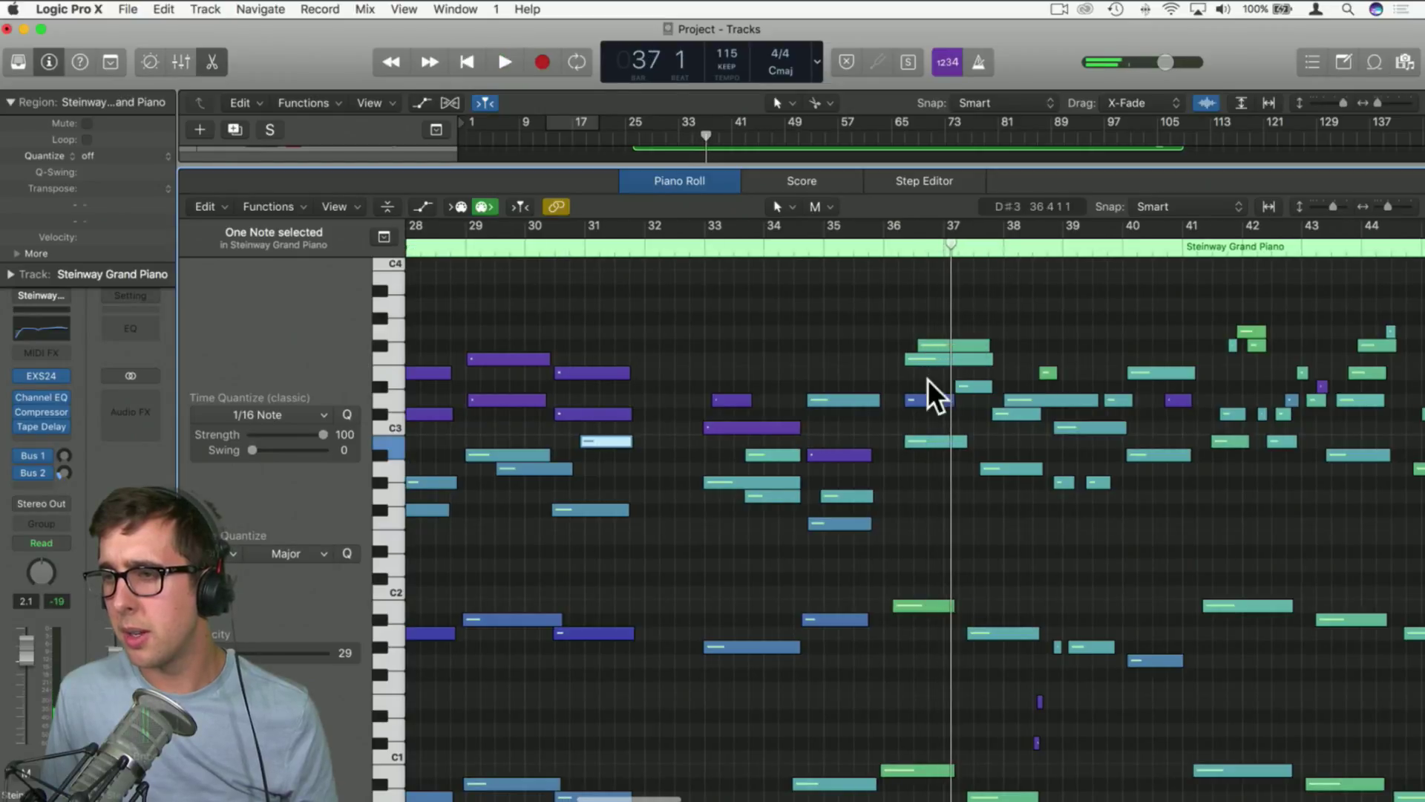
Select the six notes of the chord at about bar 36 and move them earlier to about bar 32
{"action": "scroll", "coordinate": [923, 382], "scroll_direction": "down", "scroll_amount": 5}
{"action": "left_click_drag", "start_coordinate": [922, 677], "coordinate": [942, 395]}
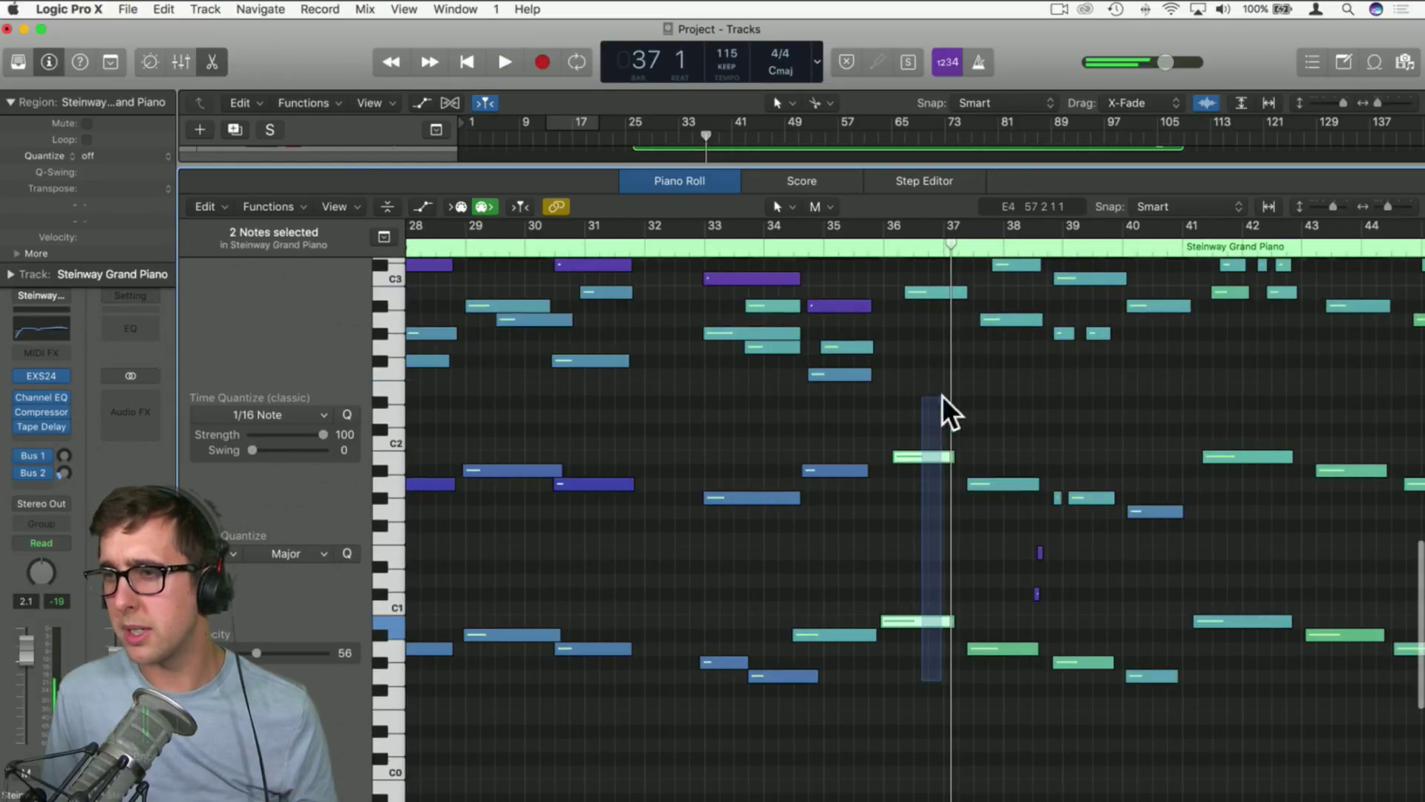
{"action": "left_click_drag", "start_coordinate": [938, 269], "coordinate": [938, 274]}
{"action": "scroll", "coordinate": [938, 275], "scroll_direction": "up", "scroll_amount": 3}
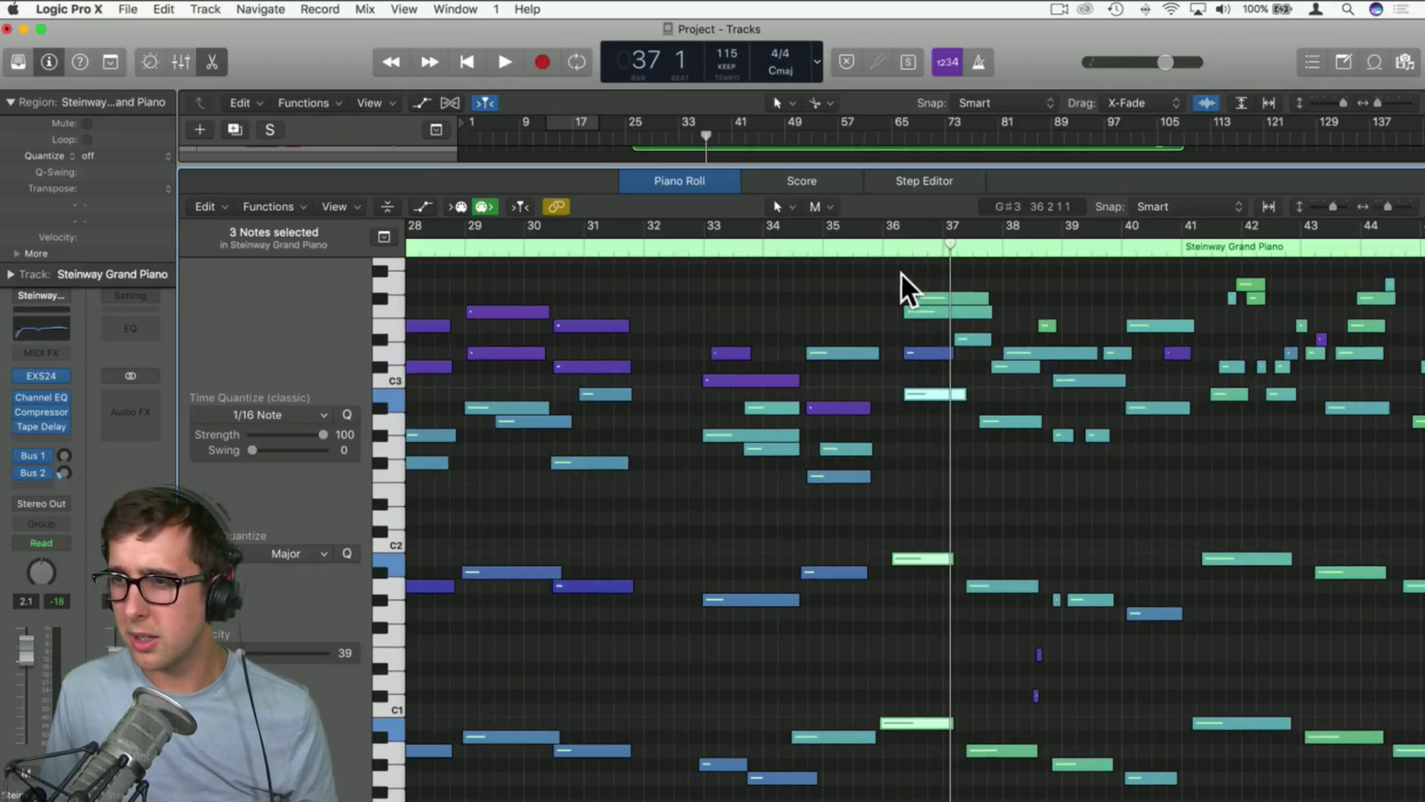
{"action": "left_click_drag", "start_coordinate": [901, 273], "coordinate": [933, 742]}
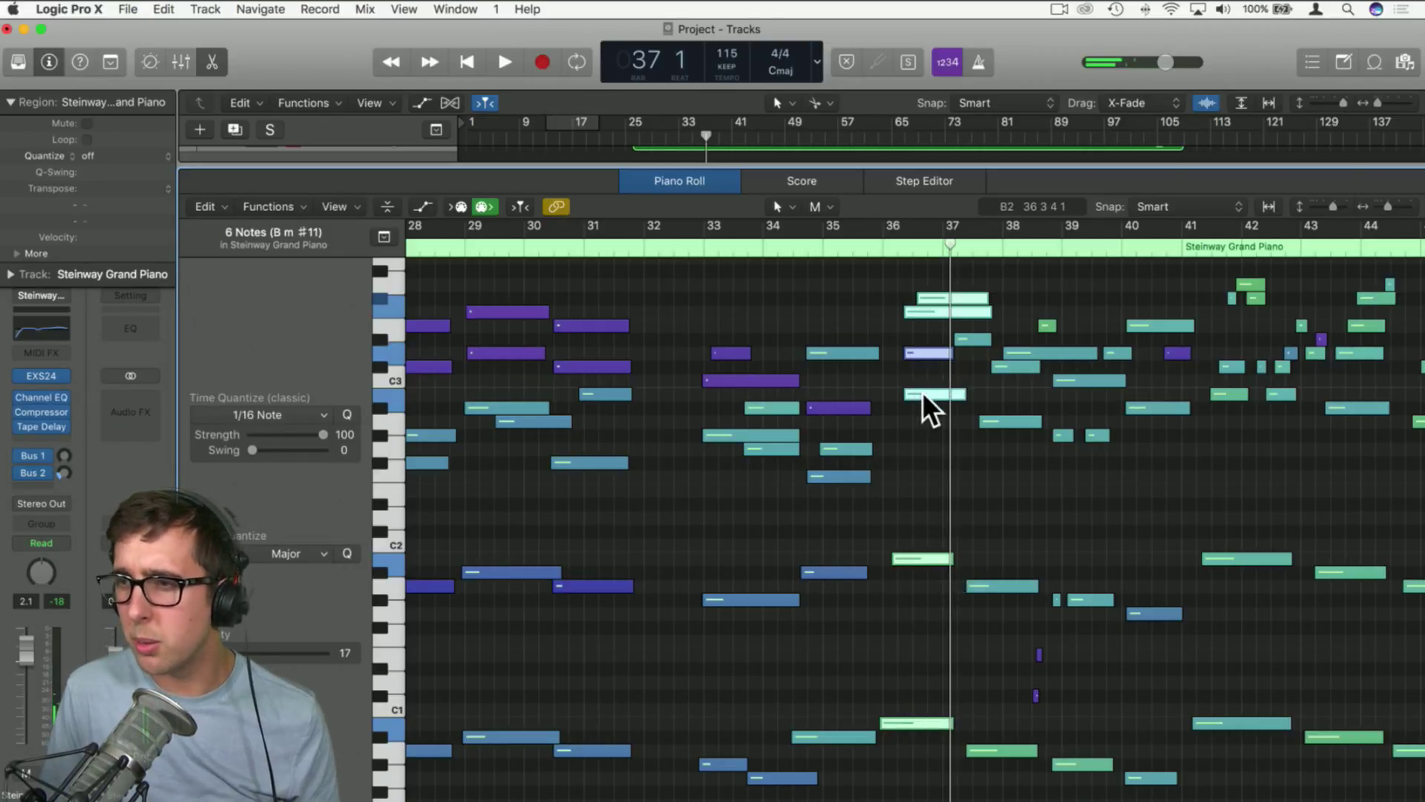
{"action": "scroll", "coordinate": [920, 305], "scroll_direction": "left", "scroll_amount": 2}
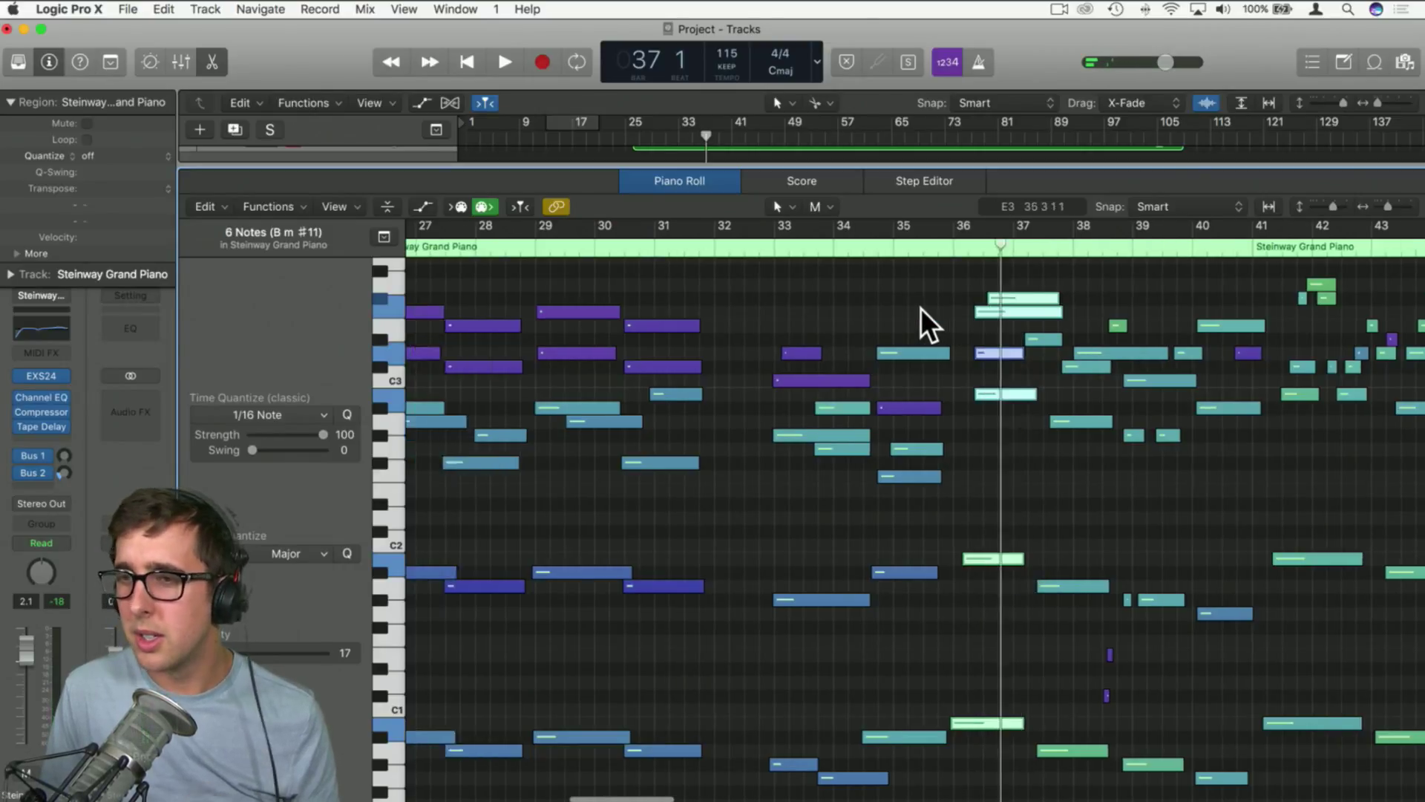
{"action": "scroll", "coordinate": [920, 307], "scroll_direction": "left", "scroll_amount": 2}
{"action": "left_click_drag", "start_coordinate": [1066, 306], "coordinate": [798, 311]}
{"action": "left_click", "coordinate": [765, 294]}
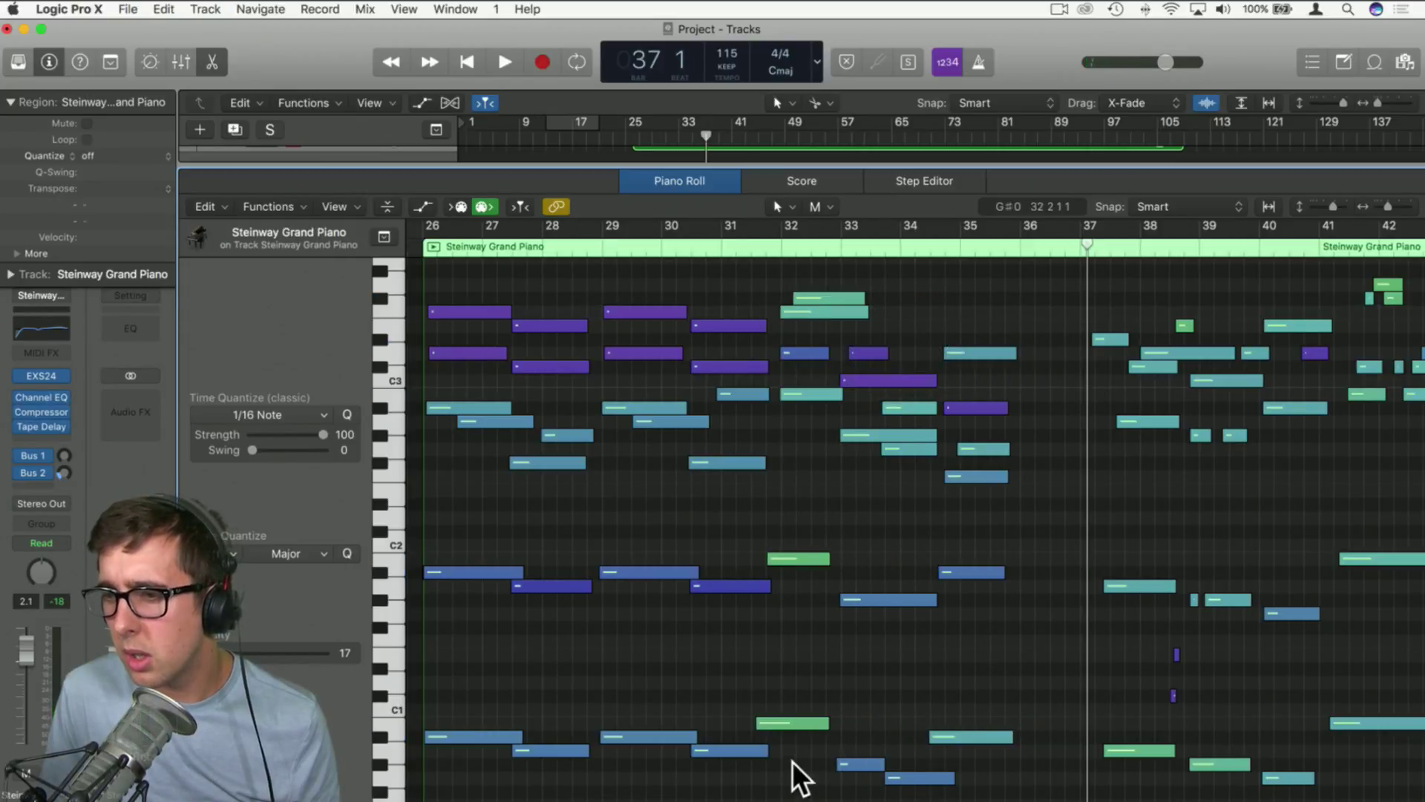
Move the two lowest notes of the chord later to bar 32 and align its uppermost note's start with the other notes
{"action": "left_click_drag", "start_coordinate": [779, 721], "coordinate": [803, 720]}
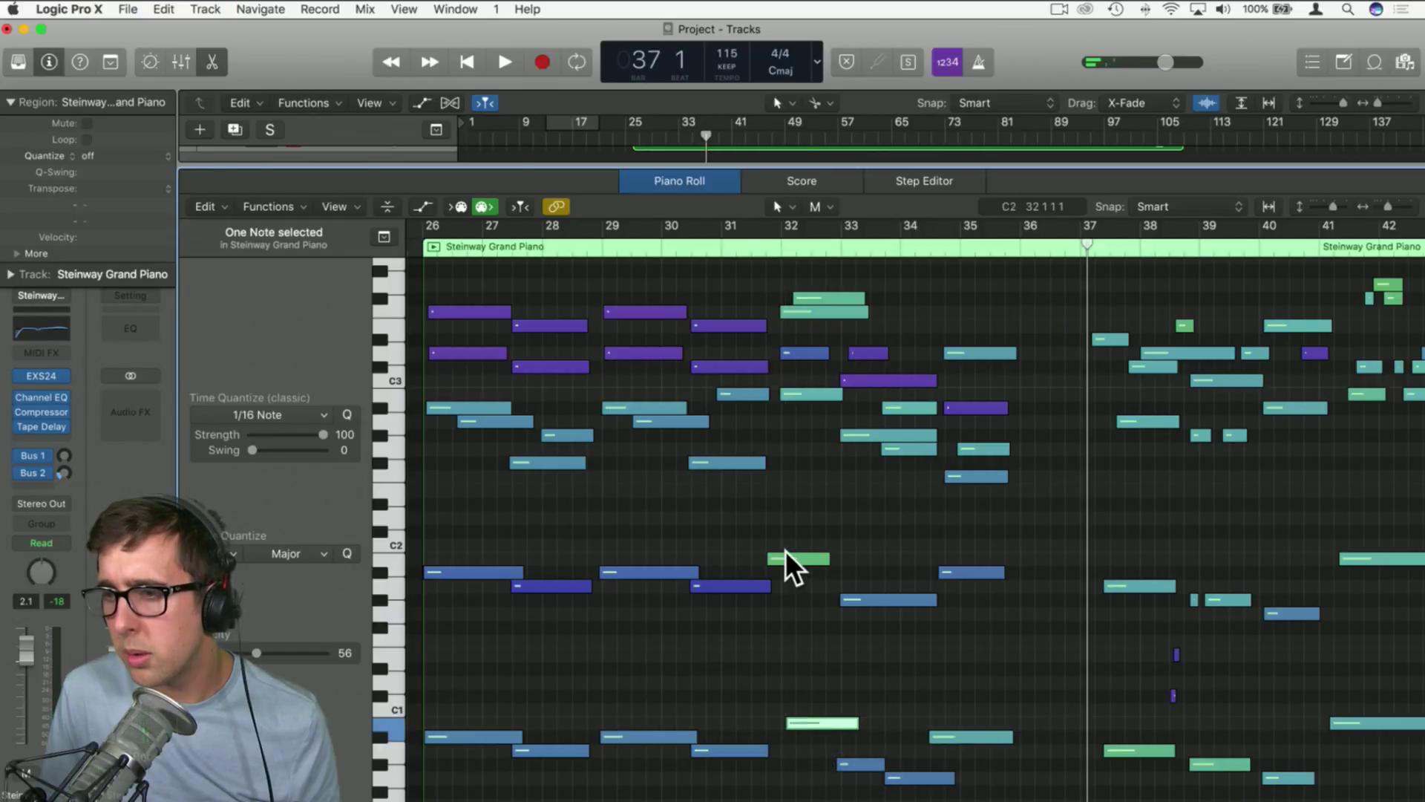
{"action": "left_click_drag", "start_coordinate": [786, 553], "coordinate": [808, 554]}
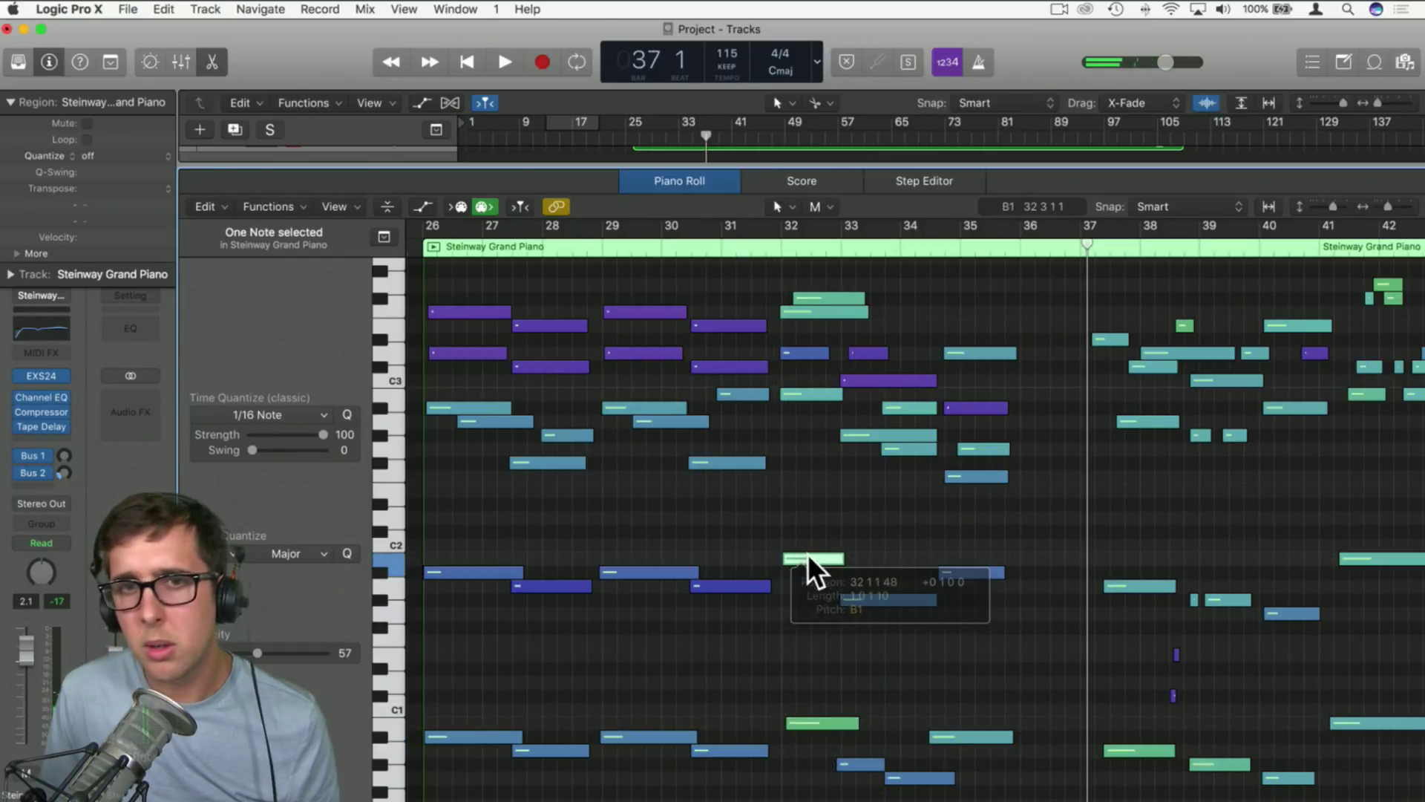
{"action": "left_click", "coordinate": [812, 446]}
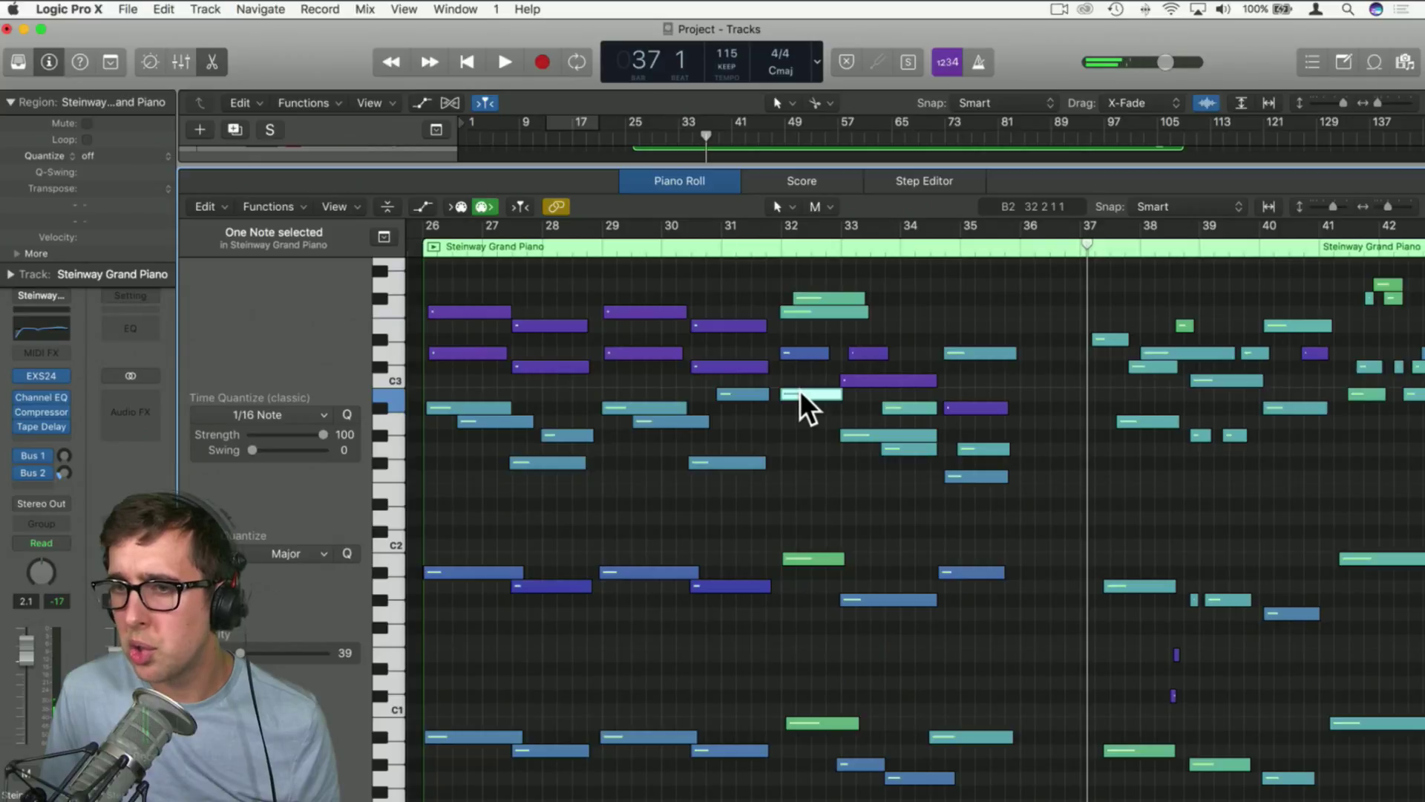
{"action": "left_click", "coordinate": [800, 350]}
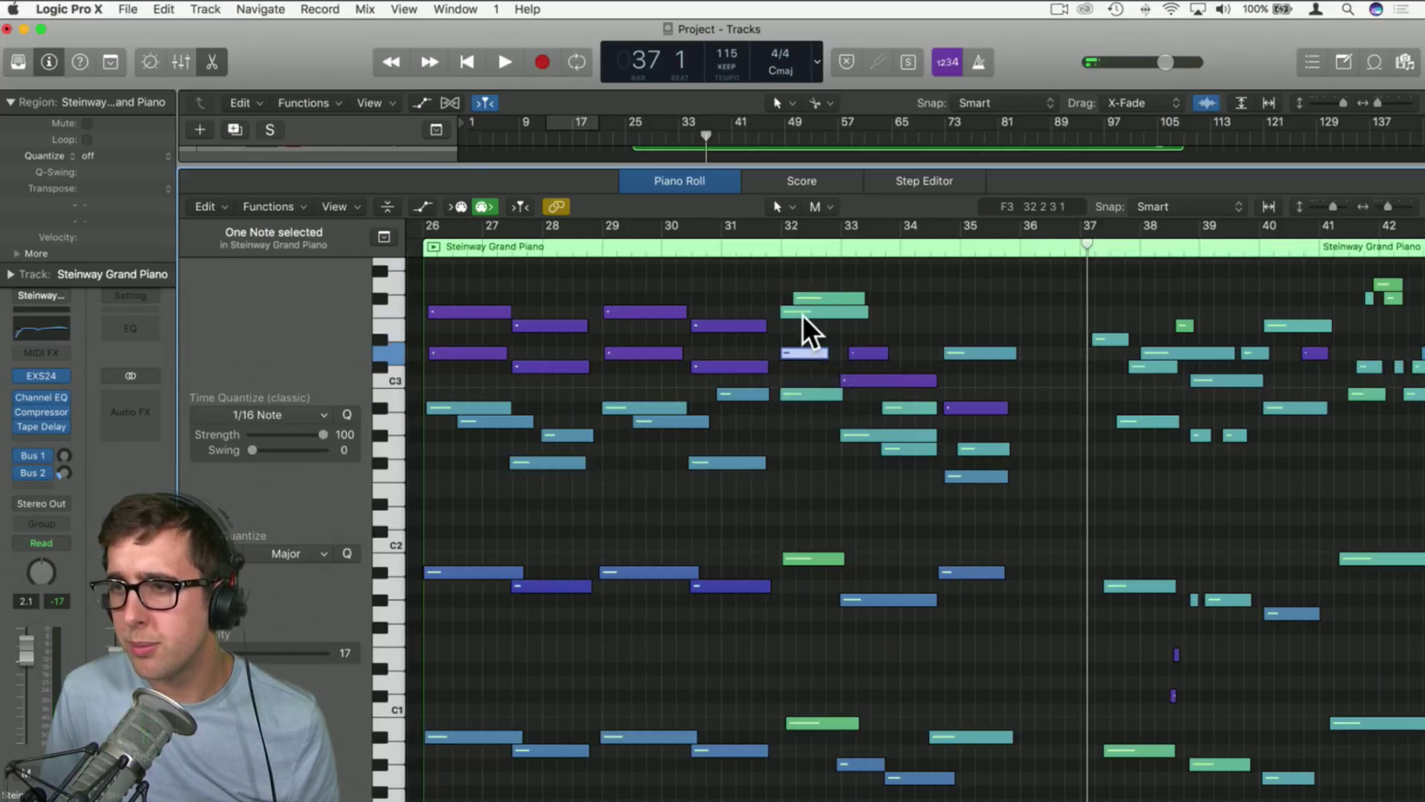
{"action": "left_click_drag", "start_coordinate": [809, 299], "coordinate": [787, 361]}
Play the chords from bar 26 to about bar 33 and lower the B2 note at bar 32 to velocity 28
{"action": "left_click", "coordinate": [420, 243]}
{"action": "key", "text": "space"}
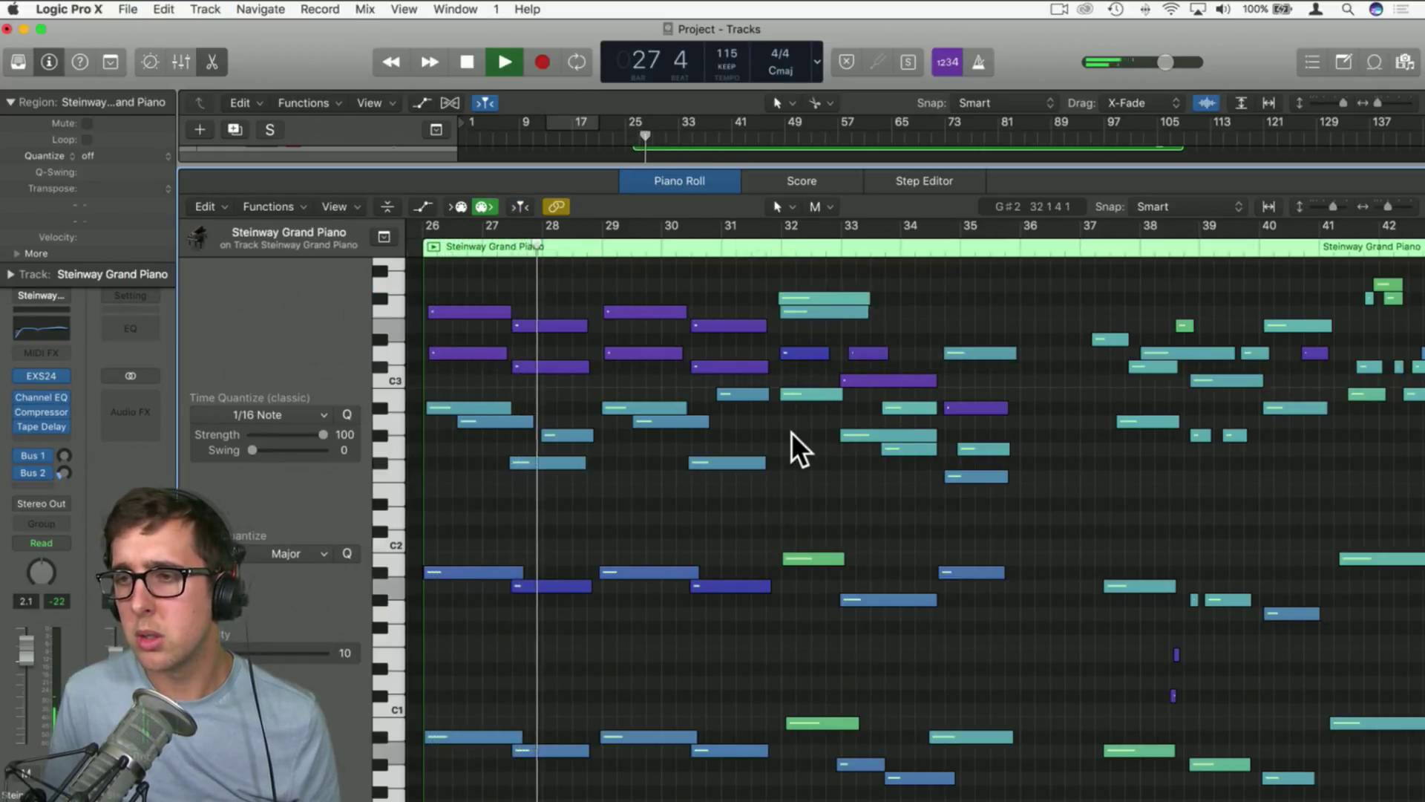
{"action": "left_click", "coordinate": [809, 395]}
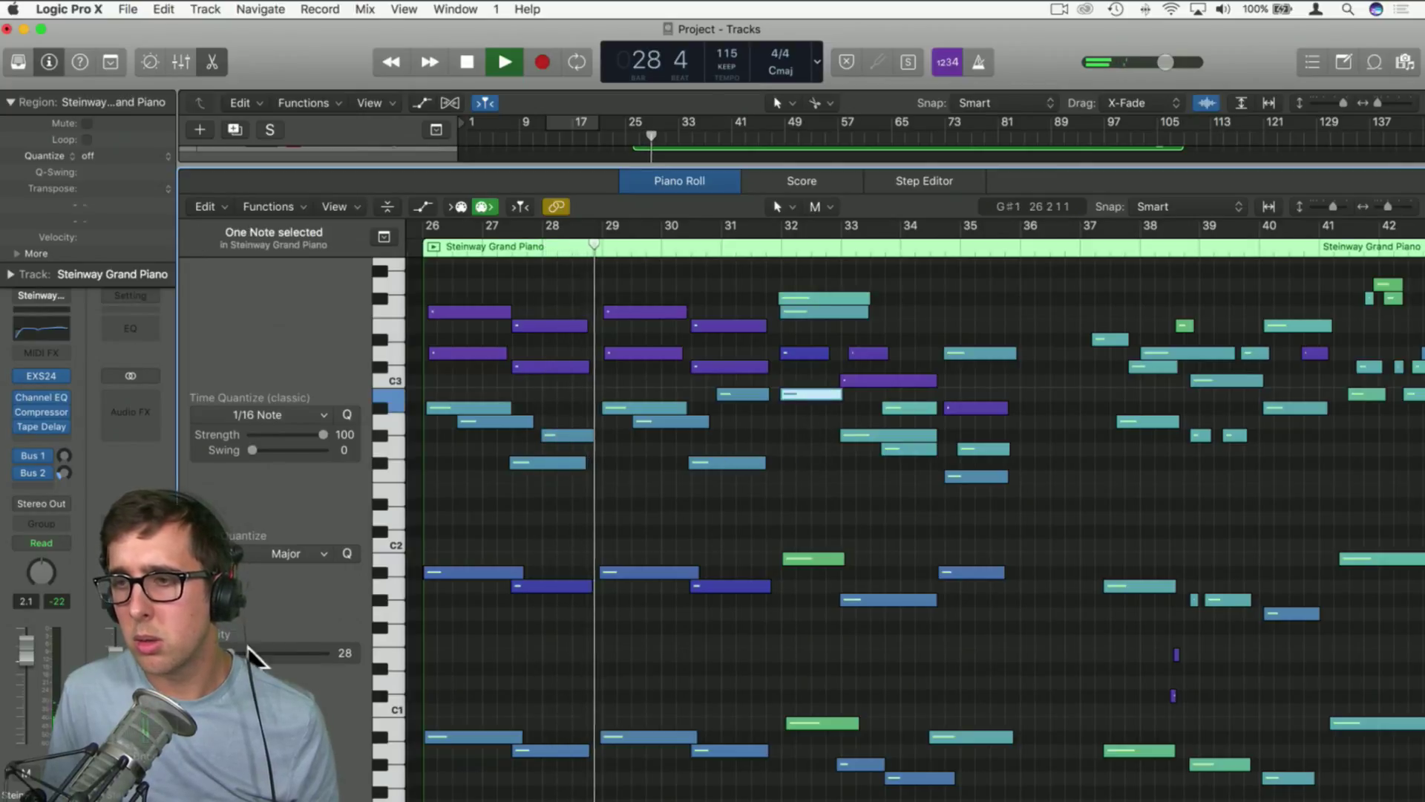
{"action": "left_click", "coordinate": [816, 515]}
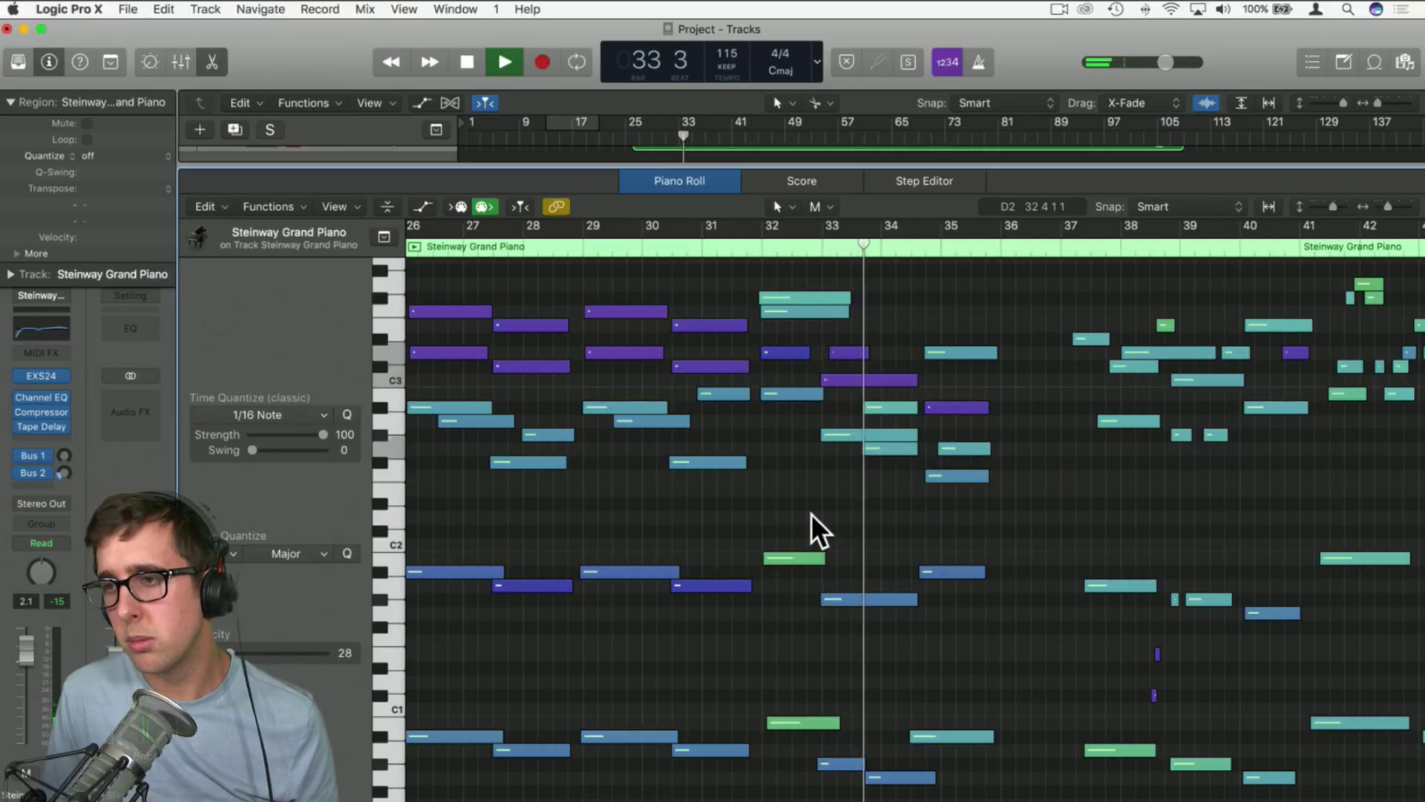
{"action": "key", "text": "space"}
Select the 20 notes from bar 32 to about bar 35 and move them later to start at about bar 33
{"action": "left_click_drag", "start_coordinate": [734, 272], "coordinate": [872, 772]}
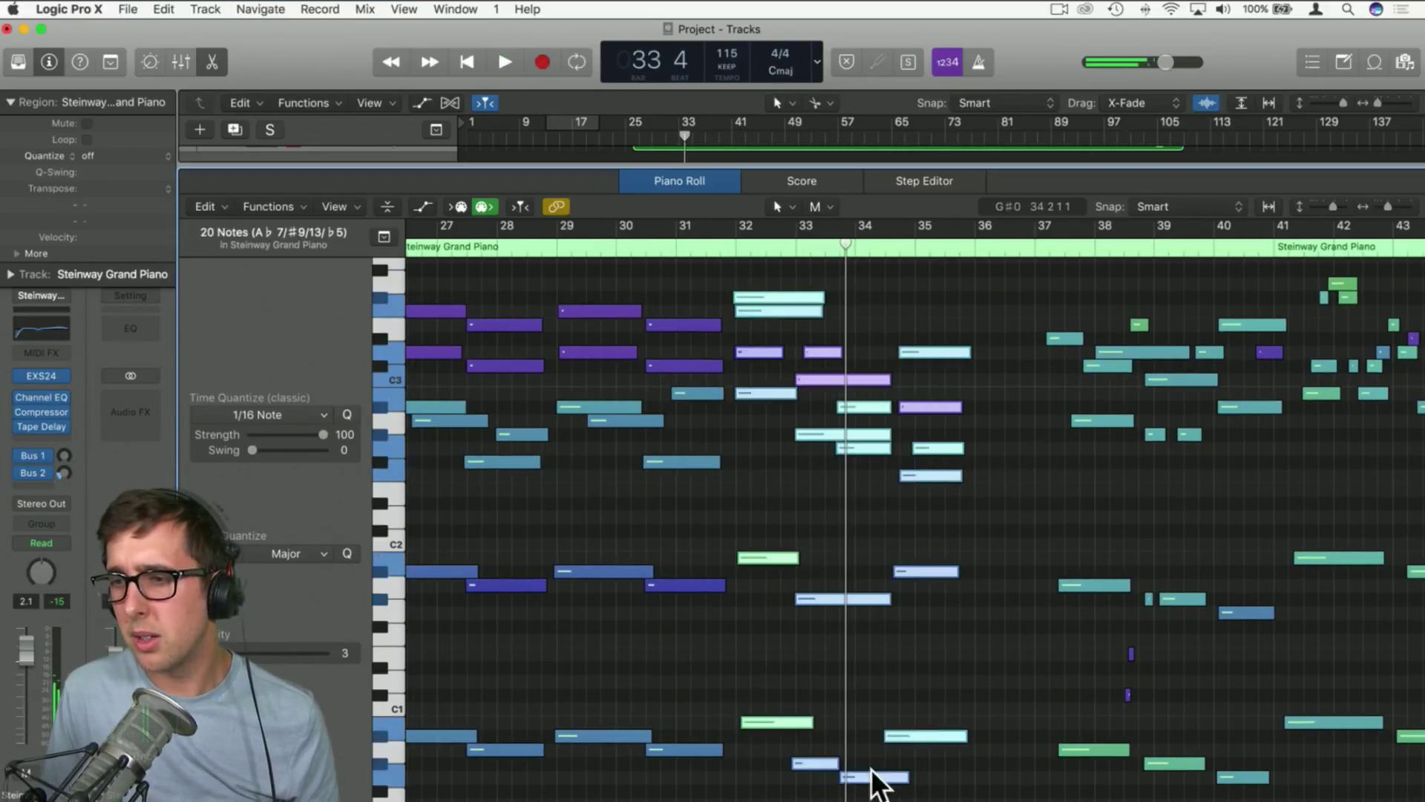
{"action": "left_click_drag", "start_coordinate": [777, 725], "coordinate": [839, 716]}
{"action": "left_click", "coordinate": [738, 676]}
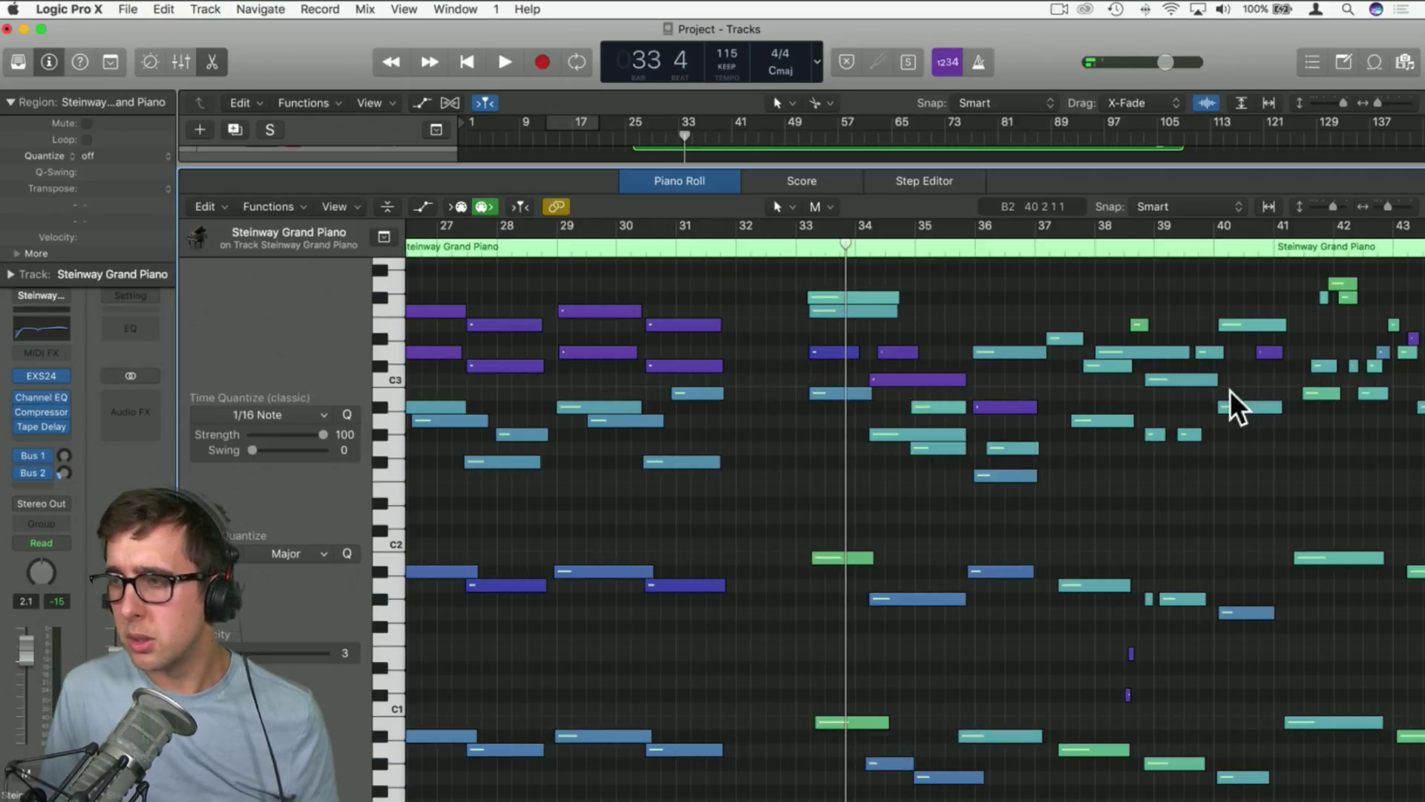
Shift all notes six bars later to bar 32 and copy the first 24 notes of the chord pattern back to bar 26
{"action": "key", "text": "super+a"}
{"action": "scroll", "coordinate": [598, 438], "scroll_direction": "left", "scroll_amount": 5}
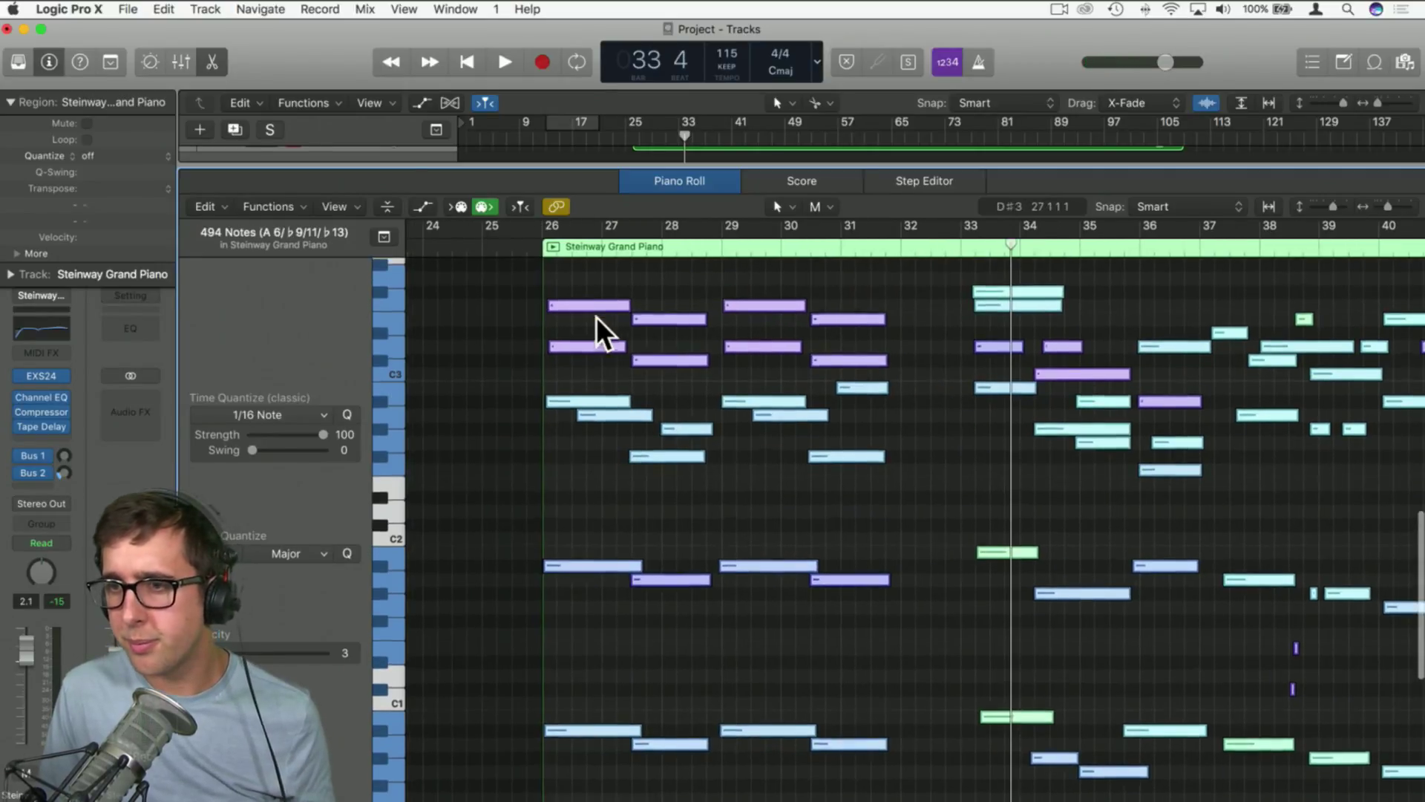
{"action": "scroll", "coordinate": [612, 674], "scroll_direction": "down", "scroll_amount": 1}
{"action": "left_click_drag", "start_coordinate": [582, 723], "coordinate": [943, 728]}
{"action": "left_click_drag", "start_coordinate": [1249, 777], "coordinate": [913, 303]}
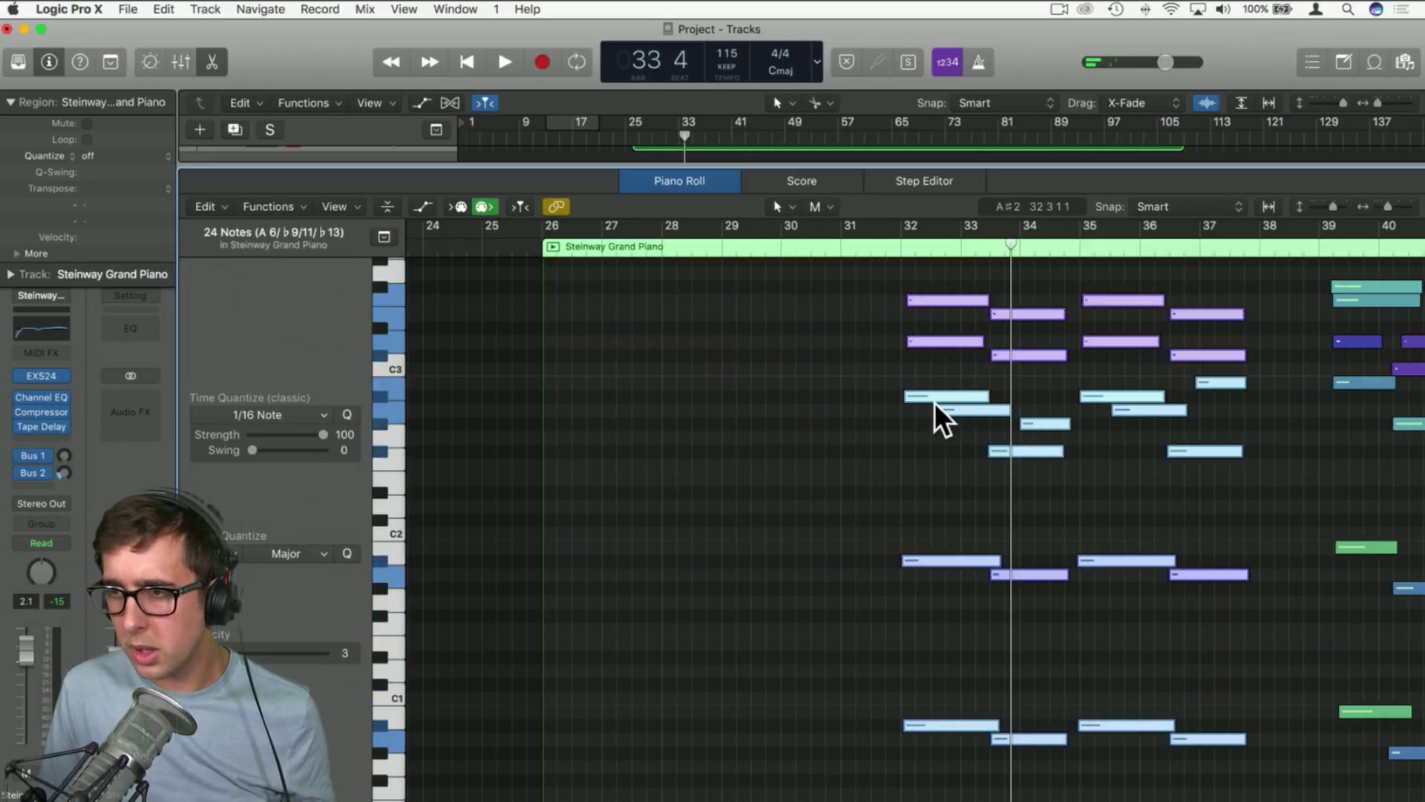
{"action": "left_click_drag", "start_coordinate": [931, 394], "coordinate": [546, 373]}
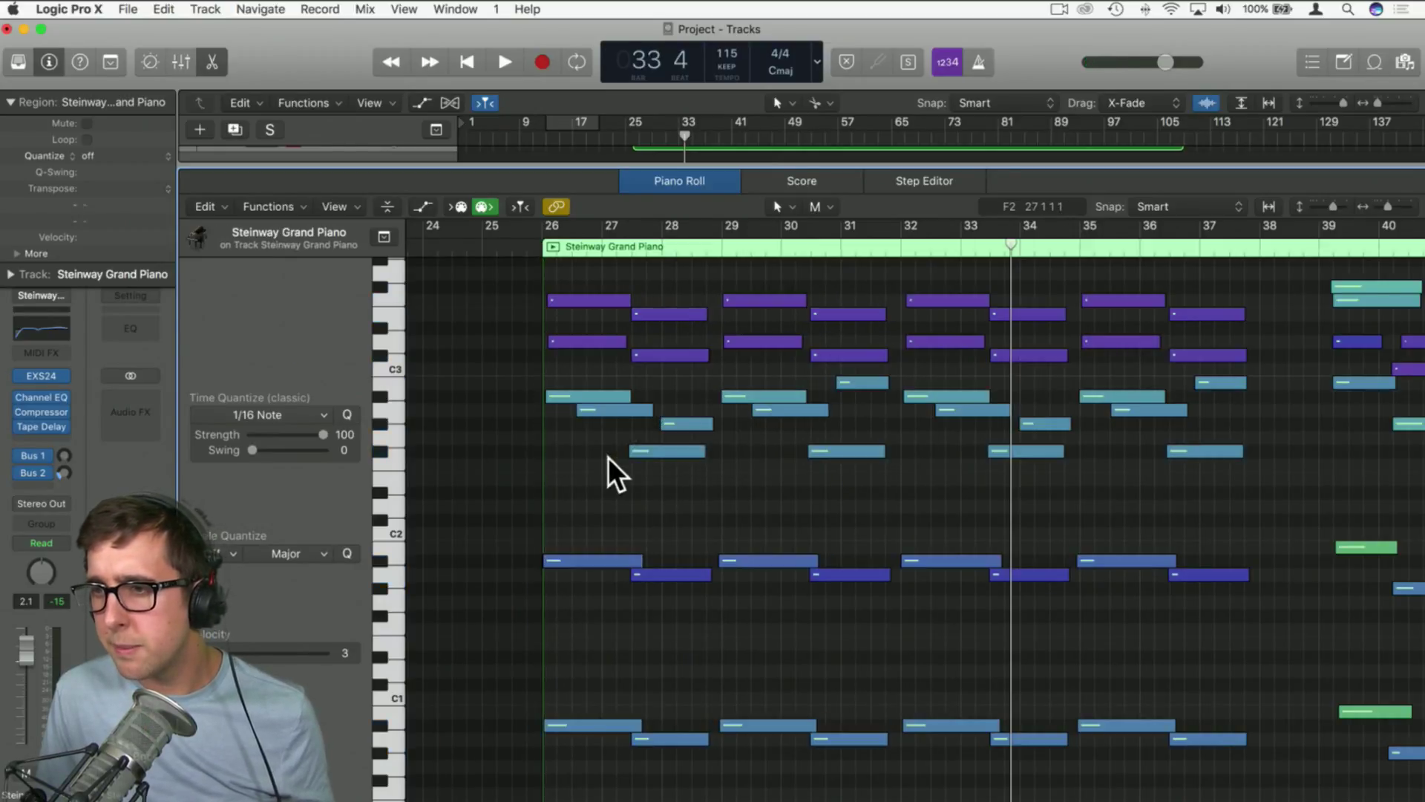
Play the repeated chord pattern from bar 26 to about bar 37
{"action": "left_click", "coordinate": [544, 230]}
{"action": "key", "text": "space"}
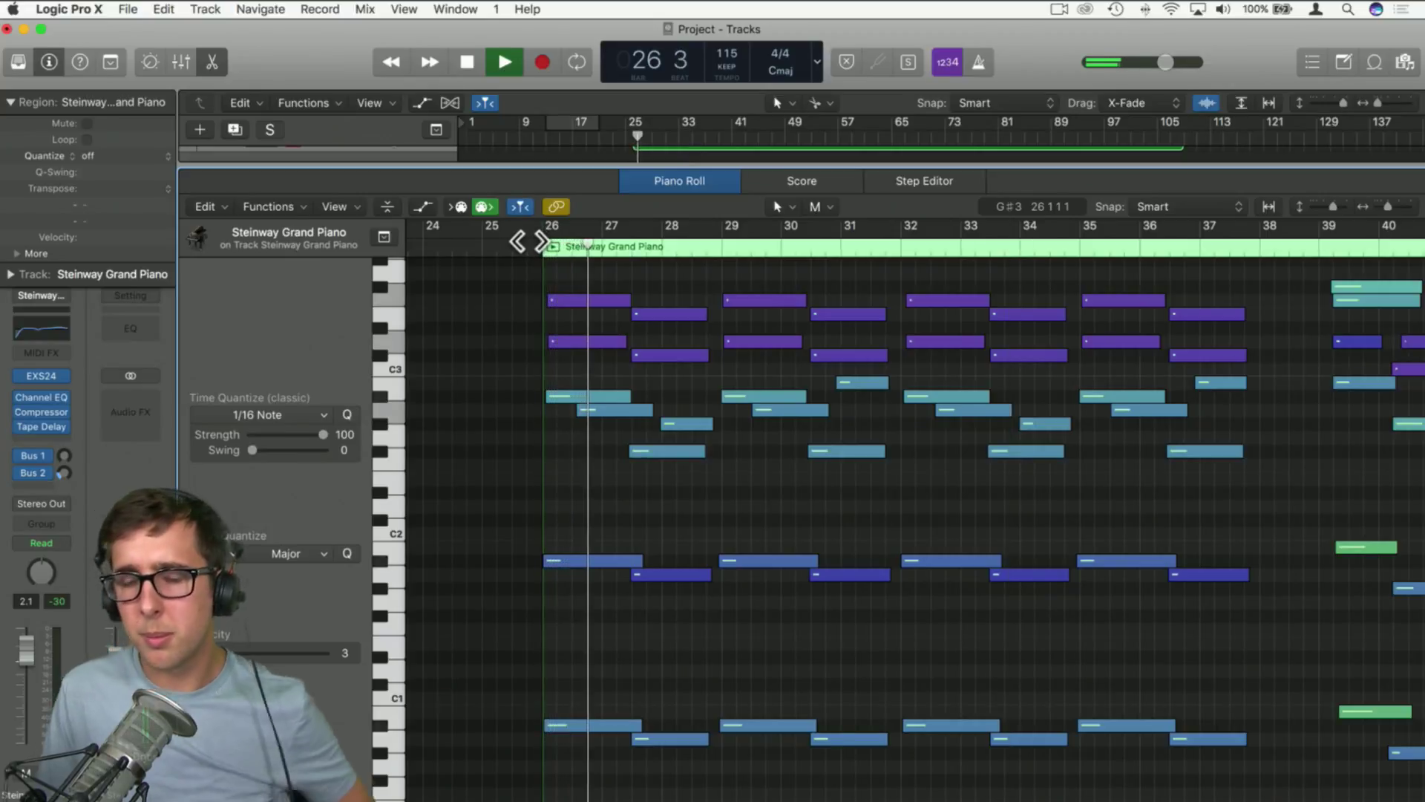
{"action": "mouse_move", "coordinate": [604, 301]}
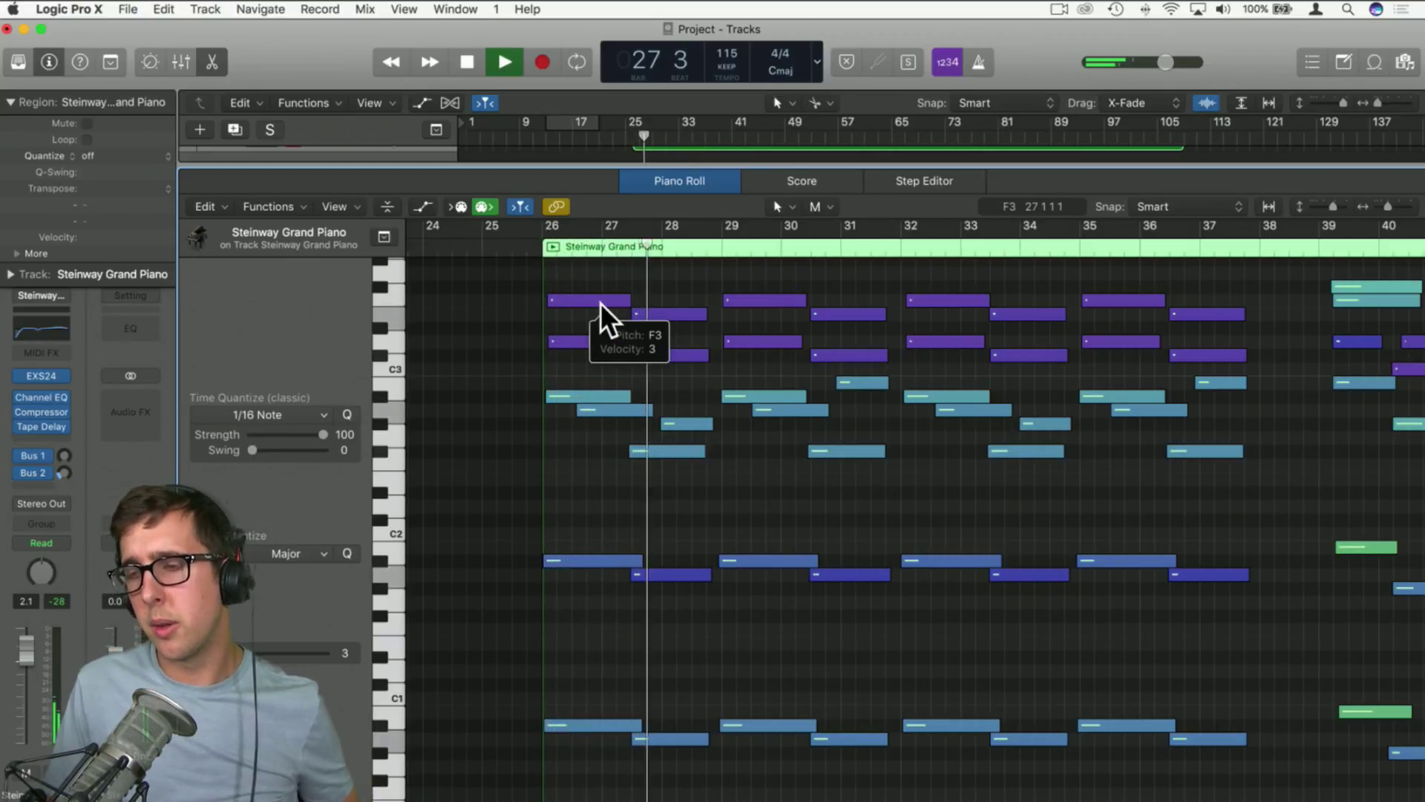
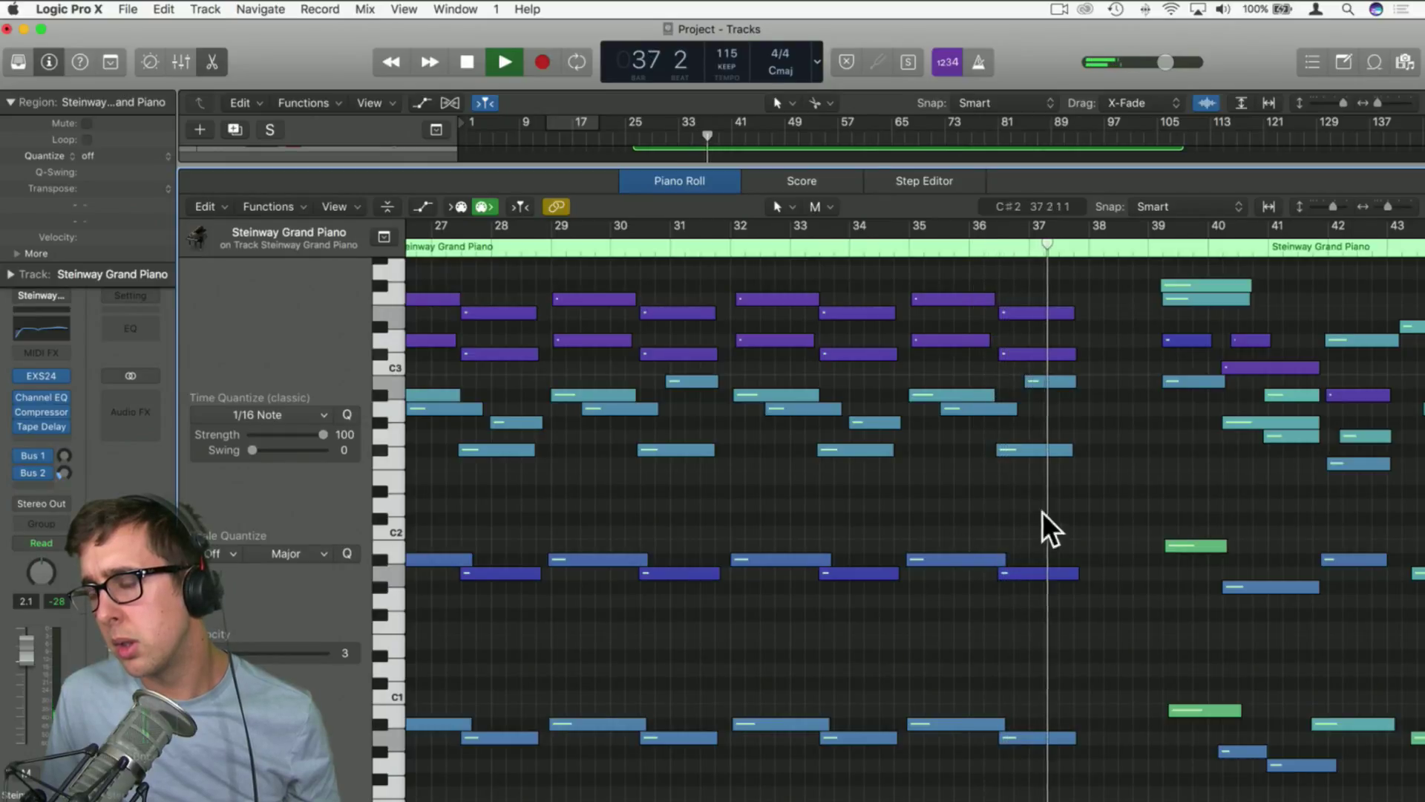
{"action": "key", "text": "space"}
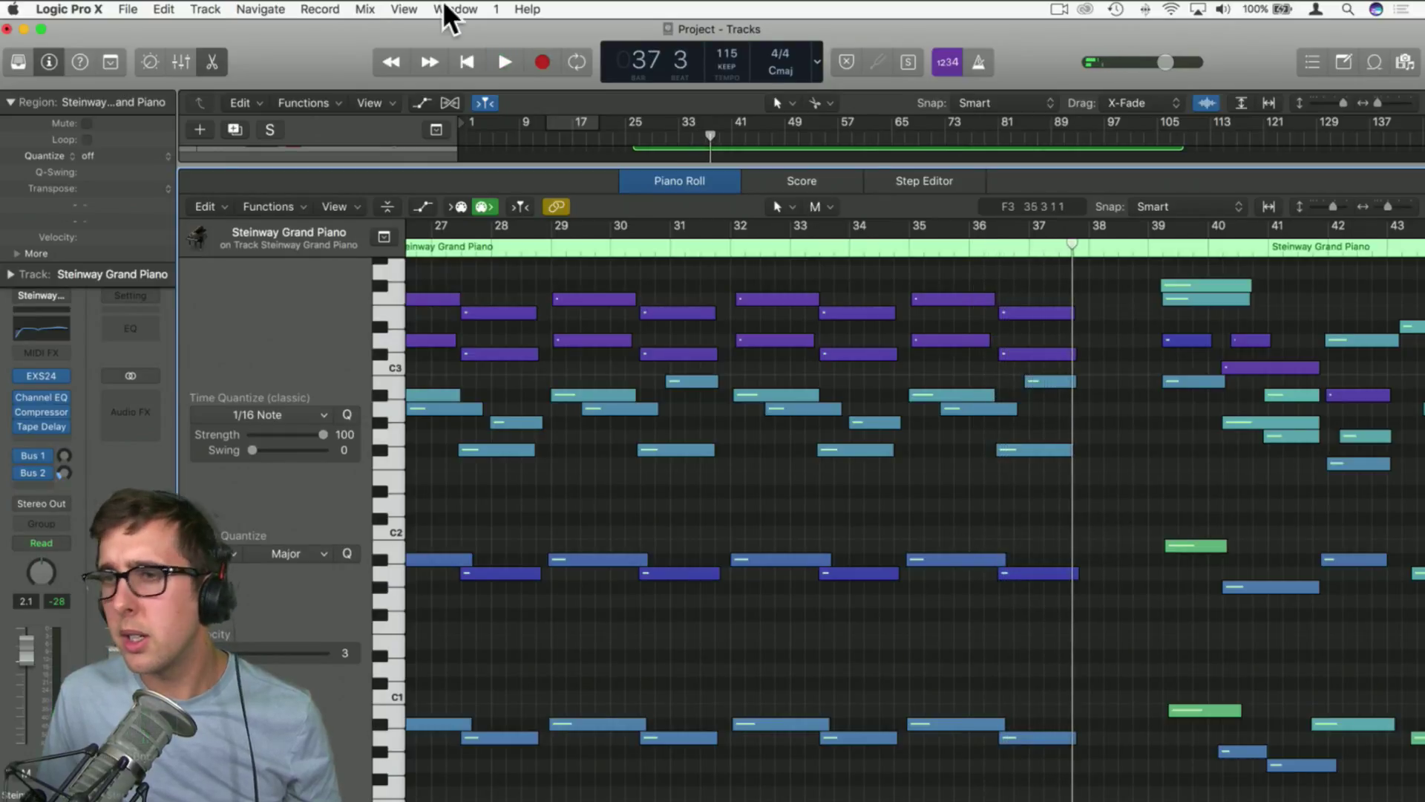
Split the new piano region at bar 37 beat 3 in the arrangement and move the remainder to about bar 133
{"action": "left_click", "coordinate": [221, 61]}
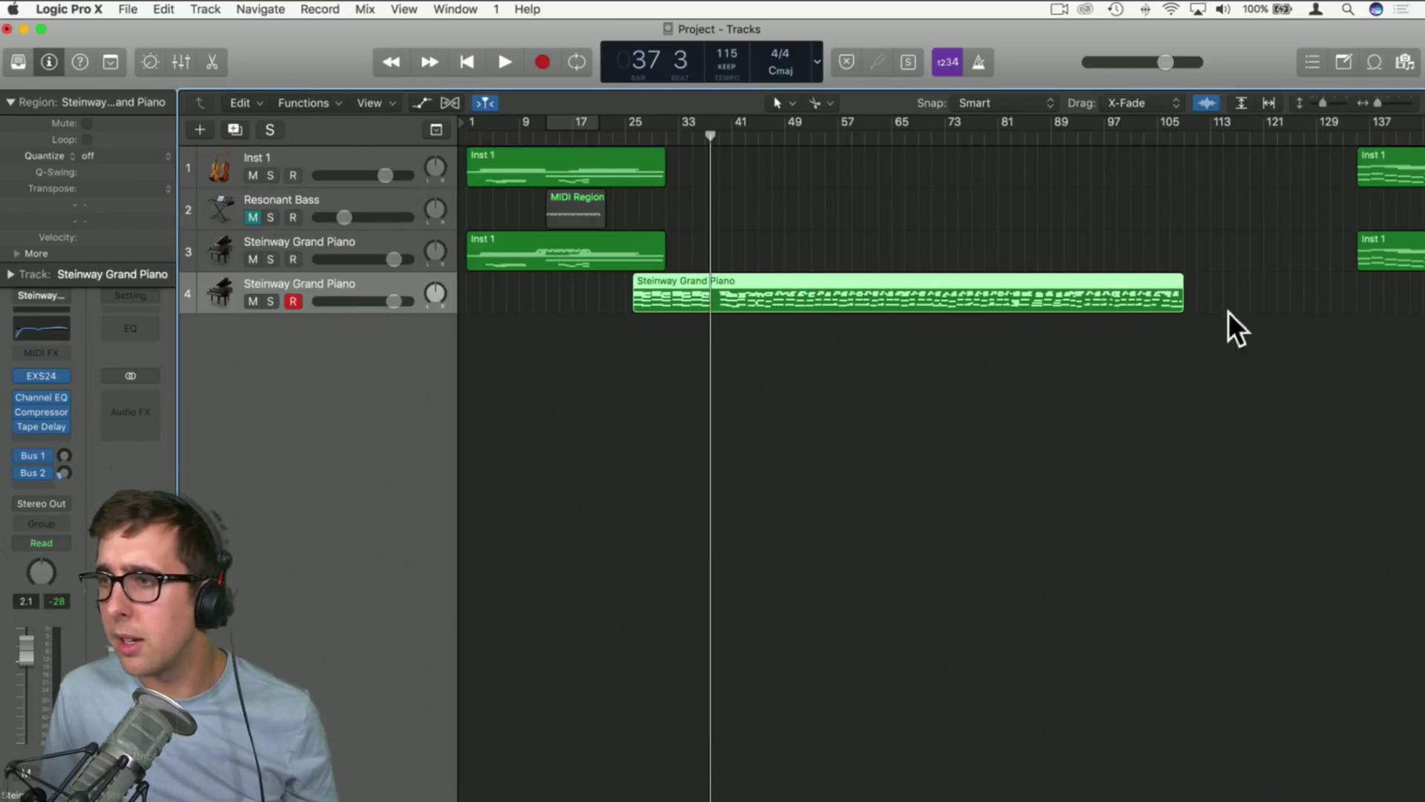
{"action": "left_click", "coordinate": [717, 308], "text": "super"}
{"action": "left_click_drag", "start_coordinate": [861, 282], "coordinate": [1401, 281]}
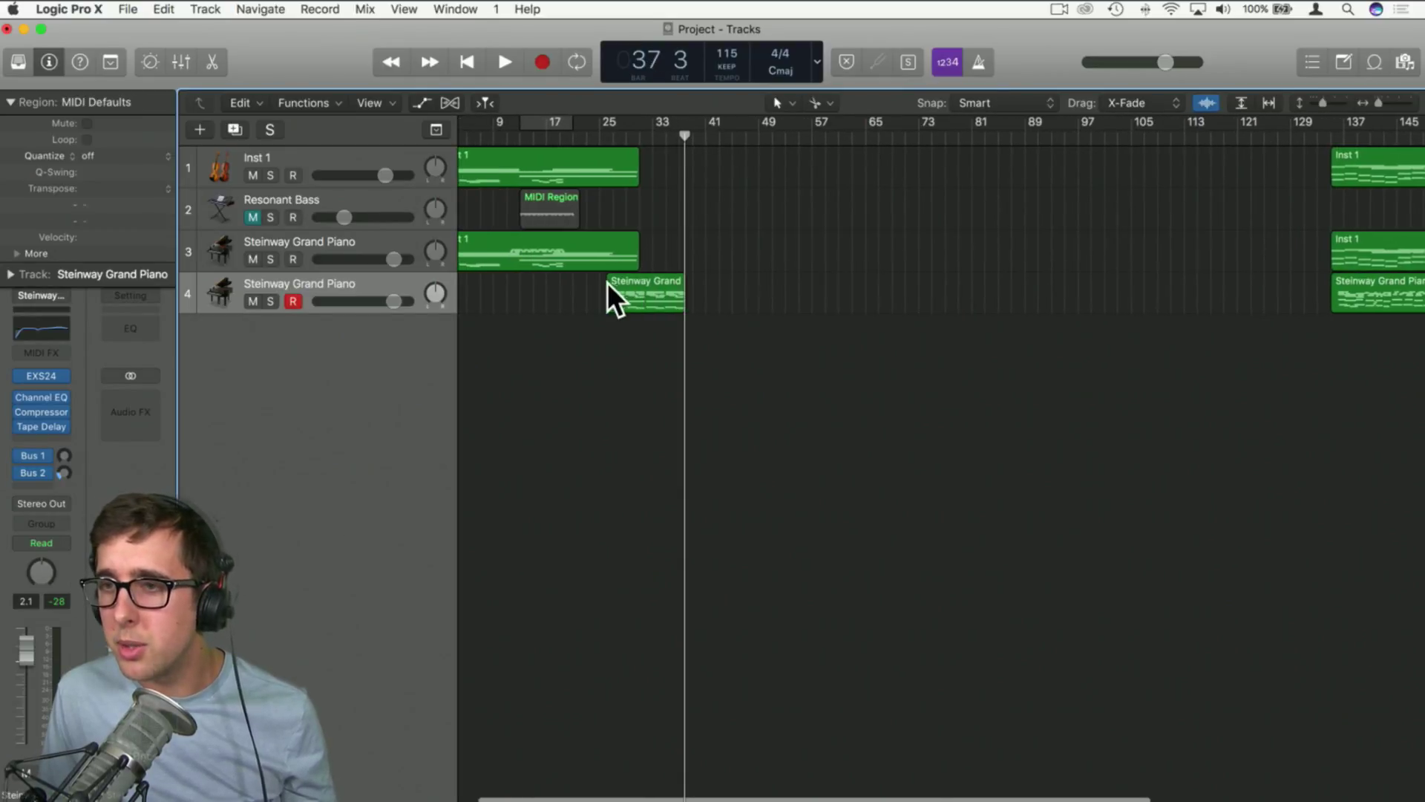
Duplicate the Inst 1 strings track without its regions and copy the shortened piano region onto the new track at bar 26
{"action": "mouse_move", "coordinate": [653, 289]}
{"action": "left_mouse_down"}
{"action": "mouse_move", "coordinate": [613, 288]}
{"action": "mouse_move", "coordinate": [643, 285]}
{"action": "left_mouse_up"}
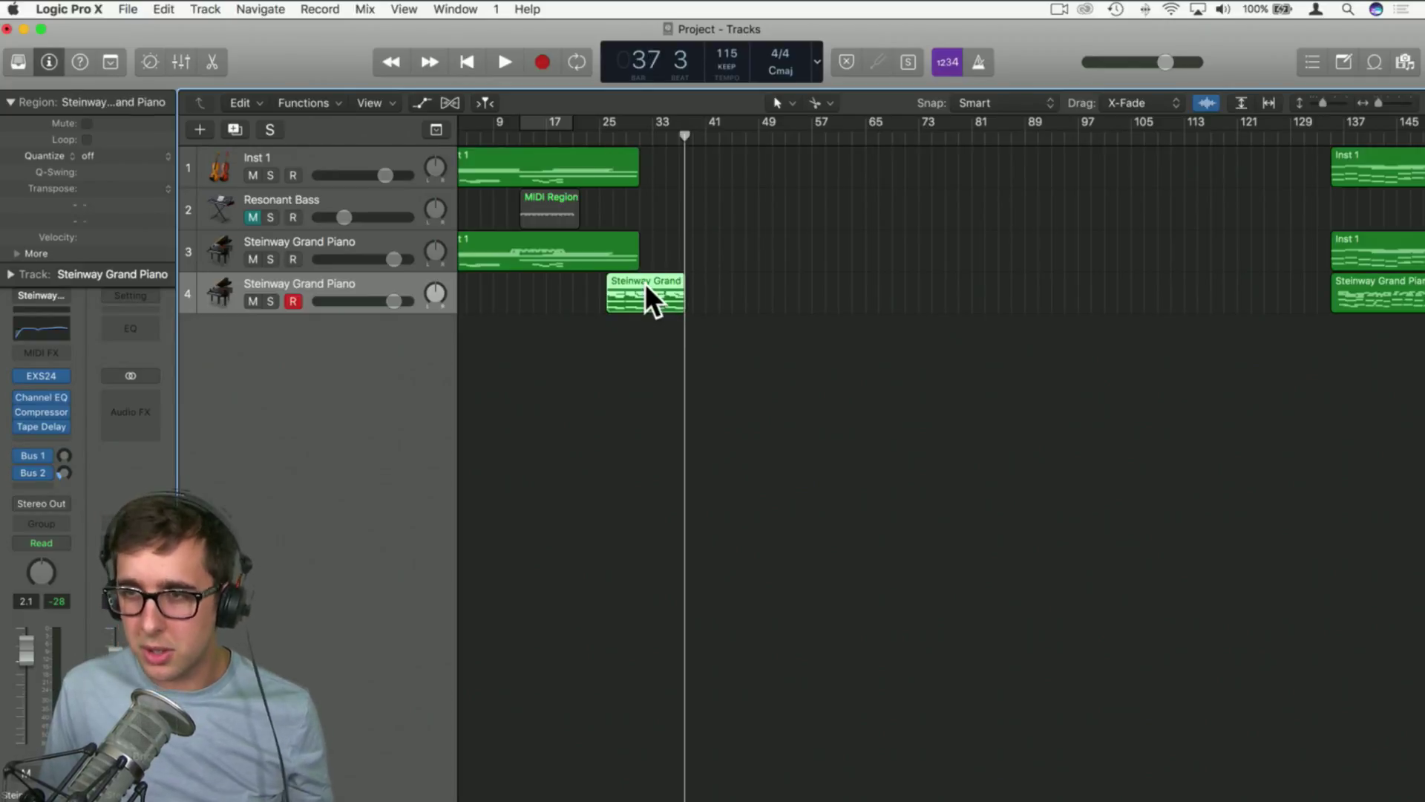
{"action": "left_click", "coordinate": [337, 161]}
{"action": "left_click", "coordinate": [233, 129]}
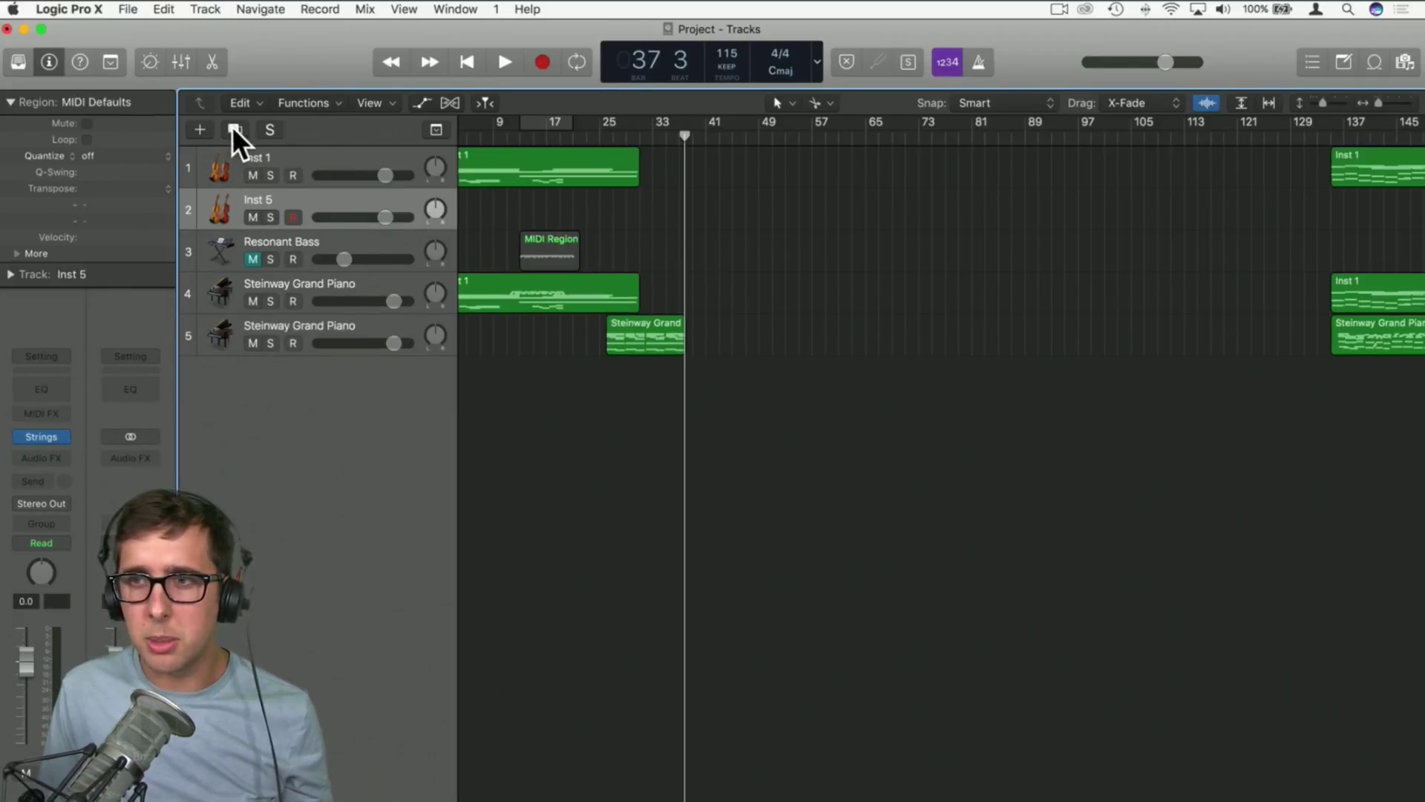
{"action": "left_click_drag", "start_coordinate": [630, 324], "coordinate": [626, 205]}
Open the region in the Piano Roll and play the doubled piano and strings from just before bar 26
{"action": "double_click", "coordinate": [635, 208]}
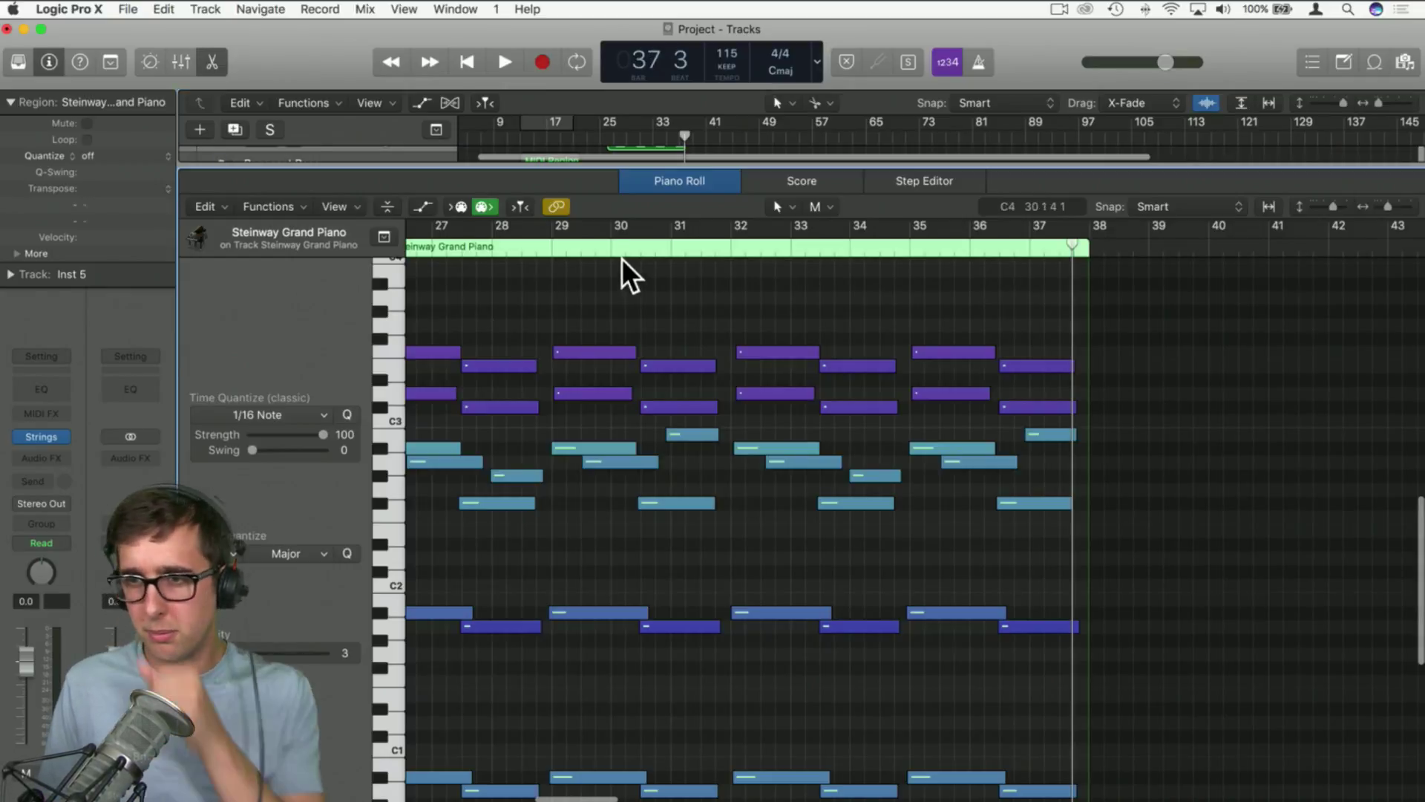
{"action": "left_click", "coordinate": [711, 246]}
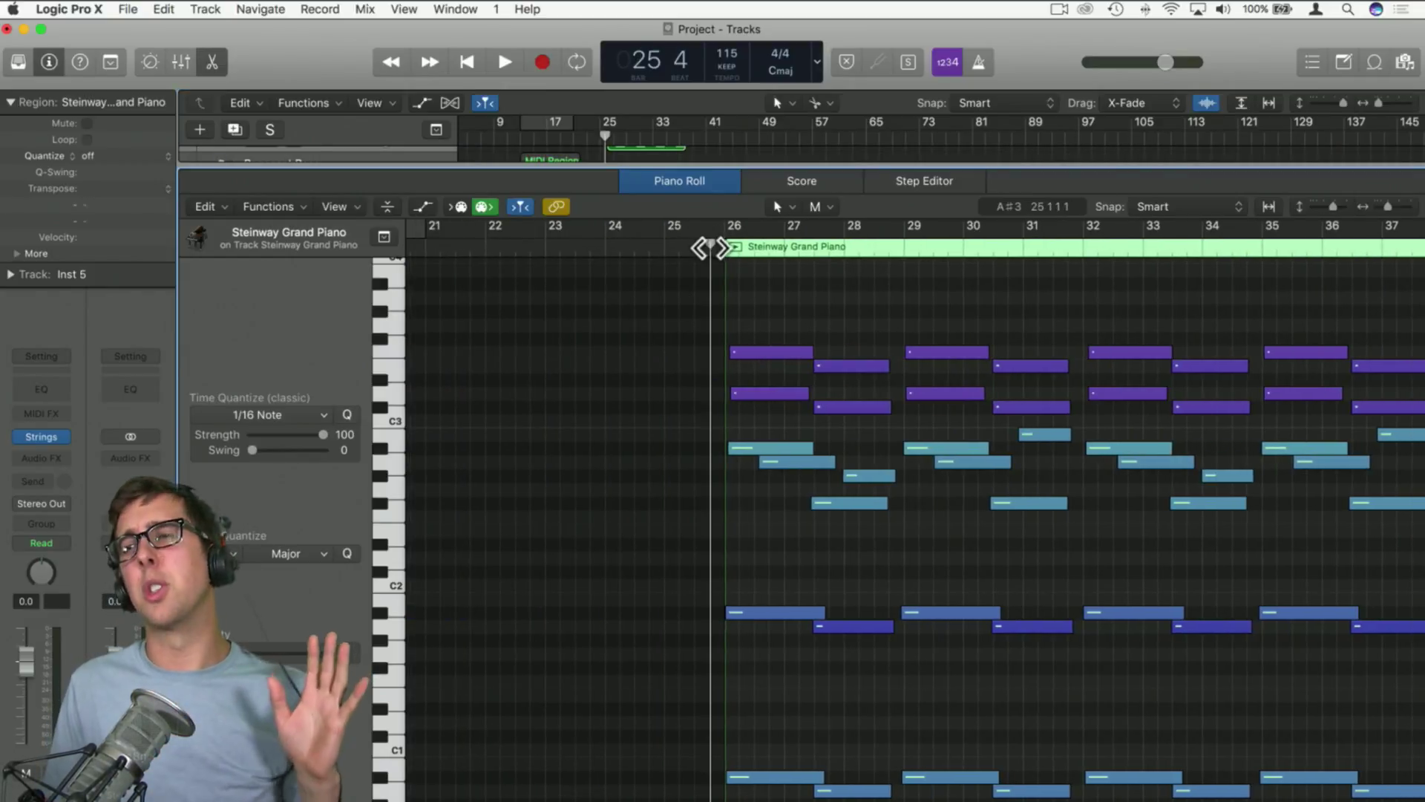
{"action": "key", "text": "space"}
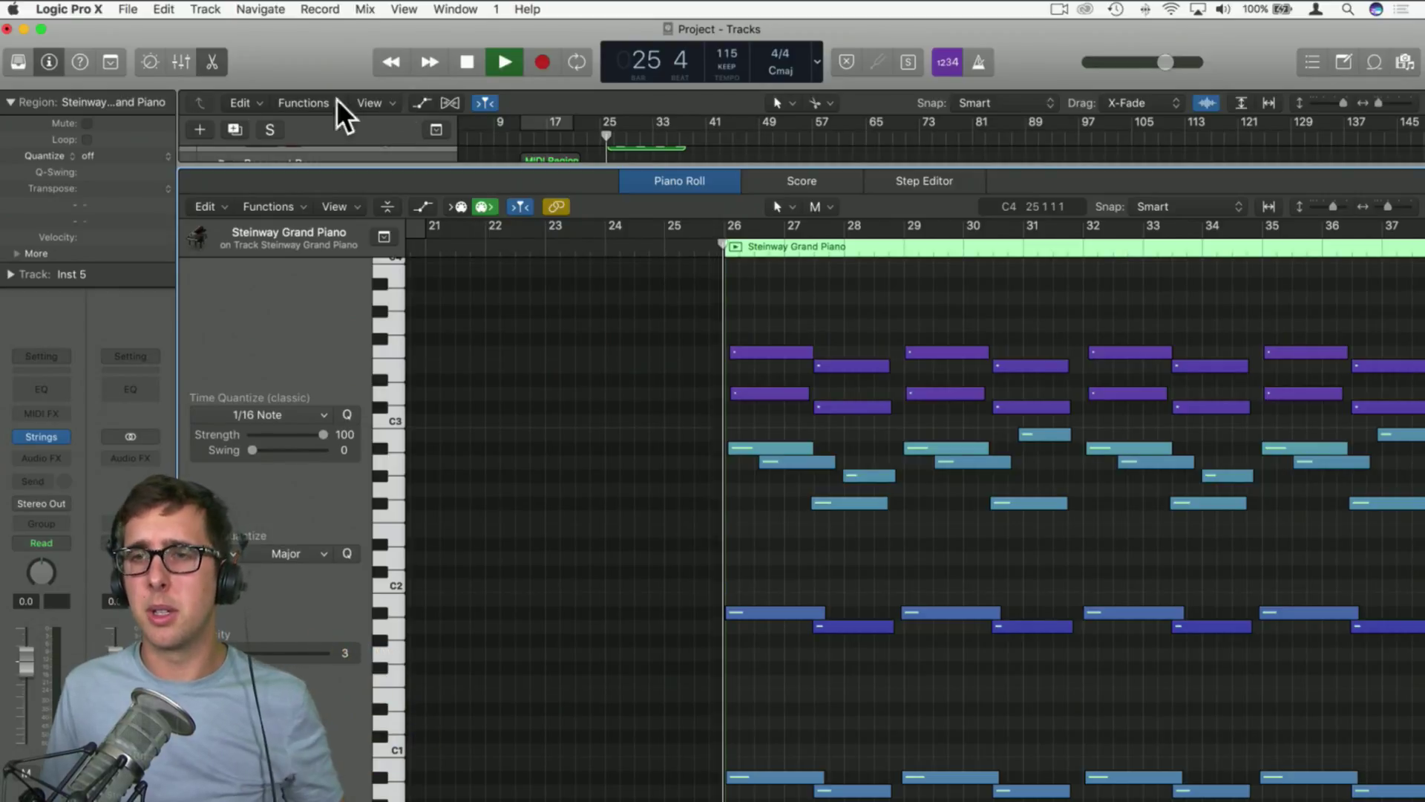
{"action": "left_click", "coordinate": [212, 62]}
{"action": "key", "text": "space"}
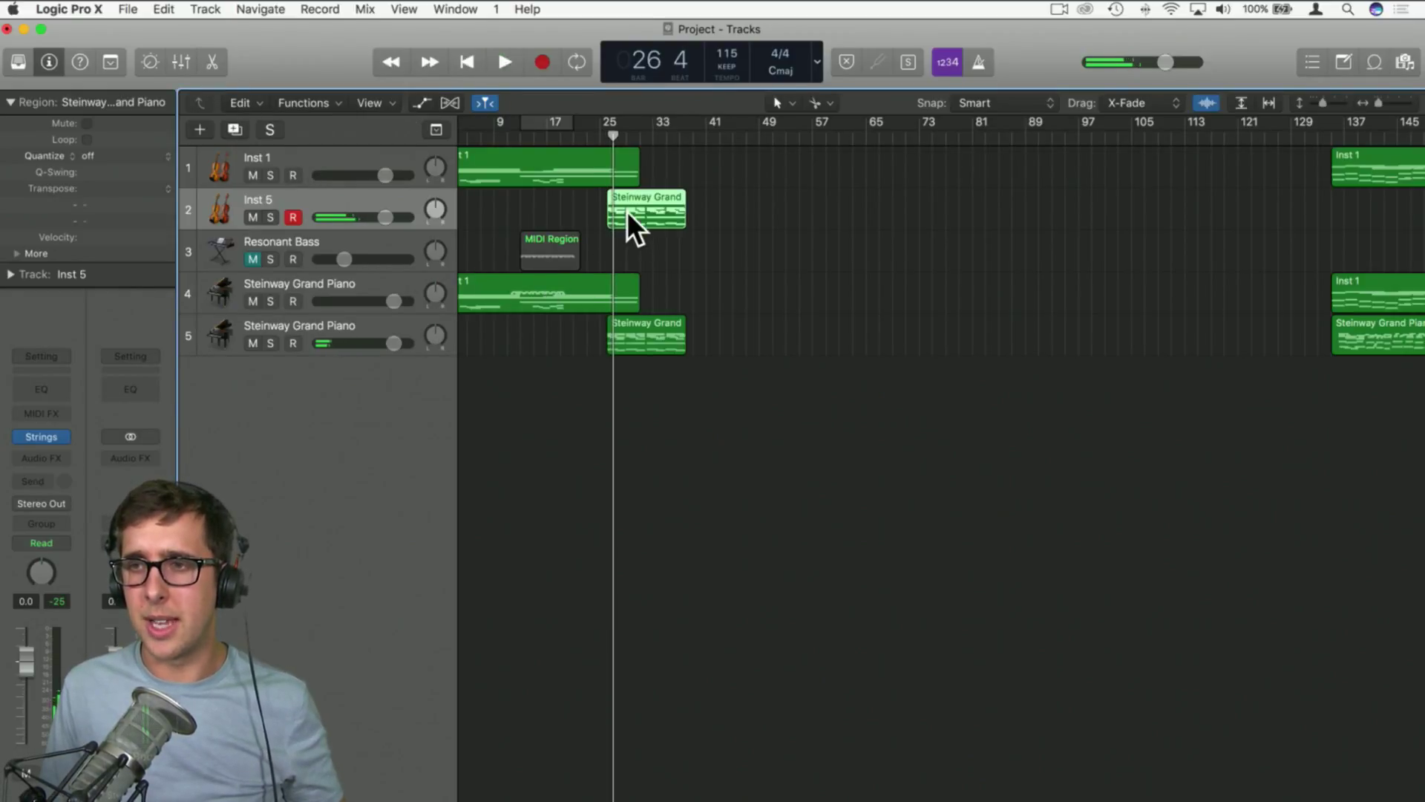
Delete the 32 lower notes from the copied region on the Inst 5 track, keeping only the two voices above C3
{"action": "double_click", "coordinate": [626, 211]}
{"action": "left_click_drag", "start_coordinate": [1385, 212], "coordinate": [1379, 212]}
{"action": "left_click_drag", "start_coordinate": [962, 612], "coordinate": [1044, 655]}
{"action": "key", "text": "super+z"}
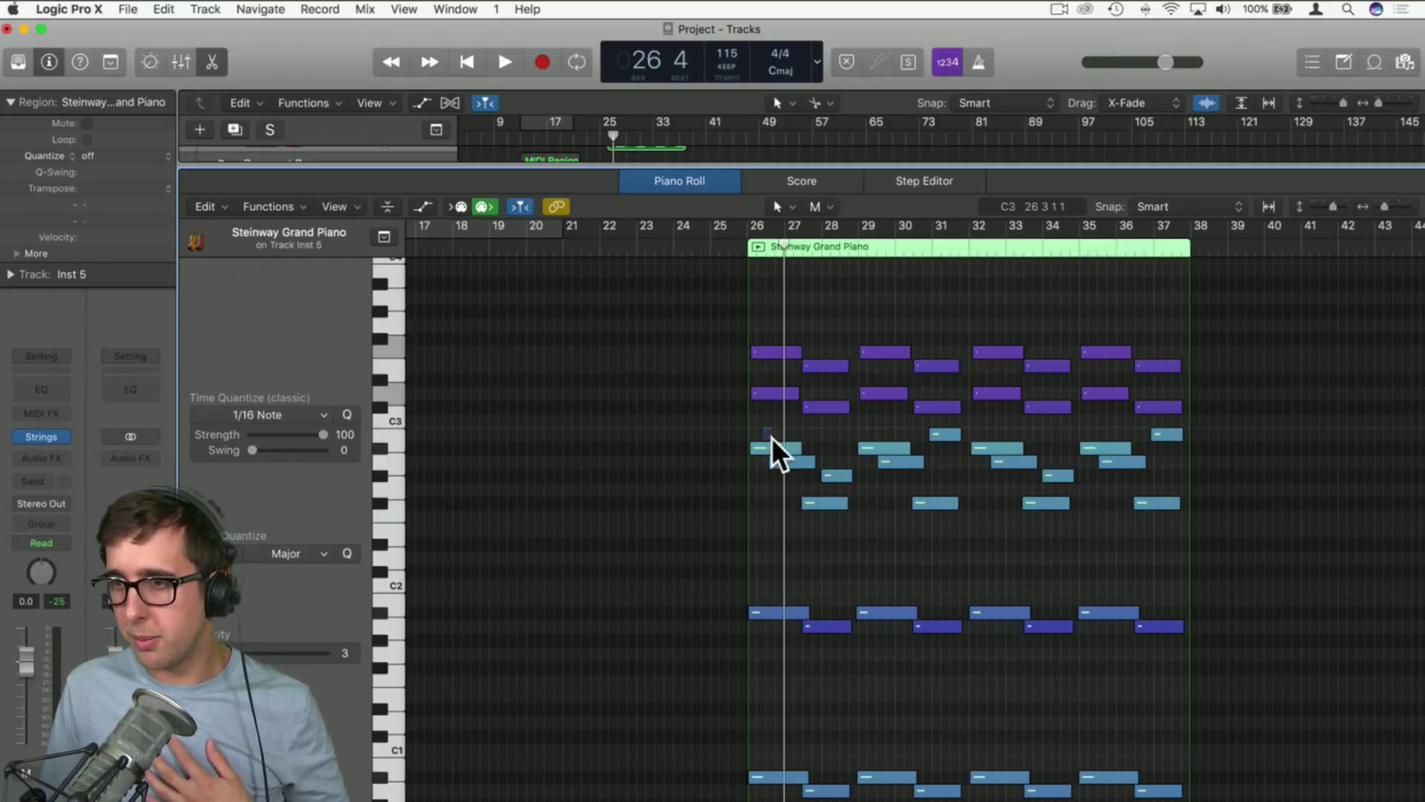
{"action": "left_click_drag", "start_coordinate": [772, 438], "coordinate": [1183, 661]}
{"action": "key", "text": "Delete"}
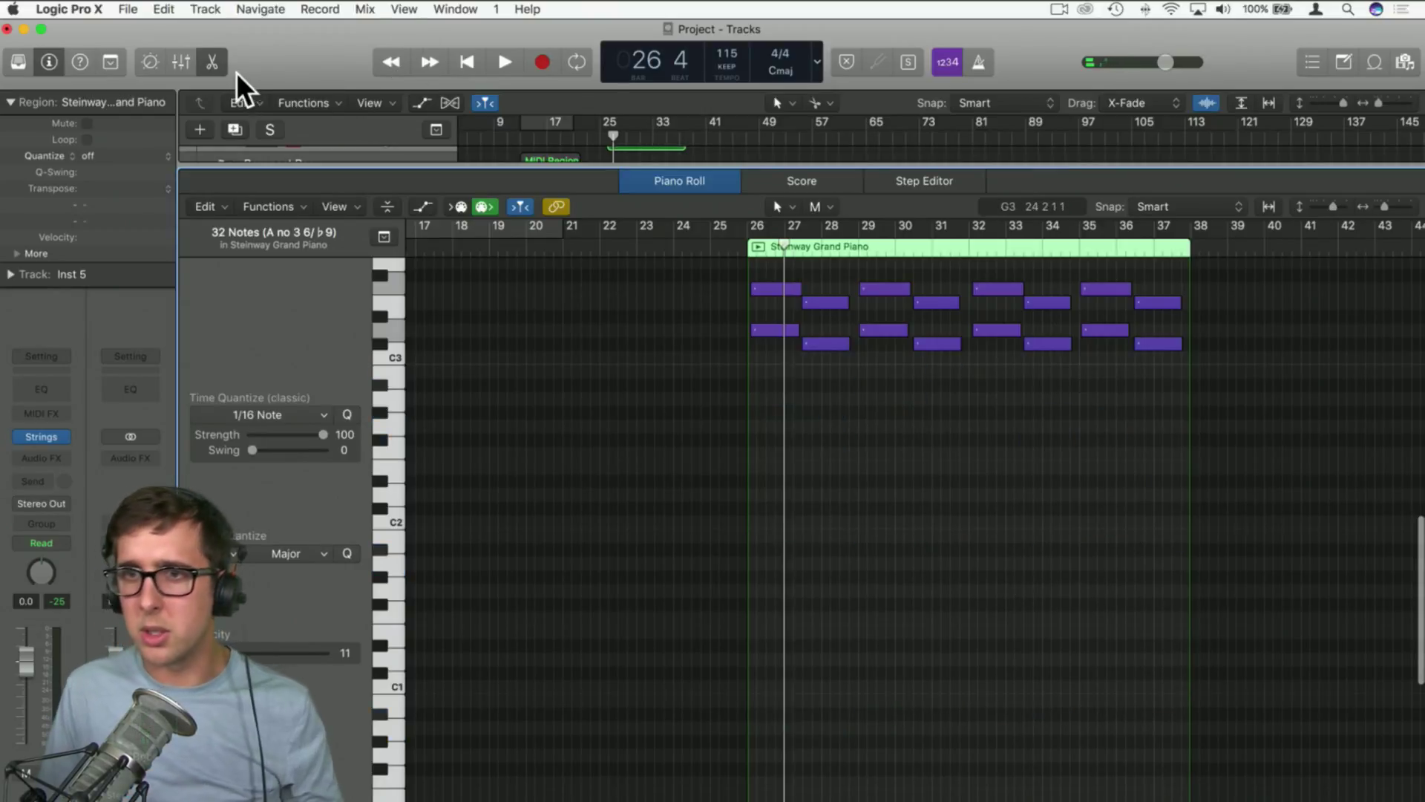
{"action": "key", "text": "p"}
Set the Inst 5 track's Studio Strings instrument to Violins 1 with the Tremolo articulation
{"action": "left_click", "coordinate": [700, 234]}
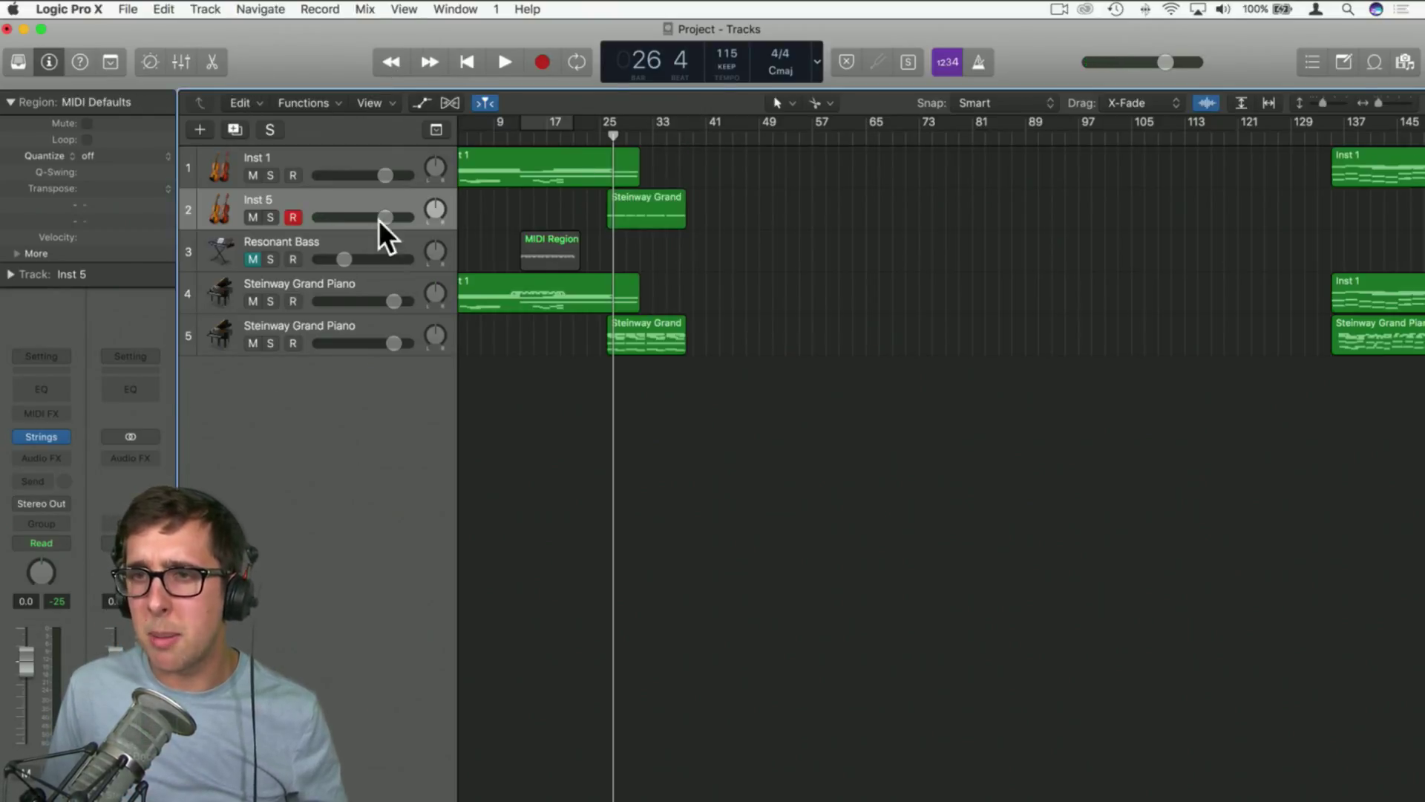
{"action": "left_click", "coordinate": [336, 212]}
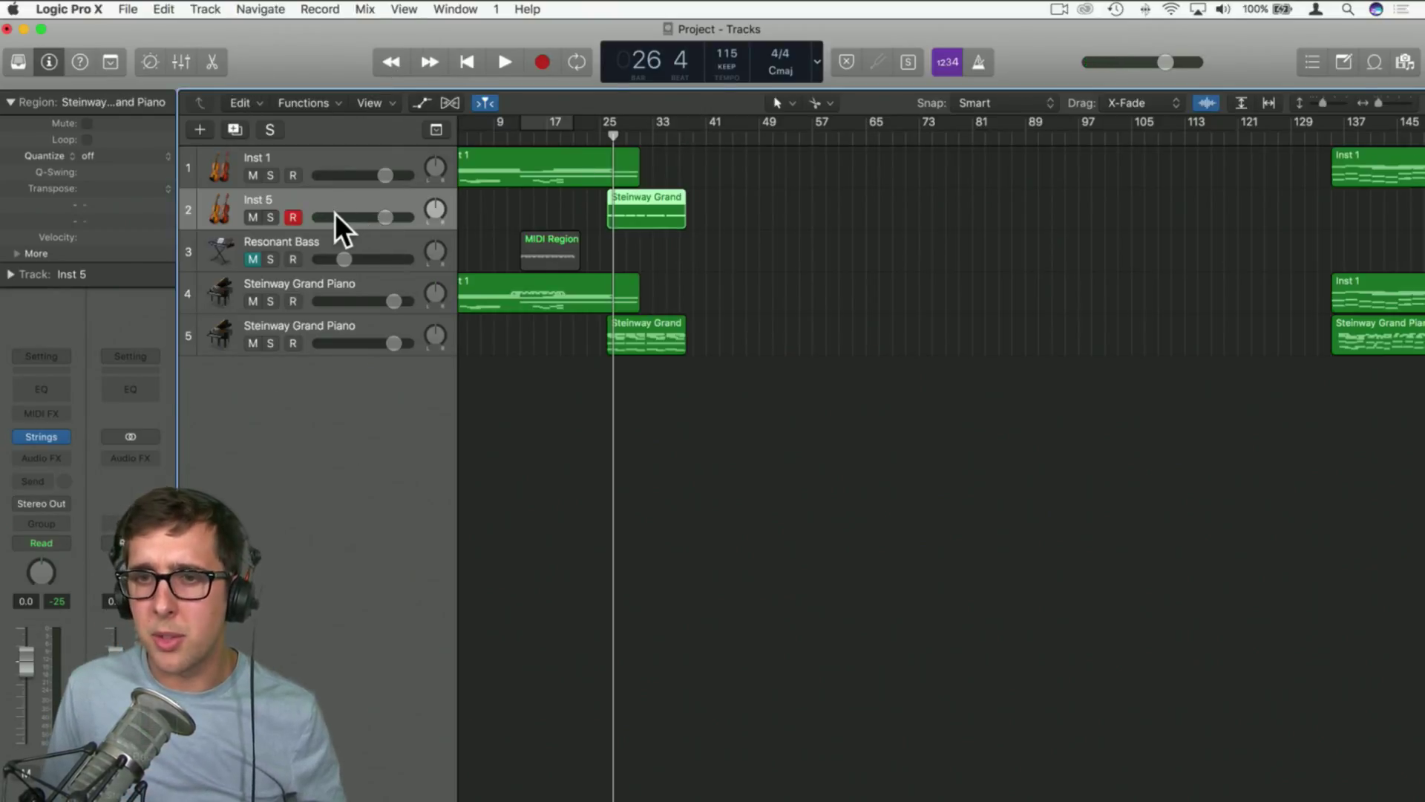
{"action": "left_click", "coordinate": [41, 436]}
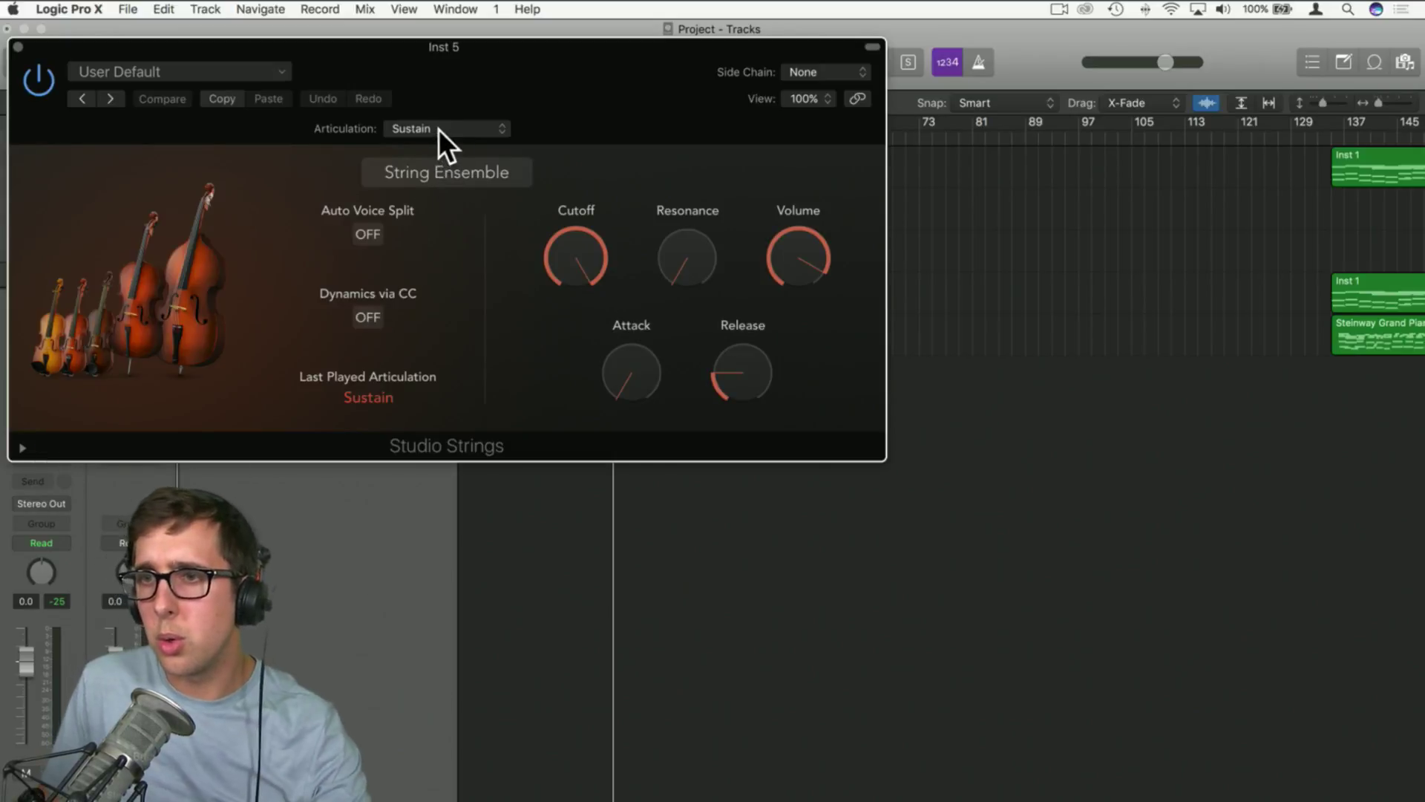
{"action": "left_click", "coordinate": [420, 168]}
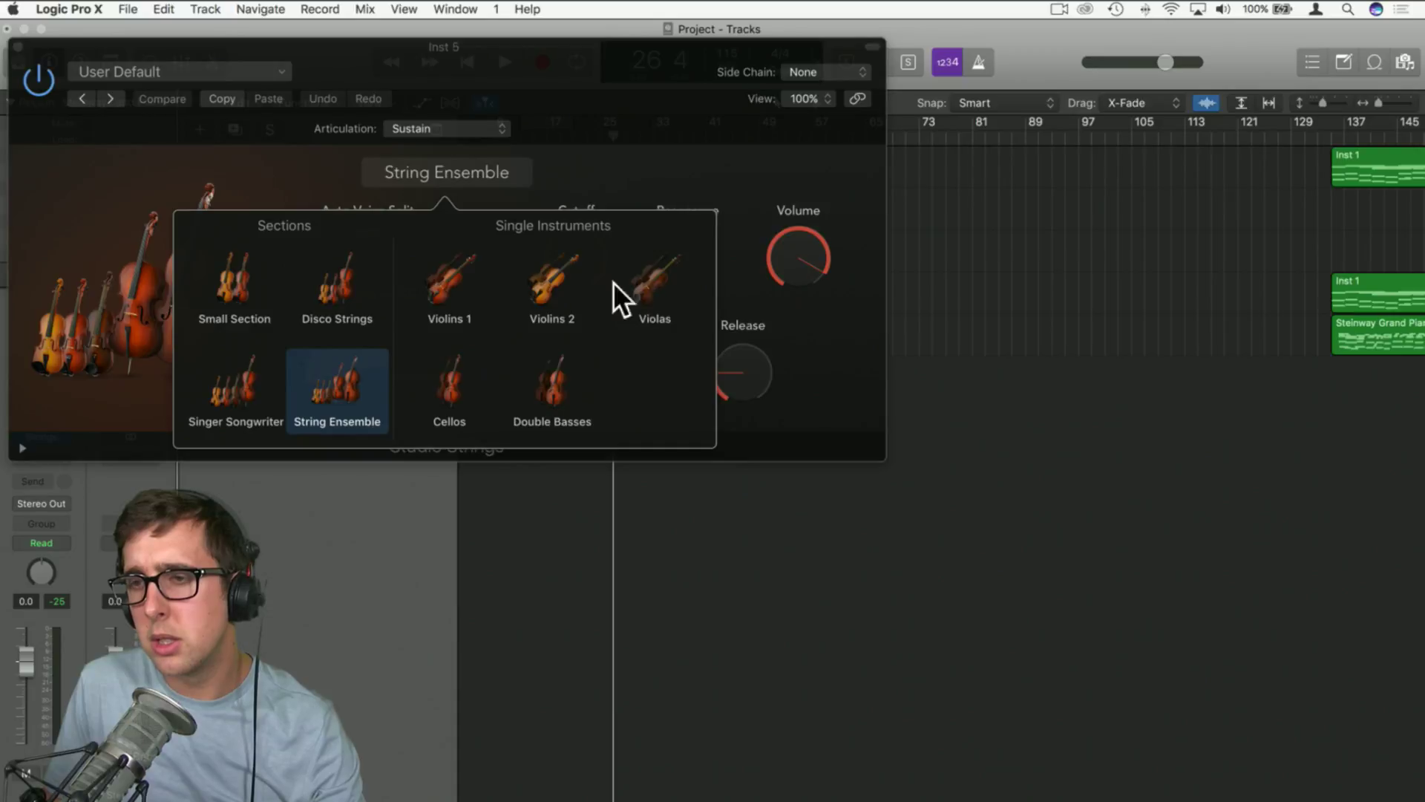
{"action": "left_click", "coordinate": [441, 286]}
{"action": "left_click", "coordinate": [439, 127]}
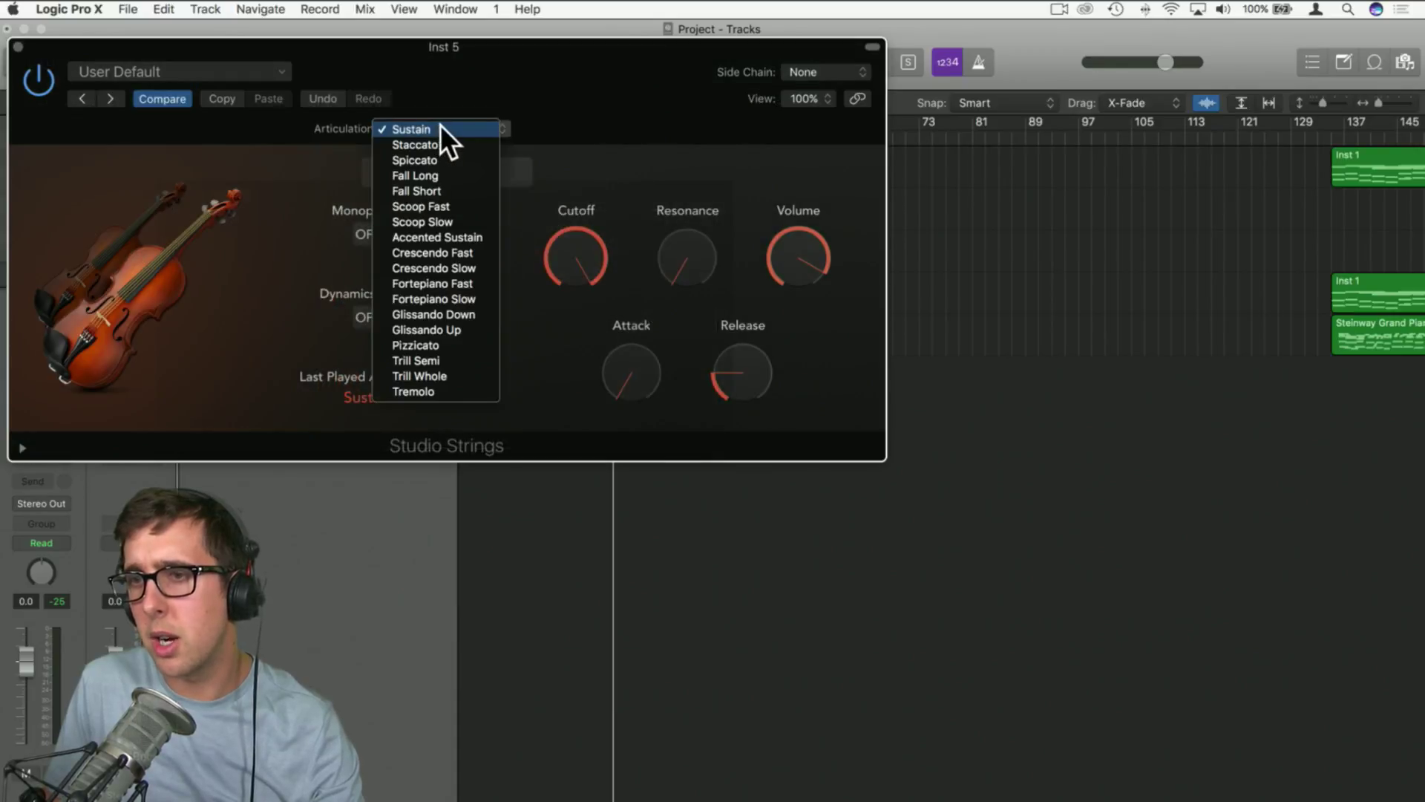
{"action": "left_click", "coordinate": [466, 390]}
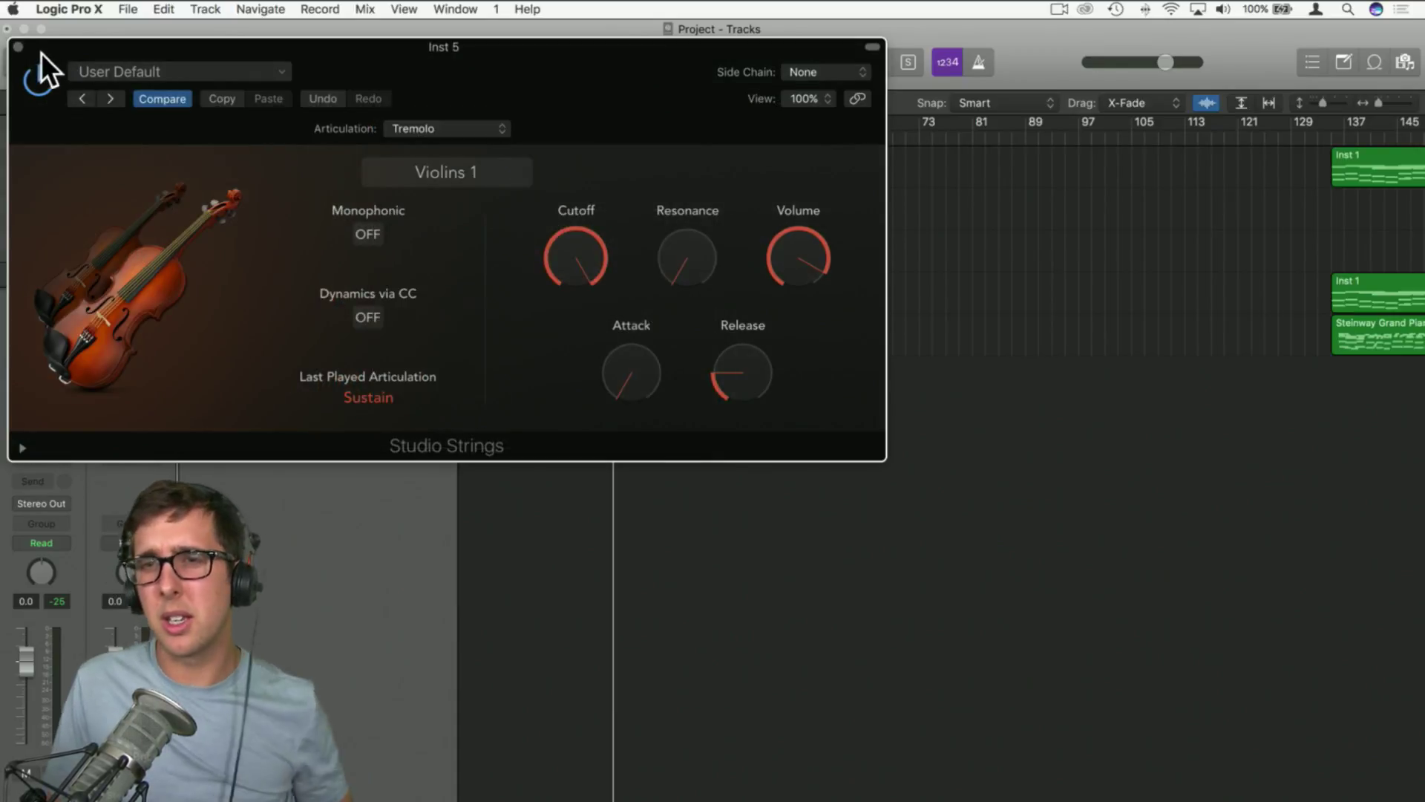
{"action": "left_click", "coordinate": [17, 46]}
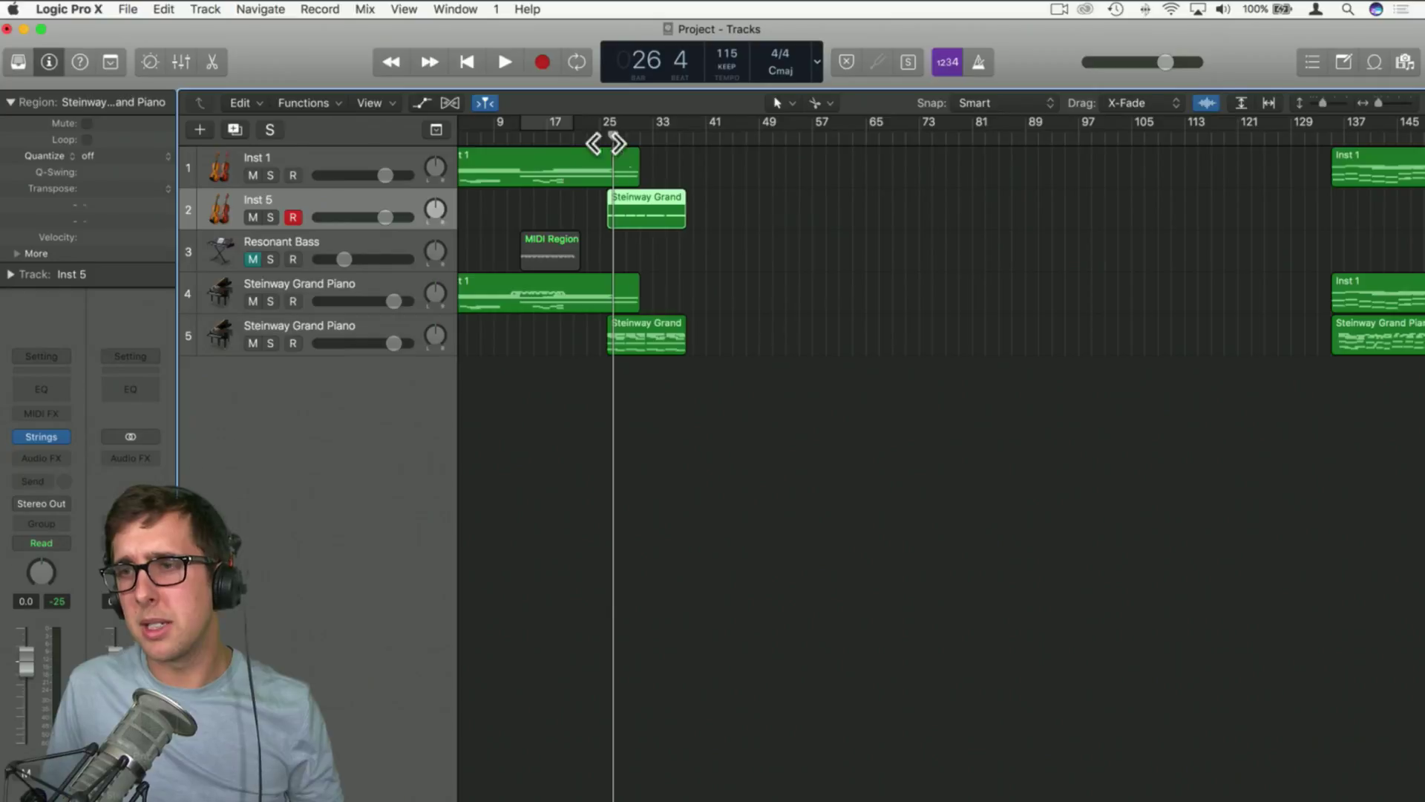
Briefly solo the Inst 5 track while playing the section, then bring back the other tracks
{"action": "left_click", "coordinate": [269, 216]}
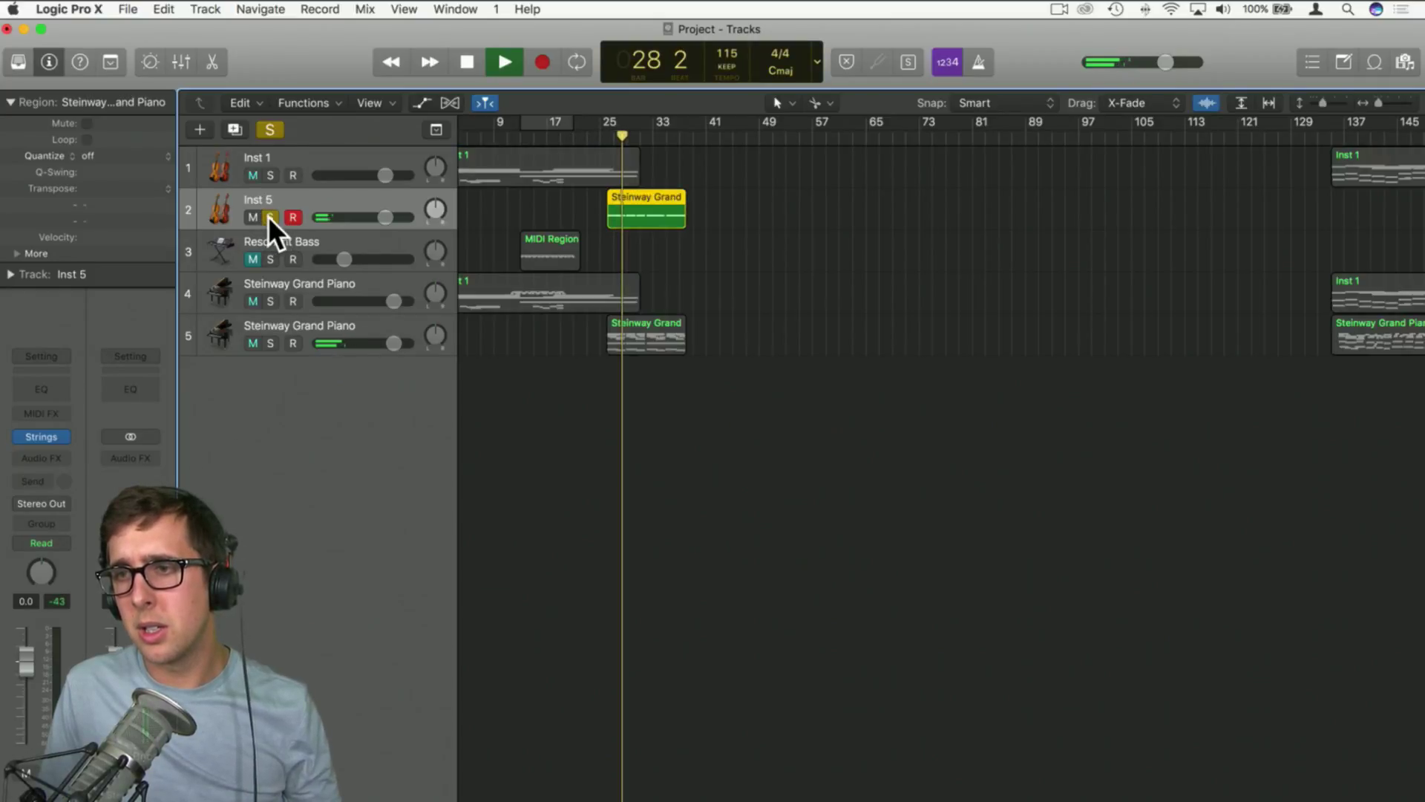
{"action": "left_click", "coordinate": [269, 216]}
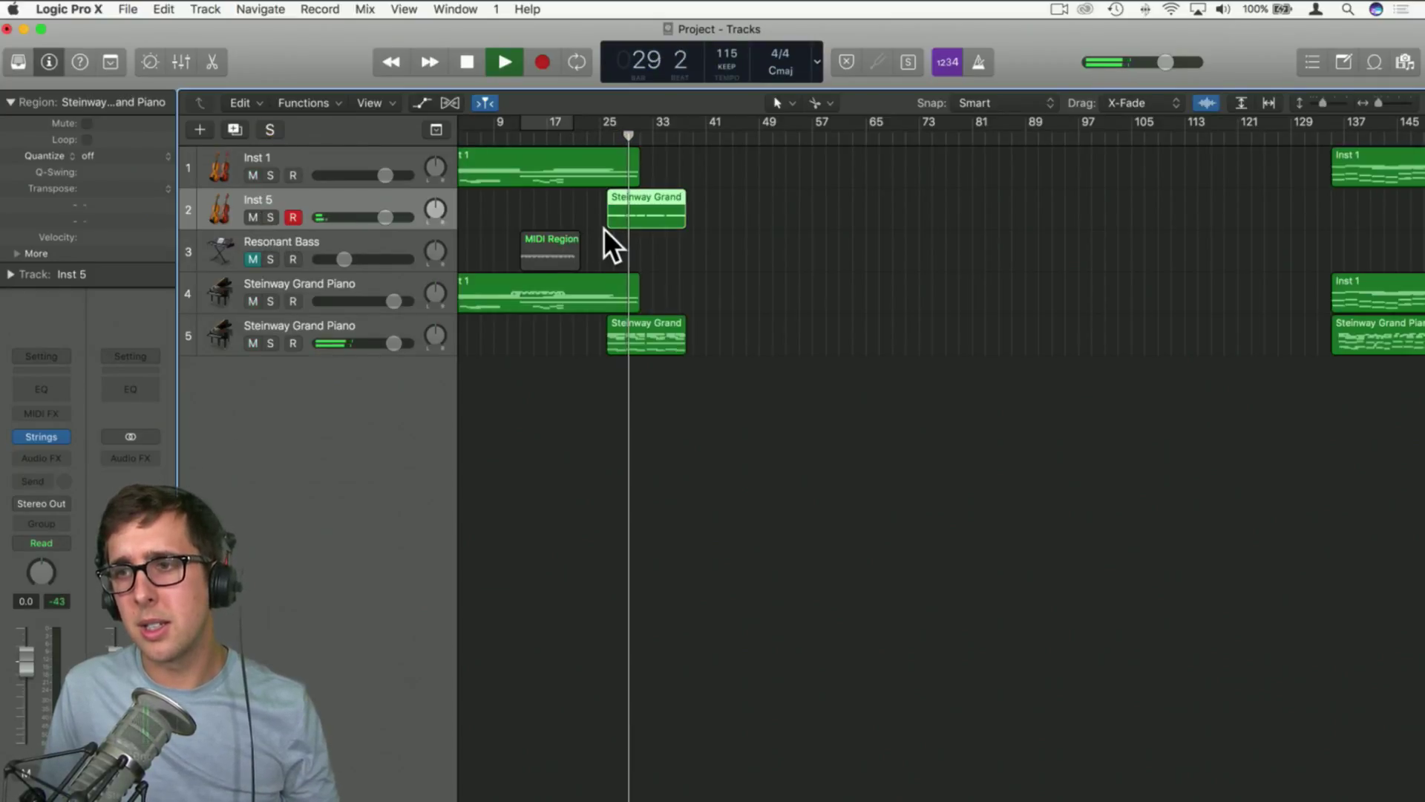
Open the Inst 5 region in the Piano Roll and lengthen its first violin notes so each pair sustains until the next
{"action": "key", "text": "space"}
{"action": "double_click", "coordinate": [664, 195]}
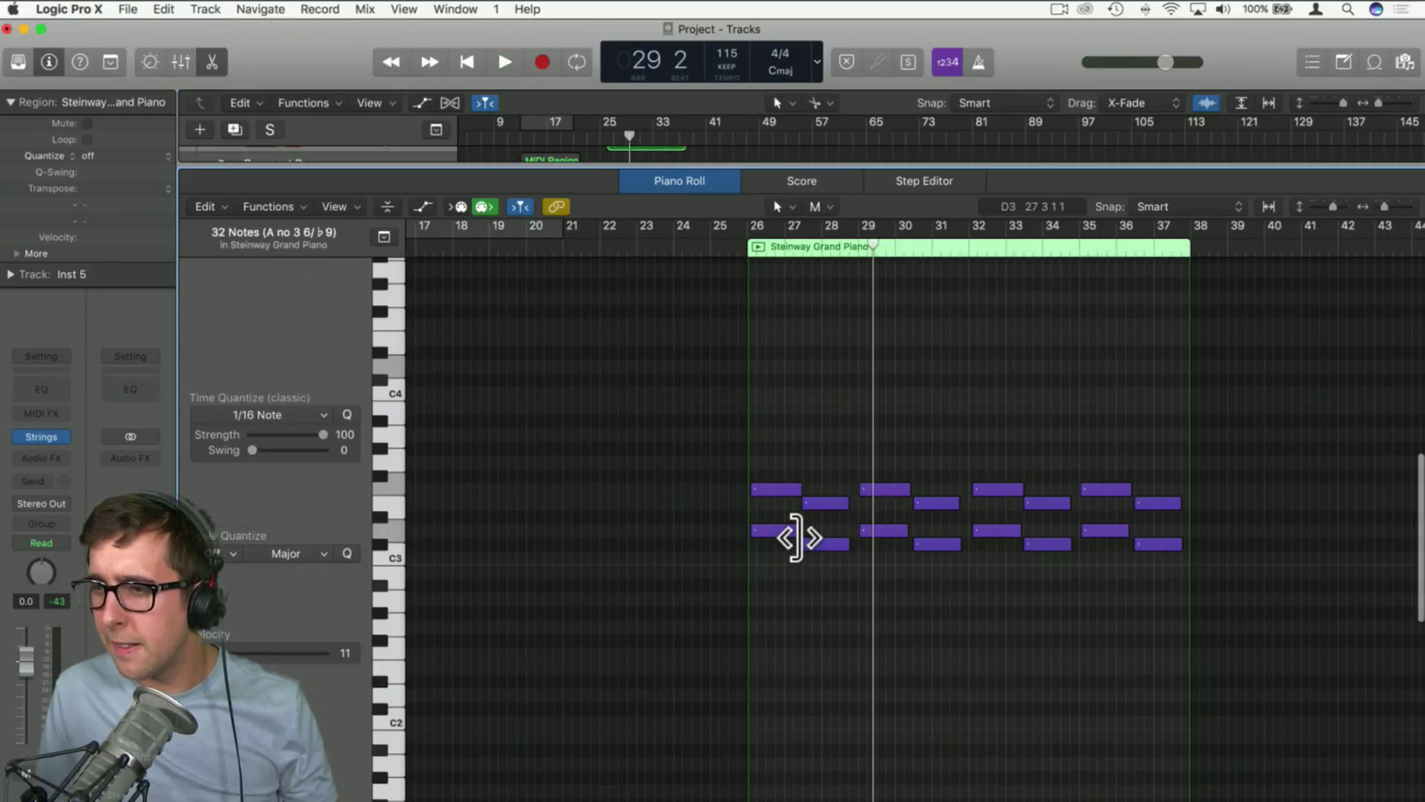
{"action": "key", "text": "super+Right"}
{"action": "key", "text": "super+Right"}
{"action": "key", "text": "super+Right"}
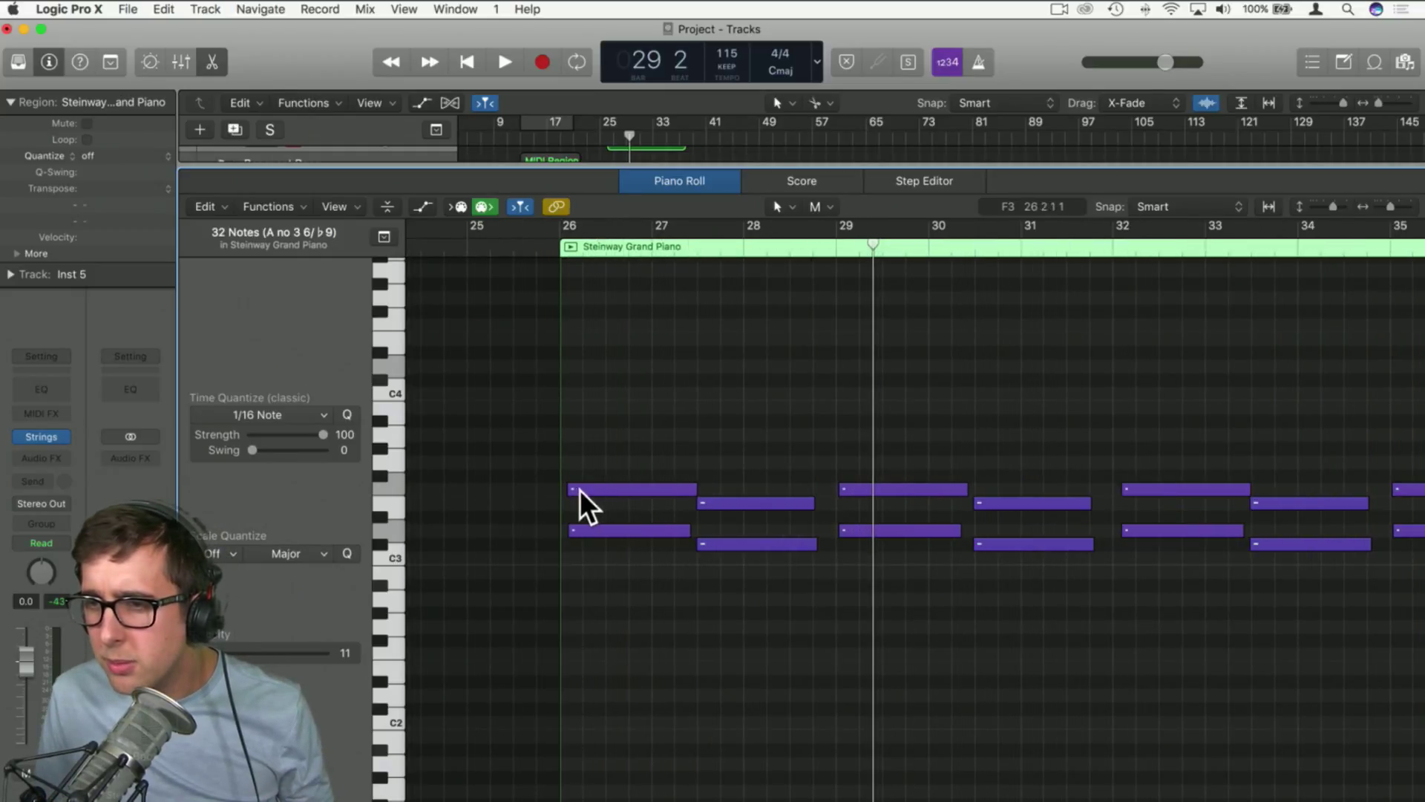
{"action": "left_click_drag", "start_coordinate": [812, 502], "coordinate": [835, 544]}
{"action": "left_click_drag", "start_coordinate": [958, 531], "coordinate": [971, 495]}
{"action": "scroll", "coordinate": [967, 500], "scroll_direction": "right", "scroll_amount": 5}
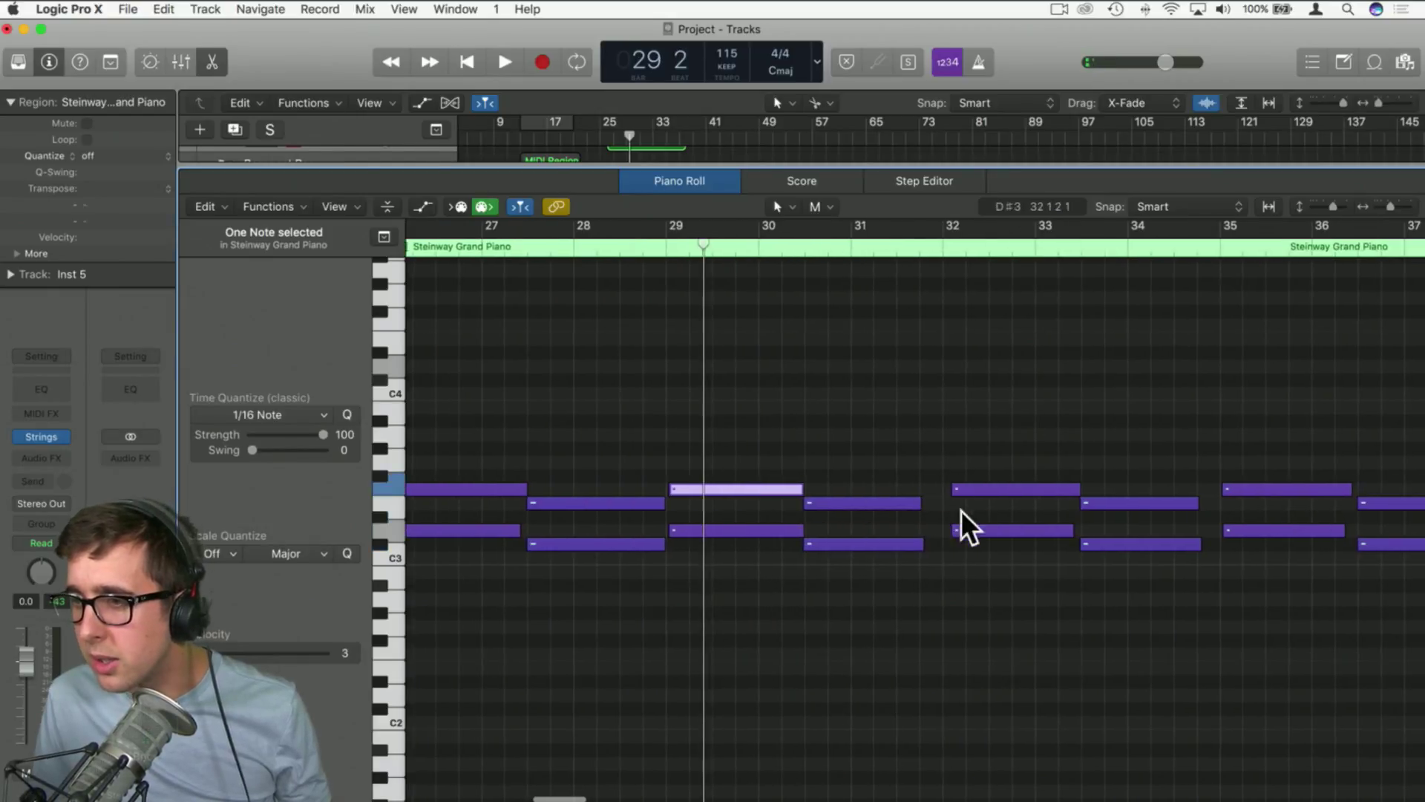
Lengthen the remaining note pairs from bar 30 onward so they sustain without gaps to the region's end at bar 38
{"action": "left_click_drag", "start_coordinate": [918, 581], "coordinate": [947, 502]}
{"action": "scroll", "coordinate": [982, 594], "scroll_direction": "right", "scroll_amount": 6}
{"action": "left_click_drag", "start_coordinate": [982, 594], "coordinate": [989, 510]}
{"action": "left_click_drag", "start_coordinate": [1224, 586], "coordinate": [1266, 506]}
{"action": "left_click", "coordinate": [1111, 541]}
{"action": "left_click_drag", "start_coordinate": [1108, 531], "coordinate": [1127, 491]}
{"action": "left_click", "coordinate": [1036, 648]}
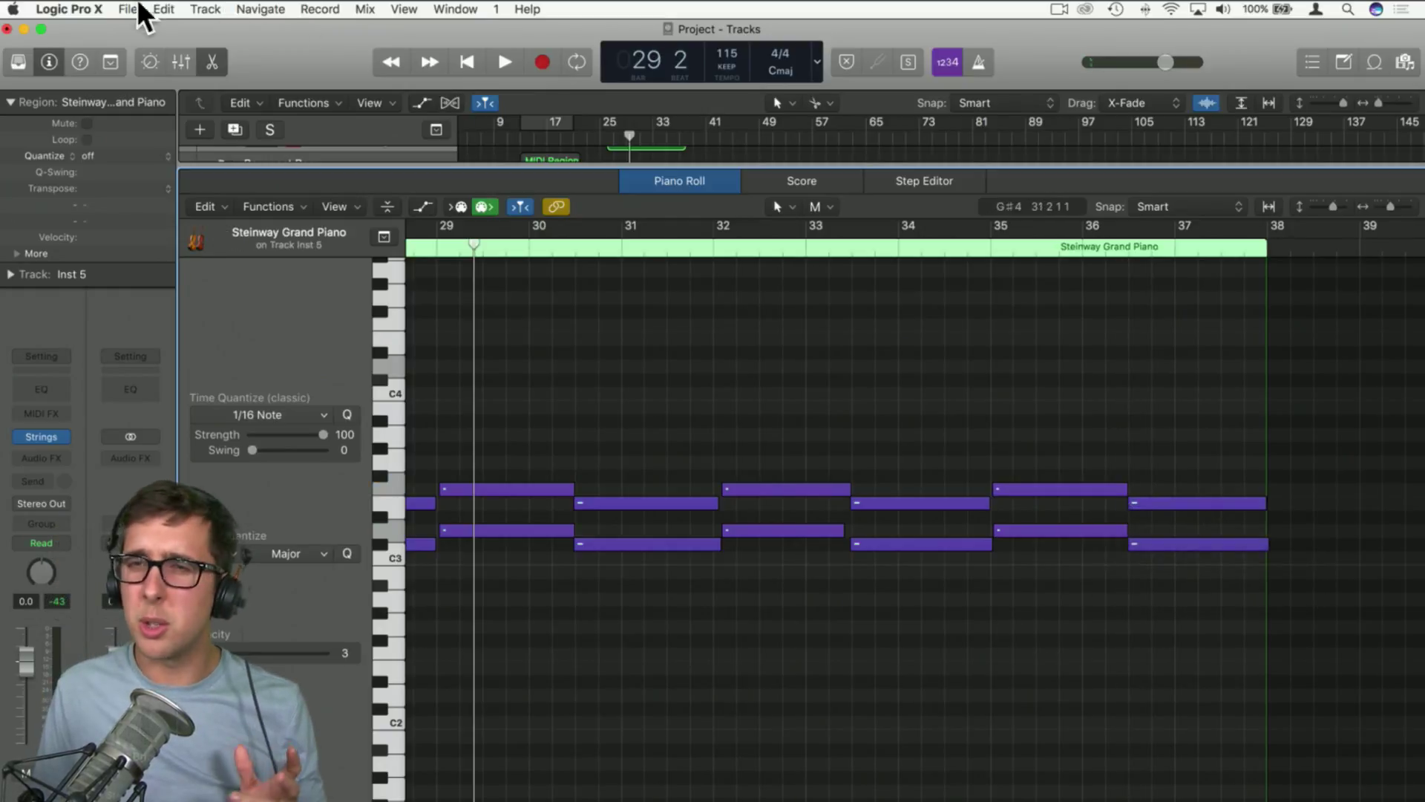
Close the editor and play the piano with the lengthened tremolo violins from bar 25
{"action": "left_click", "coordinate": [212, 62]}
{"action": "left_click", "coordinate": [781, 395]}
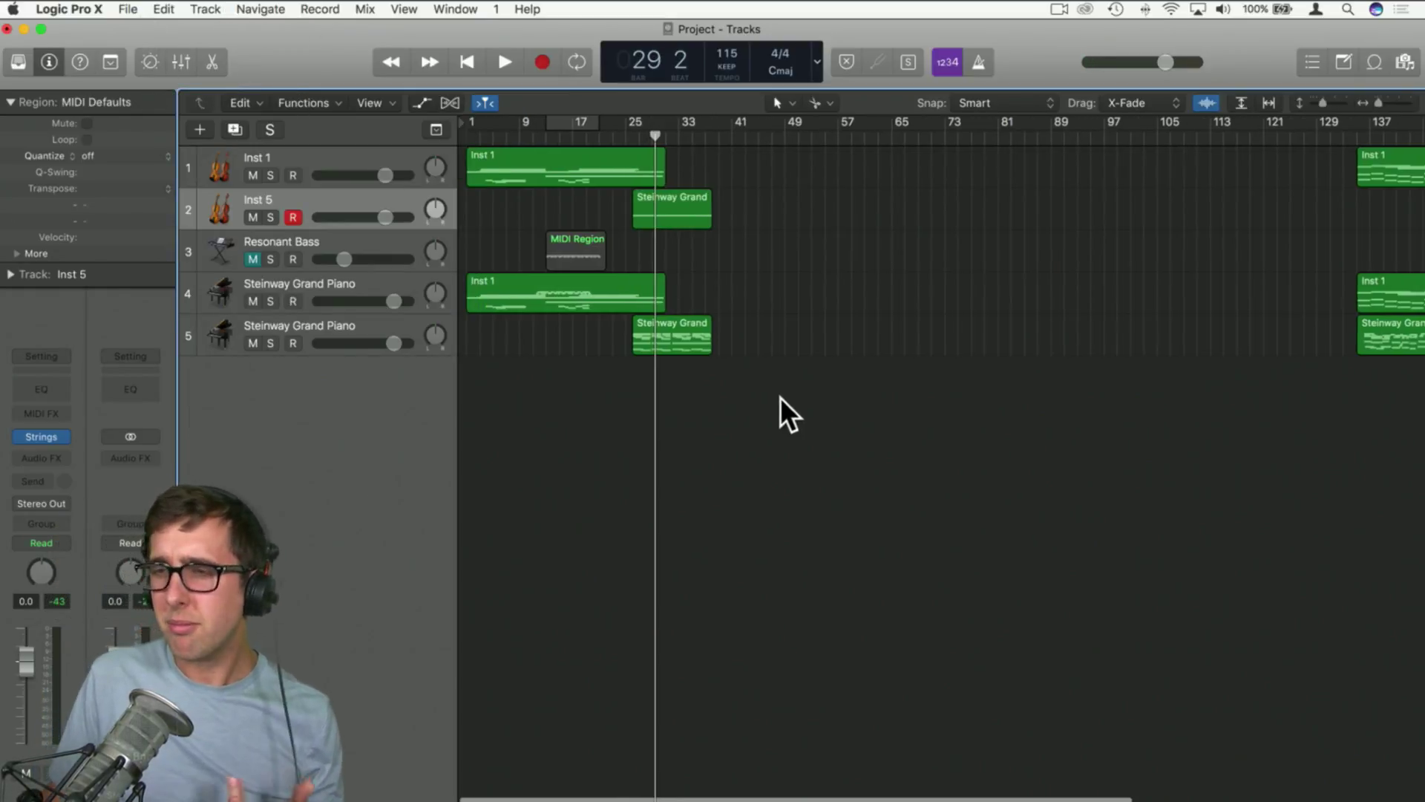
{"action": "left_click_drag", "start_coordinate": [492, 130], "coordinate": [441, 136]}
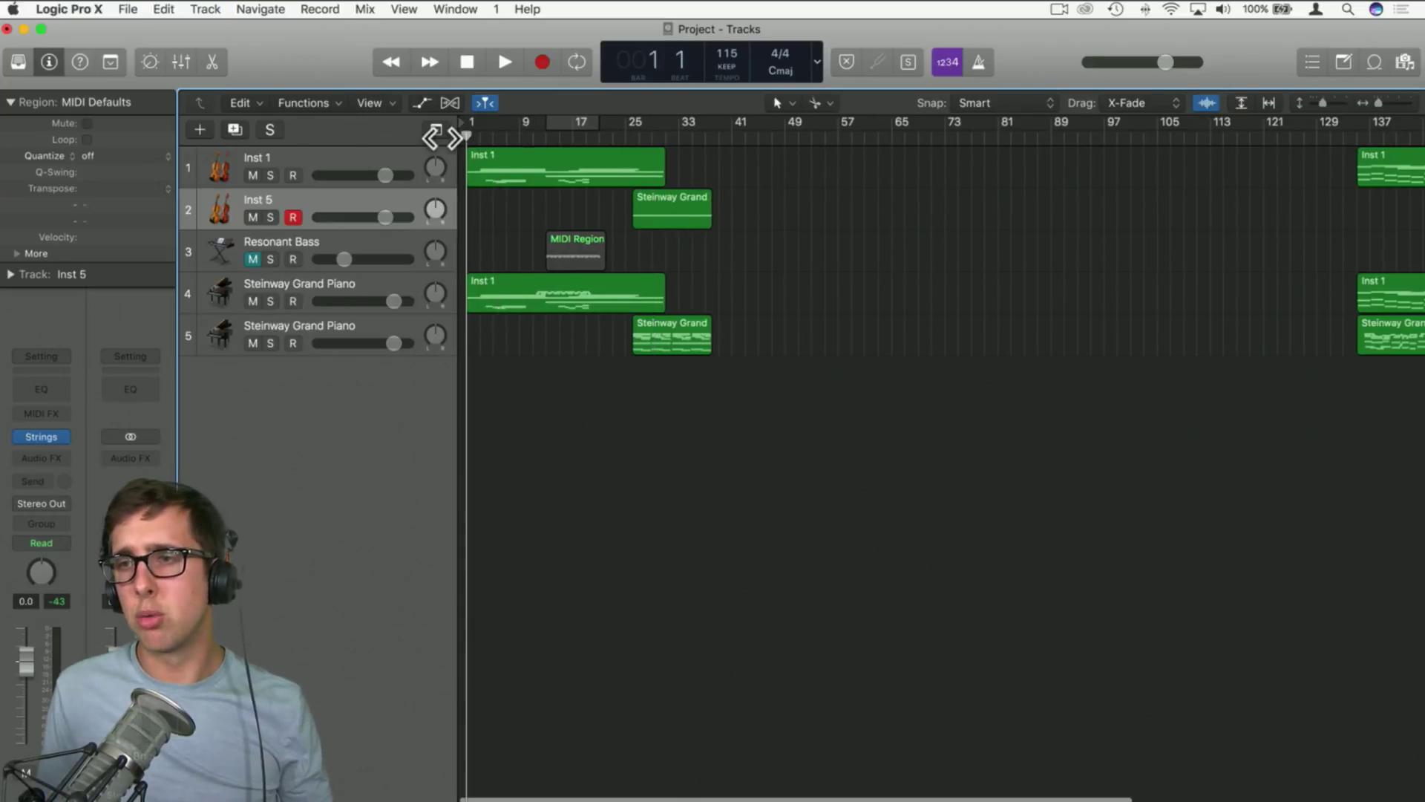
{"action": "left_click", "coordinate": [627, 134]}
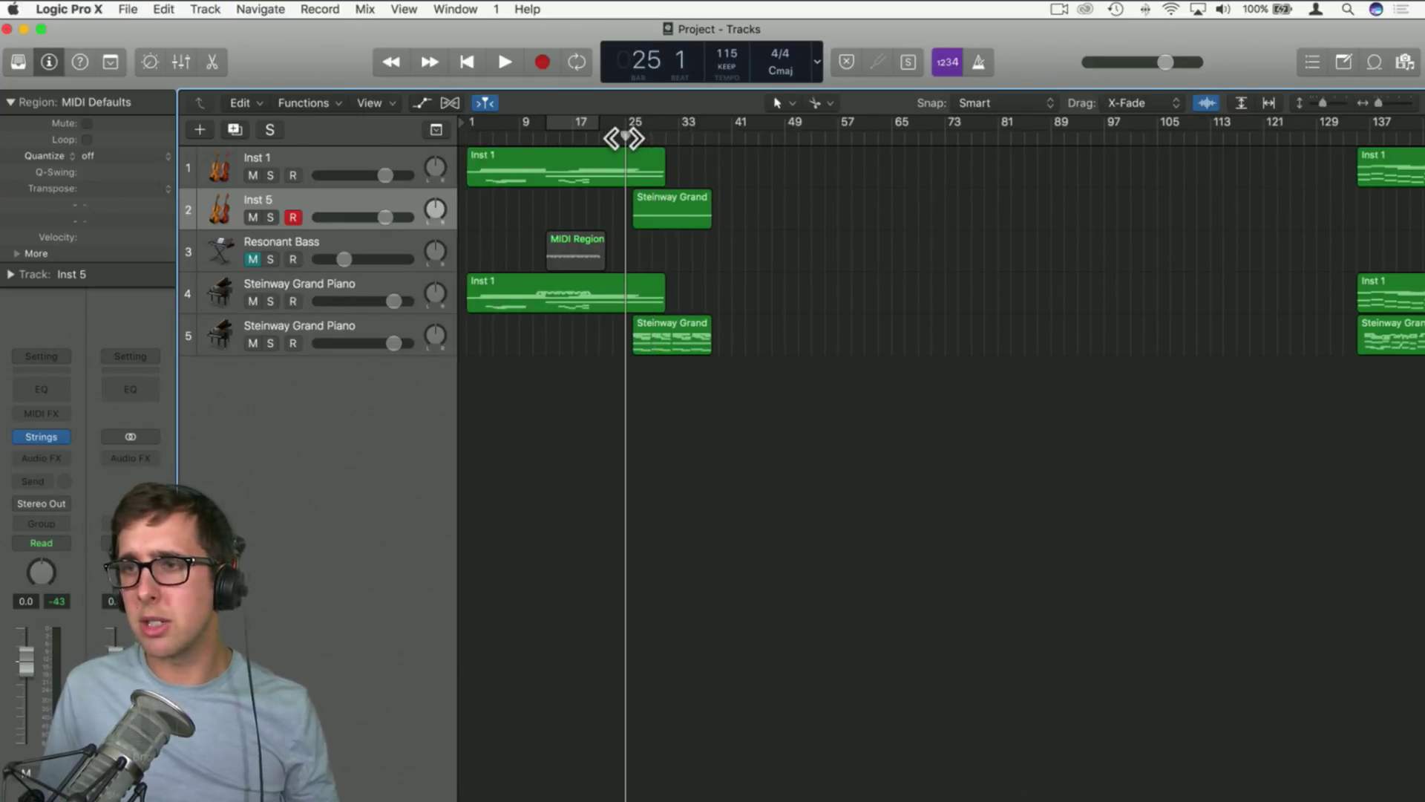
{"action": "key", "text": "space"}
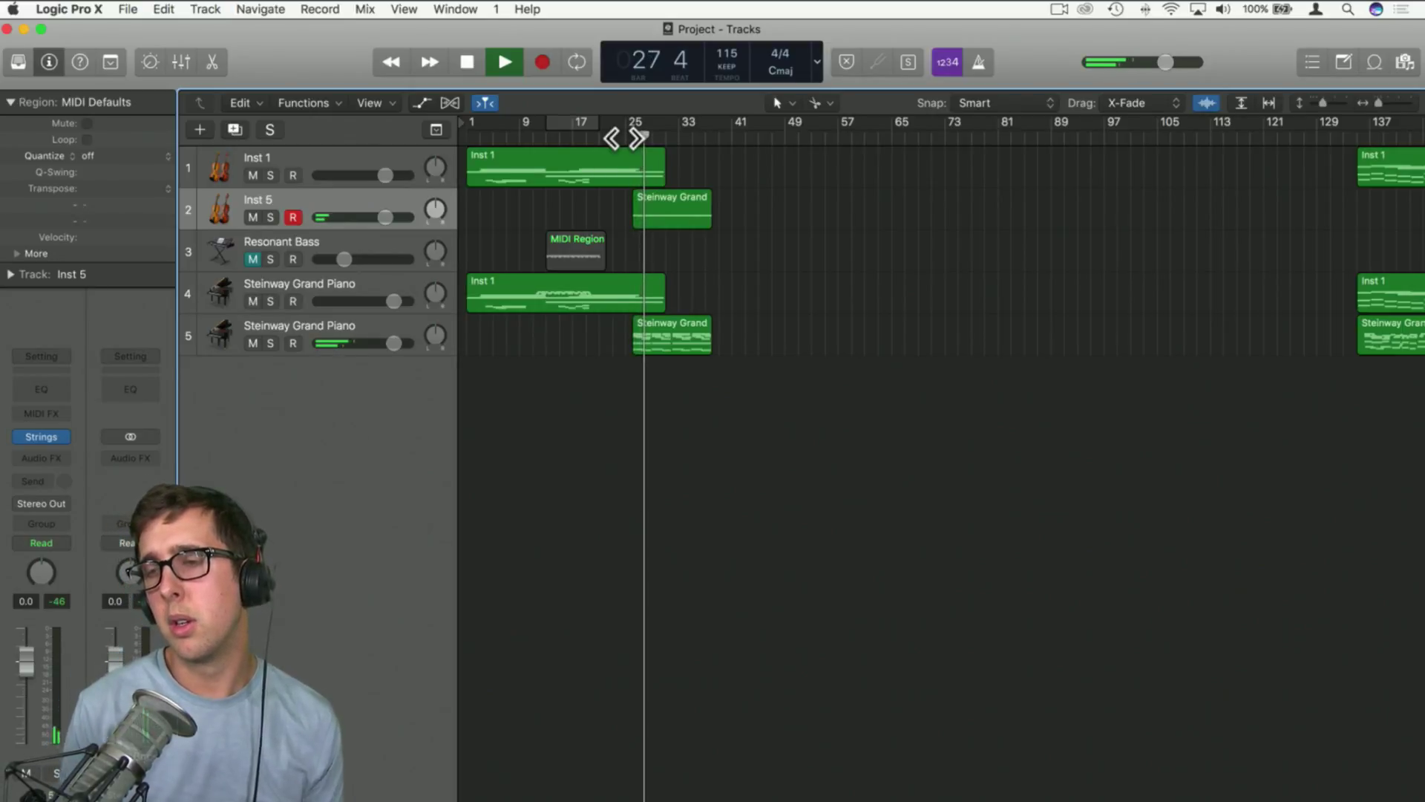
{"action": "key", "text": "space"}
Reopen the Inst 5 region in the Piano Roll and move its first two notes earlier, toward the start of bar 26
{"action": "double_click", "coordinate": [683, 204]}
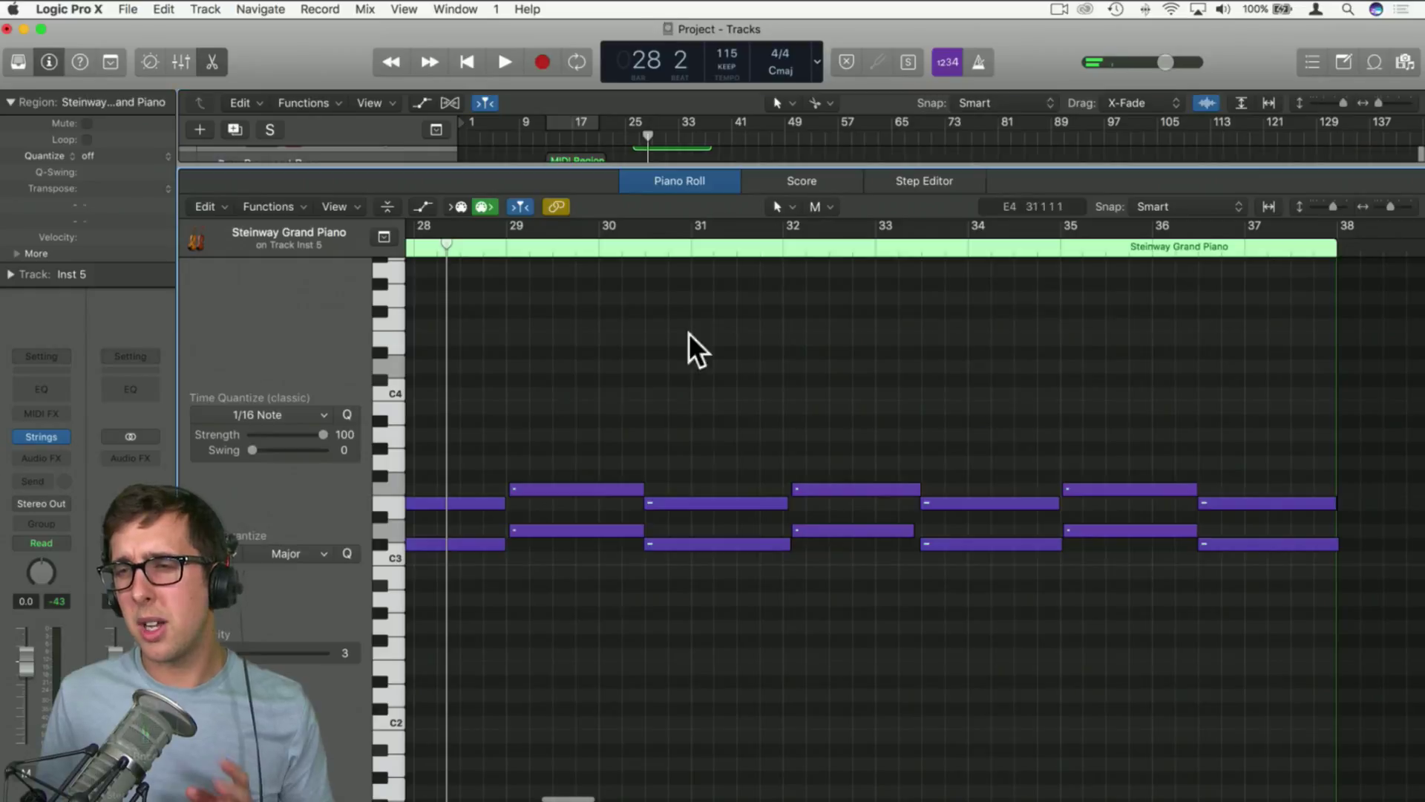
{"action": "scroll", "coordinate": [675, 525], "scroll_direction": "left", "scroll_amount": 6}
{"action": "left_click", "coordinate": [499, 529]}
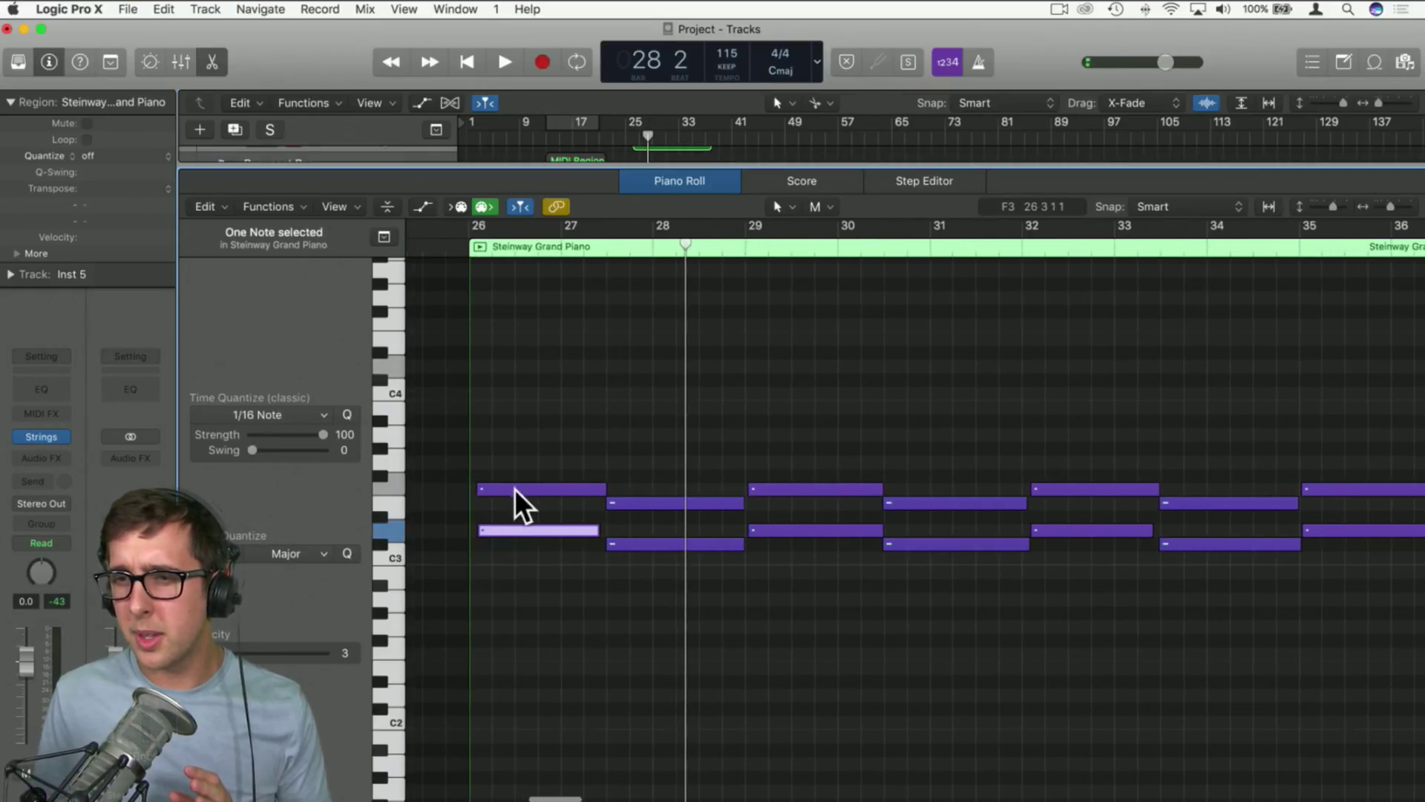
{"action": "left_click", "coordinate": [513, 490]}
{"action": "mouse_move", "coordinate": [504, 532]}
{"action": "left_mouse_down"}
{"action": "mouse_move", "coordinate": [498, 487]}
{"action": "mouse_move", "coordinate": [511, 486]}
{"action": "mouse_move", "coordinate": [505, 547]}
{"action": "mouse_move", "coordinate": [519, 524]}
{"action": "left_mouse_up"}
{"action": "left_click", "coordinate": [503, 489]}
{"action": "left_click", "coordinate": [506, 549]}
{"action": "left_click", "coordinate": [533, 563]}
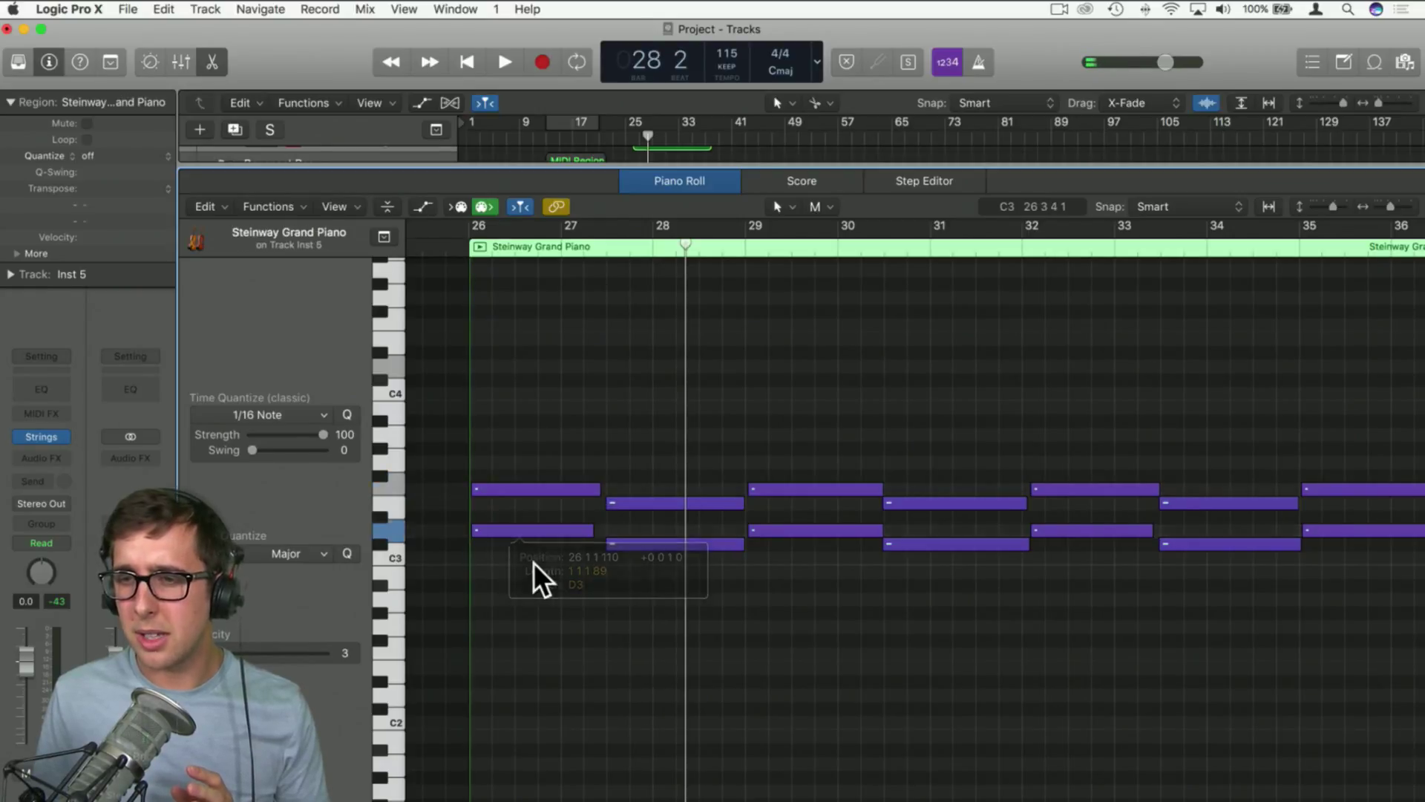
Delete the 12 notes between the first and last pairs of the Inst 5 region
{"action": "left_click_drag", "start_coordinate": [663, 459], "coordinate": [1360, 616]}
{"action": "scroll", "coordinate": [1224, 603], "scroll_direction": "right", "scroll_amount": 5}
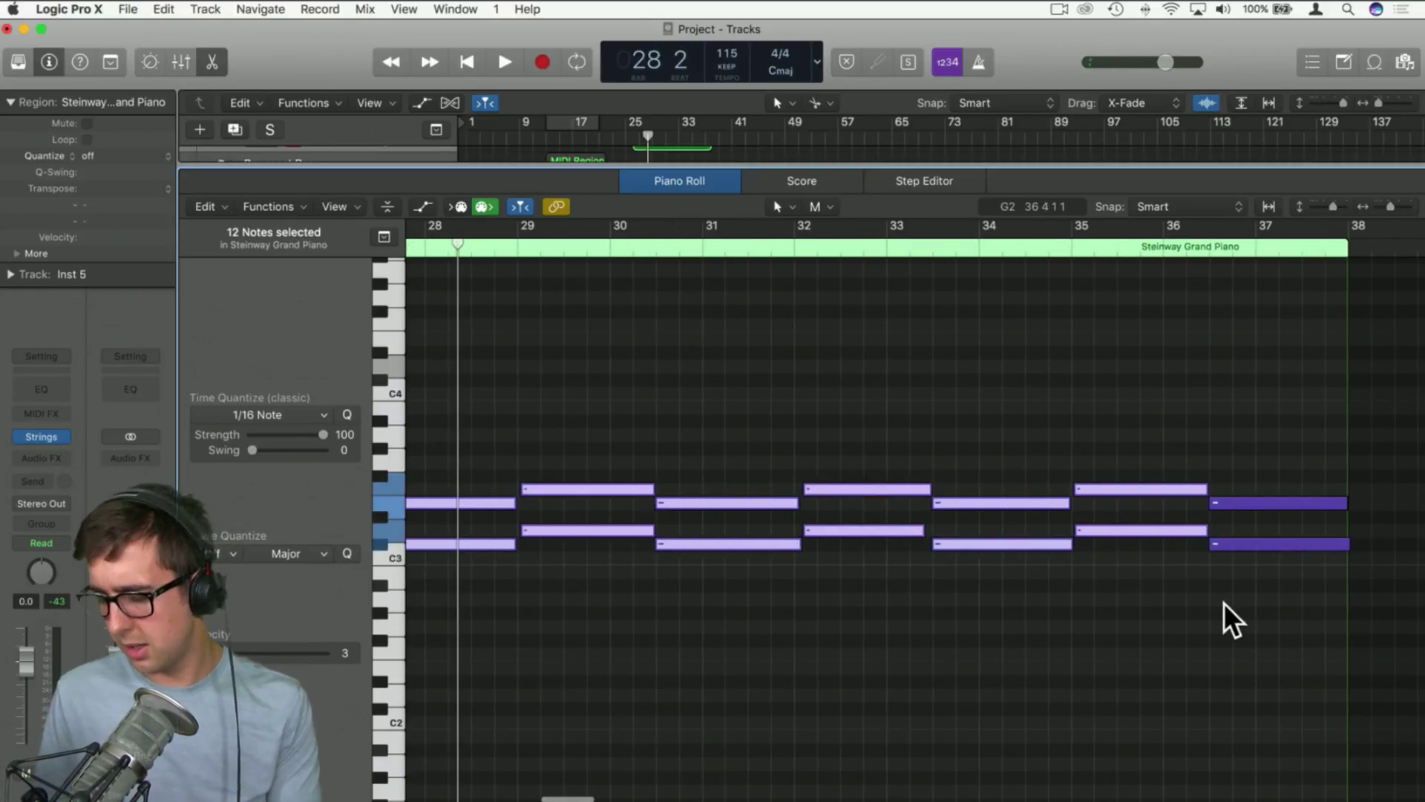
{"action": "key", "text": "Delete"}
Extend the first two notes until they reach the last pair in bar 36
{"action": "scroll", "coordinate": [1224, 603], "scroll_direction": "left", "scroll_amount": 5}
{"action": "left_click_drag", "start_coordinate": [612, 605], "coordinate": [1196, 549]}
{"action": "scroll", "coordinate": [1074, 540], "scroll_direction": "right", "scroll_amount": 5}
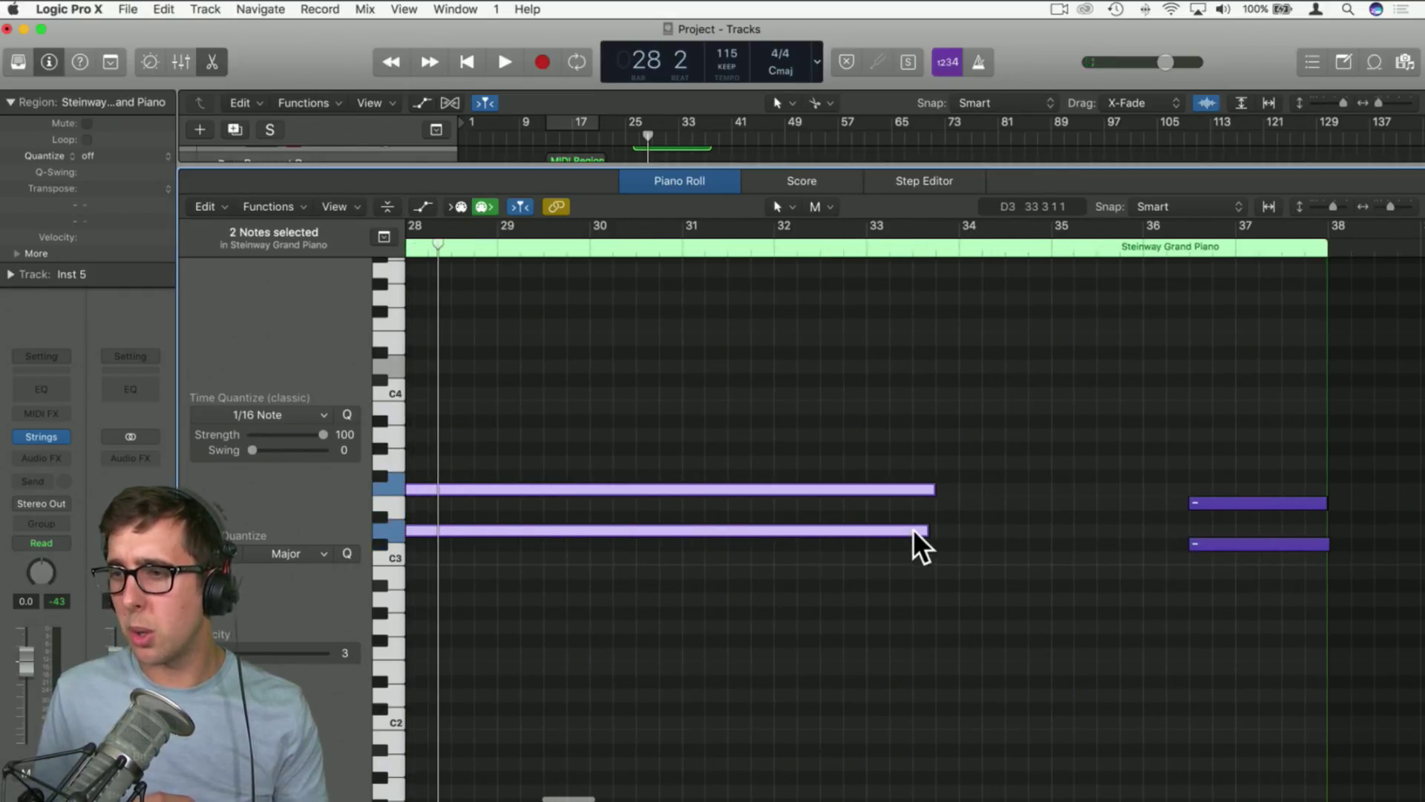
{"action": "left_click_drag", "start_coordinate": [921, 529], "coordinate": [1190, 533]}
{"action": "left_click", "coordinate": [1215, 527]}
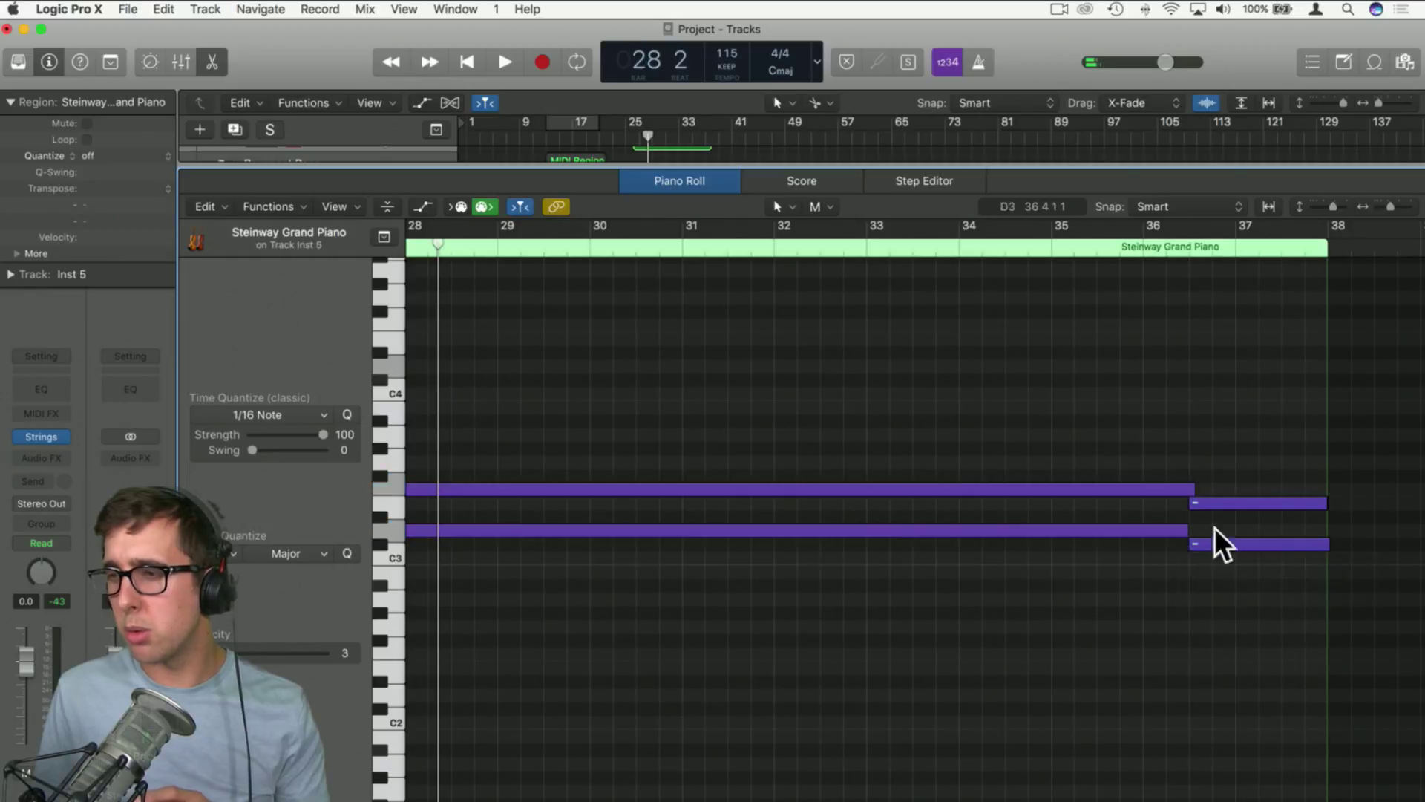
{"action": "left_click_drag", "start_coordinate": [1226, 484], "coordinate": [1206, 559]}
{"action": "left_click", "coordinate": [1160, 590]}
Play the sustained violin notes with the piano from the start of the region at bar 26
{"action": "scroll", "coordinate": [1159, 589], "scroll_direction": "left", "scroll_amount": 5}
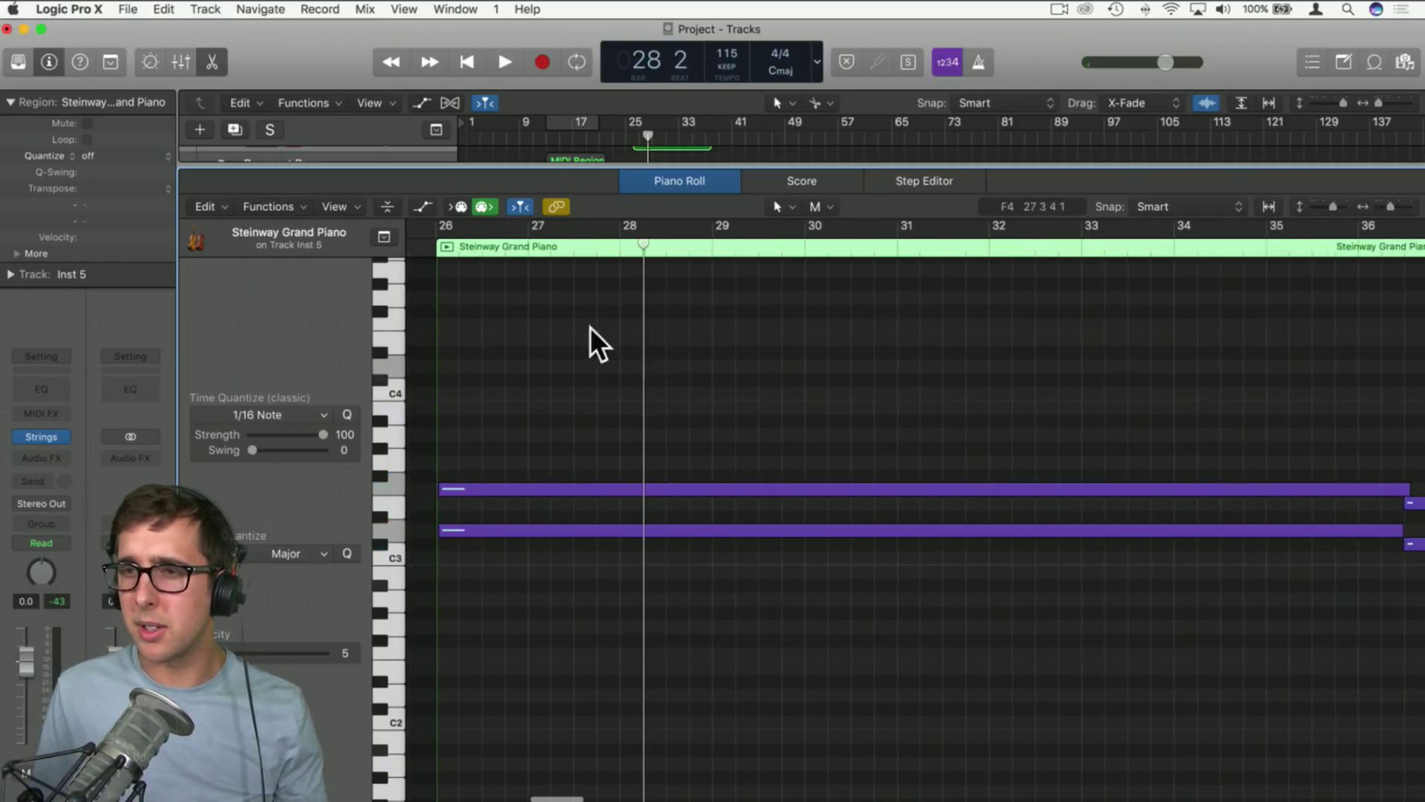
{"action": "left_click", "coordinate": [436, 246]}
{"action": "key", "text": "space"}
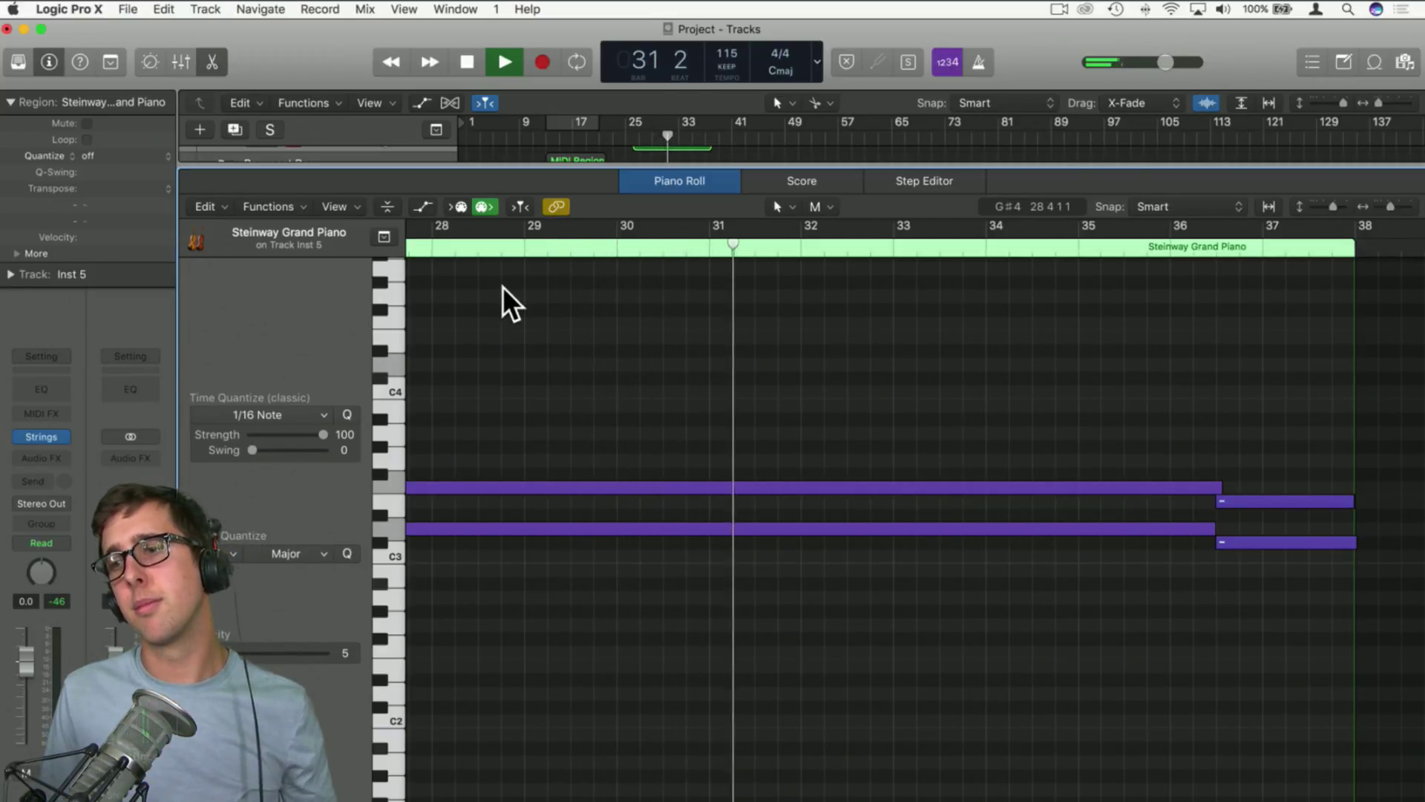
{"action": "key", "text": "space"}
Shorten the first note pair to end at the playhead in bar 31 and stretch the last pair back to start there
{"action": "left_click_drag", "start_coordinate": [1086, 568], "coordinate": [1090, 473]}
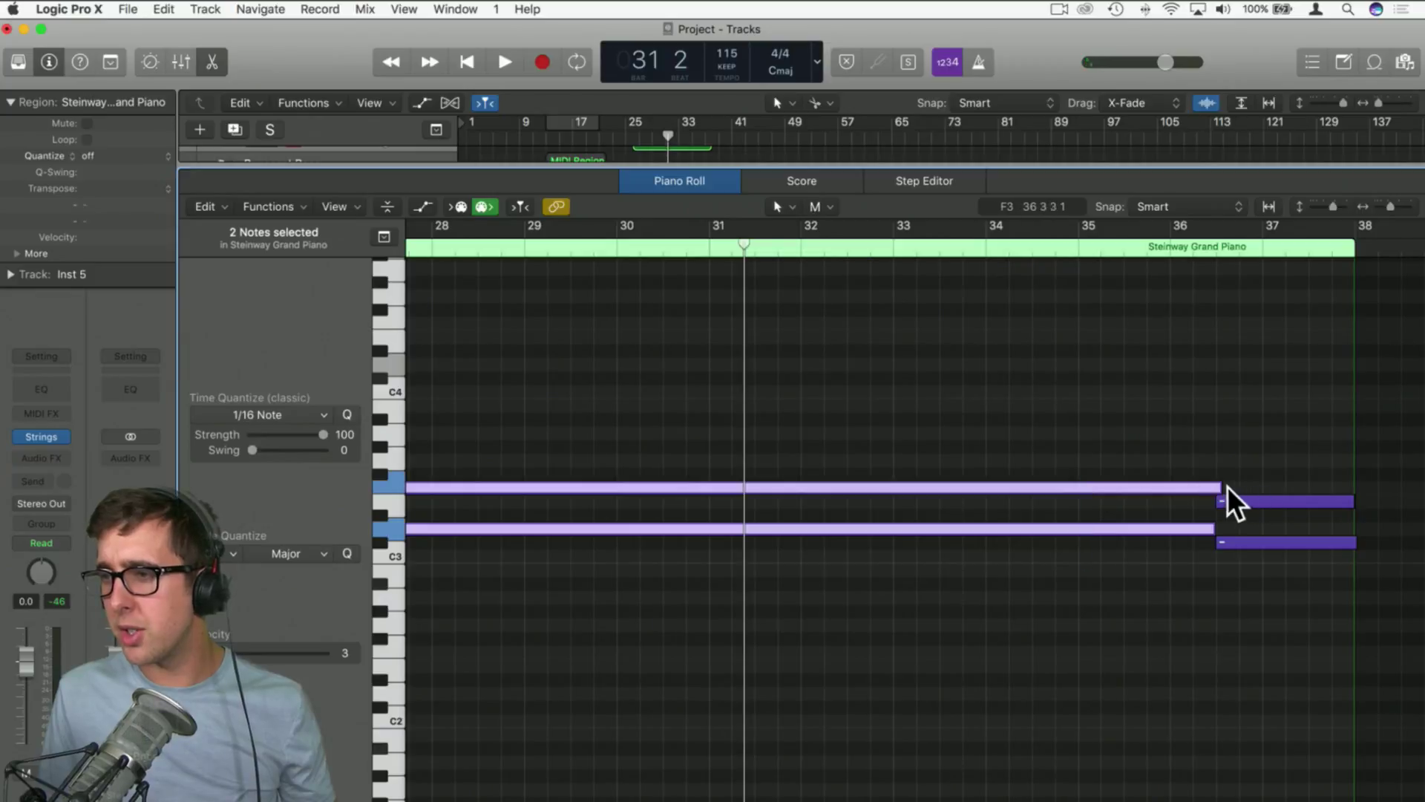
{"action": "left_click_drag", "start_coordinate": [1227, 486], "coordinate": [750, 484]}
{"action": "left_click_drag", "start_coordinate": [1182, 418], "coordinate": [1315, 594]}
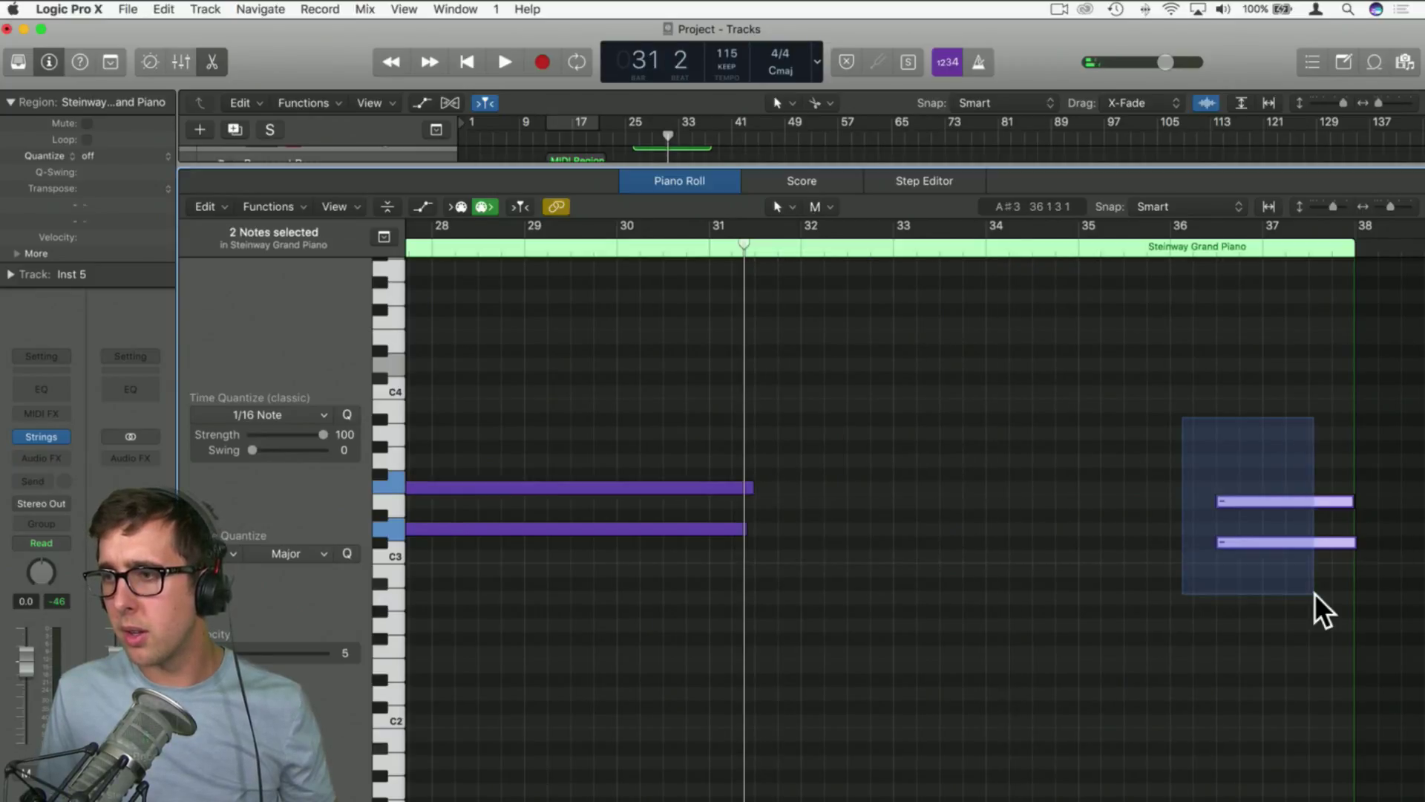
{"action": "left_click_drag", "start_coordinate": [1252, 546], "coordinate": [1320, 572]}
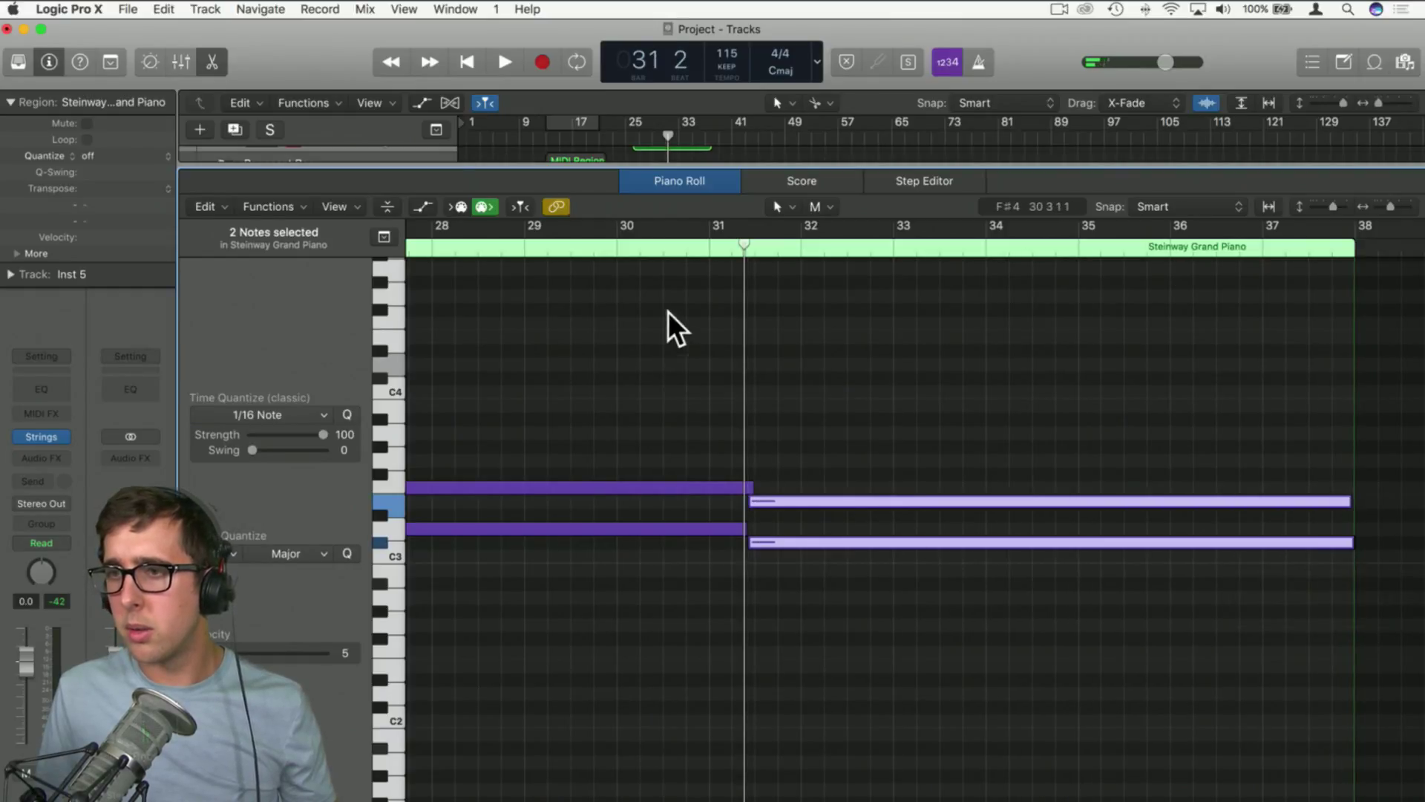
Play the revised violin notes from just before bar 26 into bar 33
{"action": "scroll", "coordinate": [668, 321], "scroll_direction": "left", "scroll_amount": 5}
{"action": "key", "text": "space"}
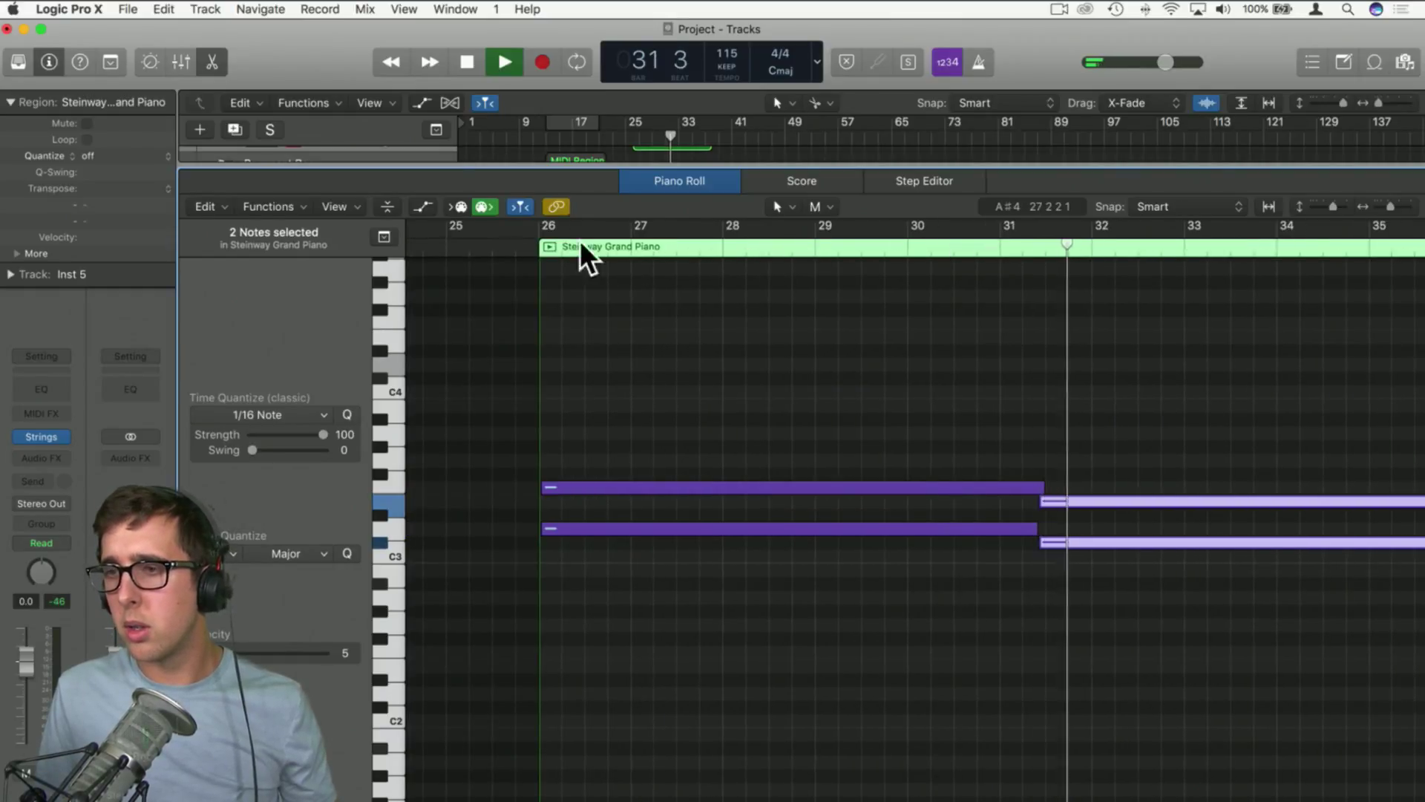
{"action": "left_click", "coordinate": [530, 246]}
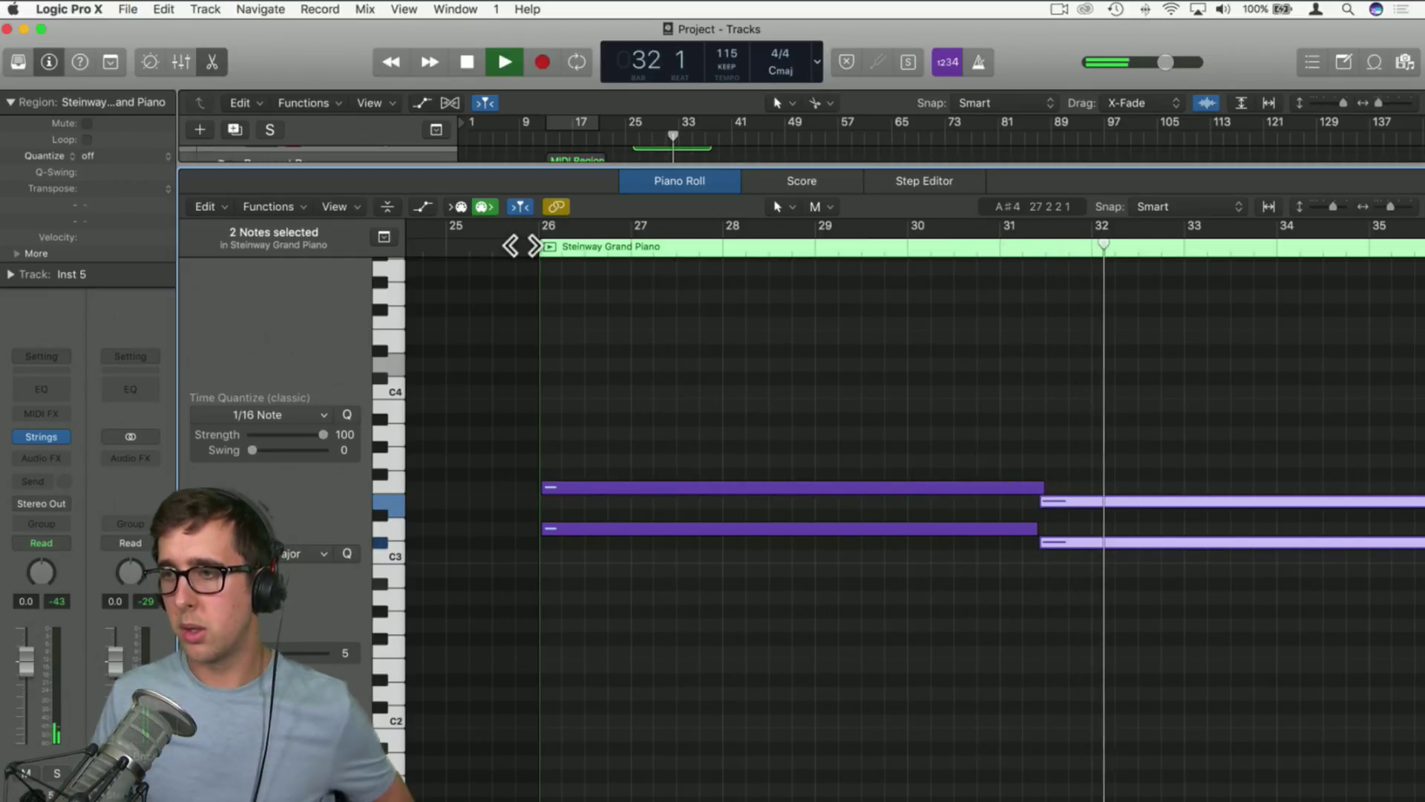
{"action": "scroll", "coordinate": [794, 465], "scroll_direction": "right", "scroll_amount": 5}
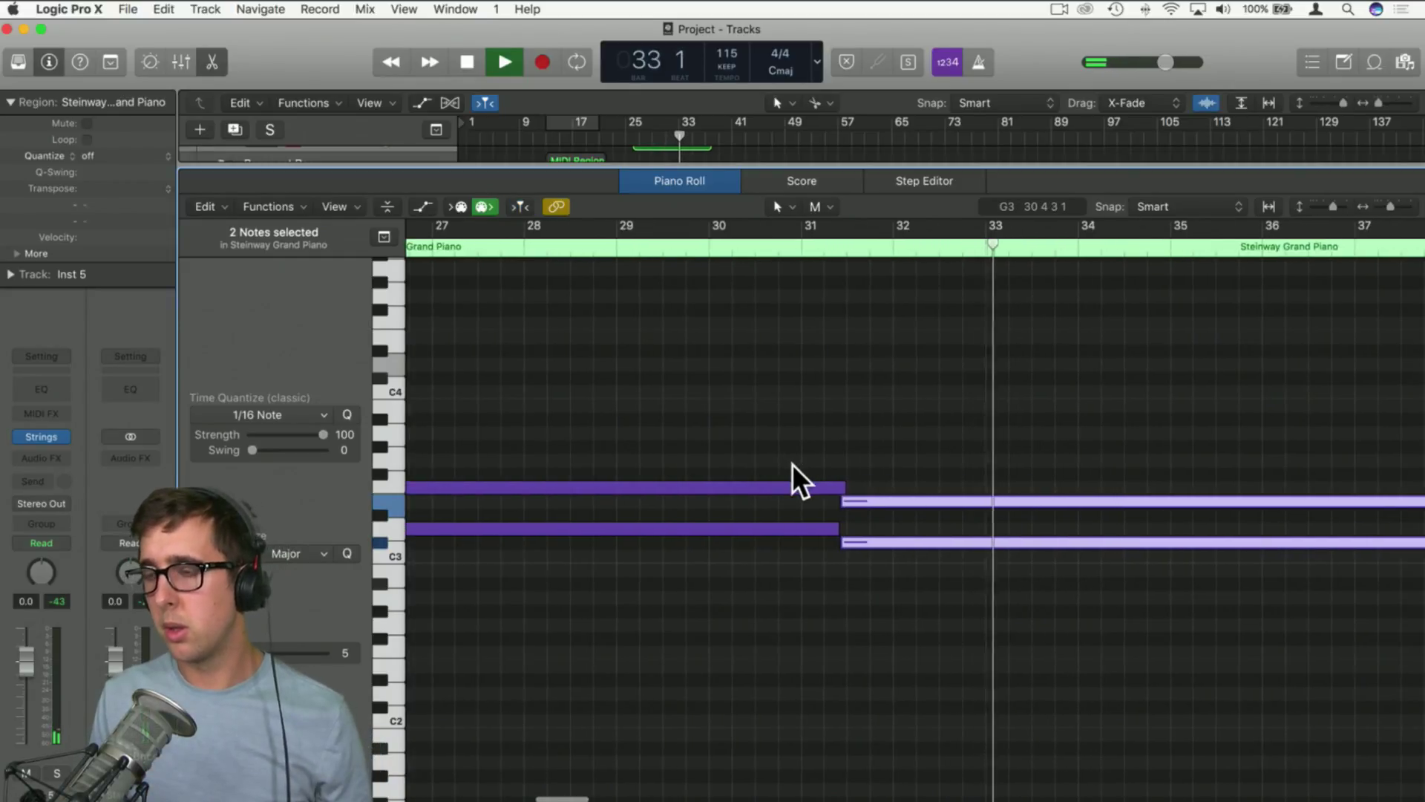
{"action": "key", "text": "space"}
Trim the second note pair to end at the playhead in bar 33 and paste a copy of the first pair directly after it
{"action": "left_click_drag", "start_coordinate": [1278, 543], "coordinate": [857, 537]}
{"action": "scroll", "coordinate": [760, 571], "scroll_direction": "left", "scroll_amount": 5}
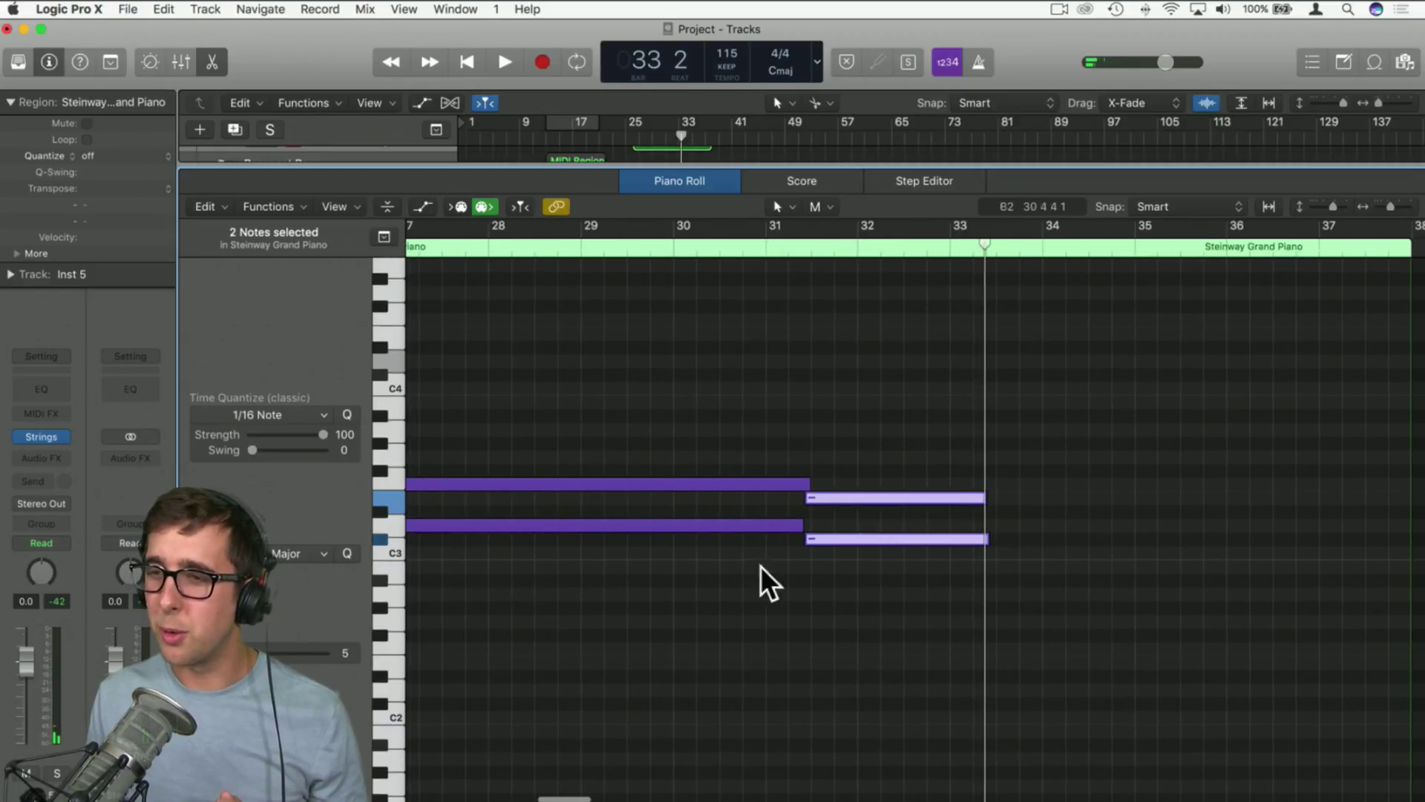
{"action": "left_click_drag", "start_coordinate": [613, 580], "coordinate": [613, 462]}
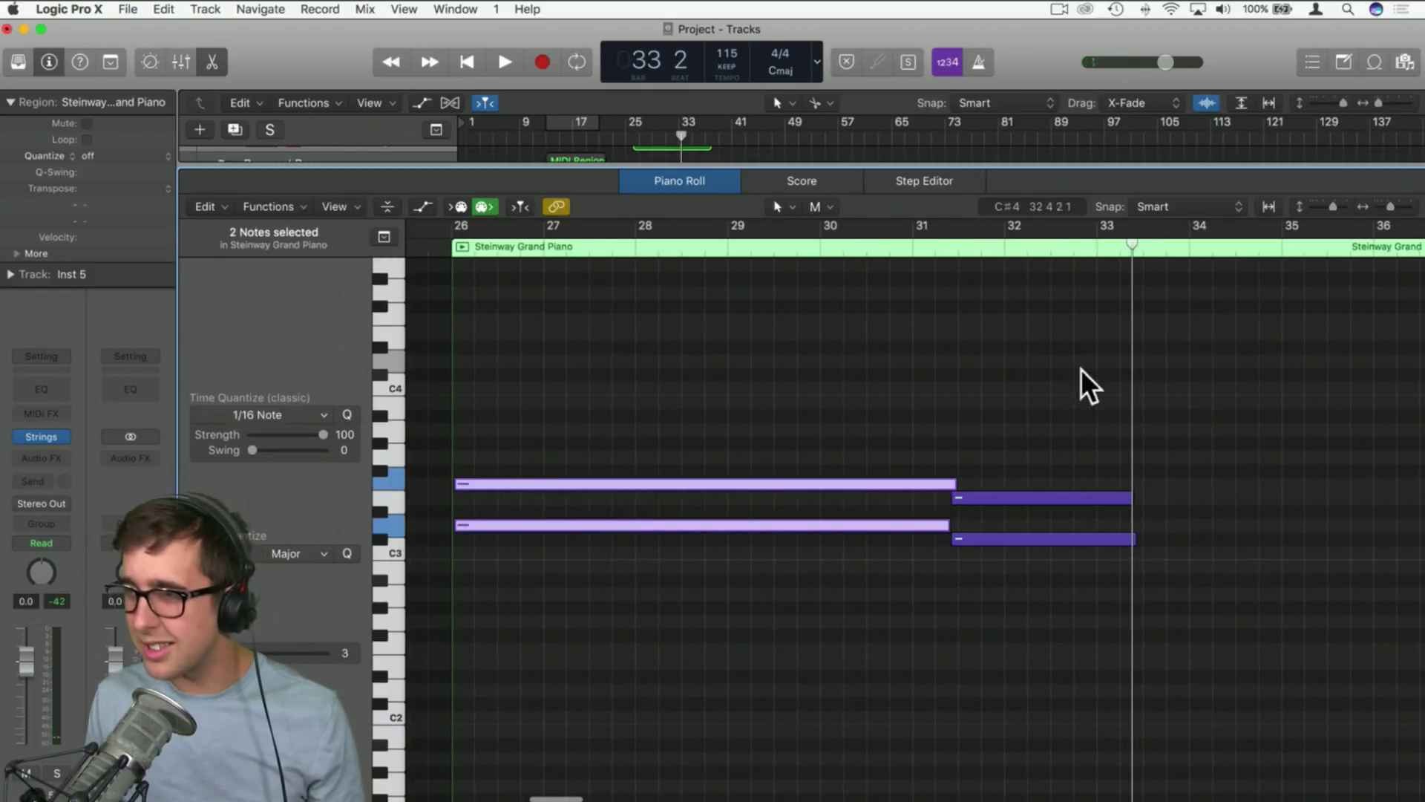
{"action": "left_click_drag", "start_coordinate": [1133, 253], "coordinate": [1114, 253]}
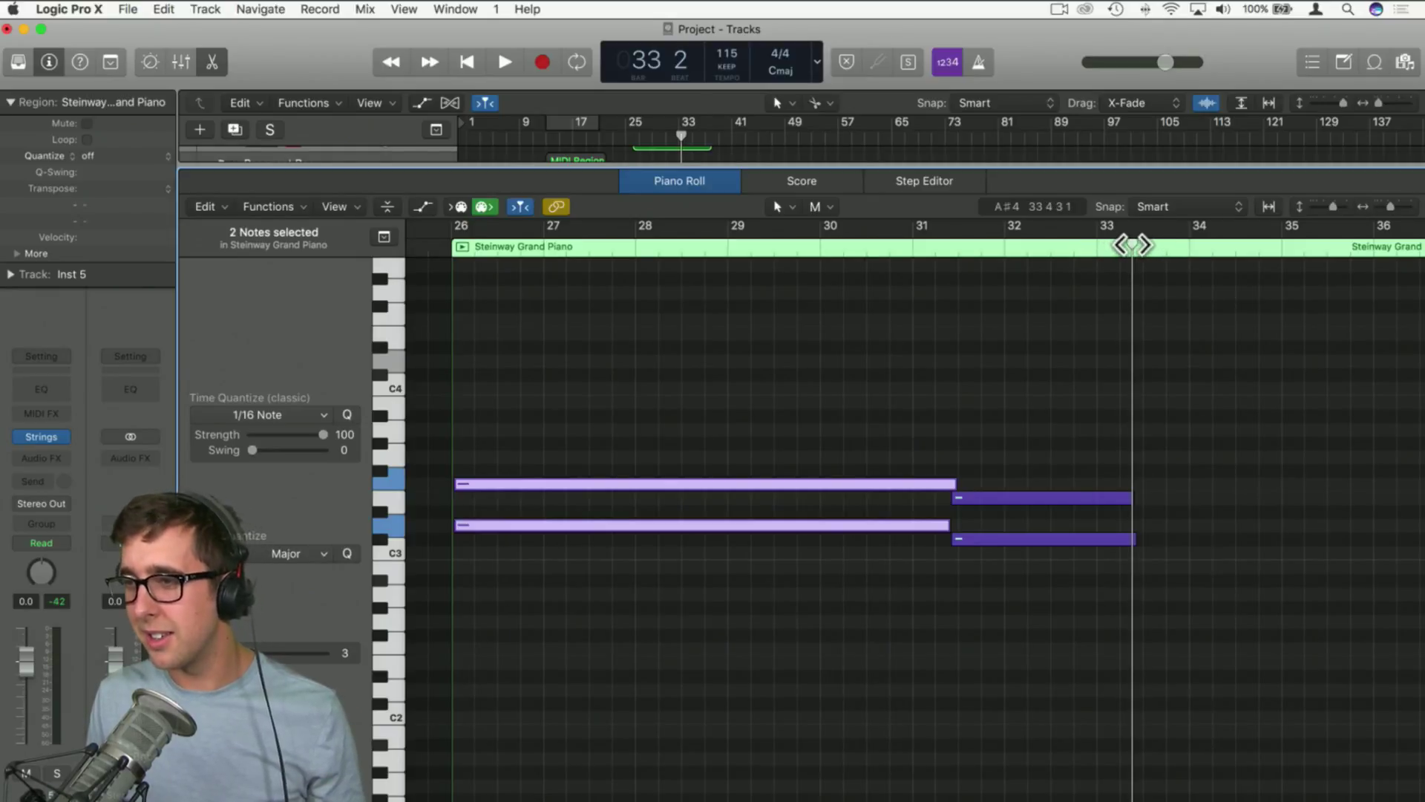
{"action": "key", "text": "super+v"}
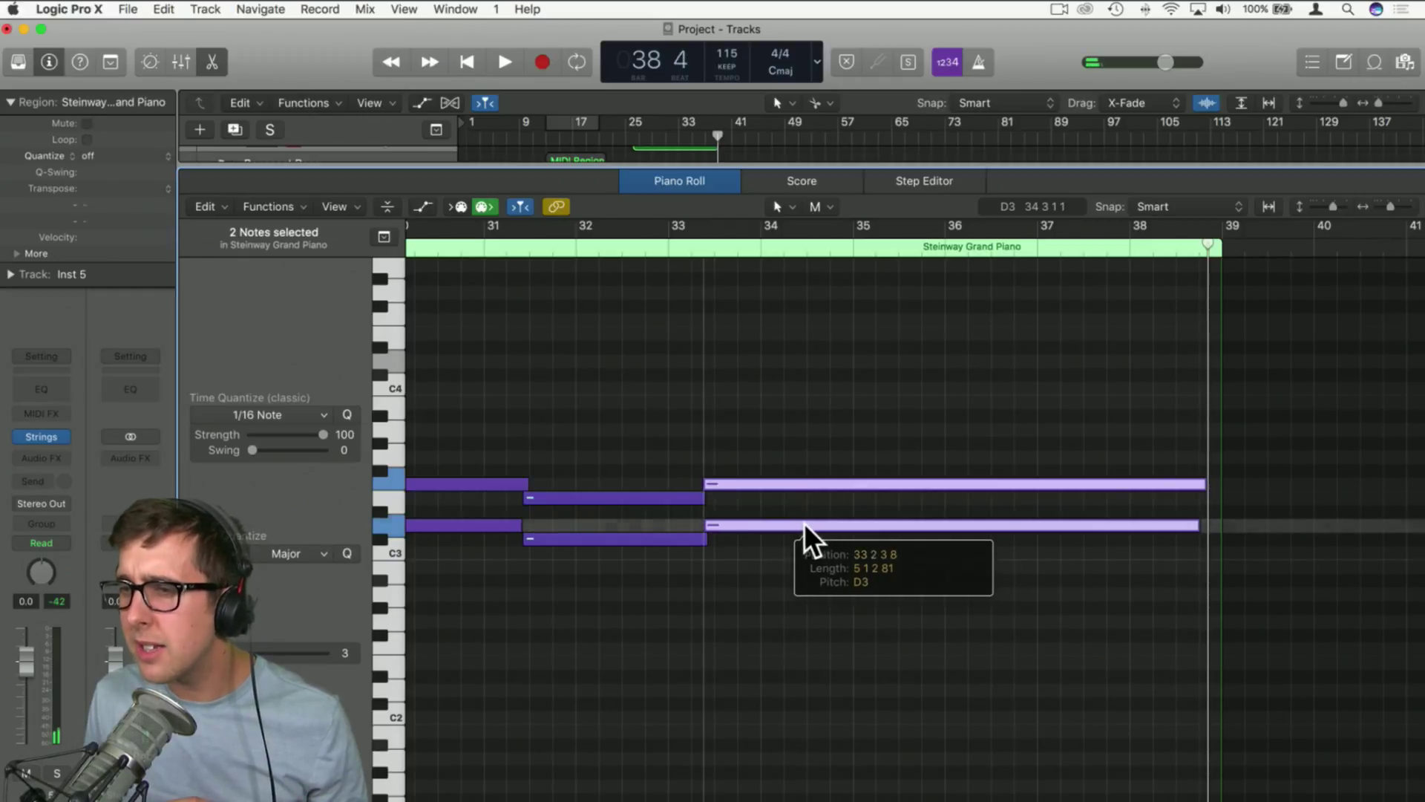
{"action": "left_click", "coordinate": [1202, 531]}
{"action": "left_click_drag", "start_coordinate": [1201, 527], "coordinate": [1211, 480]}
{"action": "left_click", "coordinate": [1158, 451]}
{"action": "scroll", "coordinate": [982, 422], "scroll_direction": "left", "scroll_amount": 10}
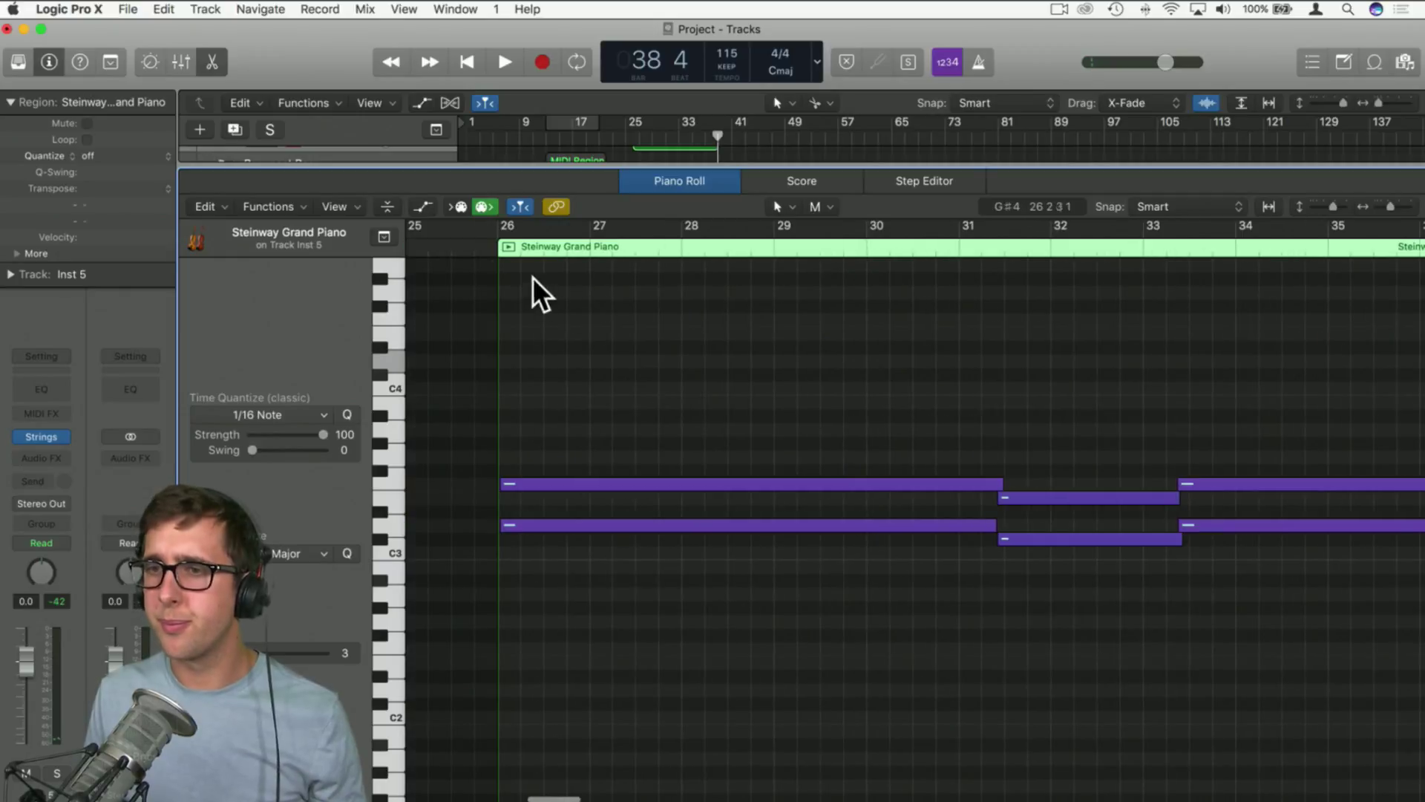
Play the section from just before bar 26 through the copied note pair in bar 33
{"action": "left_click", "coordinate": [478, 248]}
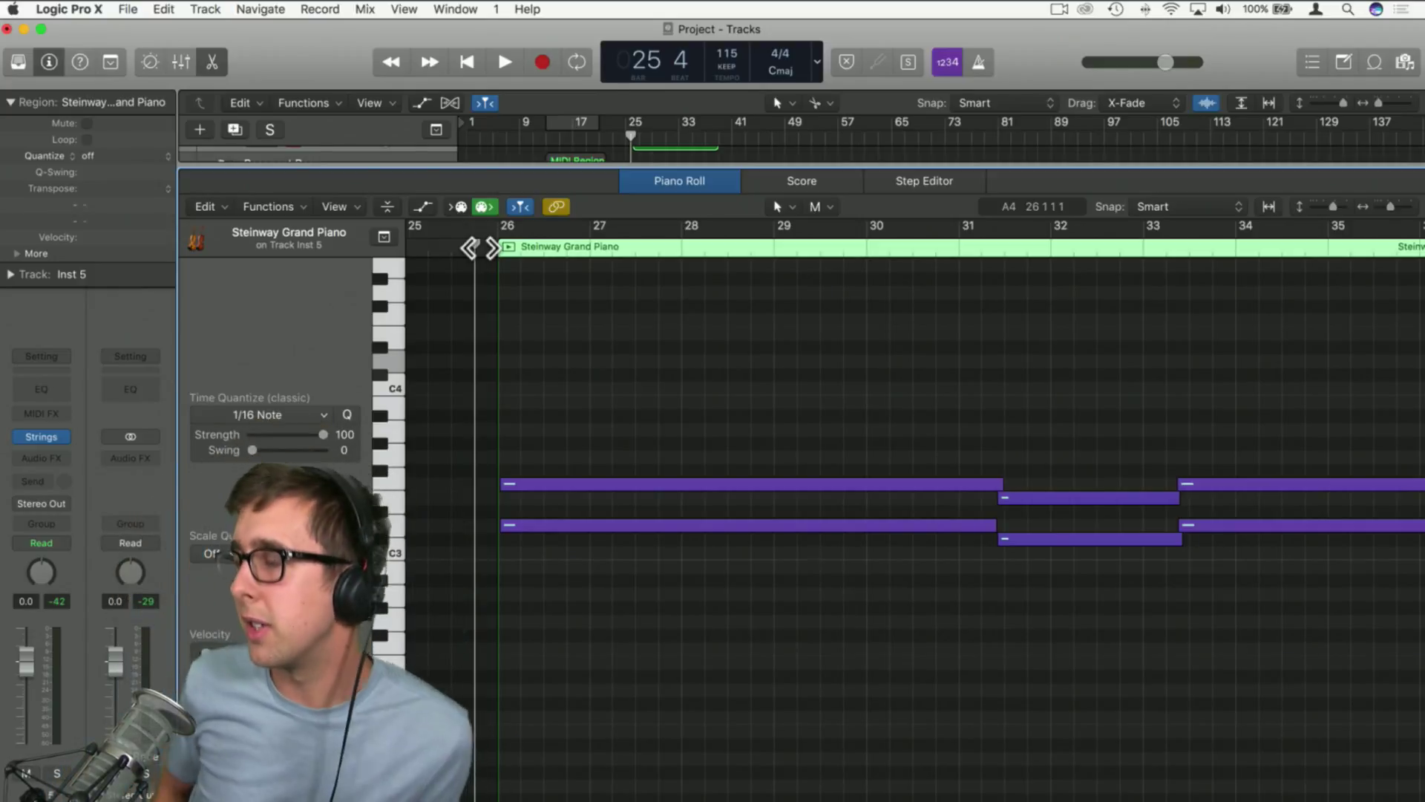
{"action": "key", "text": "space"}
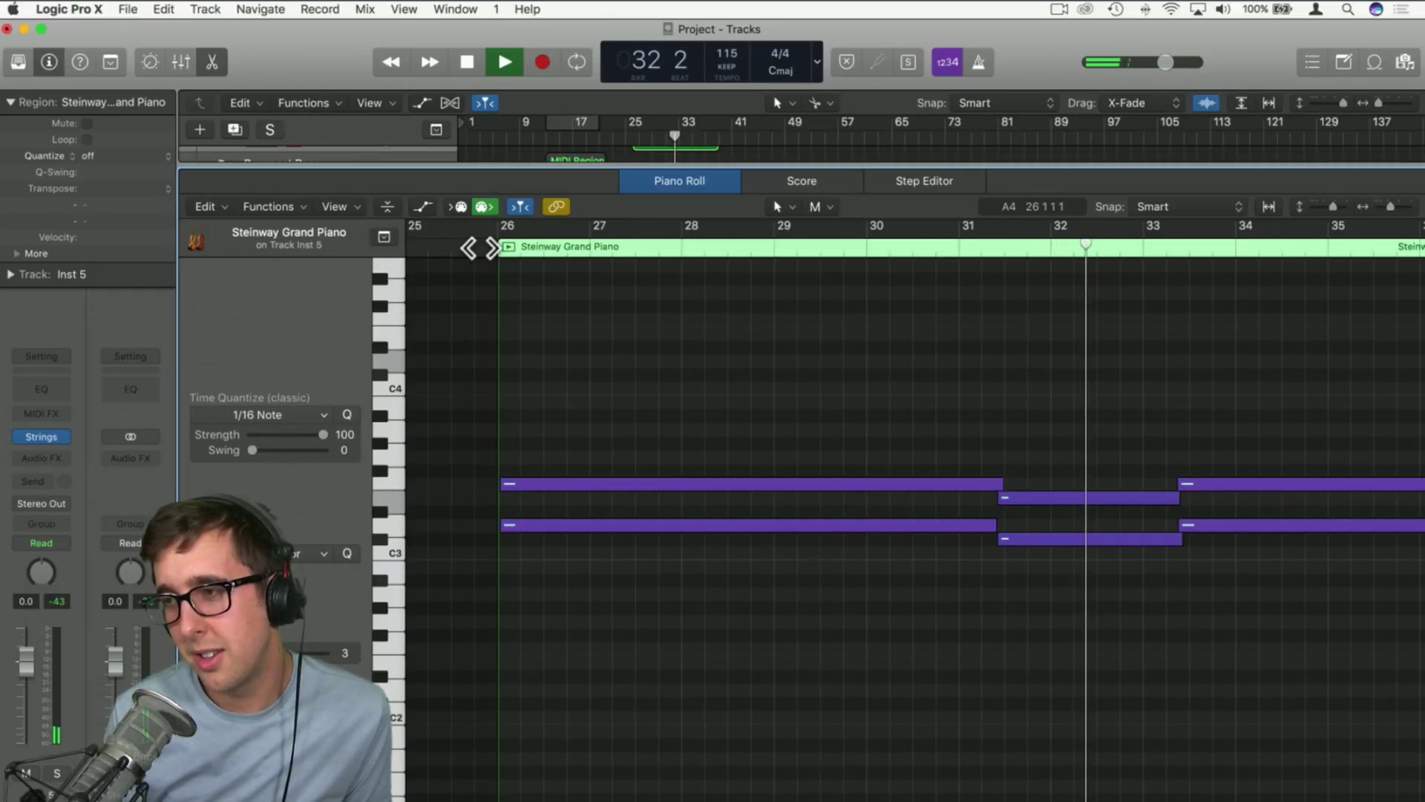
{"action": "scroll", "coordinate": [728, 335], "scroll_direction": "right", "scroll_amount": 5}
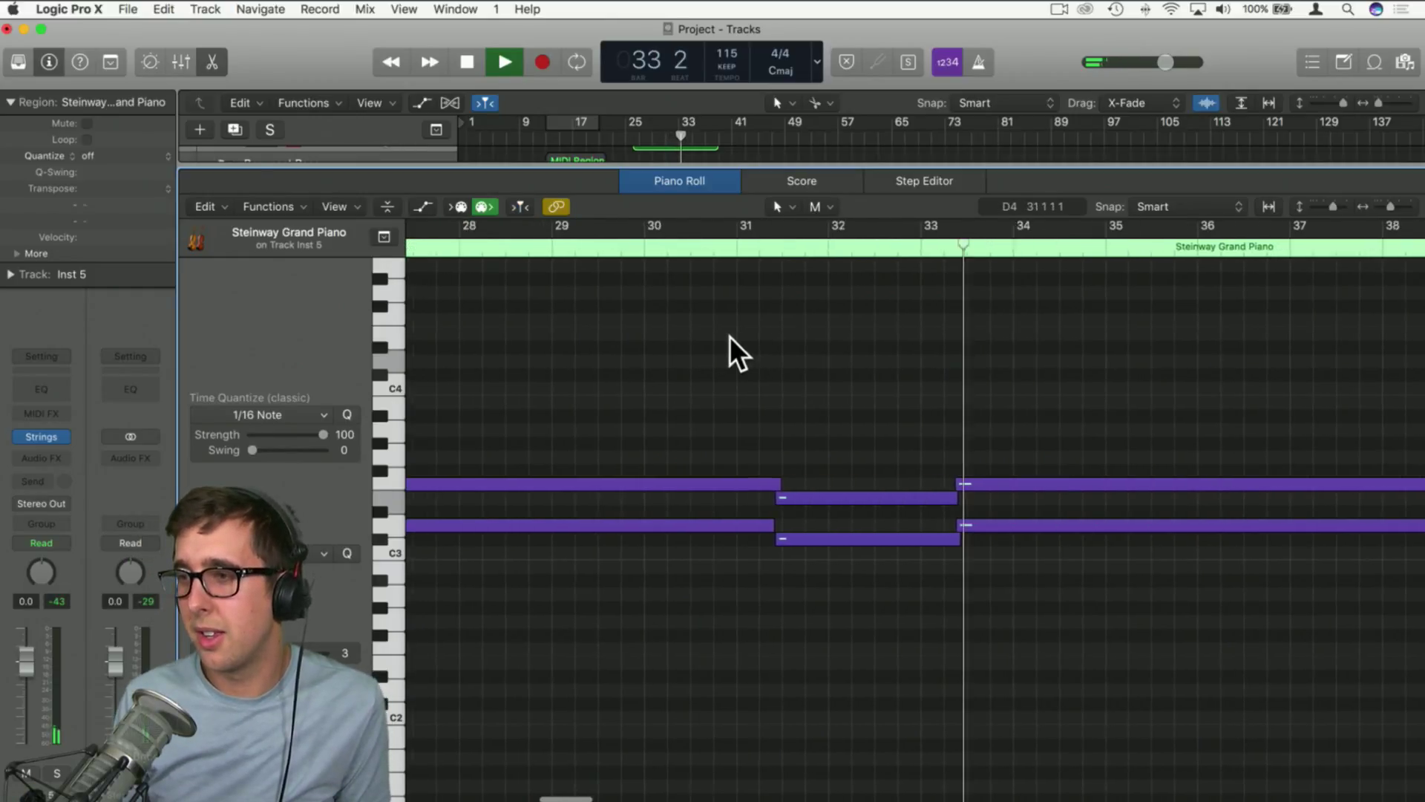
Shorten the final D3 and F3 notes to end near bar 34.5 and copy the preceding C#3 and E3 pair right after them
{"action": "scroll", "coordinate": [729, 336], "scroll_direction": "right", "scroll_amount": 8}
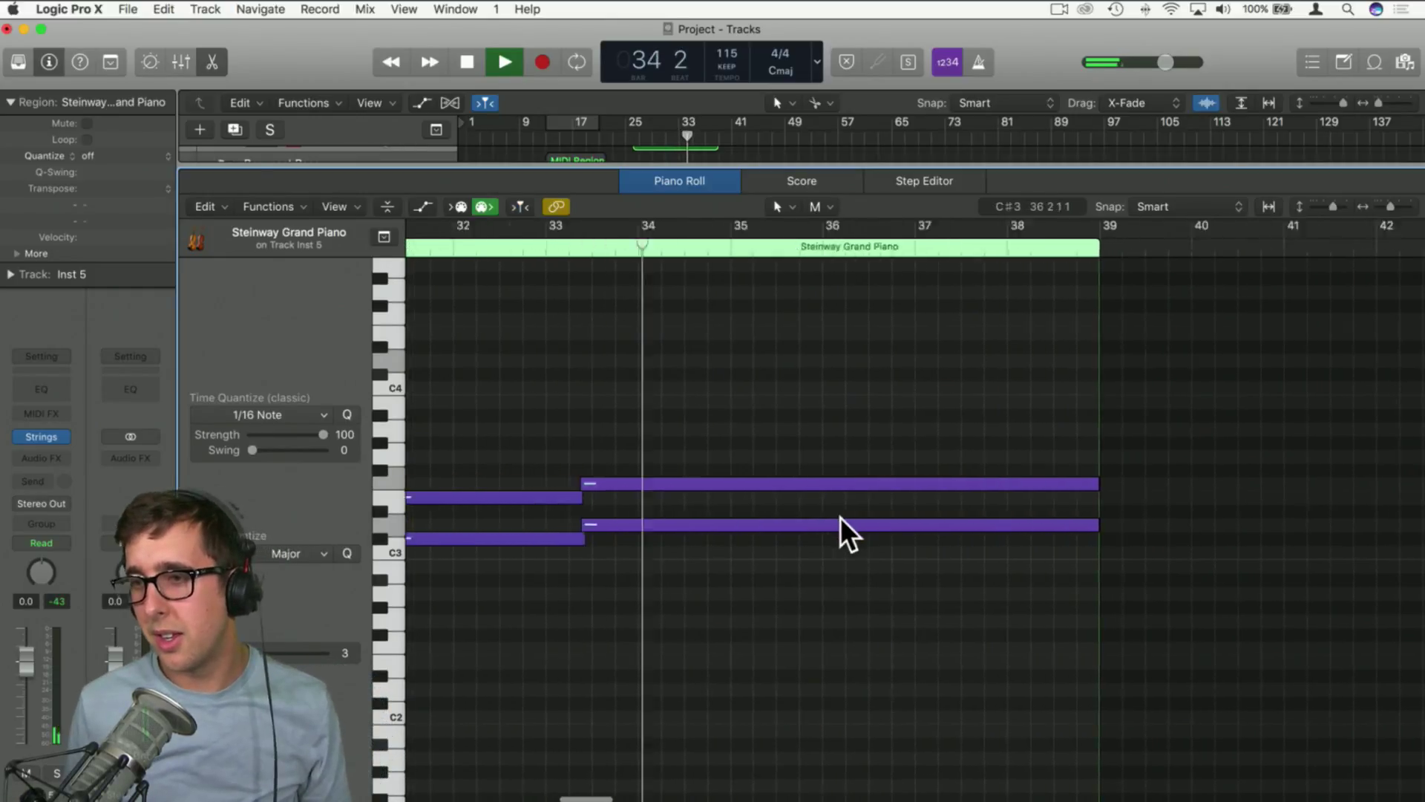
{"action": "scroll", "coordinate": [840, 517], "scroll_direction": "left", "scroll_amount": 1}
{"action": "key", "text": "space"}
{"action": "left_click_drag", "start_coordinate": [1077, 541], "coordinate": [713, 490]}
{"action": "scroll", "coordinate": [711, 497], "scroll_direction": "left", "scroll_amount": 2}
{"action": "left_click", "coordinate": [692, 582]}
{"action": "left_click_drag", "start_coordinate": [704, 584], "coordinate": [860, 495]}
{"action": "key", "text": "space"}
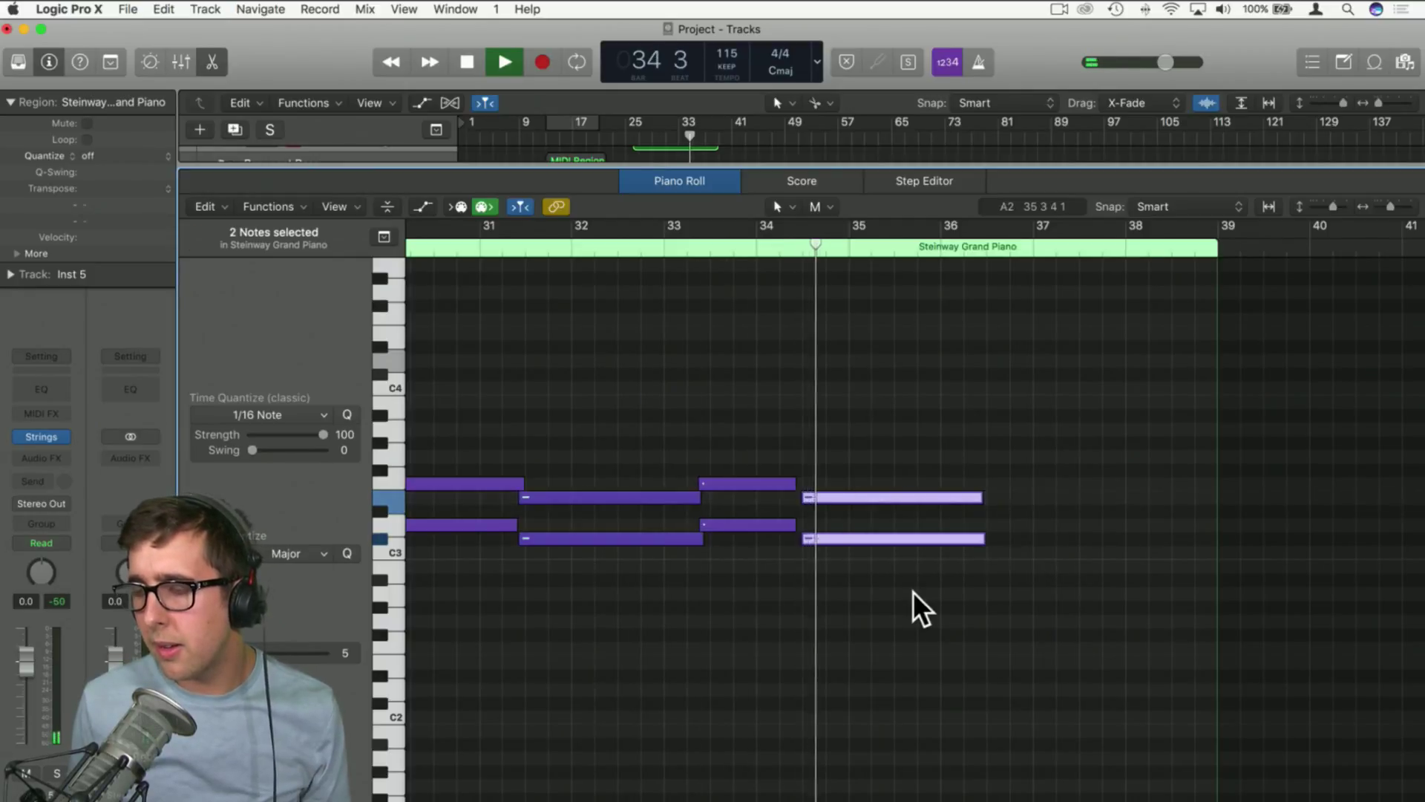
Extend the shortened D3 and F3 notes until they meet the copied C#3 and E3 pair
{"action": "left_click", "coordinate": [913, 591]}
{"action": "left_click", "coordinate": [793, 525]}
{"action": "left_click_drag", "start_coordinate": [793, 526], "coordinate": [800, 483]}
{"action": "key", "text": "space"}
Copy the last two note pairs to start near bar 36 and trim the preceding C#3 and E3 notes to end there
{"action": "left_click_drag", "start_coordinate": [846, 557], "coordinate": [929, 497]}
{"action": "left_click_drag", "start_coordinate": [979, 540], "coordinate": [932, 540]}
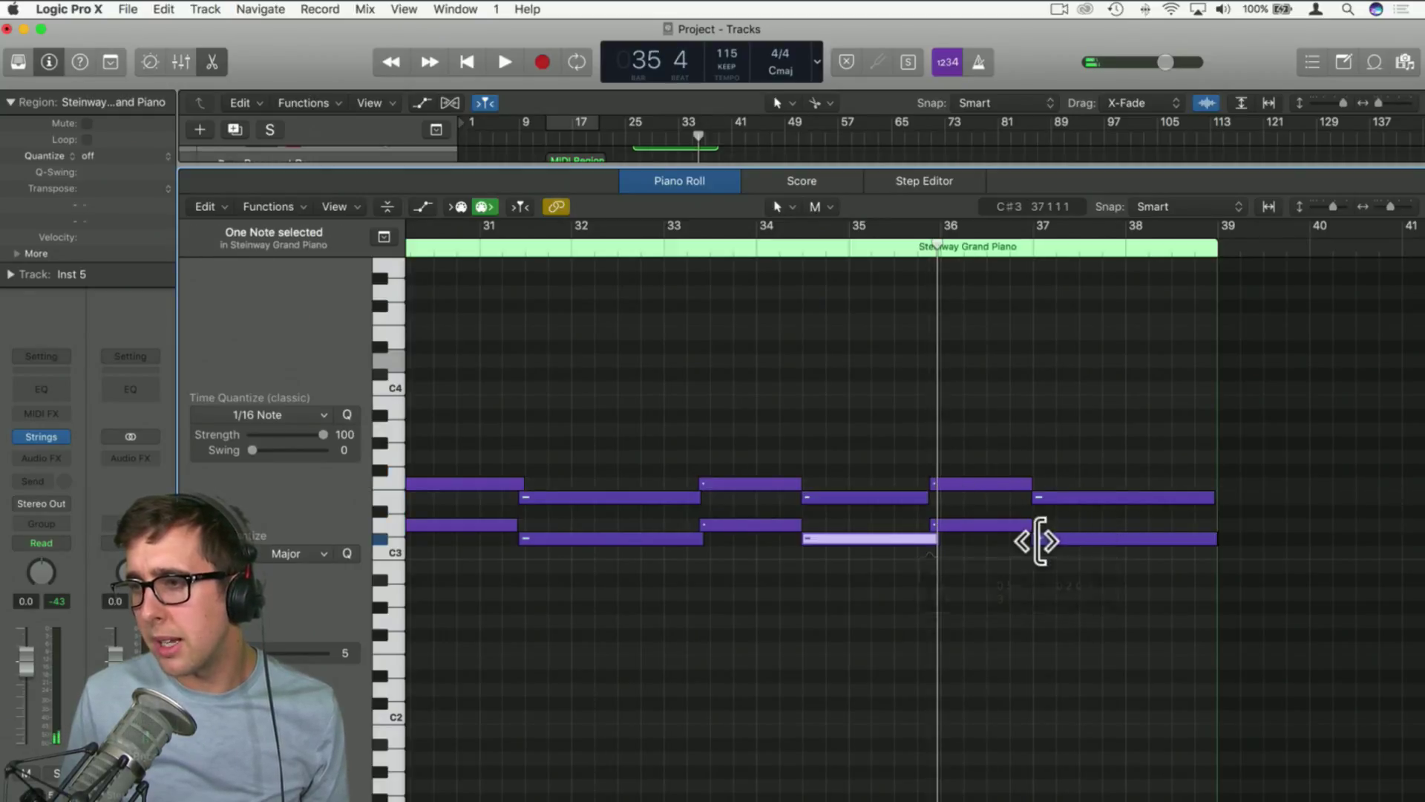
Stretch the last C#3, D3, E3 and F3 notes so they sustain together from about bar 36 to bar 39
{"action": "left_click_drag", "start_coordinate": [1038, 539], "coordinate": [943, 540]}
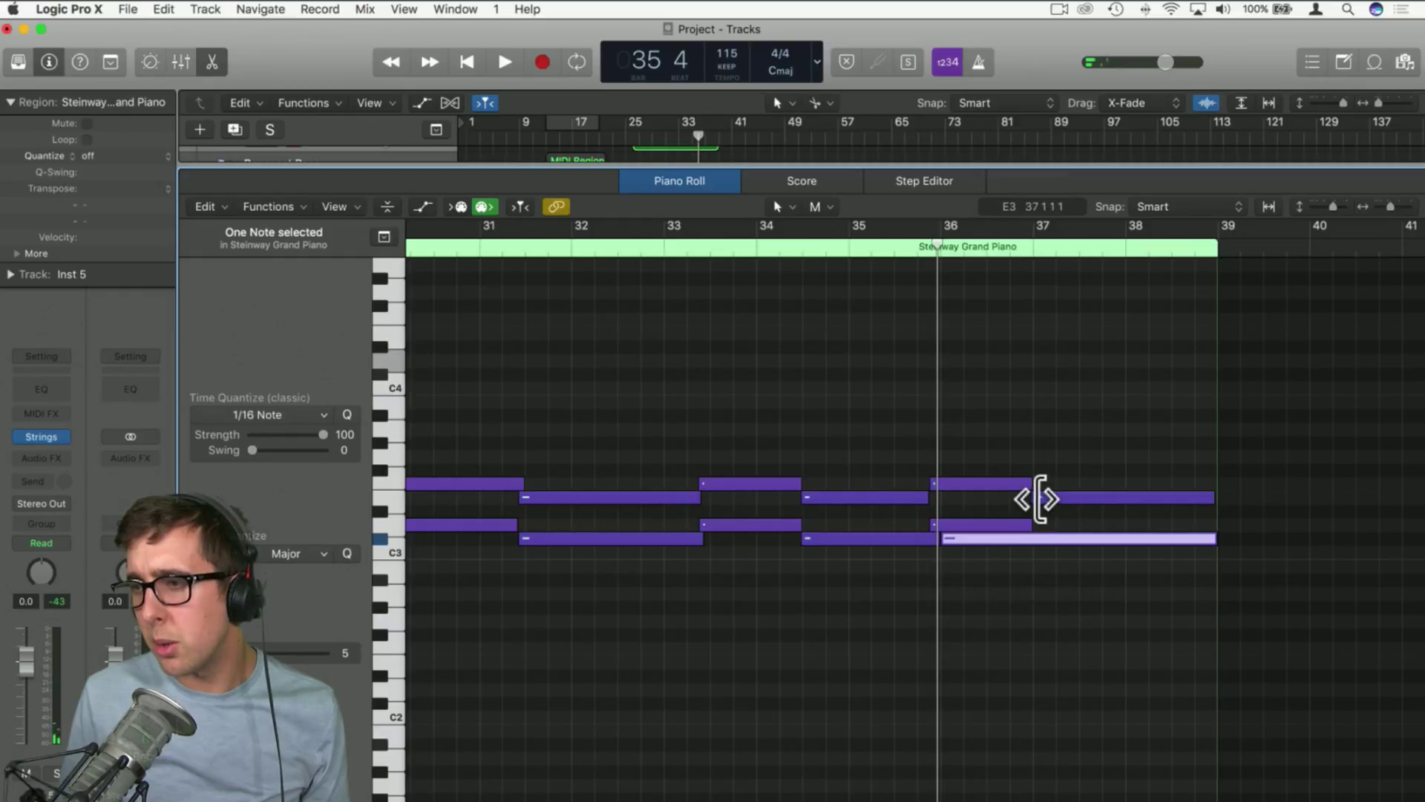
{"action": "left_click_drag", "start_coordinate": [1039, 499], "coordinate": [930, 499]}
{"action": "left_click", "coordinate": [900, 458]}
{"action": "left_click", "coordinate": [909, 446]}
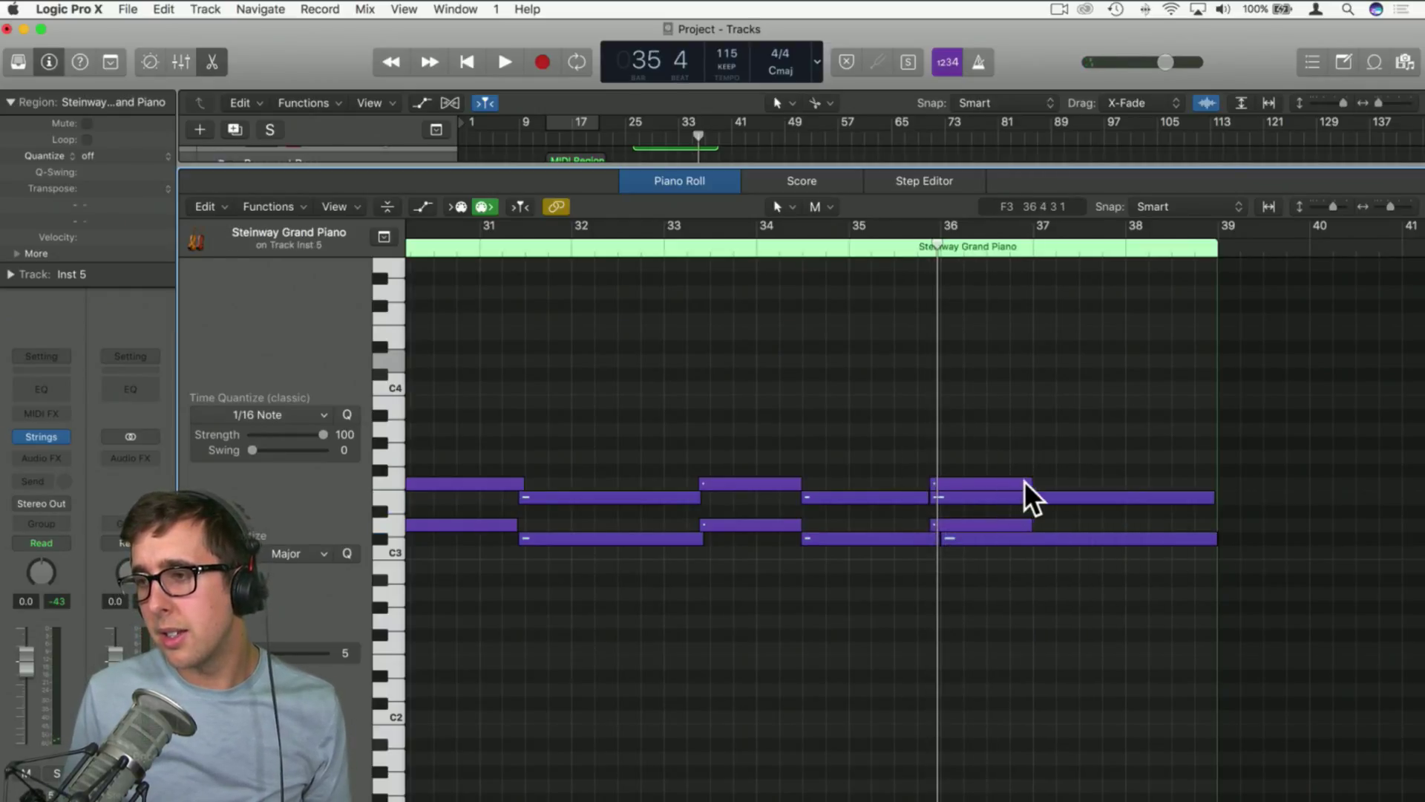
{"action": "left_click_drag", "start_coordinate": [1025, 483], "coordinate": [1211, 483]}
{"action": "scroll", "coordinate": [754, 566], "scroll_direction": "left", "scroll_amount": 1}
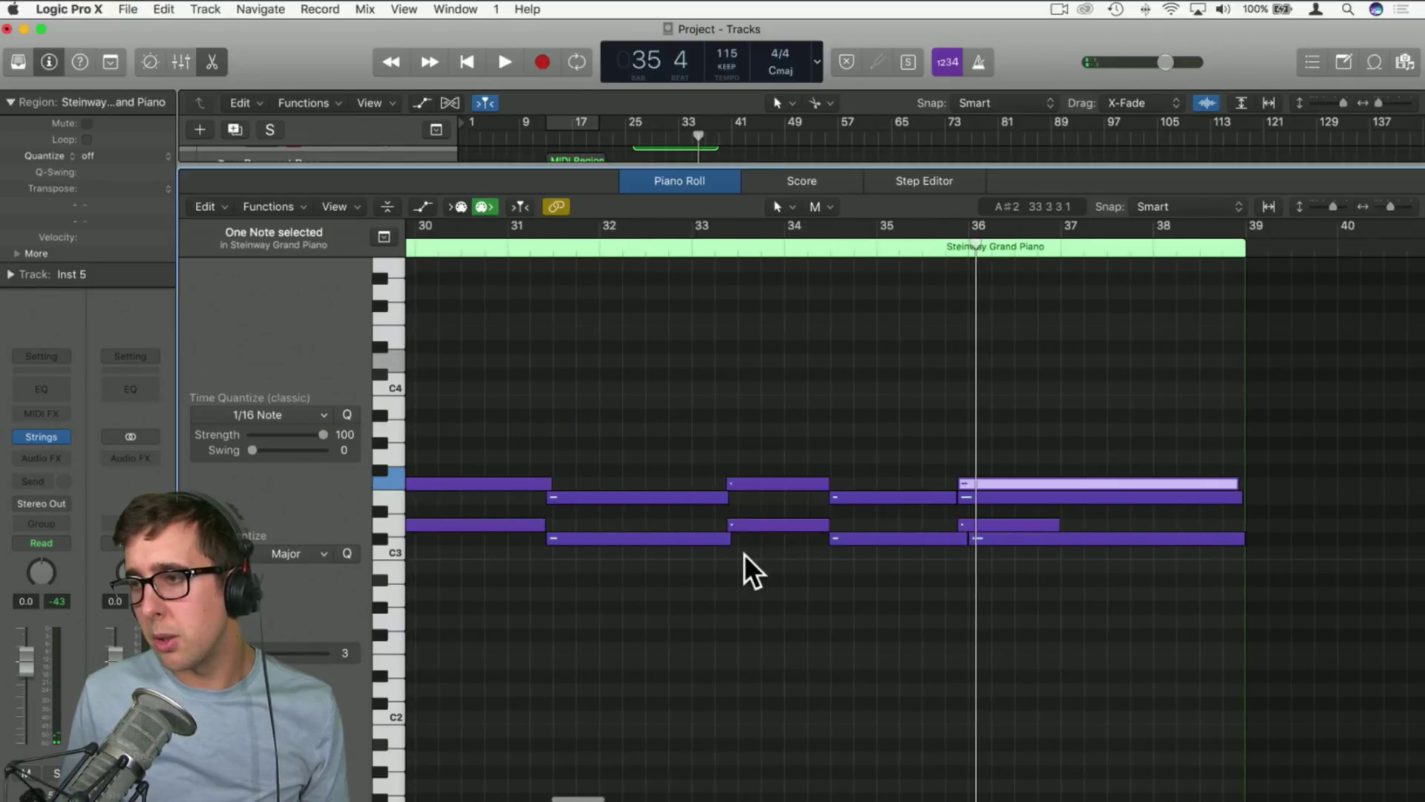
{"action": "scroll", "coordinate": [745, 554], "scroll_direction": "right", "scroll_amount": 3}
{"action": "left_click_drag", "start_coordinate": [979, 524], "coordinate": [1160, 524]}
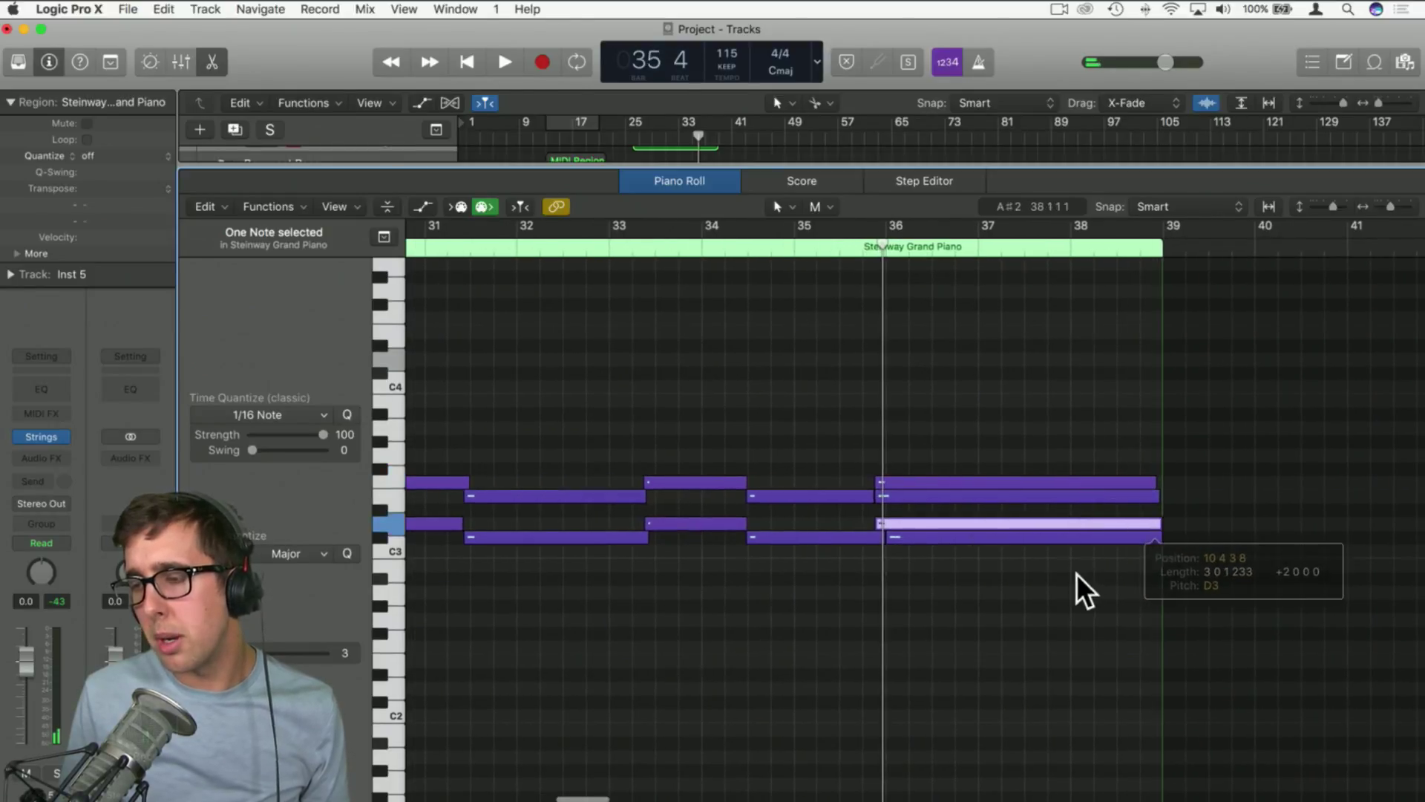
{"action": "left_click", "coordinate": [1077, 573]}
Play back the edited passage and lengthen the long D3 note to meet the C#3 note near bar 31.5
{"action": "scroll", "coordinate": [1075, 575], "scroll_direction": "left", "scroll_amount": 10}
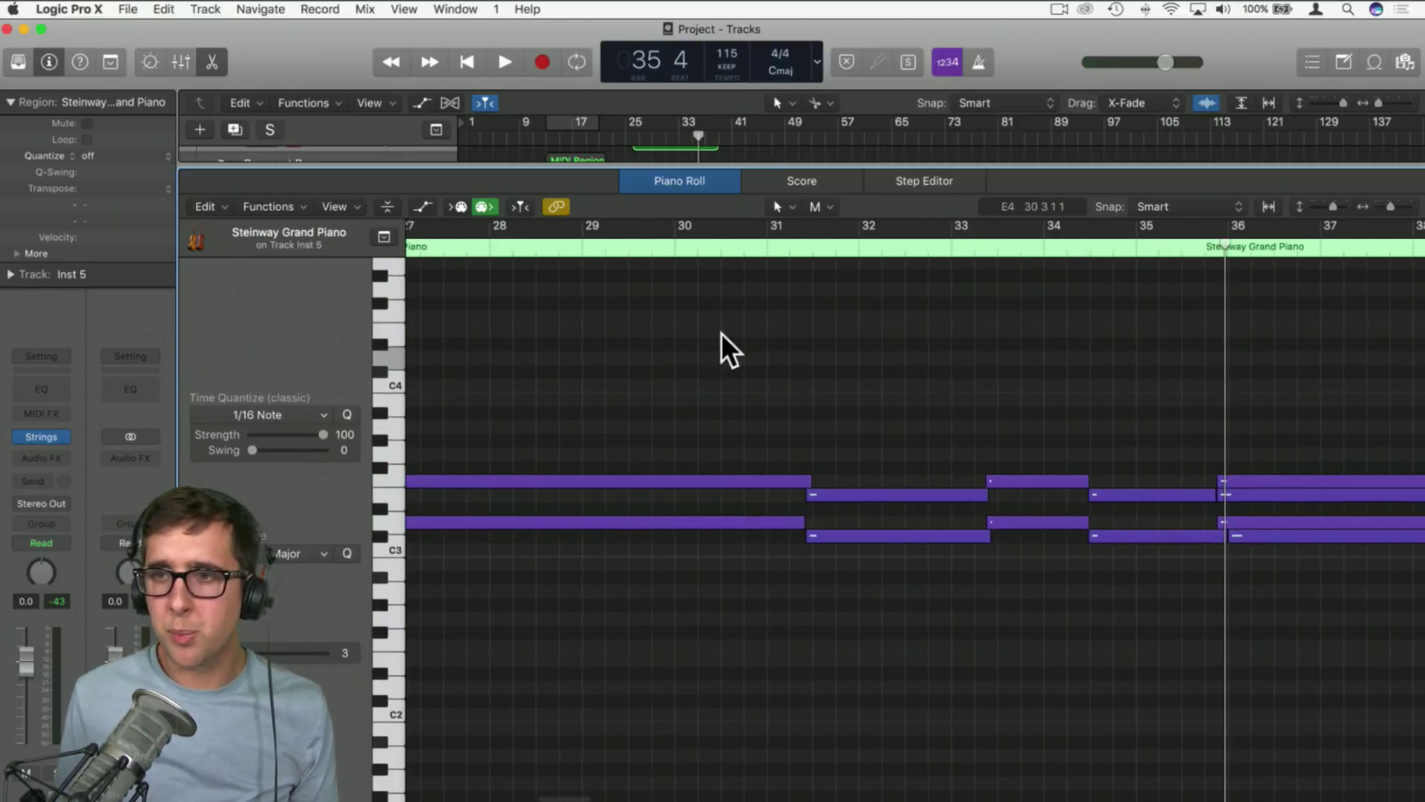
{"action": "scroll", "coordinate": [720, 333], "scroll_direction": "left", "scroll_amount": 14}
{"action": "left_click", "coordinate": [732, 246]}
{"action": "key", "text": "space"}
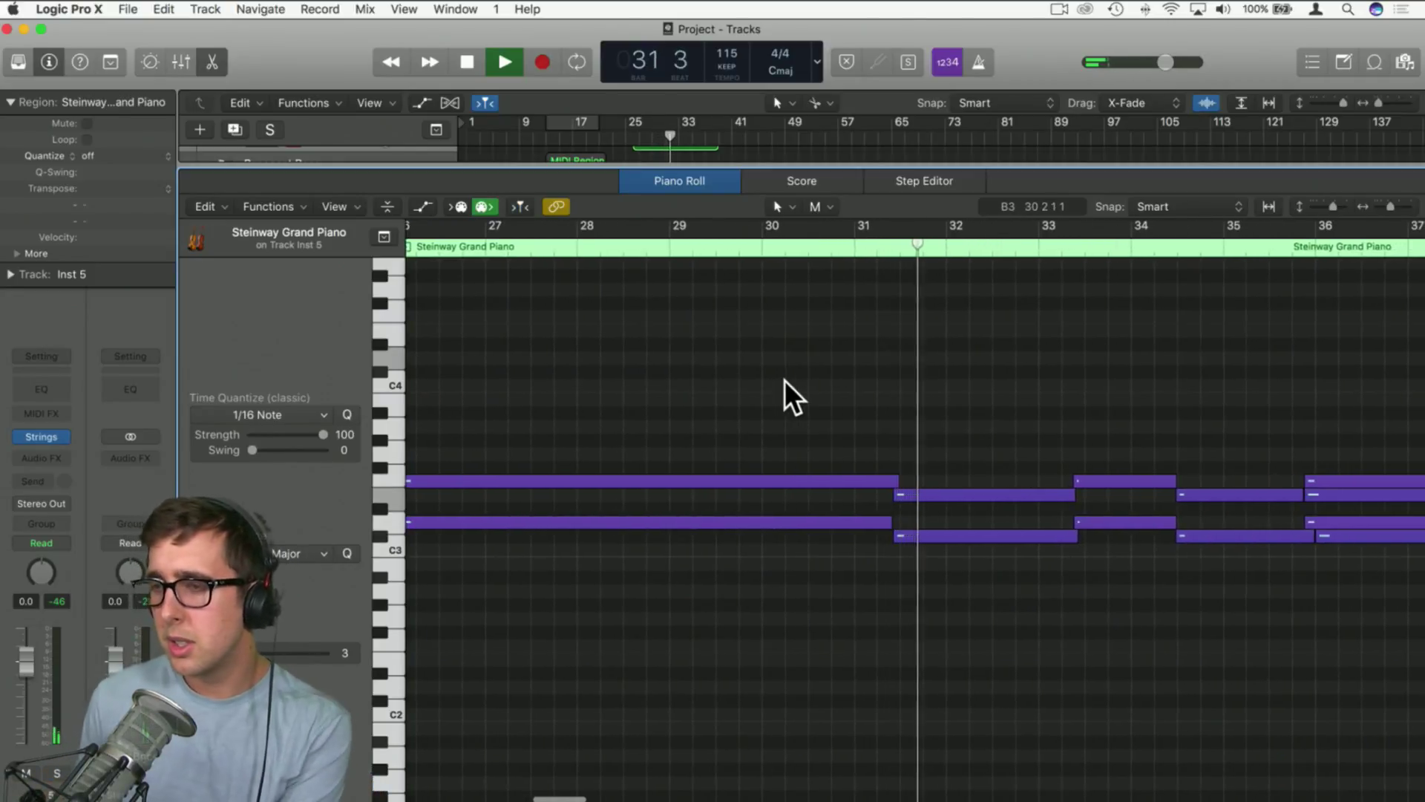
{"action": "left_click_drag", "start_coordinate": [887, 522], "coordinate": [898, 521]}
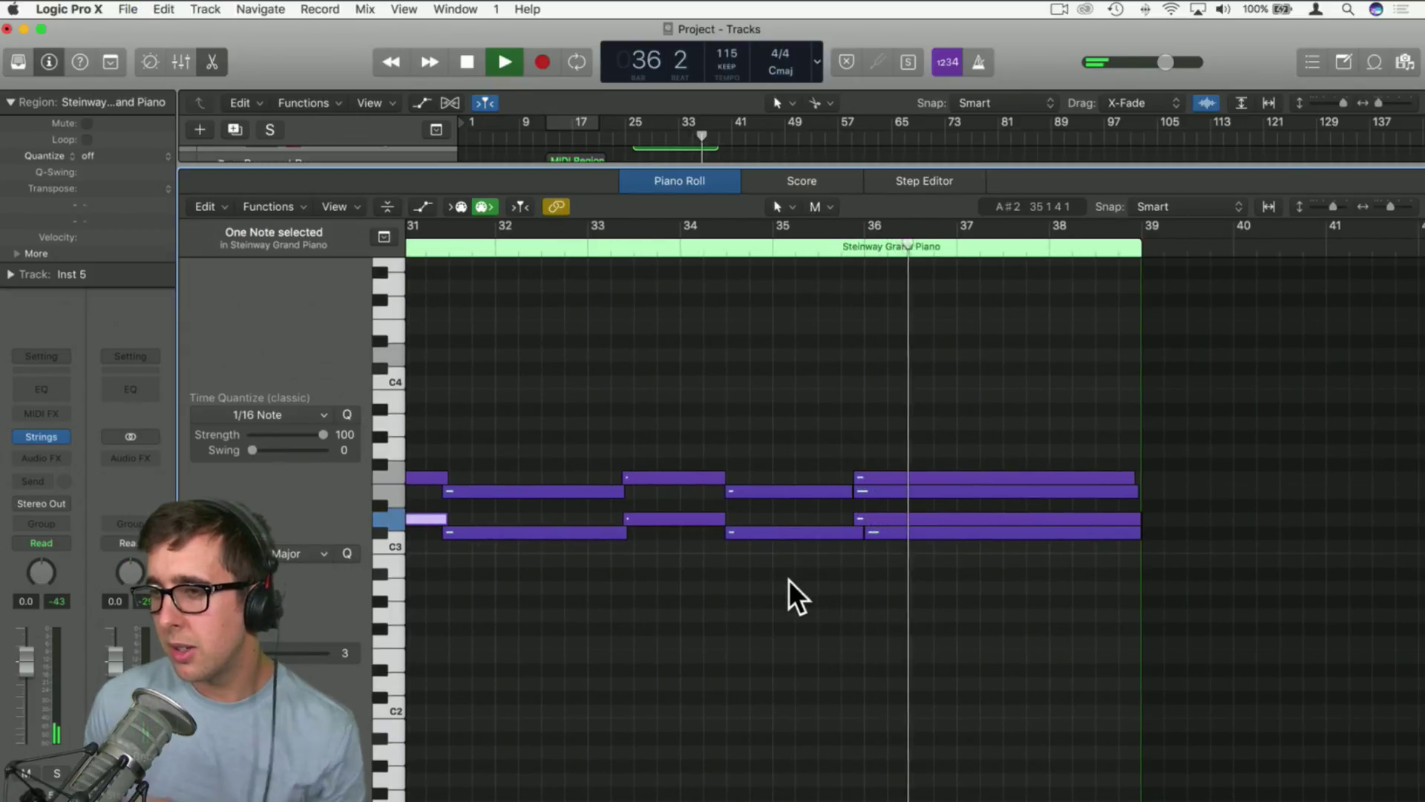
Replay the four-note chord from just before bar 36
{"action": "key", "text": "space"}
{"action": "left_click", "coordinate": [840, 246]}
{"action": "key", "text": "space"}
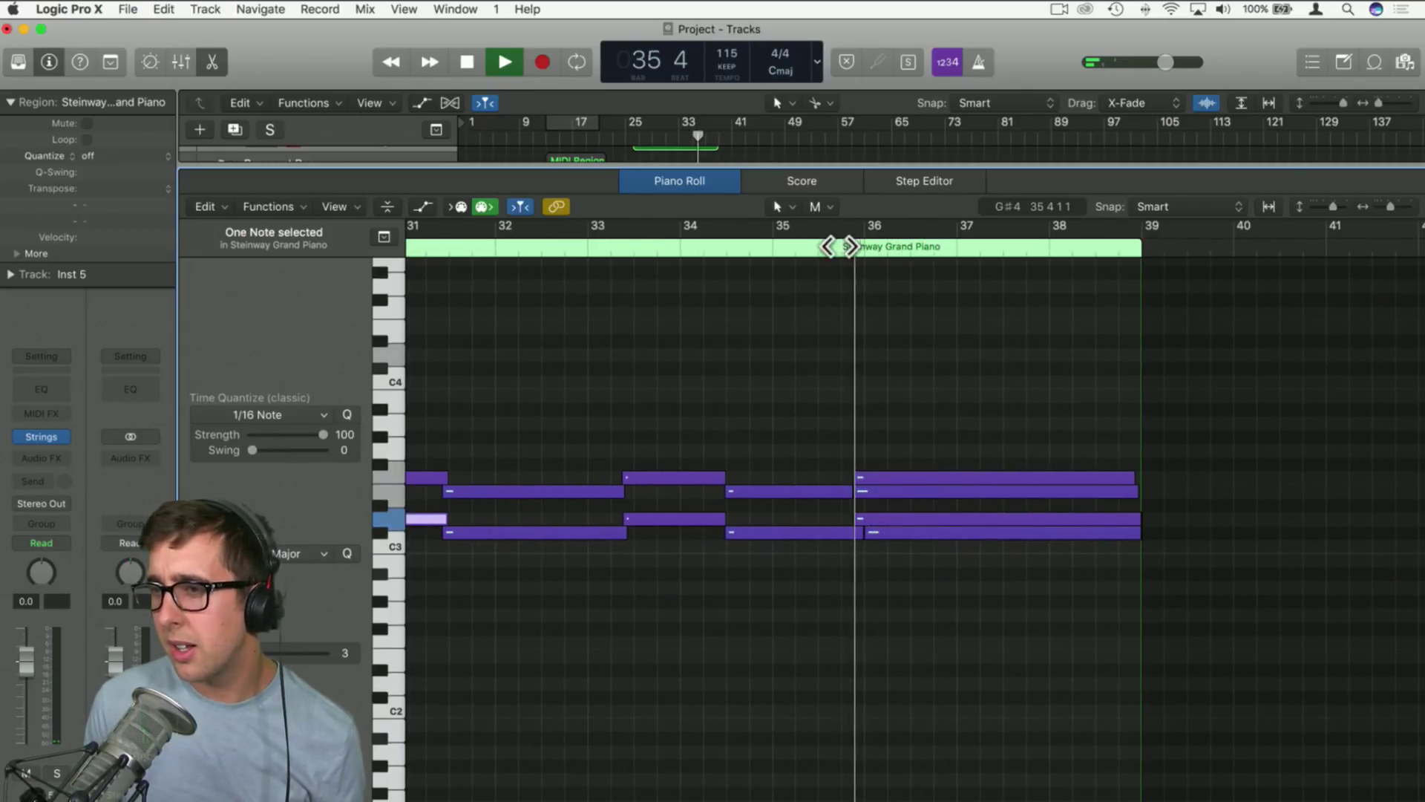
{"action": "key", "text": "space"}
Audition the lower notes of the final chord and try moving its E3 note down to C3
{"action": "left_click", "coordinate": [875, 518]}
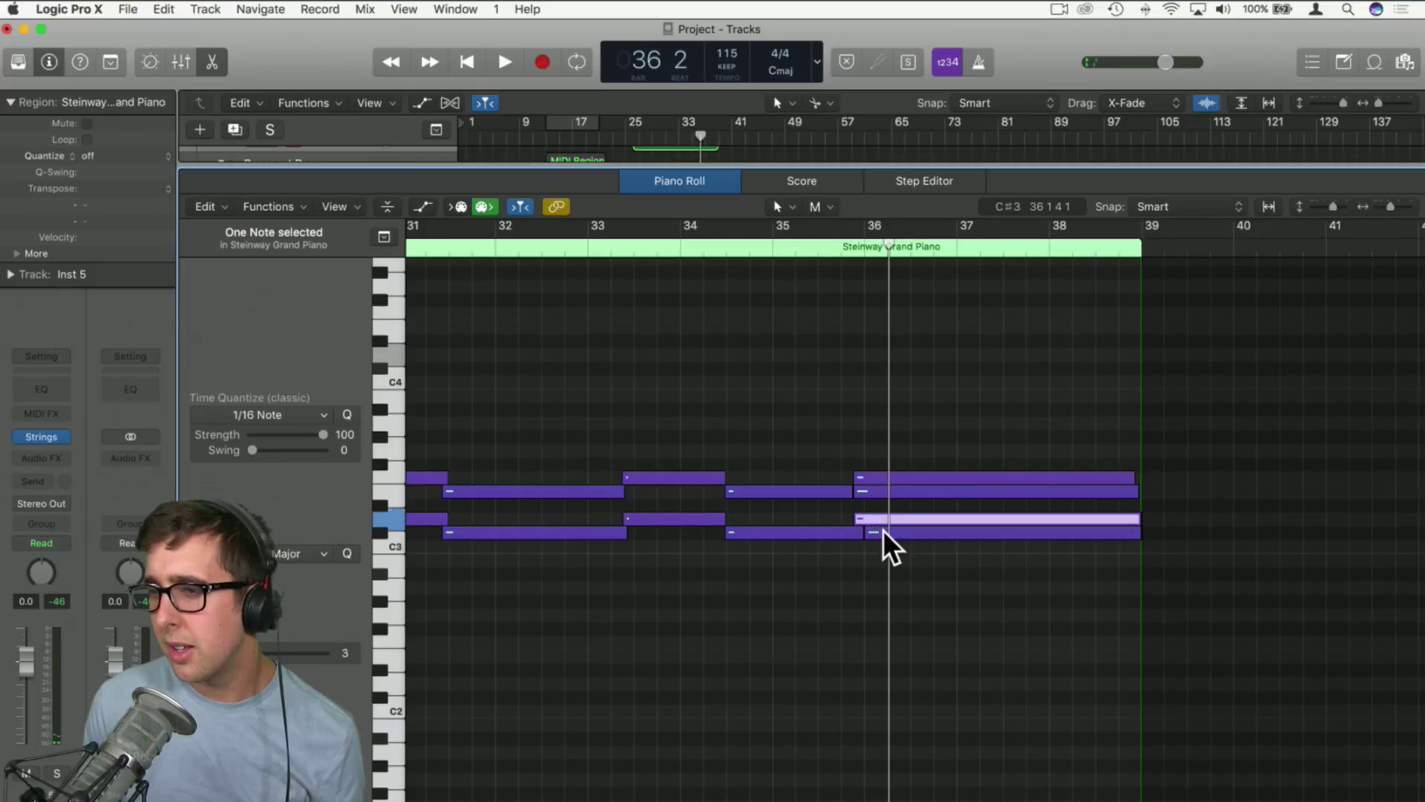
{"action": "left_click", "coordinate": [883, 532]}
{"action": "left_click_drag", "start_coordinate": [892, 496], "coordinate": [895, 540]}
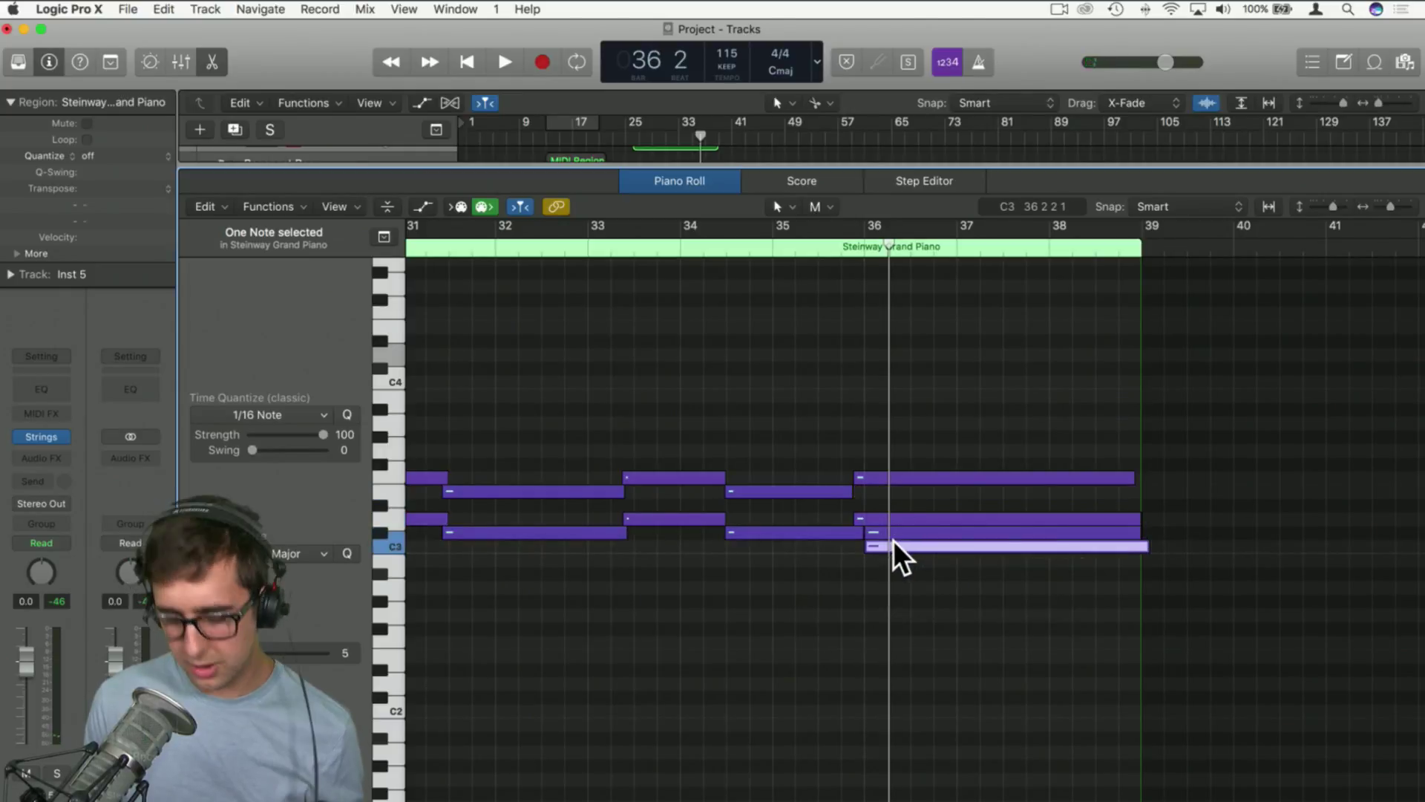
{"action": "key", "text": "super+z"}
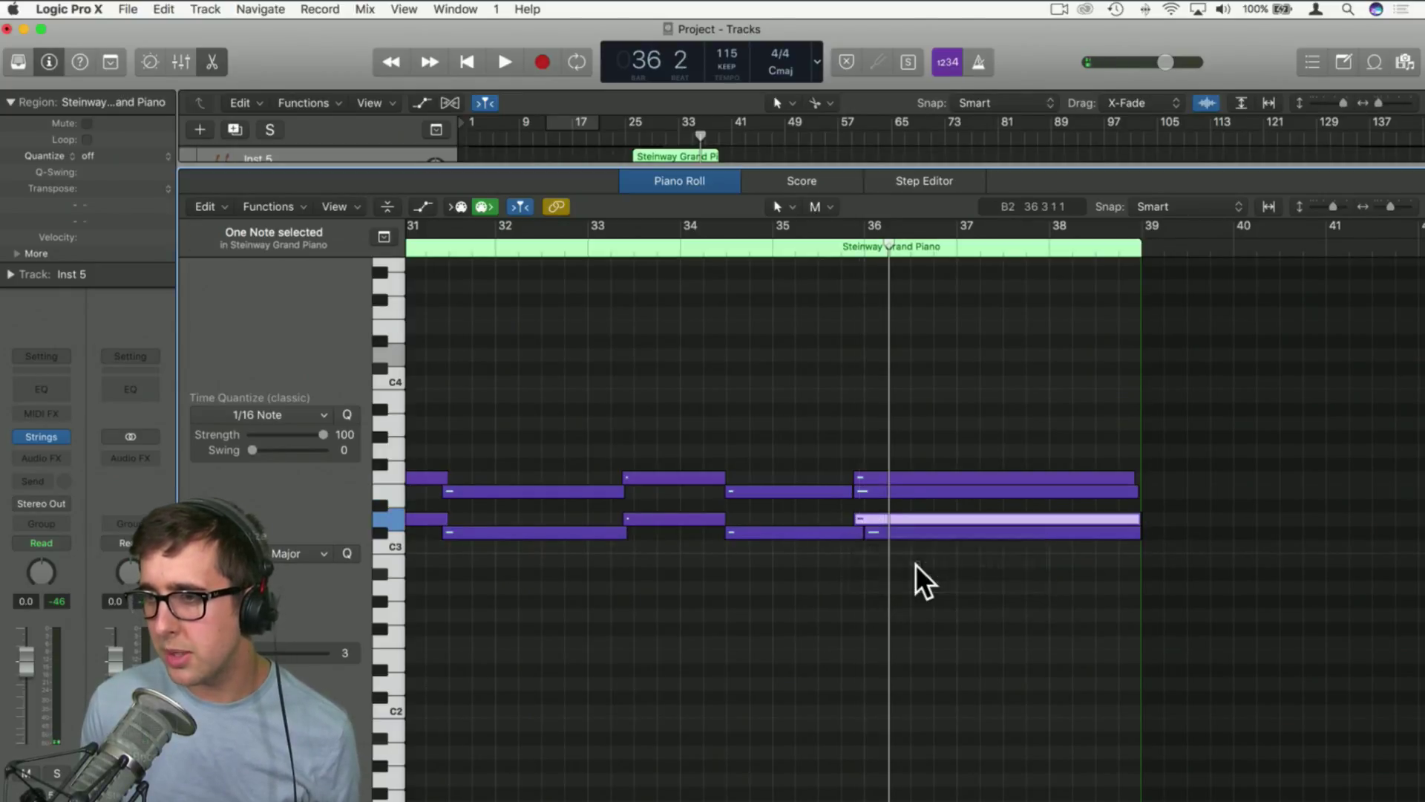
Set the articulation of the final chord's four notes to Sustain and play the chord back
{"action": "left_click_drag", "start_coordinate": [915, 564], "coordinate": [909, 465]}
{"action": "right_click", "coordinate": [910, 475]}
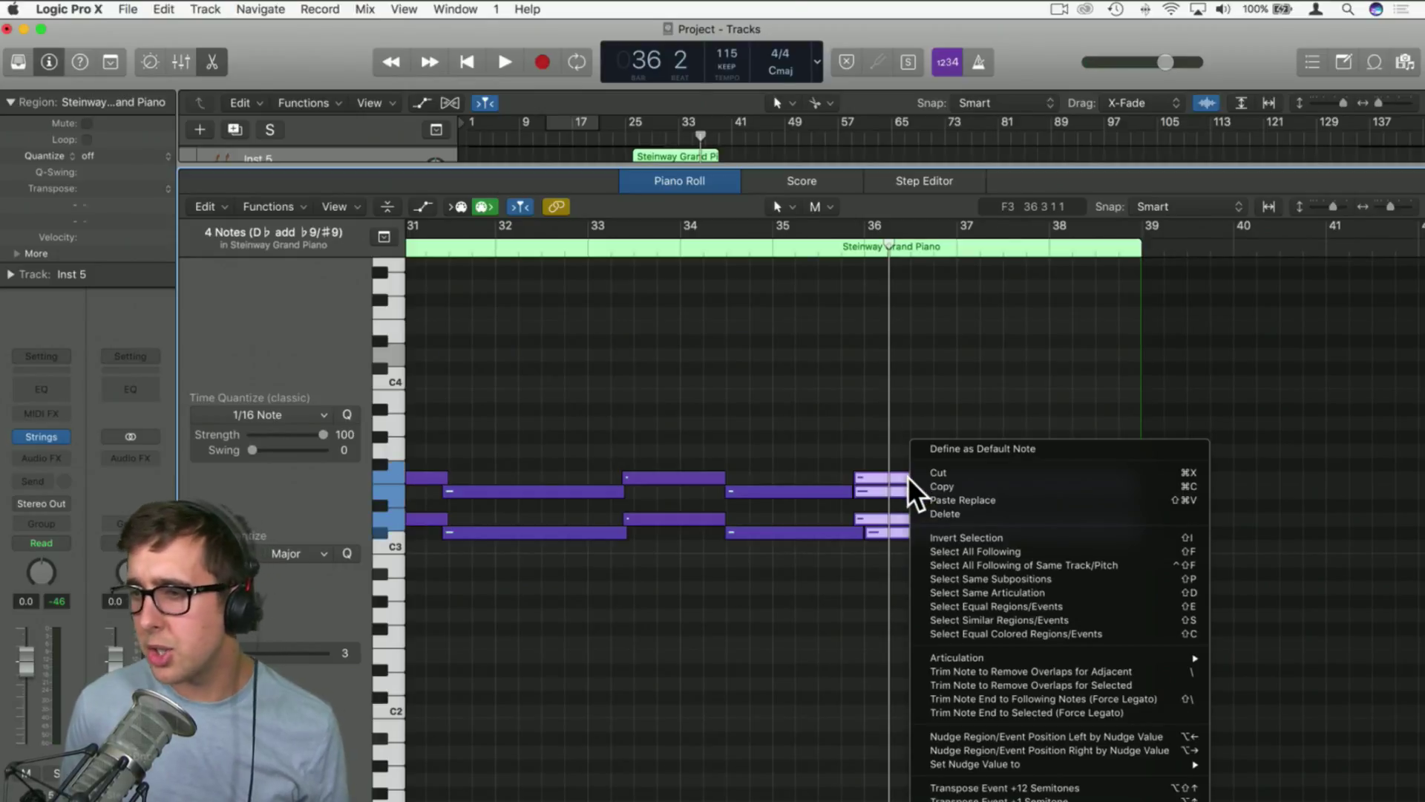
{"action": "mouse_move", "coordinate": [1008, 658]}
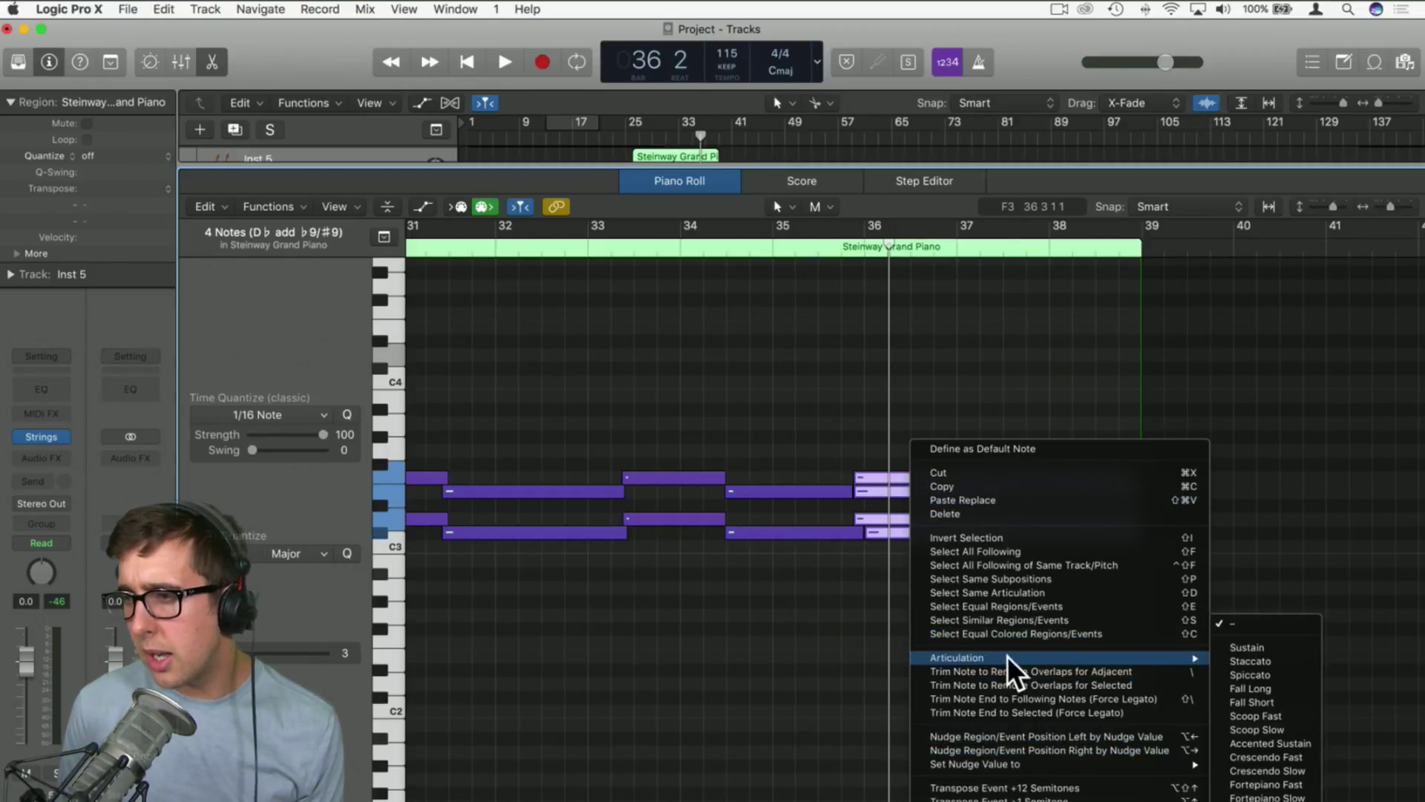
{"action": "left_click", "coordinate": [1283, 660]}
{"action": "key", "text": "space"}
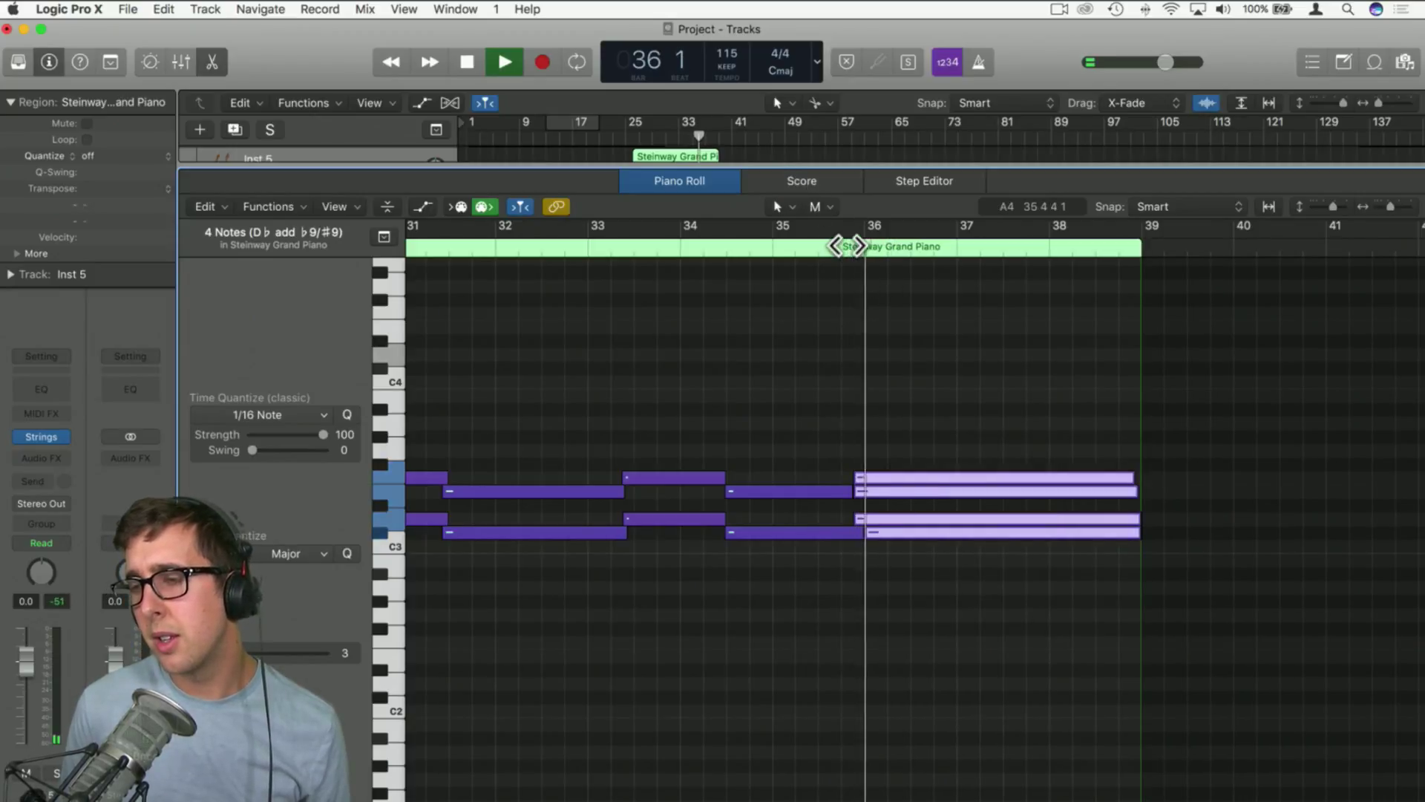
{"action": "key", "text": "space"}
{"action": "right_click", "coordinate": [909, 529]}
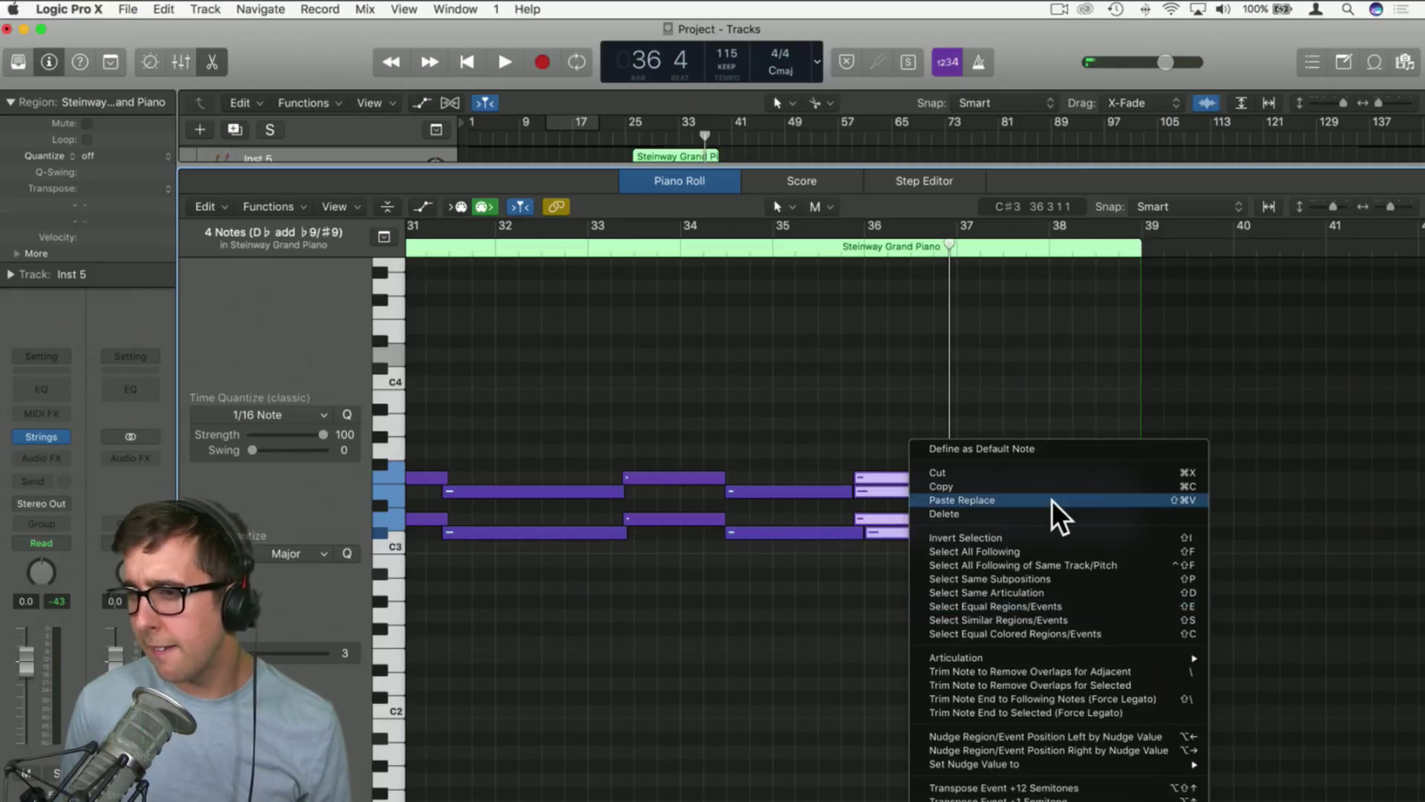
{"action": "mouse_move", "coordinate": [1054, 660]}
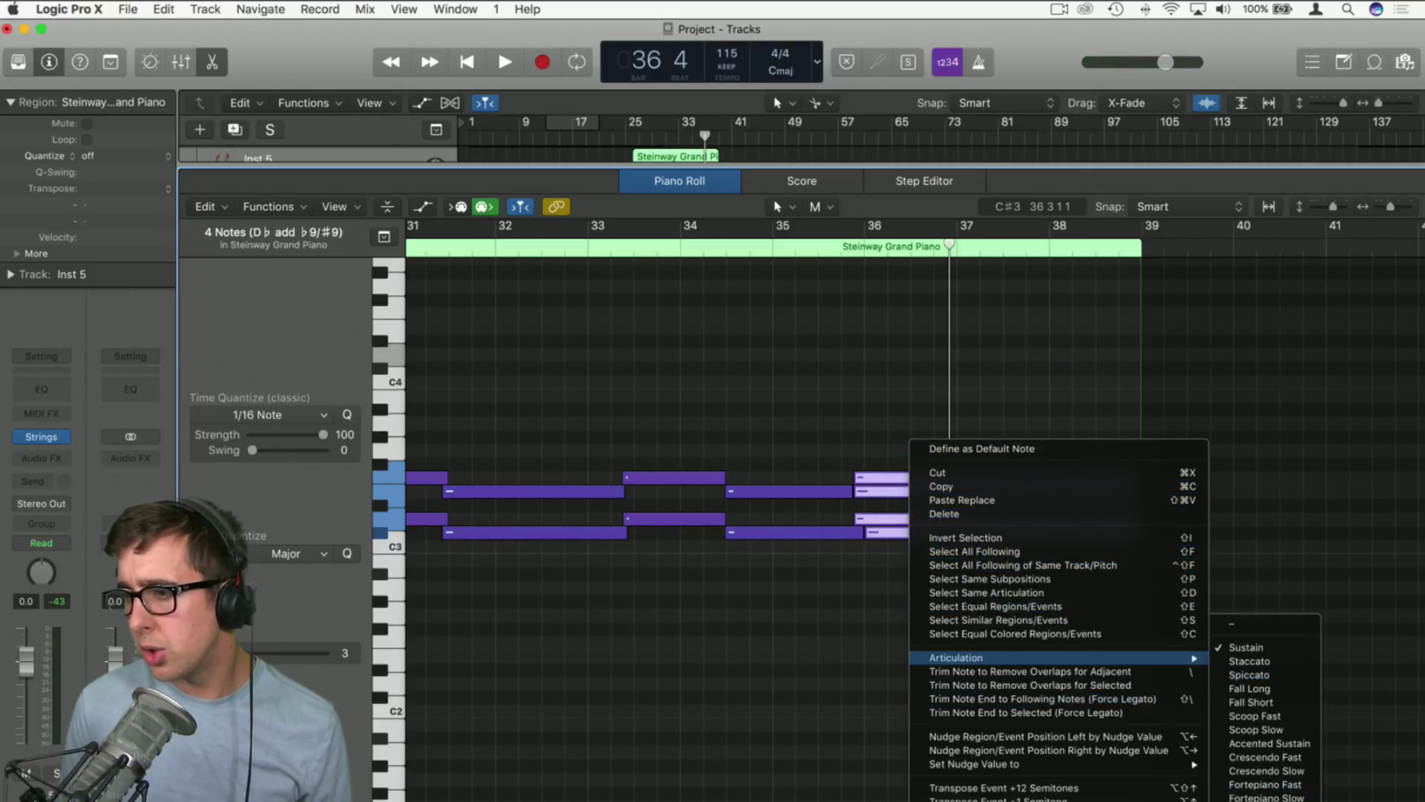
{"action": "key", "text": "Escape"}
{"action": "left_click", "coordinate": [1026, 723]}
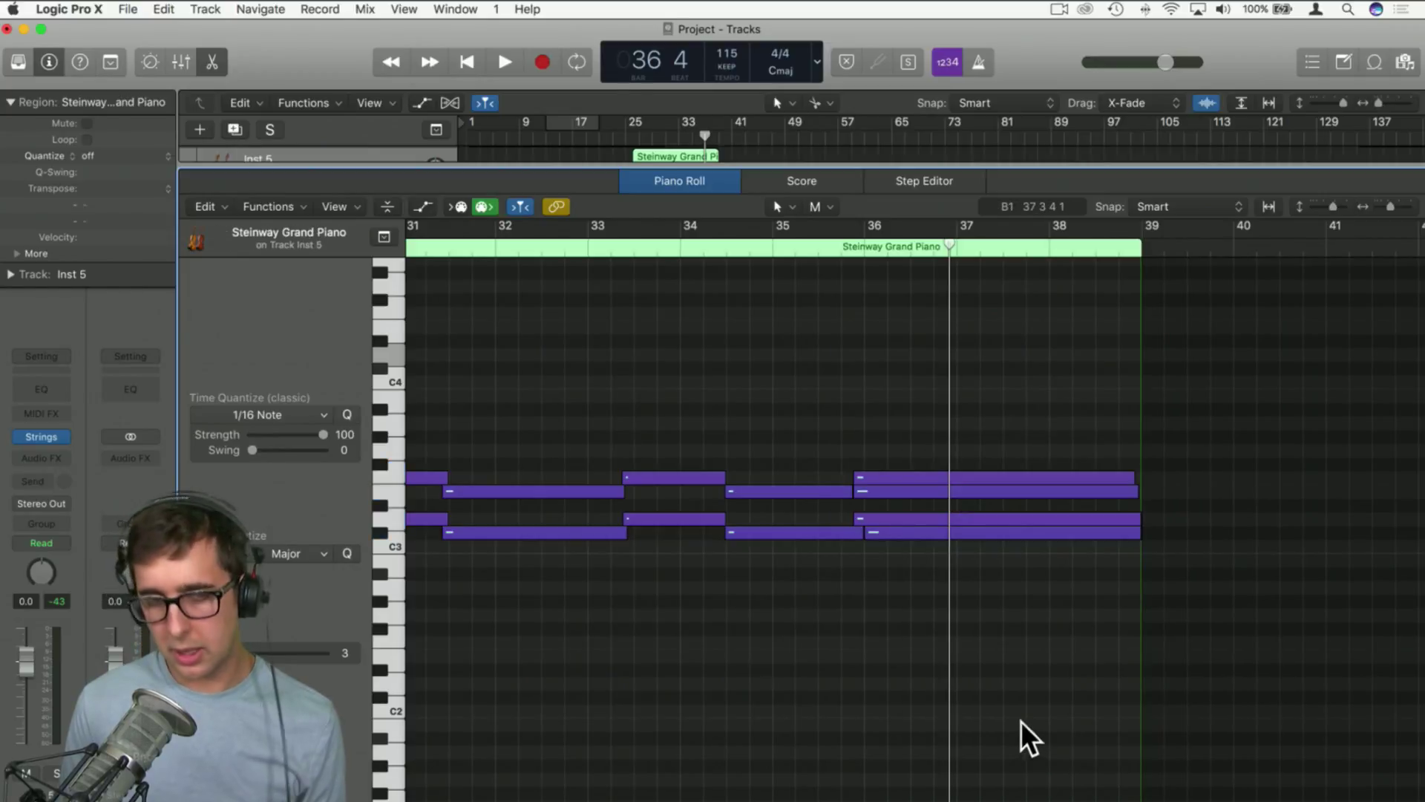
Close the Piano Roll editor and select the region on the Inst 5 track
{"action": "scroll", "coordinate": [1009, 698], "scroll_direction": "left", "scroll_amount": 10}
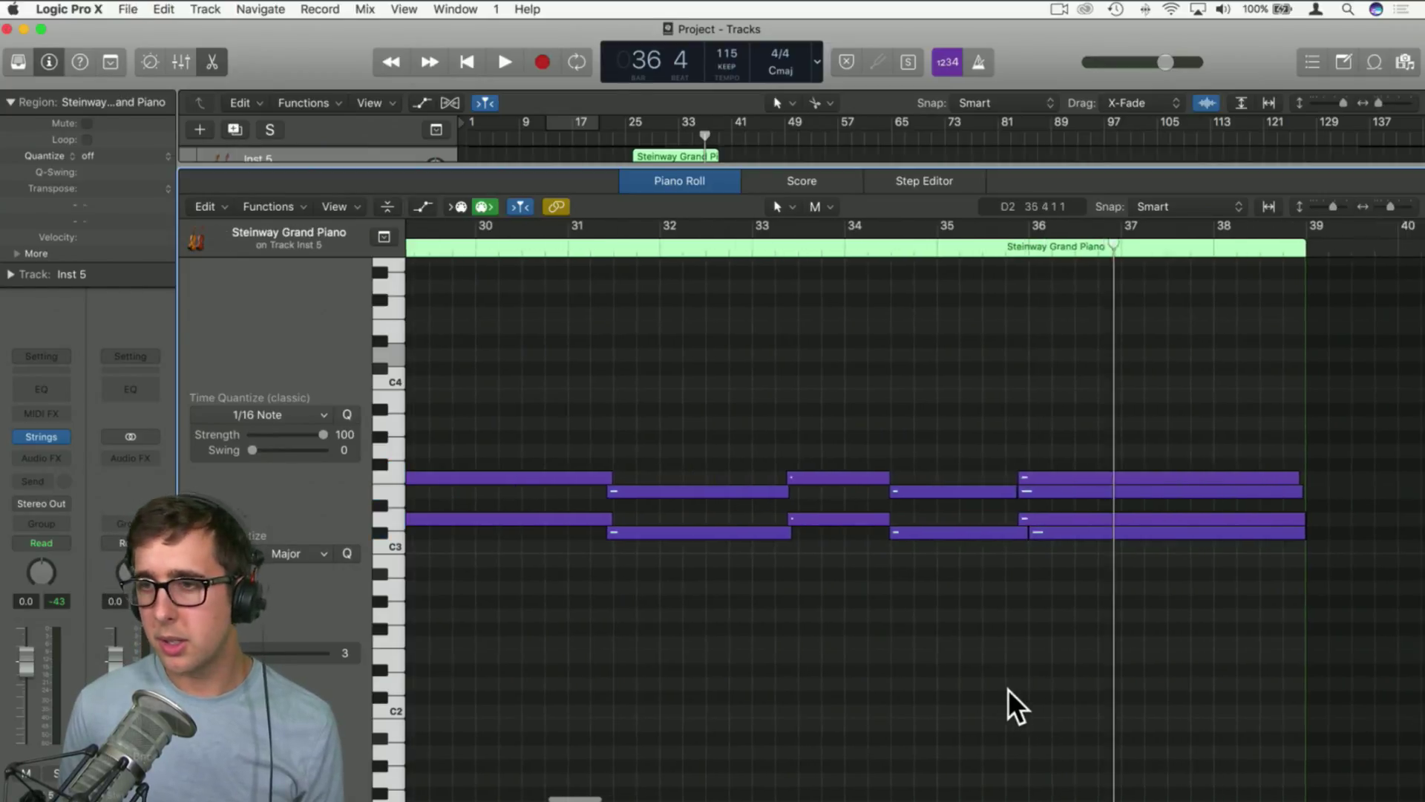
{"action": "left_click", "coordinate": [215, 59]}
{"action": "left_click", "coordinate": [822, 310]}
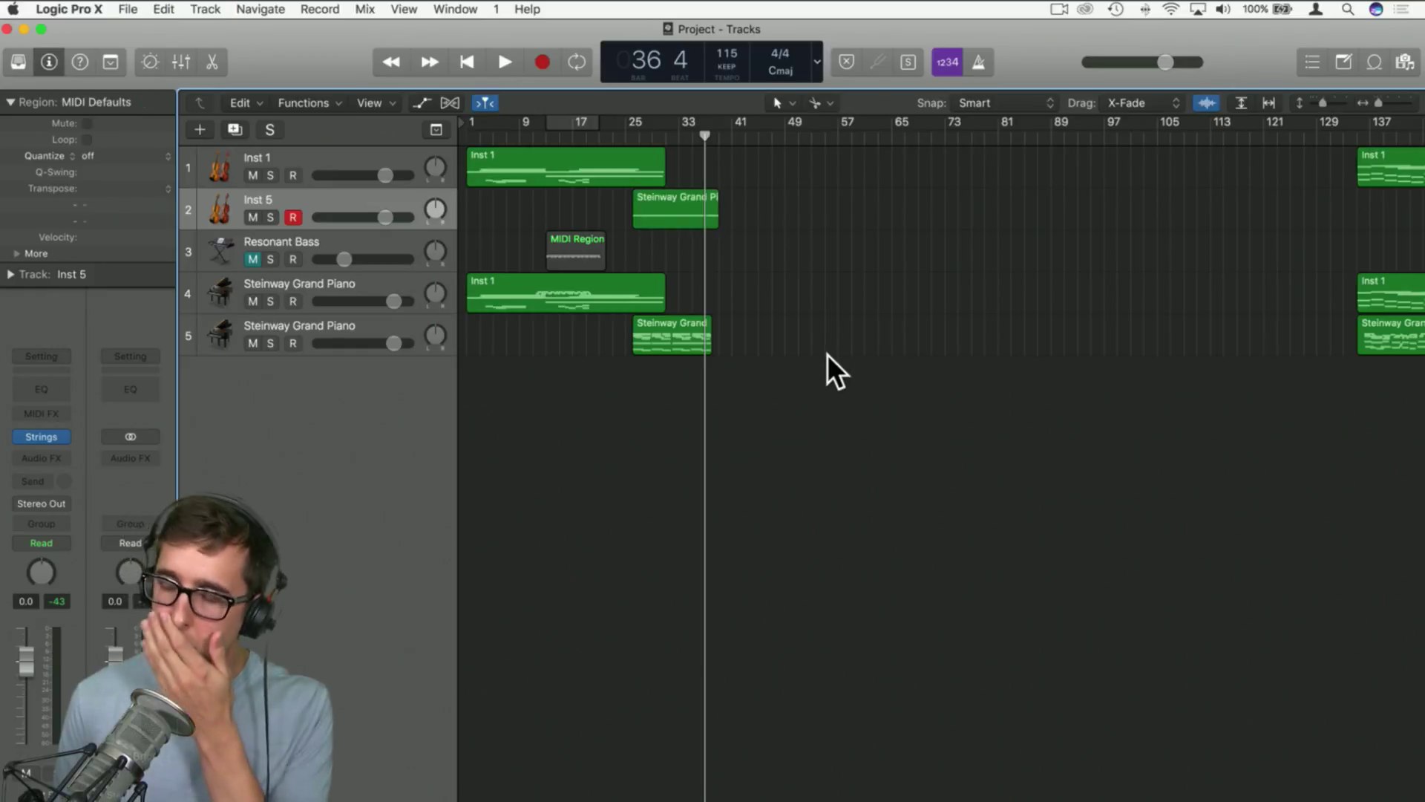
{"action": "left_click", "coordinate": [671, 202]}
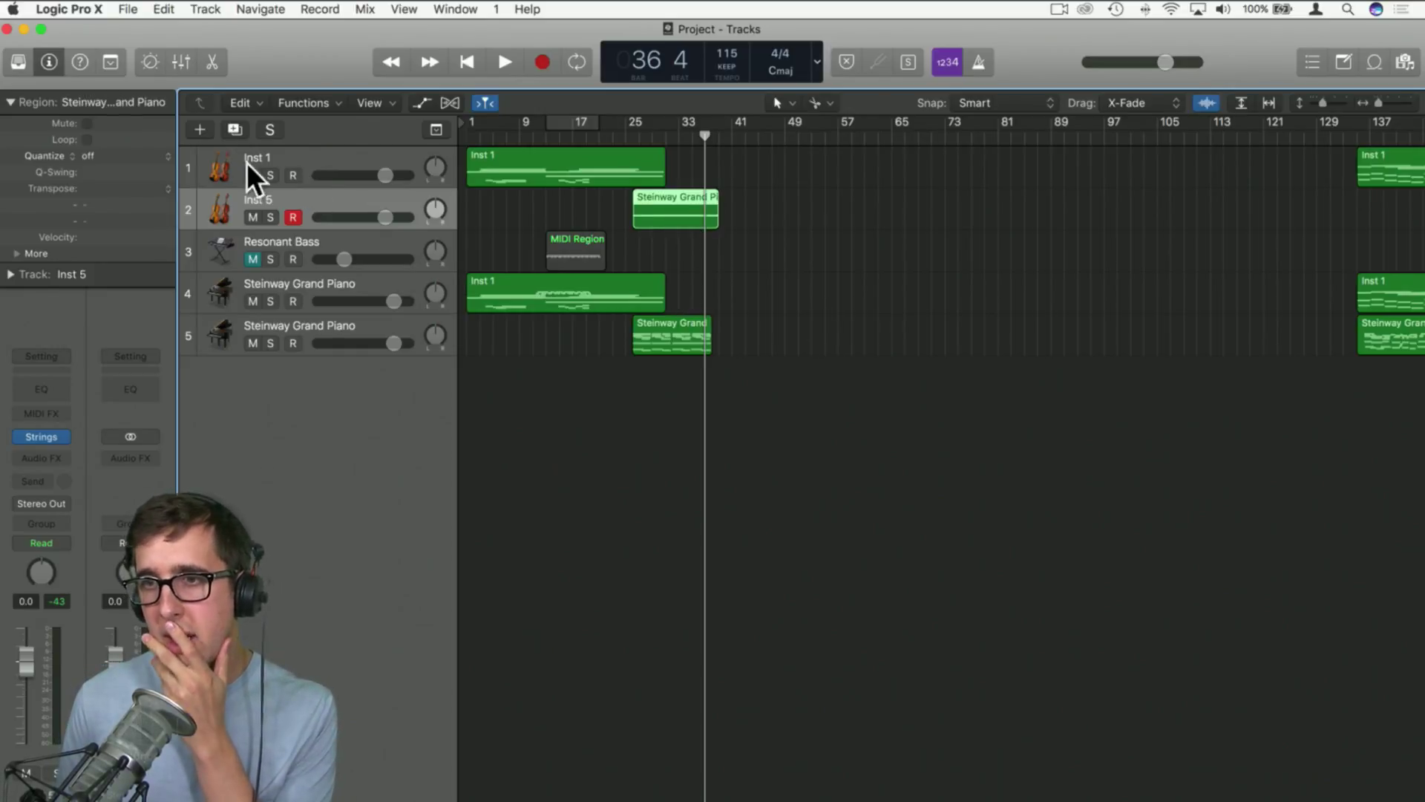
Create one software instrument track using Sculpture and close the instrument's window
{"action": "left_click", "coordinate": [200, 129]}
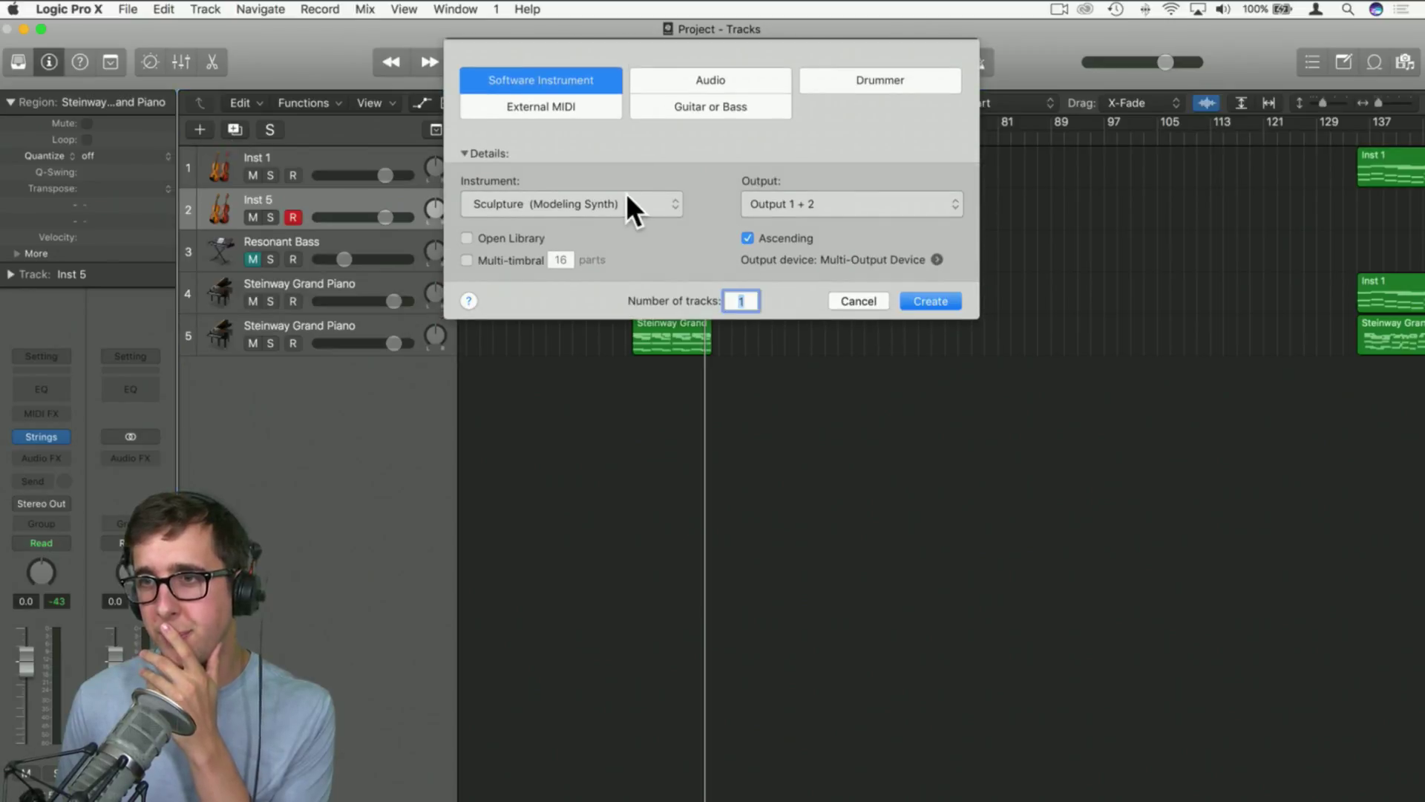
{"action": "left_click", "coordinate": [930, 300]}
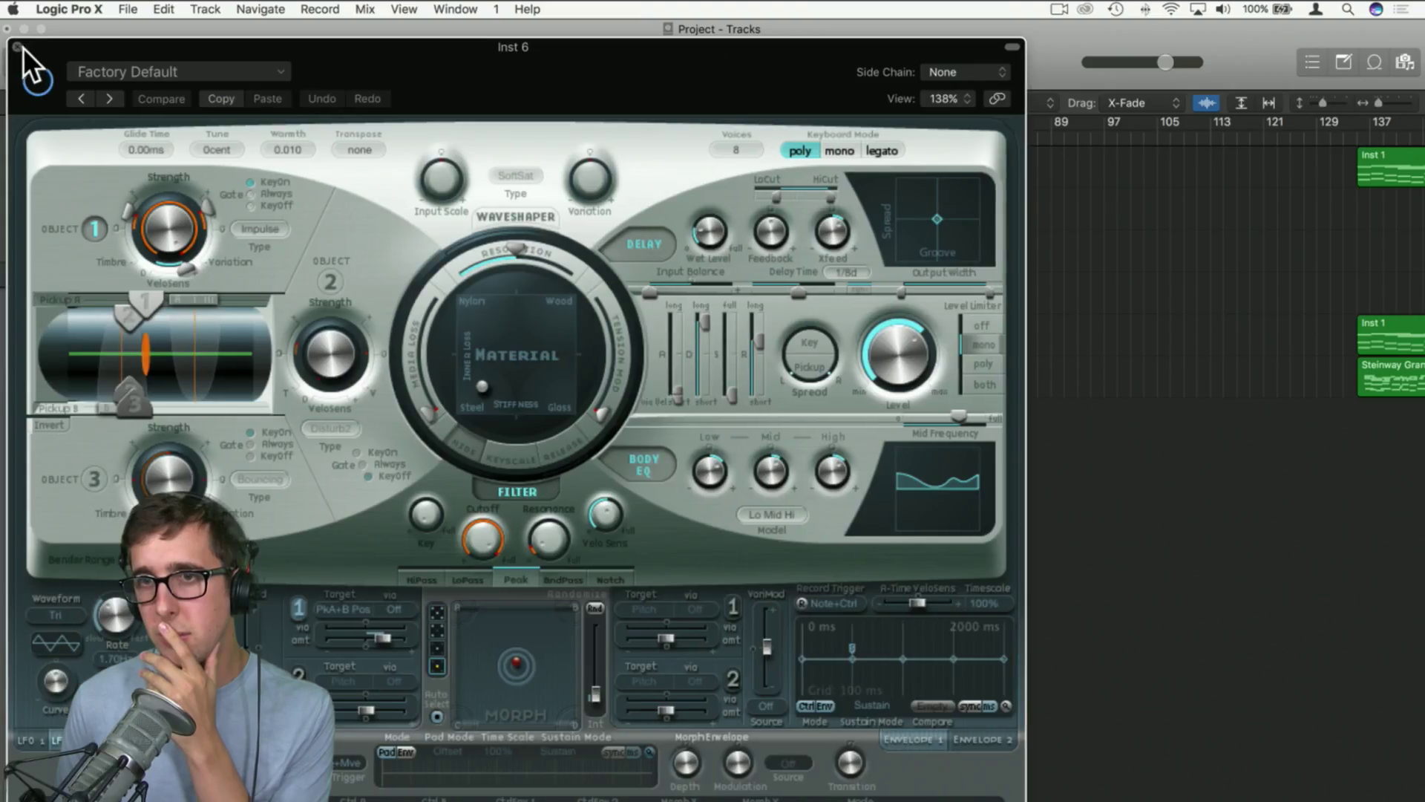
{"action": "left_click", "coordinate": [20, 46]}
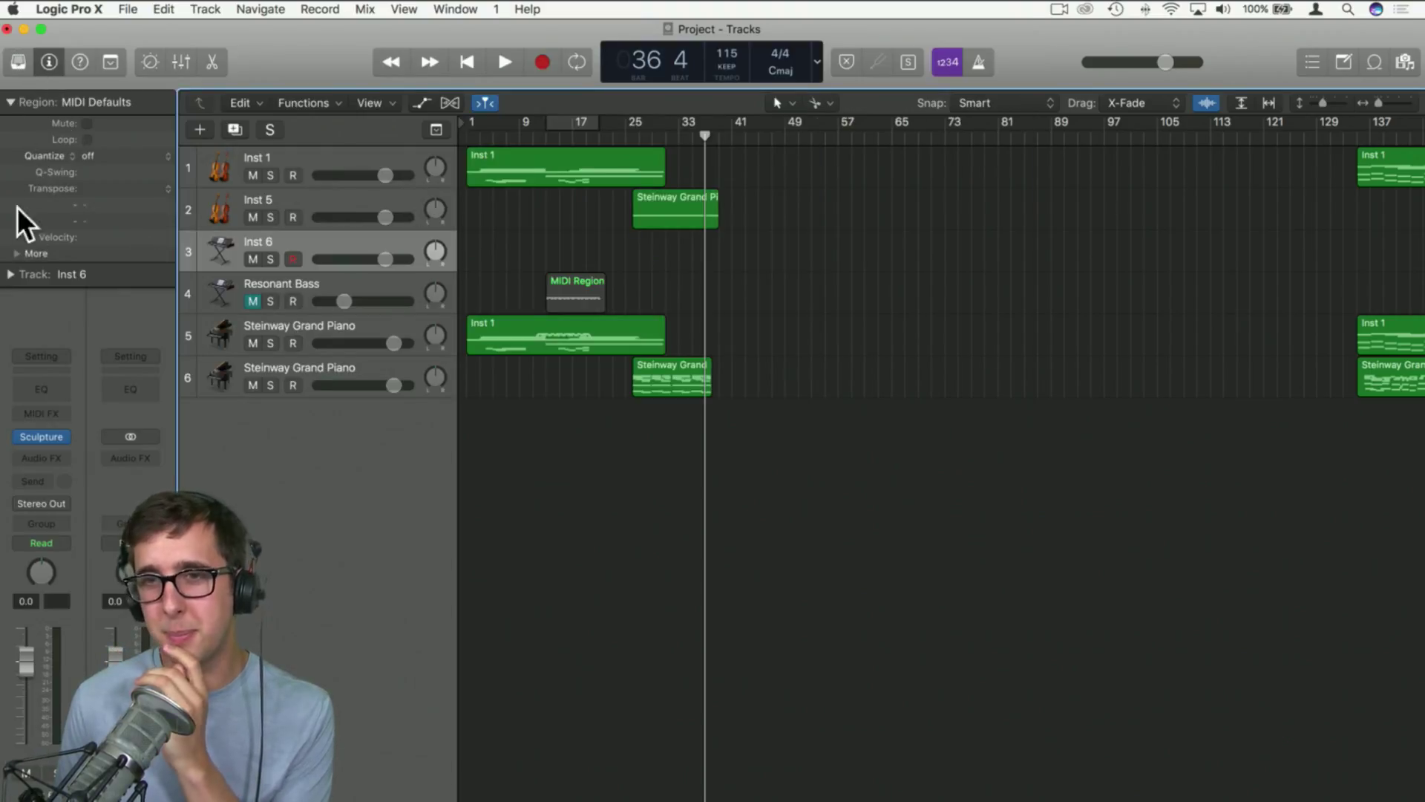
Load the Steinway Grand Piano patch from the Library's Piano category onto the new track
{"action": "left_click", "coordinate": [18, 63]}
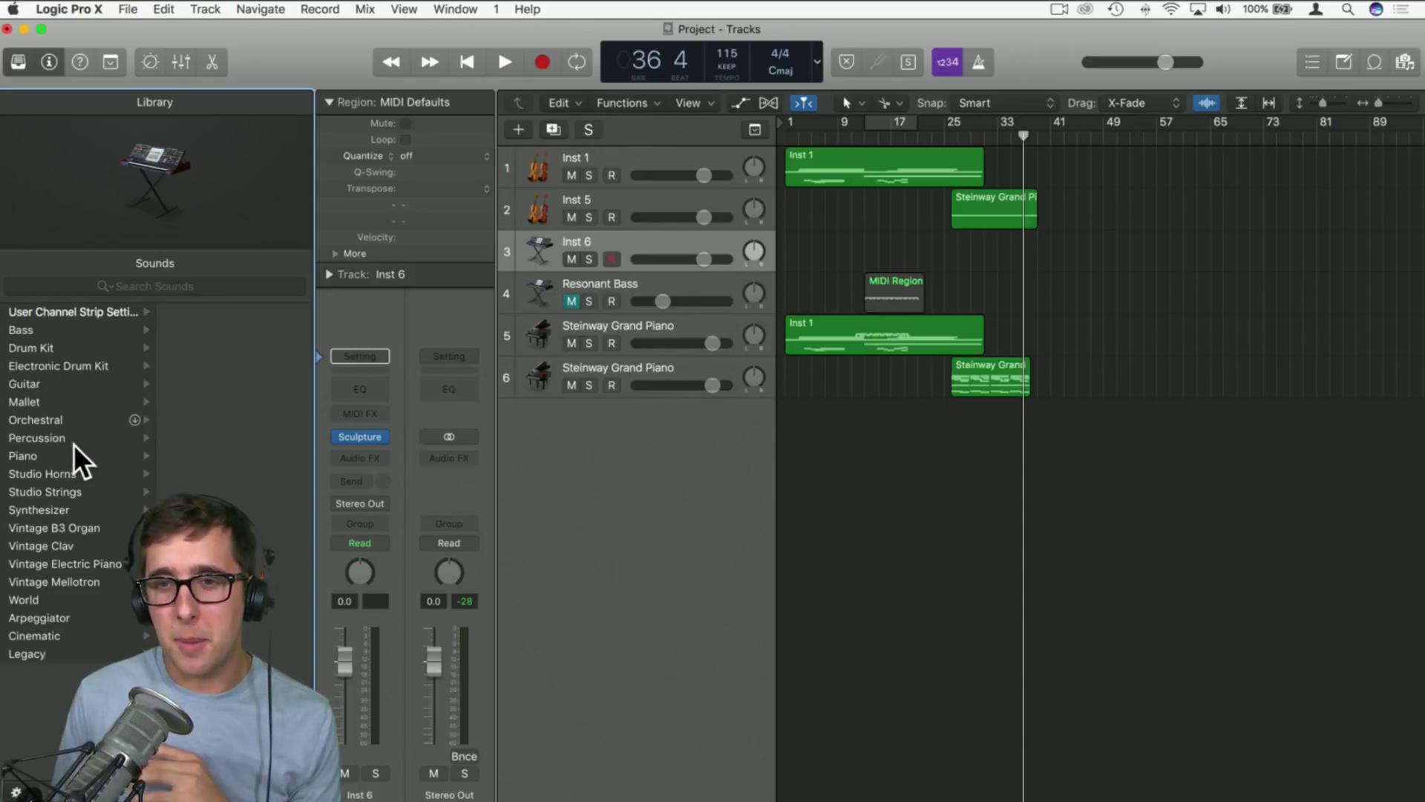
{"action": "left_click", "coordinate": [30, 459]}
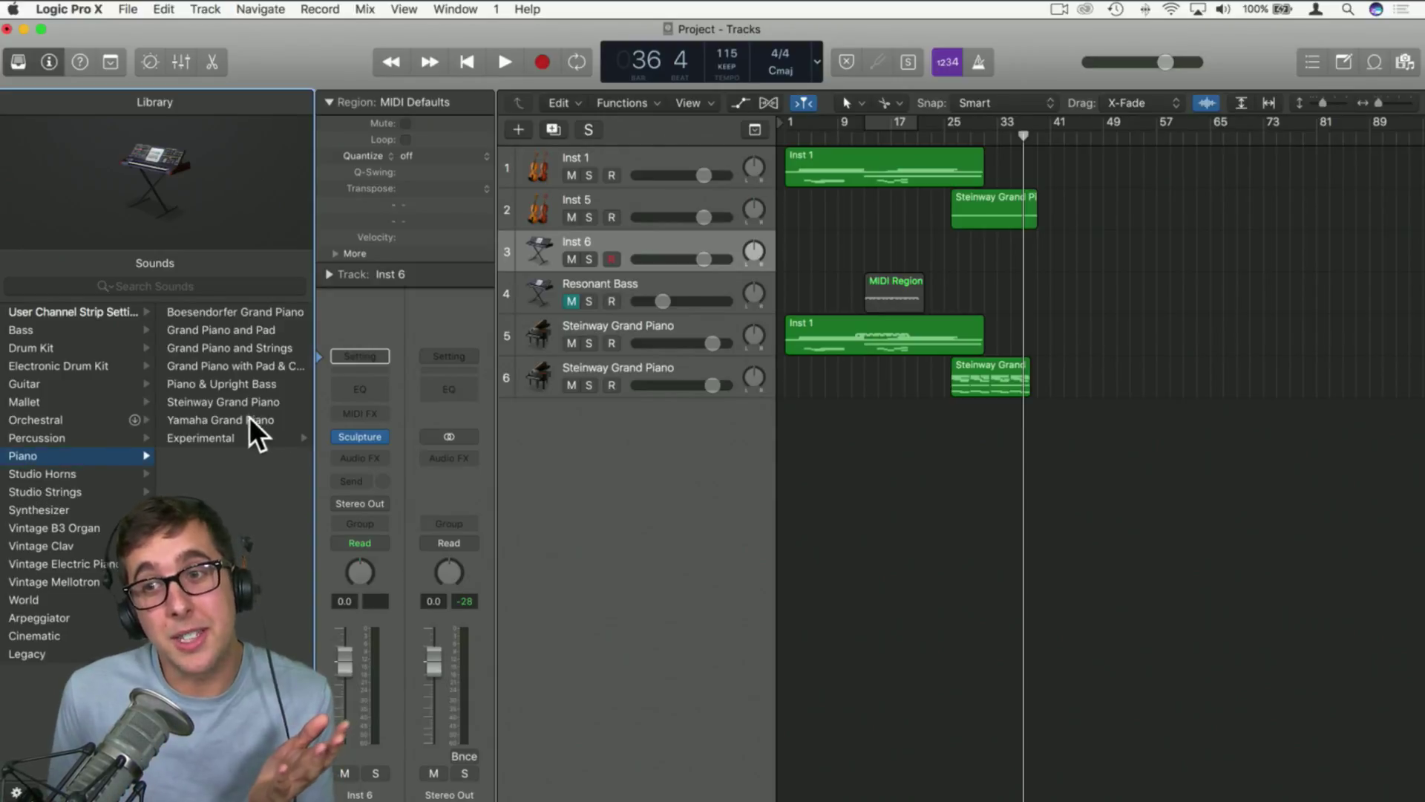
{"action": "left_click", "coordinate": [222, 402]}
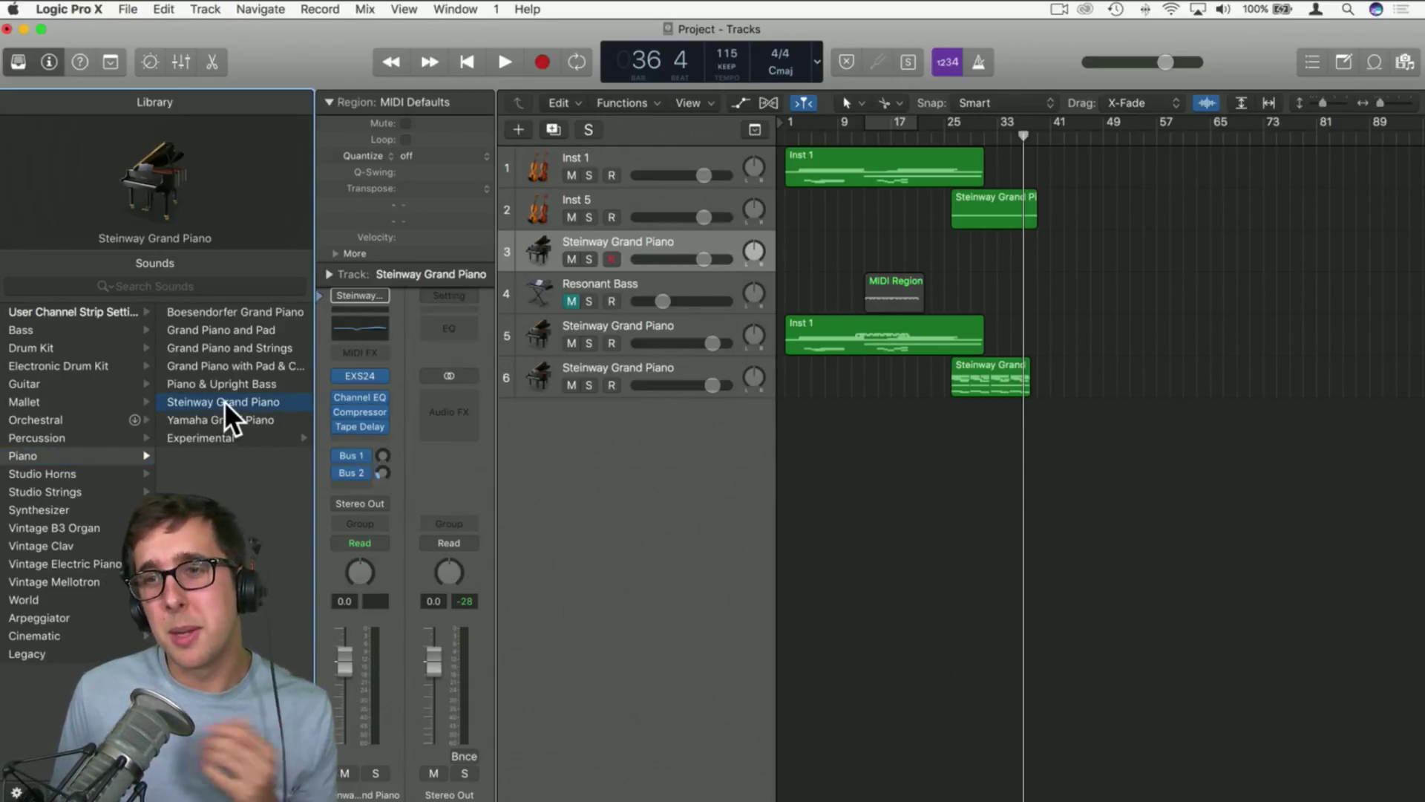
{"action": "left_click", "coordinate": [18, 63]}
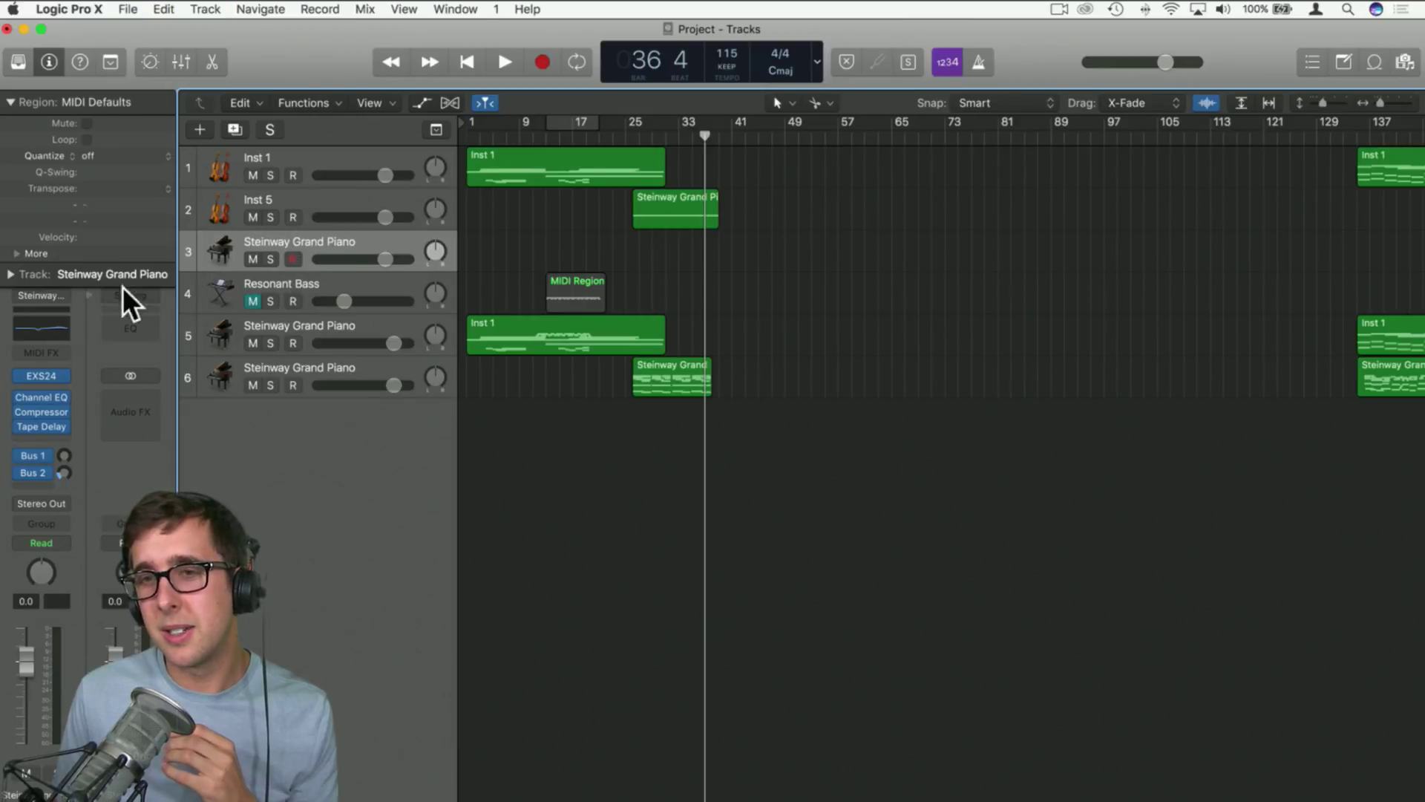
Add the Arpeggiator MIDI effect to the new piano track and move its window clear of the regions
{"action": "left_click", "coordinate": [41, 320]}
{"action": "left_click", "coordinate": [25, 46]}
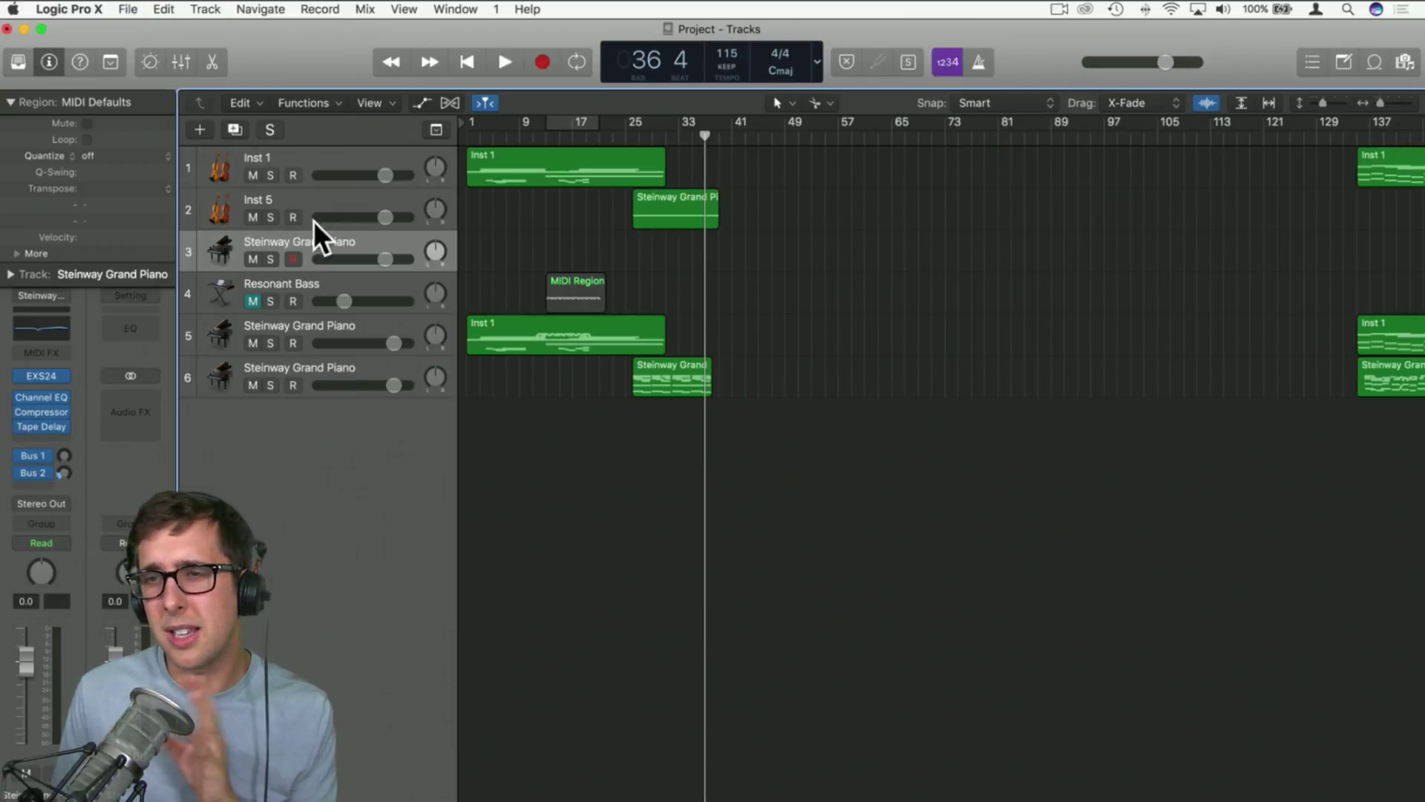
{"action": "left_click", "coordinate": [62, 356]}
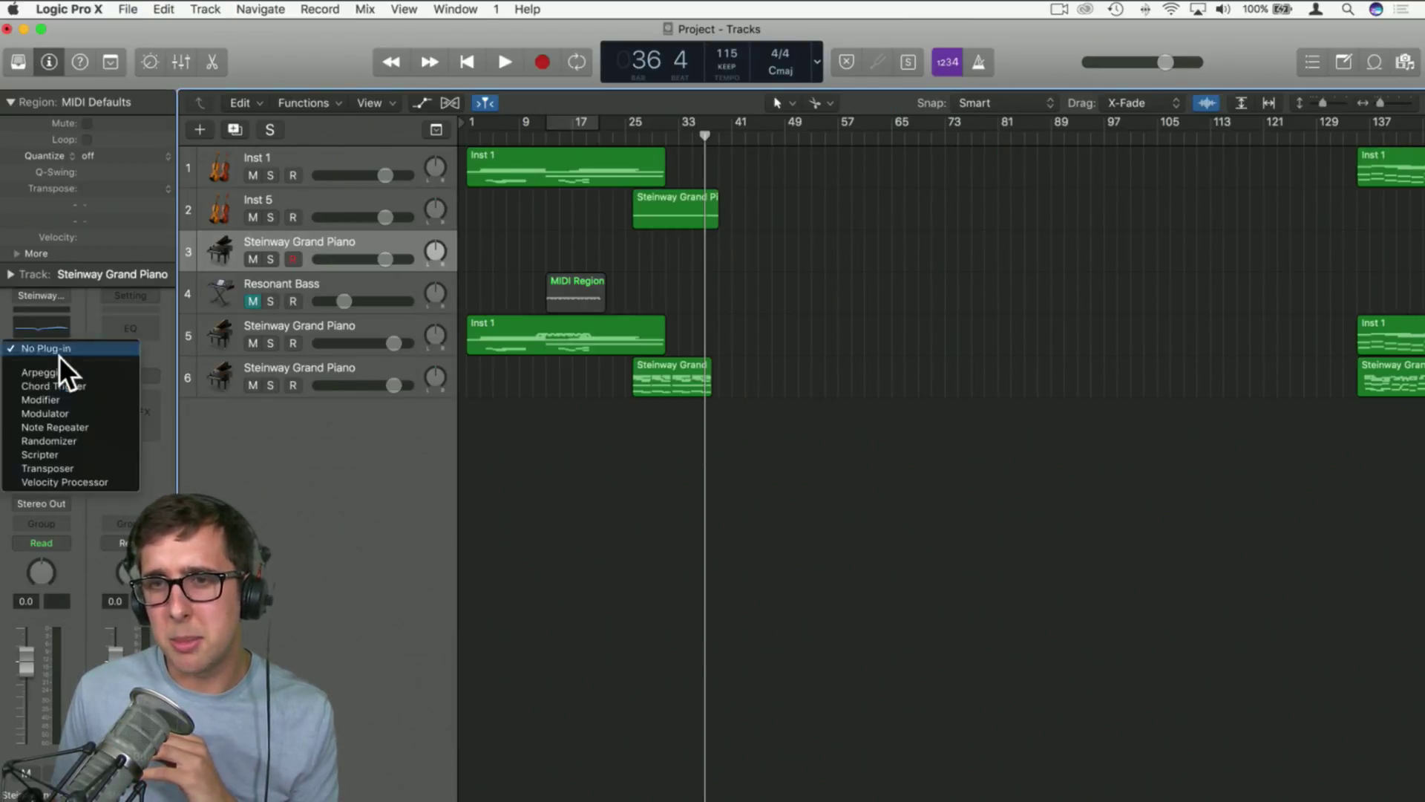
{"action": "key", "text": "Escape"}
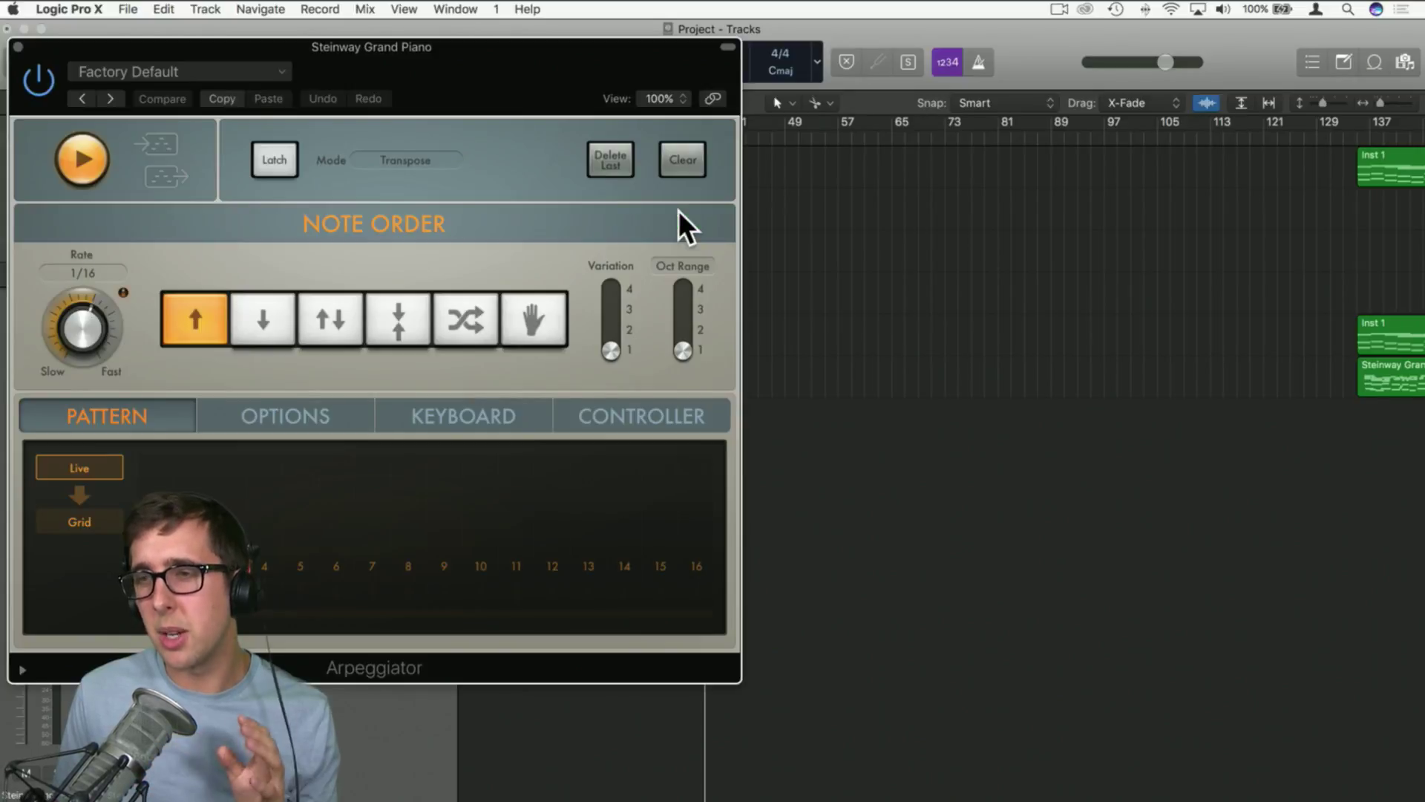
{"action": "left_click_drag", "start_coordinate": [56, 49], "coordinate": [818, 122]}
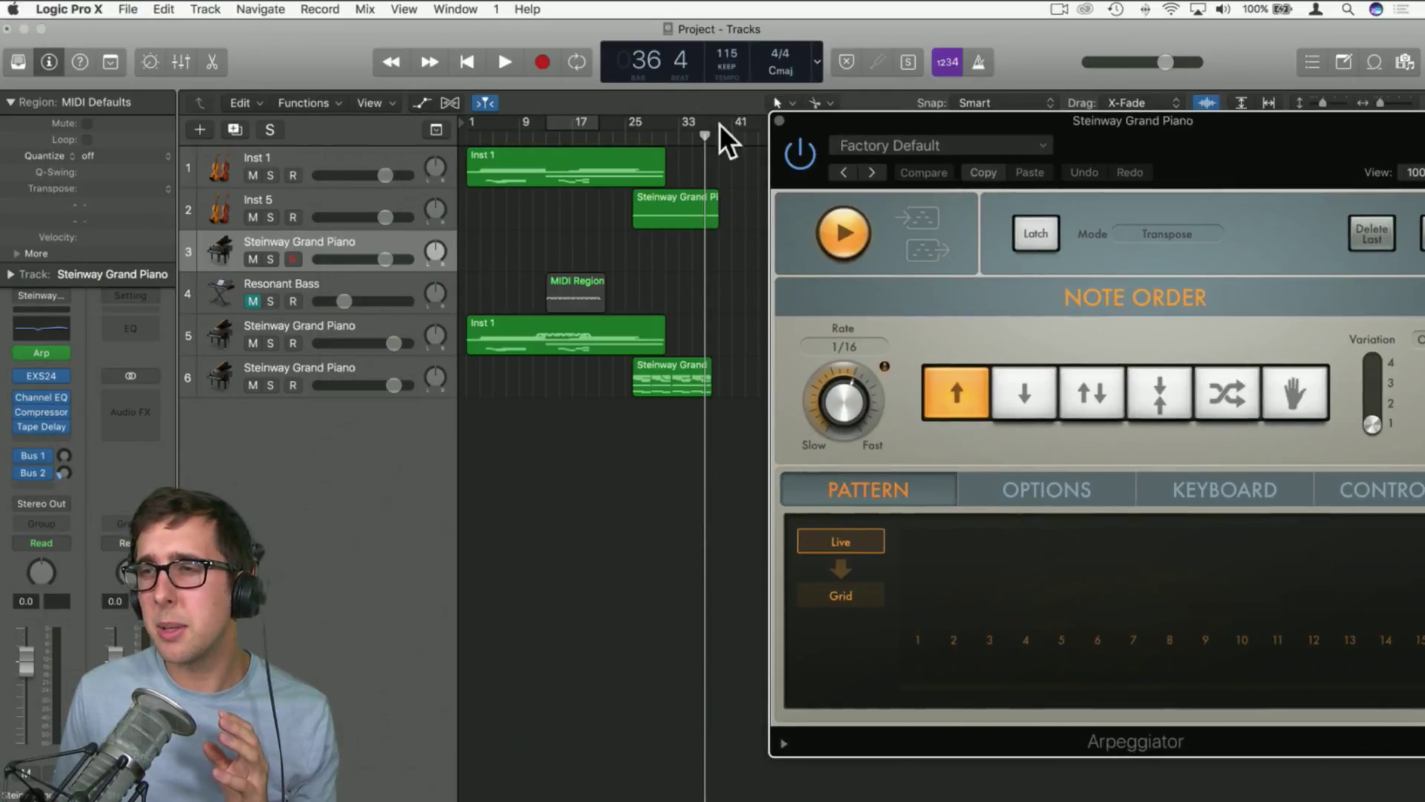
Copy the Inst 5 region onto the new piano track and set the cycle range over that region
{"action": "left_click", "coordinate": [654, 194]}
{"action": "left_click_drag", "start_coordinate": [654, 245], "coordinate": [653, 256]}
{"action": "left_click_drag", "start_coordinate": [818, 124], "coordinate": [777, 122]}
{"action": "left_click_drag", "start_coordinate": [652, 119], "coordinate": [721, 127]}
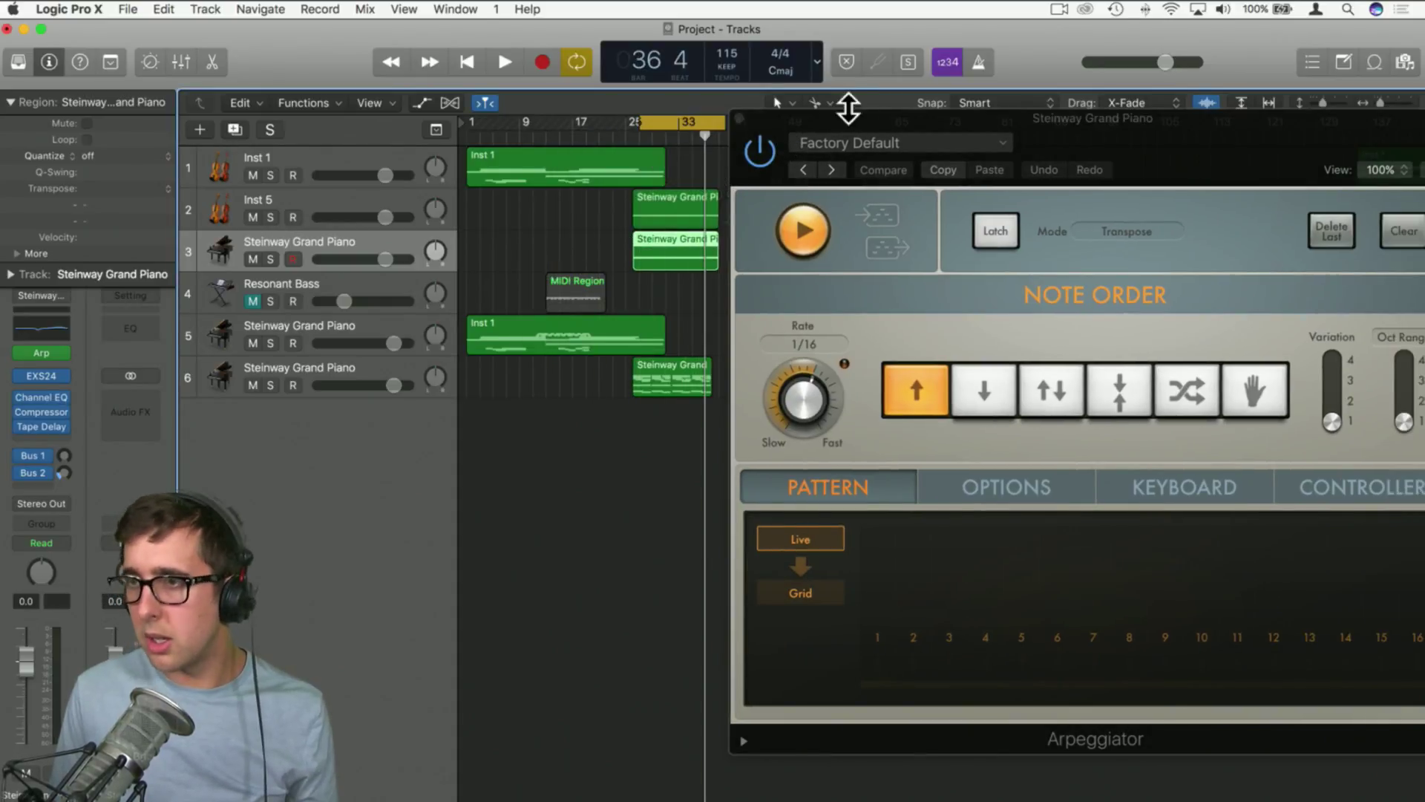
Close the Arpeggiator window and fit the cycle range to the regions running from bar 26 to bar 39
{"action": "left_click", "coordinate": [736, 119]}
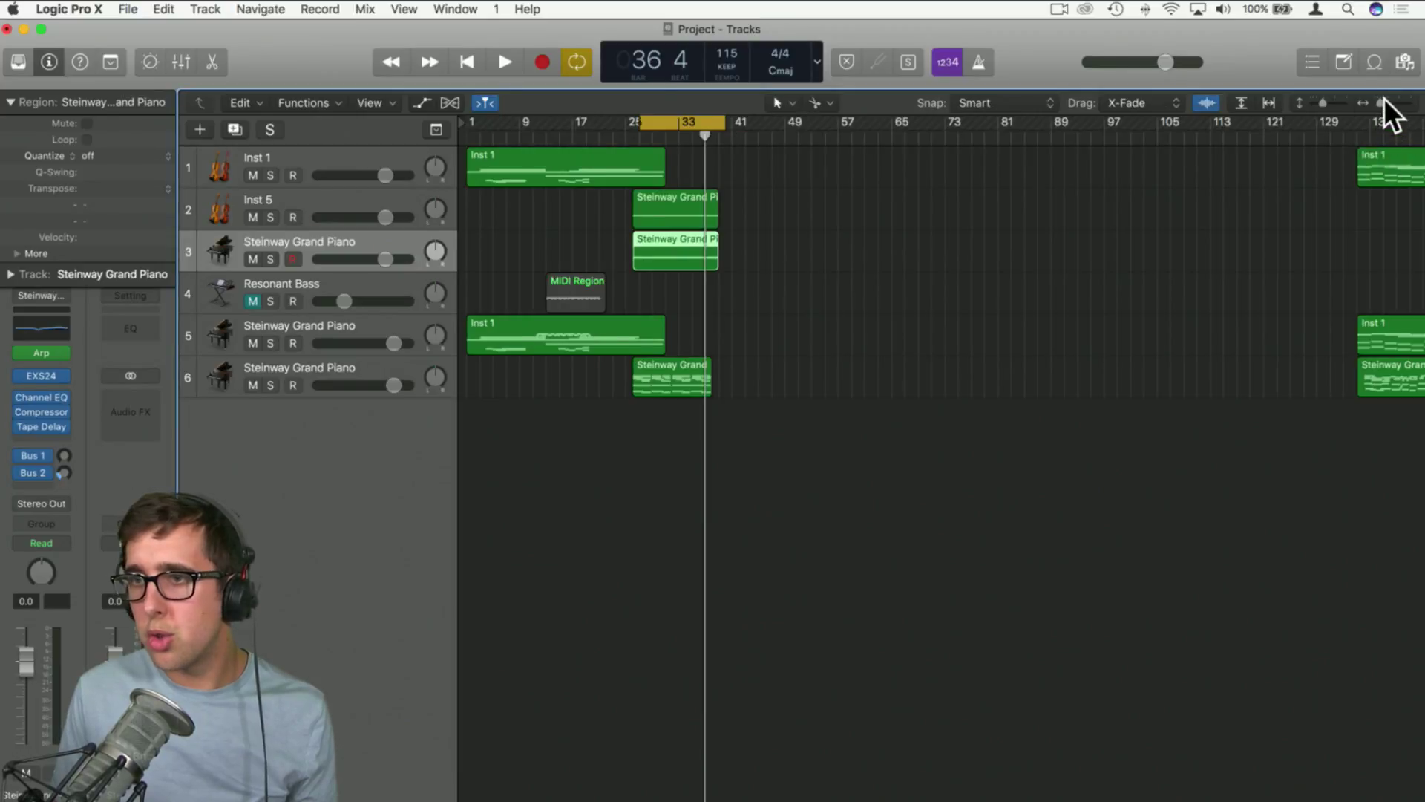
{"action": "left_click_drag", "start_coordinate": [1382, 102], "coordinate": [1382, 103]}
{"action": "scroll", "coordinate": [922, 167], "scroll_direction": "left", "scroll_amount": 2}
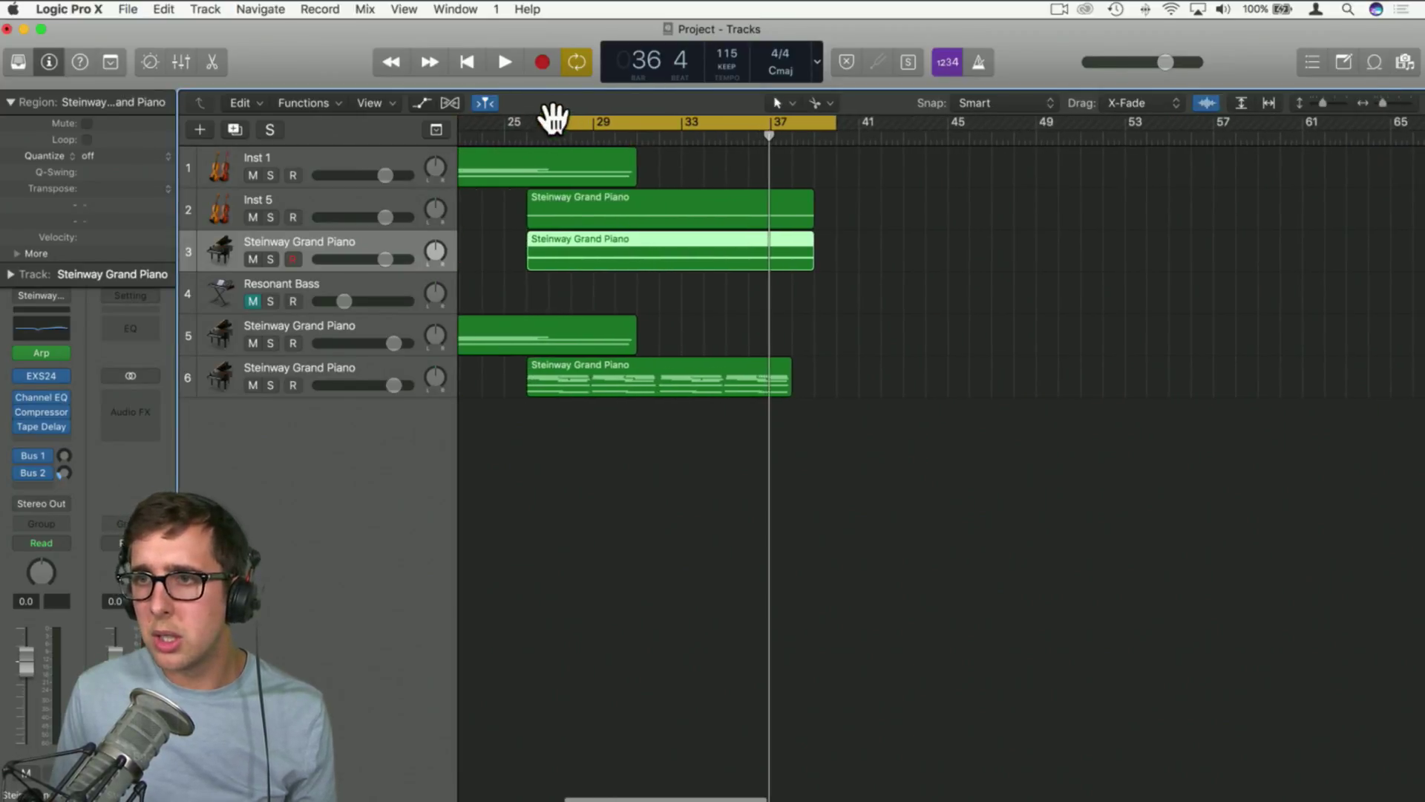
{"action": "left_click_drag", "start_coordinate": [553, 117], "coordinate": [480, 105]}
{"action": "left_click_drag", "start_coordinate": [834, 127], "coordinate": [816, 127]}
Play the cycle and briefly solo the arpeggiated piano track to hear it on its own
{"action": "key", "text": "space"}
{"action": "left_click", "coordinate": [270, 259]}
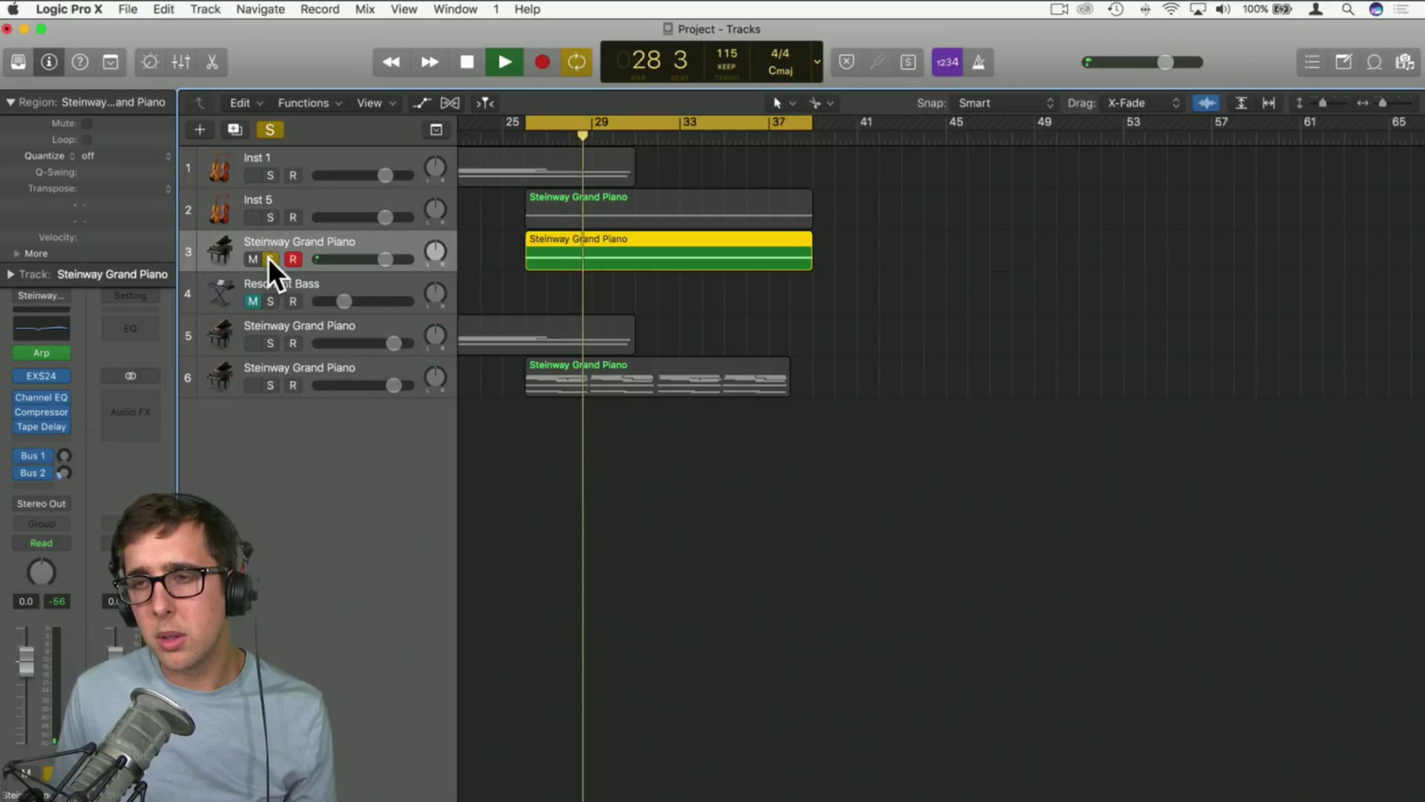
{"action": "left_click", "coordinate": [270, 259]}
Set the velocity of all 12 notes in the arpeggiated piano region to 32, then close the editor
{"action": "double_click", "coordinate": [659, 254]}
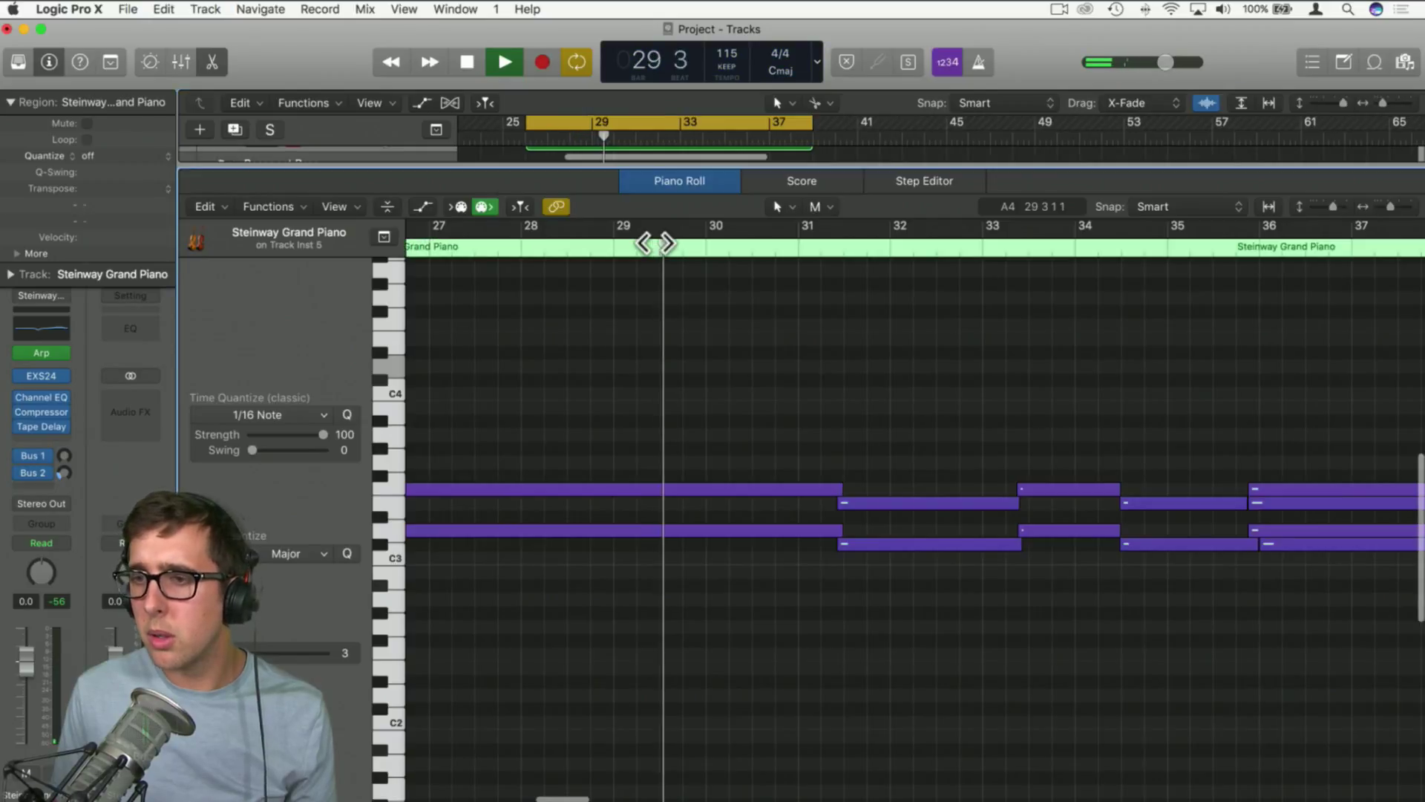
{"action": "scroll", "coordinate": [626, 365], "scroll_direction": "left", "scroll_amount": 5}
{"action": "key", "text": "space"}
{"action": "left_click_drag", "start_coordinate": [592, 414], "coordinate": [589, 603]}
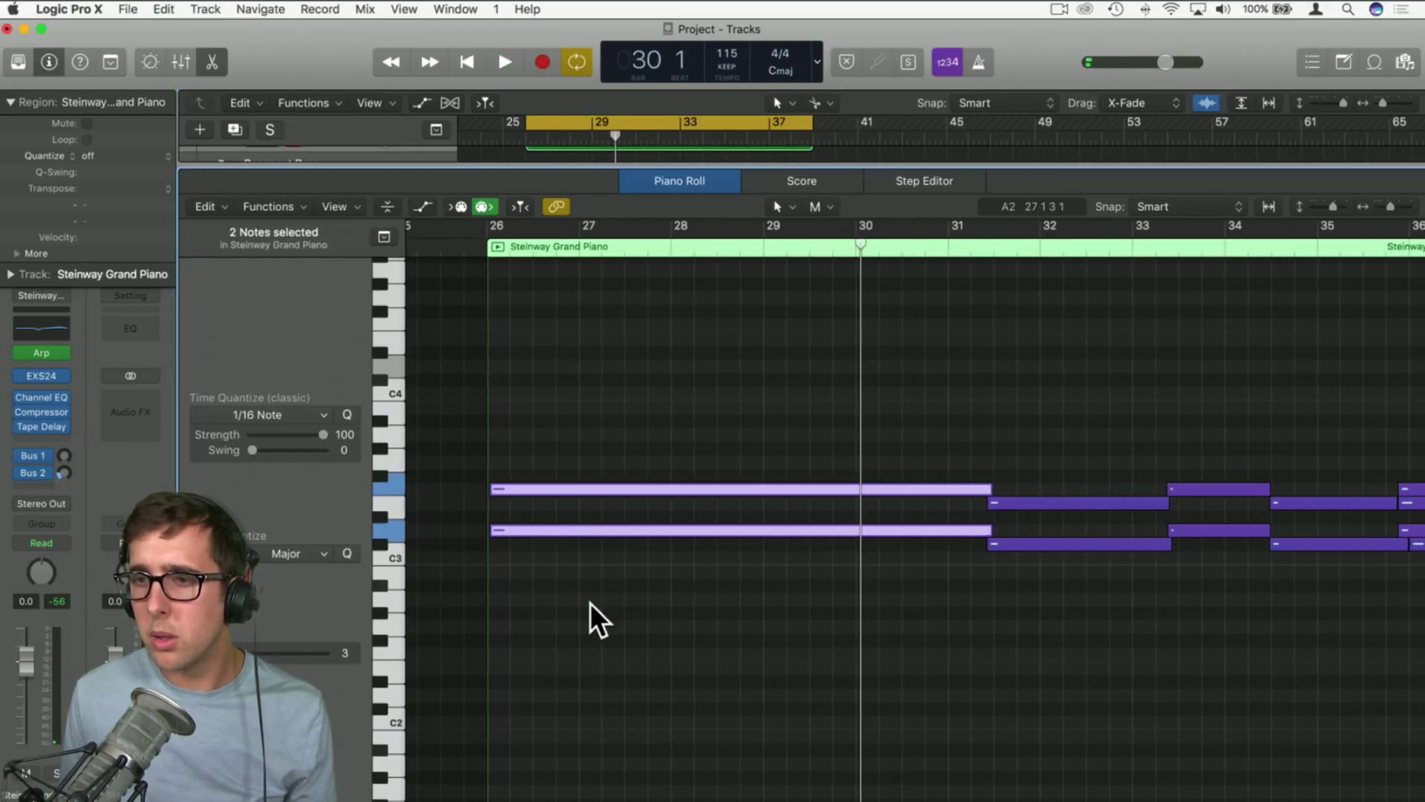
{"action": "left_click", "coordinate": [594, 620]}
{"action": "key", "text": "super+a"}
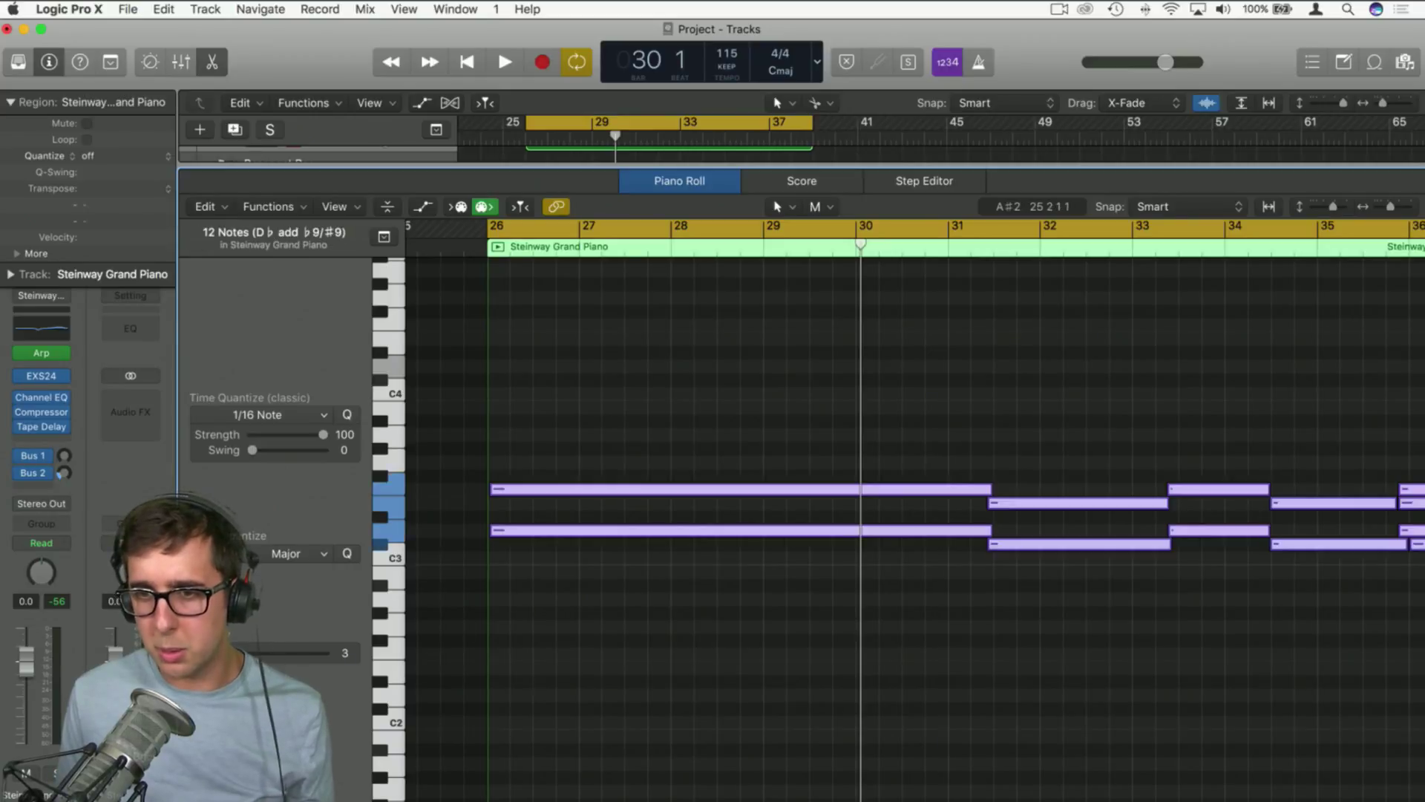
{"action": "key", "text": "shift+Return"}
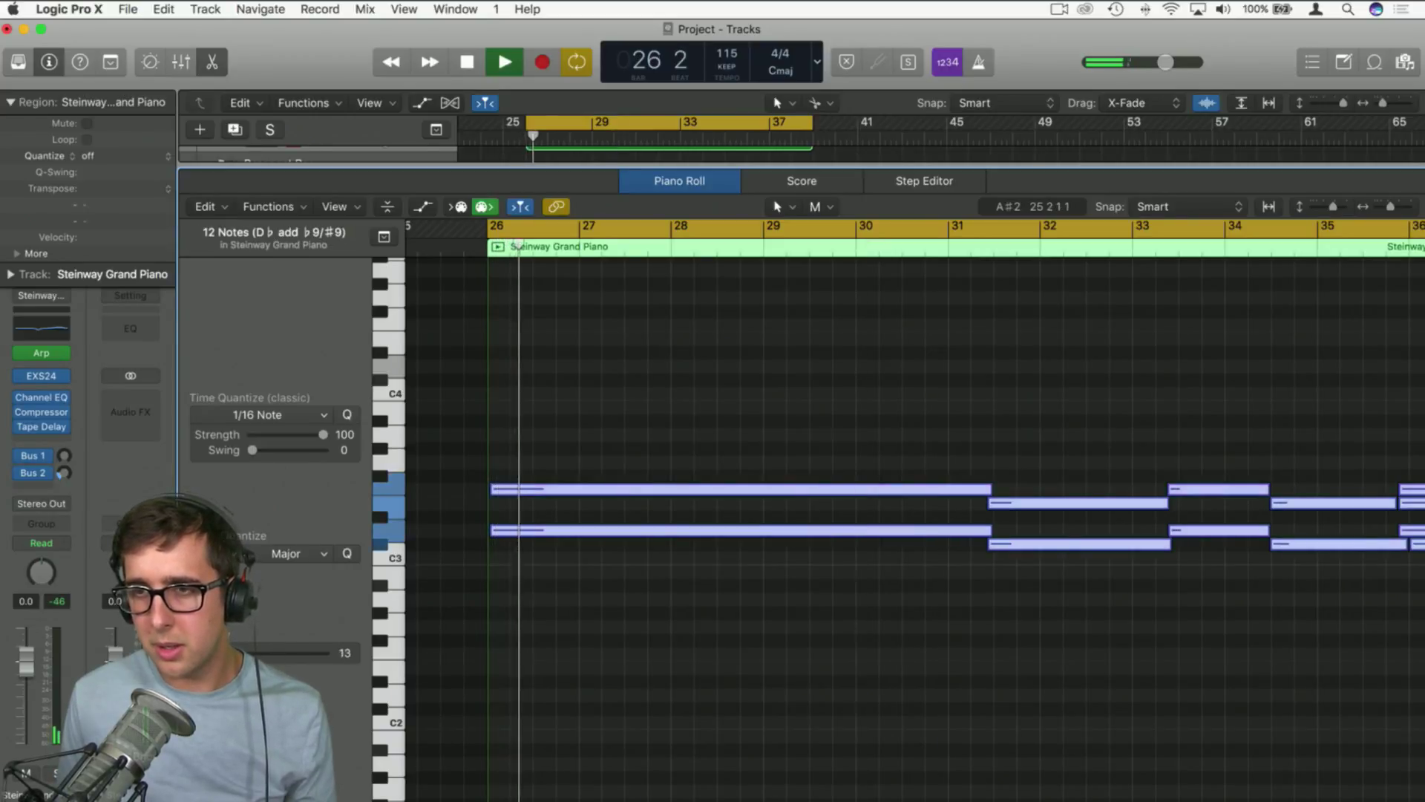
{"action": "left_click_drag", "start_coordinate": [207, 653], "coordinate": [227, 653]}
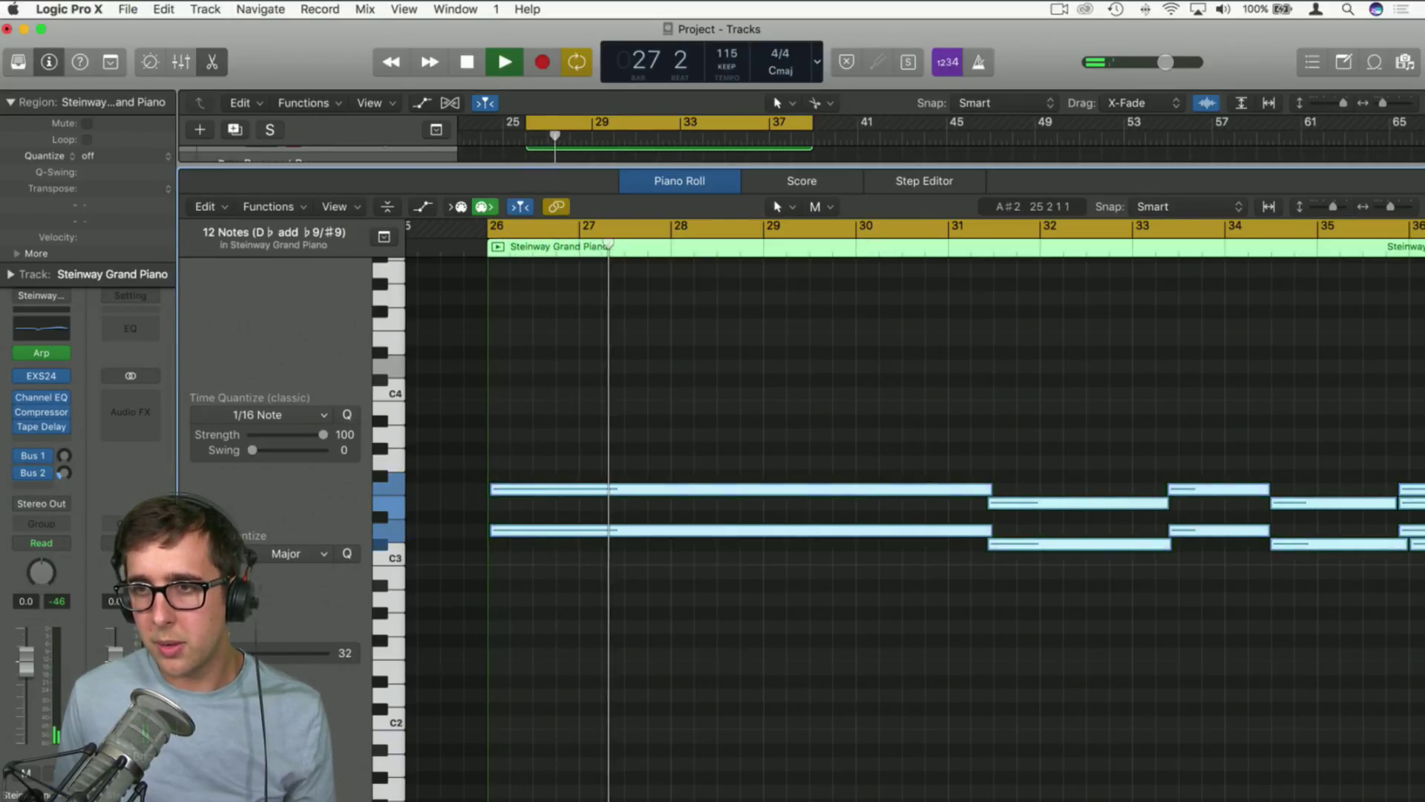
{"action": "left_click", "coordinate": [213, 60]}
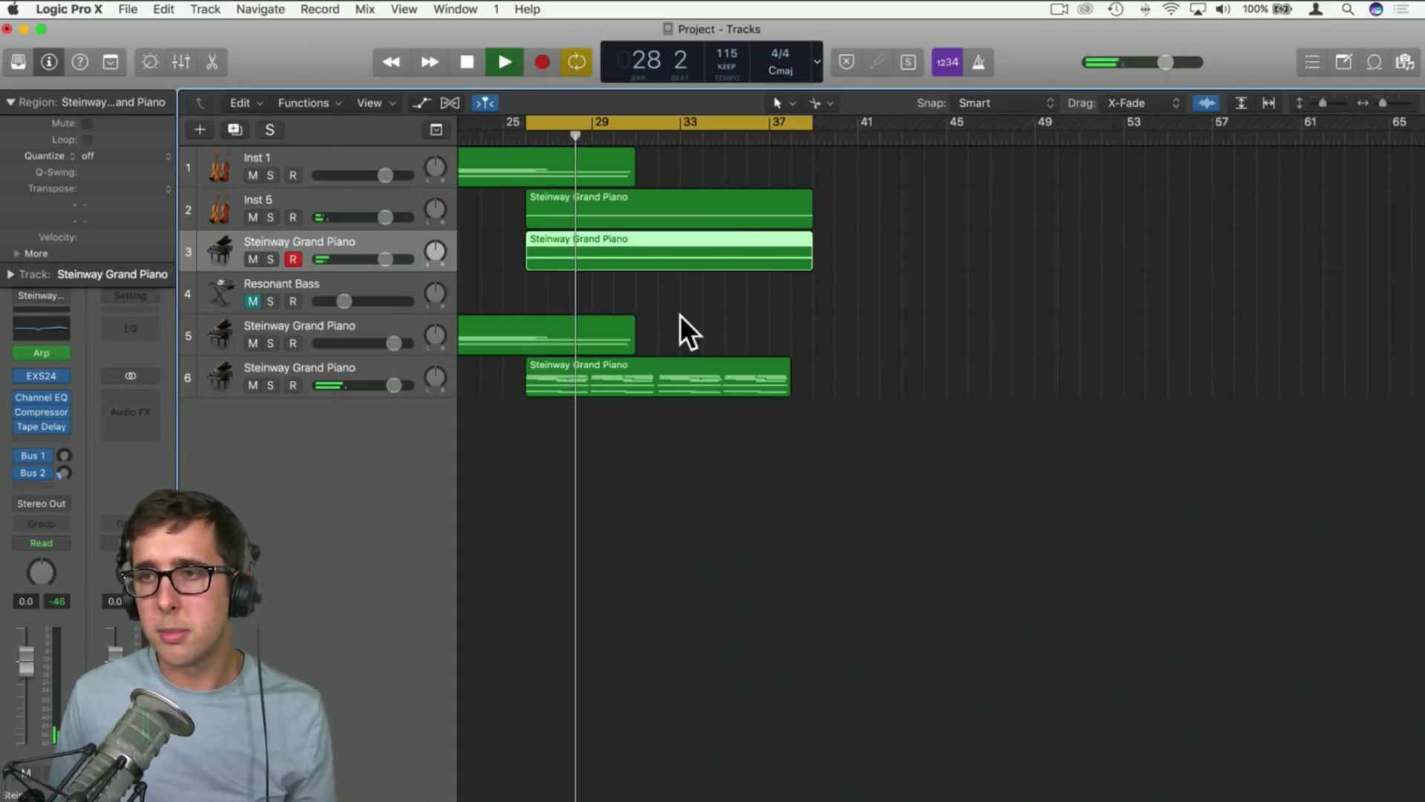
Reopen the piano track's Arpeggiator, try its rate at 1/2 triplet and other settings, then close the window
{"action": "left_click", "coordinate": [43, 353]}
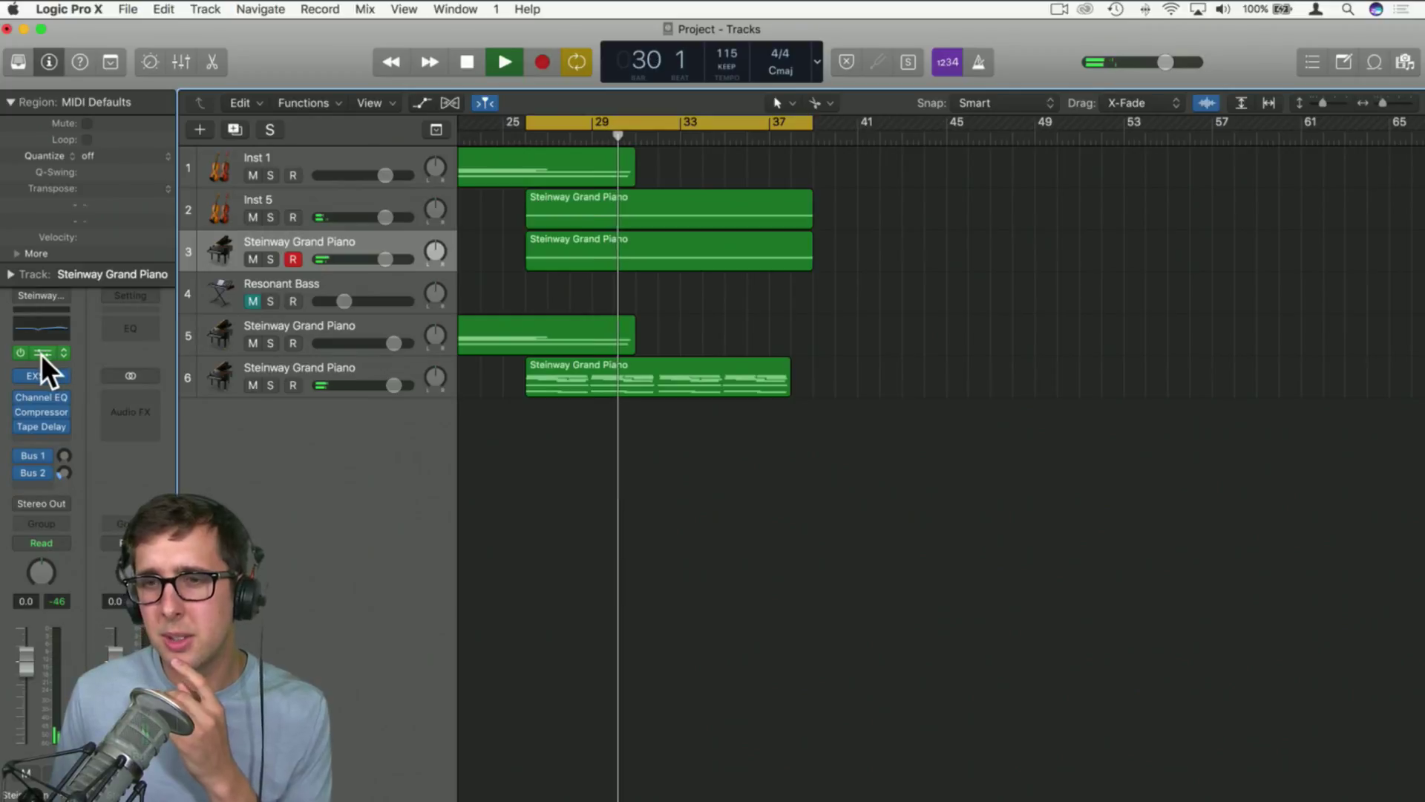
{"action": "left_click", "coordinate": [41, 355]}
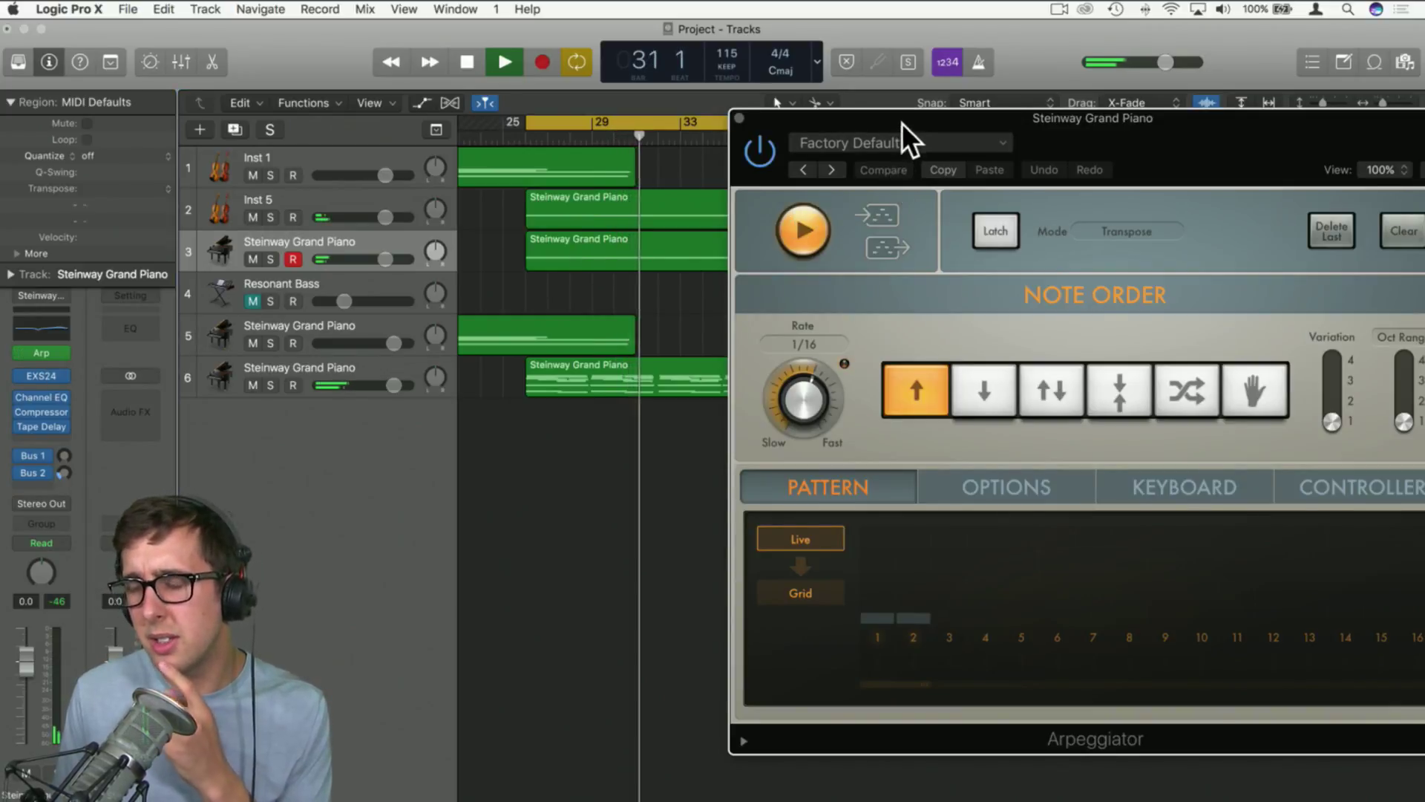
{"action": "left_click_drag", "start_coordinate": [902, 124], "coordinate": [658, 100]}
{"action": "left_click_drag", "start_coordinate": [571, 363], "coordinate": [559, 432]}
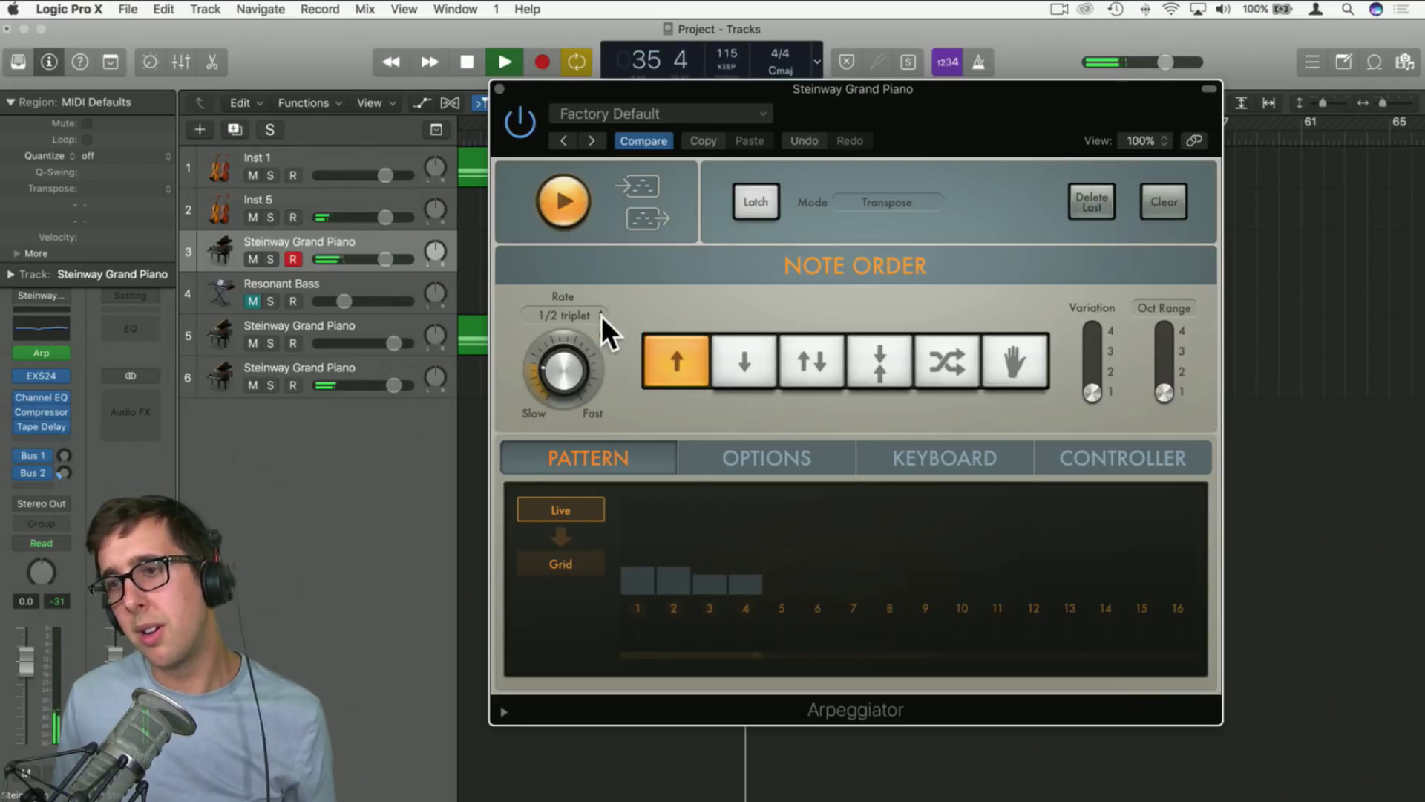
{"action": "left_click_drag", "start_coordinate": [559, 366], "coordinate": [558, 332]}
{"action": "left_click_drag", "start_coordinate": [563, 255], "coordinate": [563, 205]}
{"action": "left_click", "coordinate": [500, 89]}
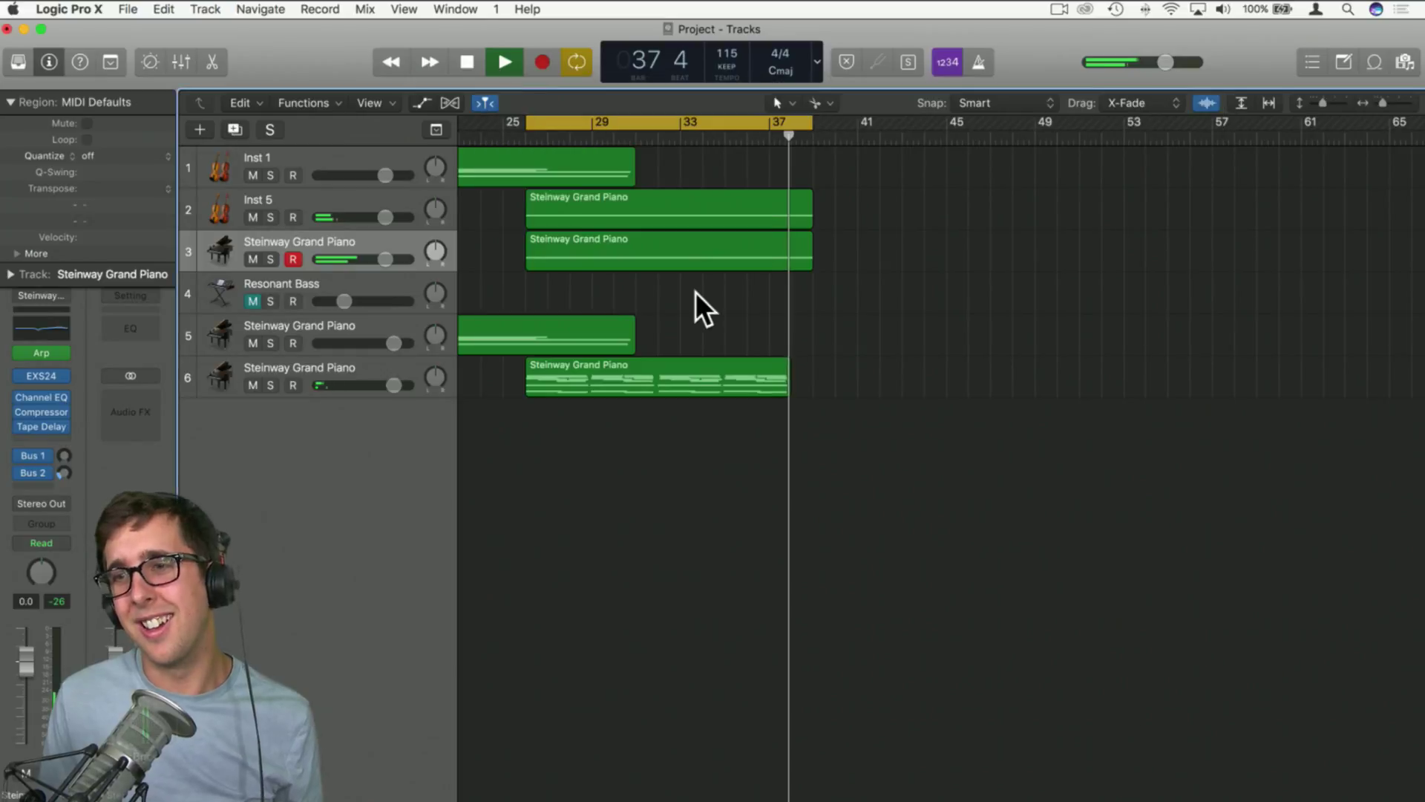
Stop playback and delete the arpeggiated Steinway Grand Piano track
{"action": "key", "text": "space"}
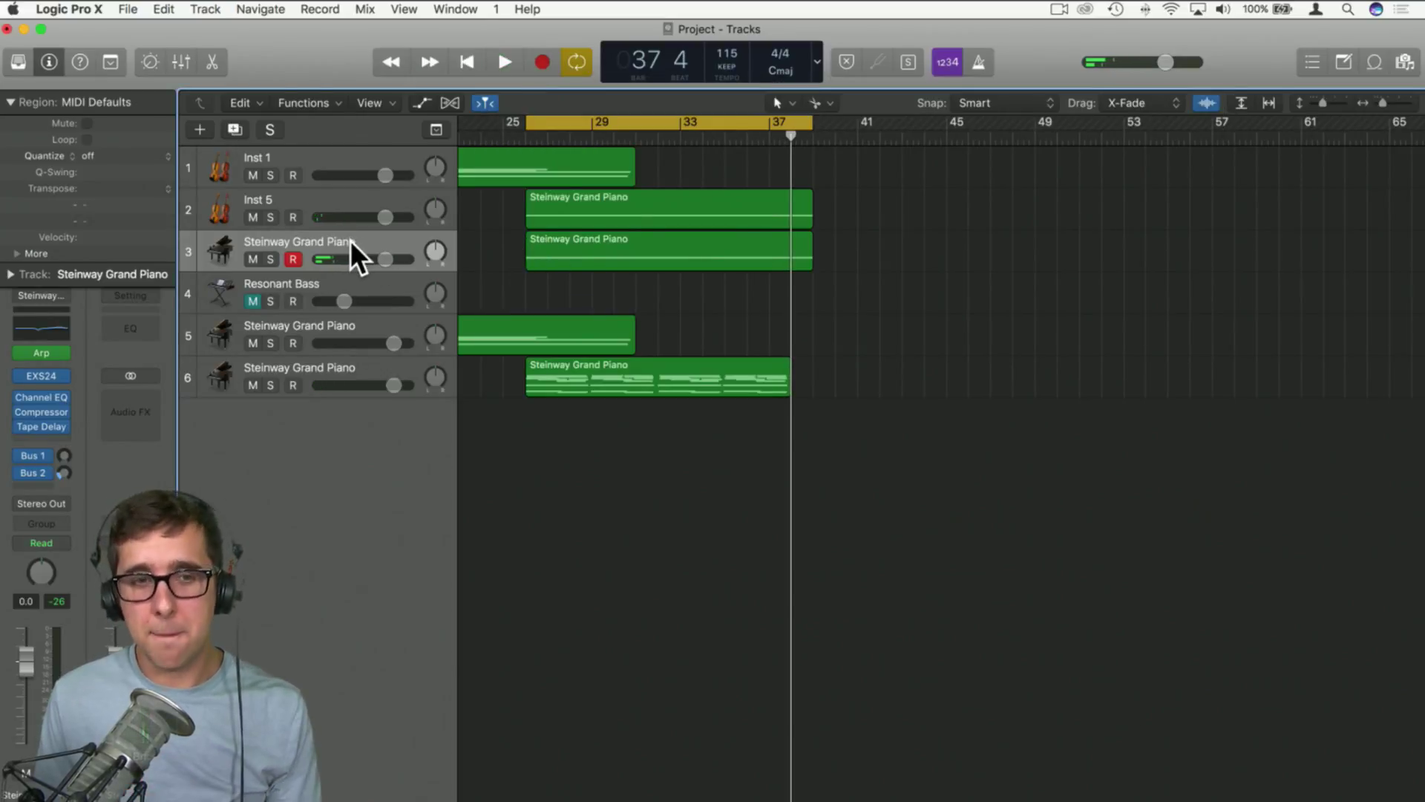
{"action": "key", "text": "super+BackSpace"}
{"action": "left_click", "coordinate": [815, 316]}
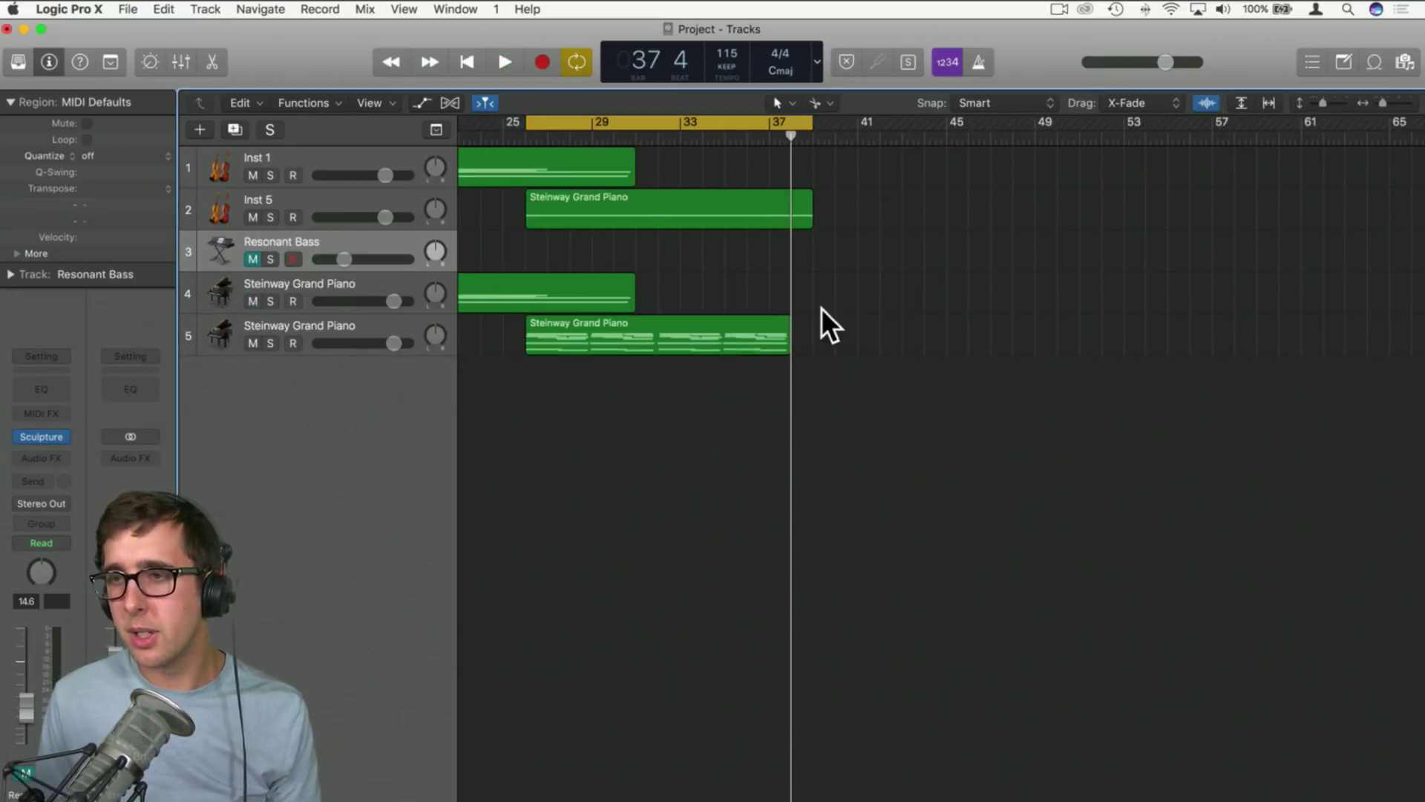
Turn off the cycle and return the playhead to the start of the project
{"action": "scroll", "coordinate": [649, 293], "scroll_direction": "left", "scroll_amount": 10}
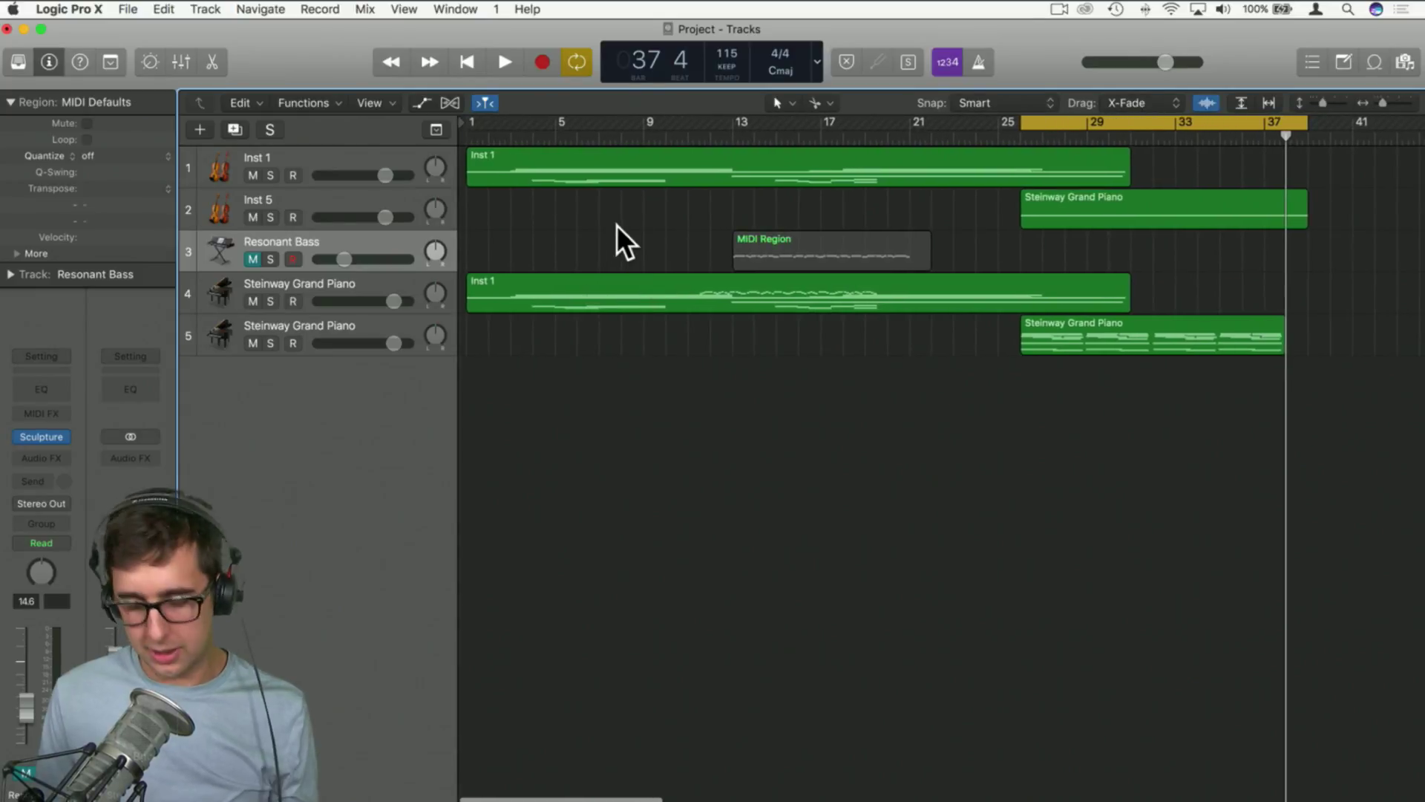
{"action": "left_click", "coordinate": [1036, 128]}
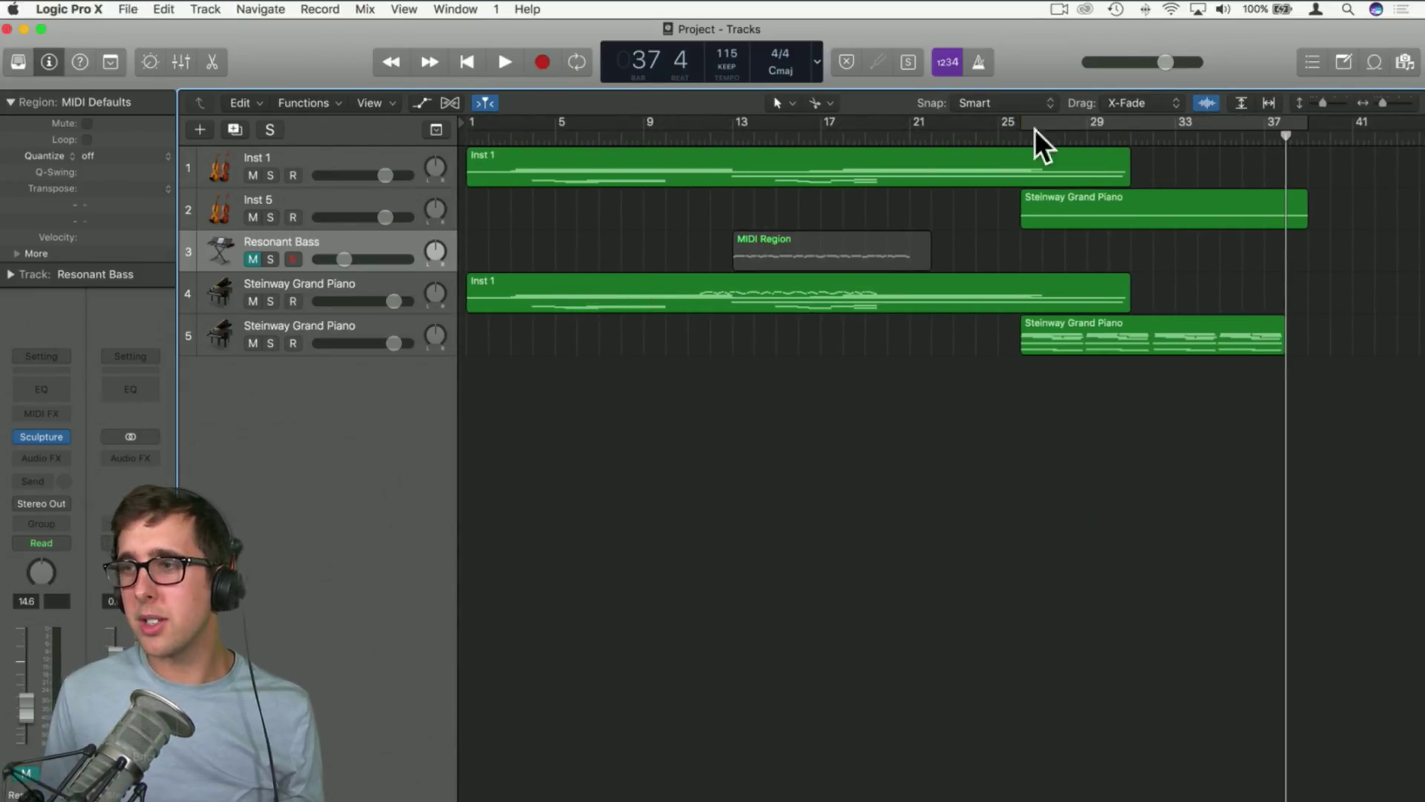
{"action": "left_click_drag", "start_coordinate": [512, 136], "coordinate": [394, 136]}
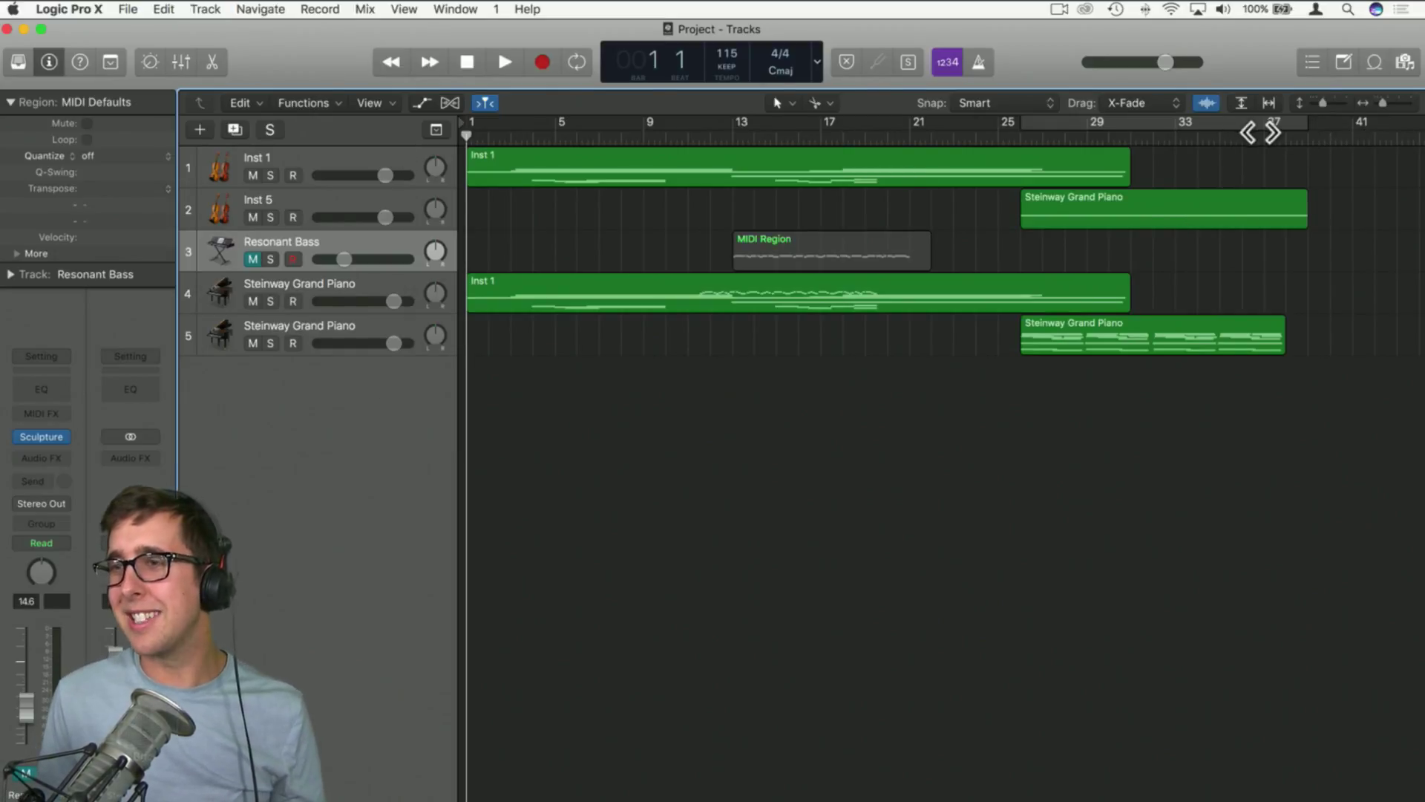
Switch the transport display to Time and check the time position at the end of the Inst 5 region
{"action": "left_click", "coordinate": [815, 62]}
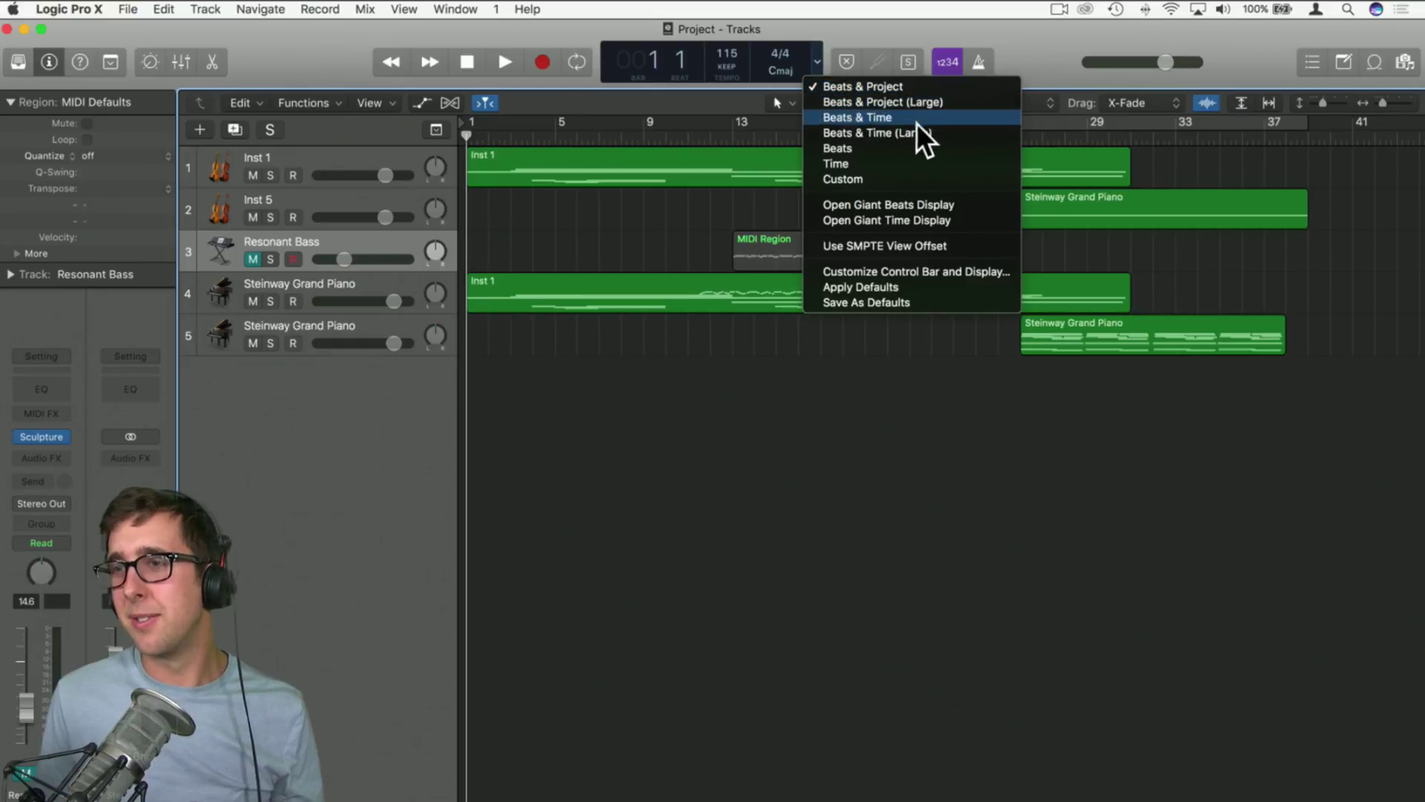
{"action": "left_click", "coordinate": [897, 164]}
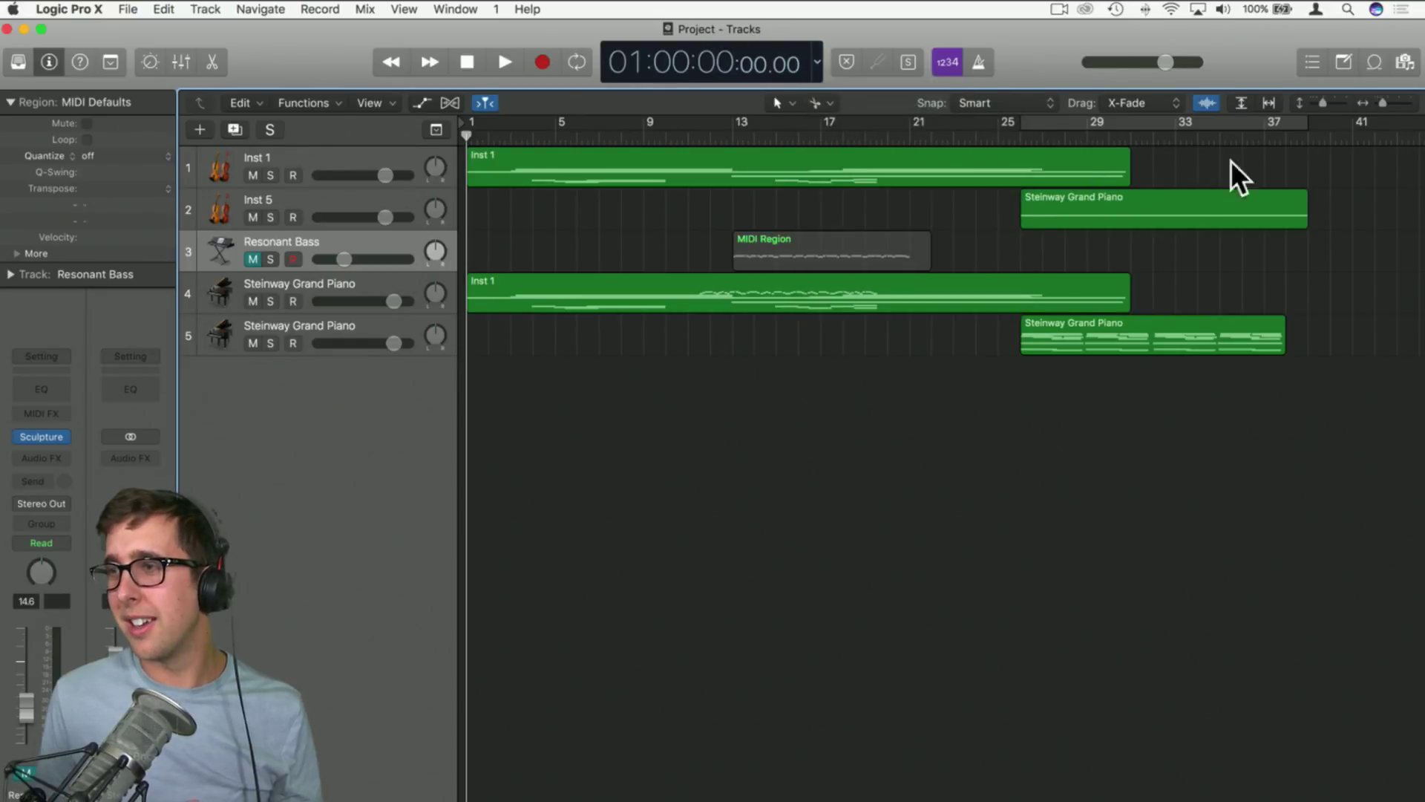
{"action": "left_click", "coordinate": [1308, 137]}
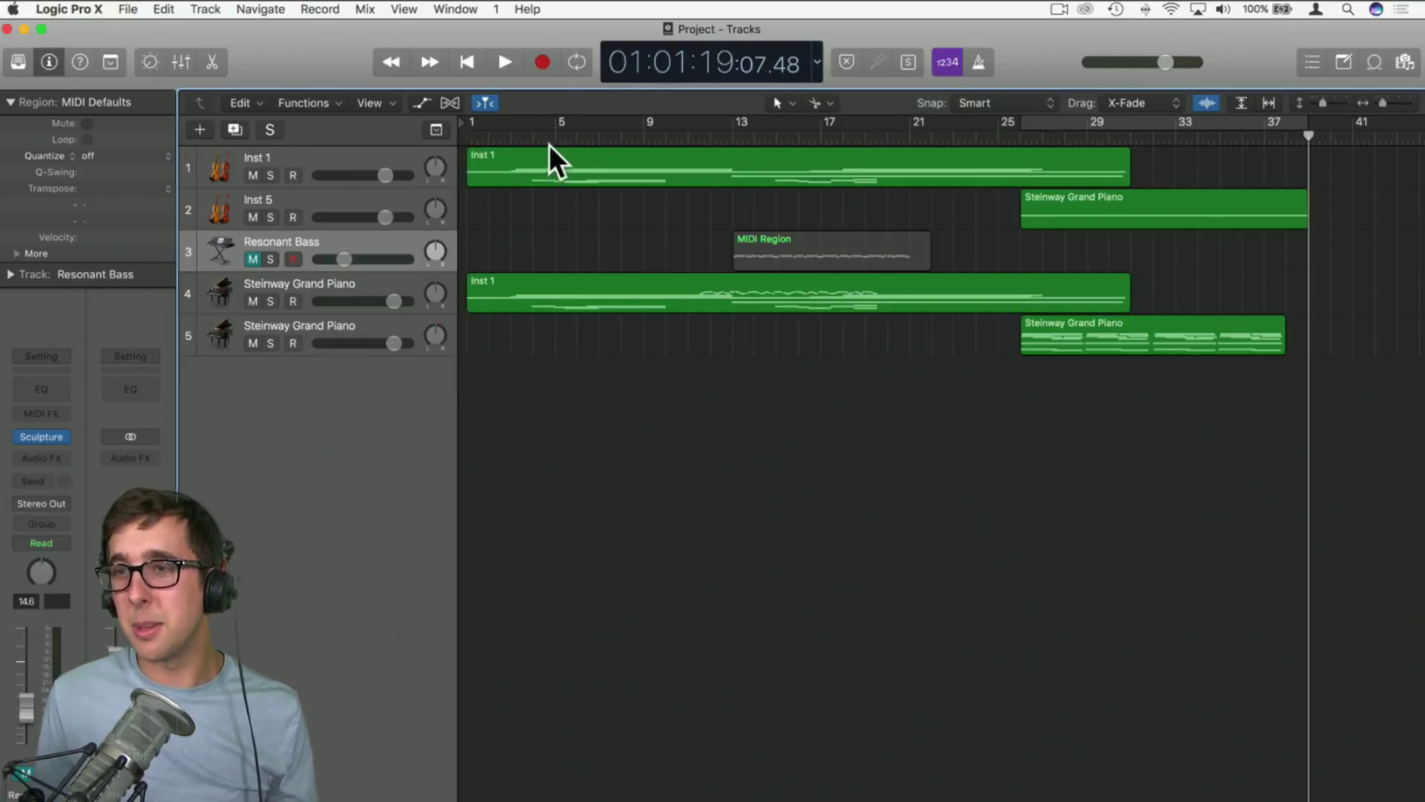
Return the playhead to the project start and switch the transport display to Custom
{"action": "left_click_drag", "start_coordinate": [555, 138], "coordinate": [357, 134]}
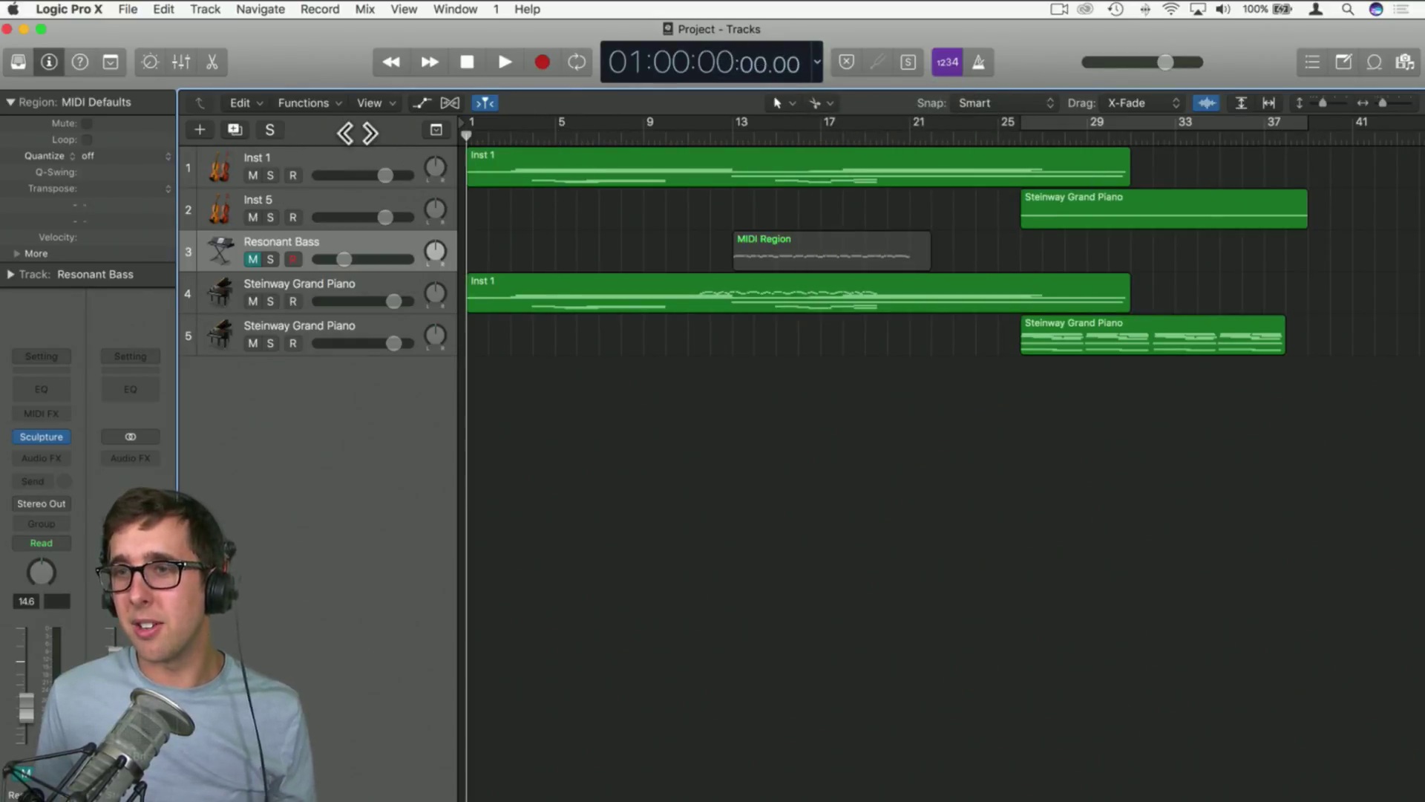
{"action": "left_click", "coordinate": [819, 71]}
{"action": "left_click", "coordinate": [839, 105]}
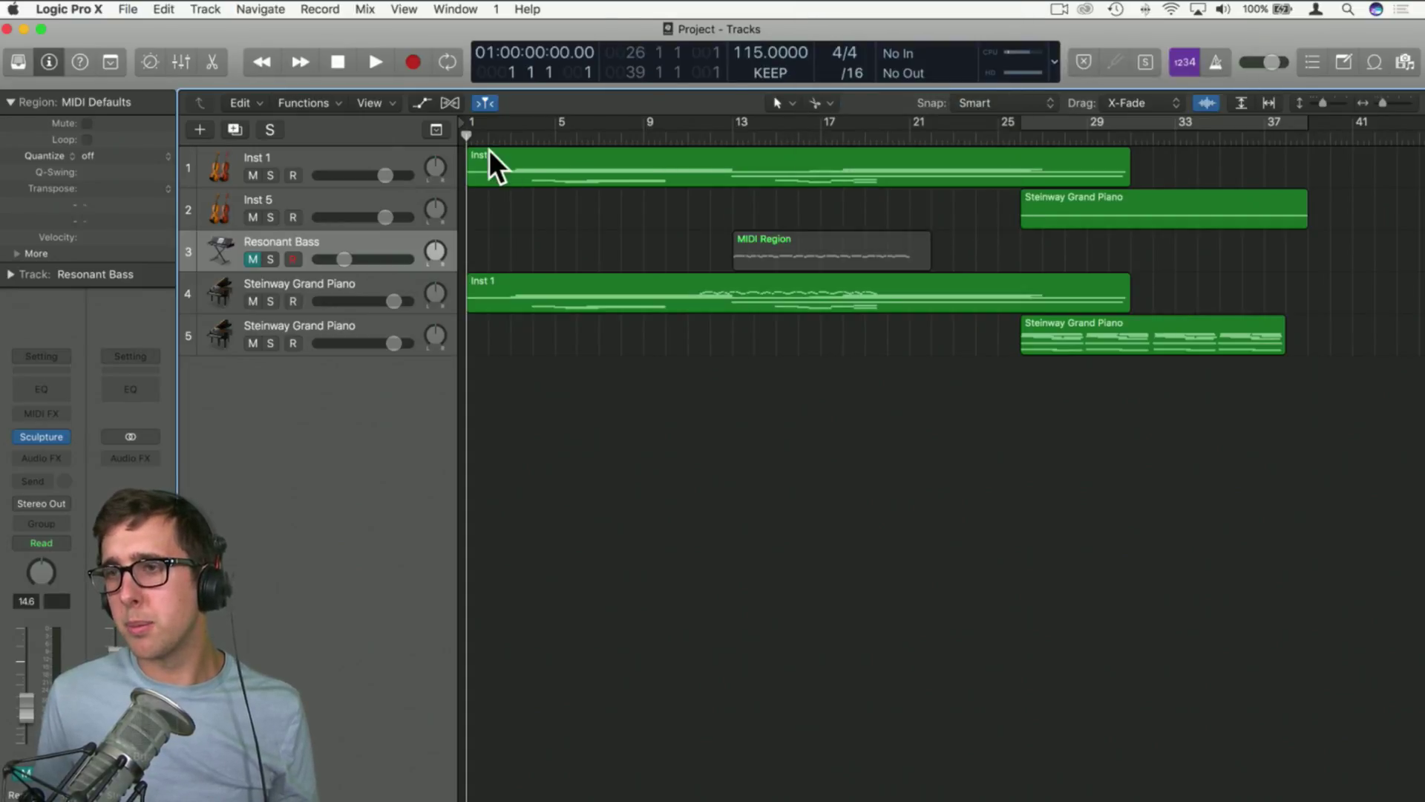
Play the project from the start and turn the cycle over bars 26 to 39 back on
{"action": "key", "text": "space"}
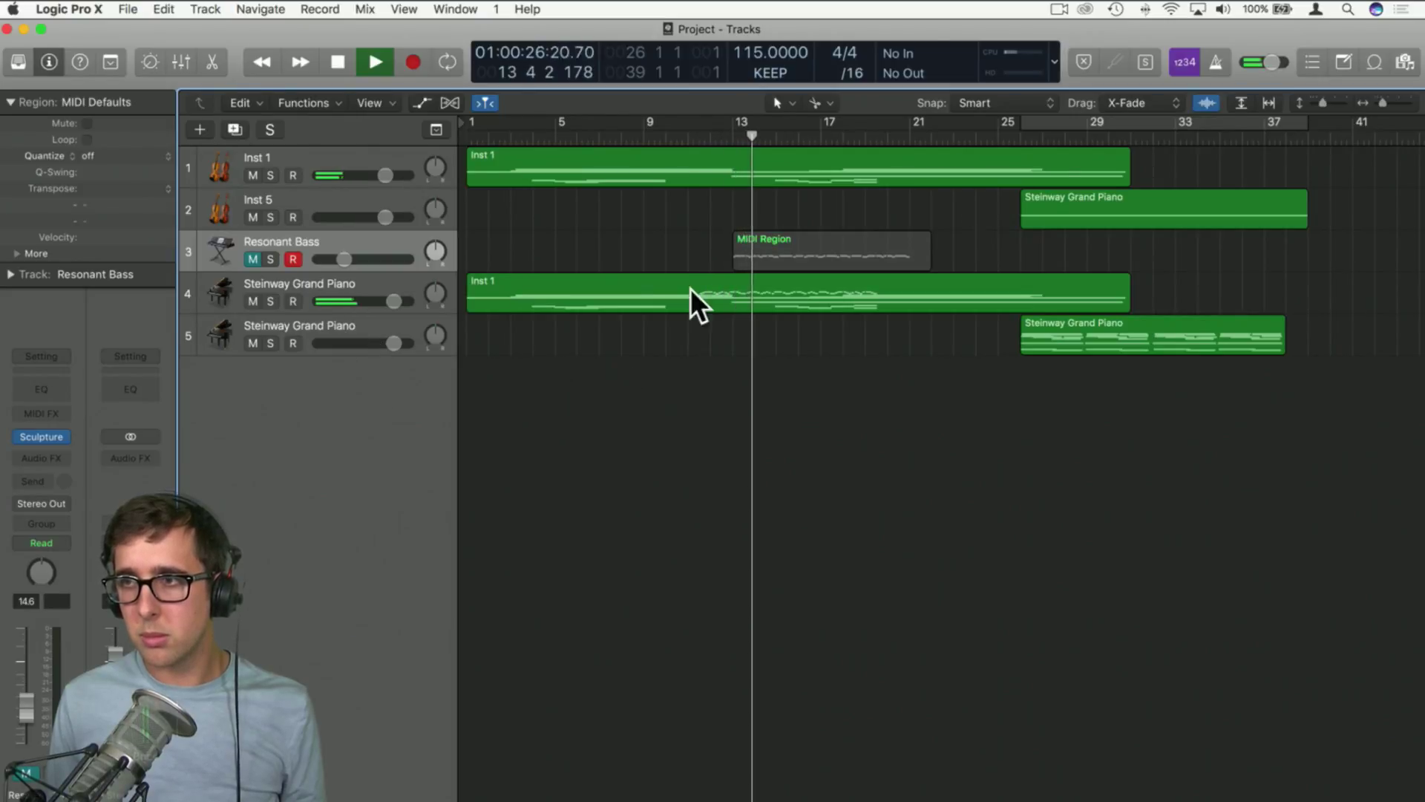
{"action": "scroll", "coordinate": [965, 136], "scroll_direction": "right", "scroll_amount": 3}
{"action": "left_click", "coordinate": [942, 118]}
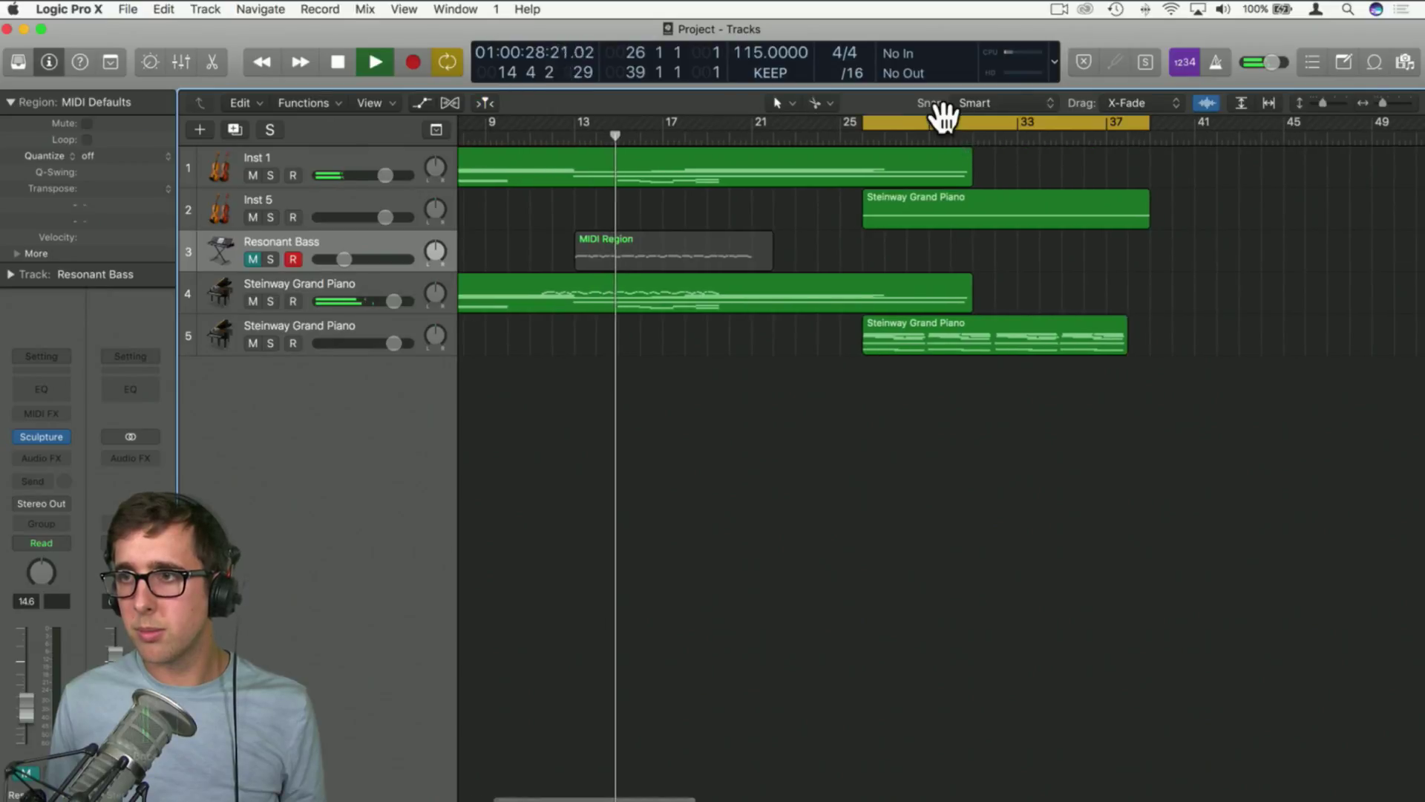
Create one stereo Alchemy software instrument track below the last Steinway Grand Piano track
{"action": "left_click", "coordinate": [314, 331]}
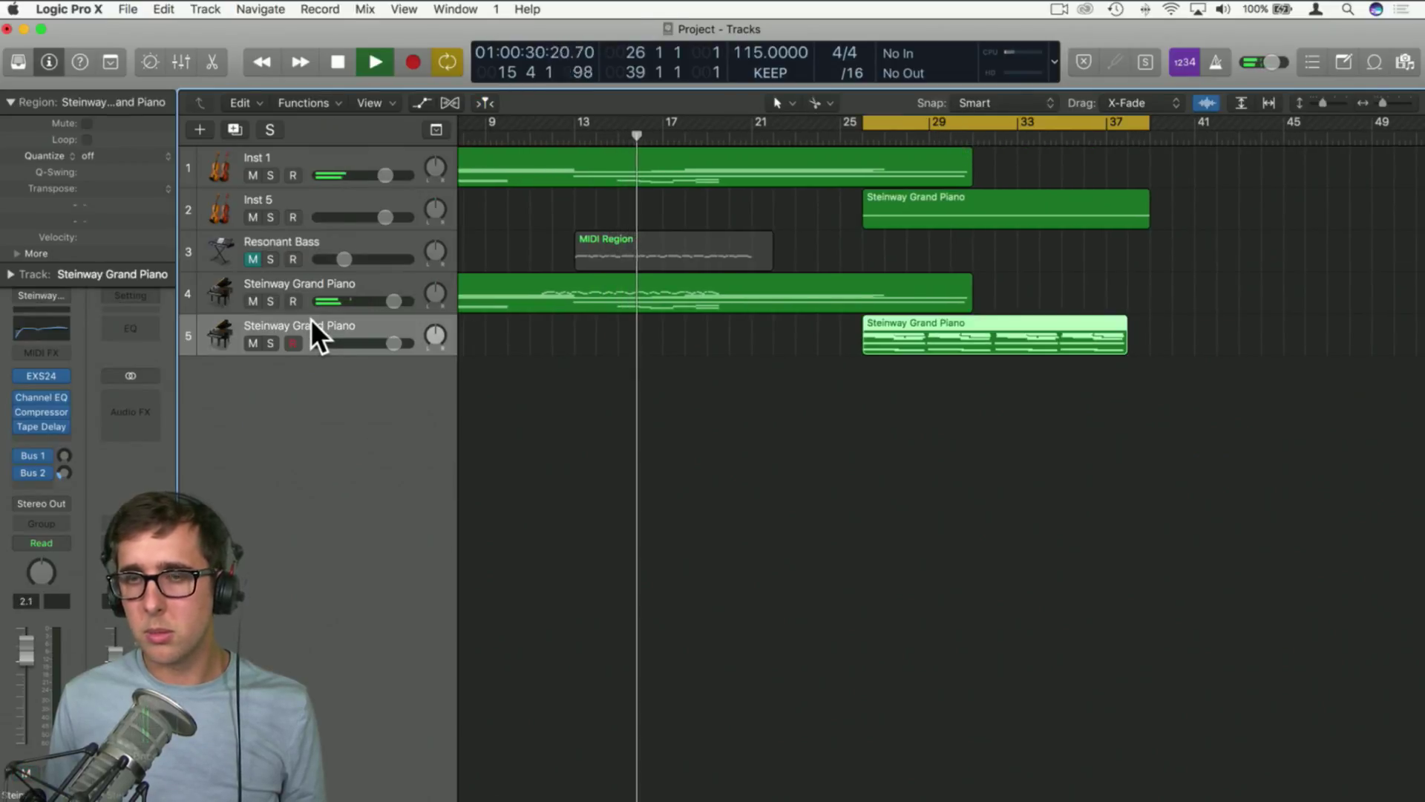
{"action": "left_click", "coordinate": [198, 134]}
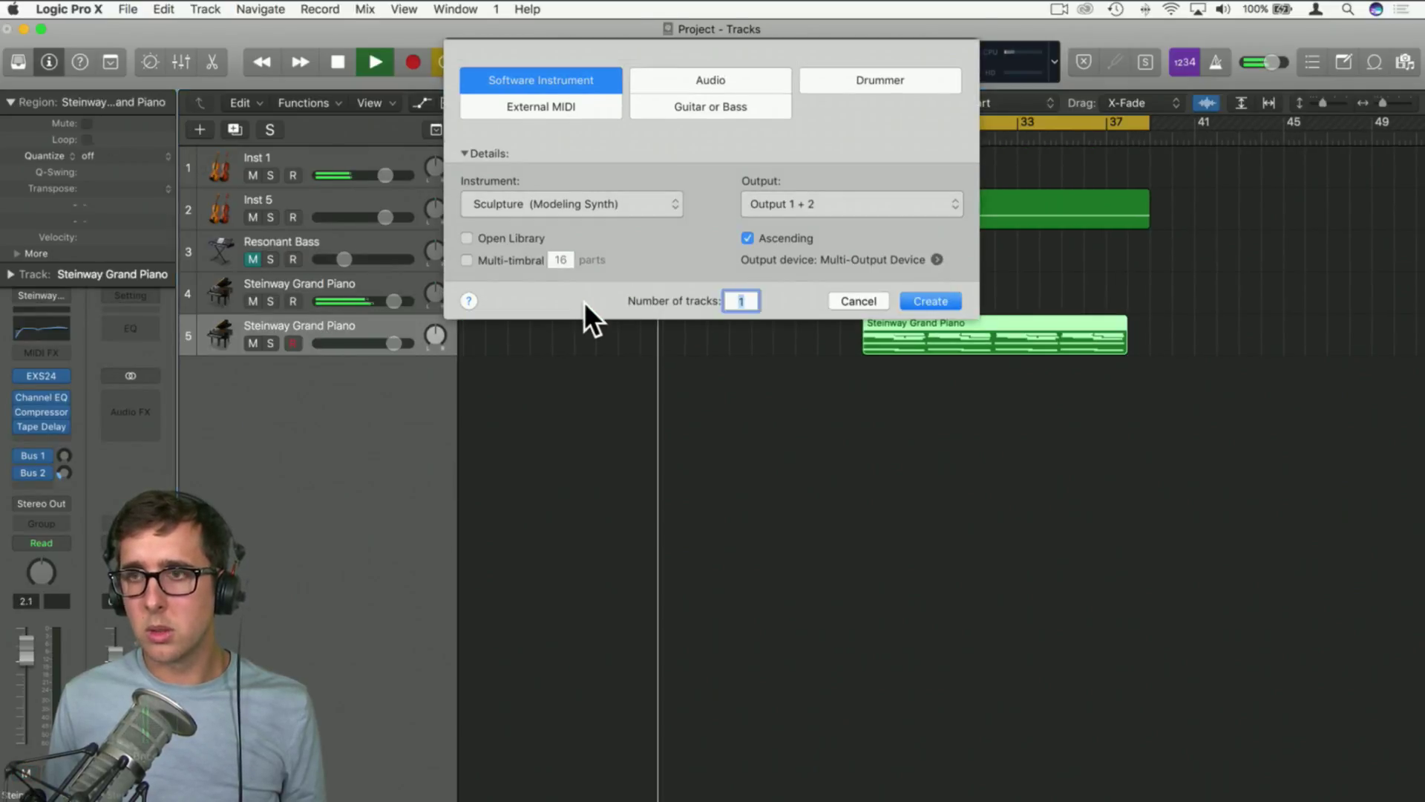
{"action": "left_click", "coordinate": [595, 203]}
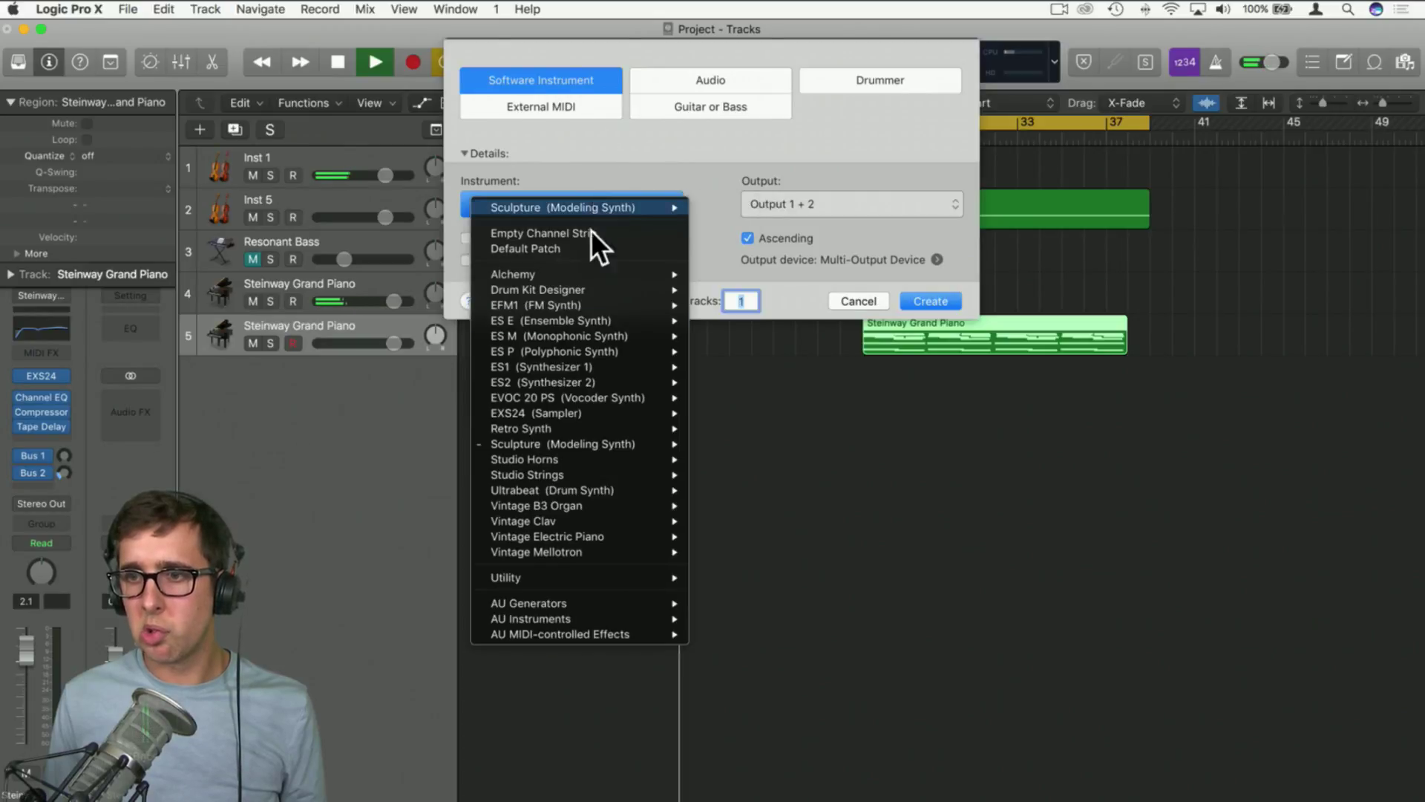
{"action": "mouse_move", "coordinate": [635, 463]}
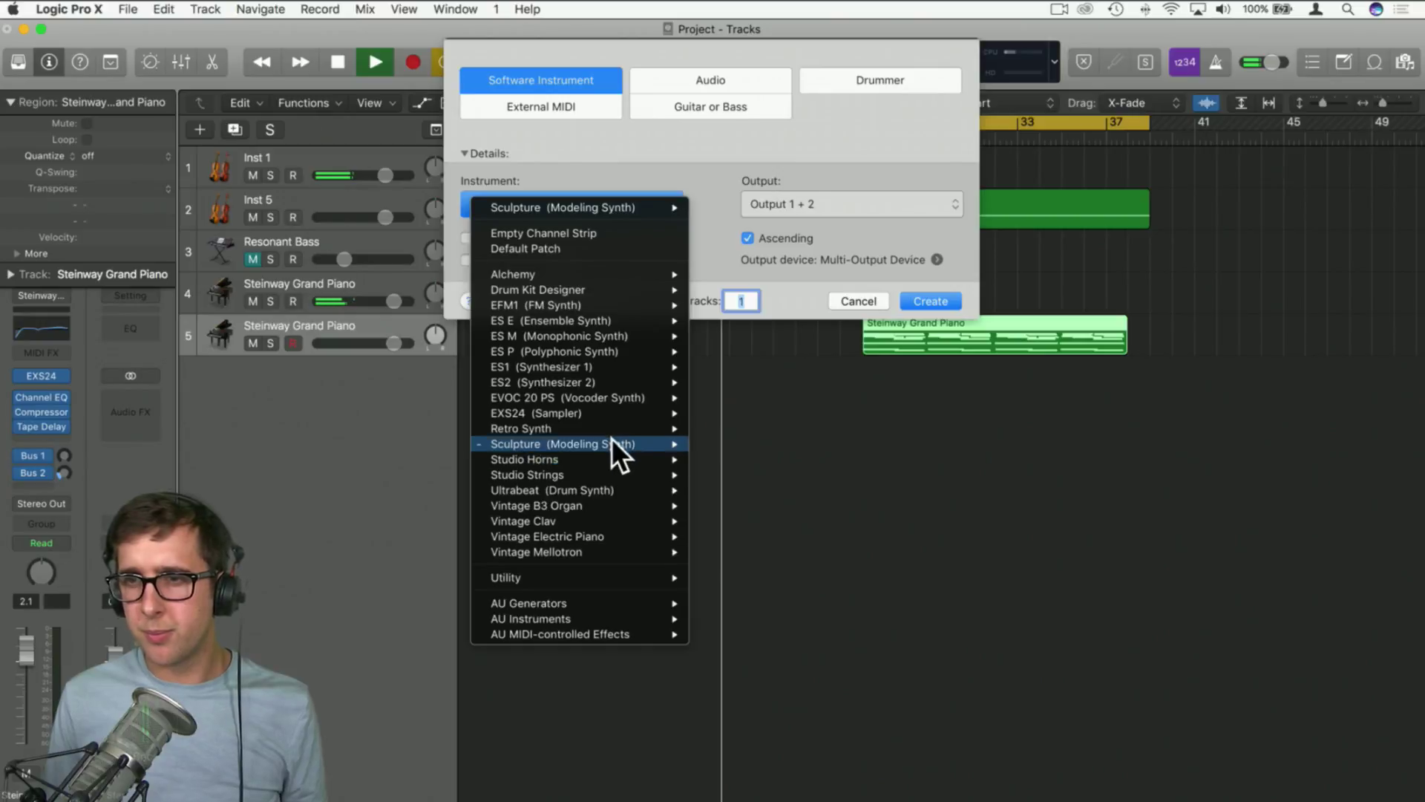
{"action": "mouse_move", "coordinate": [610, 438]}
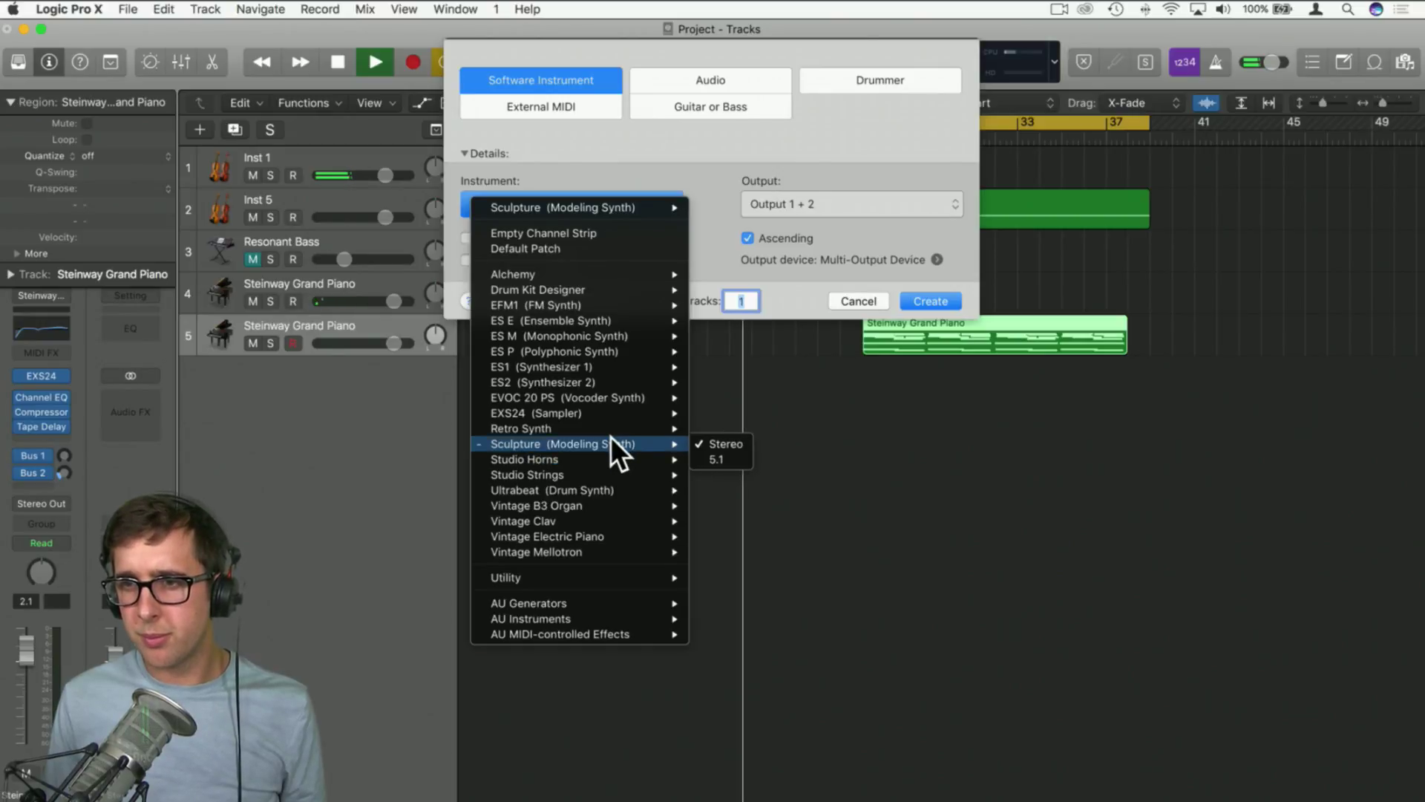
{"action": "mouse_move", "coordinate": [591, 274]}
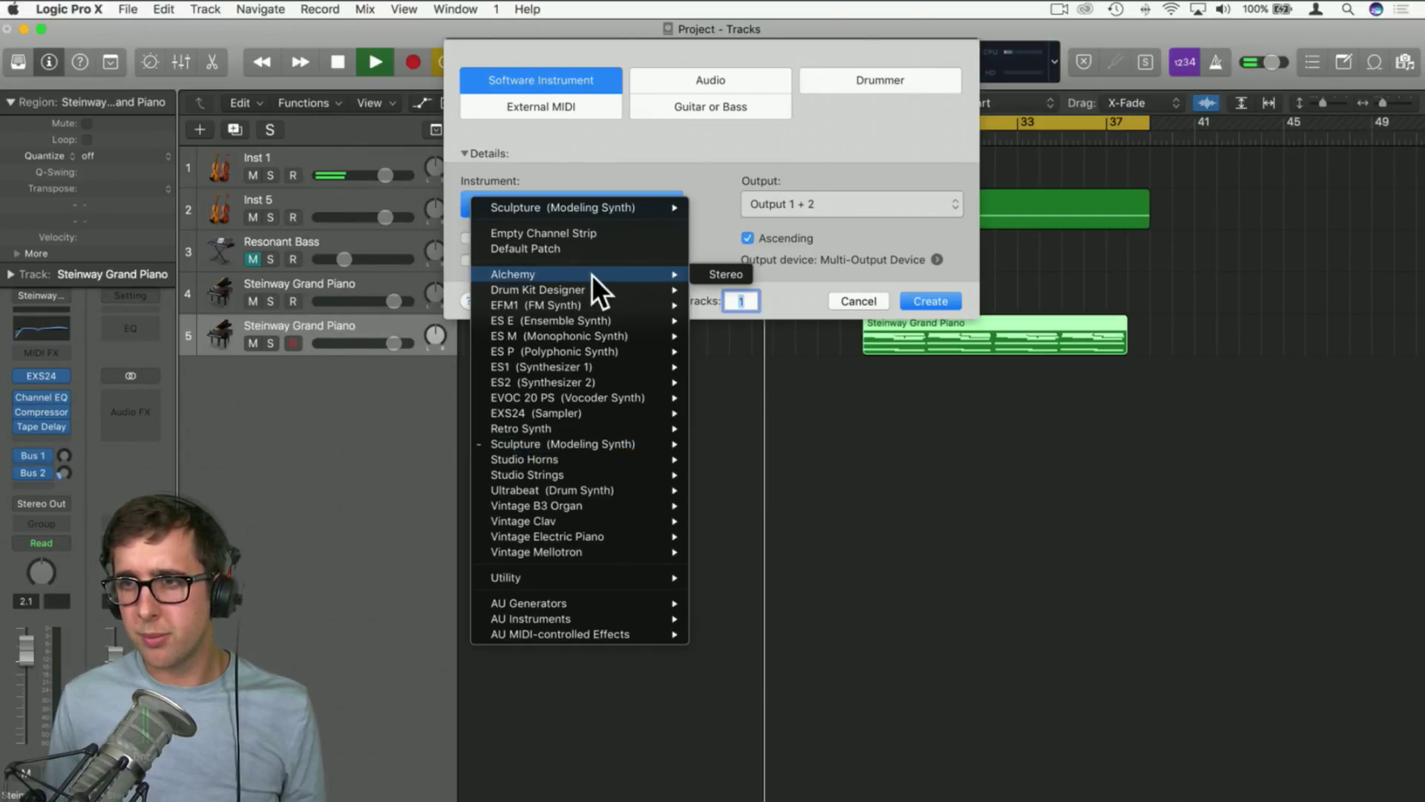
{"action": "left_click", "coordinate": [730, 275]}
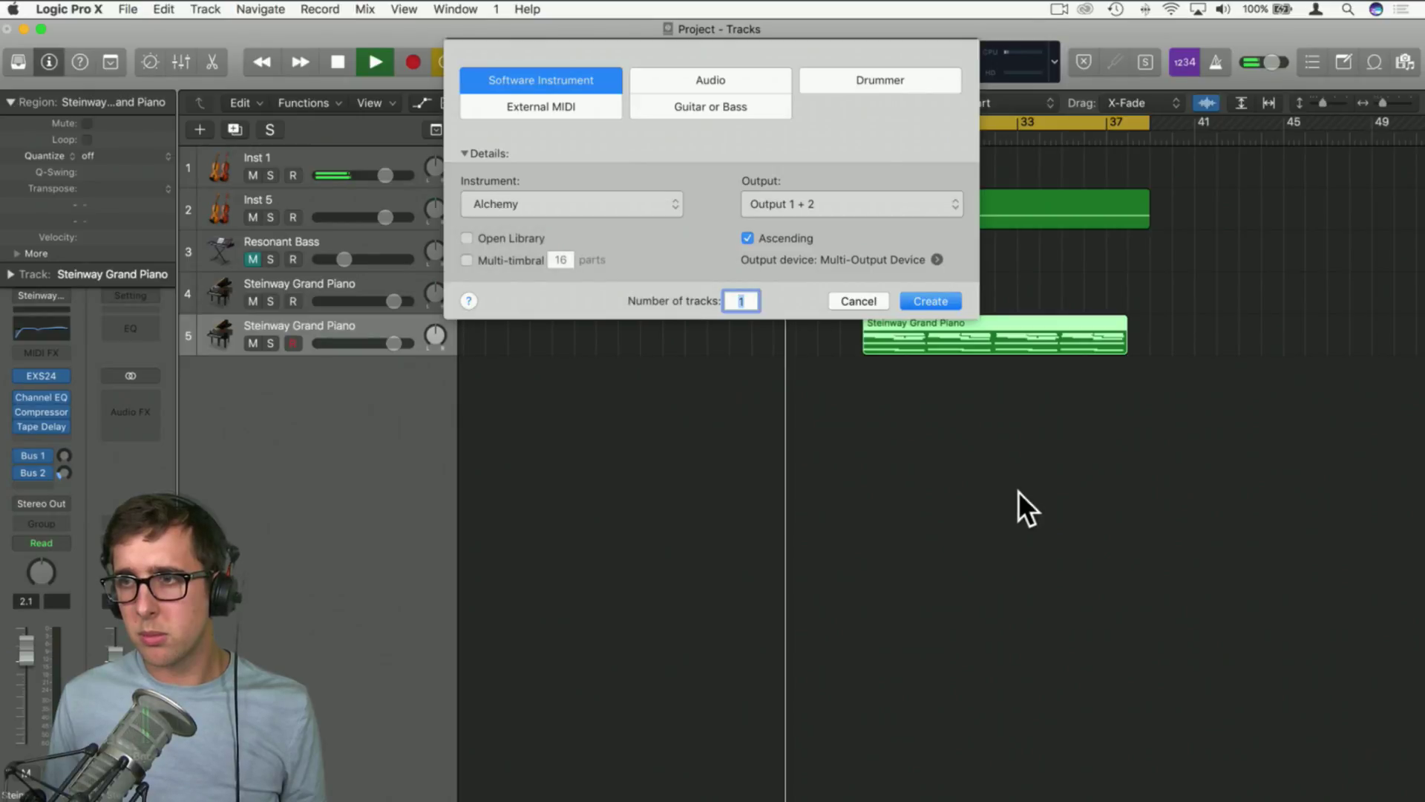
{"action": "left_click", "coordinate": [931, 301]}
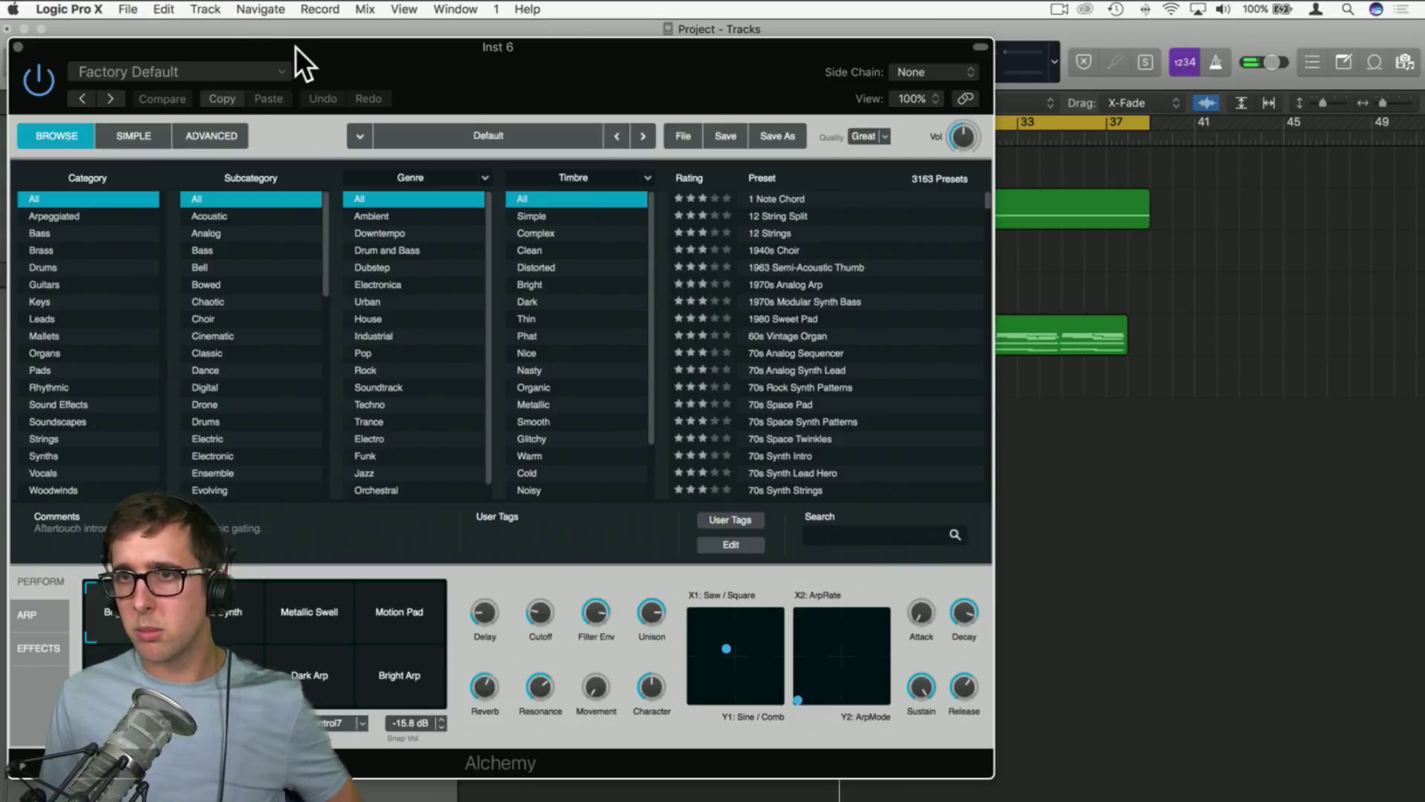
Copy the Inst 5 region onto the new Alchemy track at bar 26 and bring the Alchemy window fully into view
{"action": "left_click_drag", "start_coordinate": [295, 46], "coordinate": [768, 422]}
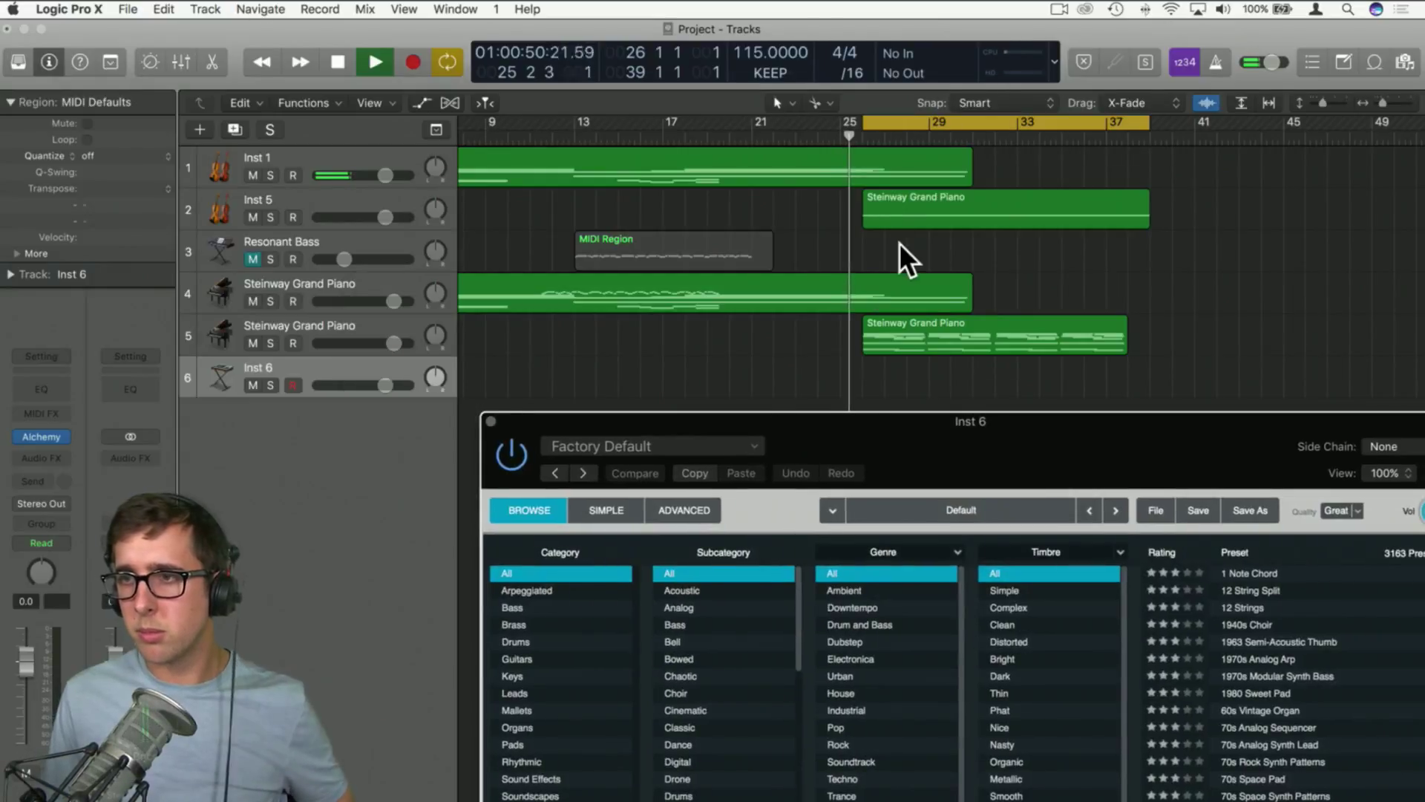
{"action": "left_click", "coordinate": [899, 221]}
{"action": "left_click_drag", "start_coordinate": [899, 221], "coordinate": [893, 386]}
{"action": "left_click_drag", "start_coordinate": [914, 446], "coordinate": [803, 76]}
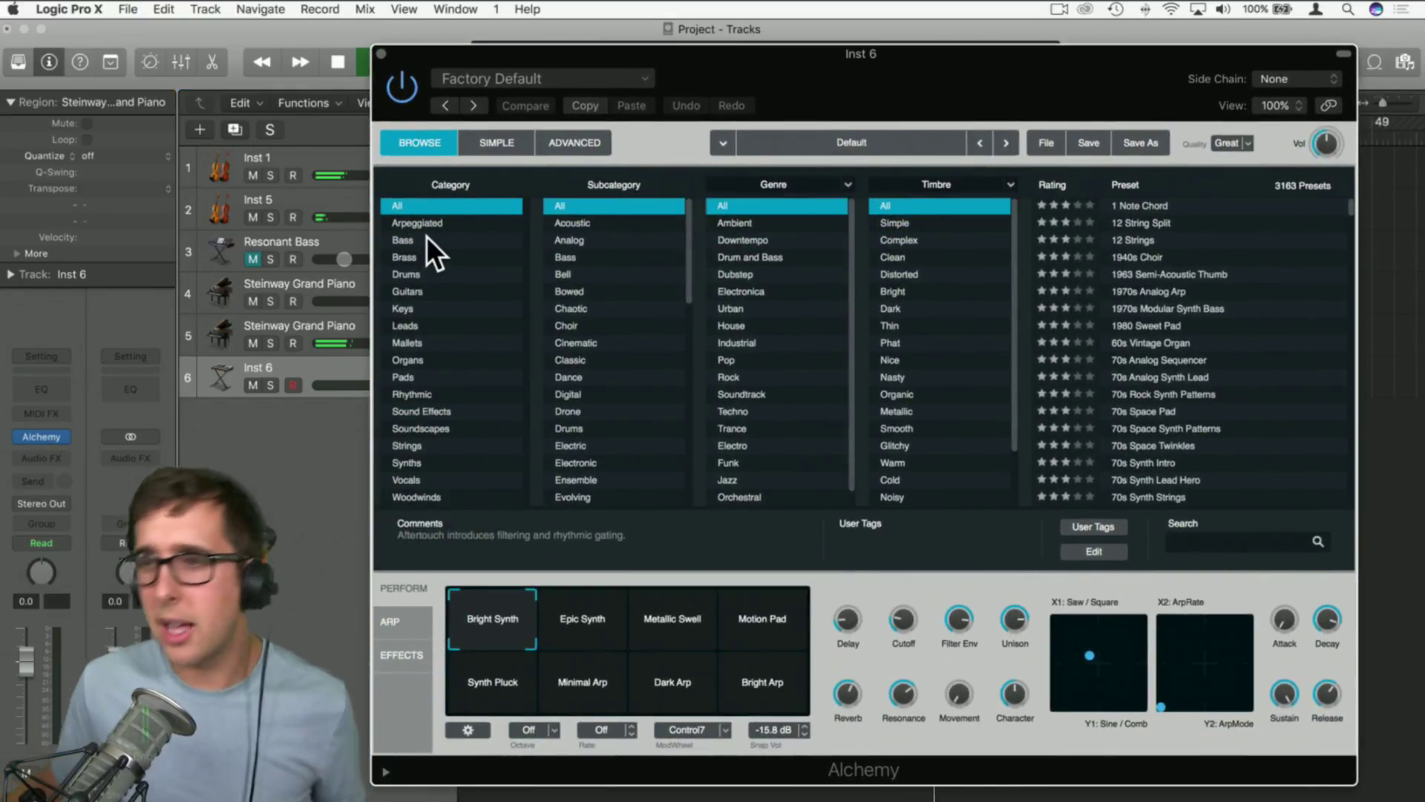
Load the Airhorn Anthem Lead preset from the Analog subcategory in Alchemy and select its LFO performance snapshot
{"action": "left_click", "coordinate": [586, 240]}
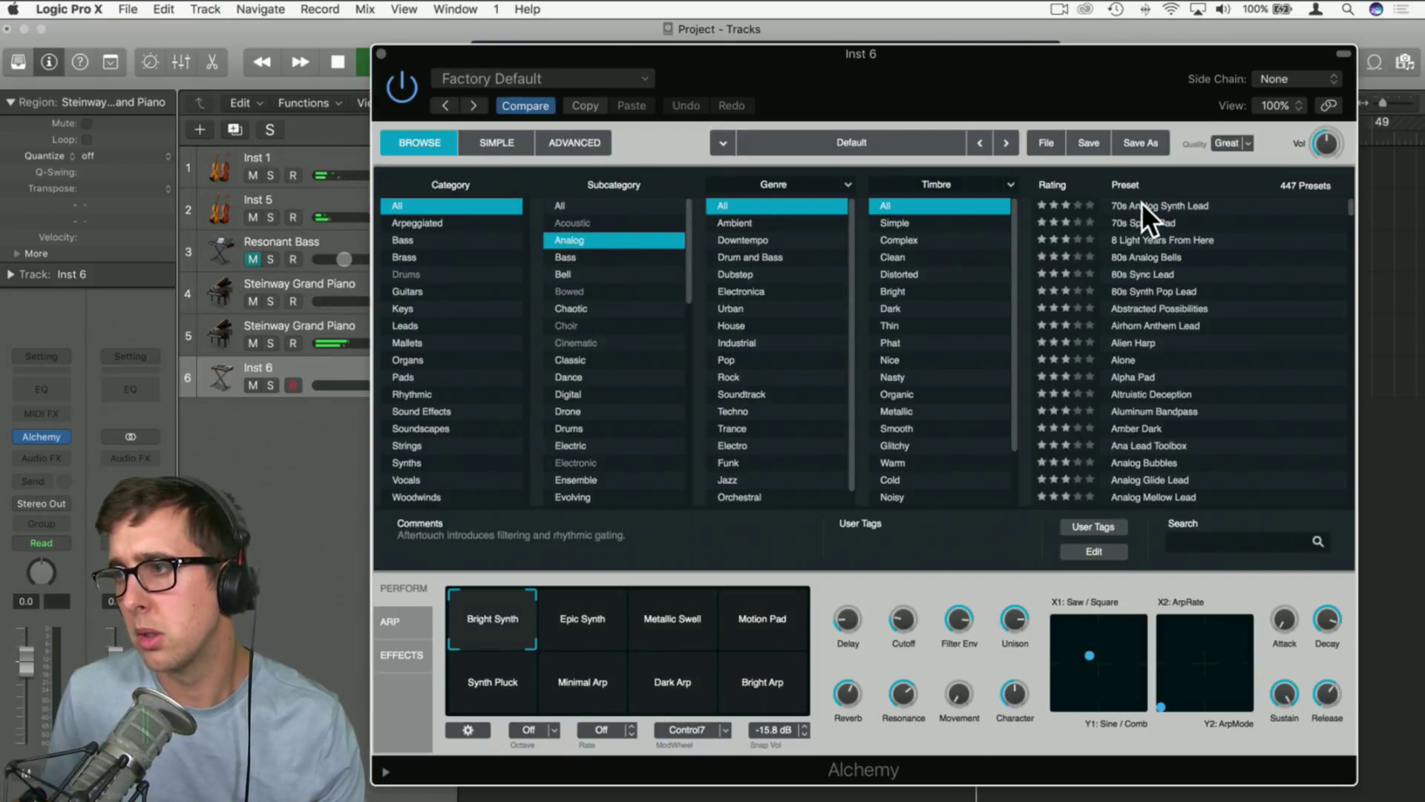
{"action": "left_click", "coordinate": [1151, 326]}
{"action": "left_click_drag", "start_coordinate": [501, 619], "coordinate": [618, 675]}
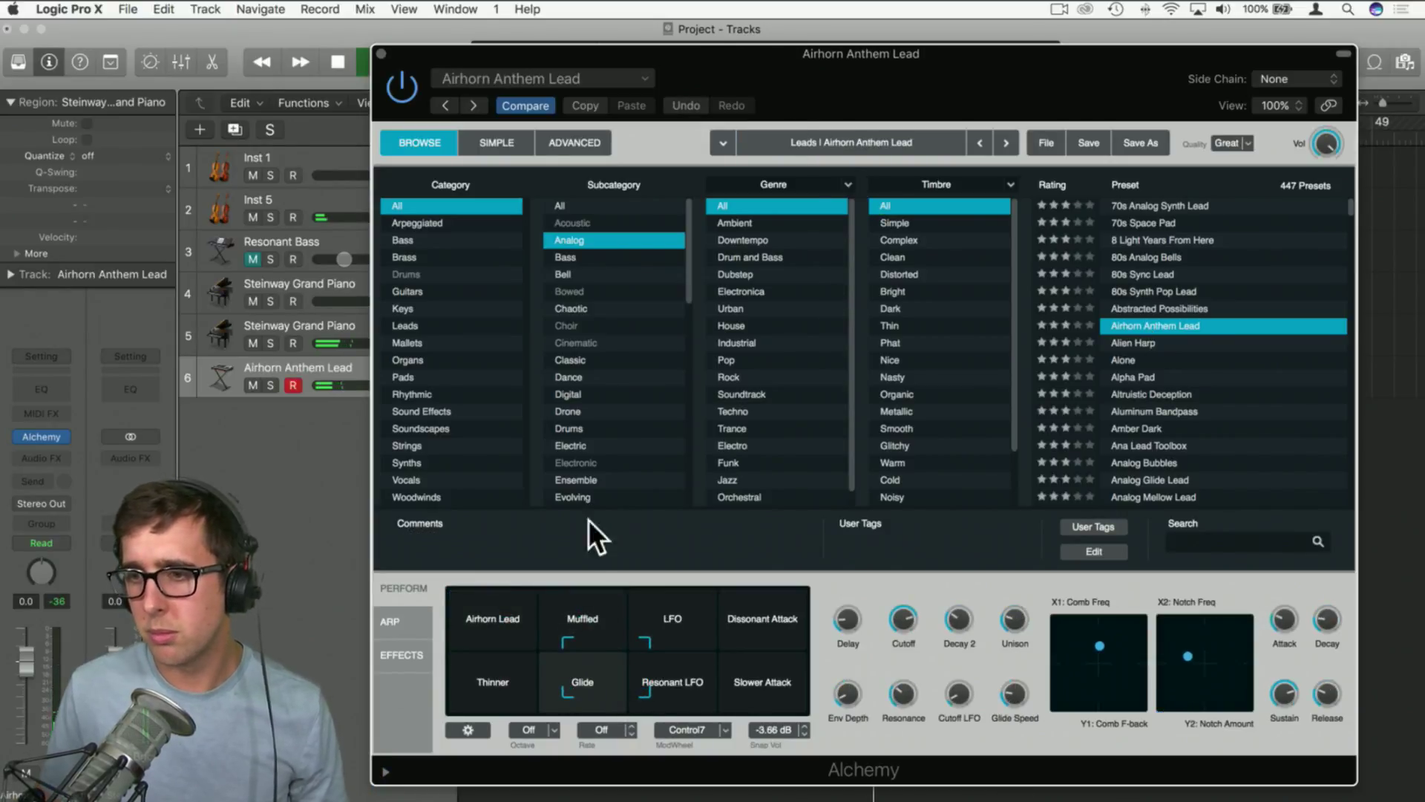
{"action": "left_click", "coordinate": [674, 616]}
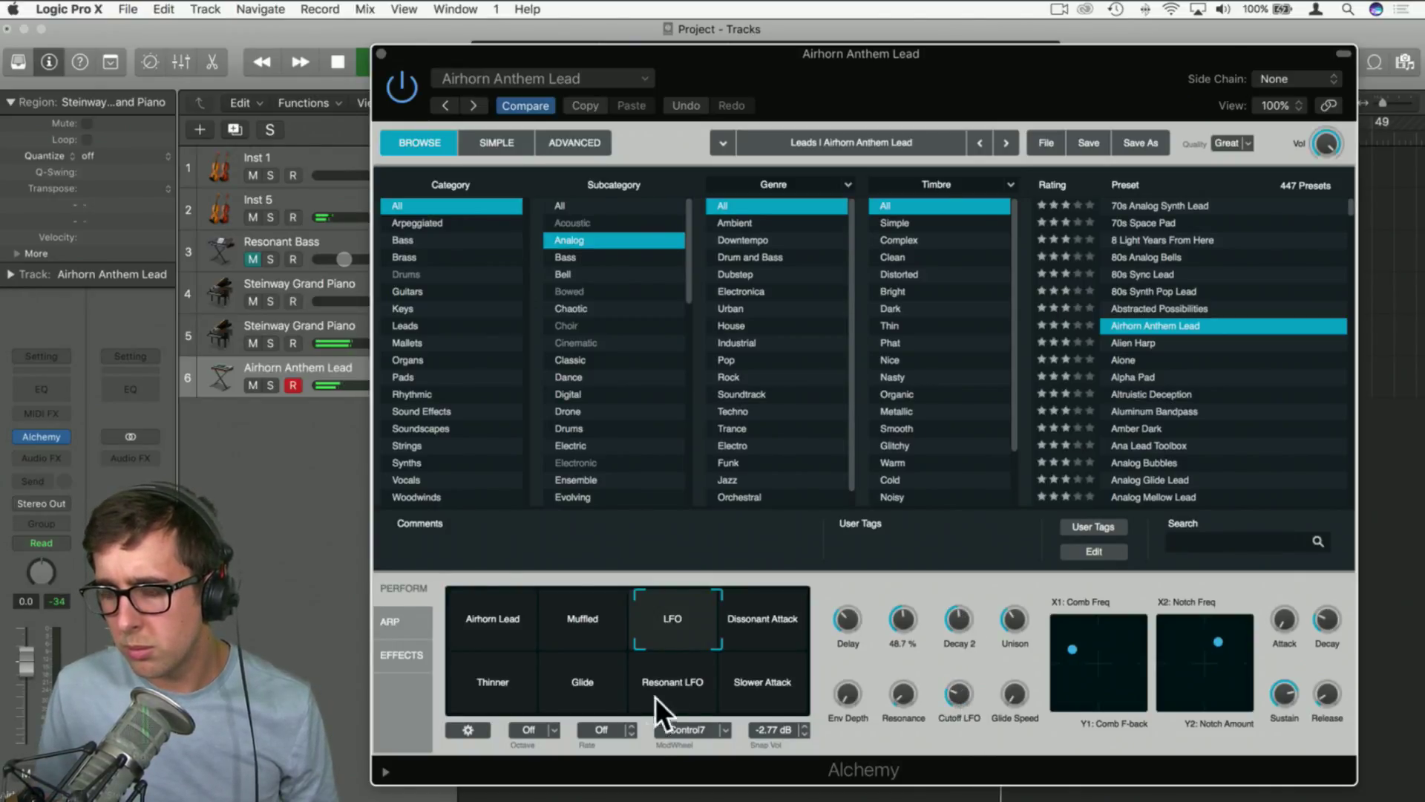
Set the type of the Multimode Filter in Alchemy's main effects to LP 12dB Gritty
{"action": "left_click", "coordinate": [401, 657]}
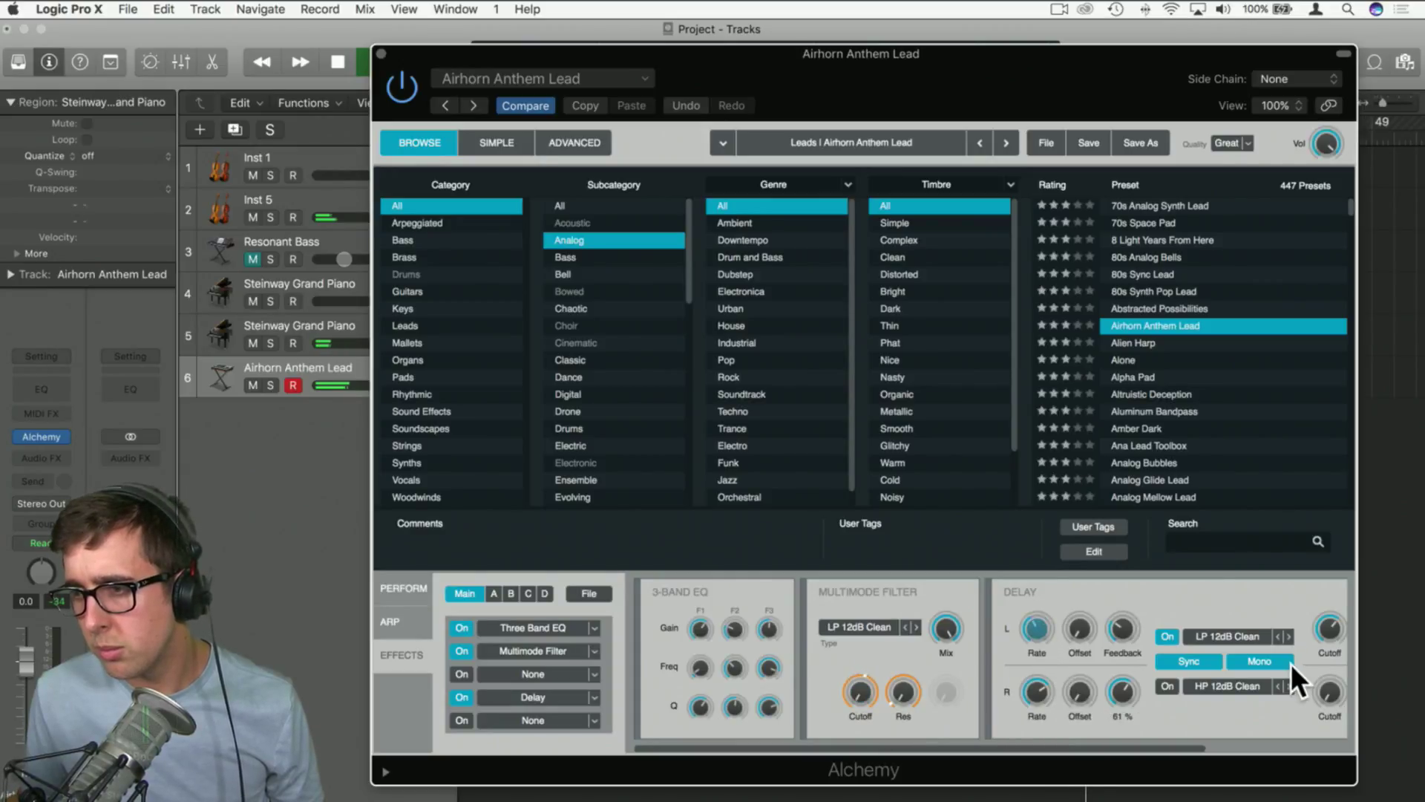
{"action": "left_click", "coordinate": [914, 628]}
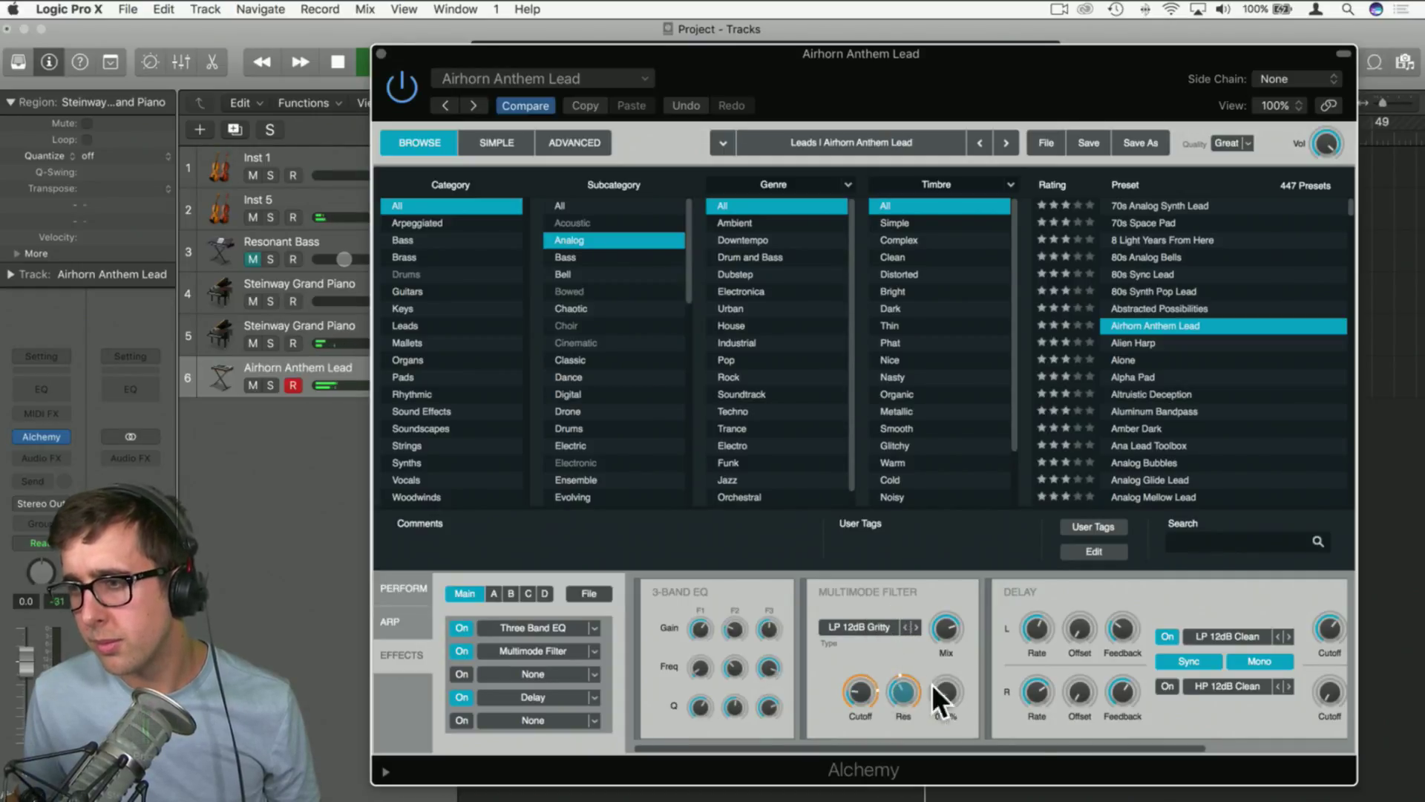
Turn off the XYPad1X modulation of Filter 1 Freq, lower the AHDSR2 sustain and set its attack to 3.9 s
{"action": "left_click", "coordinate": [573, 147]}
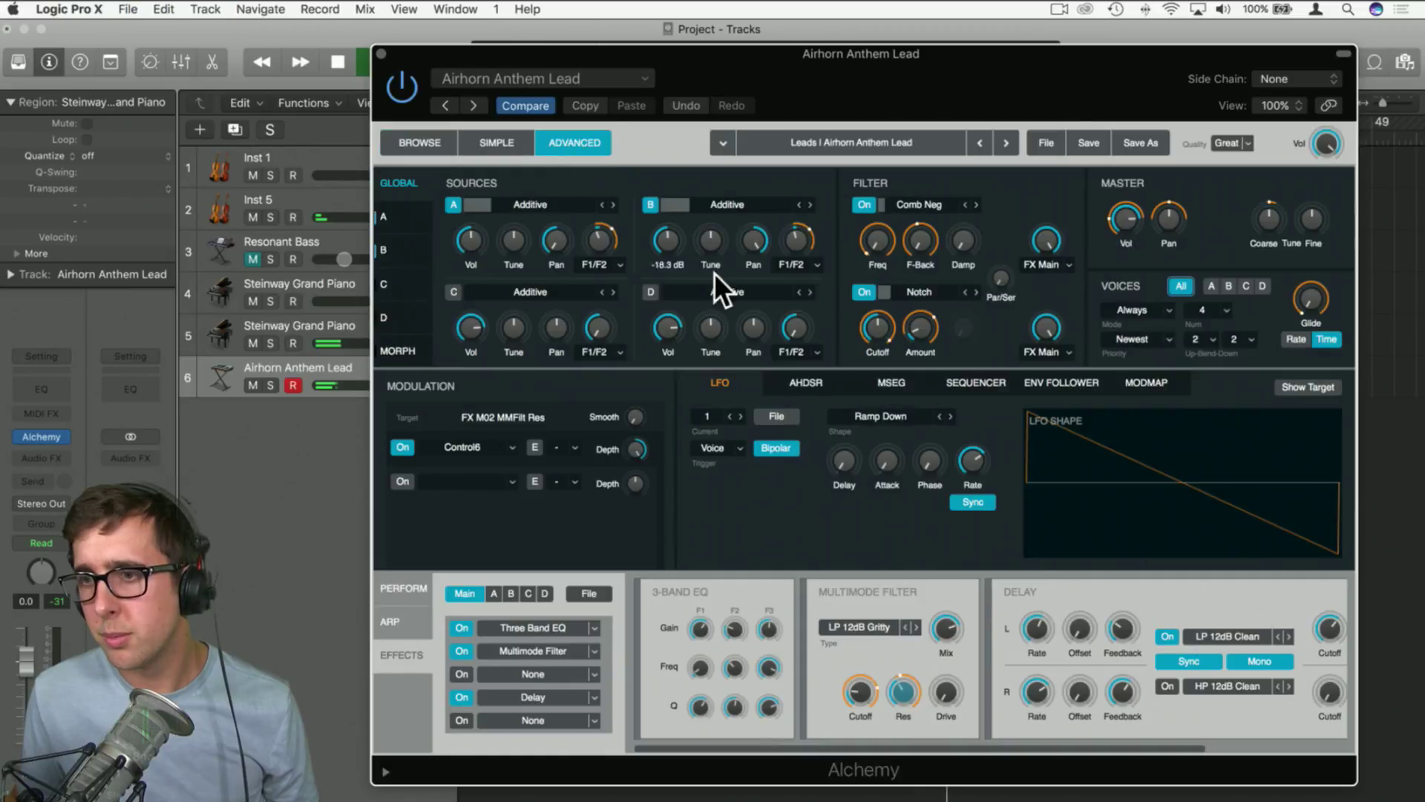
{"action": "mouse_move", "coordinate": [864, 229]}
{"action": "left_mouse_down"}
{"action": "mouse_move", "coordinate": [870, 197]}
{"action": "mouse_move", "coordinate": [867, 211]}
{"action": "left_mouse_up"}
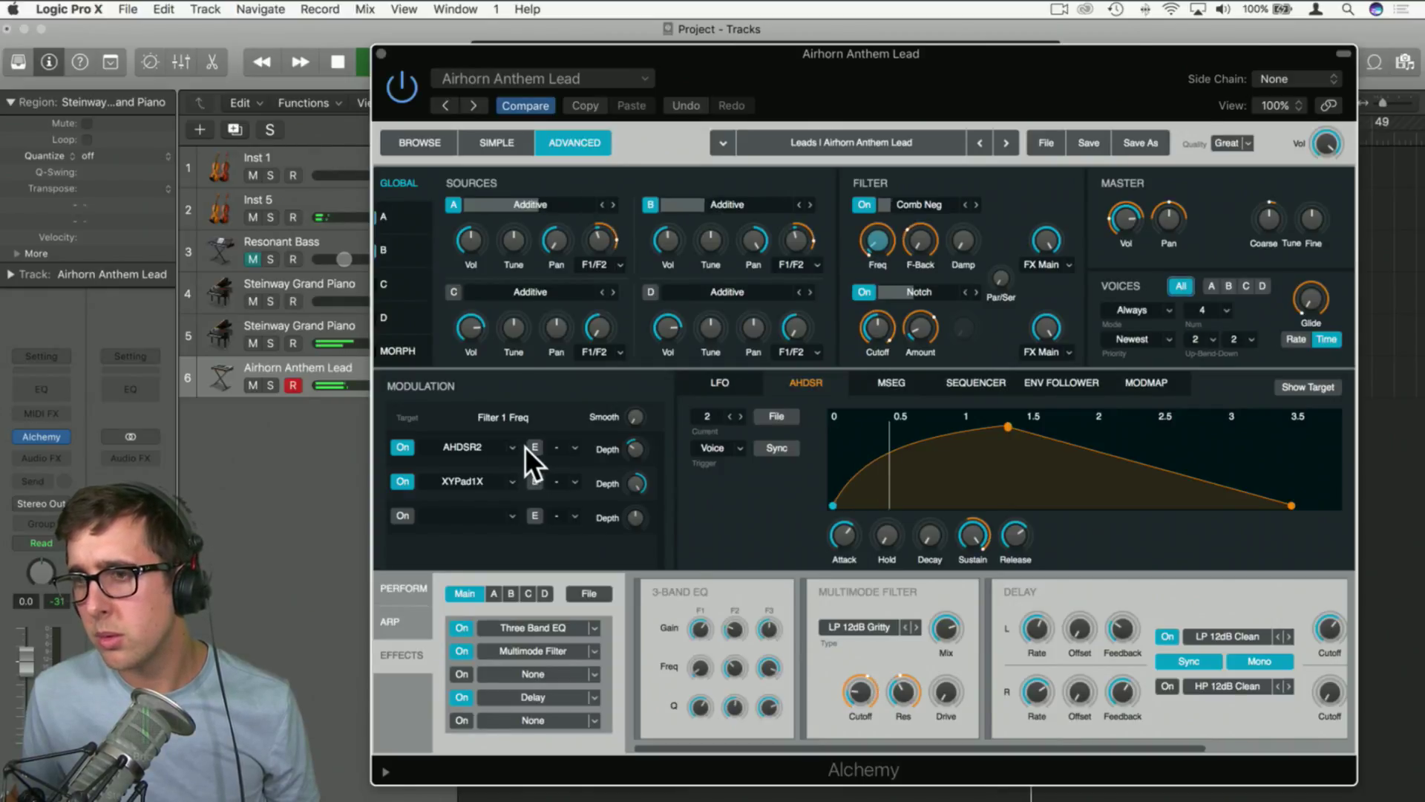
{"action": "left_click", "coordinate": [400, 482]}
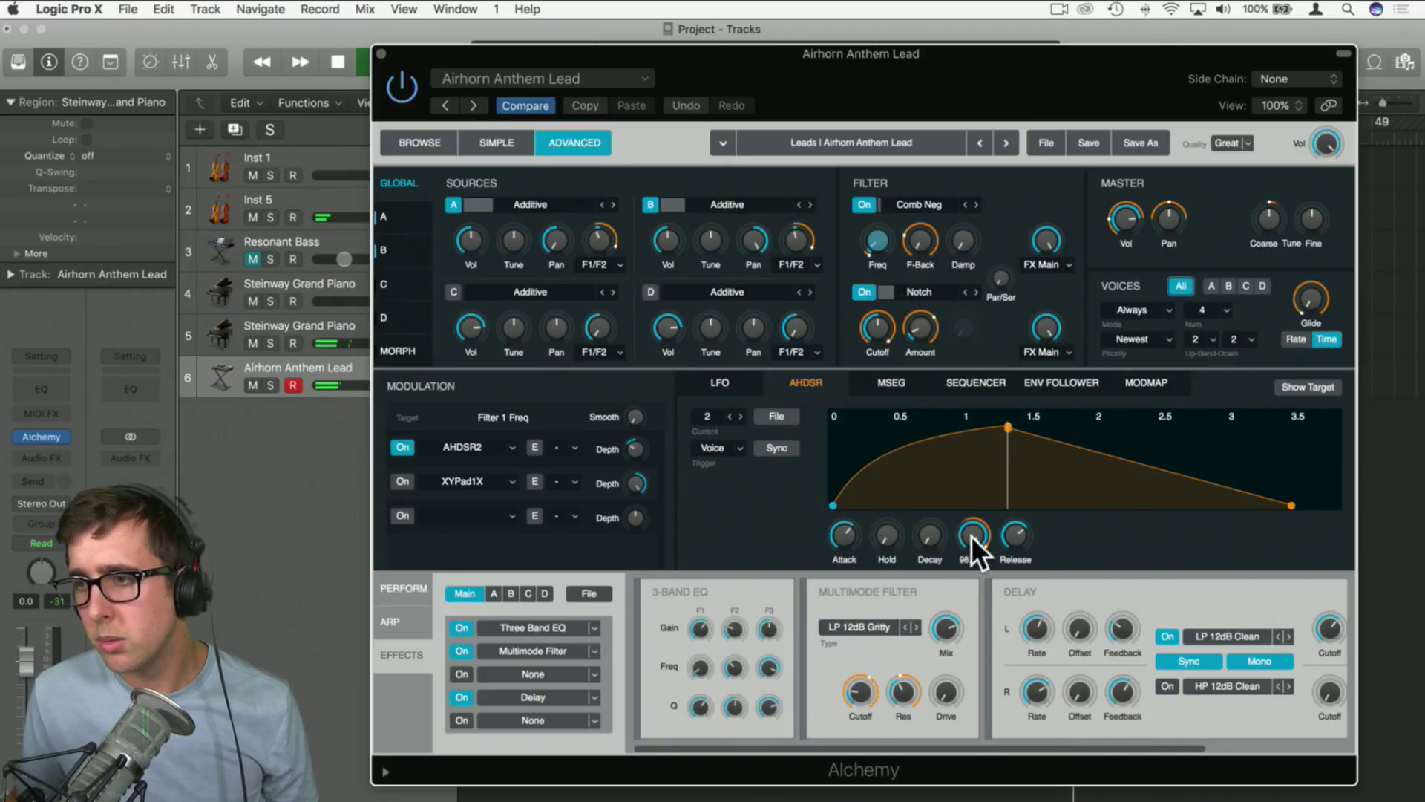
{"action": "left_click_drag", "start_coordinate": [971, 536], "coordinate": [838, 498]}
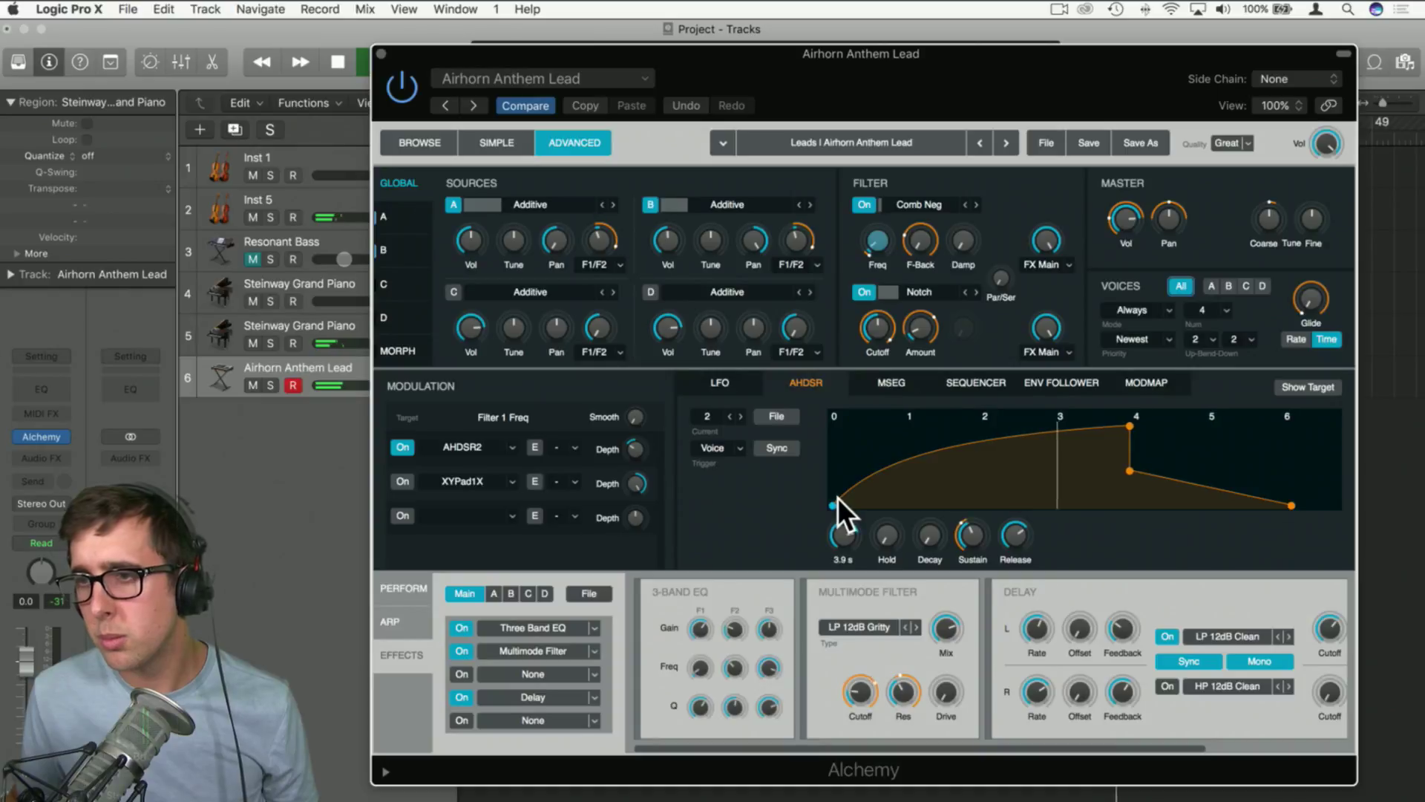
Adjust source B's pan and the Comb Neg filter, trying a frequency of 1346 Hz and feedback of about 26.1%
{"action": "left_click", "coordinate": [754, 242]}
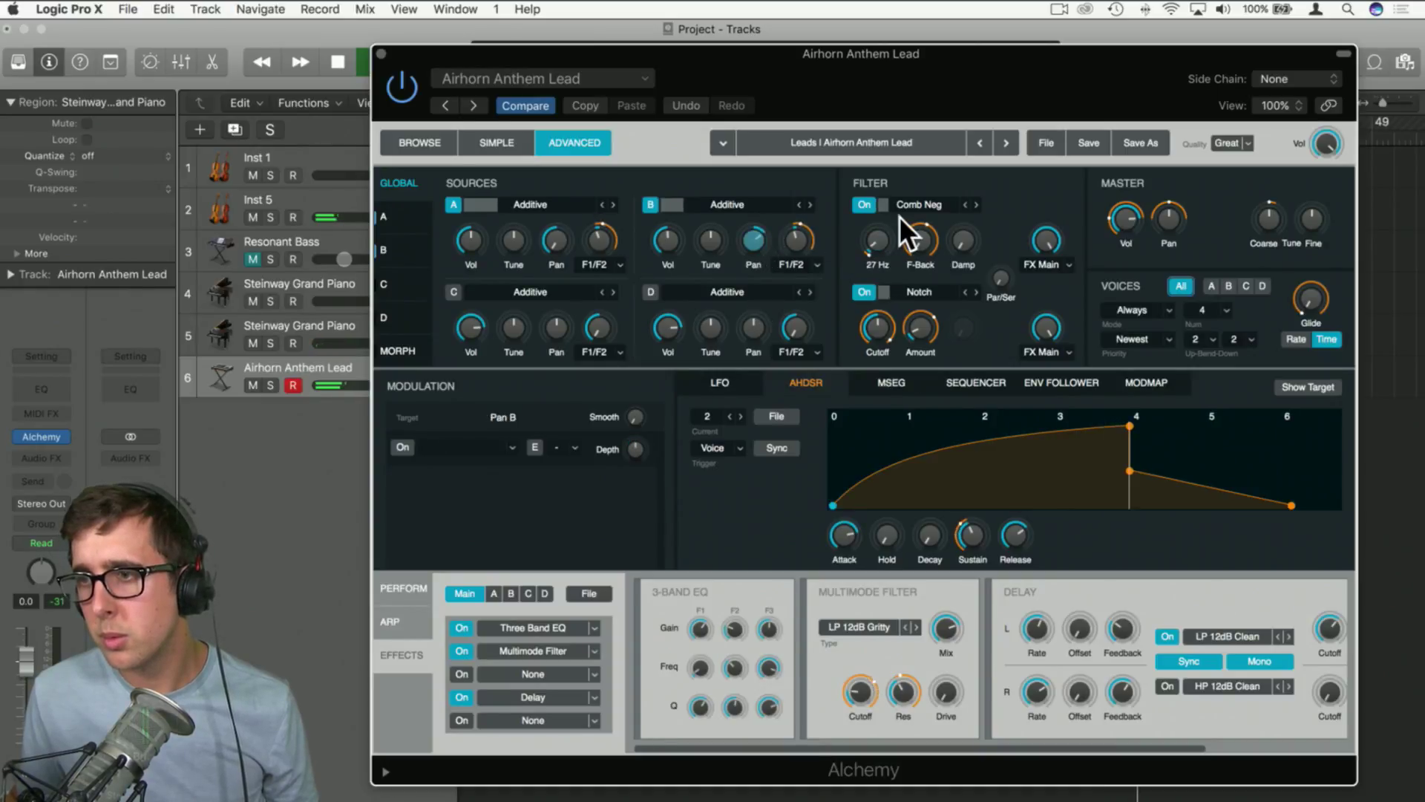
{"action": "left_click", "coordinate": [911, 232]}
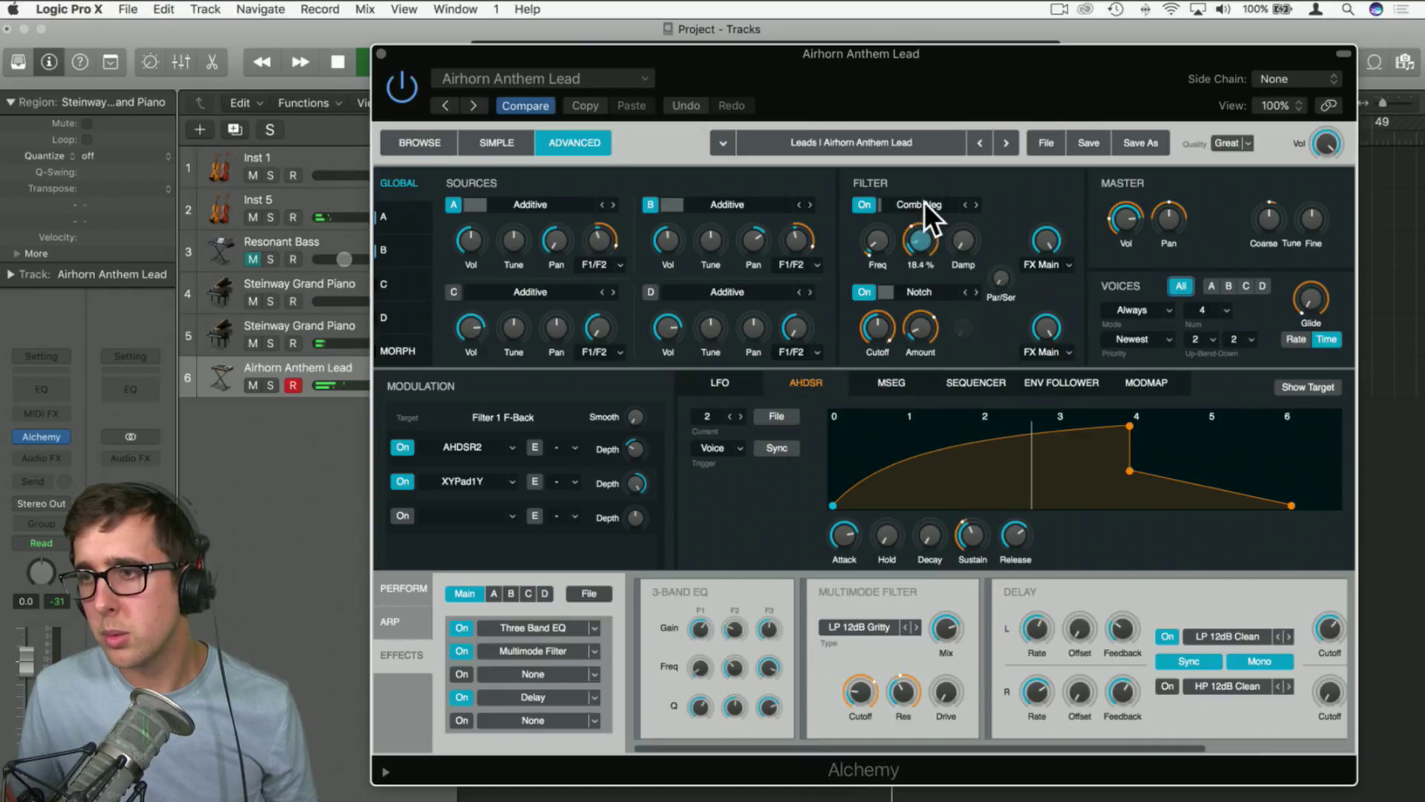
{"action": "left_click", "coordinate": [879, 239]}
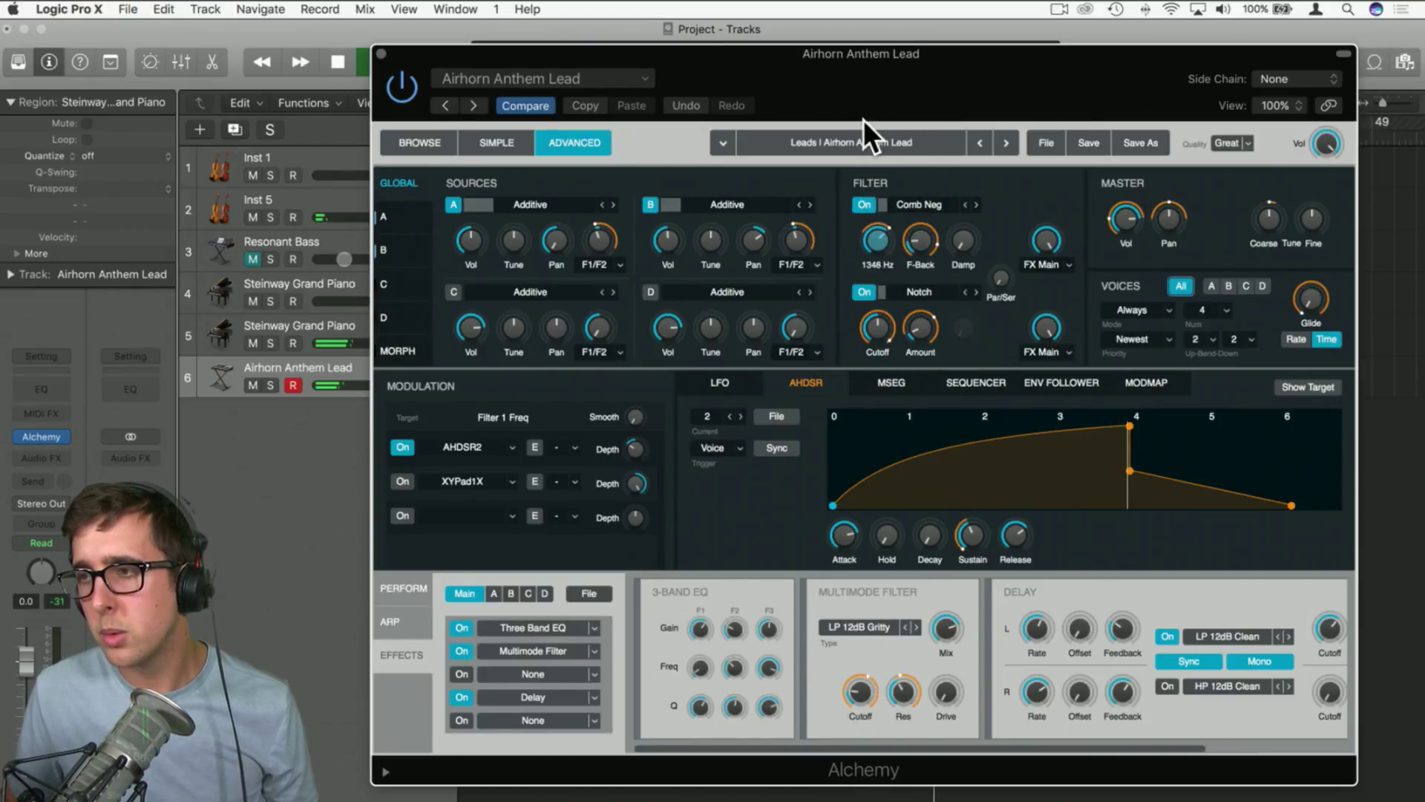
{"action": "left_click", "coordinate": [921, 237]}
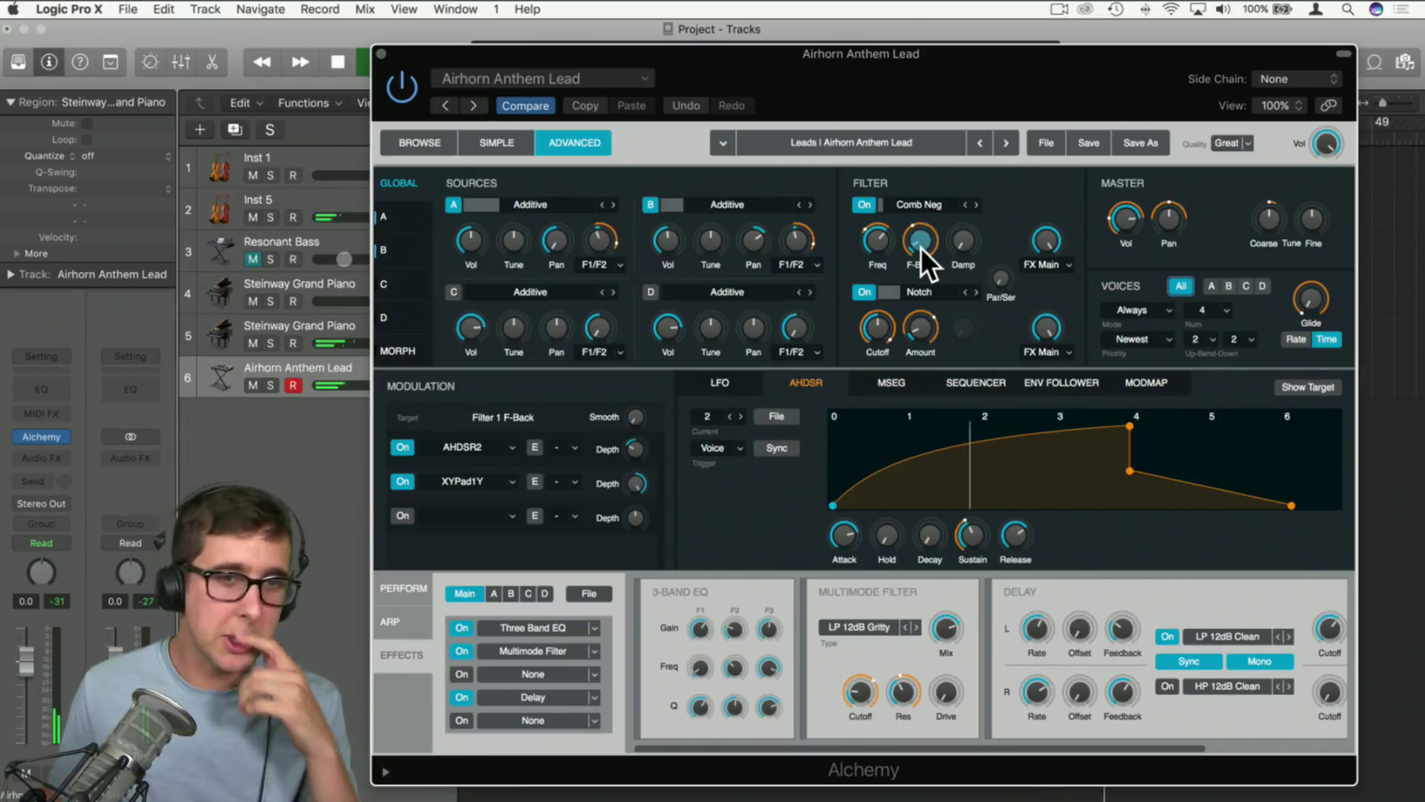
{"action": "left_click_drag", "start_coordinate": [915, 246], "coordinate": [915, 211]}
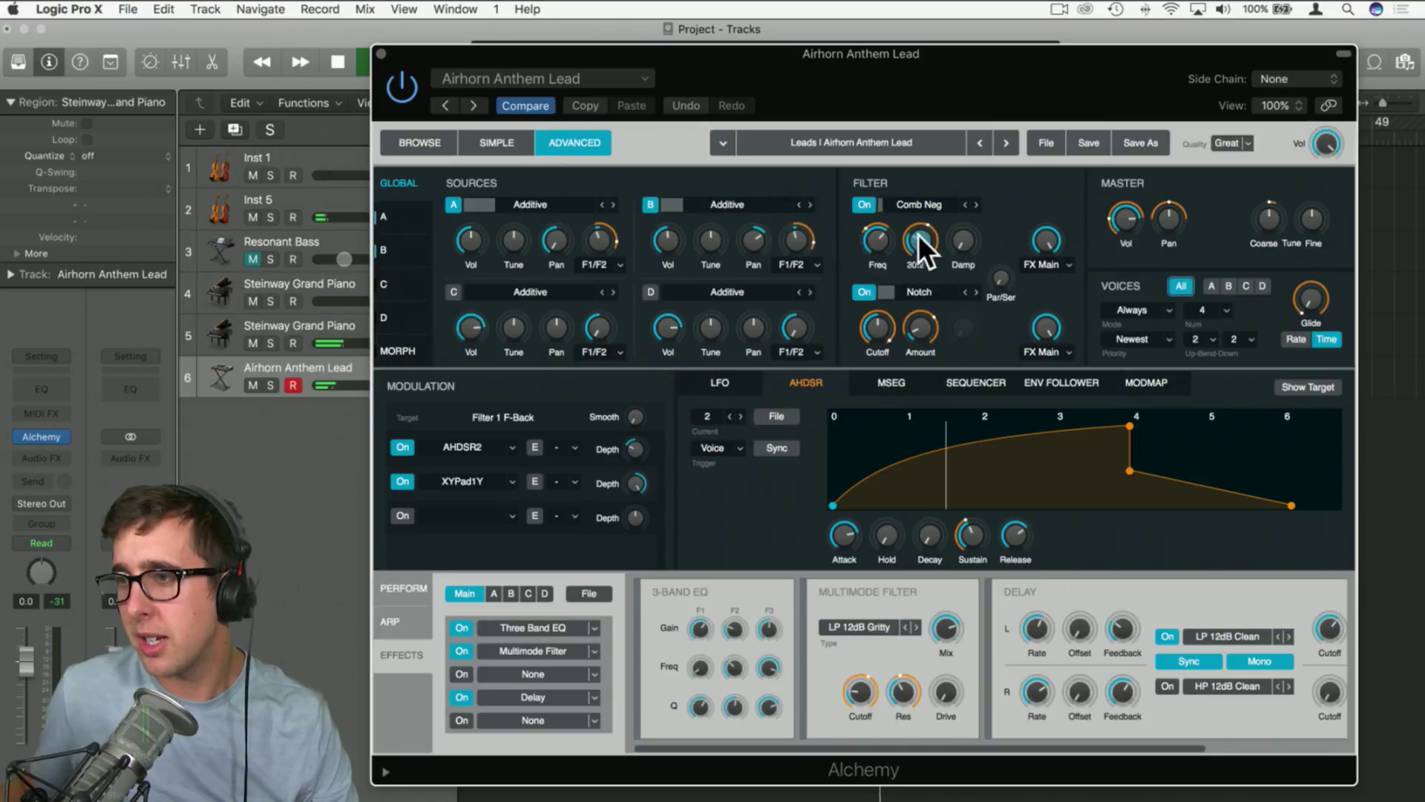
Add LFO1 (Ramp Down) as a modulation source for the Comb Neg filter's feedback
{"action": "right_click", "coordinate": [920, 239]}
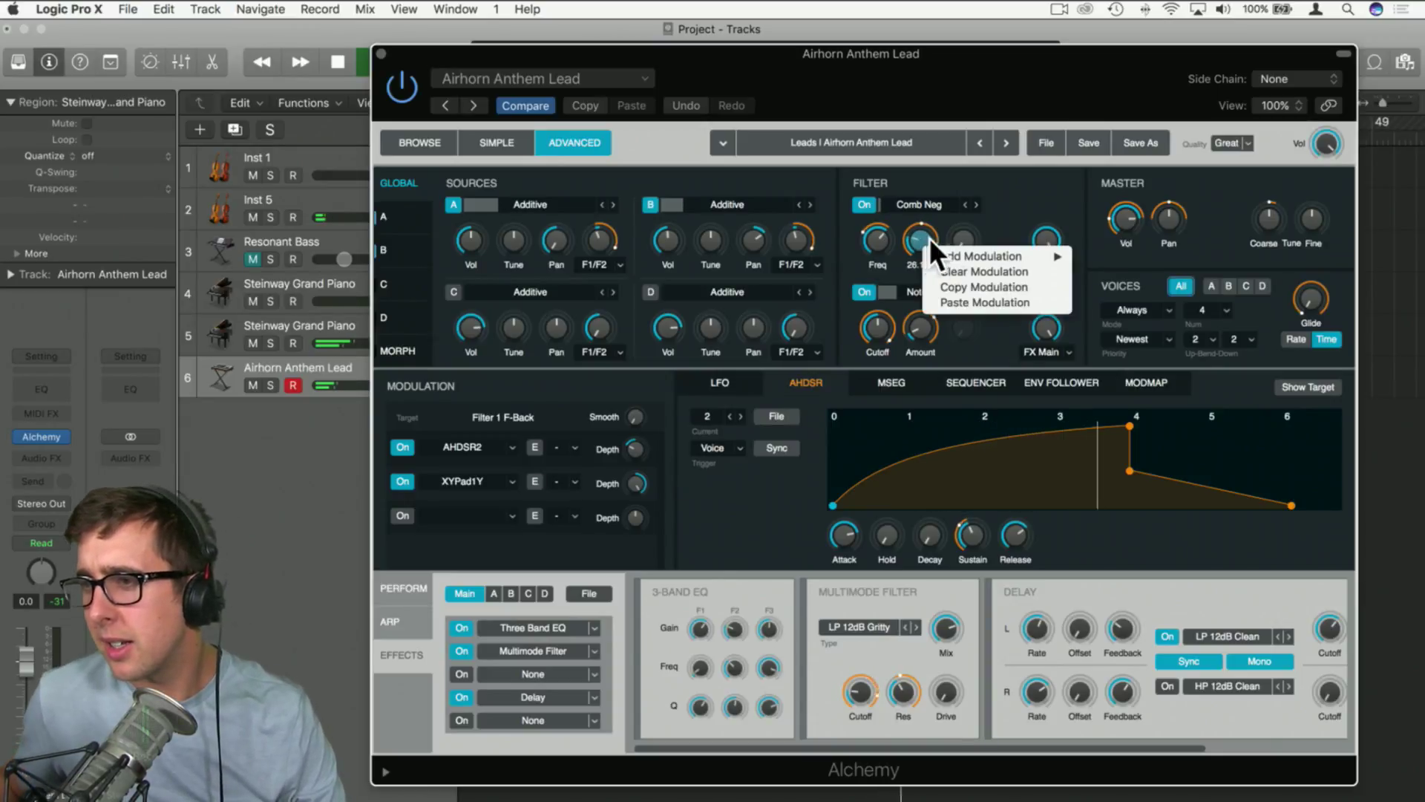
{"action": "mouse_move", "coordinate": [950, 255]}
{"action": "mouse_move", "coordinate": [1160, 261]}
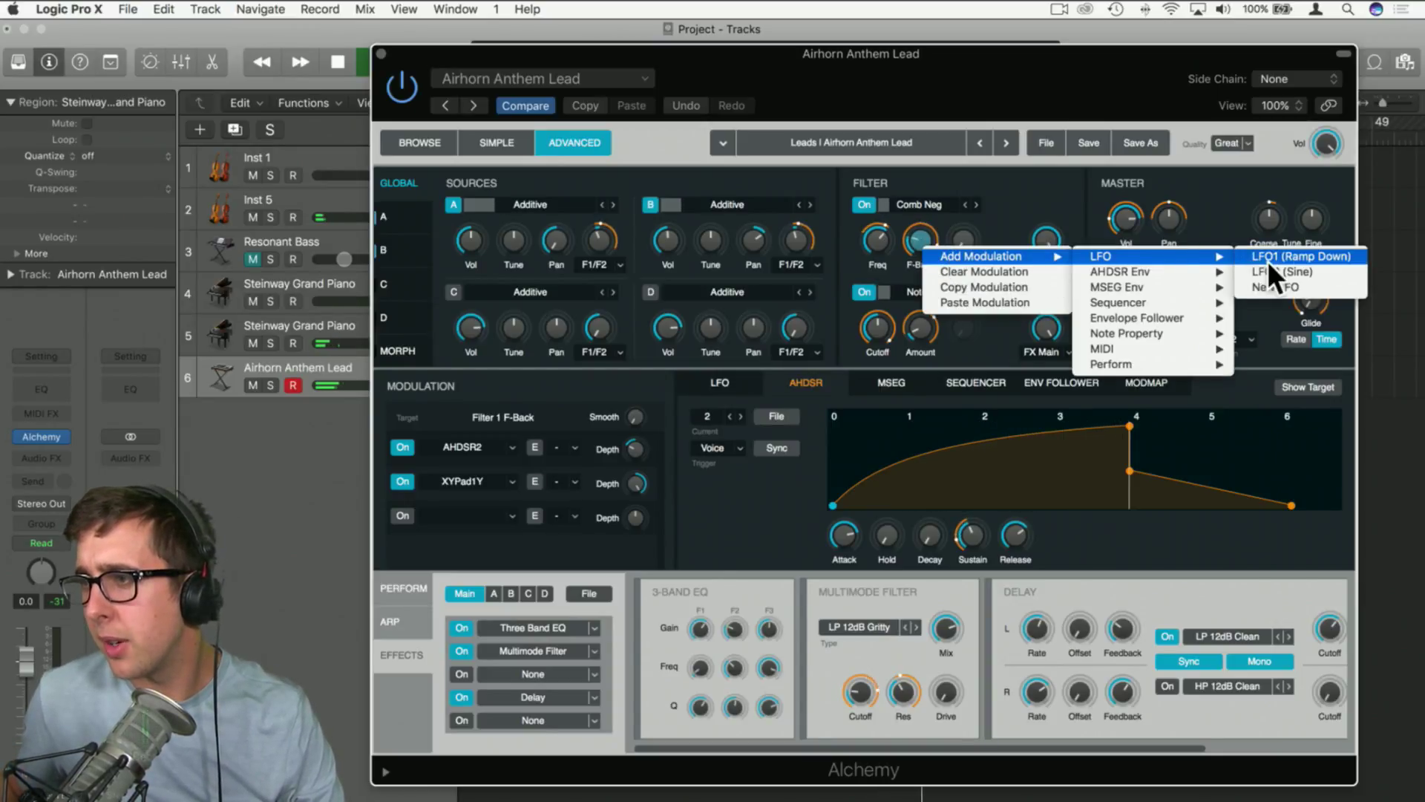
{"action": "left_click", "coordinate": [1324, 258]}
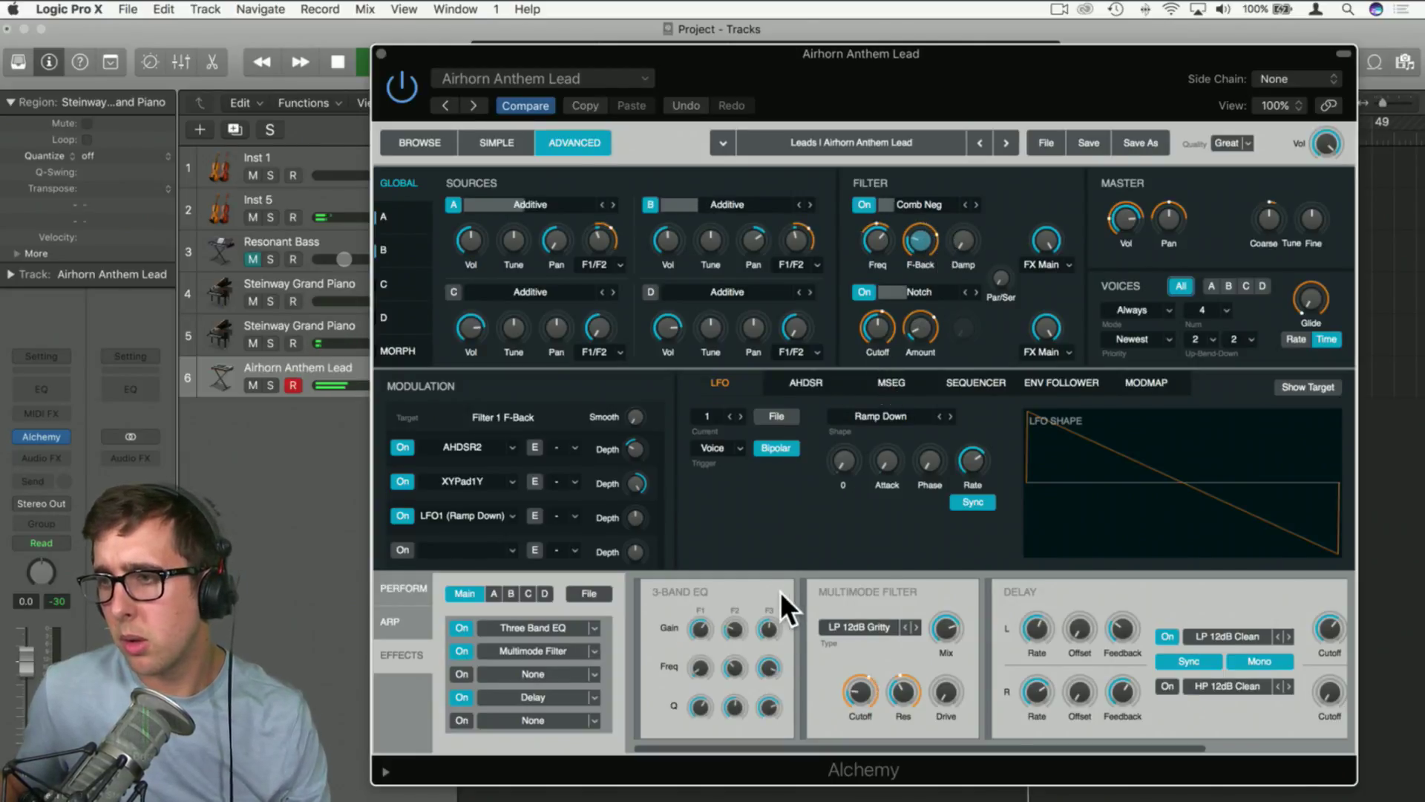
{"action": "right_click", "coordinate": [920, 238]}
{"action": "mouse_move", "coordinate": [957, 252]}
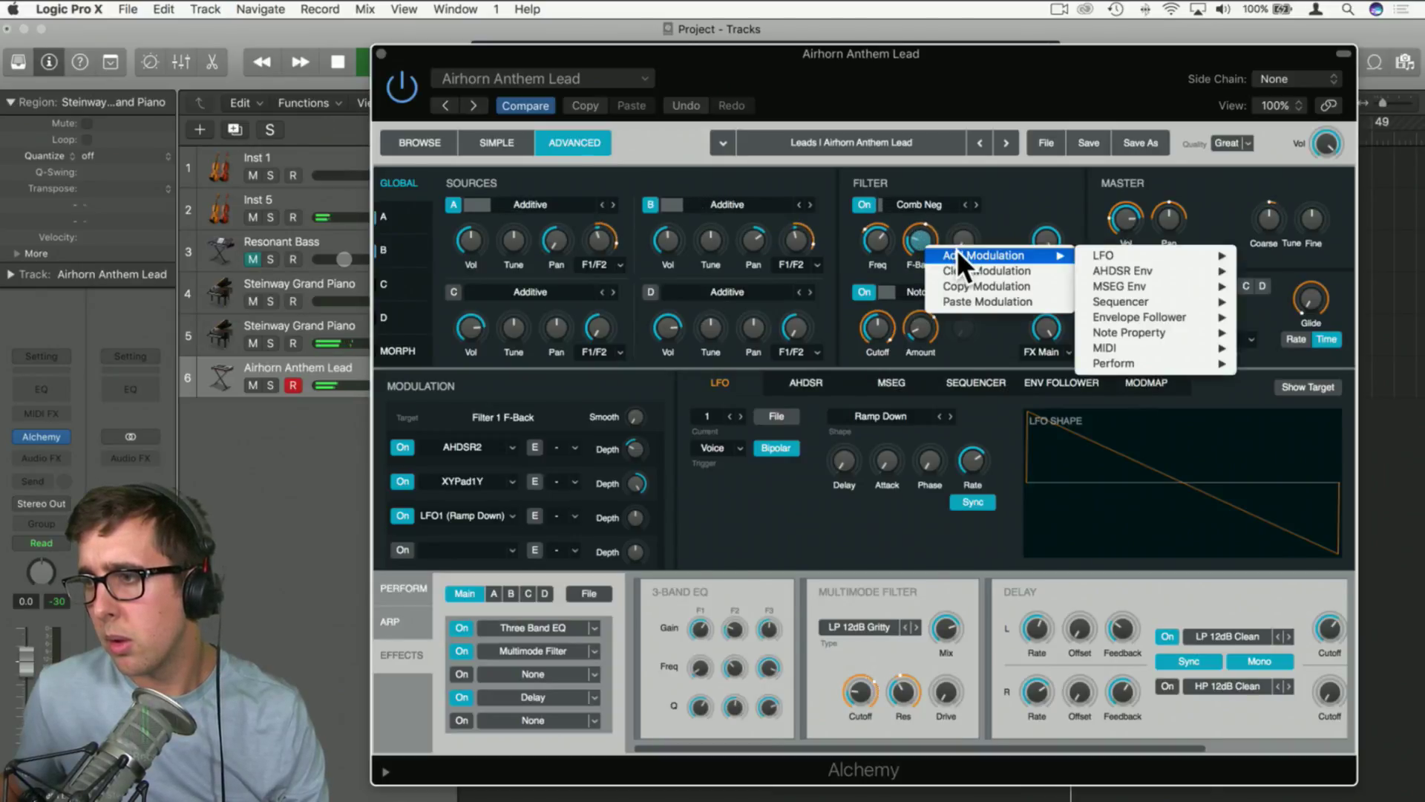
{"action": "left_click", "coordinate": [967, 222]}
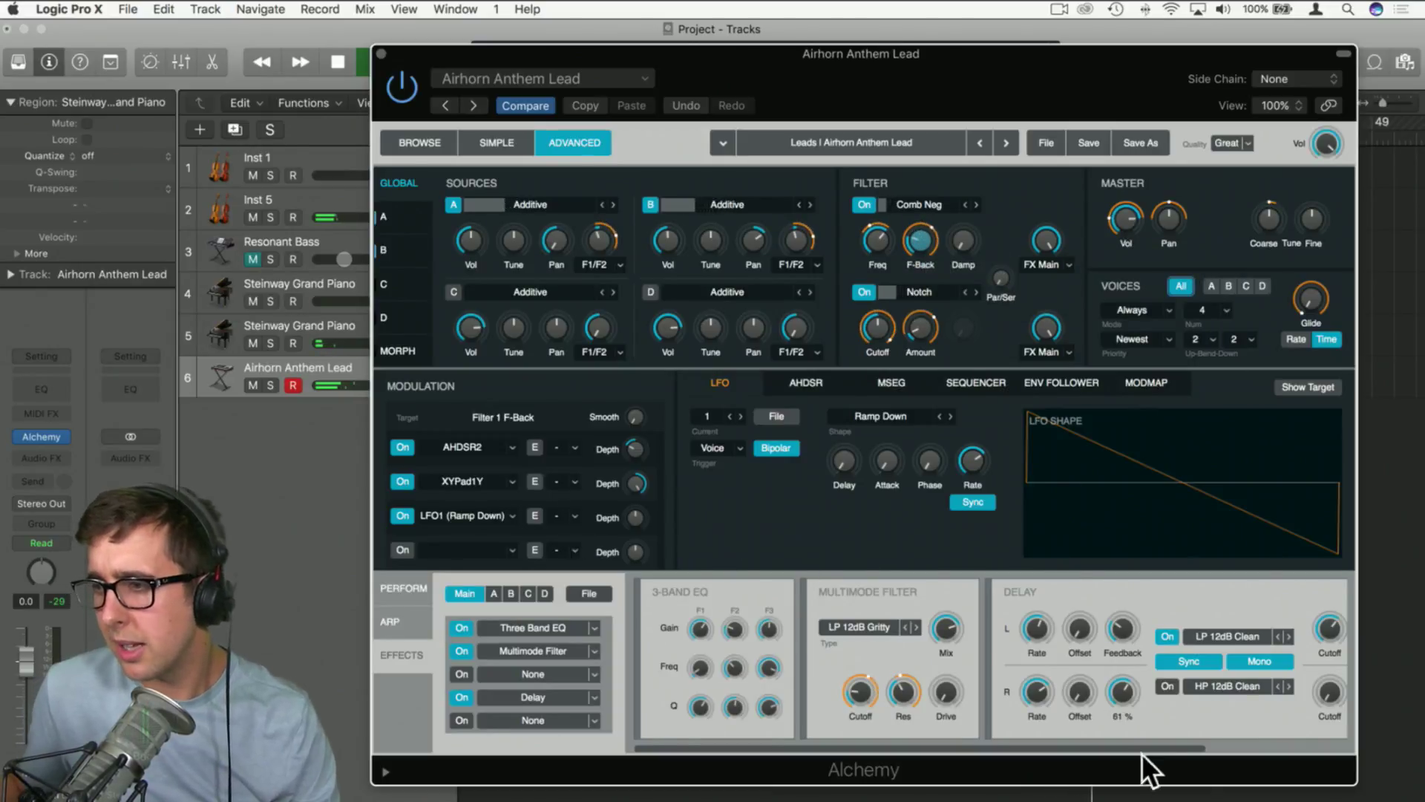
Morph the performance snapshot to a blend between Muffled, LFO, Glide and Resonant LFO
{"action": "left_click", "coordinate": [395, 623]}
{"action": "left_click", "coordinate": [402, 586]}
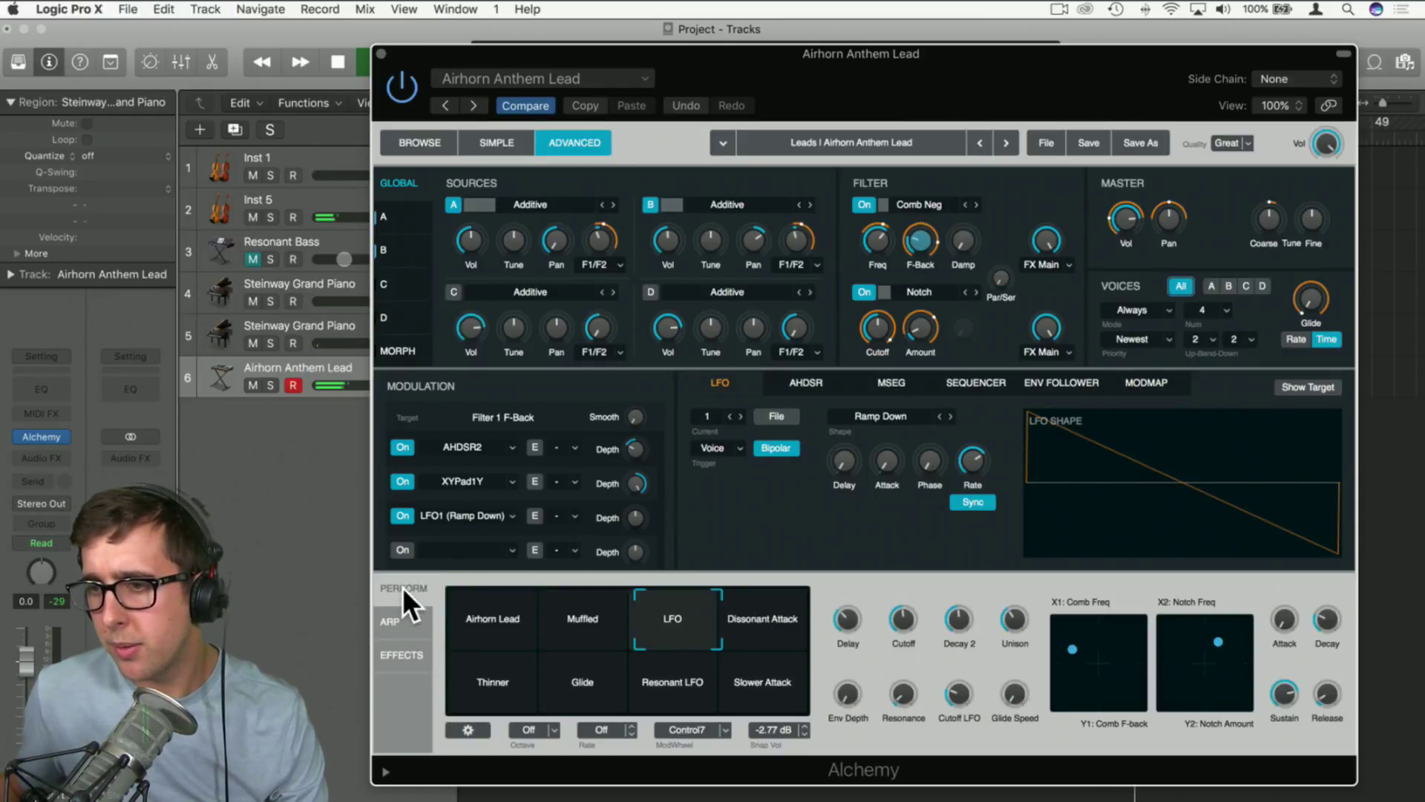
{"action": "left_click_drag", "start_coordinate": [720, 630], "coordinate": [641, 655]}
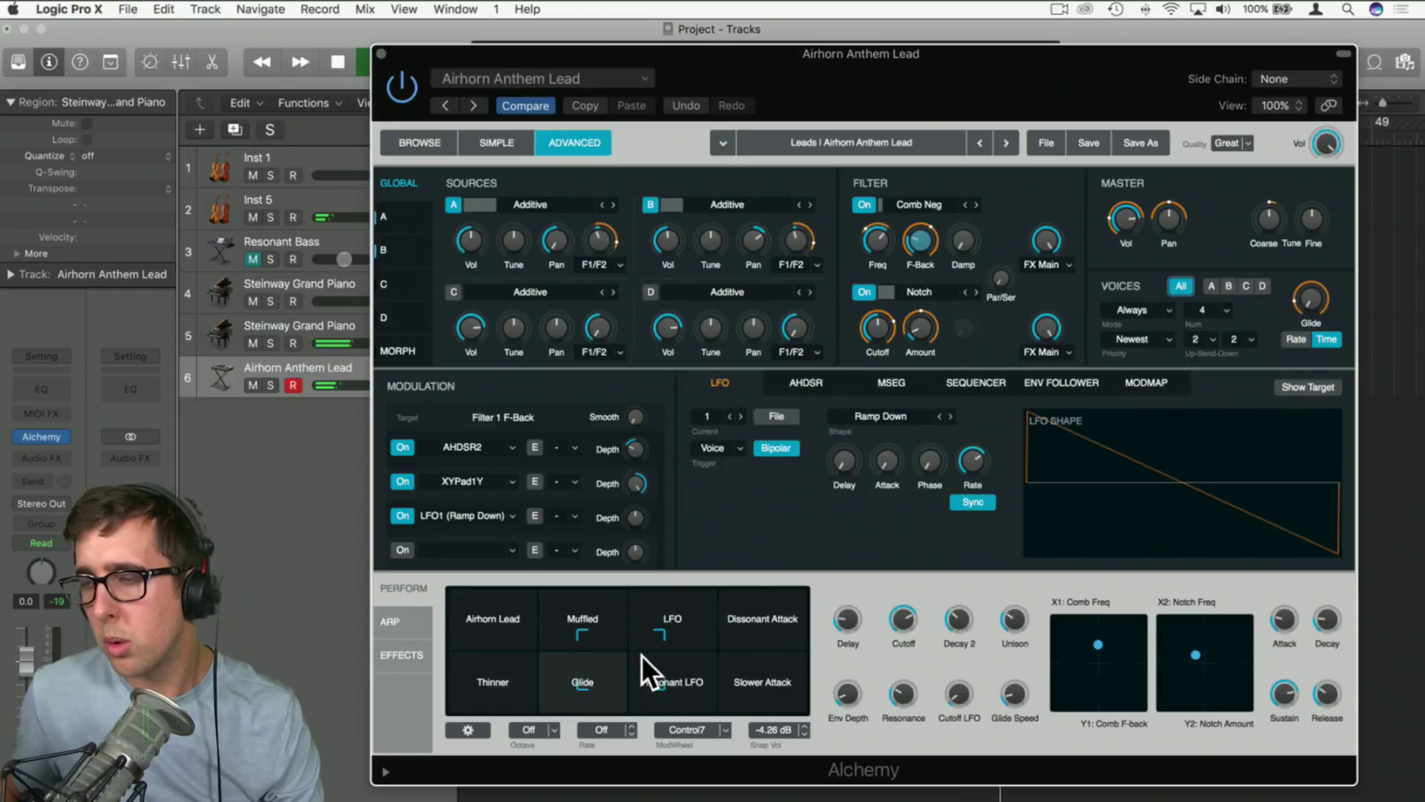
Lower the Comb Neg filter's frequency and effects mix, and set Alchemy's master volume to -20.4 dB
{"action": "left_click", "coordinate": [878, 244]}
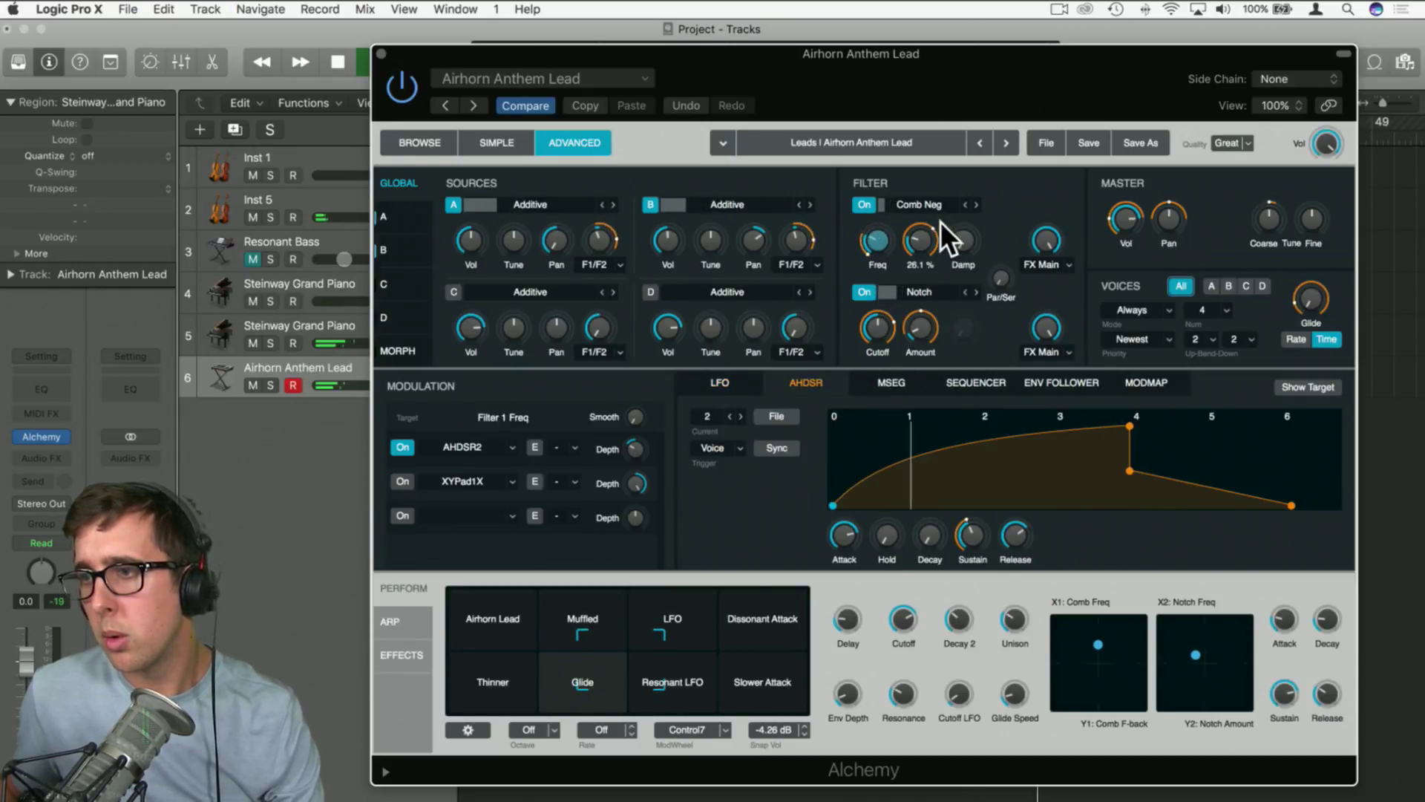
{"action": "left_click", "coordinate": [921, 238]}
{"action": "left_click", "coordinate": [878, 242]}
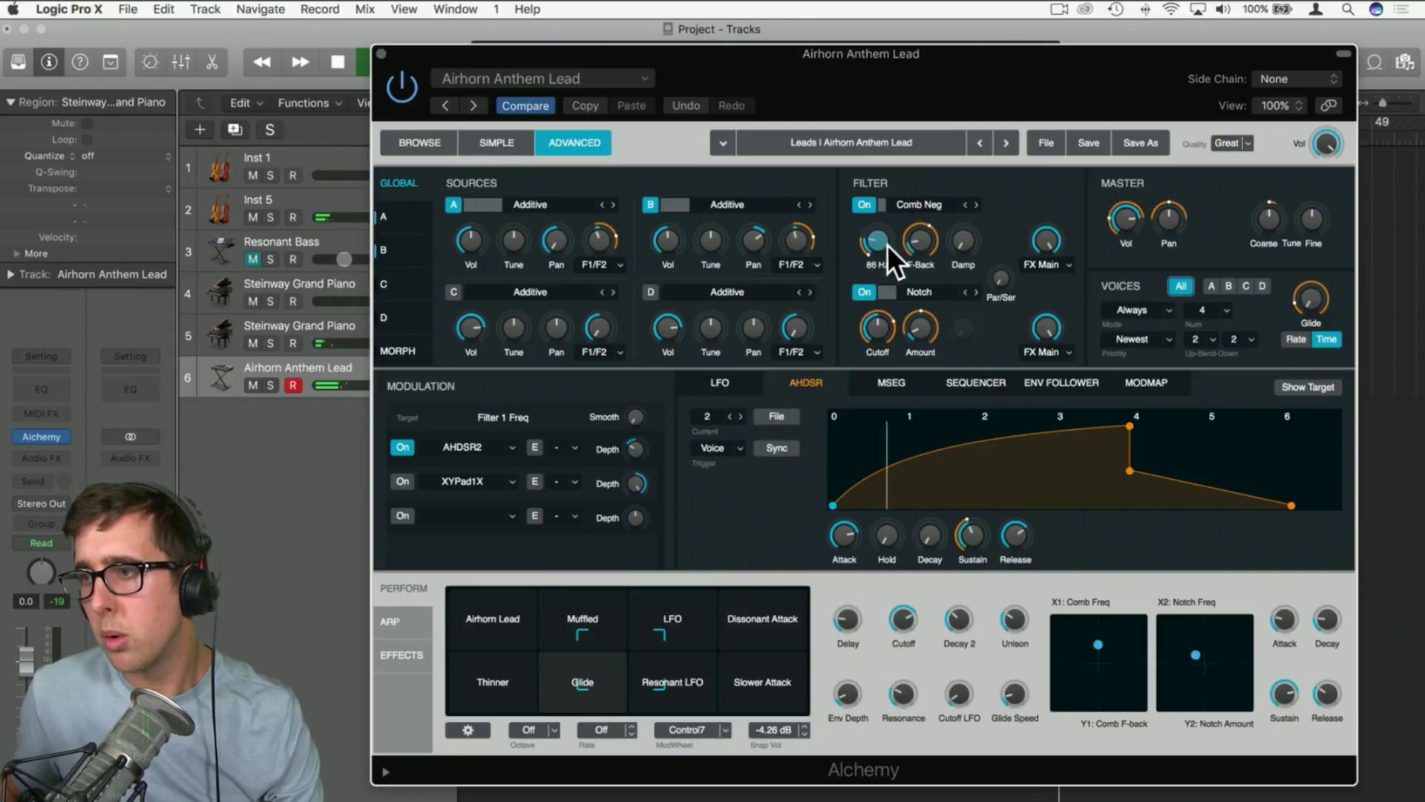
{"action": "left_click", "coordinate": [1046, 239]}
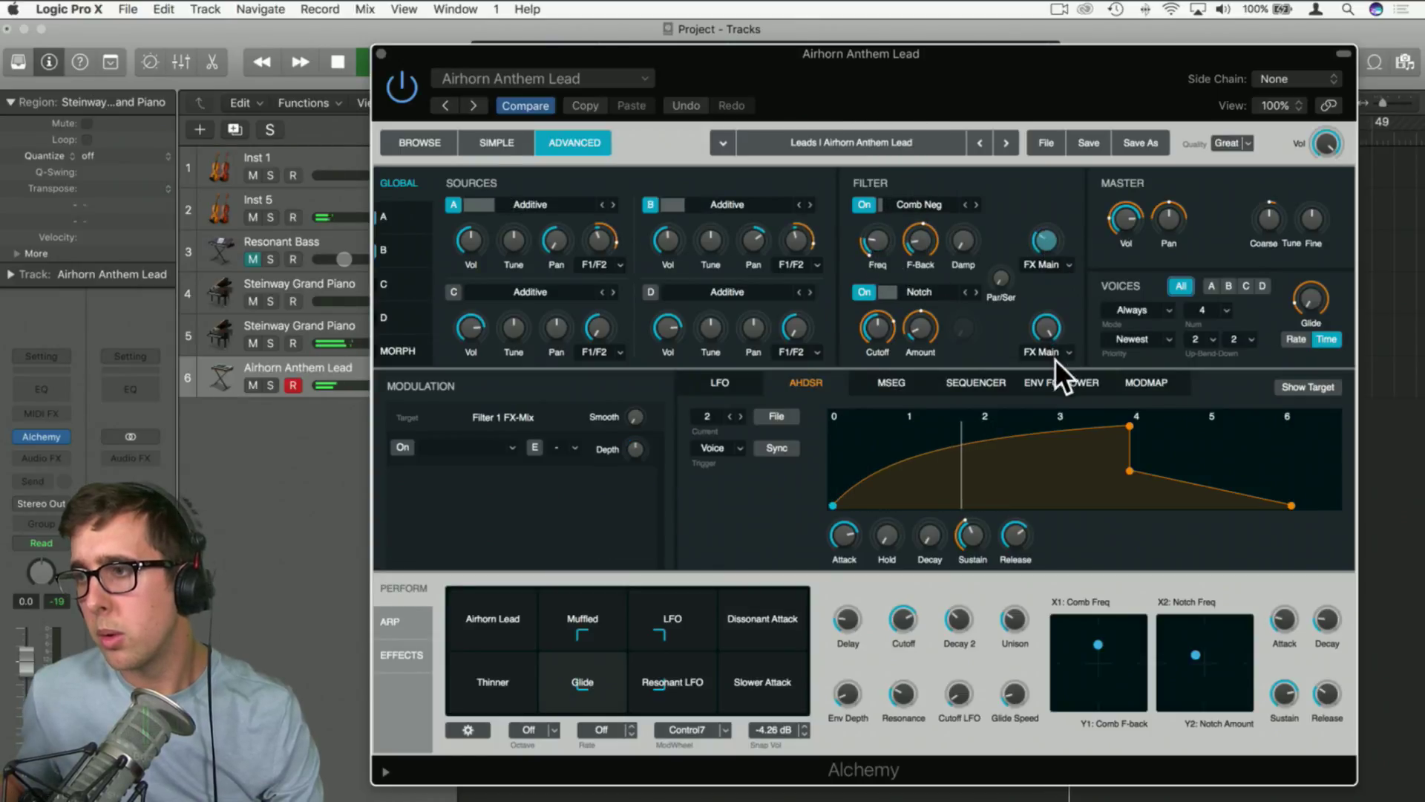
{"action": "left_click", "coordinate": [1127, 220]}
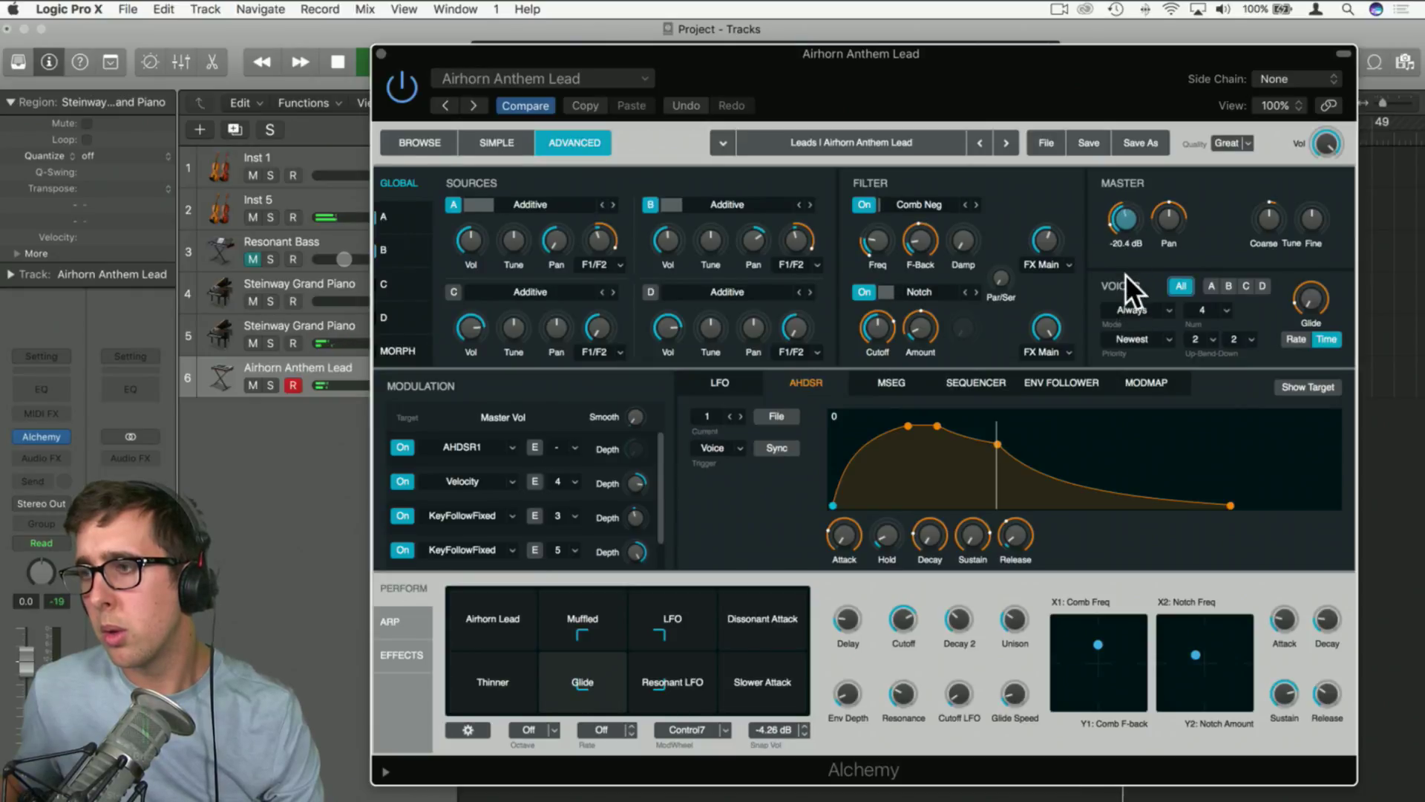
Close the Alchemy window, stop playback, turn the cycle off and return the playhead to the project start
{"action": "left_click", "coordinate": [381, 54]}
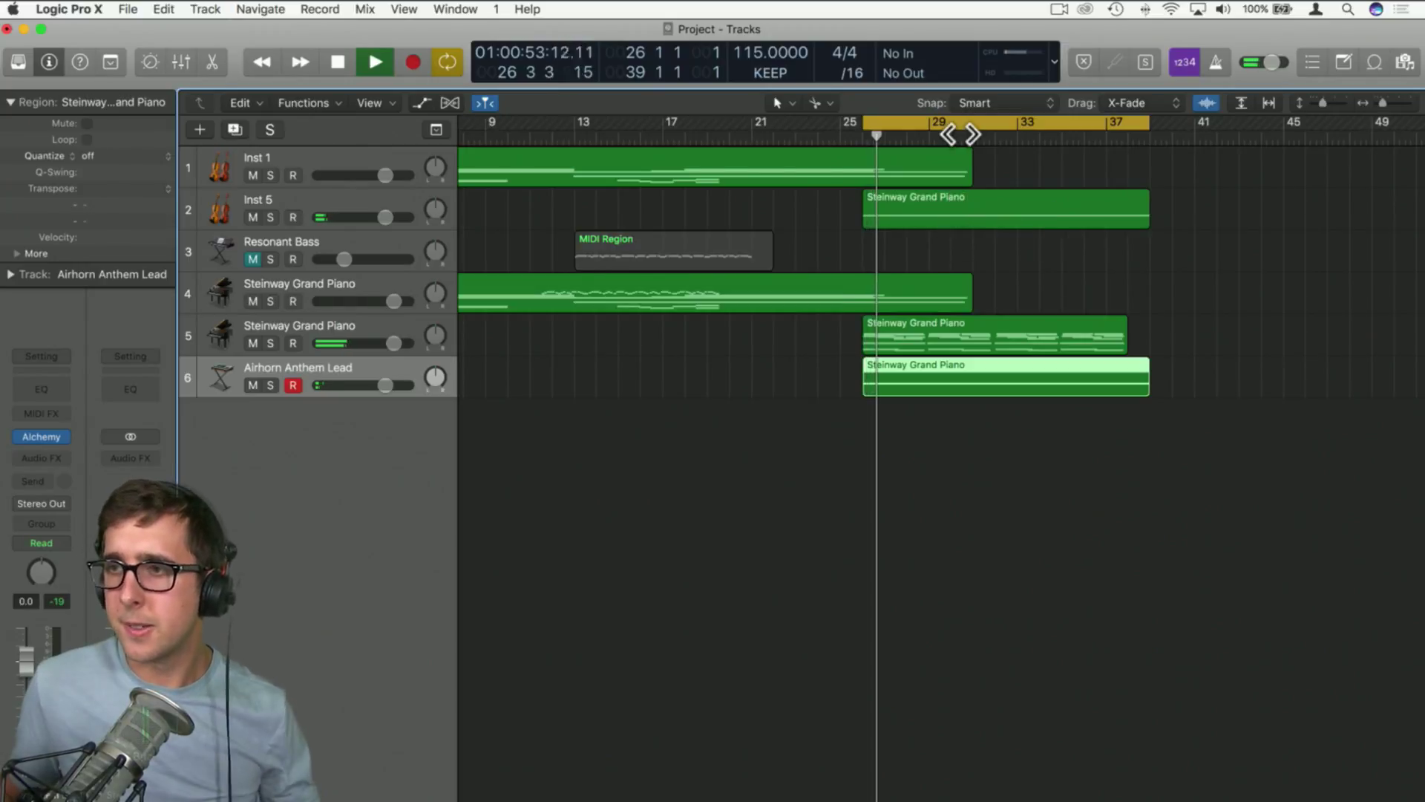
{"action": "key", "text": "space"}
{"action": "left_click", "coordinate": [948, 123]}
{"action": "scroll", "coordinate": [658, 360], "scroll_direction": "left", "scroll_amount": 5}
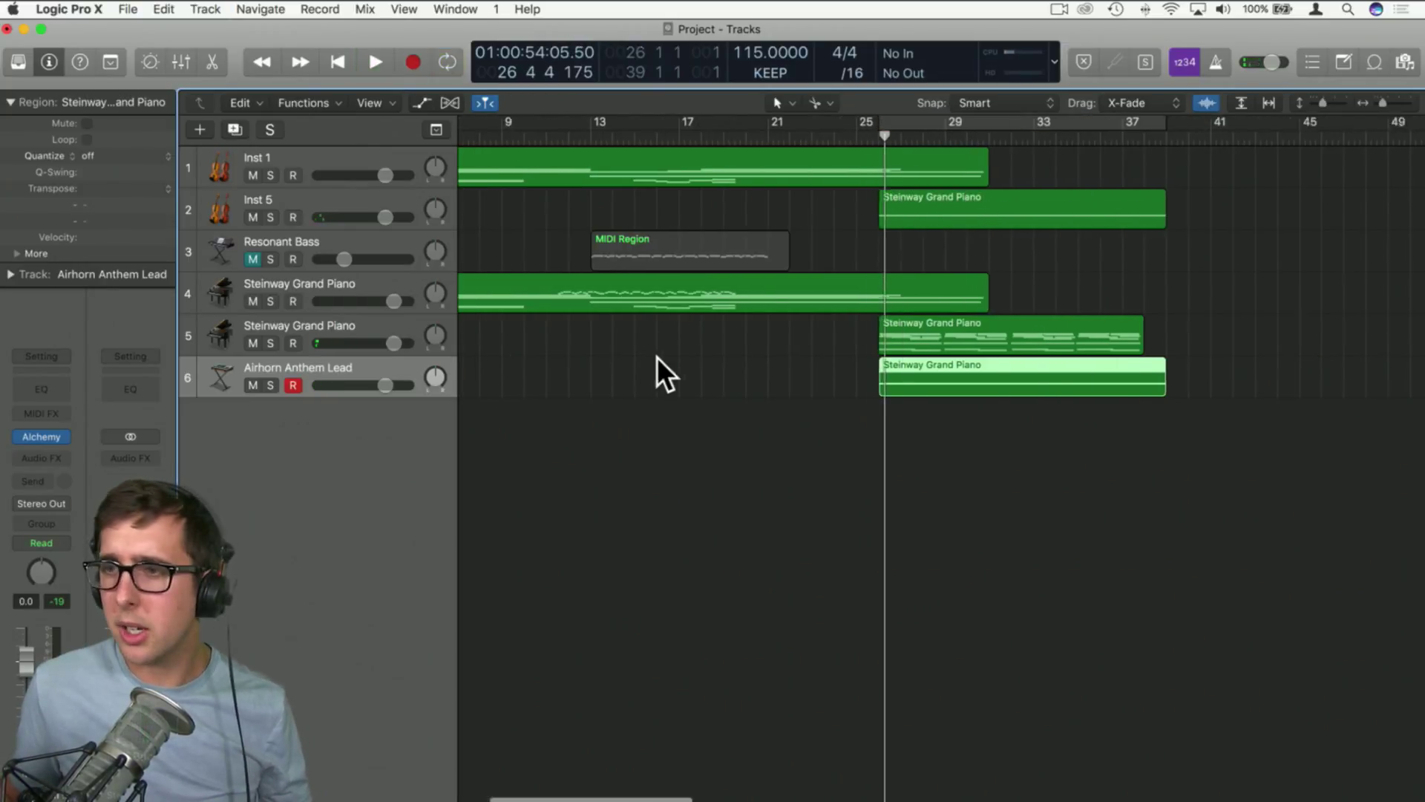
{"action": "left_click_drag", "start_coordinate": [510, 137], "coordinate": [419, 128]}
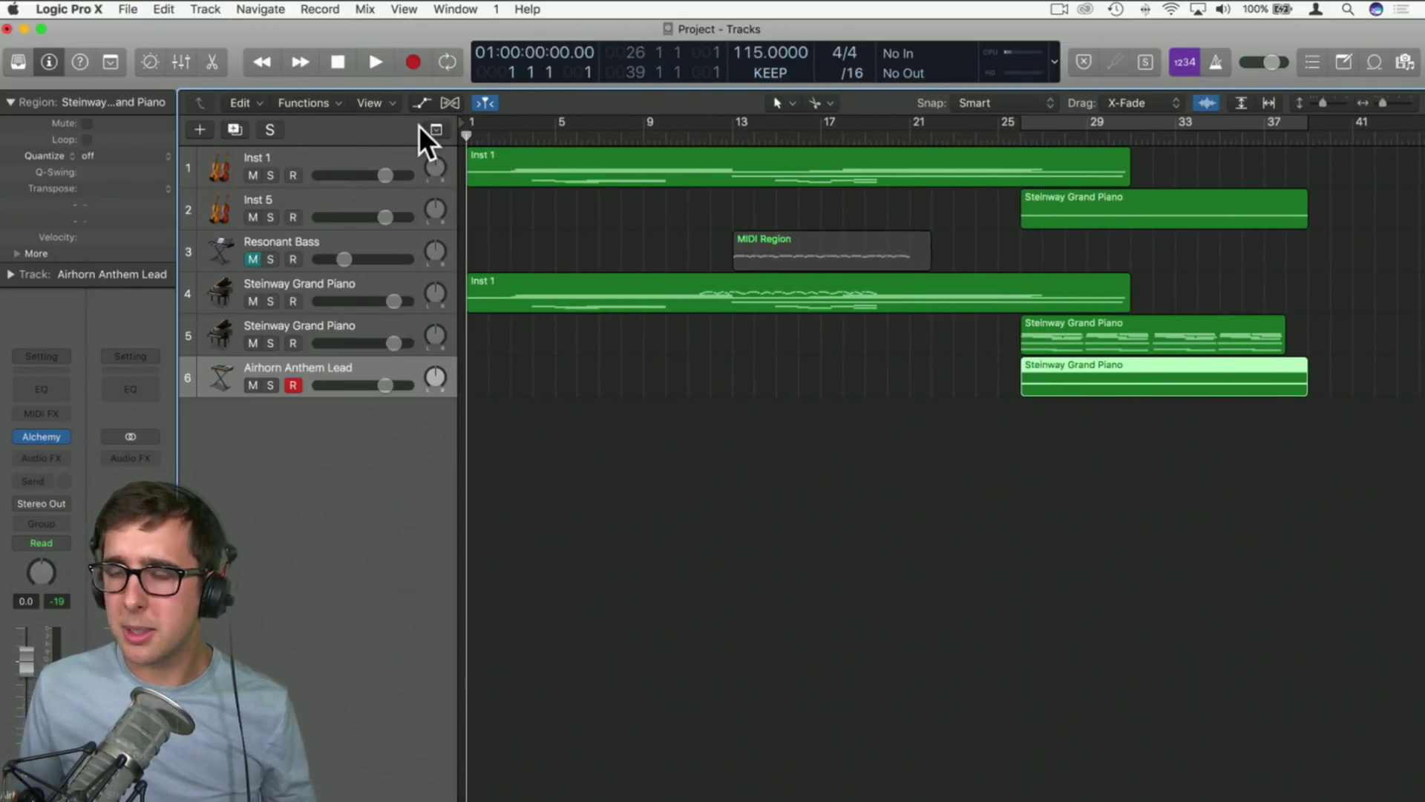
Play the project from the start with the timeline zoomed out so all regions fit, and deselect all regions
{"action": "key", "text": "space"}
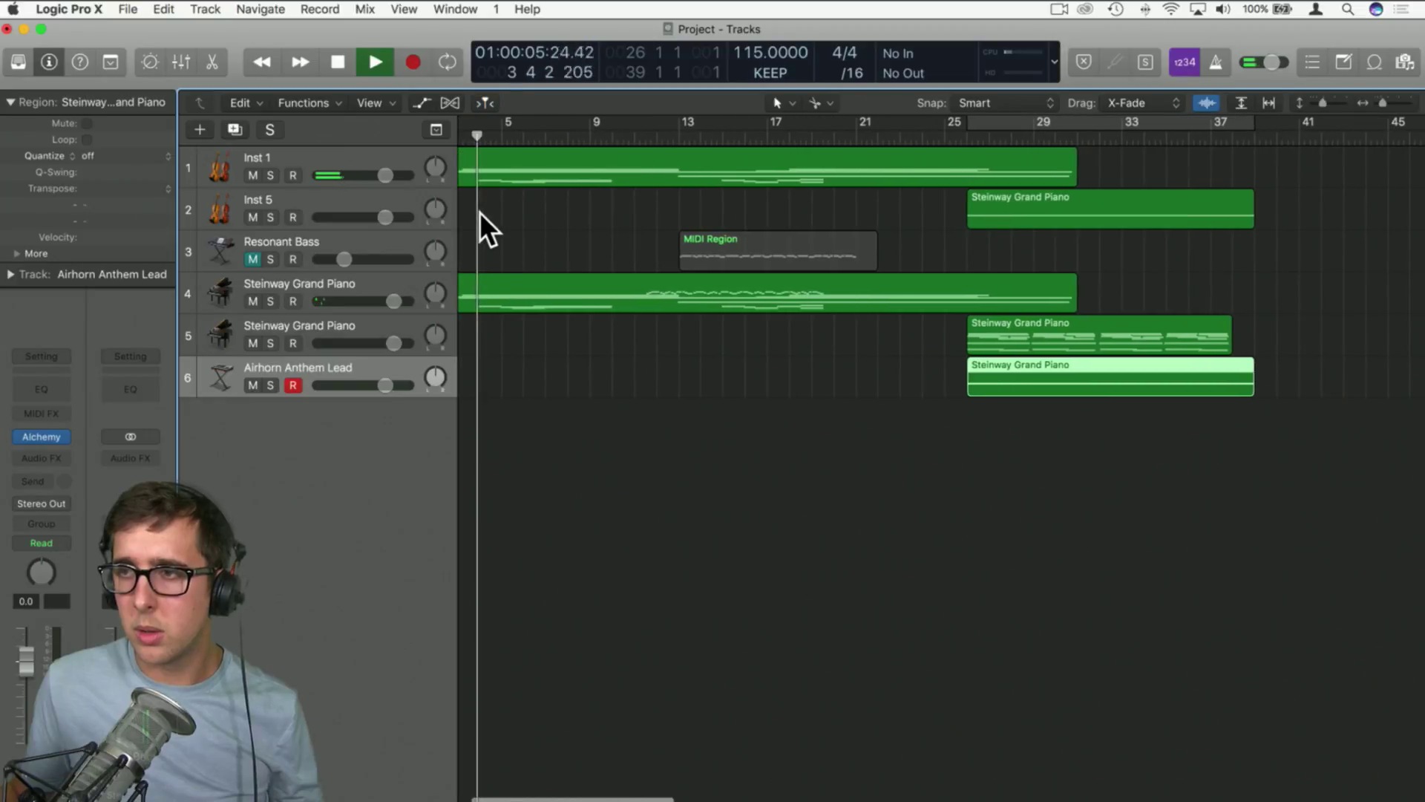
{"action": "left_click_drag", "start_coordinate": [1382, 104], "coordinate": [1374, 104]}
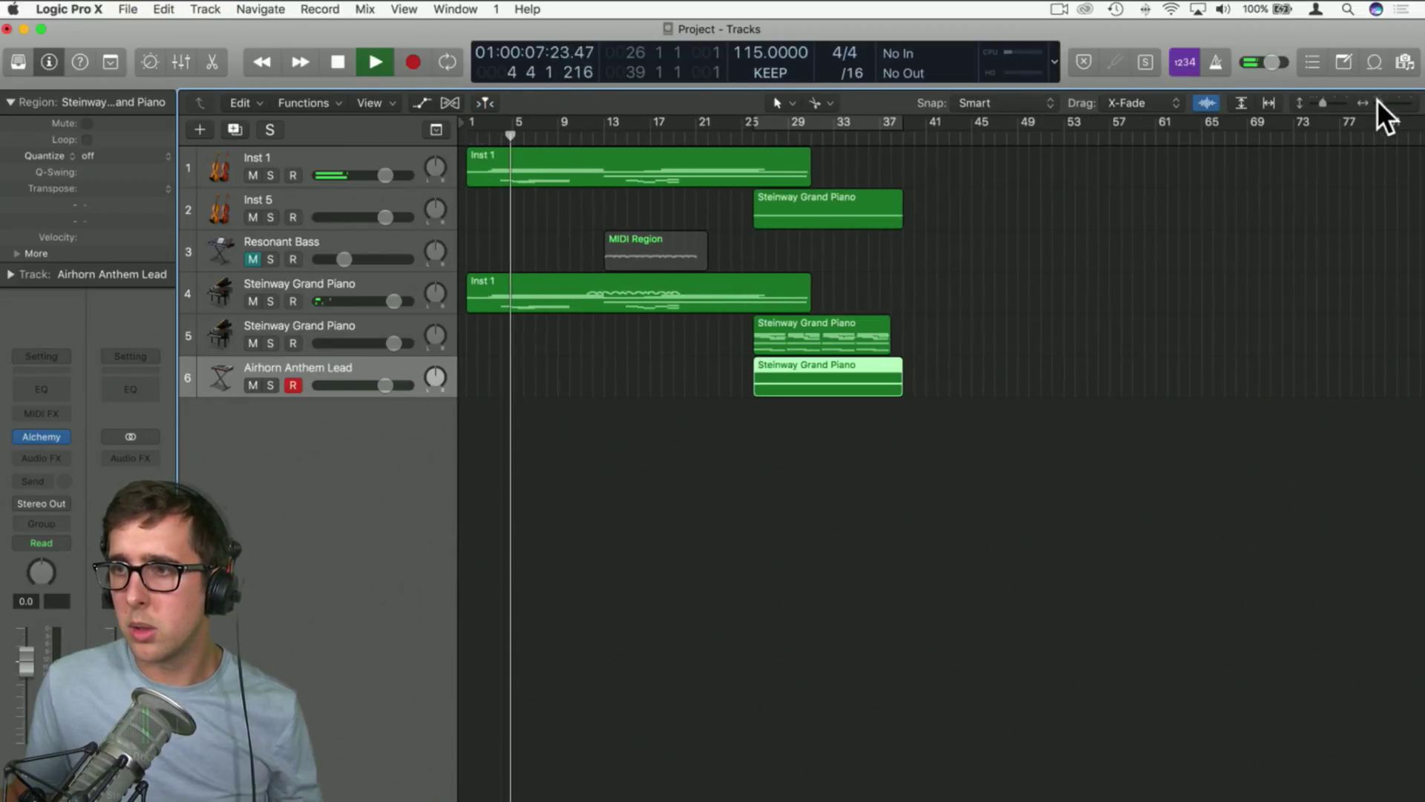
{"action": "left_click", "coordinate": [1110, 290]}
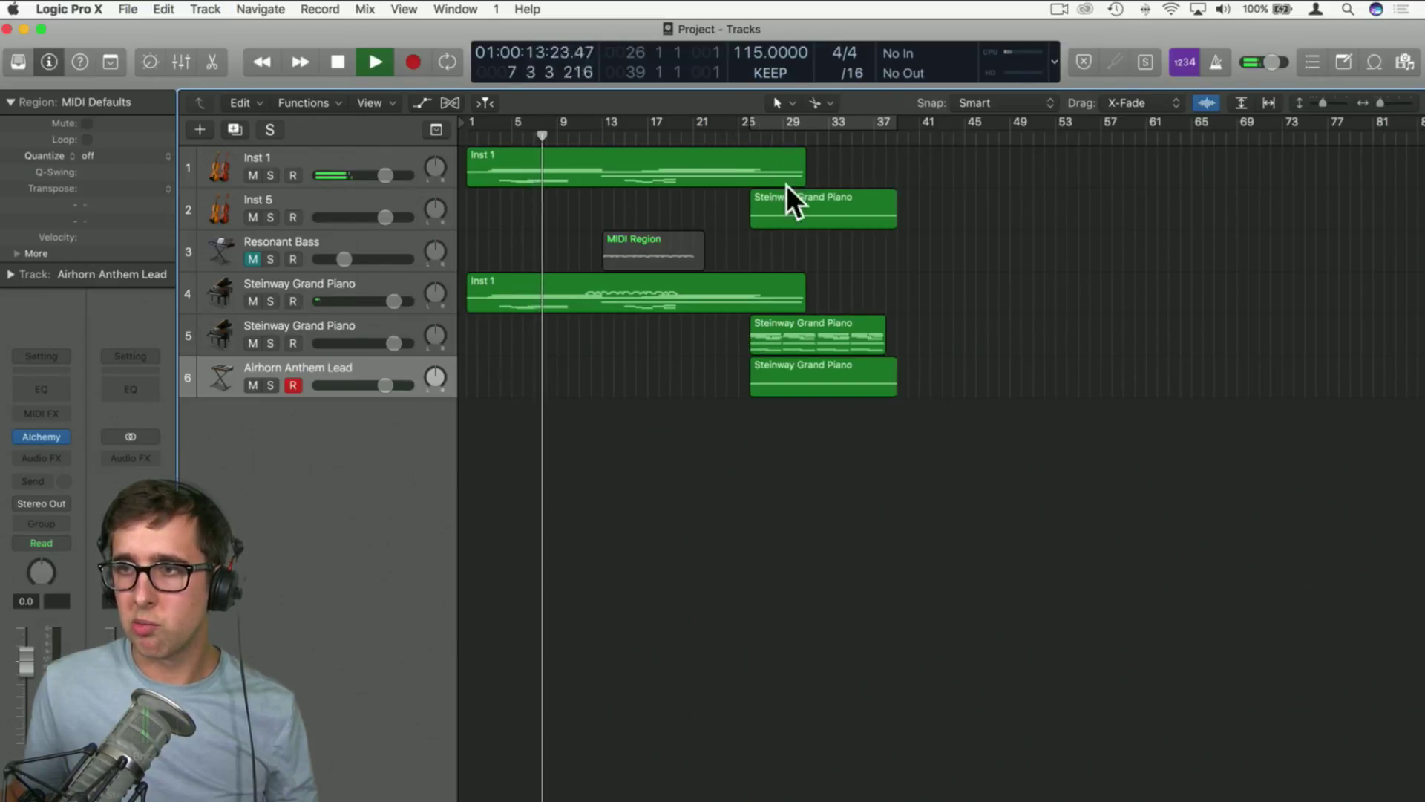
Pause and resume playback, jump ahead to about bar 13, and select the Inst 1 strings track
{"action": "key", "text": "space"}
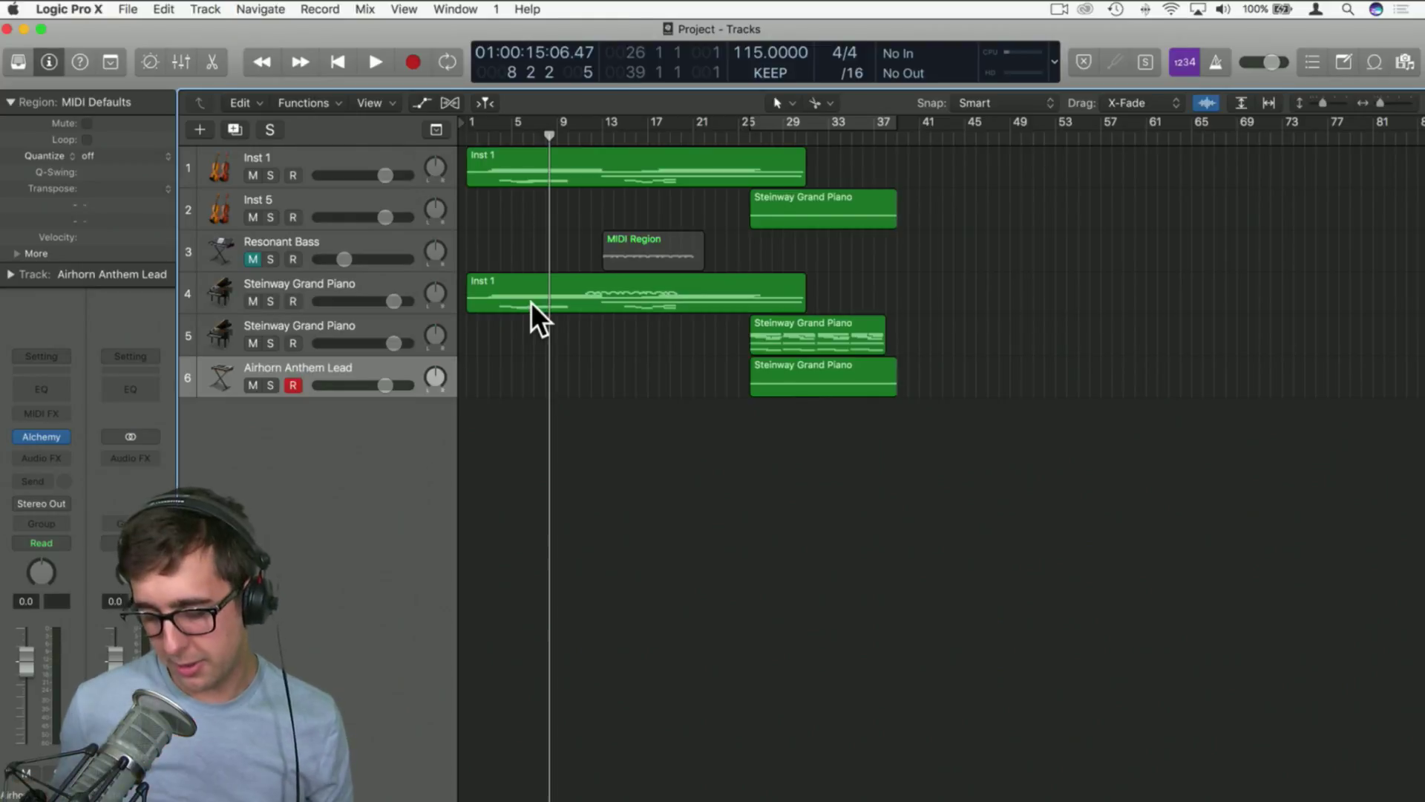
{"action": "key", "text": "space"}
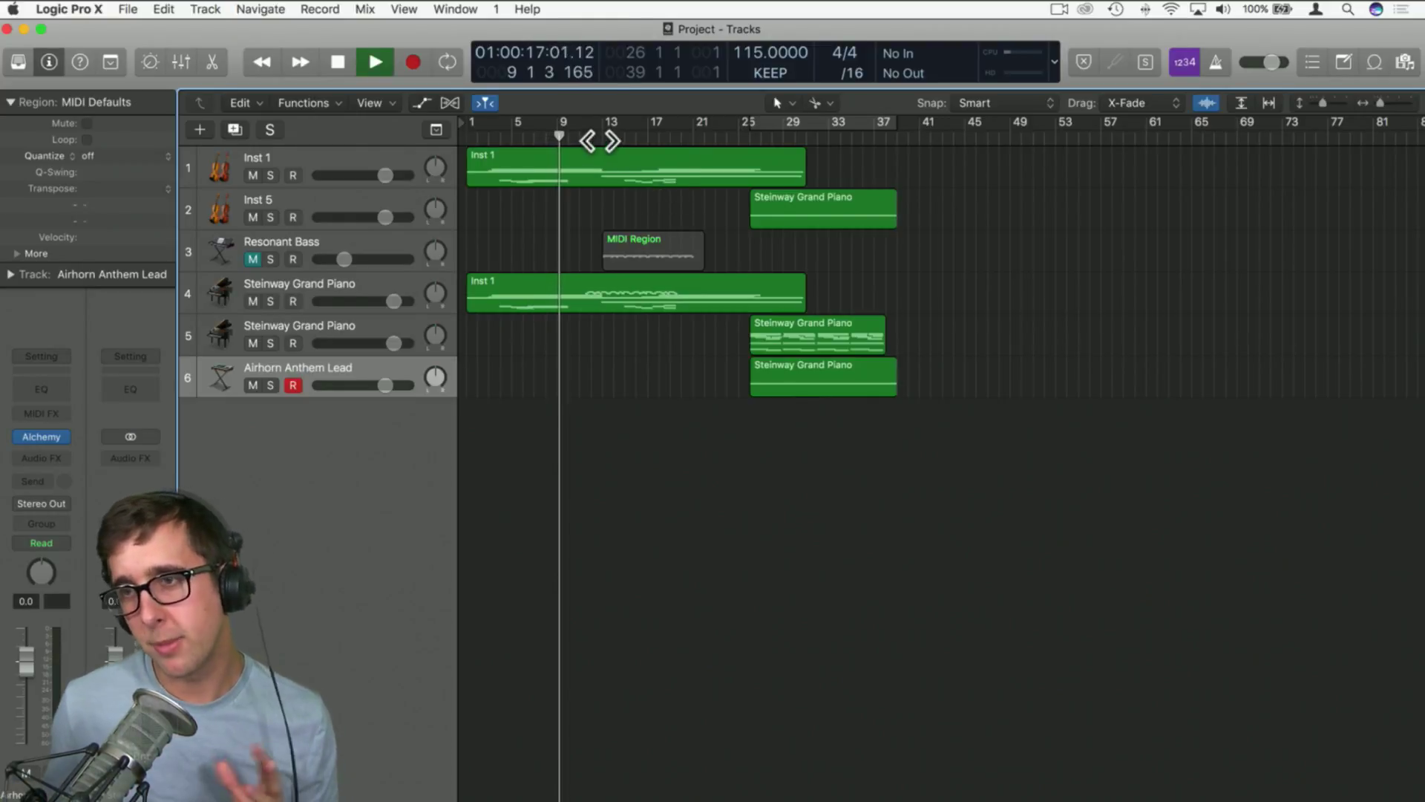
{"action": "left_click", "coordinate": [605, 138]}
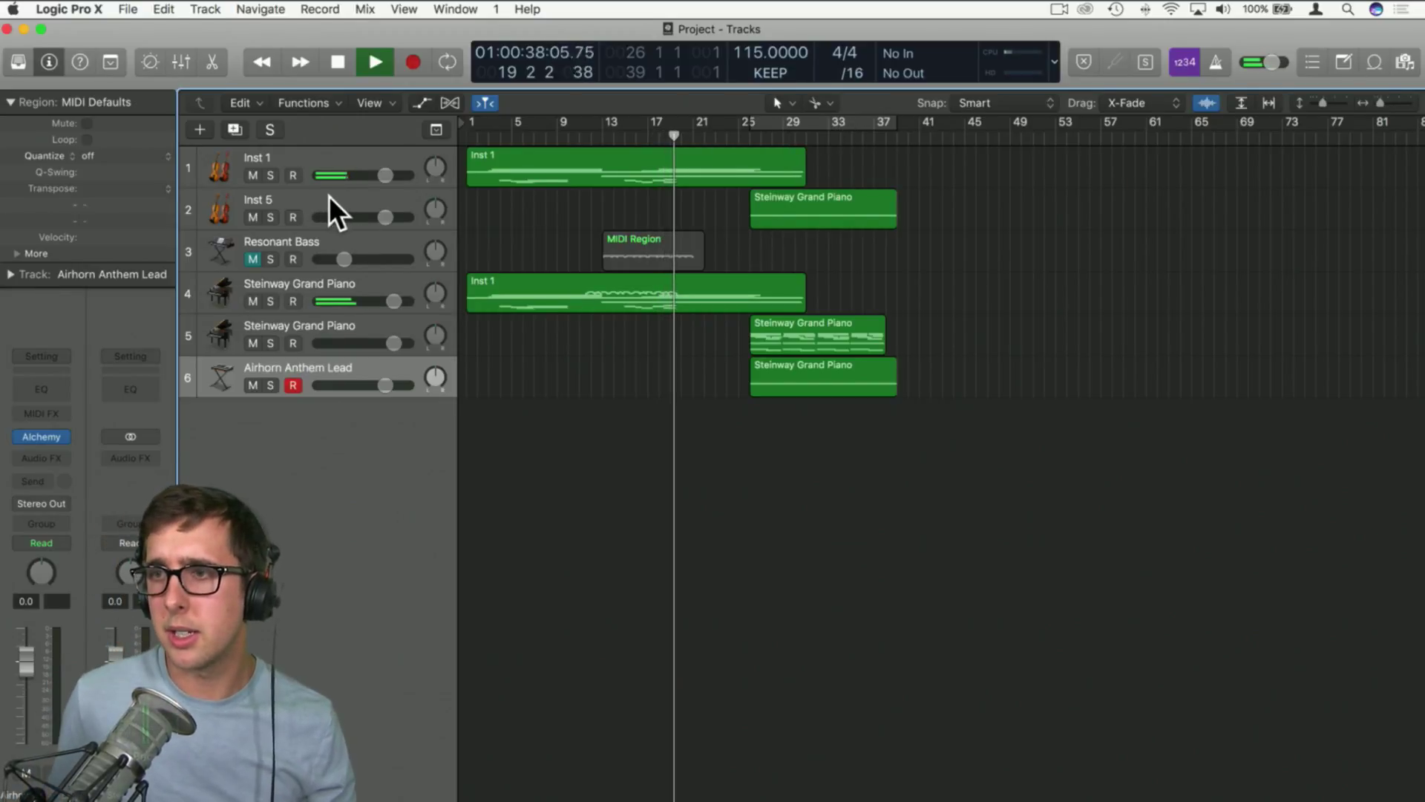
{"action": "left_click", "coordinate": [331, 157]}
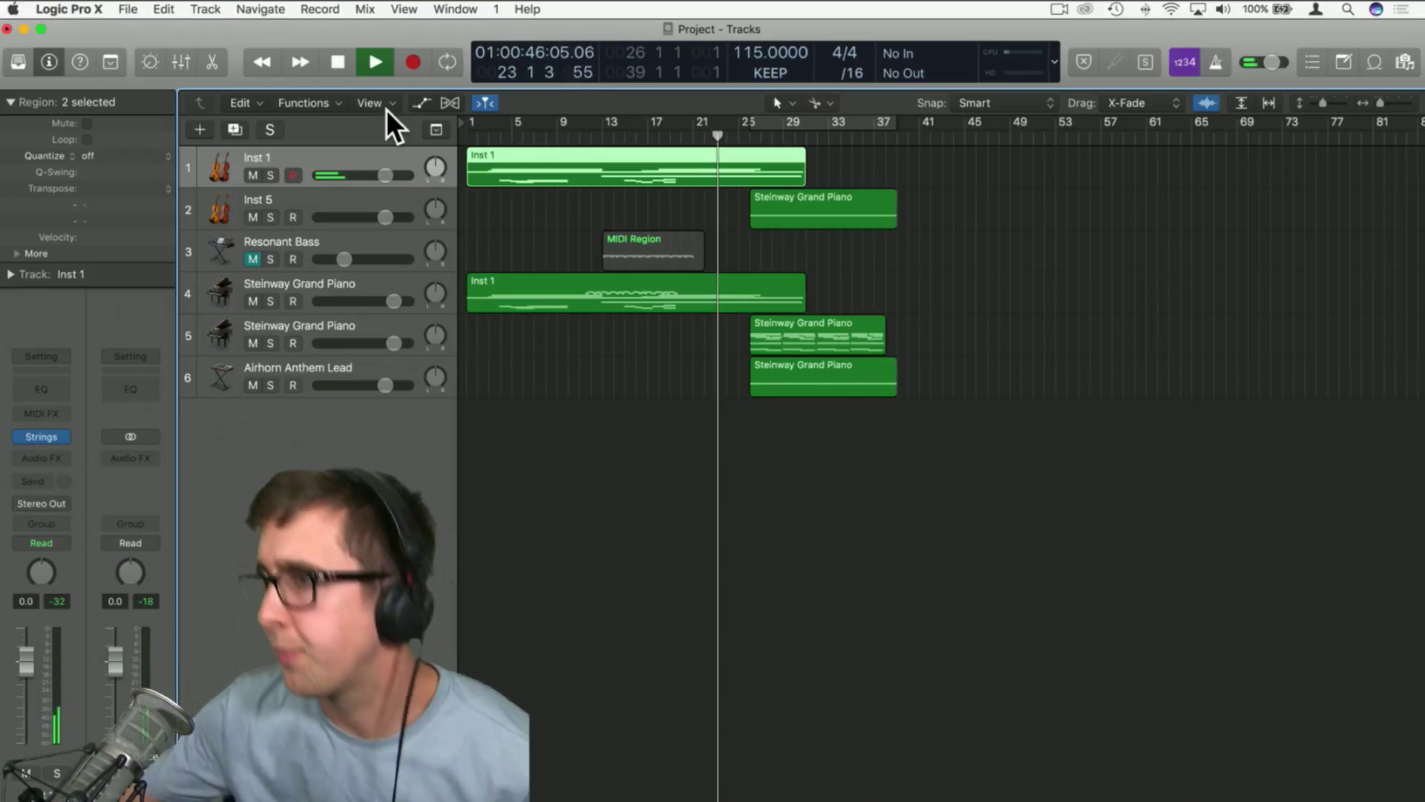
Extend the project end to bar 336 and move the three regions starting near bar 134 out to about bar 297
{"action": "scroll", "coordinate": [913, 321], "scroll_direction": "right", "scroll_amount": 15}
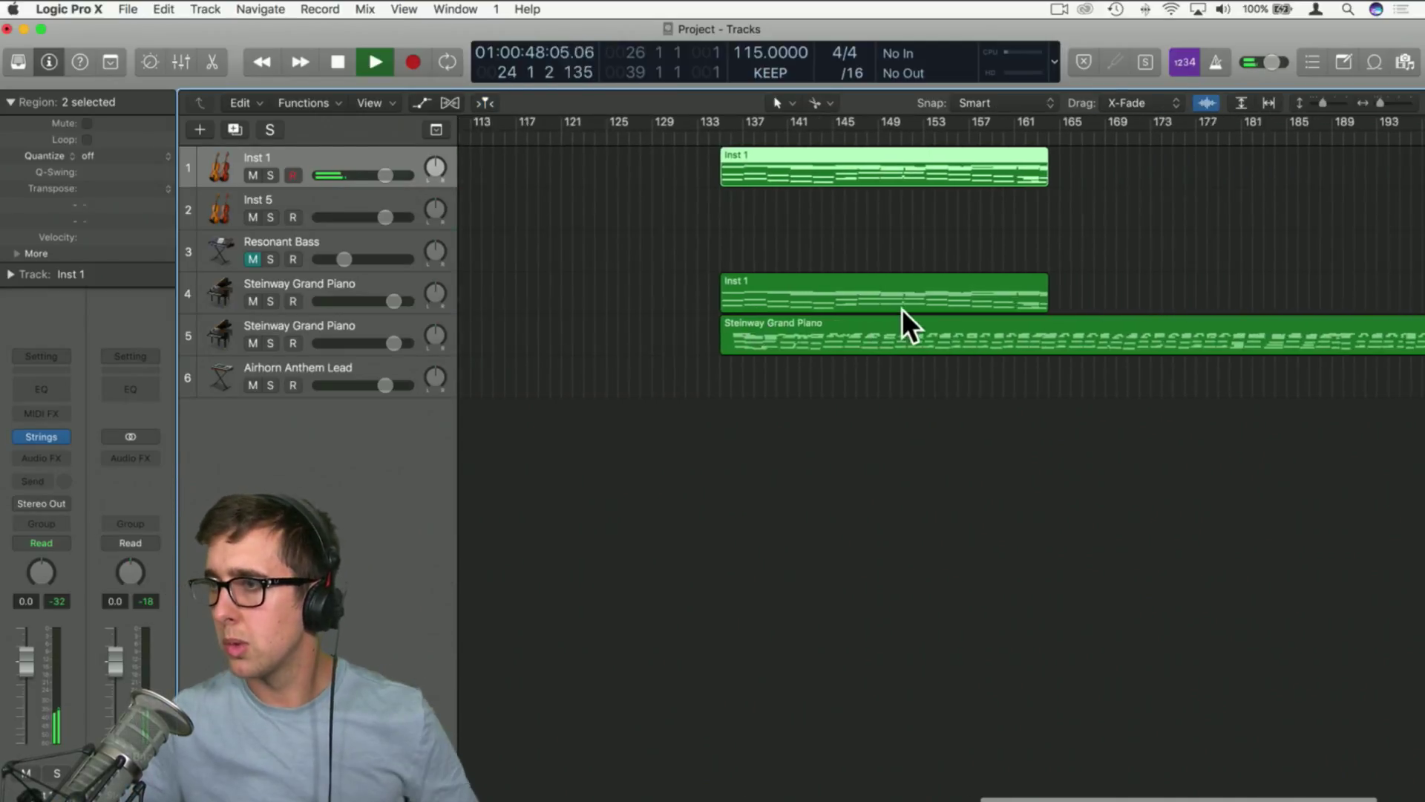
{"action": "scroll", "coordinate": [902, 310], "scroll_direction": "right", "scroll_amount": 1}
{"action": "left_click_drag", "start_coordinate": [1381, 102], "coordinate": [1357, 101]}
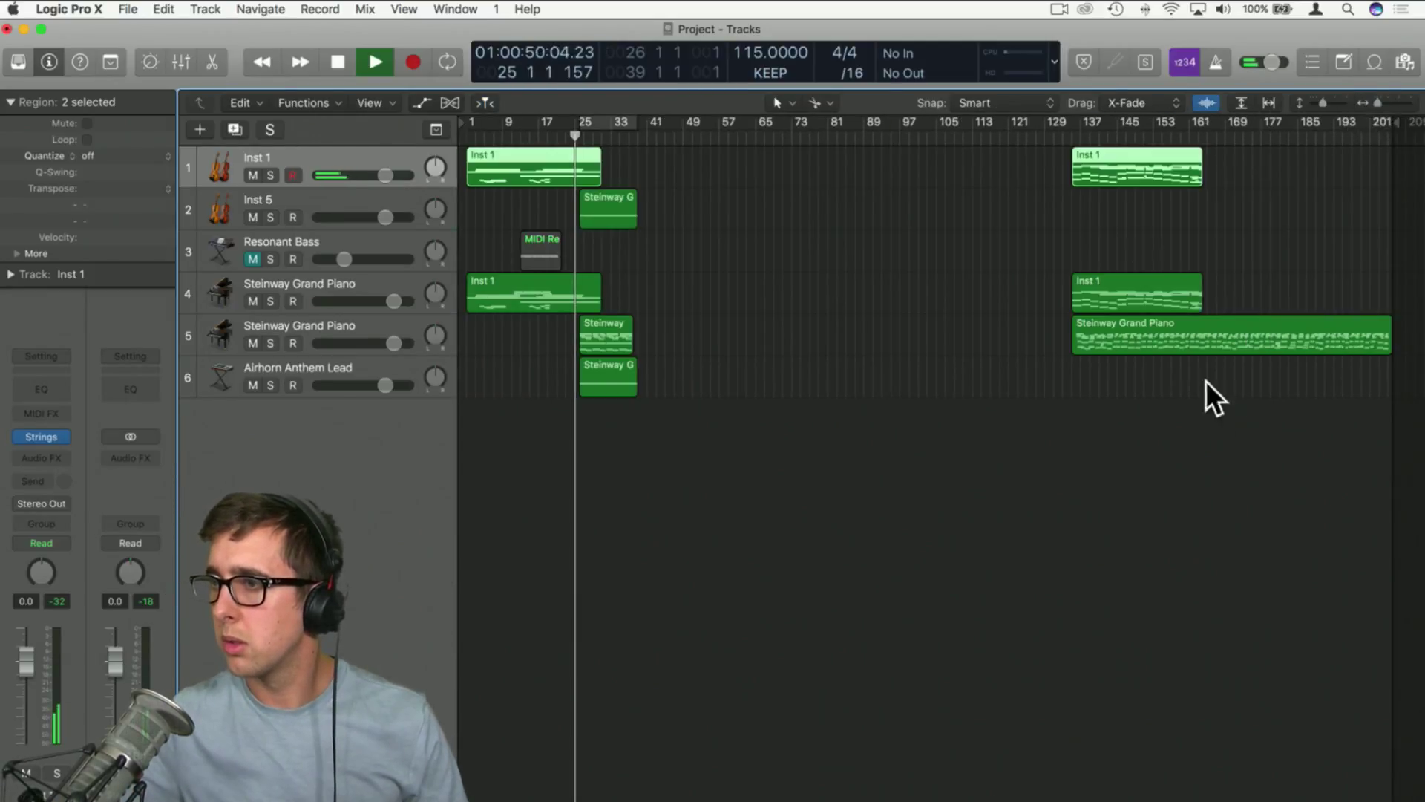
{"action": "left_click_drag", "start_coordinate": [1207, 382], "coordinate": [1424, 183]}
{"action": "key", "text": "super+z"}
{"action": "left_click", "coordinate": [1197, 215]}
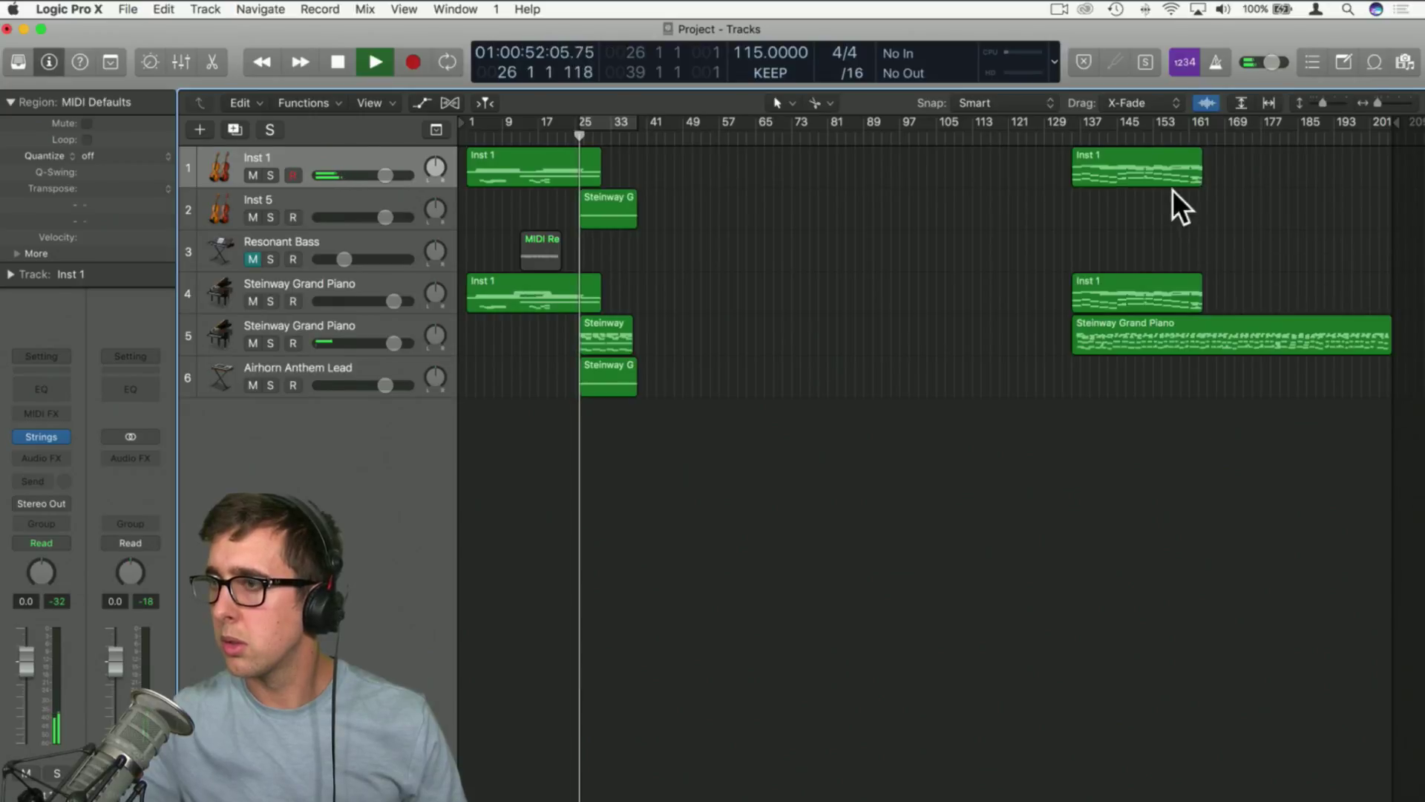
{"action": "mouse_move", "coordinate": [1393, 121]}
{"action": "left_mouse_down"}
{"action": "mouse_move", "coordinate": [1415, 119]}
{"action": "mouse_move", "coordinate": [1415, 141]}
{"action": "left_mouse_up"}
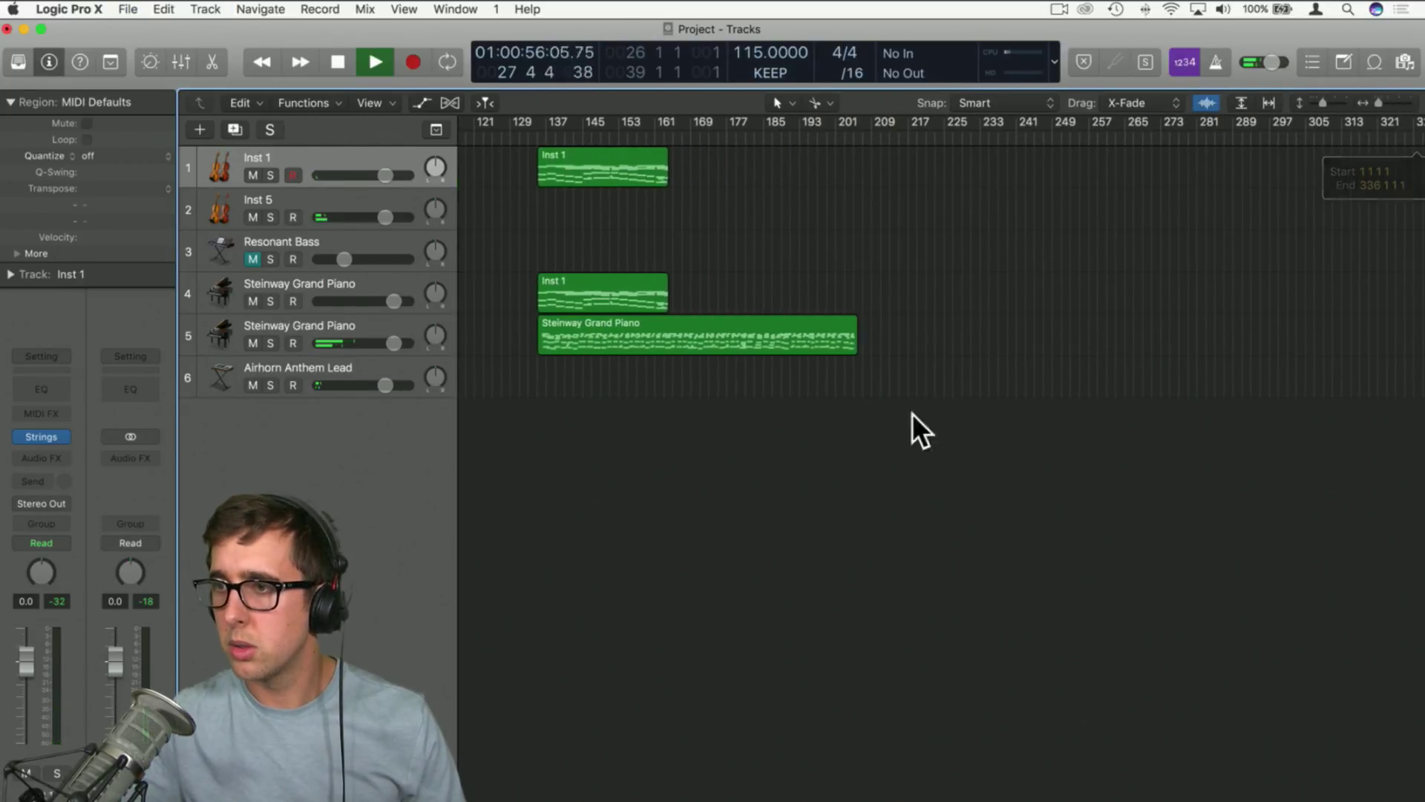
{"action": "left_click_drag", "start_coordinate": [883, 430], "coordinate": [1373, 169]}
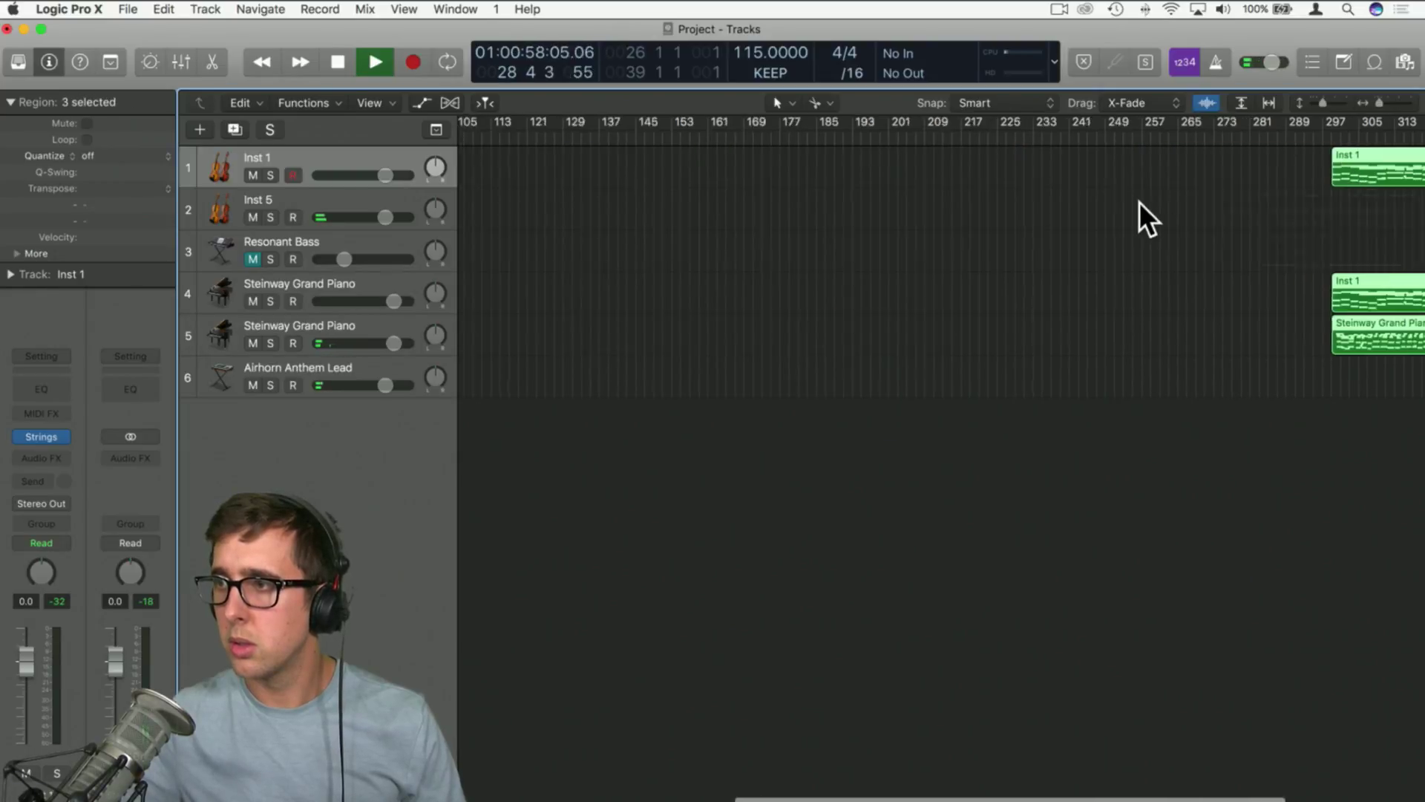
{"action": "key", "text": "super+z"}
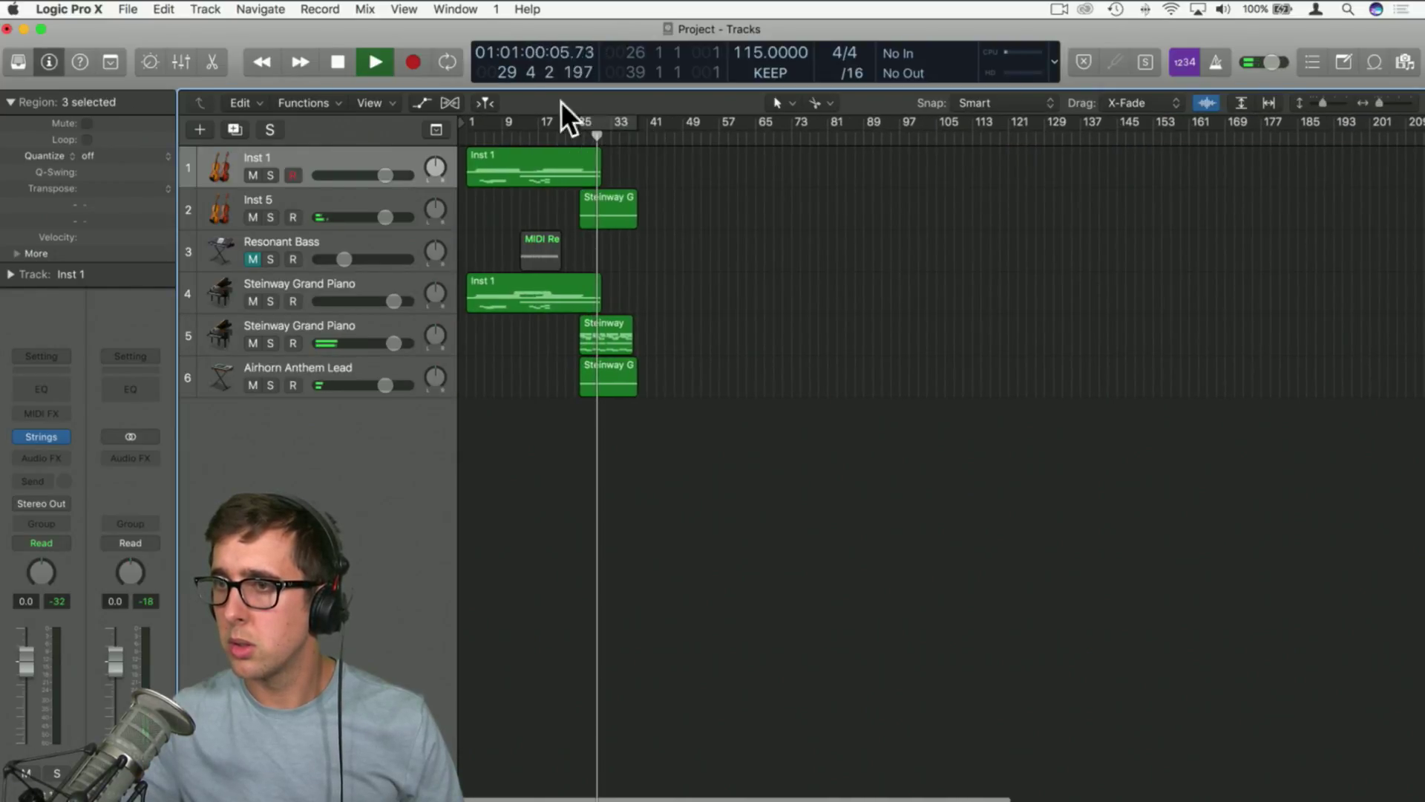
{"action": "left_click", "coordinate": [413, 63]}
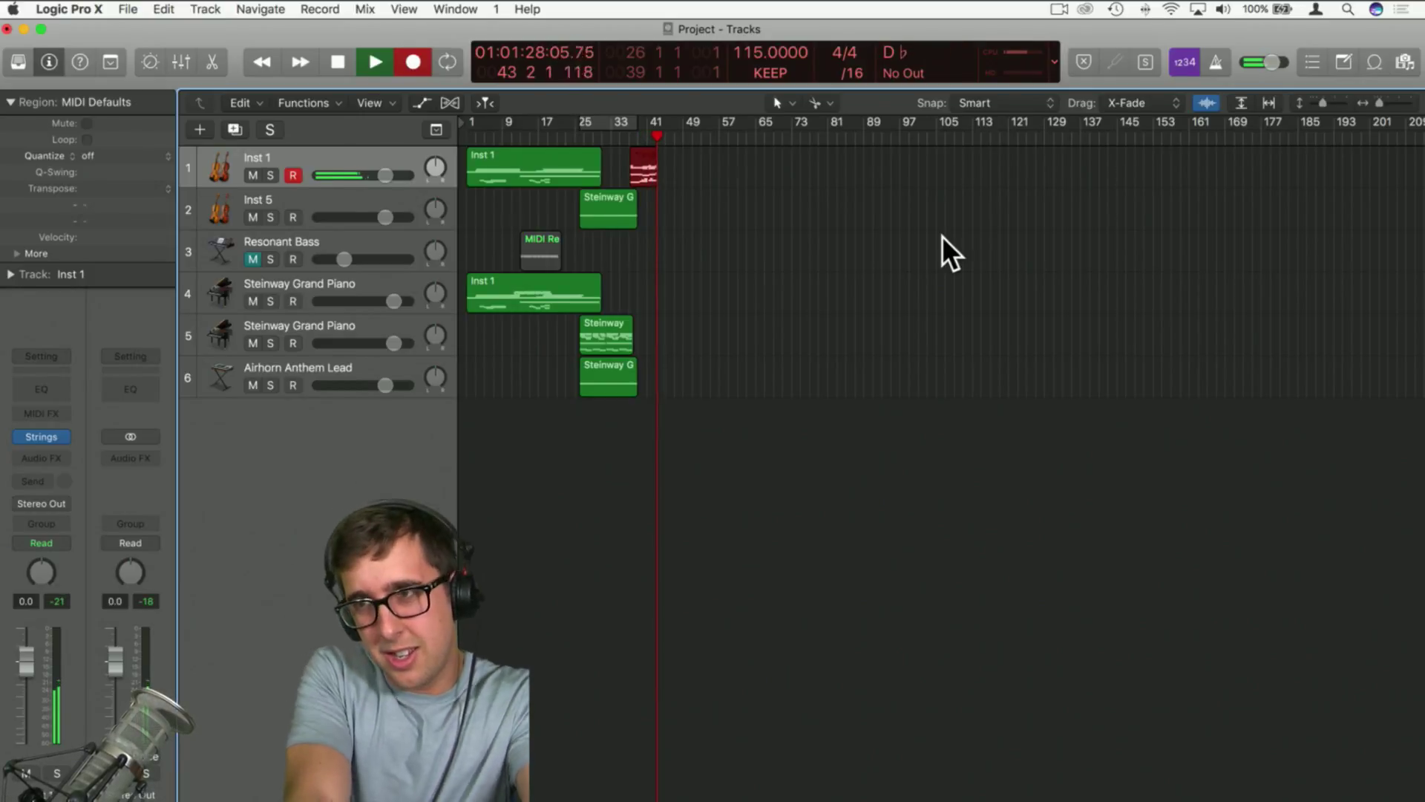
{"action": "key", "text": "space"}
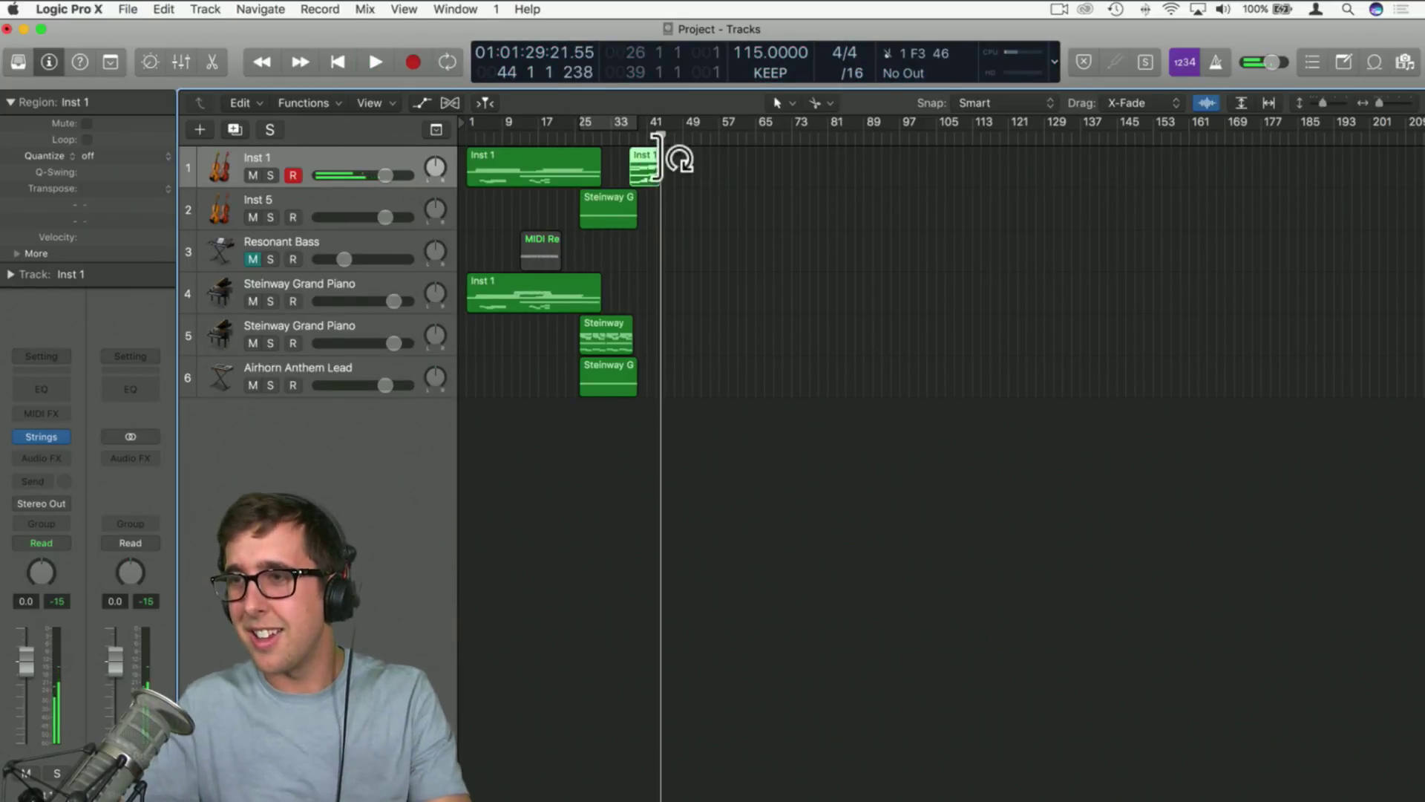
{"action": "key", "text": "Delete"}
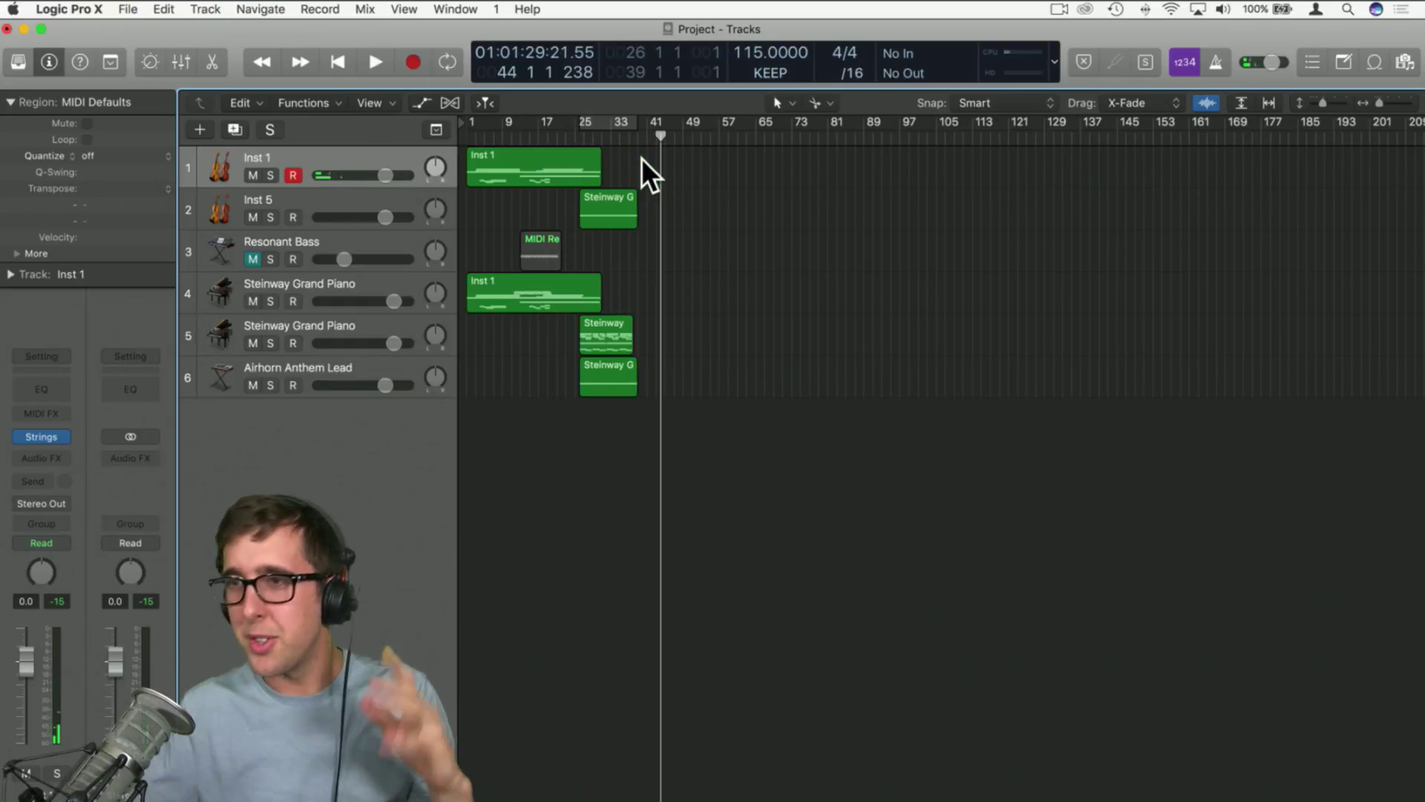
Record a new chord part on the Inst 1 strings track, starting from bar 35 and stopping at about bar 52
{"action": "mouse_move", "coordinate": [619, 132]}
{"action": "left_mouse_down"}
{"action": "mouse_move", "coordinate": [634, 134]}
{"action": "mouse_move", "coordinate": [621, 133]}
{"action": "left_mouse_up"}
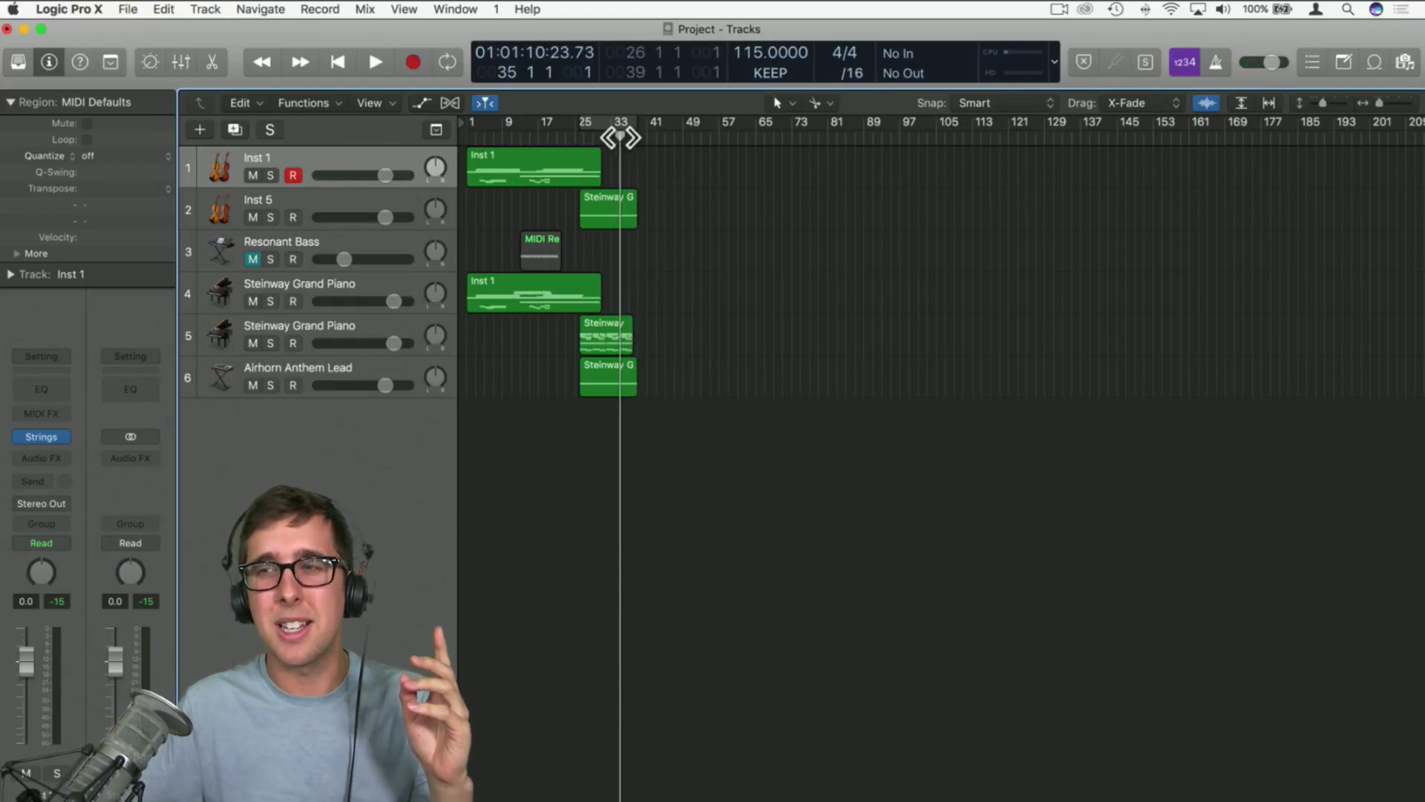
{"action": "left_click", "coordinate": [486, 104]}
{"action": "left_click", "coordinate": [413, 62]}
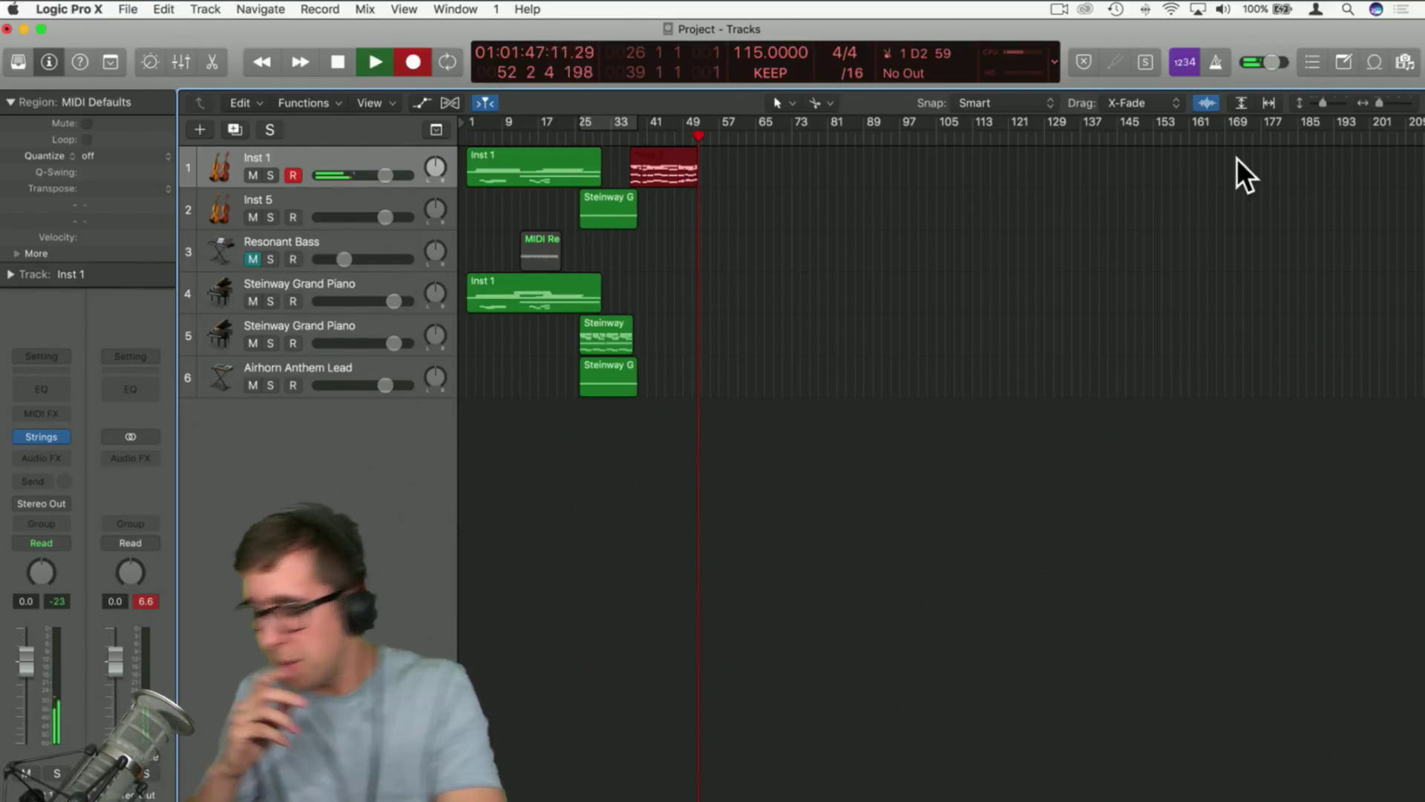
{"action": "key", "text": "space"}
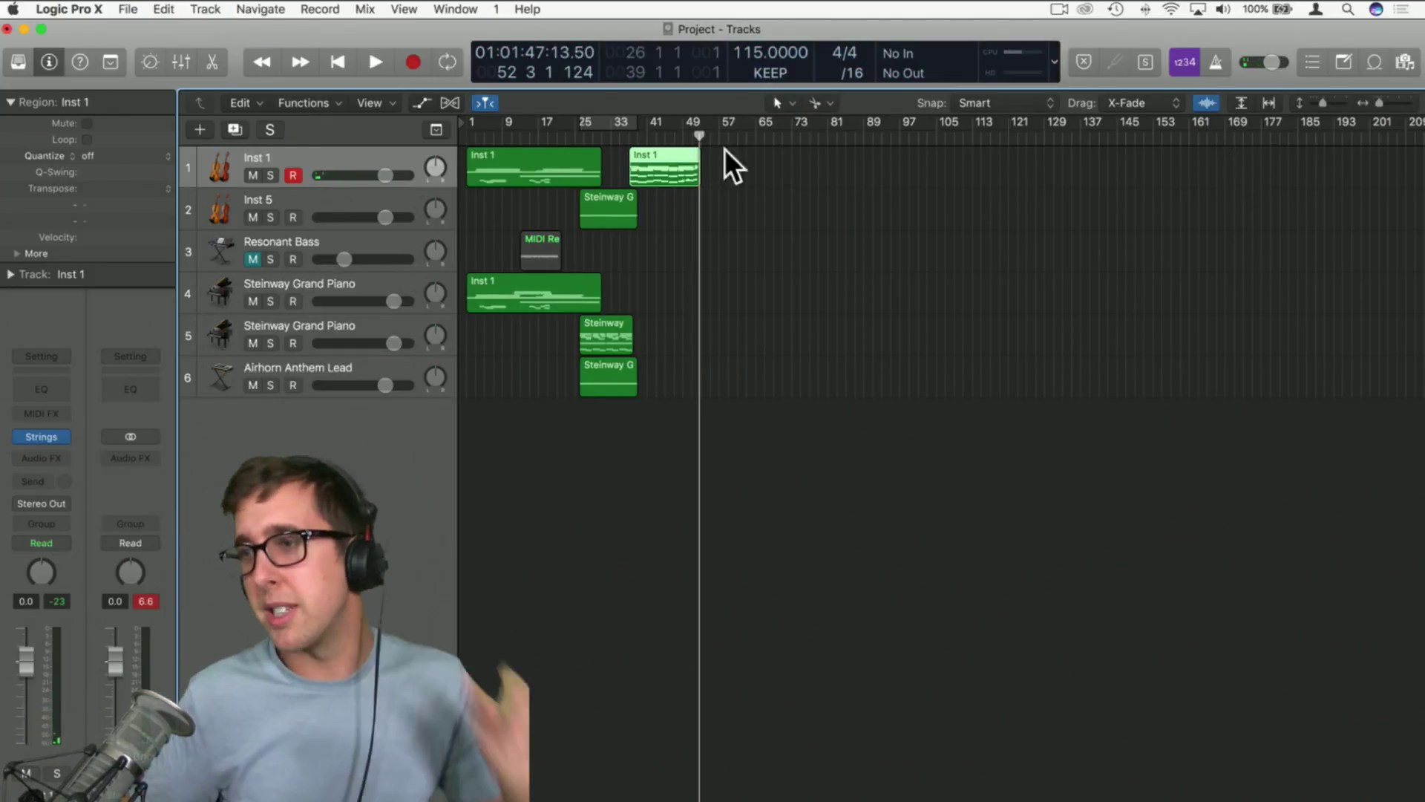
Open the new Inst 1 region in the Piano Roll and set the four notes of the chord just before bar 43 to velocity 10
{"action": "double_click", "coordinate": [661, 157]}
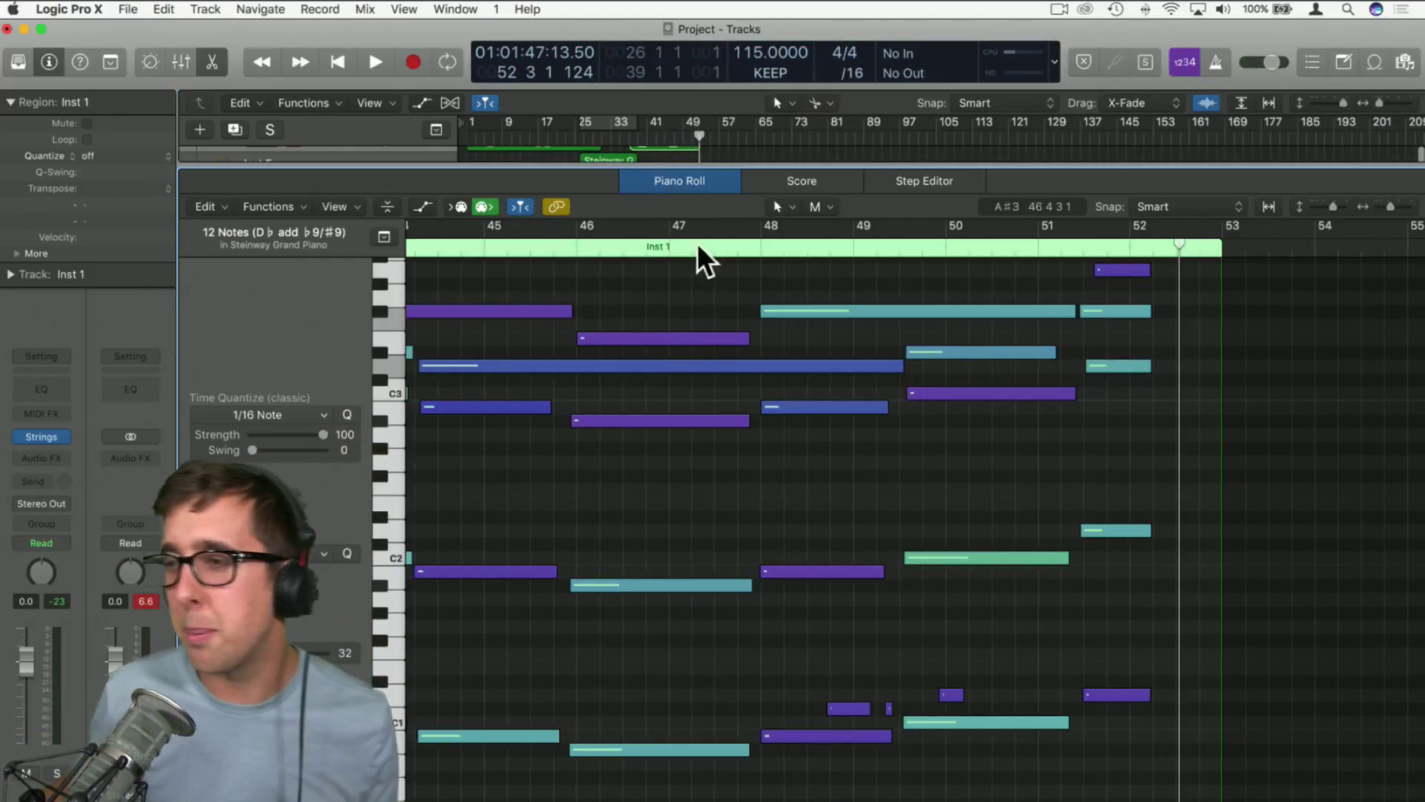
{"action": "mouse_move", "coordinate": [852, 404]}
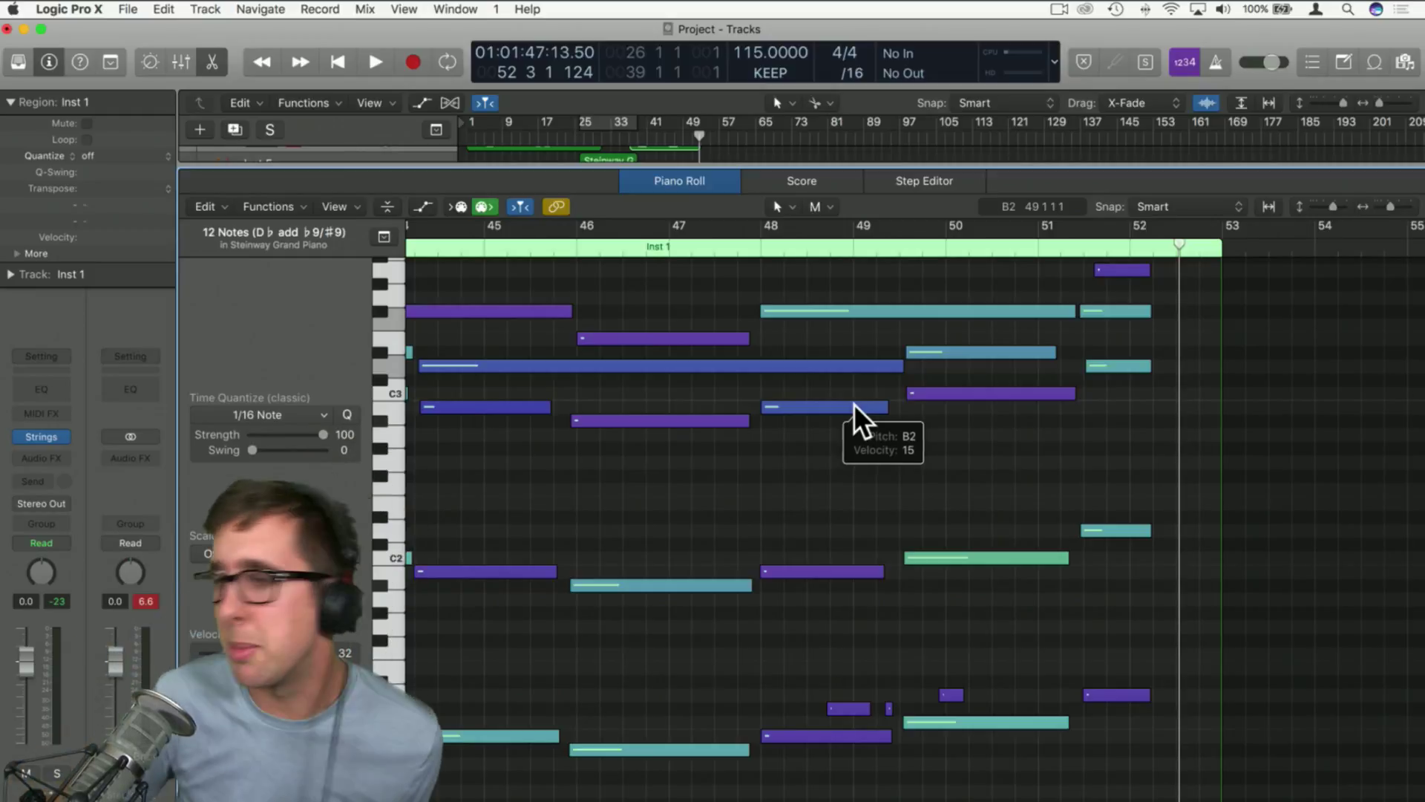
{"action": "scroll", "coordinate": [854, 465], "scroll_direction": "left", "scroll_amount": 10}
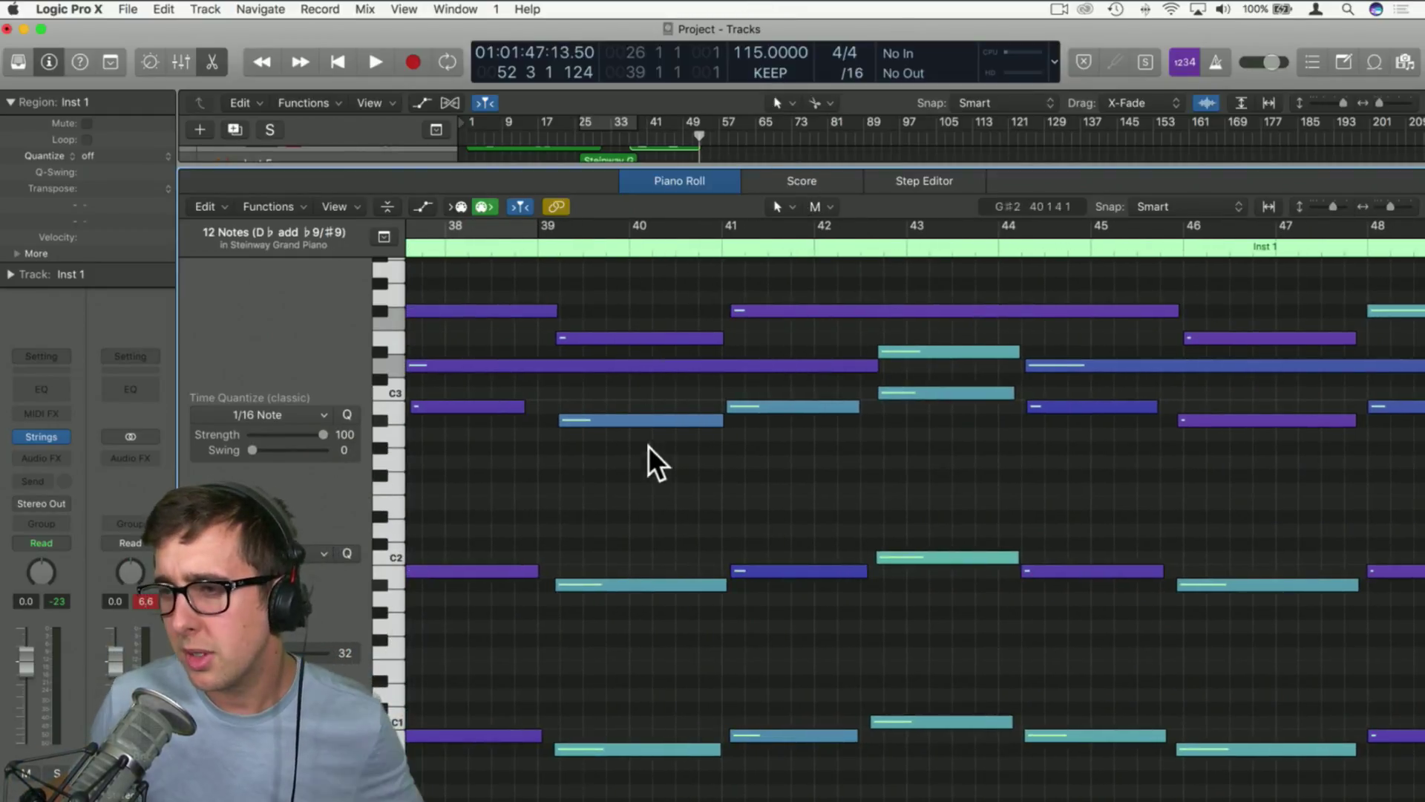
{"action": "scroll", "coordinate": [617, 520], "scroll_direction": "left", "scroll_amount": 2}
{"action": "scroll", "coordinate": [618, 520], "scroll_direction": "right", "scroll_amount": 3}
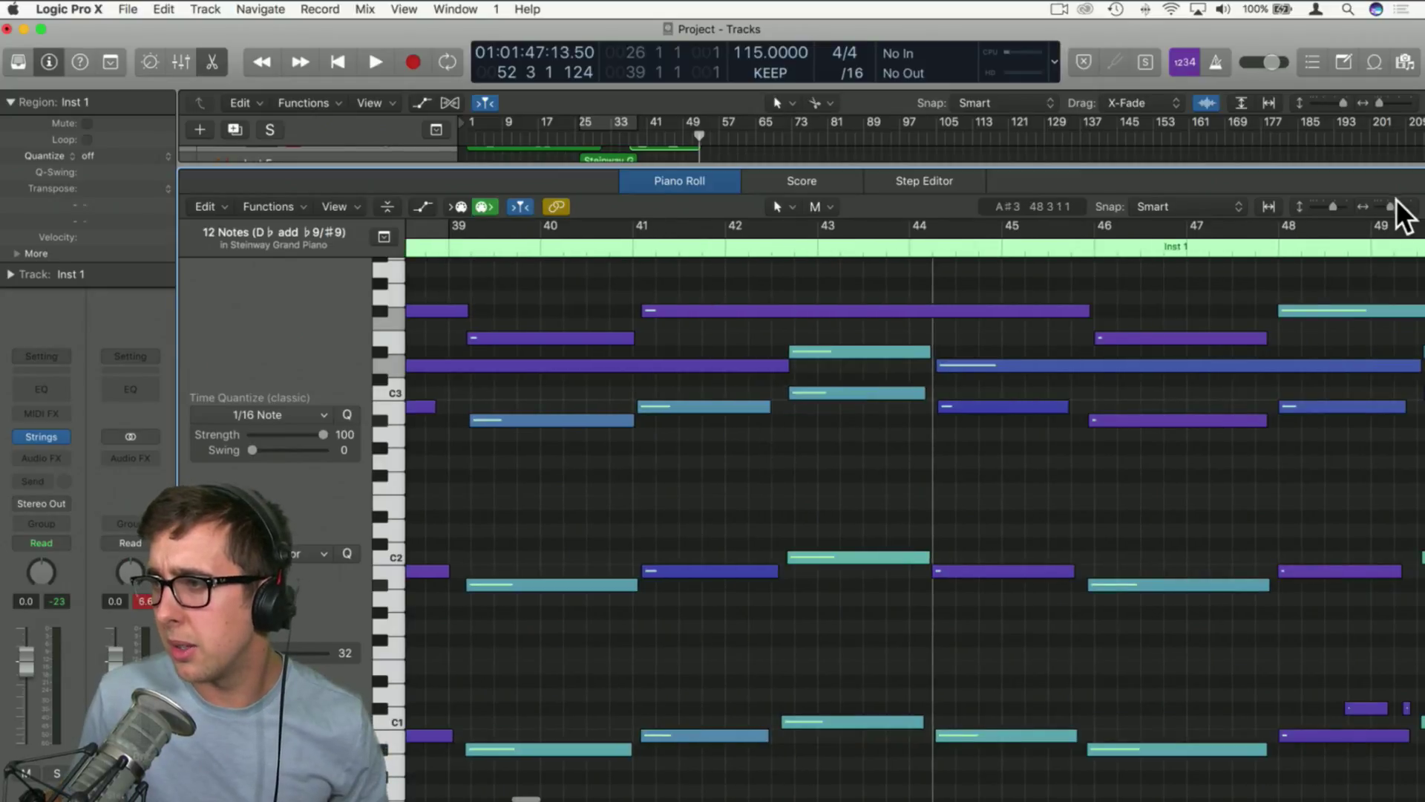
{"action": "left_click_drag", "start_coordinate": [1393, 204], "coordinate": [1382, 204]}
{"action": "left_click_drag", "start_coordinate": [1094, 330], "coordinate": [1132, 731]}
{"action": "left_click_drag", "start_coordinate": [270, 653], "coordinate": [258, 653]}
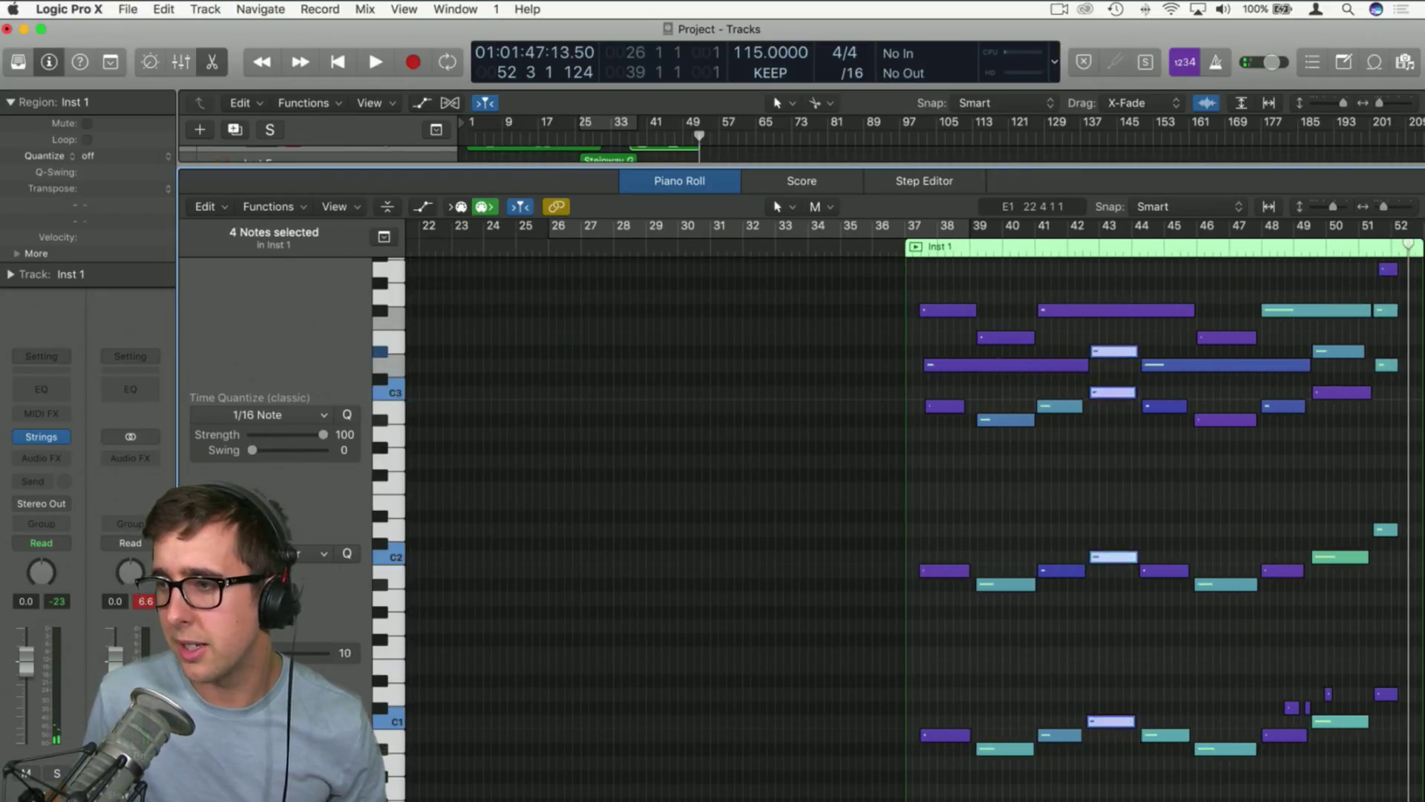
Set the lower three notes of the chord at bar 39 to velocity 10
{"action": "left_click", "coordinate": [988, 650]}
{"action": "left_click_drag", "start_coordinate": [1009, 764], "coordinate": [995, 438]}
{"action": "left_click_drag", "start_coordinate": [219, 653], "coordinate": [206, 654]}
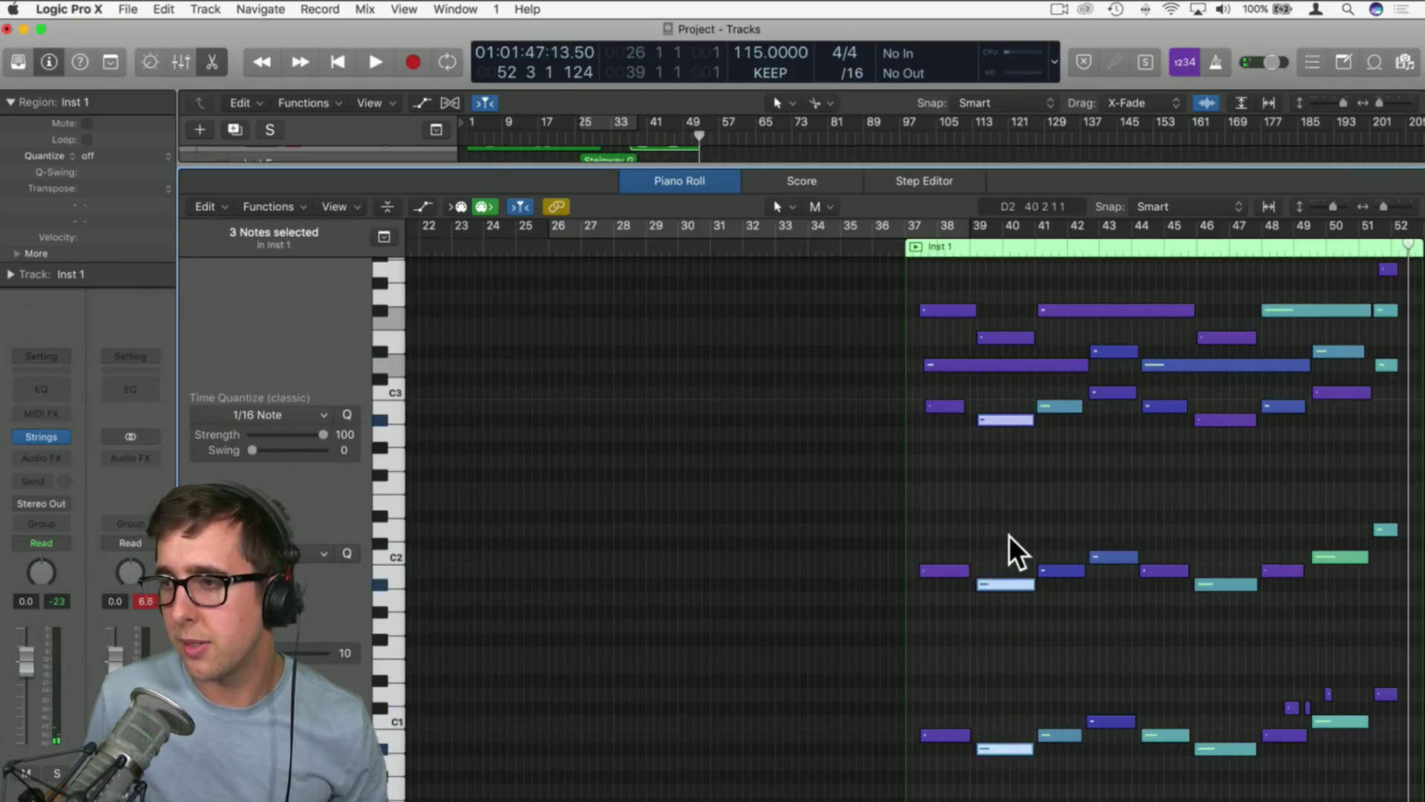
Set the long top note starting near bar 48 to velocity 12 and the final chord's G#3 and E3 notes to 11
{"action": "scroll", "coordinate": [1008, 533], "scroll_direction": "right", "scroll_amount": 3}
{"action": "left_click", "coordinate": [941, 406]}
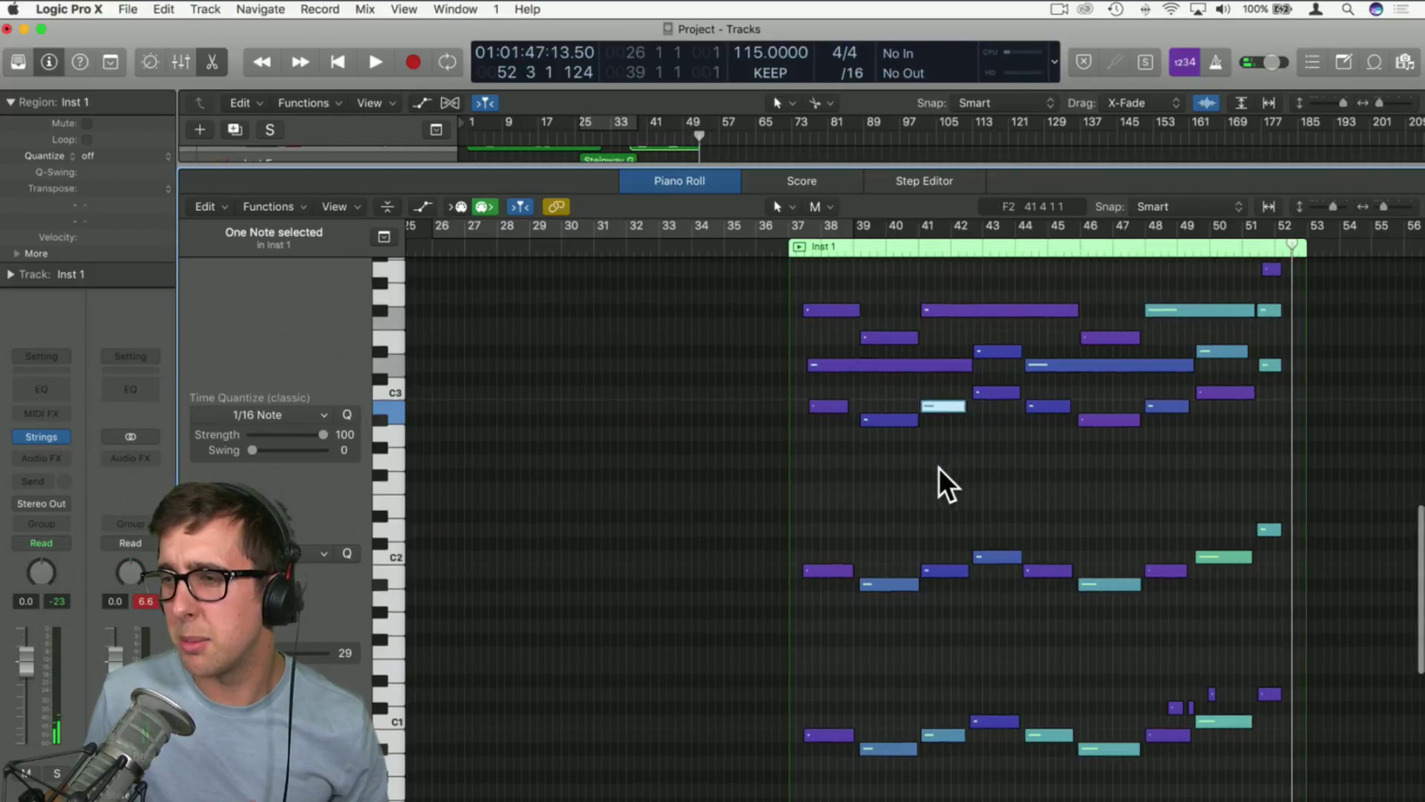
{"action": "left_click", "coordinate": [1200, 311]}
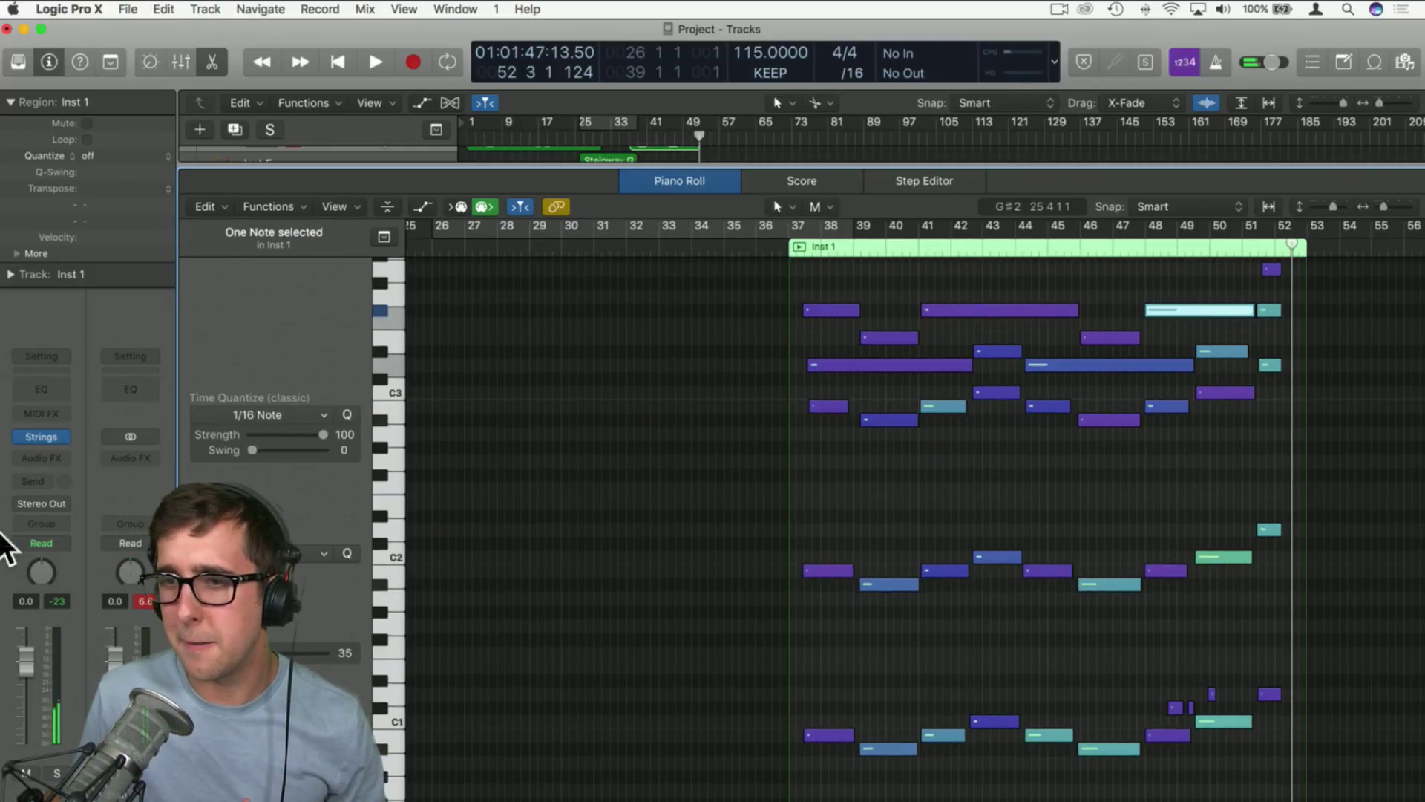
{"action": "left_click_drag", "start_coordinate": [231, 653], "coordinate": [206, 653]}
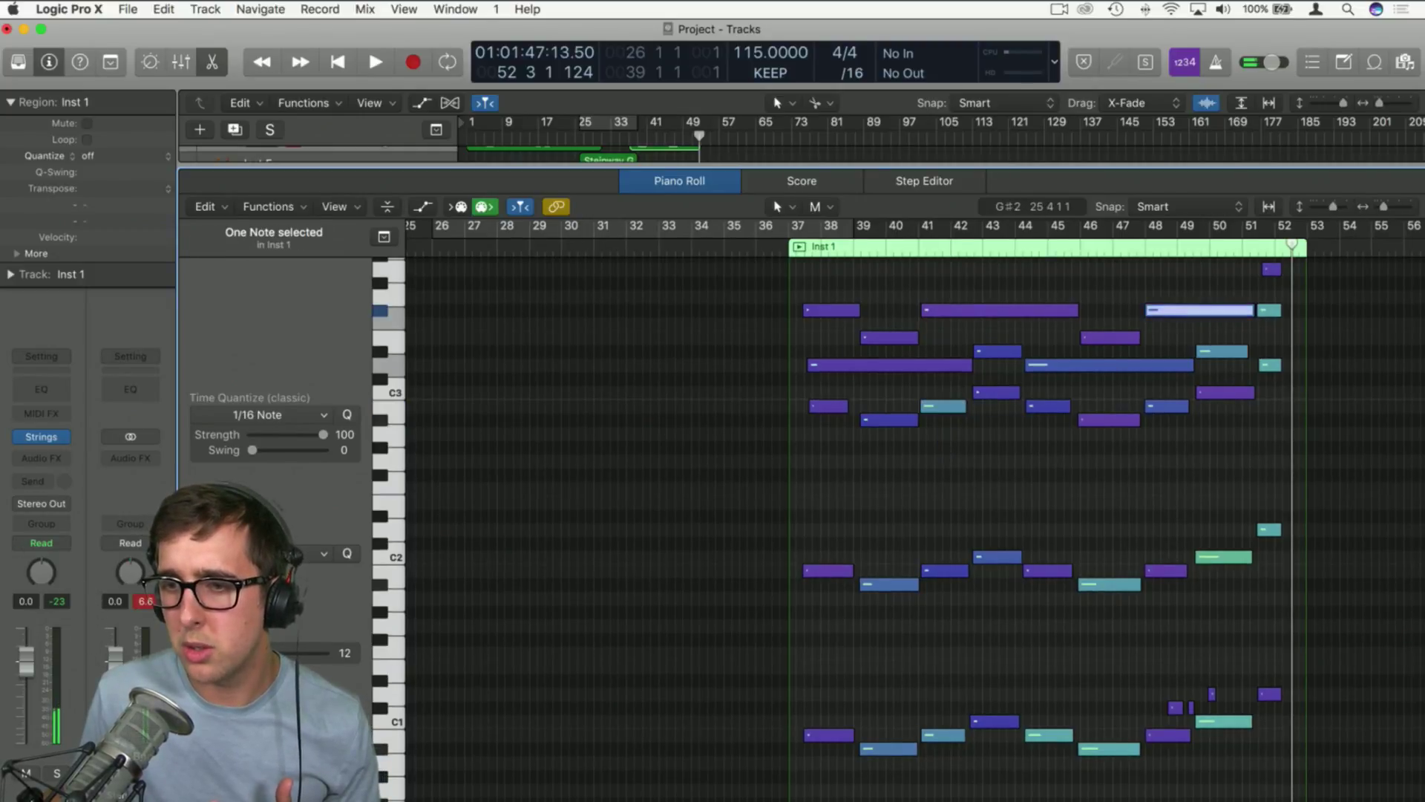
{"action": "left_click", "coordinate": [676, 501]}
{"action": "left_click_drag", "start_coordinate": [1282, 411], "coordinate": [1276, 304]}
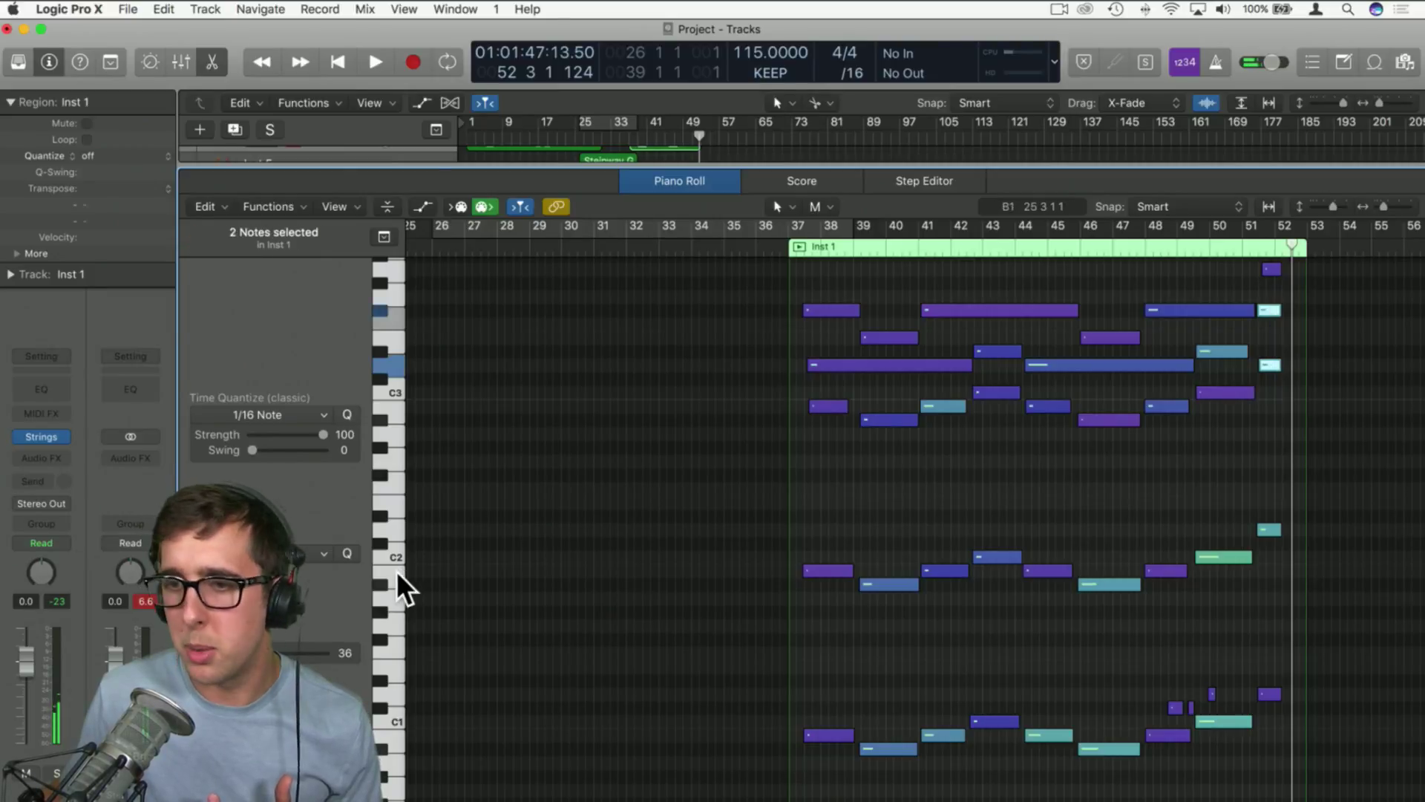
{"action": "left_click_drag", "start_coordinate": [272, 653], "coordinate": [258, 654]}
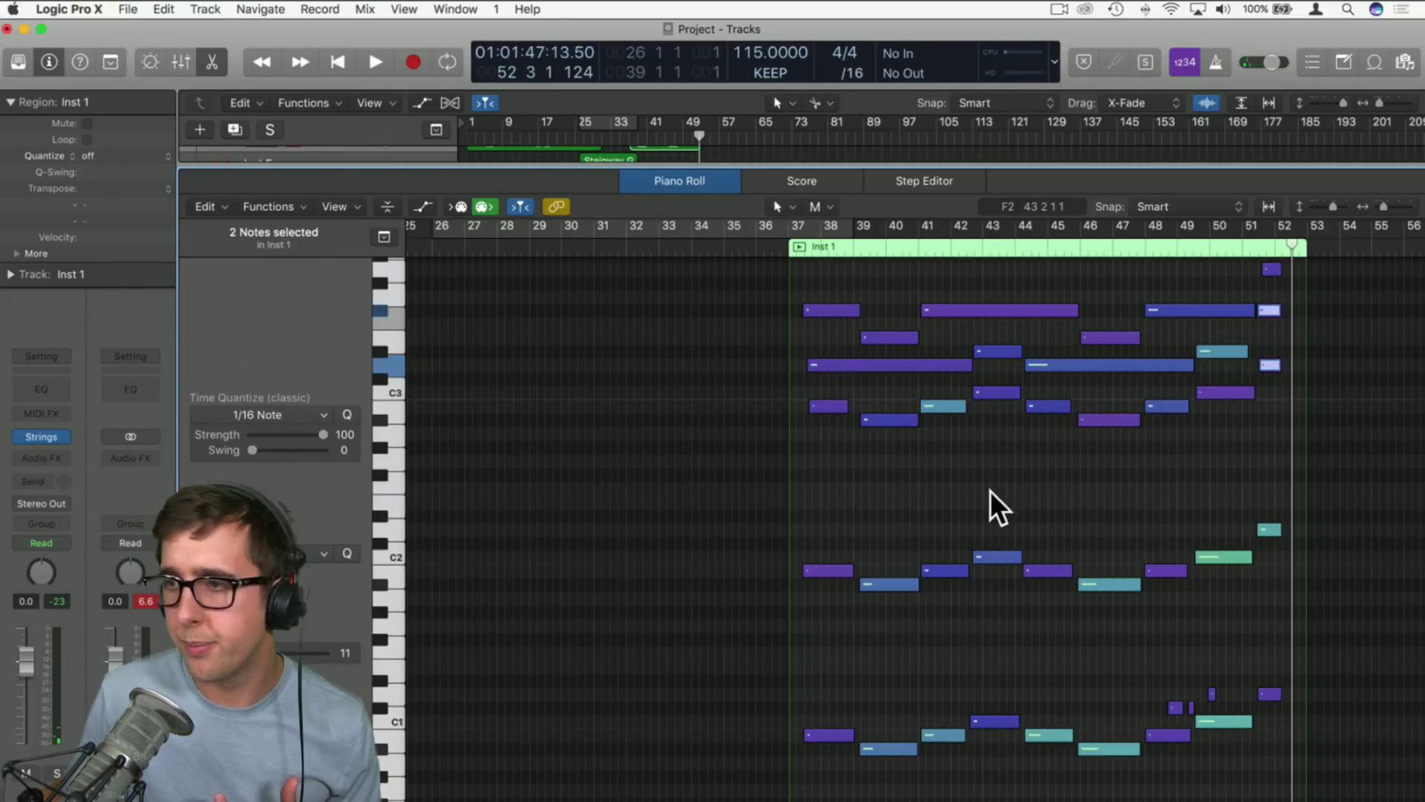
Lower the velocity of the final chord's D2 note and set the upper note near bar 50 to velocity 19
{"action": "left_click", "coordinate": [1269, 529]}
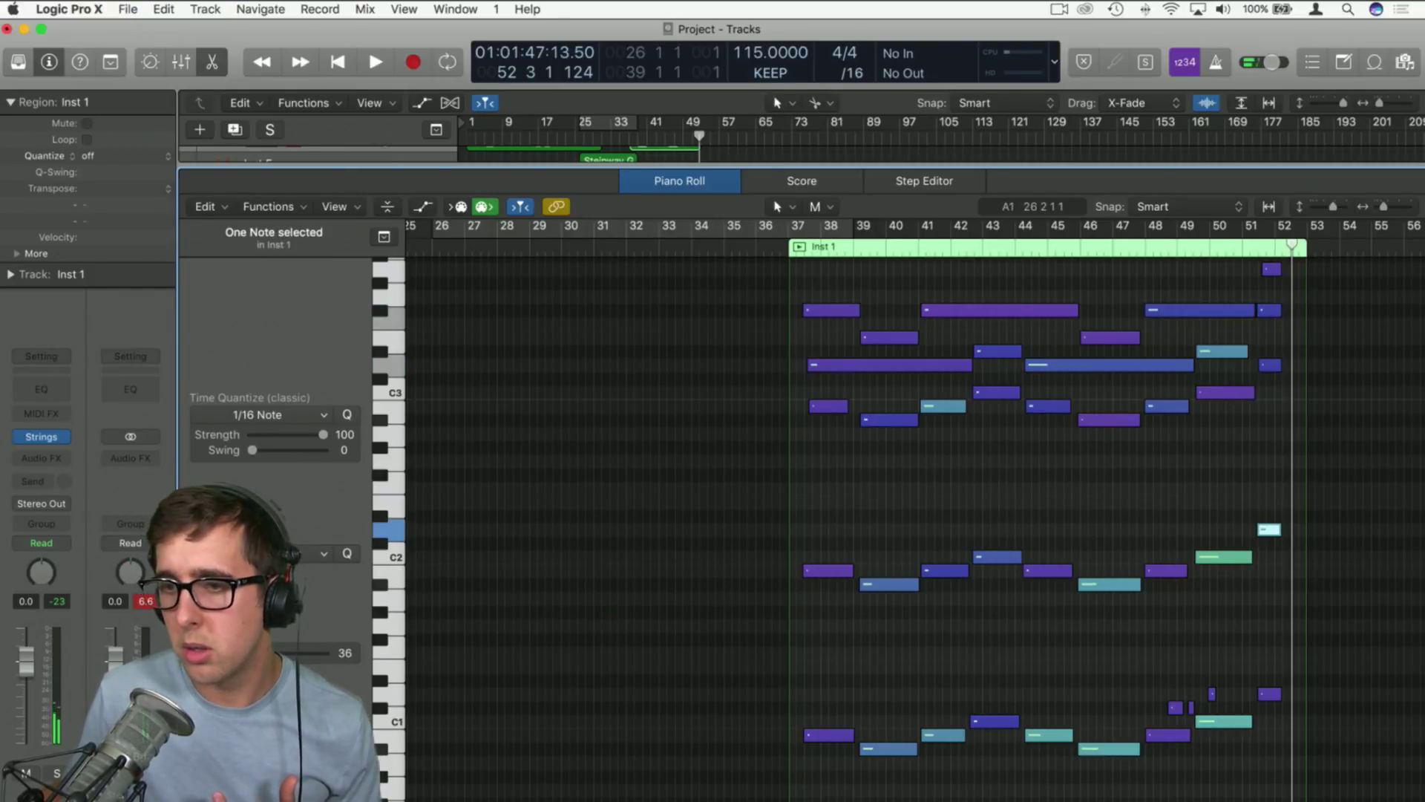
{"action": "left_click", "coordinate": [1218, 352]}
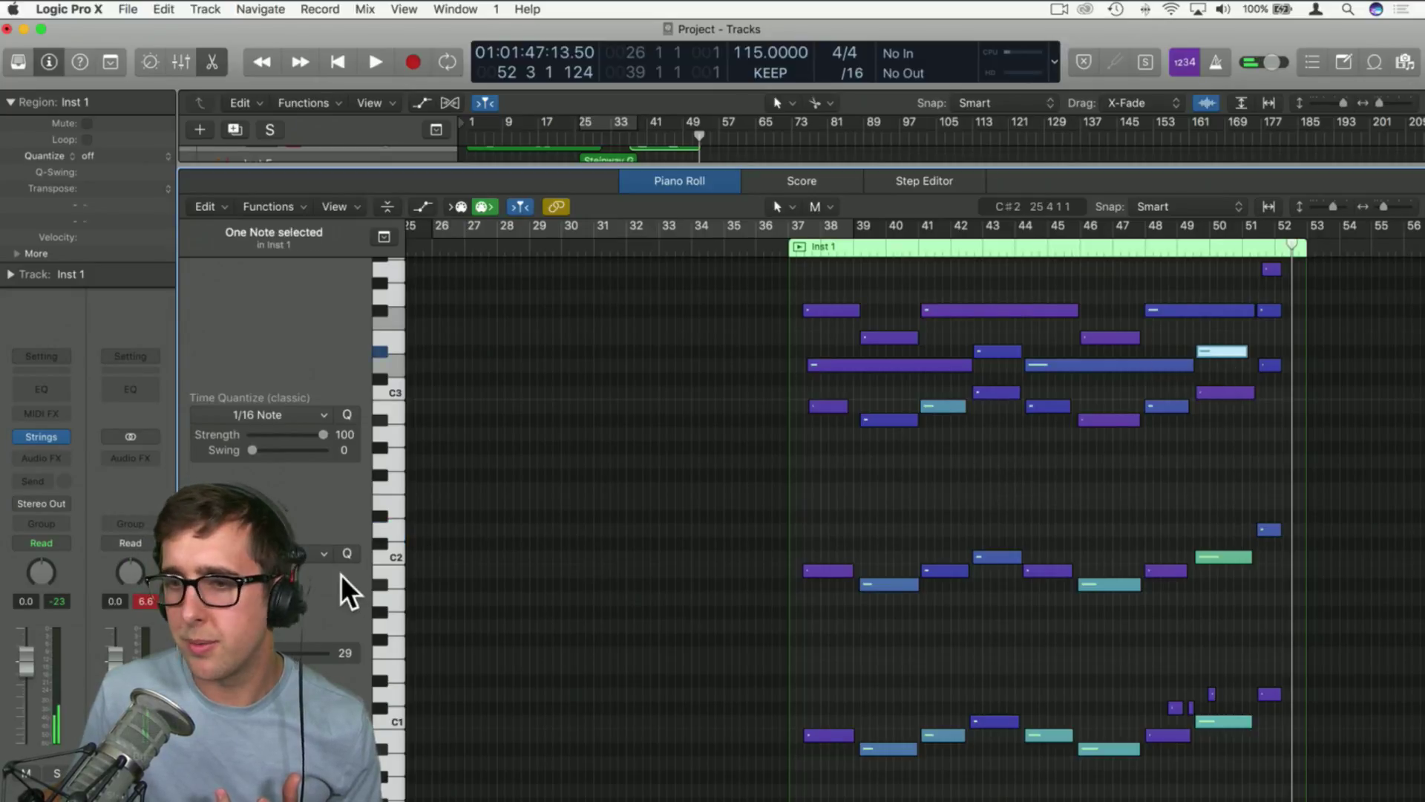
{"action": "left_click", "coordinate": [1010, 544]}
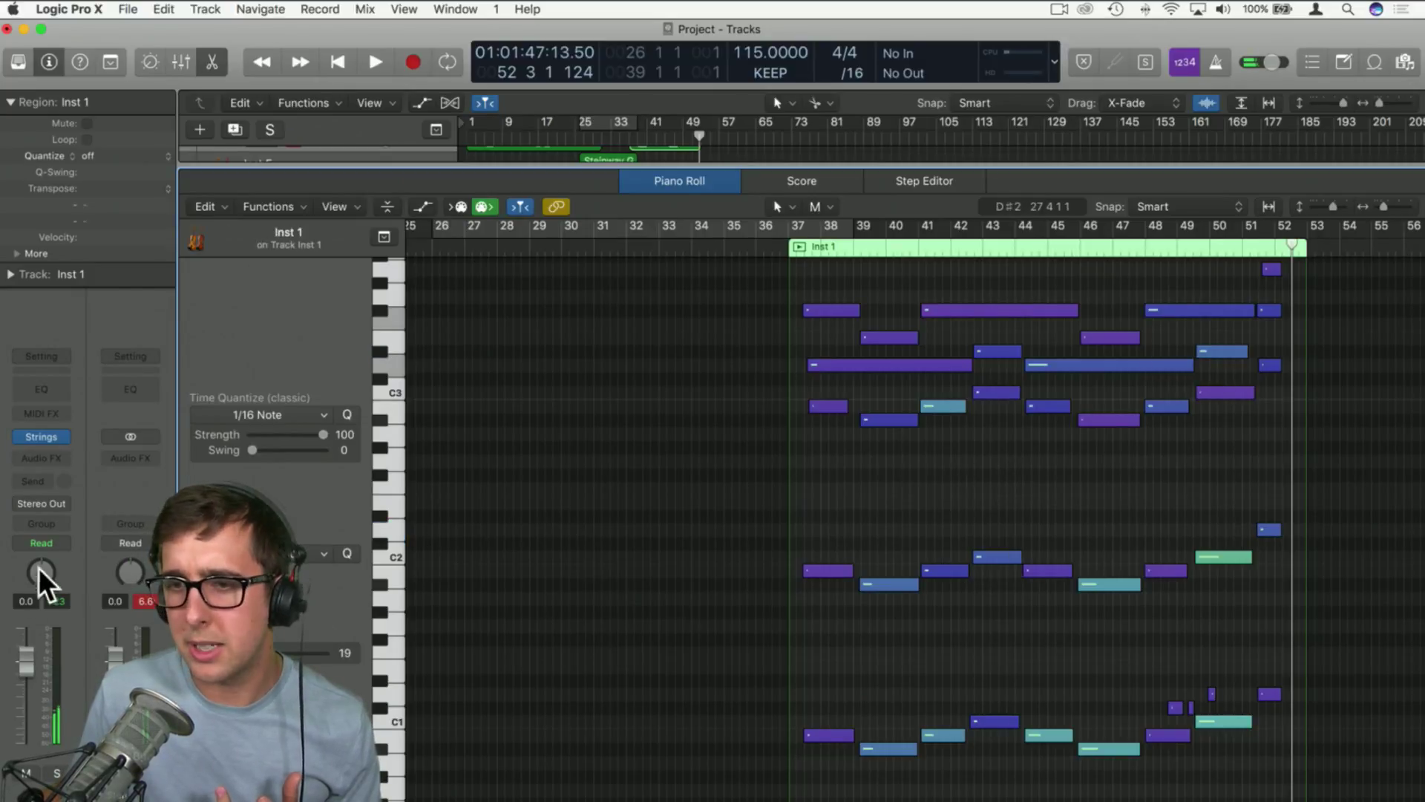
{"action": "left_click", "coordinate": [930, 406]}
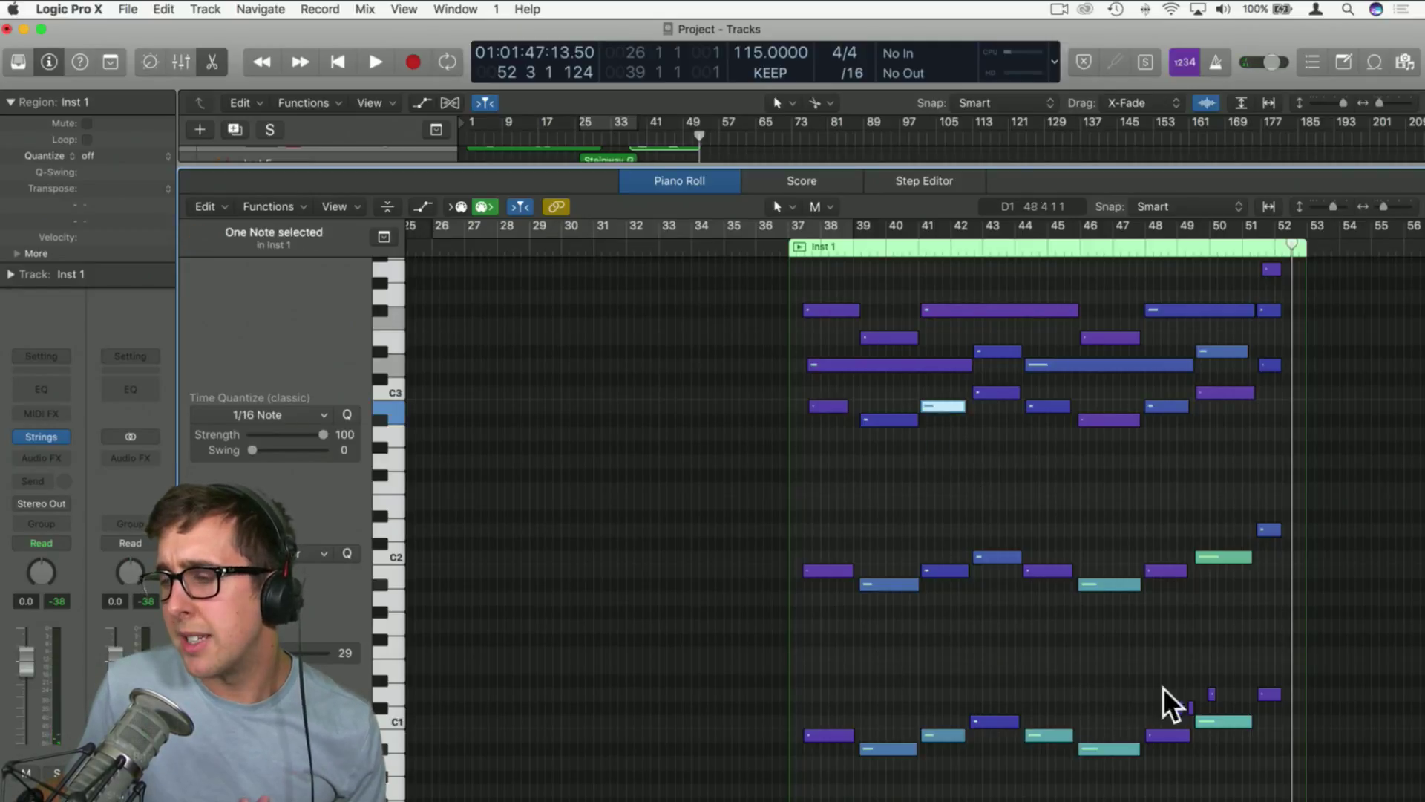
Play the new string part from bar 37 to check the adjusted velocities
{"action": "left_click", "coordinate": [779, 249]}
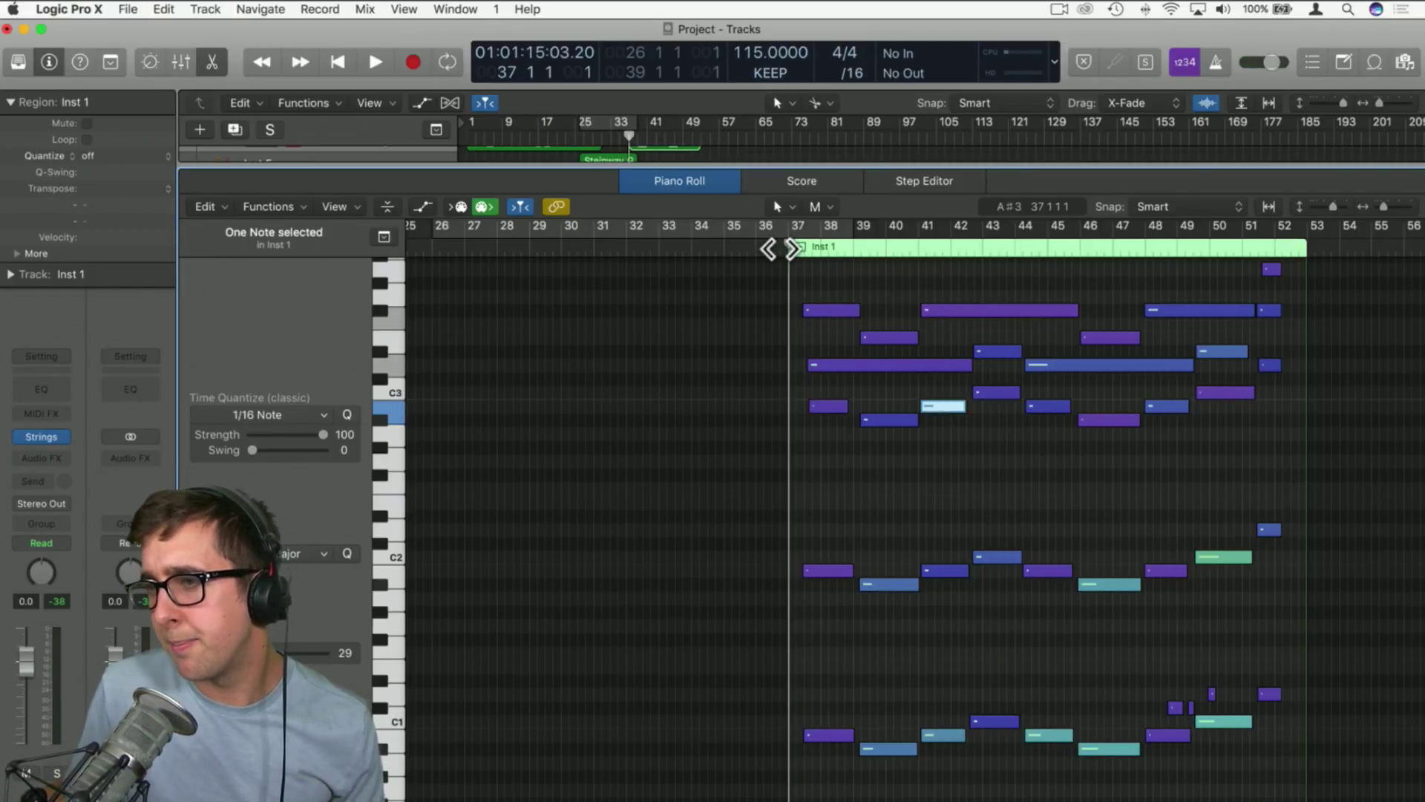
{"action": "key", "text": "space"}
{"action": "key", "text": "space"}
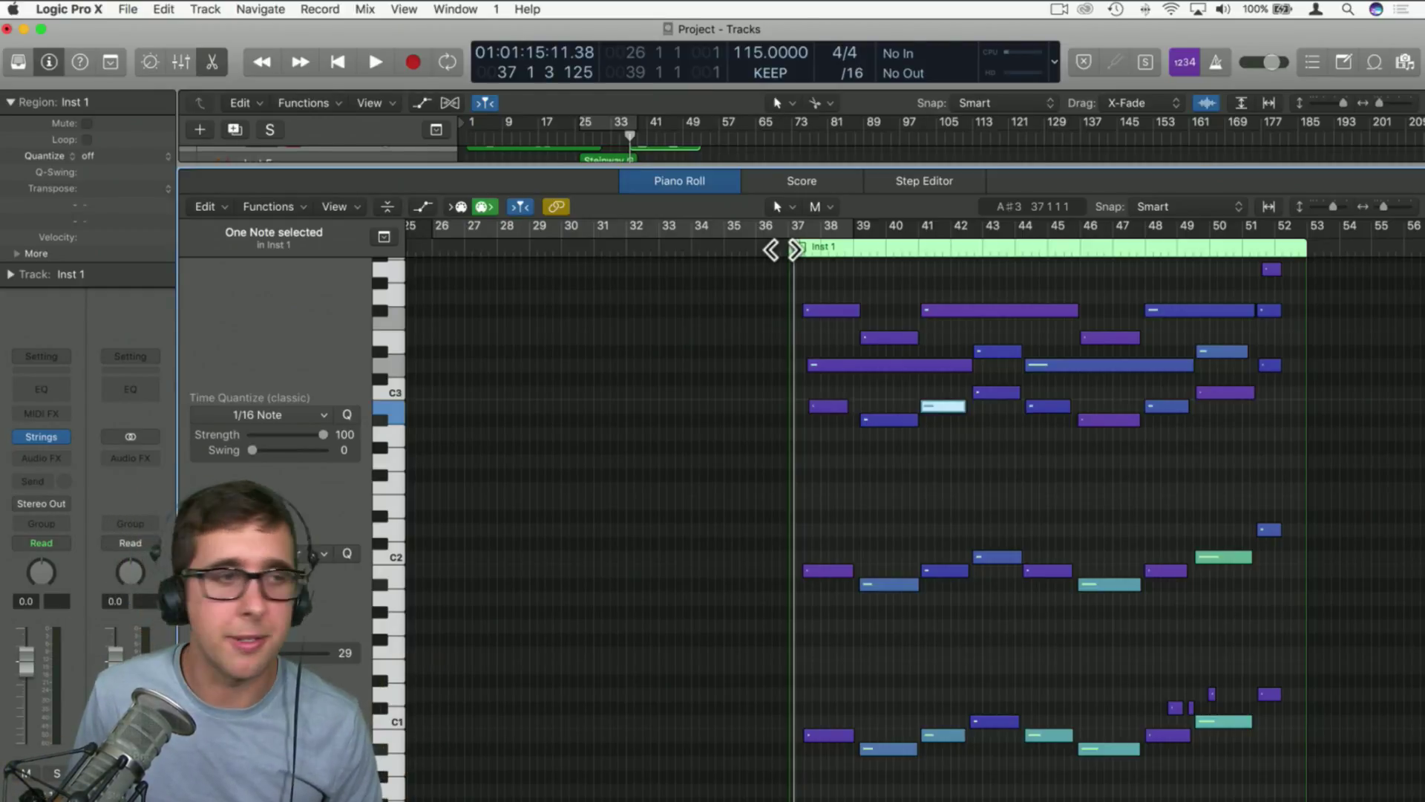
{"action": "key", "text": "space"}
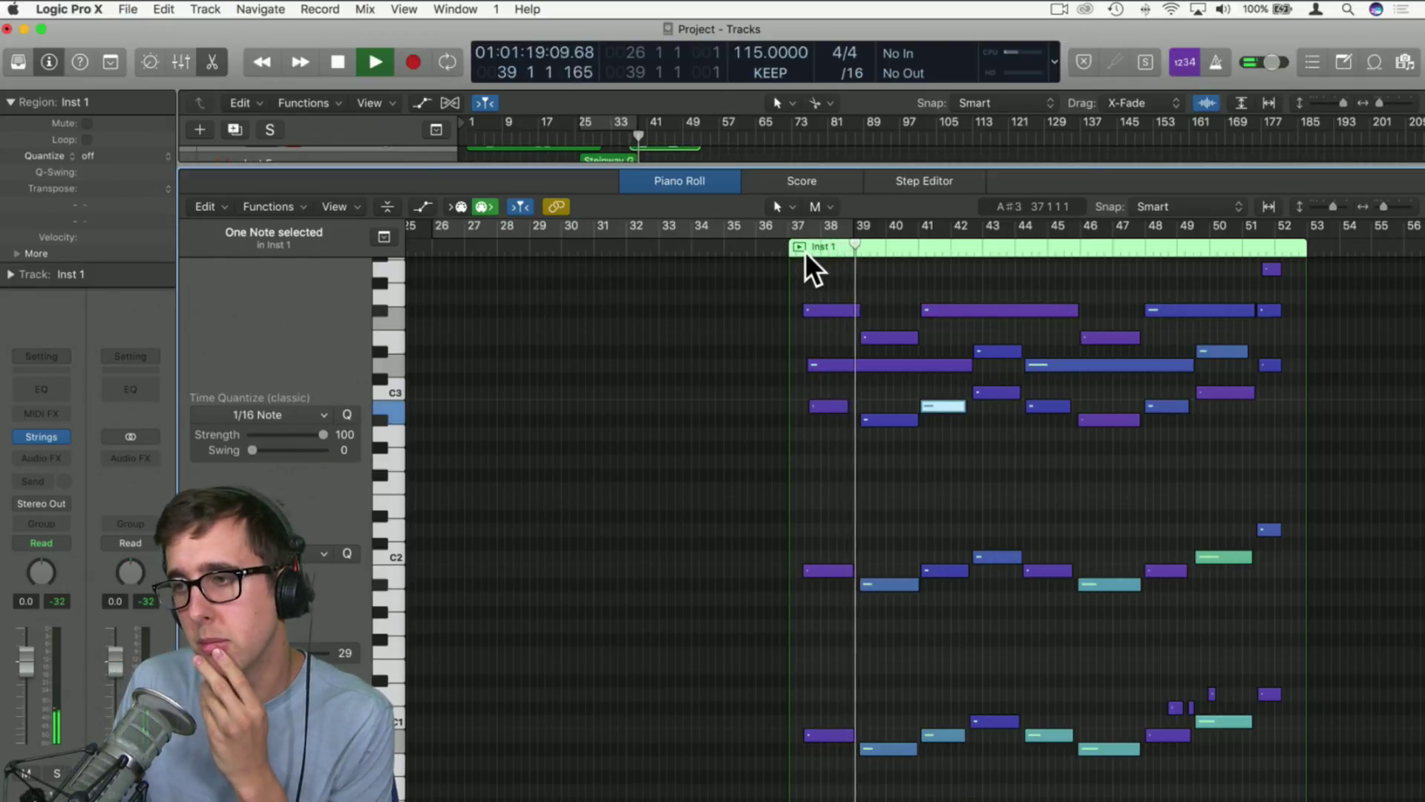
{"action": "scroll", "coordinate": [823, 253], "scroll_direction": "up", "scroll_amount": 1}
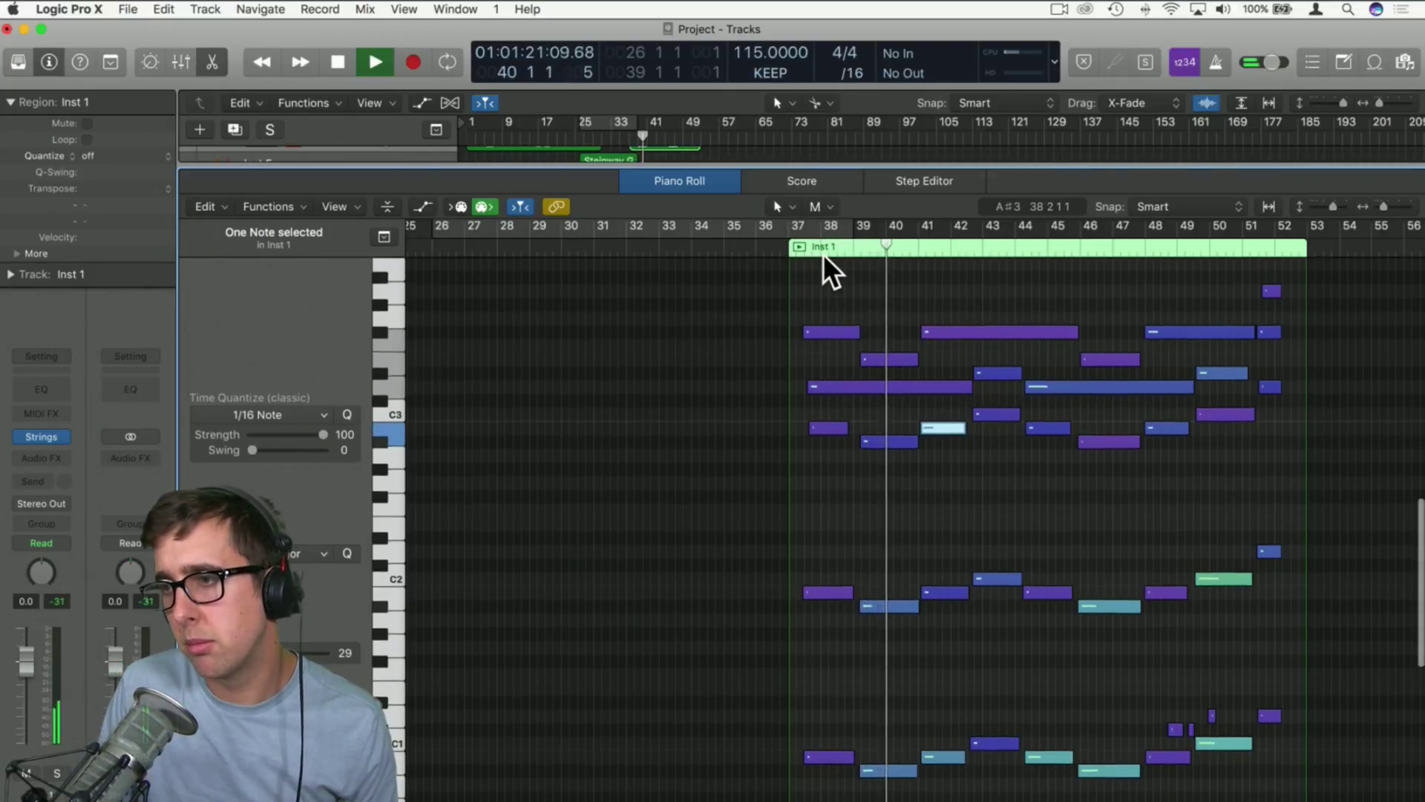
{"action": "scroll", "coordinate": [823, 254], "scroll_direction": "up", "scroll_amount": 1}
{"action": "key", "text": "space"}
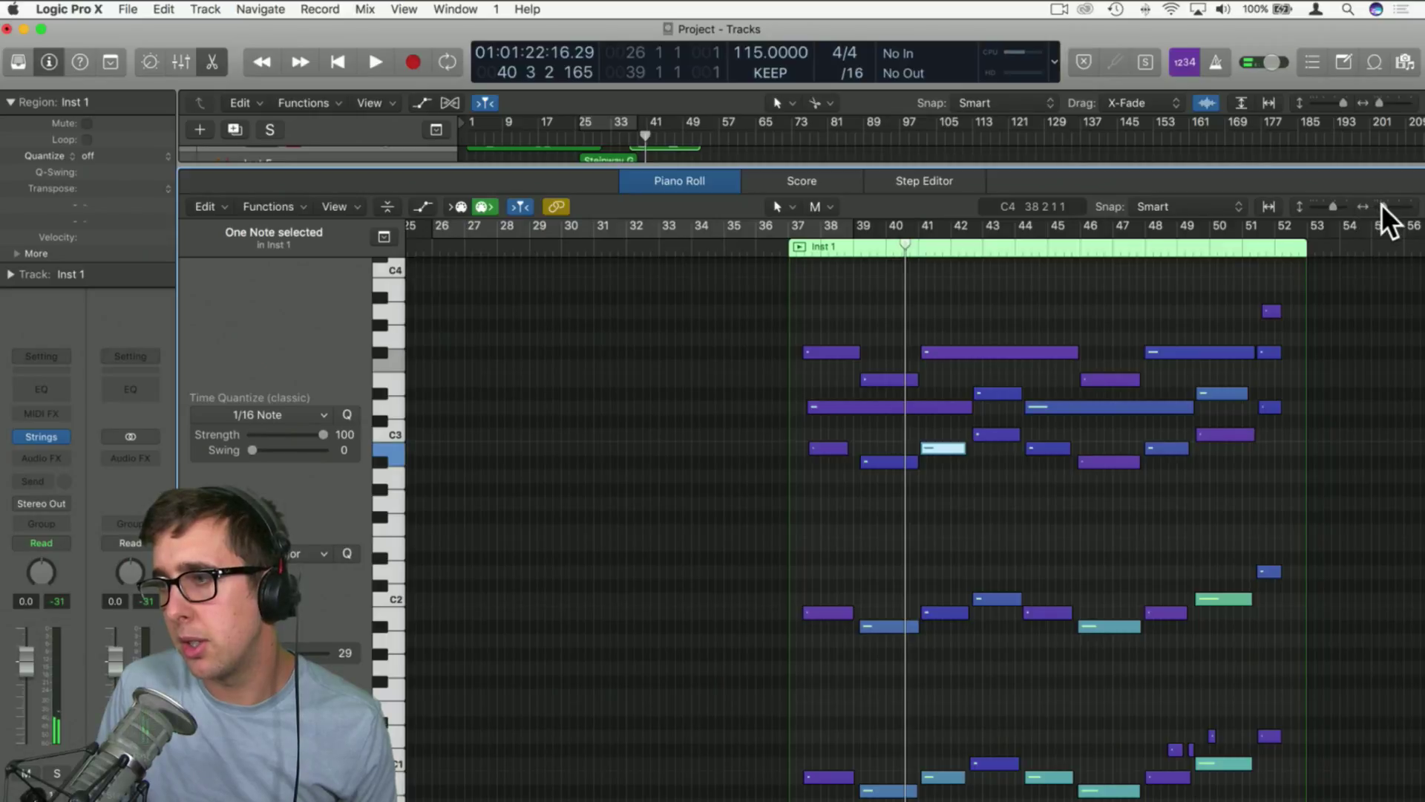
Extend the two late notes of the first chord back to align with its other note starts, and play from bar 37
{"action": "left_click_drag", "start_coordinate": [1382, 204], "coordinate": [1401, 210]}
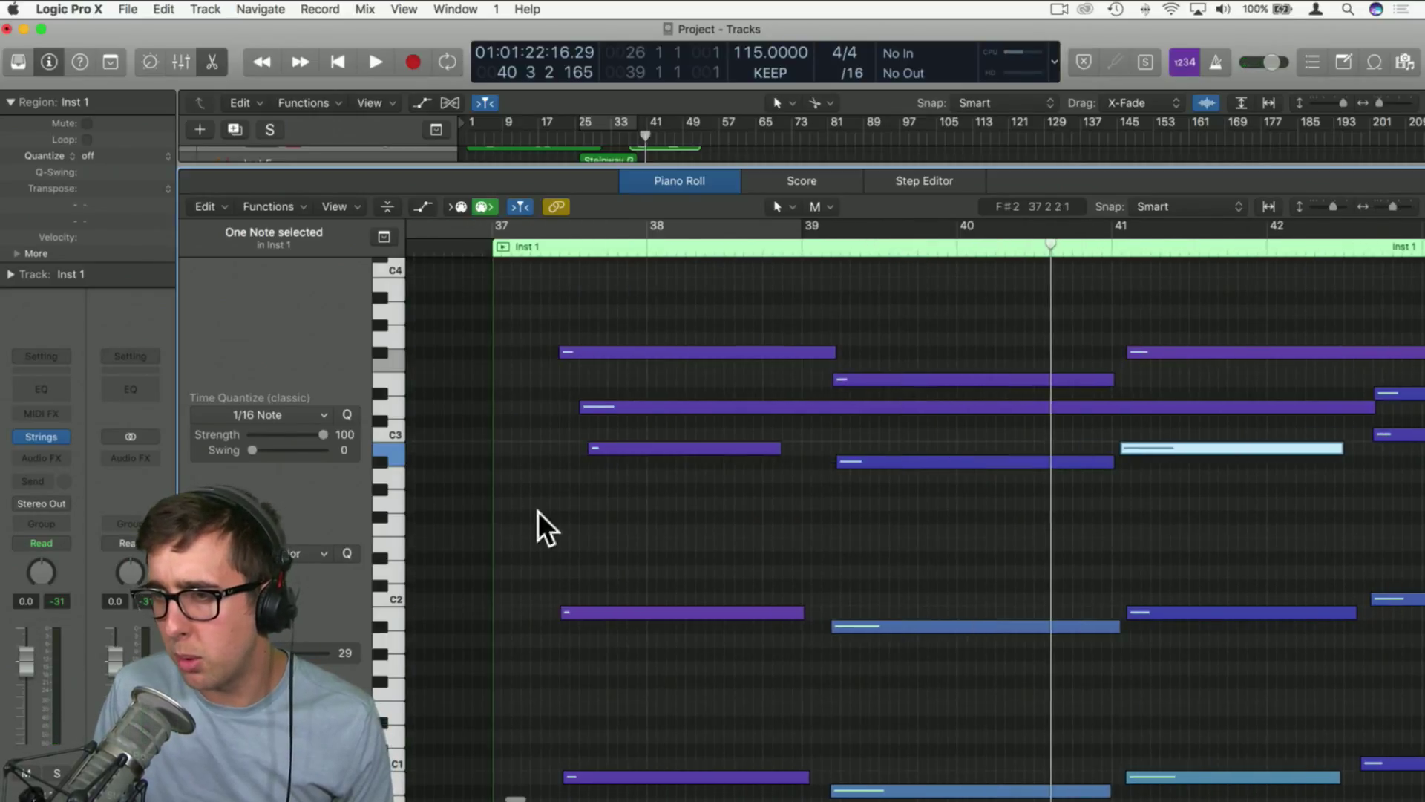
{"action": "left_click_drag", "start_coordinate": [594, 453], "coordinate": [561, 406]}
{"action": "double_click", "coordinate": [487, 251]}
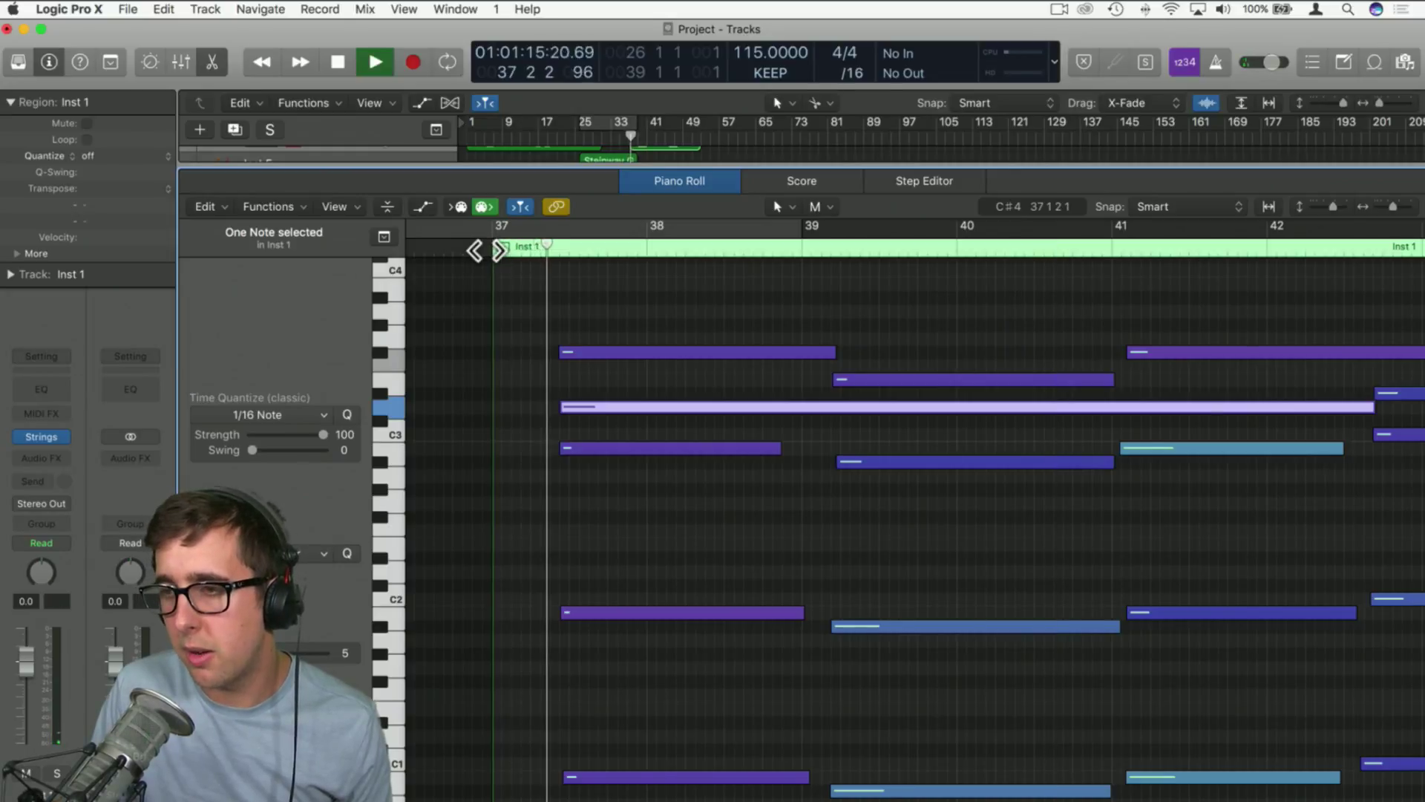
{"action": "scroll", "coordinate": [753, 451], "scroll_direction": "right", "scroll_amount": 3}
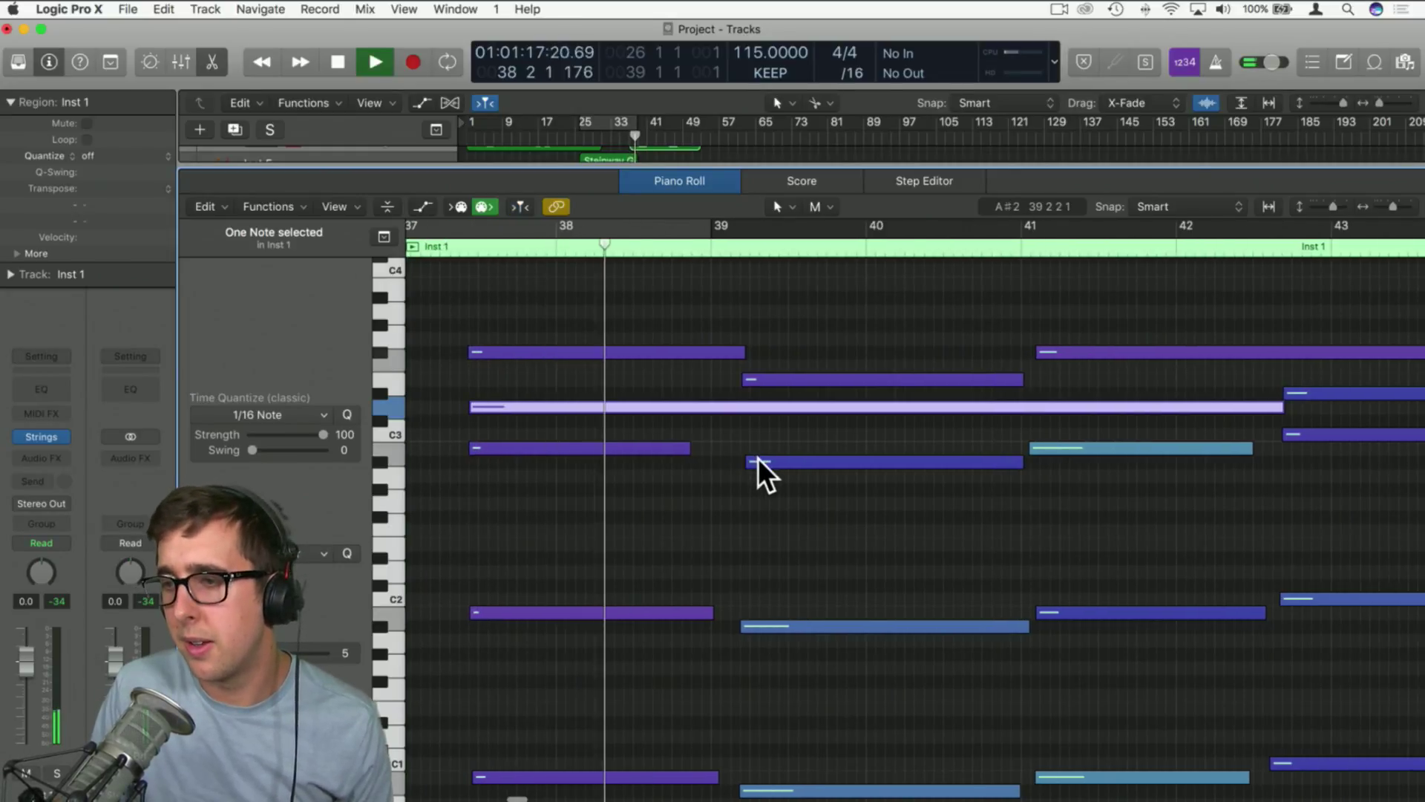
Extend the ends of the first chord's three lower notes to meet the start of the second chord near bar 39
{"action": "left_click_drag", "start_coordinate": [686, 447], "coordinate": [737, 448]}
{"action": "left_click_drag", "start_coordinate": [714, 612], "coordinate": [736, 613]}
{"action": "key", "text": "space"}
{"action": "scroll", "coordinate": [732, 613], "scroll_direction": "down", "scroll_amount": 3}
{"action": "left_click_drag", "start_coordinate": [715, 701], "coordinate": [731, 700]}
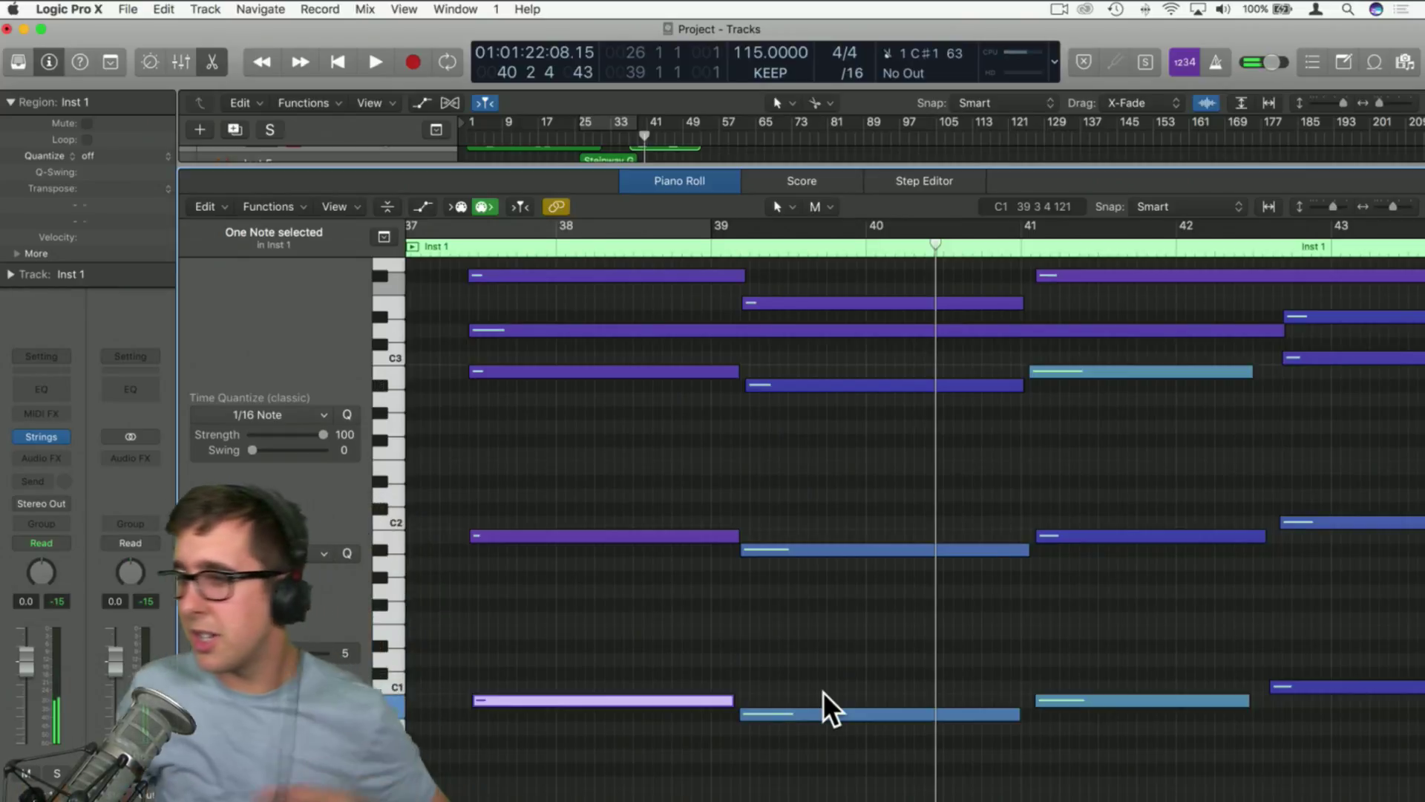
Shorten the second chord's lowest note to end near bar 40 and copy it to C#1 from bar 40 to 41
{"action": "scroll", "coordinate": [824, 693], "scroll_direction": "right", "scroll_amount": 3}
{"action": "left_click_drag", "start_coordinate": [907, 714], "coordinate": [761, 717]}
{"action": "left_click_drag", "start_coordinate": [671, 714], "coordinate": [906, 677]}
{"action": "left_click", "coordinate": [873, 650]}
{"action": "scroll", "coordinate": [816, 520], "scroll_direction": "left", "scroll_amount": 3}
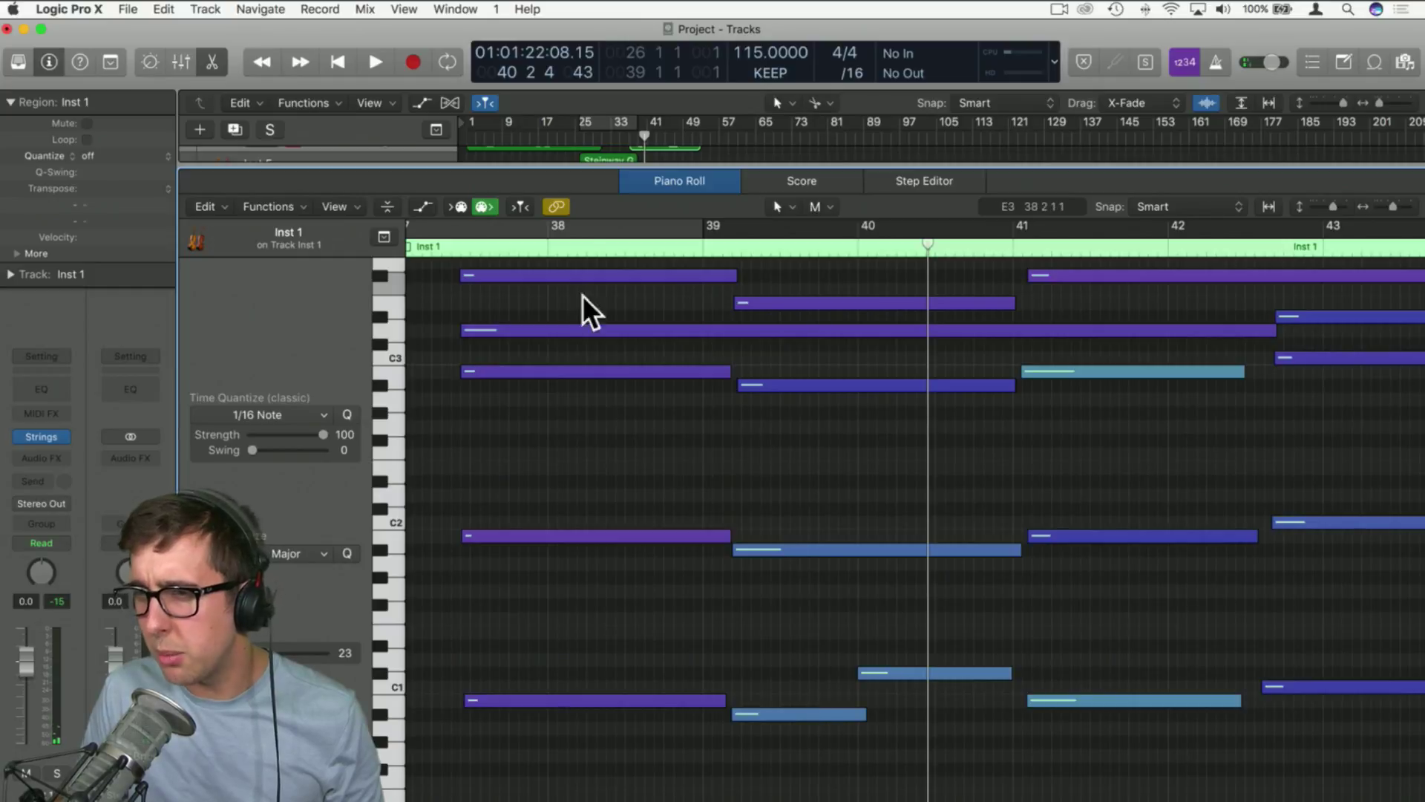
Play the second chord to check the added bass movement and inspect the C#1 note at bar 40
{"action": "left_click", "coordinate": [438, 242]}
{"action": "key", "text": "space"}
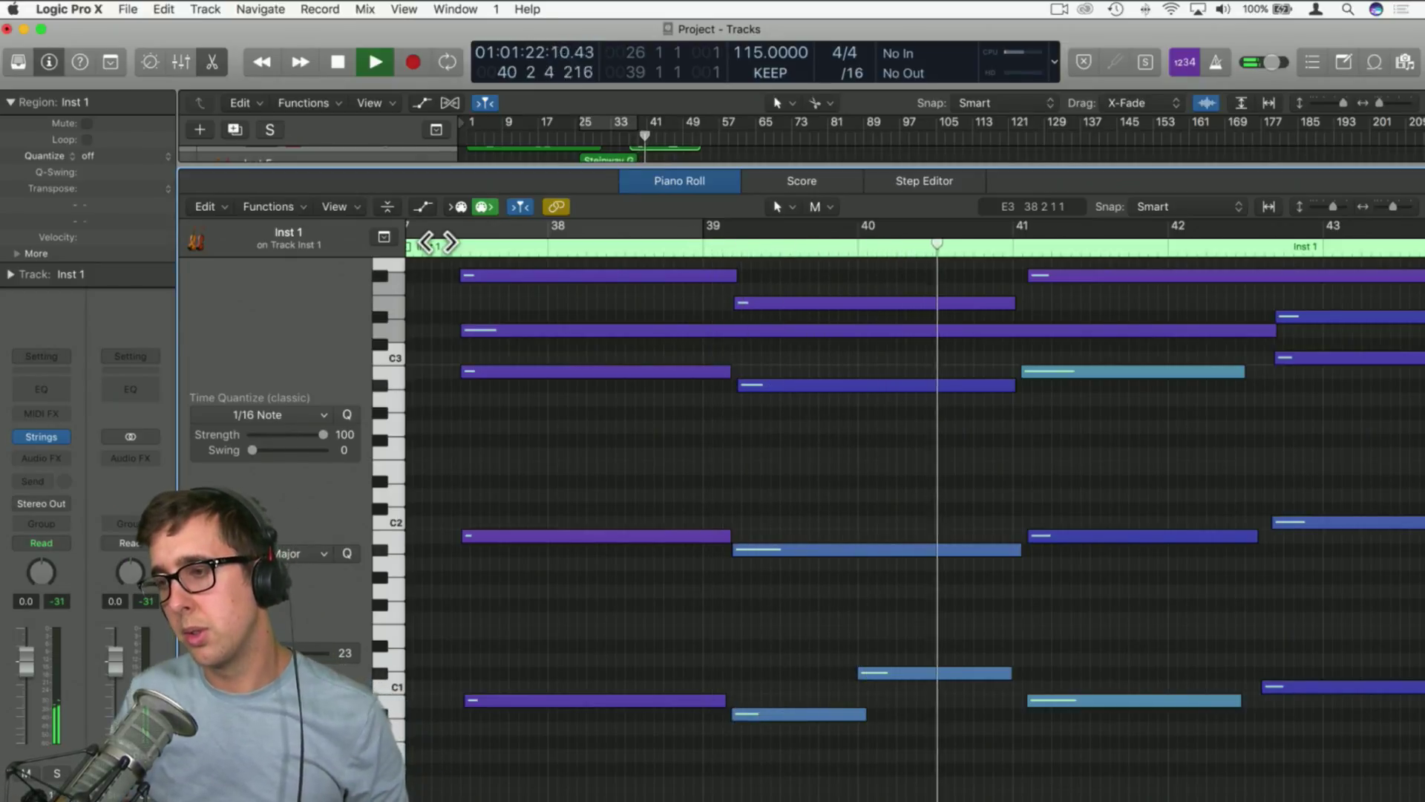
{"action": "key", "text": "space"}
{"action": "left_click", "coordinate": [892, 672]}
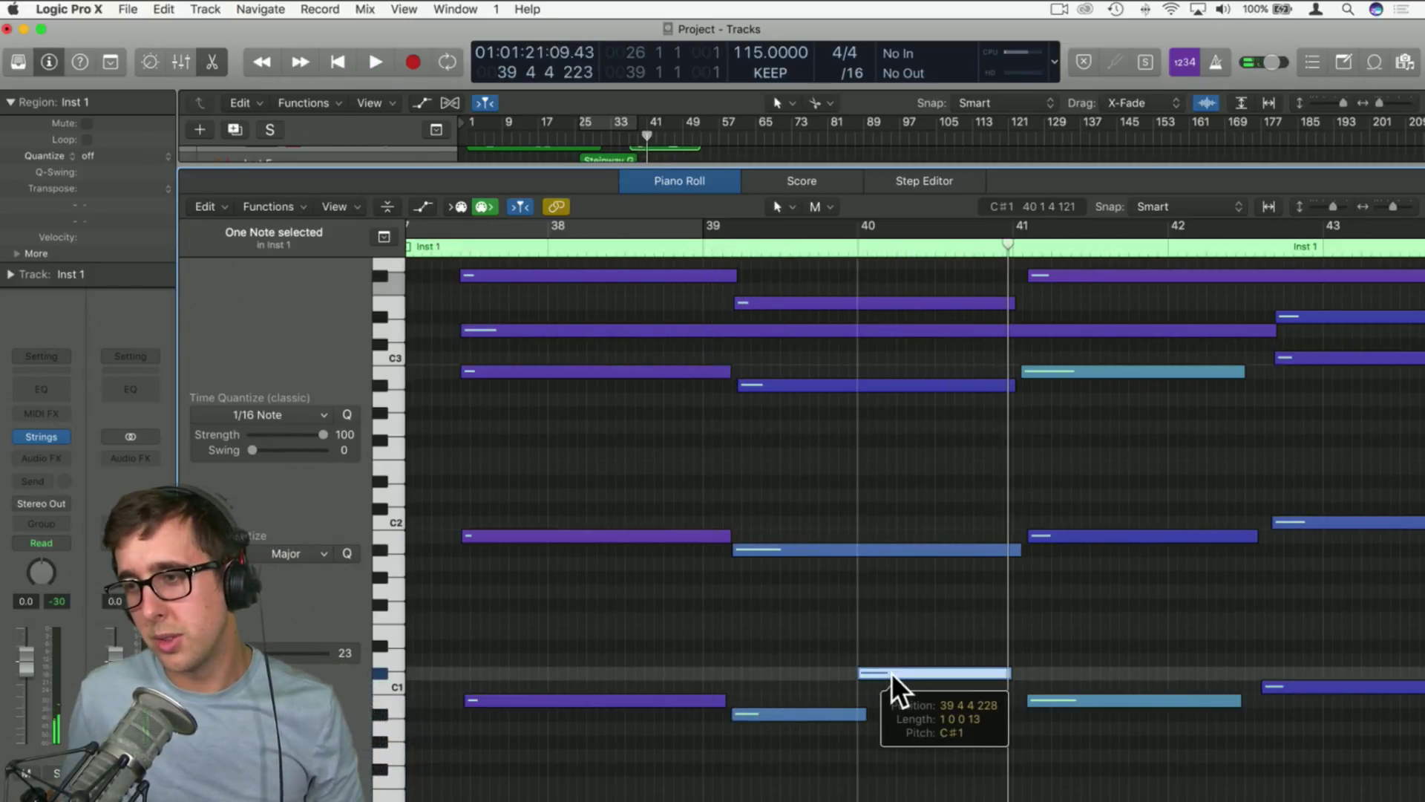
{"action": "left_click_drag", "start_coordinate": [907, 683], "coordinate": [859, 251]}
{"action": "left_click", "coordinate": [954, 703]}
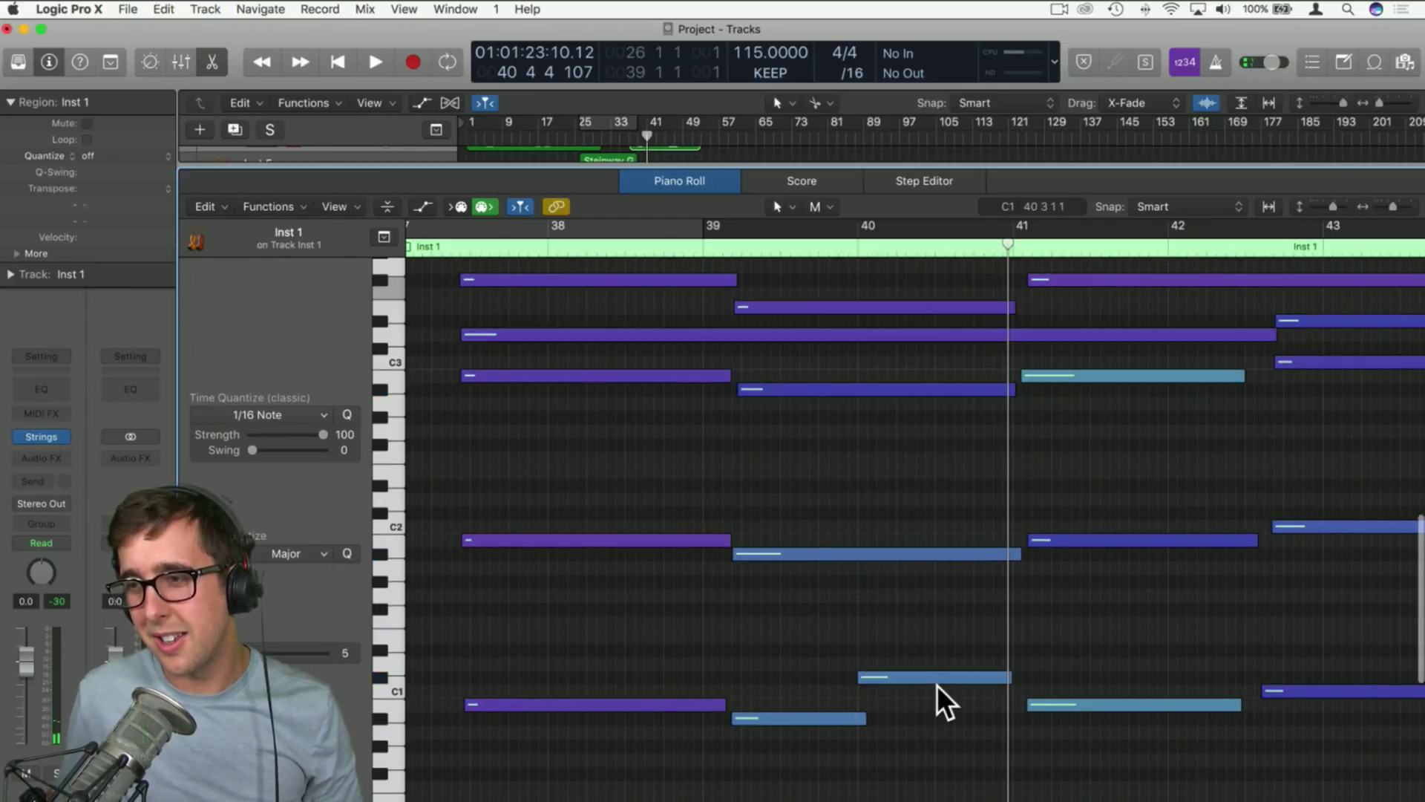
{"action": "left_click", "coordinate": [938, 677]}
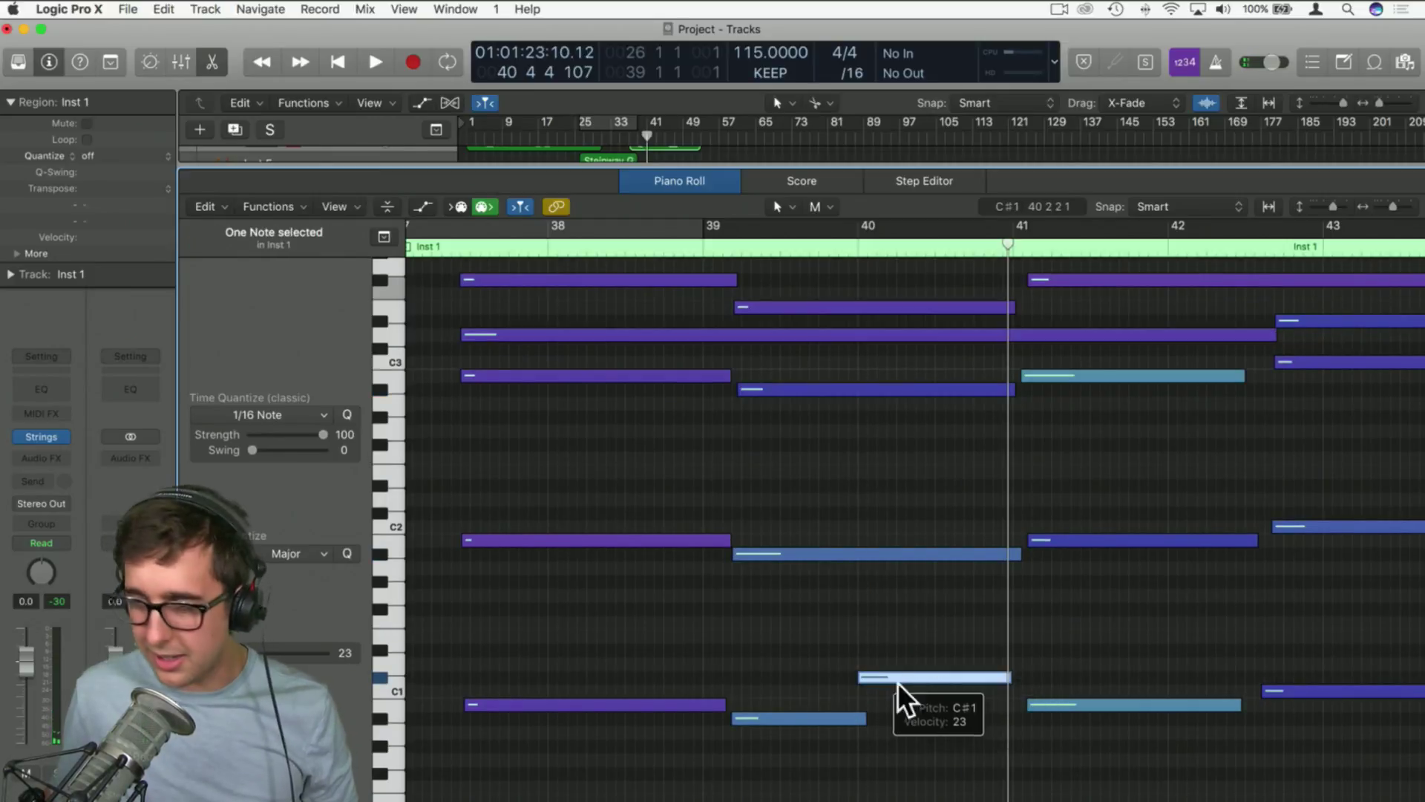
Extend the second chord's lowest note back to just before bar 41 and view the articulation options for the C#1 note
{"action": "left_click_drag", "start_coordinate": [863, 718], "coordinate": [1015, 724]}
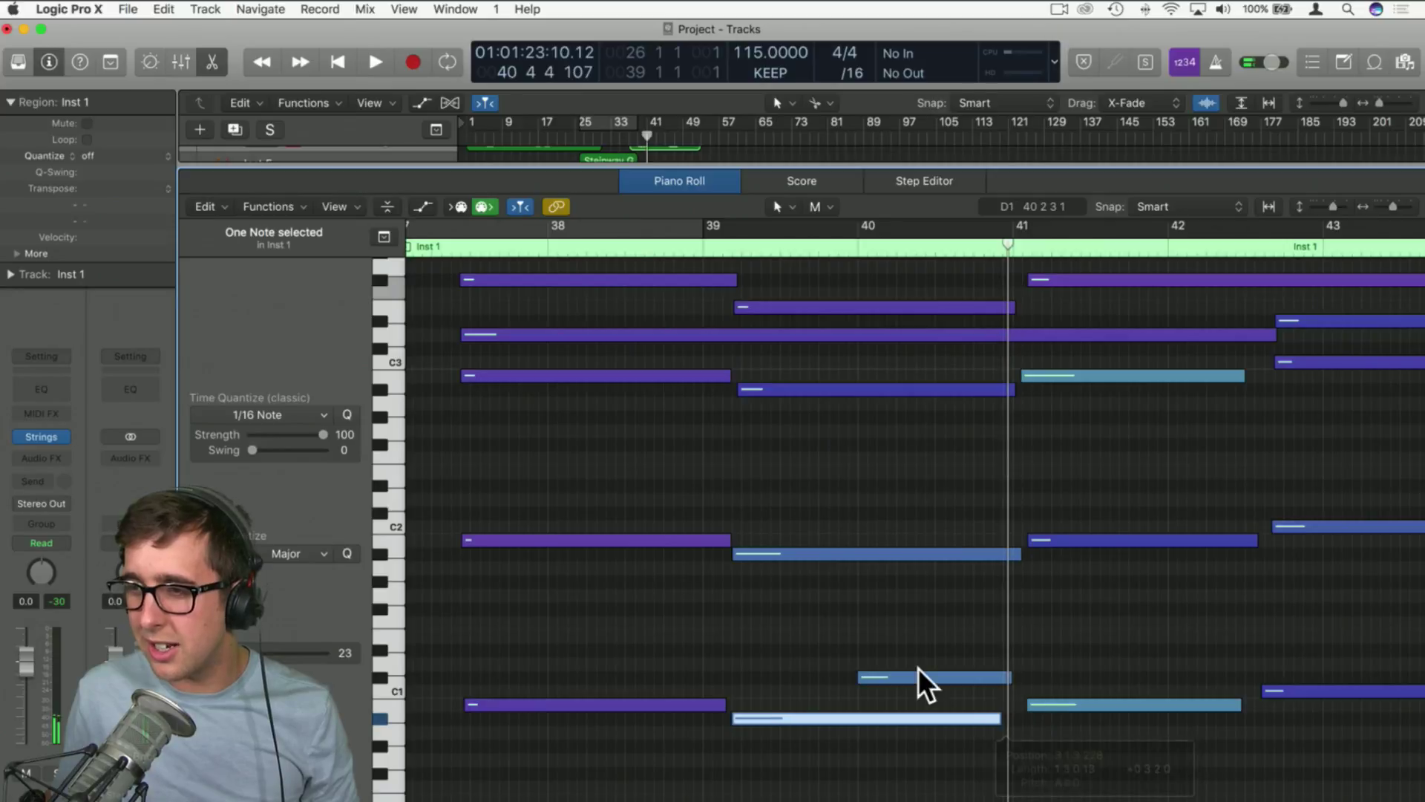
{"action": "right_click", "coordinate": [917, 677]}
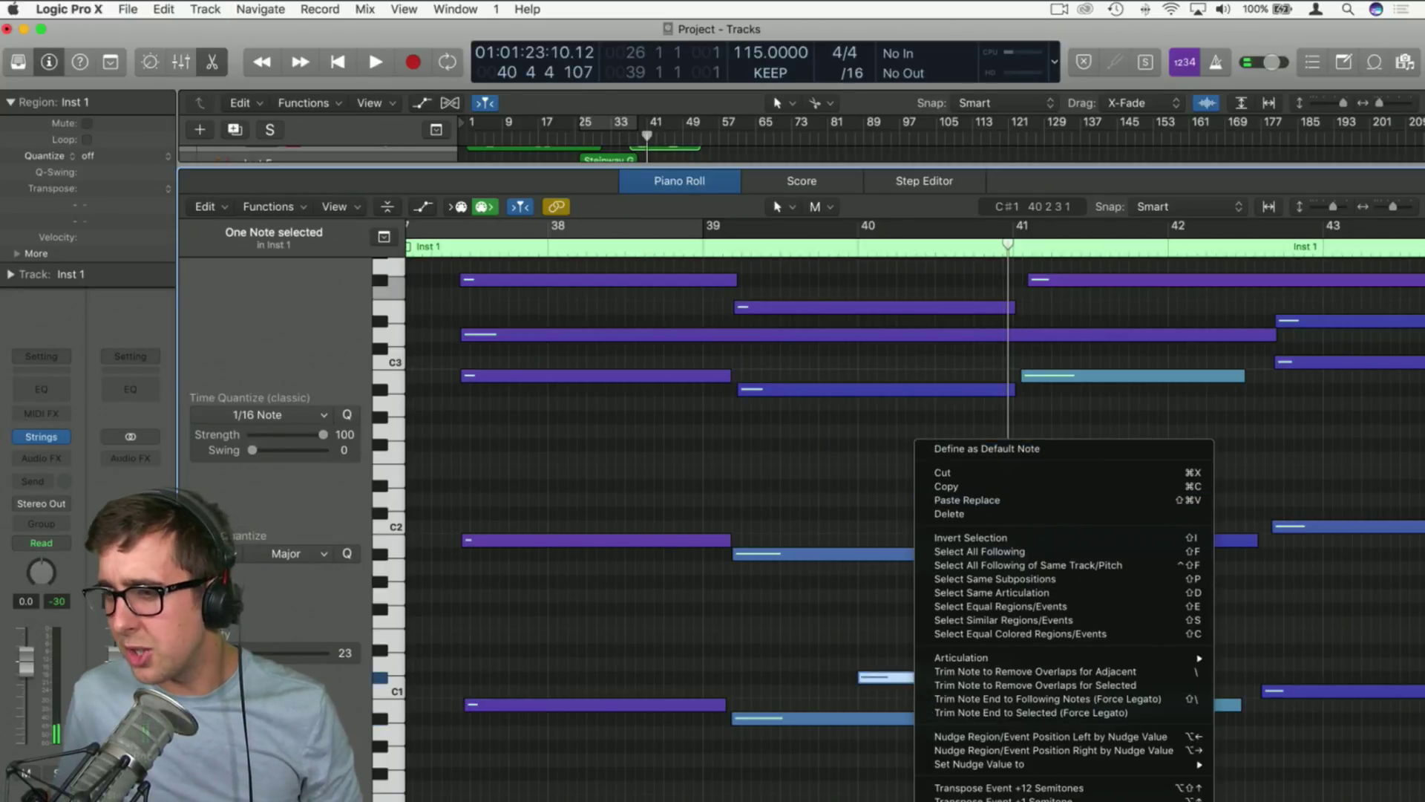
{"action": "mouse_move", "coordinate": [982, 657]}
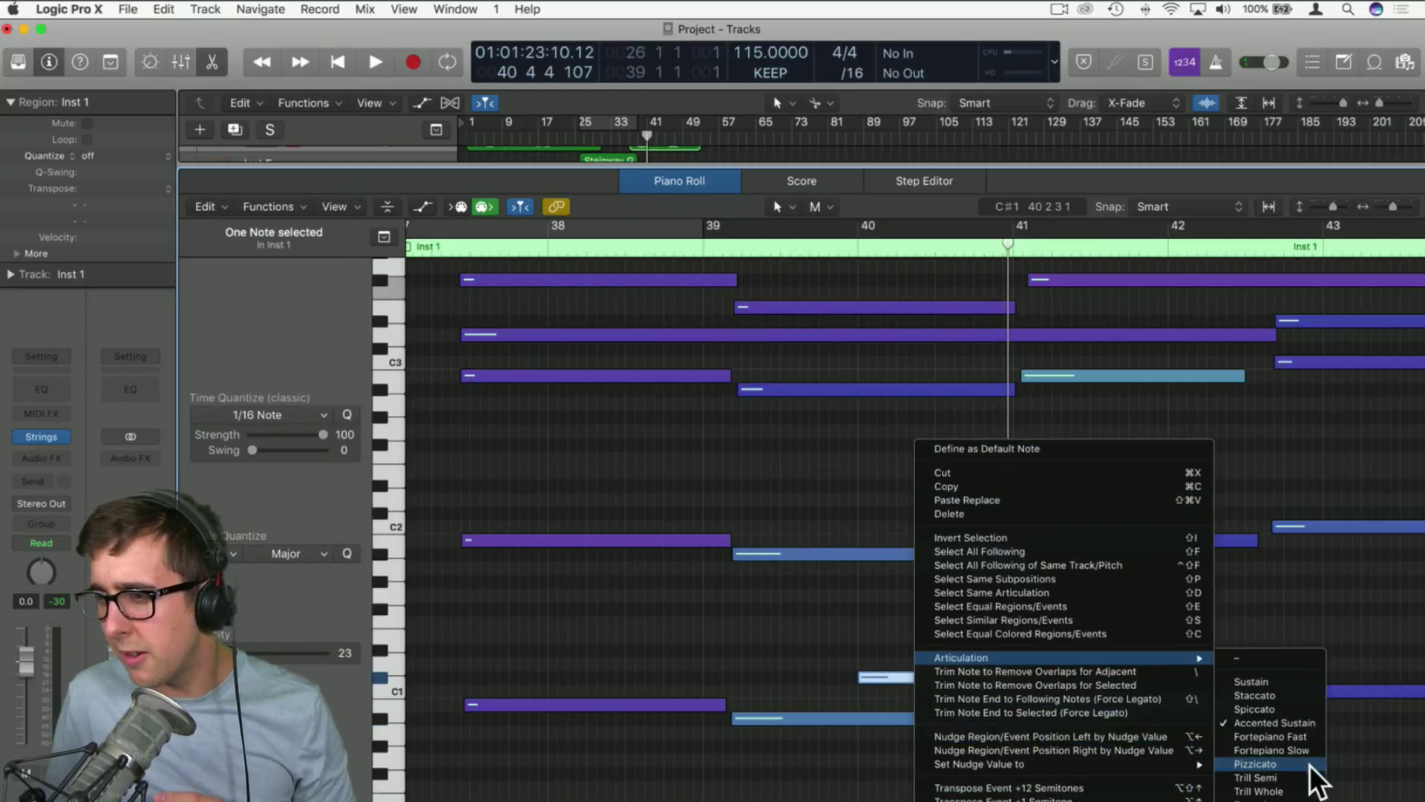
{"action": "key", "text": "Escape"}
Play from beat 4 of bar 38 to hear the C#1 note over the sustained bass note
{"action": "left_click", "coordinate": [668, 254]}
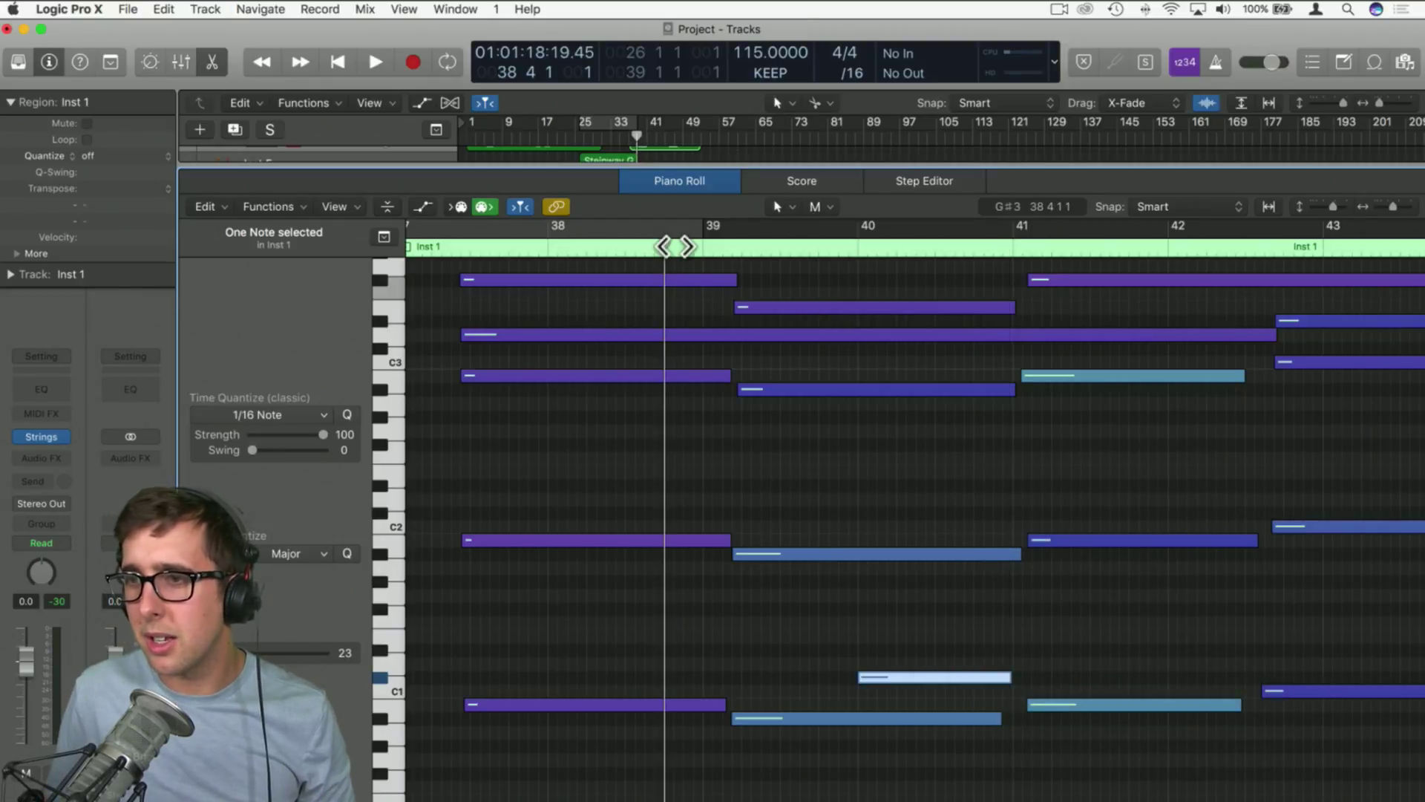
{"action": "key", "text": "space"}
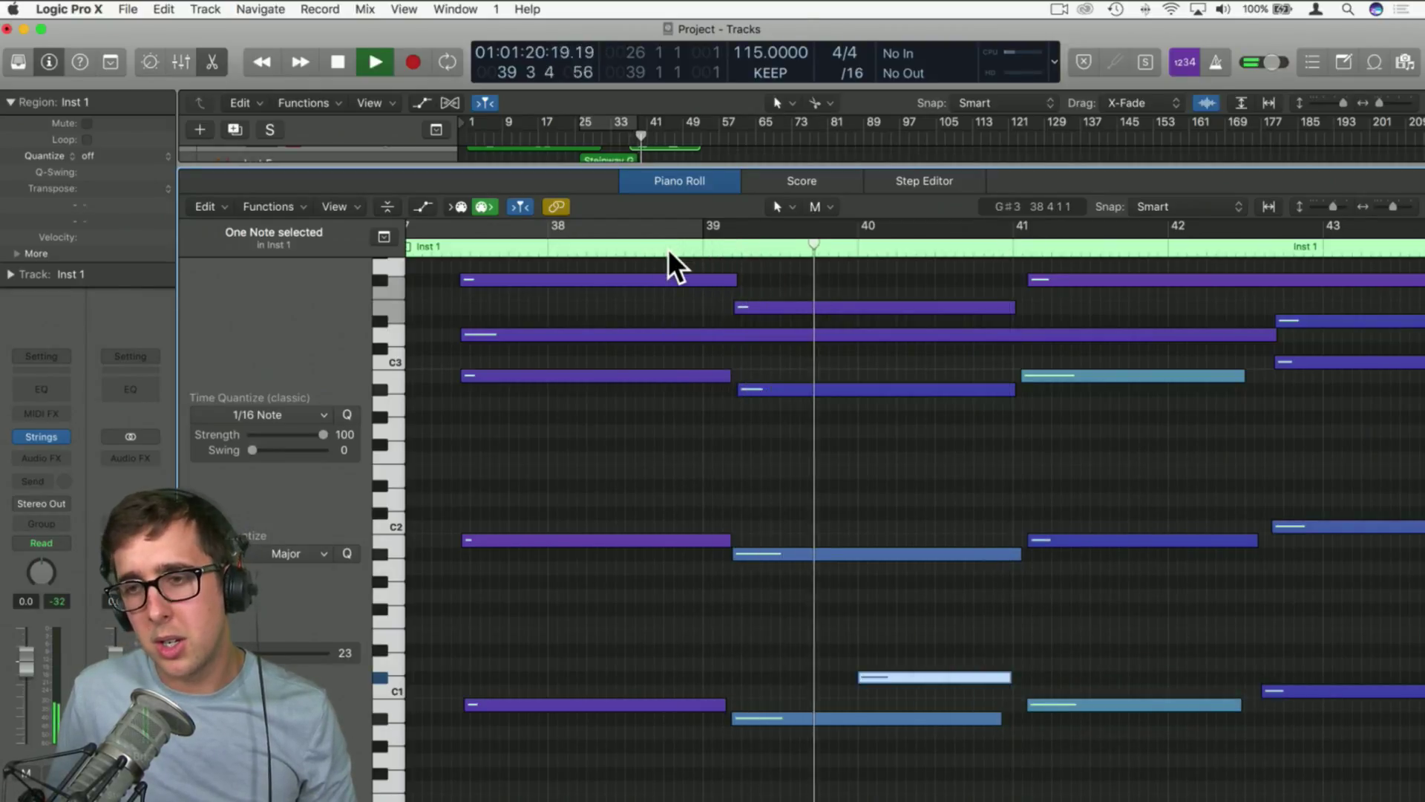
{"action": "key", "text": "space"}
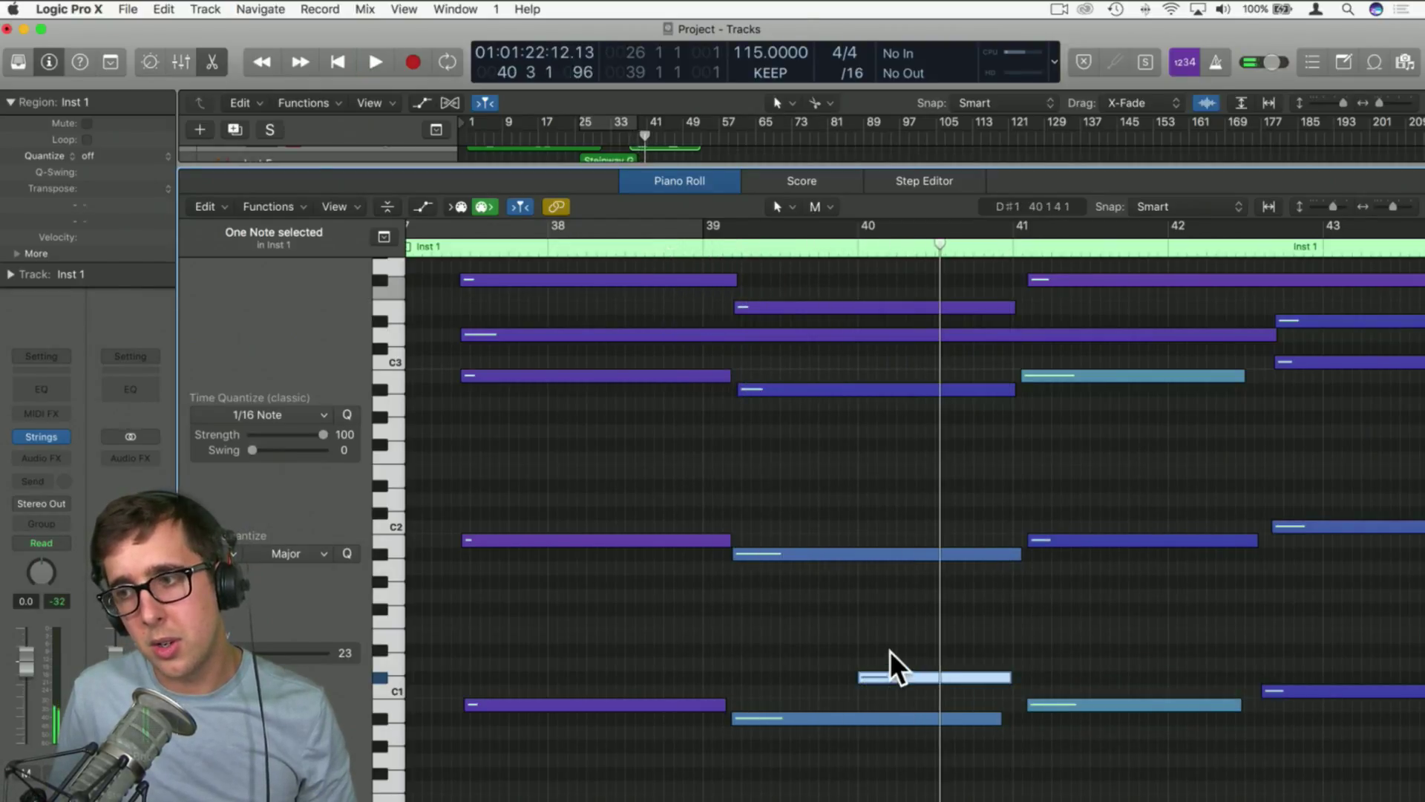
Set the C#1 note's velocity to 73 and play from bar 39
{"action": "left_click_drag", "start_coordinate": [222, 654], "coordinate": [253, 653]}
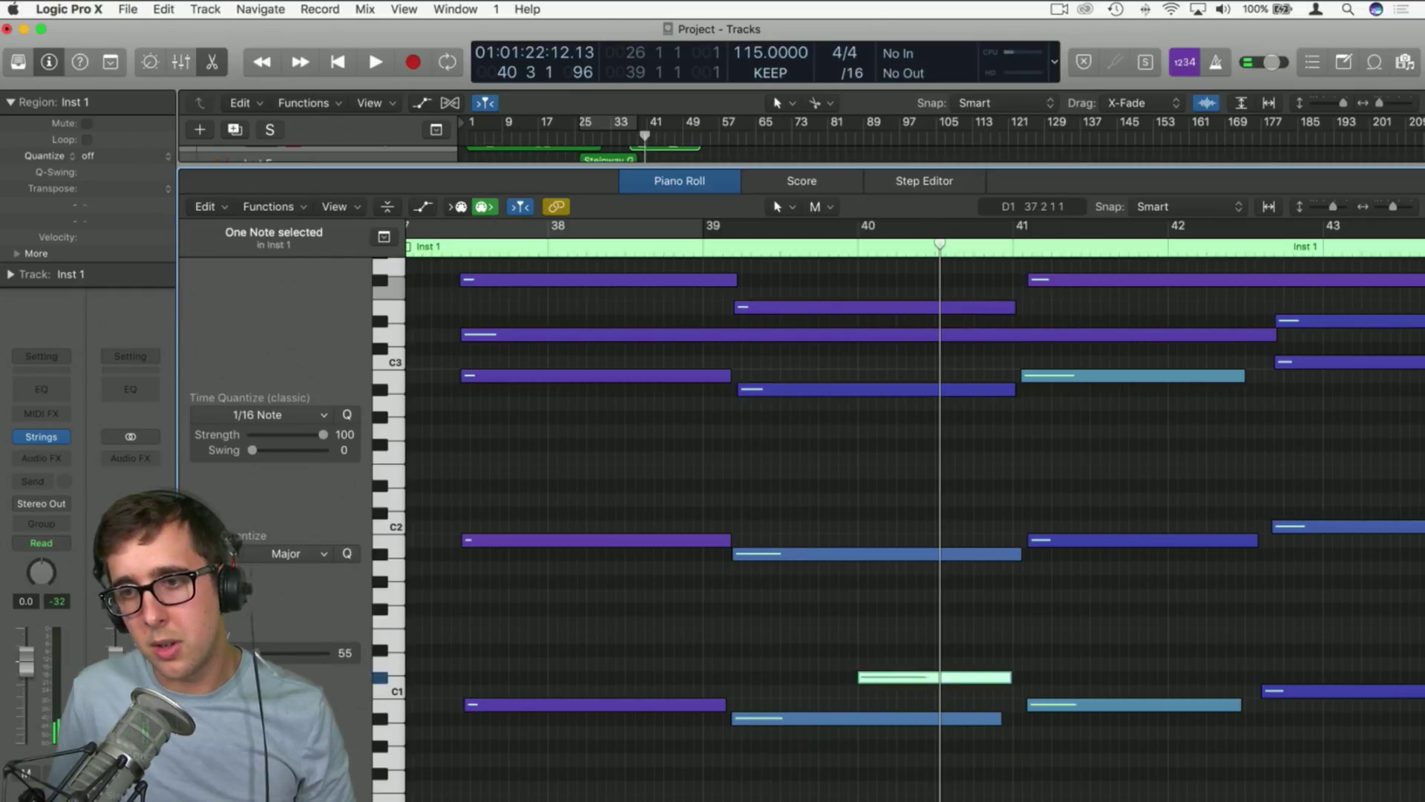
{"action": "left_click", "coordinate": [720, 653]}
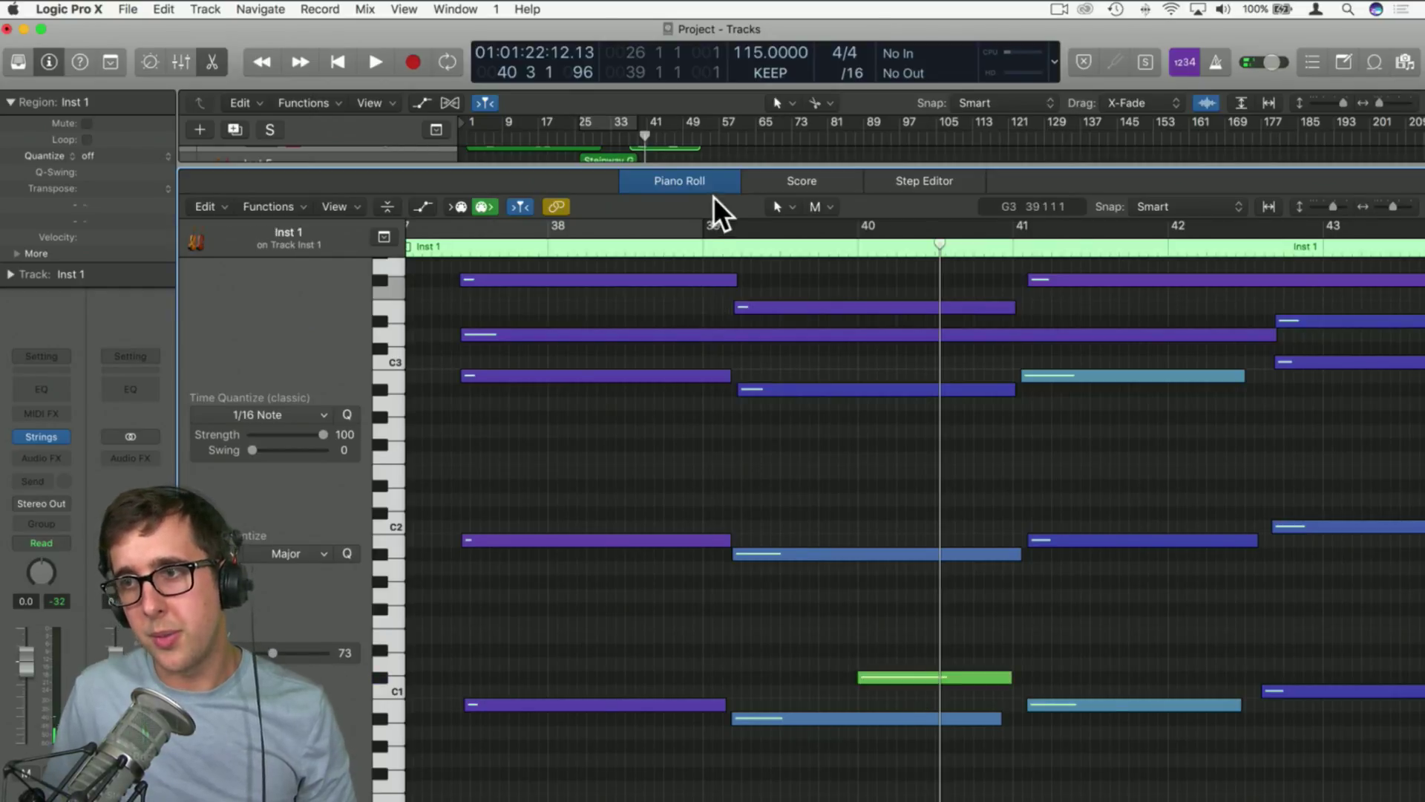
{"action": "left_click", "coordinate": [700, 250]}
{"action": "key", "text": "space"}
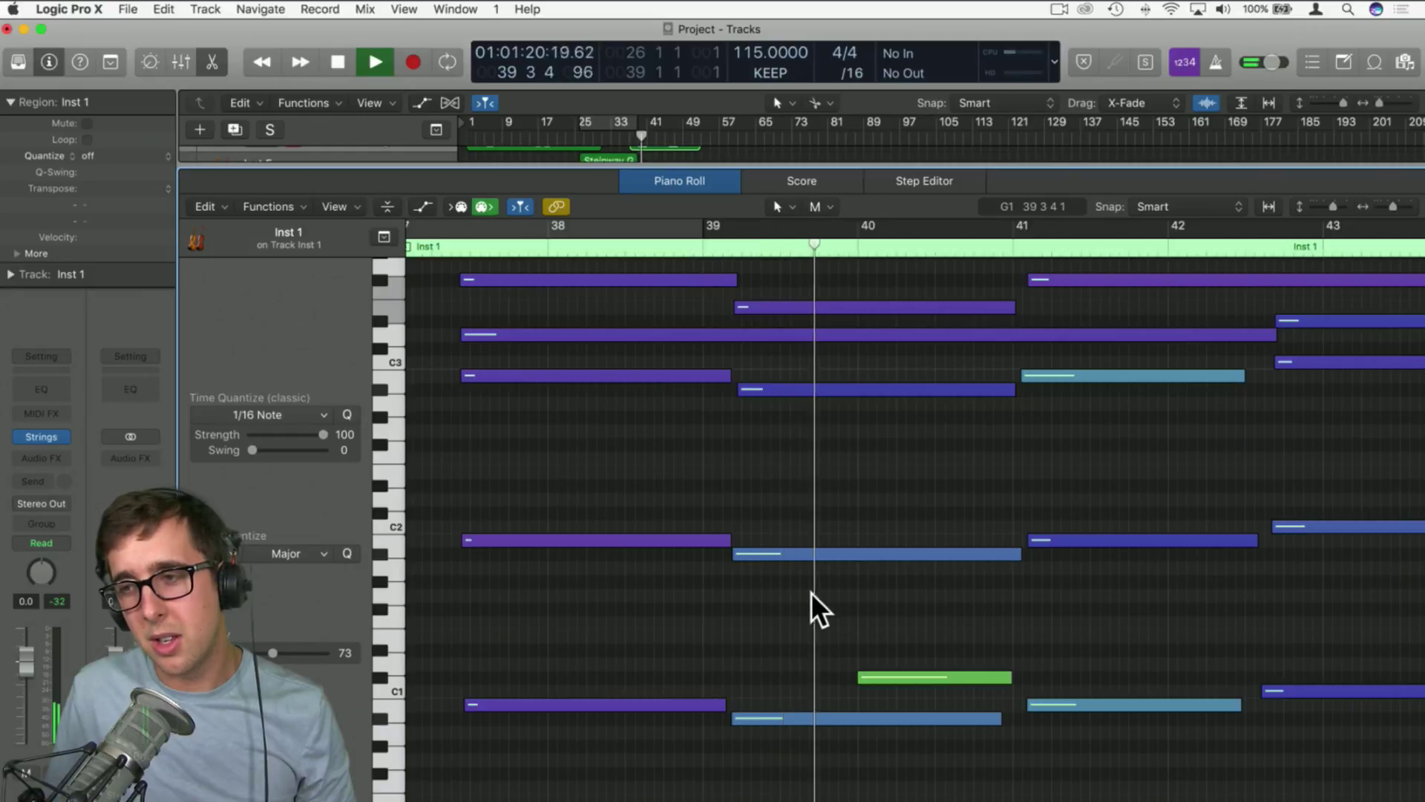
{"action": "key", "text": "space"}
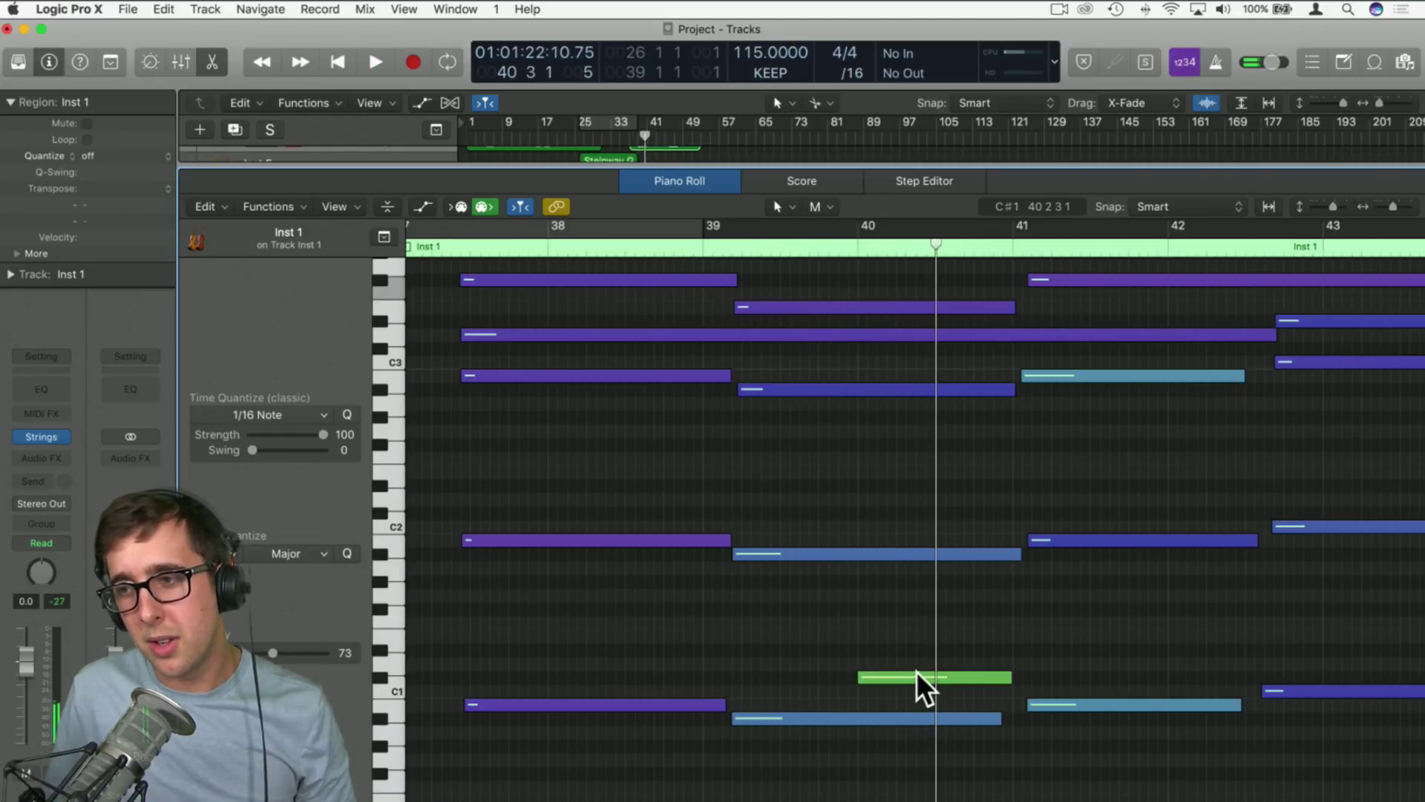
Move the C#1 note at bar 40 up an octave to C#2 and play from bar 39
{"action": "left_click", "coordinate": [913, 673]}
{"action": "left_click_drag", "start_coordinate": [913, 672], "coordinate": [913, 512]}
{"action": "left_click", "coordinate": [892, 534]}
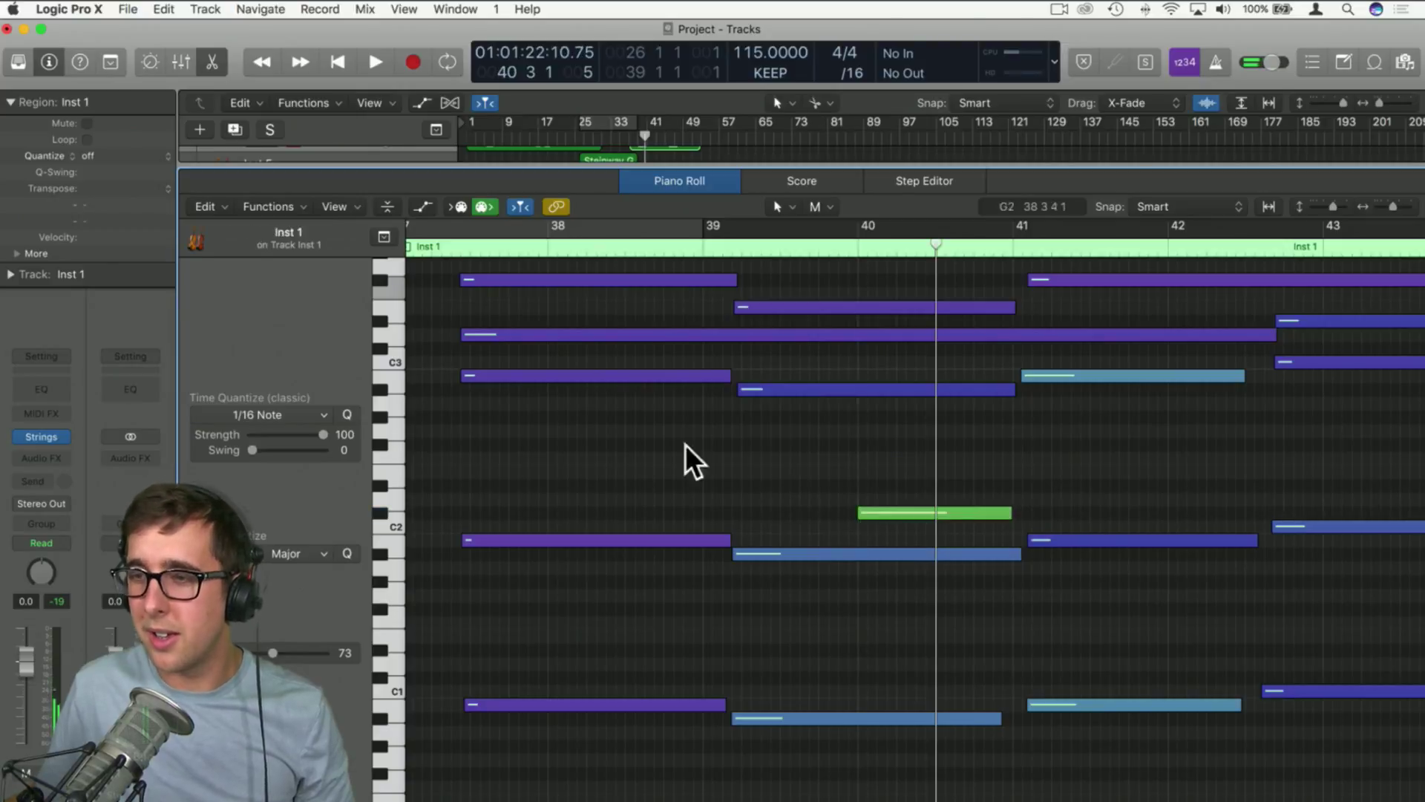
{"action": "left_click", "coordinate": [700, 247]}
{"action": "key", "text": "space"}
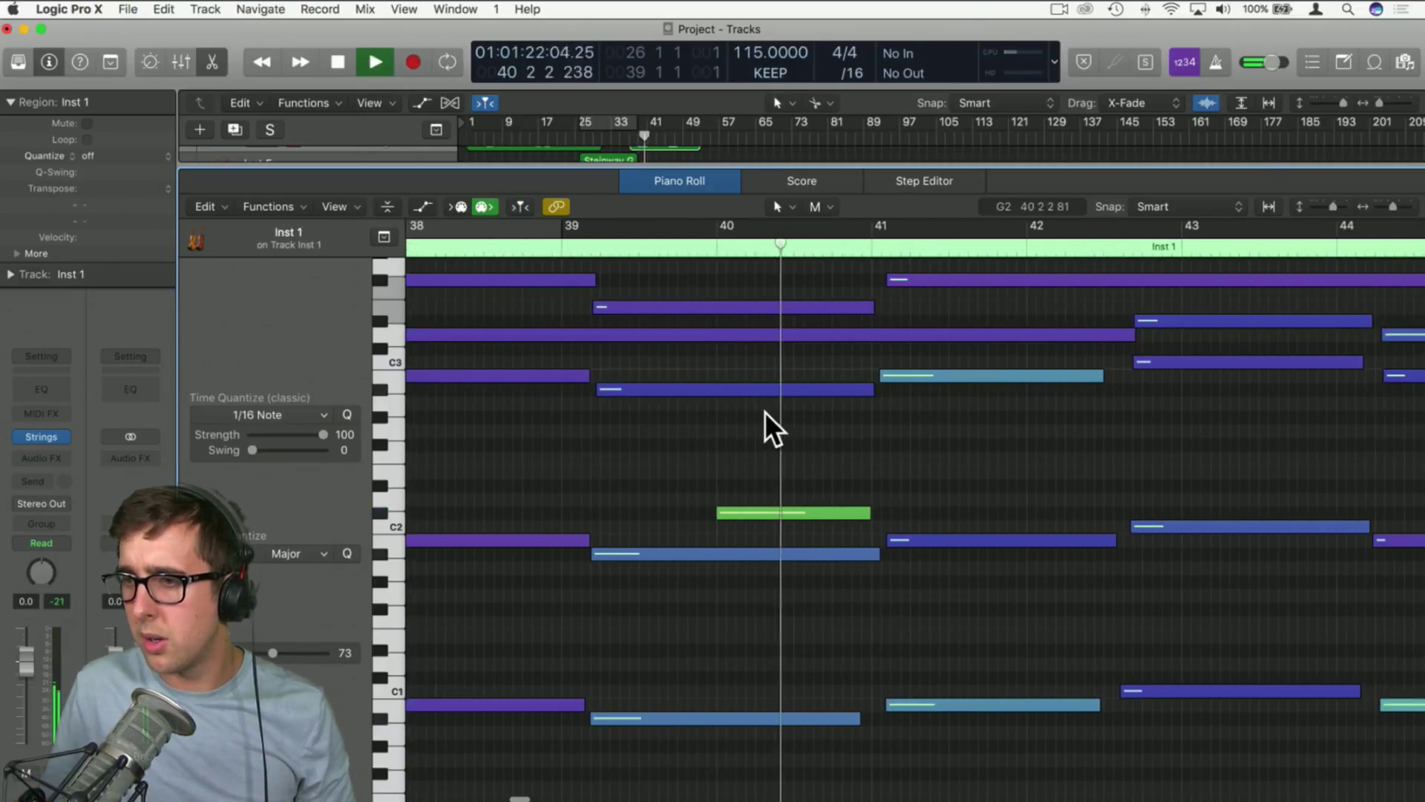
{"action": "key", "text": "space"}
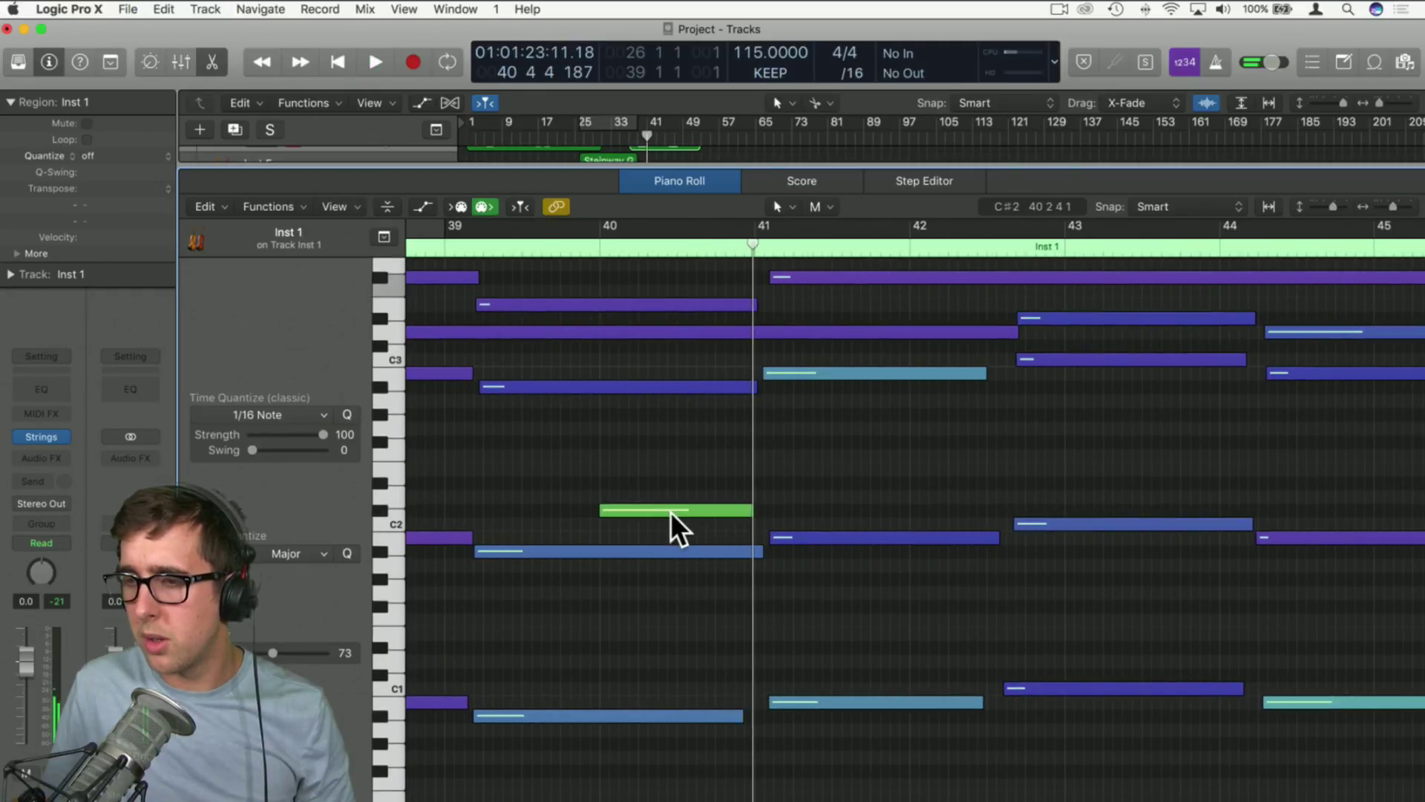
Set the C#2 note's velocity to 24 and play from just before bar 40
{"action": "left_click", "coordinate": [670, 511]}
{"action": "left_click_drag", "start_coordinate": [254, 651], "coordinate": [224, 652]}
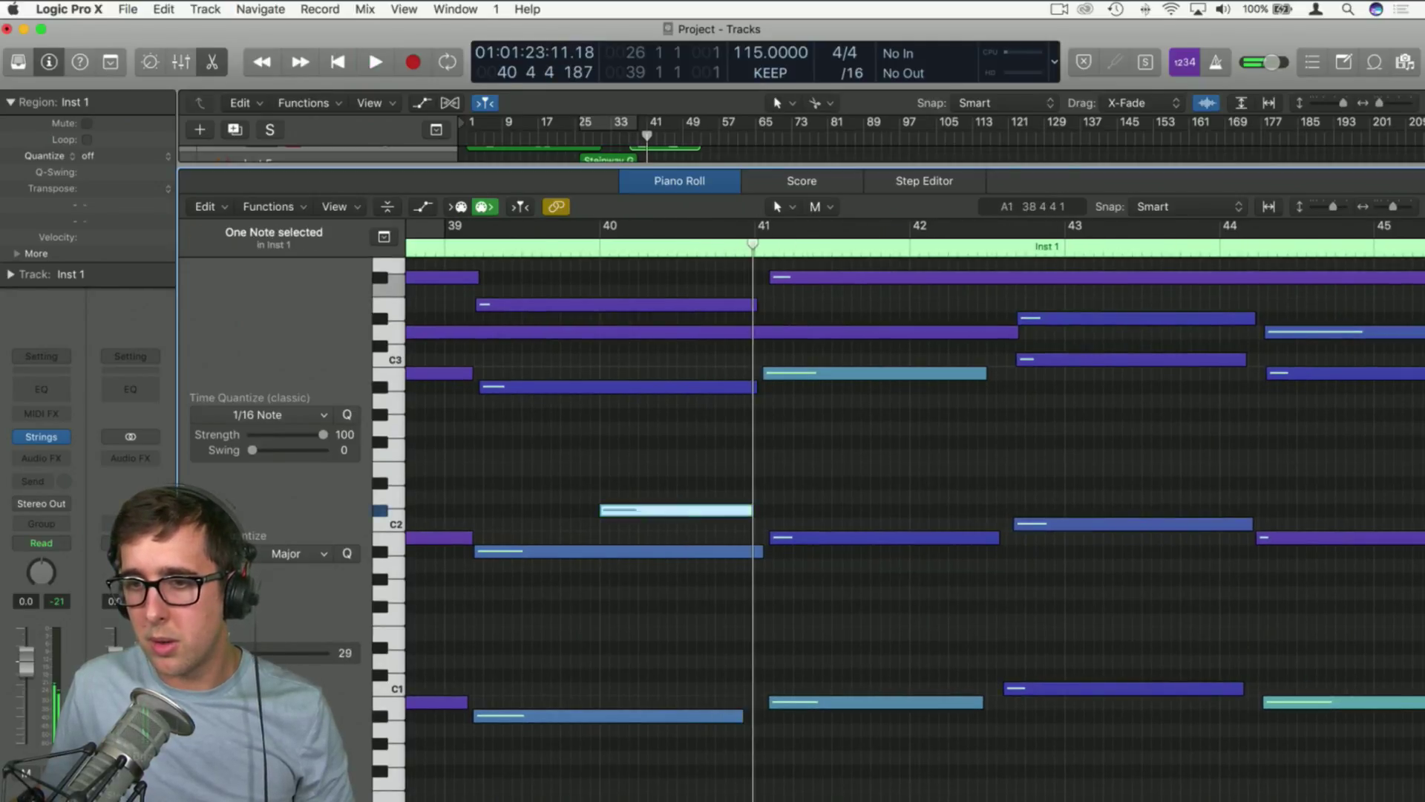
{"action": "left_click", "coordinate": [585, 314]}
{"action": "double_click", "coordinate": [587, 250]}
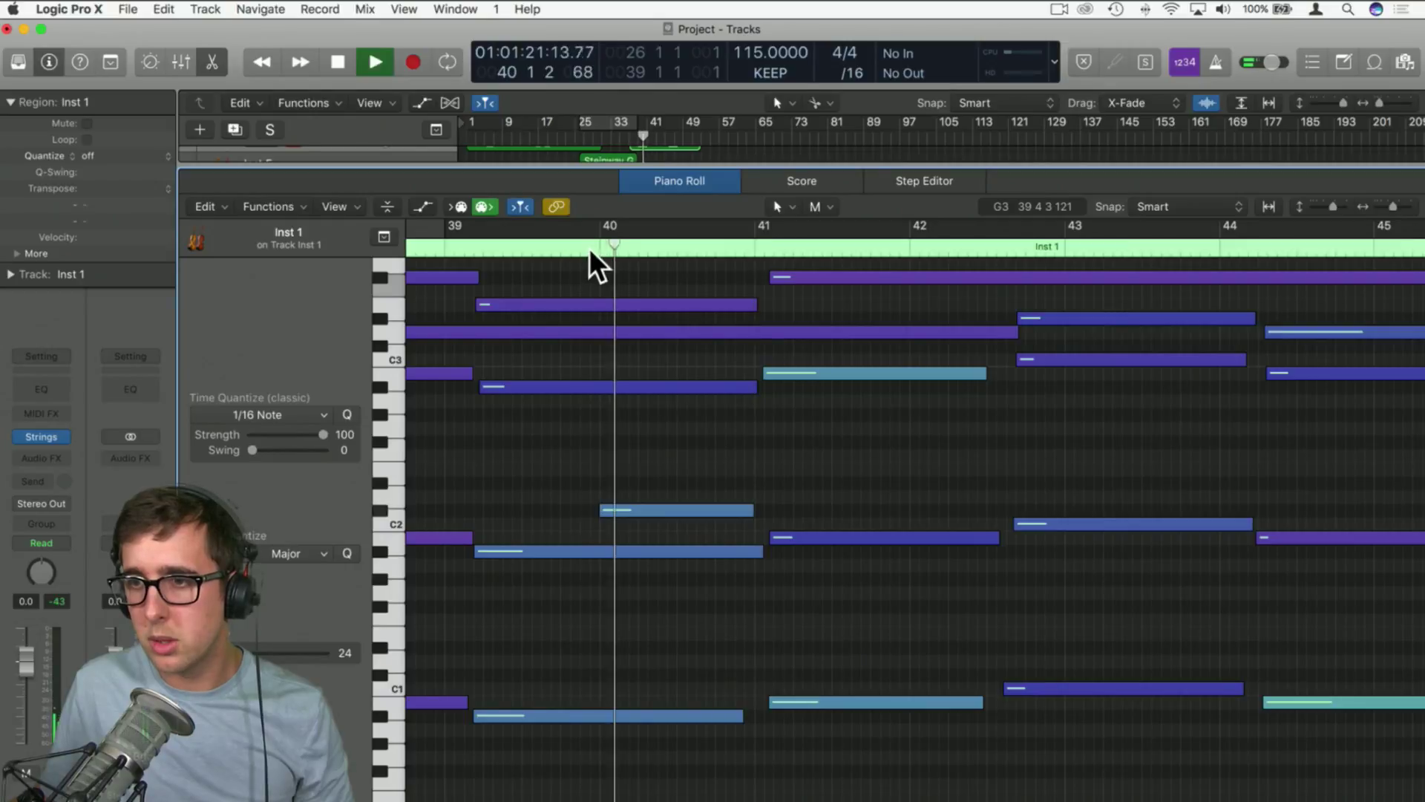
{"action": "scroll", "coordinate": [603, 286], "scroll_direction": "right", "scroll_amount": 2}
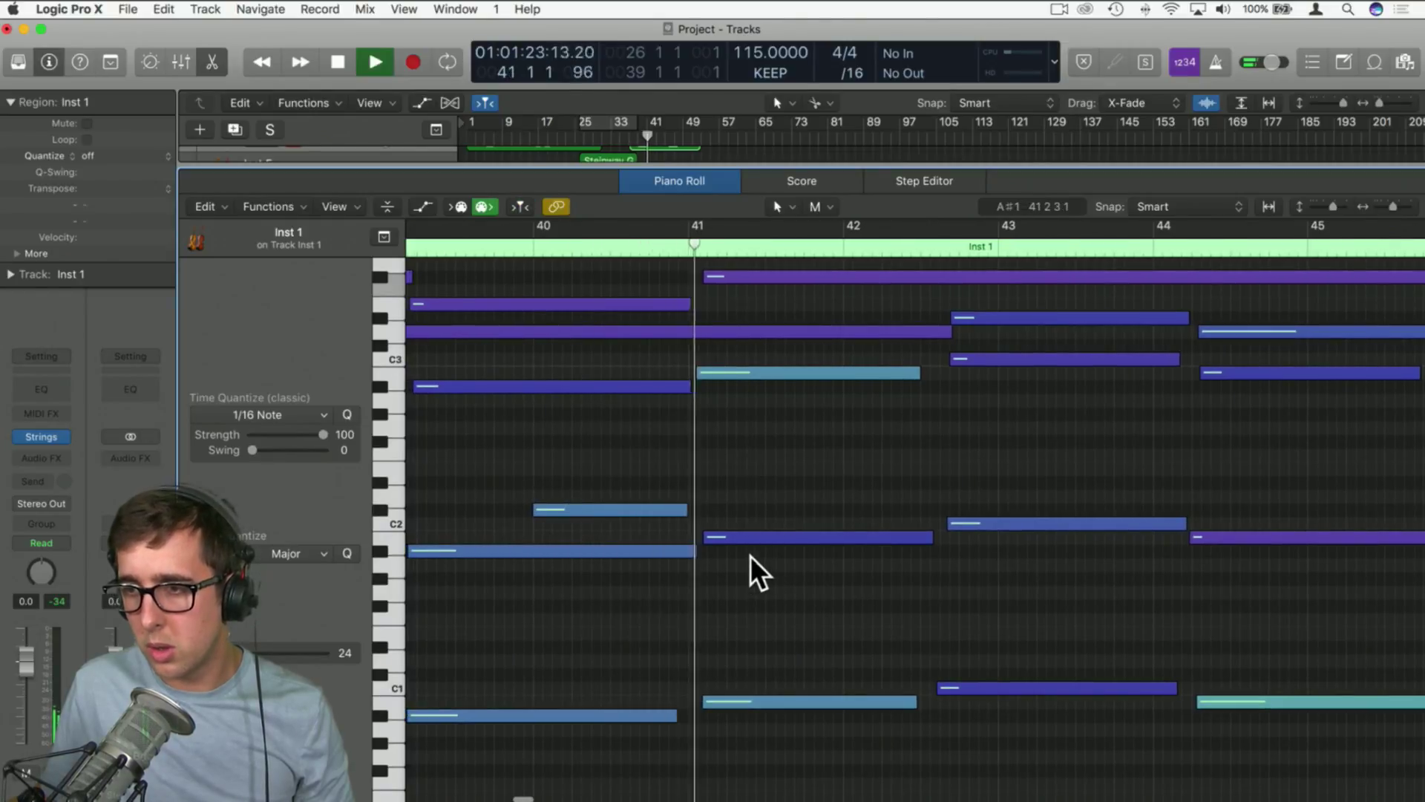
{"action": "key", "text": "space"}
Extend the C#2 note that starts at bar 40 so it sustains to just before bar 49
{"action": "left_click", "coordinate": [748, 536]}
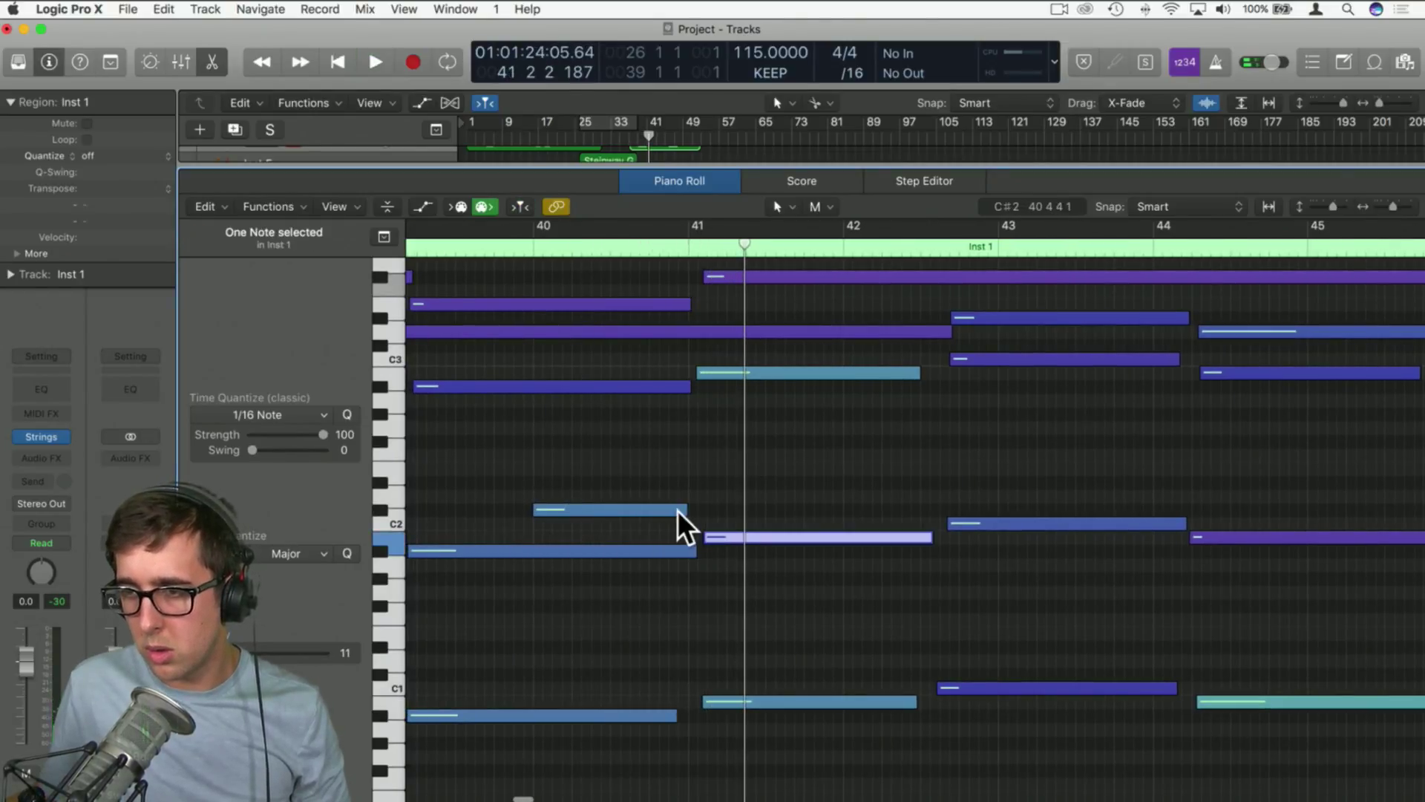
{"action": "left_click_drag", "start_coordinate": [679, 510], "coordinate": [1236, 490]}
{"action": "scroll", "coordinate": [1224, 493], "scroll_direction": "right", "scroll_amount": 5}
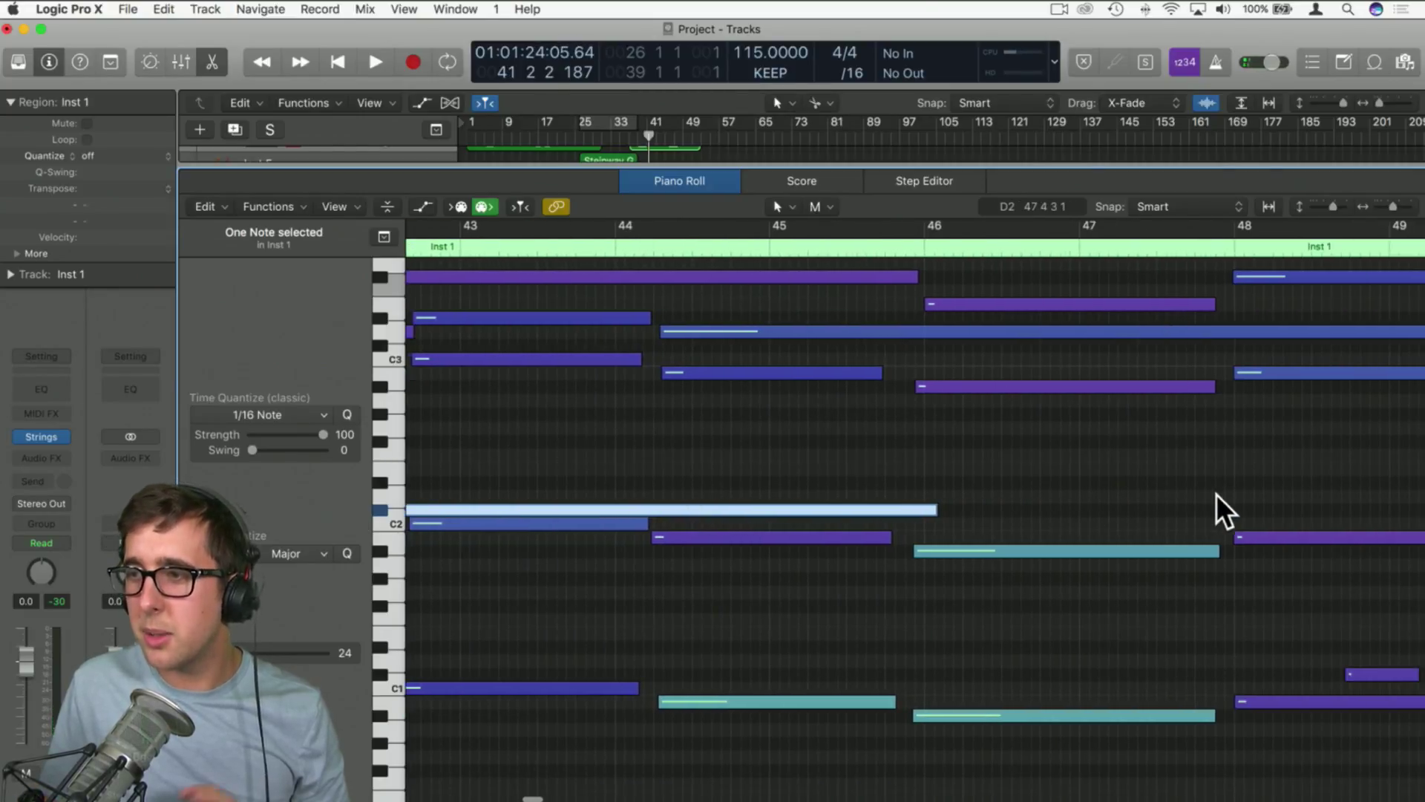
{"action": "left_click_drag", "start_coordinate": [928, 510], "coordinate": [1376, 510]}
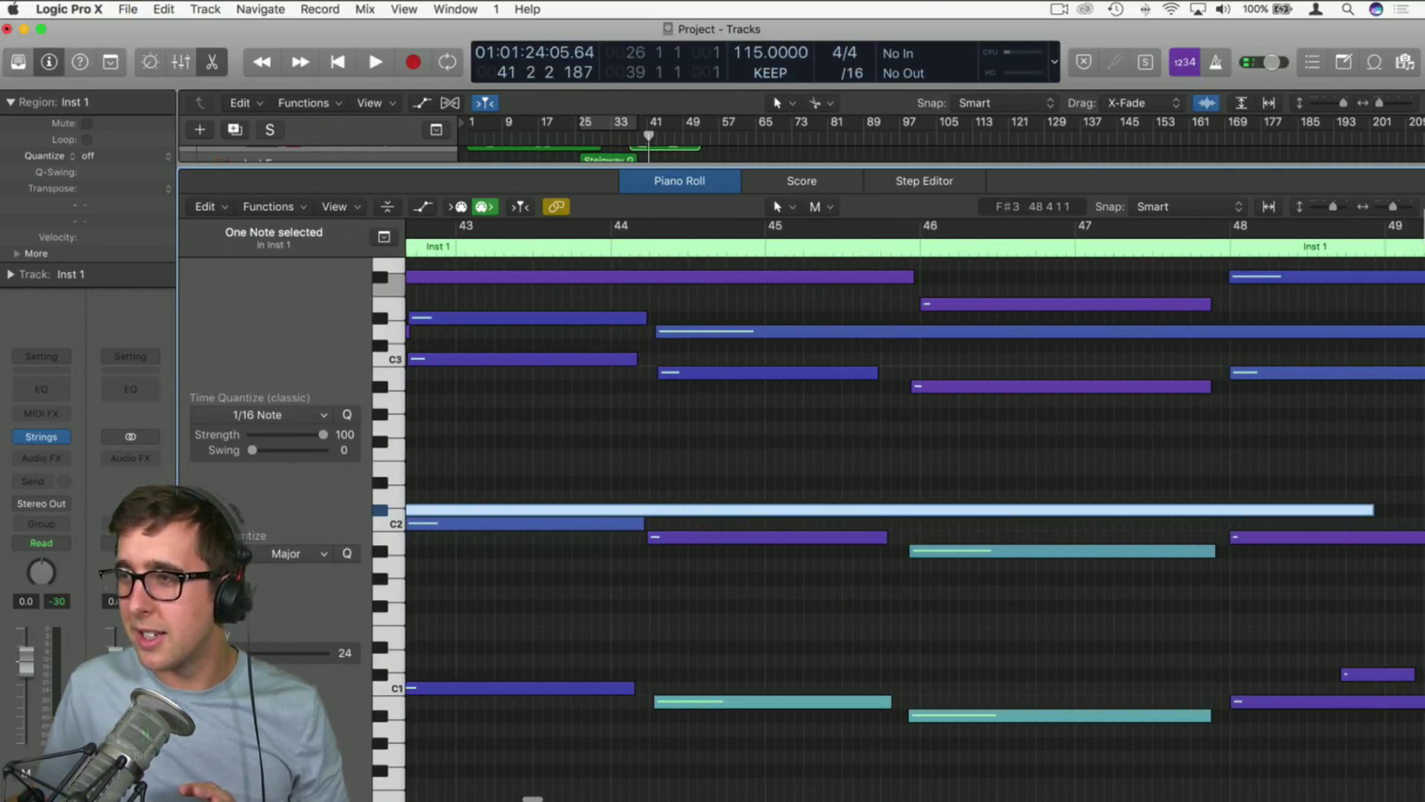
{"action": "left_click", "coordinate": [1387, 205]}
{"action": "left_click", "coordinate": [684, 442]}
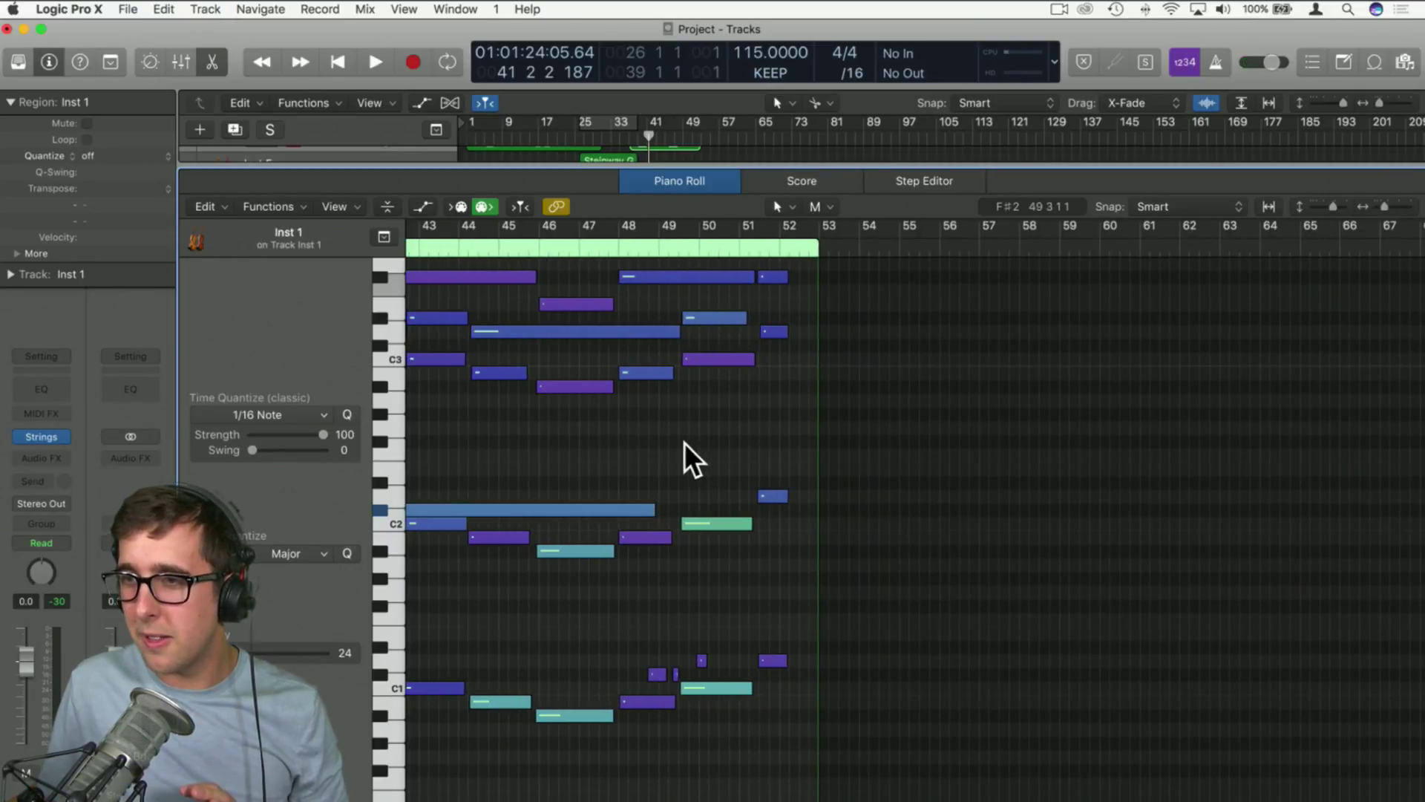
Delete the short chord after bar 51 and extend the preceding chord's notes toward the end of the region
{"action": "left_click_drag", "start_coordinate": [790, 710], "coordinate": [766, 265]}
{"action": "key", "text": "Delete"}
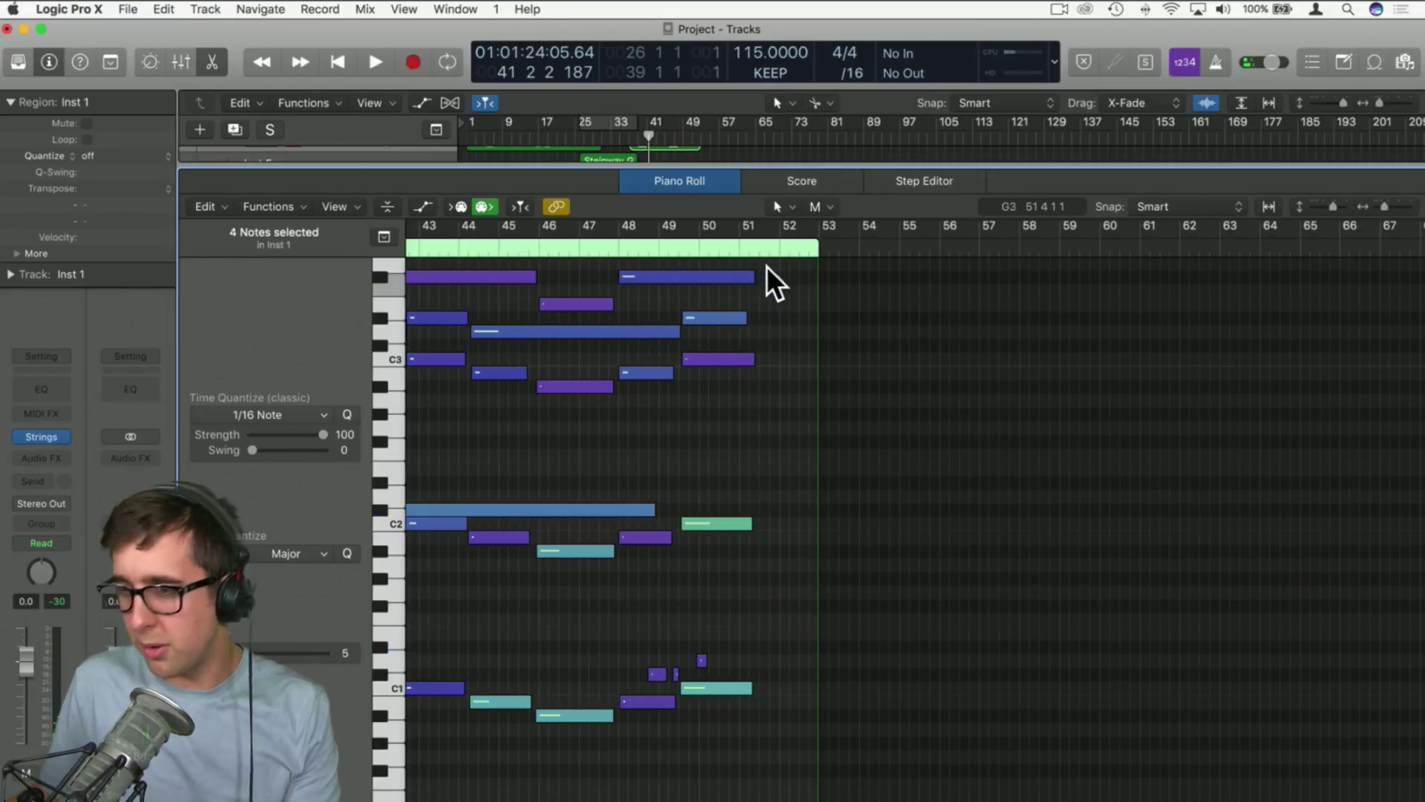
{"action": "left_click_drag", "start_coordinate": [757, 737], "coordinate": [816, 277]}
{"action": "left_click", "coordinate": [749, 423]}
Extend the sustained C#2 note to the end of the region
{"action": "left_click_drag", "start_coordinate": [657, 509], "coordinate": [817, 510]}
{"action": "left_click", "coordinate": [742, 504]}
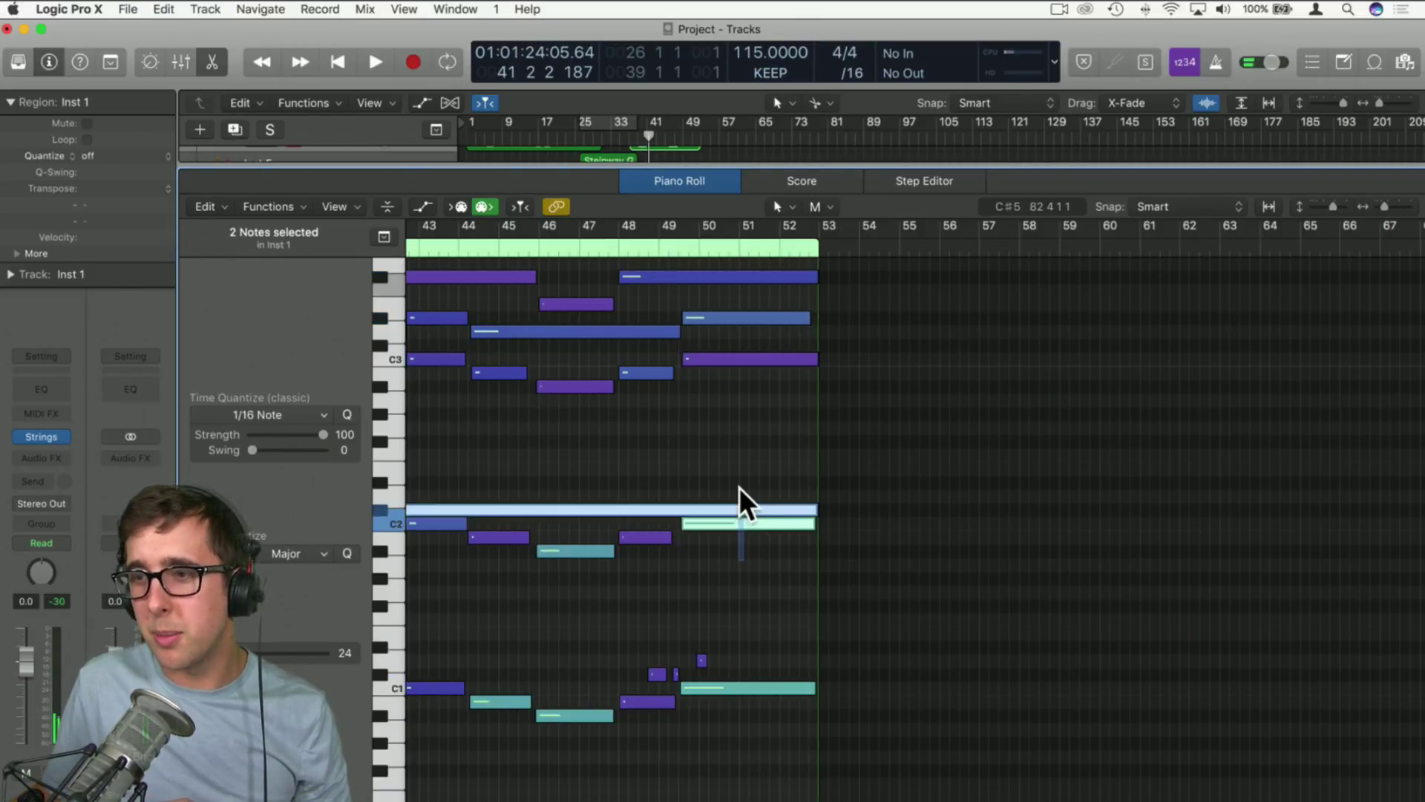
{"action": "left_click", "coordinate": [737, 487]}
Play the string part from bar 37 to hear the sustained C#2 note against the chords
{"action": "scroll", "coordinate": [734, 462], "scroll_direction": "left", "scroll_amount": 10}
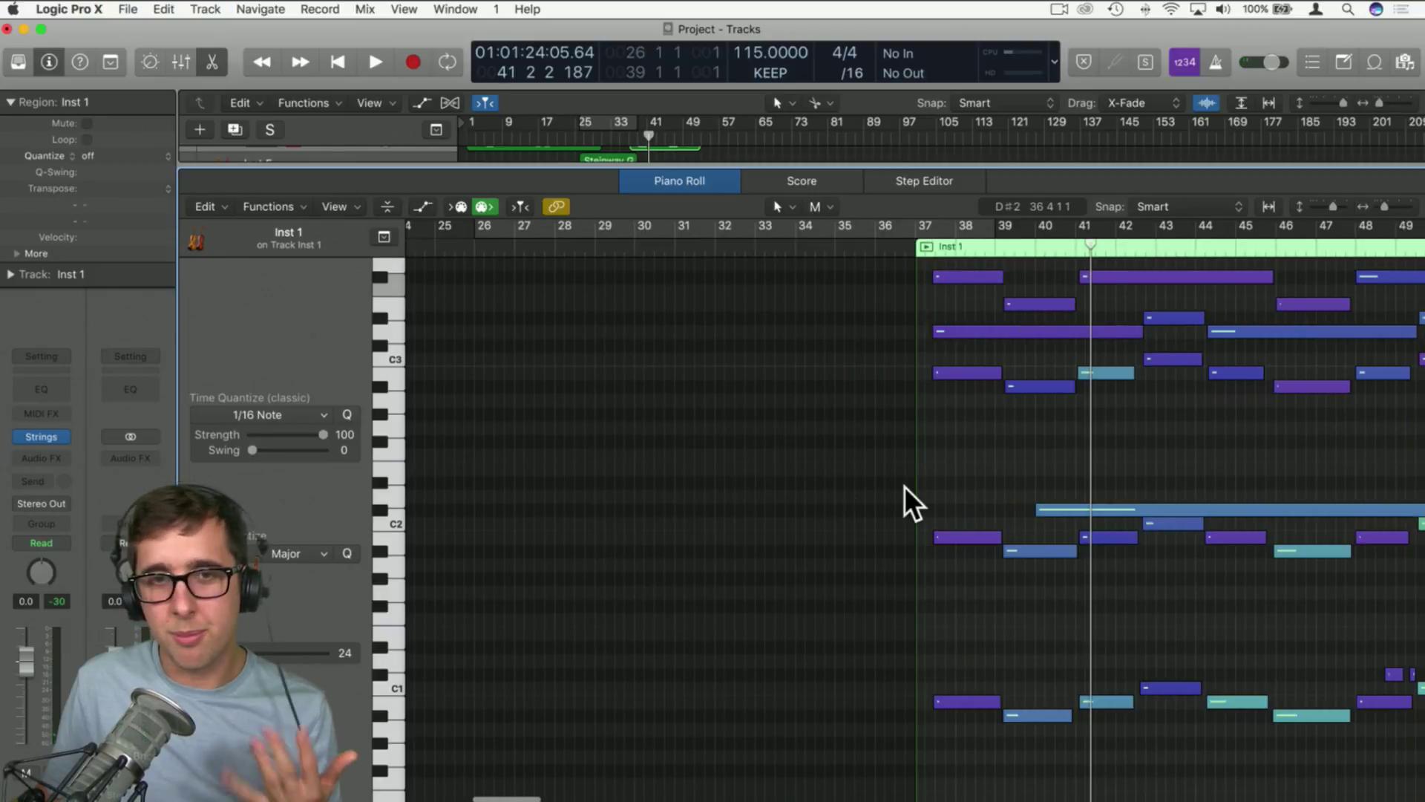
{"action": "scroll", "coordinate": [898, 486], "scroll_direction": "right", "scroll_amount": 4}
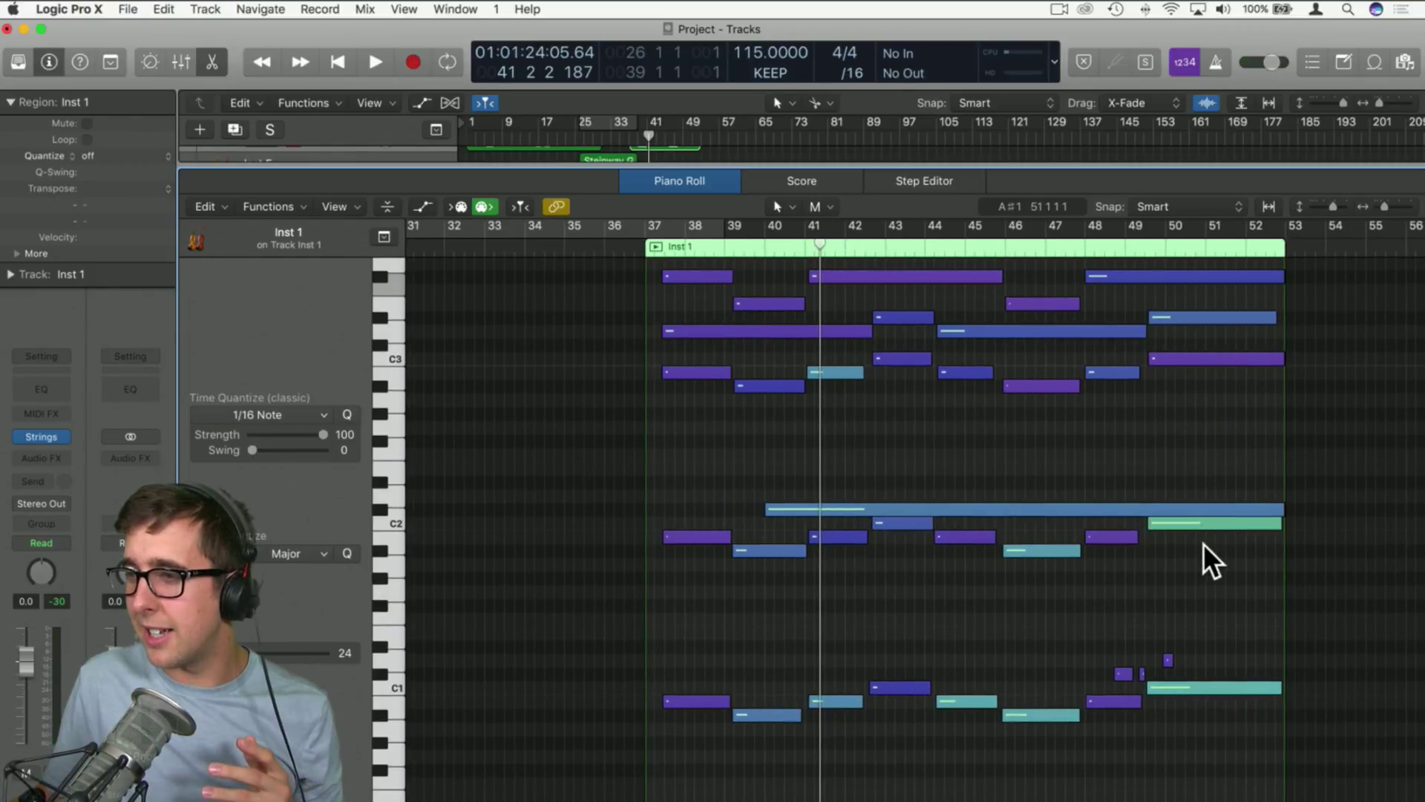
{"action": "left_click_drag", "start_coordinate": [1204, 543], "coordinate": [1197, 510]}
{"action": "left_click", "coordinate": [1199, 550]}
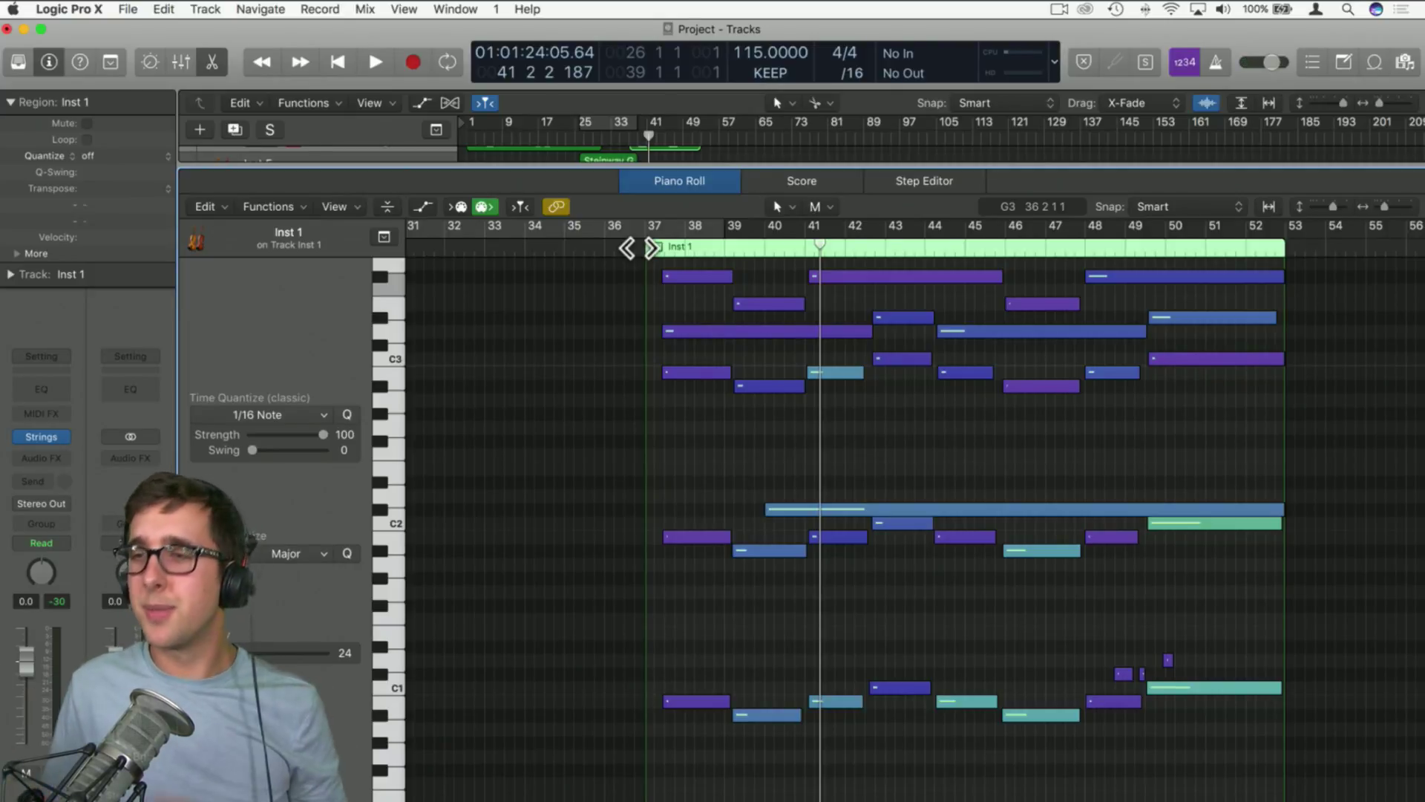
{"action": "key", "text": "space"}
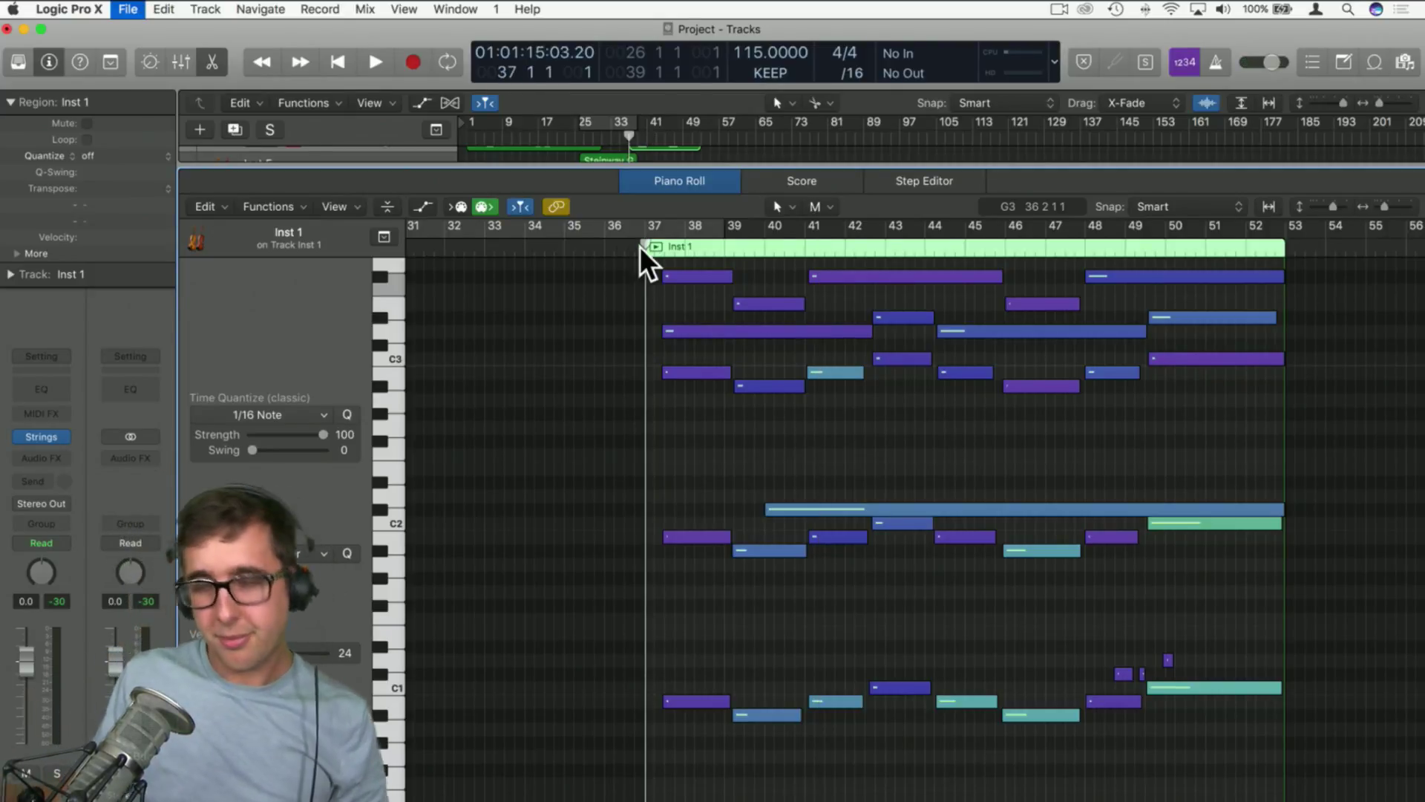
{"action": "key", "text": "space"}
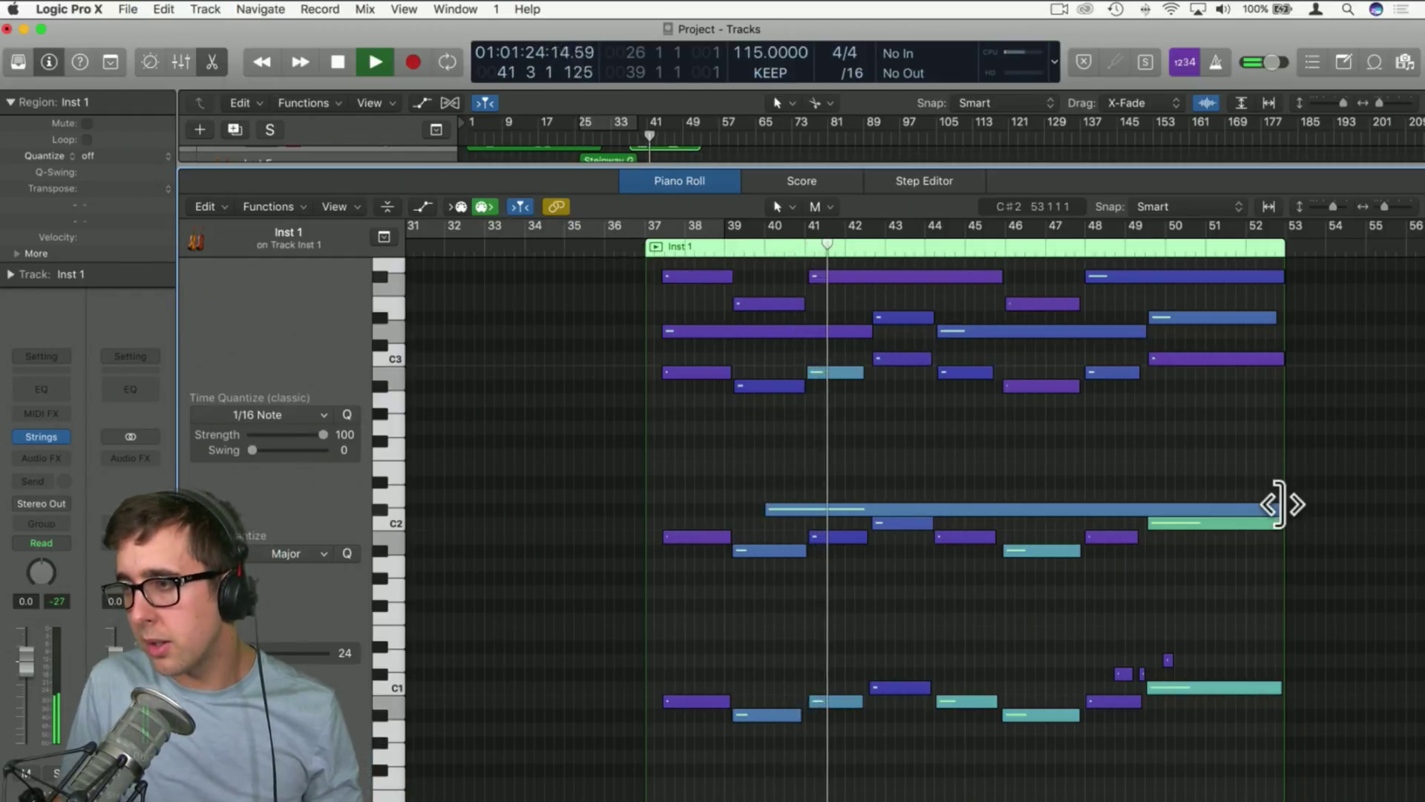
Shorten the sustained C#2 note at bar 40 to about one bar and place copies over the chords starting just after bars 44 and 49
{"action": "left_click_drag", "start_coordinate": [1281, 507], "coordinate": [1004, 509]}
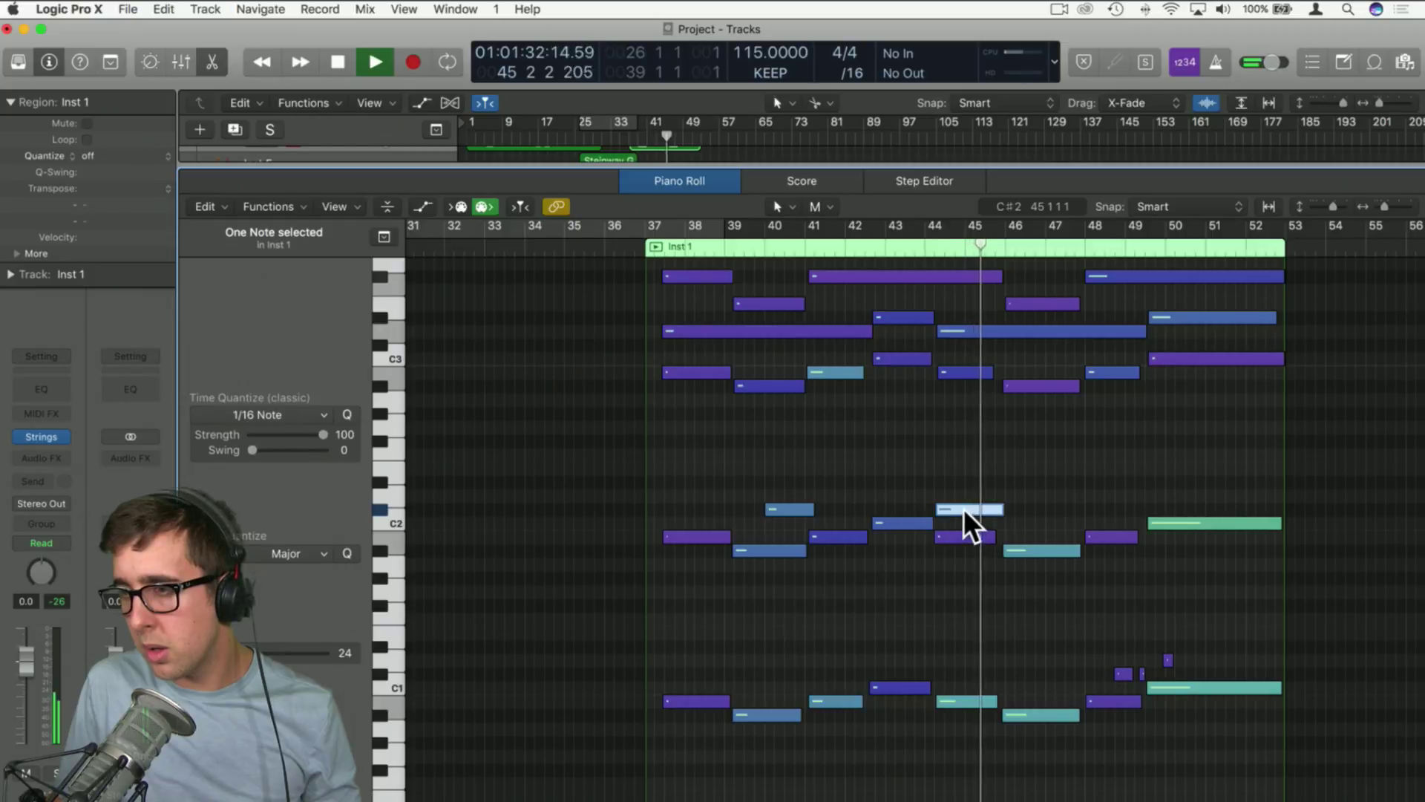
{"action": "mouse_move", "coordinate": [963, 509]}
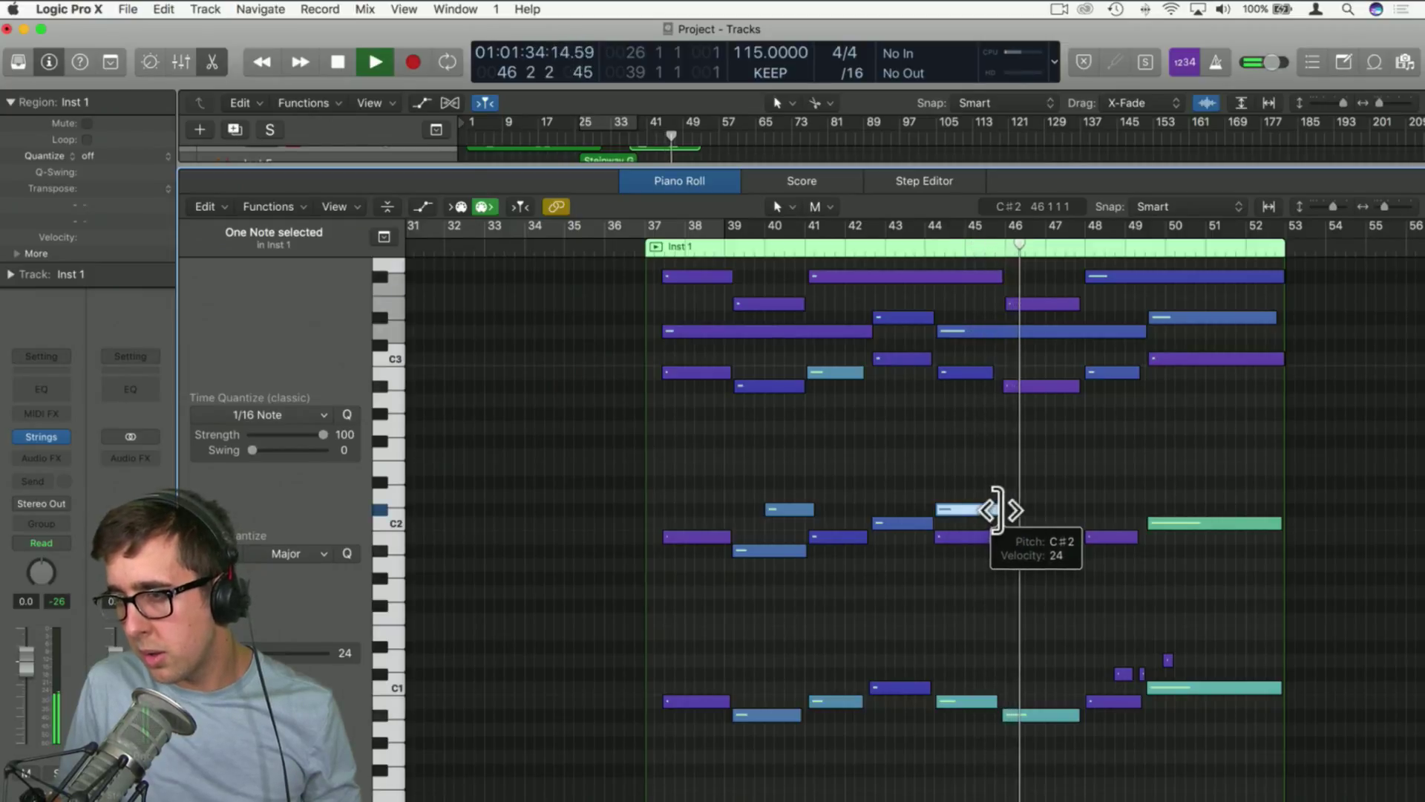
{"action": "left_click_drag", "start_coordinate": [968, 505], "coordinate": [1180, 502]}
Assign the Trill Whole articulation to the C#2 note after bar 49 and extend it to the end of the region
{"action": "right_click", "coordinate": [1200, 506]}
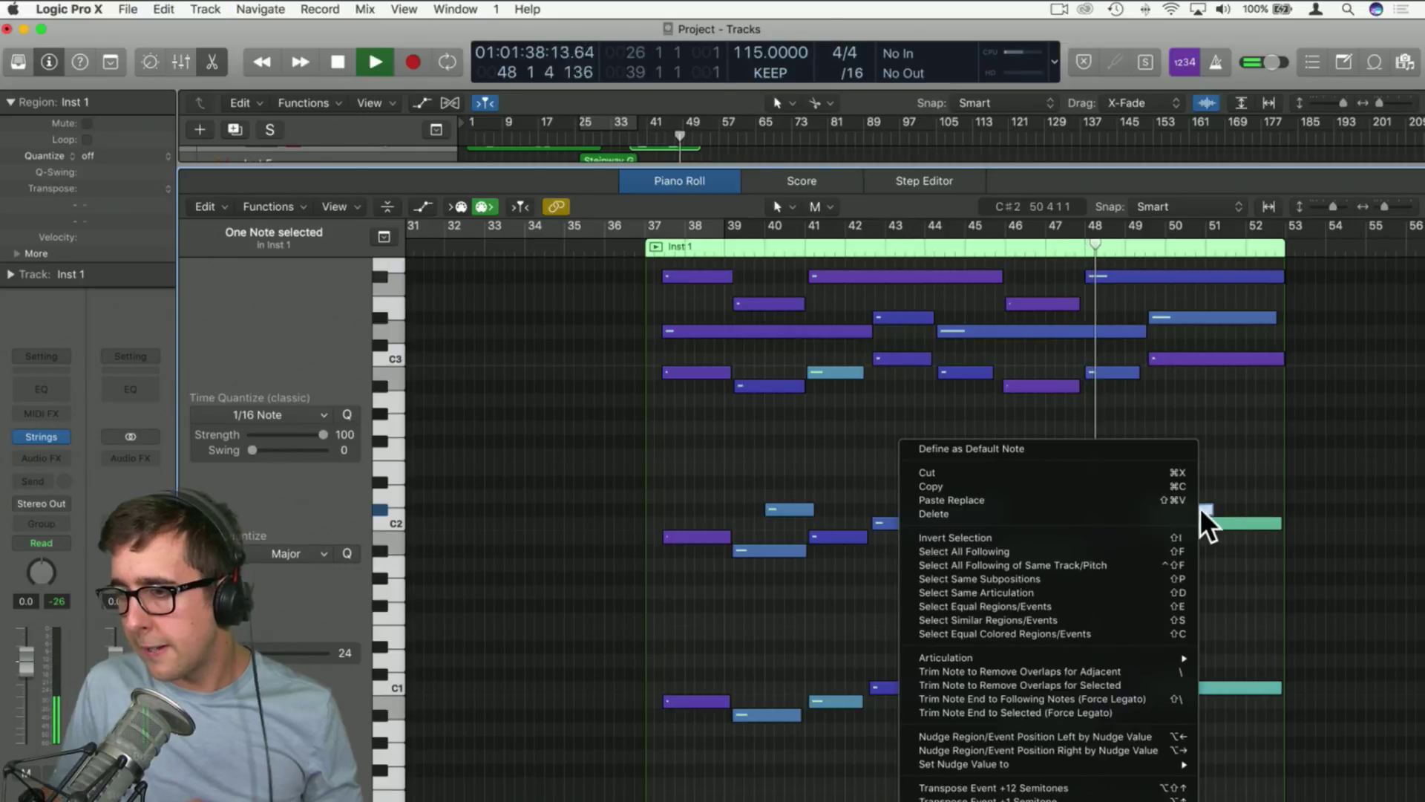
{"action": "mouse_move", "coordinate": [1042, 652]}
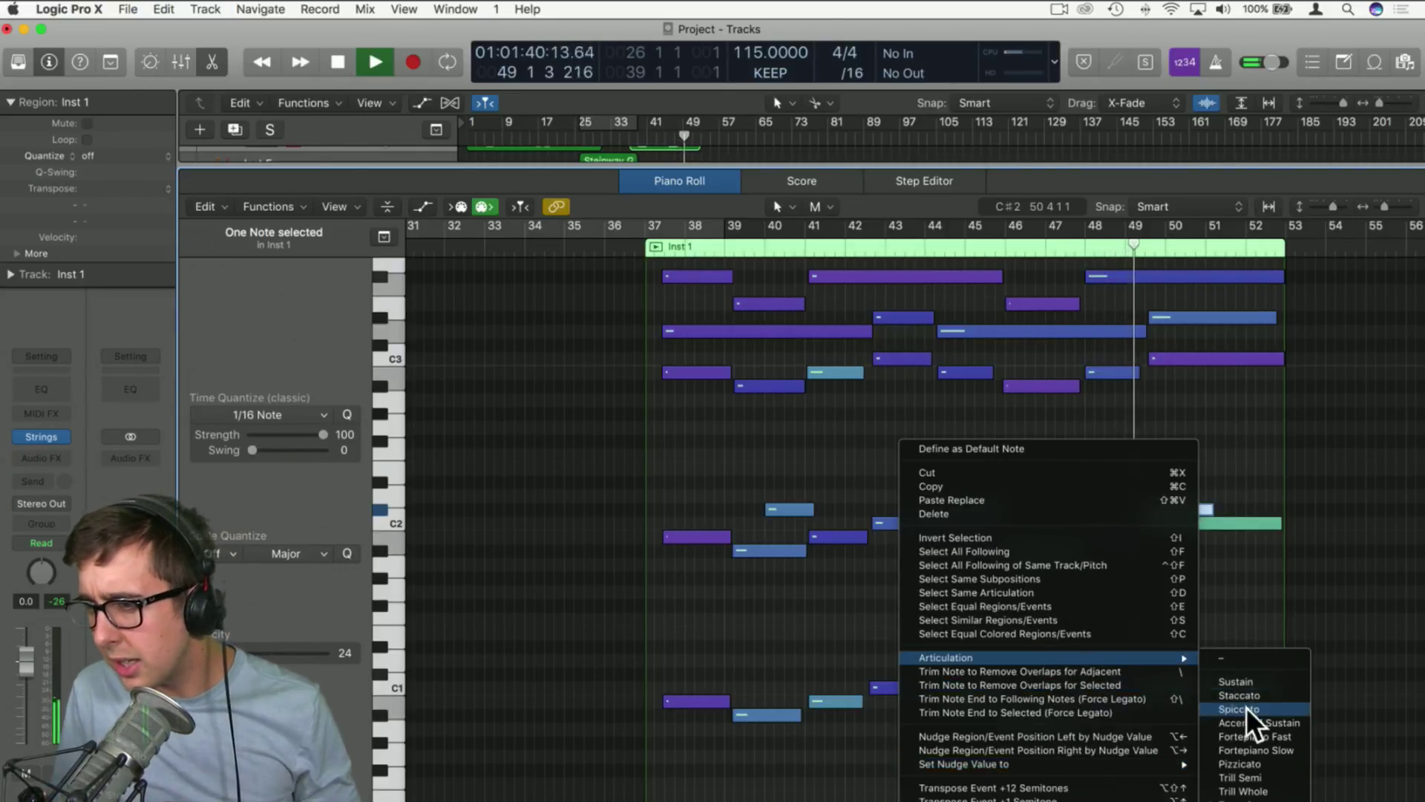
{"action": "left_click", "coordinate": [1246, 792]}
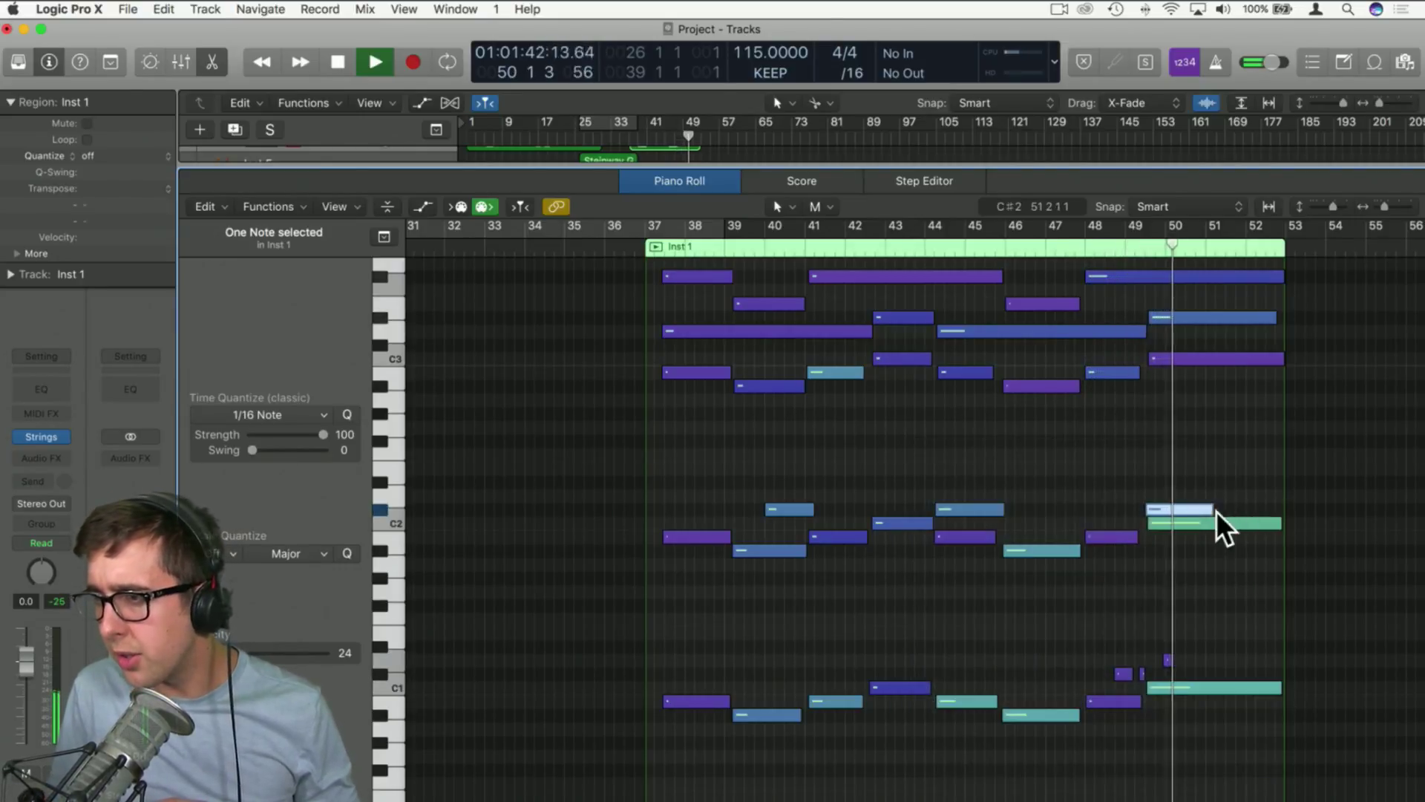
{"action": "left_click_drag", "start_coordinate": [1211, 510], "coordinate": [1281, 509]}
{"action": "left_click", "coordinate": [1252, 567]}
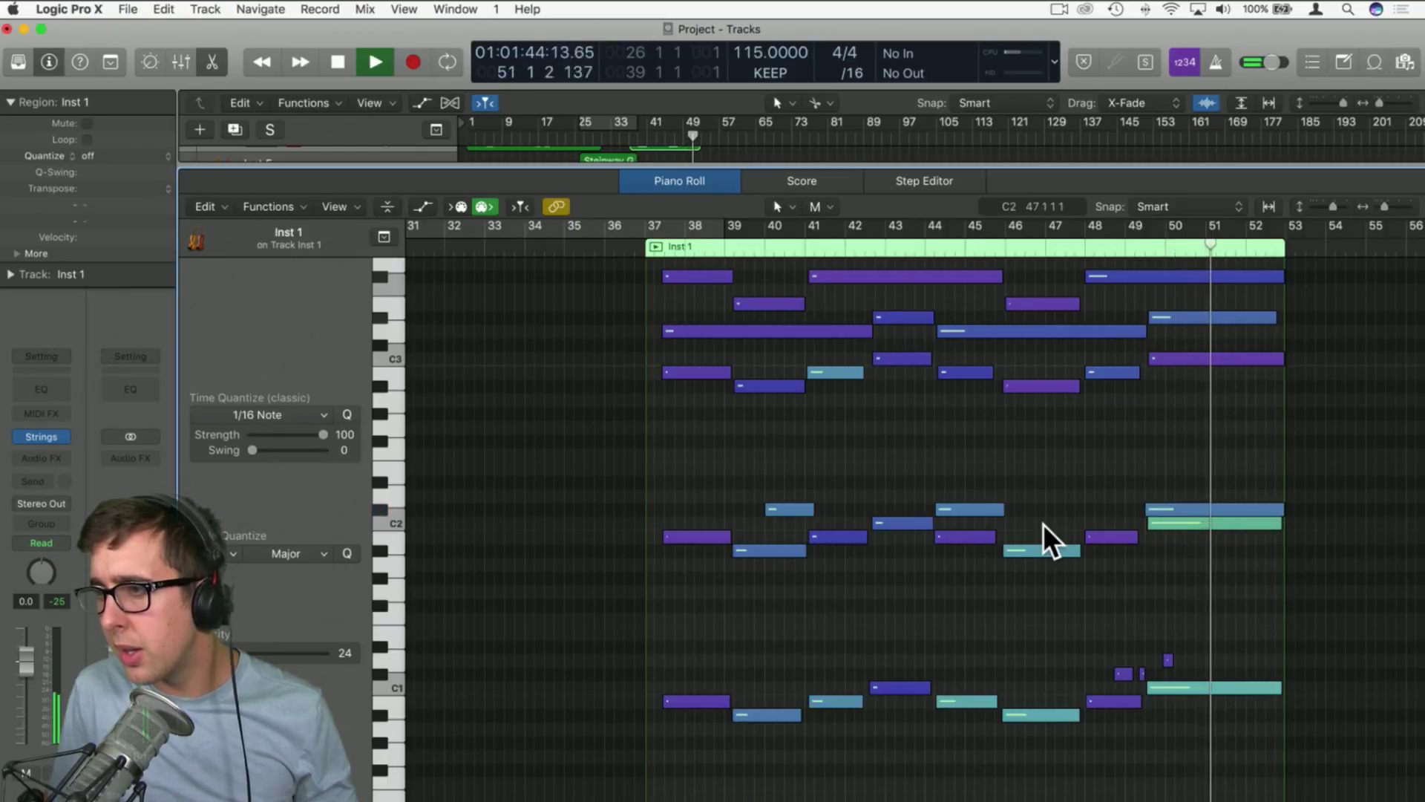
{"action": "key", "text": "space"}
{"action": "left_click", "coordinate": [981, 508]}
{"action": "right_click", "coordinate": [981, 508]}
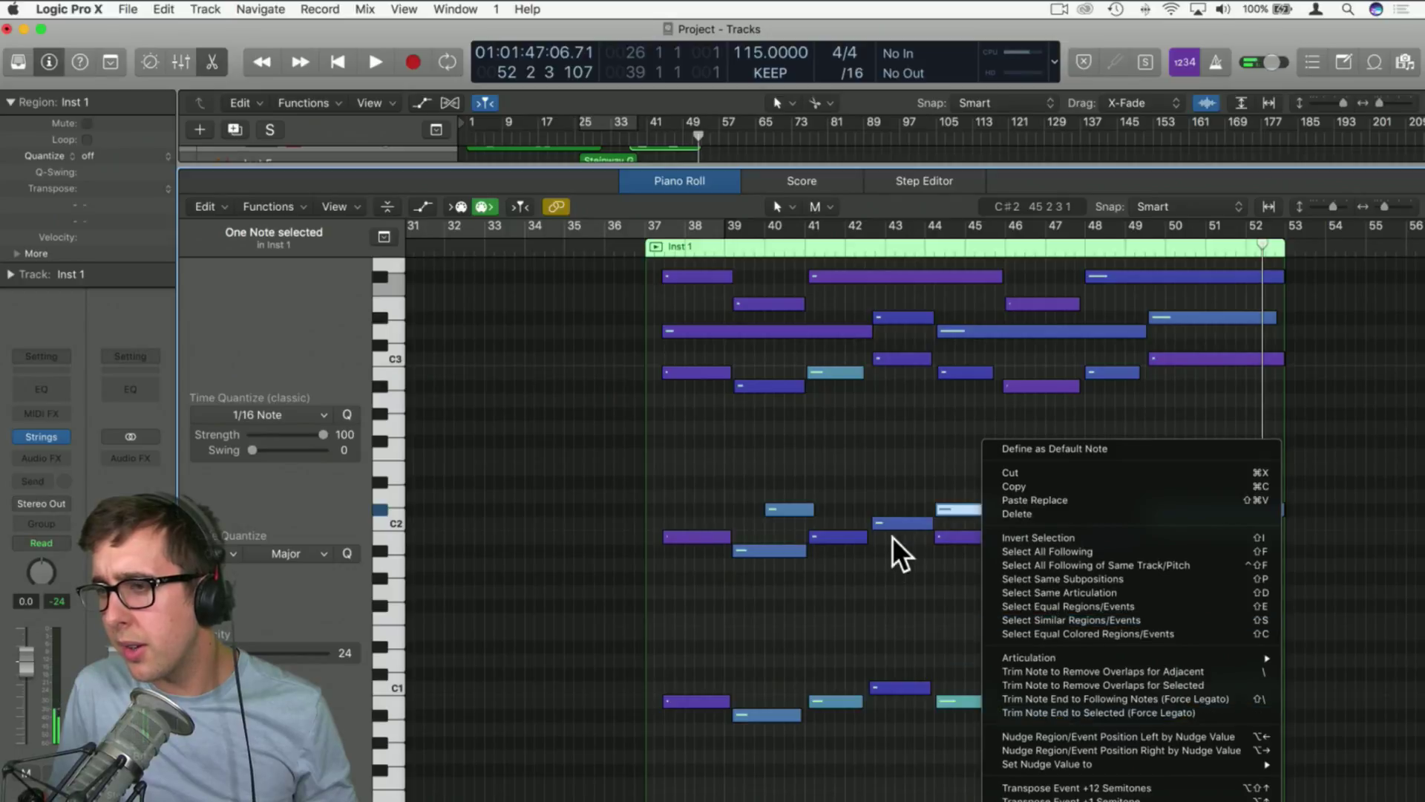
{"action": "left_click", "coordinate": [835, 484]}
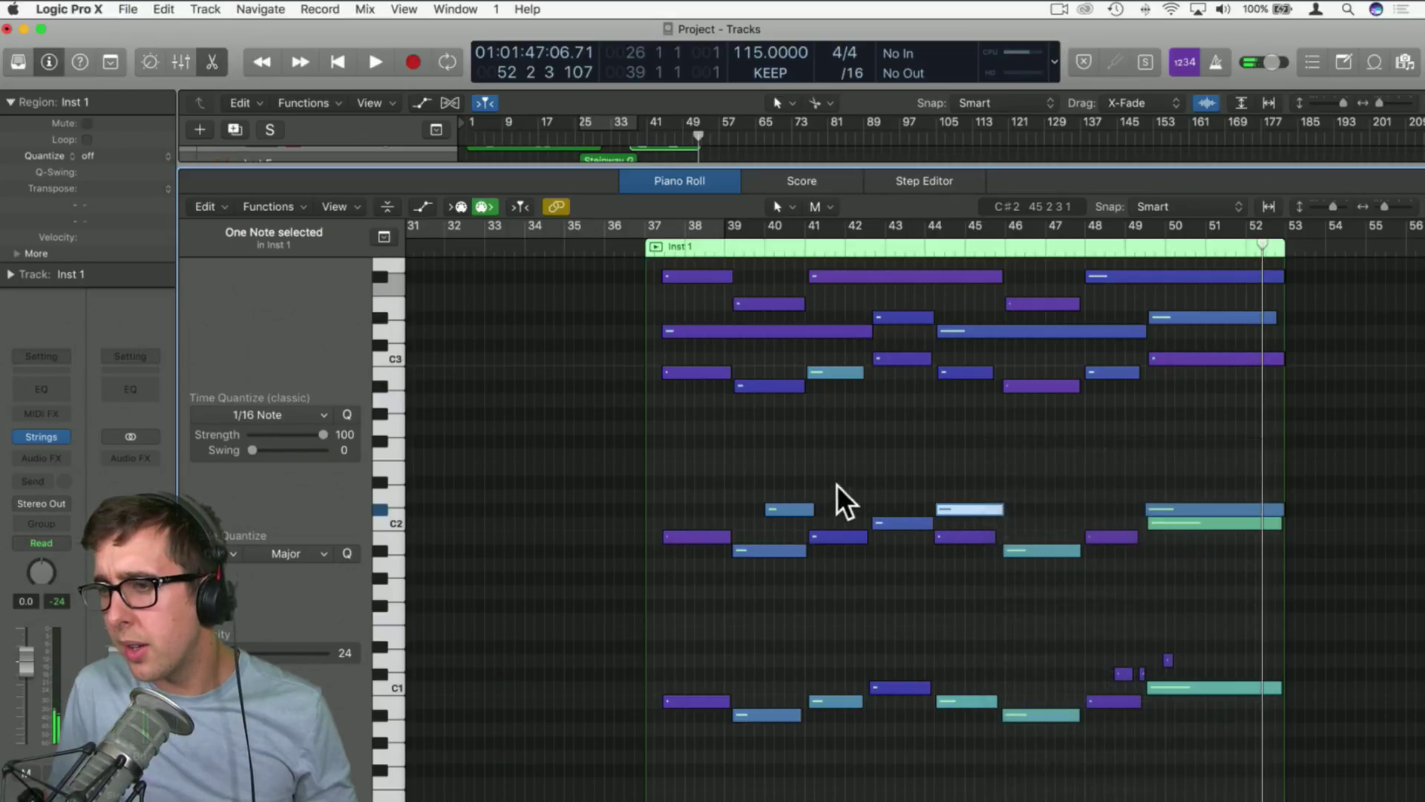
Assign a trill articulation to the short C#2 note at bar 40
{"action": "left_click", "coordinate": [762, 243]}
{"action": "left_click", "coordinate": [786, 506]}
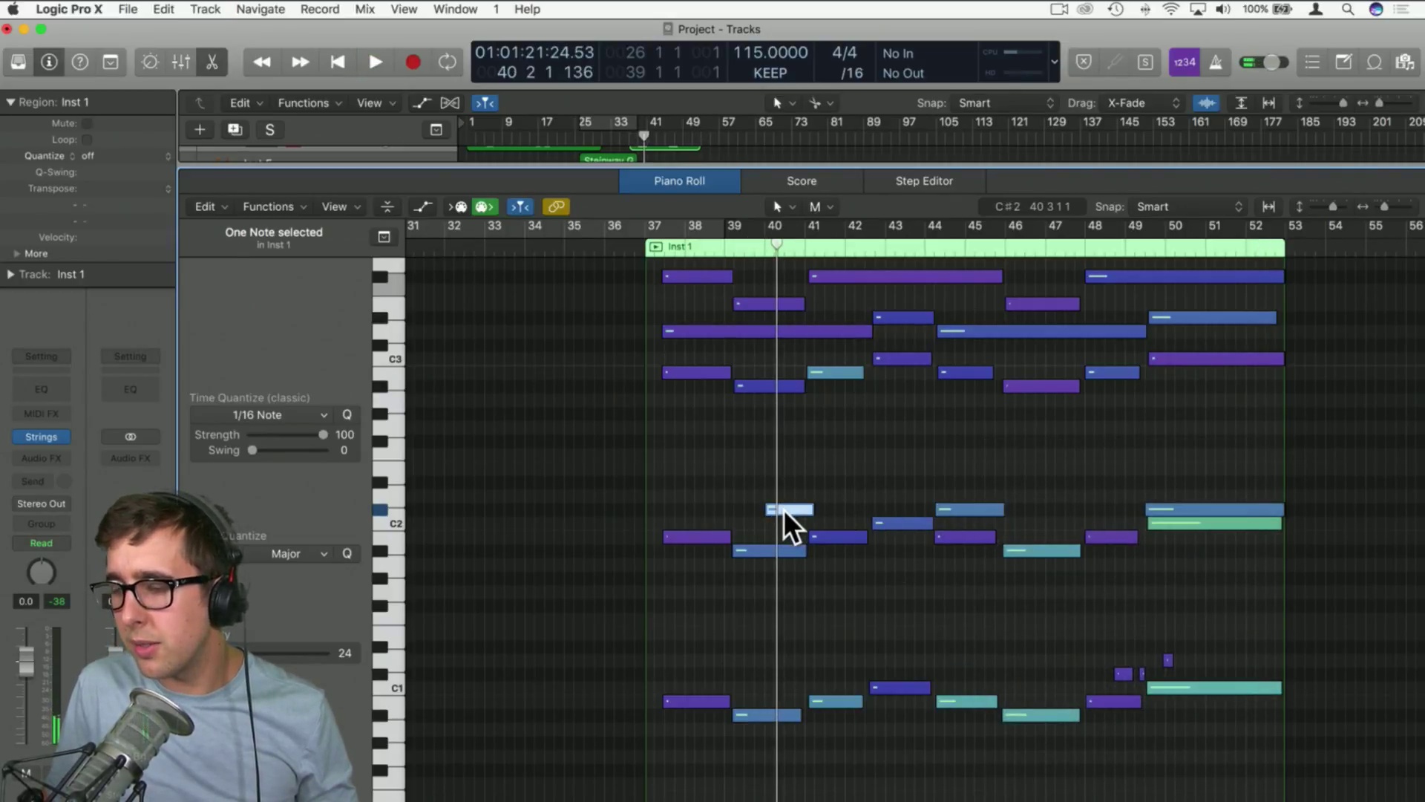
{"action": "right_click", "coordinate": [782, 509]}
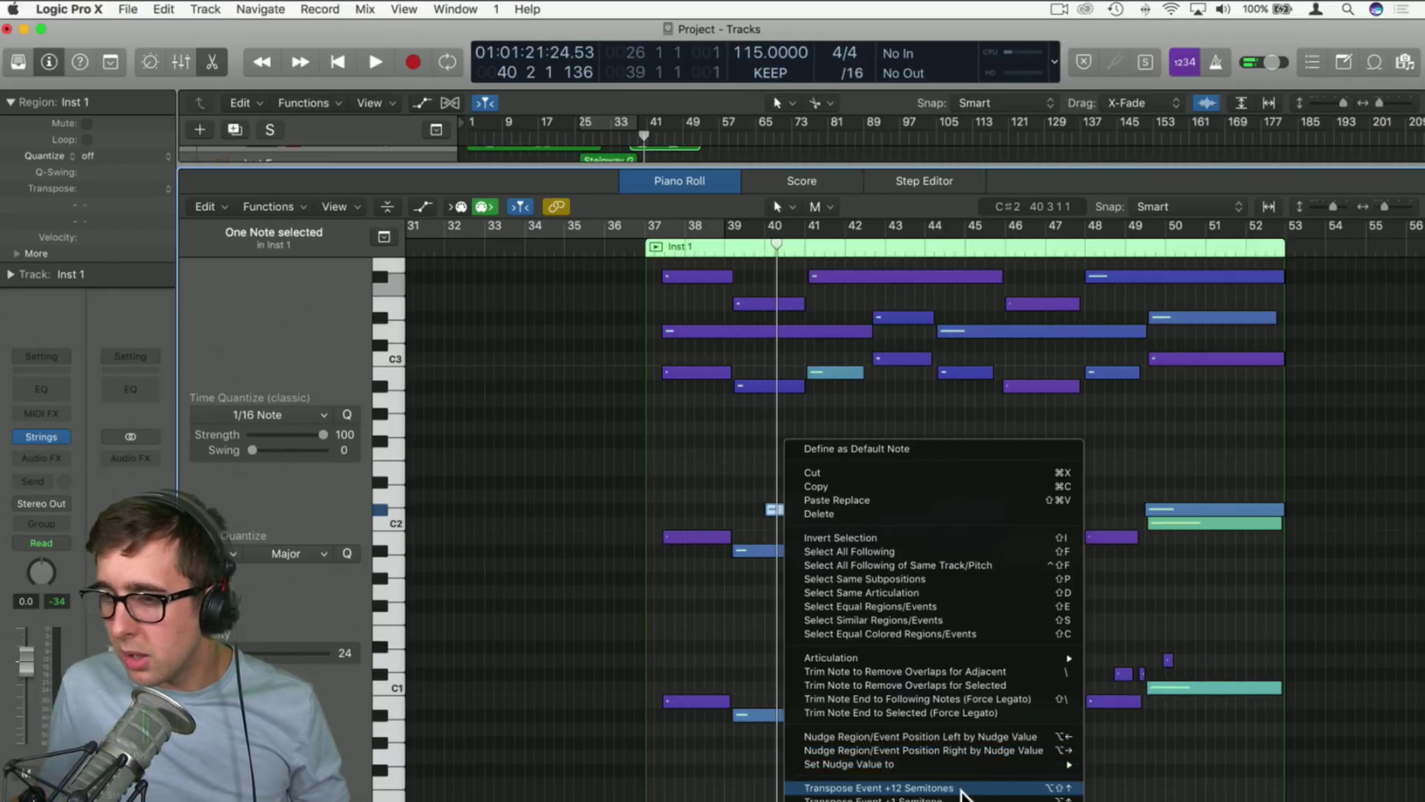
{"action": "mouse_move", "coordinate": [903, 657]}
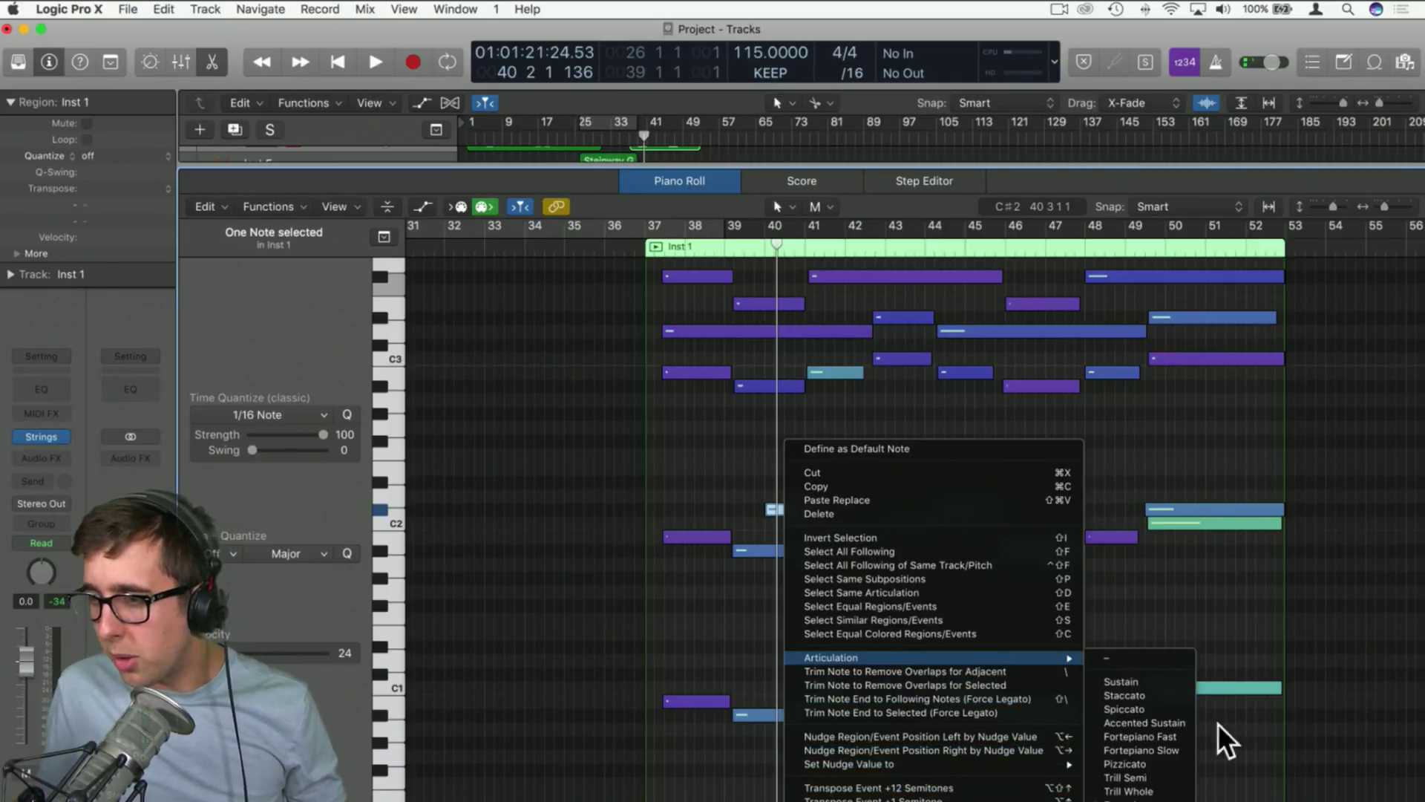
{"action": "left_click", "coordinate": [1166, 772]}
Assign the Trill Whole articulation to the C#2 note that starts just after bar 44
{"action": "left_click", "coordinate": [990, 510]}
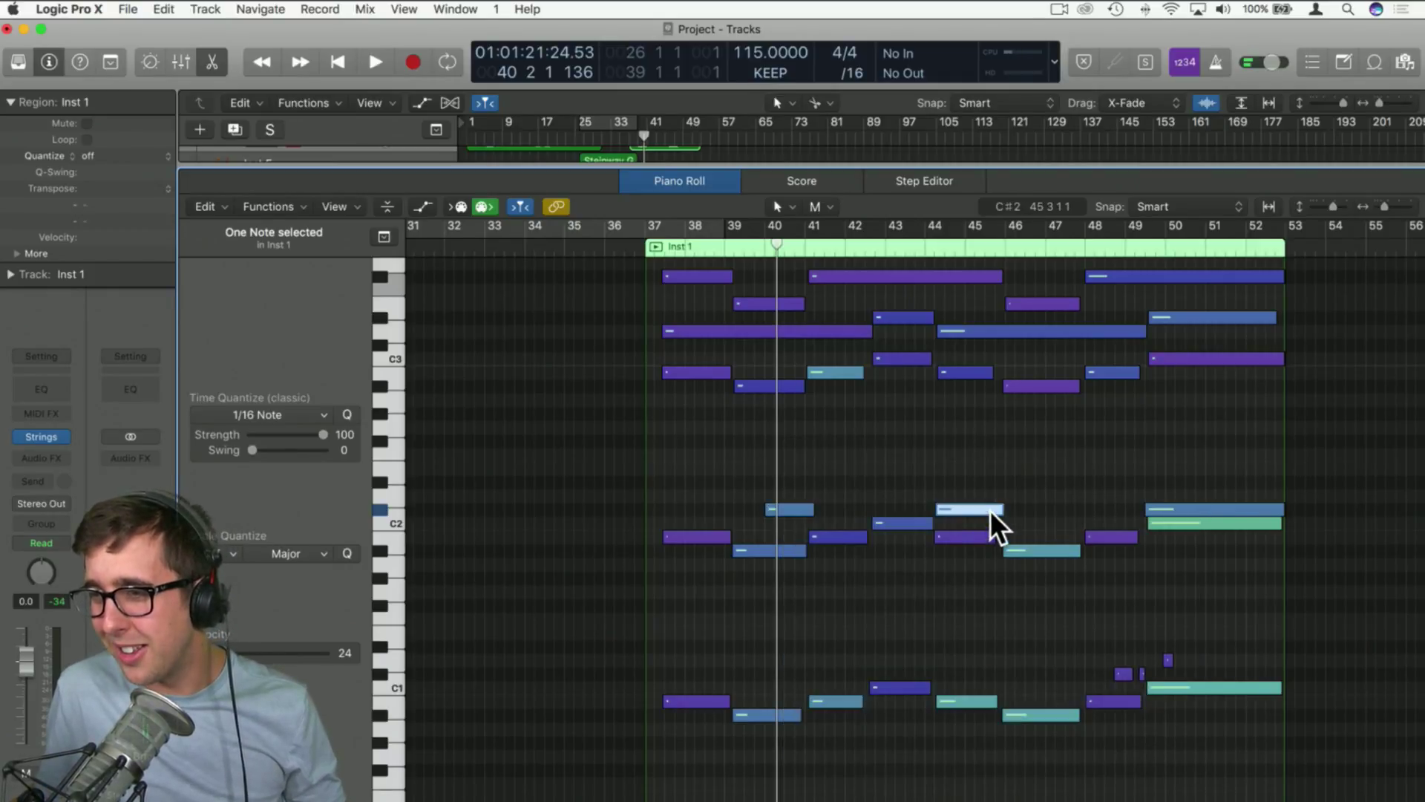
{"action": "right_click", "coordinate": [991, 510]}
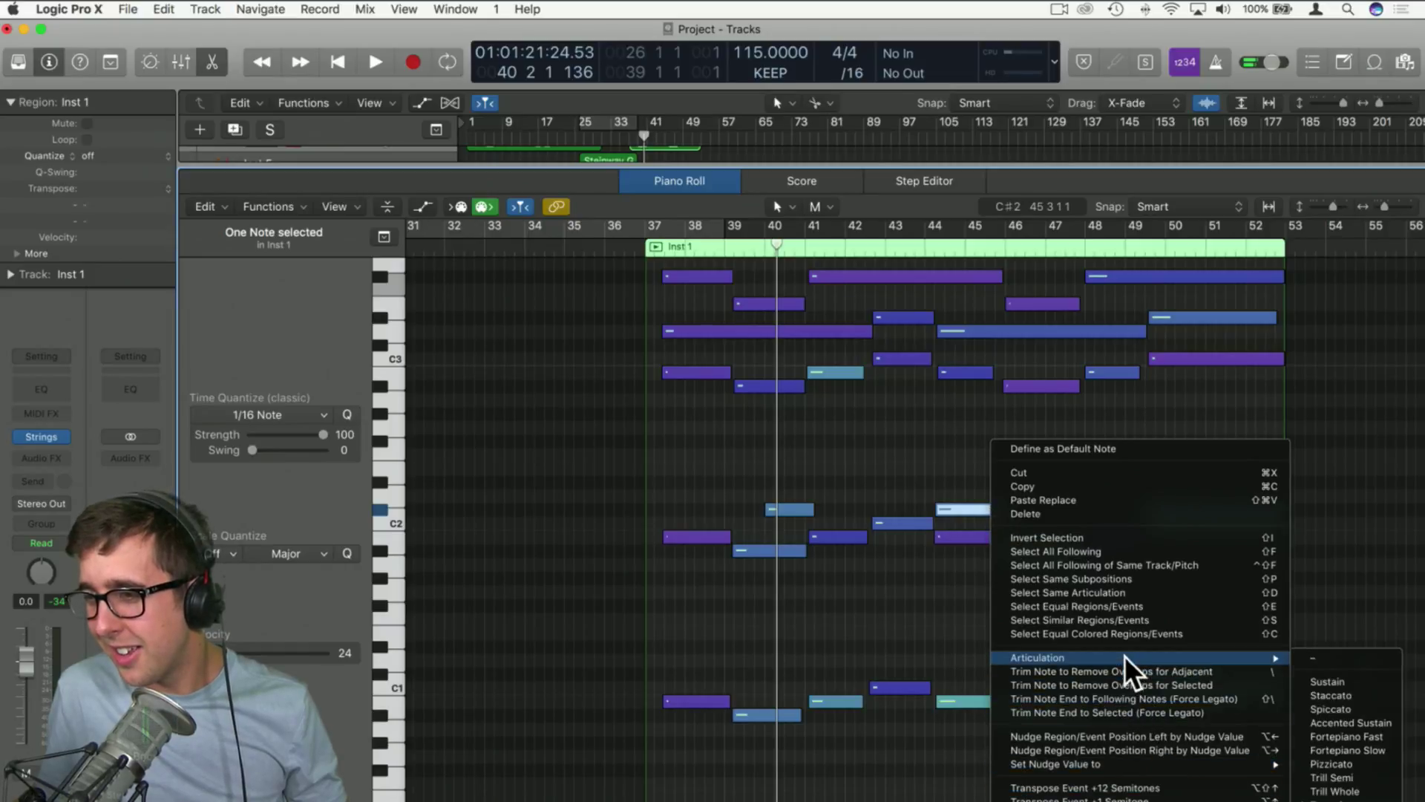
{"action": "mouse_move", "coordinate": [1255, 658]}
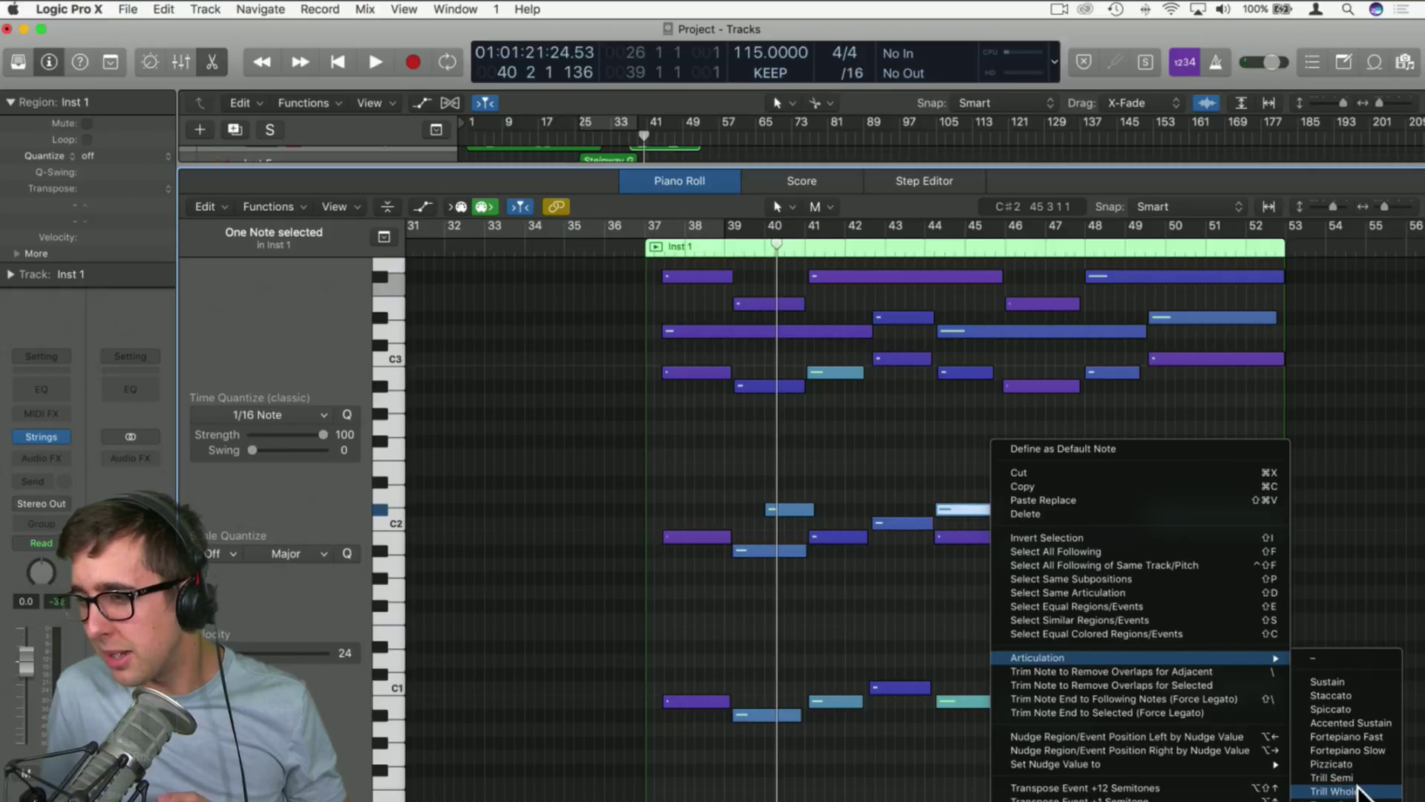
{"action": "left_click", "coordinate": [1358, 790]}
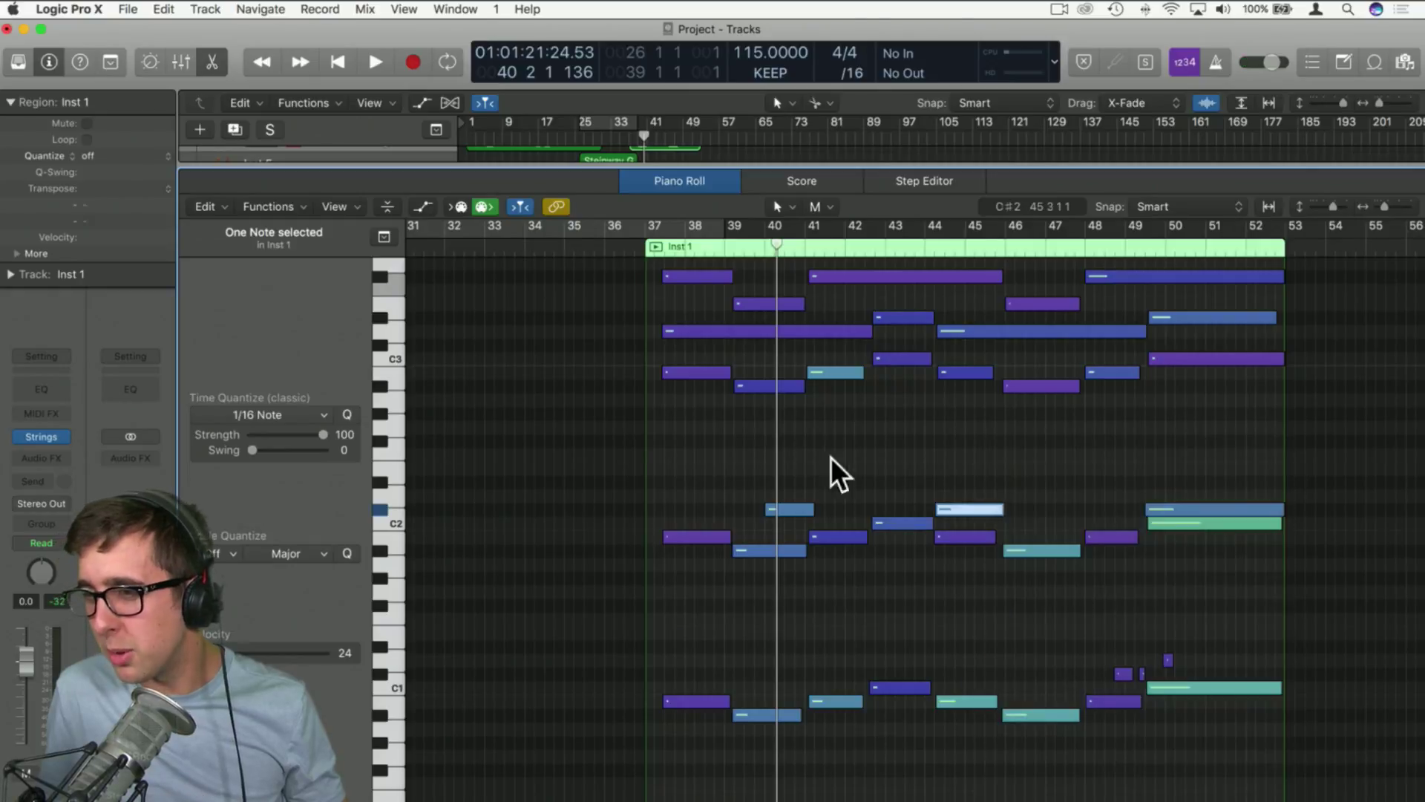
Play the opening of the string part from just before bar 37, then stop playback
{"action": "left_click", "coordinate": [624, 253]}
{"action": "key", "text": "space"}
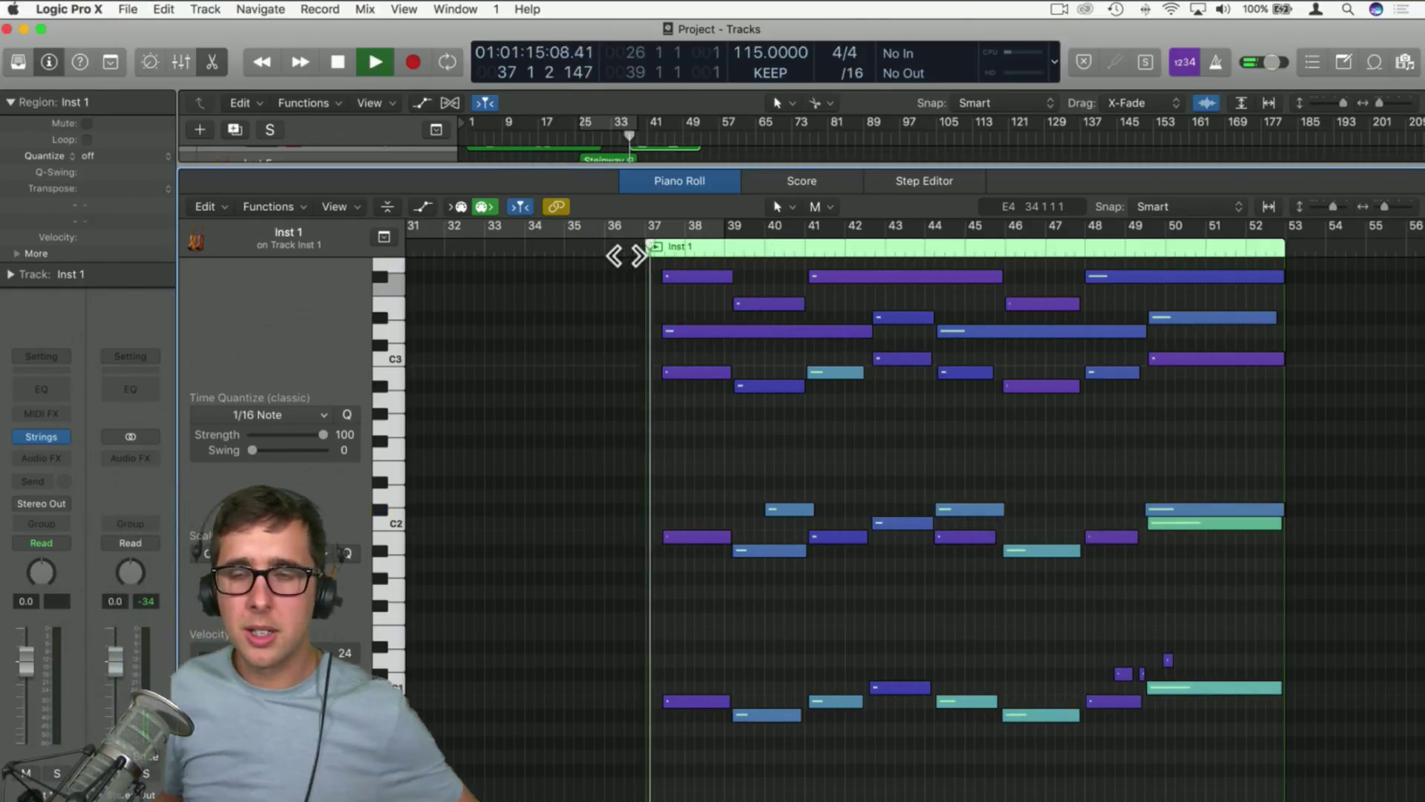
{"action": "key", "text": "space"}
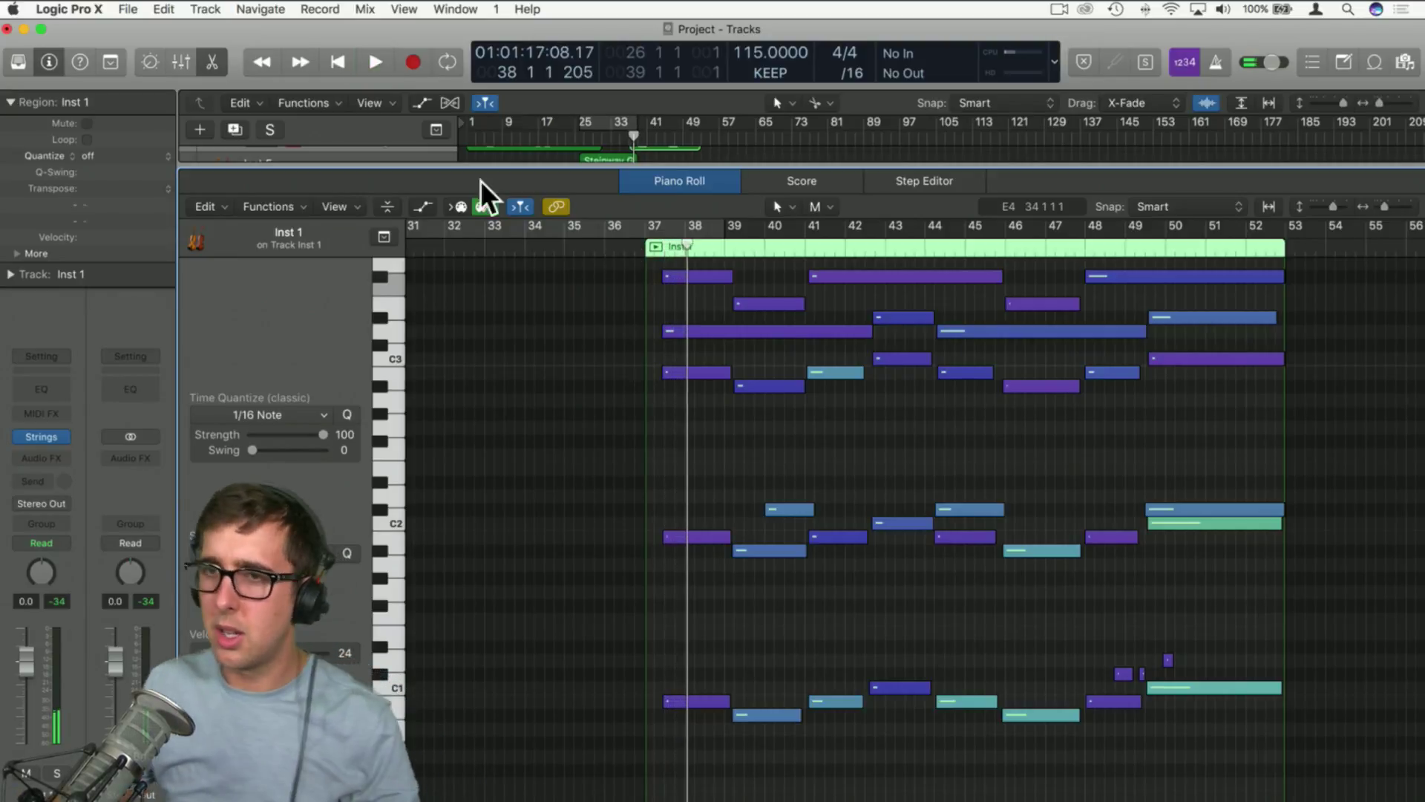
Close the Piano Roll and copy the Inst 1 region at bar 37 to the same position on Steinway Grand Piano track 4
{"action": "left_click", "coordinate": [212, 62]}
{"action": "left_click", "coordinate": [820, 244]}
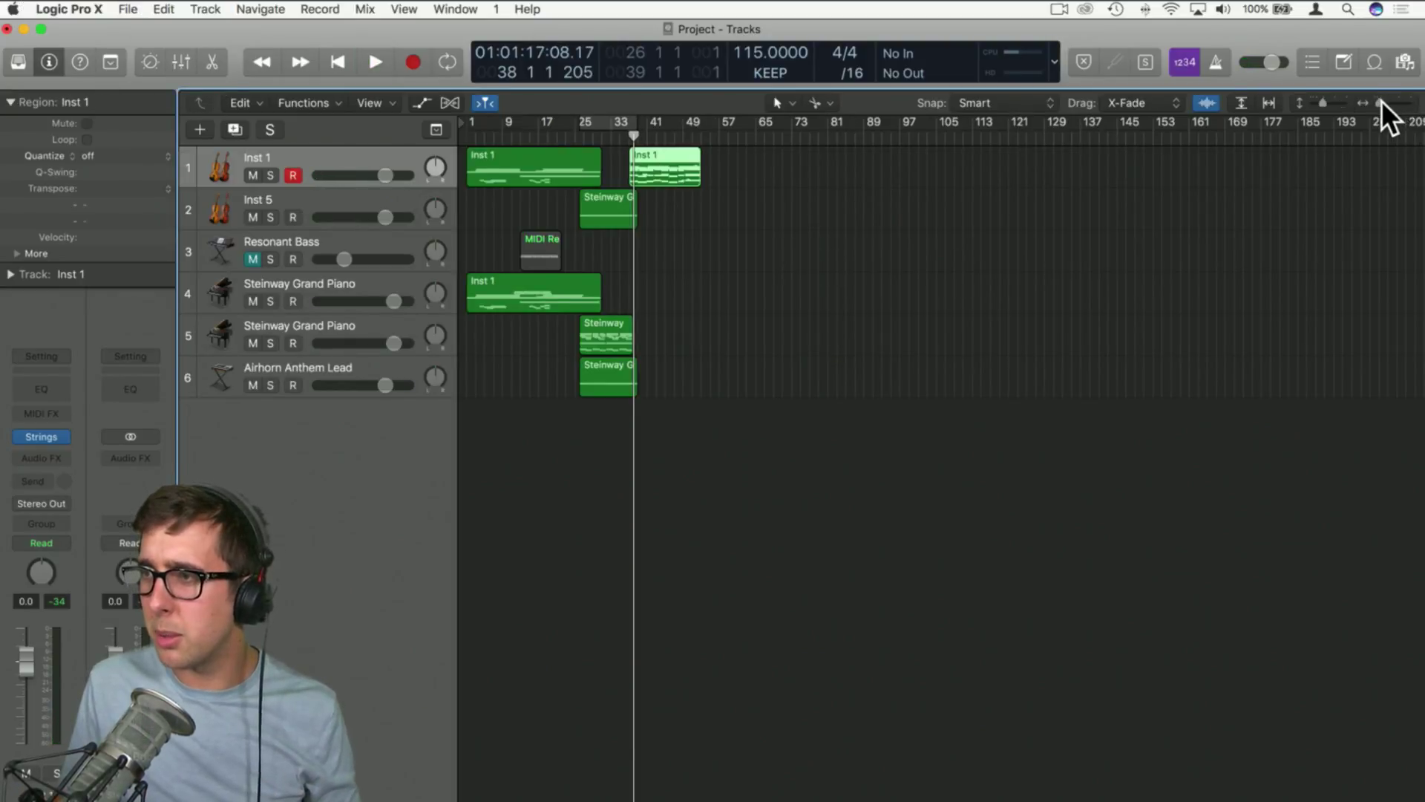
{"action": "left_click_drag", "start_coordinate": [1382, 101], "coordinate": [1388, 104]}
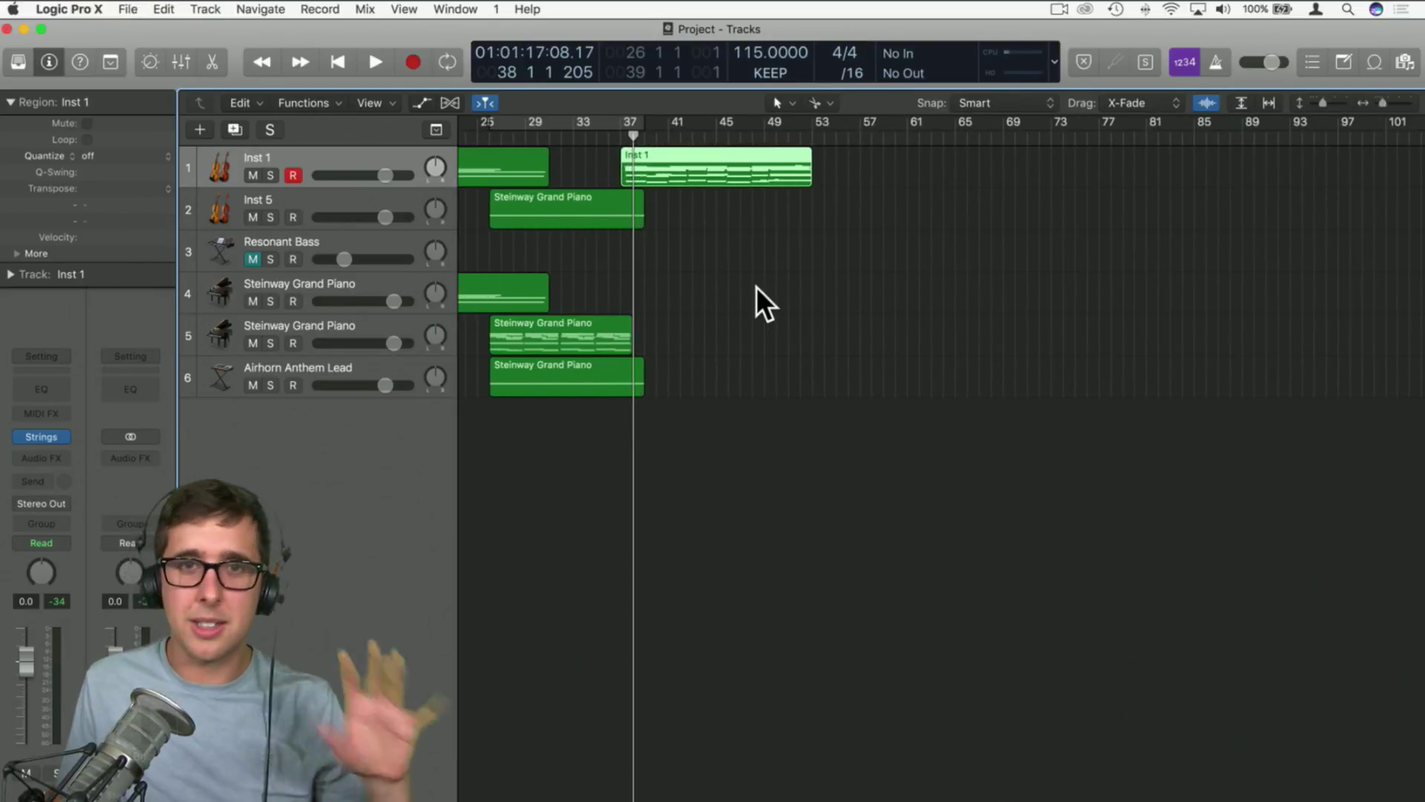
{"action": "scroll", "coordinate": [656, 290], "scroll_direction": "up", "scroll_amount": 1}
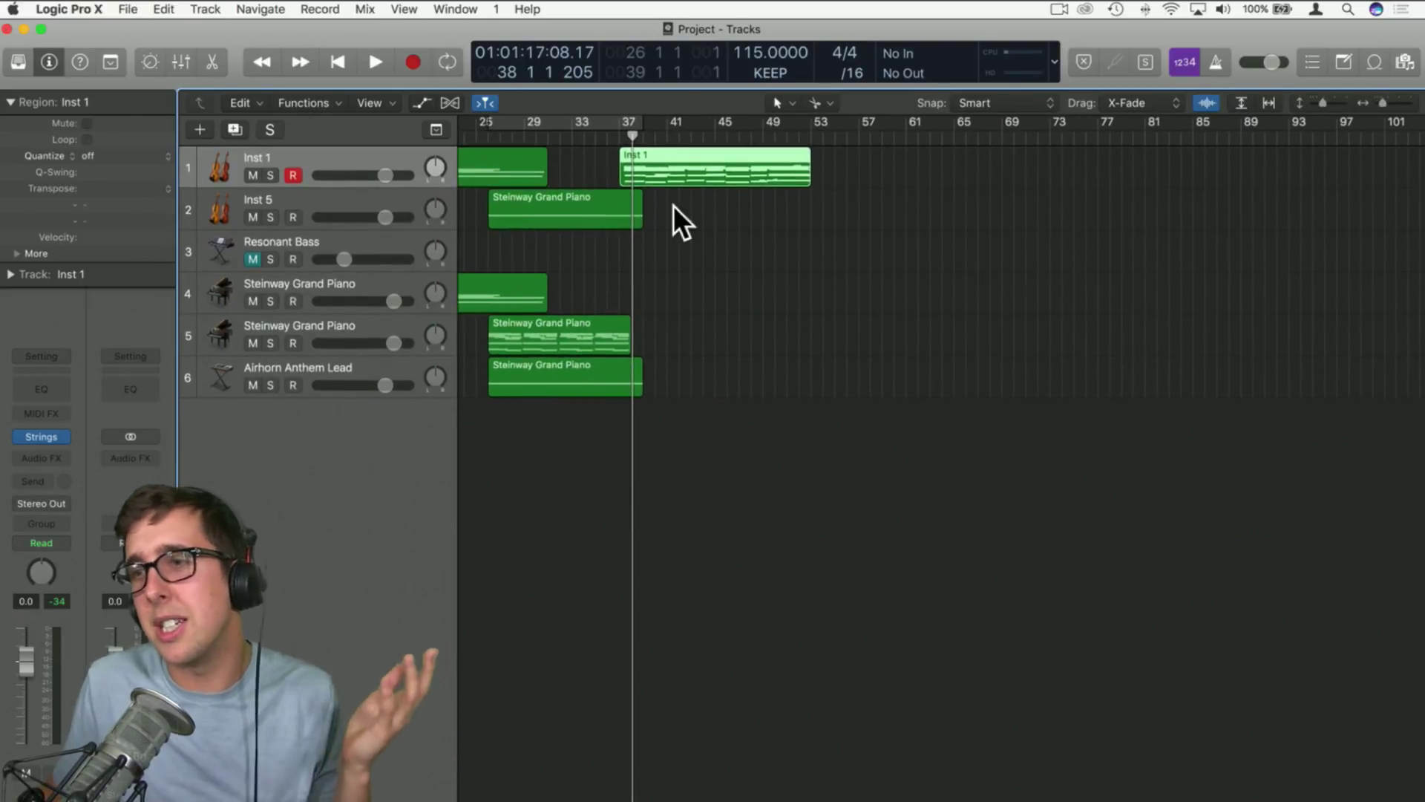
{"action": "left_click_drag", "start_coordinate": [667, 157], "coordinate": [663, 286]}
{"action": "left_click", "coordinate": [572, 273]}
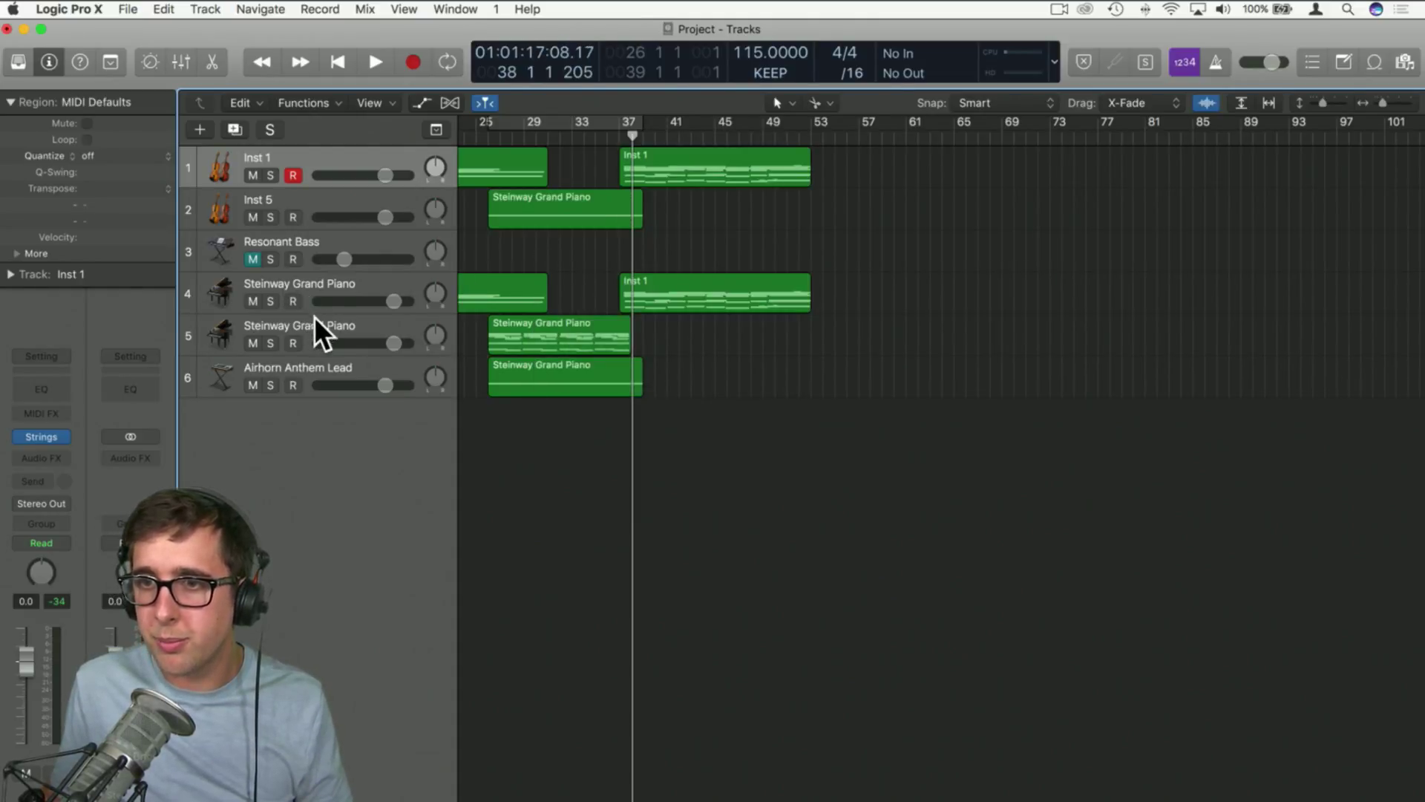
Select Steinway Grand Piano track 4 and play the whole arrangement from bar 1
{"action": "left_click", "coordinate": [256, 274]}
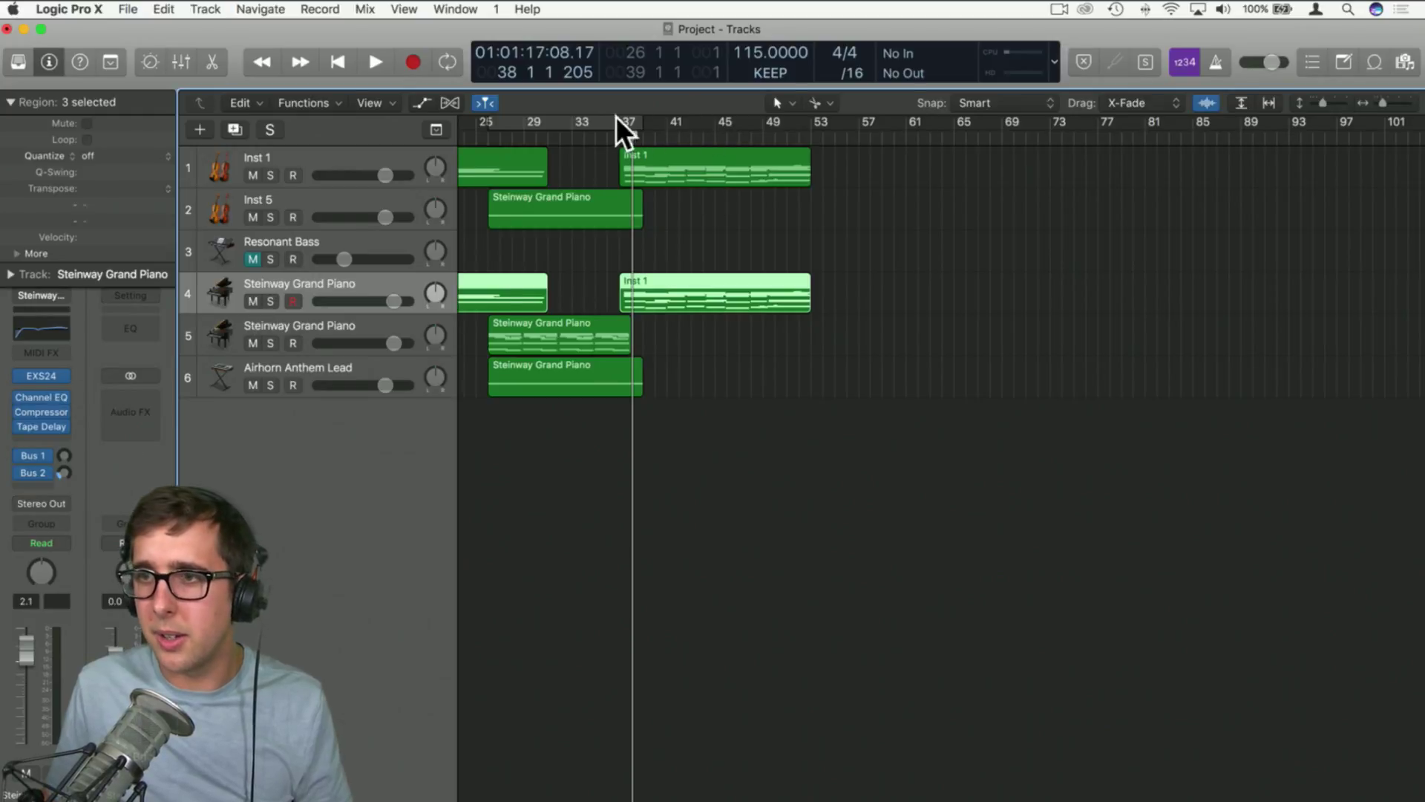
{"action": "left_click", "coordinate": [596, 134]}
{"action": "scroll", "coordinate": [598, 145], "scroll_direction": "left", "scroll_amount": 5}
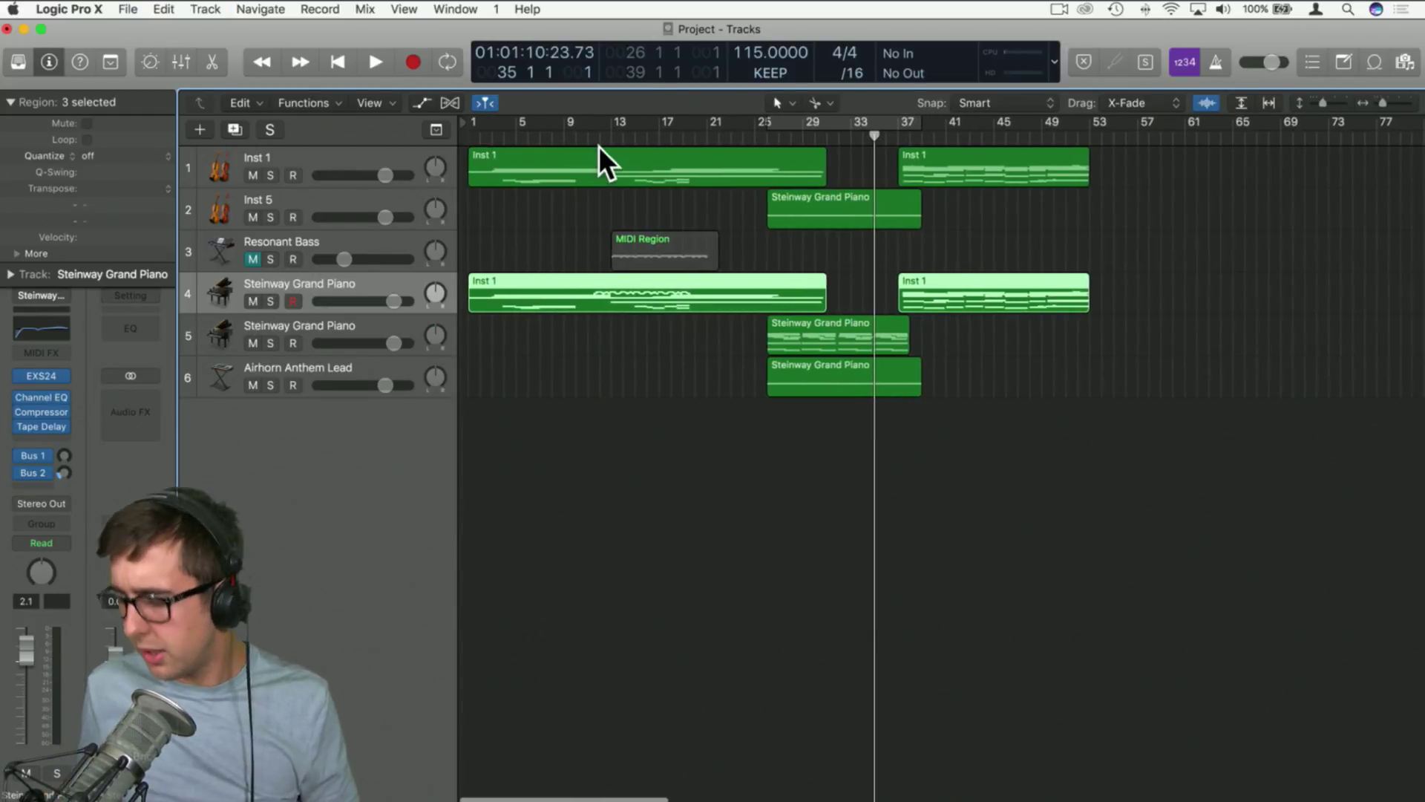
{"action": "key", "text": "Return"}
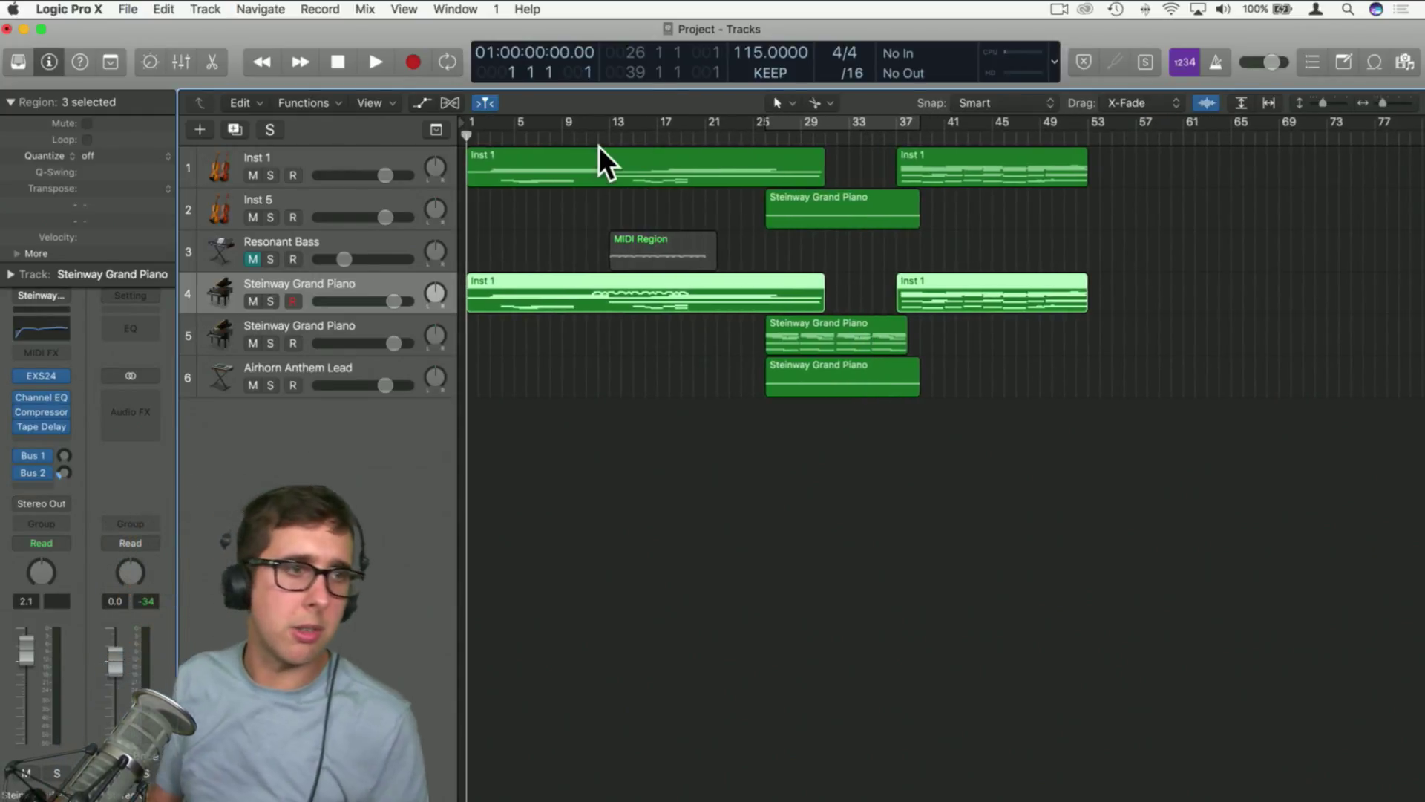
{"action": "key", "text": "space"}
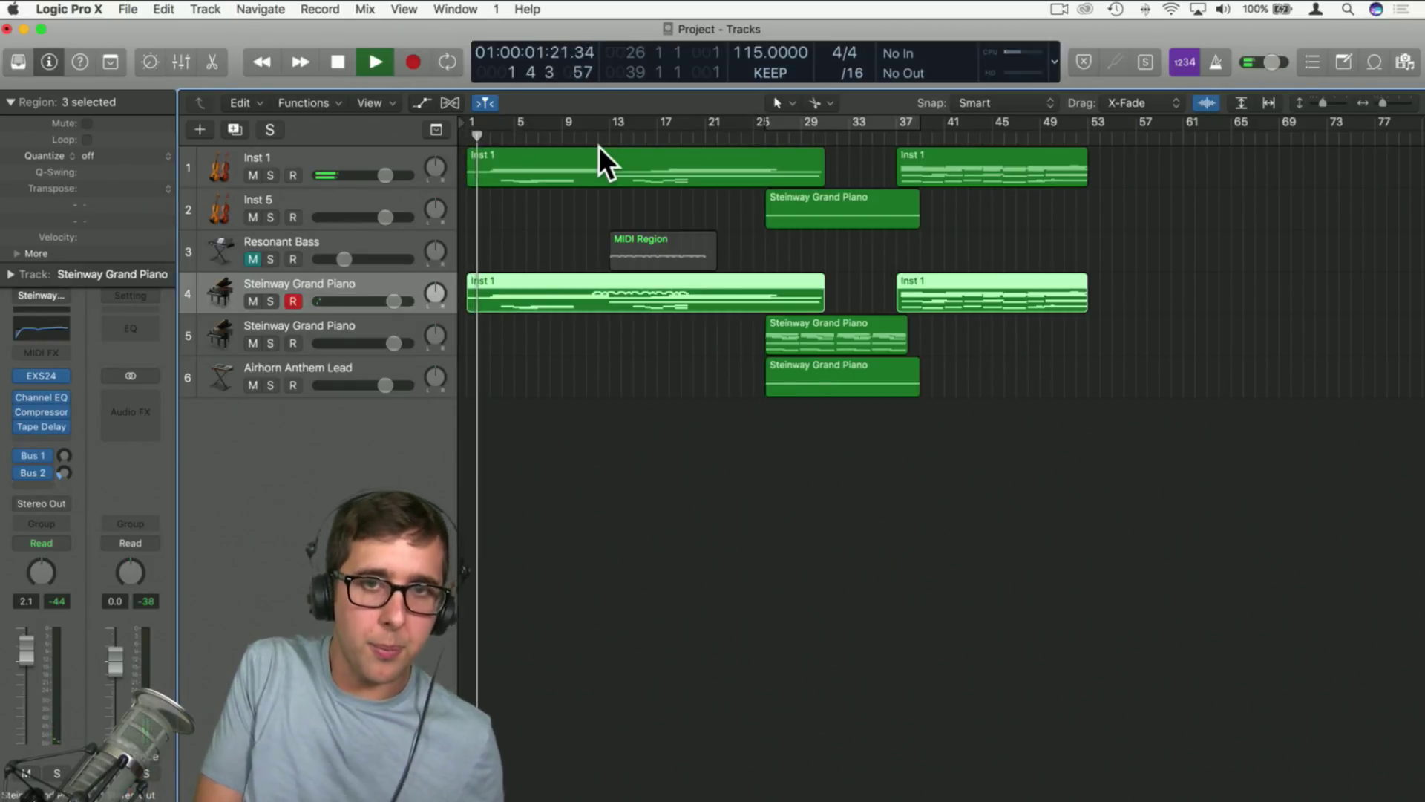
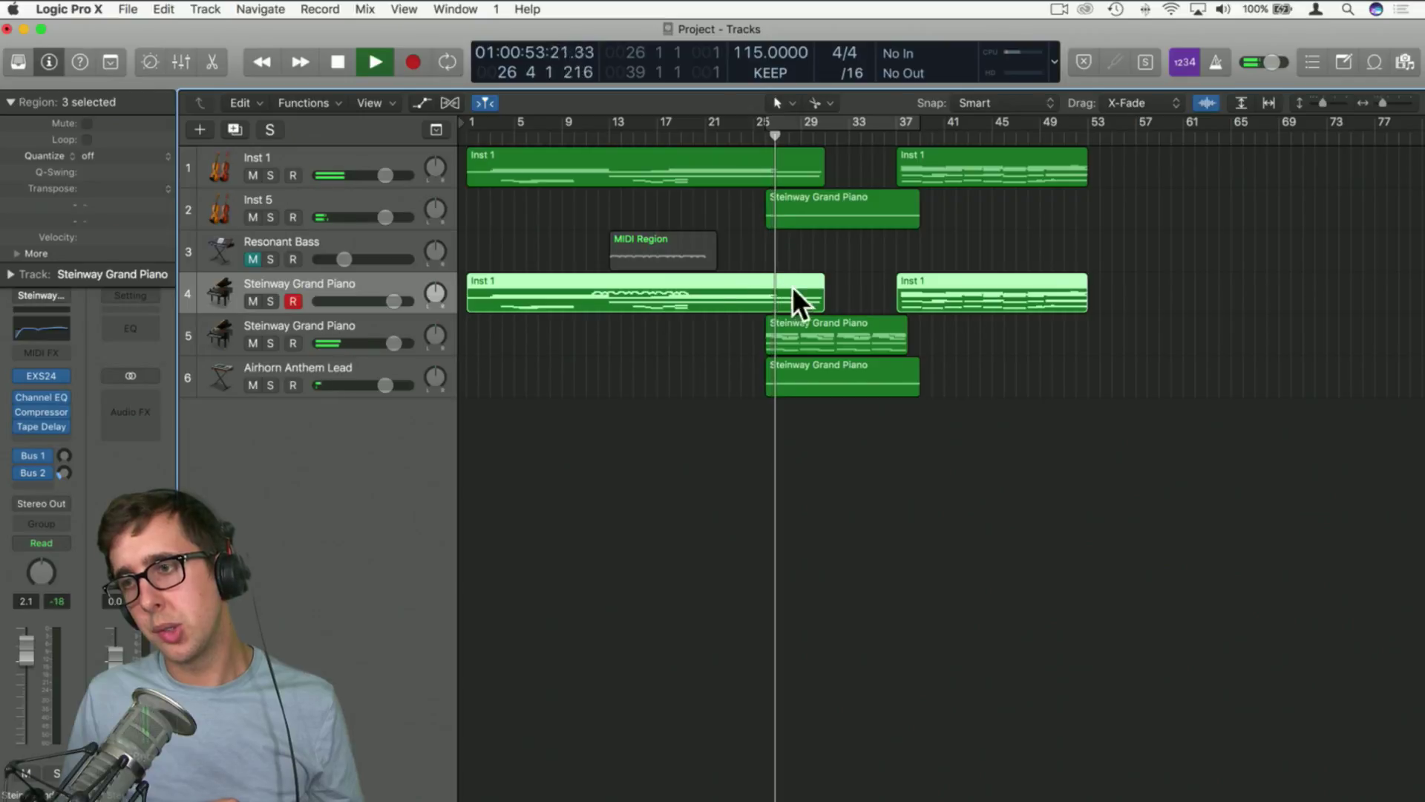
Shorten the first Inst 1 region on Steinway Grand Piano track 4 so it ends at bar 22
{"action": "left_click_drag", "start_coordinate": [819, 298], "coordinate": [703, 304]}
{"action": "key", "text": "super+z"}
{"action": "left_click_drag", "start_coordinate": [814, 305], "coordinate": [700, 312]}
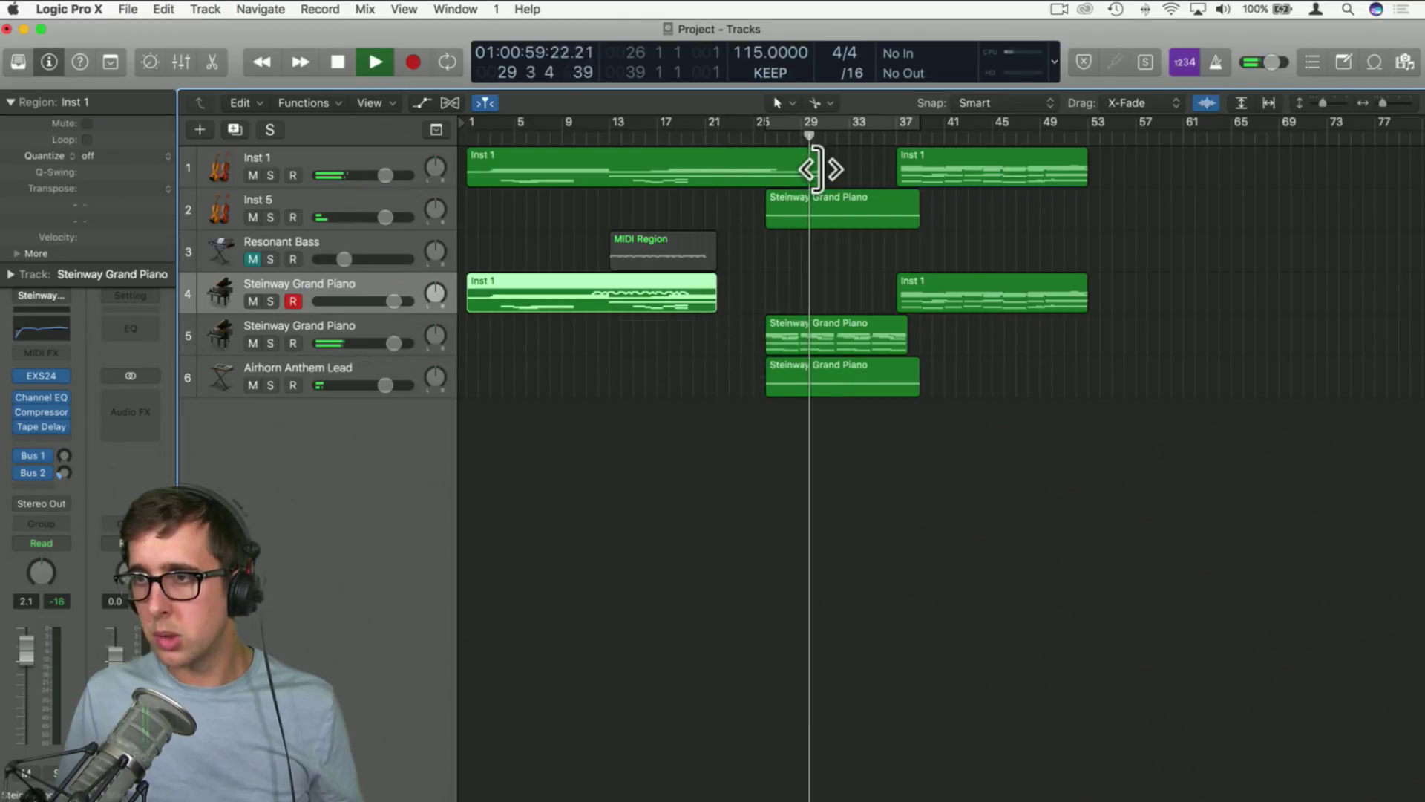
Shorten the first Inst 1 region on track 1 to end at bar 22 and move all regions after that bar four bars earlier
{"action": "left_click_drag", "start_coordinate": [816, 170], "coordinate": [1038, 370]}
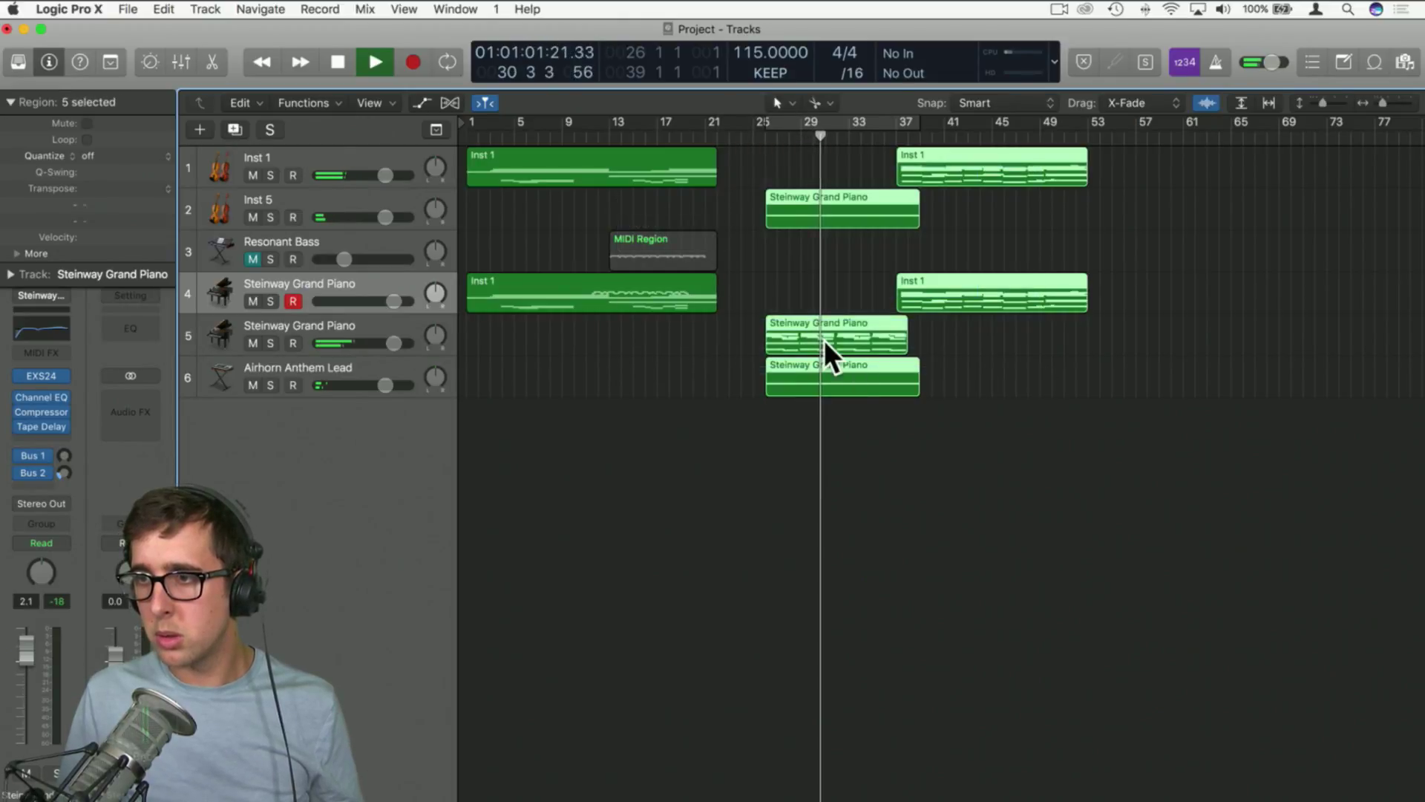
{"action": "left_click_drag", "start_coordinate": [824, 340], "coordinate": [771, 322]}
{"action": "left_click", "coordinate": [771, 274]}
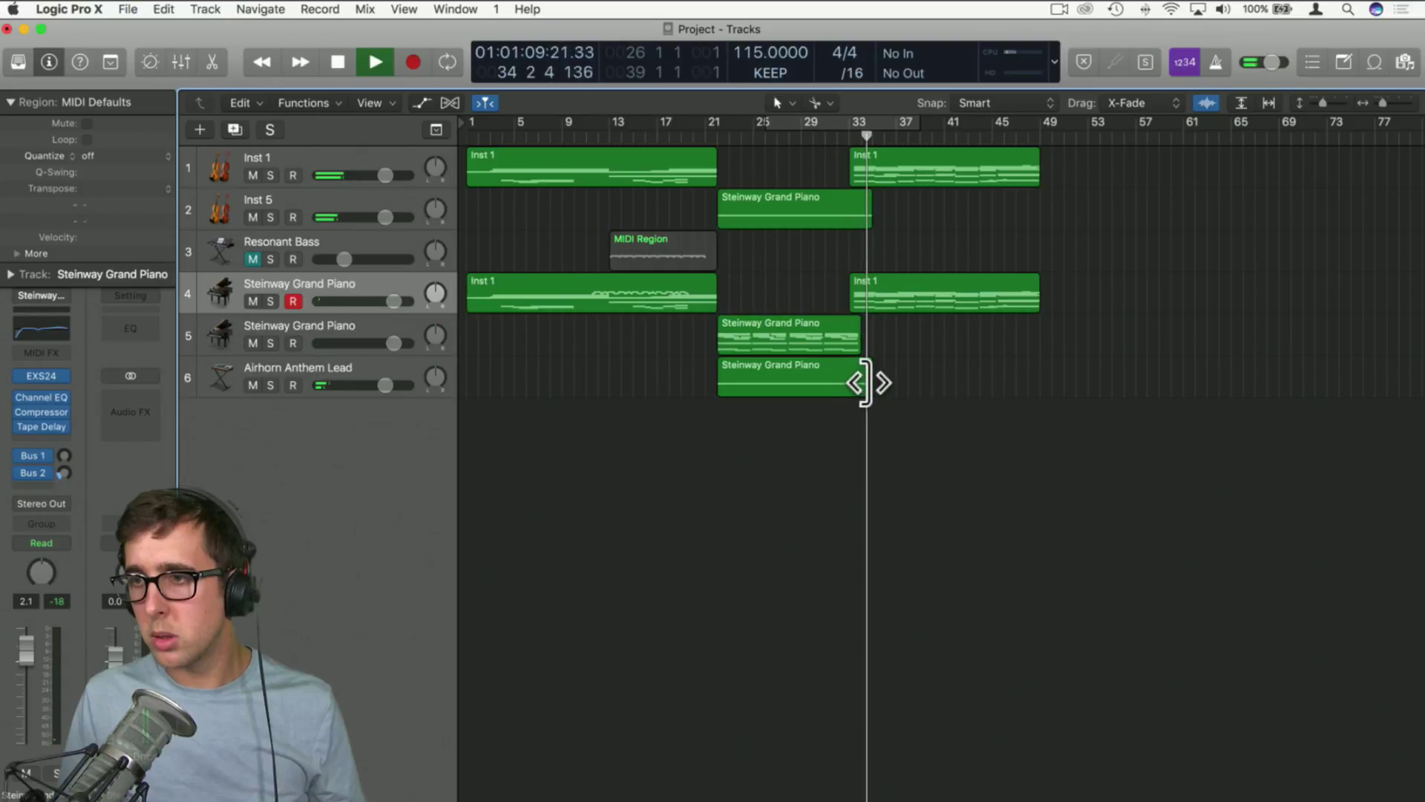
Trim the region on the Airhorn Anthem Lead track to end at bar 34 and place a copy of it at bar 37
{"action": "mouse_move", "coordinate": [866, 382]}
{"action": "left_mouse_down"}
{"action": "mouse_move", "coordinate": [965, 379]}
{"action": "mouse_move", "coordinate": [861, 390]}
{"action": "left_mouse_up"}
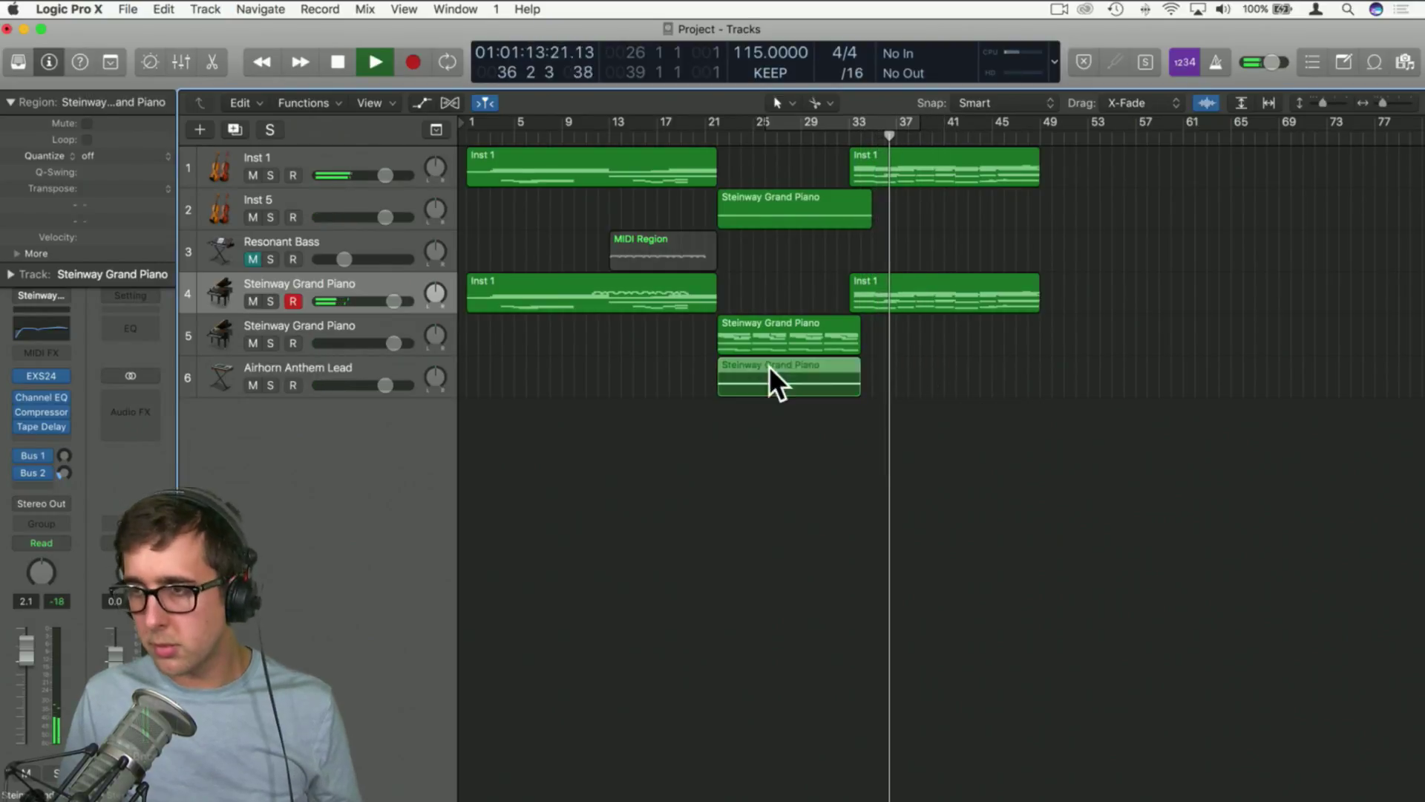
{"action": "left_click_drag", "start_coordinate": [769, 366], "coordinate": [911, 345]}
{"action": "left_click", "coordinate": [908, 345]}
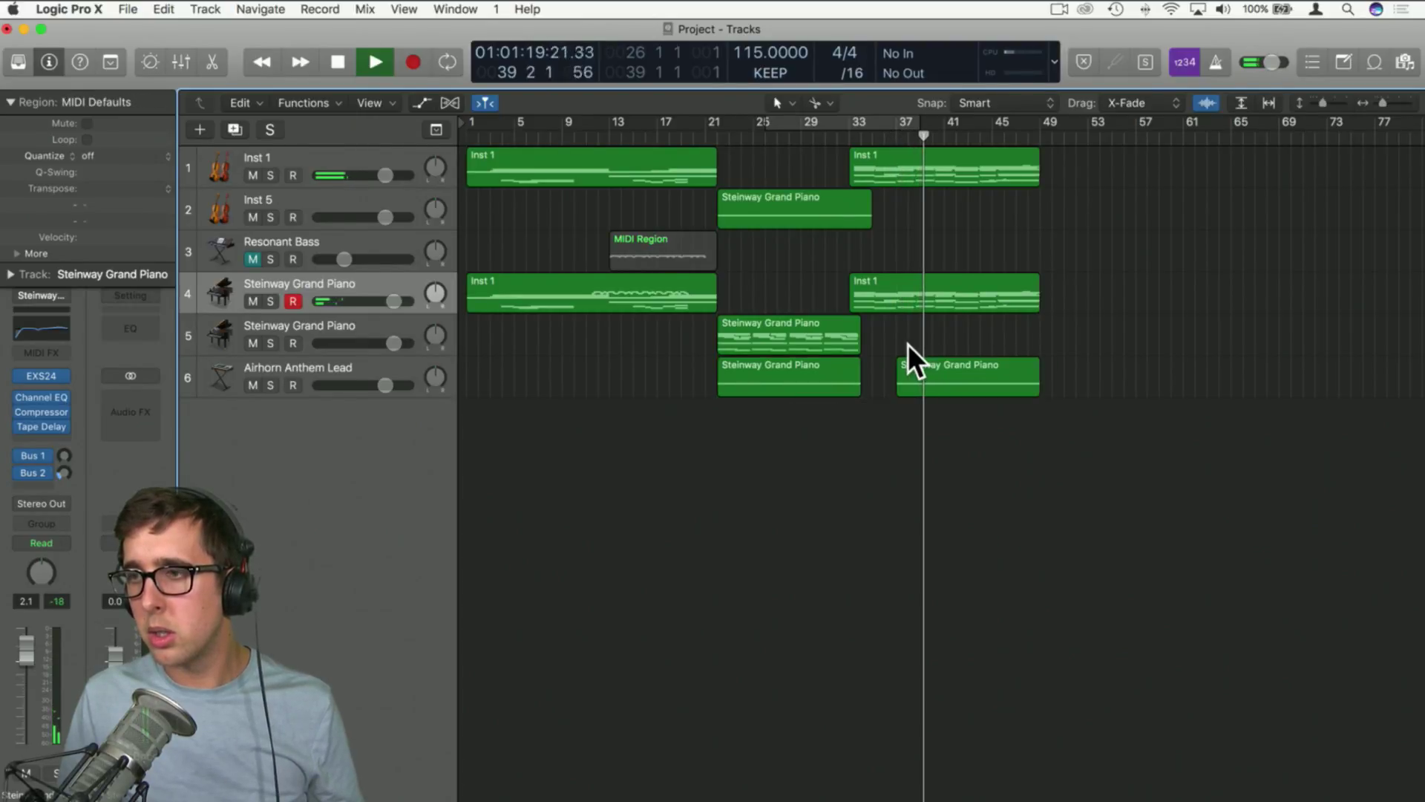
{"action": "key", "text": "space"}
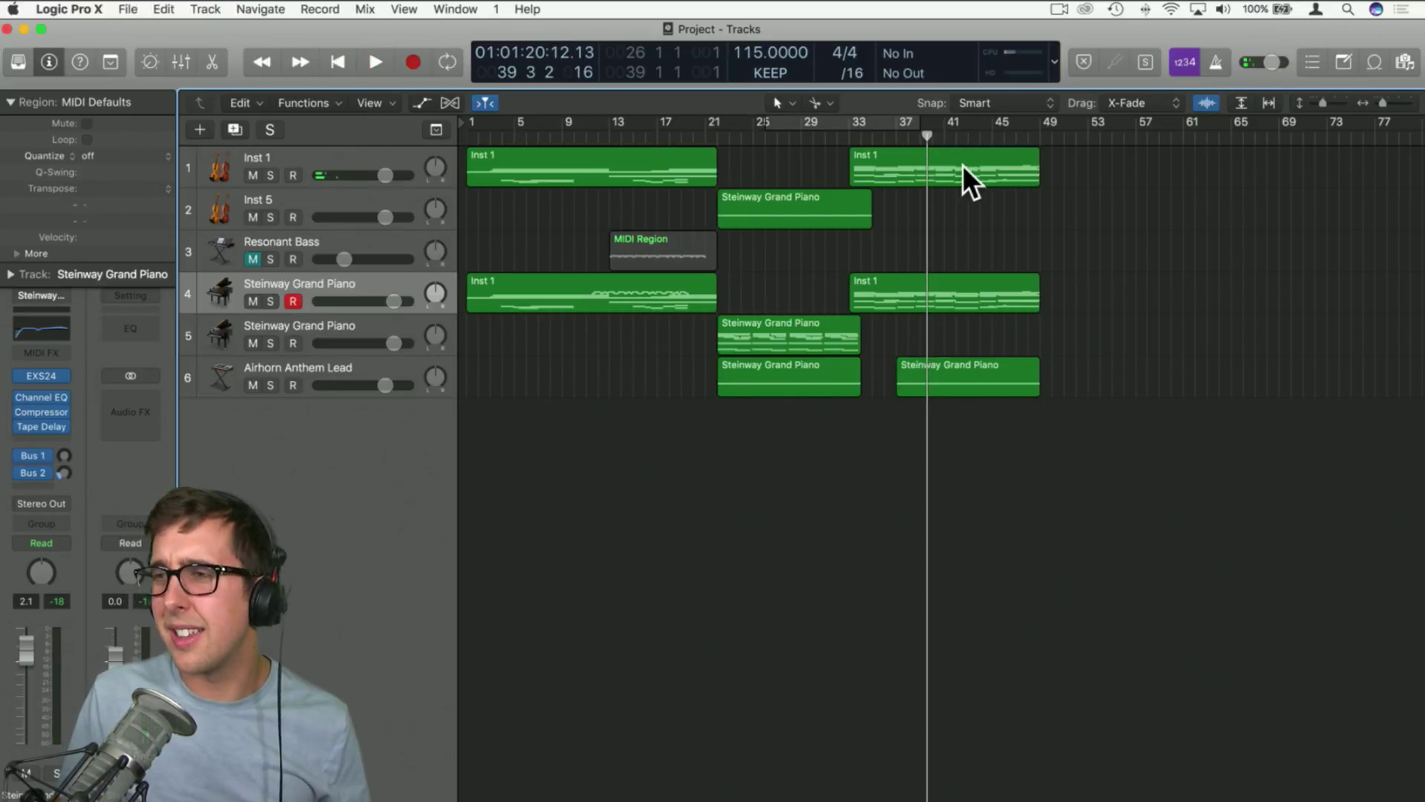
Create one new software instrument track with an empty channel strip below Steinway Grand Piano track 4
{"action": "left_click_drag", "start_coordinate": [926, 137], "coordinate": [467, 142]}
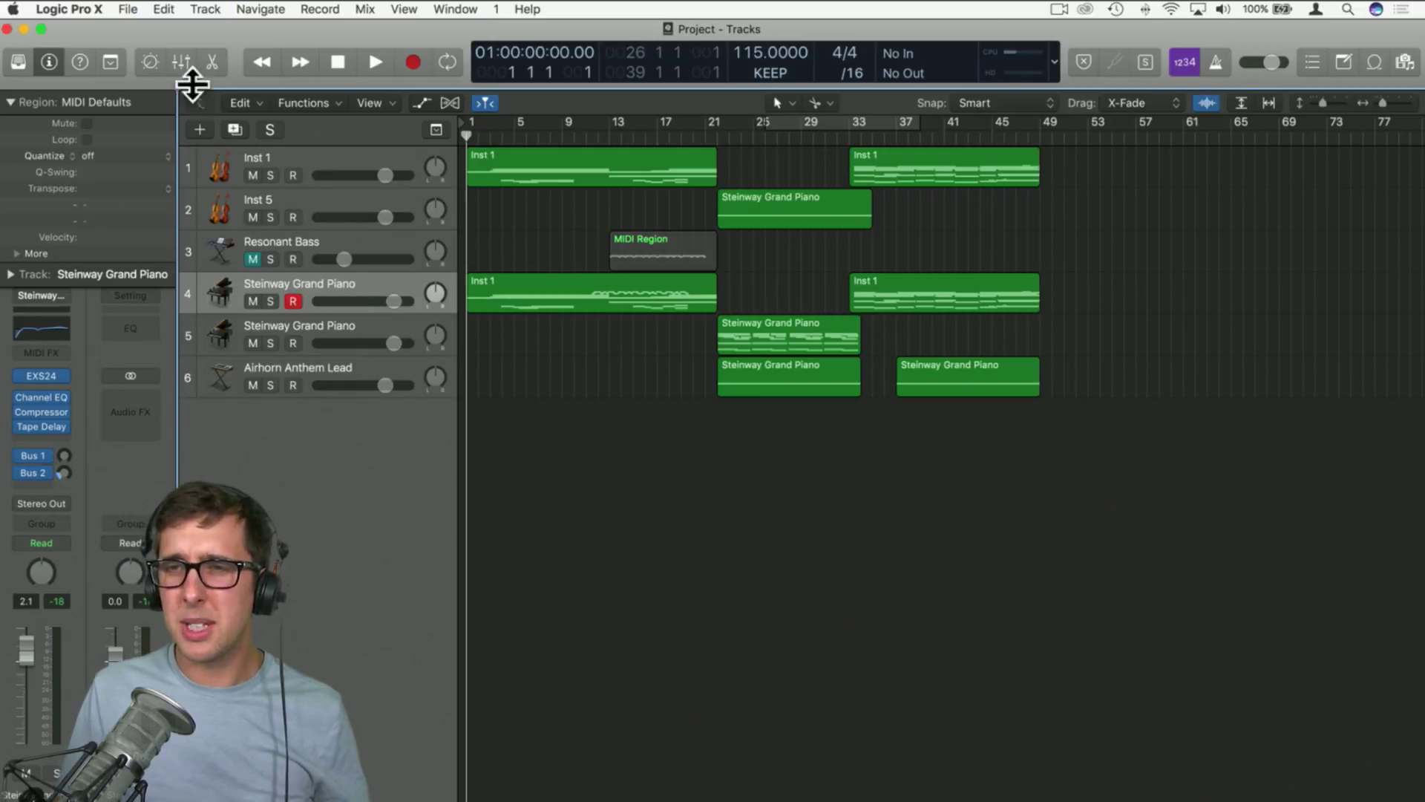
{"action": "left_click", "coordinate": [192, 127]}
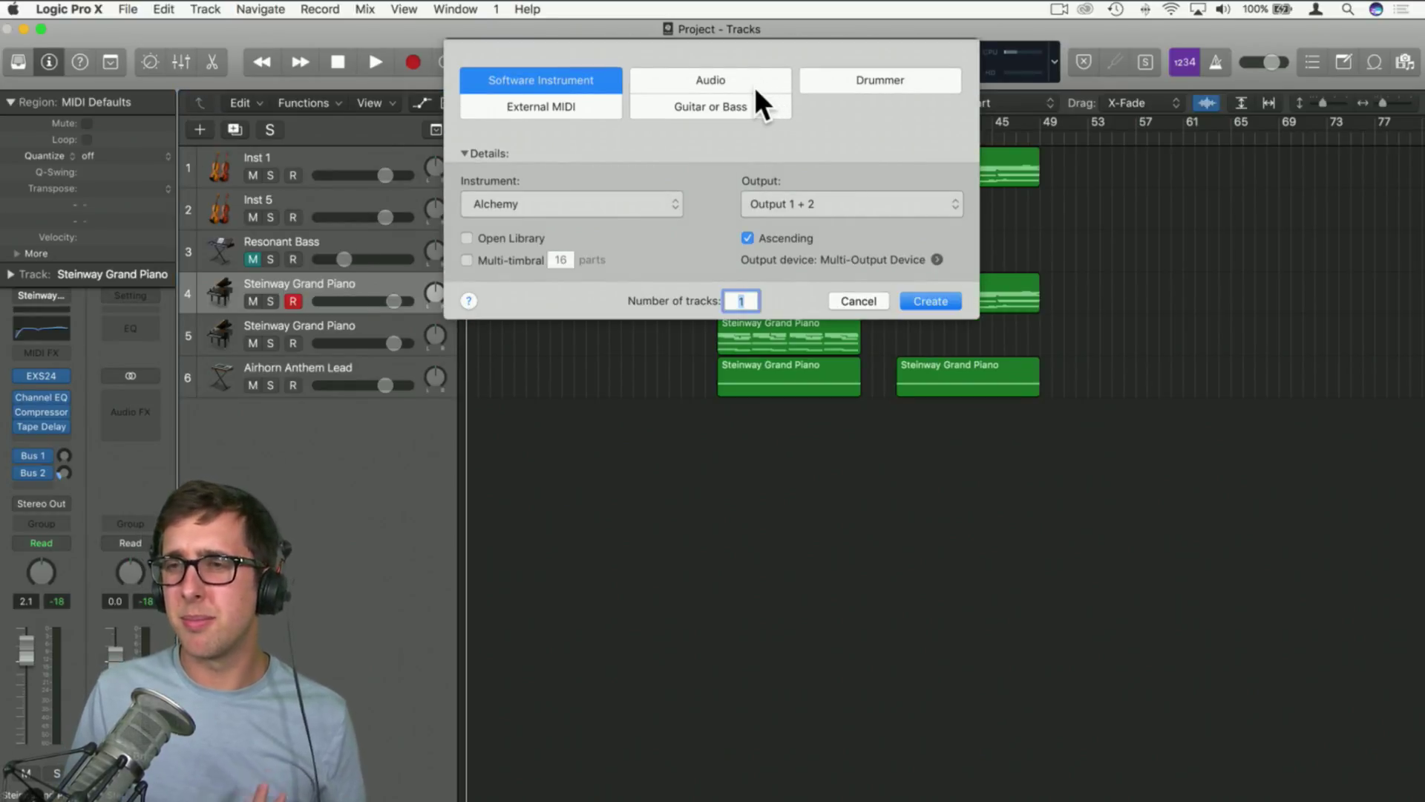
{"action": "left_click", "coordinate": [553, 204]}
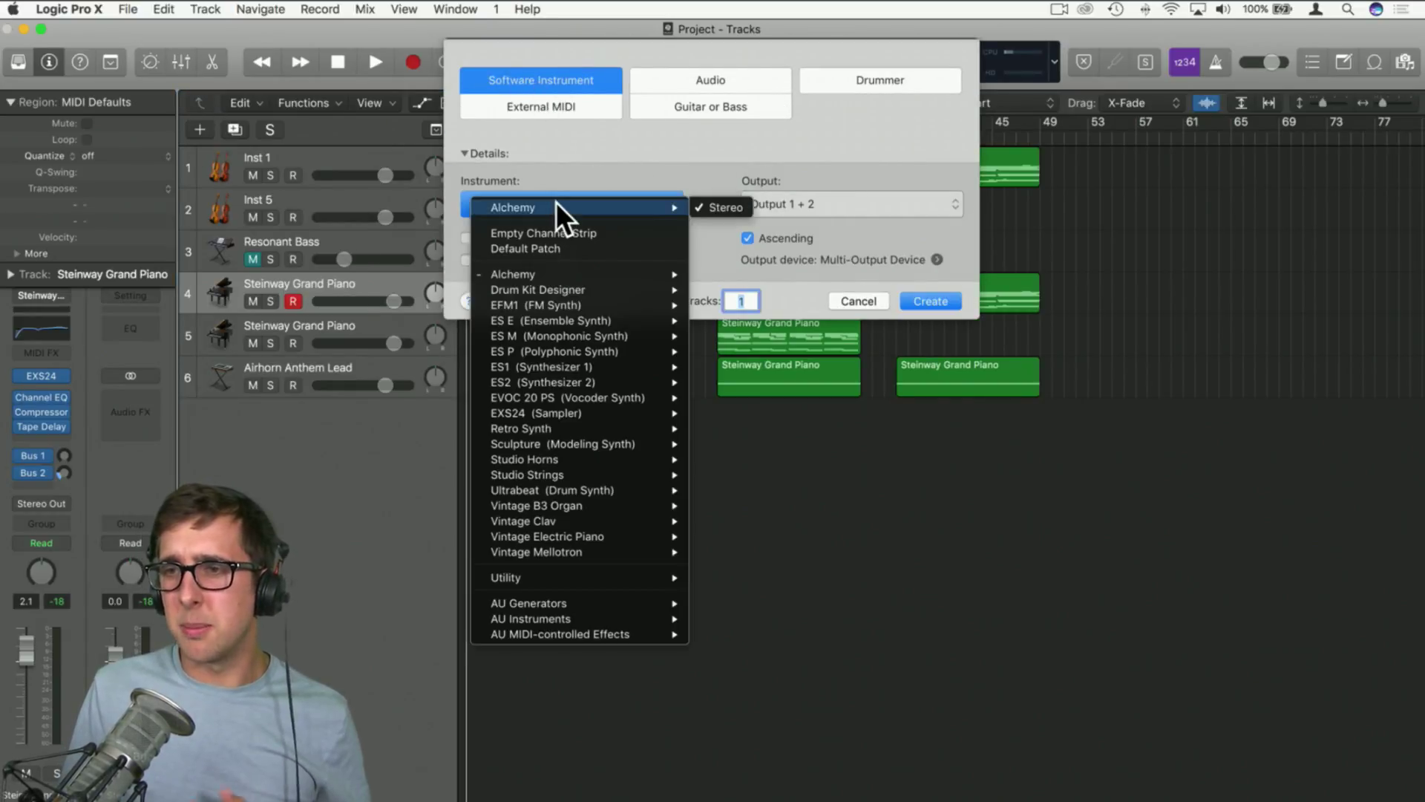
{"action": "left_click", "coordinate": [587, 231]}
{"action": "left_click", "coordinate": [931, 301]}
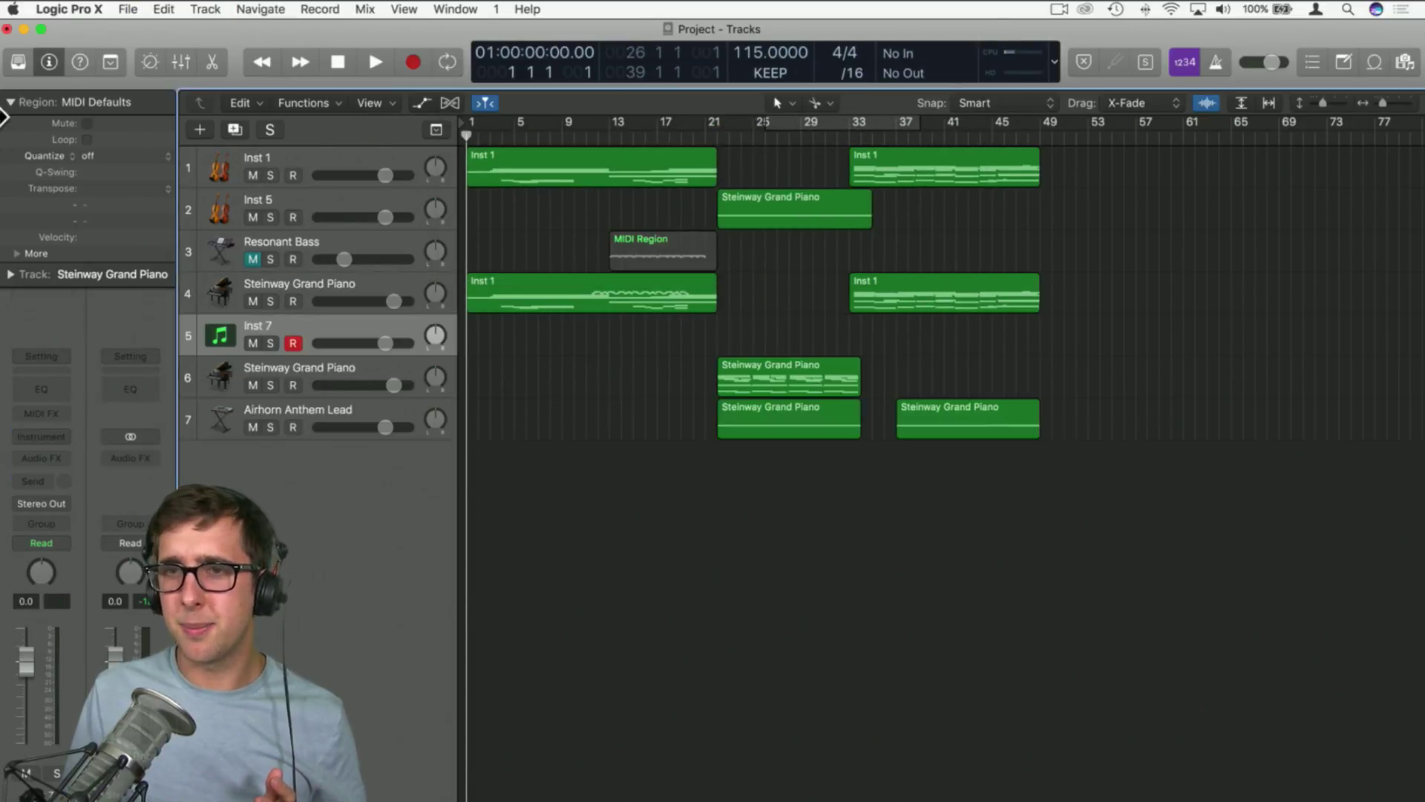
Load the Liverpool Bass patch from the Bass sounds in the library onto the new track
{"action": "left_click", "coordinate": [49, 63]}
{"action": "left_click", "coordinate": [18, 63]}
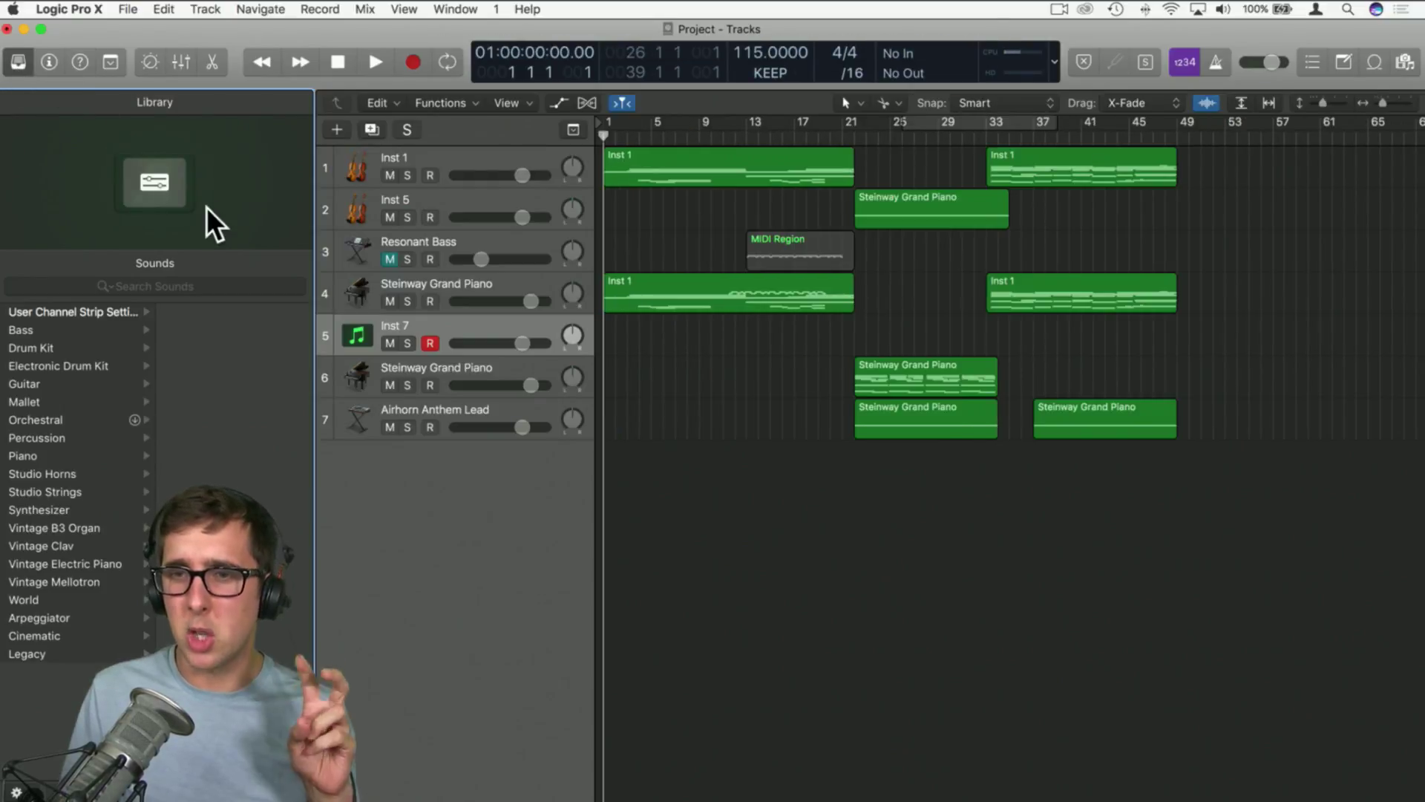
{"action": "left_click", "coordinate": [52, 331]}
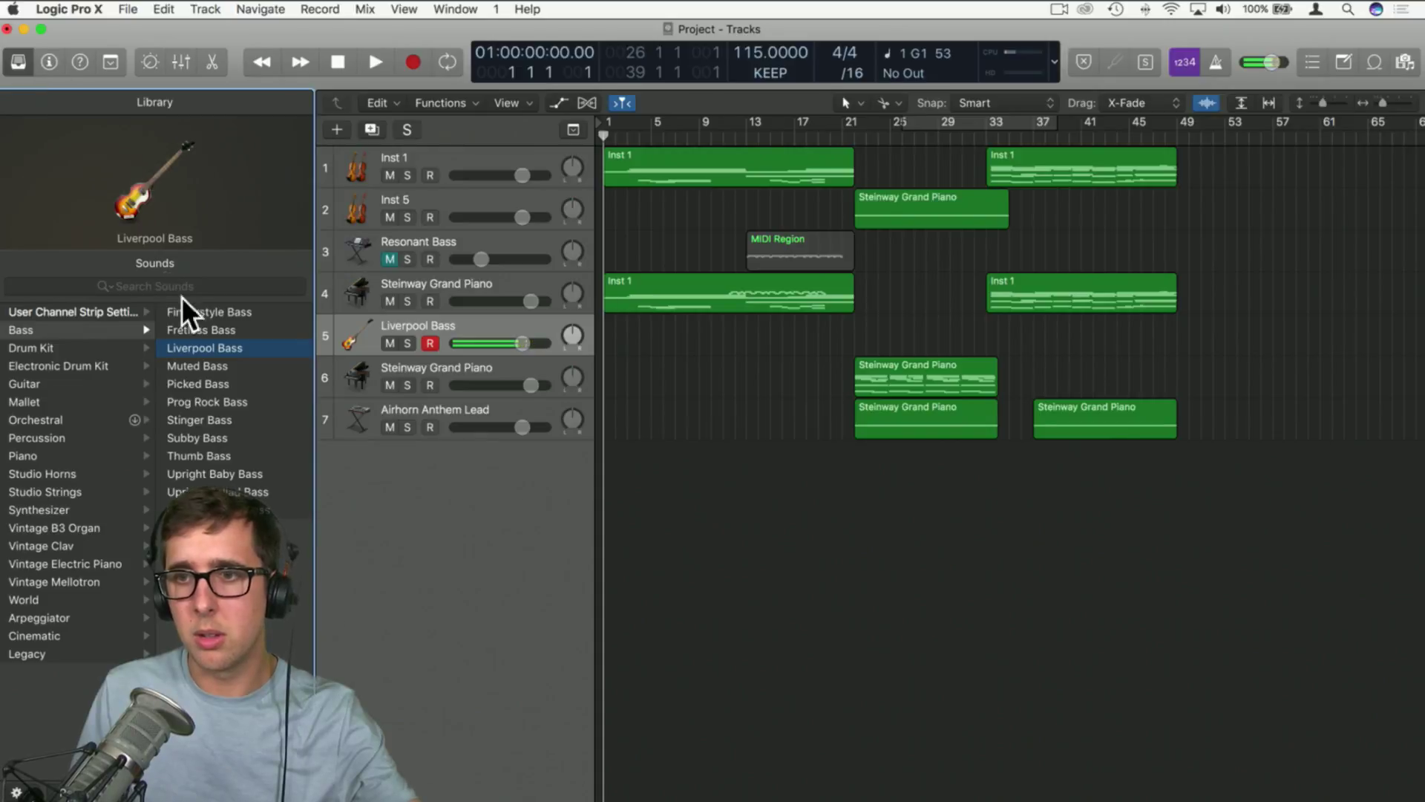
{"action": "left_click", "coordinate": [9, 63]}
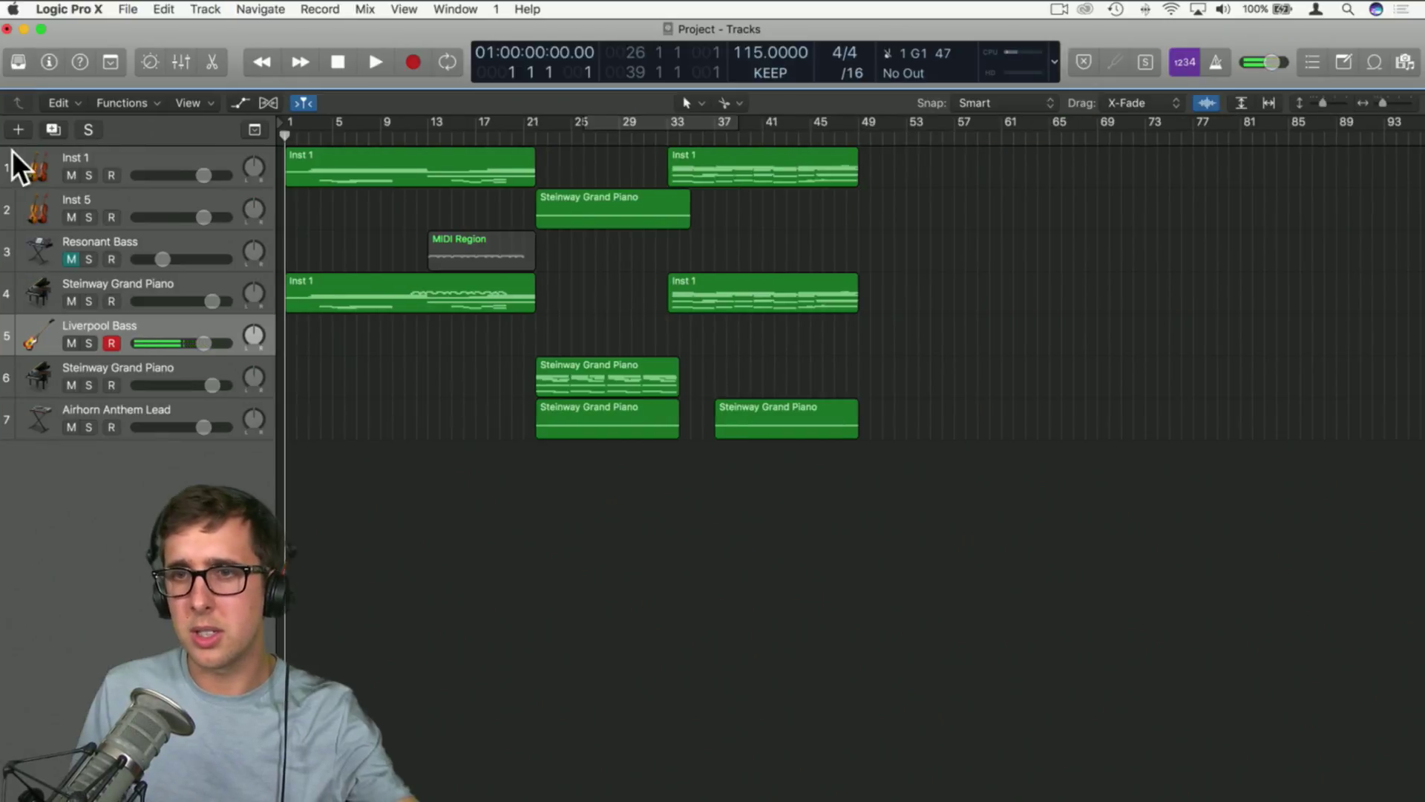
Add a Channel EQ to the Liverpool Bass track and set its high cut to about 124 Hz
{"action": "left_click", "coordinate": [51, 61]}
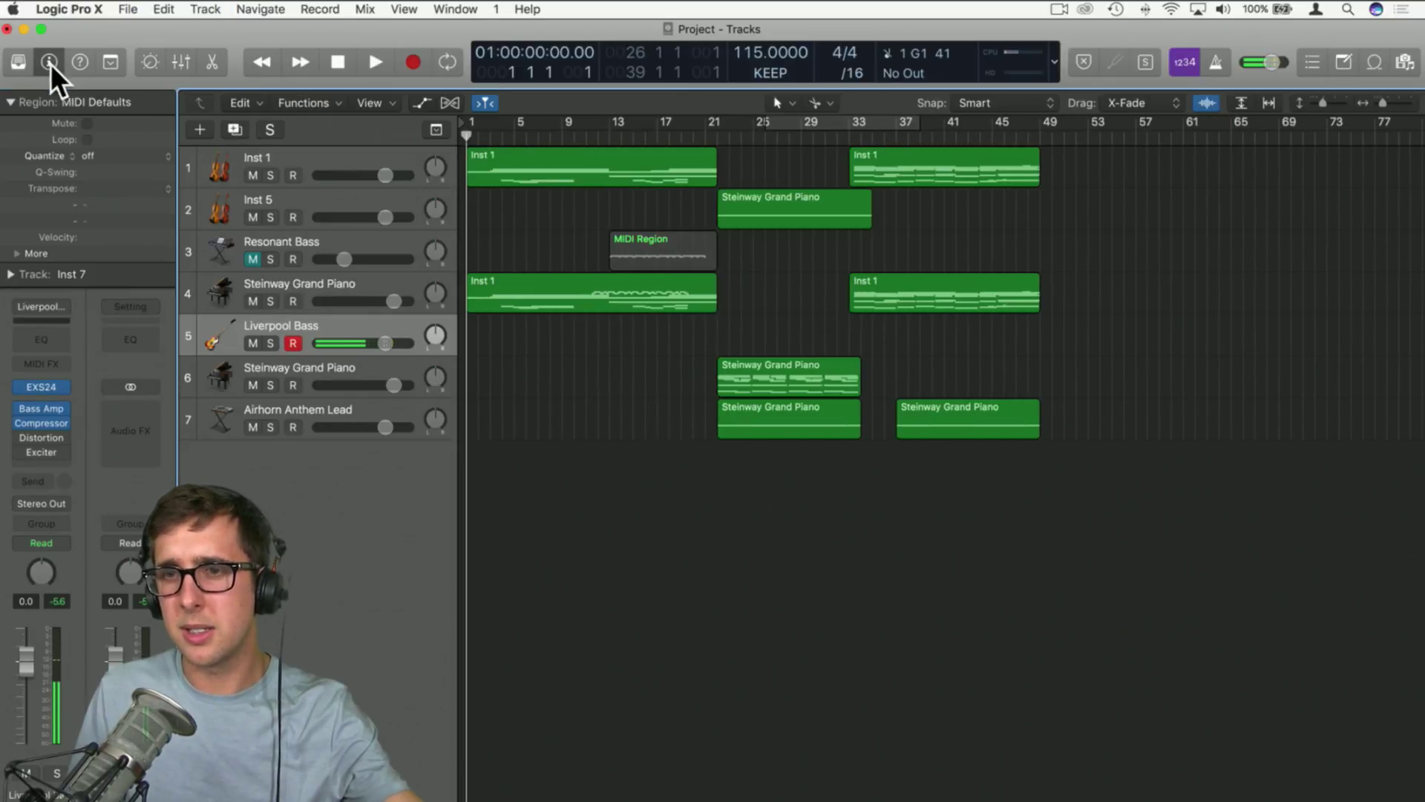
{"action": "left_click", "coordinate": [45, 339]}
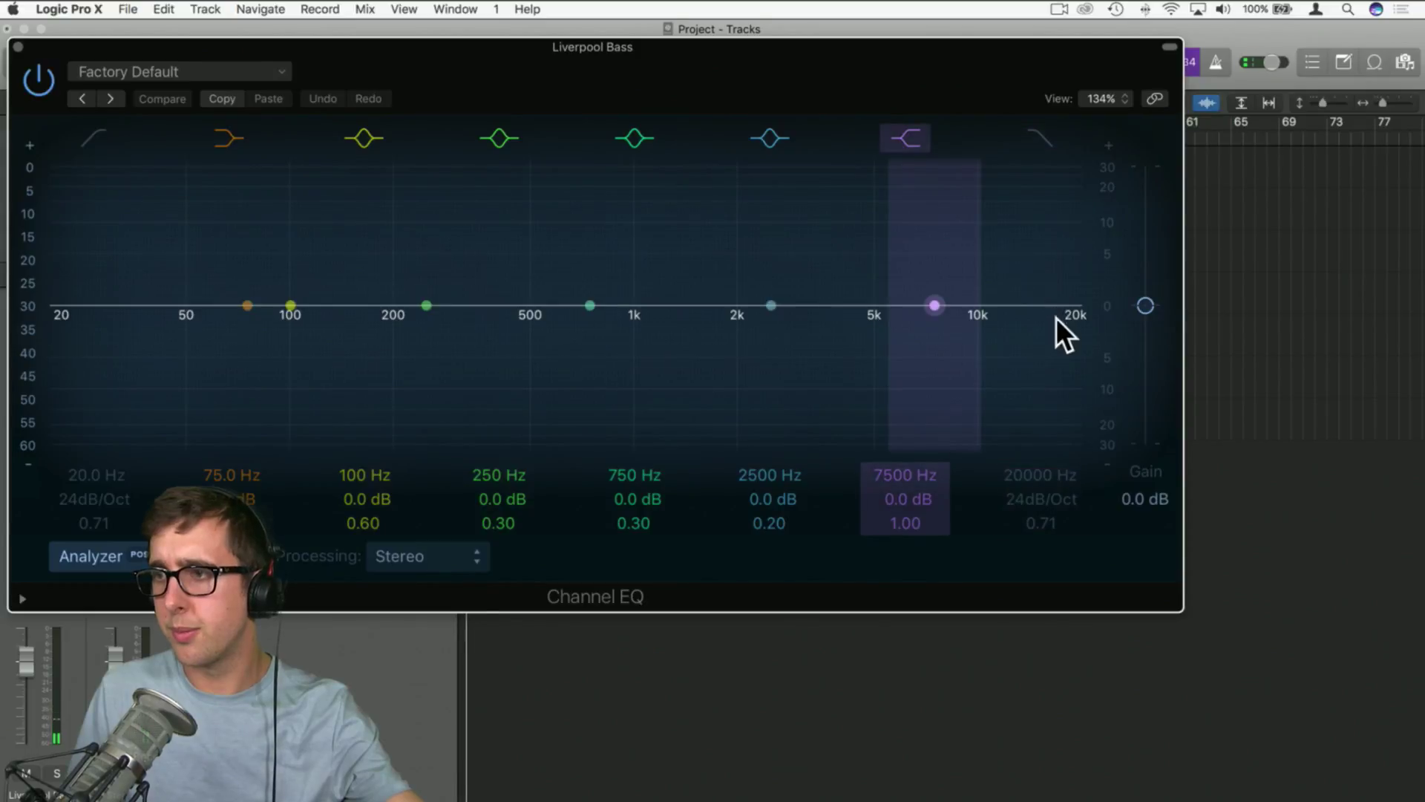
{"action": "left_click", "coordinate": [1044, 140]}
{"action": "left_click_drag", "start_coordinate": [1056, 312], "coordinate": [241, 297]}
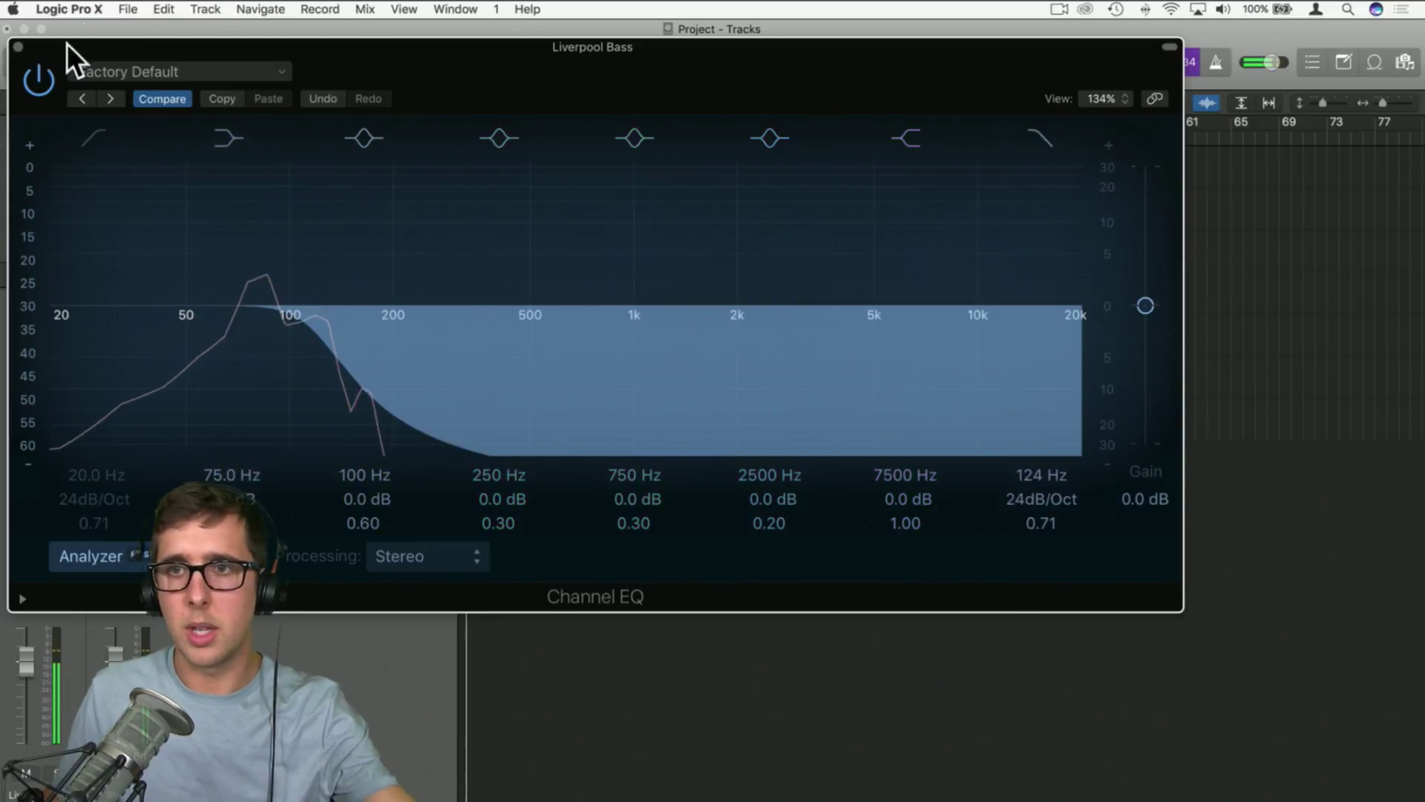
{"action": "left_click", "coordinate": [19, 47]}
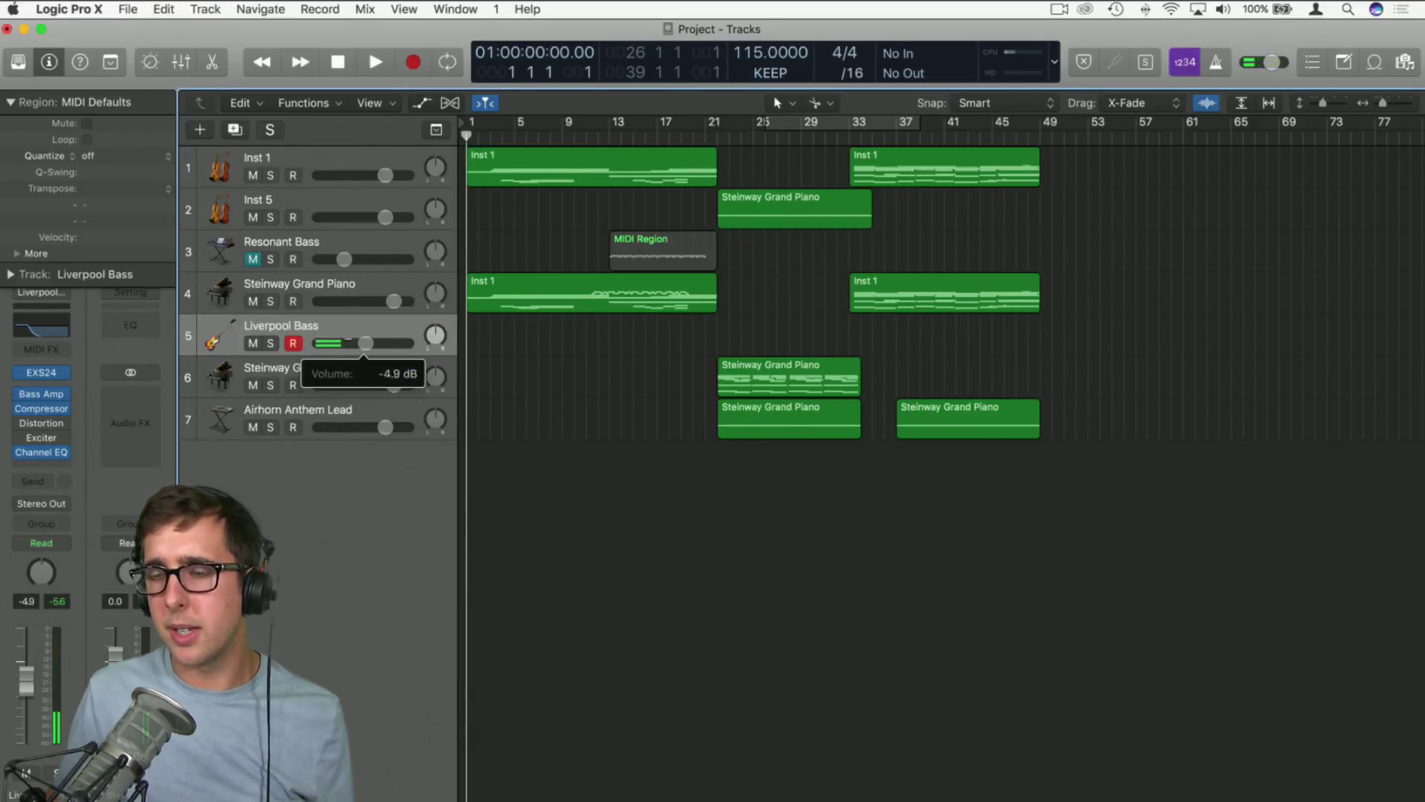
Copy the first Inst 1 region from Steinway Grand Piano track 4 to the Liverpool Bass track and open it for note editing
{"action": "left_click", "coordinate": [565, 289]}
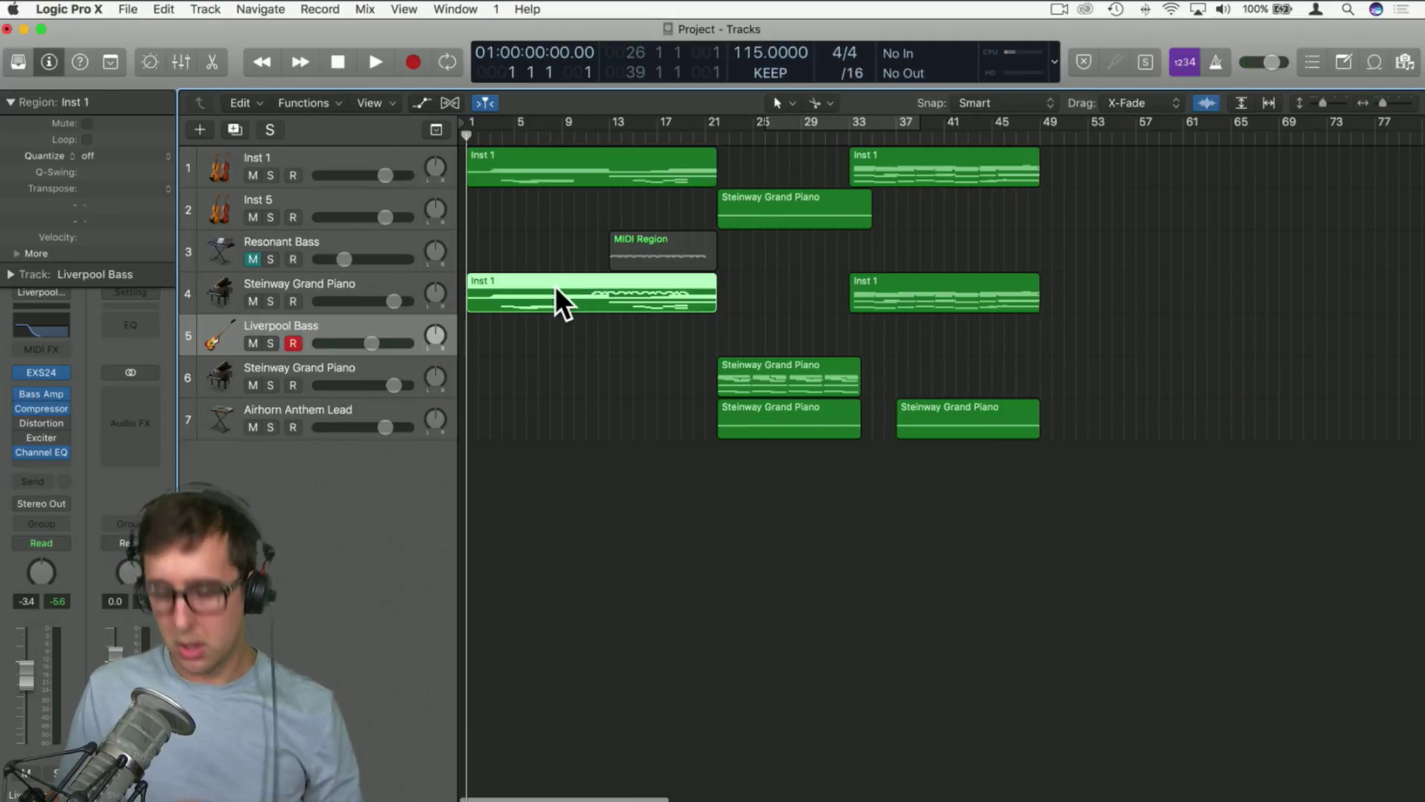
{"action": "left_click_drag", "start_coordinate": [555, 285], "coordinate": [550, 332]}
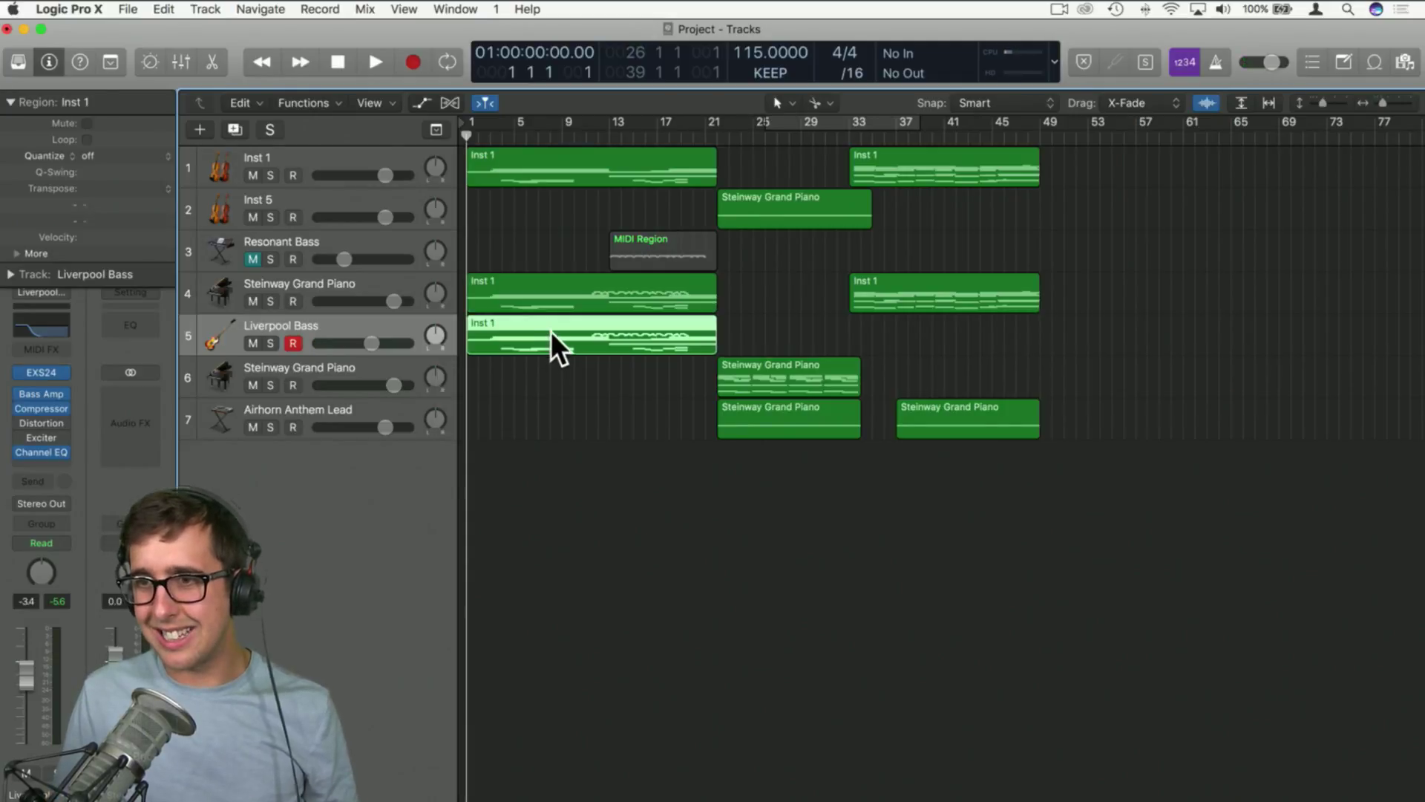
{"action": "double_click", "coordinate": [551, 333]}
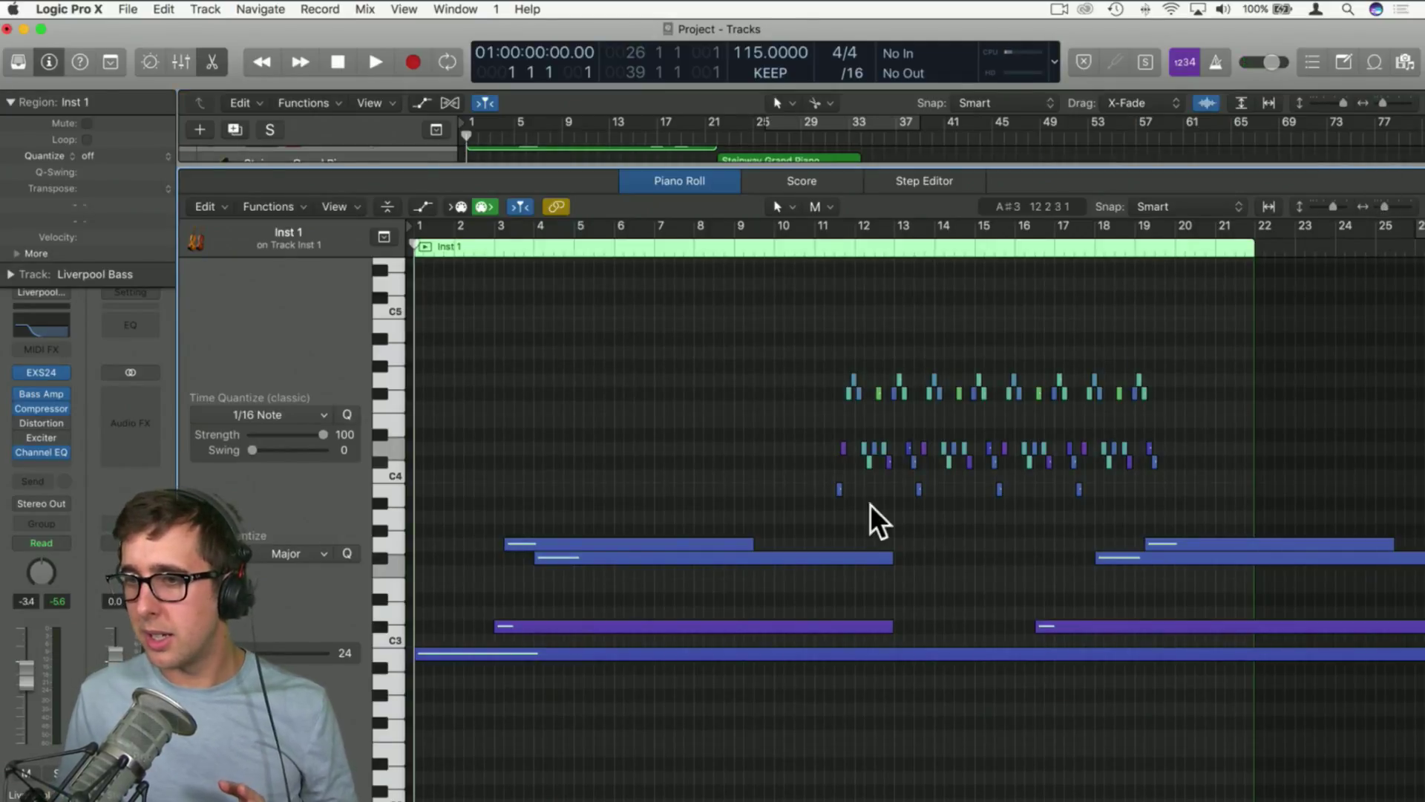
Delete all notes above D1 from the Inst 1 region, keeping only the low bass riff
{"action": "left_click_drag", "start_coordinate": [437, 345], "coordinate": [1235, 612]}
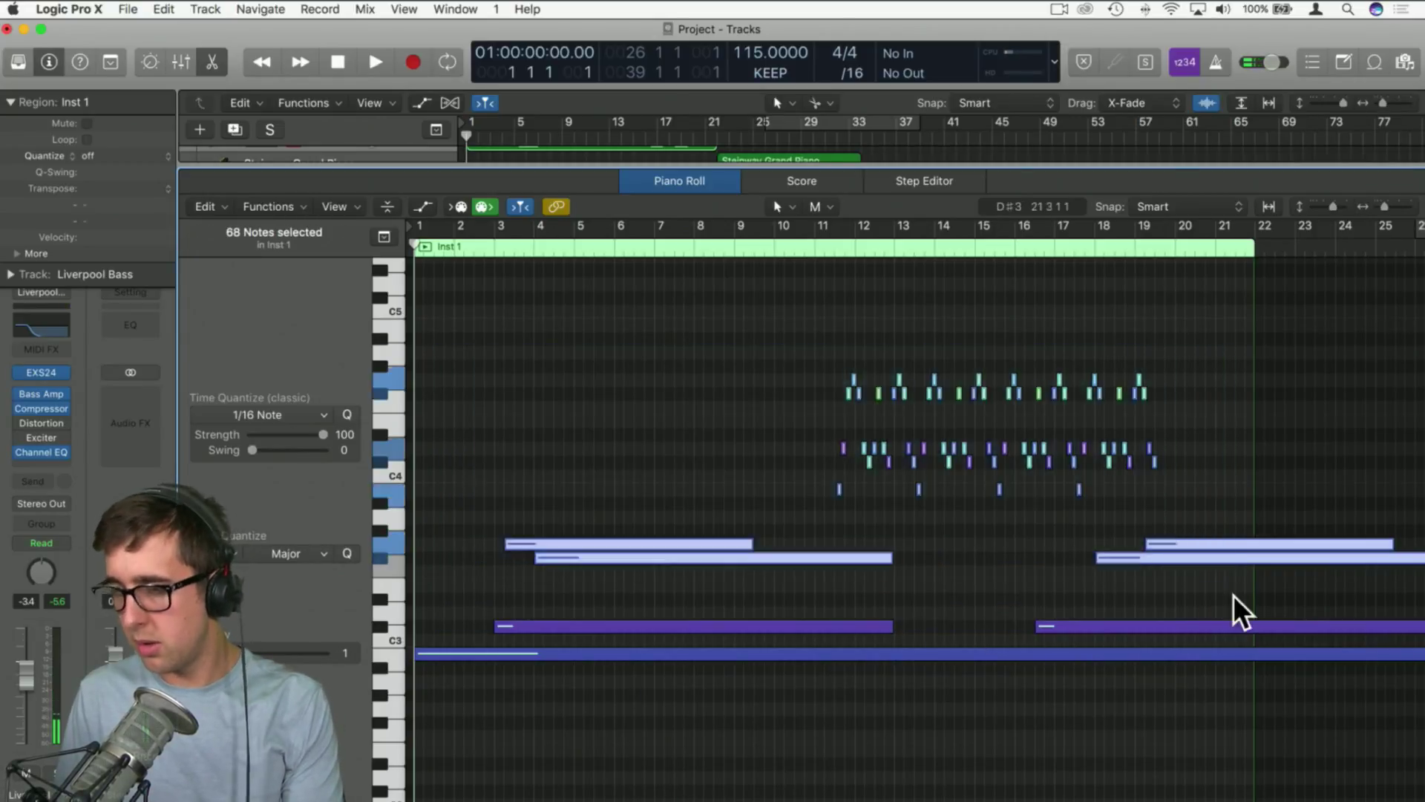
{"action": "key", "text": "Delete"}
{"action": "key", "text": "space"}
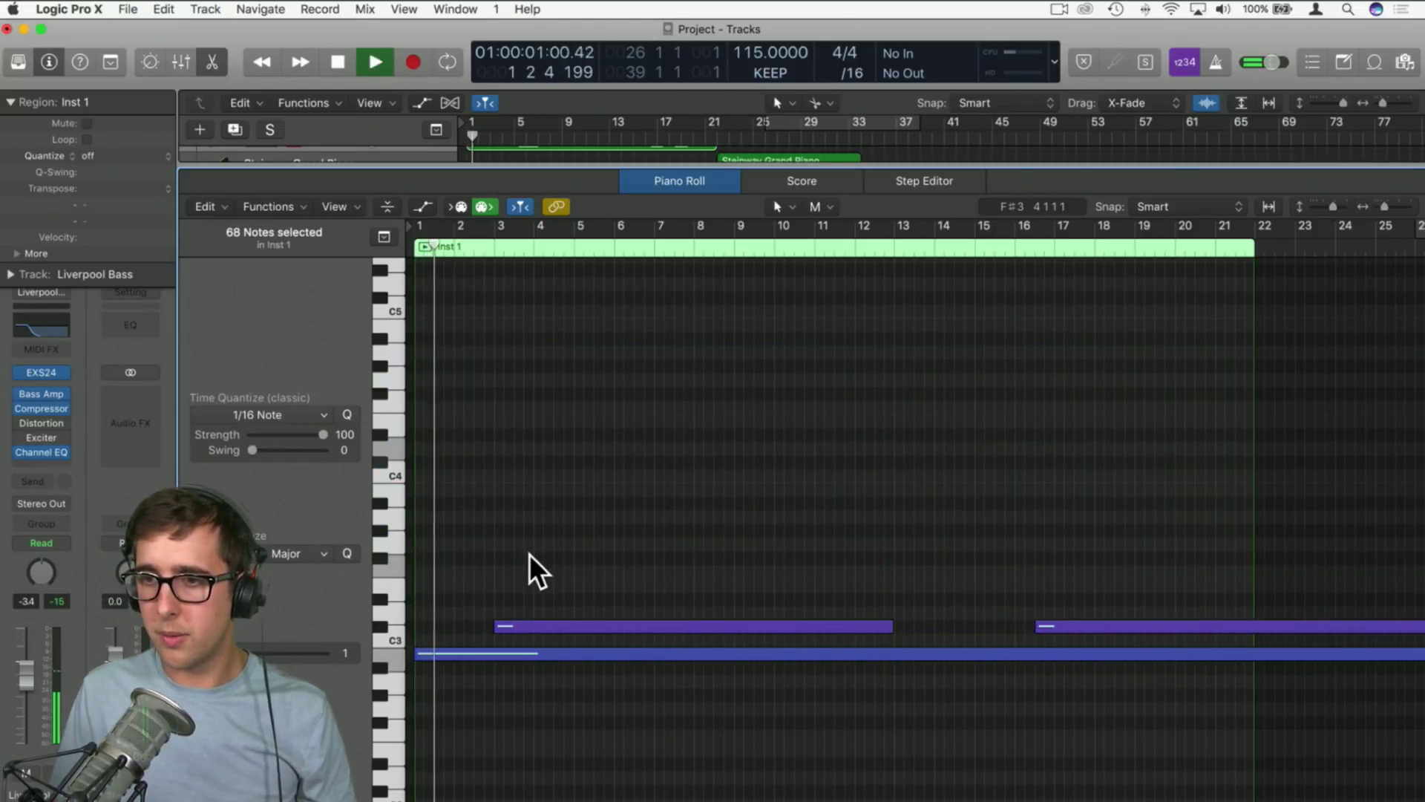
{"action": "key", "text": "space"}
{"action": "left_click_drag", "start_coordinate": [460, 542], "coordinate": [692, 605]}
{"action": "scroll", "coordinate": [518, 631], "scroll_direction": "down", "scroll_amount": 10}
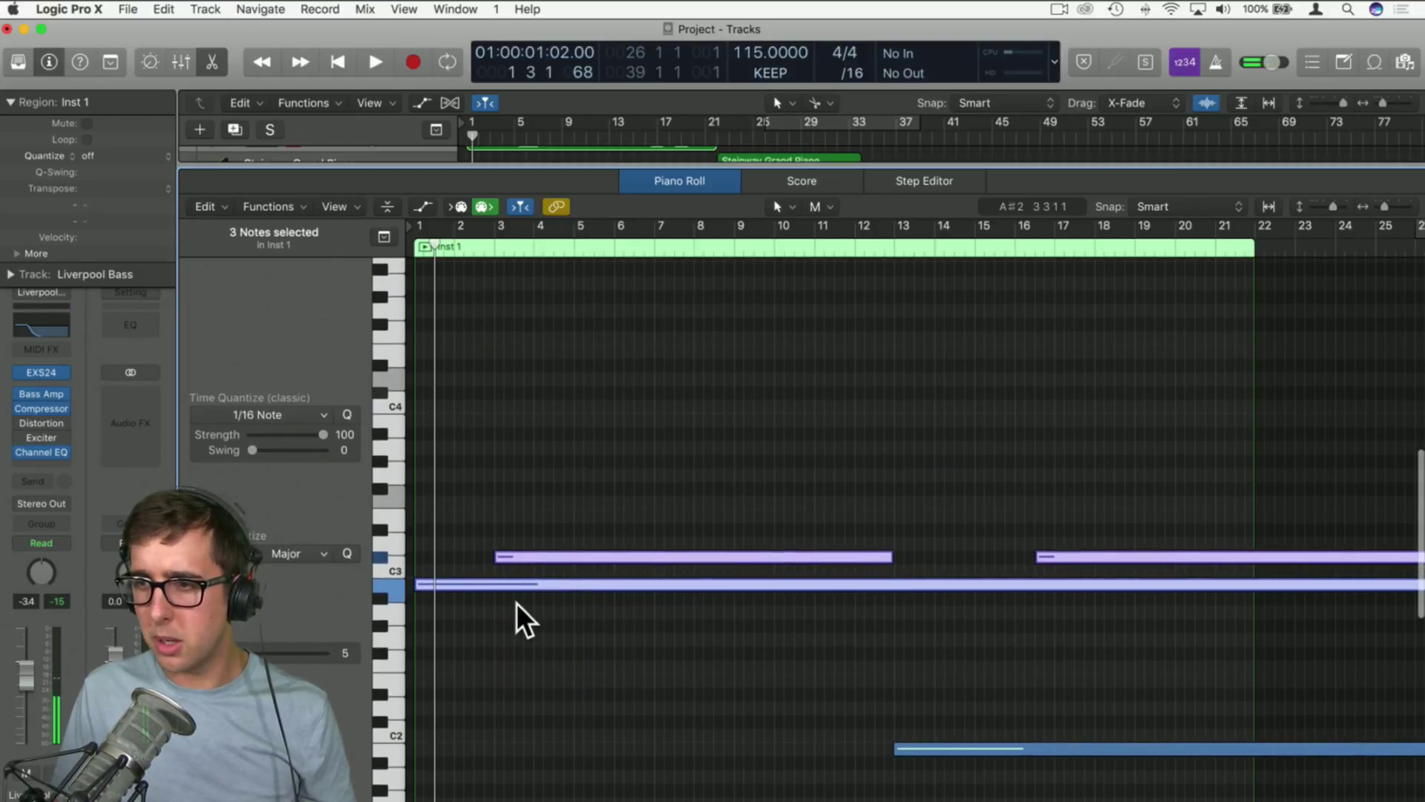
{"action": "left_click_drag", "start_coordinate": [540, 476], "coordinate": [1150, 366]}
{"action": "key", "text": "Delete"}
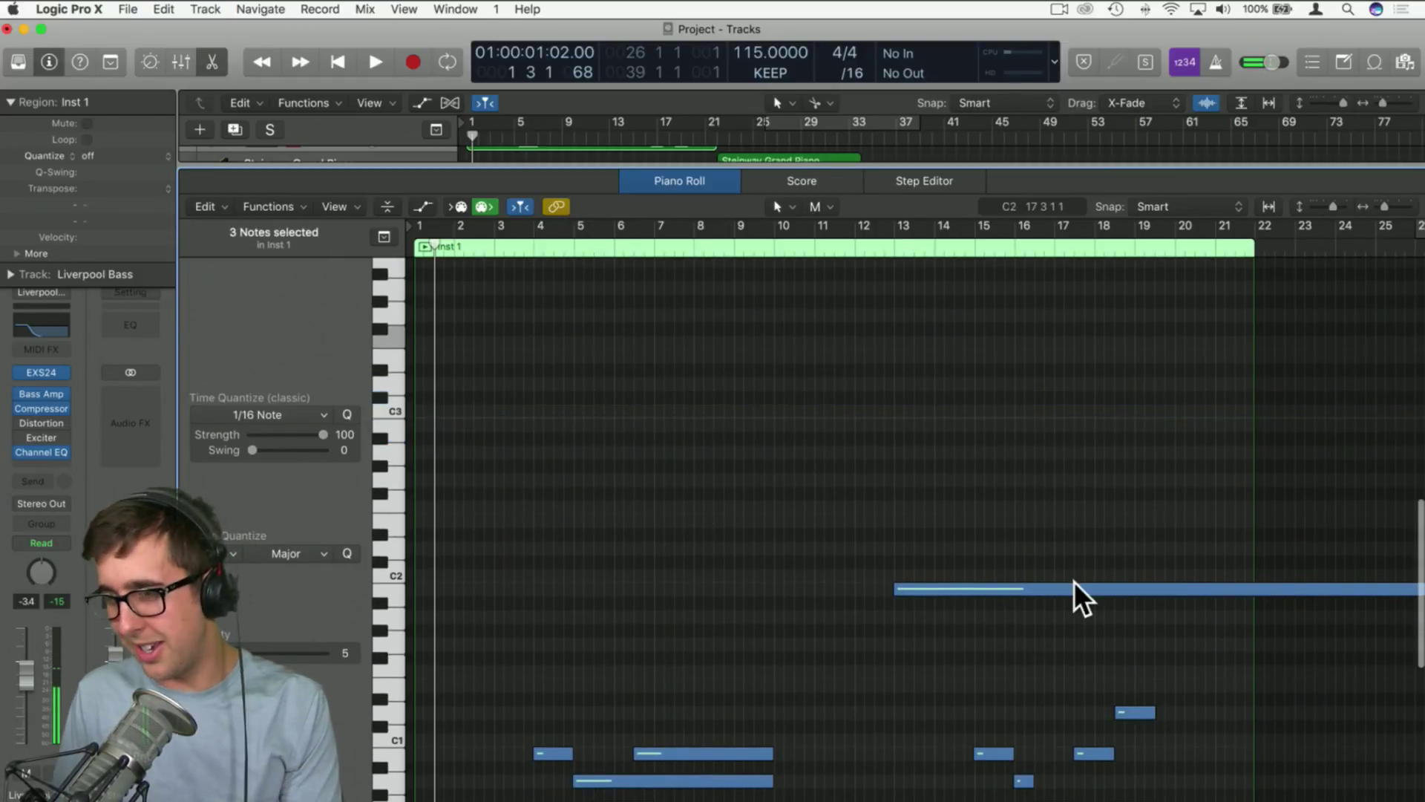
{"action": "scroll", "coordinate": [1075, 582], "scroll_direction": "down", "scroll_amount": 4}
{"action": "left_click_drag", "start_coordinate": [659, 427], "coordinate": [1098, 527]}
{"action": "scroll", "coordinate": [1084, 533], "scroll_direction": "down", "scroll_amount": 5}
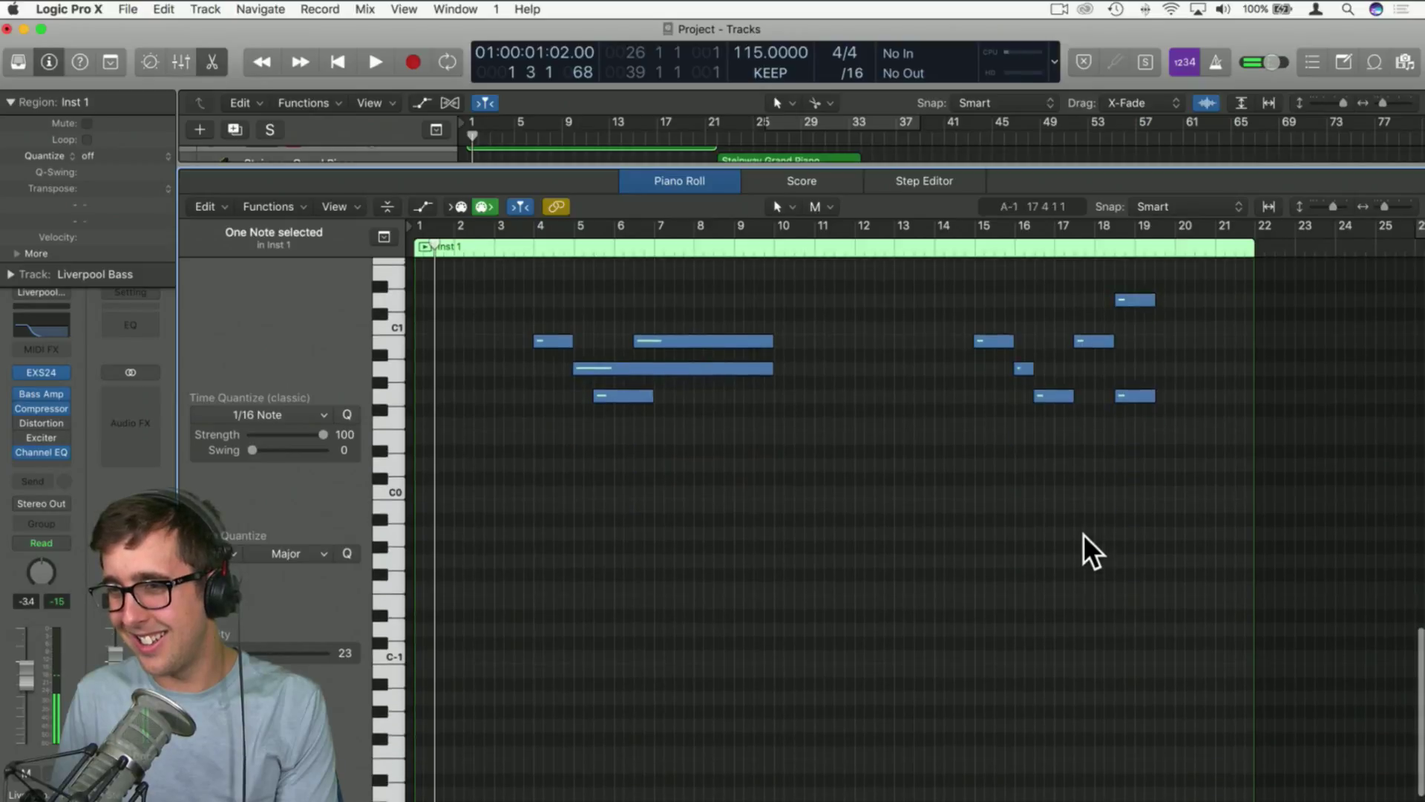
Audition the remaining low notes and transpose all ten of them up one octave
{"action": "scroll", "coordinate": [1076, 533], "scroll_direction": "up", "scroll_amount": 5}
{"action": "key", "text": "space"}
{"action": "scroll", "coordinate": [1046, 534], "scroll_direction": "down", "scroll_amount": 5}
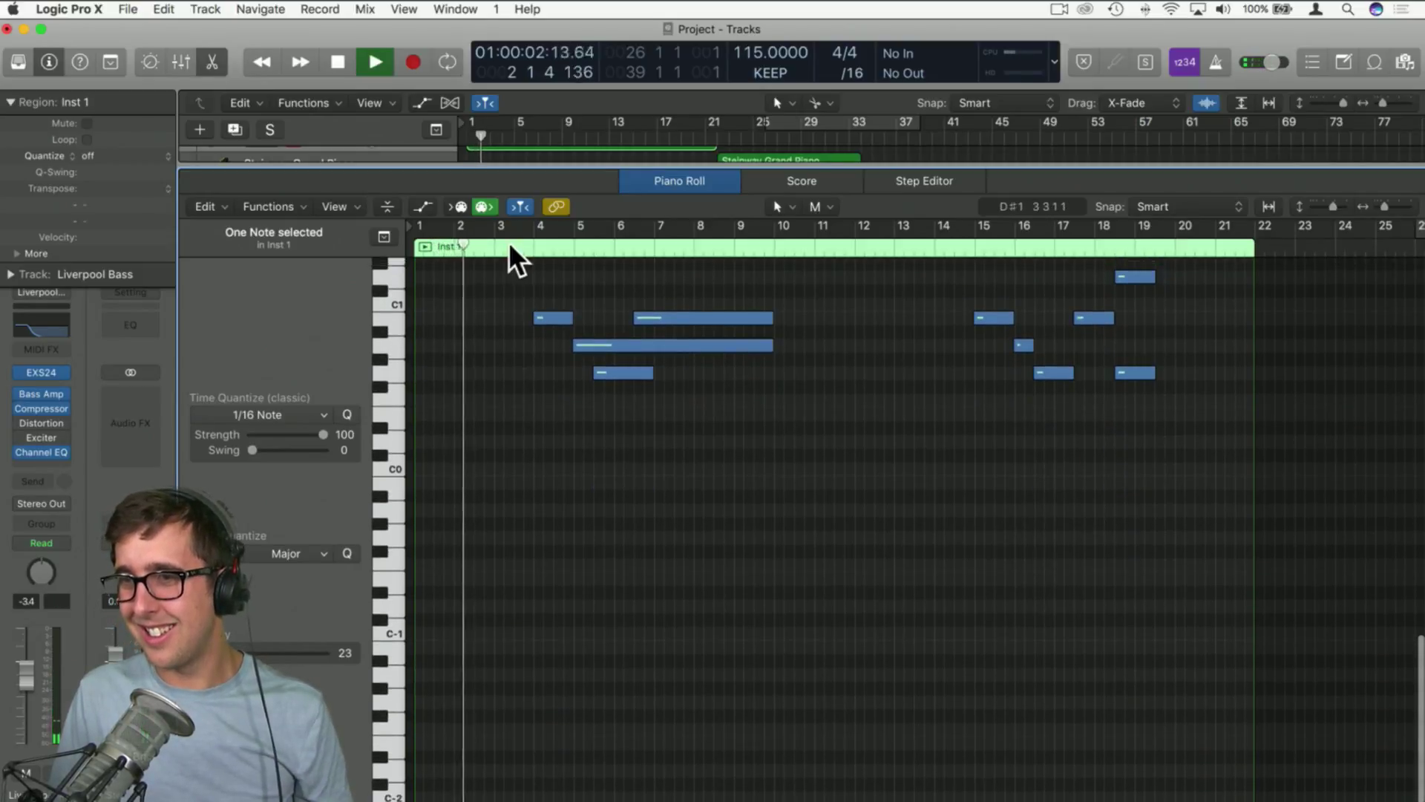
{"action": "left_click", "coordinate": [535, 238]}
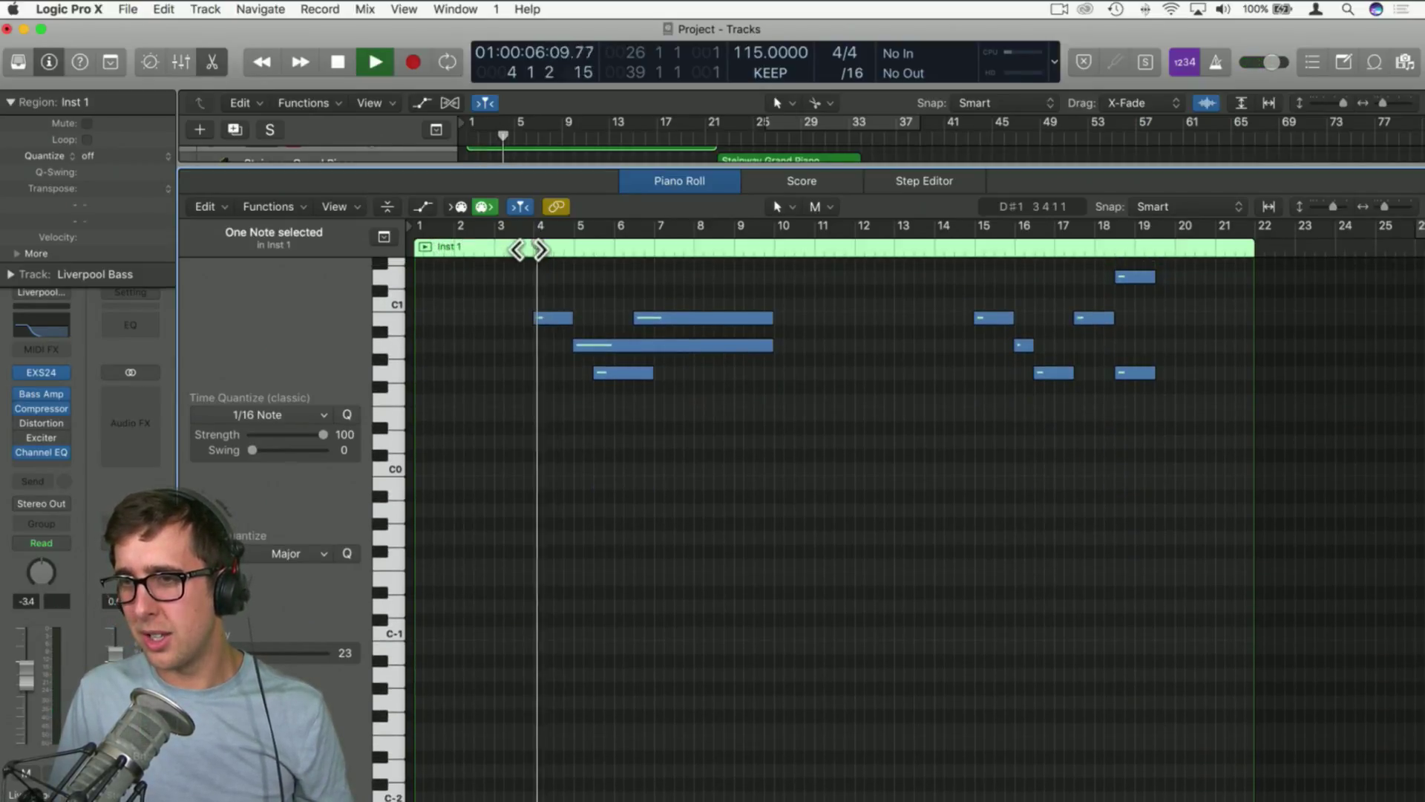
{"action": "key", "text": "space"}
{"action": "left_click_drag", "start_coordinate": [517, 283], "coordinate": [1187, 431]}
{"action": "scroll", "coordinate": [1091, 446], "scroll_direction": "up", "scroll_amount": 5}
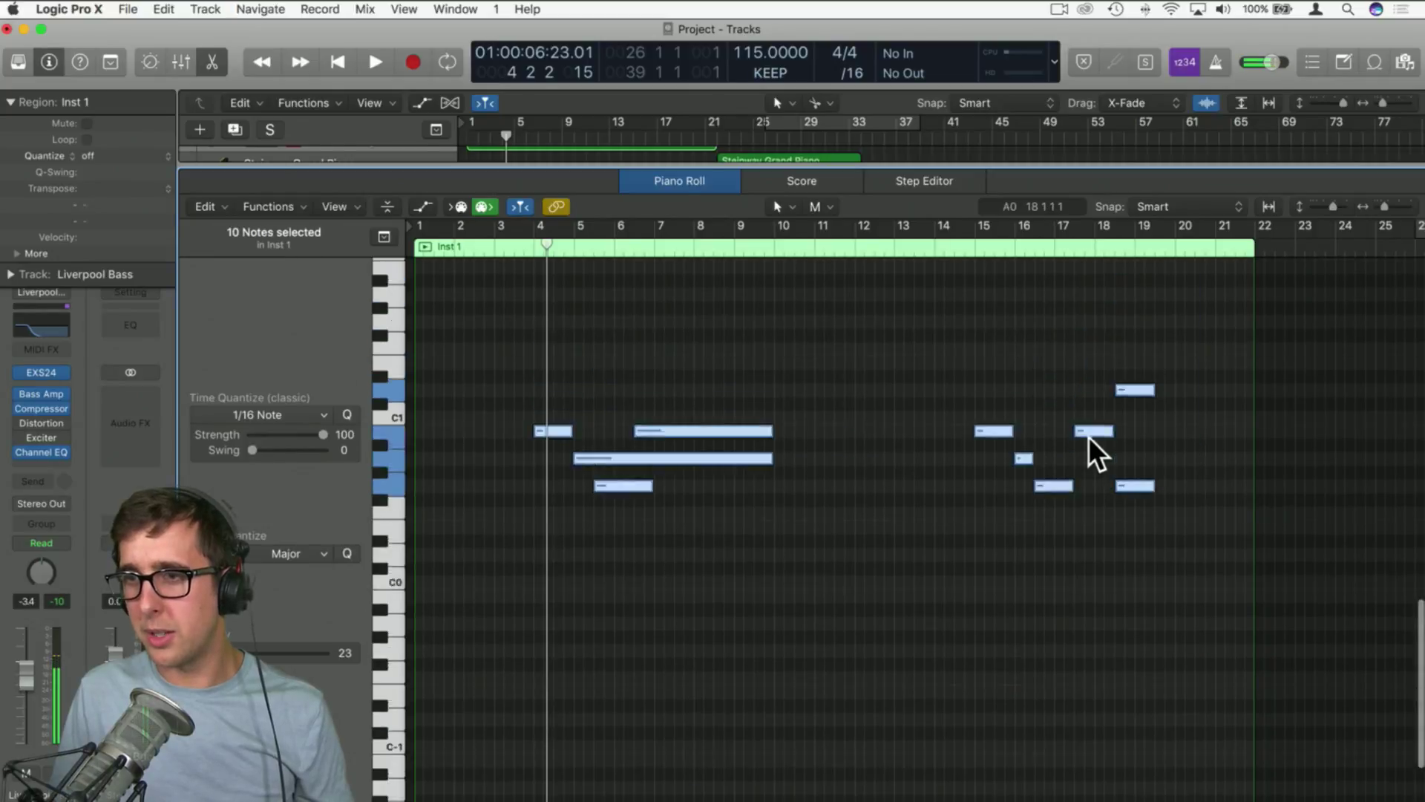
{"action": "left_click_drag", "start_coordinate": [622, 607], "coordinate": [627, 493]}
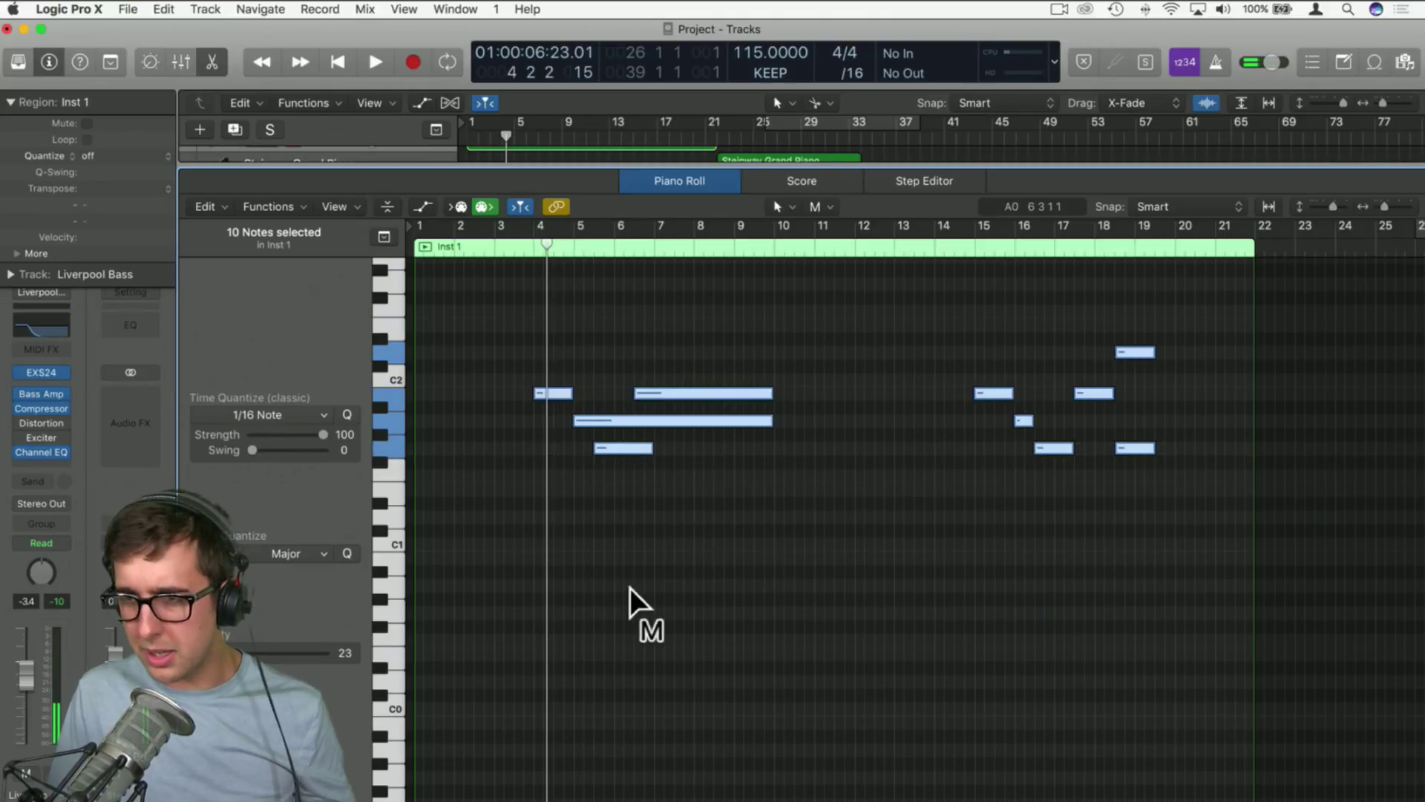
{"action": "key", "text": "super+z"}
{"action": "left_click_drag", "start_coordinate": [553, 553], "coordinate": [558, 387]}
{"action": "left_click", "coordinate": [560, 483]}
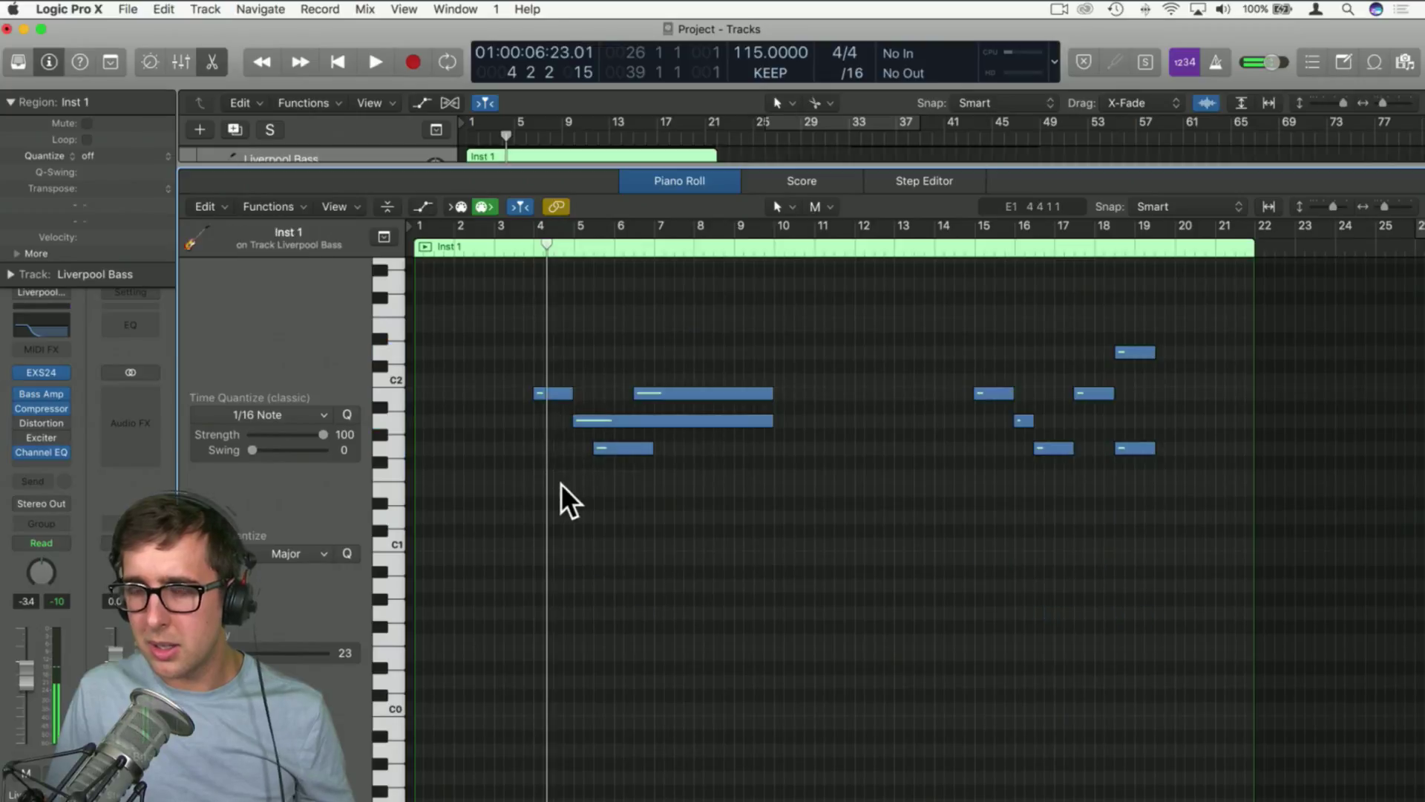
Play the bass line and shorten the bar 5 A1 note to half a bar and the following G1 and B1 notes to one bar each
{"action": "left_click_drag", "start_coordinate": [547, 247], "coordinate": [386, 251]}
{"action": "key", "text": "space"}
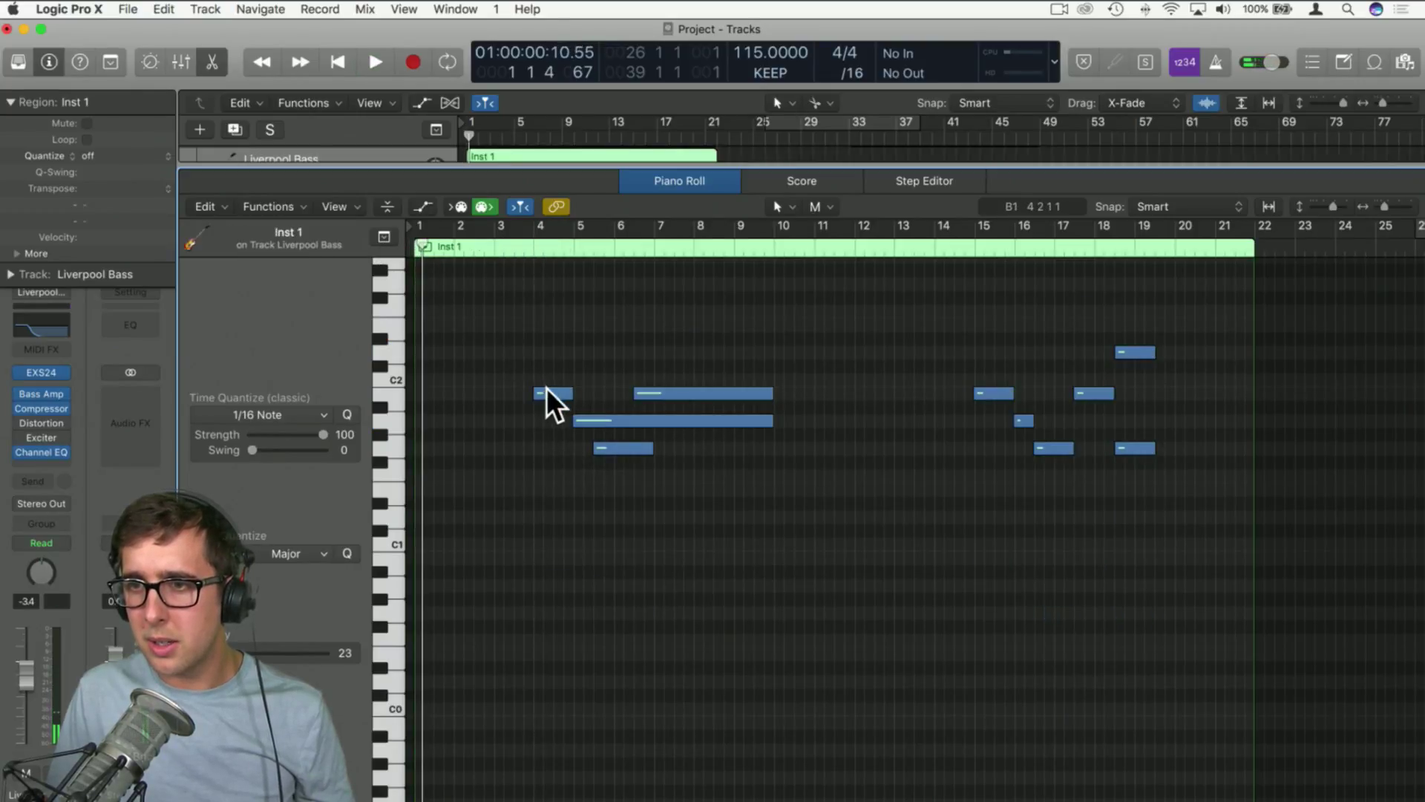
{"action": "left_click", "coordinate": [498, 245]}
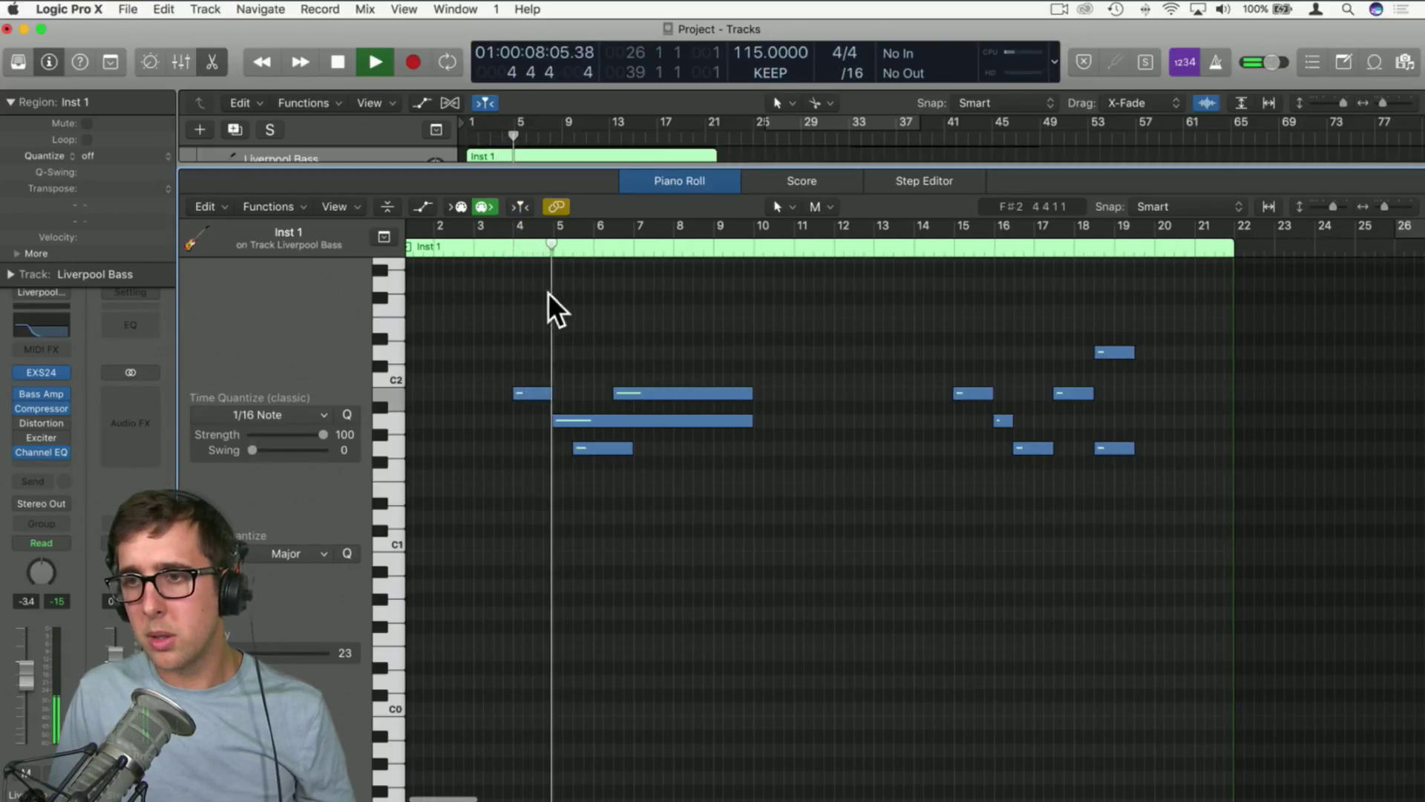
{"action": "left_click_drag", "start_coordinate": [743, 420], "coordinate": [611, 449]}
{"action": "key", "text": "space"}
{"action": "left_click_drag", "start_coordinate": [754, 395], "coordinate": [651, 407]}
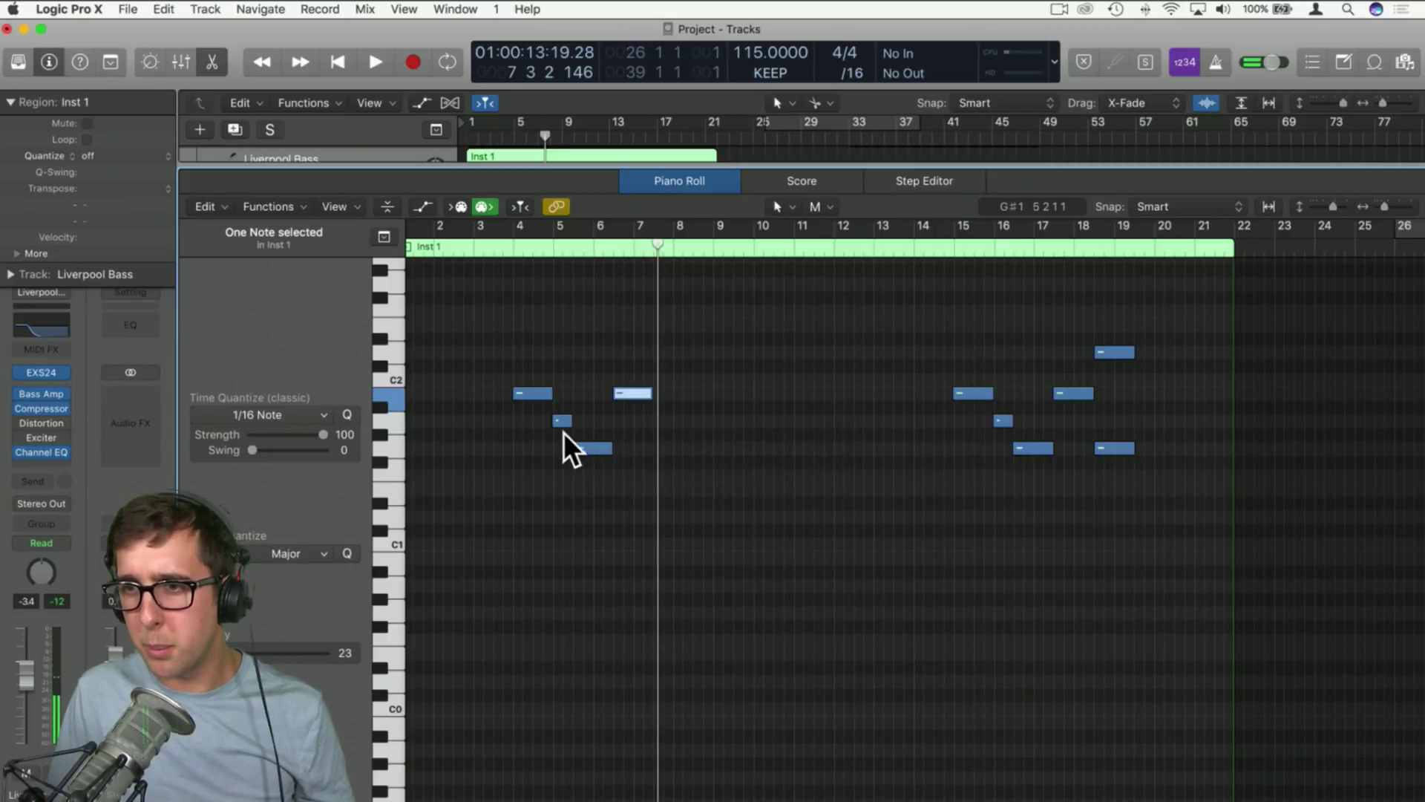
Copy the A1 note to the middle of bar 7 and the G1 note to bar 8, and play the repeated riff
{"action": "left_click_drag", "start_coordinate": [563, 419], "coordinate": [662, 421]}
{"action": "left_click_drag", "start_coordinate": [584, 447], "coordinate": [685, 445]}
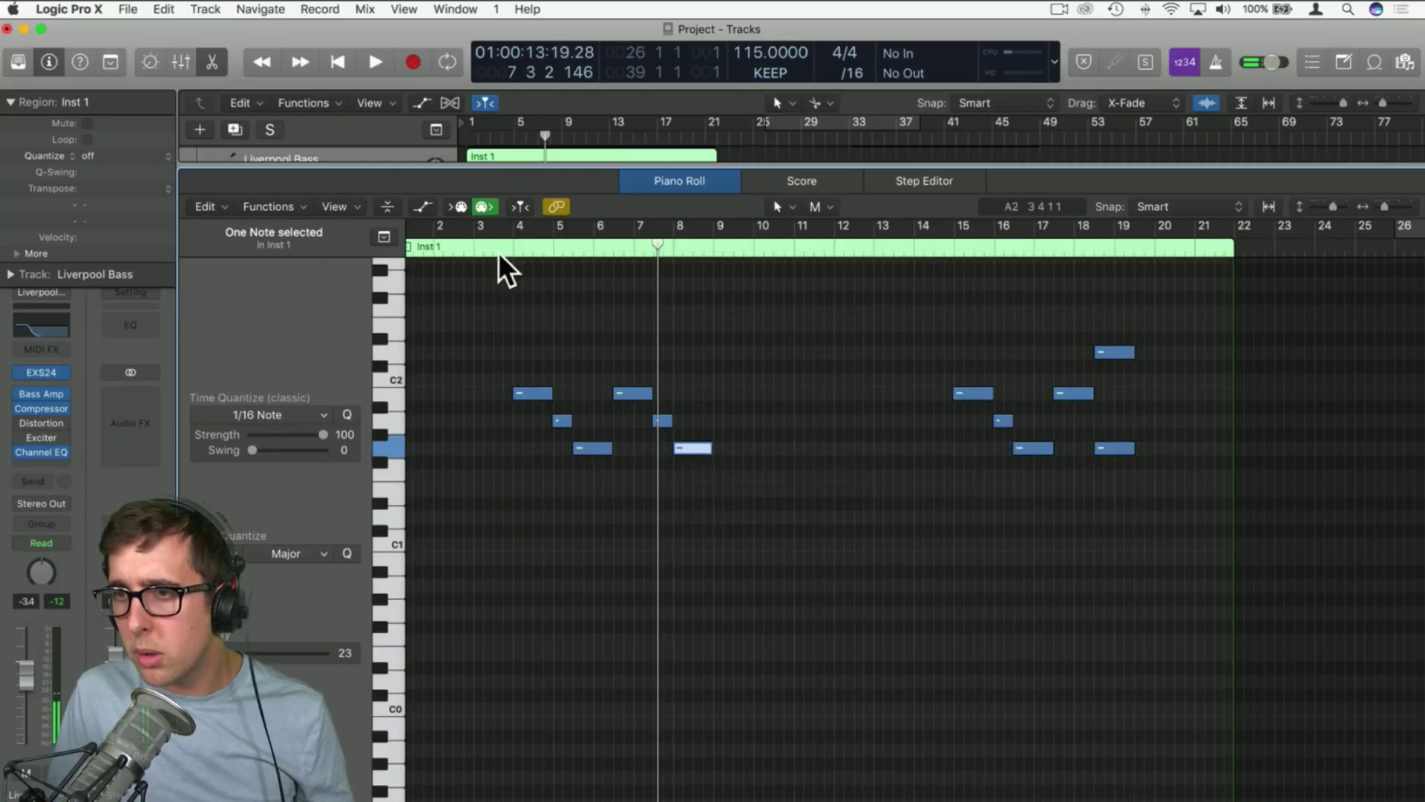
{"action": "double_click", "coordinate": [504, 232]}
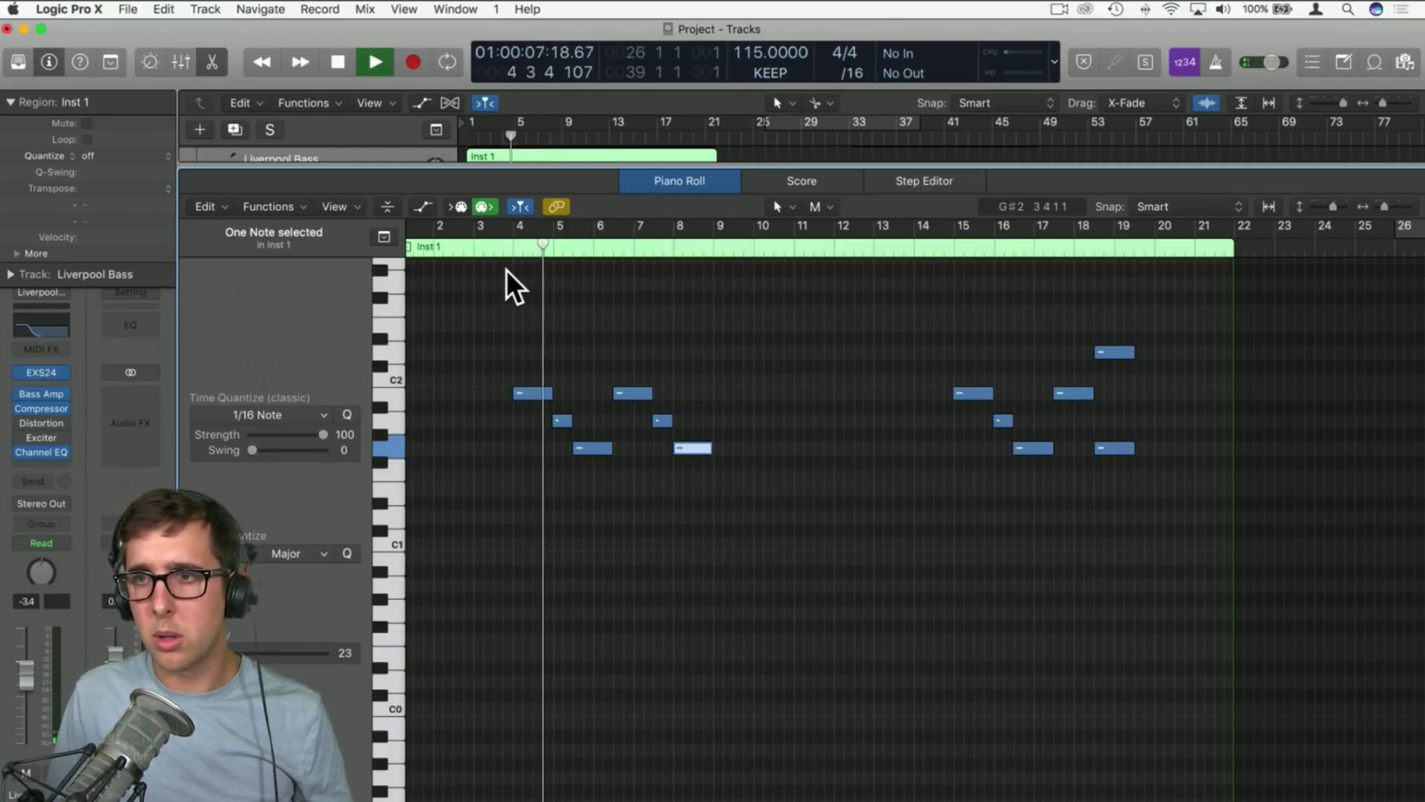
{"action": "left_click", "coordinate": [502, 245]}
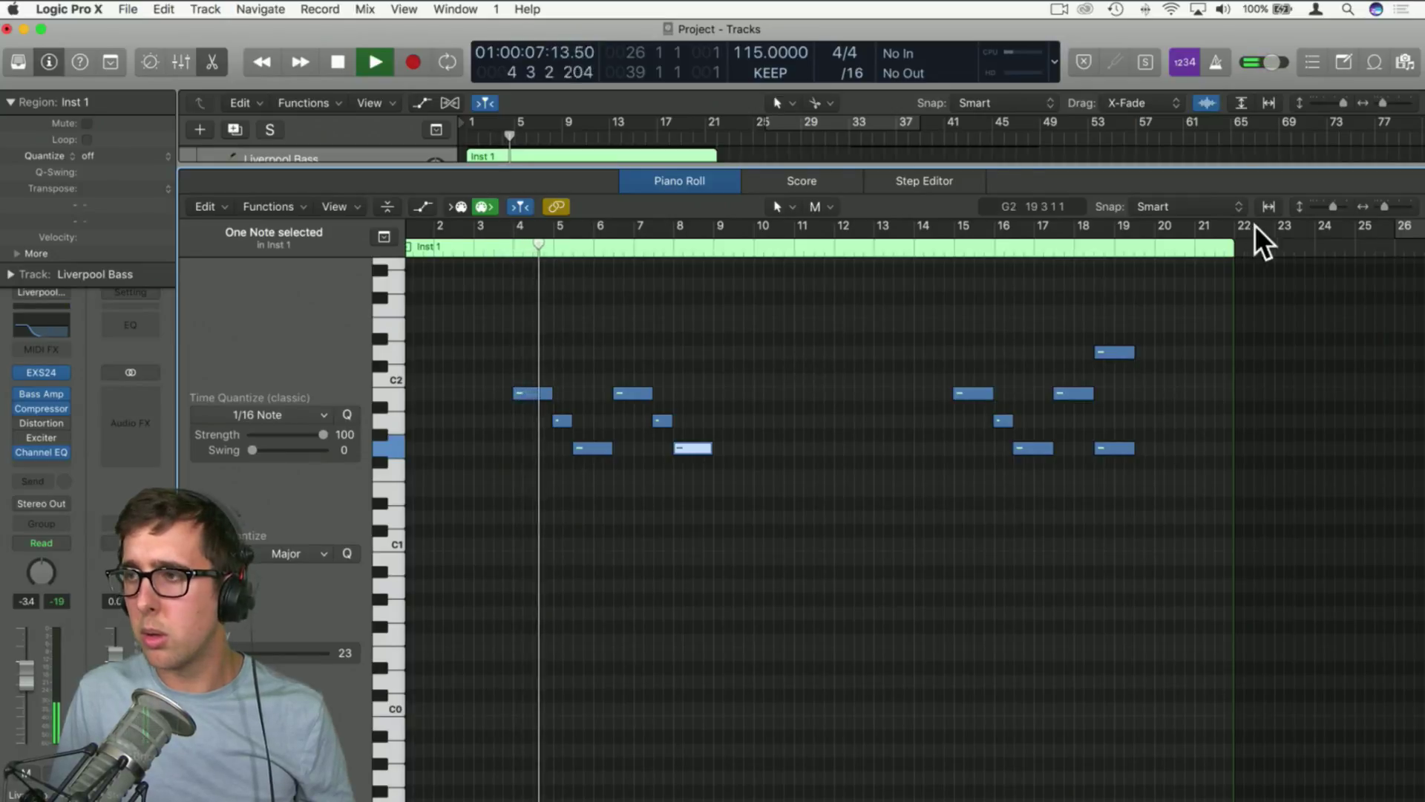
{"action": "key", "text": "super+Right"}
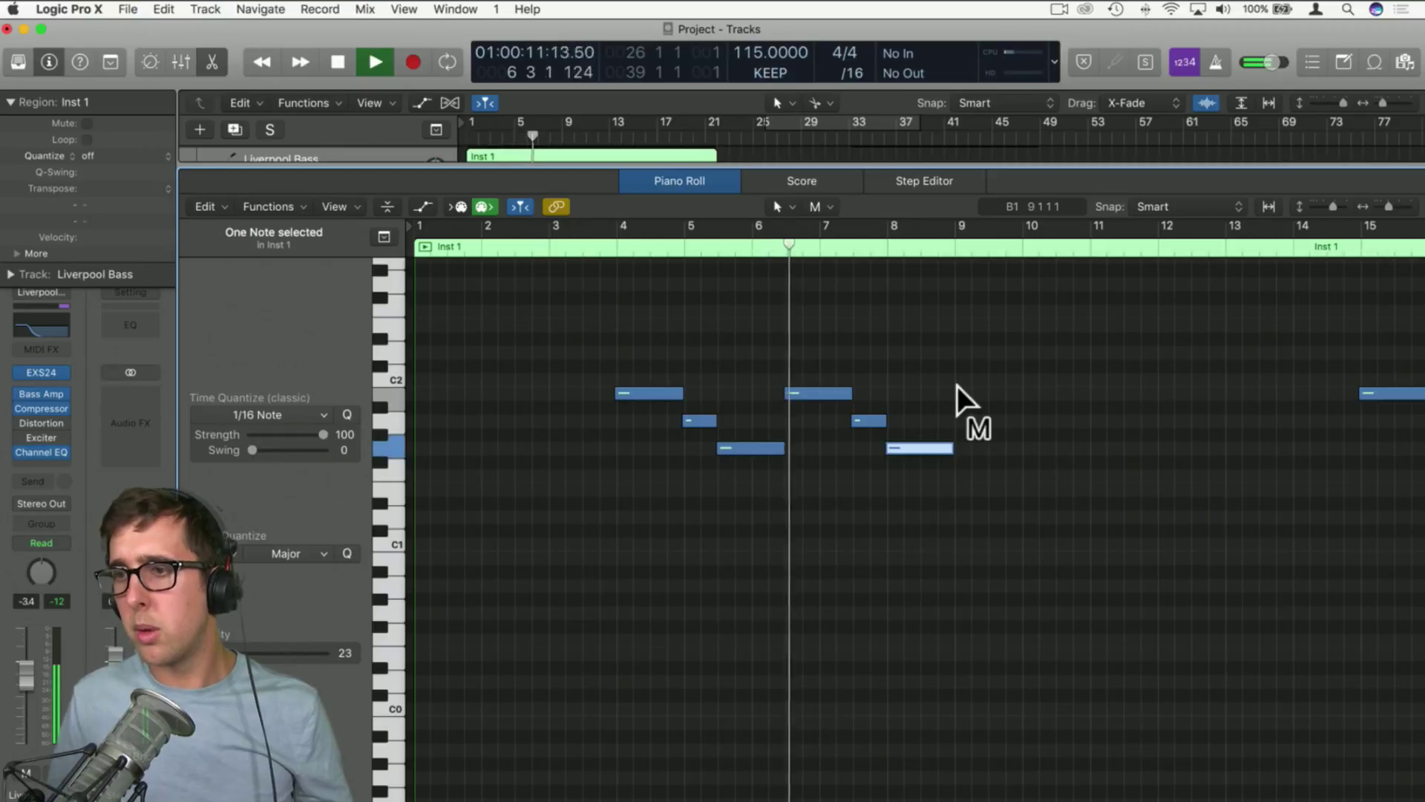
{"action": "key", "text": "super+Right"}
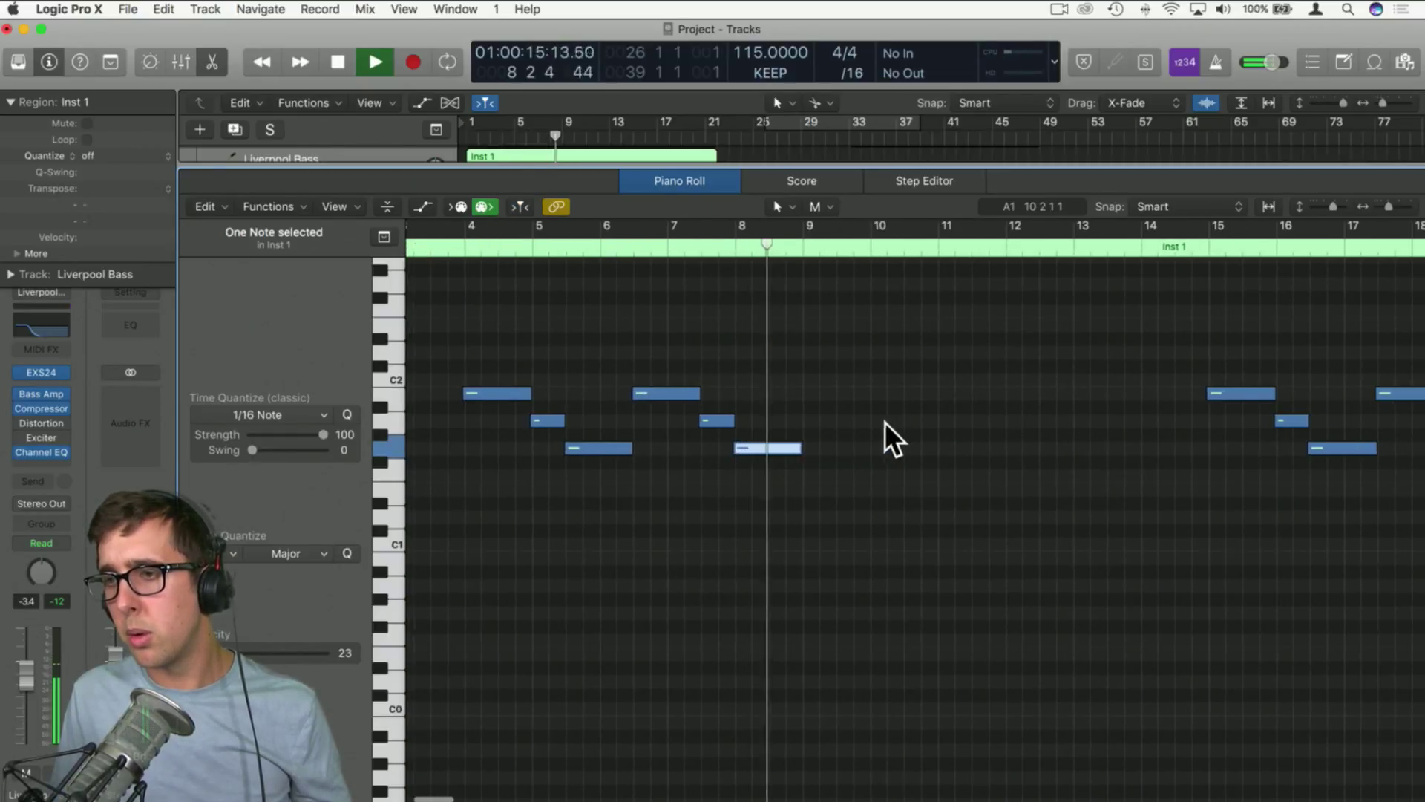
{"action": "key", "text": "space"}
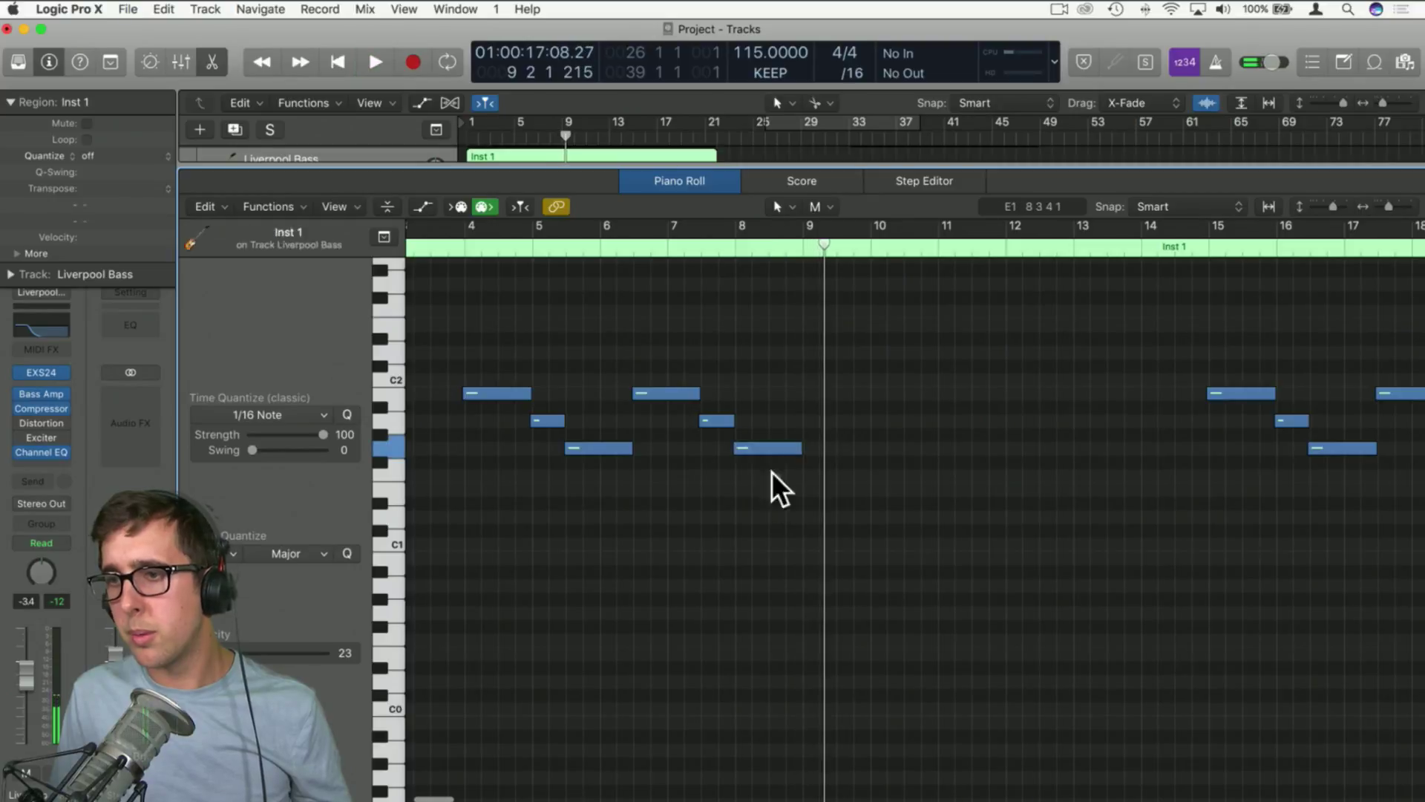
Extend the riff with copied notes B1 at bar 9, A1 at bar 10 and D2 near mid-bar 10, and play it from before bar 4
{"action": "left_click_drag", "start_coordinate": [772, 476], "coordinate": [841, 395]}
{"action": "left_click_drag", "start_coordinate": [929, 452], "coordinate": [927, 352]}
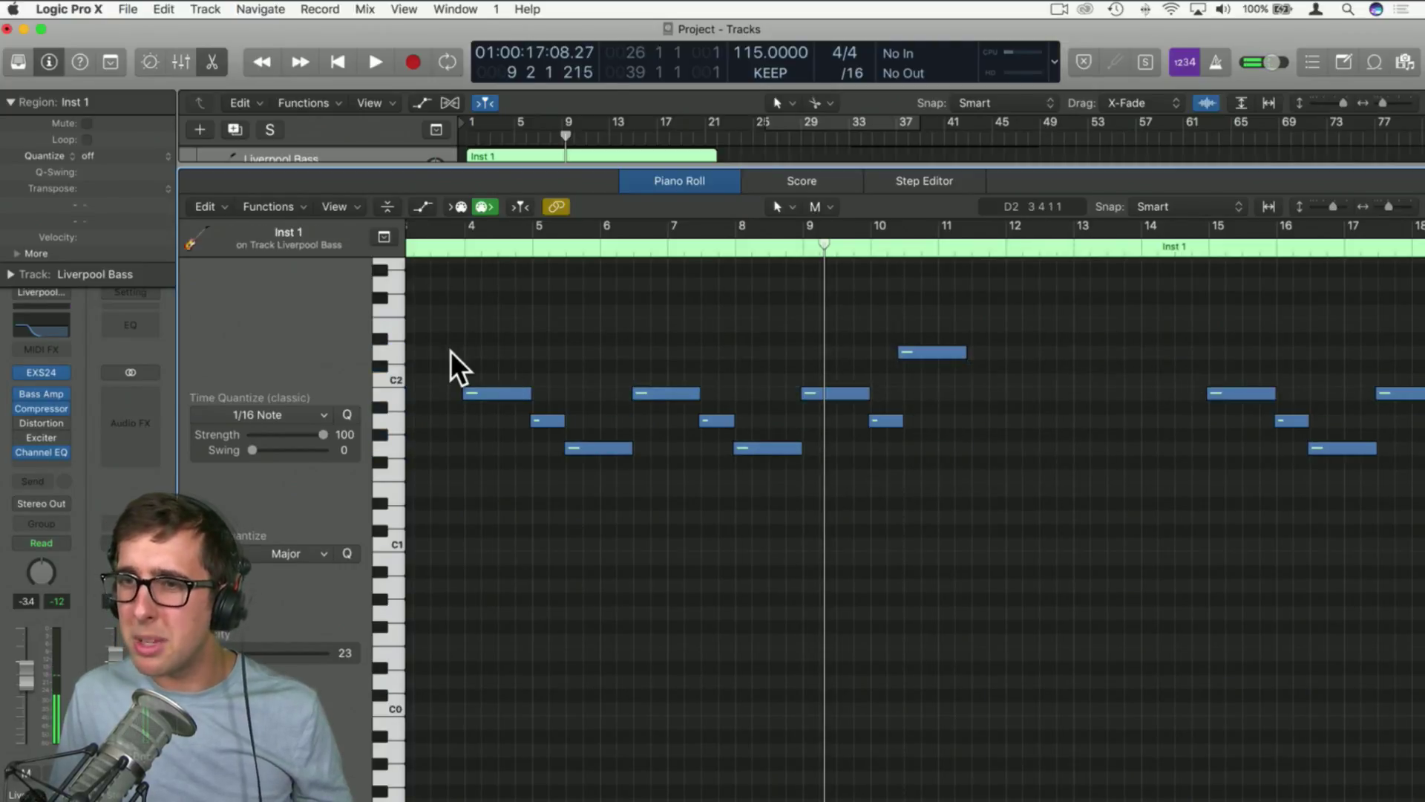
{"action": "left_click", "coordinate": [448, 251]}
{"action": "key", "text": "space"}
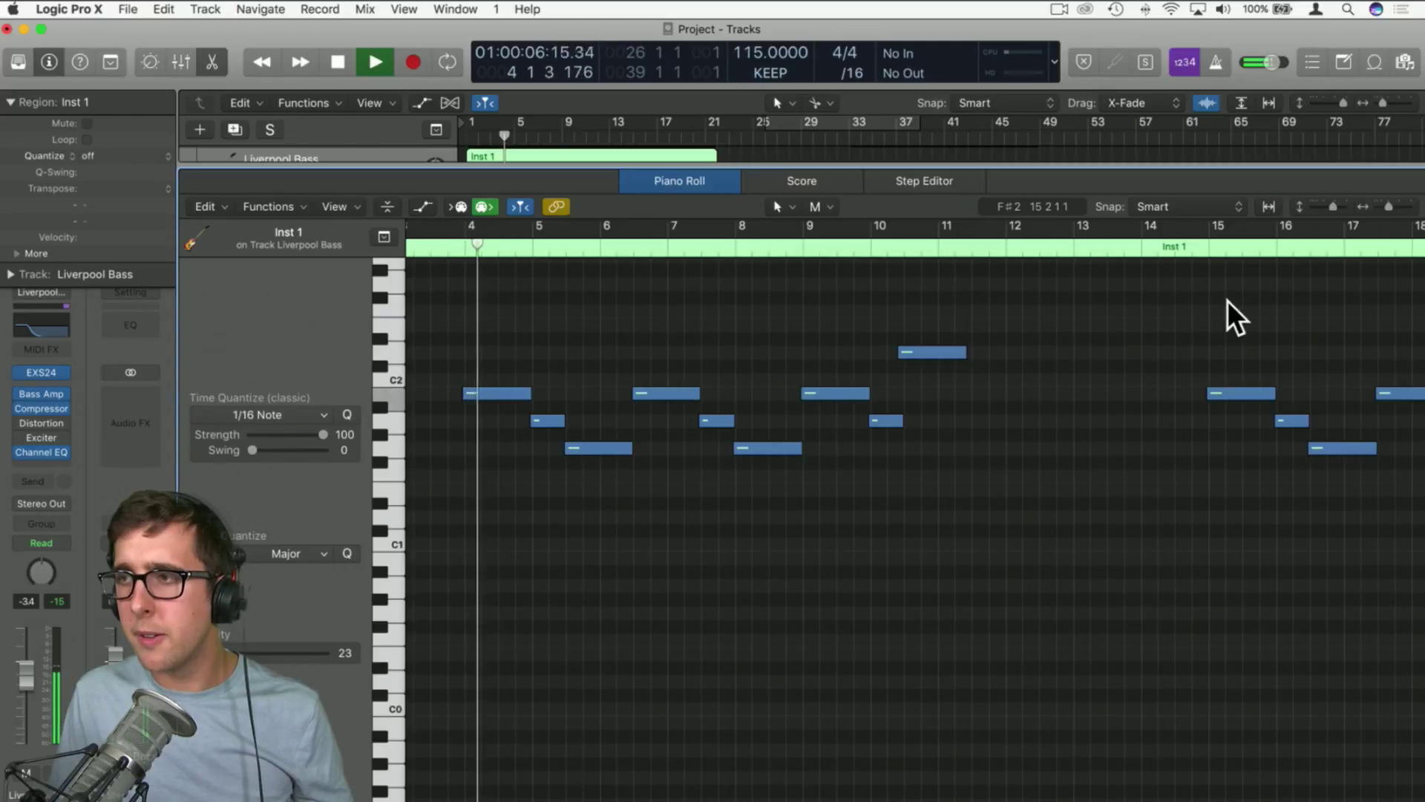
Change the D2 note near mid-bar 10 to G1, continue with copied B1, A1 and G1 notes through bar 12, and play the riff
{"action": "left_click_drag", "start_coordinate": [1384, 209], "coordinate": [1383, 210]}
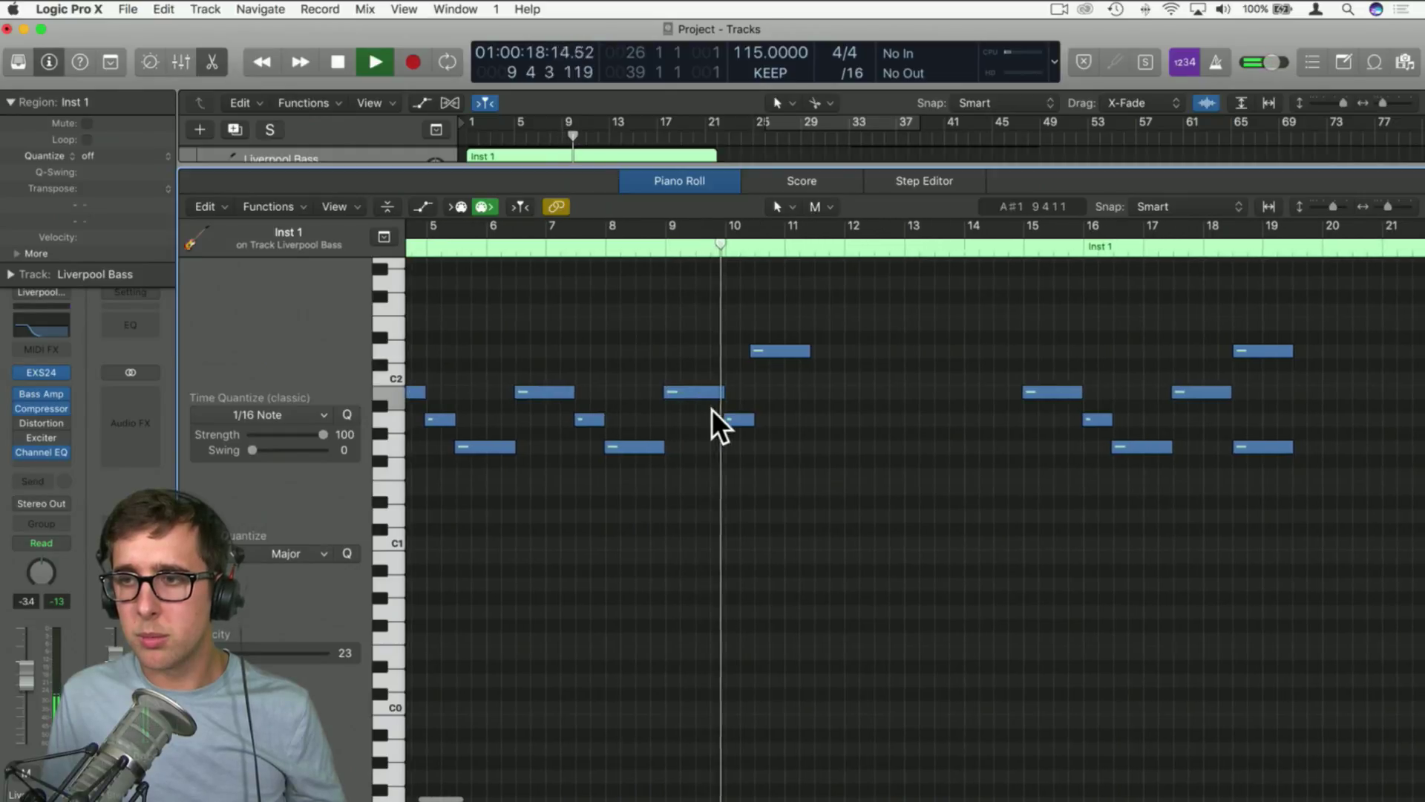
{"action": "key", "text": "space"}
{"action": "left_click_drag", "start_coordinate": [774, 353], "coordinate": [821, 394]}
{"action": "left_click", "coordinate": [800, 416]}
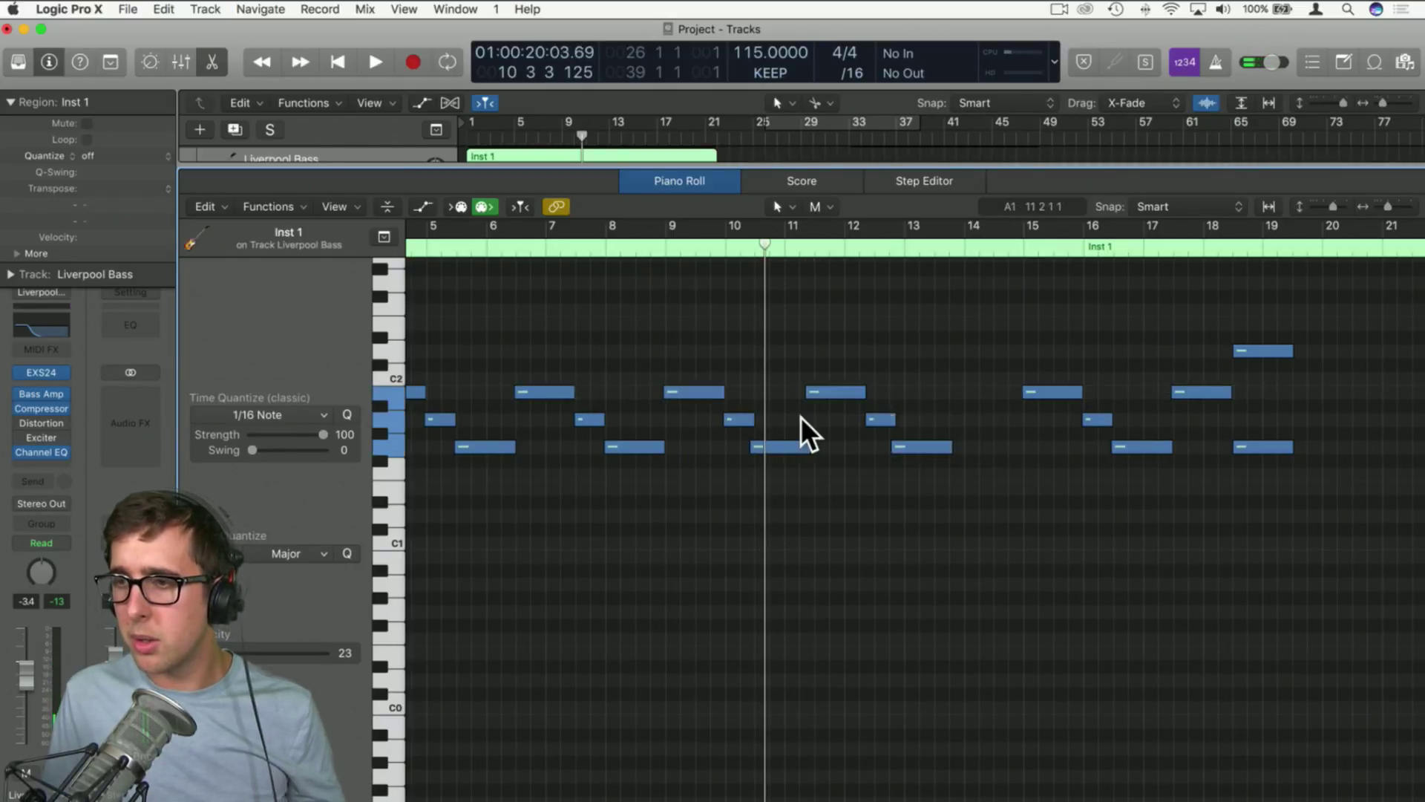
{"action": "scroll", "coordinate": [801, 416], "scroll_direction": "left", "scroll_amount": 2}
{"action": "scroll", "coordinate": [800, 416], "scroll_direction": "right", "scroll_amount": 1}
{"action": "left_click", "coordinate": [434, 246]}
{"action": "key", "text": "space"}
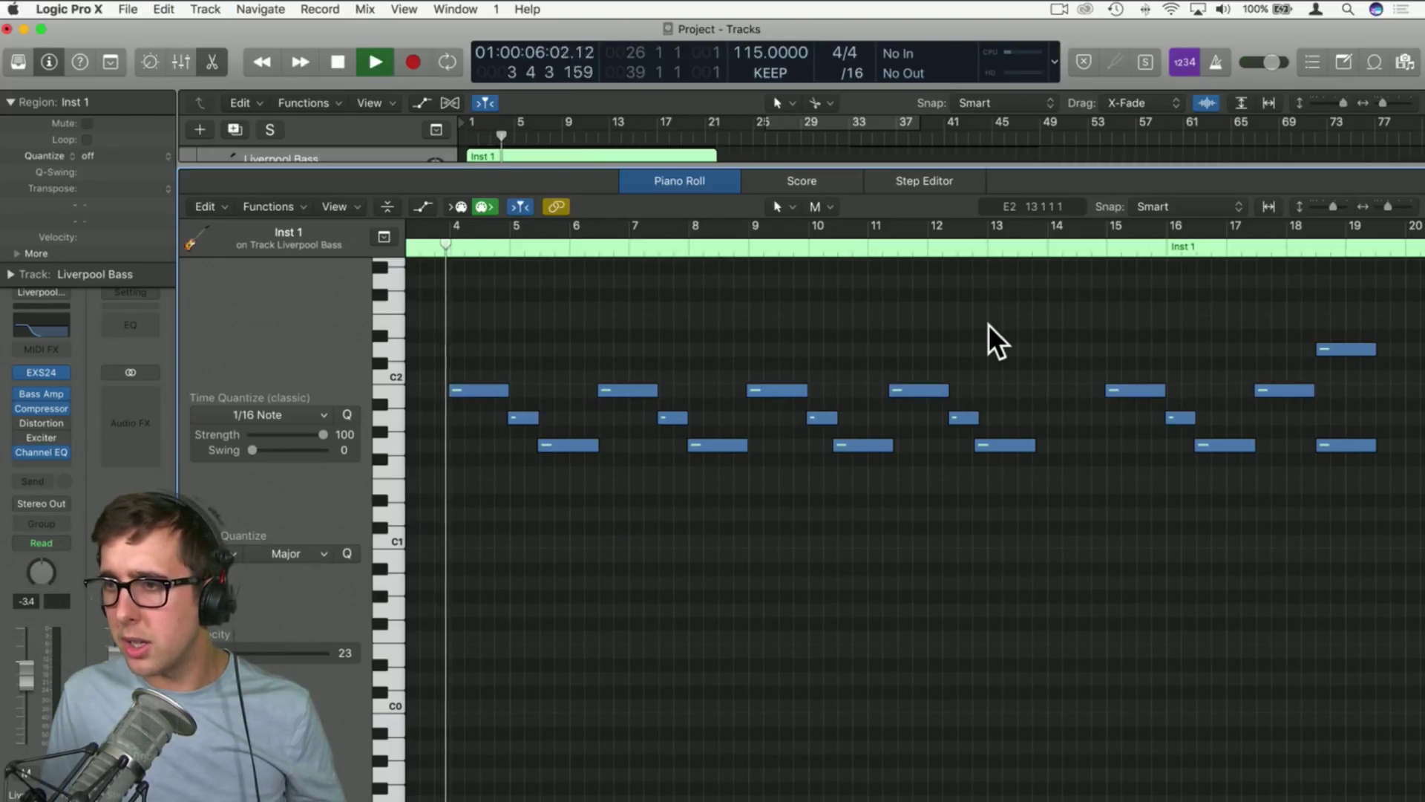
Move the last B1, A1 and G1 group earlier to start at bar 11, and the preceding group half a bar earlier
{"action": "left_click_drag", "start_coordinate": [1388, 205], "coordinate": [1393, 206]}
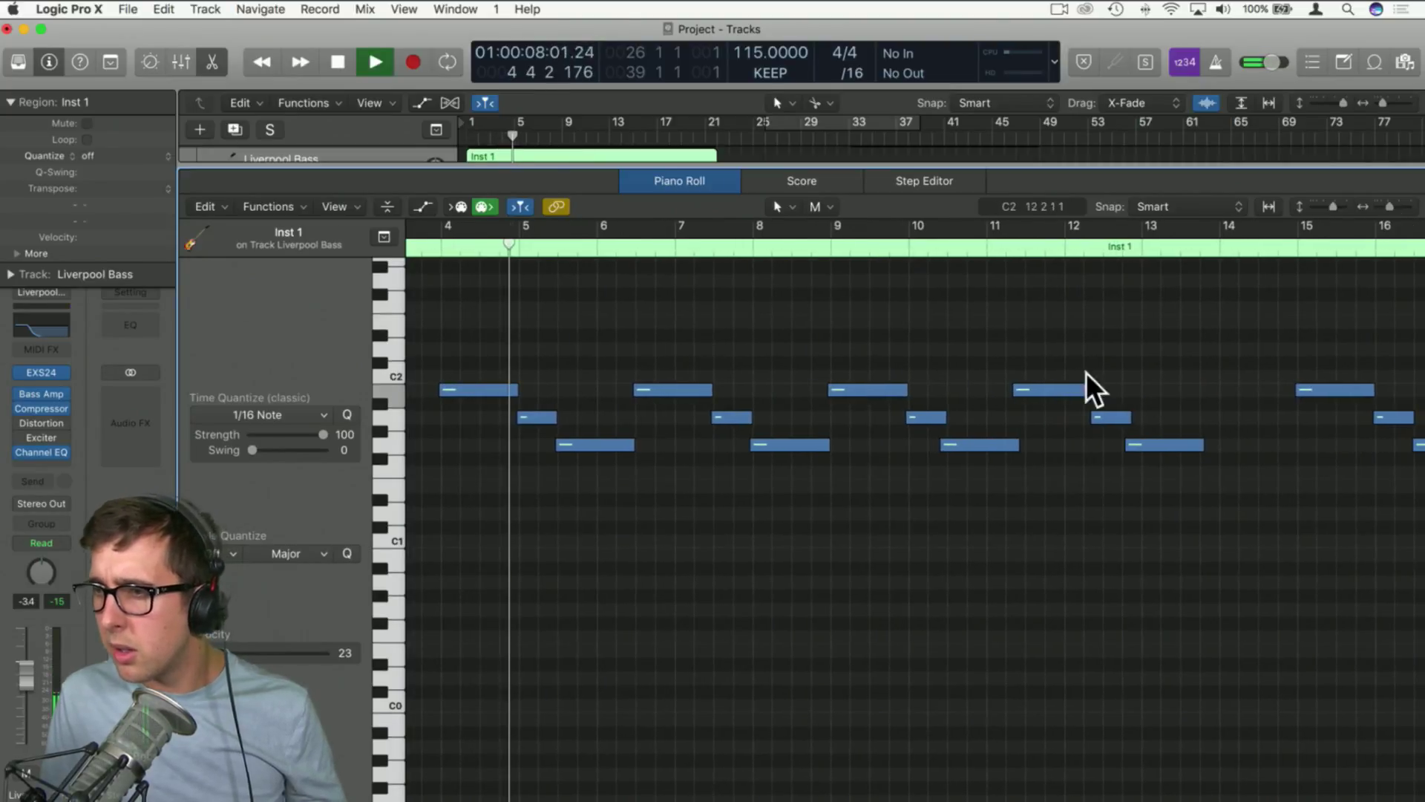
{"action": "left_click_drag", "start_coordinate": [1043, 350], "coordinate": [1173, 478]}
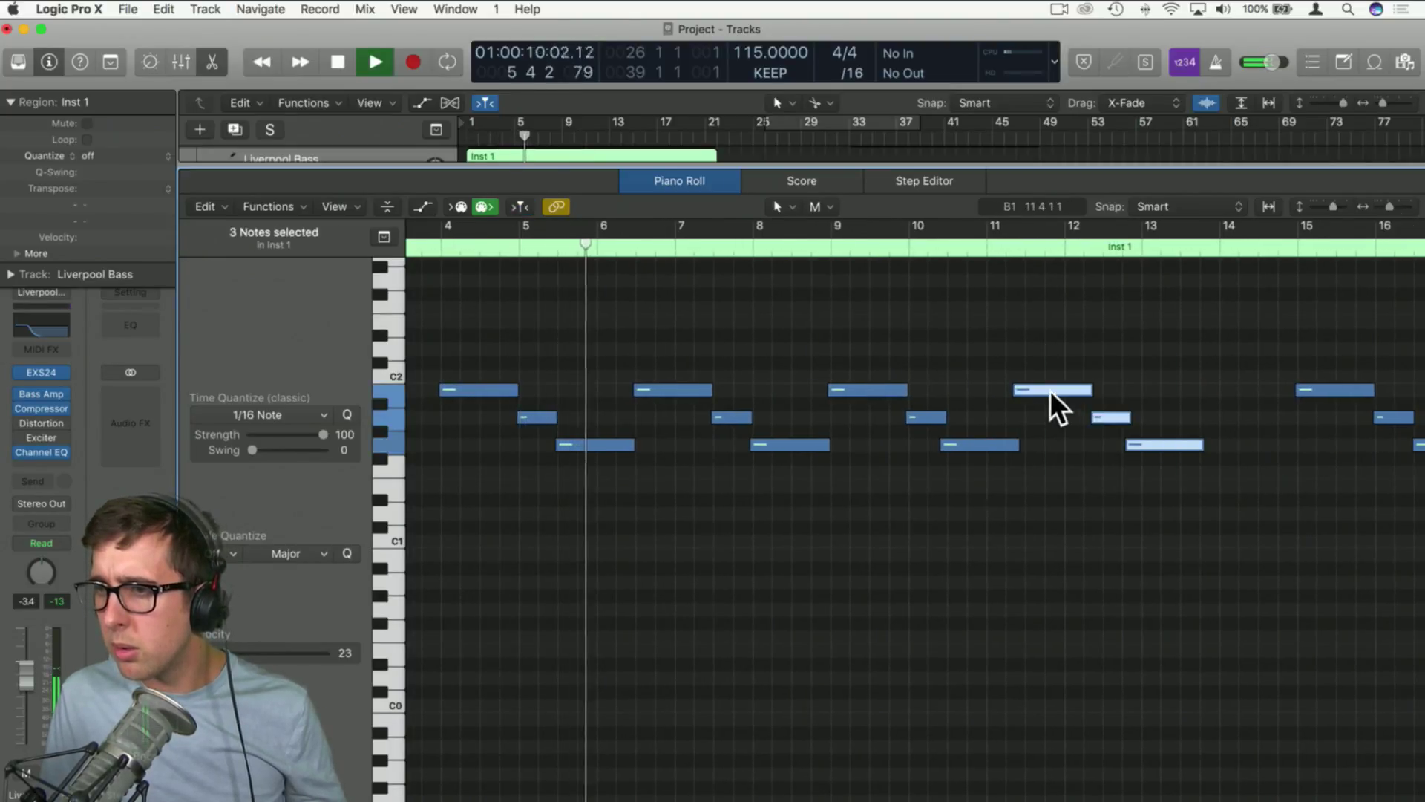
{"action": "left_click_drag", "start_coordinate": [1053, 388], "coordinate": [1023, 391]}
{"action": "key", "text": "space"}
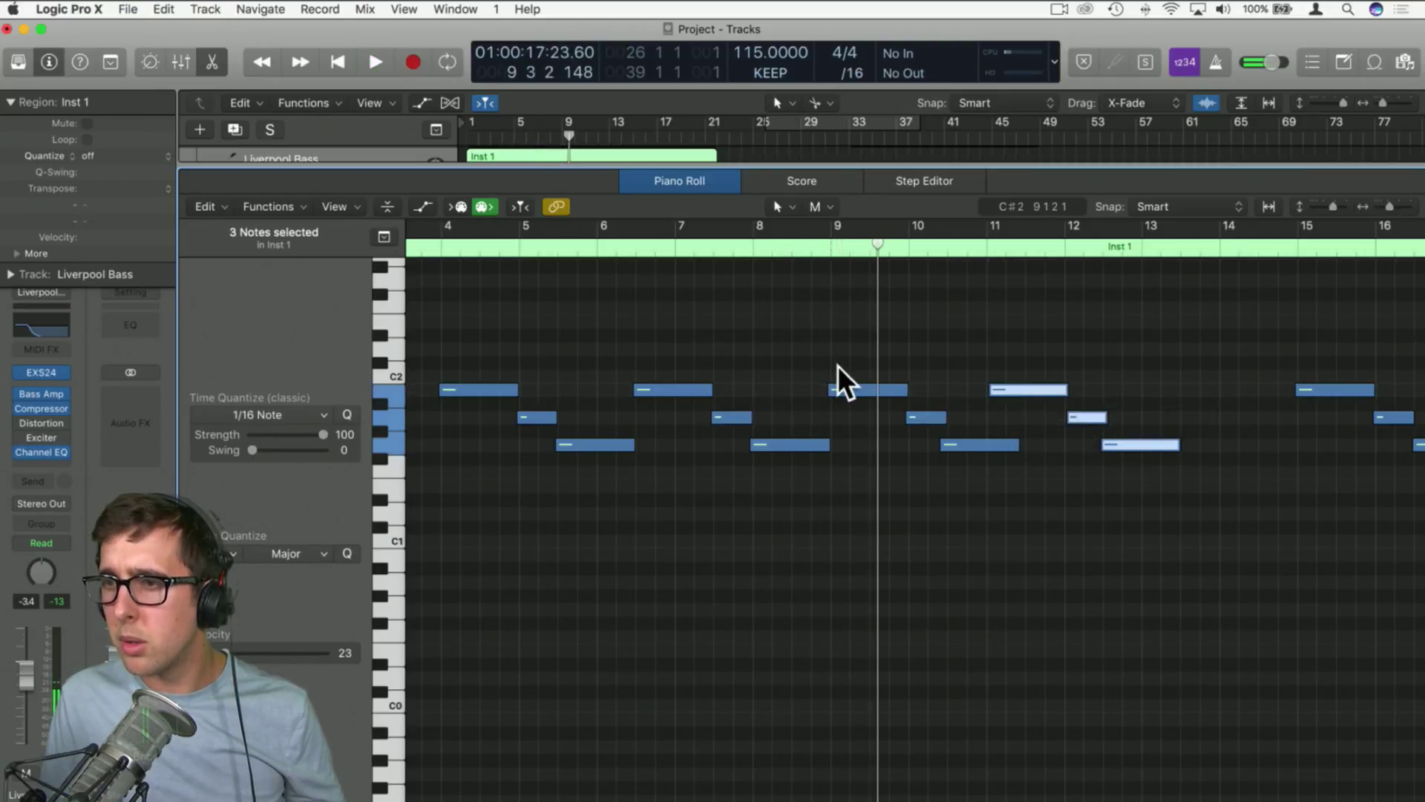
{"action": "mouse_move", "coordinate": [839, 376]}
{"action": "left_mouse_down"}
{"action": "mouse_move", "coordinate": [977, 455]}
{"action": "mouse_move", "coordinate": [820, 387]}
{"action": "left_mouse_up"}
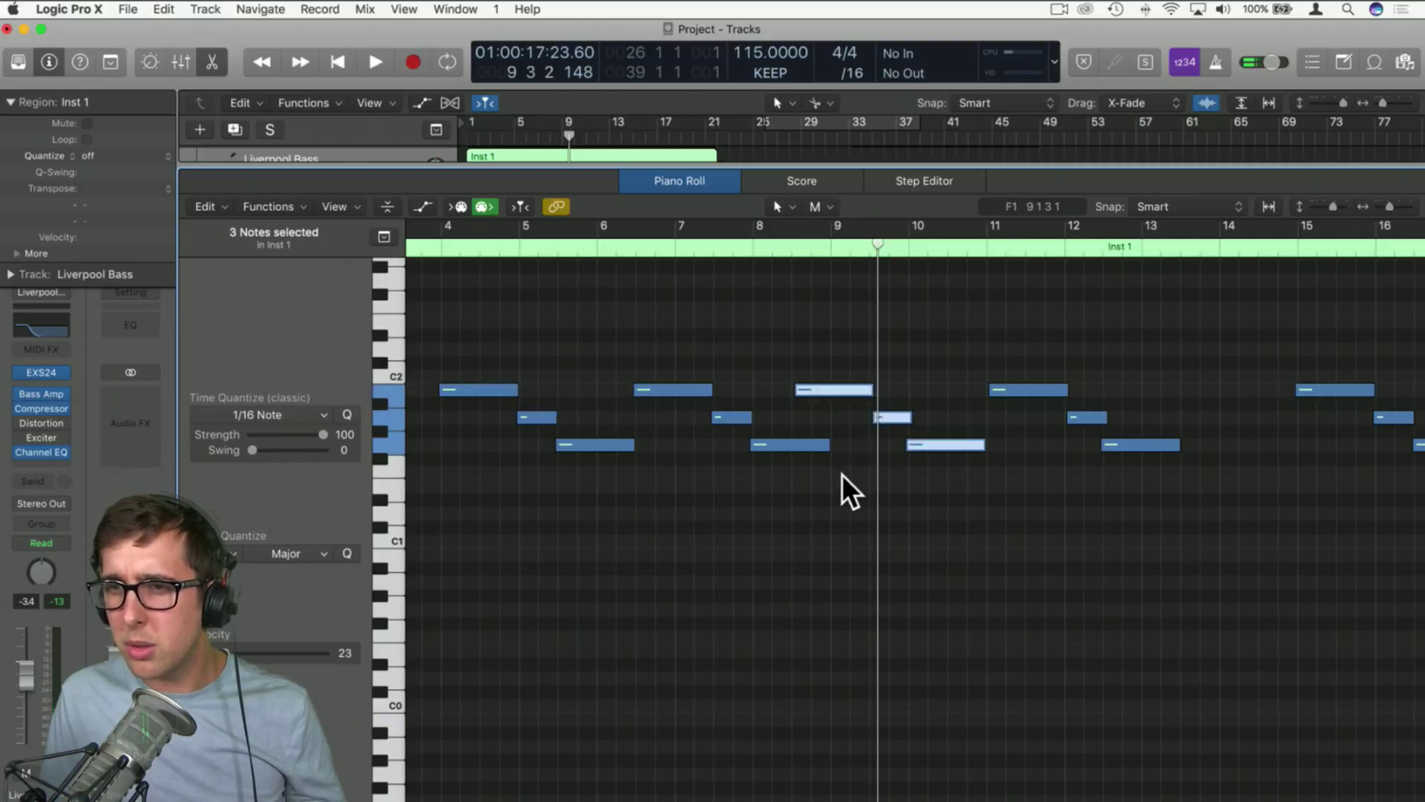
{"action": "scroll", "coordinate": [843, 476], "scroll_direction": "left", "scroll_amount": 3}
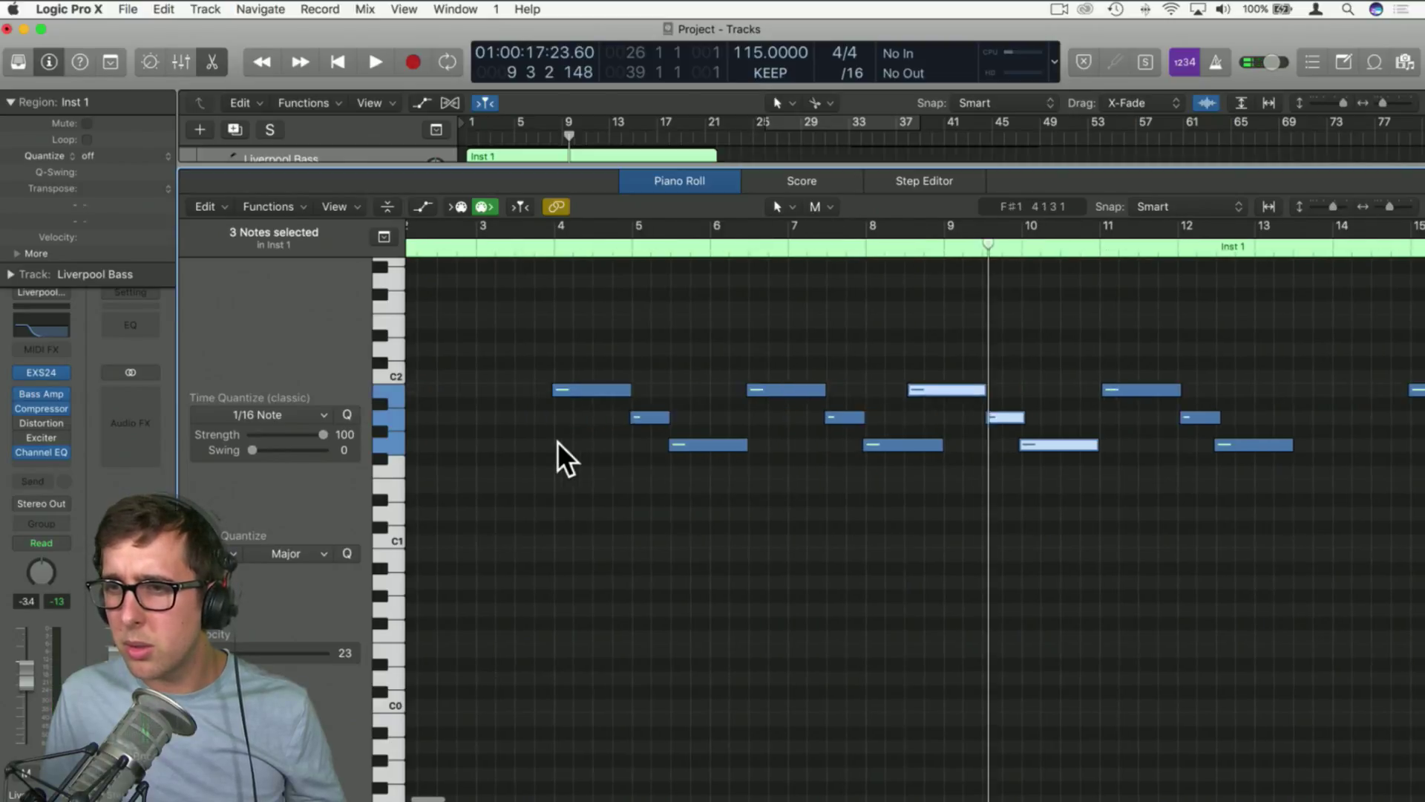
{"action": "left_click", "coordinate": [723, 445]}
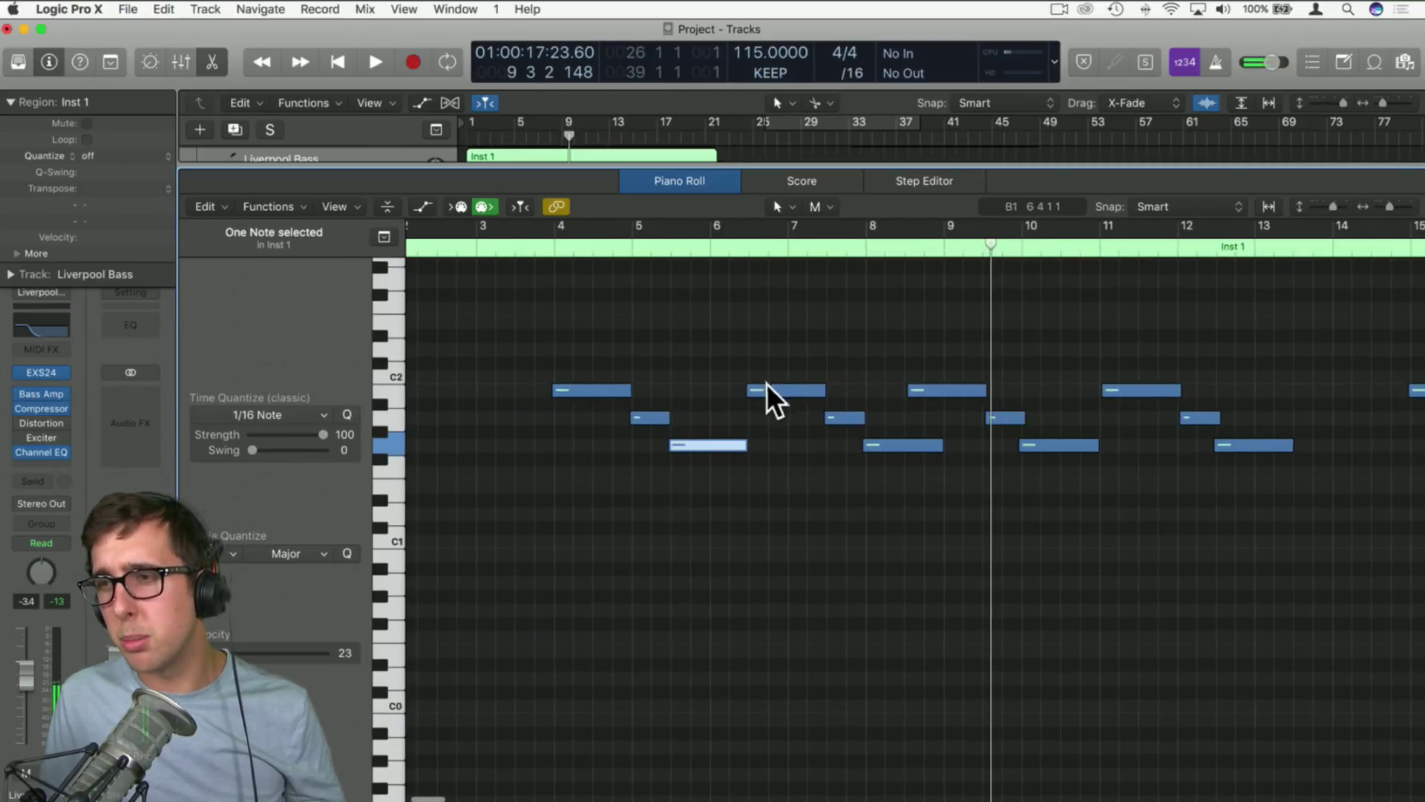
Shift the last six riff notes half a bar later so they start at bar 9, and play from mid-bar 3
{"action": "left_click_drag", "start_coordinate": [958, 348], "coordinate": [1225, 453]}
{"action": "left_click_drag", "start_coordinate": [928, 387], "coordinate": [968, 388]}
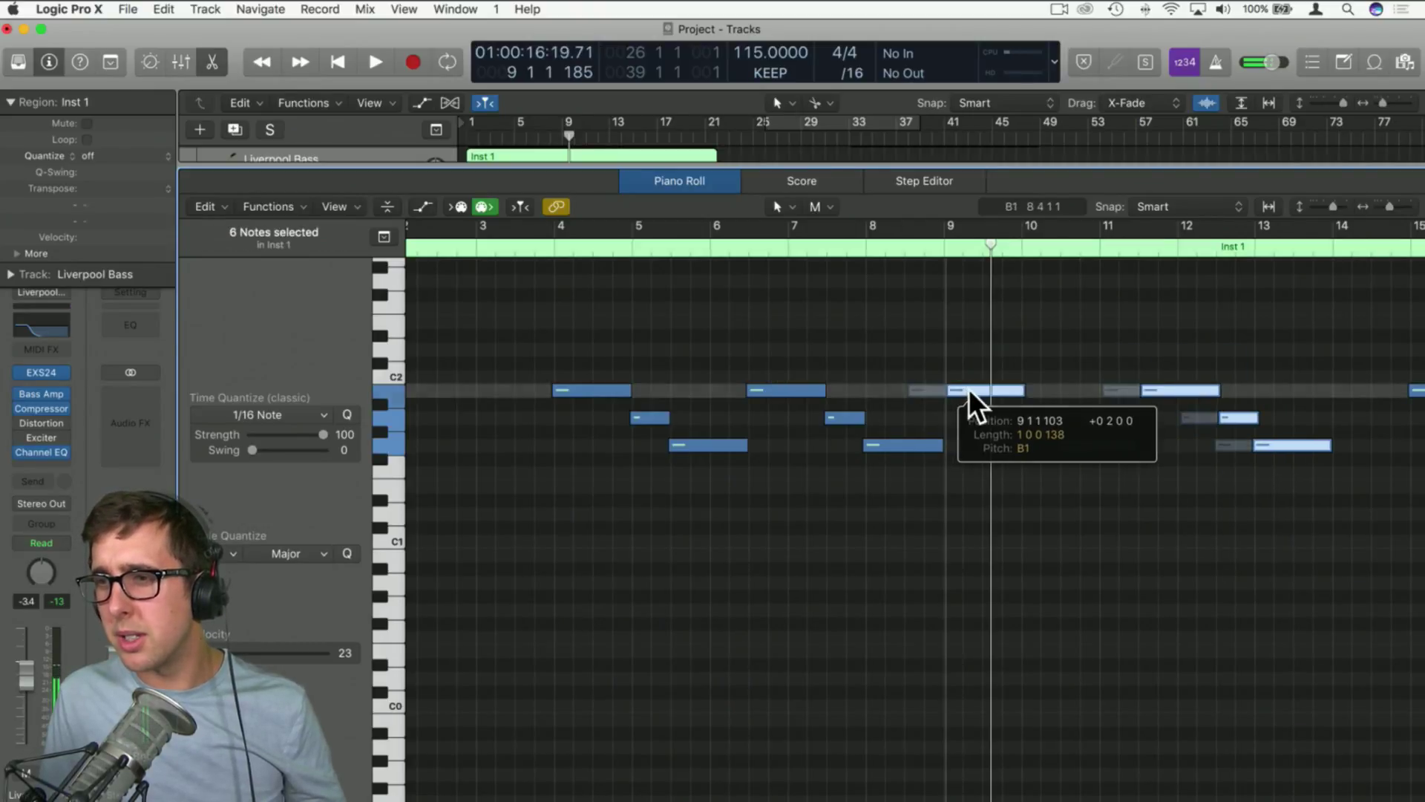
{"action": "left_click", "coordinate": [1055, 454]}
{"action": "left_click", "coordinate": [515, 245]}
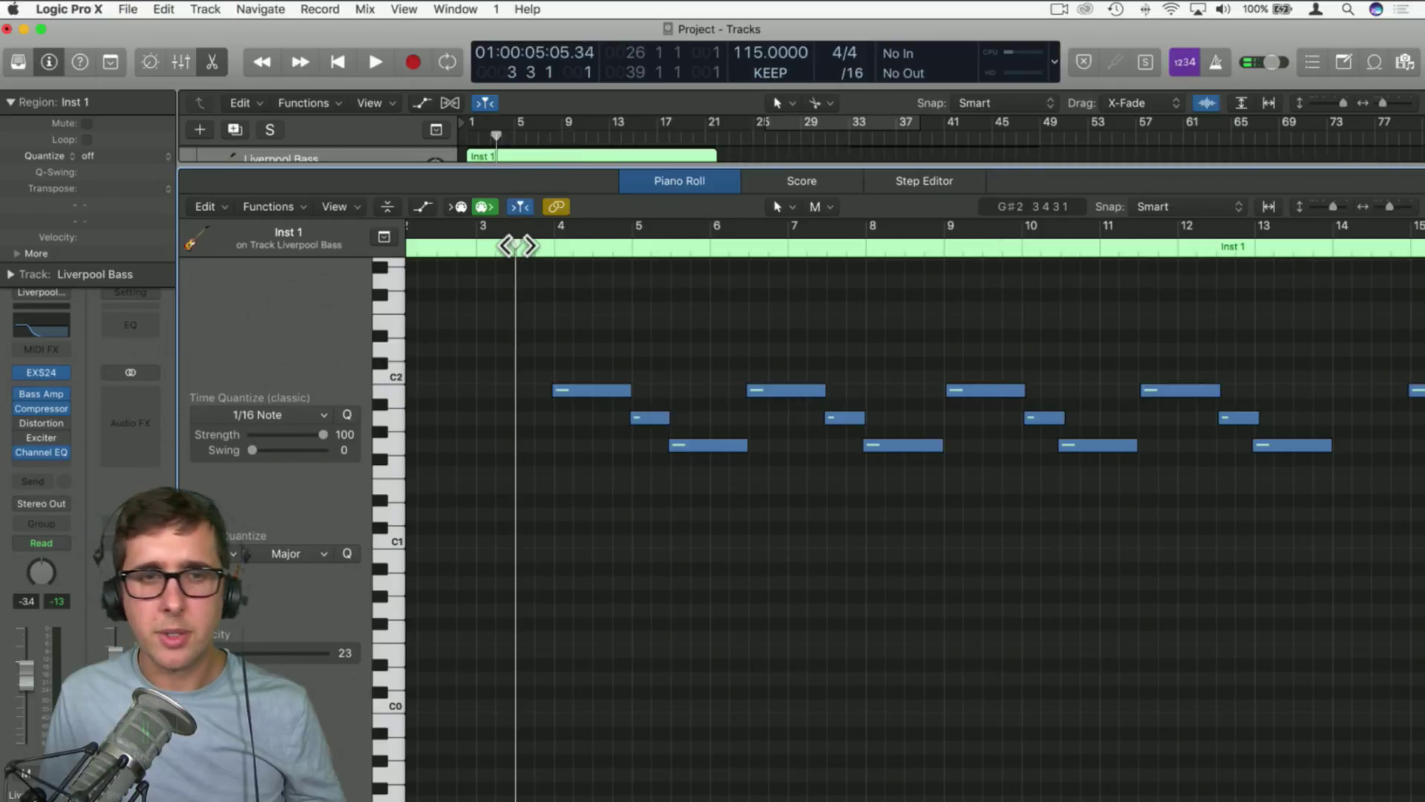
{"action": "key", "text": "space"}
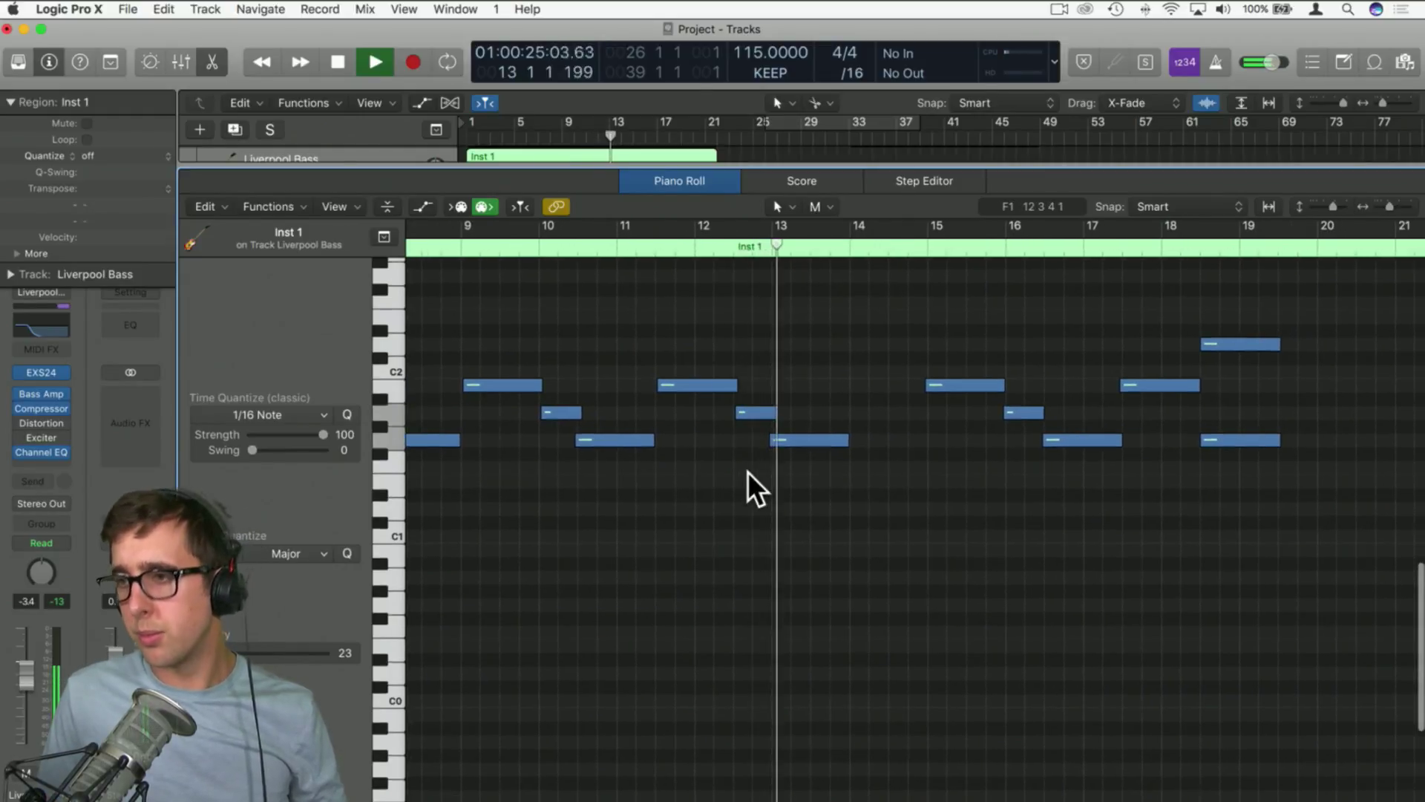
Extend the riff with copied notes B1 at bar 14, A1 at bar 15 and G1 near mid-bar 15, and play them
{"action": "key", "text": "space"}
{"action": "left_click_drag", "start_coordinate": [820, 468], "coordinate": [865, 385]}
{"action": "left_click", "coordinate": [892, 438]}
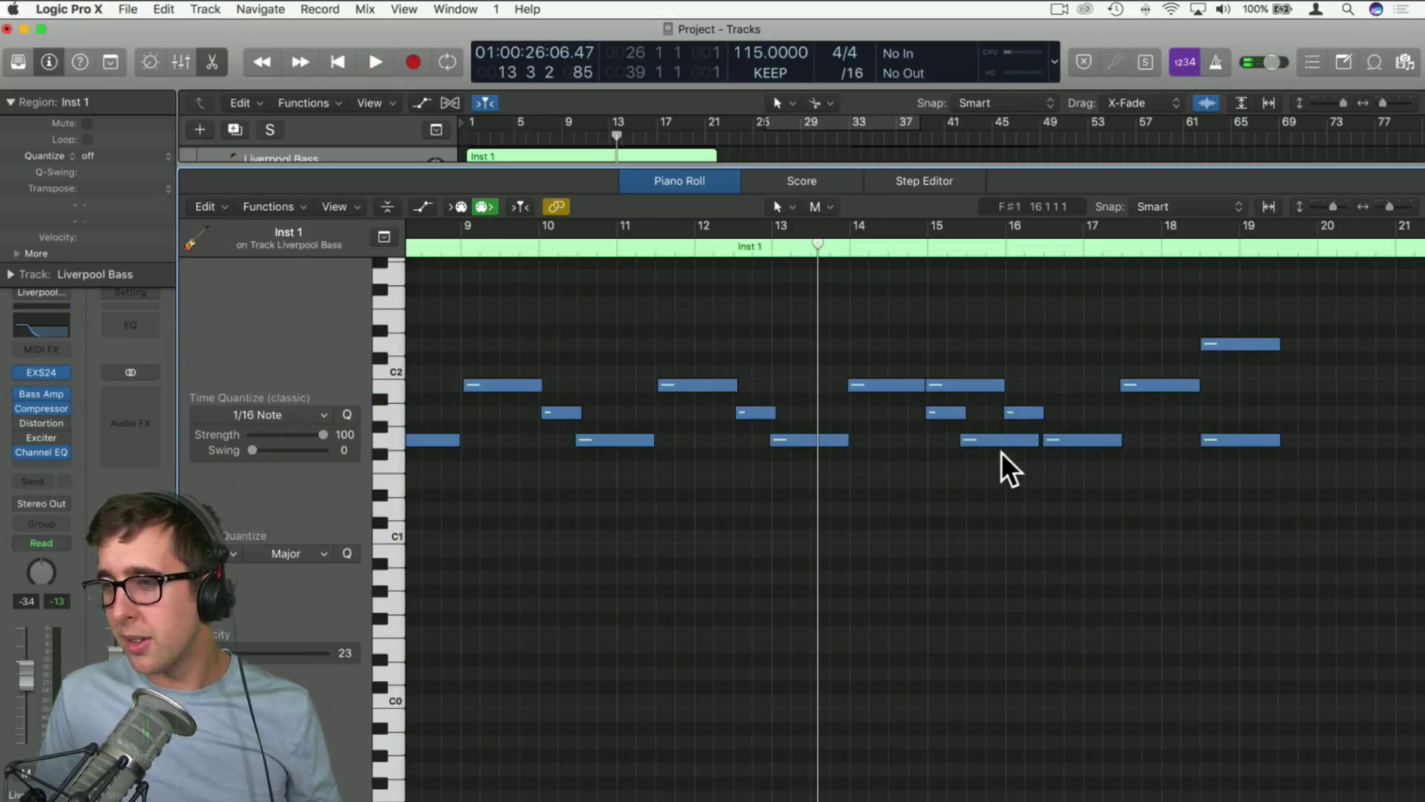
{"action": "left_click", "coordinate": [962, 381]}
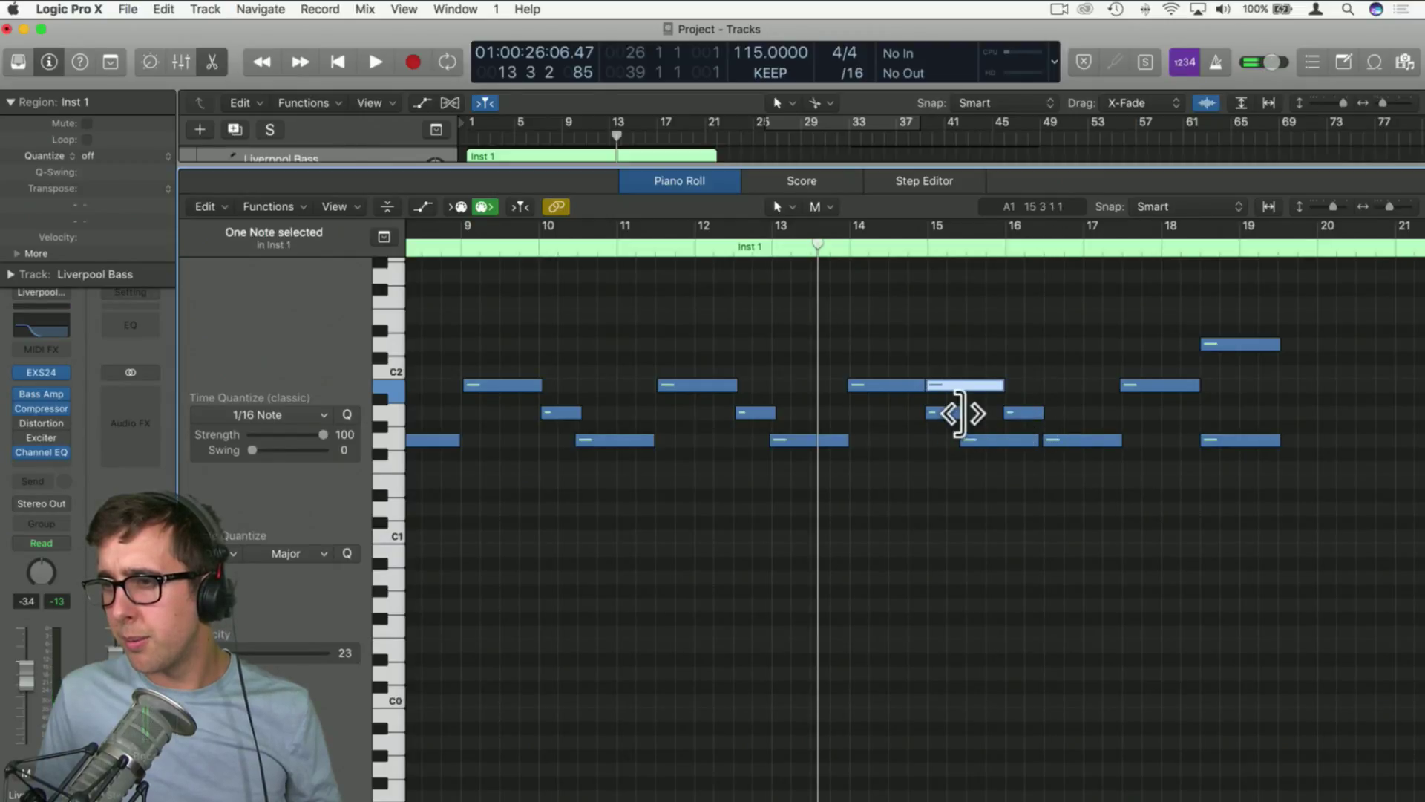
{"action": "left_click_drag", "start_coordinate": [958, 414], "coordinate": [957, 414]}
{"action": "key", "text": "space"}
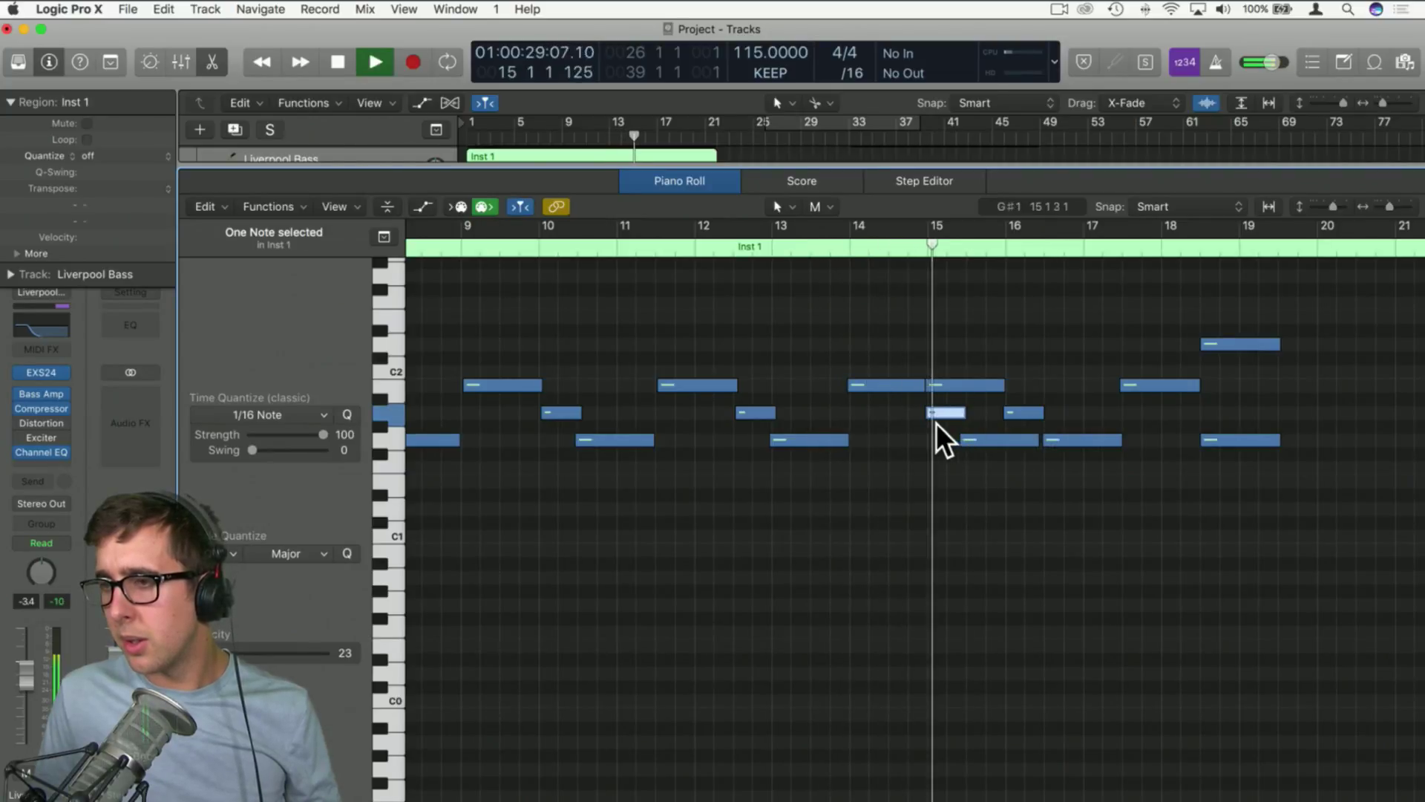
{"action": "key", "text": "space"}
Delete the overlapping B1 at bar 15 and A1 at bar 16, and turn the G1 near mid-bar 16 into two half-bar notes
{"action": "left_click", "coordinate": [952, 383]}
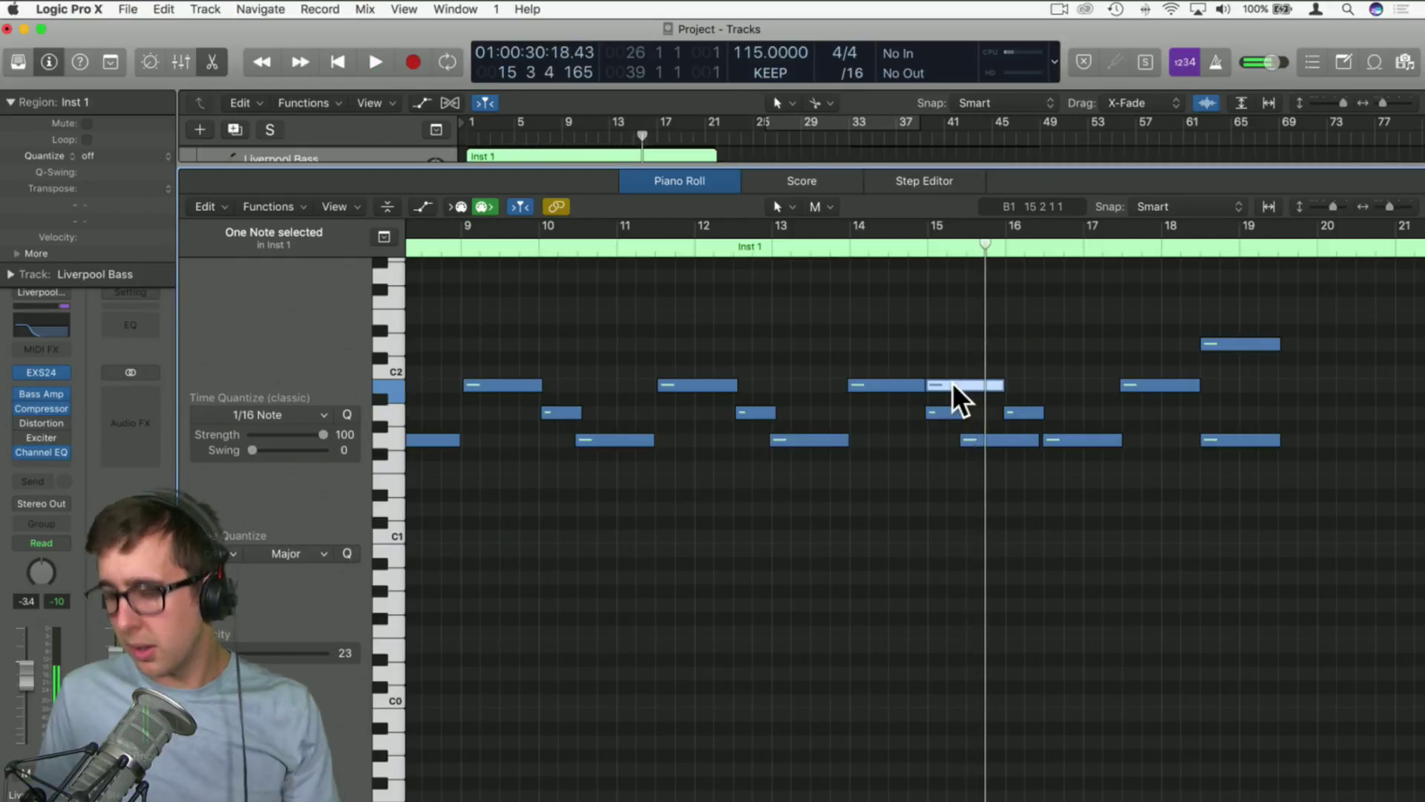
{"action": "key", "text": "BackSpace"}
{"action": "left_click_drag", "start_coordinate": [1023, 409], "coordinate": [1027, 443]}
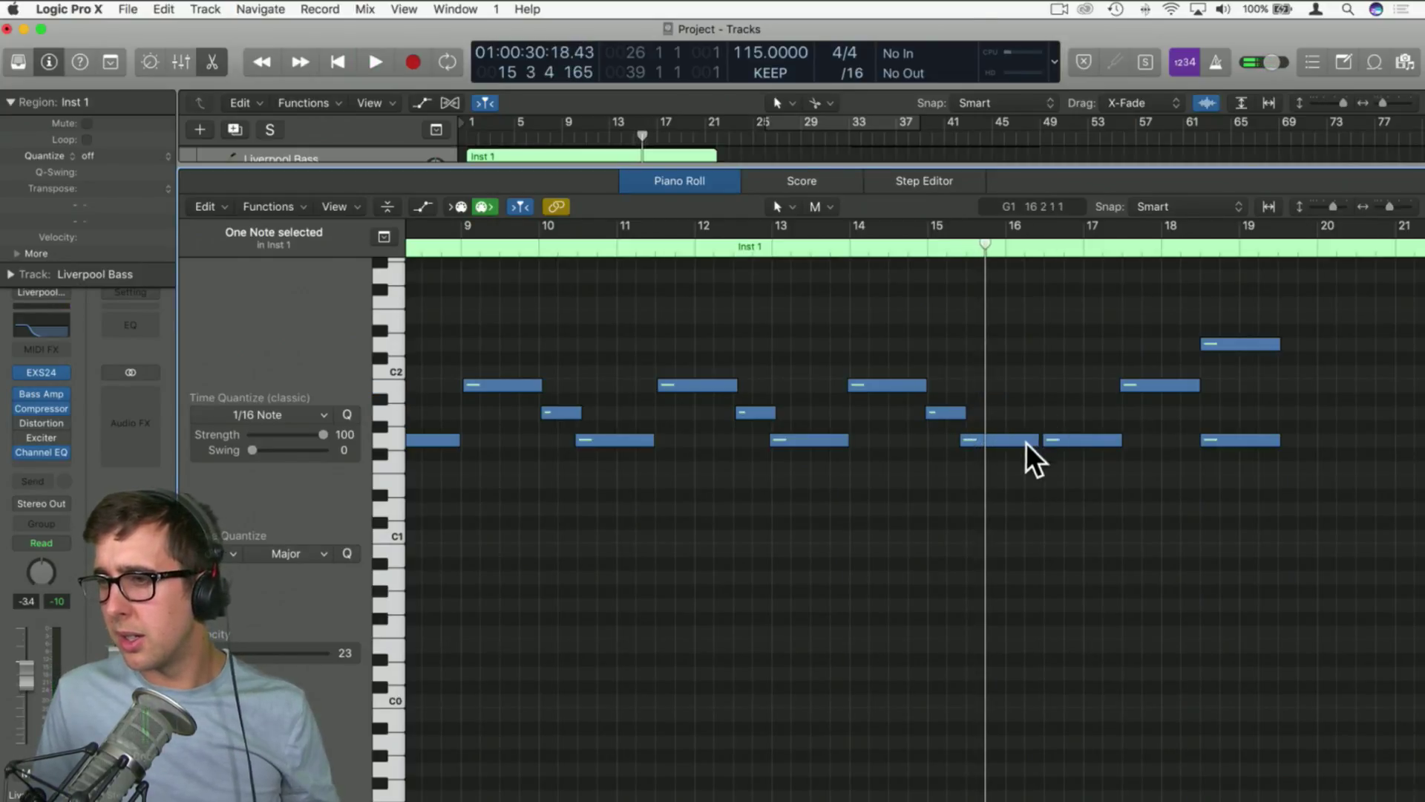
{"action": "mouse_move", "coordinate": [1113, 440]}
{"action": "left_mouse_down"}
{"action": "mouse_move", "coordinate": [1076, 438]}
{"action": "mouse_move", "coordinate": [1093, 440]}
{"action": "left_mouse_up"}
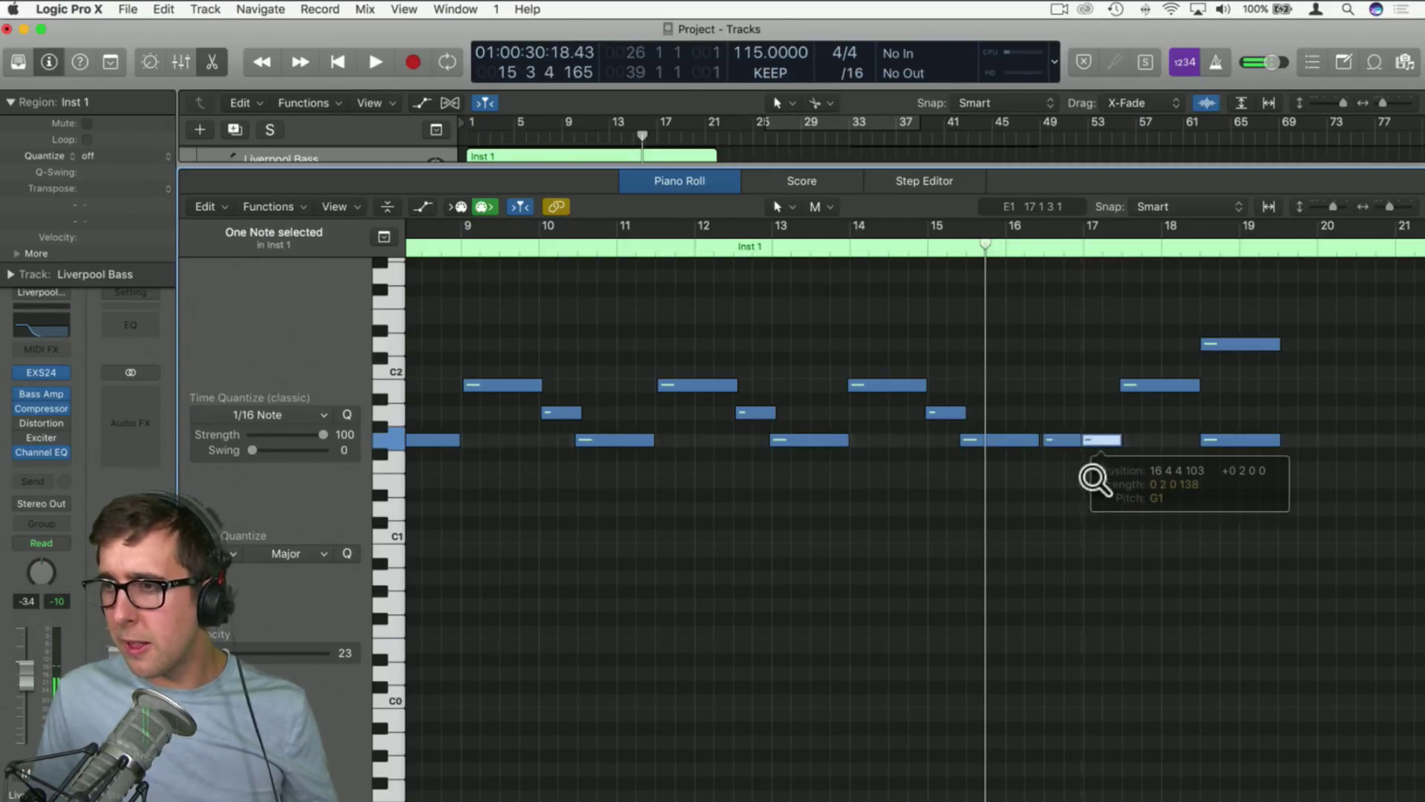
{"action": "scroll", "coordinate": [1091, 476], "scroll_direction": "left", "scroll_amount": 5}
{"action": "scroll", "coordinate": [1092, 475], "scroll_direction": "left", "scroll_amount": 5}
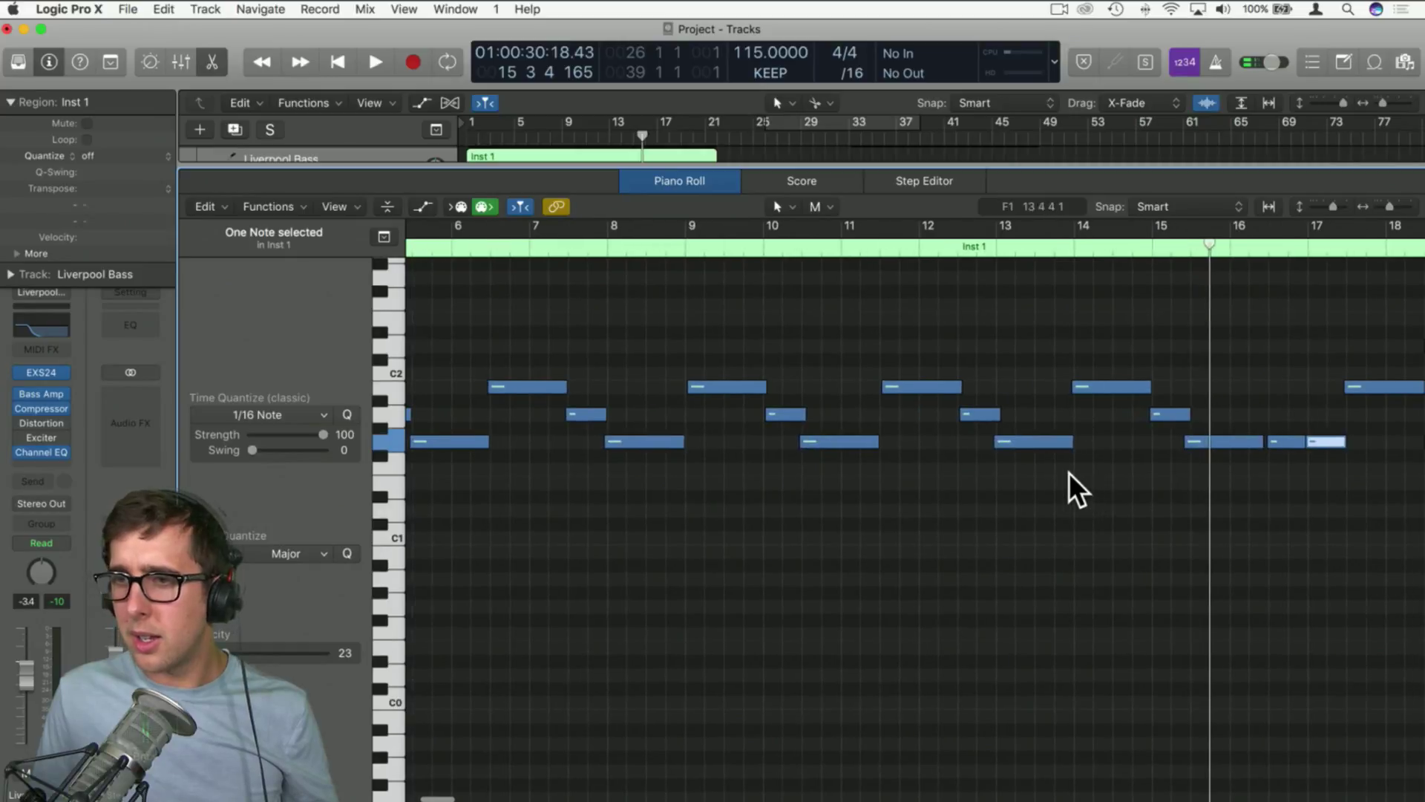
Close the Piano Roll and play the whole arrangement from bar 1 through the second Inst 1 section
{"action": "left_click", "coordinate": [219, 58]}
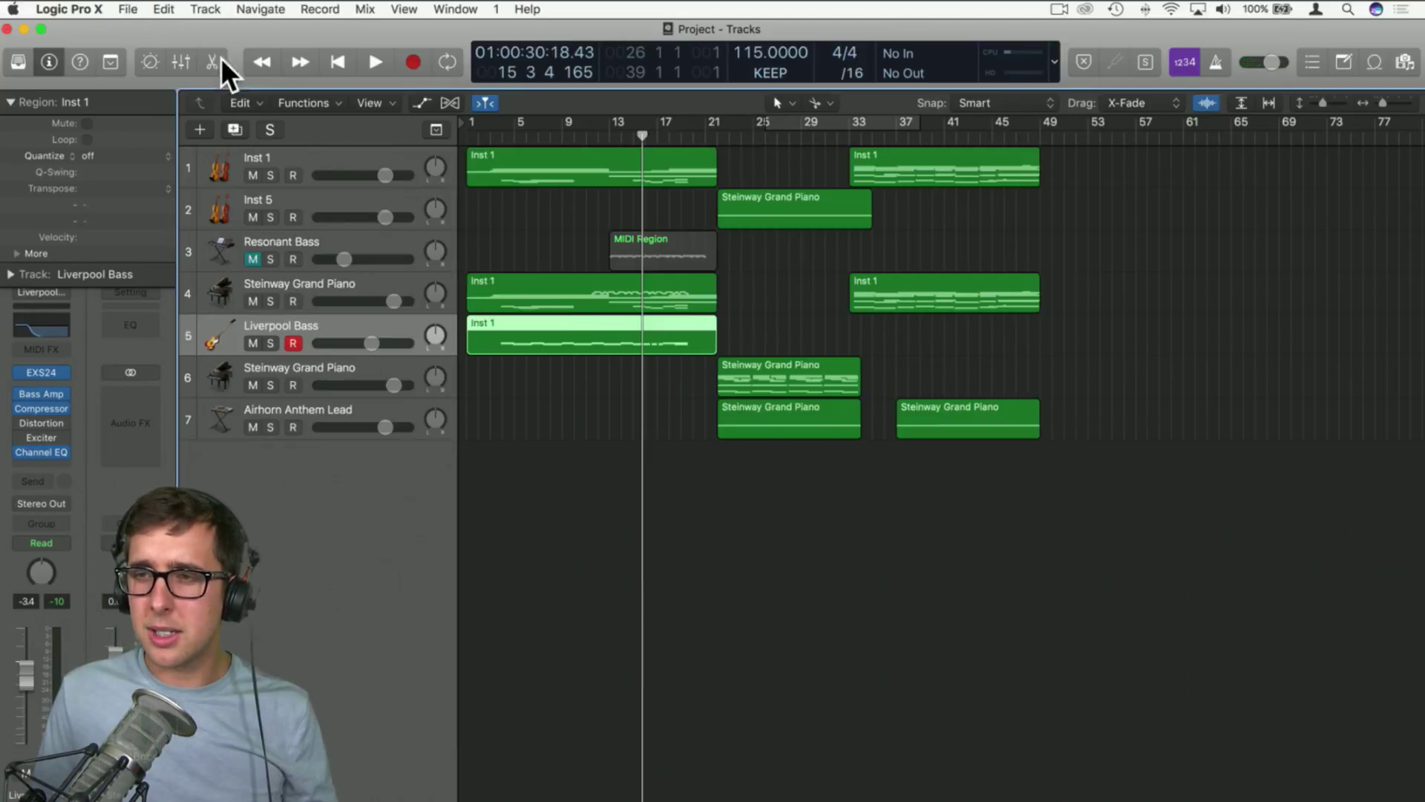
{"action": "left_click", "coordinate": [625, 409]}
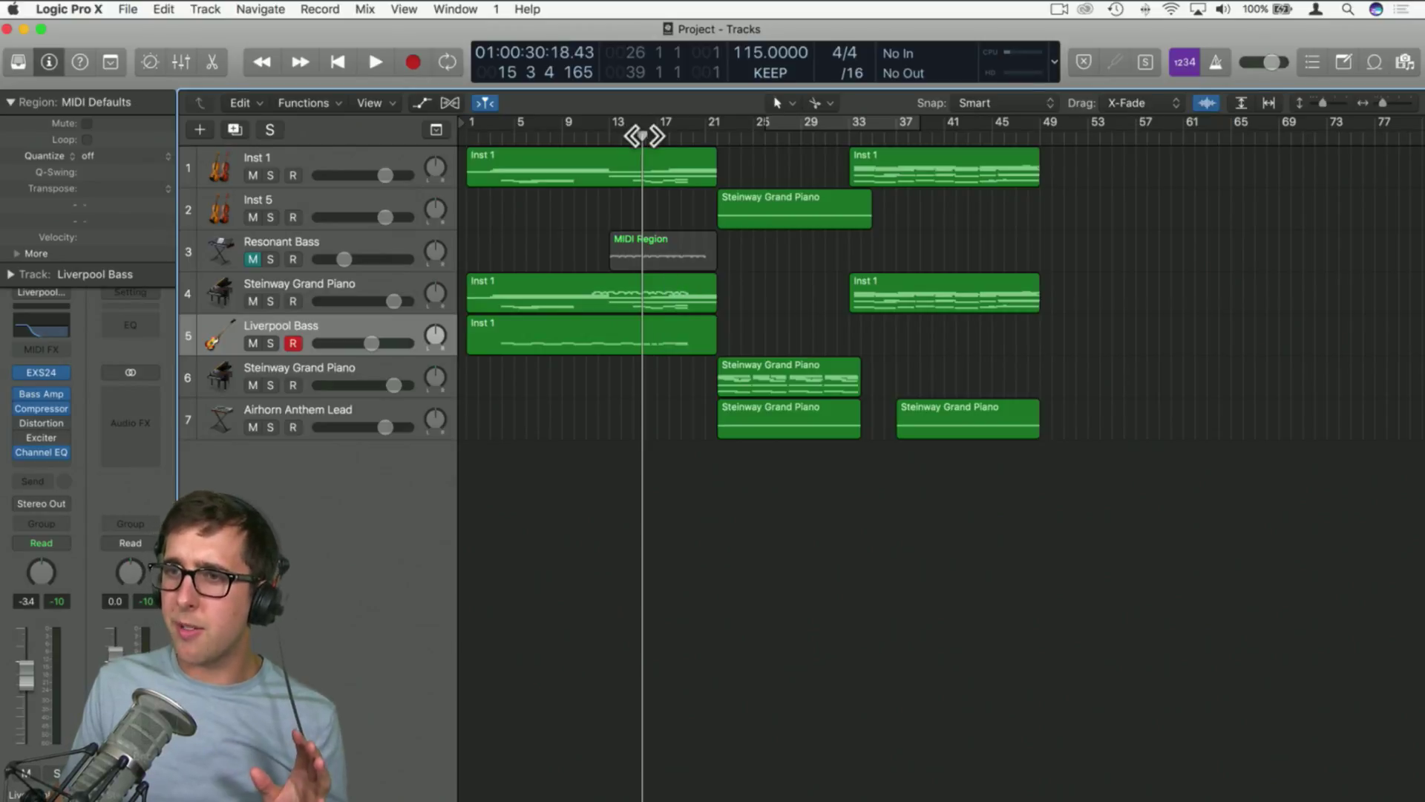
{"action": "key", "text": "Return"}
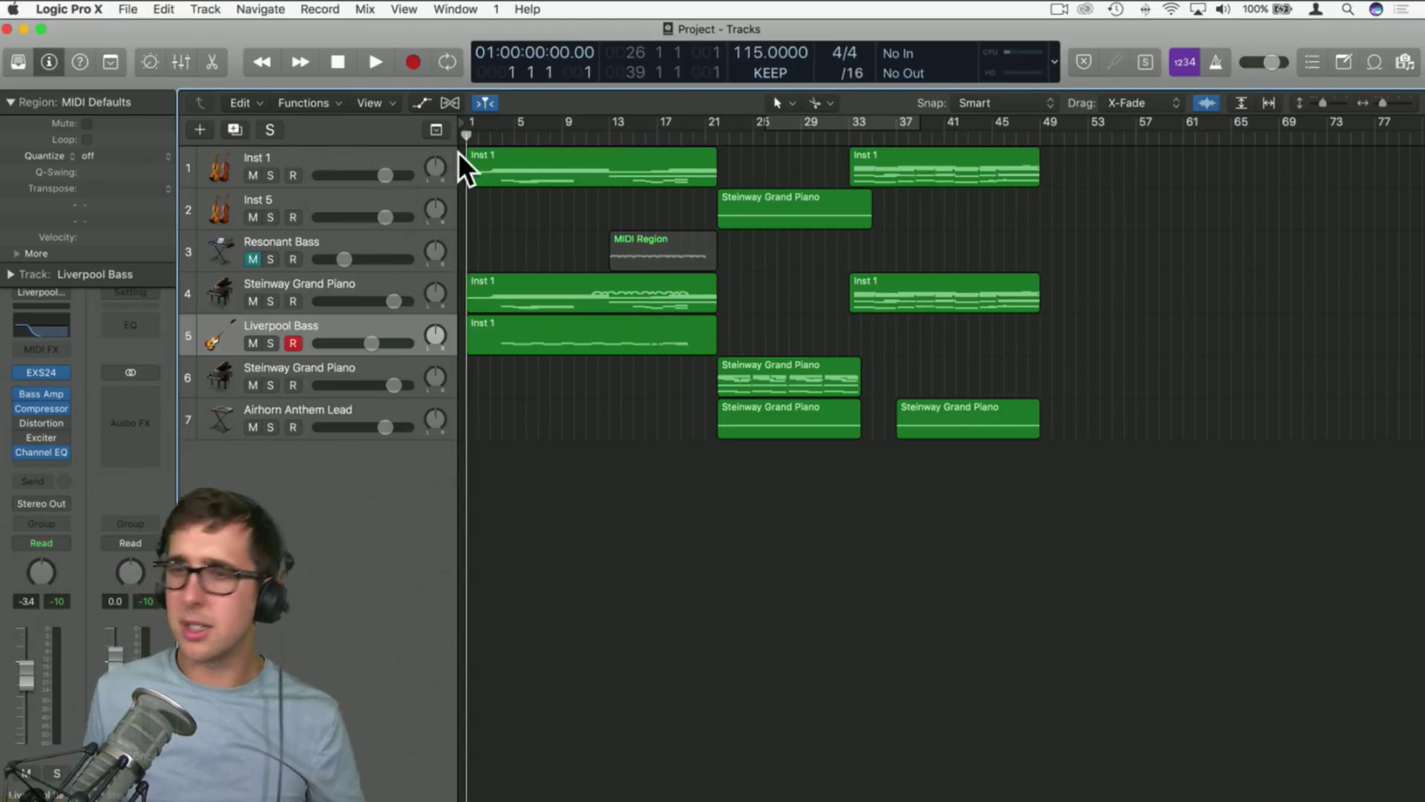
{"action": "key", "text": "space"}
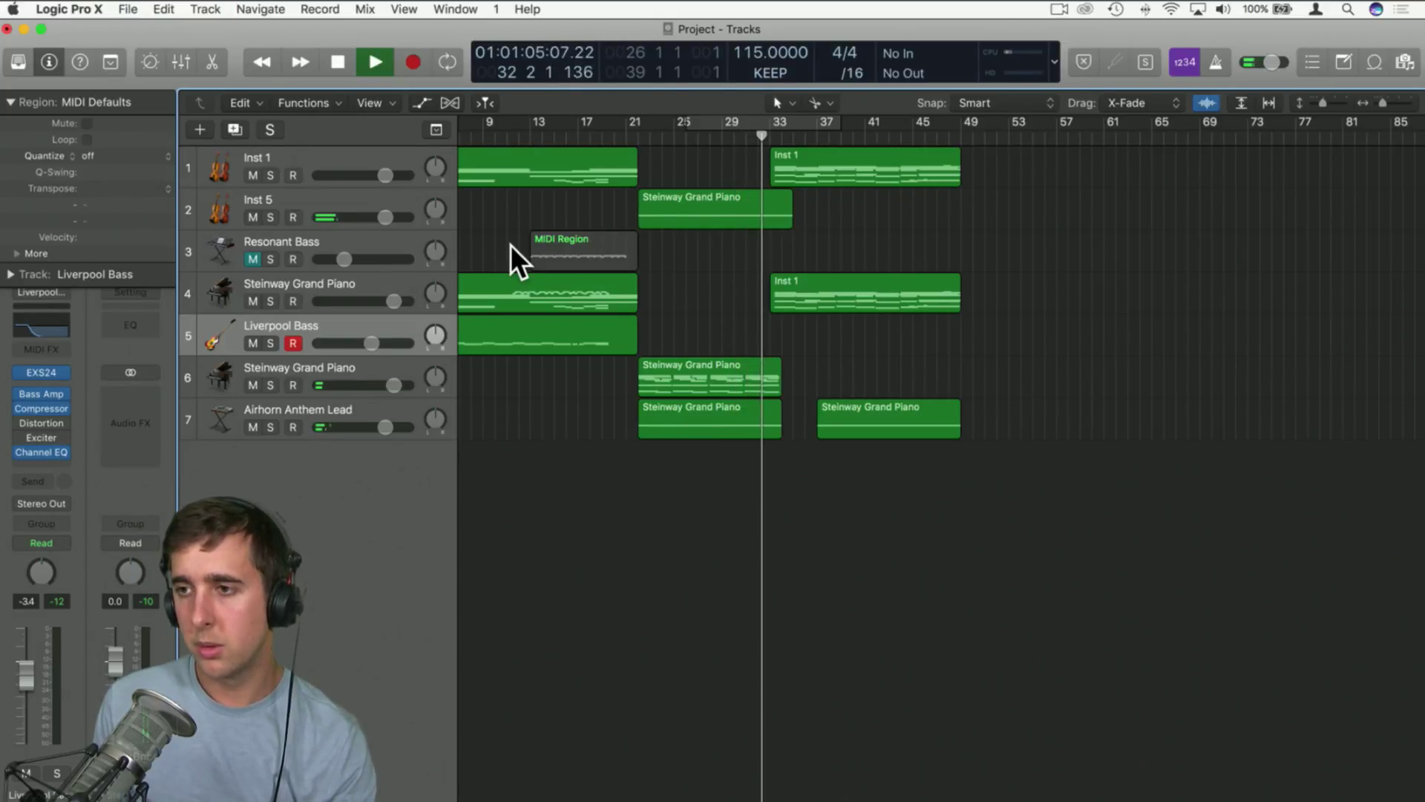
{"action": "scroll", "coordinate": [511, 244], "scroll_direction": "right", "scroll_amount": 2}
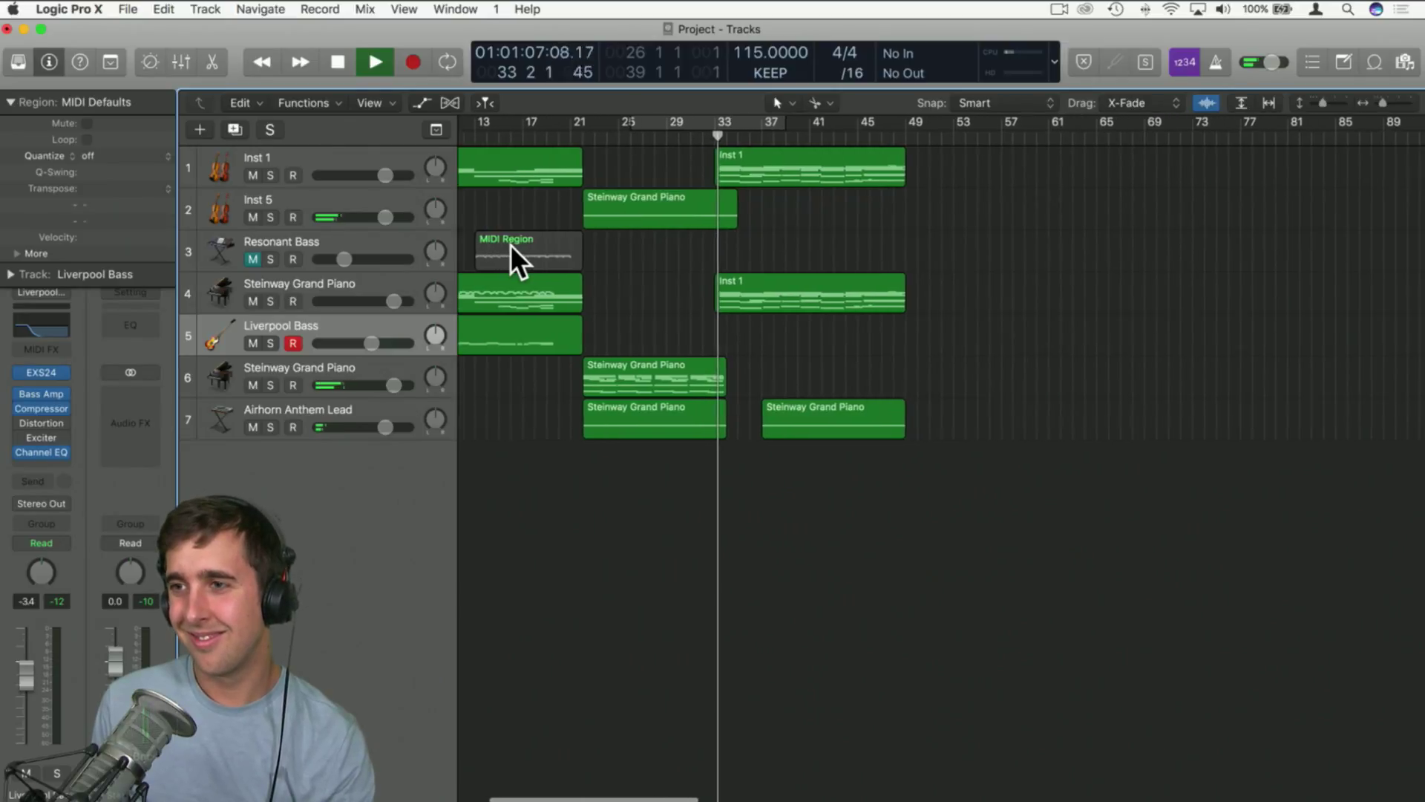
{"action": "scroll", "coordinate": [511, 243], "scroll_direction": "right", "scroll_amount": 2}
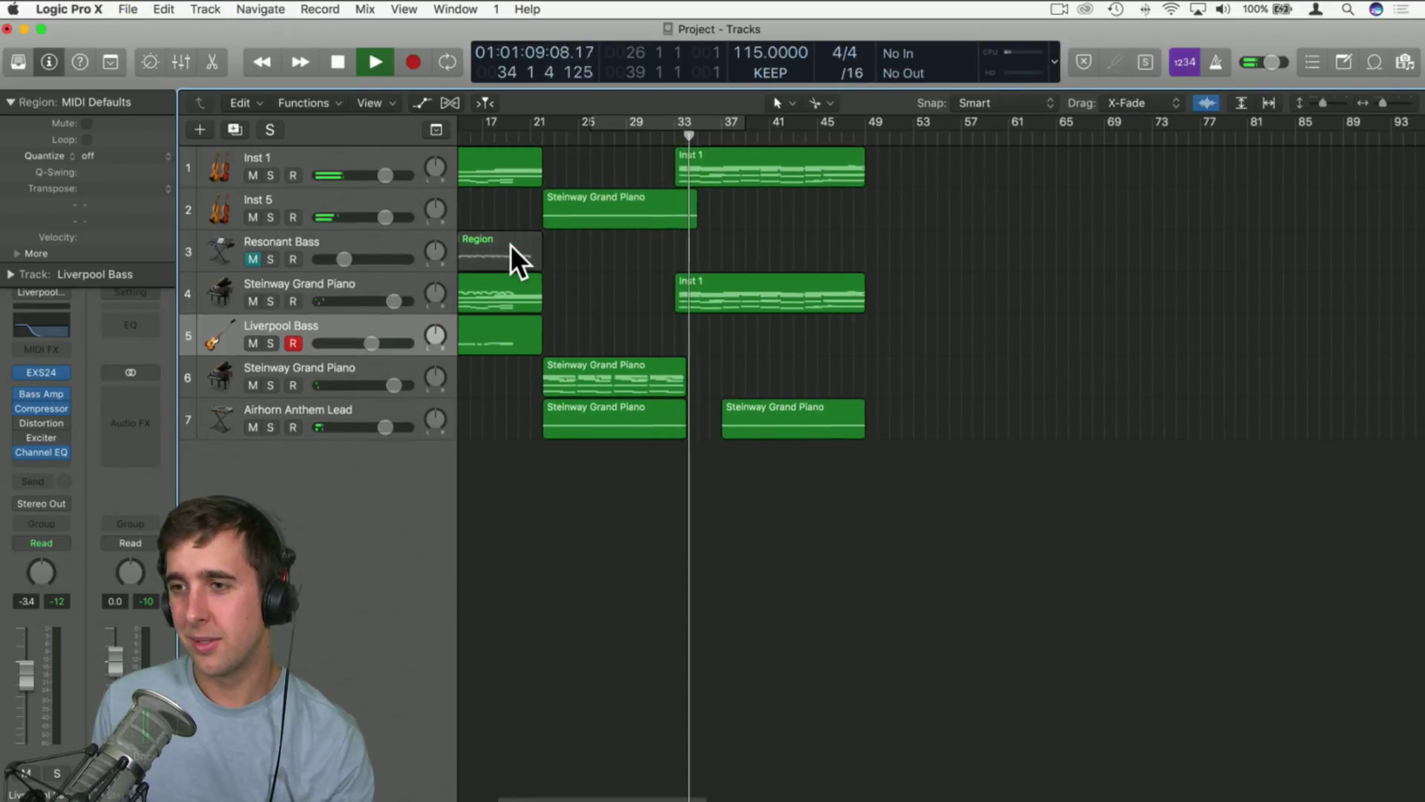
{"action": "scroll", "coordinate": [510, 244], "scroll_direction": "left", "scroll_amount": 5}
Try a copy of the Liverpool Bass region at bar 33 under the second Inst 1 regions, and remove it after listening
{"action": "left_click", "coordinate": [512, 326]}
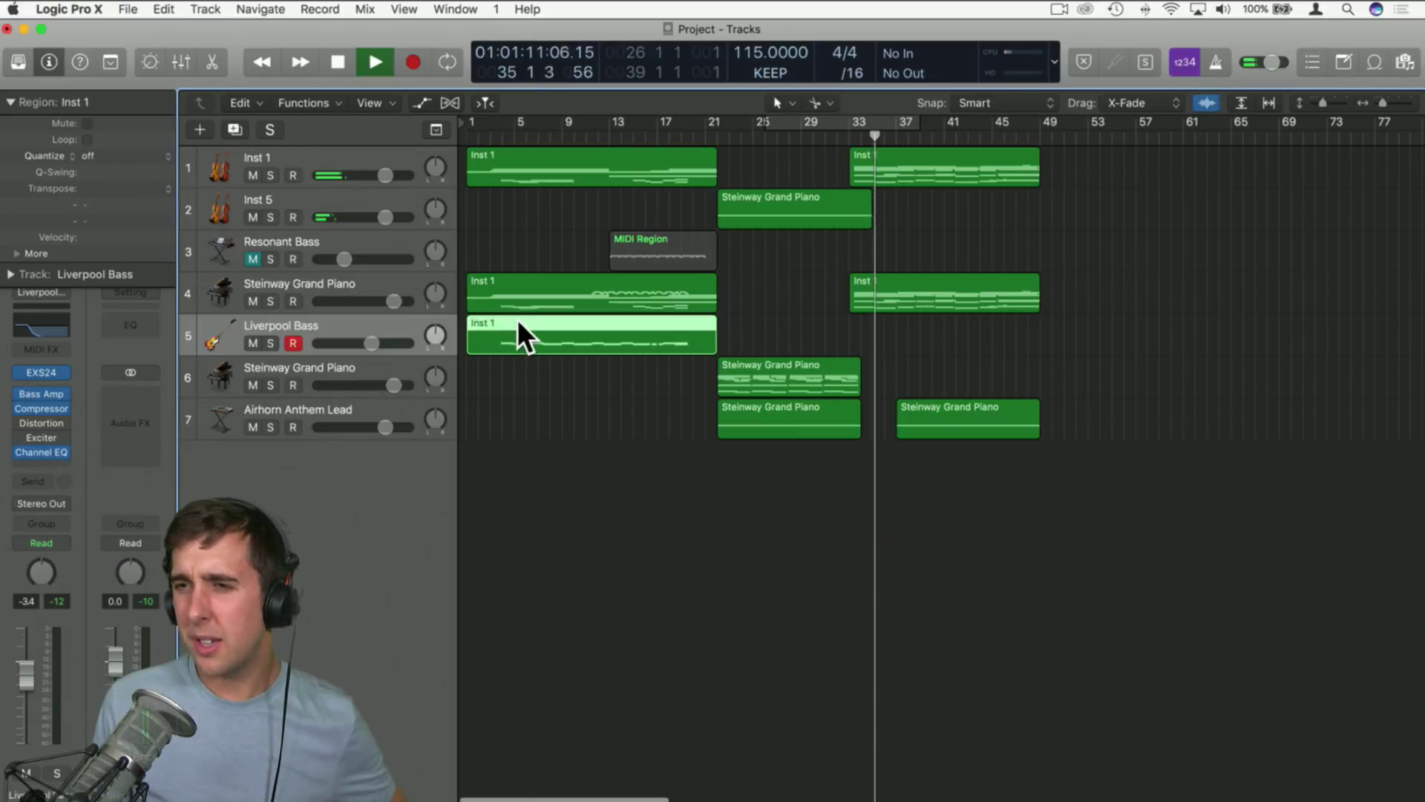
{"action": "left_click_drag", "start_coordinate": [508, 324], "coordinate": [890, 332]}
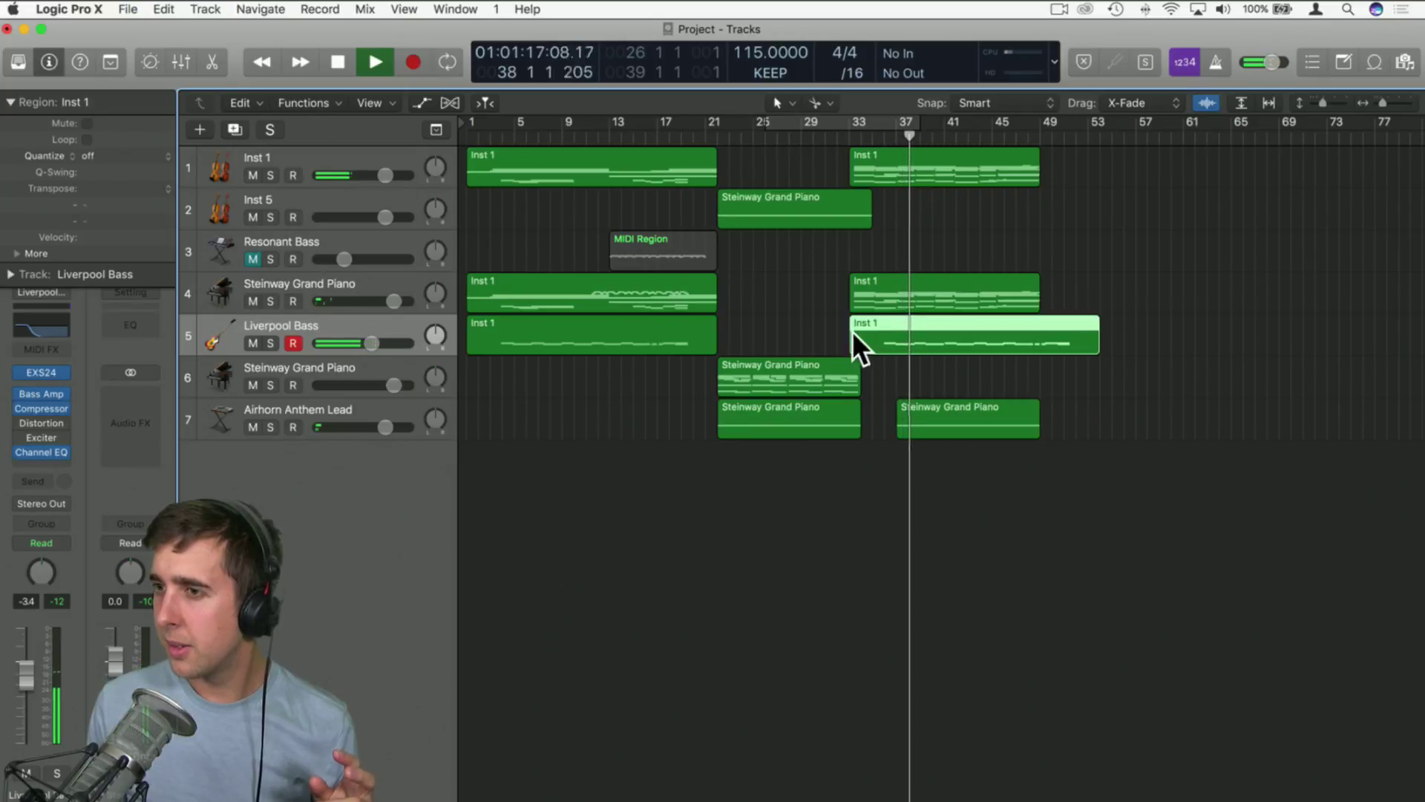
{"action": "left_click", "coordinate": [832, 328]}
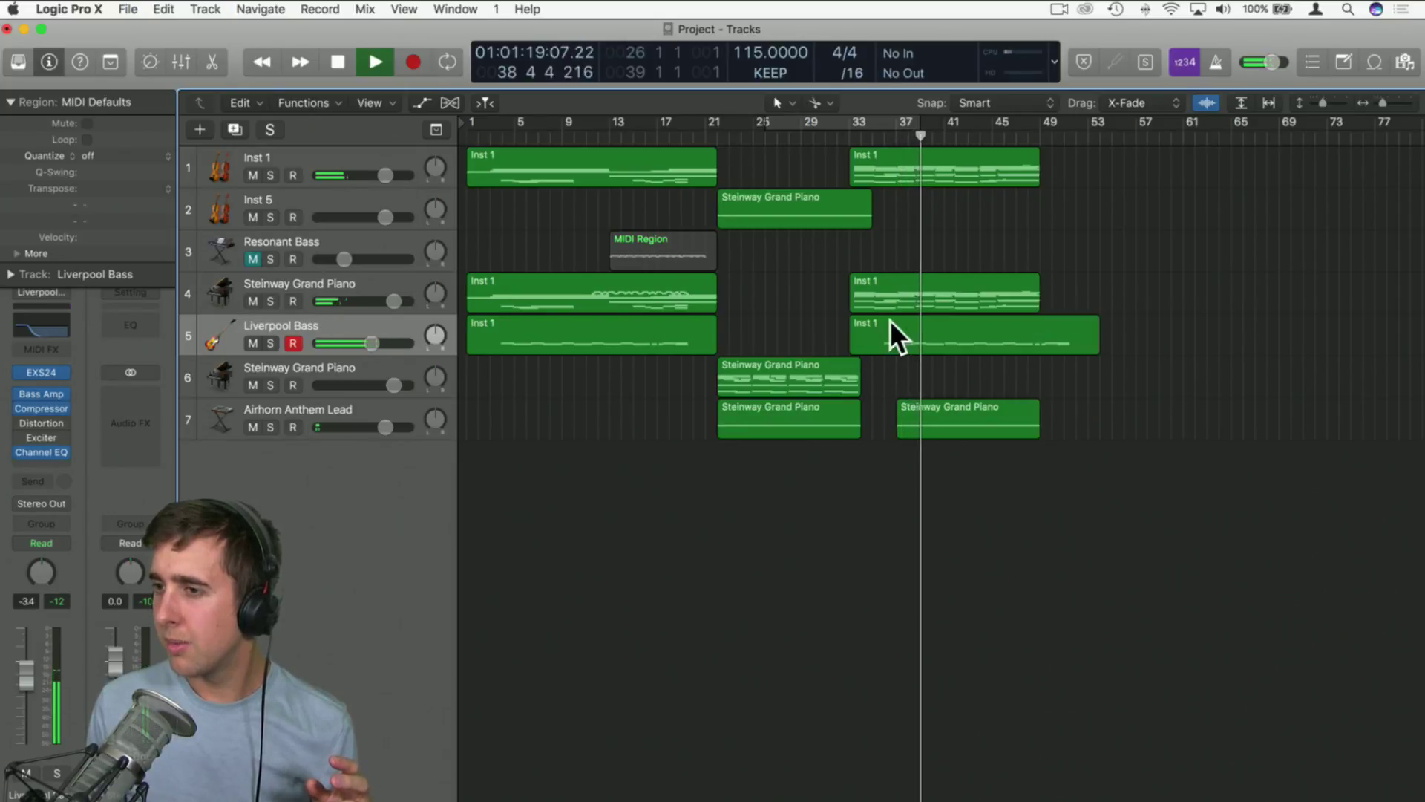
{"action": "left_click", "coordinate": [927, 326]}
{"action": "key", "text": "Delete"}
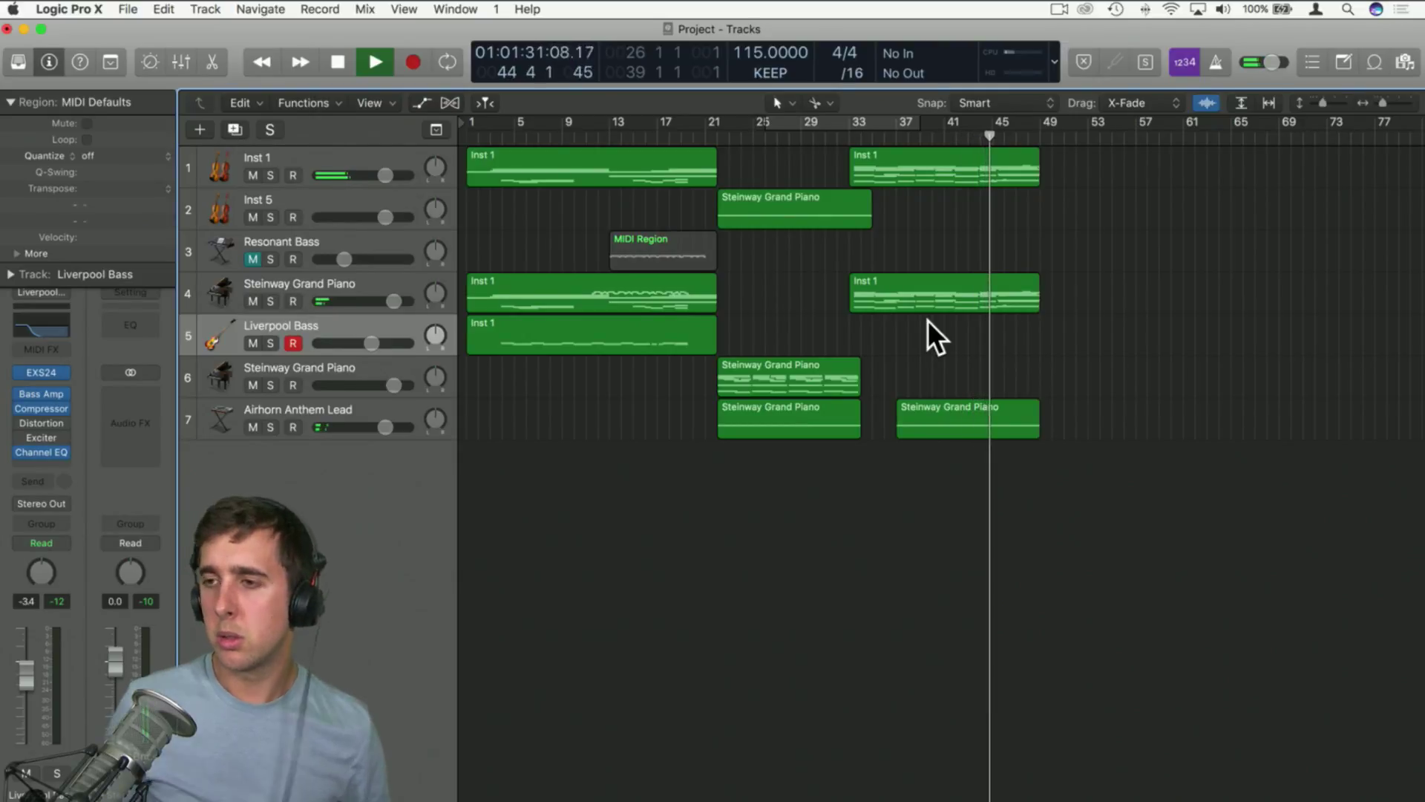
Delete the second region on the Airhorn Anthem Lead track and play the arrangement to its end at bar 49
{"action": "left_click", "coordinate": [940, 407]}
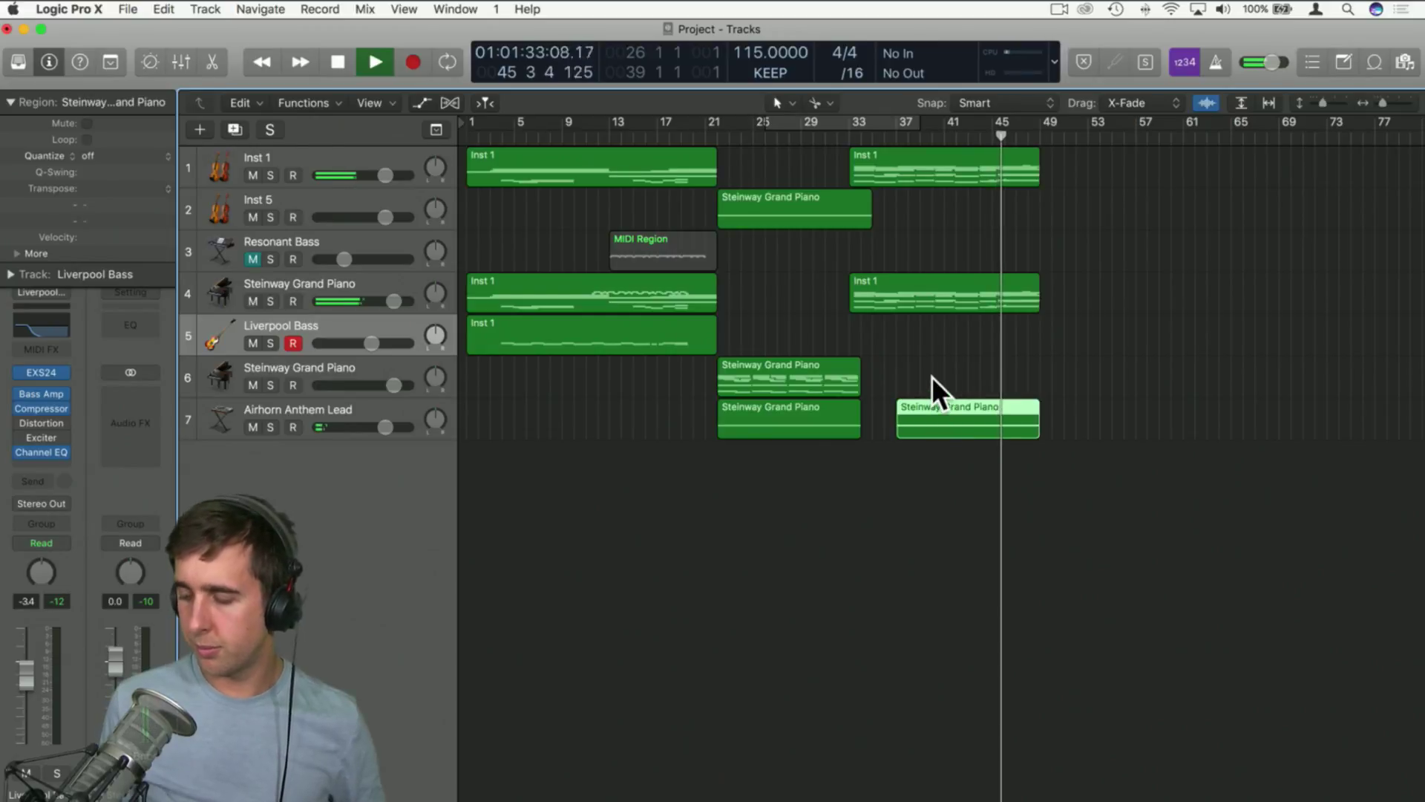
{"action": "key", "text": "Delete"}
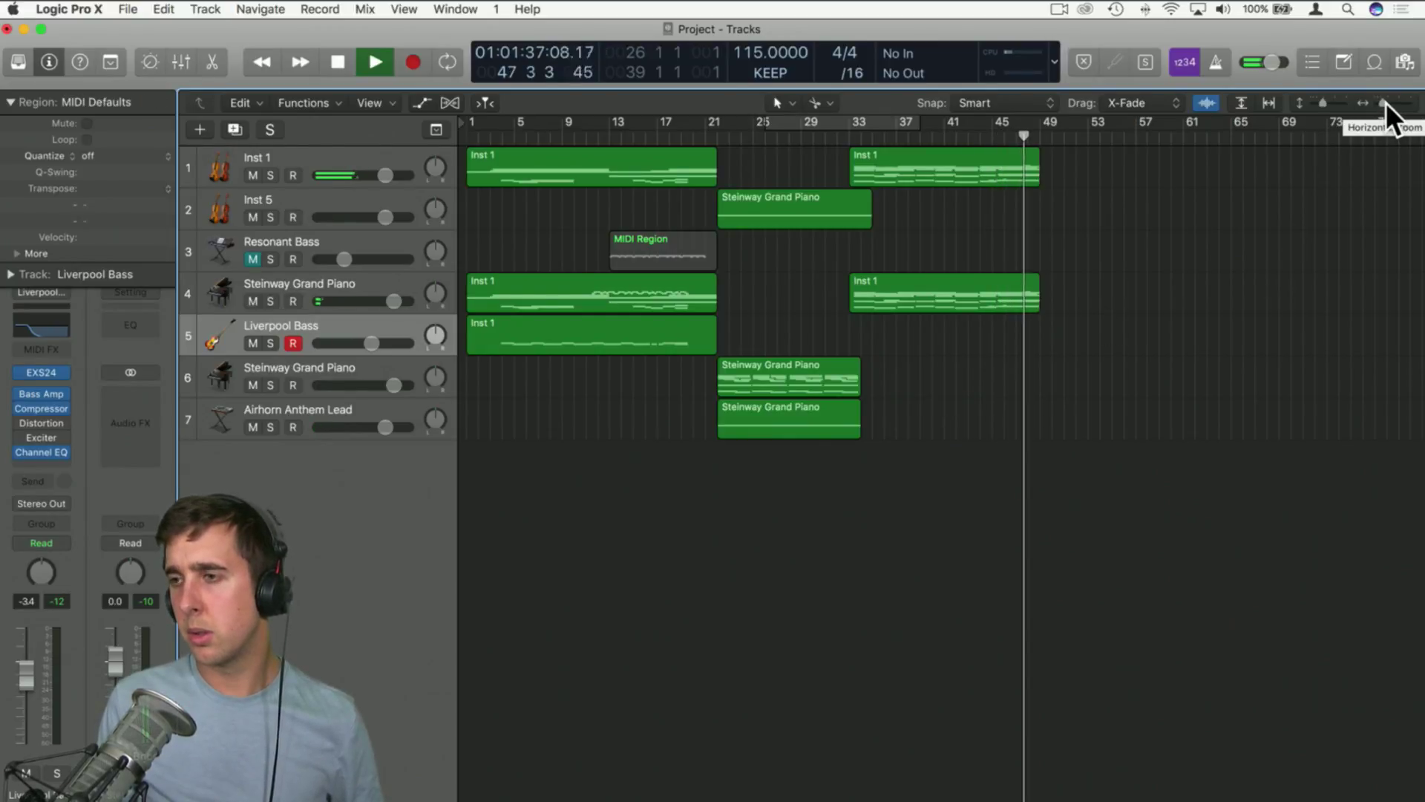
{"action": "scroll", "coordinate": [1386, 103], "scroll_direction": "up", "scroll_amount": 5}
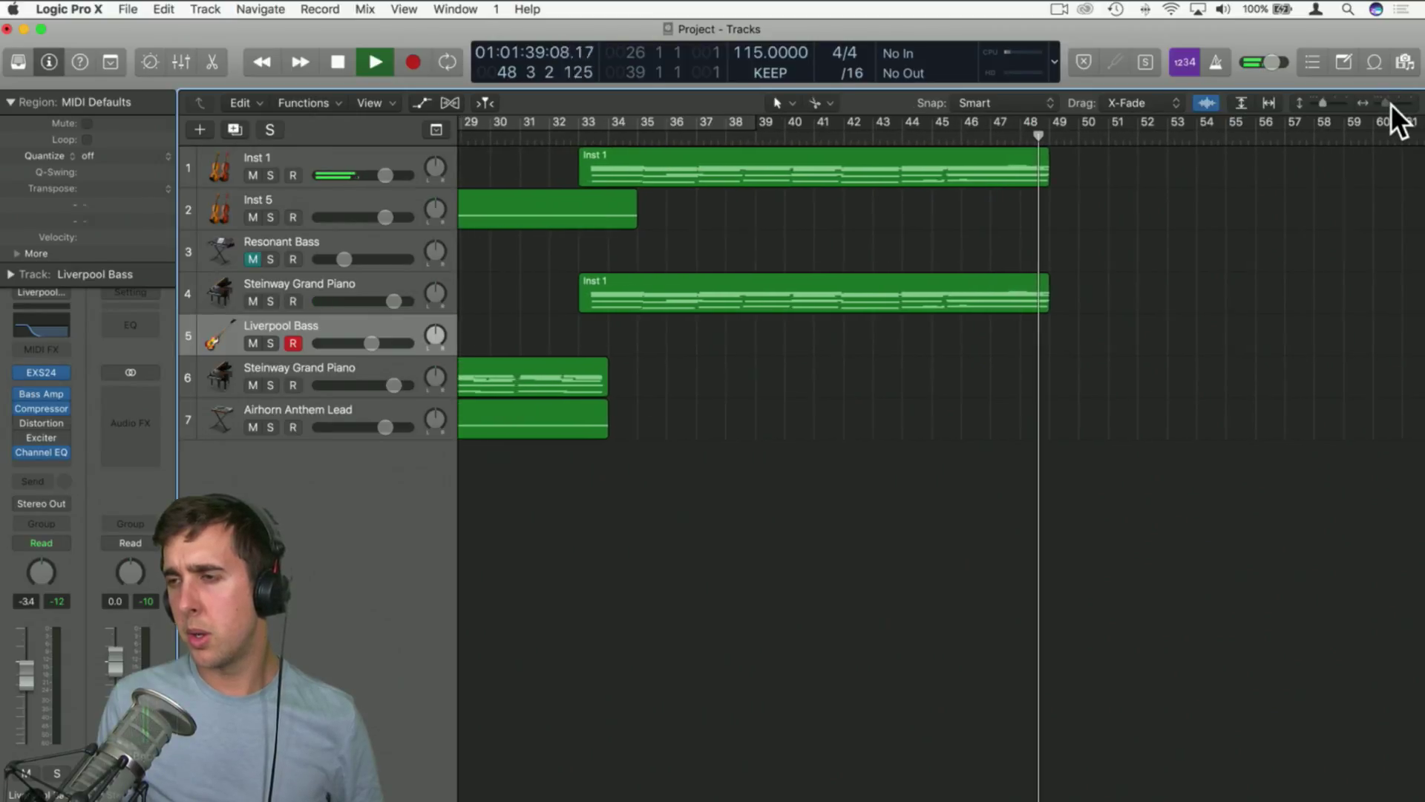
{"action": "scroll", "coordinate": [1388, 104], "scroll_direction": "down", "scroll_amount": 1}
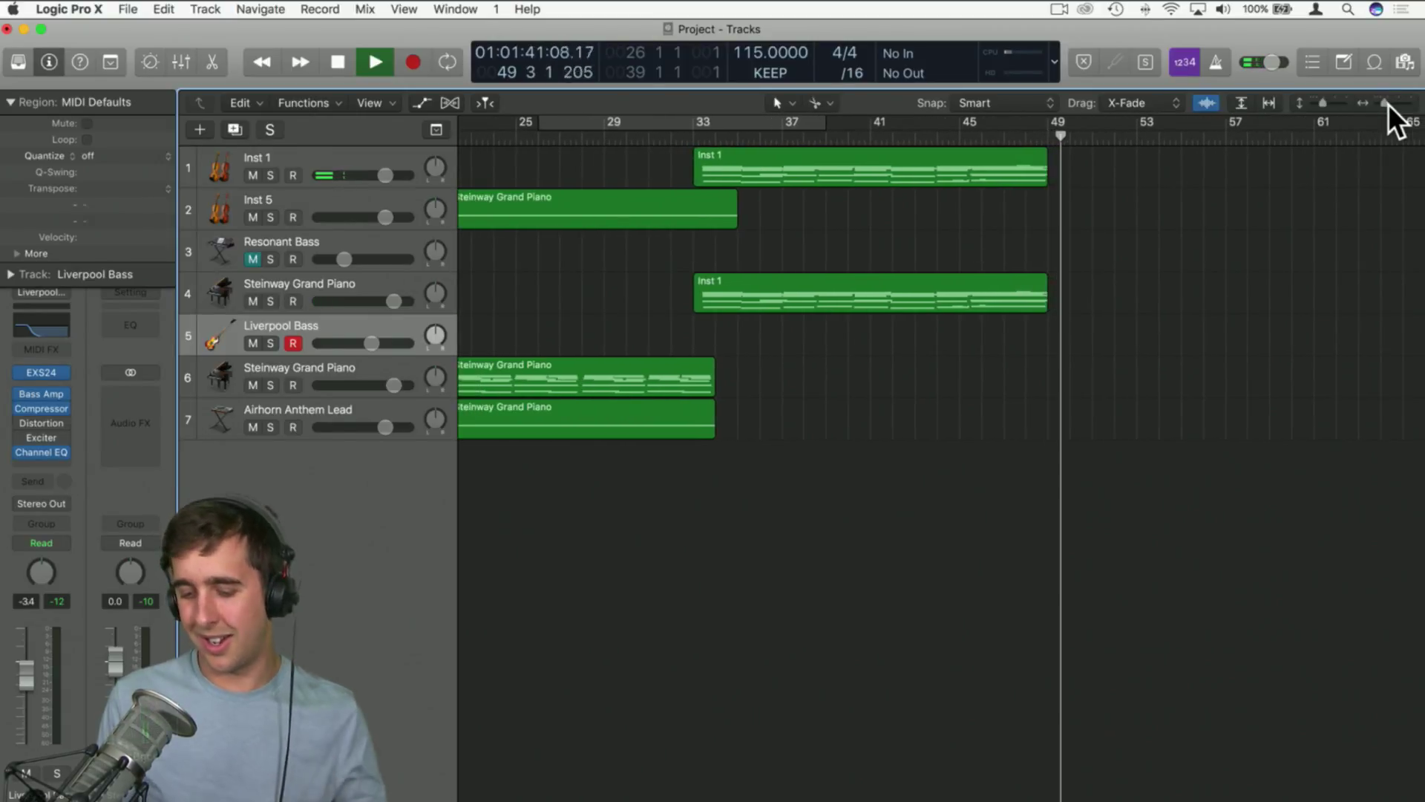
{"action": "key", "text": "space"}
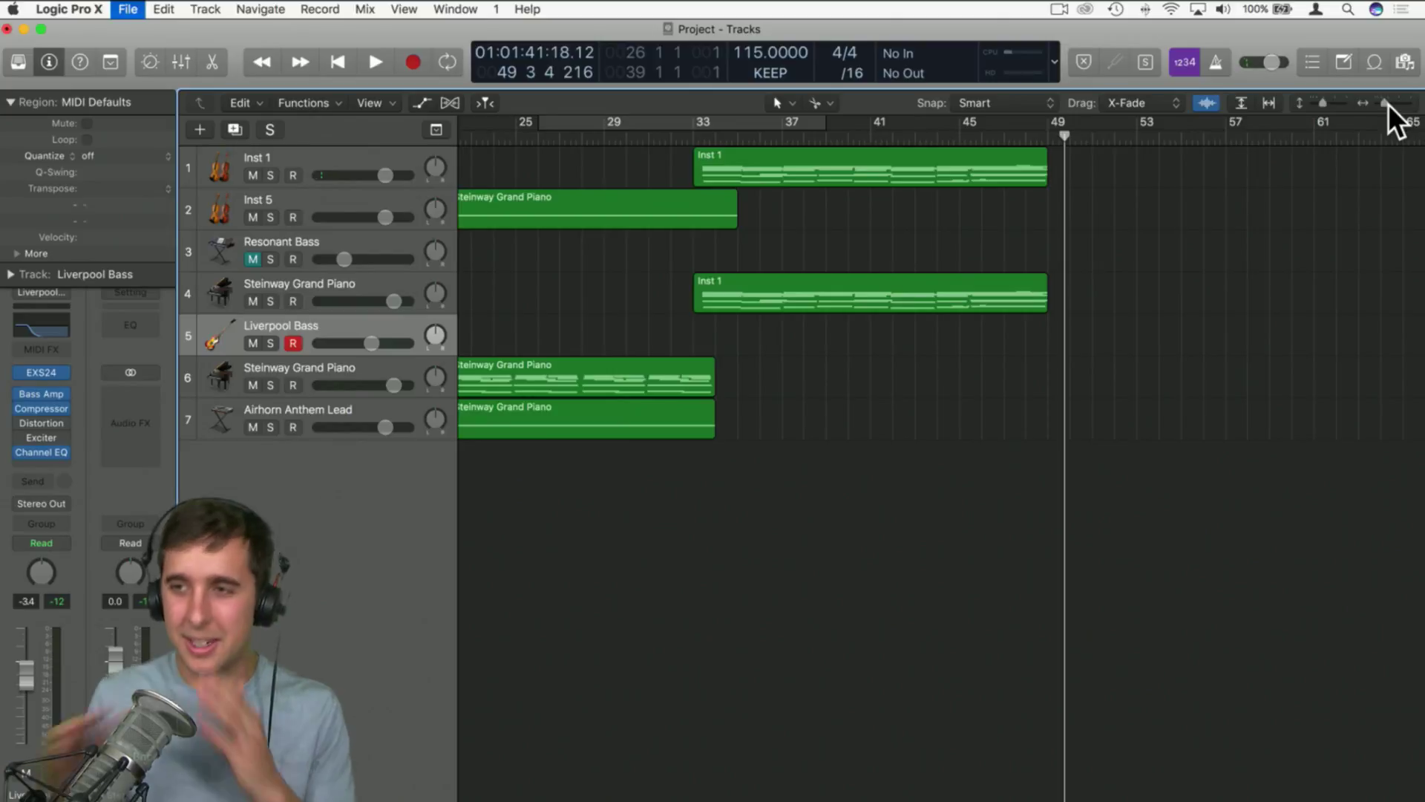